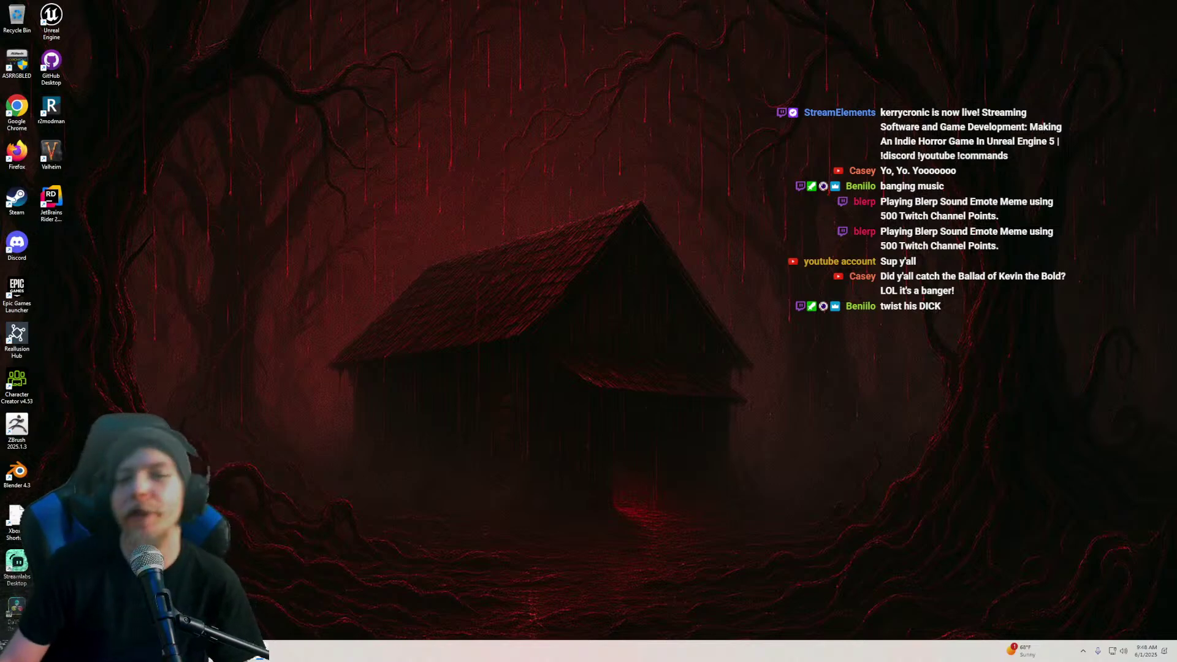
Open the DeadTime project from the Unreal Engine library in the Epic Games Launcher
{"action": "left_click_drag", "start_coordinate": [412, 336], "coordinate": [521, 215]}
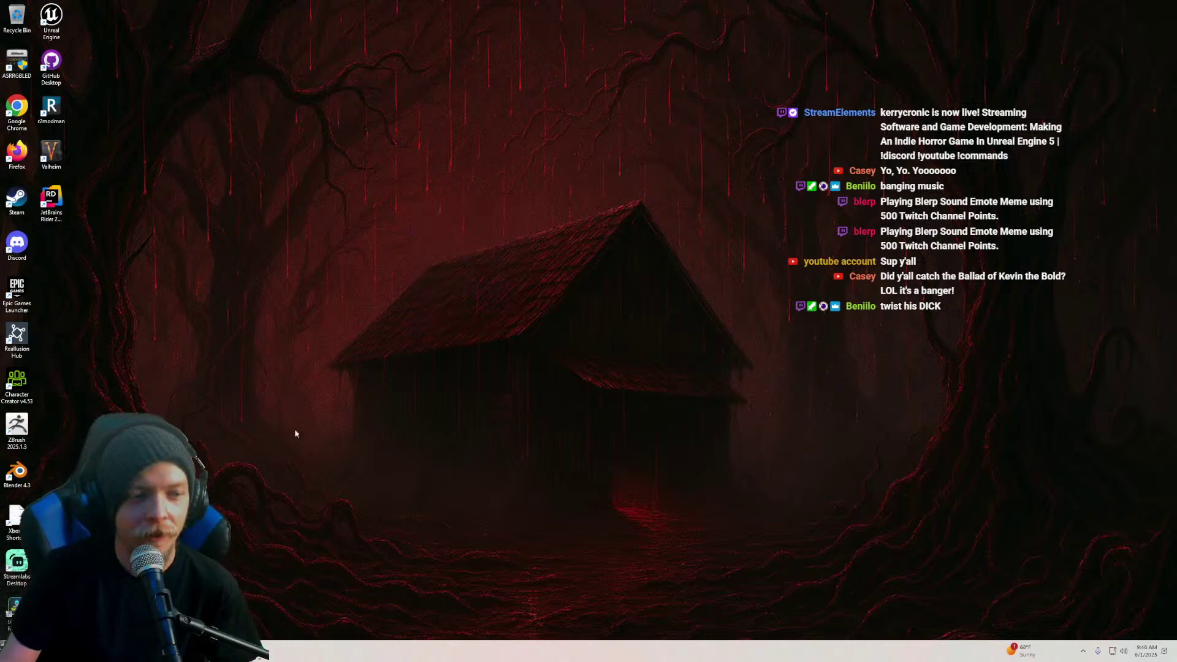
{"action": "key", "text": "super"}
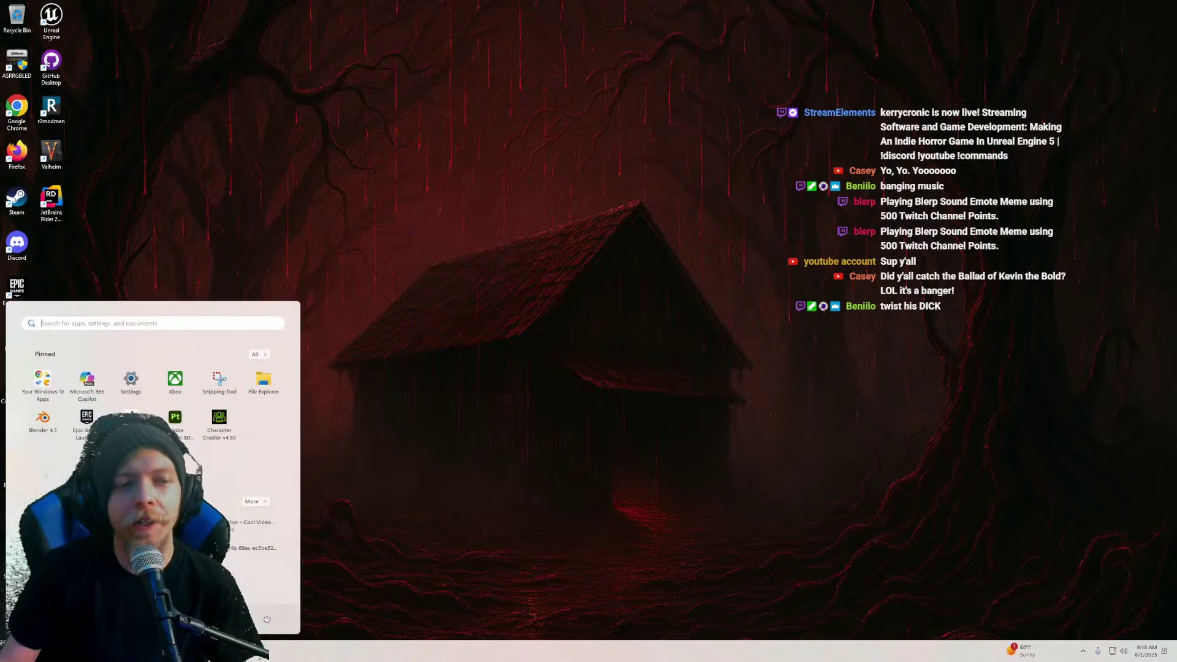
{"action": "left_click", "coordinate": [83, 438]}
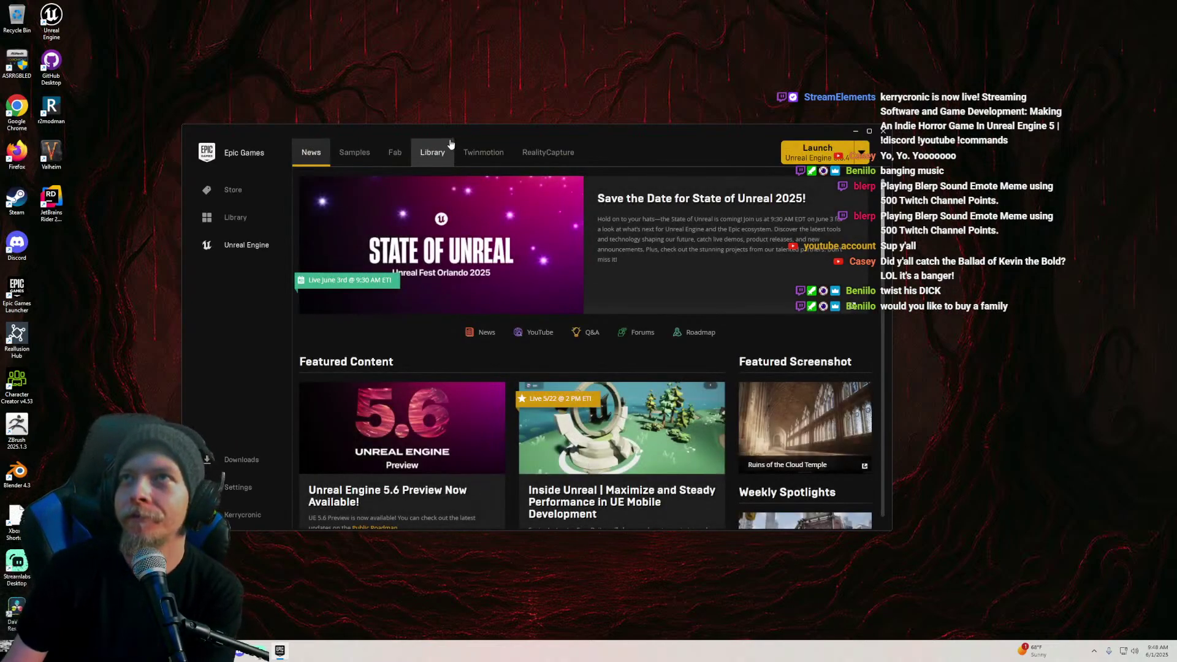
{"action": "left_click", "coordinate": [438, 149]}
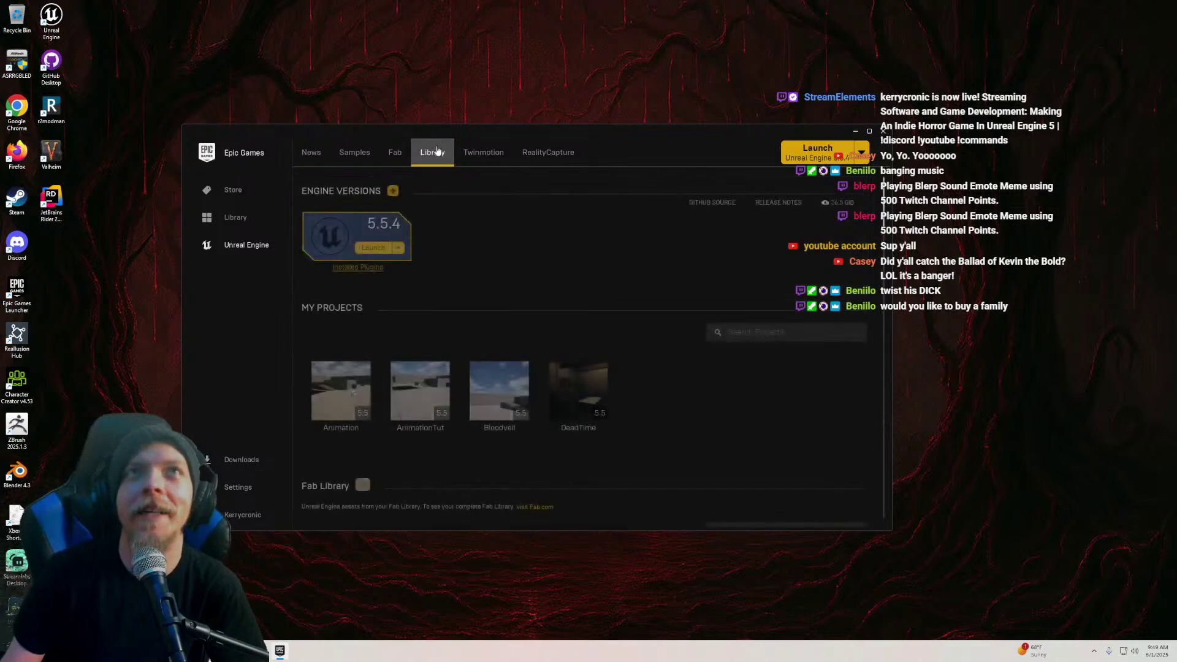
{"action": "double_click", "coordinate": [570, 379]}
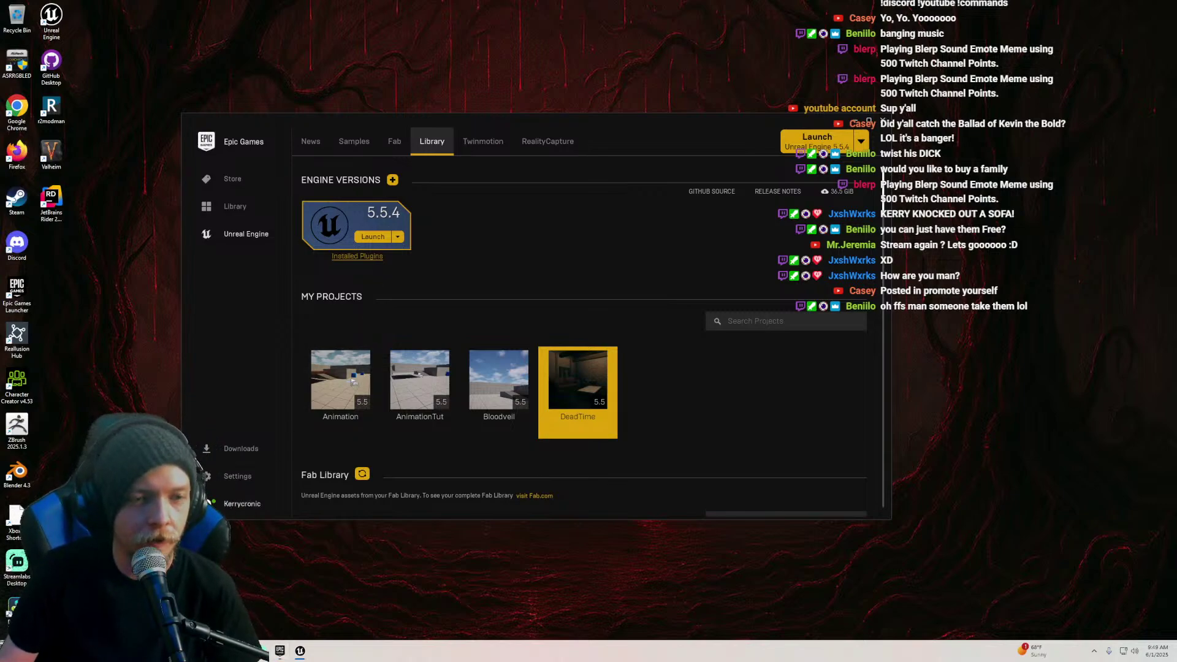
Switch to Discord and look through the newest posts in the promote-yourself channel of the Reality2 Games server
{"action": "key", "text": "alt+Tab"}
{"action": "scroll", "coordinate": [123, 408], "scroll_direction": "down", "scroll_amount": 1}
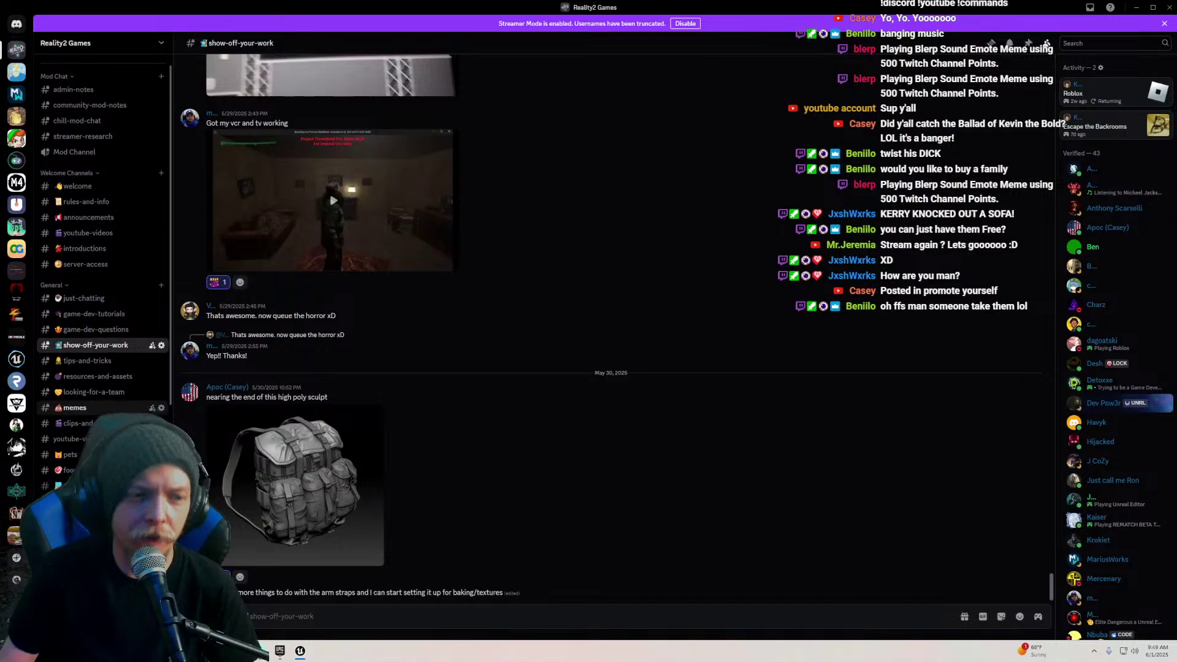
{"action": "scroll", "coordinate": [92, 429], "scroll_direction": "down", "scroll_amount": 3}
{"action": "left_click", "coordinate": [72, 443]}
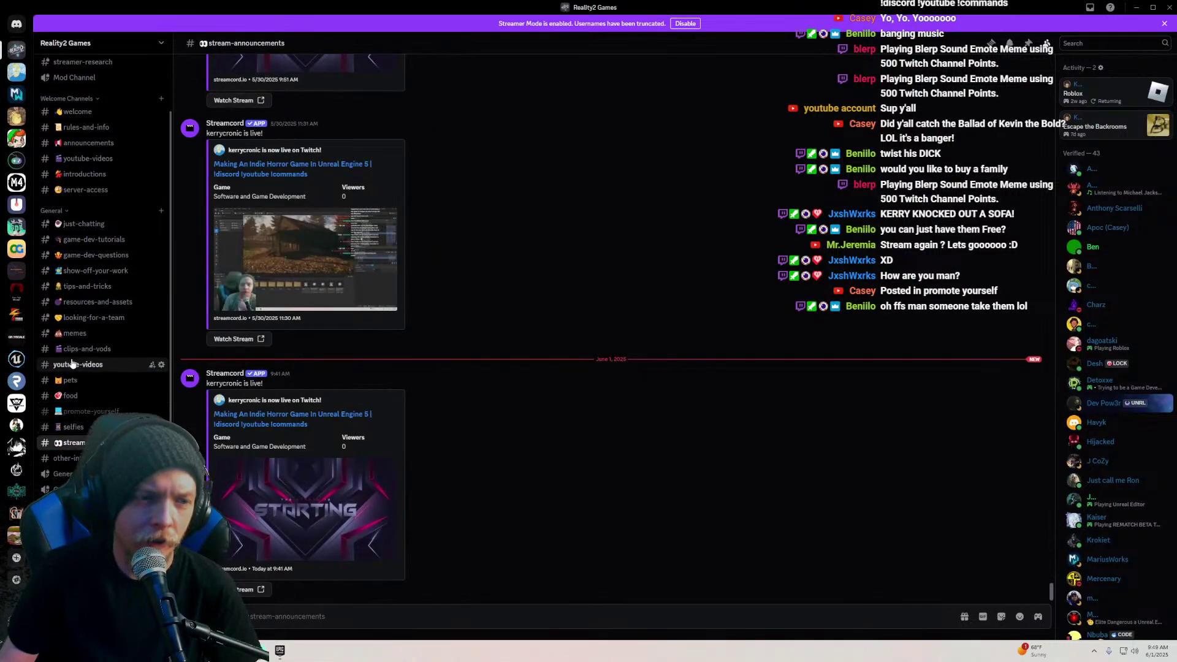
{"action": "scroll", "coordinate": [72, 365], "scroll_direction": "up", "scroll_amount": 2}
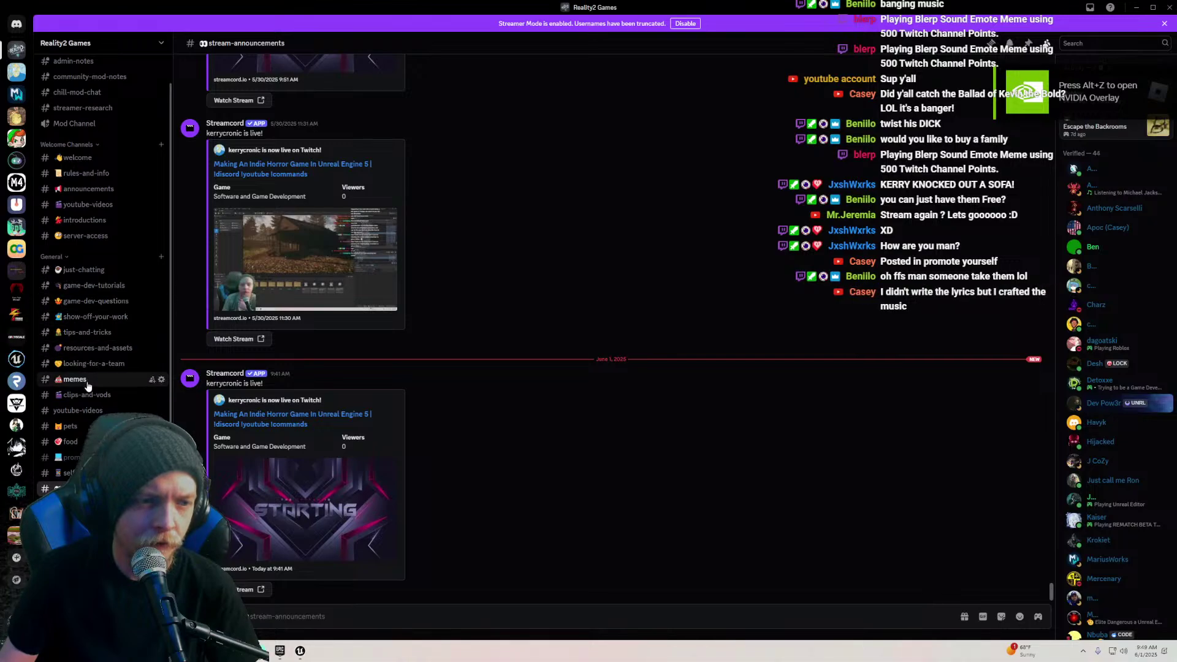
{"action": "left_click", "coordinate": [67, 457]}
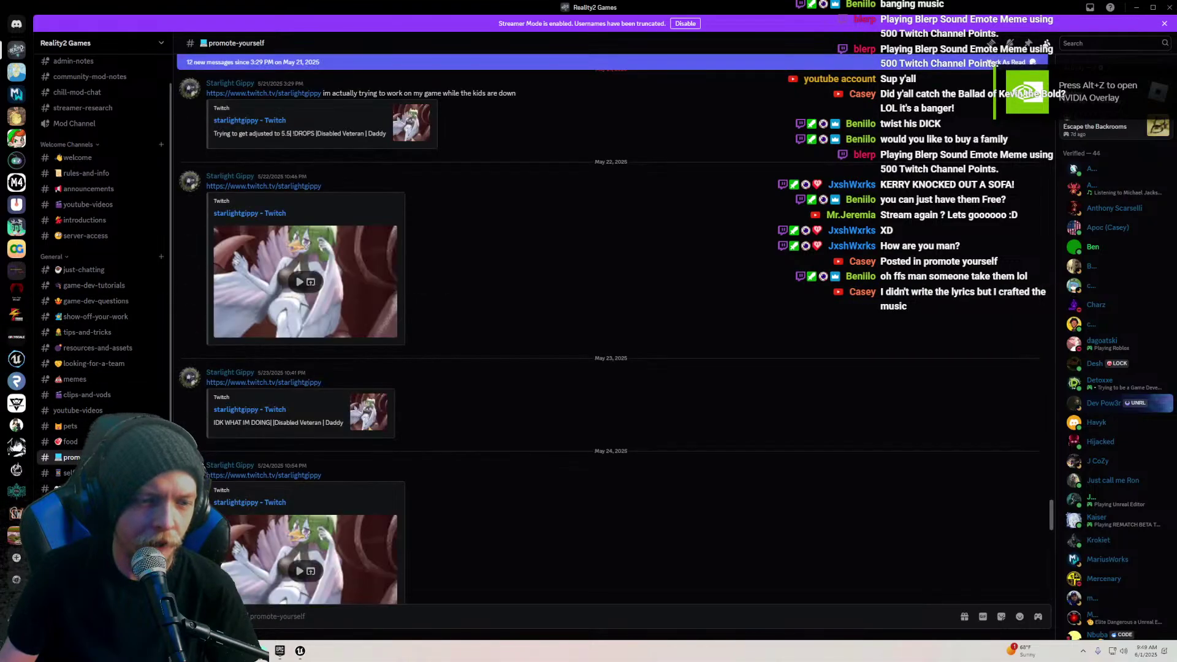
{"action": "scroll", "coordinate": [417, 429], "scroll_direction": "down", "scroll_amount": 3}
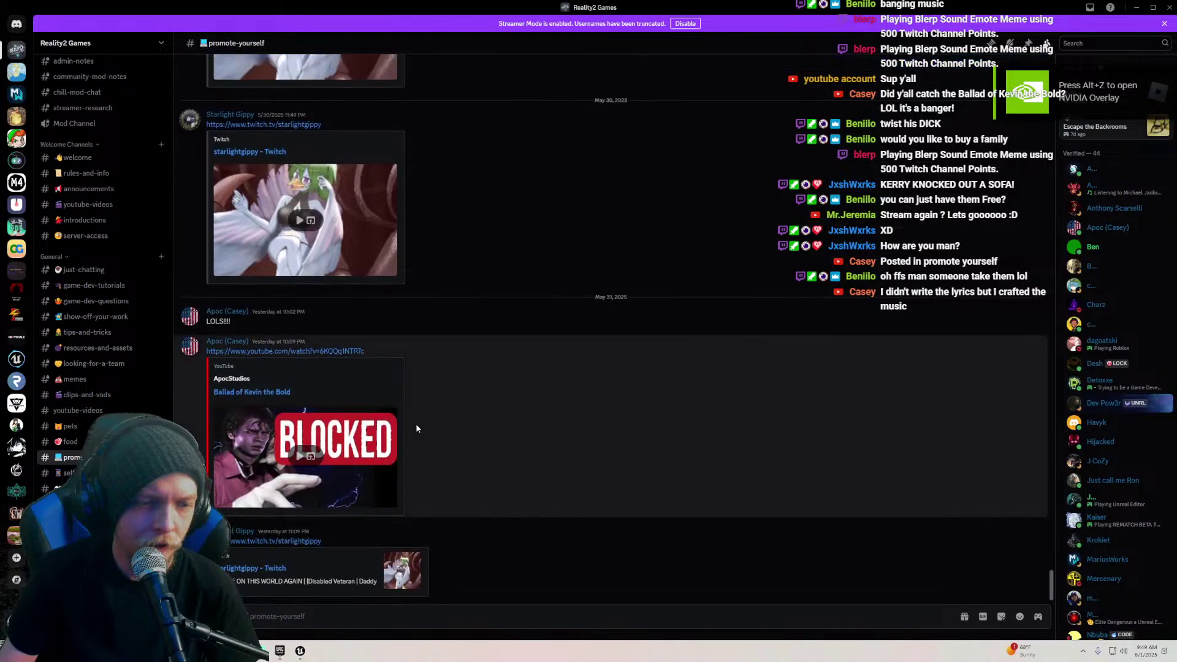
Open the "Ballad of Kevin the Bold" video link from the channel in the browser and play it
{"action": "left_click", "coordinate": [245, 393]}
{"action": "left_click", "coordinate": [651, 374]}
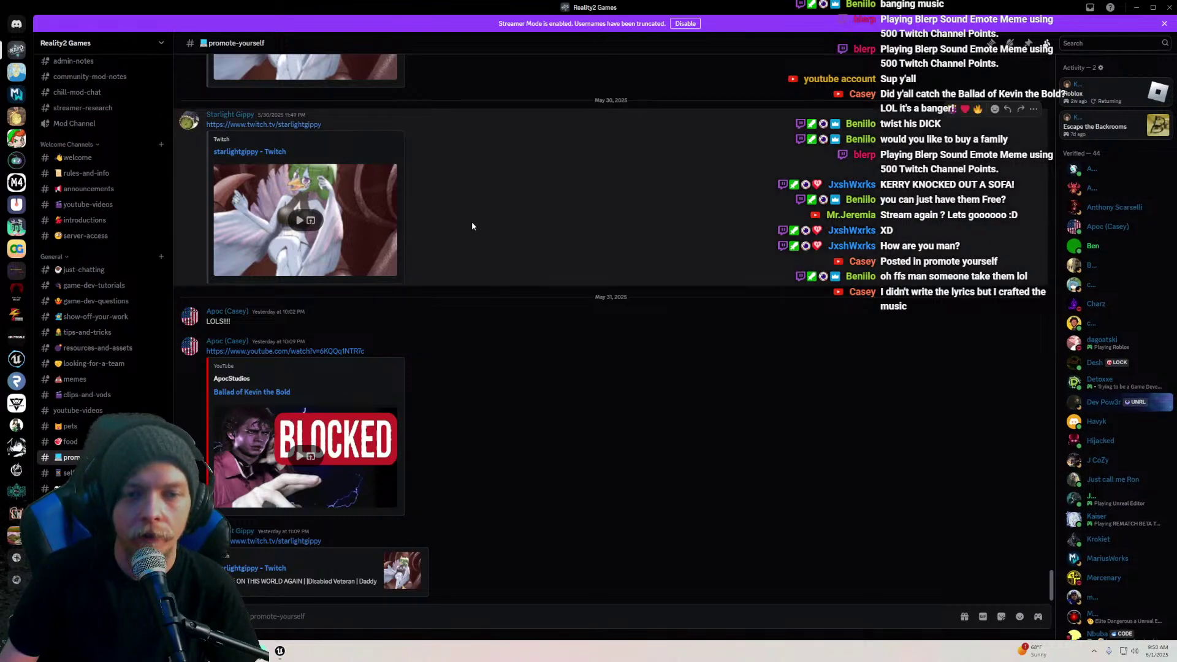
{"action": "mouse_move", "coordinate": [226, 651]}
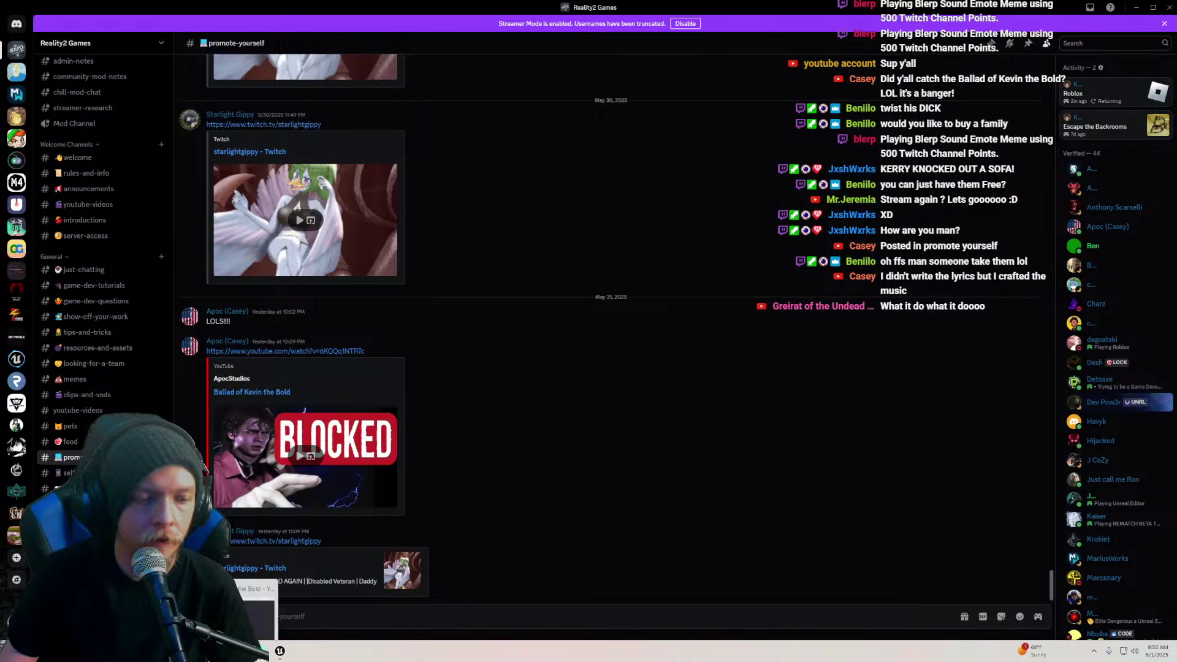
{"action": "left_click", "coordinate": [252, 613]}
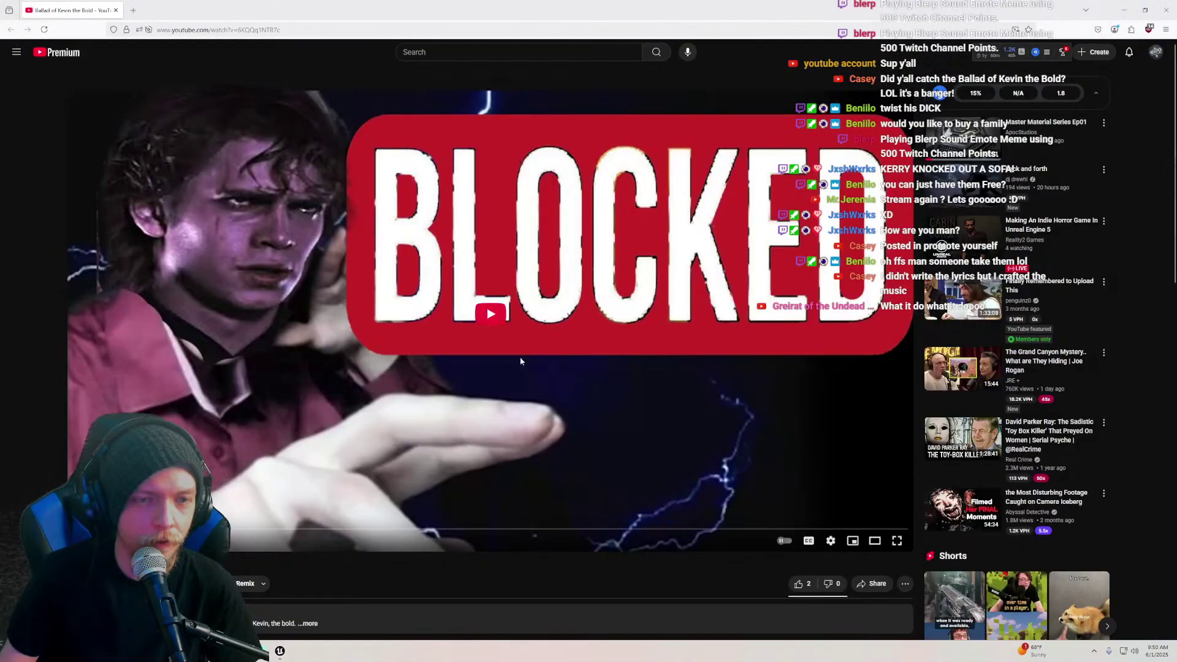
{"action": "left_click", "coordinate": [494, 324]}
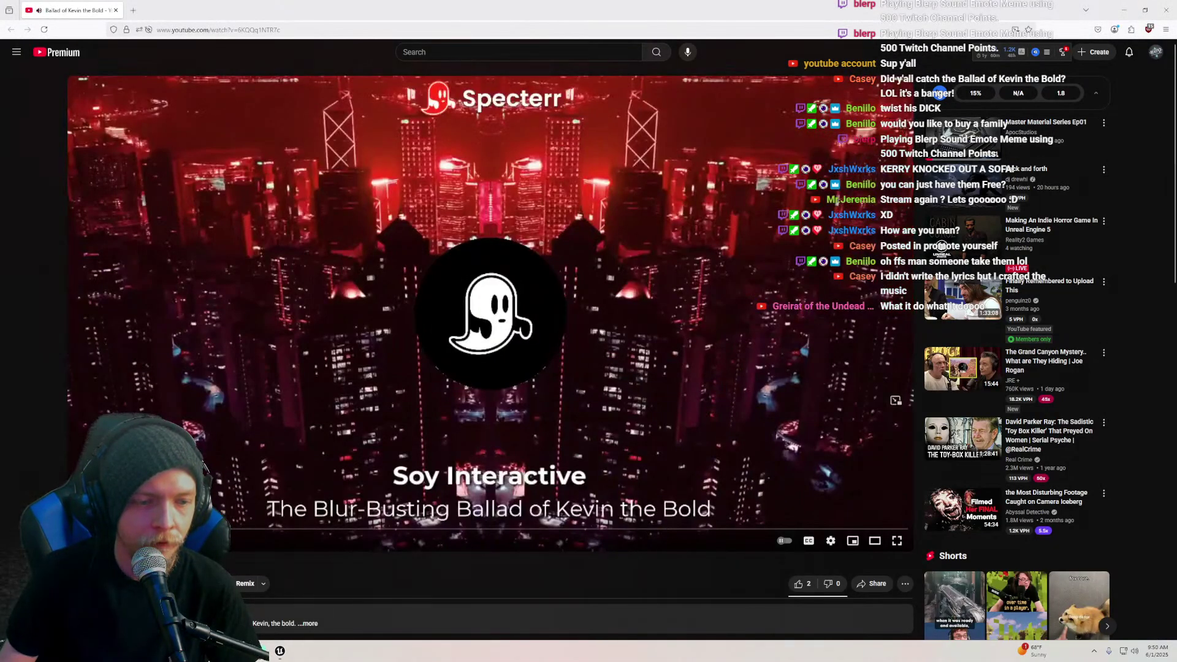
Expand and look over the video's description while it plays, and close the video's browser tab at the end
{"action": "scroll", "coordinate": [281, 384], "scroll_direction": "down", "scroll_amount": 1}
{"action": "left_click", "coordinate": [309, 578]}
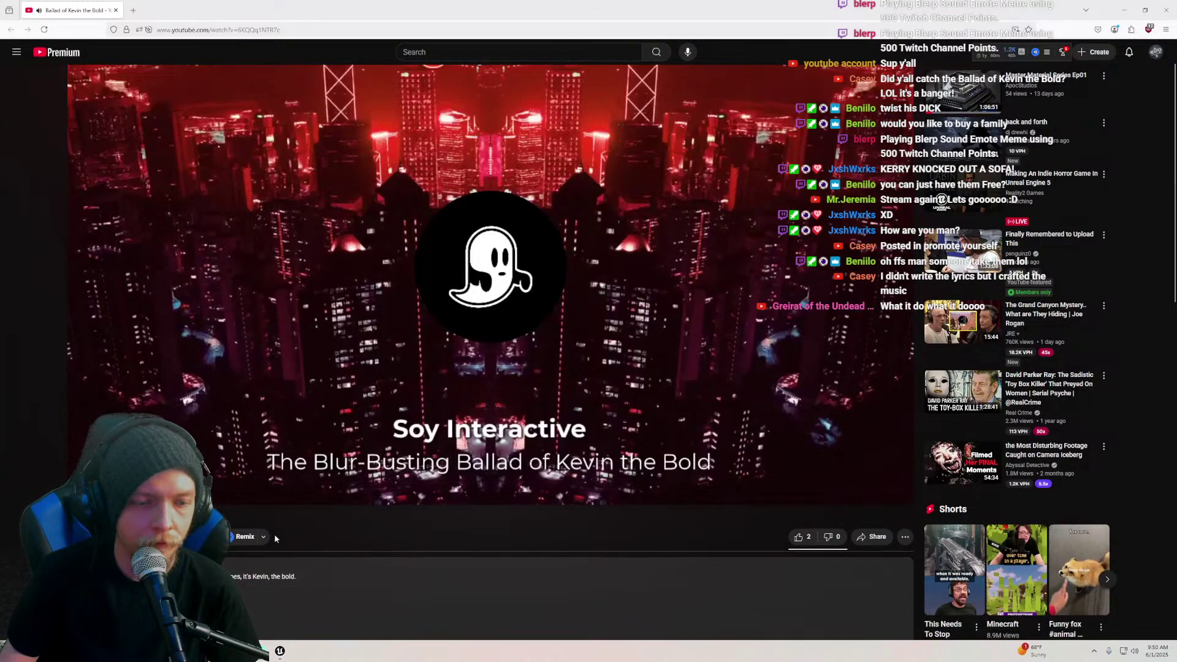
{"action": "scroll", "coordinate": [272, 527], "scroll_direction": "down", "scroll_amount": 3}
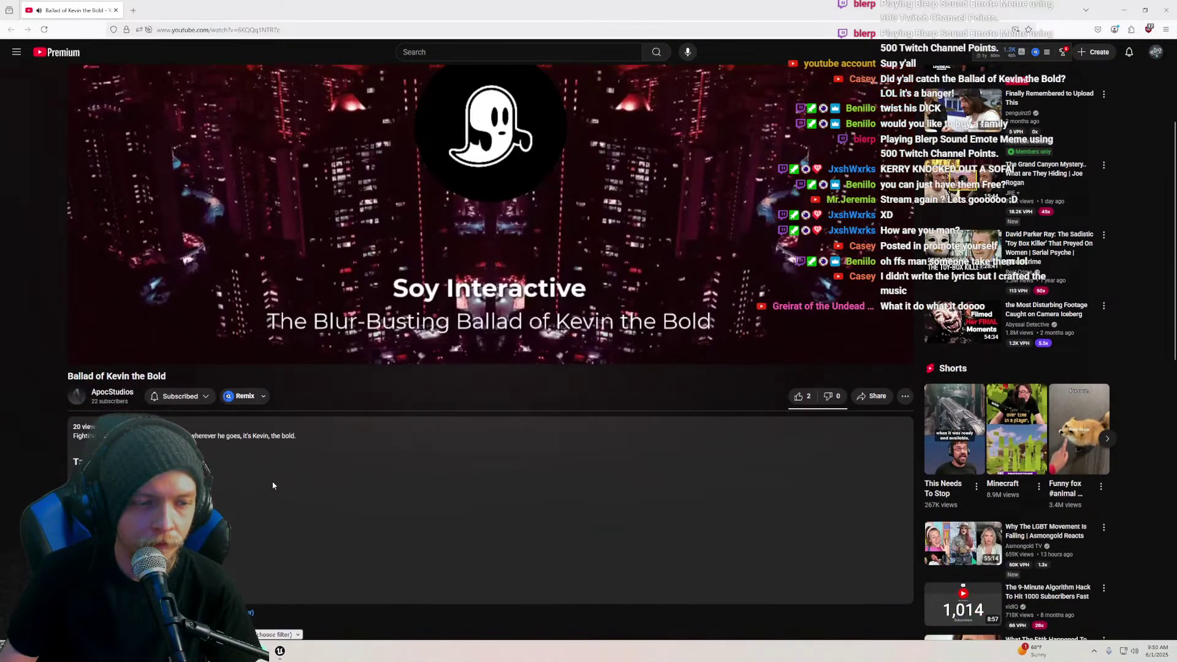
{"action": "scroll", "coordinate": [272, 485], "scroll_direction": "up", "scroll_amount": 4}
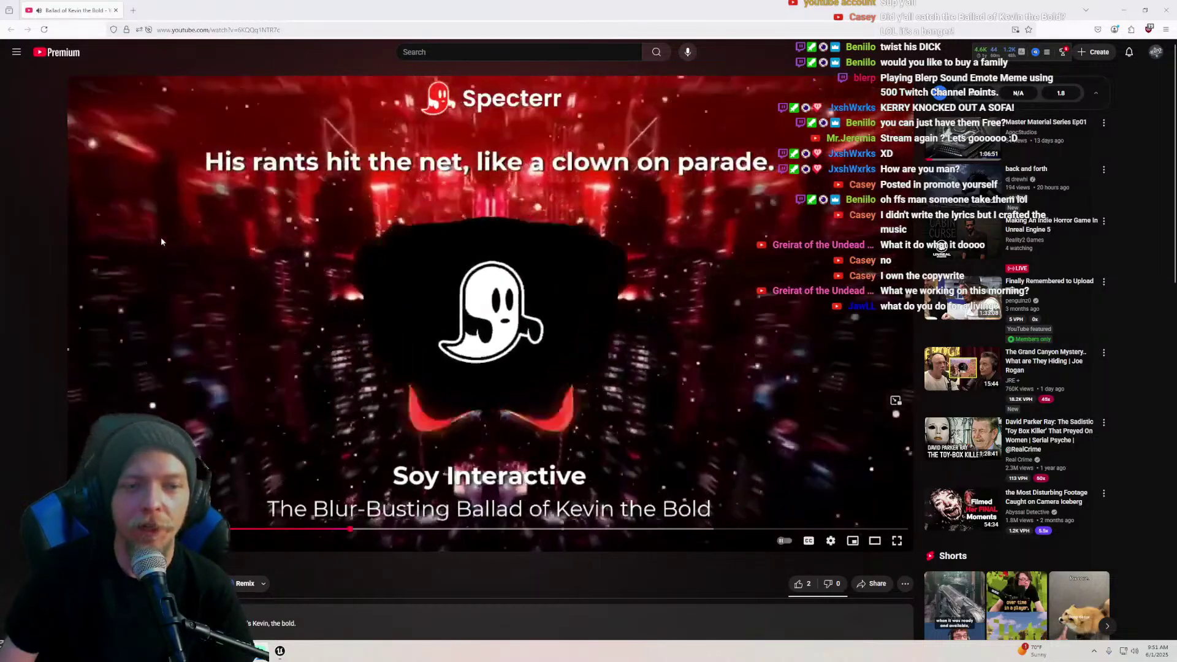
{"action": "scroll", "coordinate": [116, 248], "scroll_direction": "down", "scroll_amount": 1}
{"action": "scroll", "coordinate": [86, 255], "scroll_direction": "down", "scroll_amount": 1}
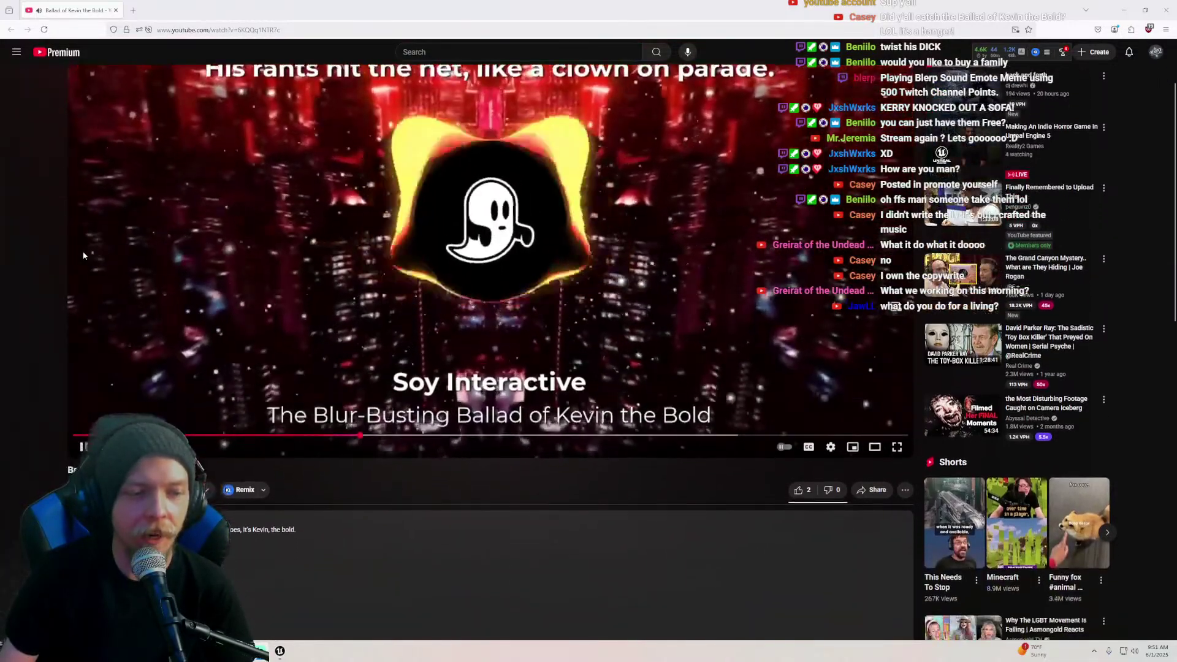
{"action": "scroll", "coordinate": [84, 255], "scroll_direction": "down", "scroll_amount": 1}
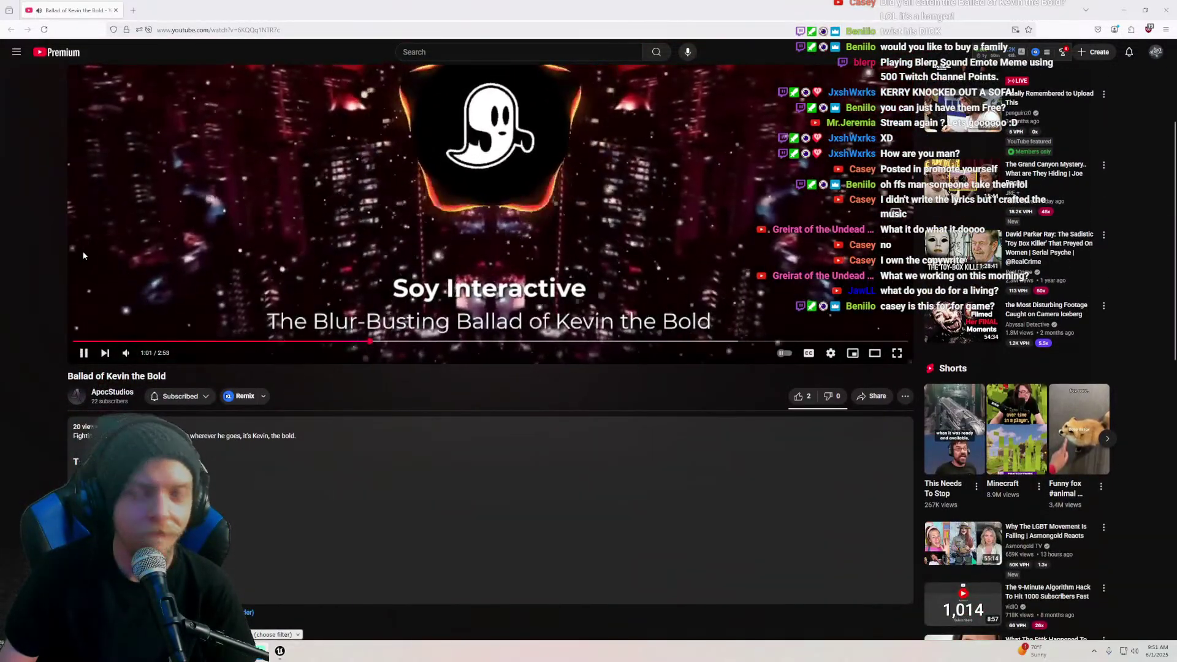
{"action": "scroll", "coordinate": [86, 251], "scroll_direction": "up", "scroll_amount": 2}
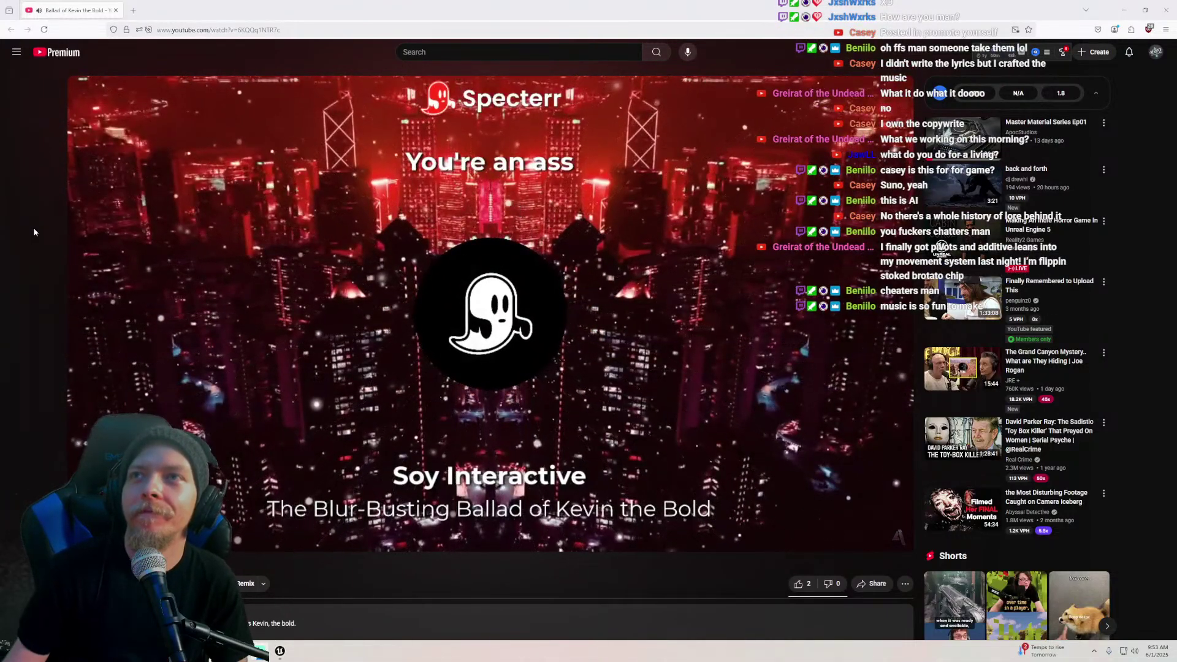
{"action": "mouse_move", "coordinate": [277, 302]}
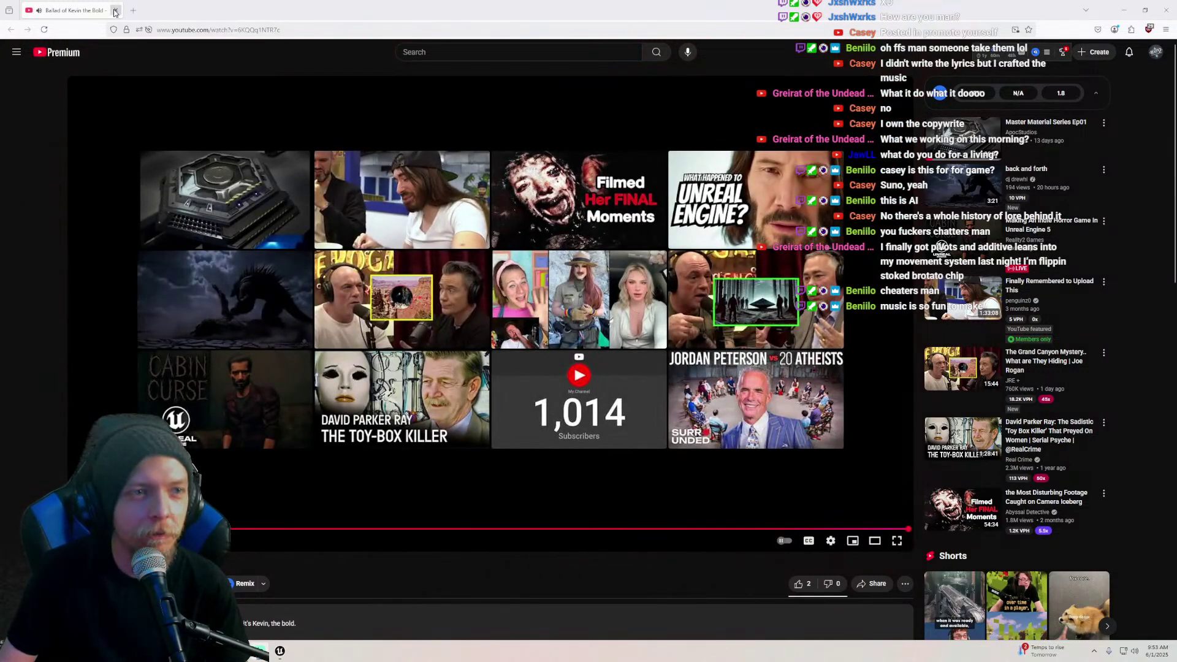
{"action": "left_click", "coordinate": [114, 11]}
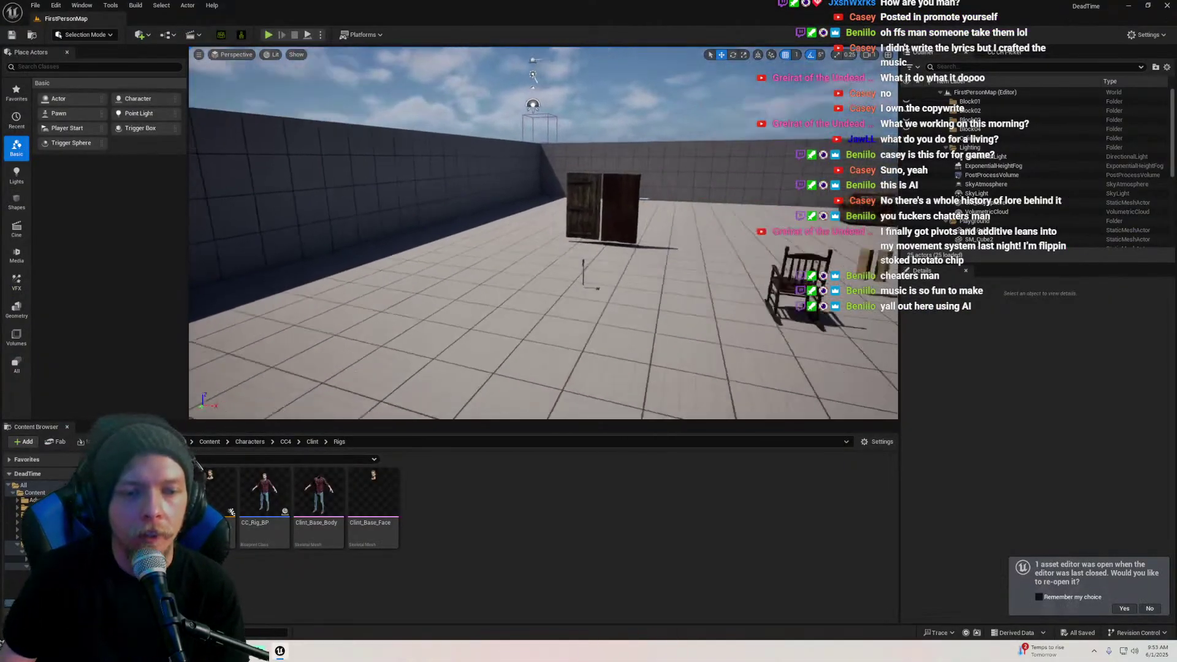
Open the Cabin level from the FirstPerson Maps folder in the DeadTime project and dismiss the message log
{"action": "left_click", "coordinate": [18, 545]}
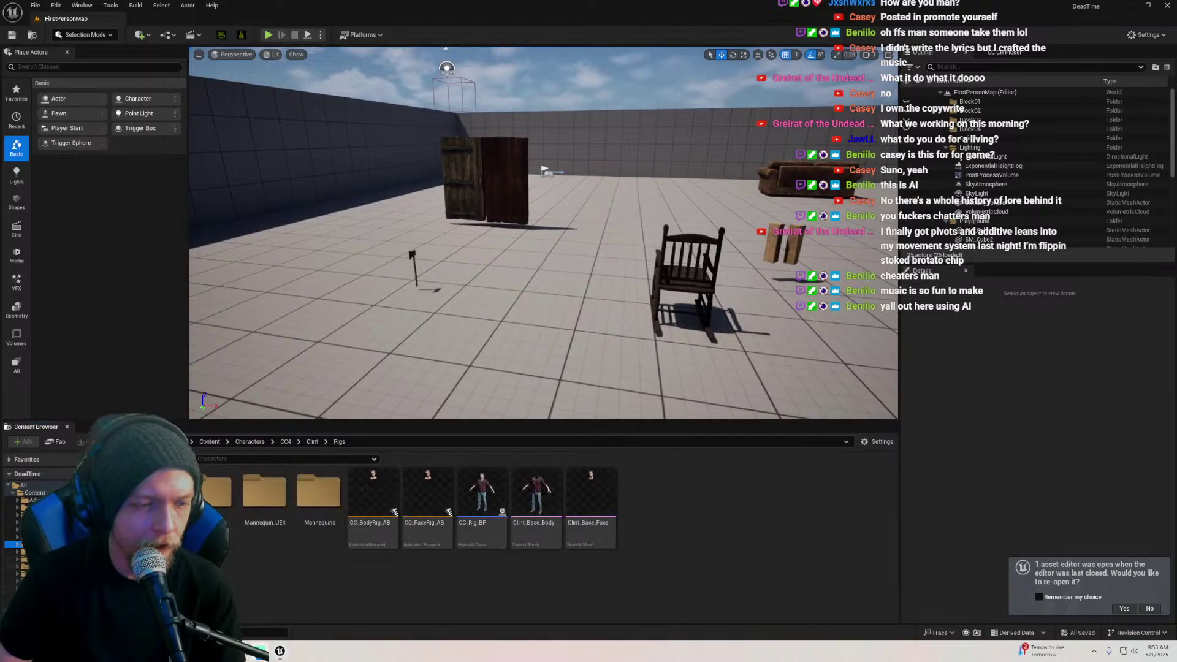
{"action": "left_click", "coordinate": [25, 575]}
{"action": "double_click", "coordinate": [372, 494]}
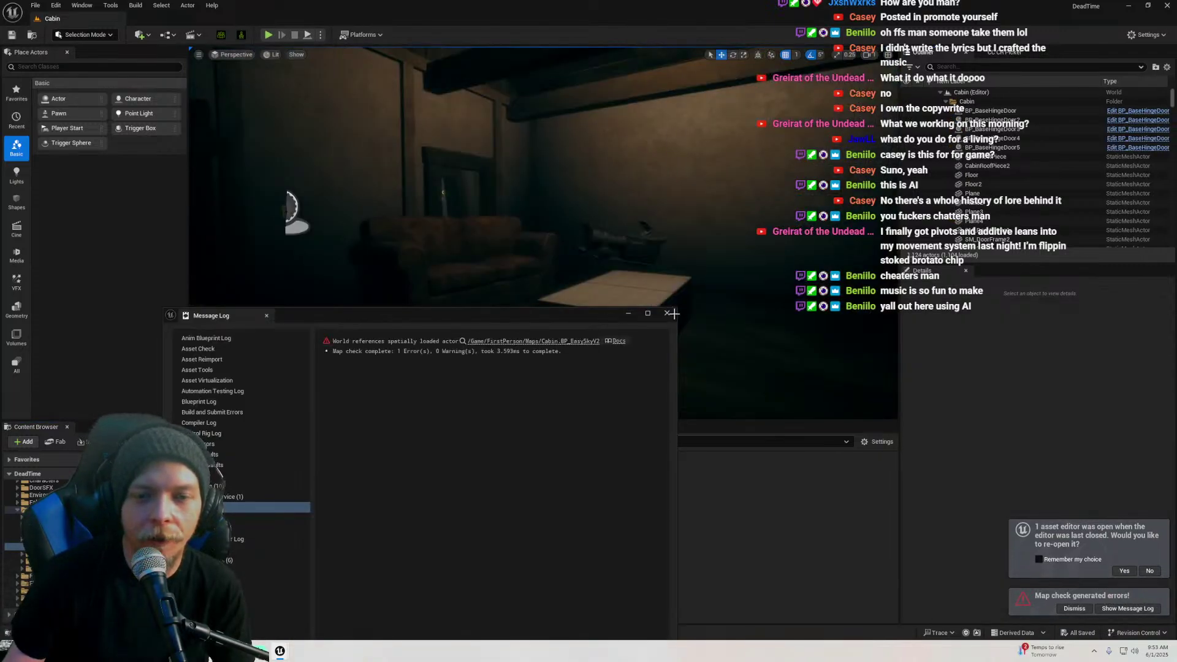
{"action": "left_click", "coordinate": [669, 315]}
Inspect the cabin's living room around the block table and select the sofa
{"action": "right_click_drag", "start_coordinate": [665, 282], "coordinate": [724, 268]}
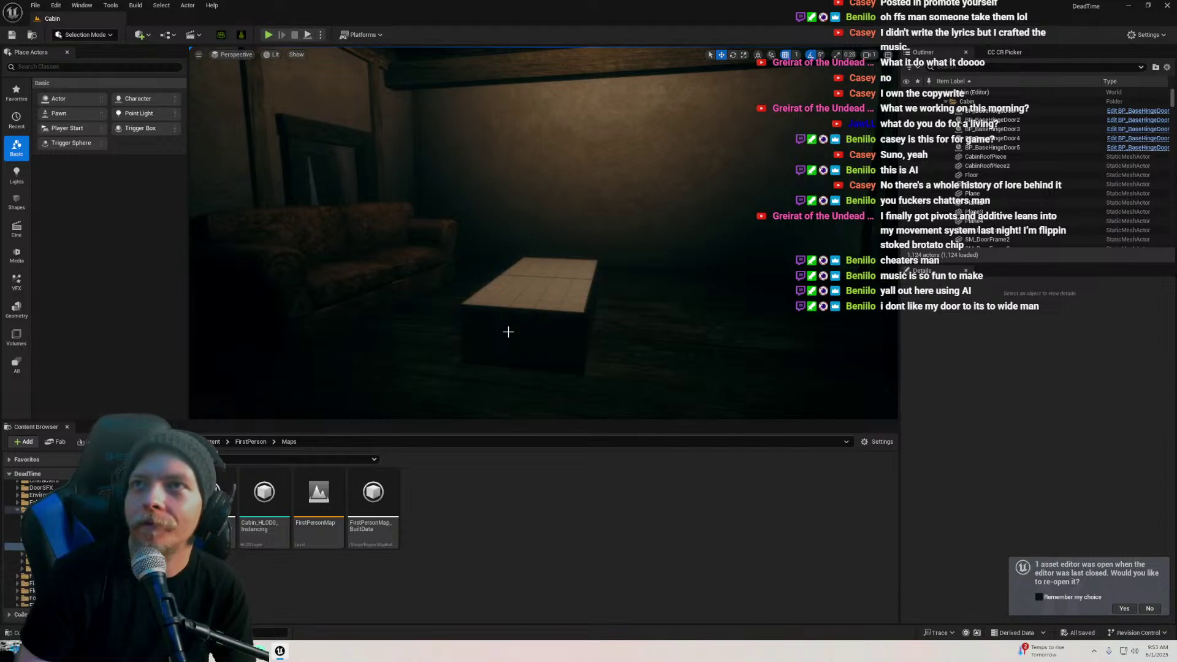
{"action": "right_click_drag", "start_coordinate": [565, 348], "coordinate": [478, 352]}
{"action": "left_click", "coordinate": [544, 249]}
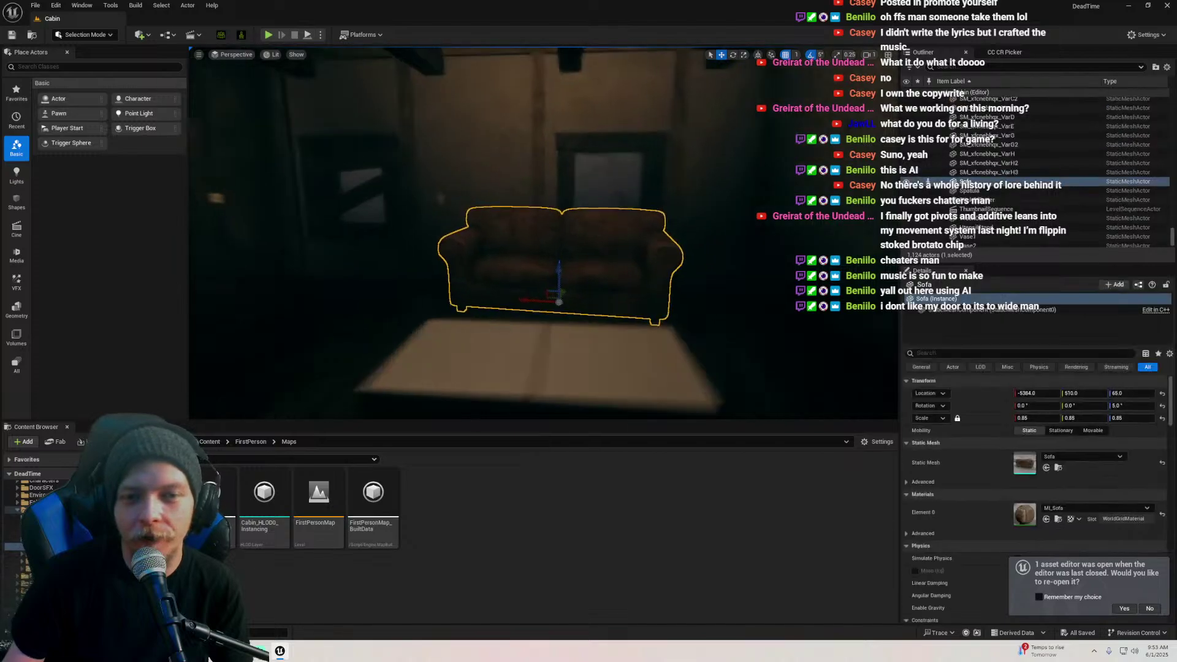
{"action": "scroll", "coordinate": [544, 251], "scroll_direction": "up", "scroll_amount": 5}
{"action": "scroll", "coordinate": [386, 88], "scroll_direction": "down", "scroll_amount": 6}
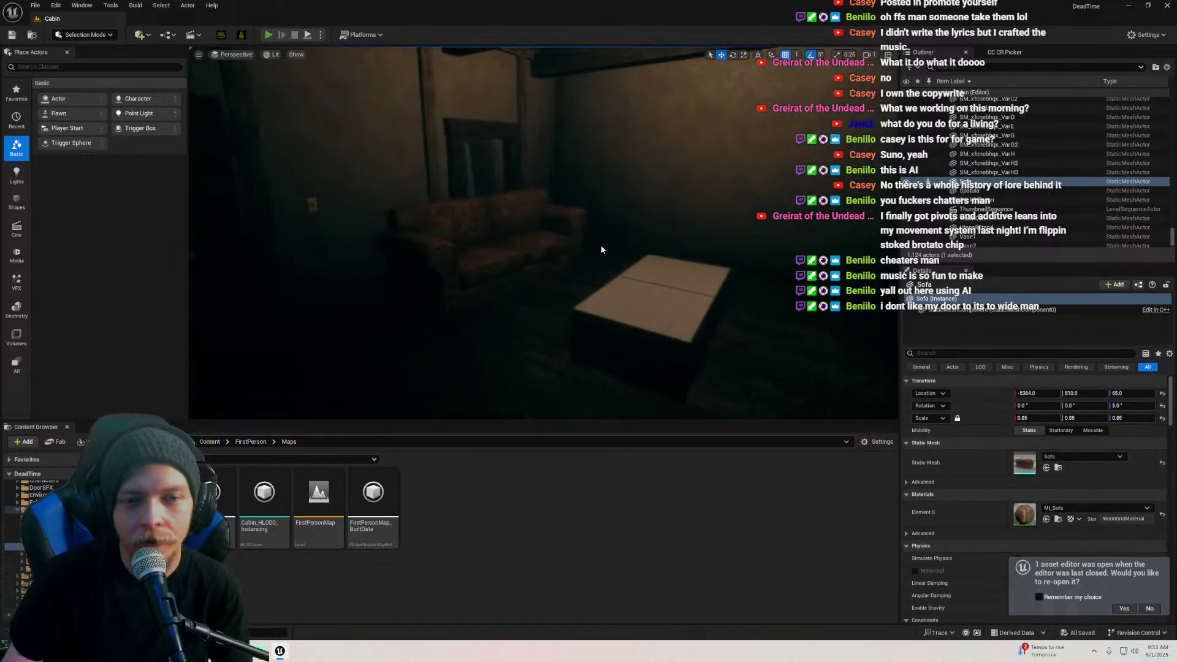
Play-test the Cabin level, walking from the sofa and table through the wooden door, and end the play session
{"action": "key", "text": "alt+p"}
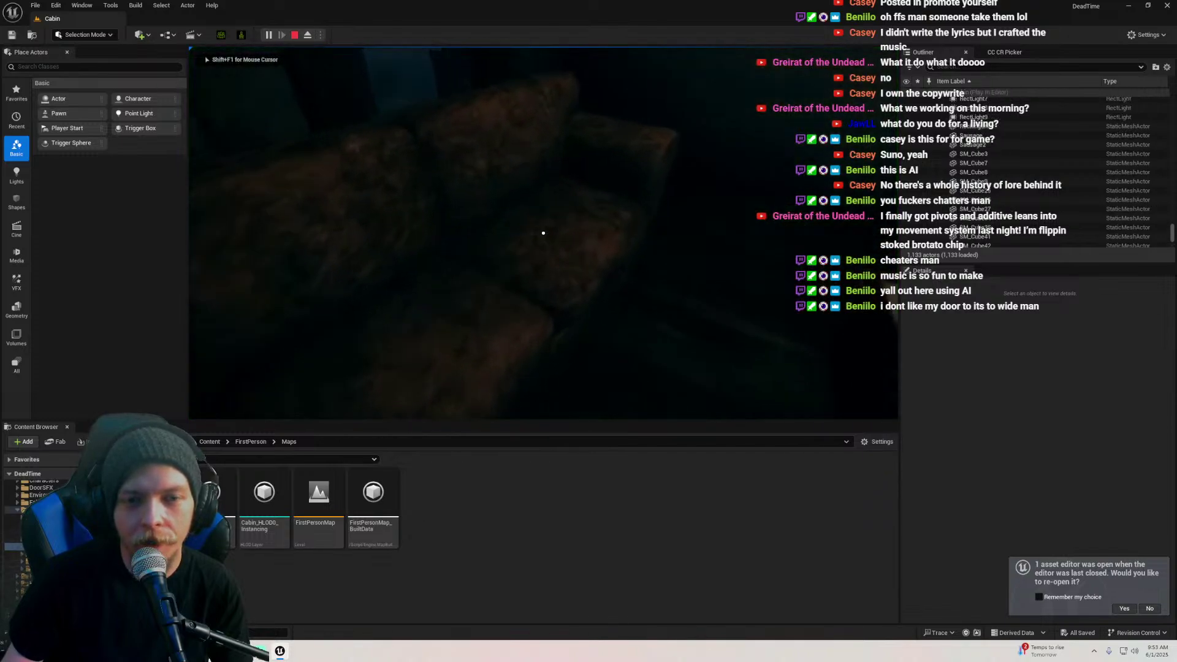
{"action": "key", "text": "w"}
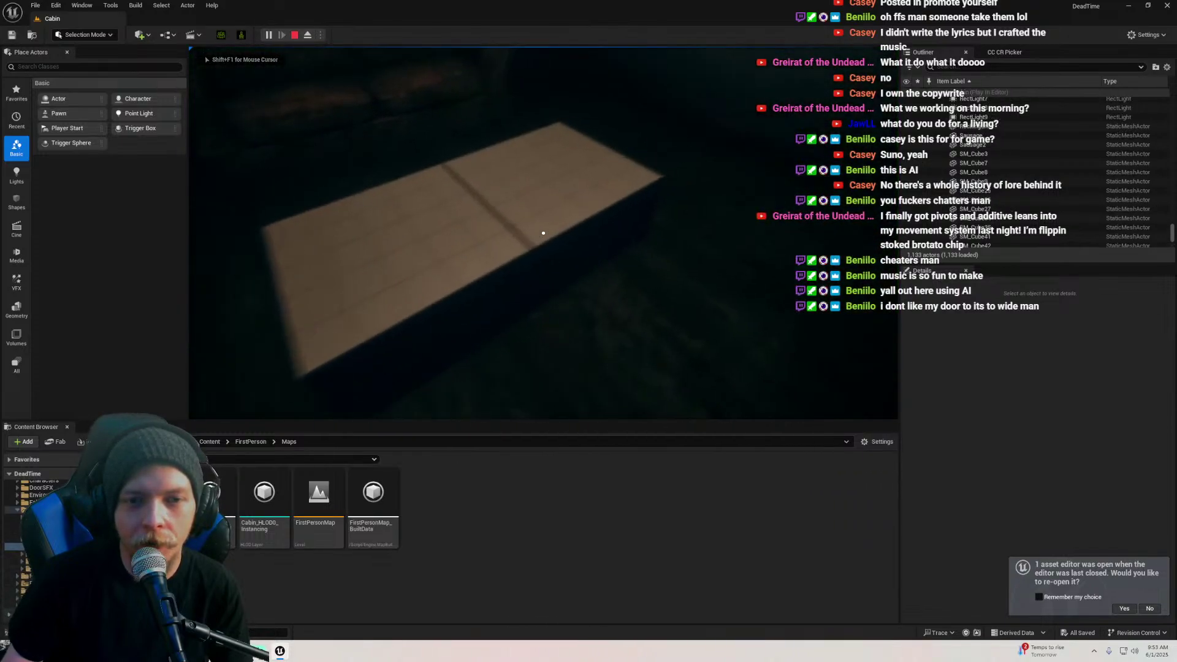
{"action": "key", "text": "w"}
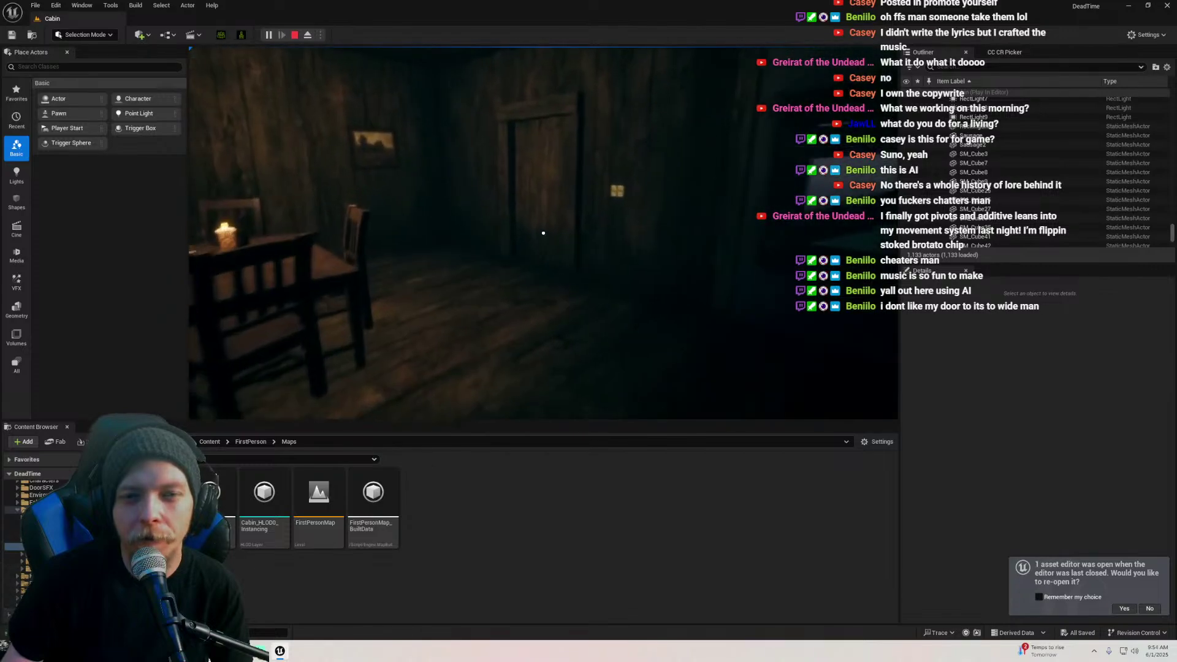
{"action": "key", "text": "w"}
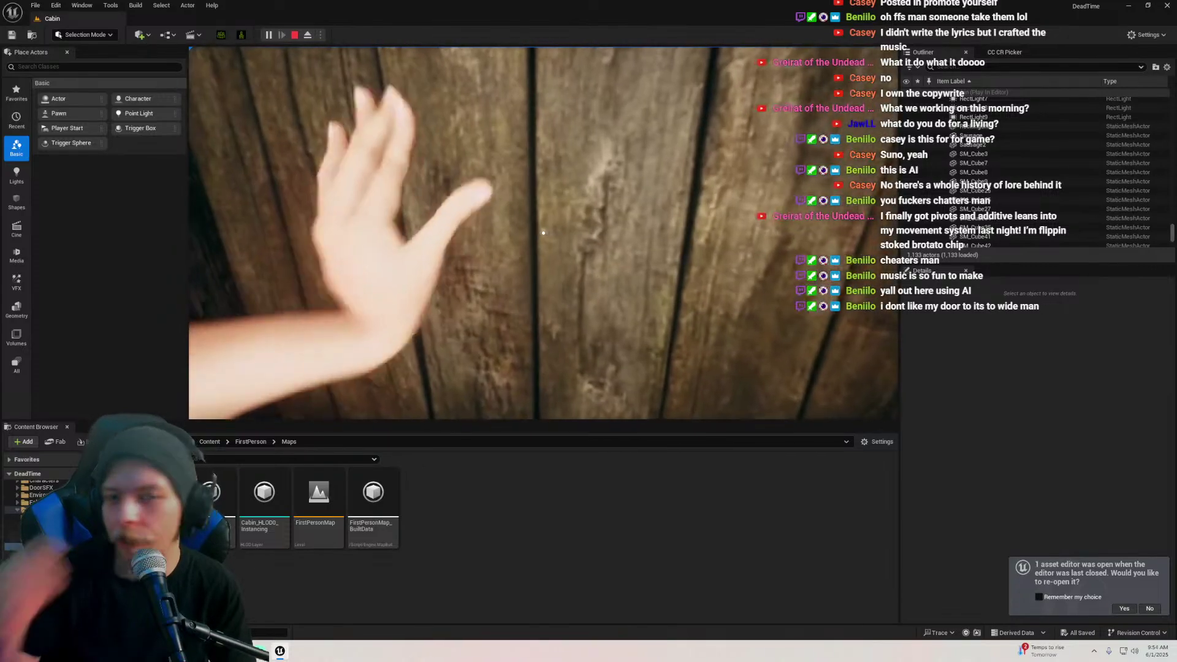
{"action": "key", "text": "w"}
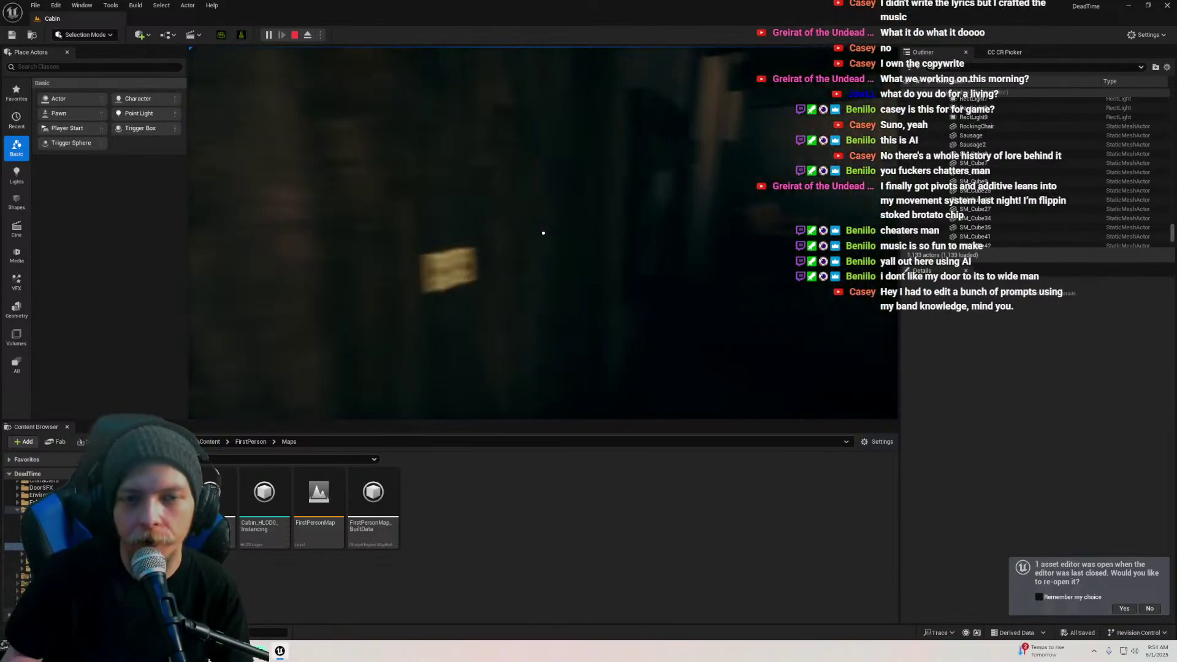
{"action": "key", "text": "Escape"}
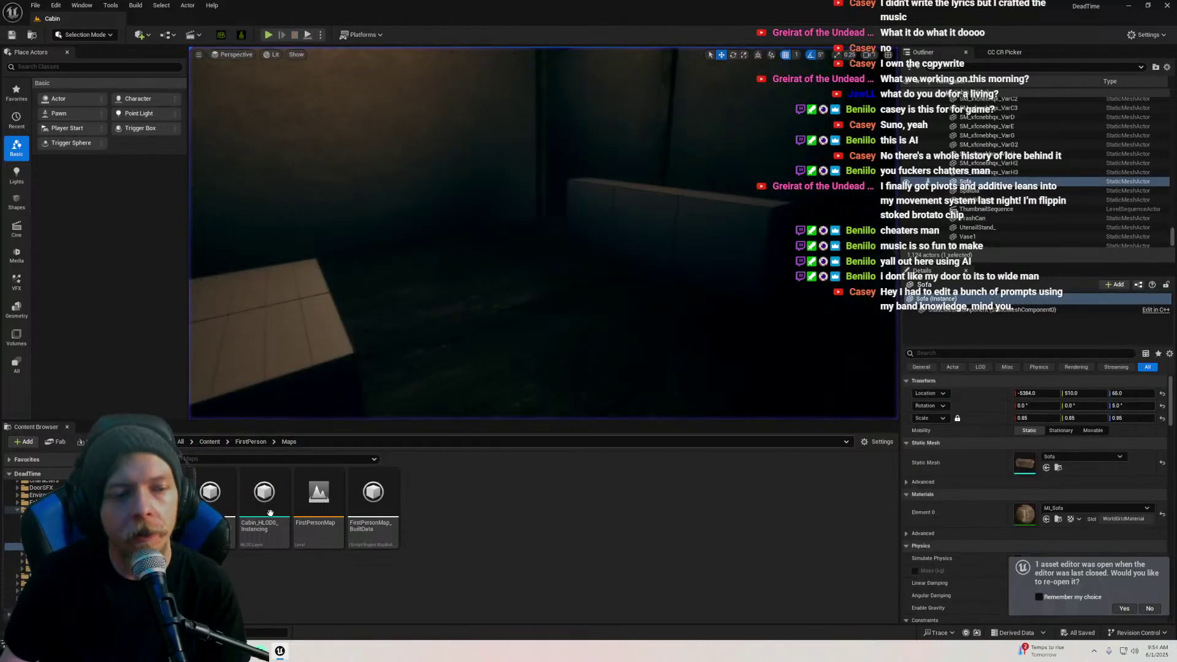
Open the BP_BaseHingeDoor blueprint from FirstPerson/Blueprints/Objects/Doors/HingeDoors and maximize its editor window
{"action": "left_click", "coordinate": [17, 510]}
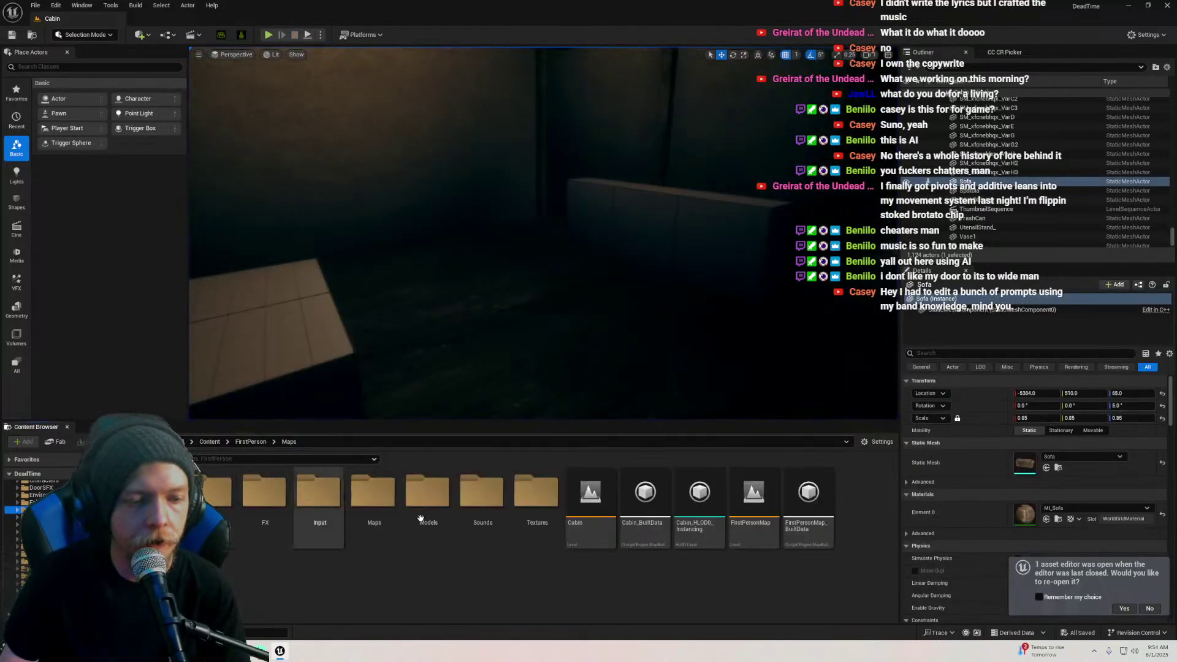
{"action": "left_click", "coordinate": [18, 516]}
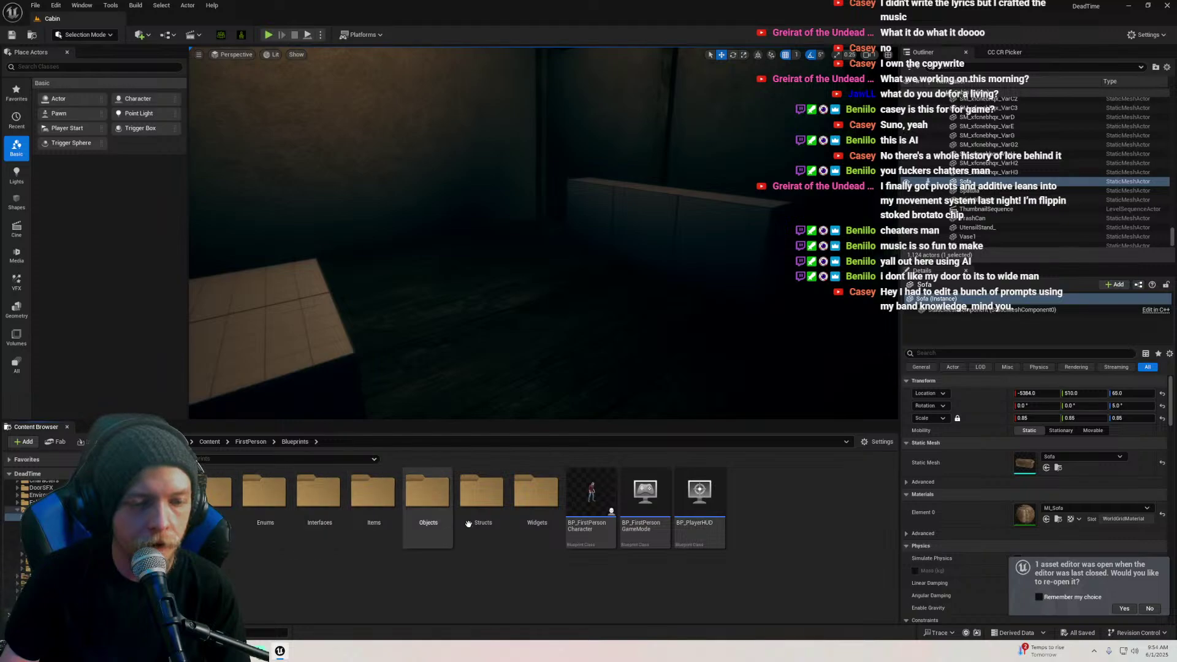
{"action": "left_click", "coordinate": [440, 516]}
{"action": "double_click", "coordinate": [440, 516]}
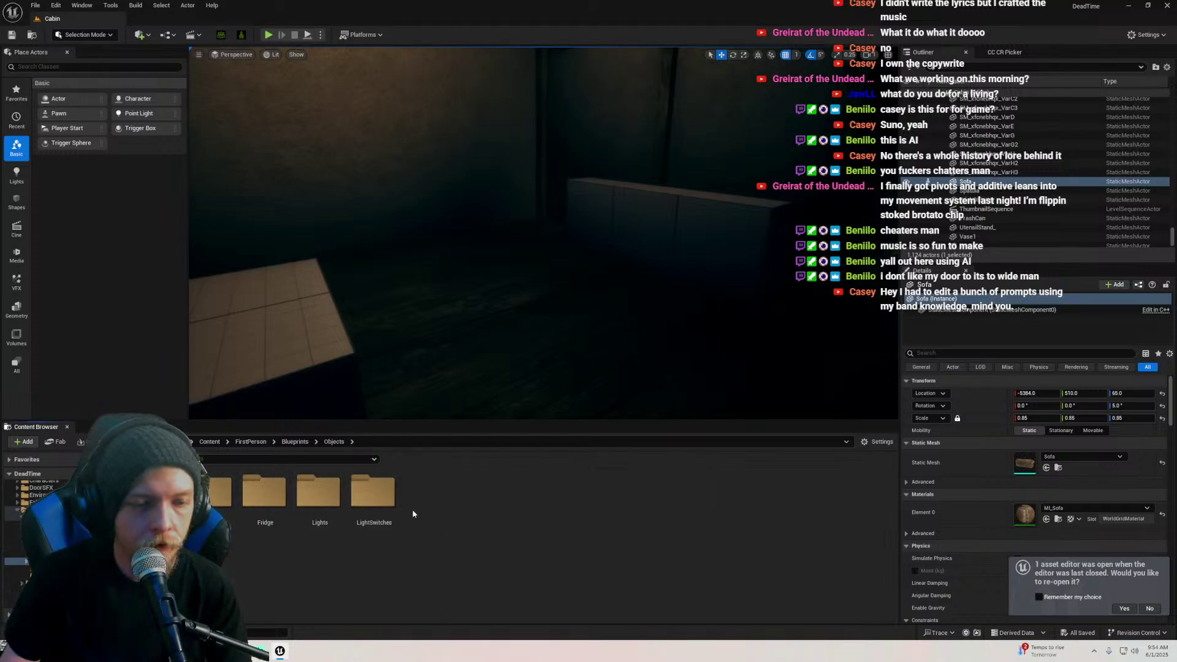
{"action": "right_click_drag", "start_coordinate": [428, 392], "coordinate": [387, 372]}
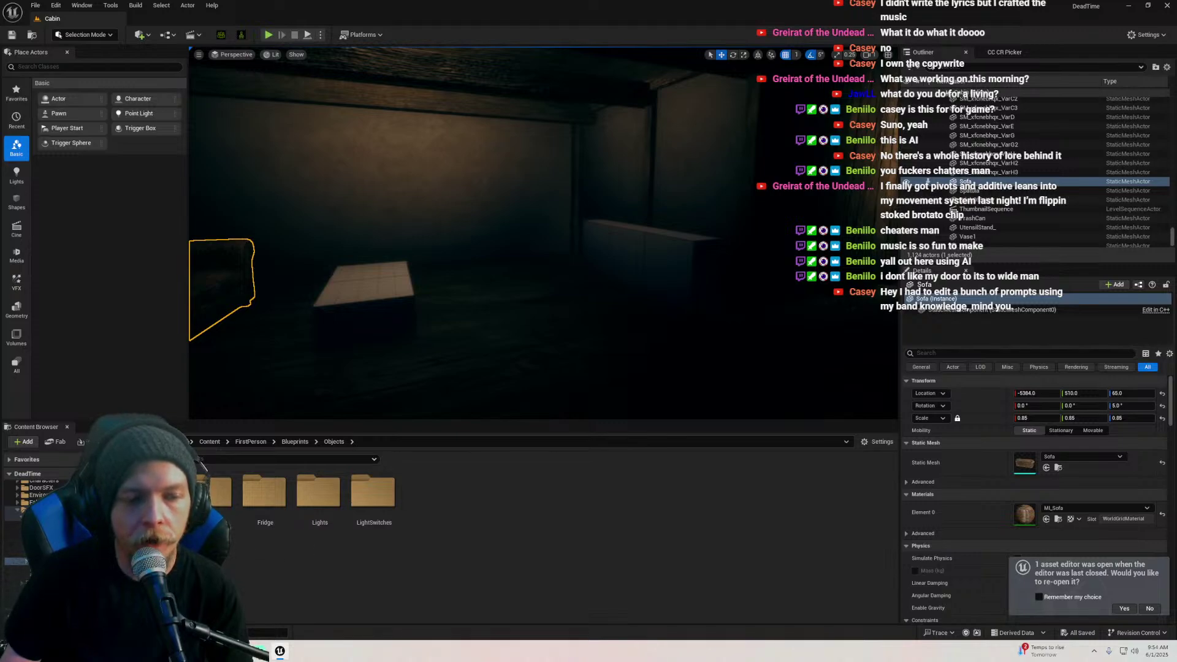
{"action": "double_click", "coordinate": [211, 490]}
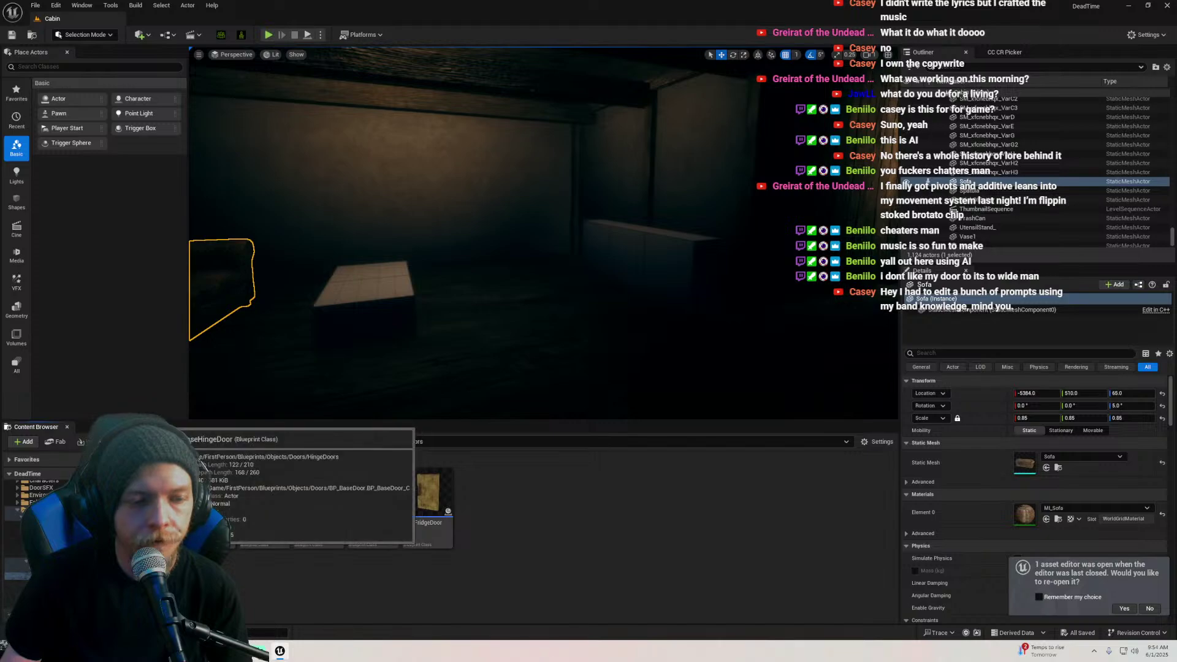
{"action": "double_click", "coordinate": [203, 467]}
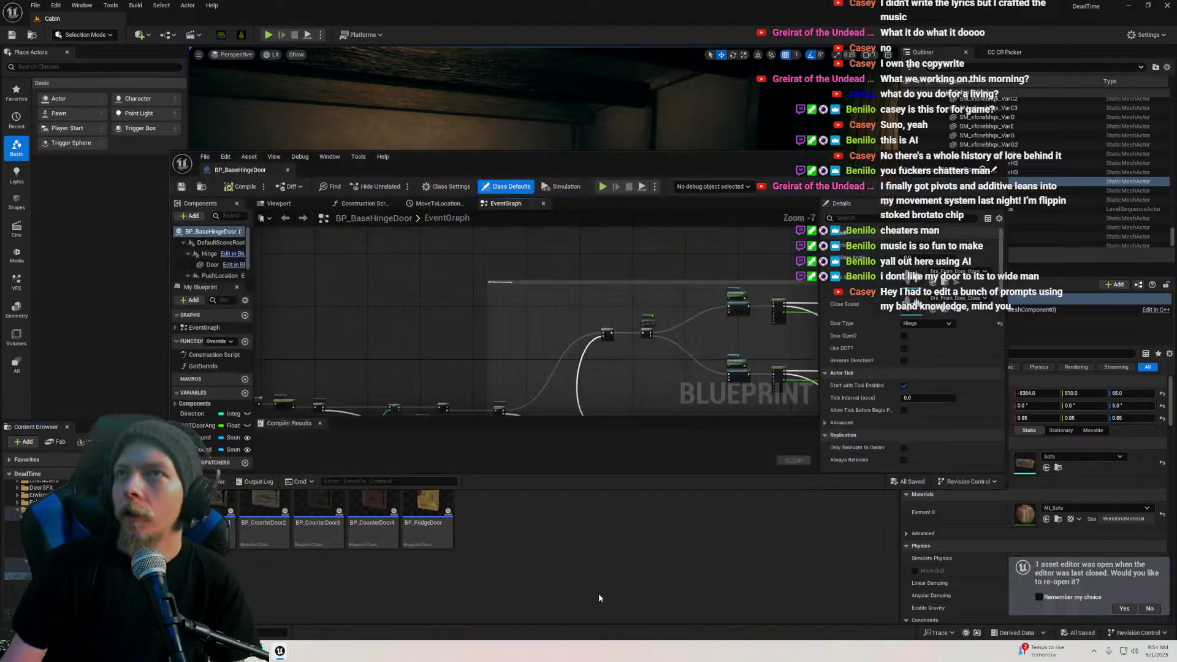
{"action": "left_click", "coordinate": [976, 161]}
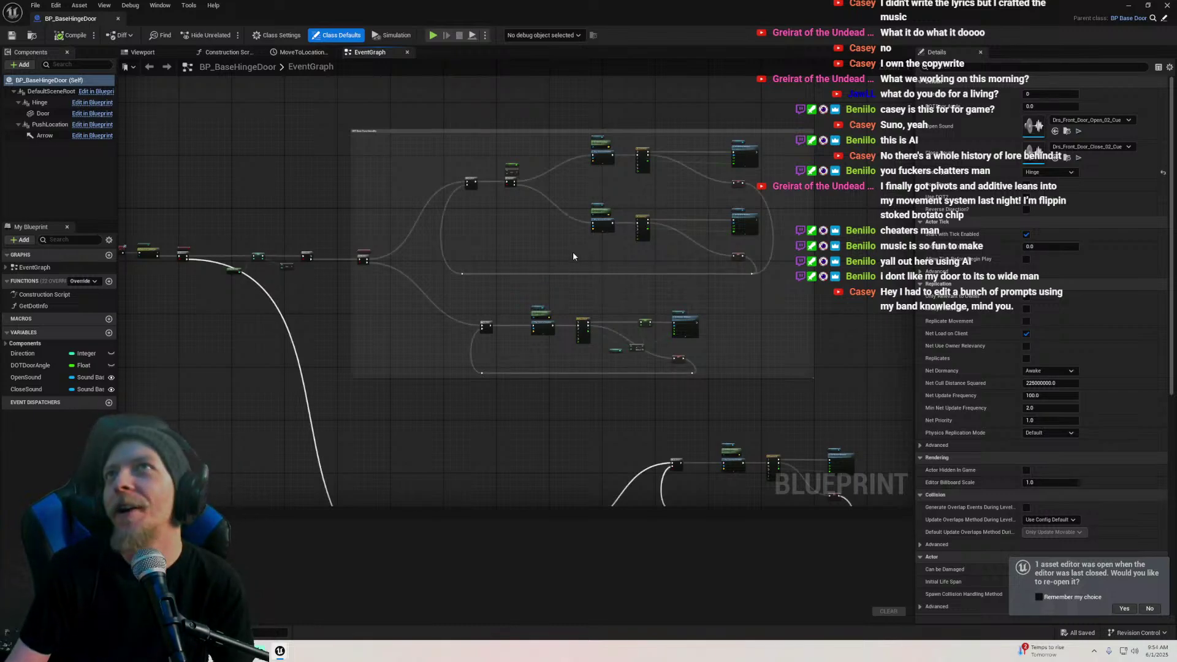
In the event graph, connect the False output of the lower Door Open? branch directly to the bottom Do Once node
{"action": "scroll", "coordinate": [572, 251], "scroll_direction": "down", "scroll_amount": 5}
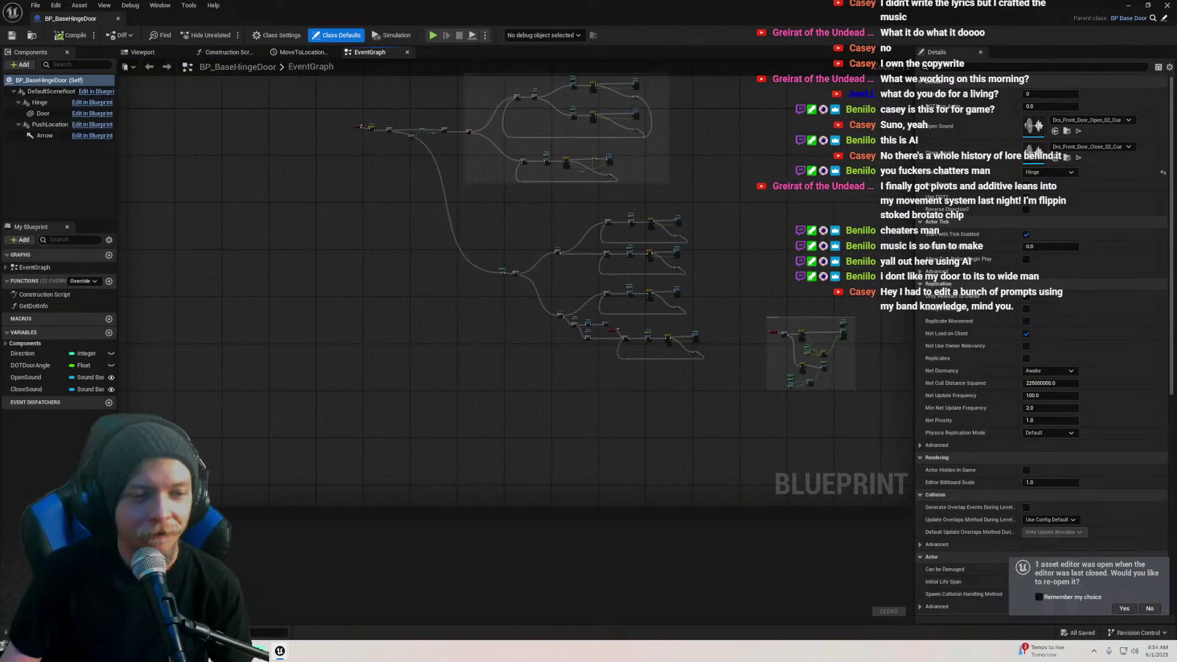
{"action": "left_click", "coordinate": [195, 512]}
{"action": "right_click_drag", "start_coordinate": [590, 390], "coordinate": [528, 424]}
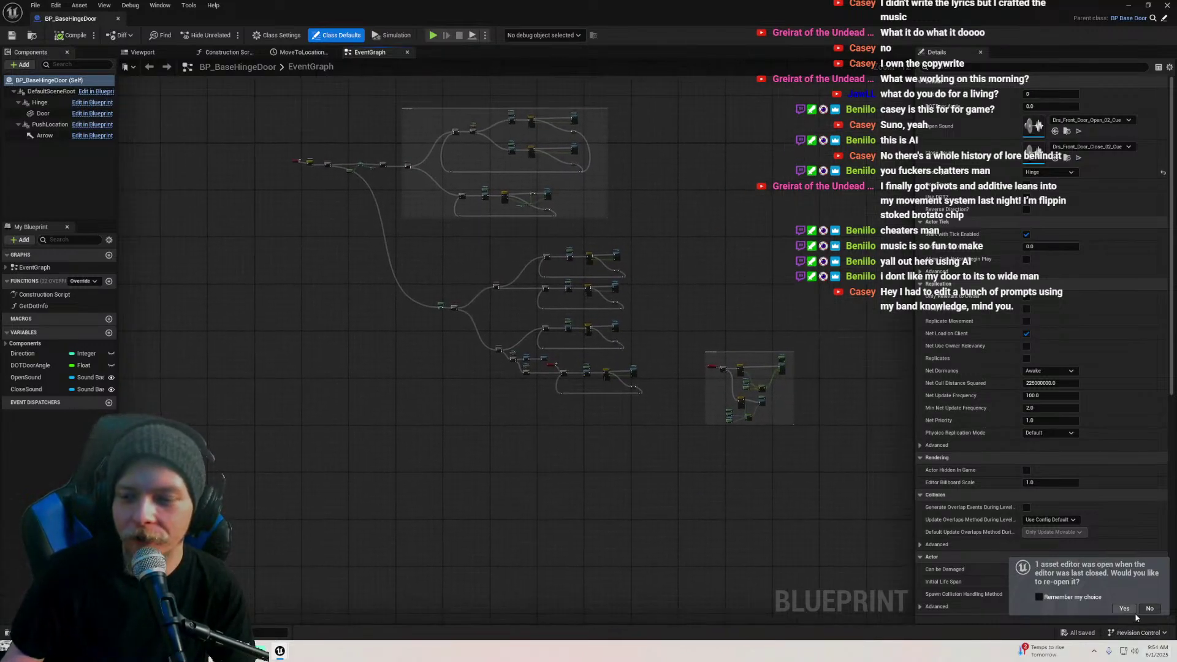
{"action": "scroll", "coordinate": [648, 359], "scroll_direction": "up", "scroll_amount": 8}
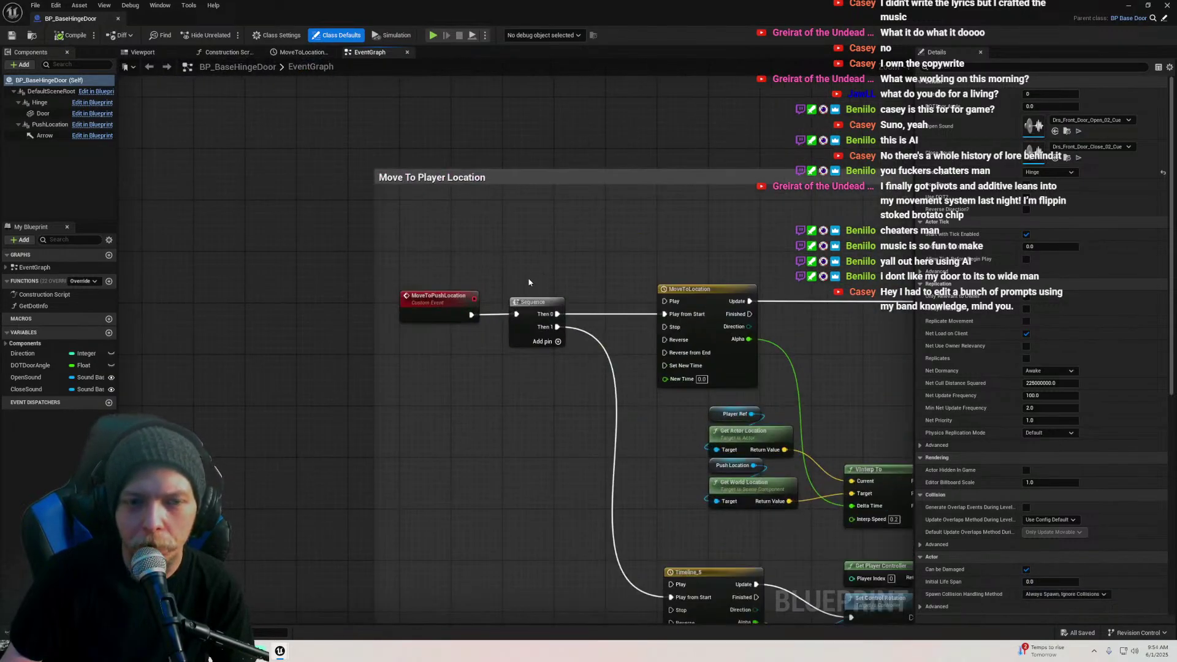
{"action": "scroll", "coordinate": [529, 279], "scroll_direction": "down", "scroll_amount": 6}
{"action": "right_click_drag", "start_coordinate": [528, 267], "coordinate": [783, 289]}
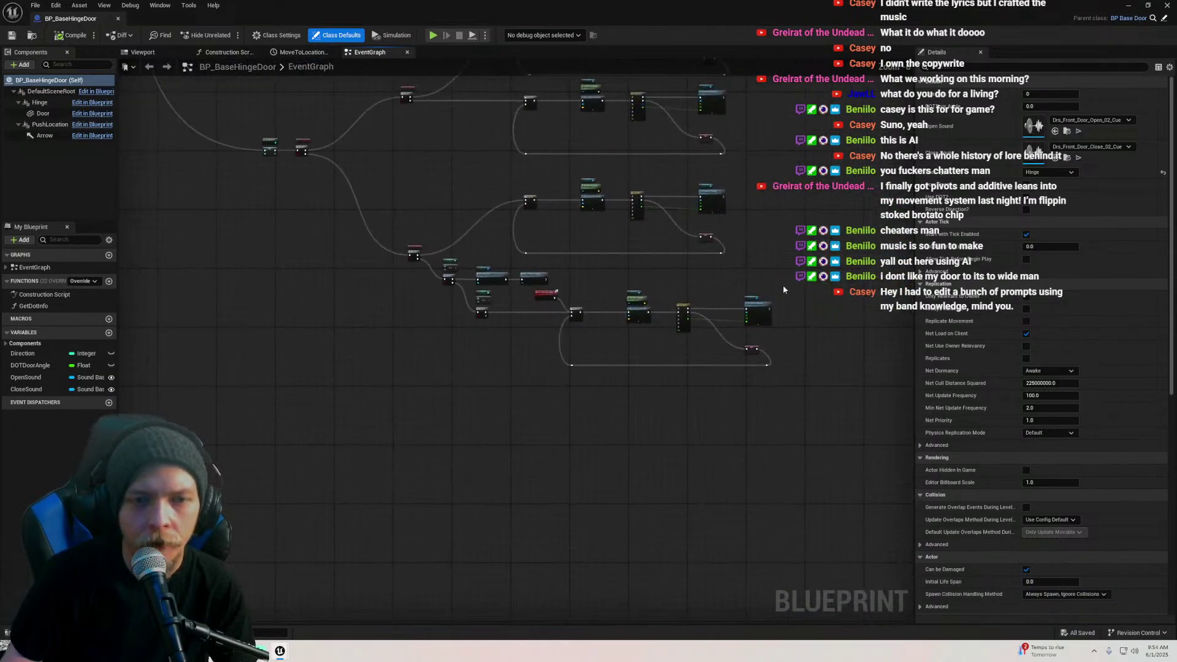
{"action": "scroll", "coordinate": [551, 344], "scroll_direction": "up", "scroll_amount": 6}
{"action": "right_click_drag", "start_coordinate": [534, 368], "coordinate": [475, 318]}
{"action": "scroll", "coordinate": [570, 465], "scroll_direction": "down", "scroll_amount": 2}
{"action": "left_click_drag", "start_coordinate": [279, 248], "coordinate": [673, 393]}
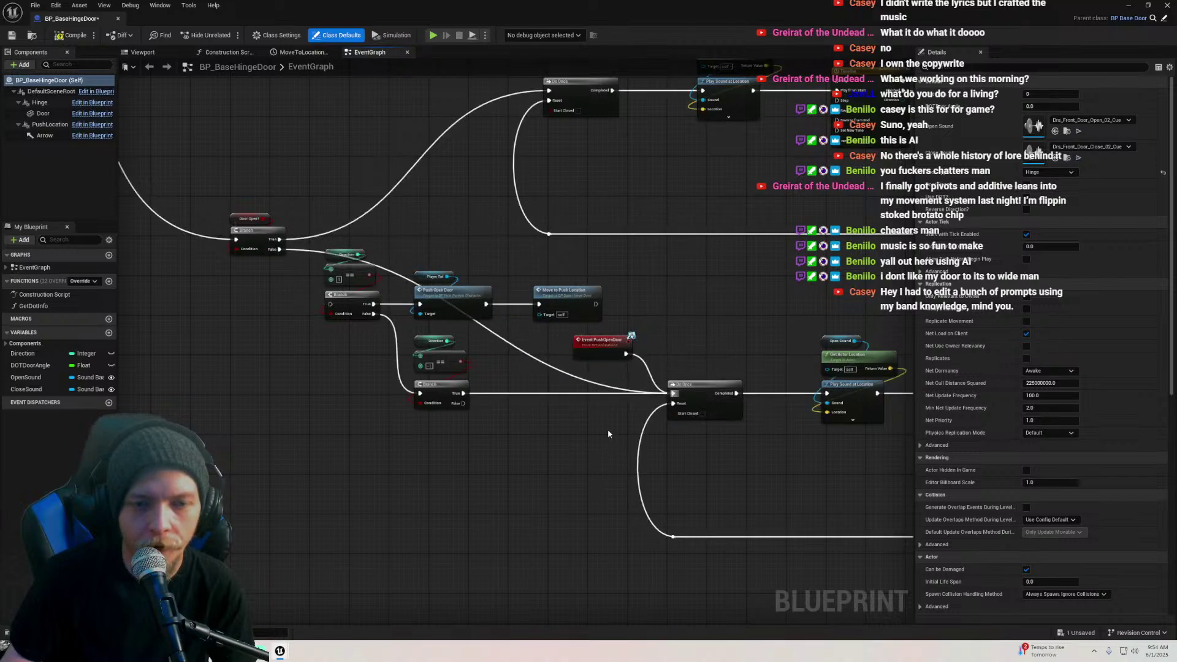
Move the Direction branches, push-door calls and Event PushOpenDoor away from the Do Once chain, and unlink the event from Do Once
{"action": "left_click_drag", "start_coordinate": [530, 371], "coordinate": [324, 248]}
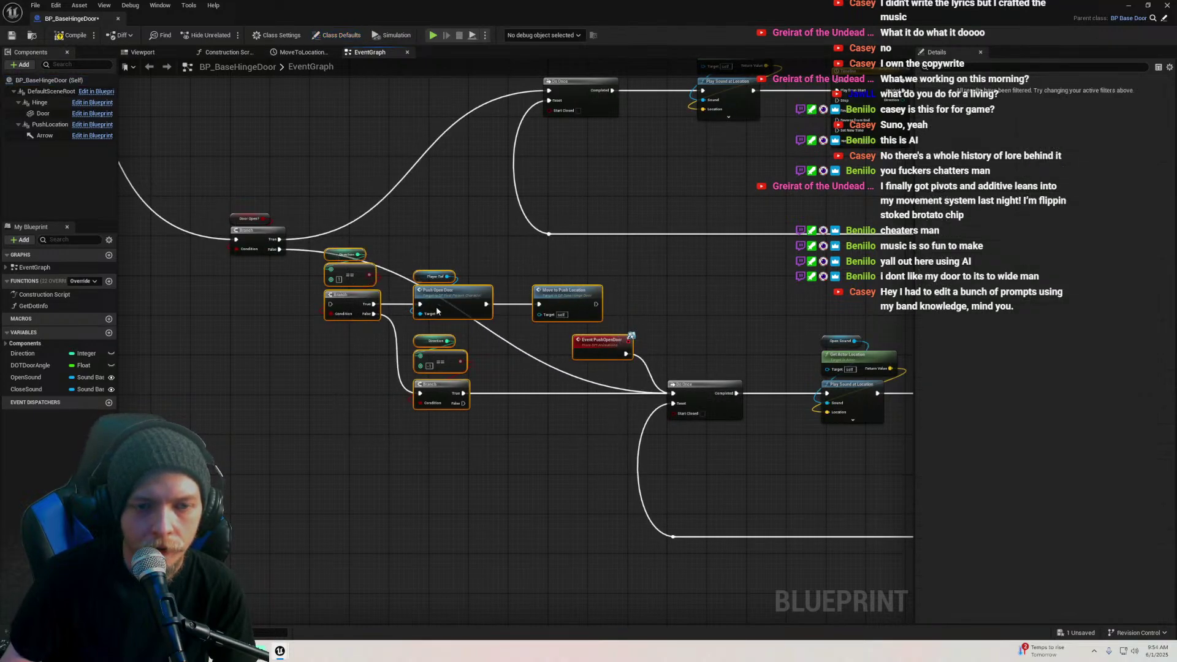
{"action": "left_click_drag", "start_coordinate": [437, 310], "coordinate": [150, 509]}
{"action": "right_click_drag", "start_coordinate": [394, 449], "coordinate": [456, 314]}
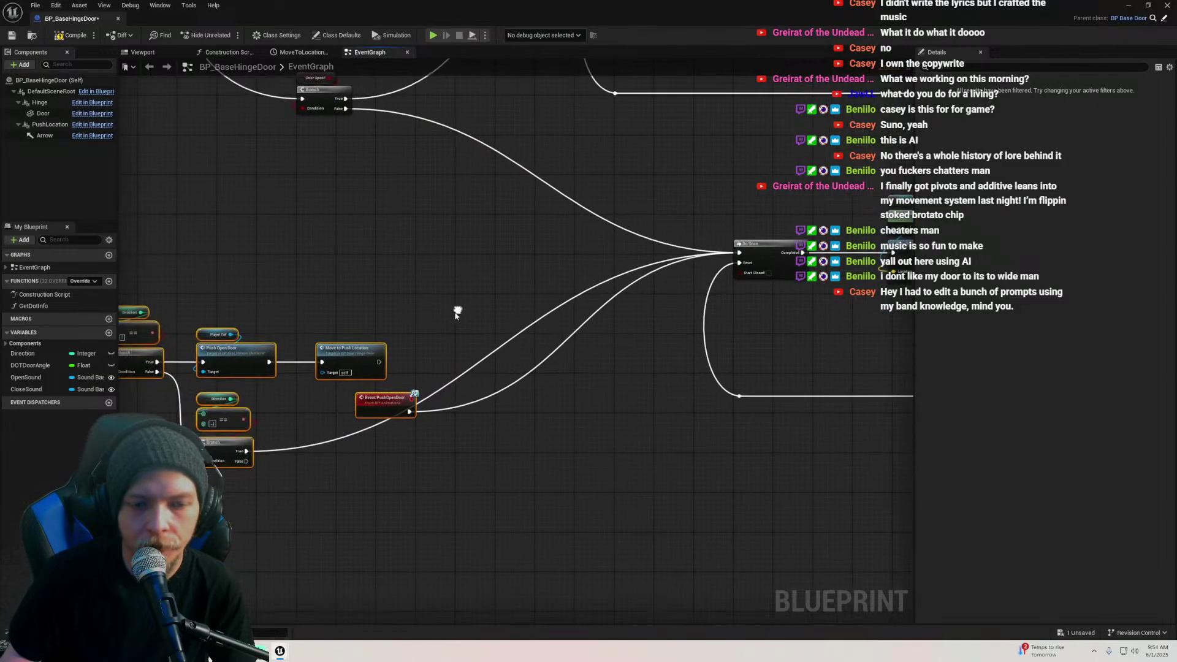
{"action": "left_click", "coordinate": [406, 409]}
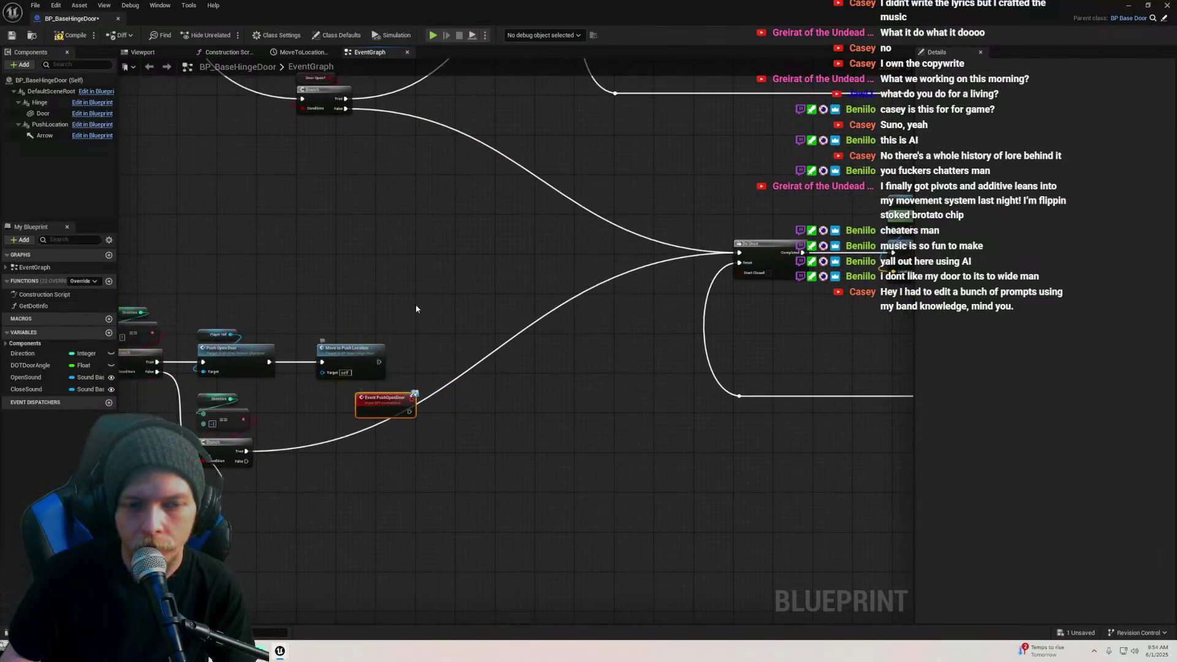
{"action": "scroll", "coordinate": [416, 308], "scroll_direction": "down", "scroll_amount": 5}
{"action": "right_click_drag", "start_coordinate": [514, 384], "coordinate": [316, 270]}
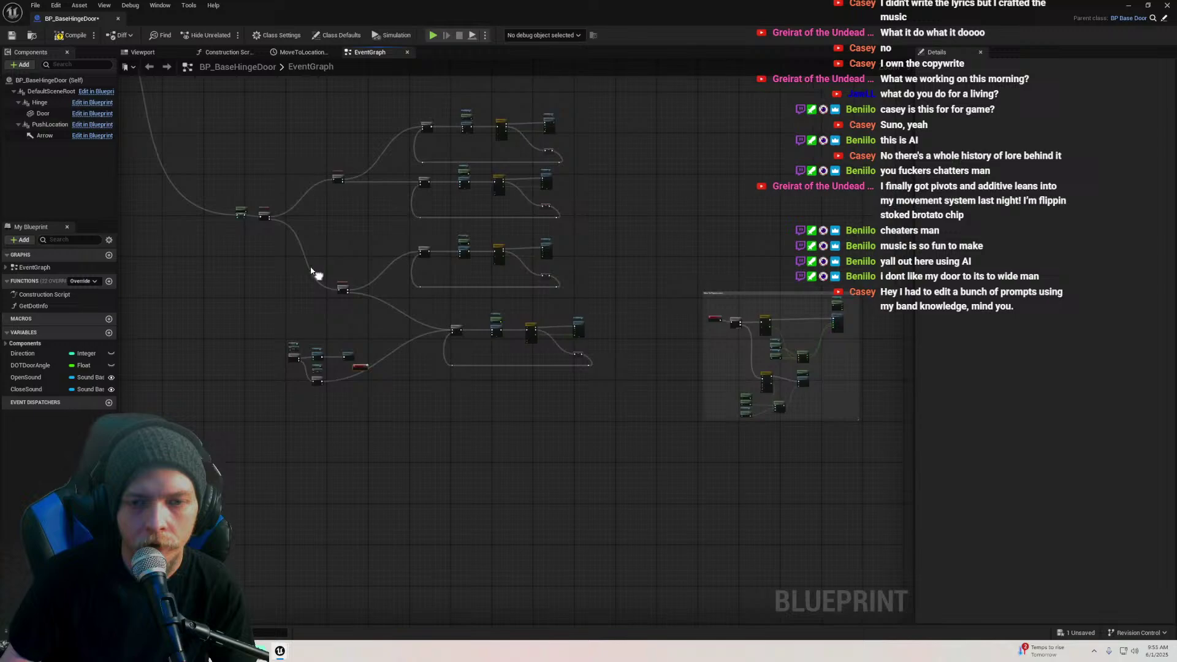
Compile the hinge door blueprint and play-test the Cabin level, walking outside and back into the living room
{"action": "left_click", "coordinate": [60, 37]}
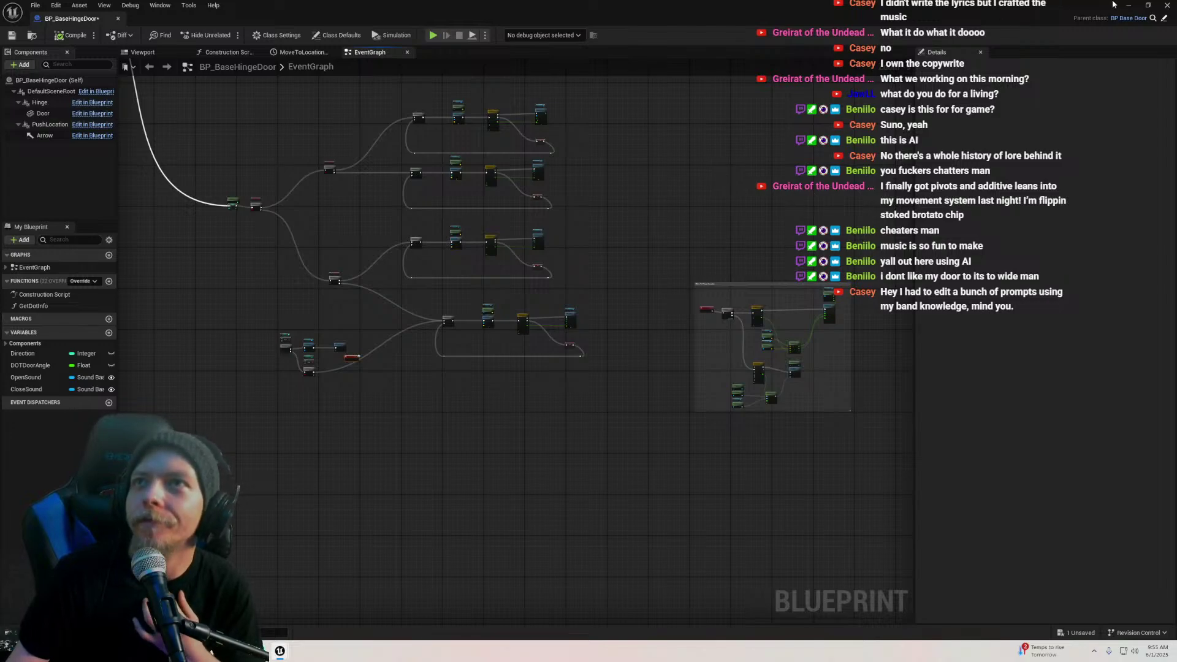
{"action": "left_click", "coordinate": [1128, 5]}
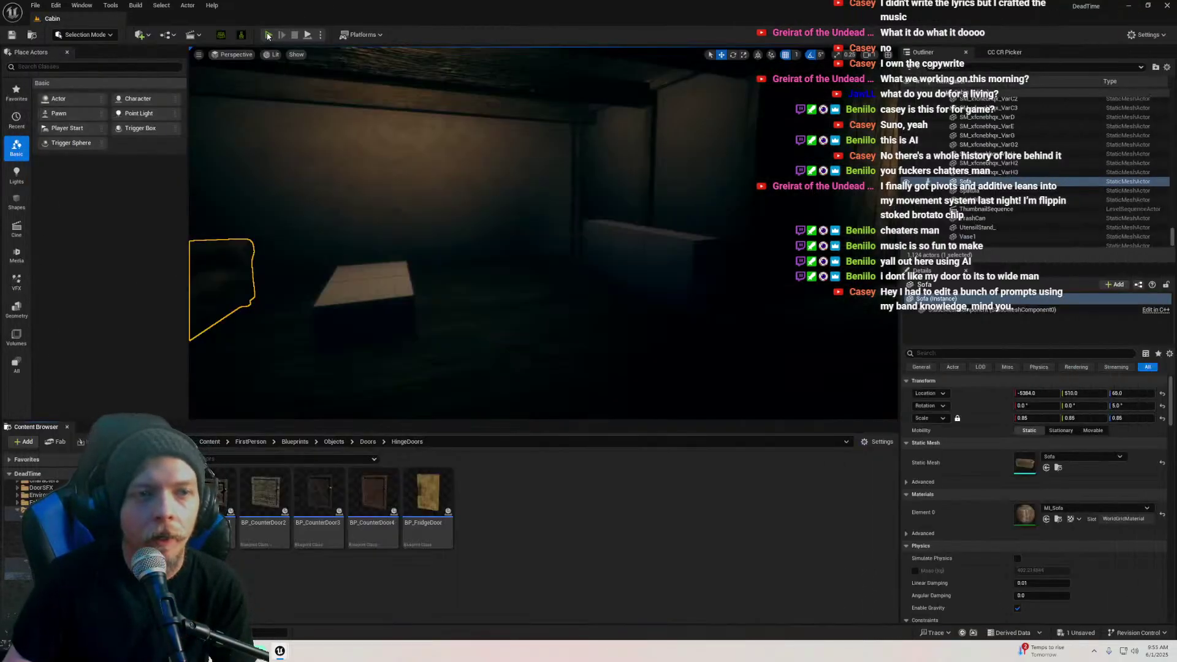
{"action": "key", "text": "alt+p"}
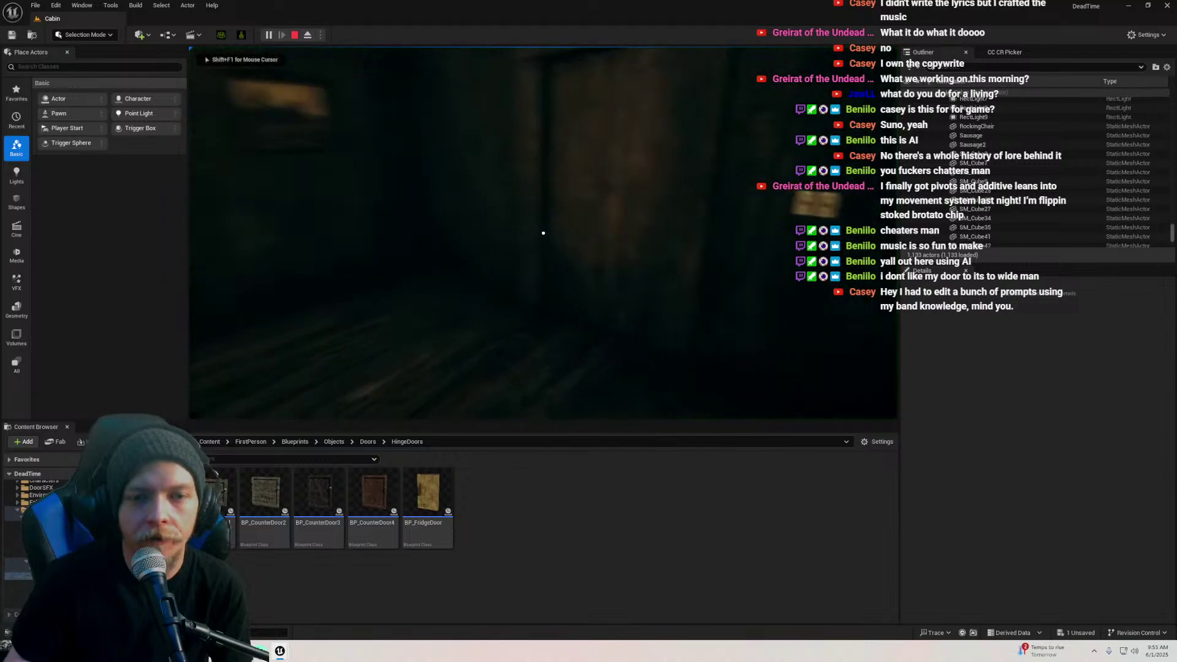
{"action": "key", "text": "w"}
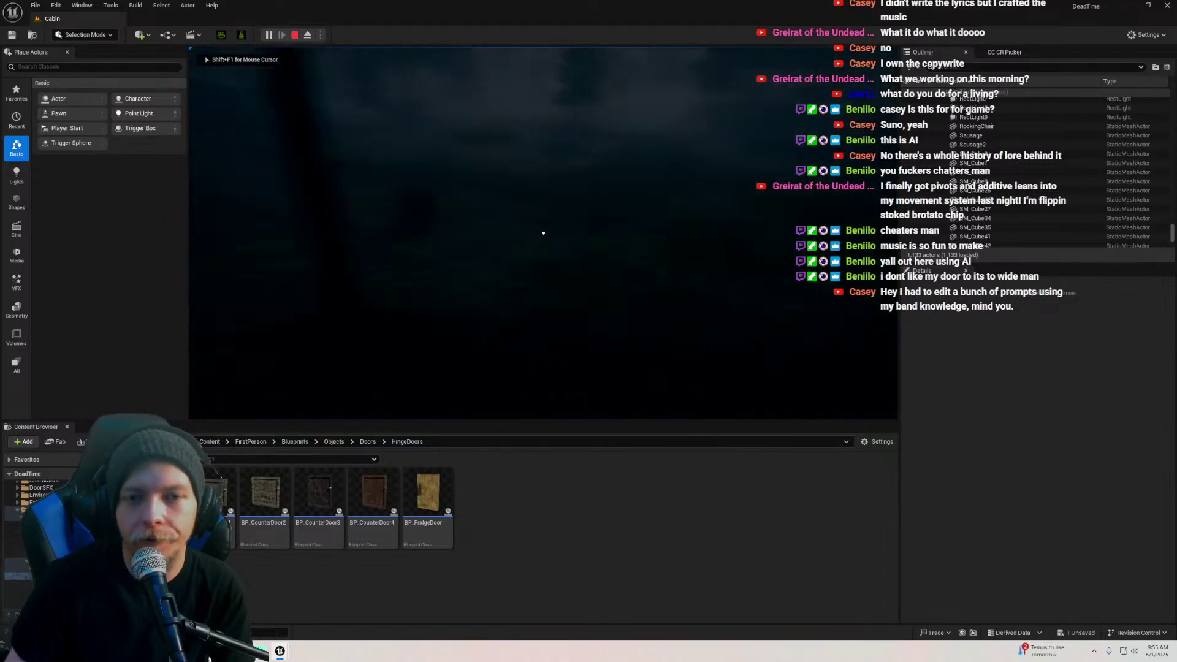
{"action": "key", "text": "w"}
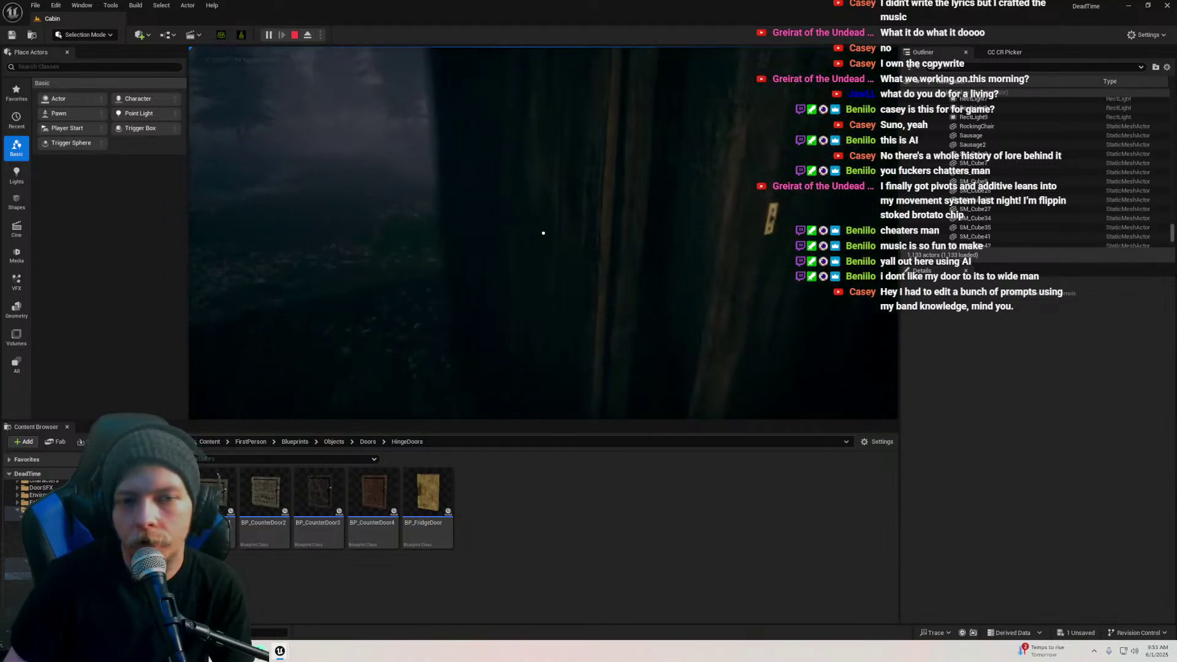
{"action": "key", "text": "w"}
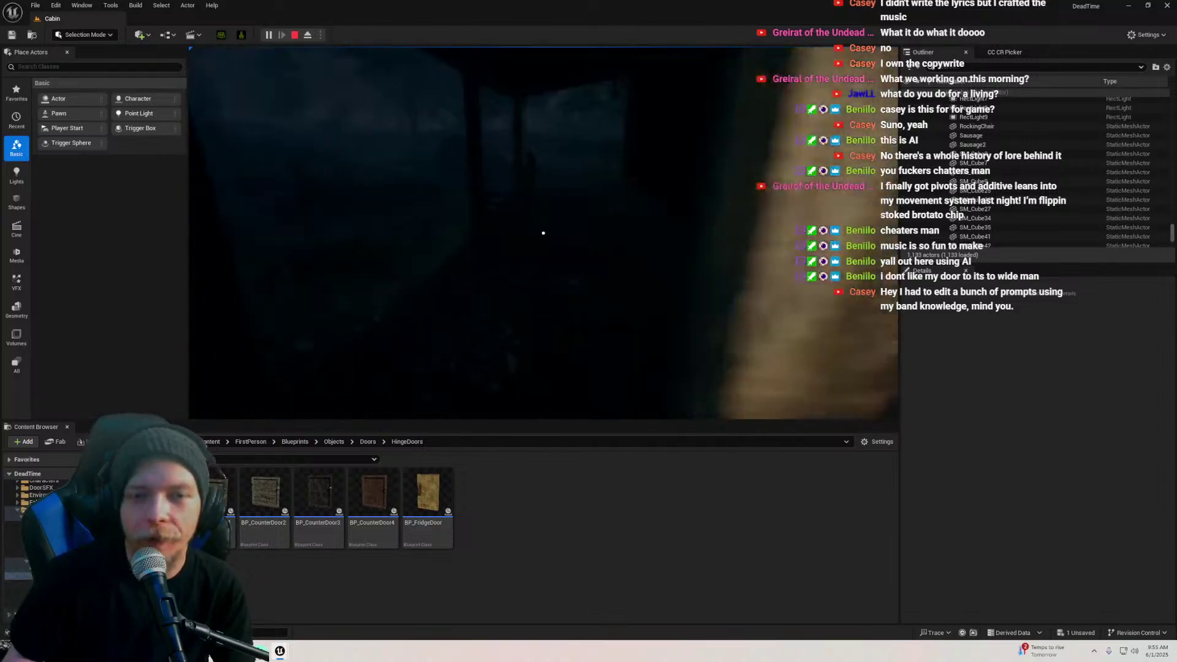
{"action": "key", "text": "w"}
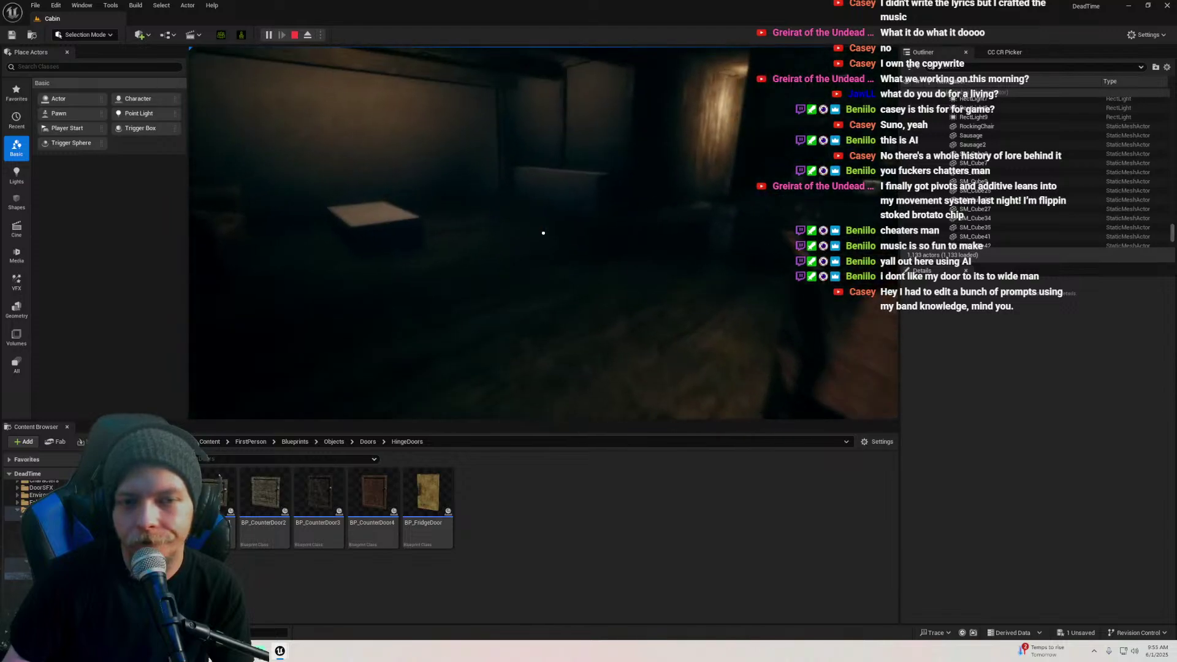
{"action": "key", "text": "w"}
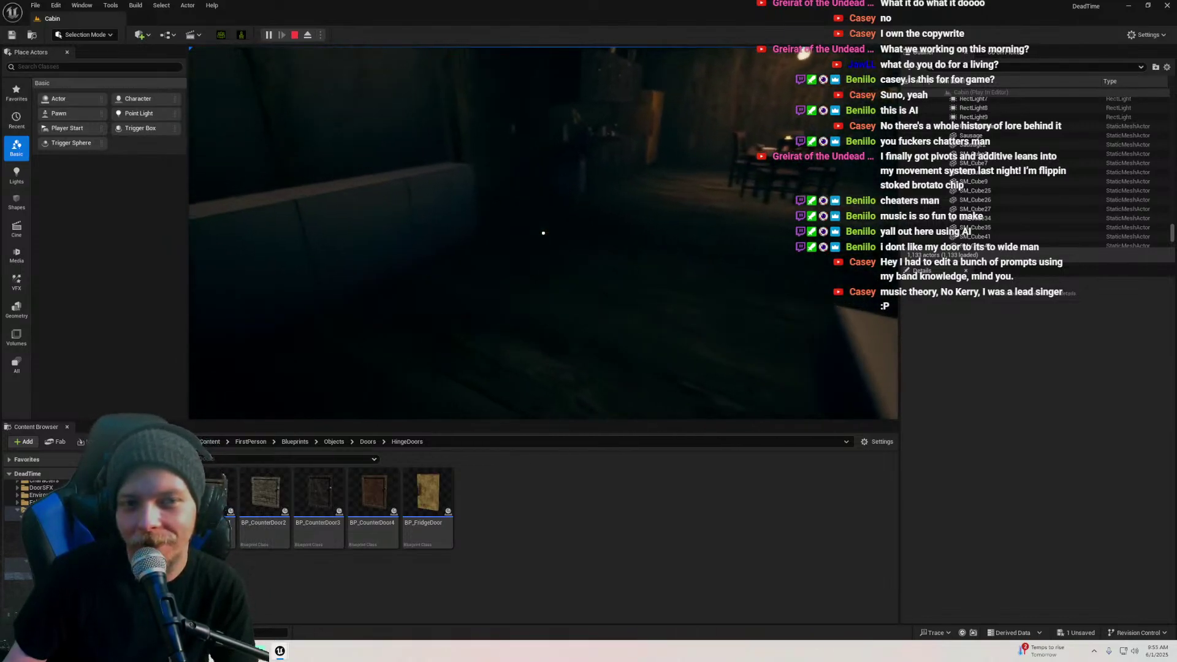
{"action": "key", "text": "Escape"}
Save the modified BP_BaseHingeDoor asset
{"action": "key", "text": "s"}
{"action": "right_click_drag", "start_coordinate": [543, 233], "coordinate": [453, 227]}
{"action": "key", "text": "g"}
{"action": "key", "text": "ctrl+shift+s"}
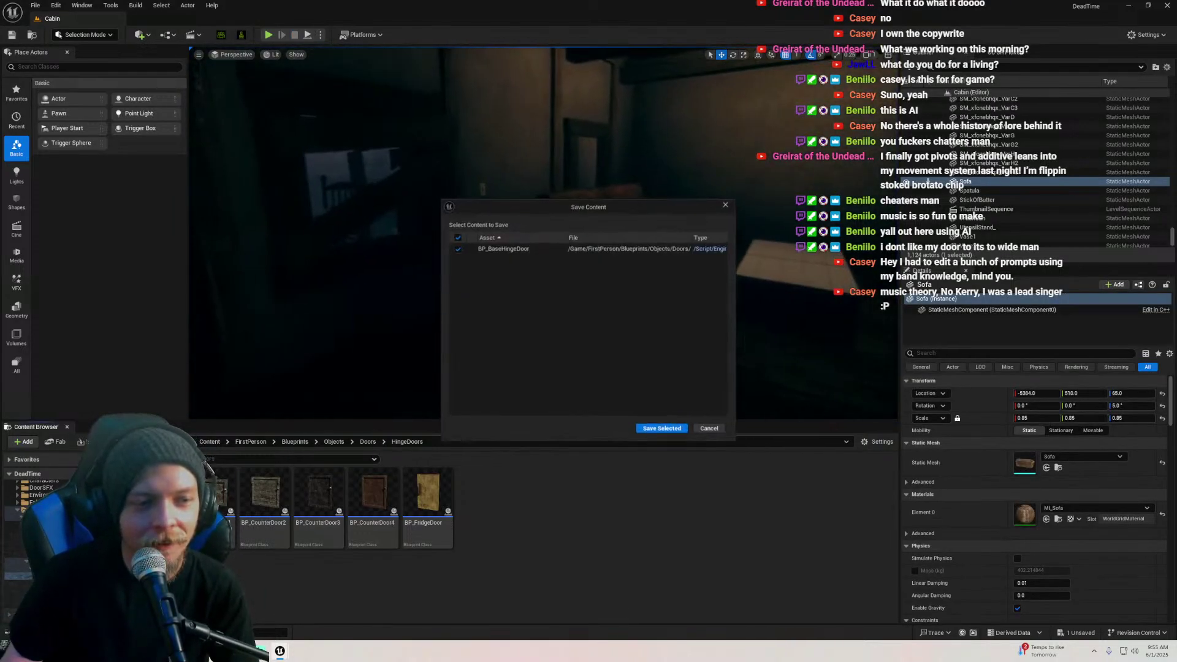
{"action": "left_click", "coordinate": [643, 429]}
Select the block table in front of the sofa and open the Merge Actors settings for it
{"action": "right_click_drag", "start_coordinate": [644, 386], "coordinate": [616, 383]}
{"action": "left_click", "coordinate": [483, 263]}
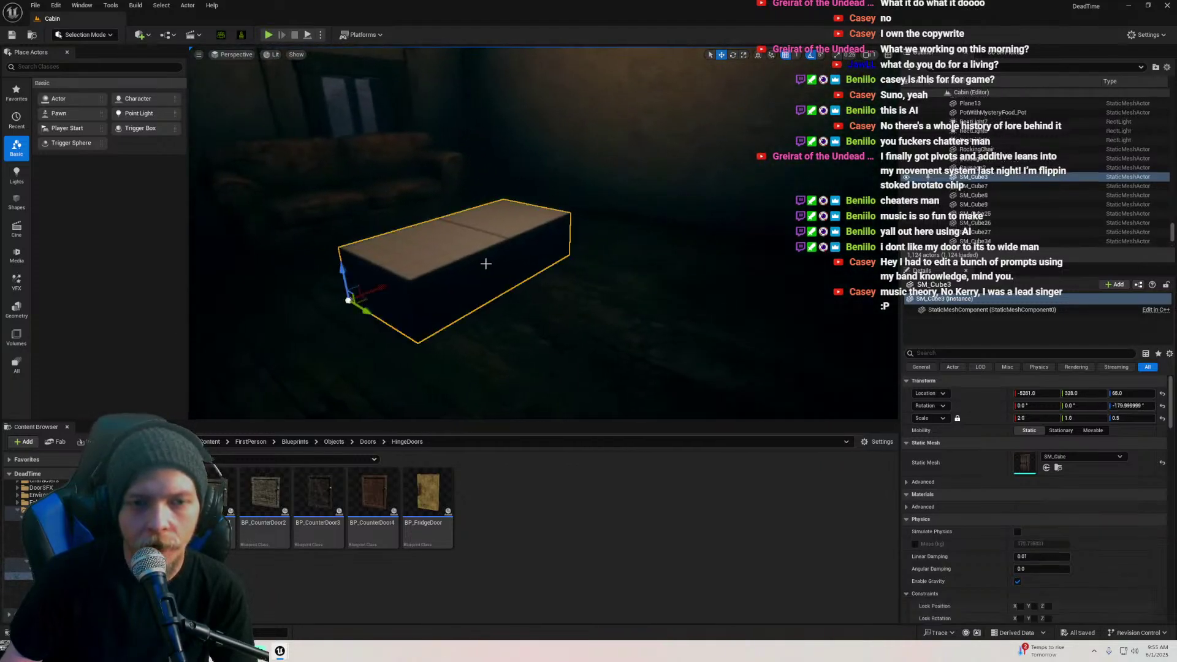
{"action": "right_click_drag", "start_coordinate": [483, 263], "coordinate": [534, 241]}
{"action": "left_click", "coordinate": [182, 5]}
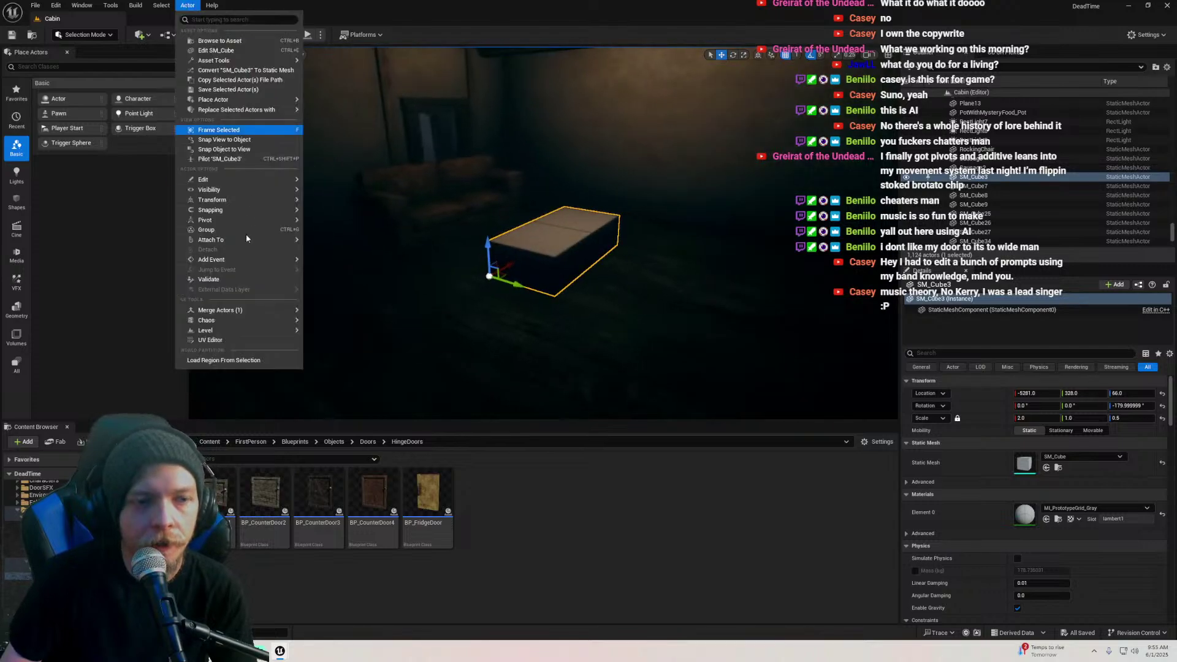
{"action": "mouse_move", "coordinate": [239, 309]}
{"action": "left_click", "coordinate": [354, 359]}
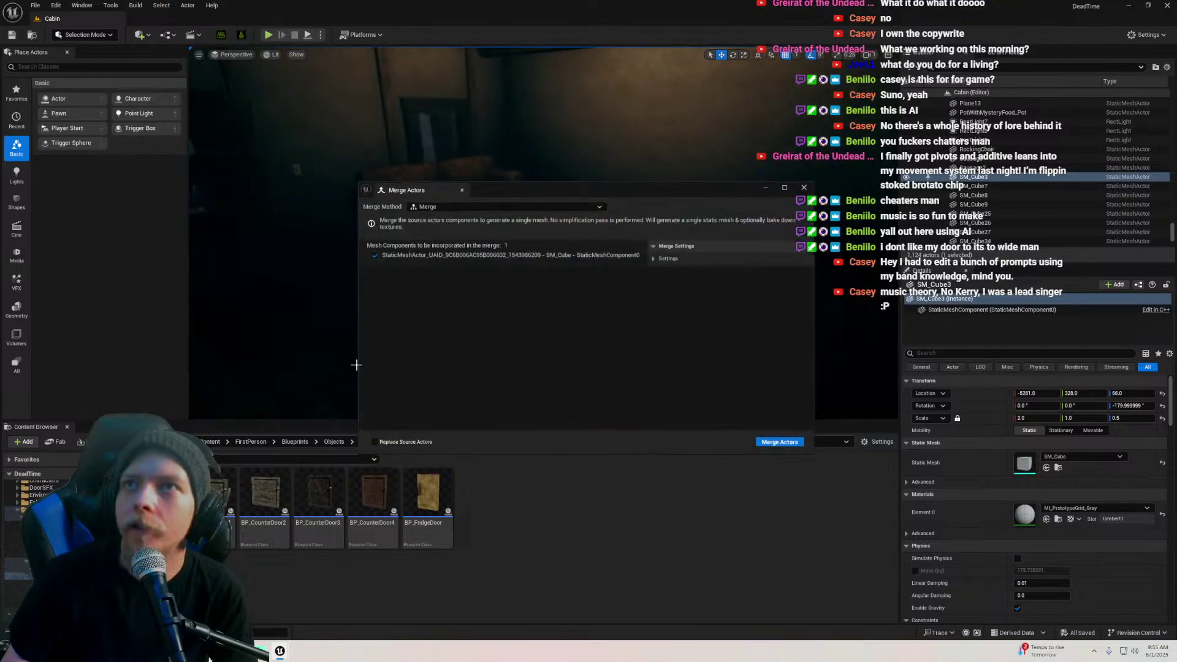
Merge the block table and save the resulting mesh as CoffeeTableRef in FirstPerson/Models/References
{"action": "left_click", "coordinate": [779, 442]}
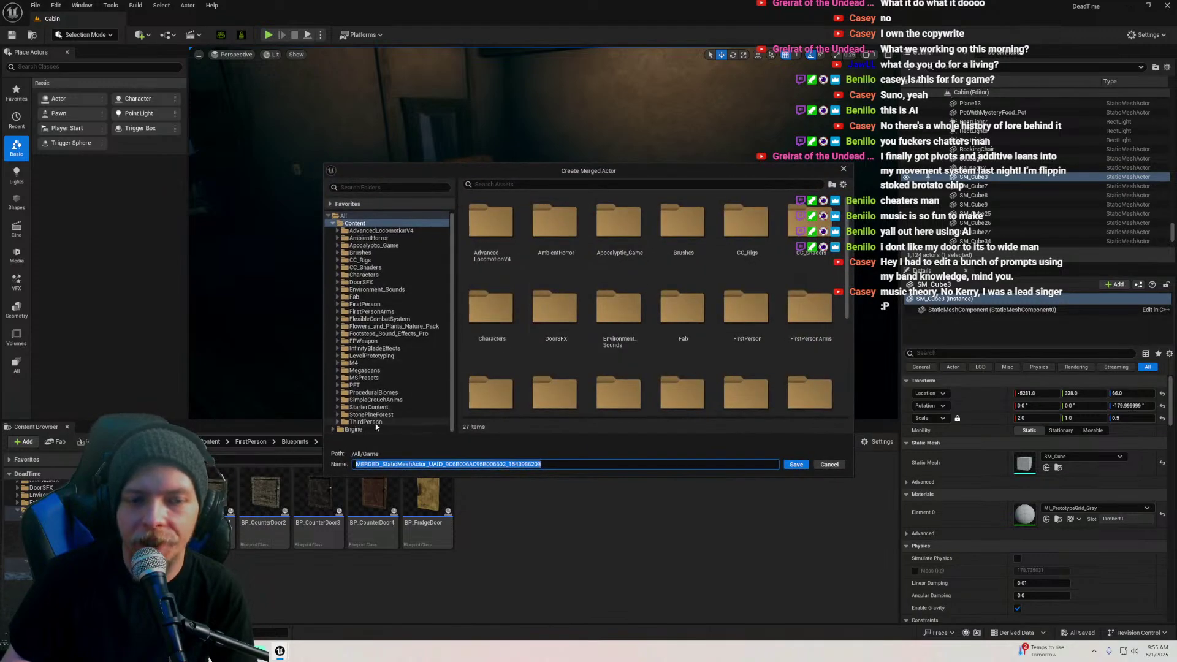
{"action": "left_click", "coordinate": [379, 306]}
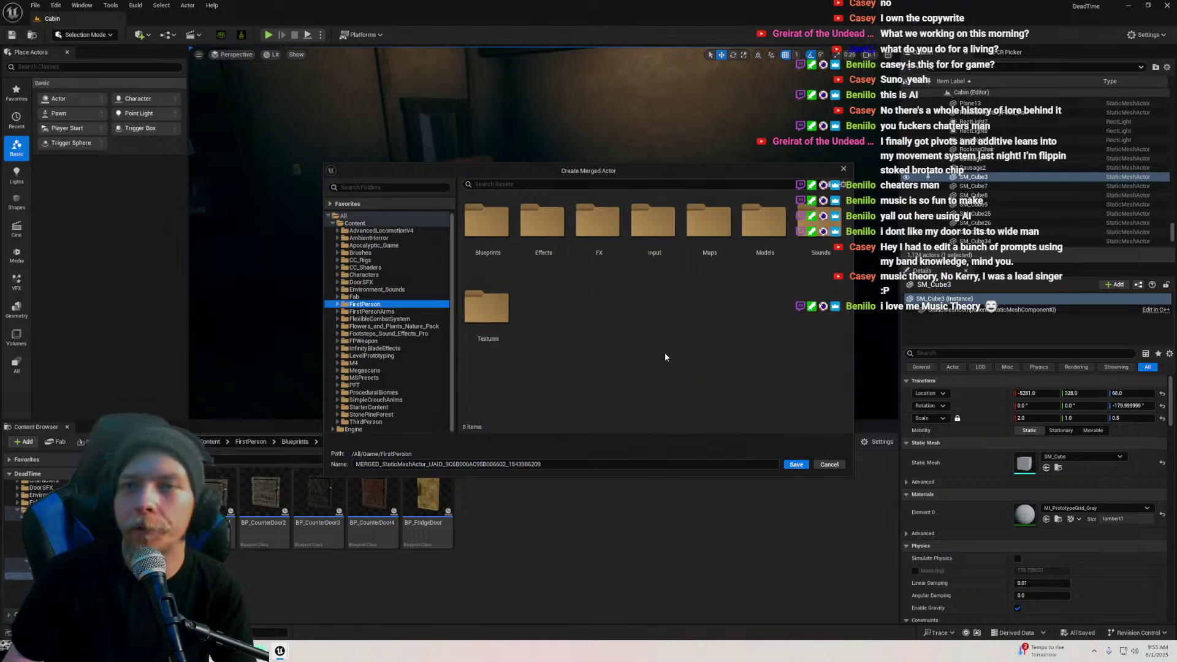
{"action": "double_click", "coordinate": [771, 246]}
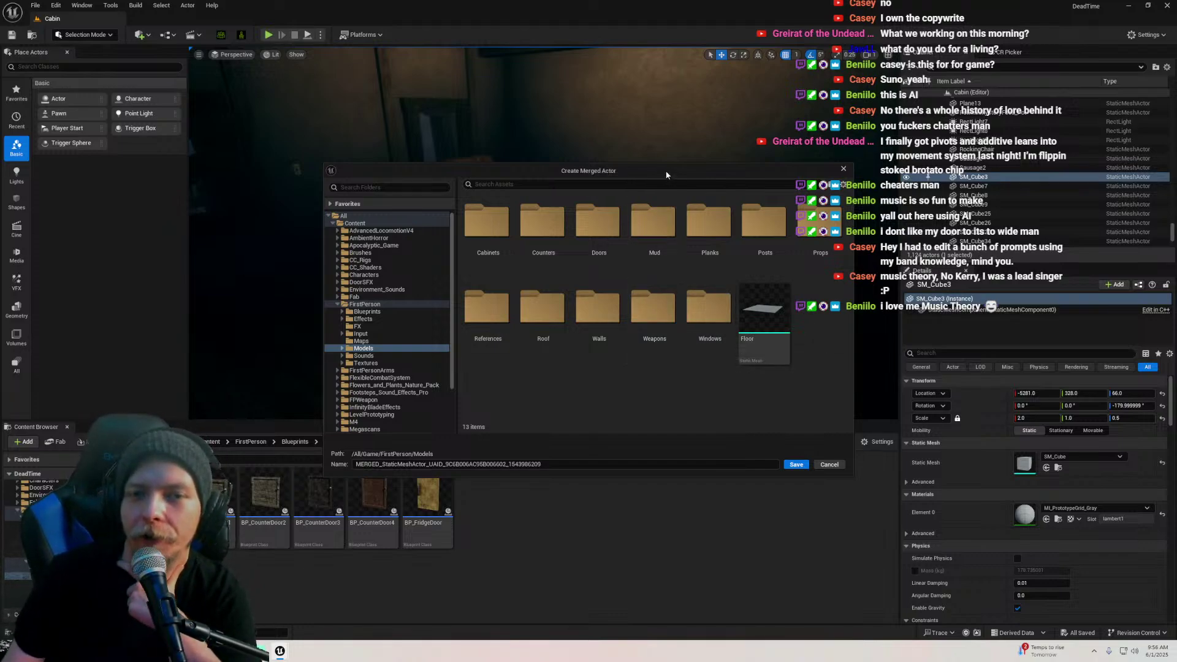
{"action": "left_click_drag", "start_coordinate": [666, 175], "coordinate": [660, 138]}
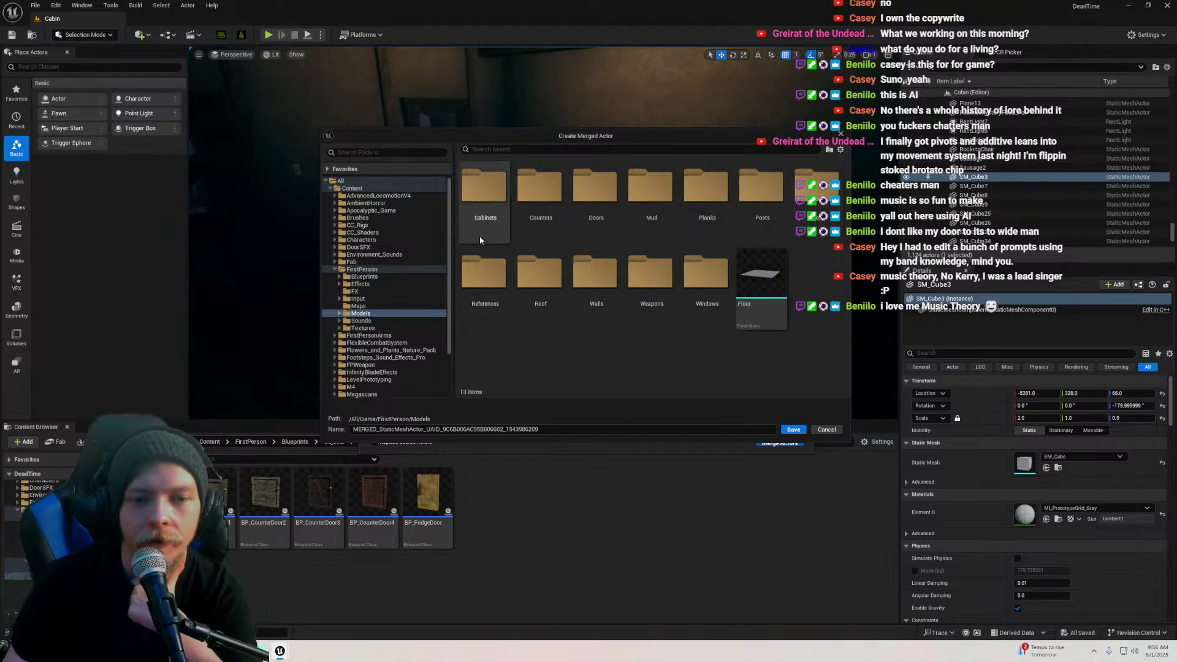
{"action": "double_click", "coordinate": [481, 274]}
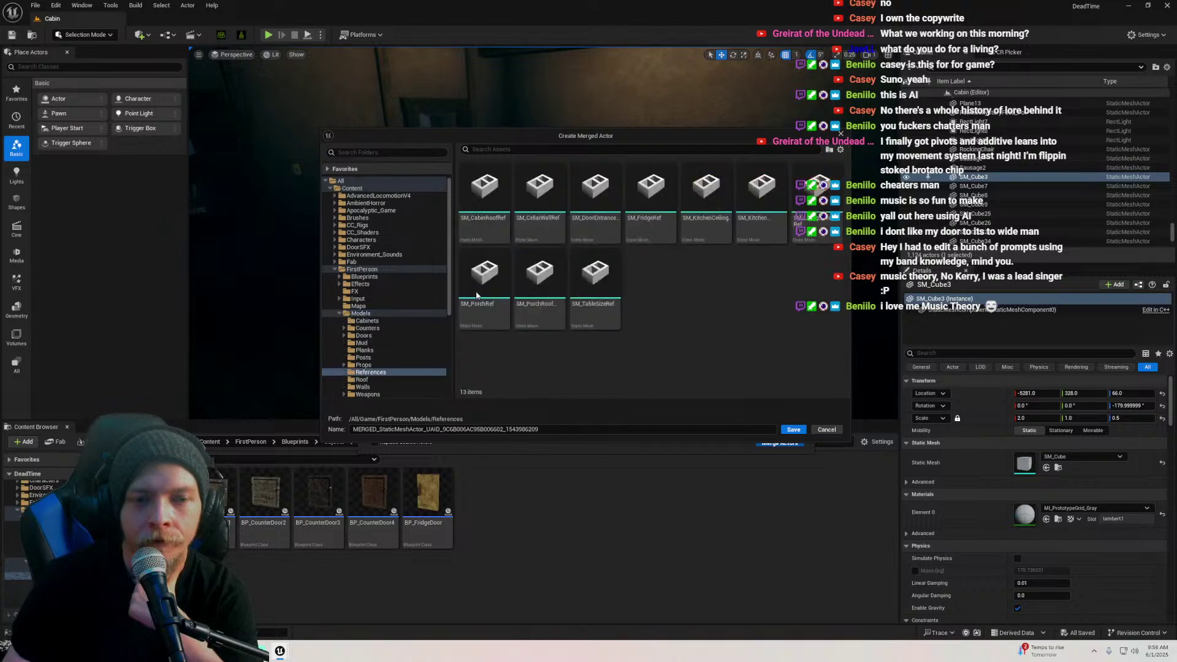
{"action": "double_click", "coordinate": [434, 429]}
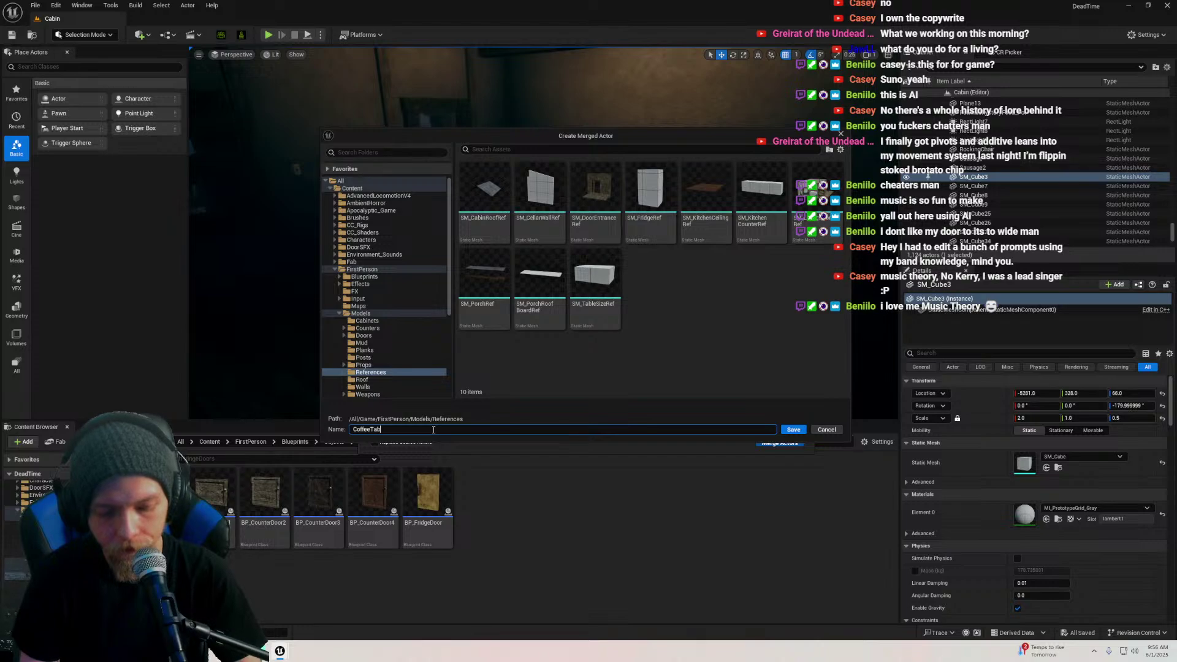
{"action": "type", "text": "CoffeeTableRef"}
{"action": "key", "text": "Return"}
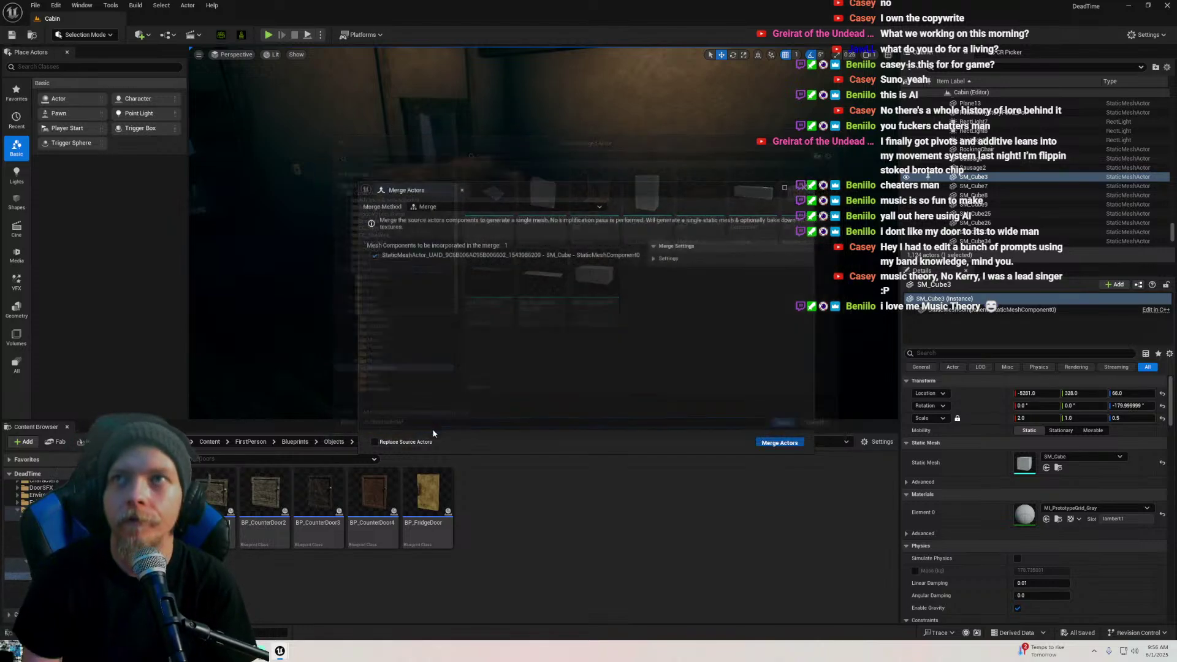
Close the Merge Actors window and export the SM_CoffeeTableRef mesh as an FBX file to the Dead Time References folder
{"action": "left_click", "coordinate": [802, 192]}
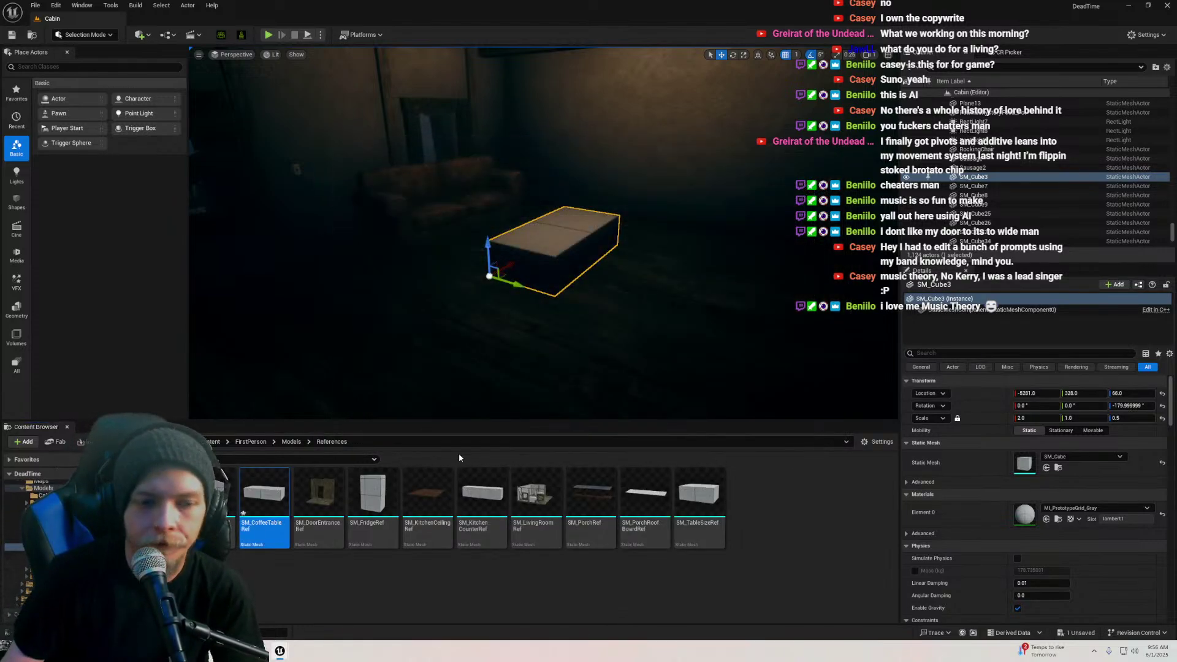
{"action": "right_click", "coordinate": [280, 490]}
{"action": "mouse_move", "coordinate": [363, 333]}
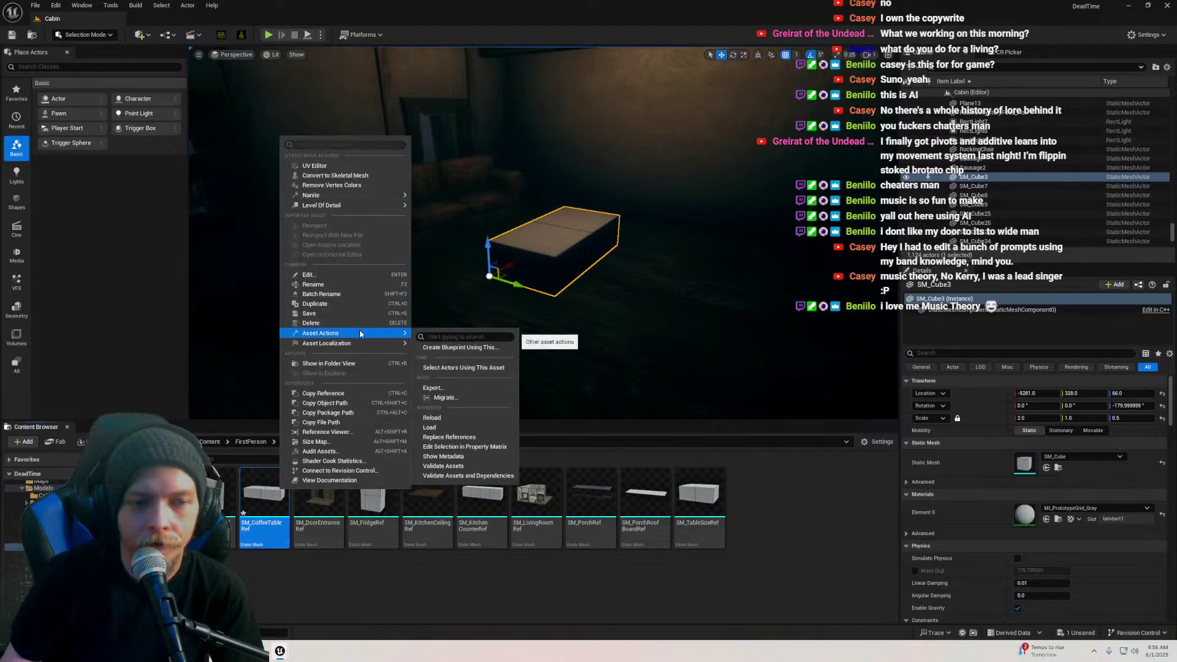
{"action": "left_click", "coordinate": [447, 389]}
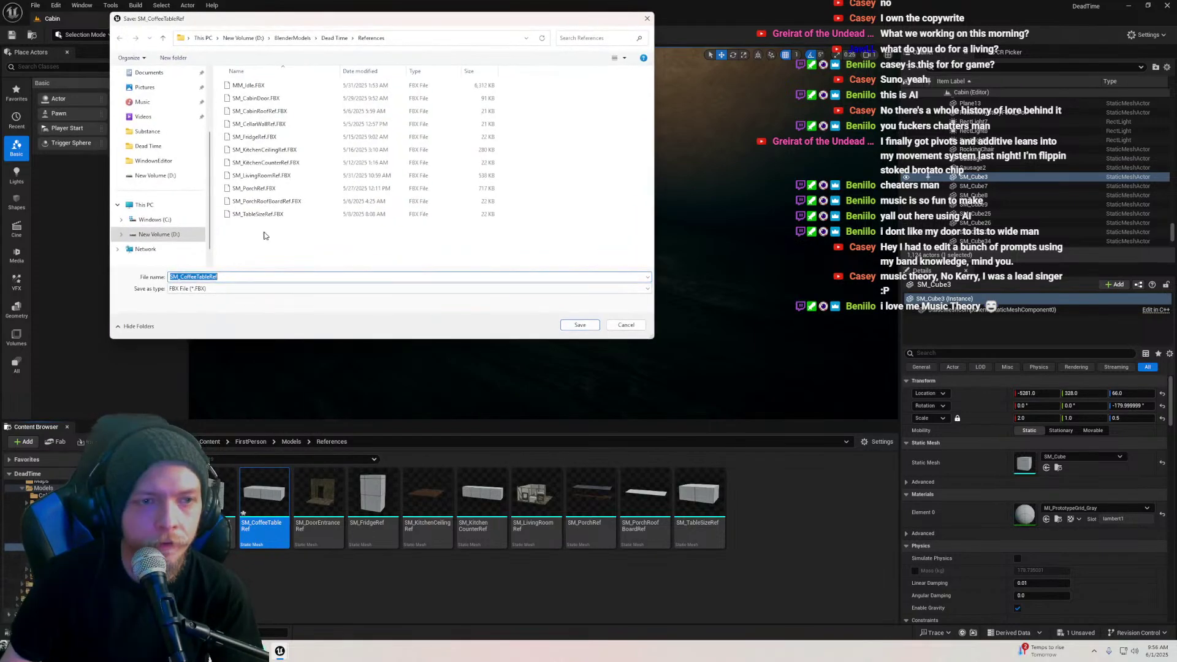
{"action": "left_click", "coordinate": [576, 325]}
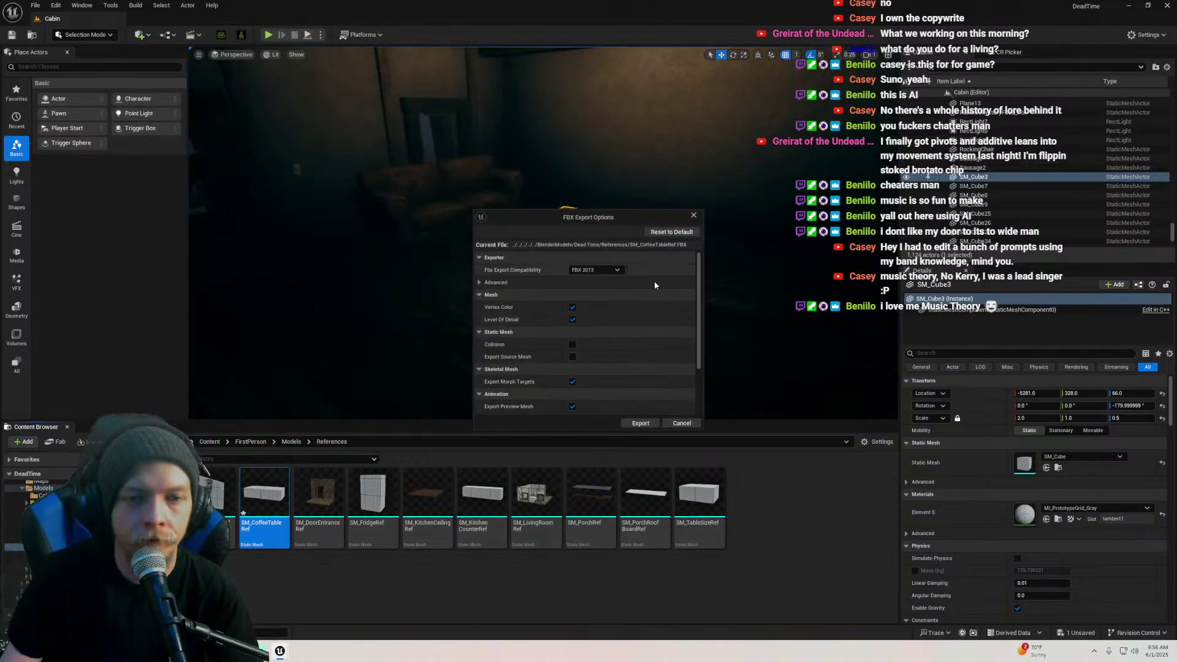
{"action": "left_click", "coordinate": [641, 423]}
Switch to Blender and open the recent LivingRoom.blend file
{"action": "right_click_drag", "start_coordinate": [608, 270], "coordinate": [586, 284]}
{"action": "key", "text": "g"}
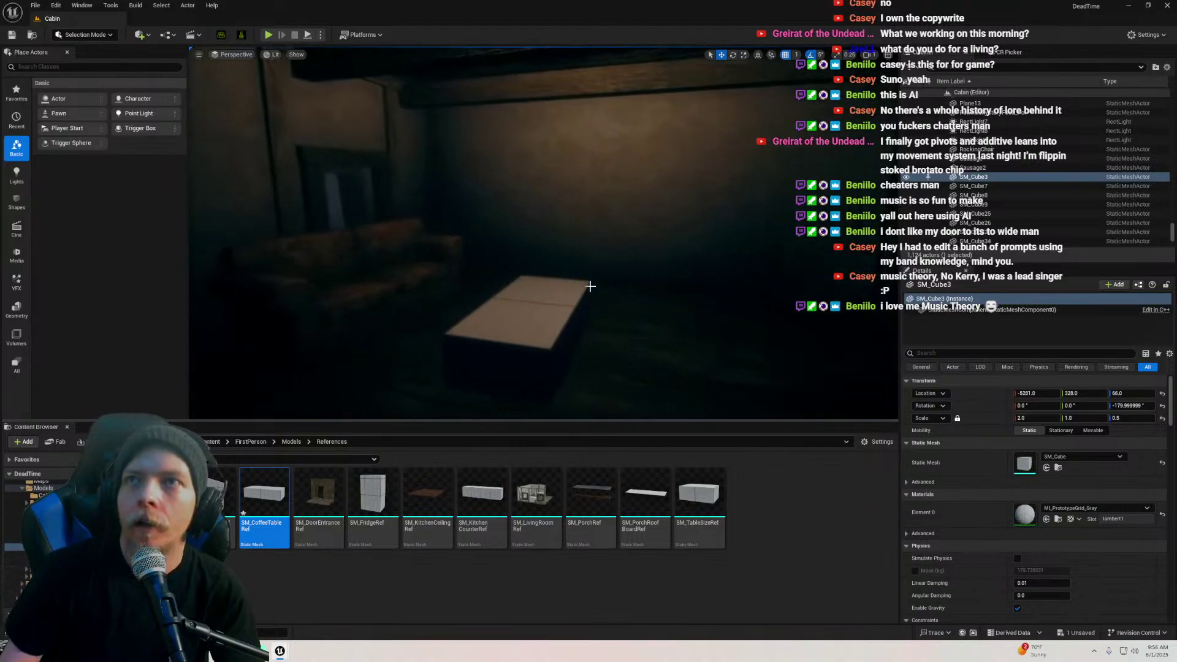
{"action": "left_click", "coordinate": [15, 651]}
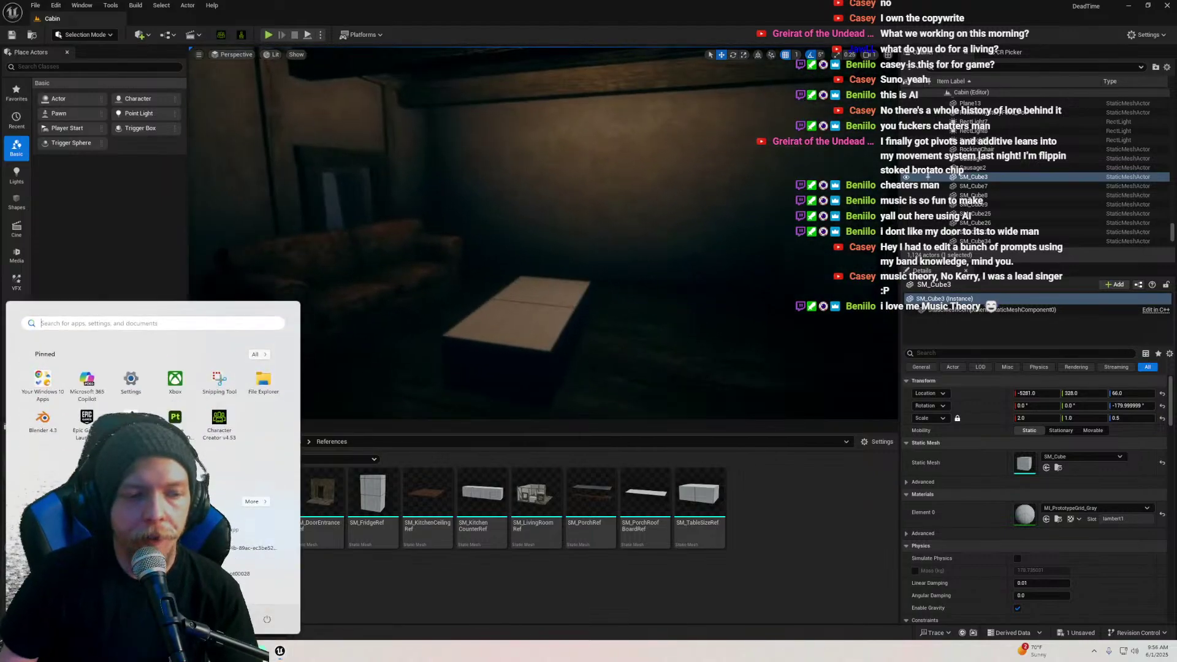
{"action": "left_click", "coordinate": [42, 418]}
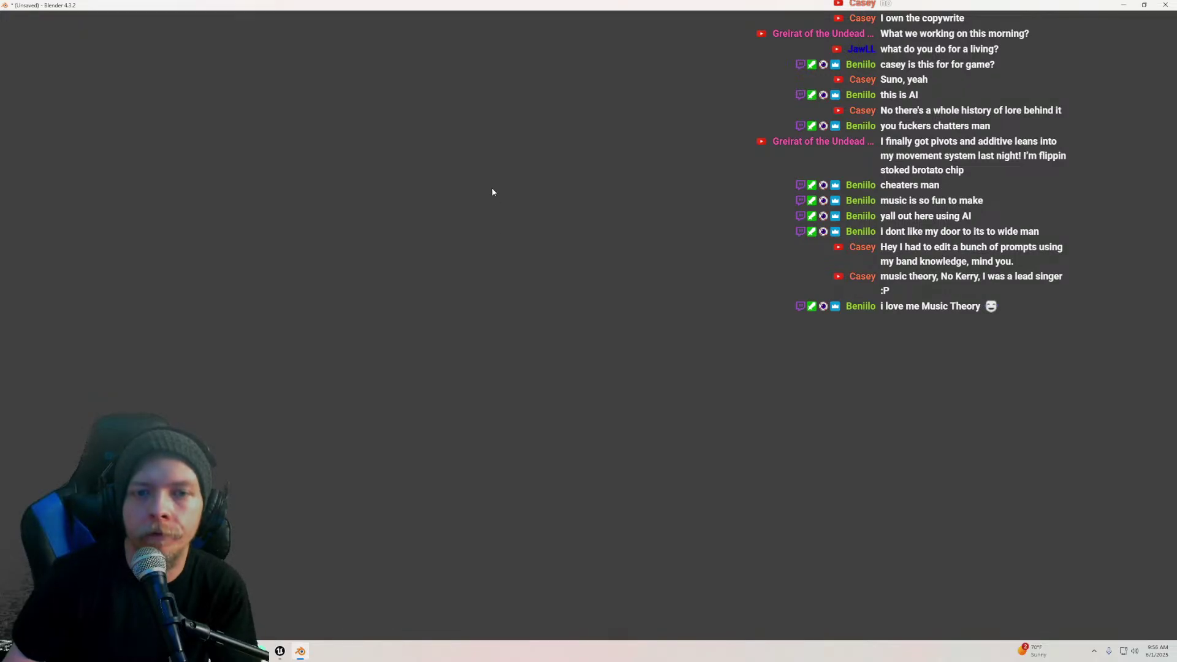
{"action": "left_click", "coordinate": [452, 173]}
{"action": "left_click", "coordinate": [20, 17]}
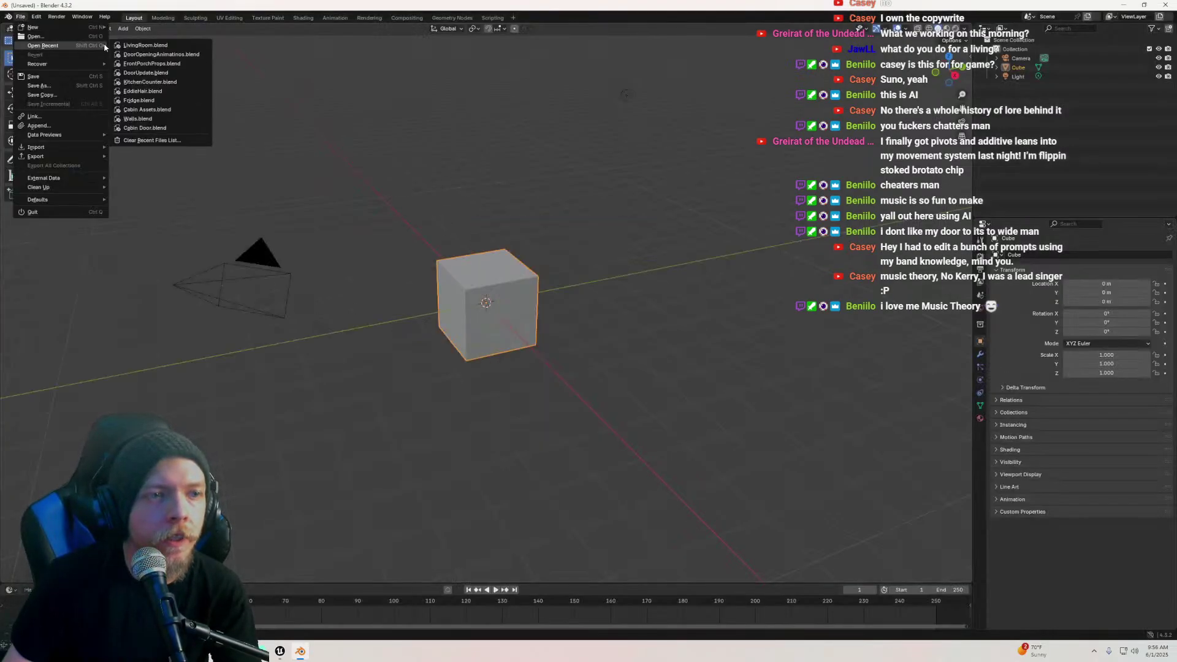
{"action": "left_click", "coordinate": [138, 44]}
Delete two of the reference images above the sofas, including the solid magenta one
{"action": "scroll", "coordinate": [489, 239], "scroll_direction": "down", "scroll_amount": 3}
{"action": "middle_click_drag", "start_coordinate": [488, 239], "coordinate": [420, 263]}
{"action": "left_click", "coordinate": [420, 262]}
{"action": "key", "text": "Delete"}
{"action": "left_click", "coordinate": [554, 205]}
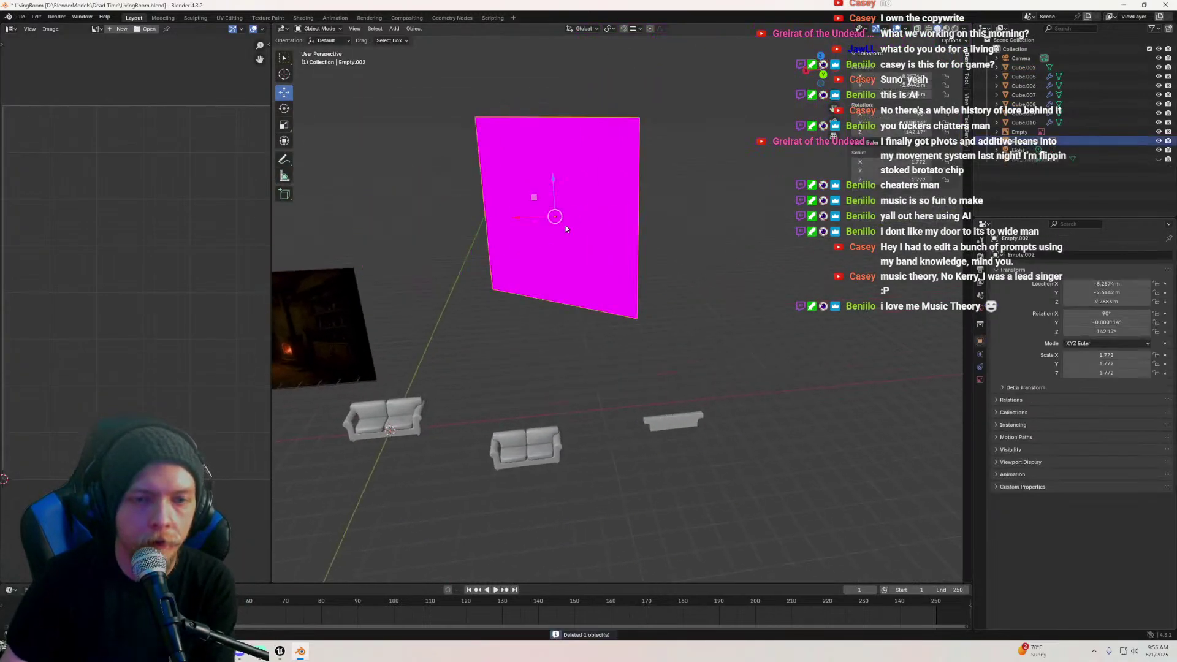
{"action": "key", "text": "Delete"}
Move the fireplace room reference image about 53.4 m back along negative Y, behind the sofas
{"action": "middle_click_drag", "start_coordinate": [538, 246], "coordinate": [678, 189]}
{"action": "left_click", "coordinate": [477, 268]}
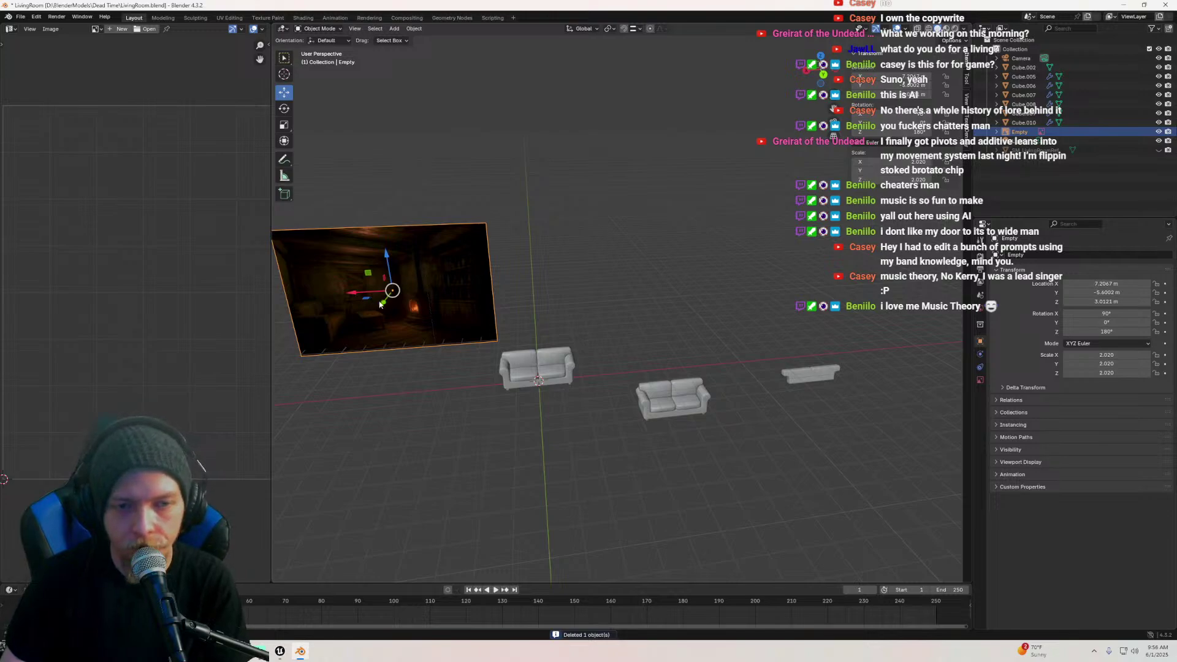
{"action": "left_click_drag", "start_coordinate": [388, 294], "coordinate": [469, 183]}
{"action": "middle_click_drag", "start_coordinate": [471, 233], "coordinate": [521, 239]}
{"action": "scroll", "coordinate": [553, 275], "scroll_direction": "up", "scroll_amount": 3}
{"action": "scroll", "coordinate": [553, 275], "scroll_direction": "down", "scroll_amount": 3}
{"action": "middle_click_drag", "start_coordinate": [553, 275], "coordinate": [370, 229]}
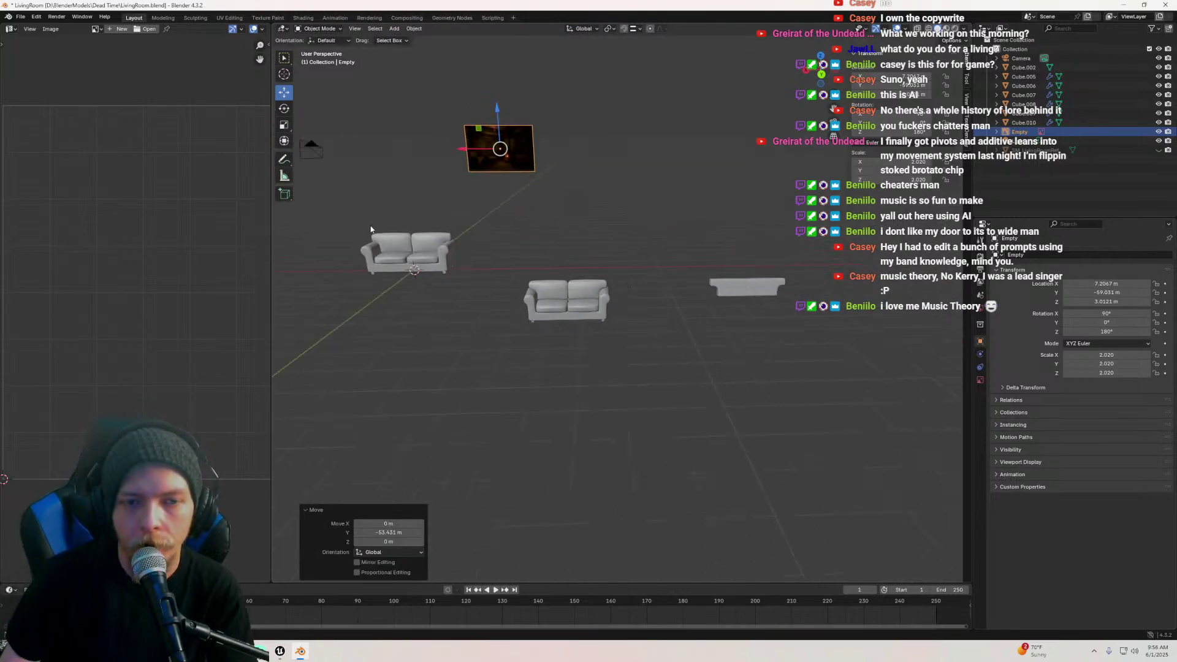
Move all the sofa meshes about 22.6 m along negative X and remove the image editor area beside the 3D viewport
{"action": "left_click_drag", "start_coordinate": [353, 226], "coordinate": [901, 359]}
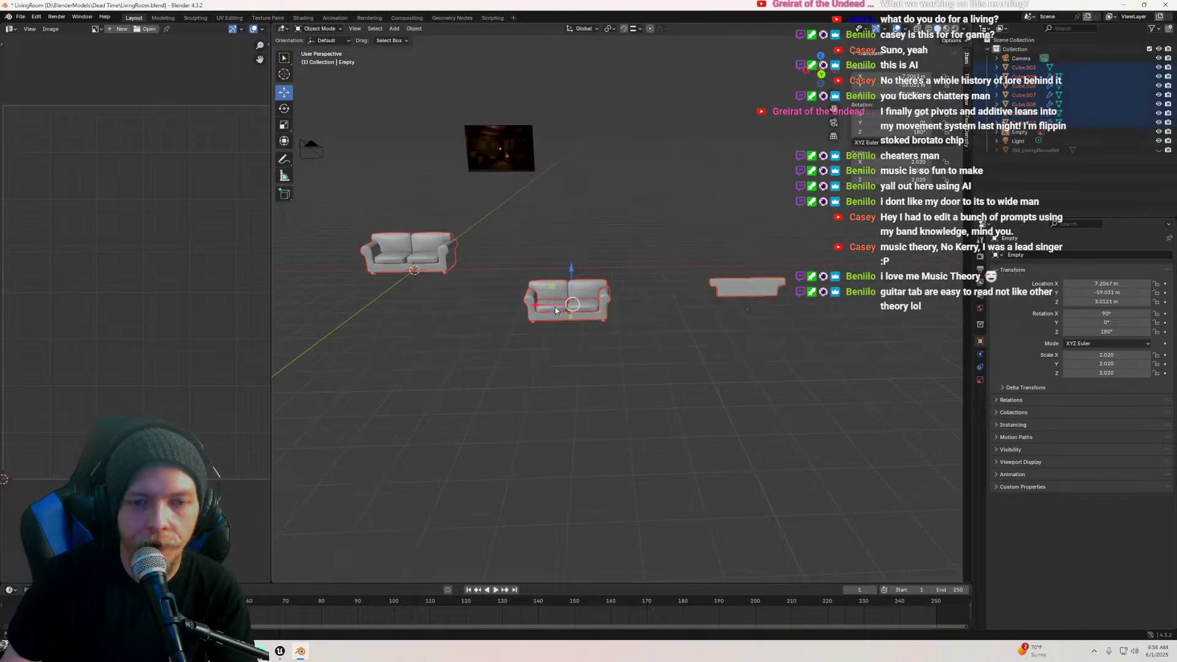
{"action": "left_click_drag", "start_coordinate": [596, 304], "coordinate": [374, 277]}
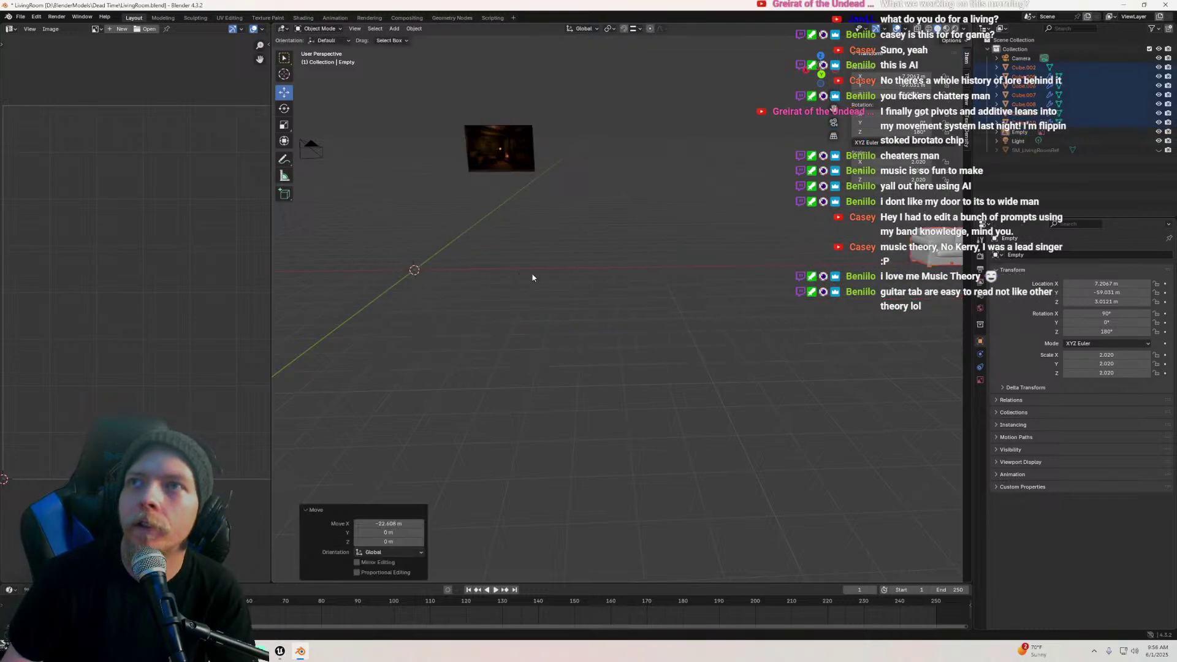
{"action": "middle_click_drag", "start_coordinate": [533, 276], "coordinate": [579, 277]}
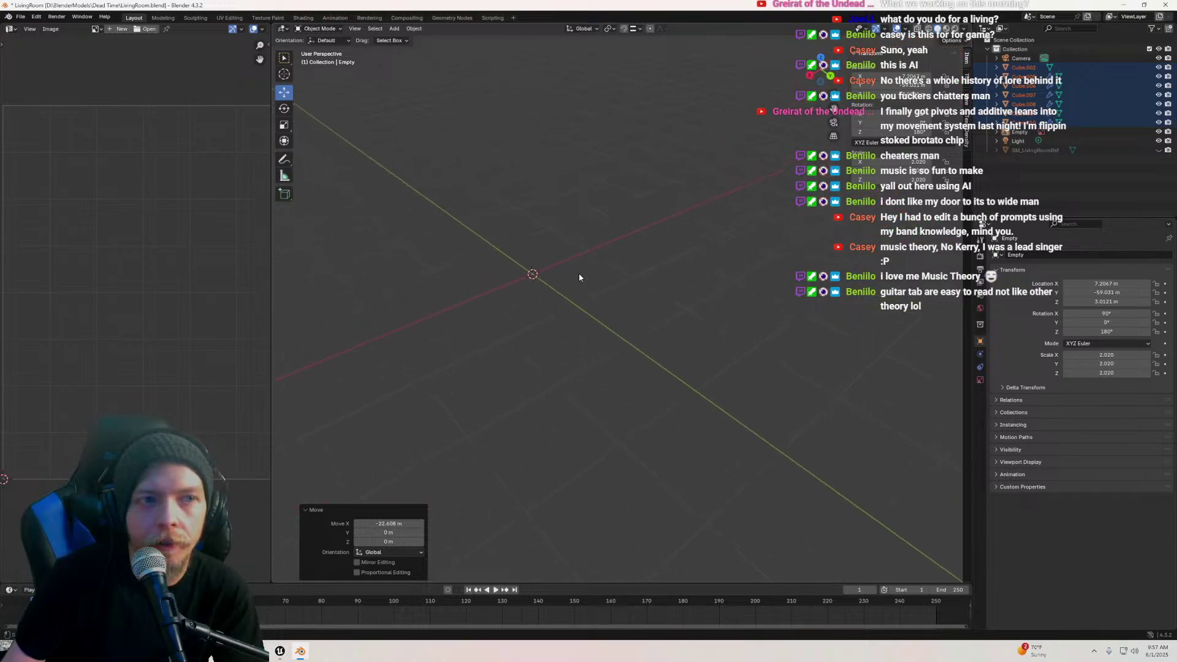
{"action": "left_click_drag", "start_coordinate": [274, 26], "coordinate": [214, 60]}
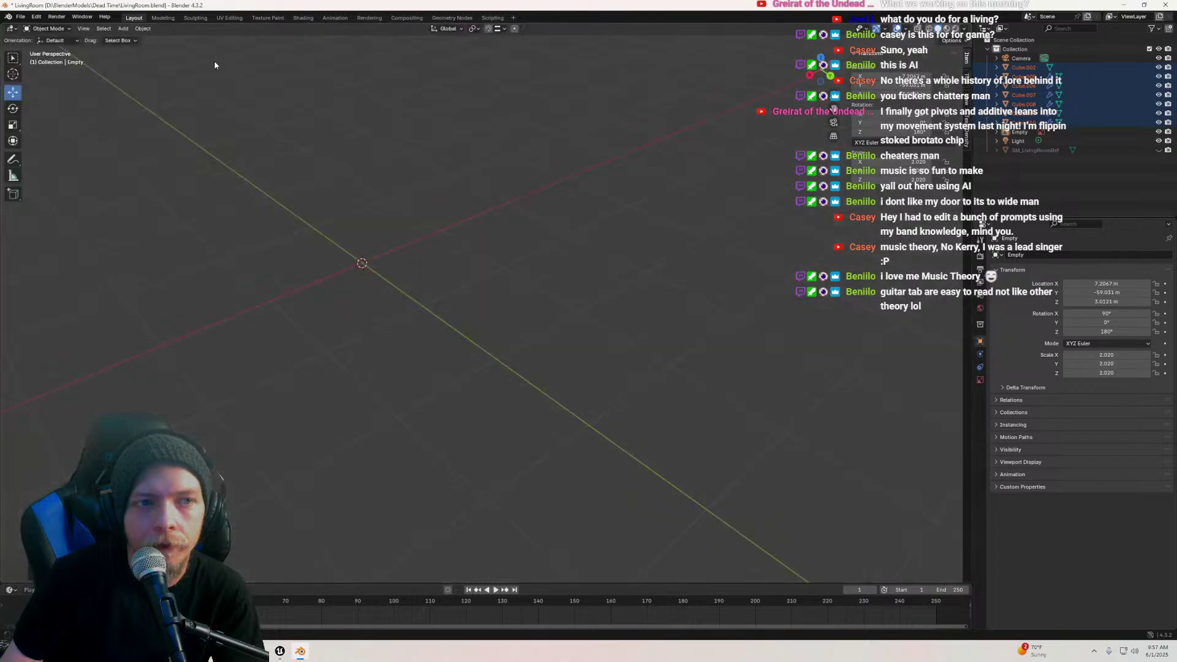
{"action": "mouse_move", "coordinate": [435, 232]}
{"action": "middle_mouse_down"}
{"action": "mouse_move", "coordinate": [431, 181]}
{"action": "mouse_move", "coordinate": [472, 255]}
{"action": "mouse_move", "coordinate": [450, 257]}
{"action": "mouse_move", "coordinate": [447, 228]}
{"action": "mouse_move", "coordinate": [461, 247]}
{"action": "mouse_move", "coordinate": [447, 250]}
{"action": "middle_mouse_up"}
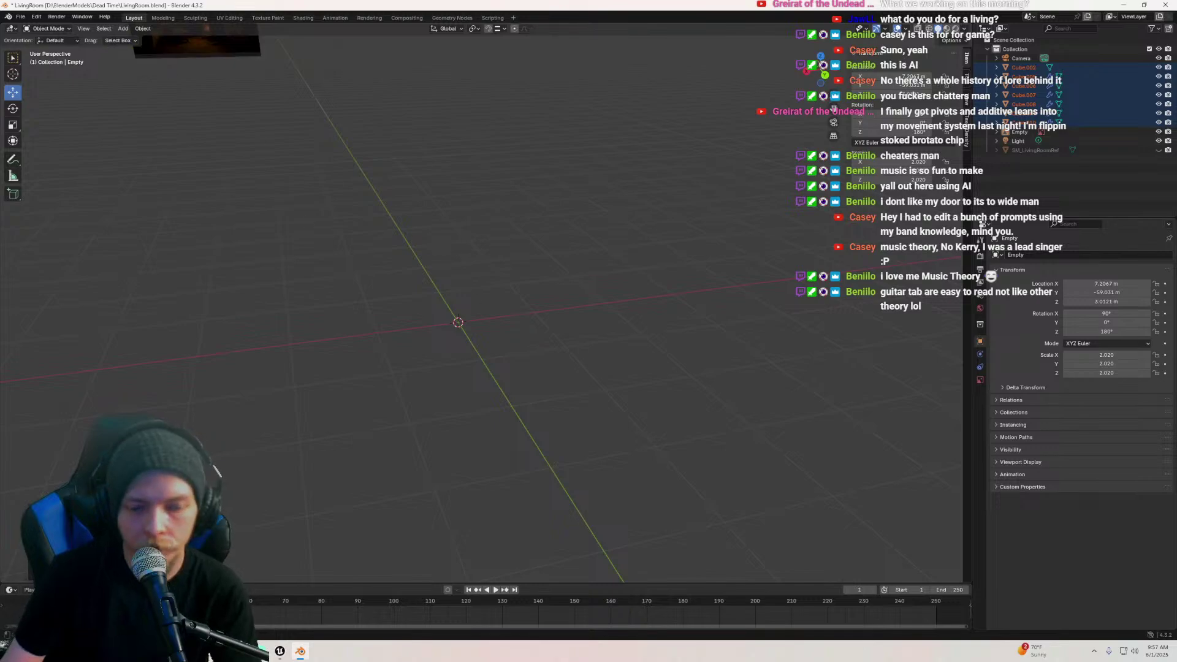
Add the wooden table picture from the Pictures folder as a reference image and move it back along Y to about -7.3 m
{"action": "key", "text": "super+e"}
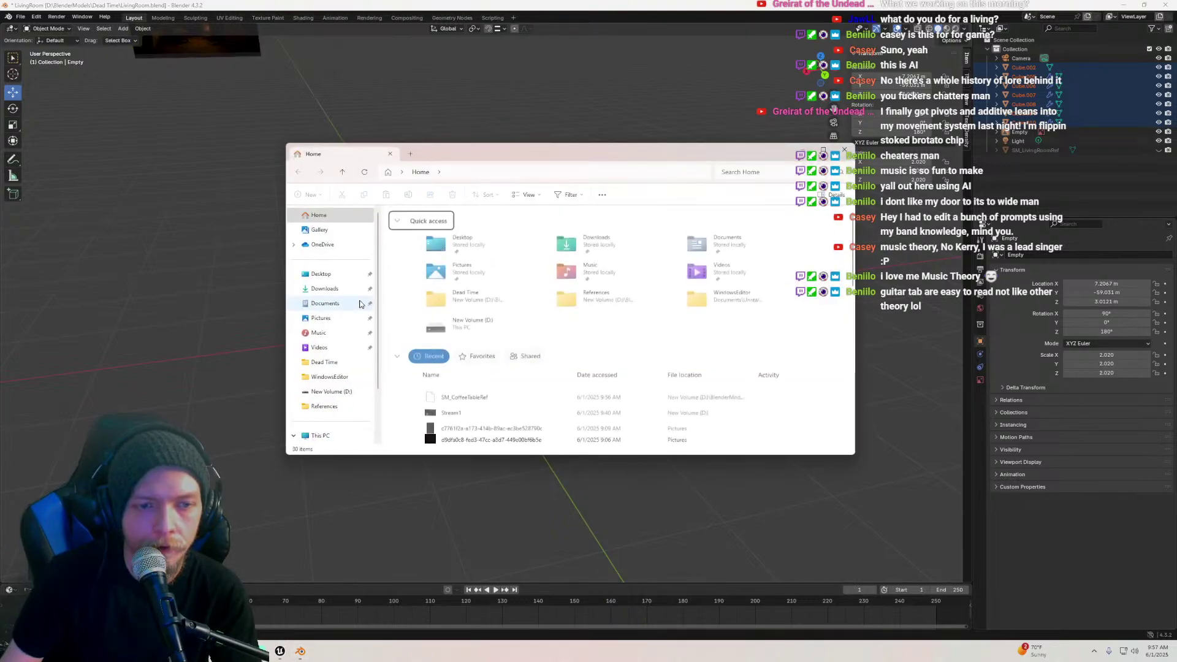
{"action": "left_click", "coordinate": [321, 317]}
{"action": "left_click_drag", "start_coordinate": [520, 154], "coordinate": [673, 125]}
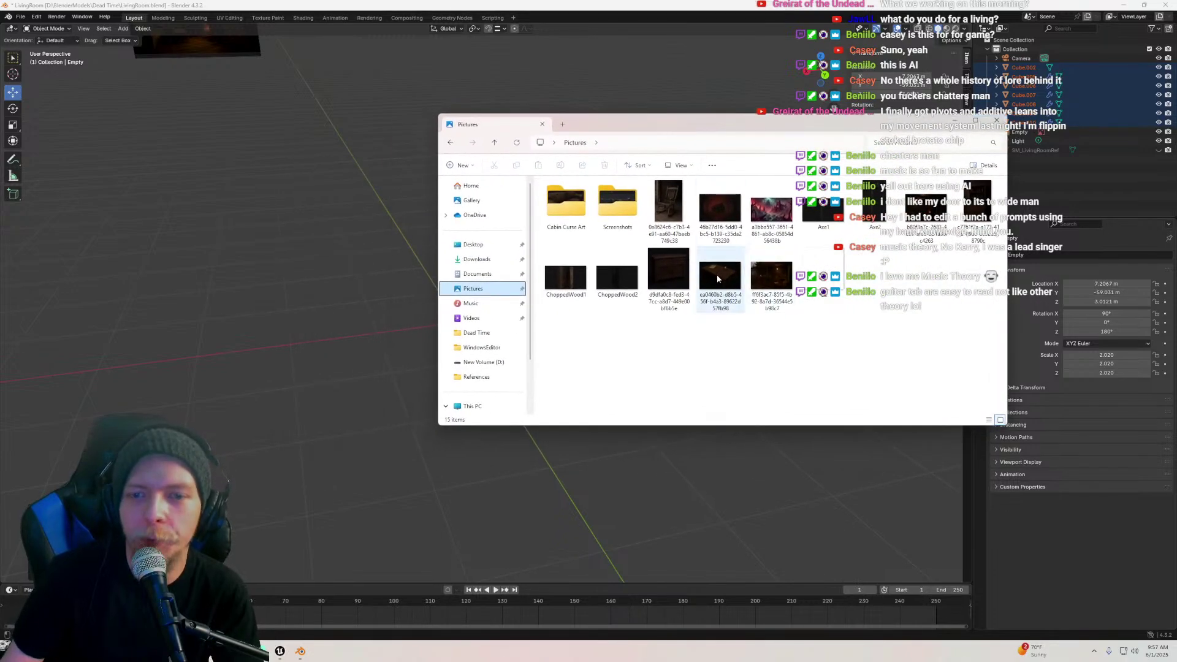
{"action": "left_click_drag", "start_coordinate": [716, 274], "coordinate": [384, 215]}
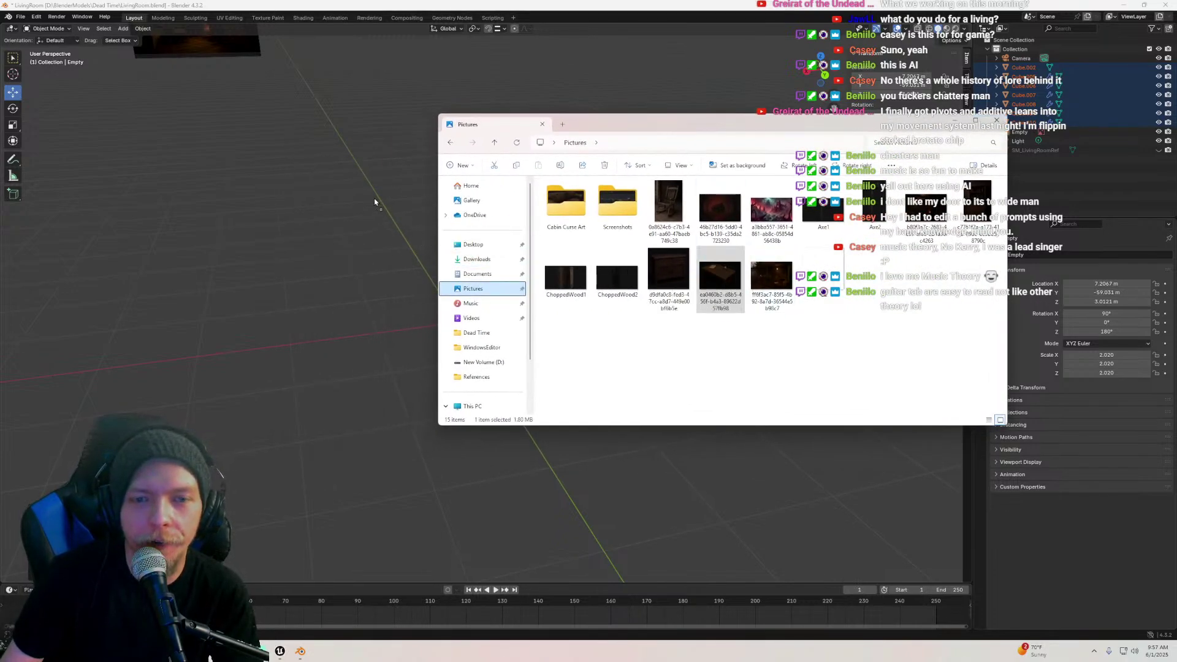
{"action": "left_click_drag", "start_coordinate": [373, 174], "coordinate": [373, 196]}
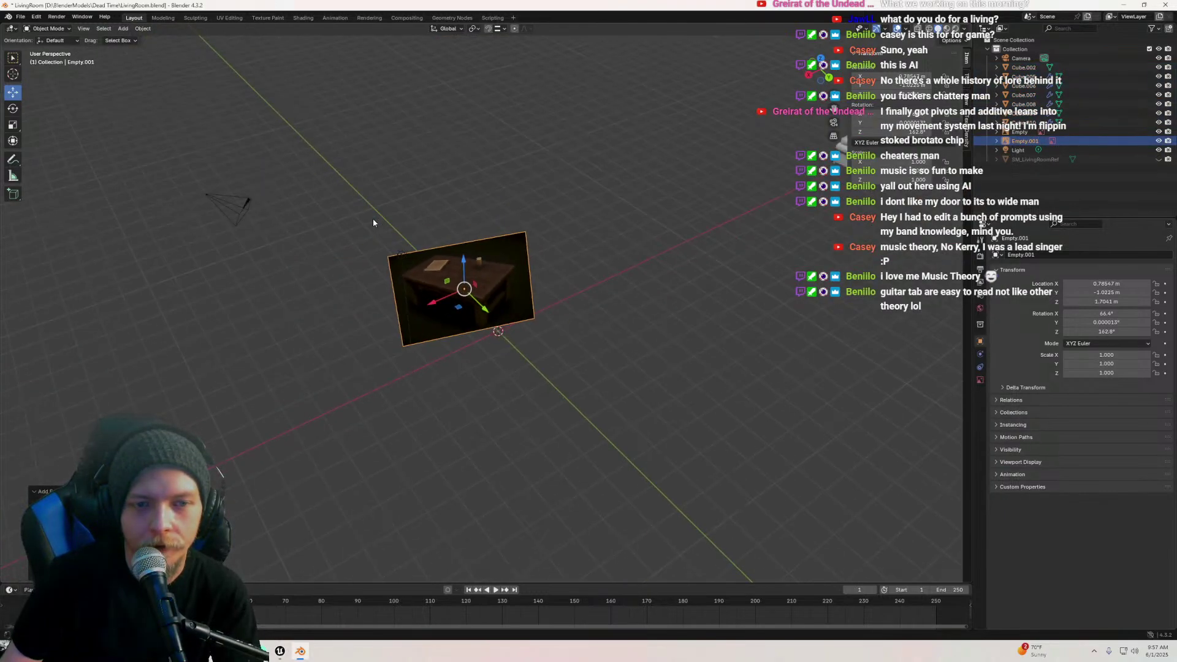
{"action": "left_click_drag", "start_coordinate": [483, 308], "coordinate": [396, 230]}
{"action": "scroll", "coordinate": [453, 272], "scroll_direction": "up", "scroll_amount": 2}
{"action": "middle_click_drag", "start_coordinate": [459, 283], "coordinate": [468, 249]}
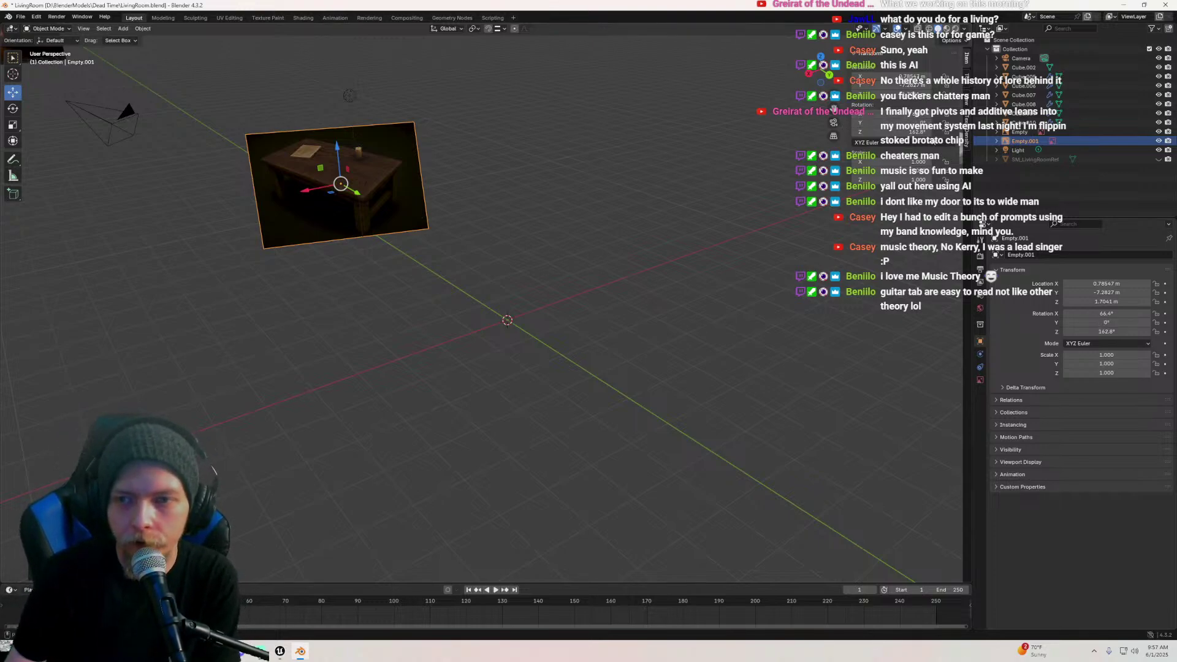
Set the table reference image's rotation to 0° on Z and 90° on X
{"action": "type", "text": "0"}
{"action": "key", "text": "Return"}
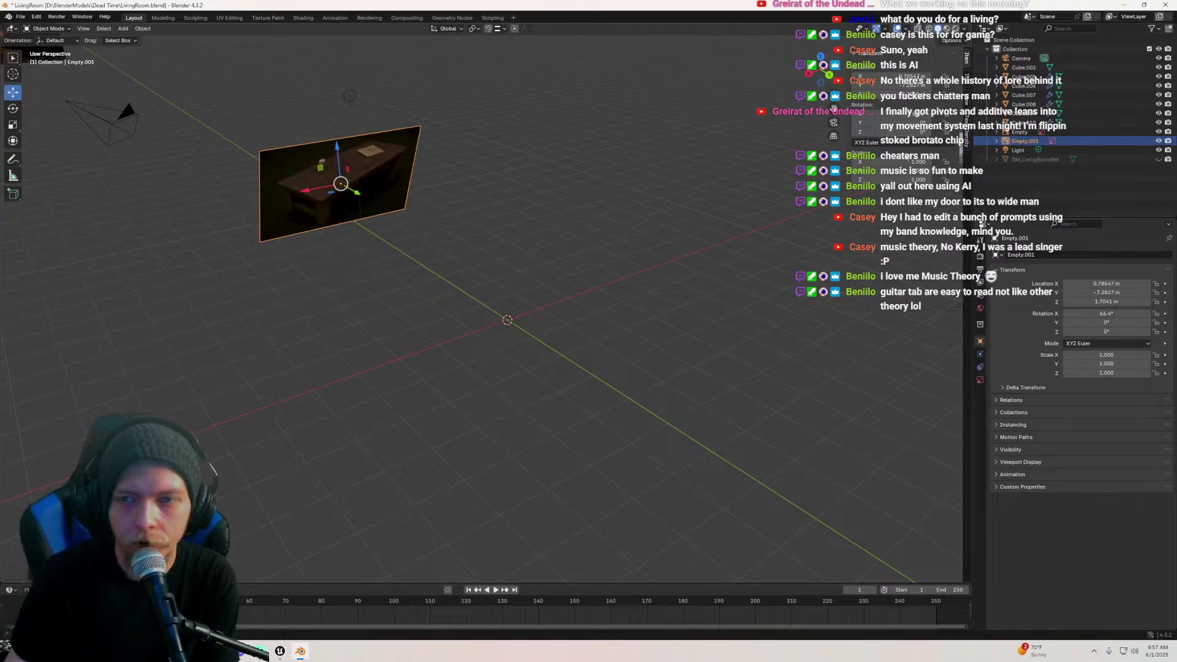
{"action": "type", "text": "90"}
{"action": "key", "text": "Return"}
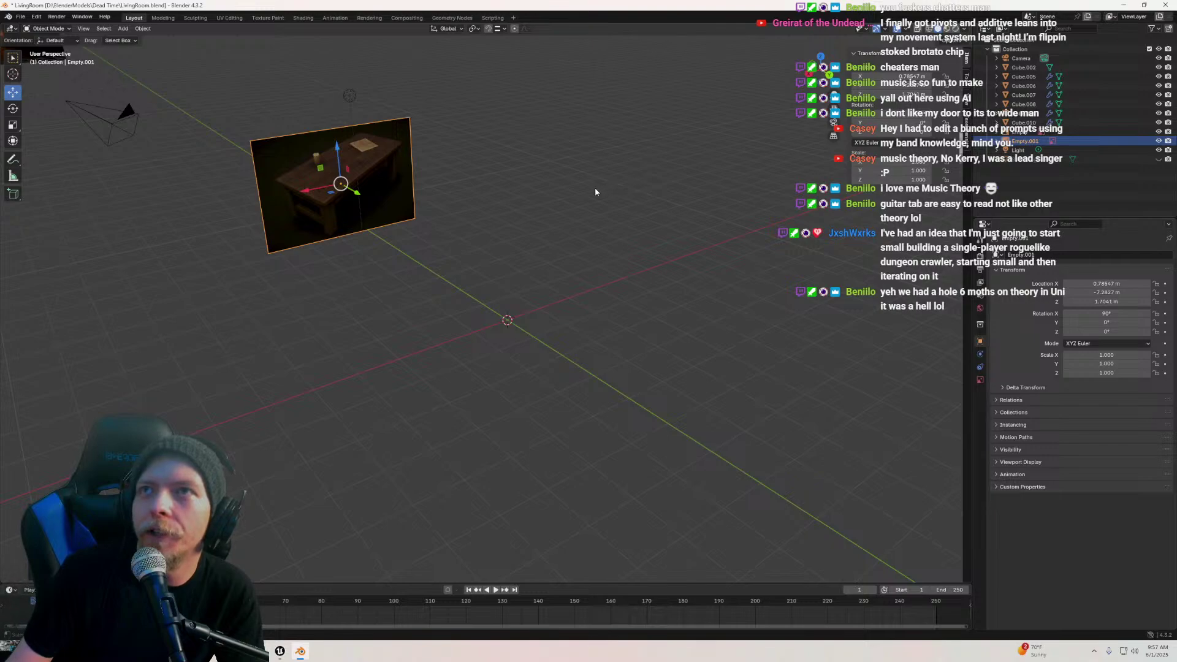
{"action": "middle_click_drag", "start_coordinate": [594, 188], "coordinate": [606, 194], "text": "shift"}
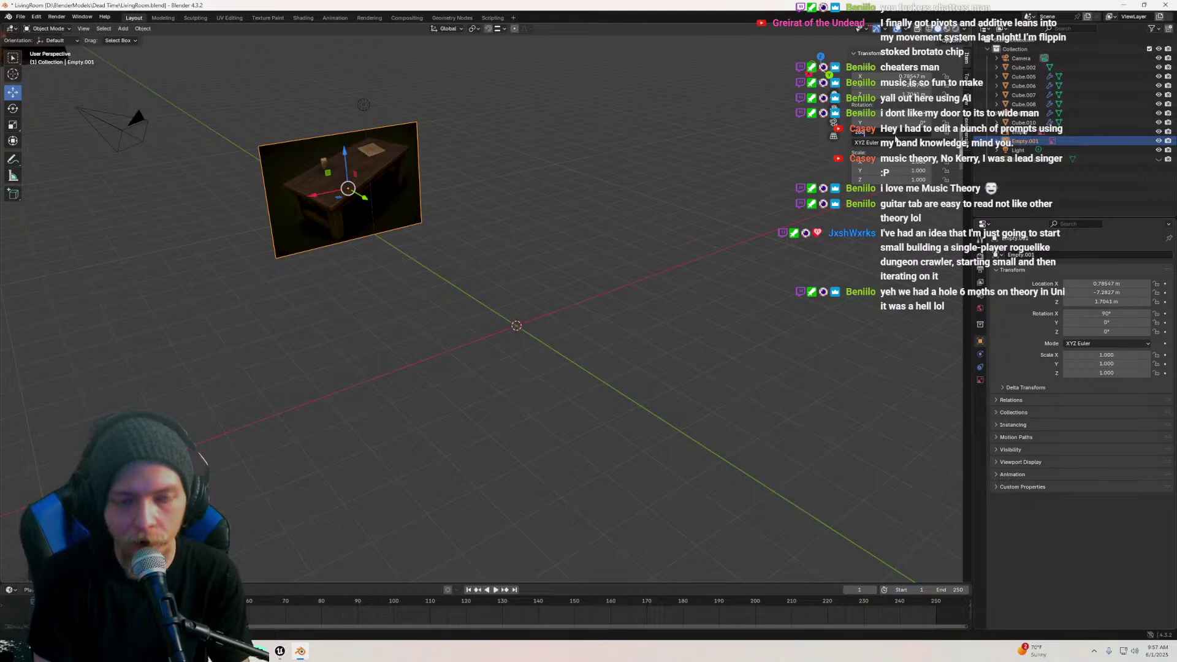
Rotate the table reference image 180° about the Z axis
{"action": "key", "text": "r"}
{"action": "key", "text": "z"}
{"action": "key", "text": "1"}
{"action": "key", "text": "8"}
{"action": "key", "text": "0"}
{"action": "key", "text": "Return"}
Move the table reference image farther back along Y to about -10.3 m
{"action": "middle_click_drag", "start_coordinate": [516, 347], "coordinate": [573, 324]}
{"action": "middle_click_drag", "start_coordinate": [574, 235], "coordinate": [506, 207]}
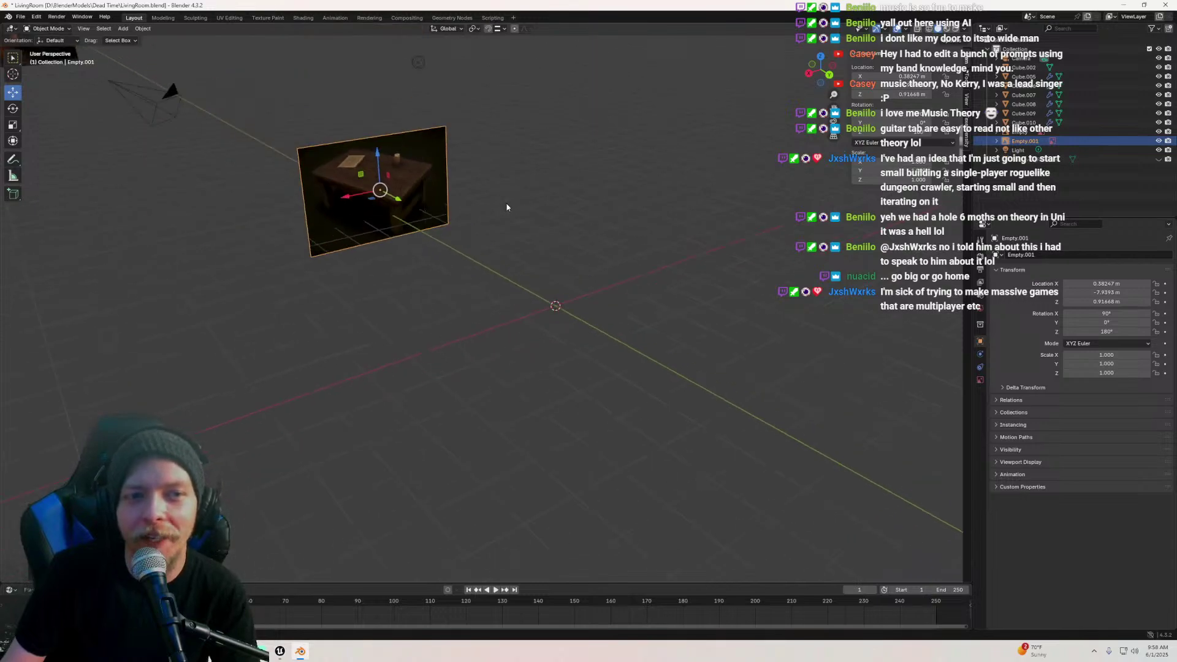
{"action": "left_click_drag", "start_coordinate": [397, 197], "coordinate": [362, 177]}
{"action": "middle_click_drag", "start_coordinate": [489, 229], "coordinate": [510, 207]}
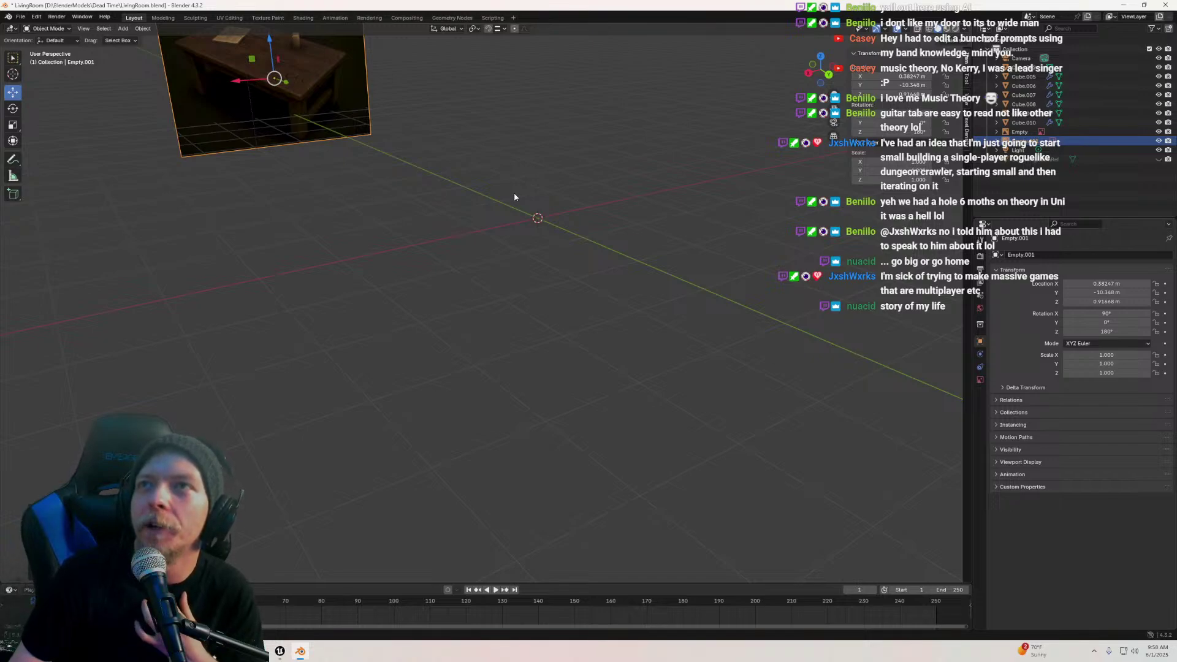
{"action": "mouse_move", "coordinate": [513, 197]}
{"action": "middle_mouse_down"}
{"action": "mouse_move", "coordinate": [499, 221]}
{"action": "mouse_move", "coordinate": [486, 205]}
{"action": "mouse_move", "coordinate": [491, 216]}
{"action": "mouse_move", "coordinate": [514, 207]}
{"action": "middle_mouse_up"}
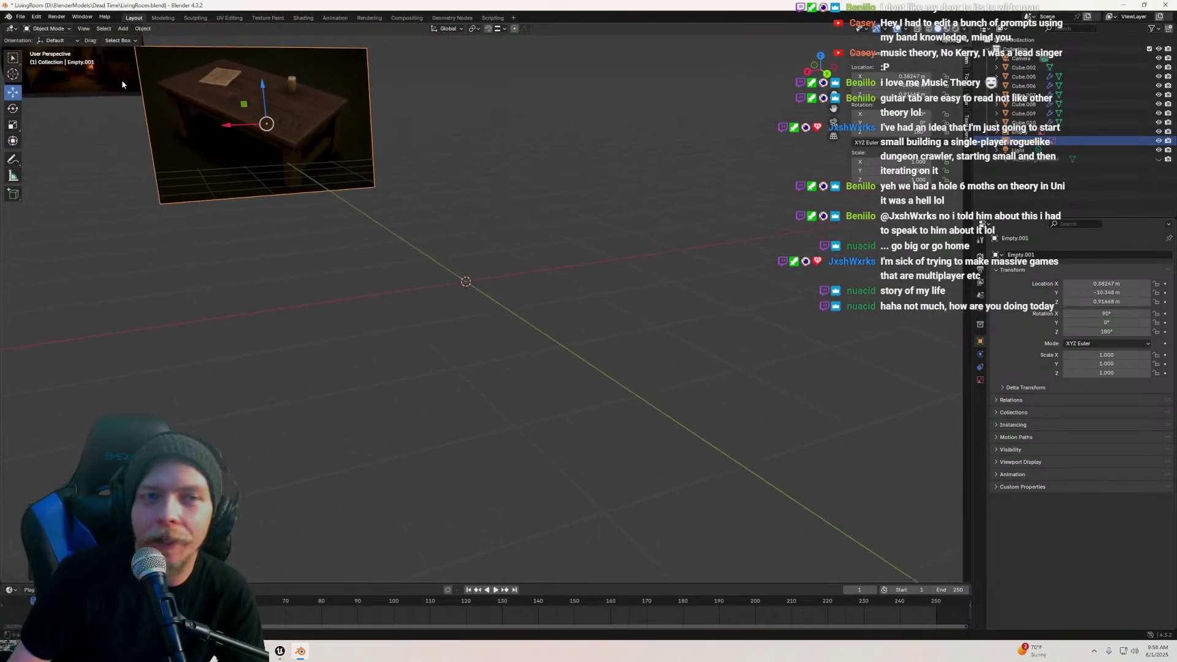
{"action": "left_click", "coordinate": [120, 30]}
{"action": "mouse_move", "coordinate": [132, 43]}
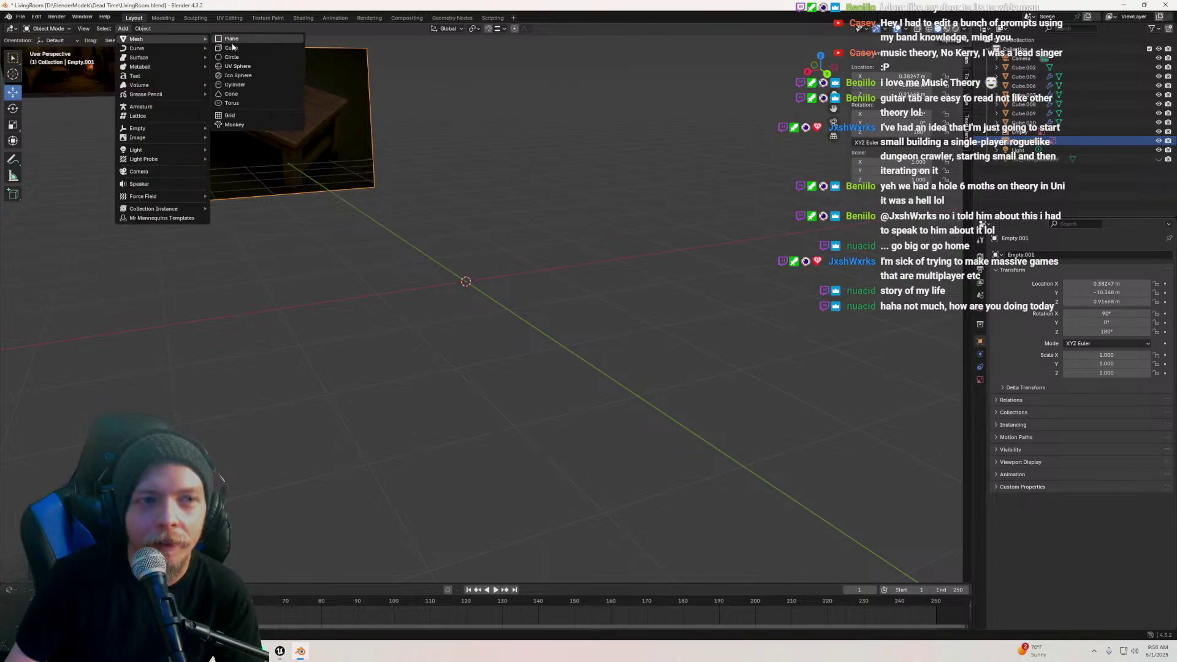
{"action": "middle_click_drag", "start_coordinate": [509, 277], "coordinate": [407, 200]}
Import SM_CoffeeTableRef.FBX from the Dead Time References folder and view the block mesh up close
{"action": "left_click", "coordinate": [21, 17]}
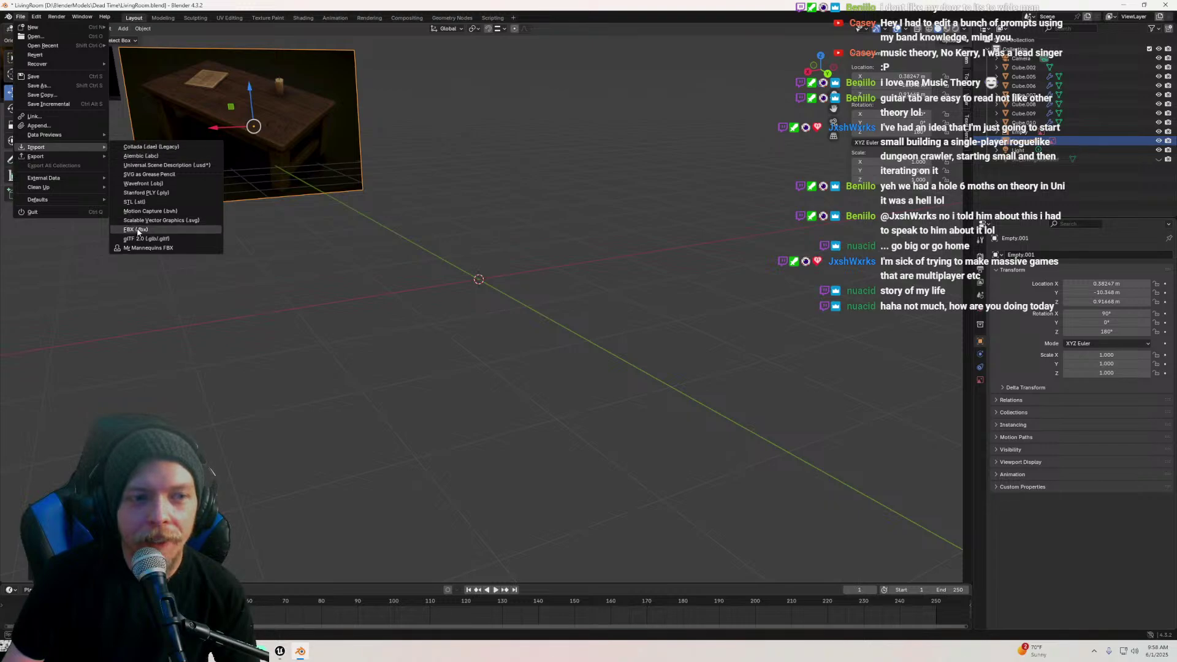
{"action": "left_click", "coordinate": [136, 229]}
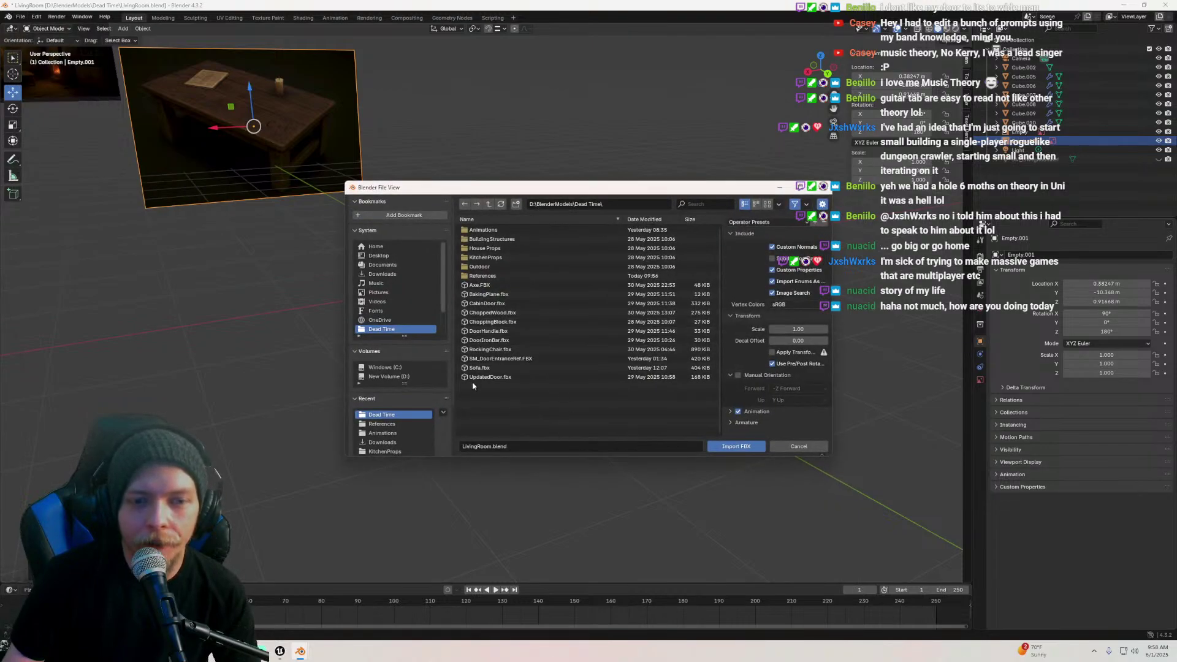
{"action": "double_click", "coordinate": [484, 276]}
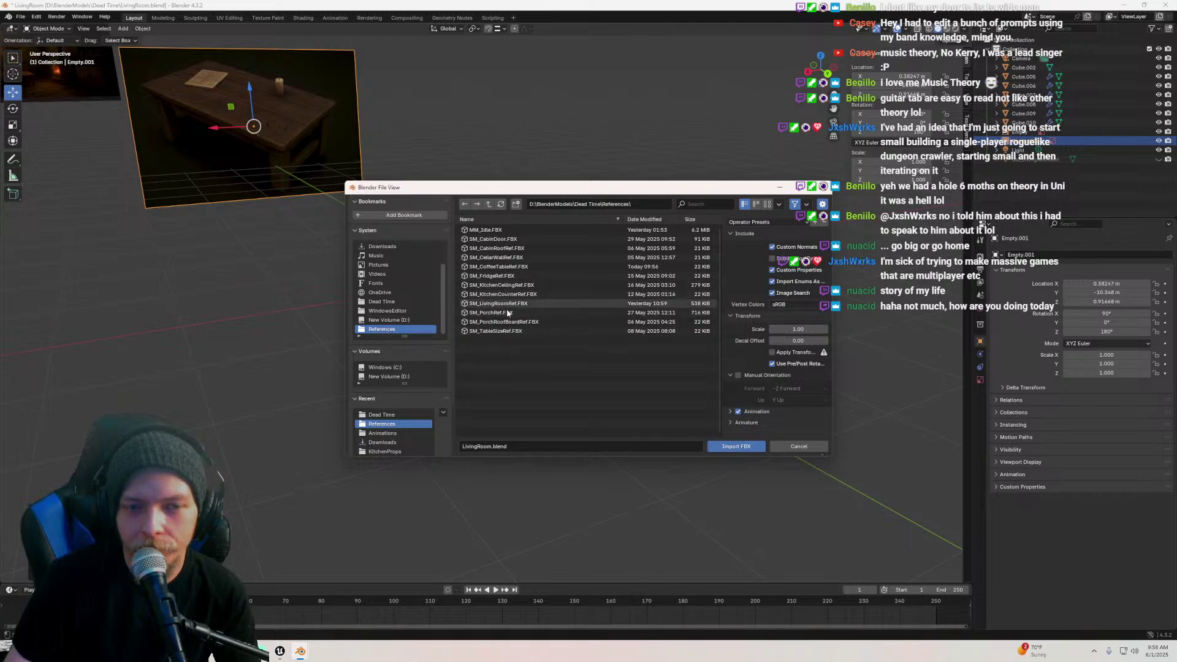
{"action": "left_click", "coordinate": [498, 266]}
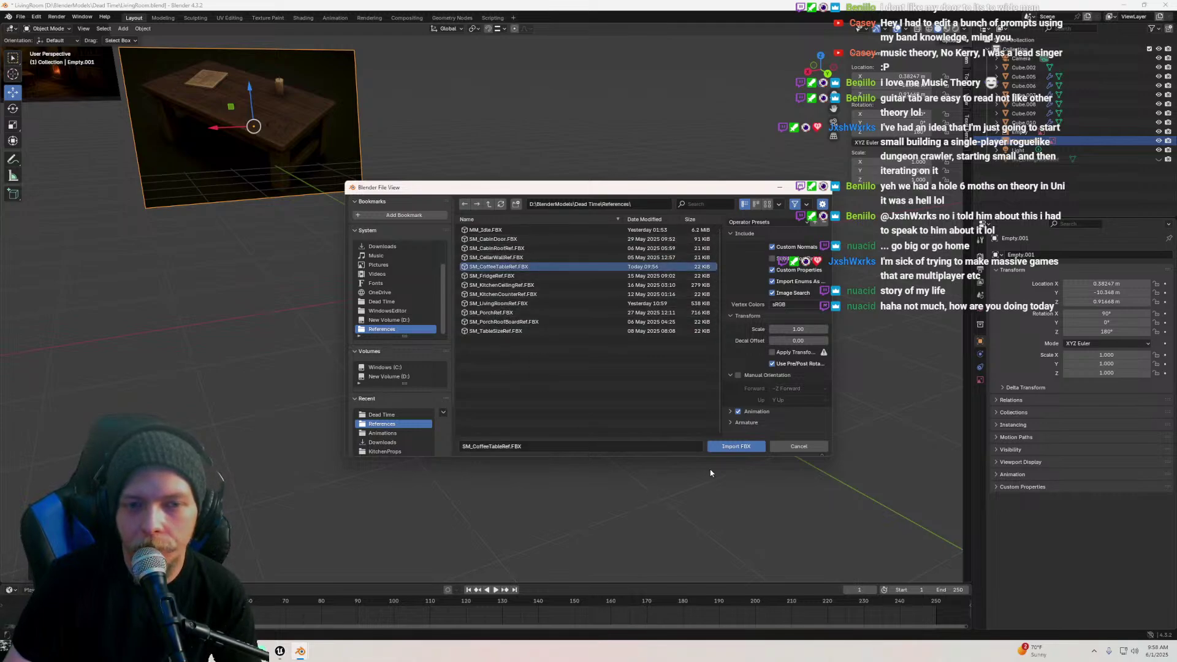
{"action": "left_click", "coordinate": [727, 447]}
{"action": "scroll", "coordinate": [552, 318], "scroll_direction": "down", "scroll_amount": 4}
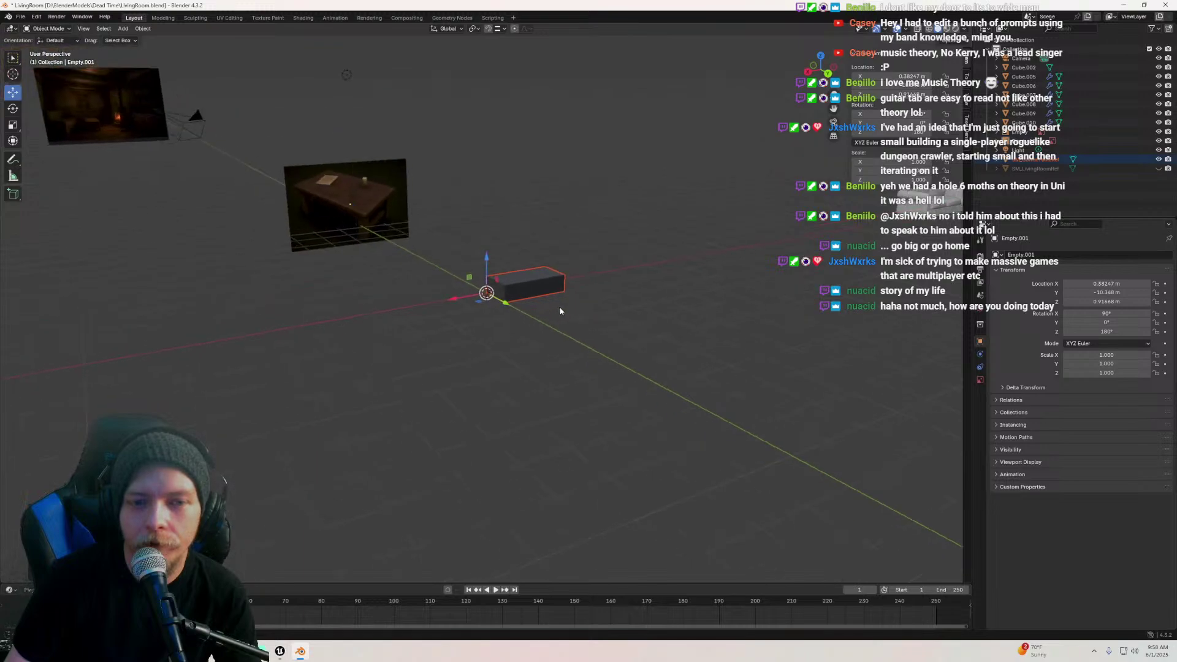
{"action": "scroll", "coordinate": [558, 311], "scroll_direction": "up", "scroll_amount": 2}
{"action": "scroll", "coordinate": [547, 316], "scroll_direction": "up", "scroll_amount": 2}
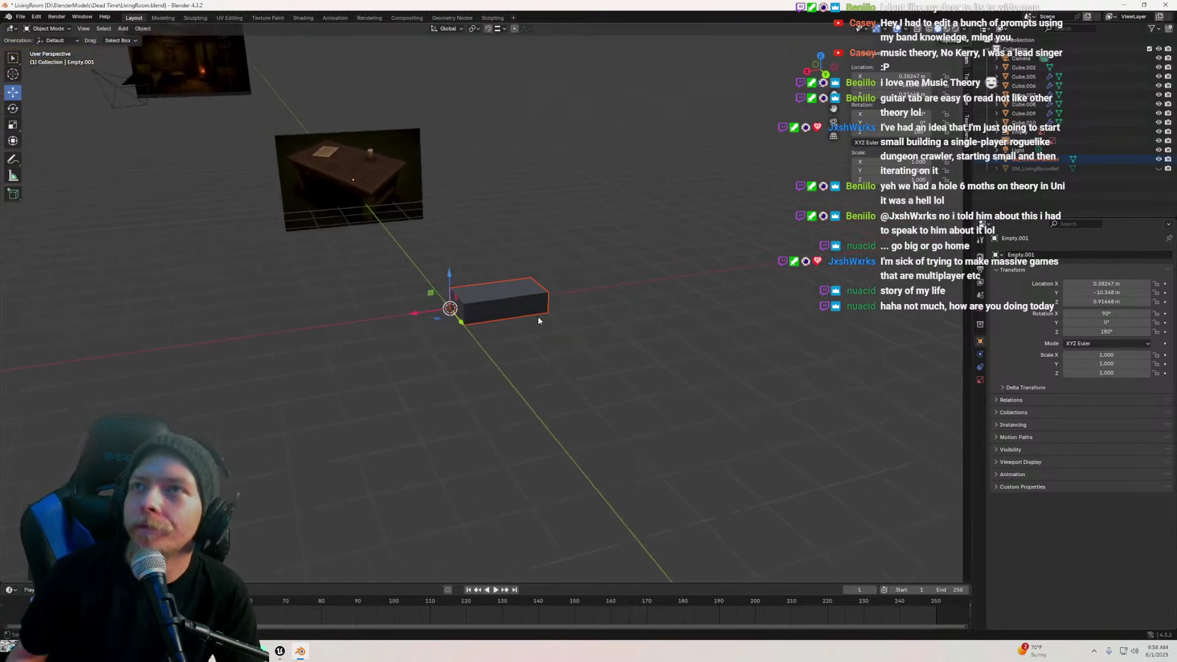
{"action": "scroll", "coordinate": [542, 319], "scroll_direction": "up", "scroll_amount": 3}
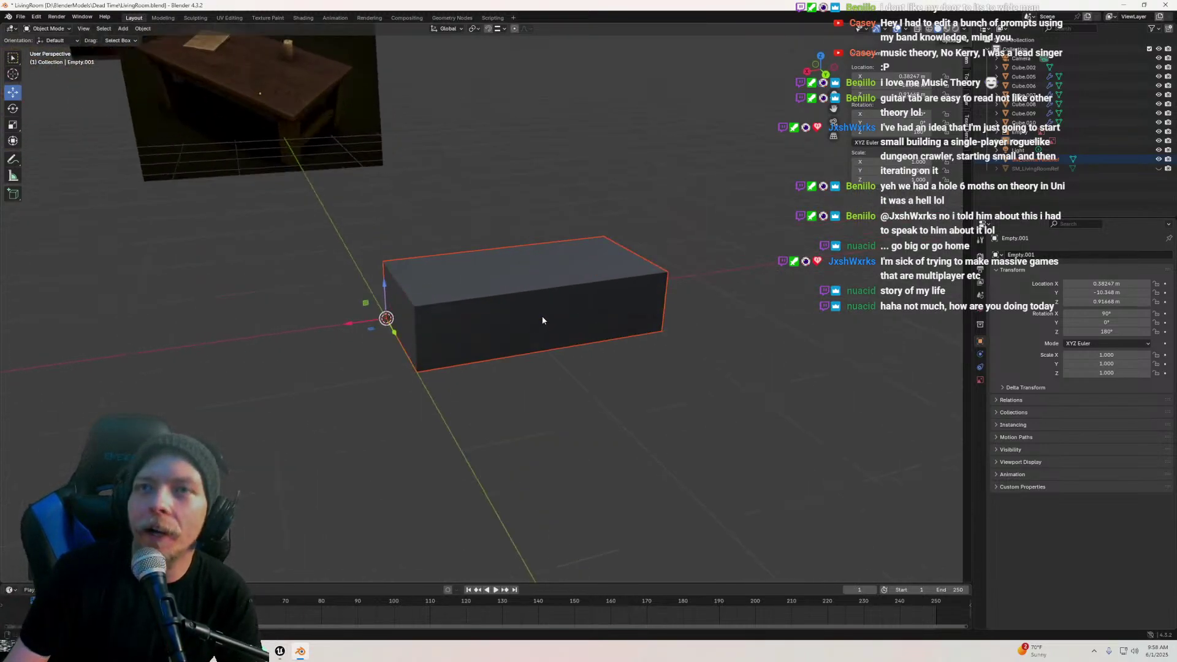
Switch to Unreal Editor and close the BP_BaseHingeDoor blueprint window to return to the Cabin level
{"action": "scroll", "coordinate": [541, 319], "scroll_direction": "down", "scroll_amount": 3}
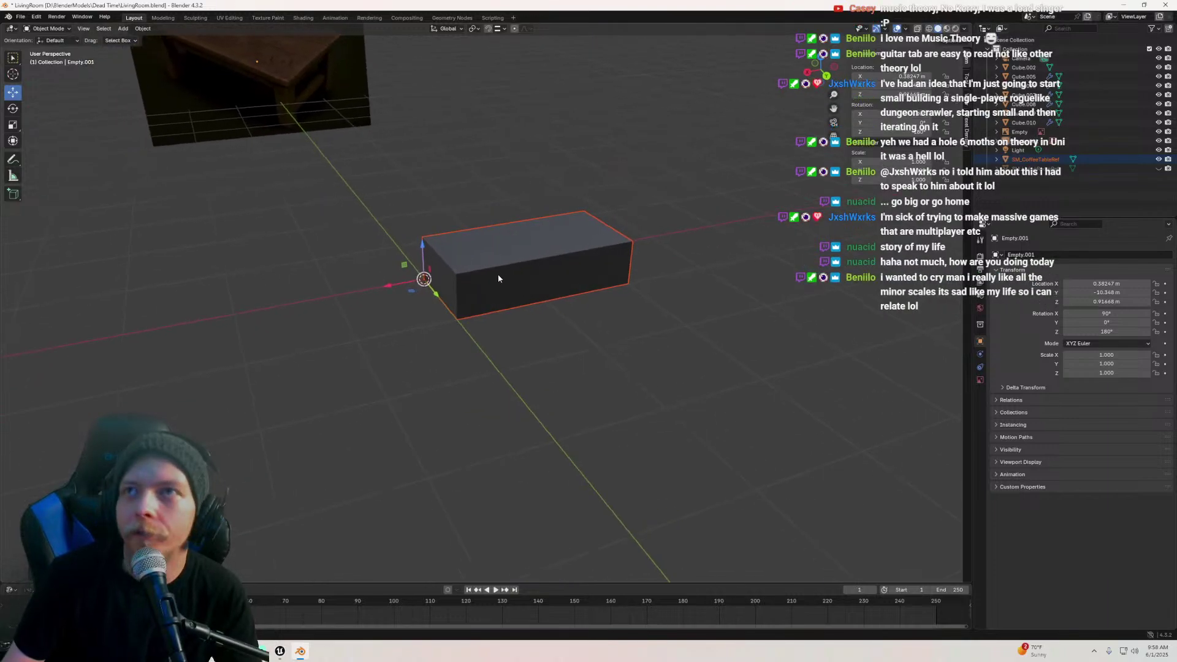
{"action": "middle_click_drag", "start_coordinate": [497, 278], "coordinate": [567, 266]}
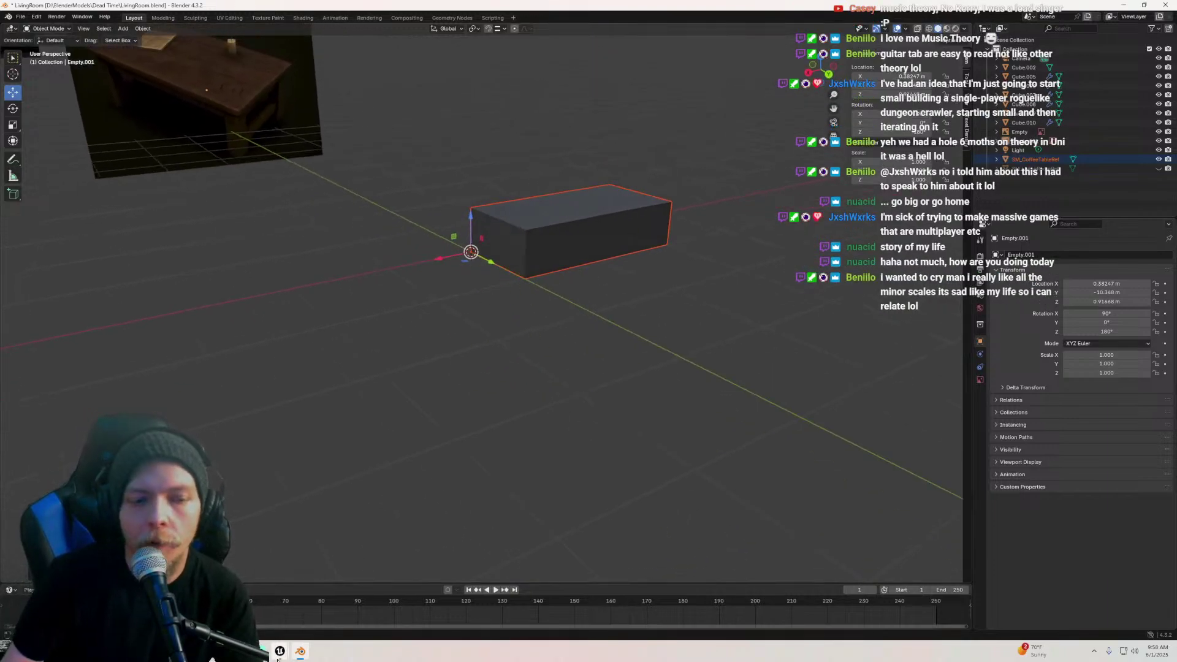
{"action": "left_click", "coordinate": [327, 605]}
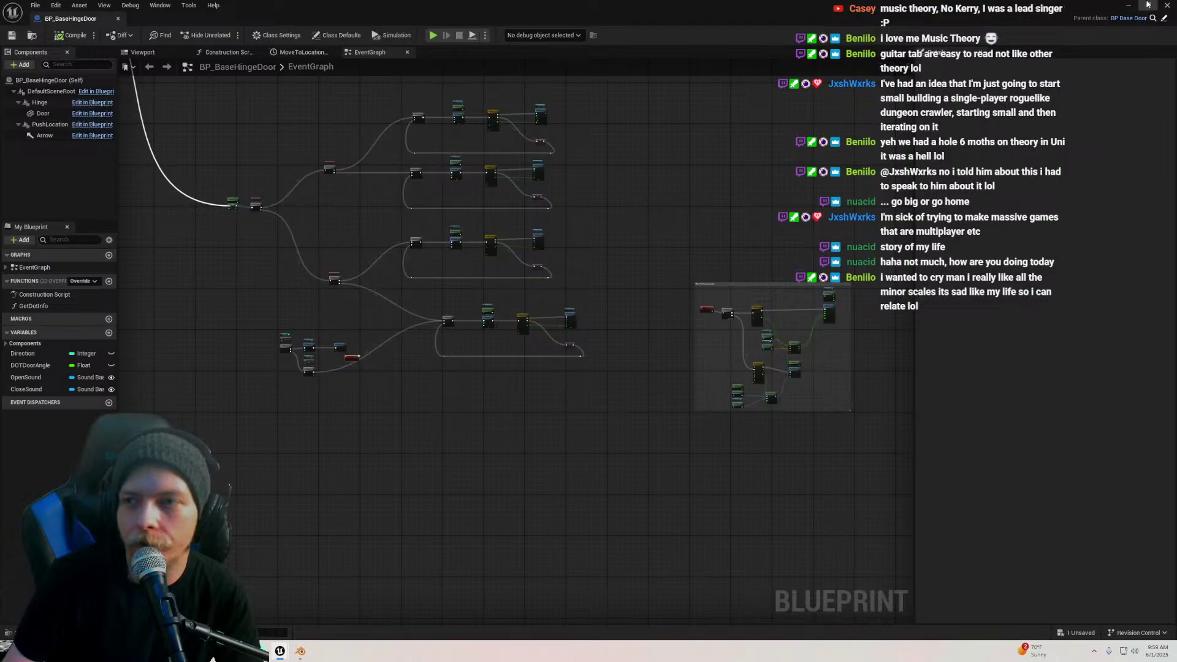
{"action": "left_click", "coordinate": [1167, 4]}
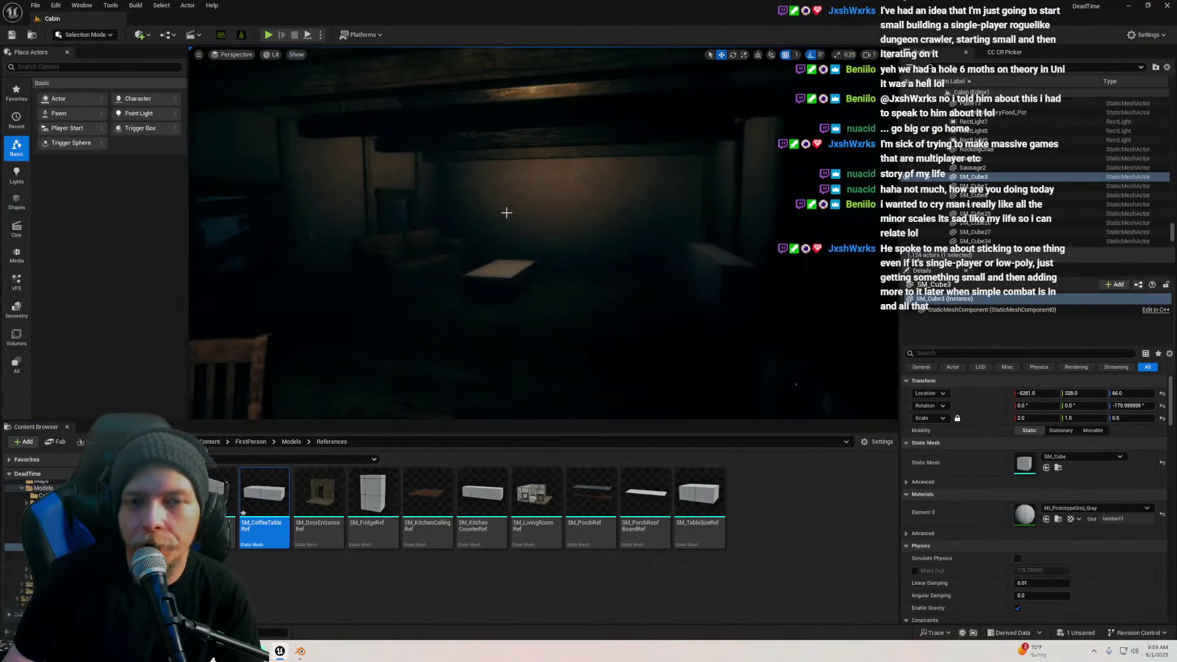
Save all unsaved content, including the SM_CoffeeTableRef static mesh
{"action": "right_click_drag", "start_coordinate": [571, 252], "coordinate": [565, 252]}
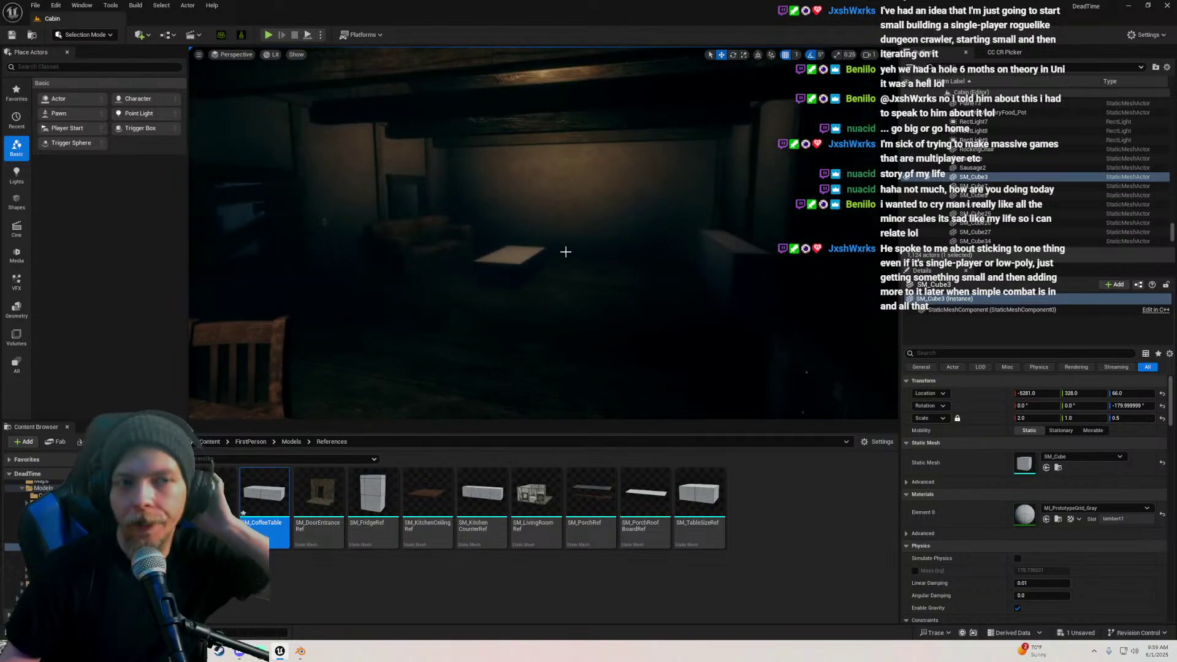
{"action": "left_click_drag", "start_coordinate": [564, 264], "coordinate": [566, 210]}
{"action": "key", "text": "ctrl+shift+s"}
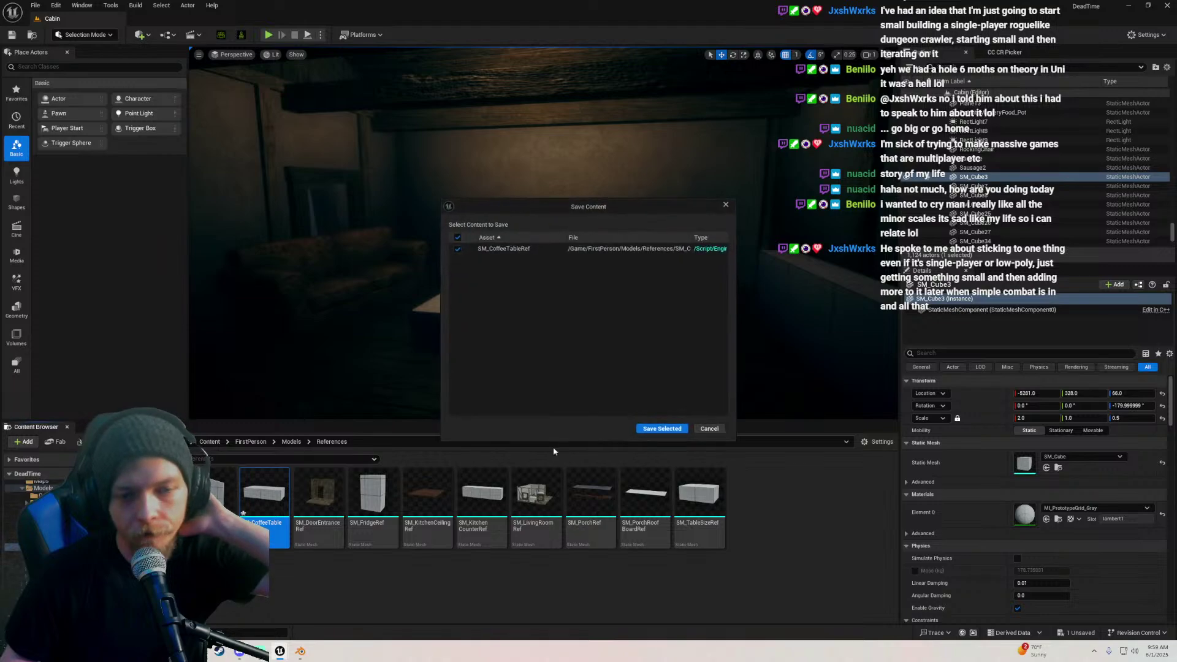
{"action": "left_click", "coordinate": [657, 431]}
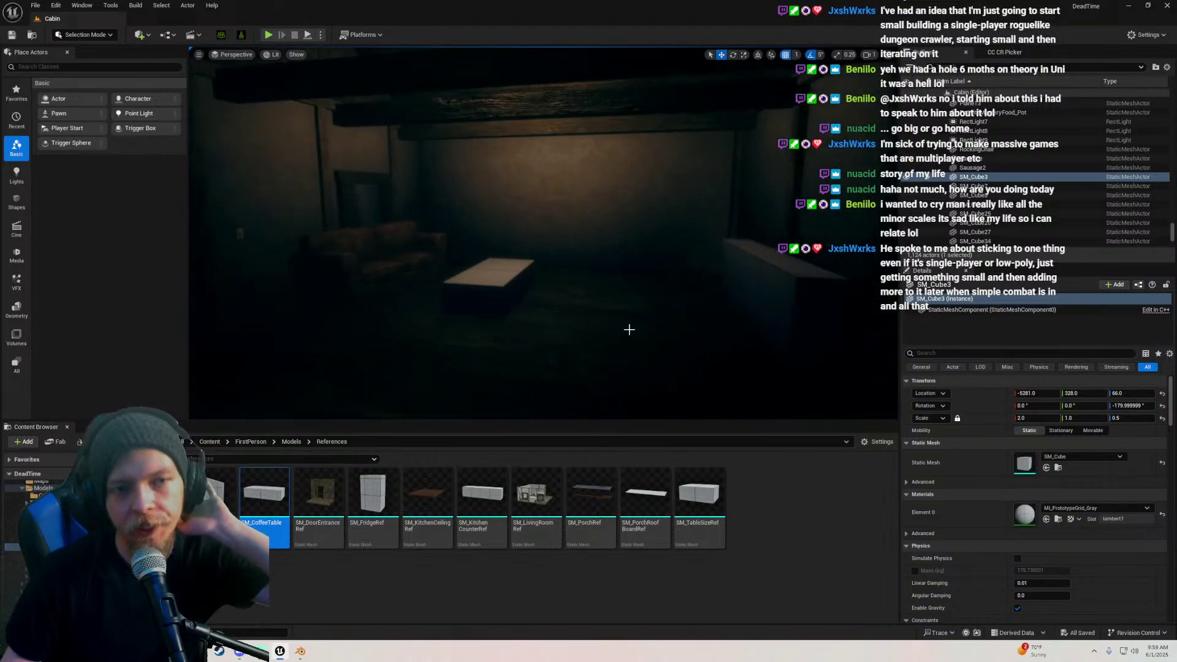
Look around the cabin and briefly play the level in the editor viewport to check the lighting
{"action": "right_click_drag", "start_coordinate": [609, 309], "coordinate": [527, 307]}
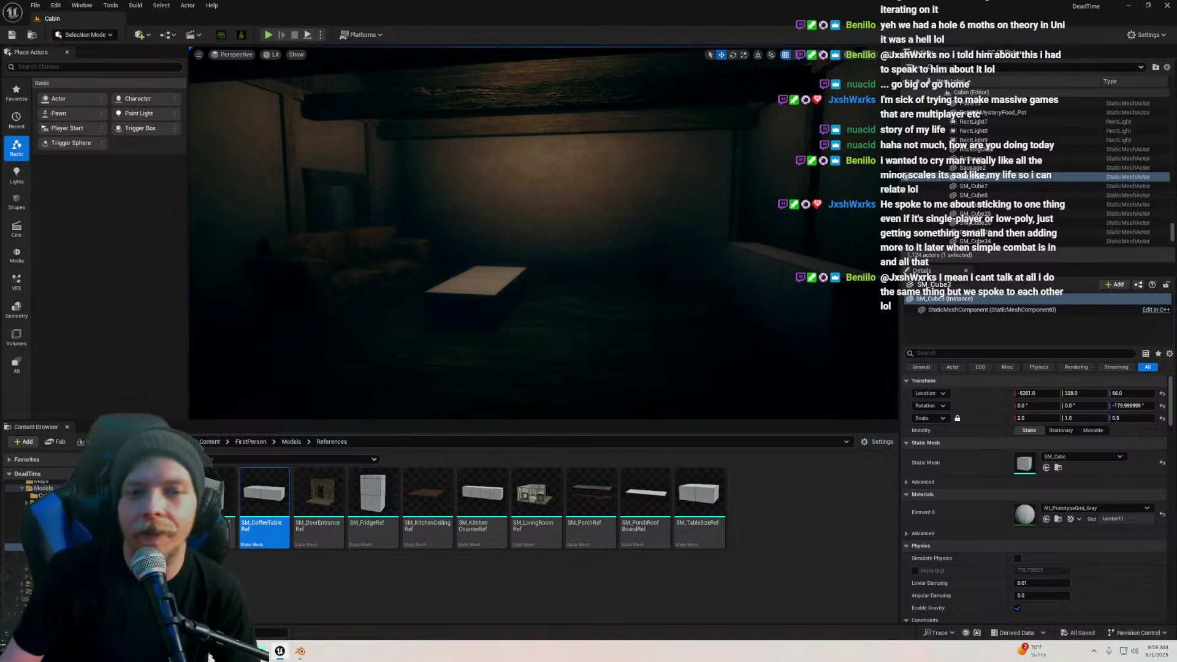
{"action": "mouse_move", "coordinate": [641, 233]}
{"action": "right_mouse_down"}
{"action": "mouse_move", "coordinate": [405, 239]}
{"action": "mouse_move", "coordinate": [641, 233]}
{"action": "right_mouse_up"}
{"action": "mouse_move", "coordinate": [534, 211]}
{"action": "right_mouse_down"}
{"action": "mouse_move", "coordinate": [545, 241]}
{"action": "mouse_move", "coordinate": [529, 224]}
{"action": "right_mouse_up"}
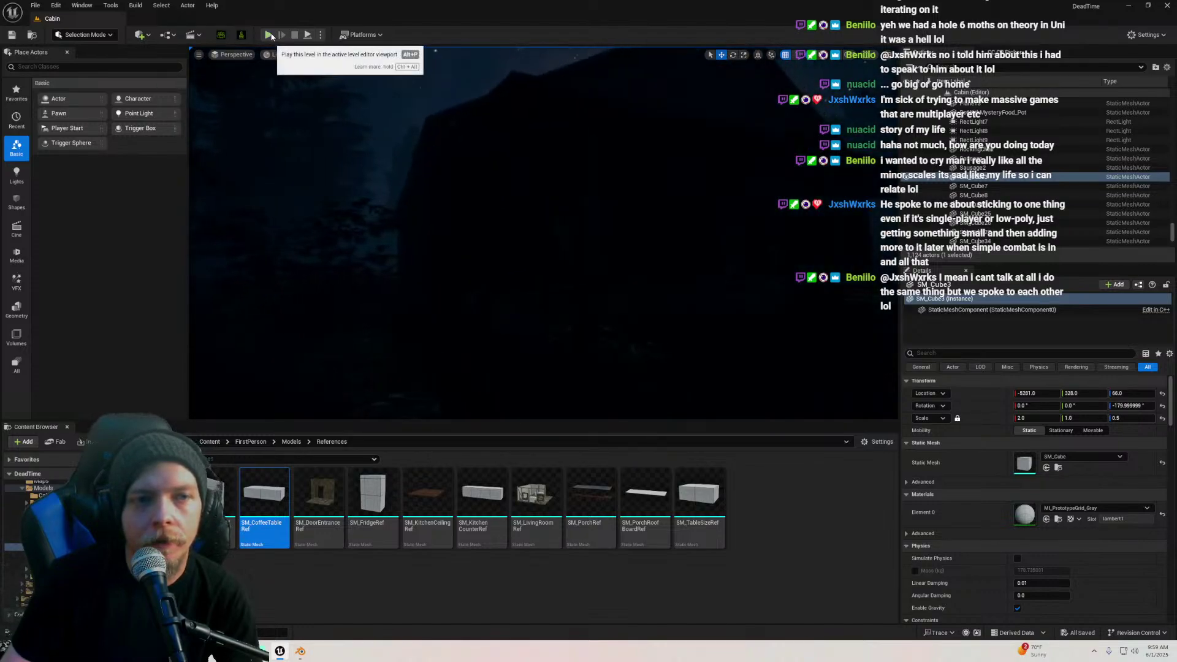
{"action": "key", "text": "alt+p"}
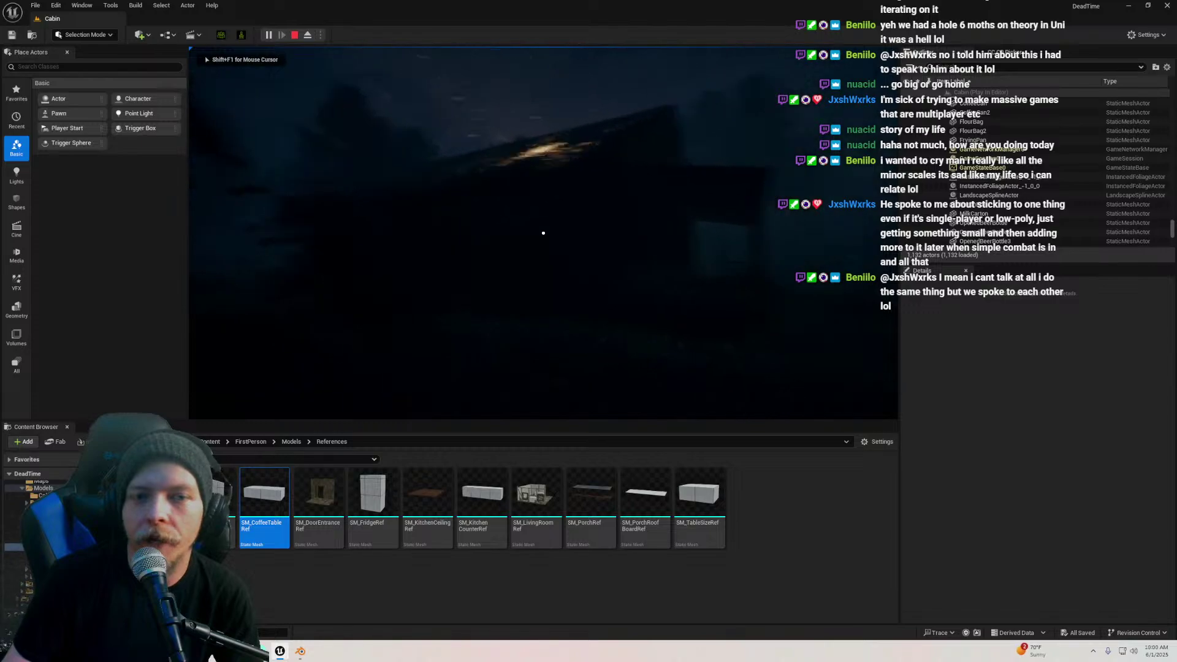
{"action": "key", "text": "Escape"}
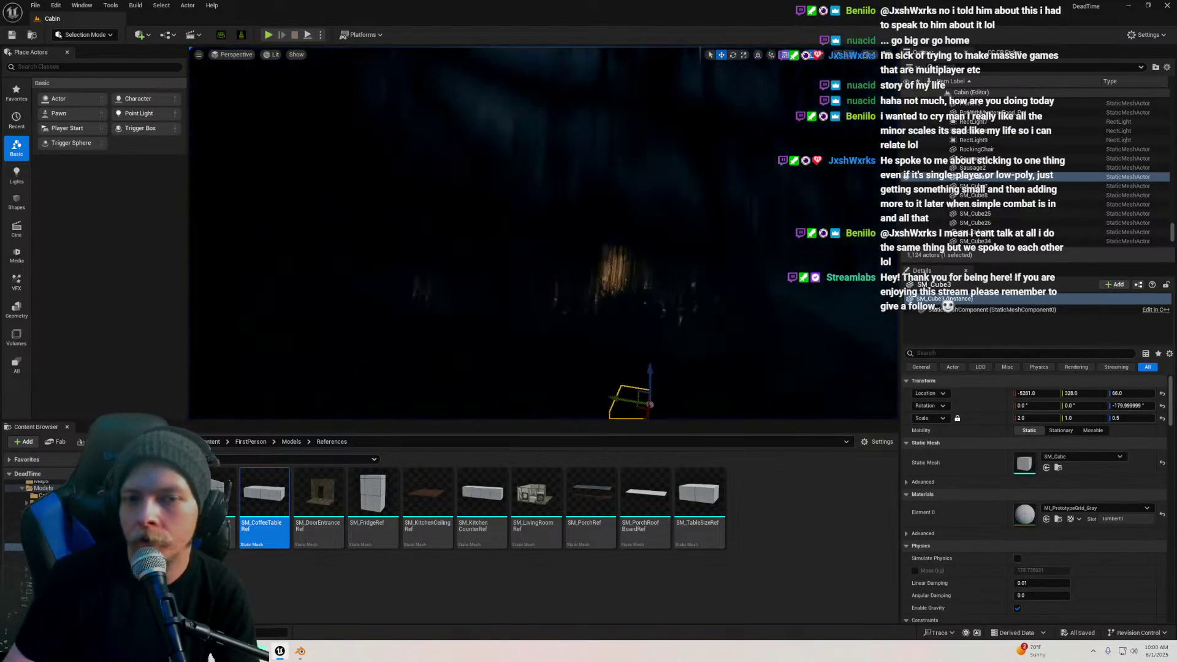
Enable Cast Shadows on the PointLight component of the hanging bulb above the living room, BP_HaningLight2
{"action": "mouse_move", "coordinate": [580, 268]}
{"action": "right_mouse_down"}
{"action": "mouse_move", "coordinate": [637, 257]}
{"action": "mouse_move", "coordinate": [580, 269]}
{"action": "right_mouse_up"}
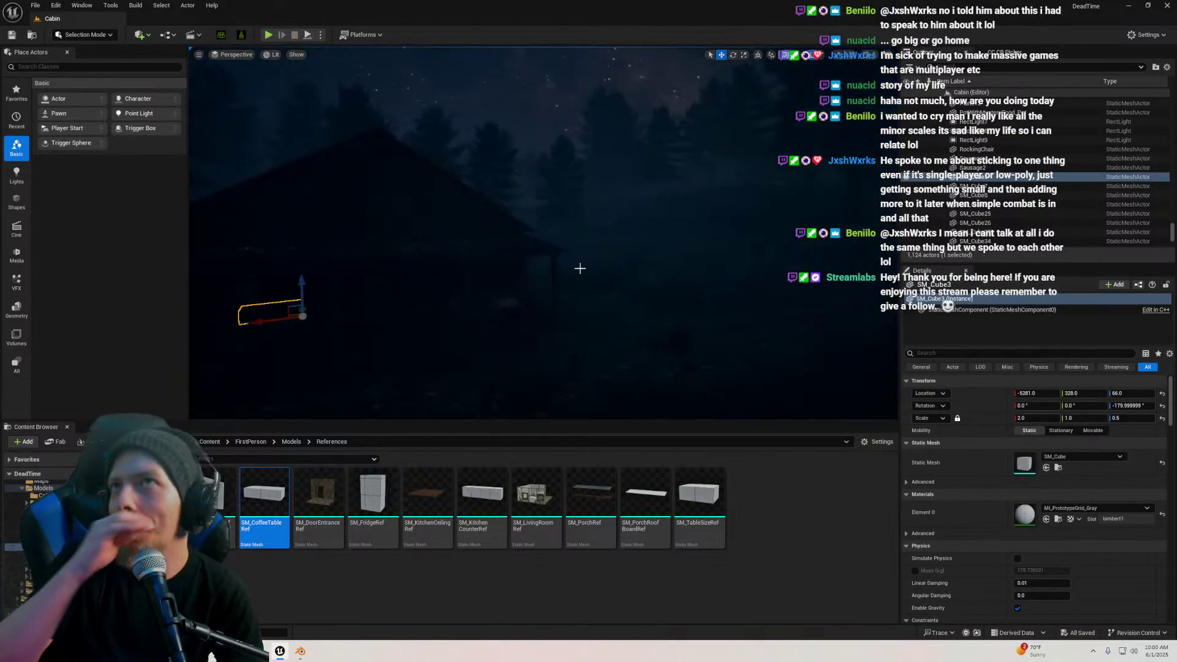
{"action": "key", "text": "f"}
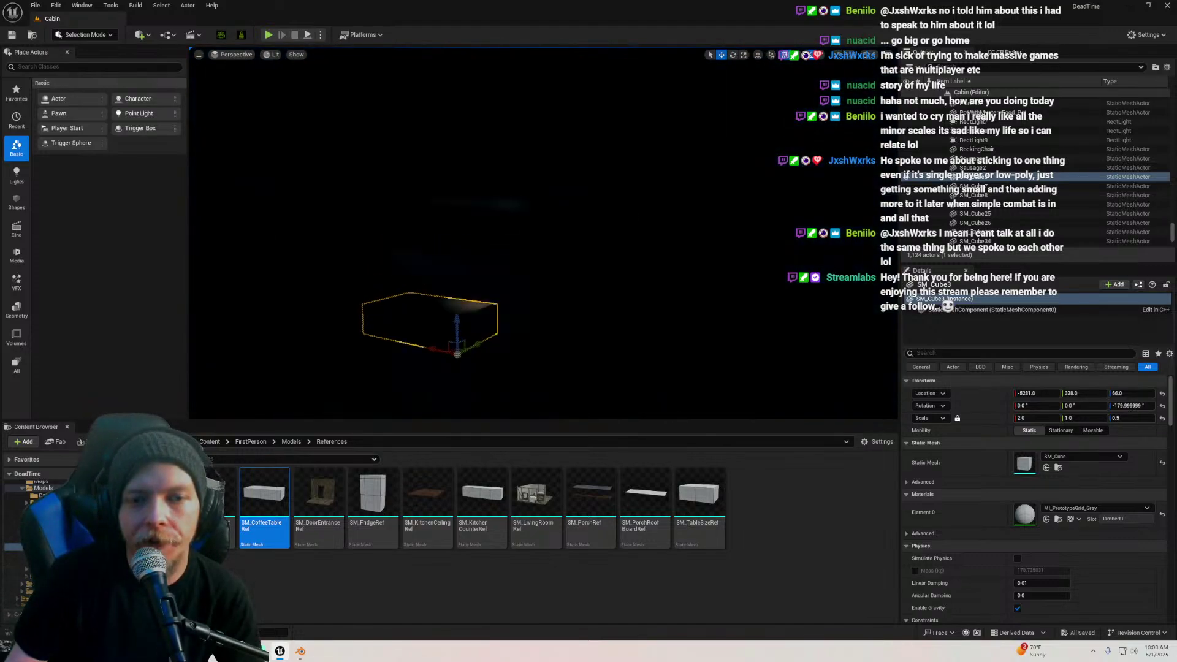
{"action": "mouse_move", "coordinate": [680, 244]}
{"action": "right_mouse_down"}
{"action": "mouse_move", "coordinate": [680, 203]}
{"action": "mouse_move", "coordinate": [680, 244]}
{"action": "right_mouse_up"}
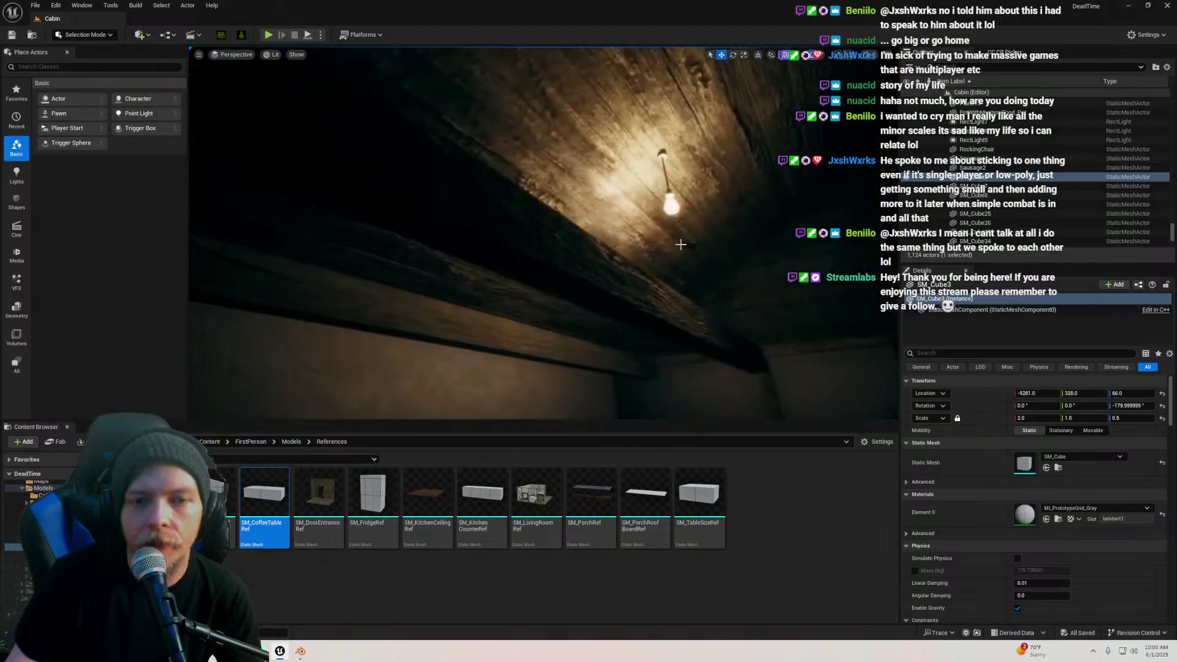
{"action": "left_click", "coordinate": [671, 205]}
{"action": "mouse_move", "coordinate": [519, 302]}
{"action": "right_mouse_down"}
{"action": "mouse_move", "coordinate": [533, 282]}
{"action": "mouse_move", "coordinate": [519, 302]}
{"action": "right_mouse_up"}
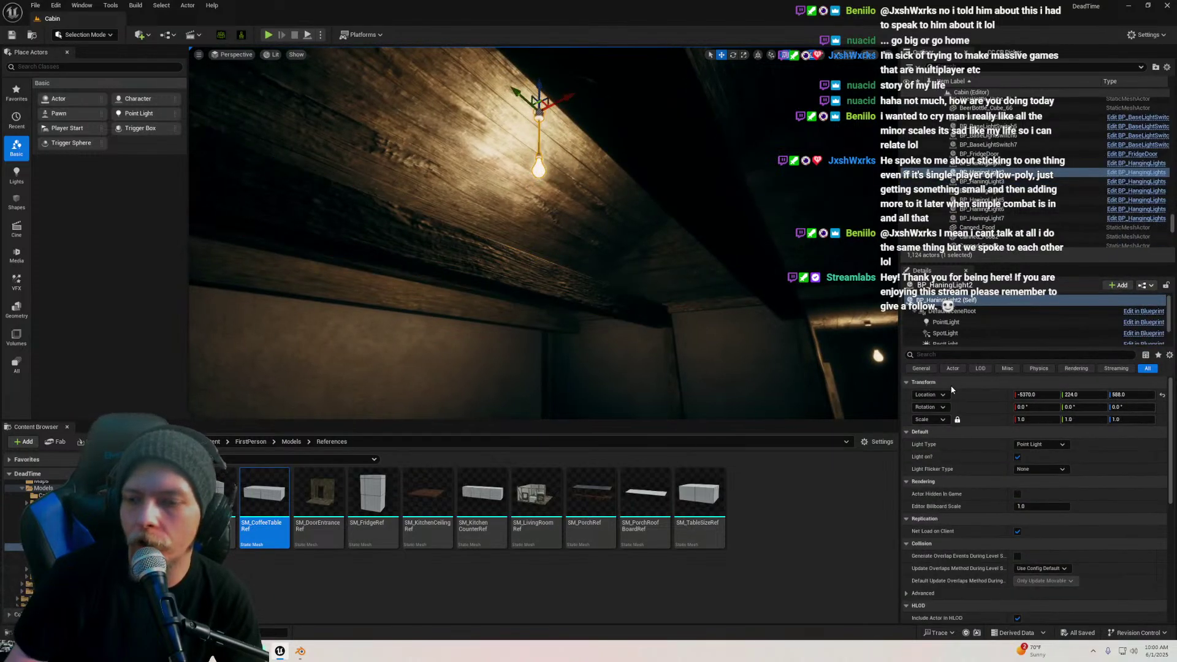
{"action": "left_click", "coordinate": [947, 321]}
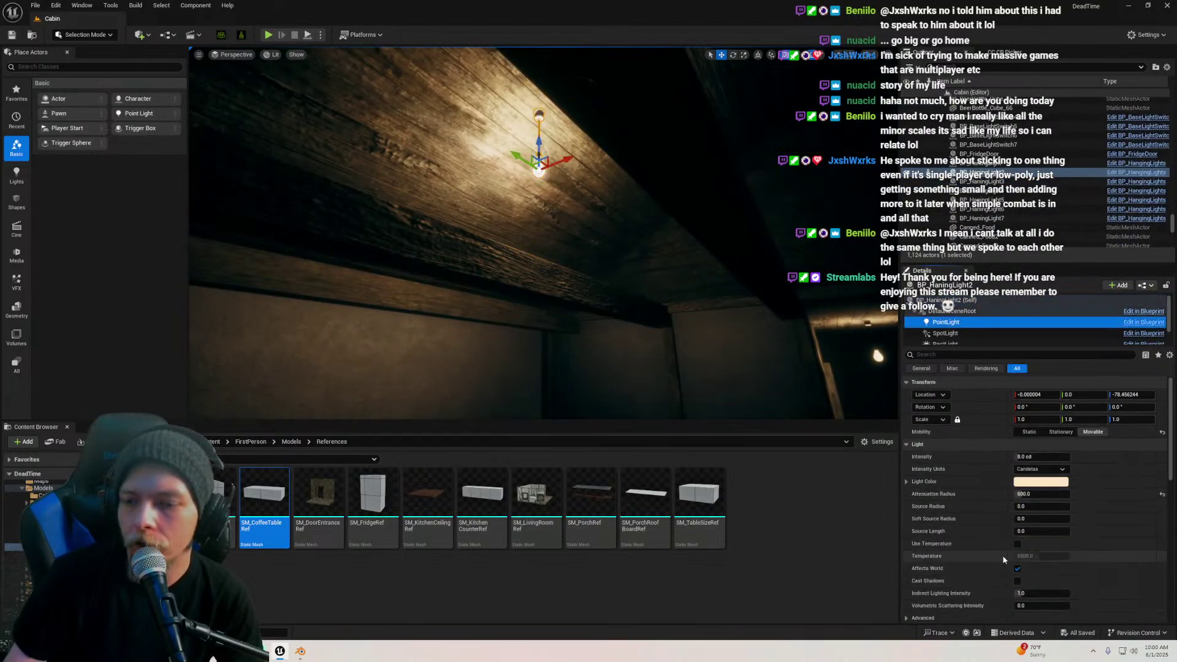
{"action": "left_click", "coordinate": [1018, 581]}
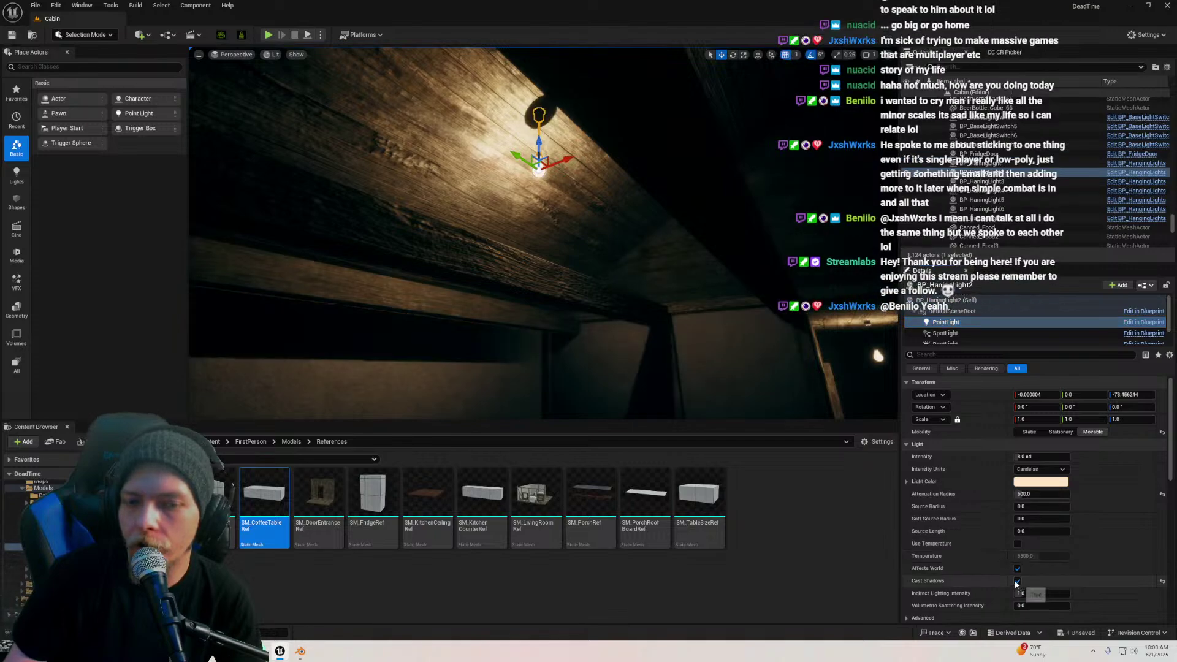
Filter the properties of ceiling beam WoodPost12 by "shadow" and turn off its Dynamic Shadow
{"action": "mouse_move", "coordinate": [581, 208]}
{"action": "right_mouse_down"}
{"action": "mouse_move", "coordinate": [603, 214]}
{"action": "mouse_move", "coordinate": [595, 222]}
{"action": "mouse_move", "coordinate": [580, 208]}
{"action": "right_mouse_up"}
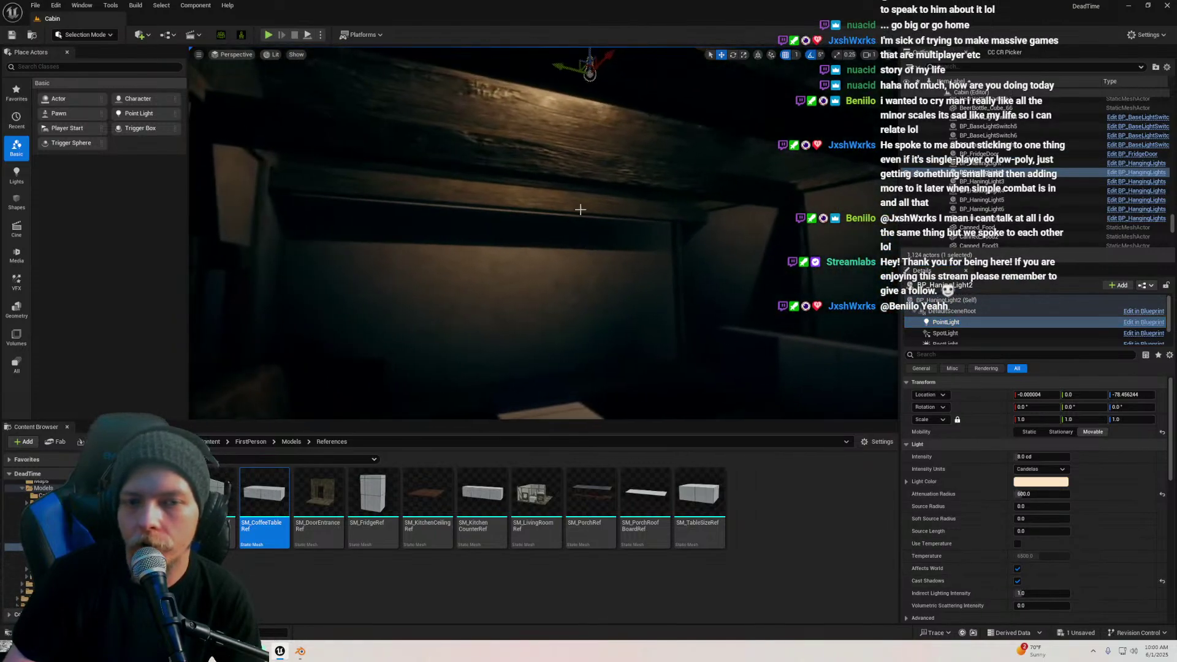
{"action": "left_click", "coordinate": [576, 195]}
{"action": "scroll", "coordinate": [994, 509], "scroll_direction": "down", "scroll_amount": 7}
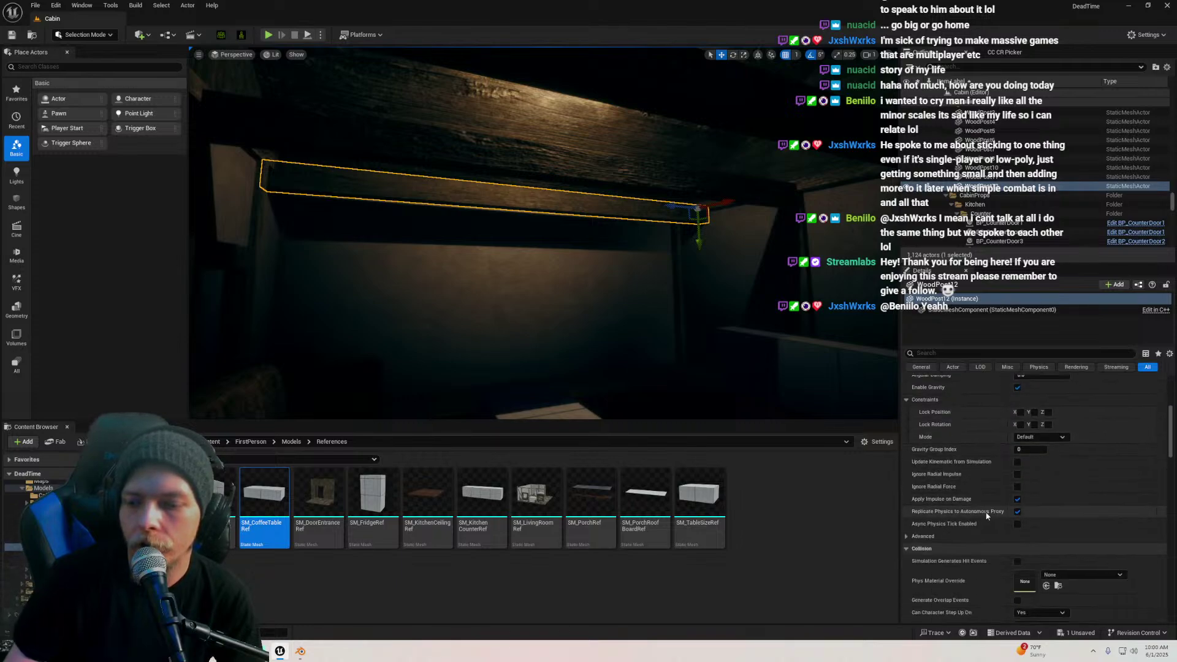
{"action": "scroll", "coordinate": [987, 516], "scroll_direction": "down", "scroll_amount": 1}
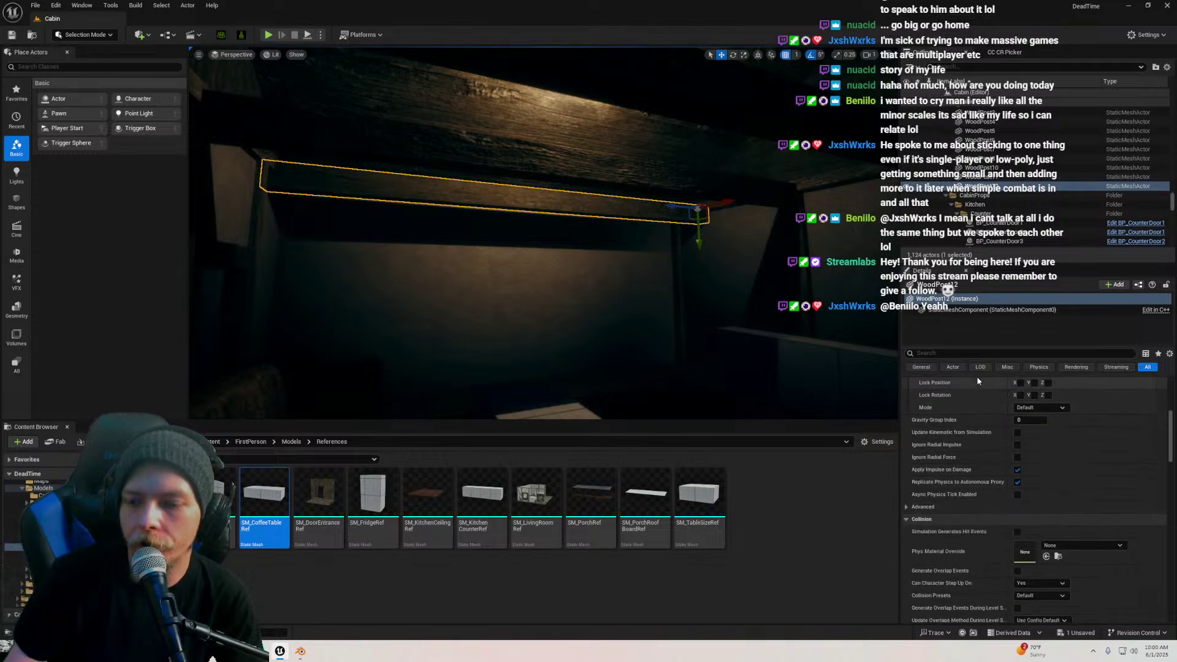
{"action": "left_click", "coordinate": [954, 354]}
{"action": "type", "text": "shadow"}
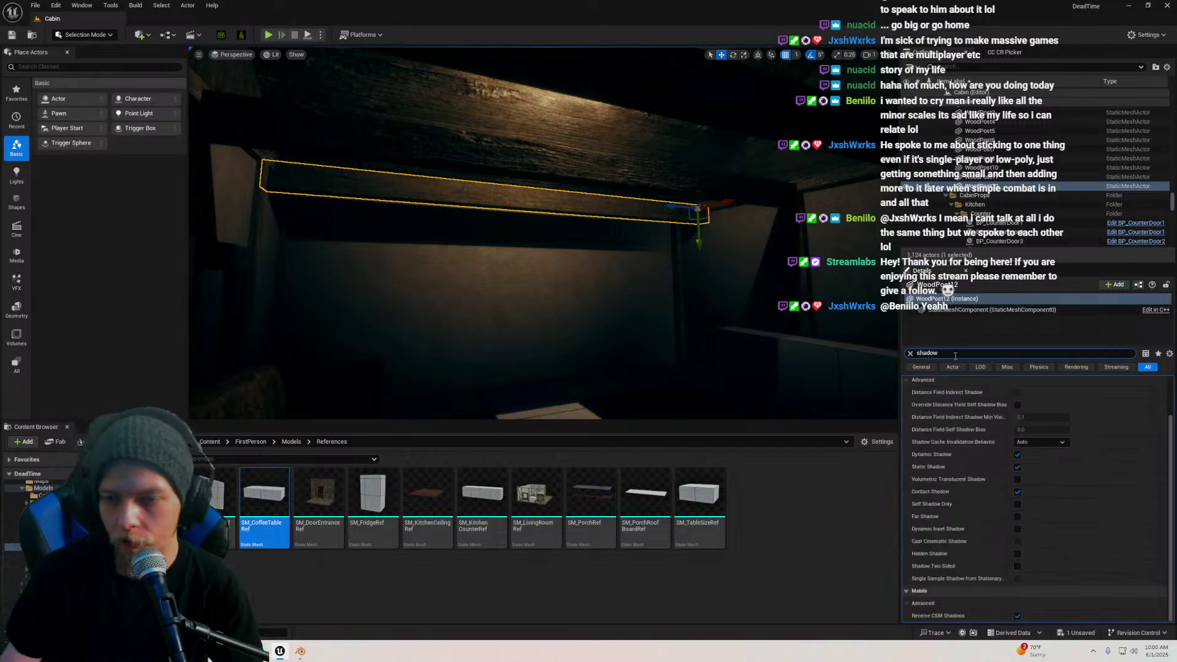
{"action": "left_click", "coordinate": [1018, 492]}
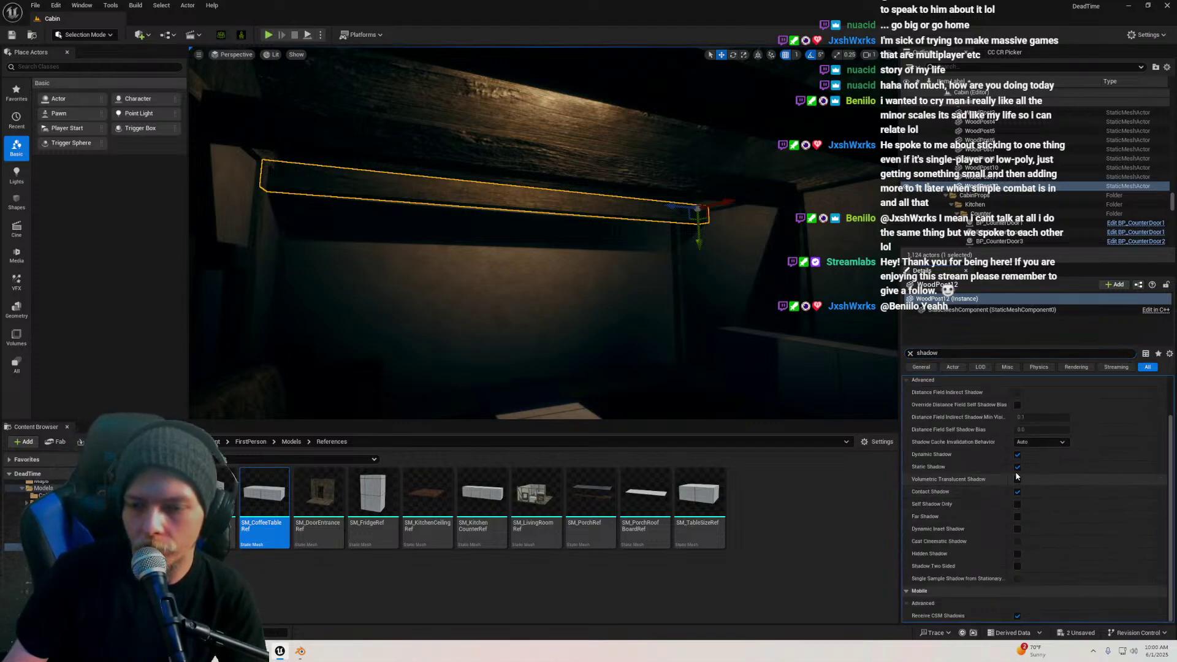
{"action": "left_click", "coordinate": [1017, 455]}
Turn off Dynamic Shadow for the ceiling beams WoodPost11, WoodPost10 and WoodPost8
{"action": "right_click_drag", "start_coordinate": [612, 263], "coordinate": [604, 264]}
{"action": "key", "text": "s"}
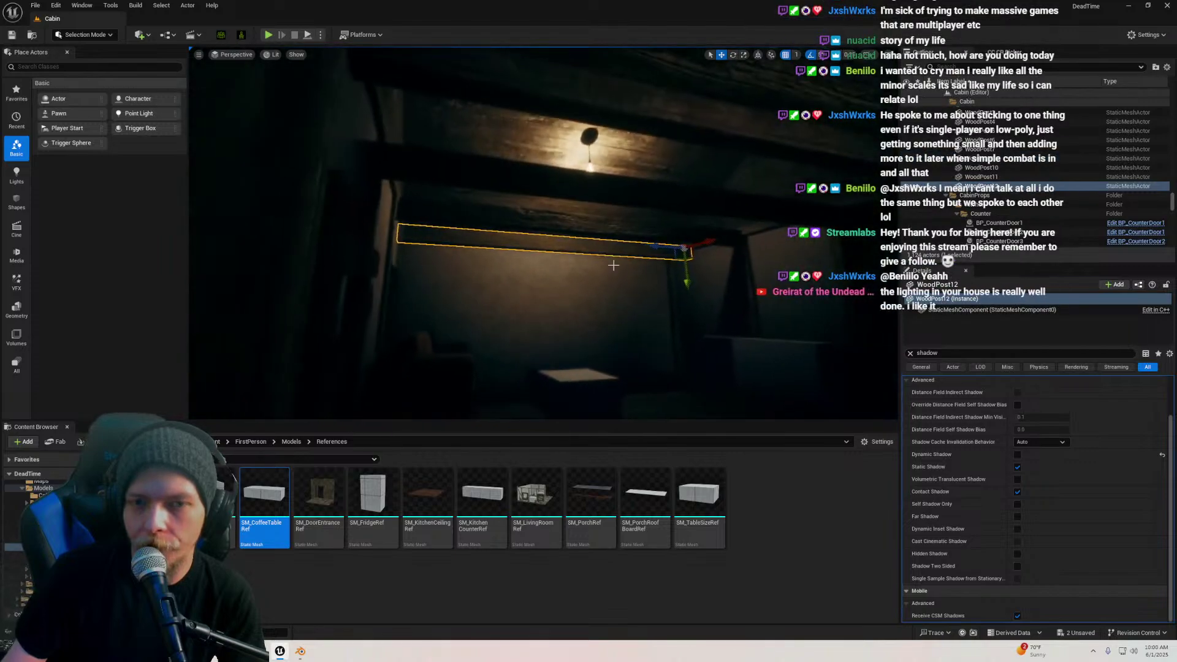
{"action": "left_click", "coordinate": [612, 228]}
{"action": "left_click", "coordinate": [1017, 455]}
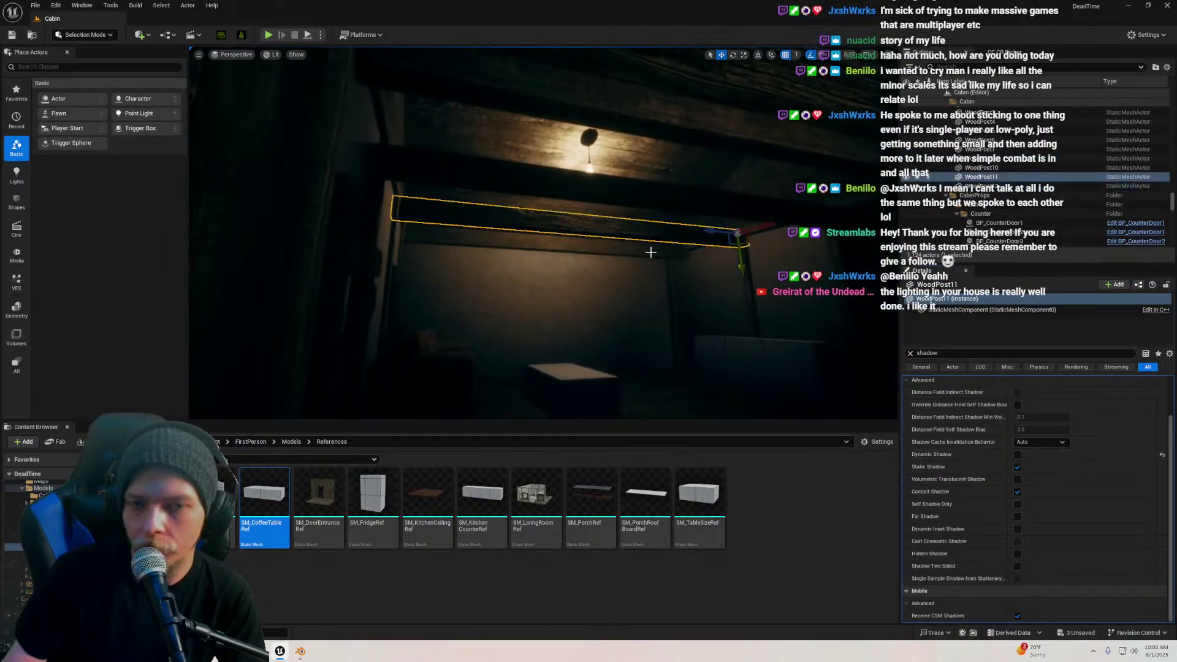
{"action": "key", "text": "d"}
{"action": "right_click_drag", "start_coordinate": [649, 224], "coordinate": [544, 188]}
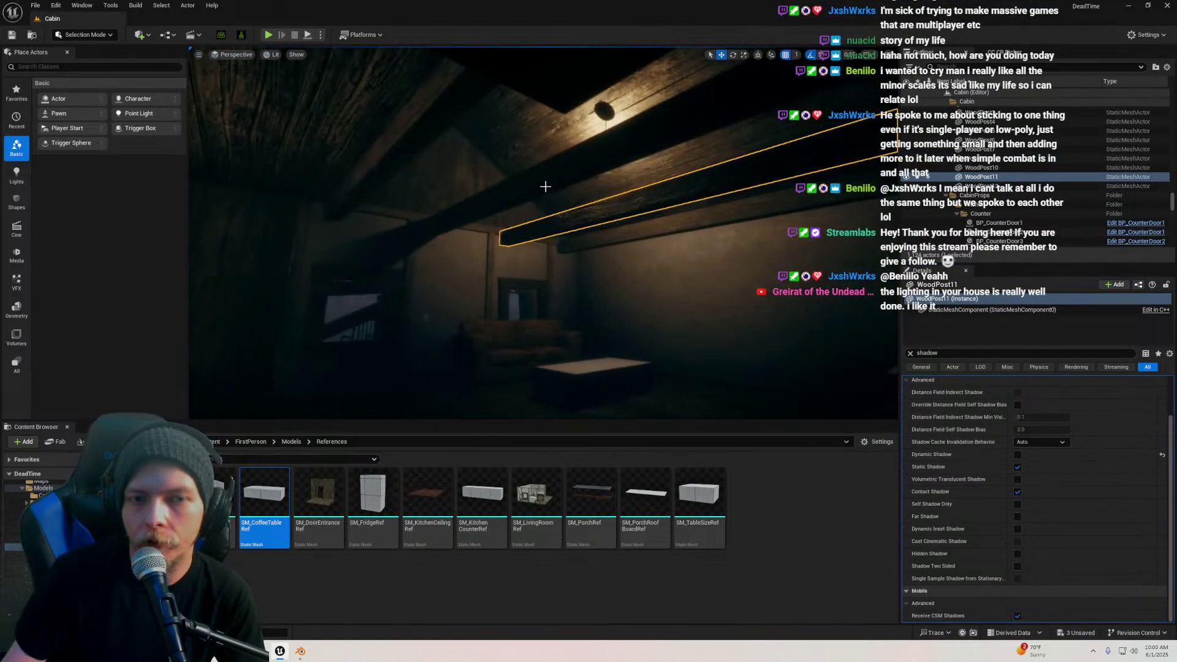
{"action": "left_click", "coordinate": [543, 186]}
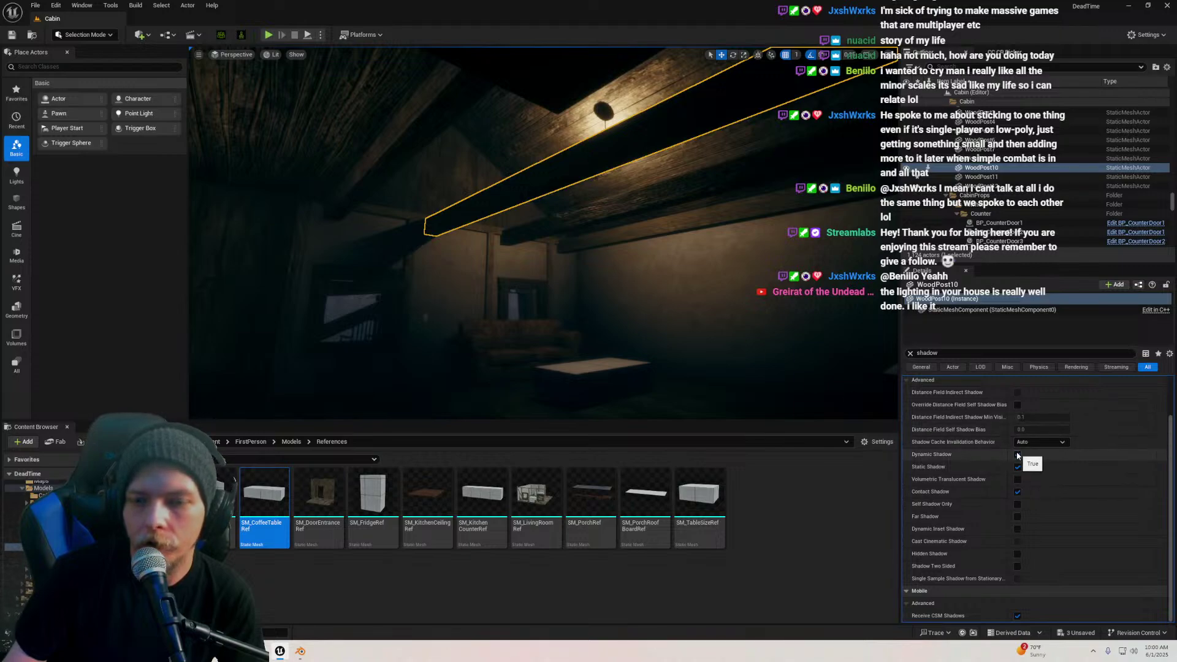
{"action": "left_click", "coordinate": [1017, 455]}
{"action": "right_click_drag", "start_coordinate": [552, 233], "coordinate": [589, 271]}
{"action": "left_click", "coordinate": [583, 205]}
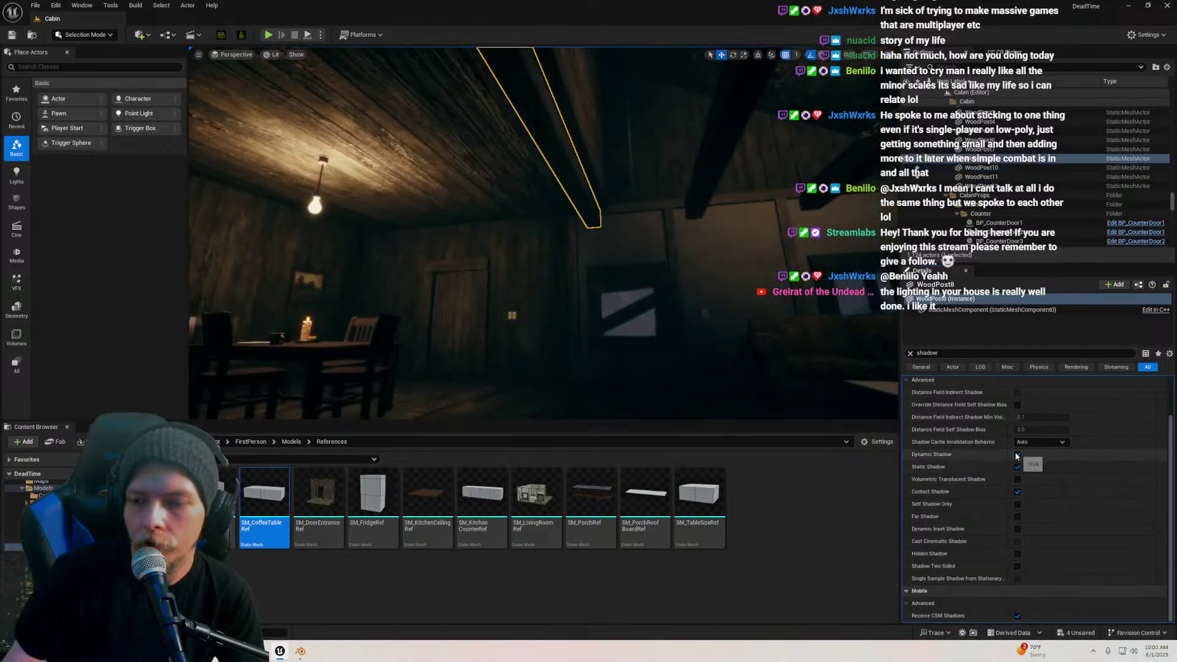
Select the sofa and try out its Dynamic Shadow setting against the room lighting
{"action": "right_click_drag", "start_coordinate": [664, 305], "coordinate": [631, 276]}
{"action": "left_click", "coordinate": [631, 275]}
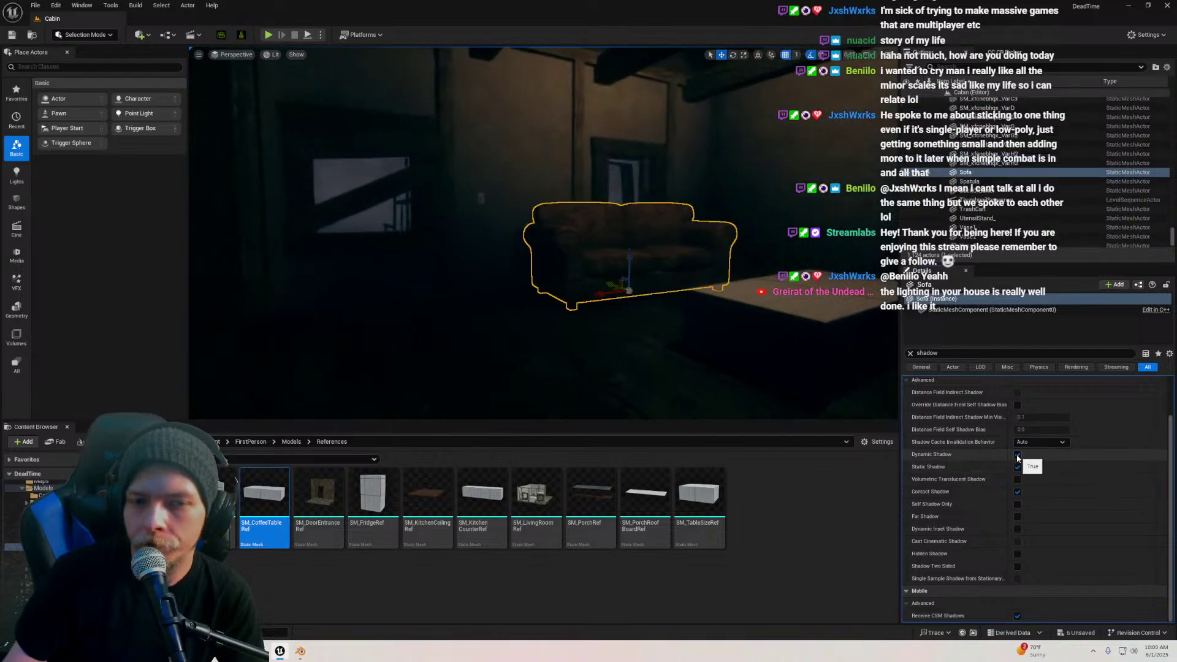
{"action": "right_click_drag", "start_coordinate": [542, 270], "coordinate": [619, 271]}
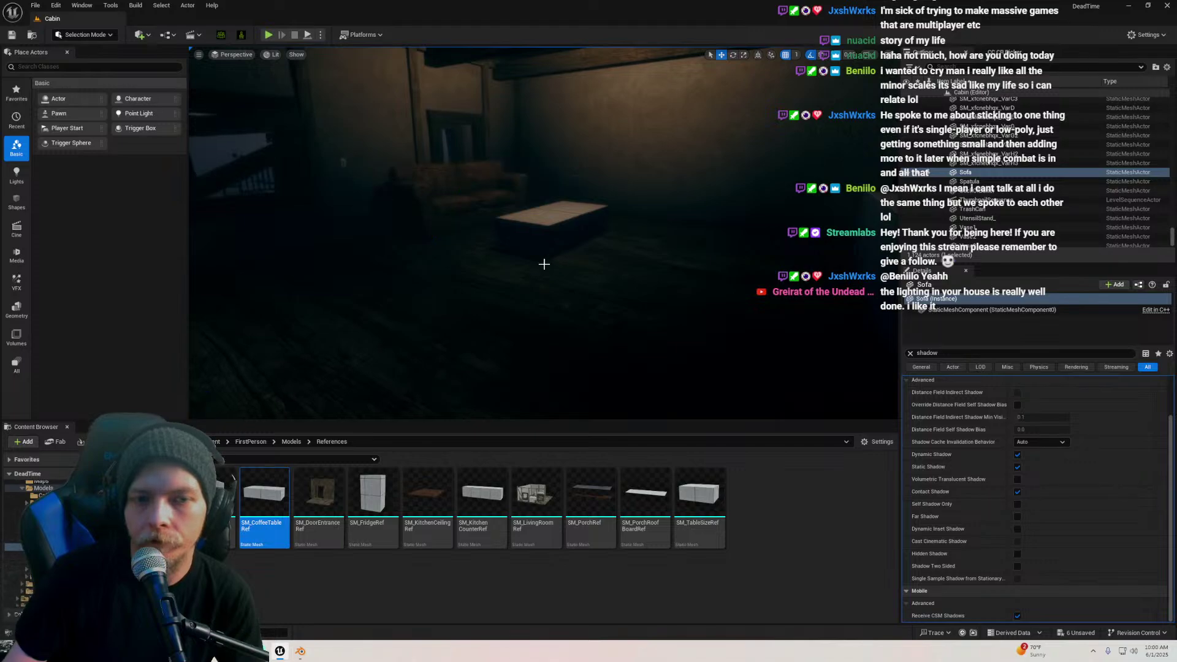
Turn off Dynamic Shadow for the upright wall planks, including WoodFloorPlank734 and WoodFloorPlank730, and check the cabin lighting
{"action": "right_click_drag", "start_coordinate": [538, 245], "coordinate": [567, 245]}
{"action": "left_click", "coordinate": [619, 236]}
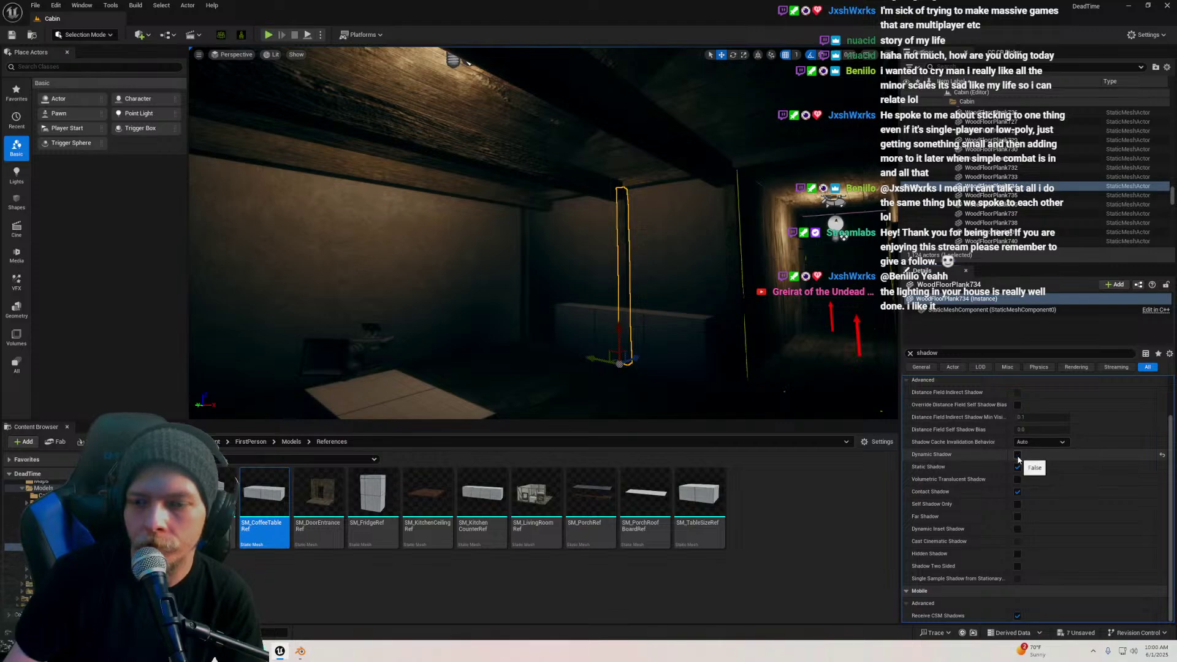
{"action": "right_click_drag", "start_coordinate": [521, 231], "coordinate": [625, 241]}
{"action": "left_click", "coordinate": [521, 231]}
{"action": "left_click", "coordinate": [1015, 454]}
{"action": "left_click", "coordinate": [539, 241]}
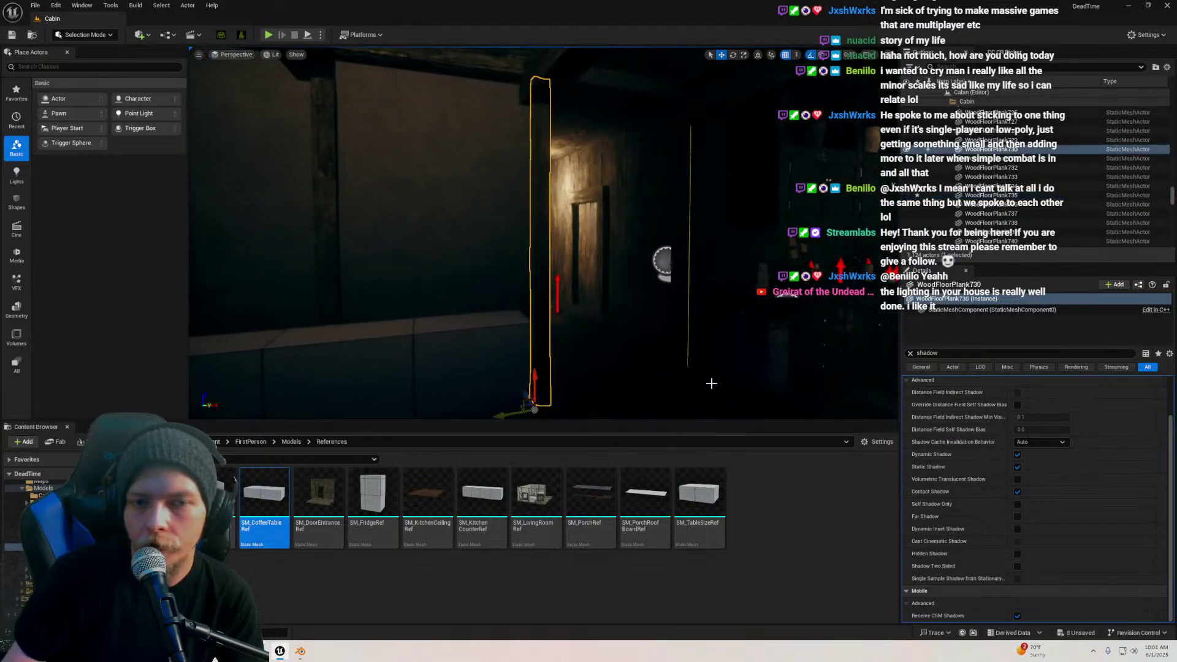
{"action": "left_click", "coordinate": [1018, 455]}
{"action": "right_click_drag", "start_coordinate": [705, 282], "coordinate": [852, 283]}
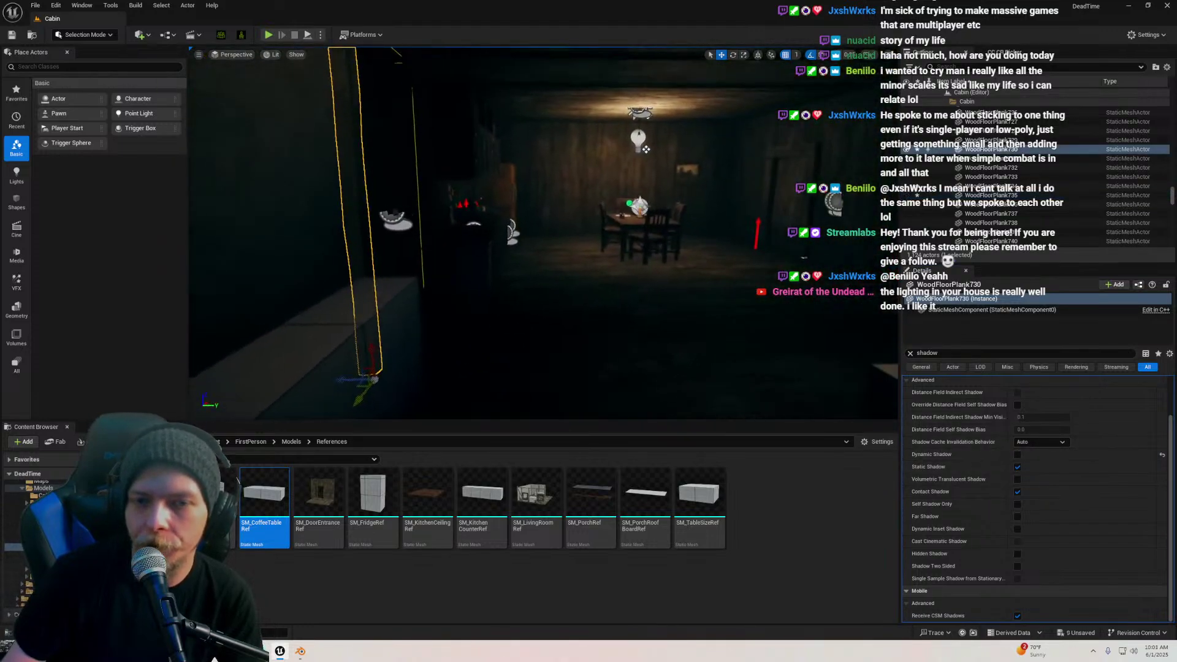
{"action": "right_click_drag", "start_coordinate": [646, 149], "coordinate": [760, 155]}
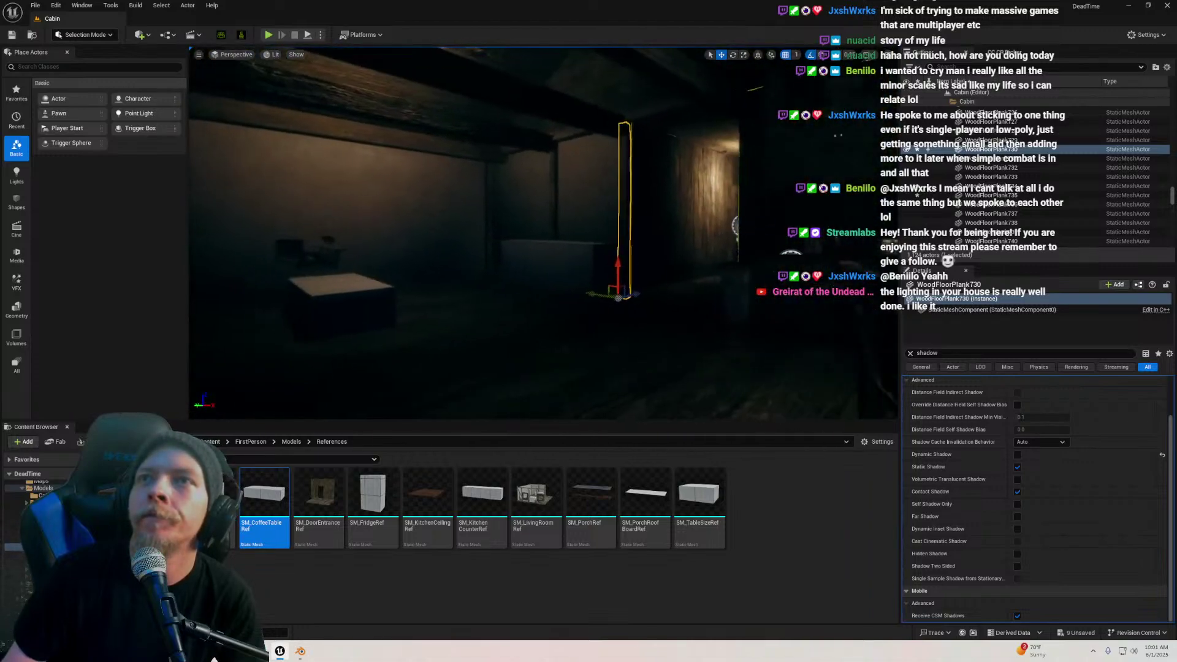
{"action": "right_click_drag", "start_coordinate": [584, 262], "coordinate": [846, 264]}
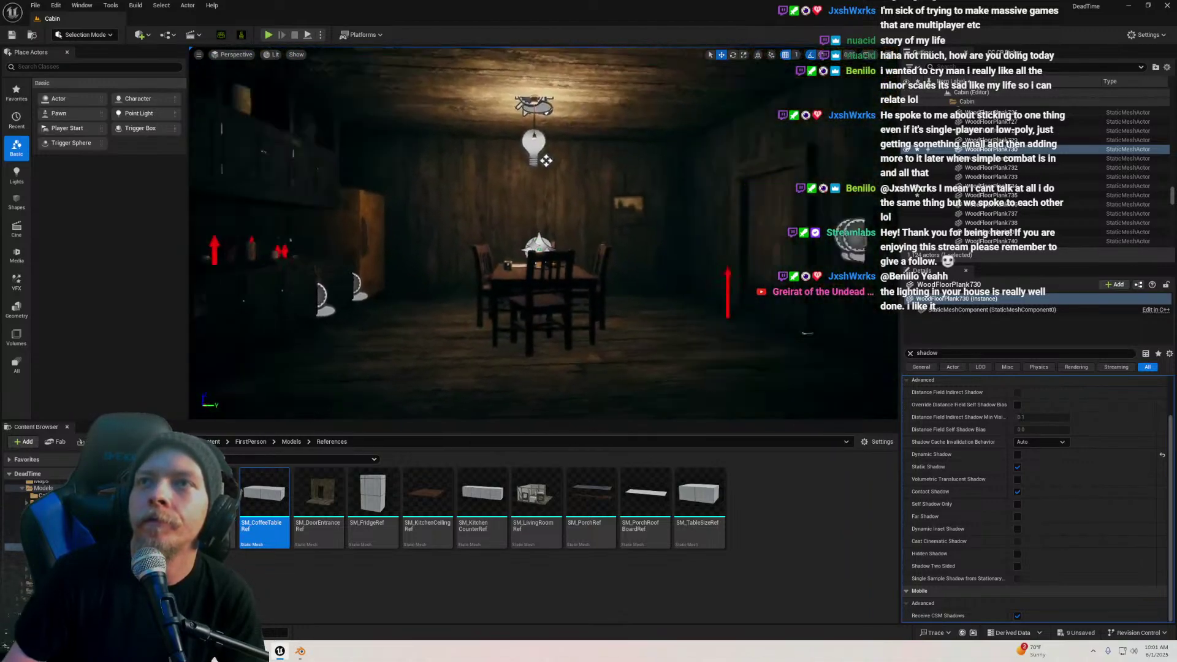
{"action": "right_click_drag", "start_coordinate": [527, 257], "coordinate": [585, 257]}
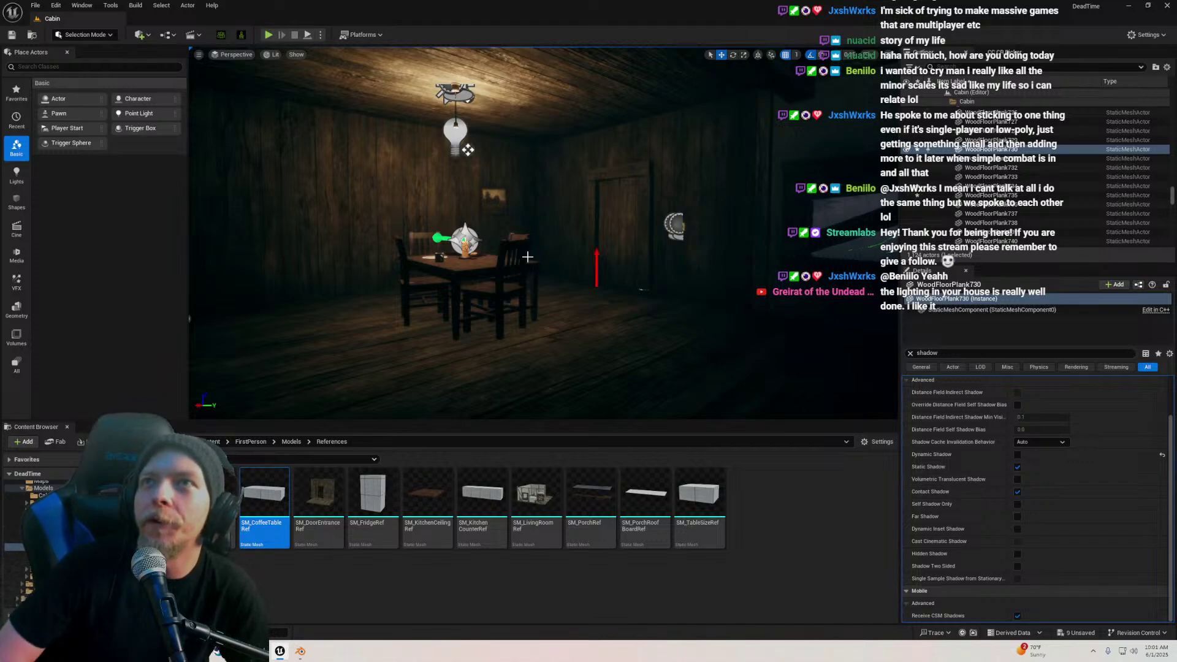
Save all unsaved changes in the Cabin level and look over the dining area's lighting
{"action": "mouse_move", "coordinate": [509, 308]}
{"action": "left_mouse_down"}
{"action": "mouse_move", "coordinate": [502, 295]}
{"action": "mouse_move", "coordinate": [521, 290]}
{"action": "left_mouse_up"}
{"action": "key", "text": "ctrl+shift+s"}
{"action": "left_click", "coordinate": [668, 427]}
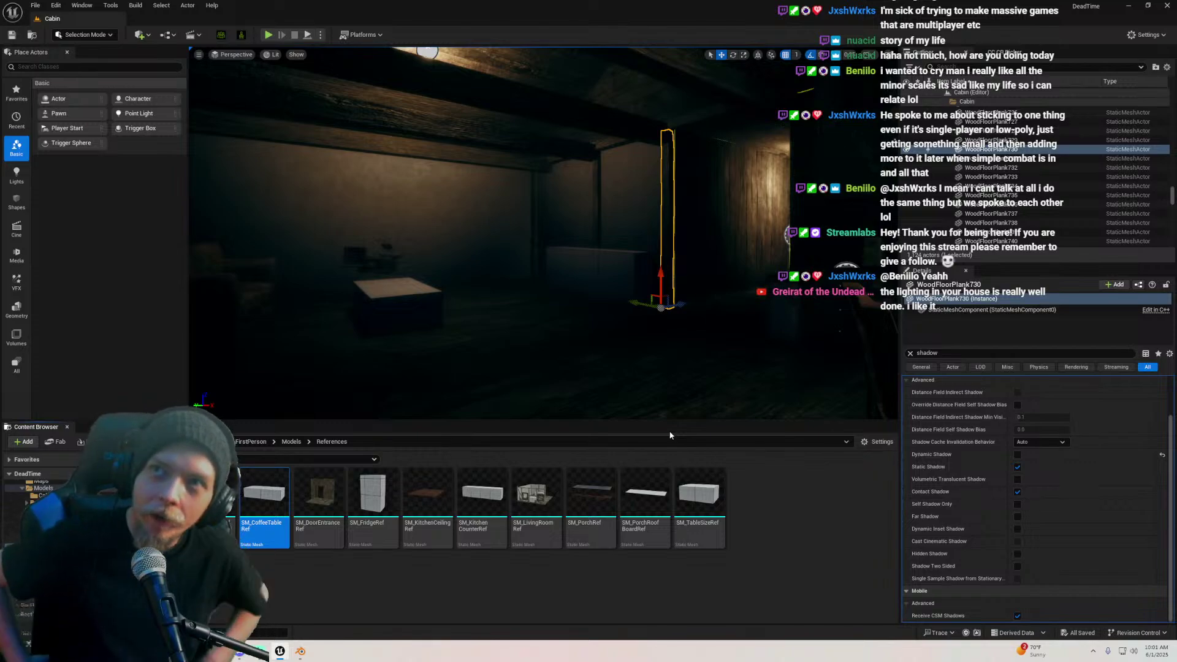
{"action": "right_click_drag", "start_coordinate": [603, 359], "coordinate": [549, 339]}
{"action": "key", "text": "s"}
{"action": "key", "text": "w"}
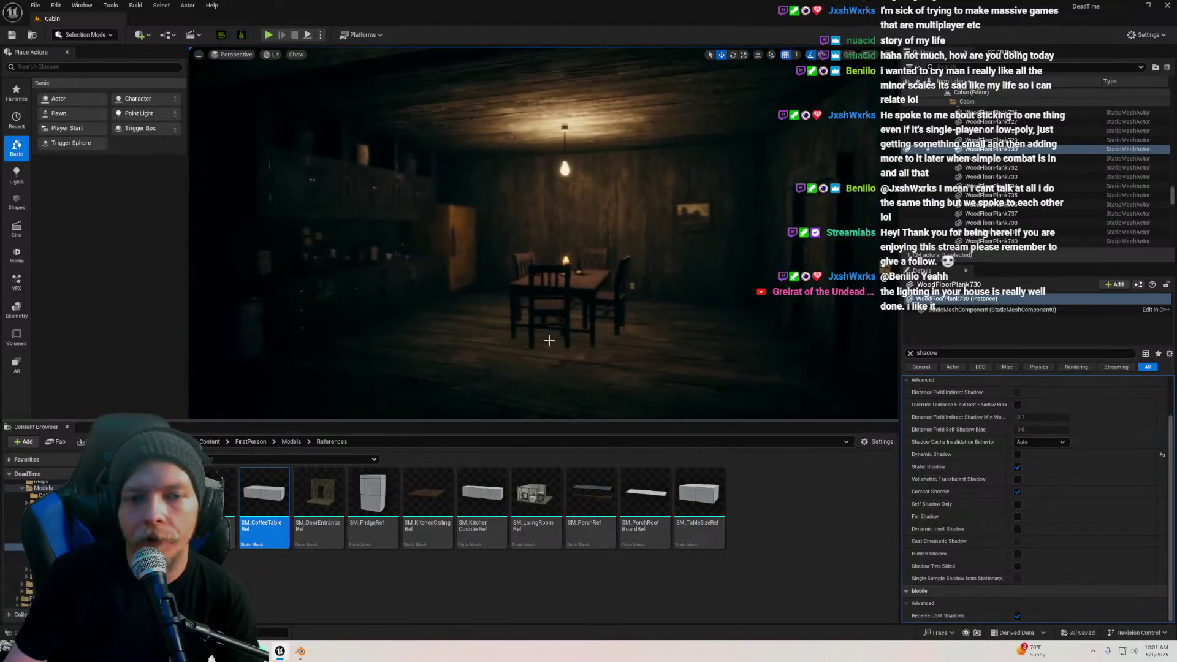
Select the PointLight component of the hanging light above the dining table and clear its "shadow" property filter
{"action": "key", "text": "g"}
{"action": "left_click", "coordinate": [562, 160]}
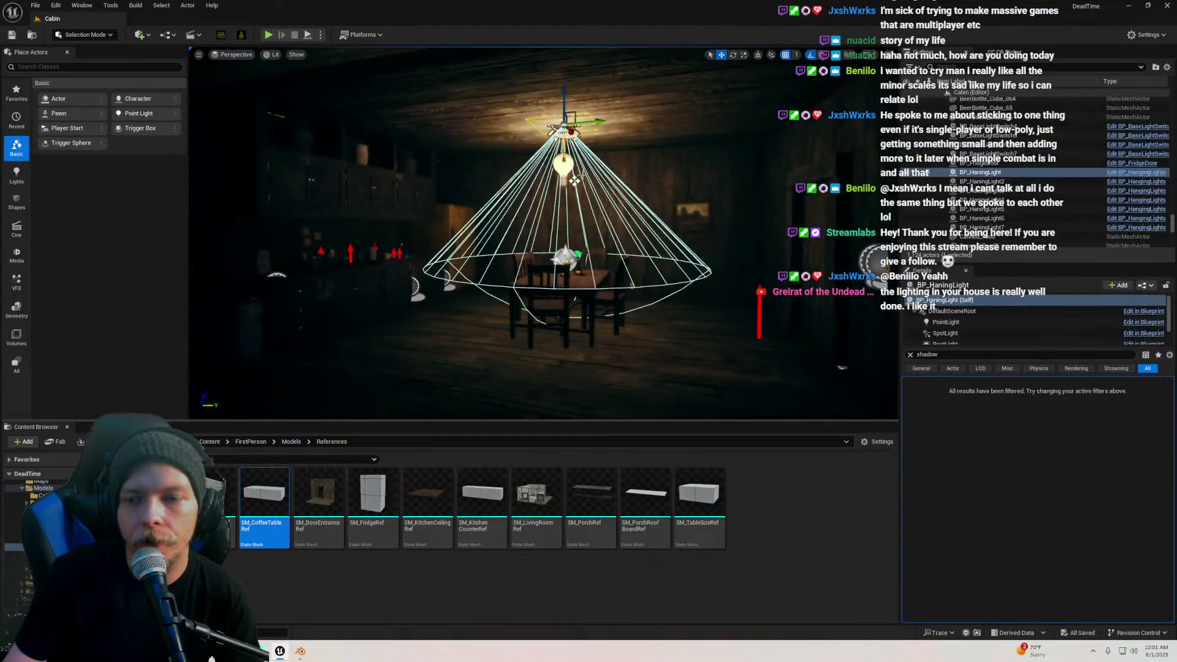
{"action": "left_click", "coordinate": [946, 322]}
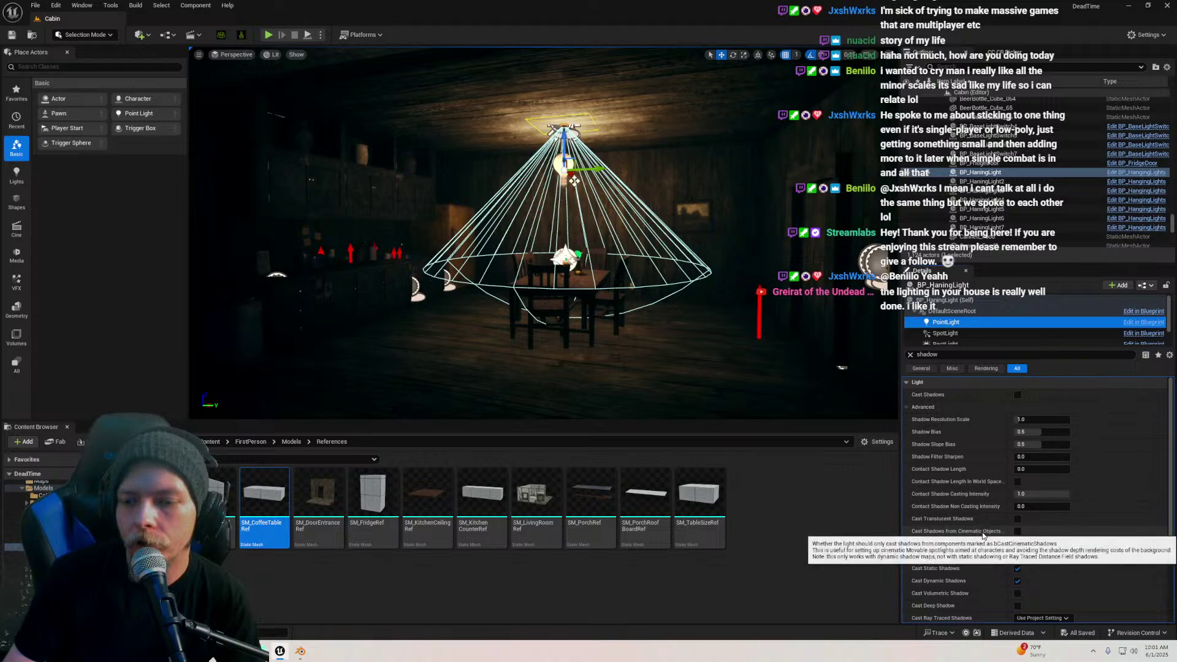
{"action": "left_click", "coordinate": [910, 355]}
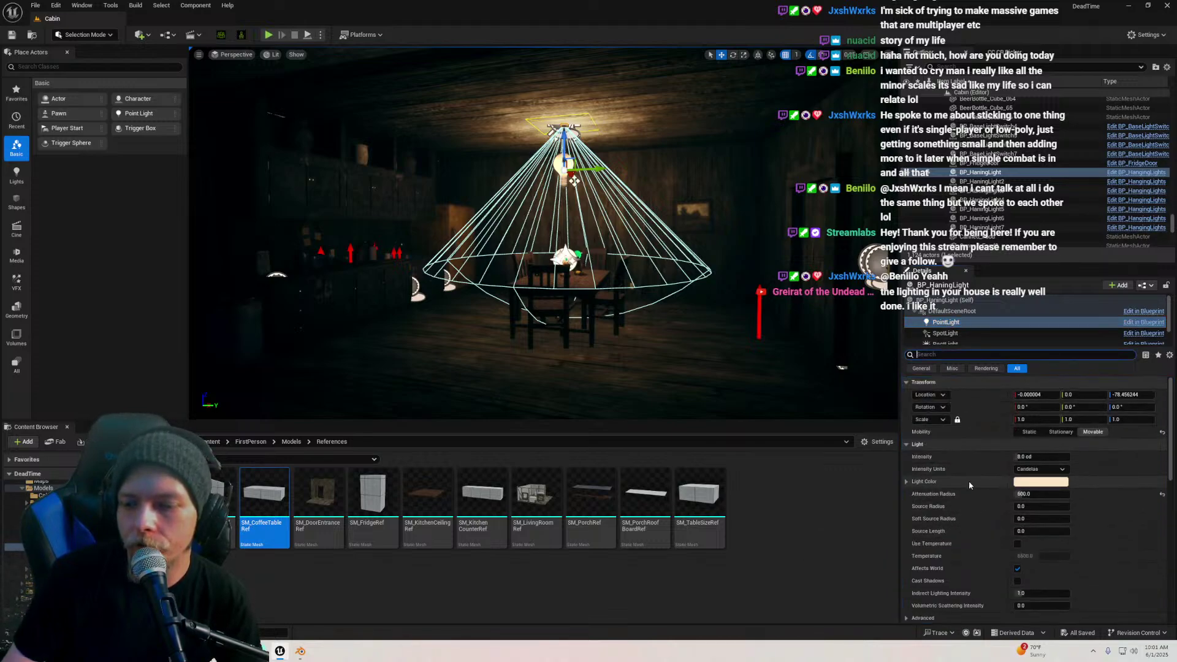
Try a different Attenuation Radius on the dining table light's PointLight, check the room, and undo the change
{"action": "left_click_drag", "start_coordinate": [1035, 495], "coordinate": [1035, 495]}
{"action": "key", "text": "g"}
{"action": "mouse_move", "coordinate": [710, 298]}
{"action": "right_mouse_down"}
{"action": "mouse_move", "coordinate": [666, 316]}
{"action": "mouse_move", "coordinate": [711, 294]}
{"action": "right_mouse_up"}
{"action": "key", "text": "ctrl+z"}
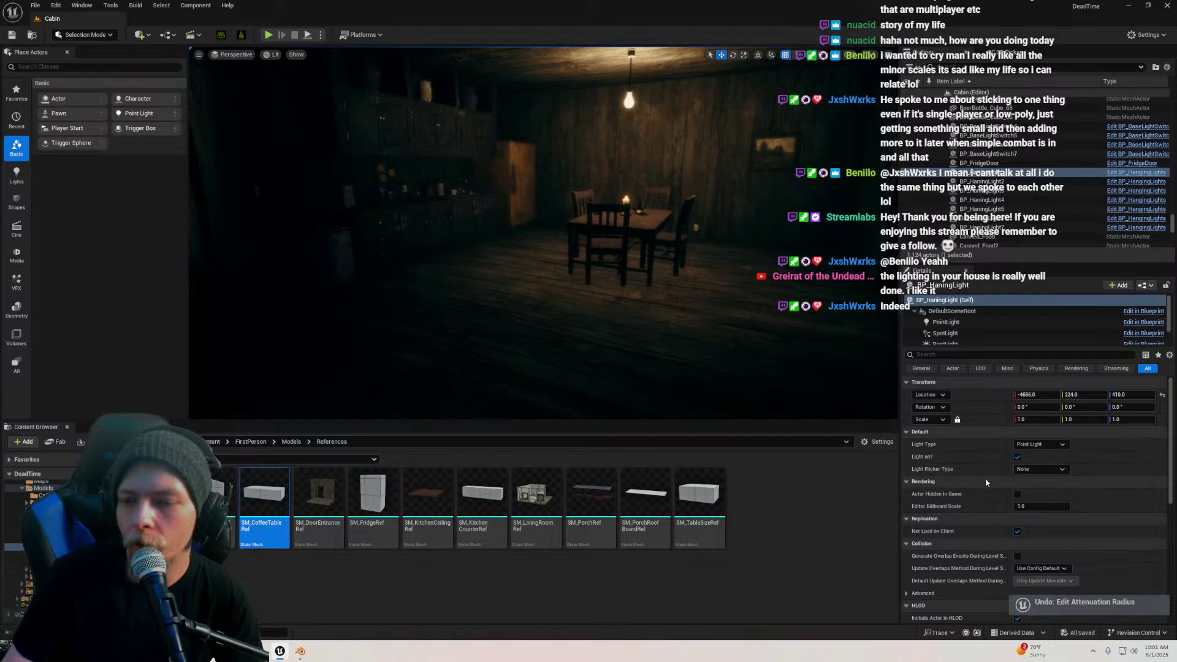
Set the Intensity of the hanging light's PointLight component to 6 cd and check the room in game view
{"action": "left_click", "coordinate": [946, 322]}
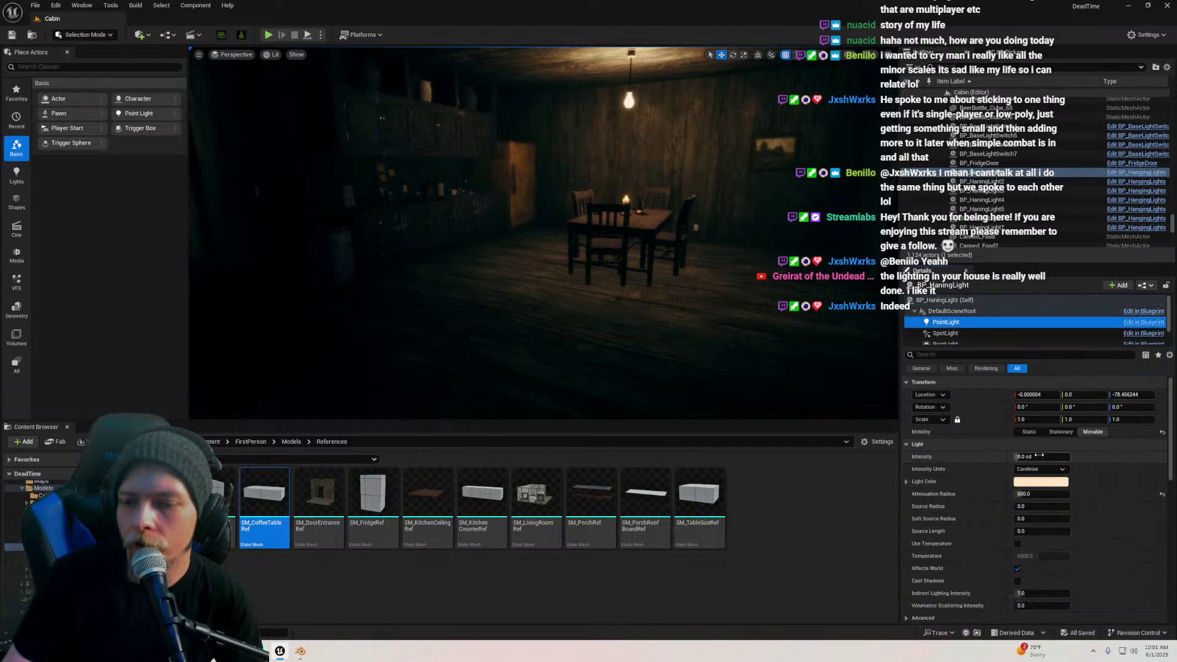
{"action": "type", "text": "6"}
{"action": "key", "text": "Return"}
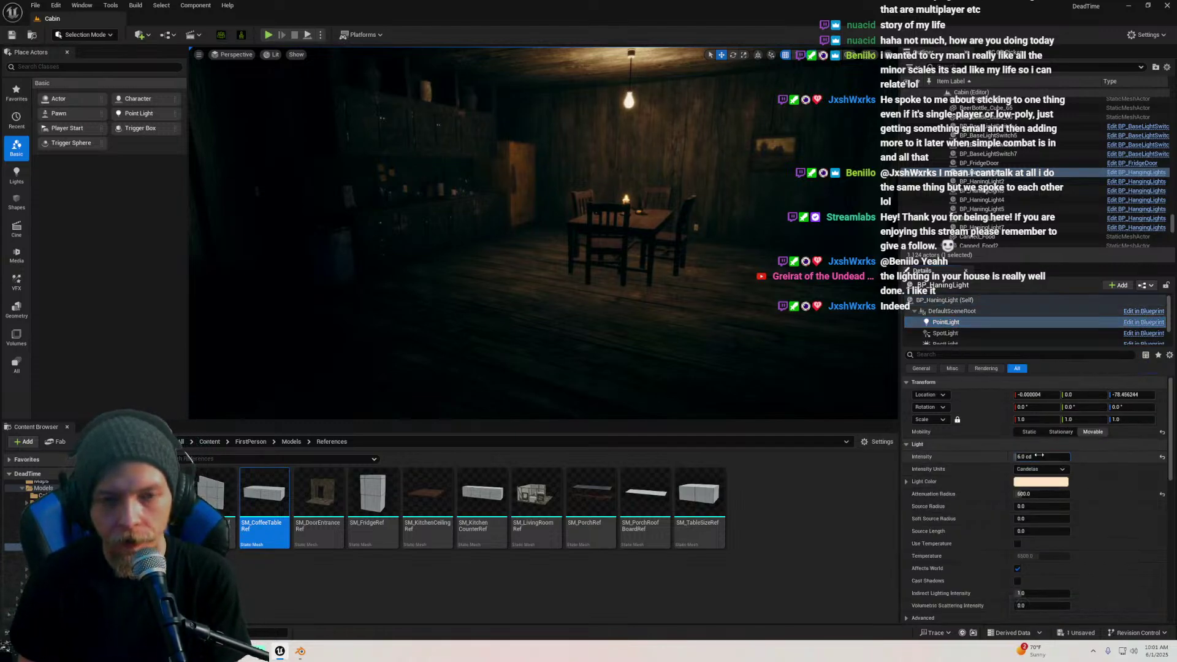
{"action": "key", "text": "s"}
{"action": "mouse_move", "coordinate": [692, 280]}
{"action": "right_mouse_down"}
{"action": "mouse_move", "coordinate": [665, 280]}
{"action": "mouse_move", "coordinate": [693, 281]}
{"action": "right_mouse_up"}
{"action": "key", "text": "g"}
{"action": "key", "text": "g"}
{"action": "key", "text": "w"}
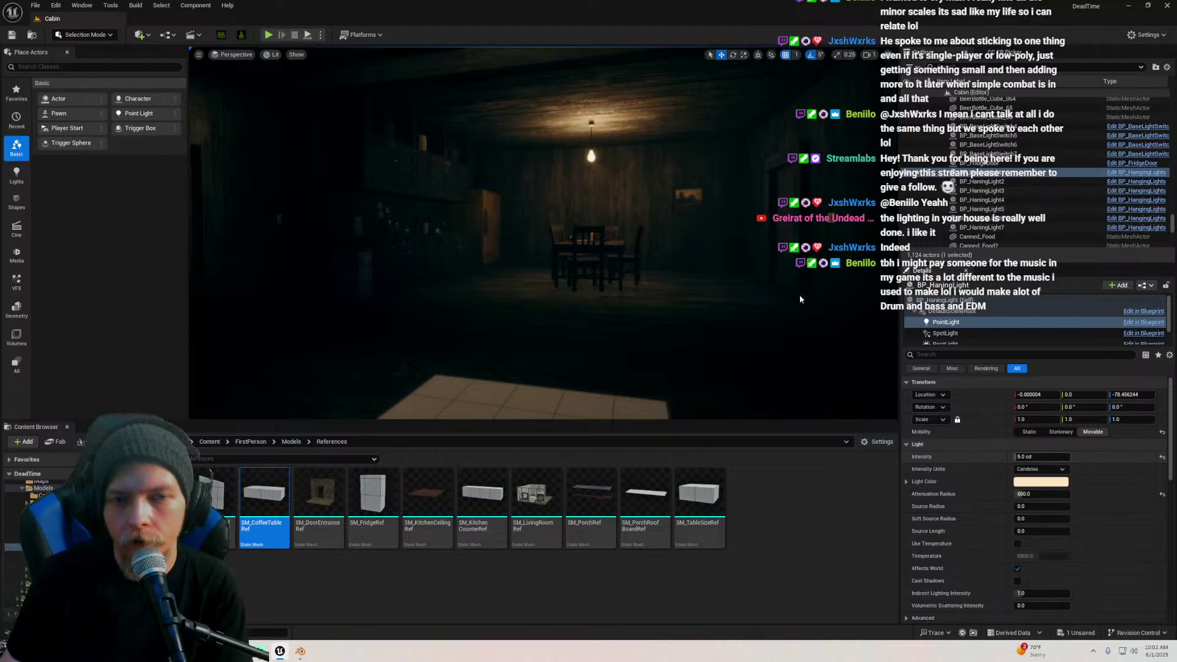
Inspect the dimmed cabin lighting from several sides and save the Cabin level
{"action": "right_click_drag", "start_coordinate": [799, 299], "coordinate": [576, 274]}
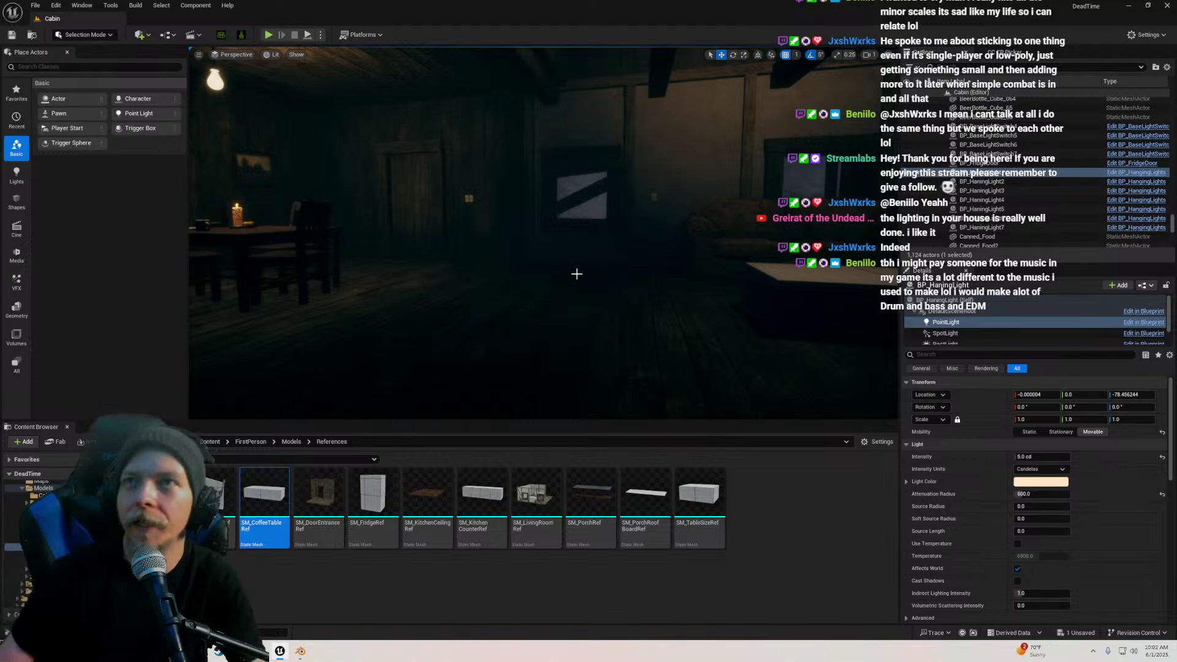
{"action": "right_click_drag", "start_coordinate": [579, 263], "coordinate": [538, 254]}
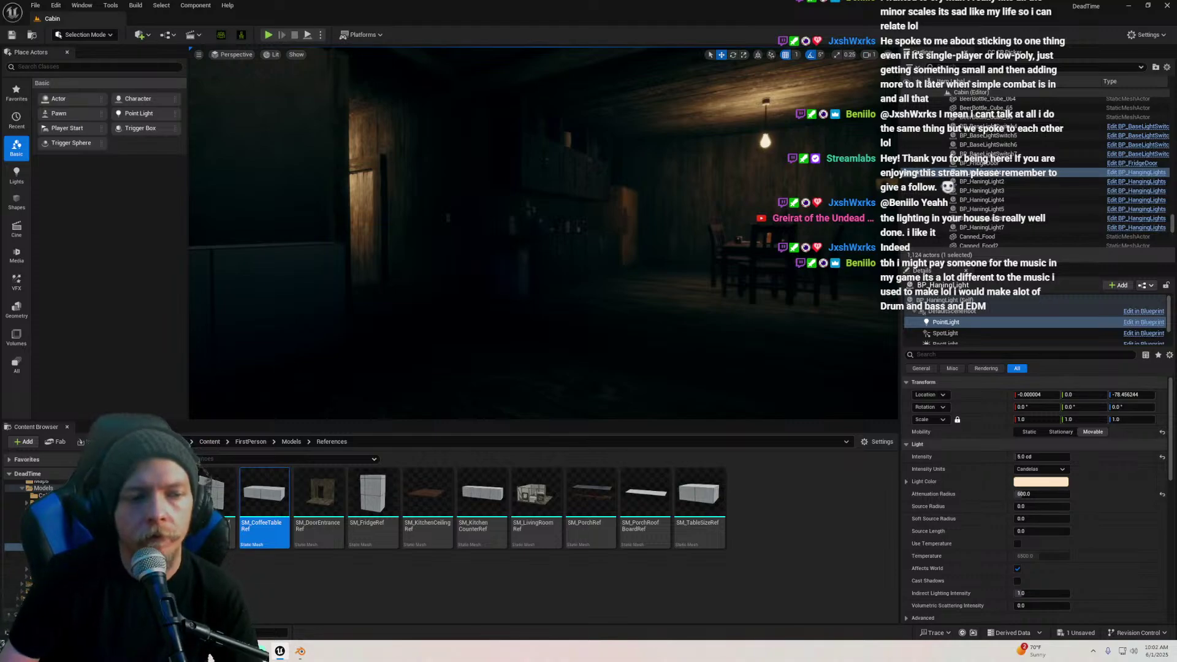
{"action": "key", "text": "ctrl+s"}
{"action": "key", "text": "Return"}
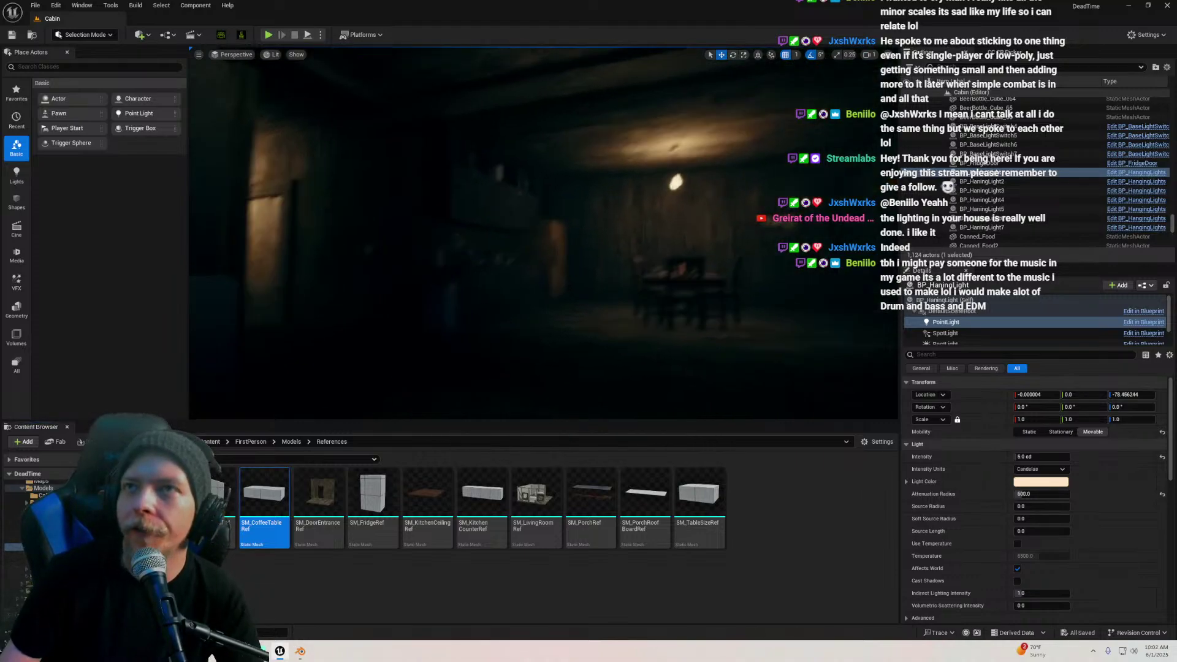
{"action": "right_click_drag", "start_coordinate": [543, 233], "coordinate": [604, 314]}
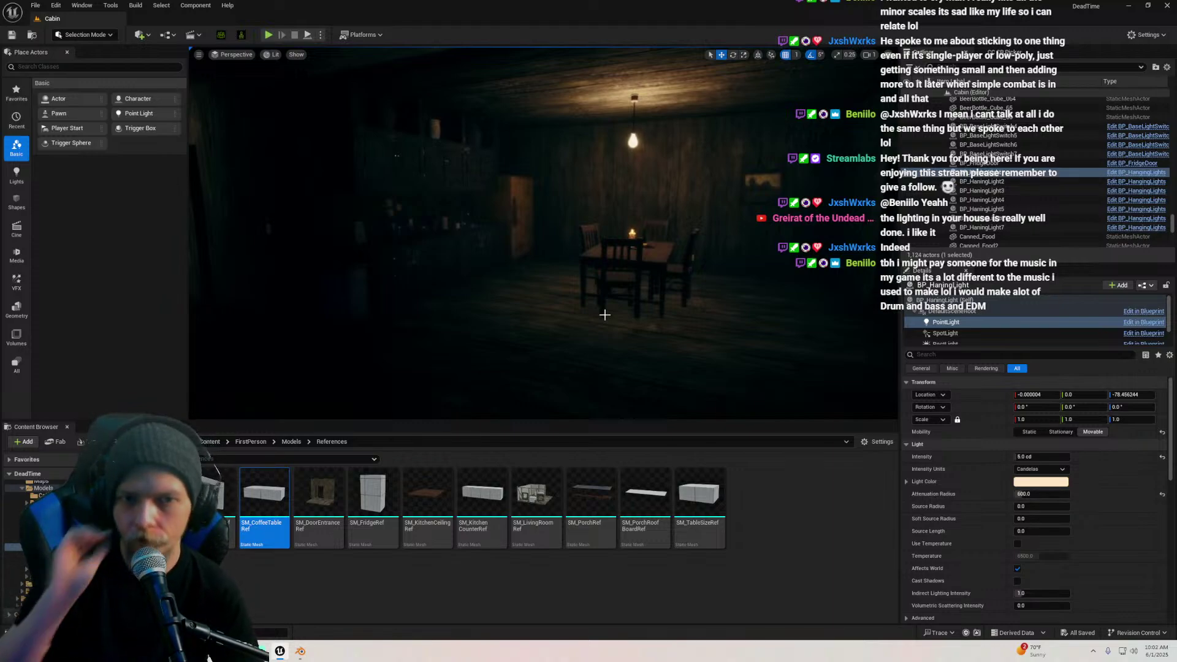
{"action": "key", "text": "w"}
{"action": "right_click_drag", "start_coordinate": [604, 308], "coordinate": [625, 310]}
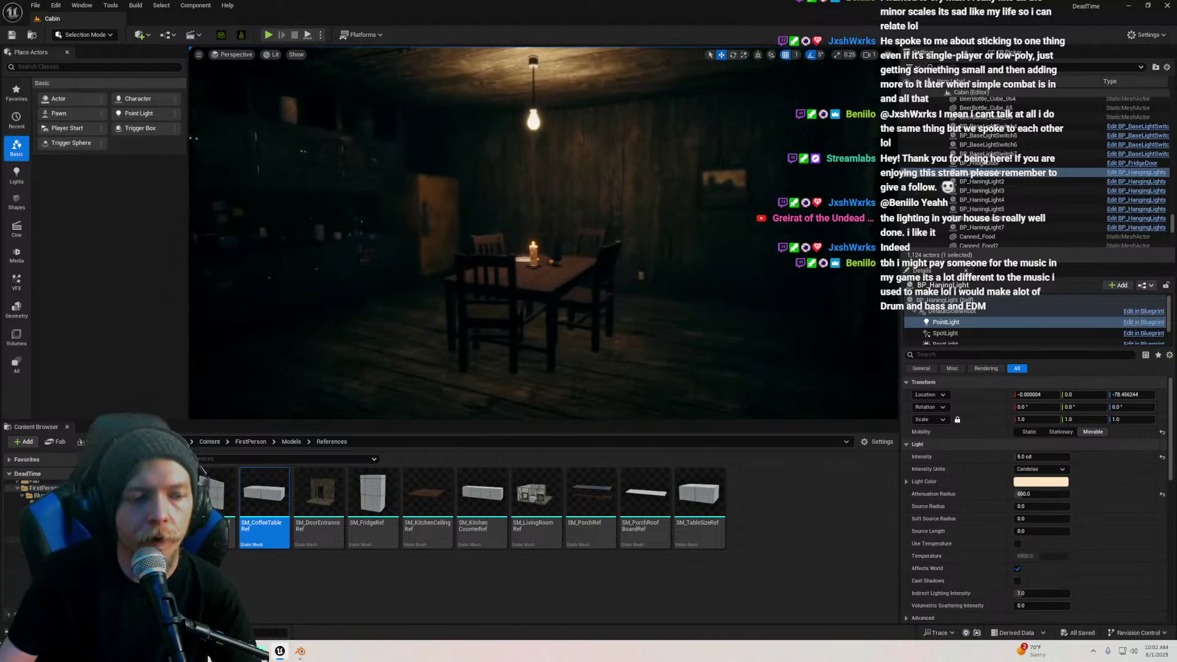
Browse the AmbientHorror WAVs music folders, open the Eternal 80BPM loop folder, and look around the cabin again
{"action": "left_click", "coordinate": [46, 508]}
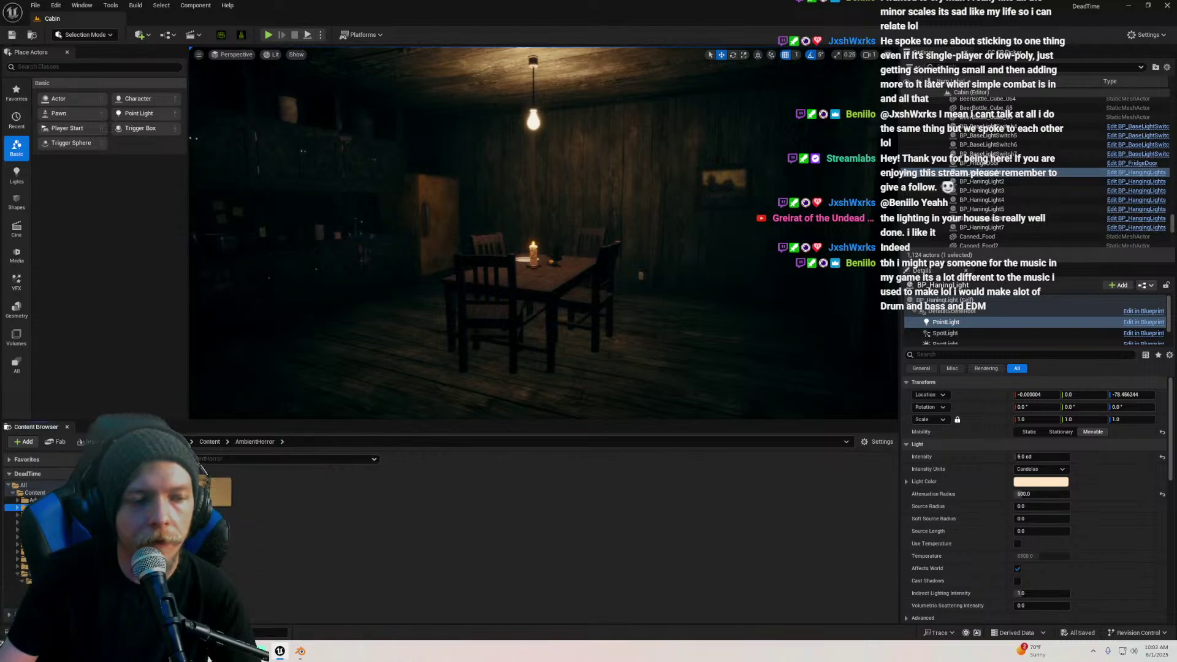
{"action": "double_click", "coordinate": [211, 488]}
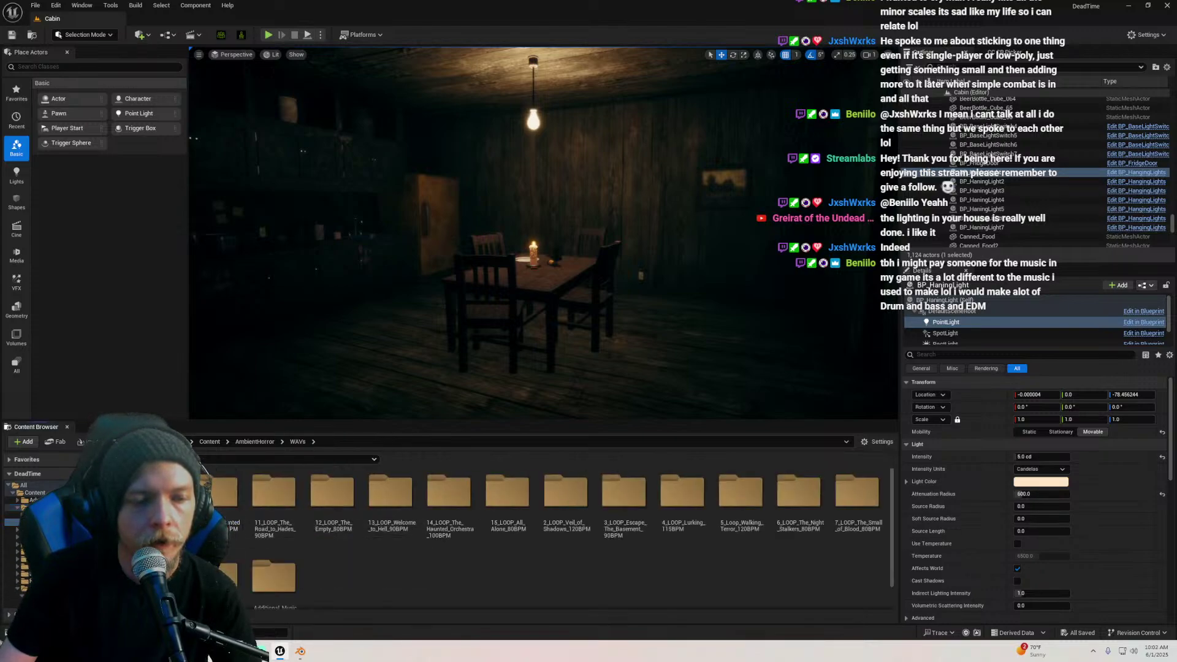
{"action": "scroll", "coordinate": [260, 494], "scroll_direction": "down", "scroll_amount": 1}
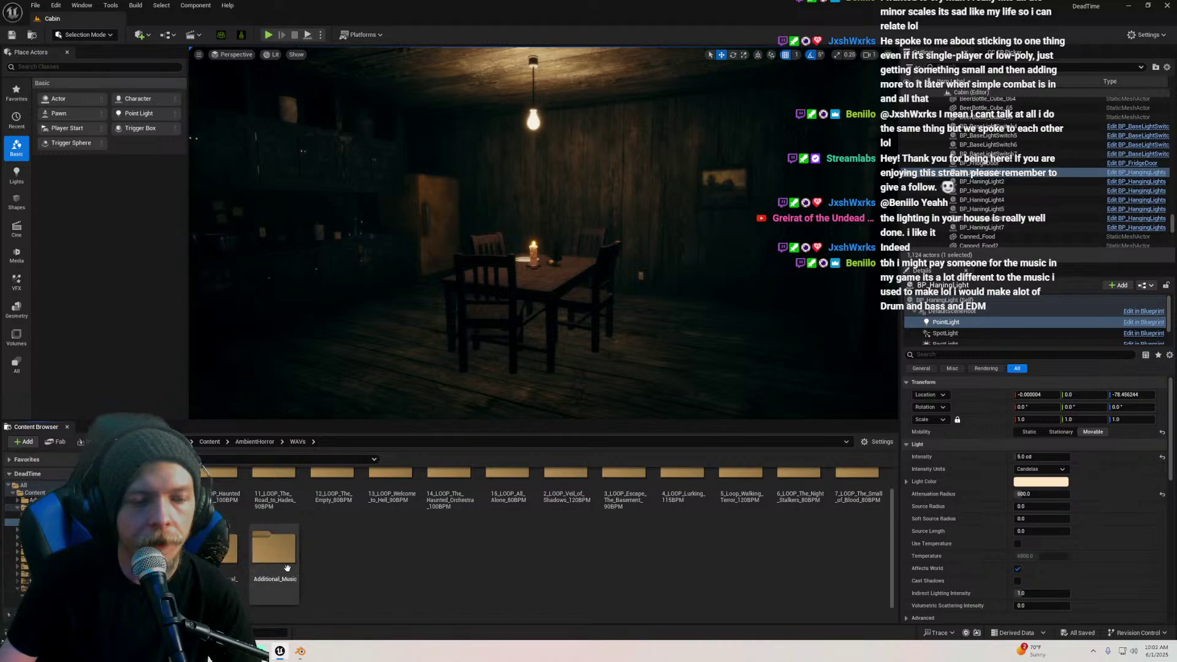
{"action": "double_click", "coordinate": [225, 572]}
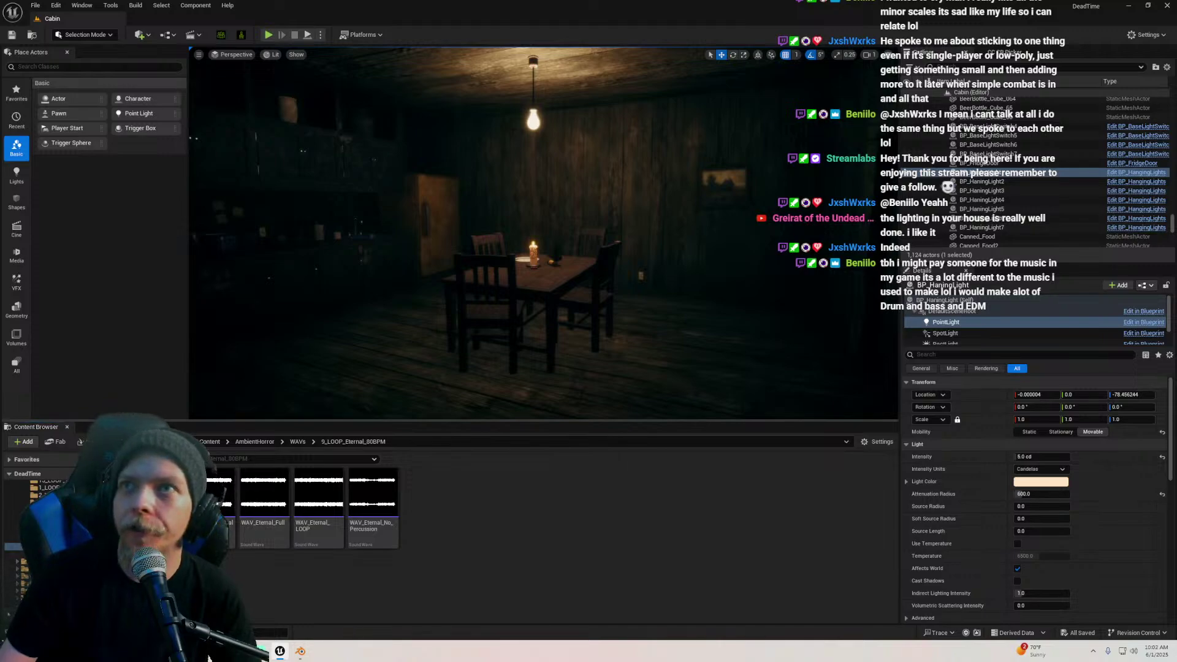
{"action": "key", "text": "s"}
{"action": "right_click_drag", "start_coordinate": [543, 233], "coordinate": [503, 208]}
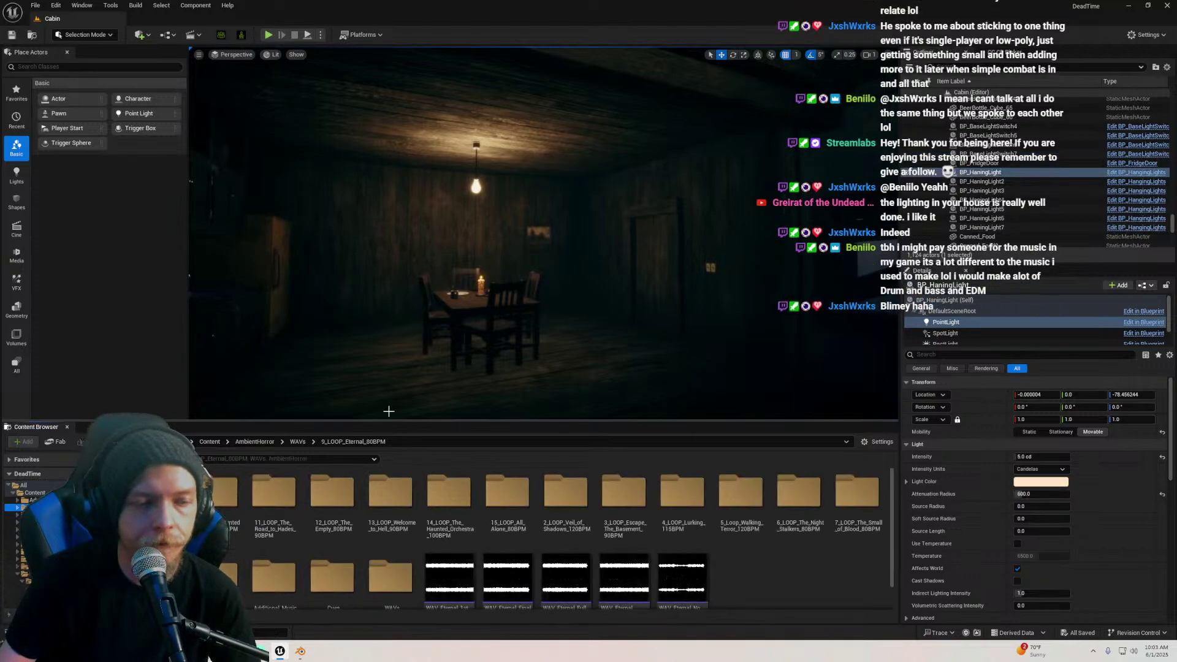
{"action": "right_click_drag", "start_coordinate": [503, 208], "coordinate": [451, 328]}
{"action": "key", "text": "g"}
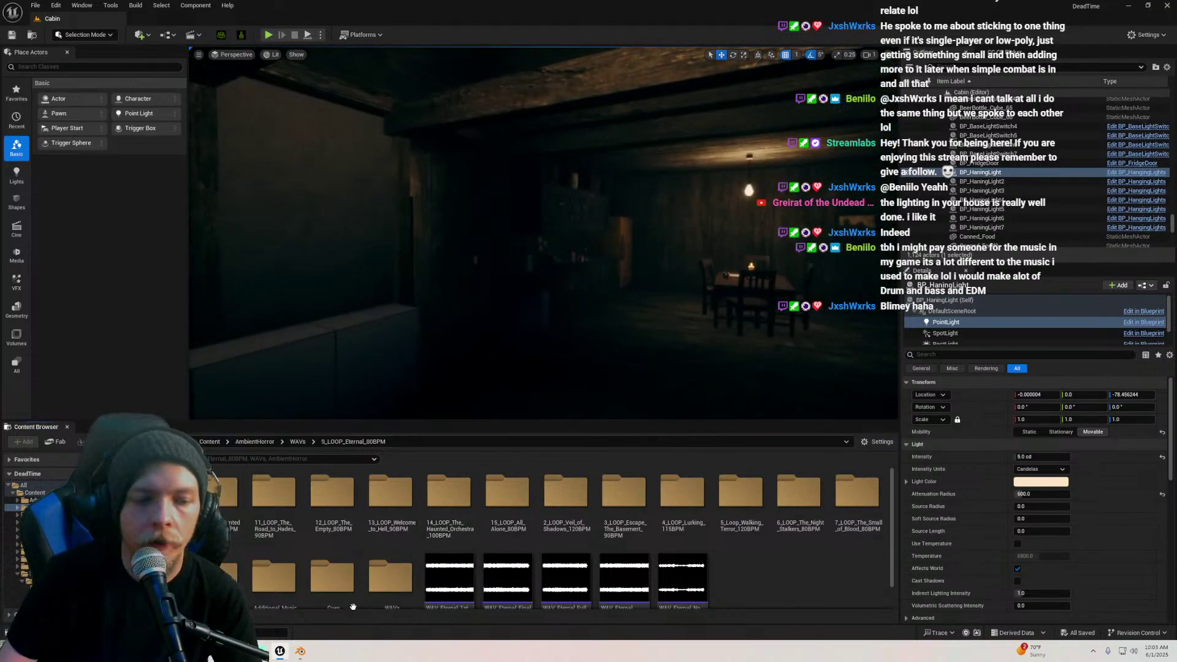
Look at the coffee table references in Blender, and return to Unreal Editor to view the cabin's dining area
{"action": "left_click", "coordinate": [308, 657]}
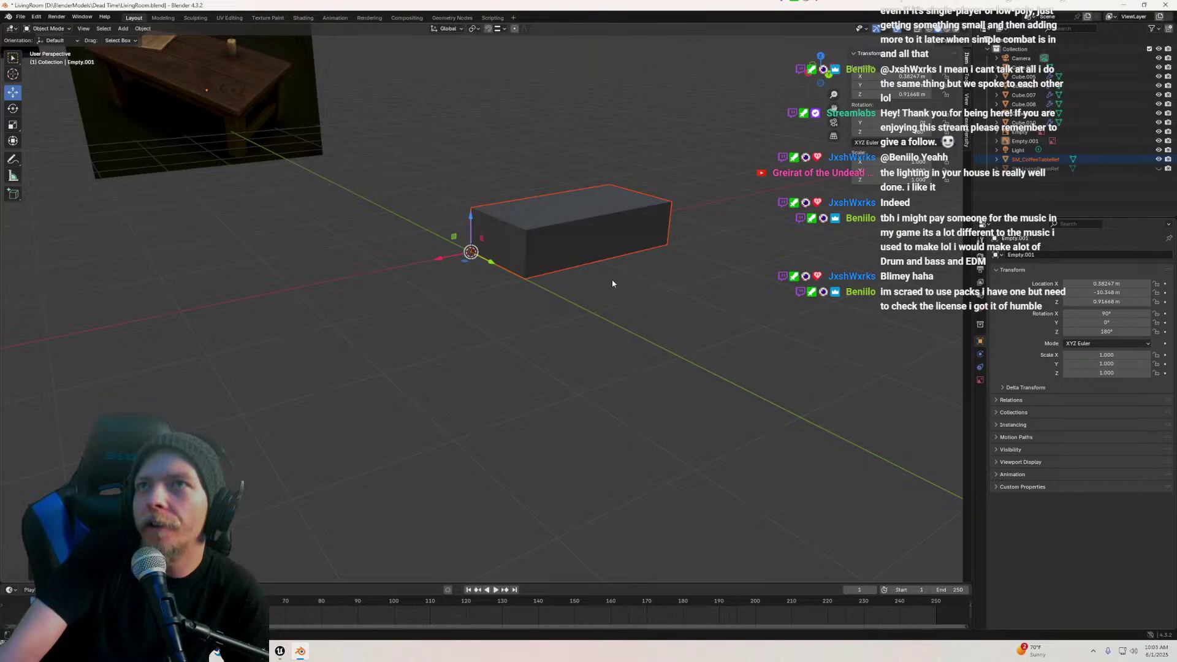
{"action": "middle_click_drag", "start_coordinate": [611, 271], "coordinate": [526, 374]}
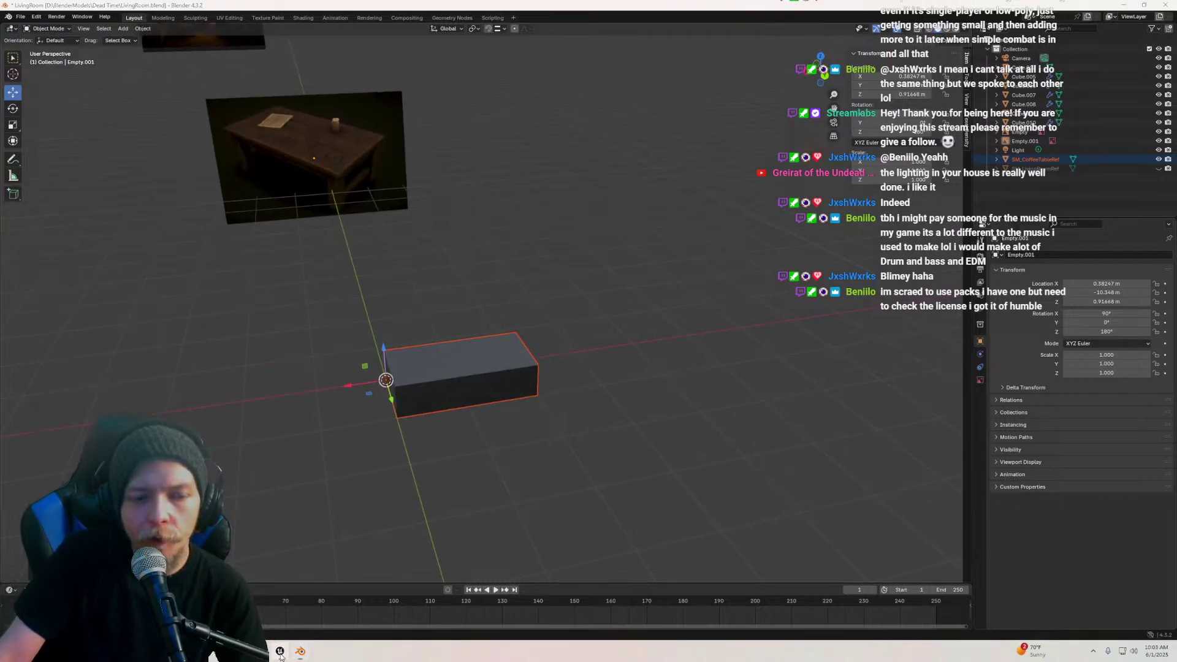
{"action": "left_click", "coordinate": [280, 651]}
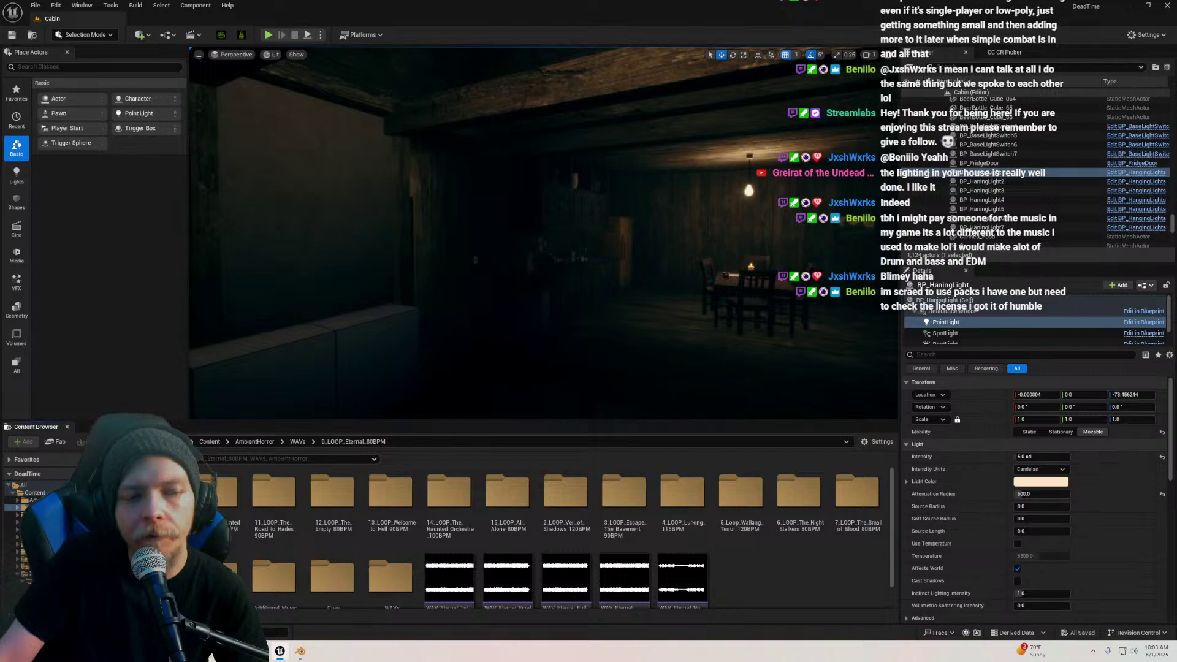
{"action": "key", "text": "s"}
{"action": "right_click_drag", "start_coordinate": [554, 343], "coordinate": [597, 355]}
{"action": "key", "text": "w"}
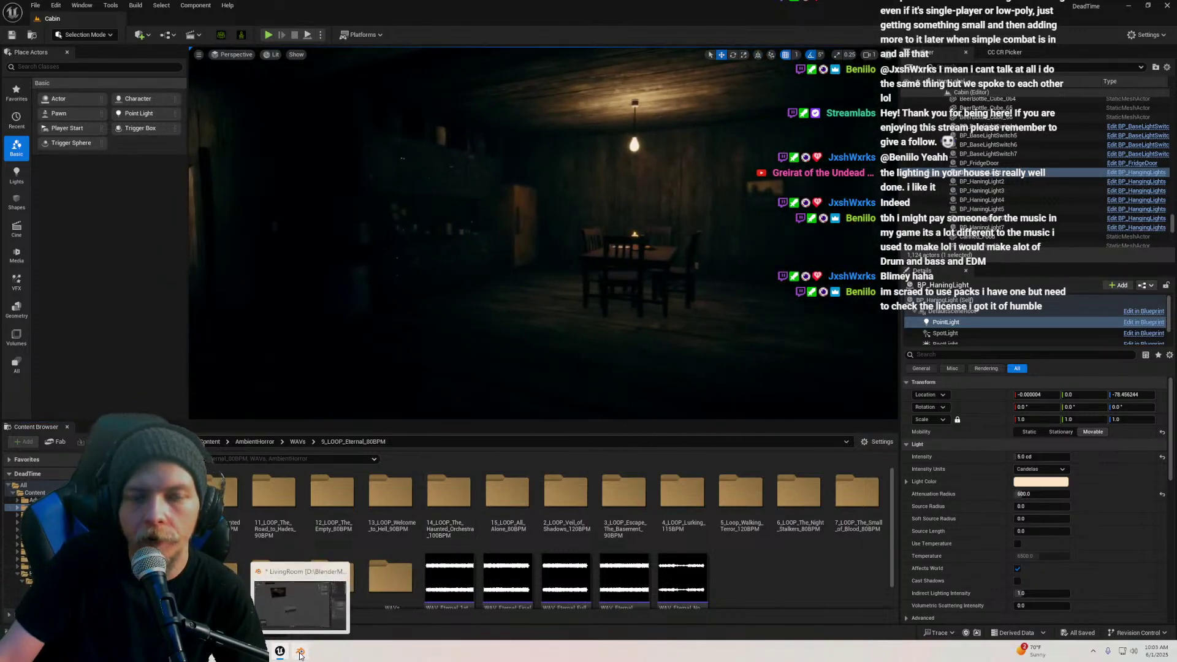
Switch to Blender, add a cube mesh at the world origin, and scale it down uniformly to about 0.39 m per side
{"action": "left_click", "coordinate": [300, 651]}
{"action": "middle_click_drag", "start_coordinate": [466, 422], "coordinate": [224, 132]}
{"action": "scroll", "coordinate": [477, 352], "scroll_direction": "up", "scroll_amount": 5}
{"action": "scroll", "coordinate": [472, 343], "scroll_direction": "down", "scroll_amount": 3}
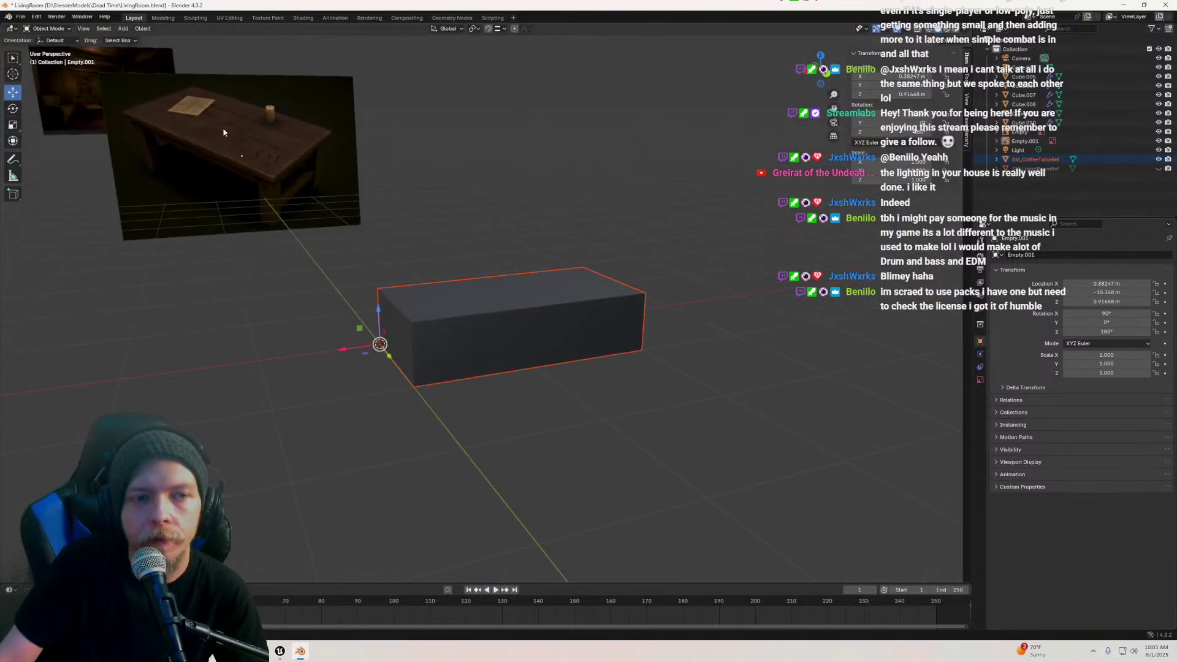
{"action": "left_click", "coordinate": [123, 28]}
{"action": "mouse_move", "coordinate": [184, 39]}
{"action": "left_click", "coordinate": [219, 47]}
{"action": "middle_click_drag", "start_coordinate": [632, 307], "coordinate": [661, 315]}
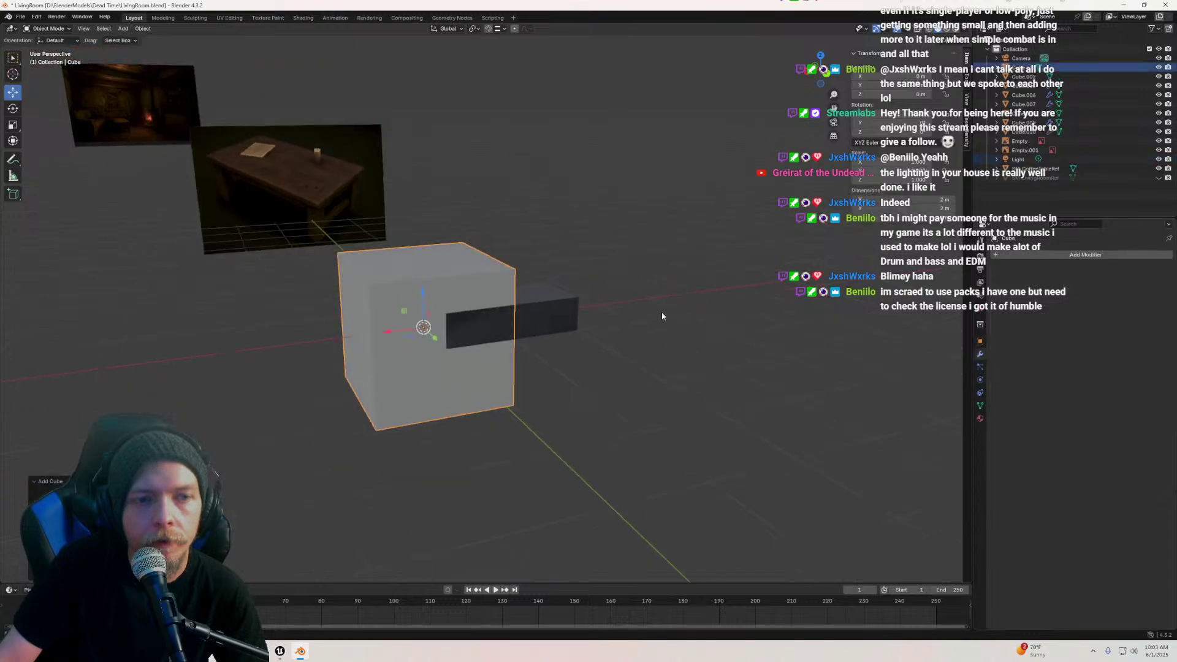
{"action": "key", "text": "s"}
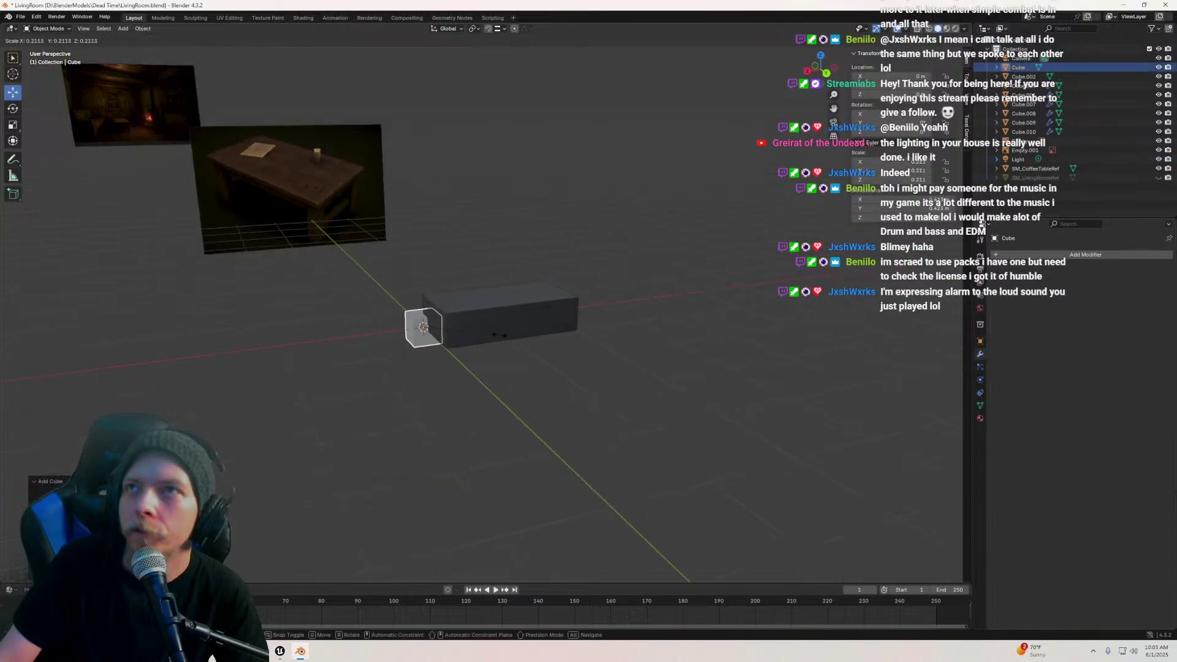
{"action": "left_click", "coordinate": [494, 338]}
Select the new cube's bottom face in Edit Mode and snap the 3D cursor to it
{"action": "middle_click_drag", "start_coordinate": [493, 337], "coordinate": [534, 292]}
{"action": "scroll", "coordinate": [459, 274], "scroll_direction": "up", "scroll_amount": 5}
{"action": "scroll", "coordinate": [501, 259], "scroll_direction": "up", "scroll_amount": 2}
{"action": "key", "text": "Tab"}
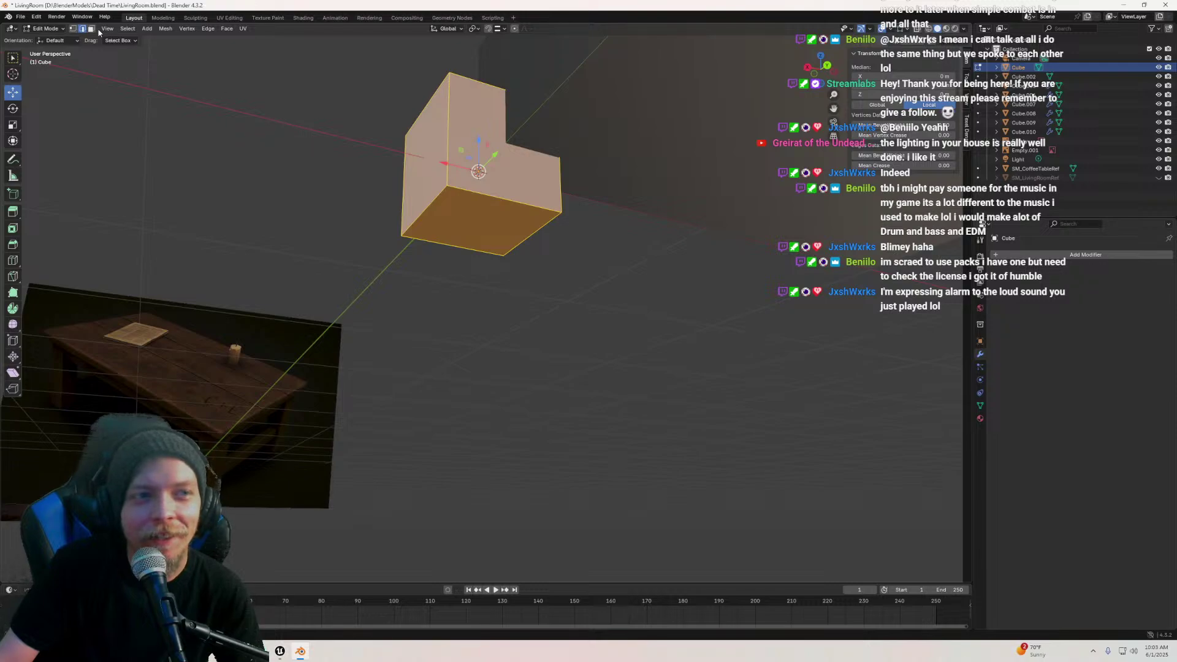
{"action": "left_click", "coordinate": [464, 210]}
{"action": "middle_click_drag", "start_coordinate": [464, 210], "coordinate": [472, 220]}
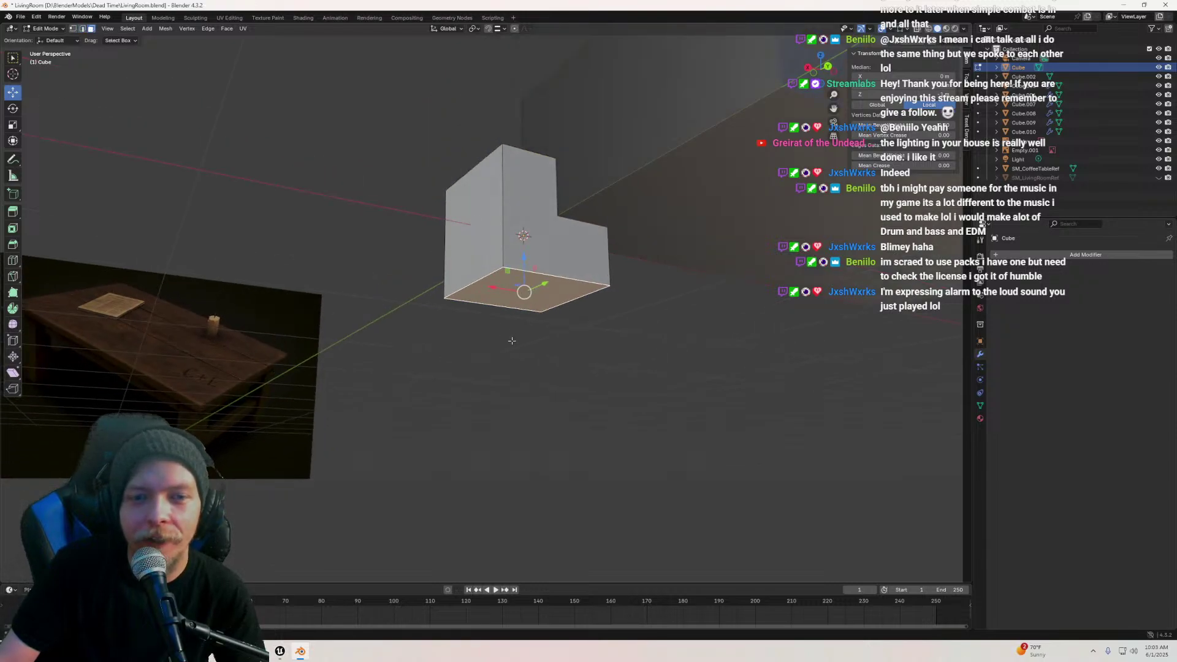
{"action": "key", "text": "shift+s"}
{"action": "left_click", "coordinate": [514, 380]}
Return to Object Mode and set the cube's origin to the 3D cursor
{"action": "key", "text": "Tab"}
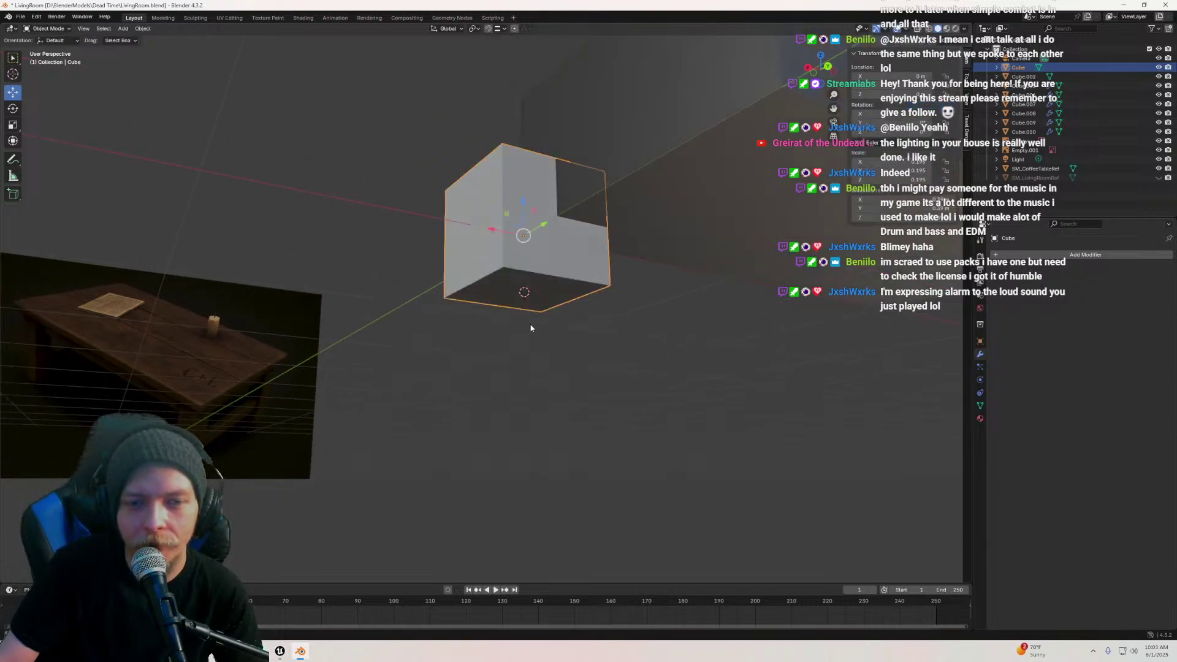
{"action": "right_click", "coordinate": [488, 253]}
{"action": "mouse_move", "coordinate": [461, 291]}
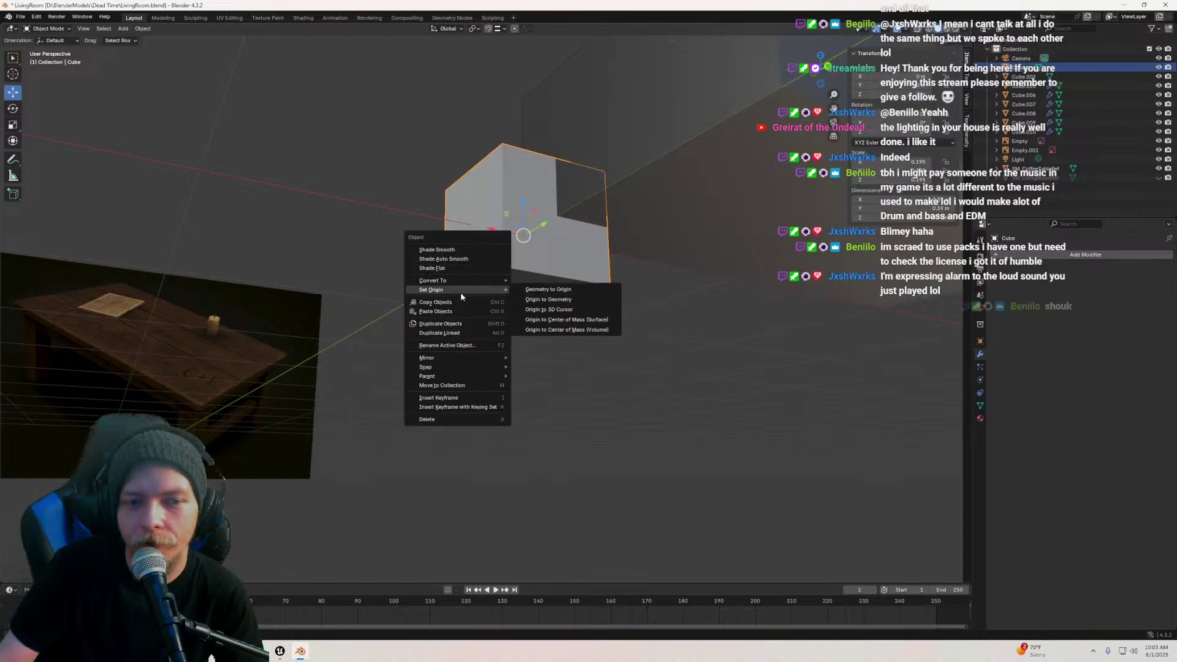
{"action": "left_click", "coordinate": [555, 309]}
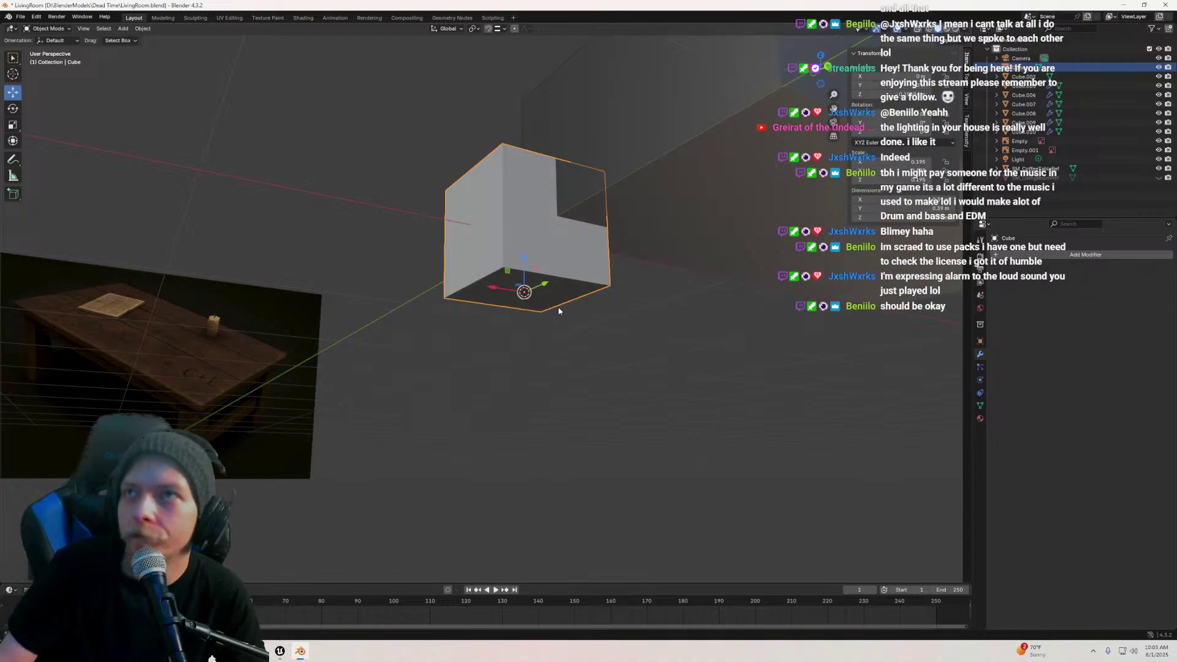
Reset the 3D cursor to the world origin and snap the cube to it so its base rests there
{"action": "key", "text": "shift+s"}
{"action": "left_click", "coordinate": [495, 344]}
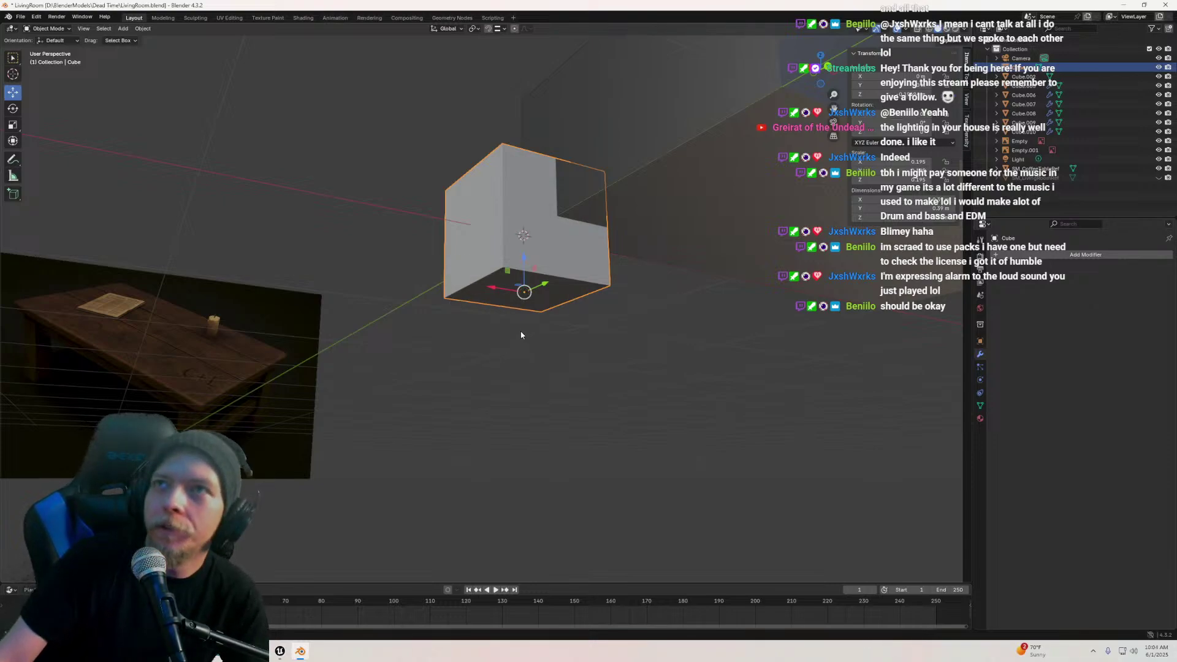
{"action": "right_click", "coordinate": [502, 253]}
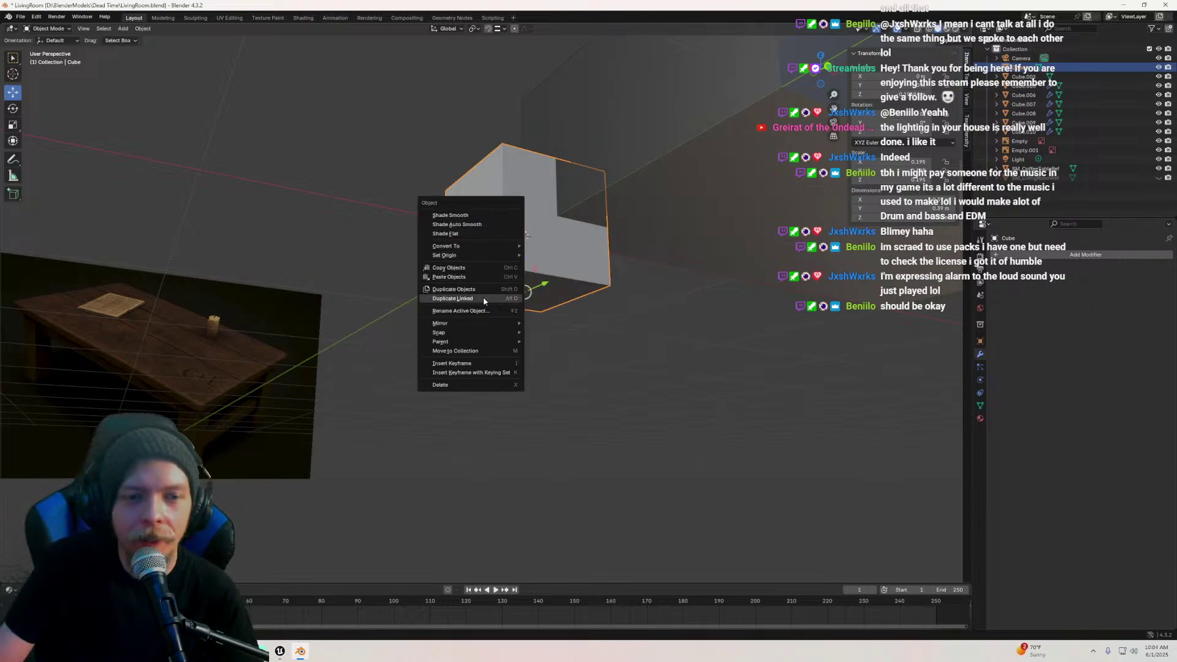
{"action": "mouse_move", "coordinate": [476, 334]}
{"action": "left_click", "coordinate": [568, 340]}
{"action": "scroll", "coordinate": [539, 255], "scroll_direction": "down", "scroll_amount": 4}
{"action": "middle_click_drag", "start_coordinate": [539, 255], "coordinate": [382, 411]}
Switch to Unreal Editor and look through the music folders and sound waves in the AmbientHorror WAVs content
{"action": "left_click", "coordinate": [280, 649]}
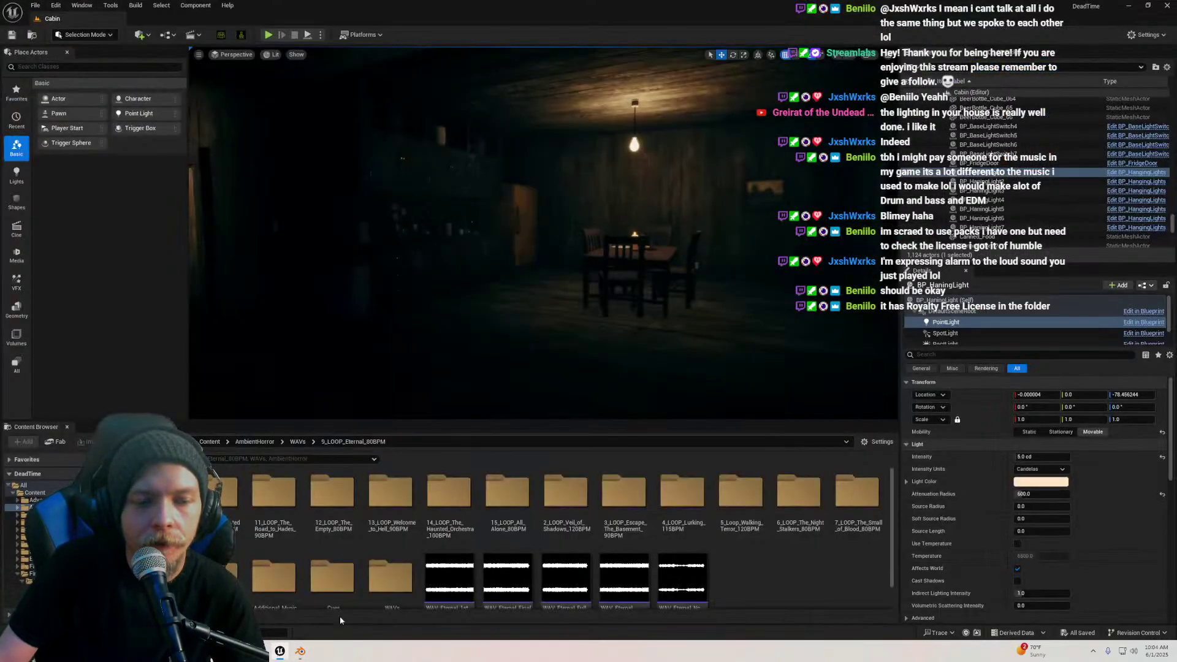
{"action": "scroll", "coordinate": [681, 533], "scroll_direction": "down", "scroll_amount": 1}
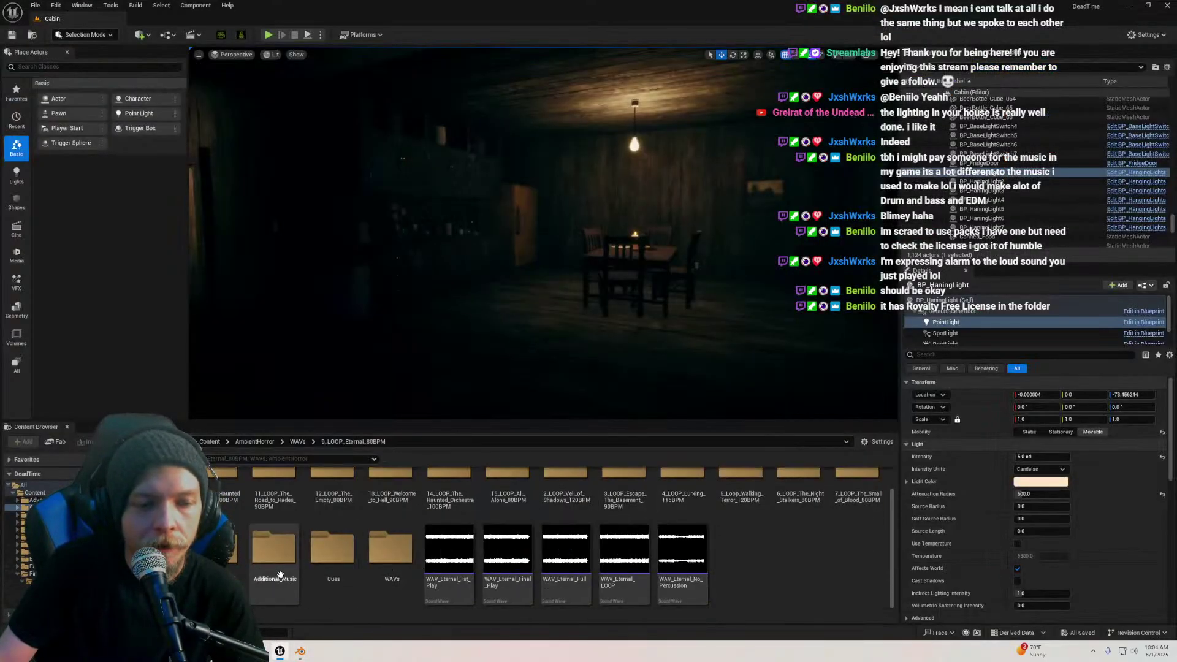
{"action": "scroll", "coordinate": [280, 570], "scroll_direction": "up", "scroll_amount": 1}
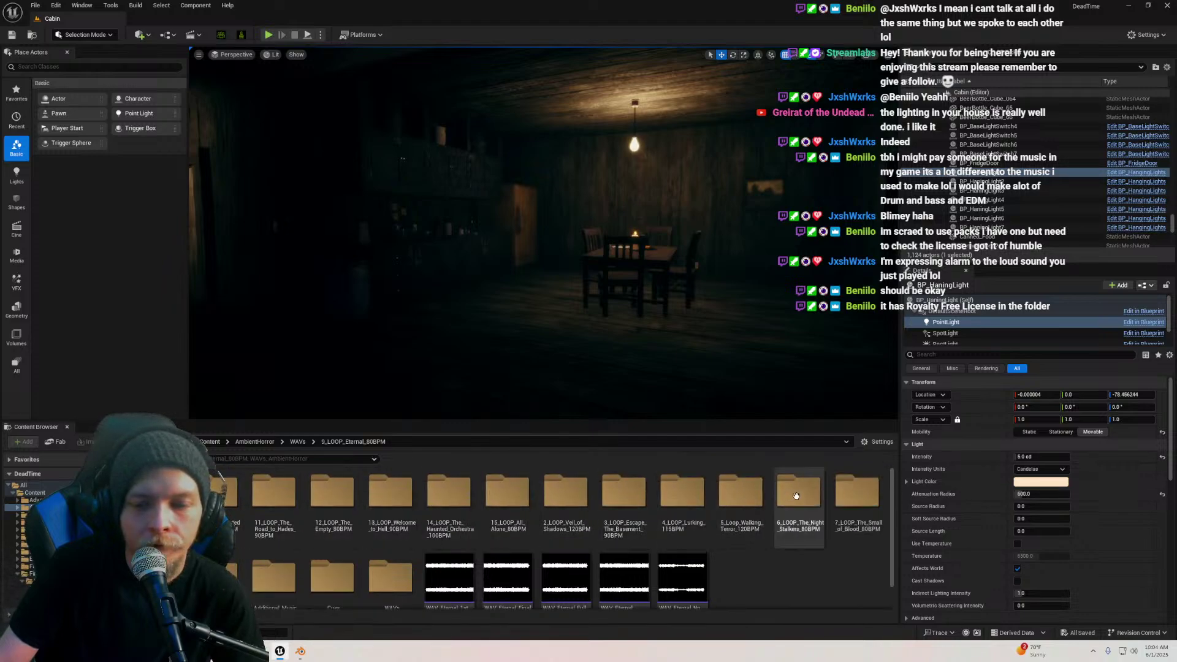
{"action": "scroll", "coordinate": [797, 509], "scroll_direction": "down", "scroll_amount": 1}
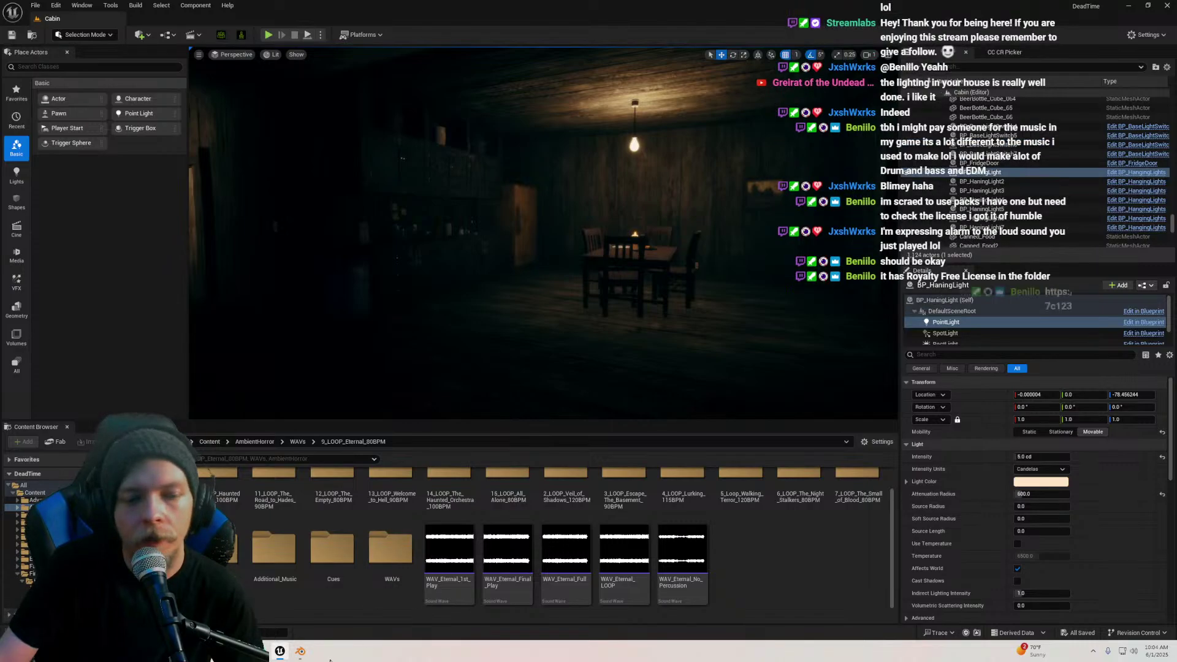
Switch to Blender and add a Mirror modifier to the small cube at the world origin
{"action": "left_click", "coordinate": [300, 651]}
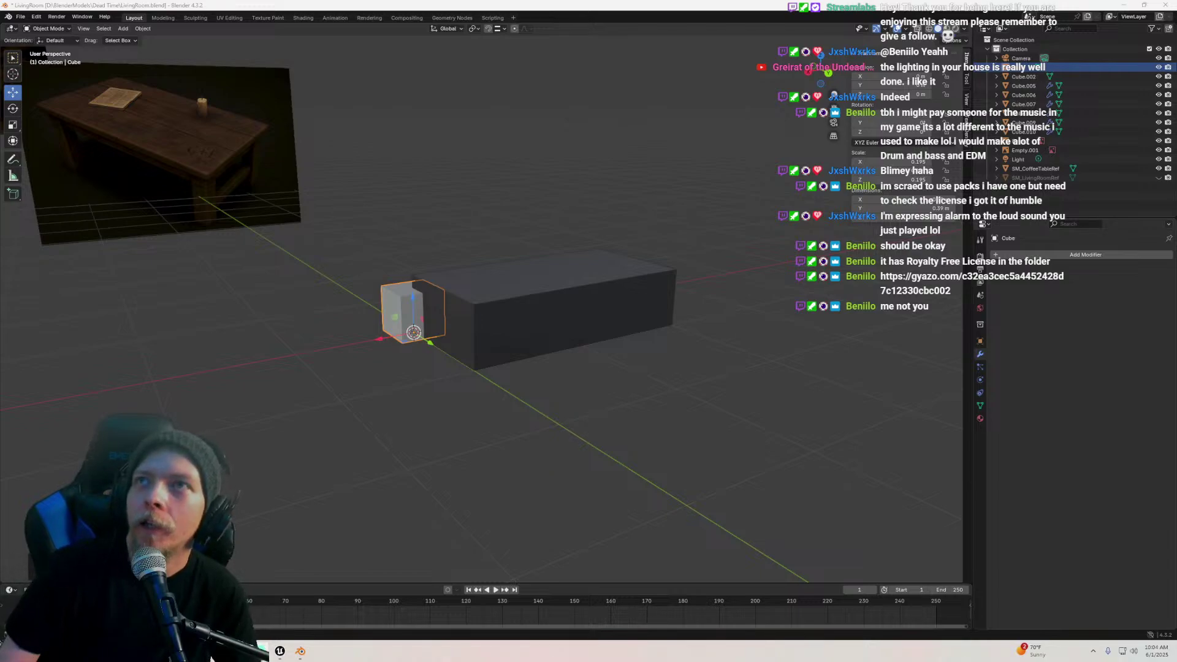
{"action": "middle_click_drag", "start_coordinate": [401, 341], "coordinate": [549, 357]}
{"action": "scroll", "coordinate": [423, 356], "scroll_direction": "up", "scroll_amount": 3}
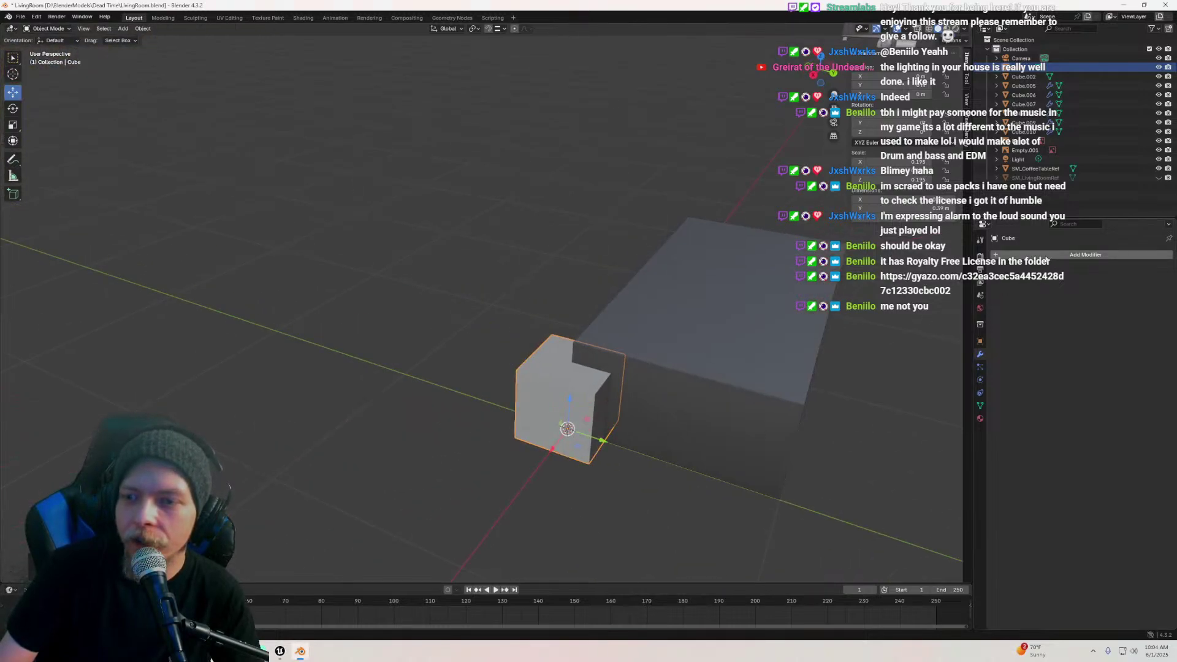
{"action": "left_click", "coordinate": [1043, 255]}
{"action": "mouse_move", "coordinate": [1014, 286]}
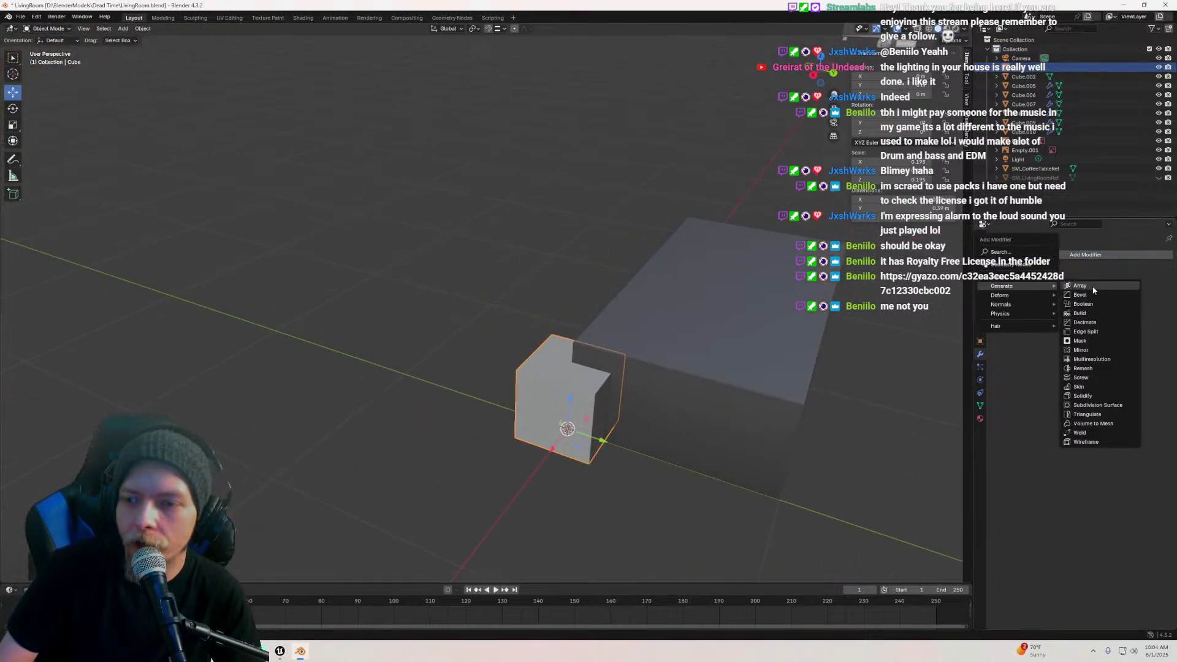
{"action": "left_click", "coordinate": [1084, 350]}
{"action": "middle_click_drag", "start_coordinate": [780, 399], "coordinate": [593, 404]}
{"action": "key", "text": "Tab"}
{"action": "scroll", "coordinate": [698, 329], "scroll_direction": "up", "scroll_amount": 4}
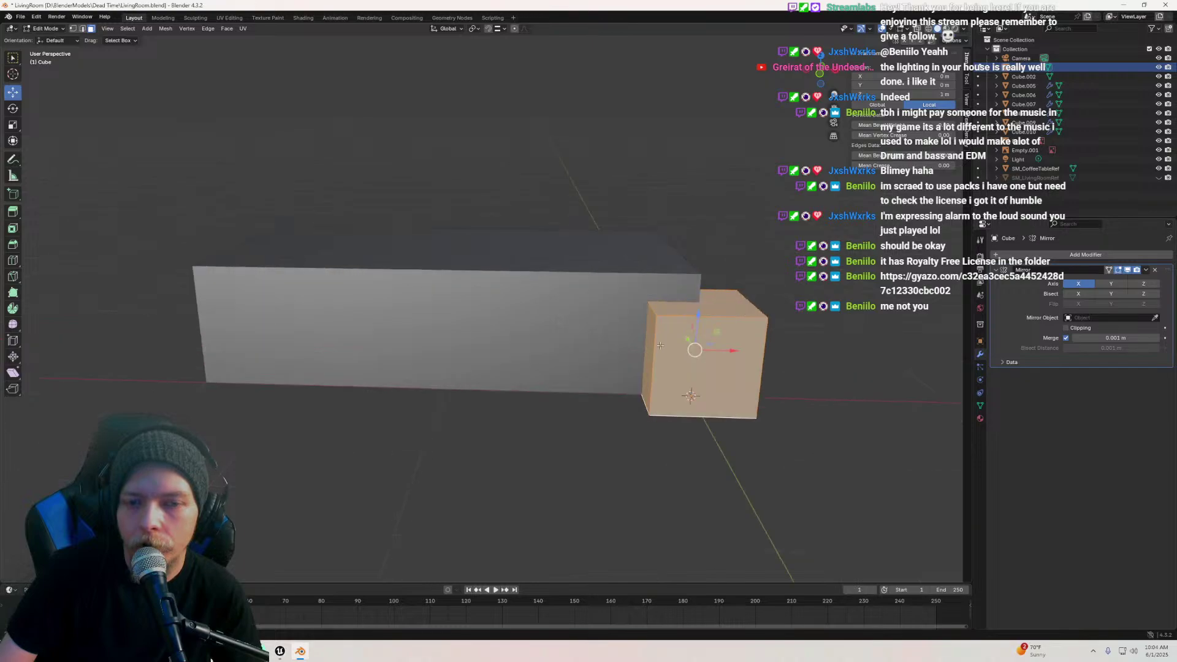
In Object Mode, scale the small cube down uniformly to about 0.148 m per side
{"action": "key", "text": "Tab"}
{"action": "key", "text": "s"}
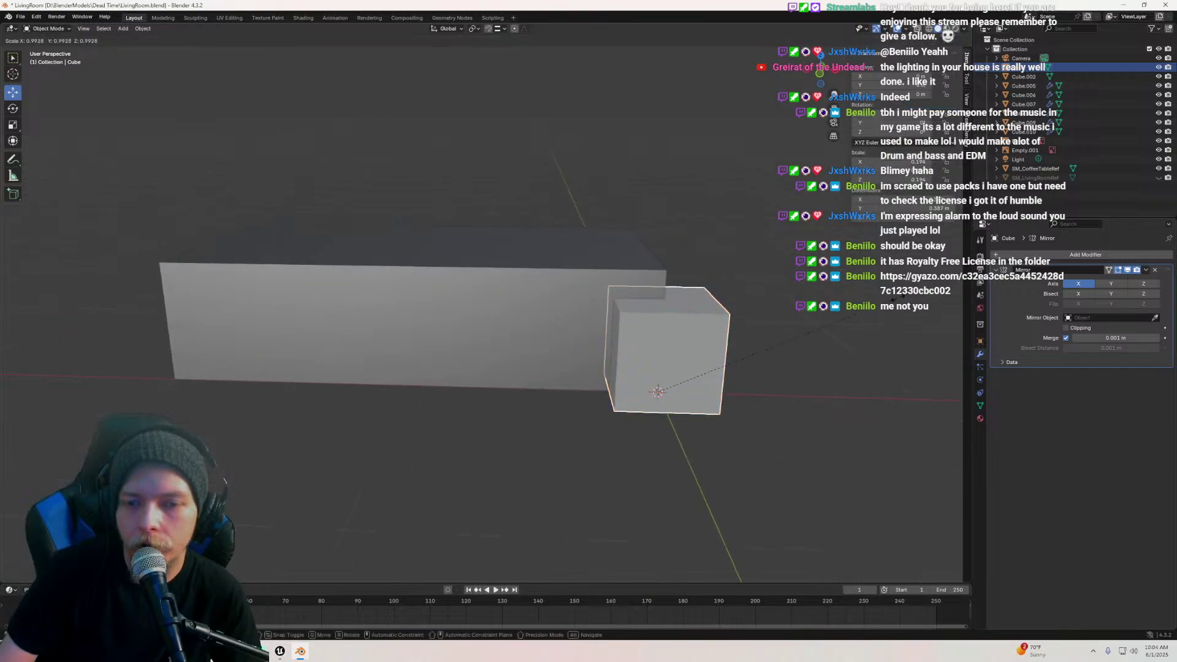
{"action": "left_click", "coordinate": [738, 380]}
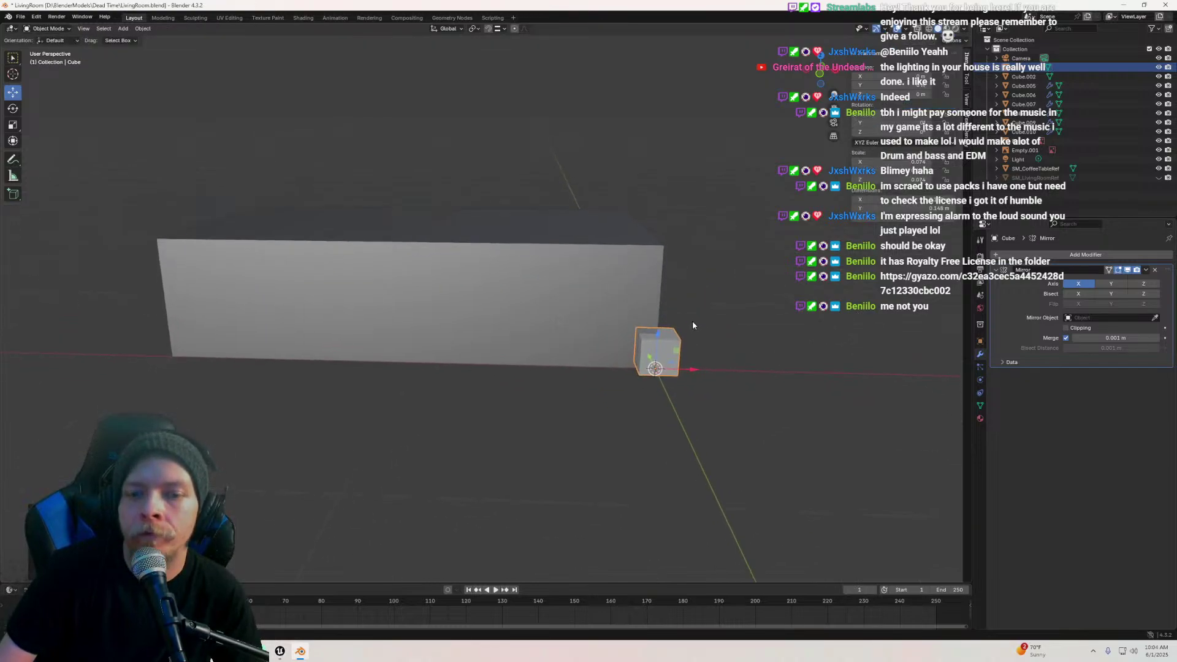
{"action": "scroll", "coordinate": [694, 314], "scroll_direction": "down", "scroll_amount": 2}
{"action": "middle_click_drag", "start_coordinate": [693, 314], "coordinate": [665, 319]}
{"action": "key", "text": "Tab"}
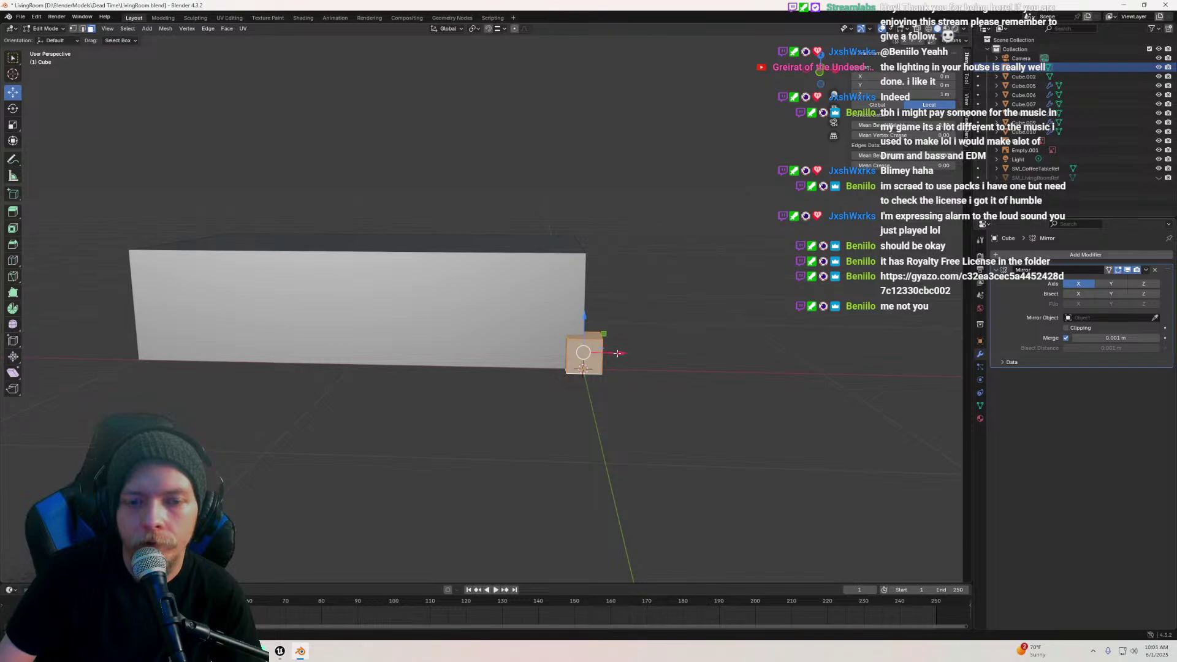
{"action": "left_click_drag", "start_coordinate": [617, 353], "coordinate": [565, 355]}
{"action": "right_click", "coordinate": [565, 355]}
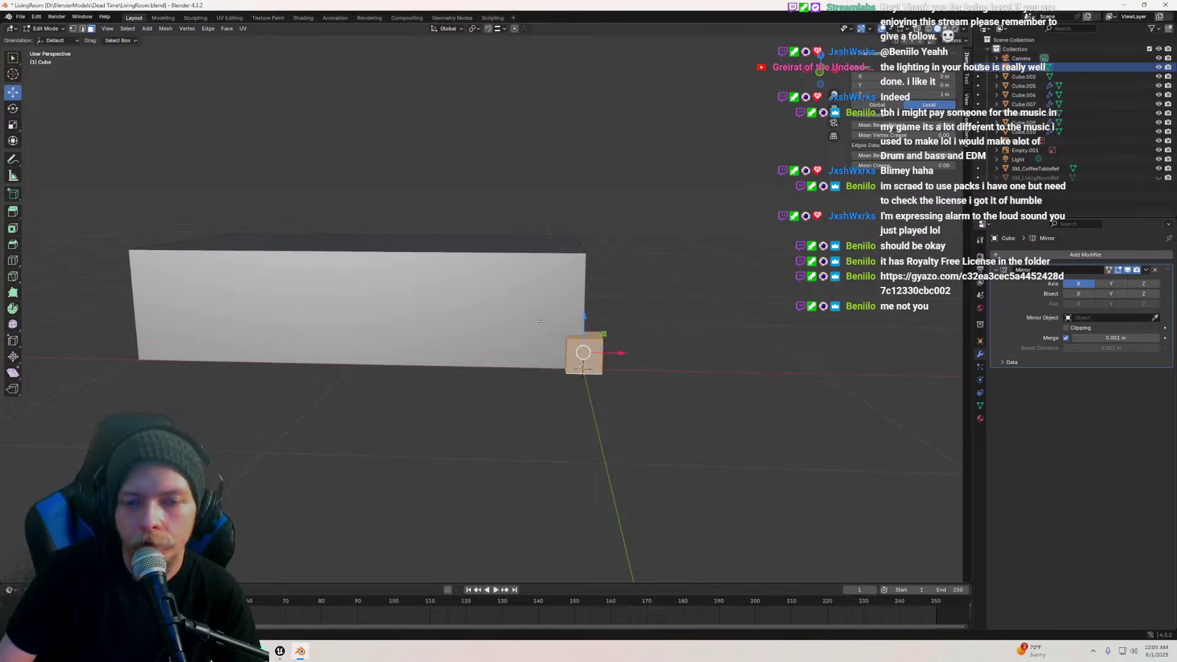
{"action": "left_click", "coordinate": [541, 319]}
{"action": "key", "text": "Tab"}
Select SM_CoffeeTableRef and move it about 0.074 m along X so its end is flush with the small cube's side
{"action": "left_click", "coordinate": [575, 369]}
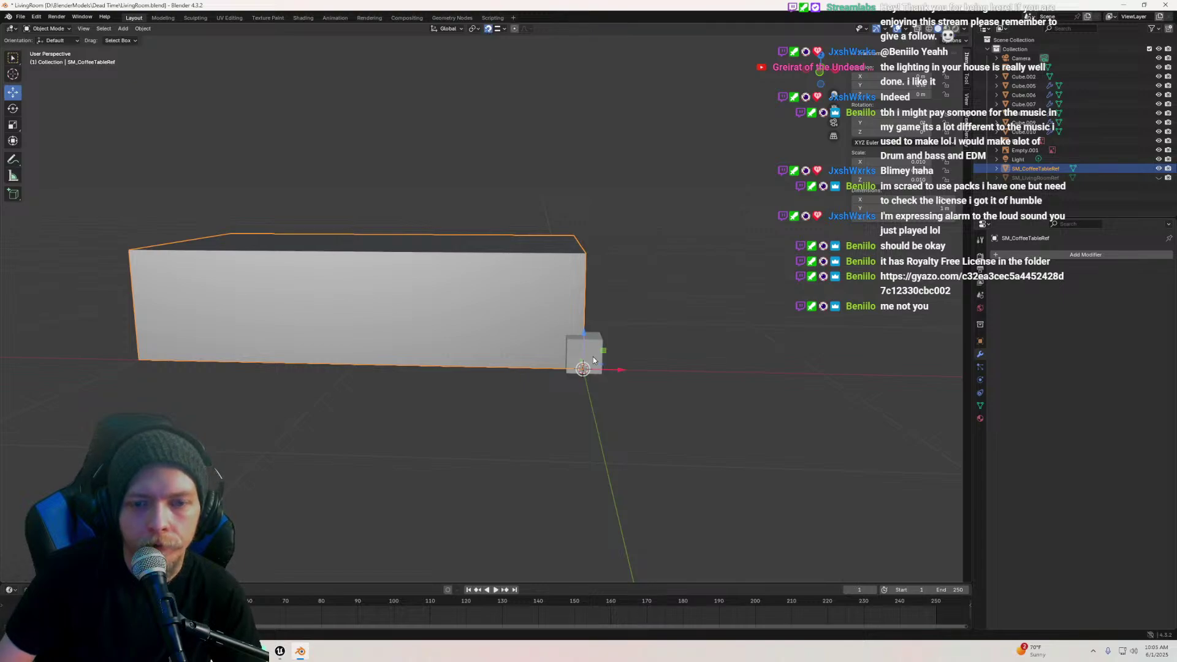
{"action": "left_click_drag", "start_coordinate": [616, 371], "coordinate": [634, 371]}
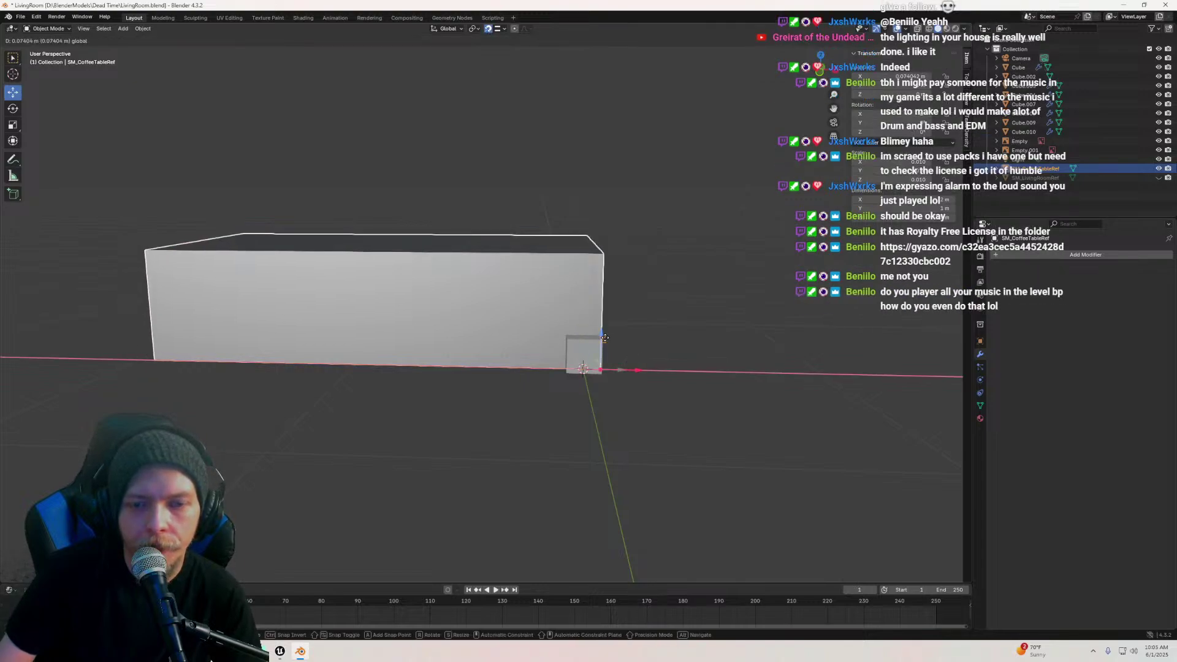
{"action": "middle_click_drag", "start_coordinate": [662, 332], "coordinate": [506, 396]}
Select the small cube and move it along Y until it sits flush inside the coffee table reference's corner
{"action": "left_click", "coordinate": [511, 374]}
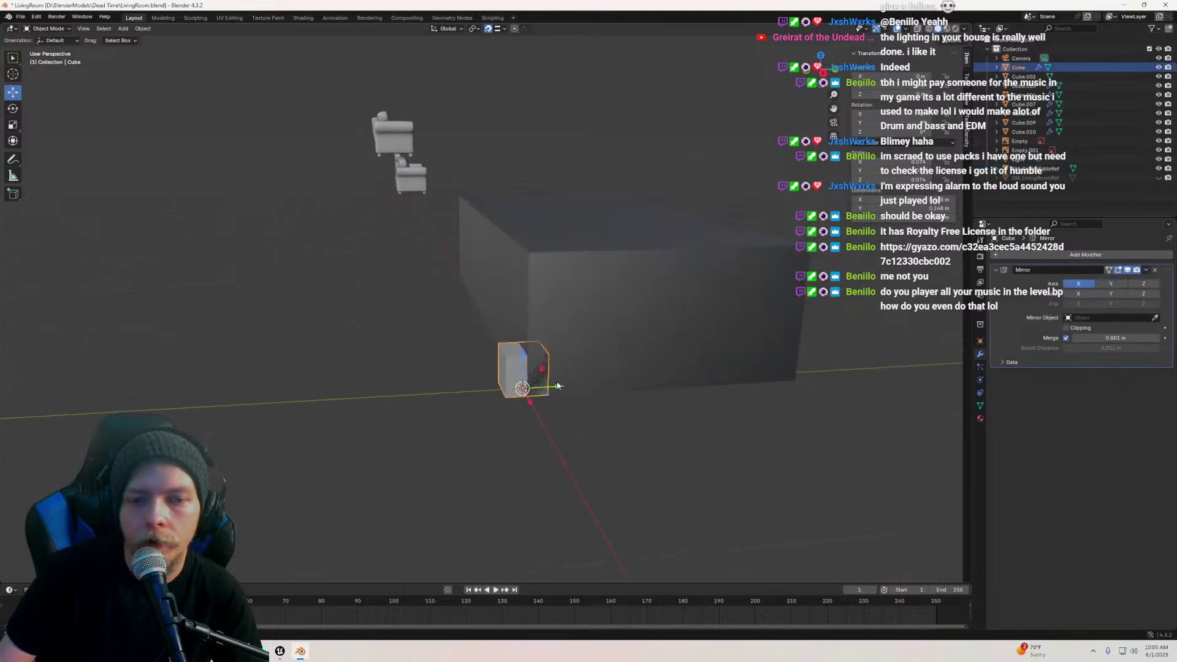
{"action": "left_click_drag", "start_coordinate": [557, 385], "coordinate": [537, 369]}
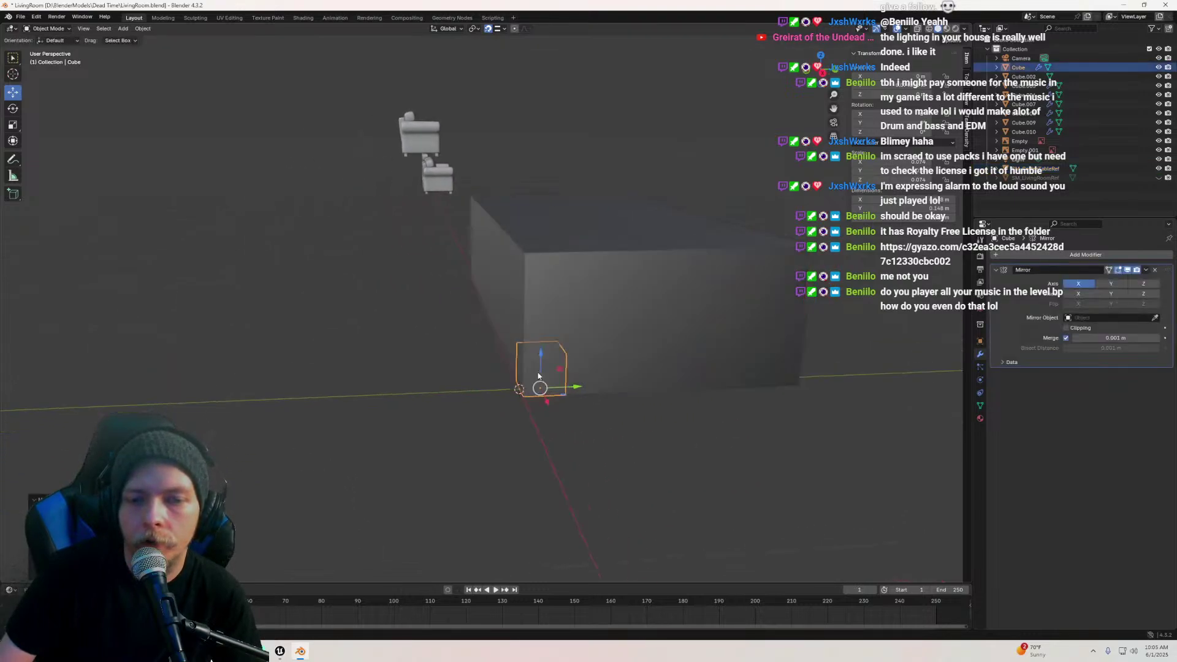
{"action": "middle_click_drag", "start_coordinate": [537, 369], "coordinate": [636, 366]}
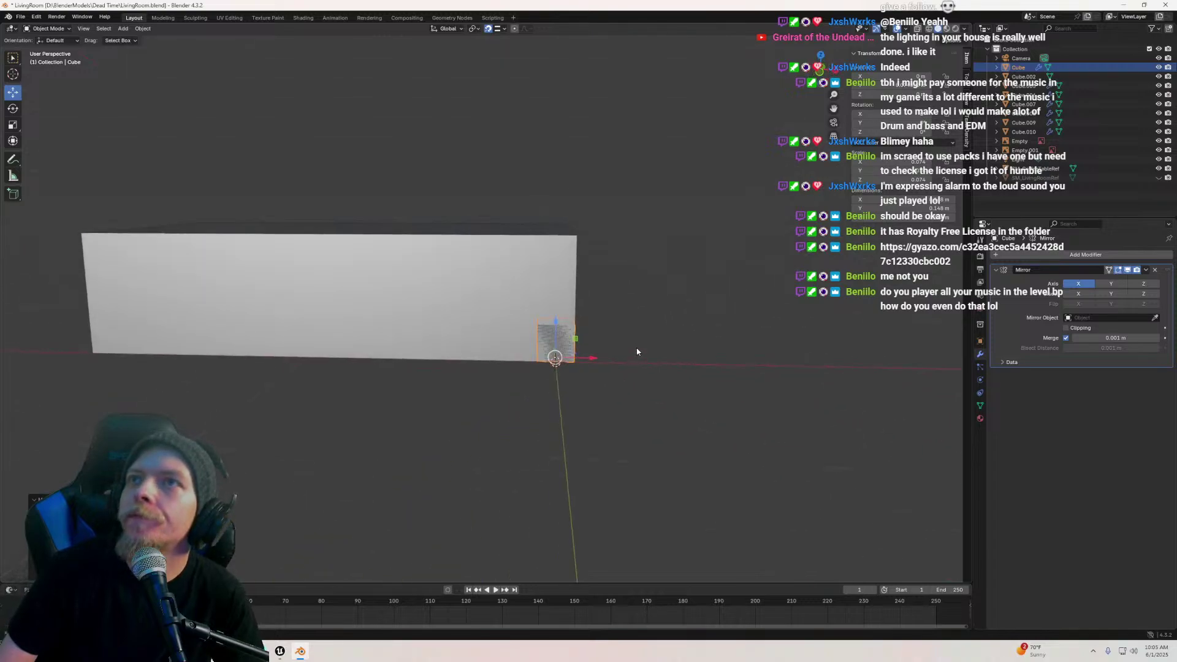
{"action": "middle_click_drag", "start_coordinate": [634, 314], "coordinate": [509, 319]}
{"action": "middle_click_drag", "start_coordinate": [481, 322], "coordinate": [408, 317]}
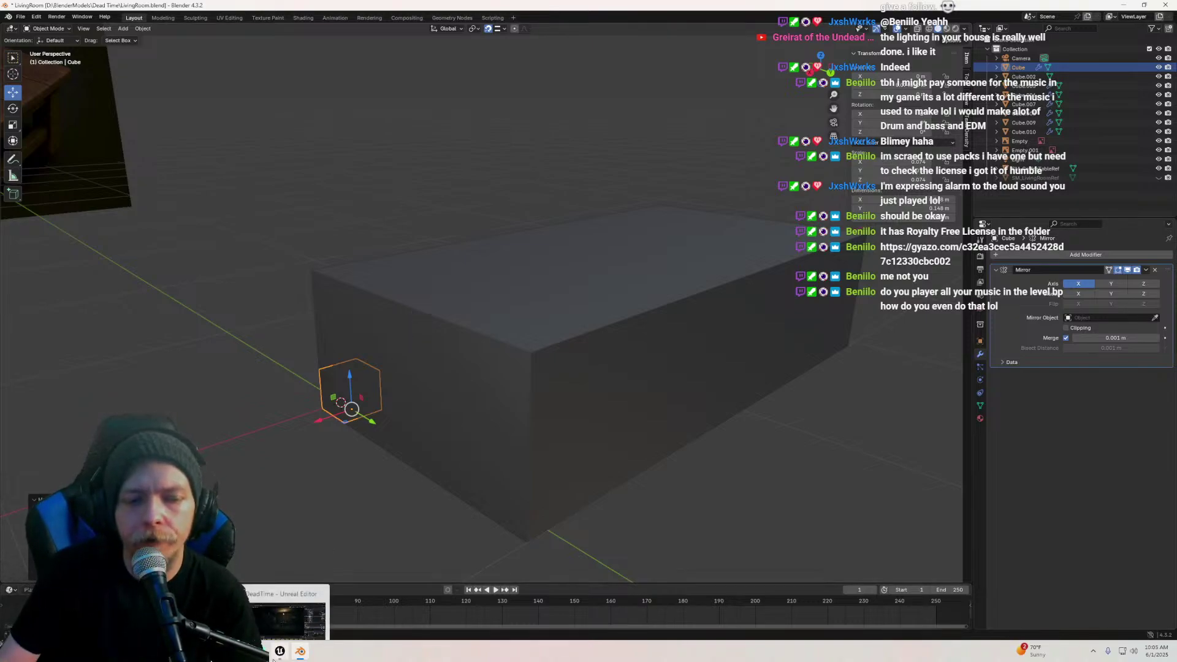
Switch to Unreal Editor and open the Cabin map's Level Blueprint
{"action": "left_click", "coordinate": [282, 654]}
{"action": "mouse_move", "coordinate": [576, 212]}
{"action": "right_mouse_down"}
{"action": "mouse_move", "coordinate": [518, 206]}
{"action": "mouse_move", "coordinate": [588, 212]}
{"action": "right_mouse_up"}
{"action": "left_click", "coordinate": [166, 34]}
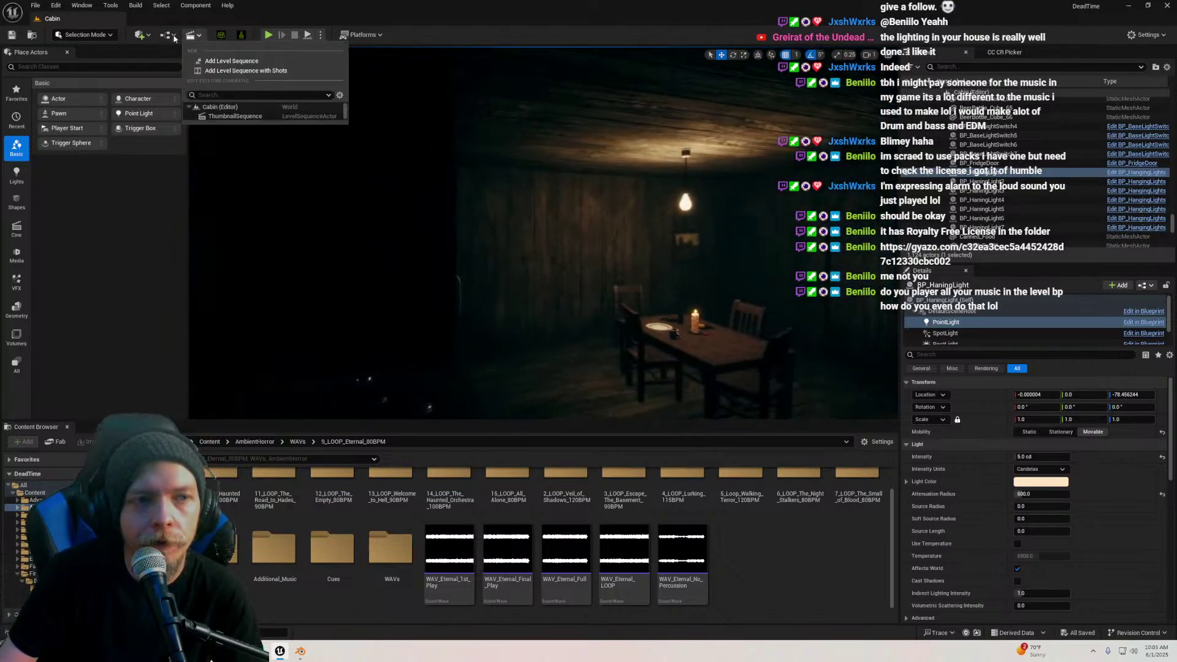
{"action": "left_click", "coordinate": [181, 64]}
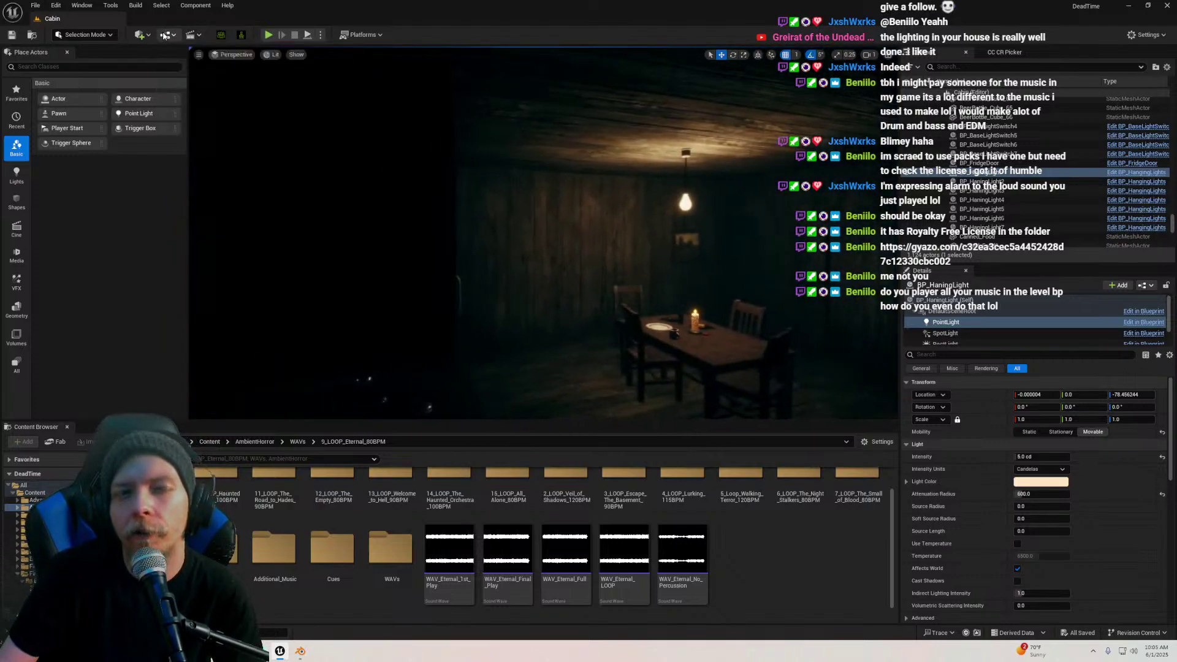
{"action": "left_click", "coordinate": [165, 35]}
{"action": "left_click", "coordinate": [196, 100]}
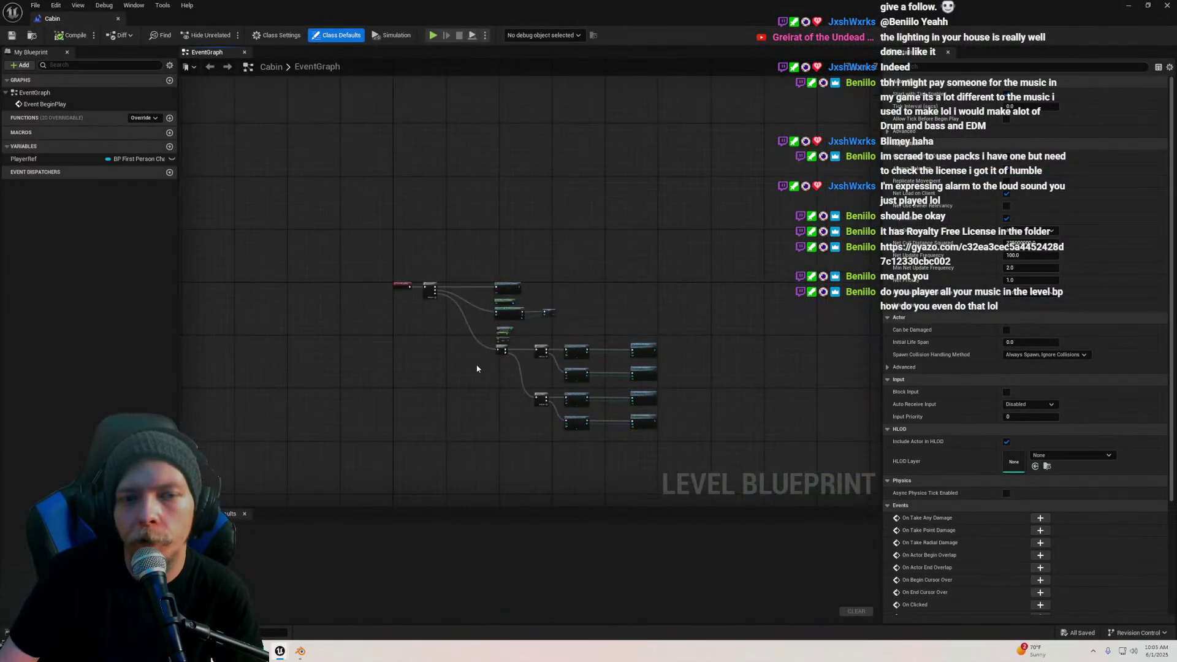
Examine the Level Blueprint's EasySkyV2 time branch and its Spawn Sound at Location chains, and close the blueprint
{"action": "right_click_drag", "start_coordinate": [477, 368], "coordinate": [462, 295]}
{"action": "left_click", "coordinate": [245, 514]}
{"action": "scroll", "coordinate": [469, 311], "scroll_direction": "up", "scroll_amount": 6}
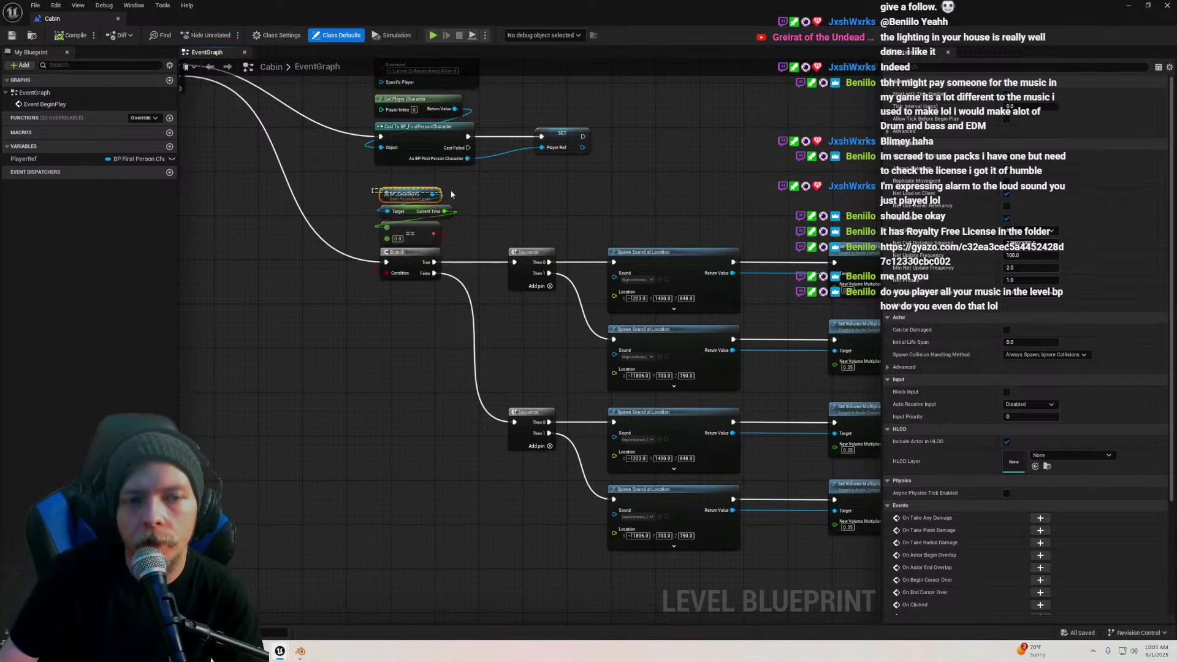
{"action": "left_click_drag", "start_coordinate": [444, 196], "coordinate": [443, 196]}
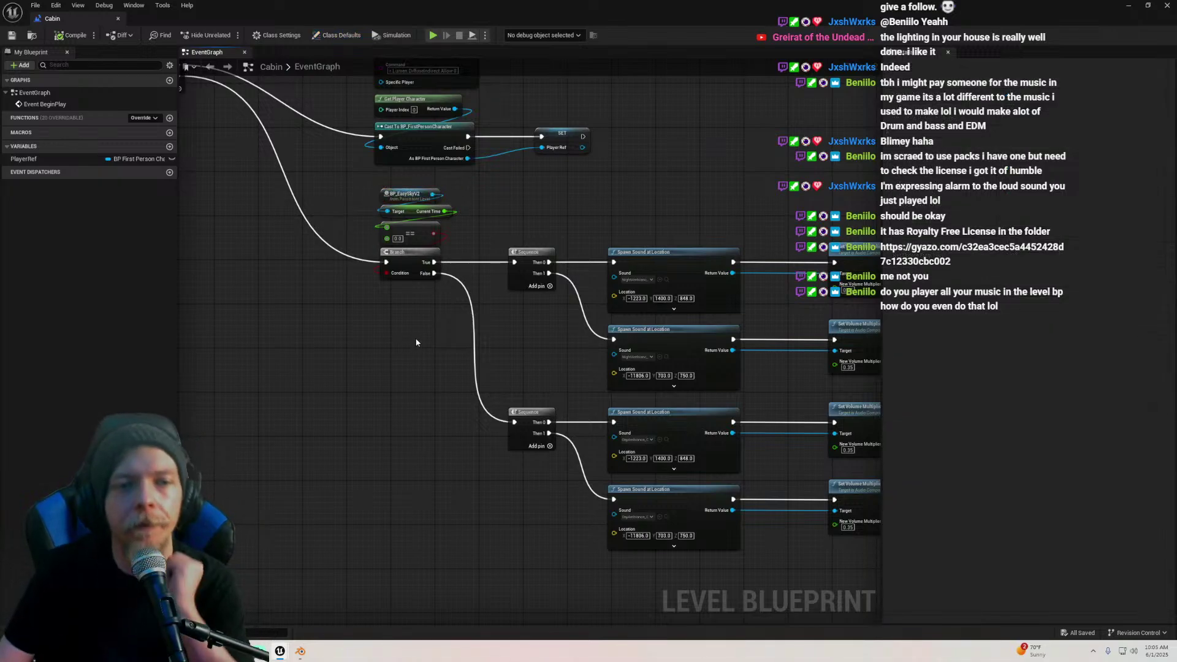
{"action": "scroll", "coordinate": [422, 345], "scroll_direction": "down", "scroll_amount": 1}
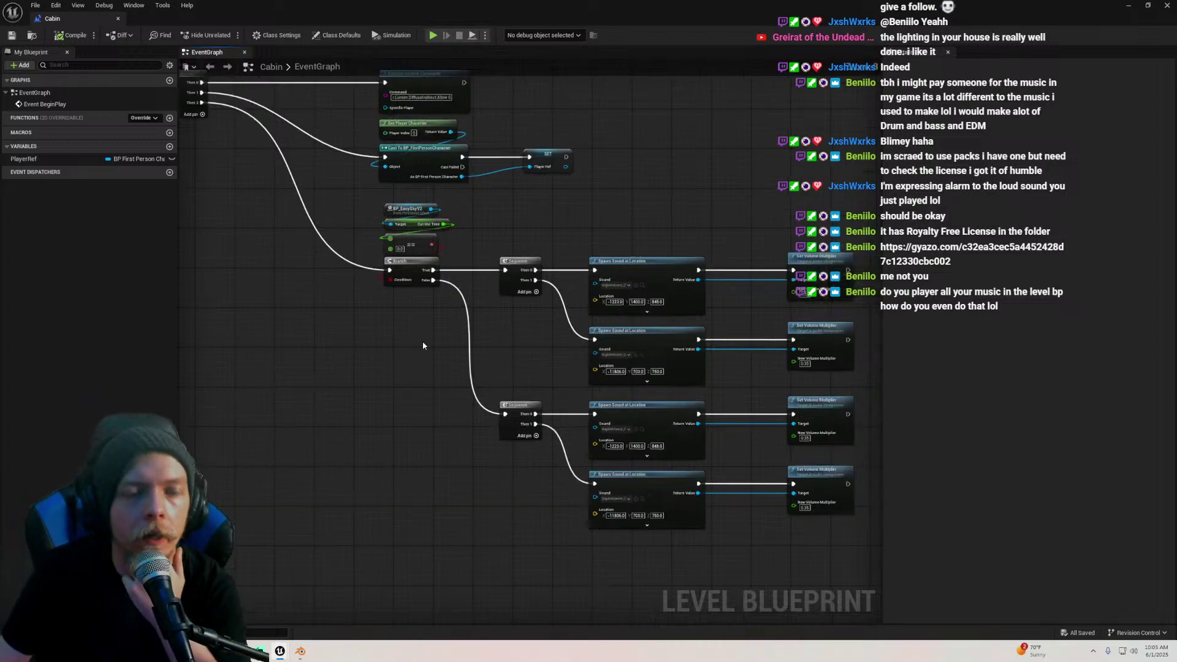
{"action": "left_click", "coordinate": [520, 279]}
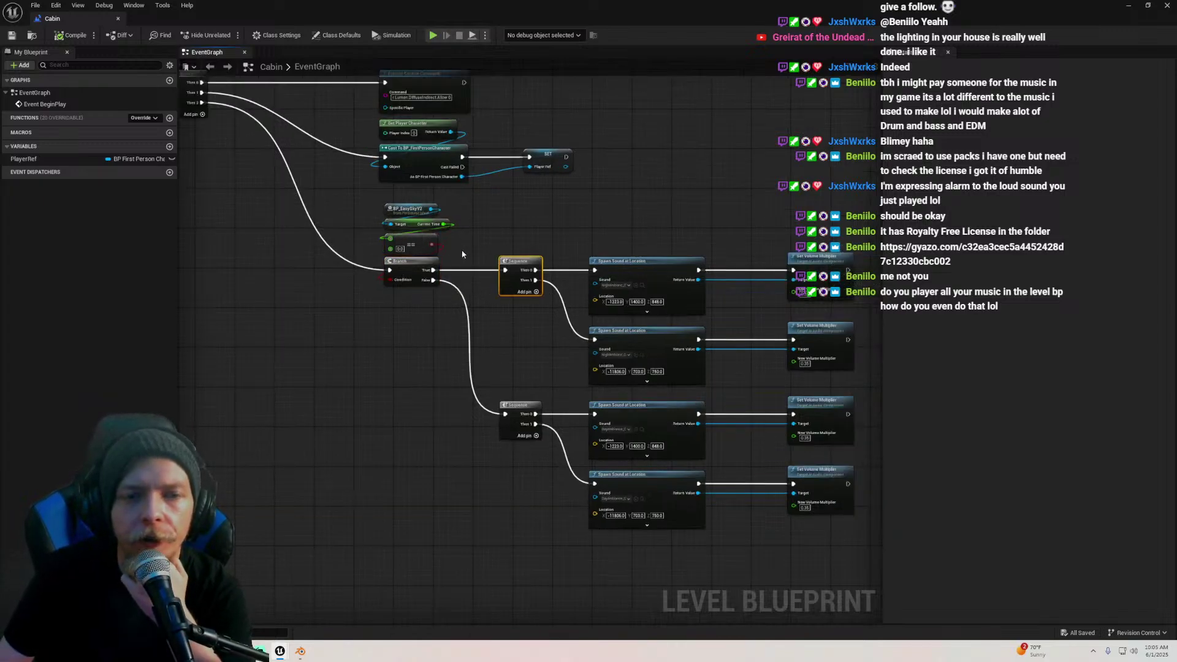
{"action": "left_click_drag", "start_coordinate": [660, 222], "coordinate": [659, 588]}
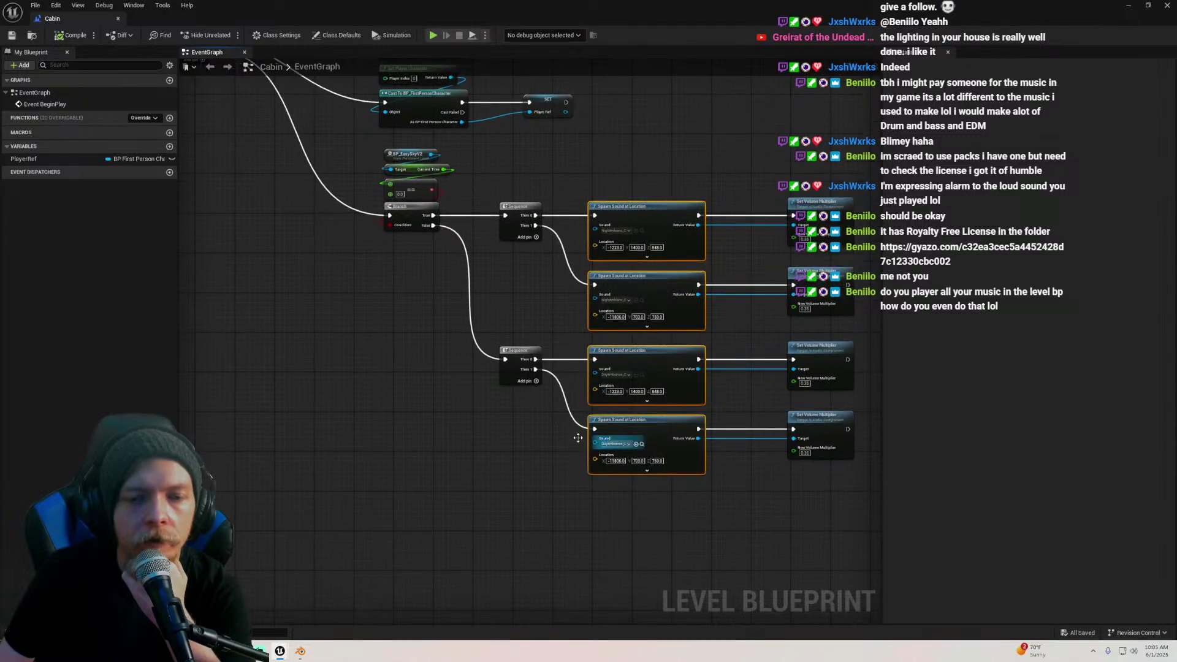
{"action": "right_click_drag", "start_coordinate": [457, 415], "coordinate": [494, 439]}
{"action": "left_click", "coordinate": [467, 417]}
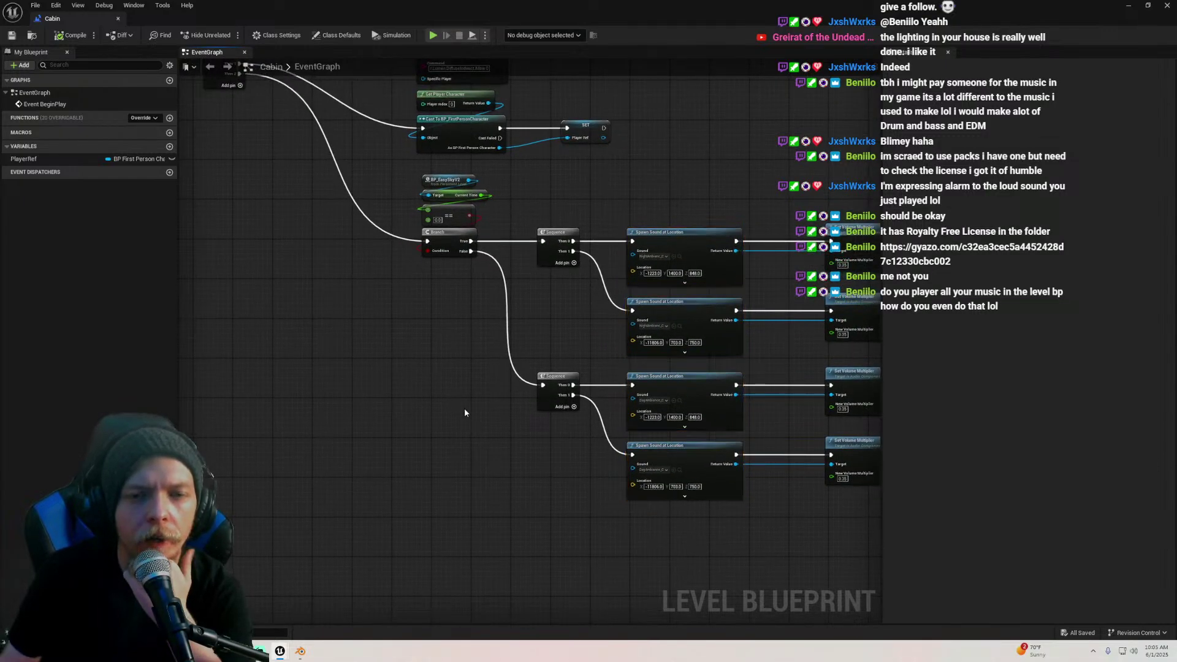
{"action": "scroll", "coordinate": [522, 428], "scroll_direction": "down", "scroll_amount": 2}
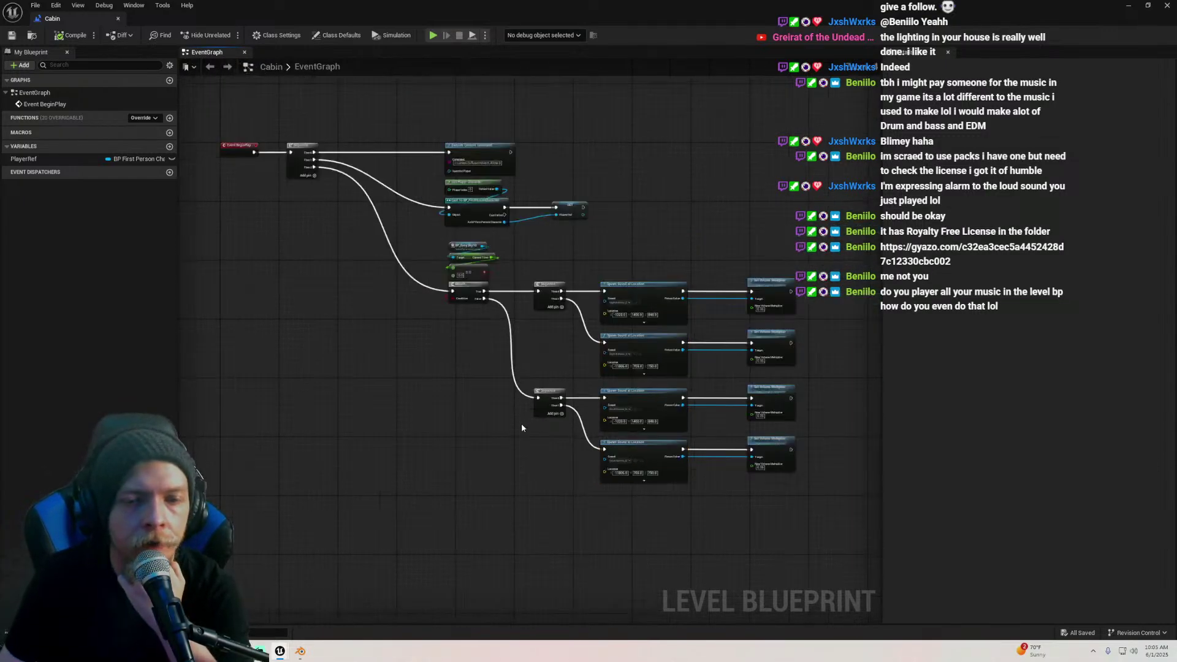
{"action": "left_click_drag", "start_coordinate": [788, 515], "coordinate": [435, 243]}
{"action": "left_click", "coordinate": [425, 265]}
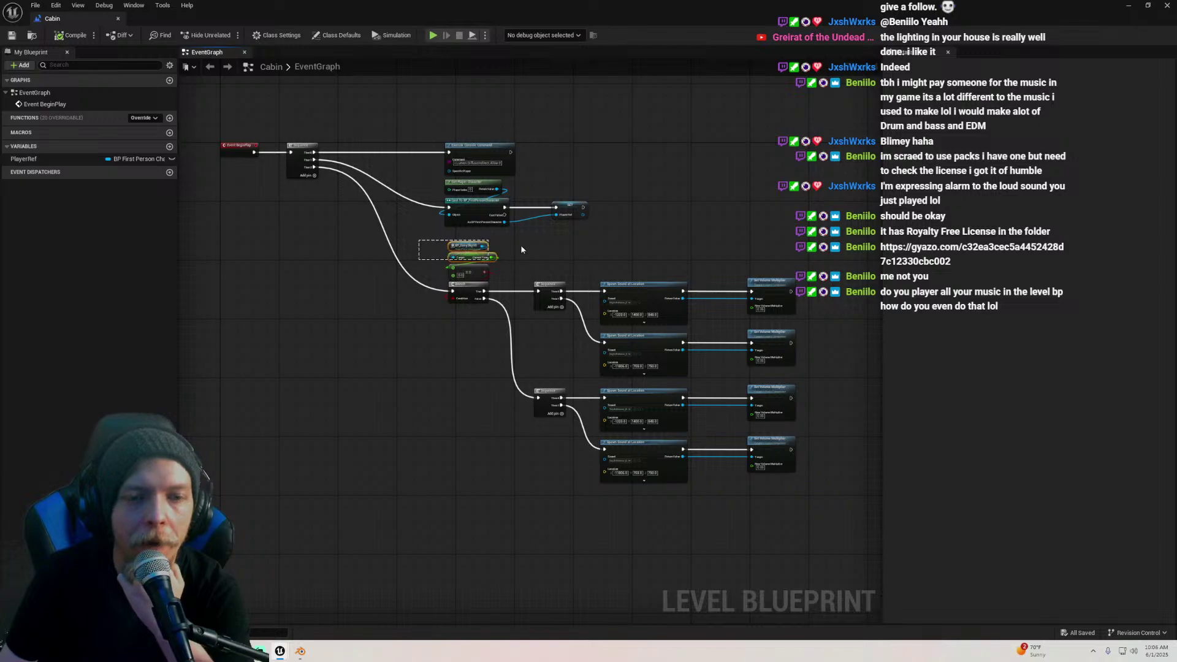
{"action": "left_click_drag", "start_coordinate": [521, 249], "coordinate": [582, 245]}
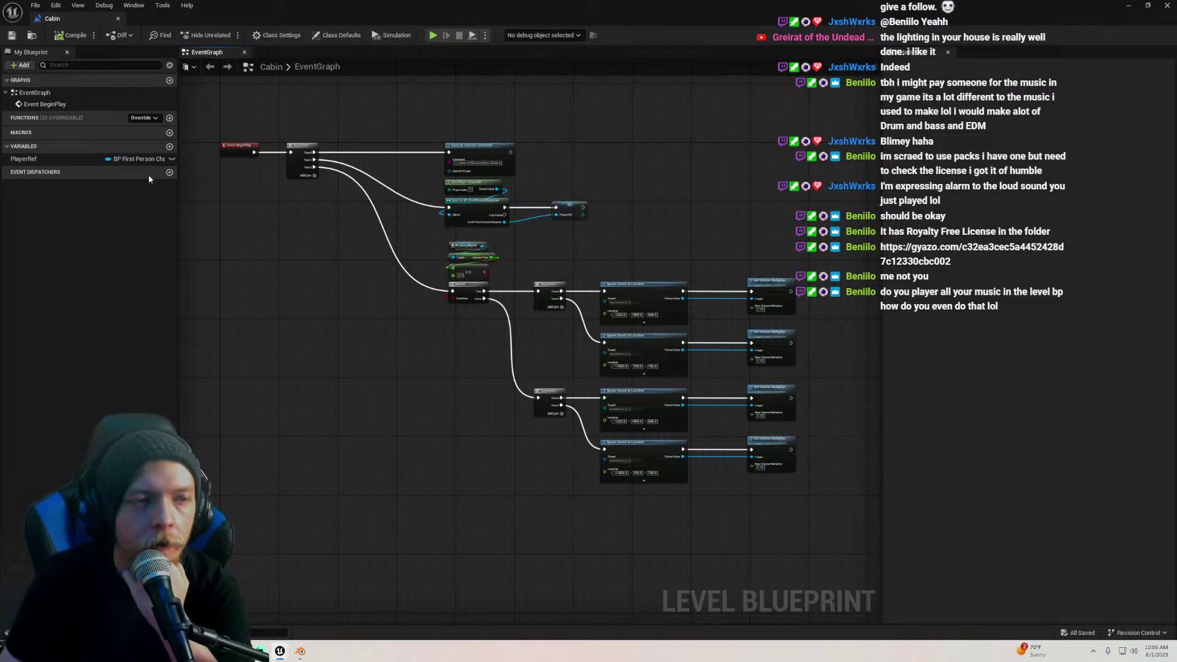
{"action": "left_click", "coordinate": [1168, 6]}
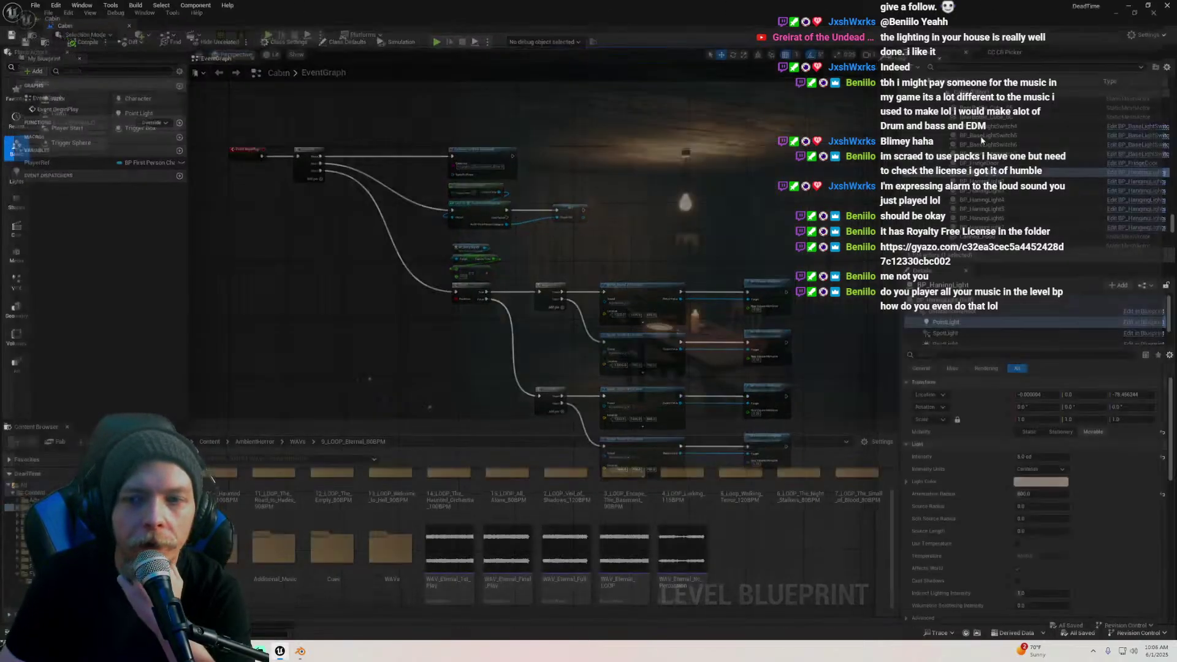
Browse to the FirstPerson Maps folder and reload the Cabin map from it
{"action": "left_click", "coordinate": [20, 579]}
{"action": "left_click", "coordinate": [21, 574]}
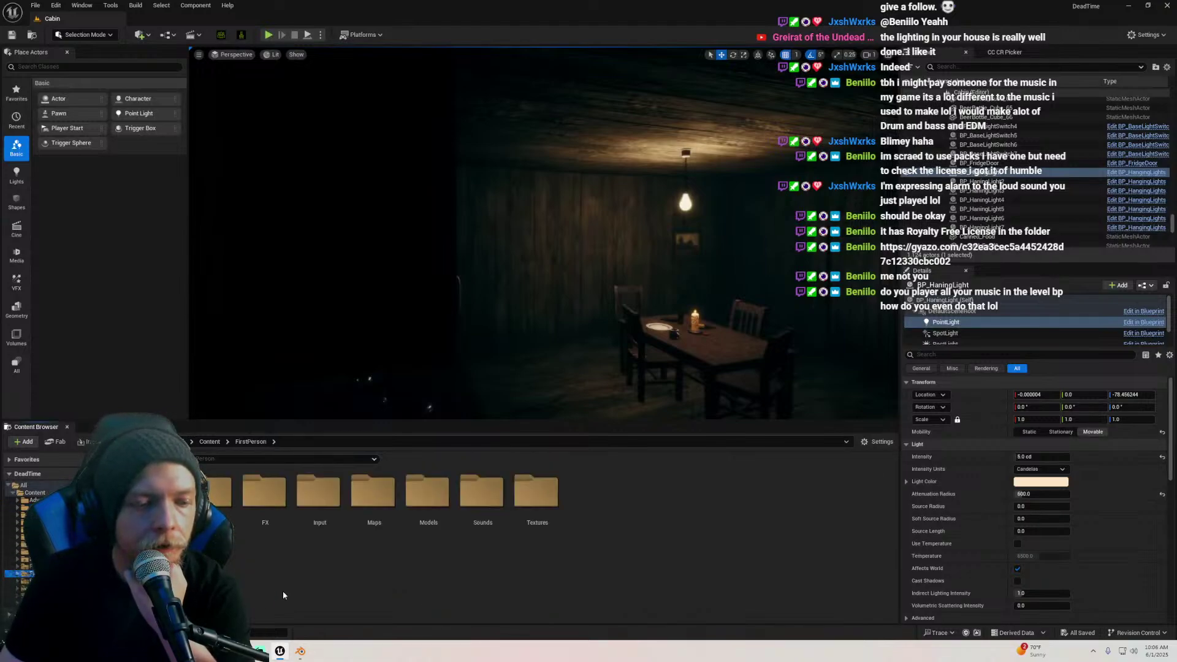
{"action": "double_click", "coordinate": [369, 504]}
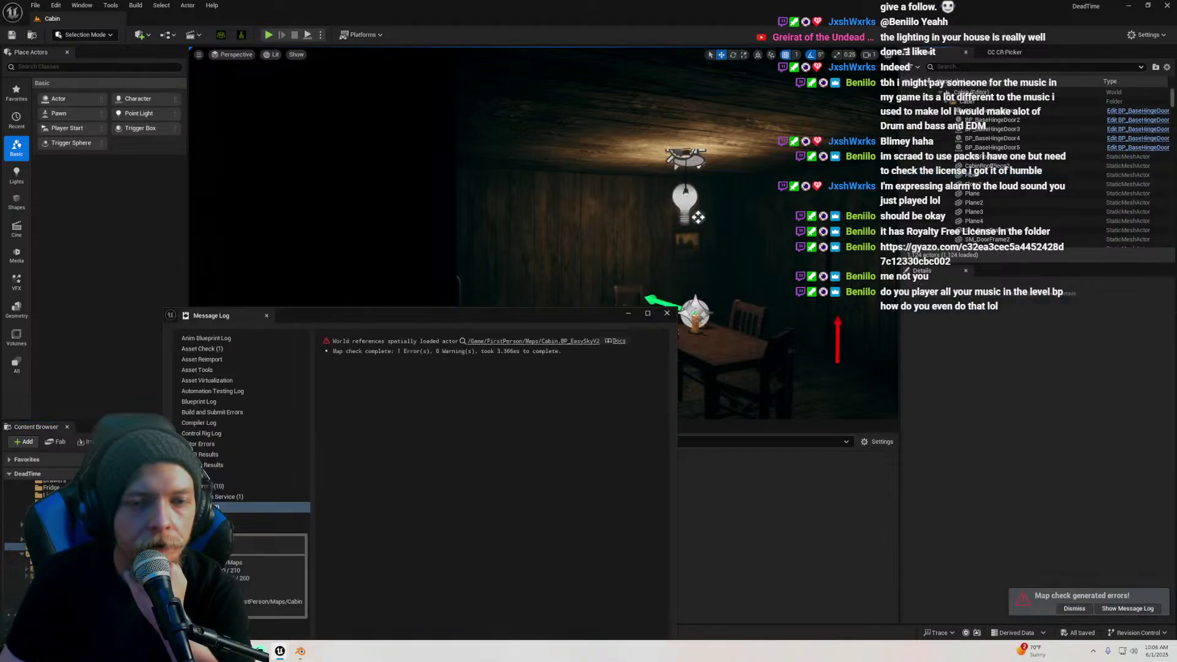
Close the message log from the map check and select the BP_EasySkyV2 actor in the outdoor scene
{"action": "left_click_drag", "start_coordinate": [409, 311], "coordinate": [557, 258]}
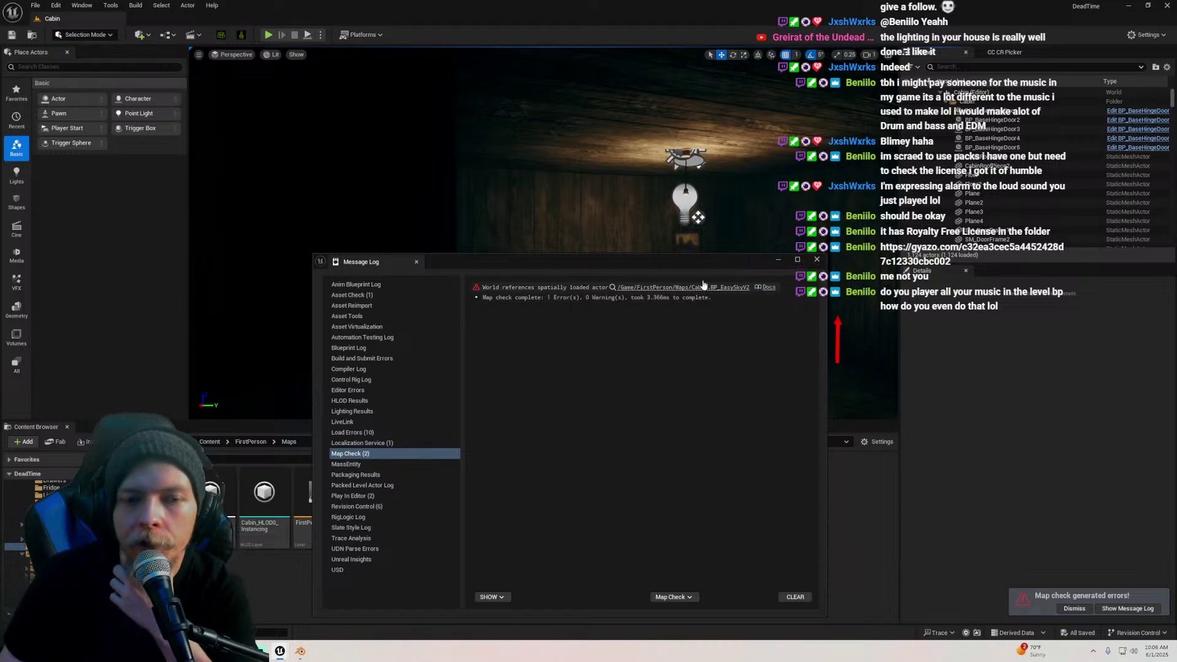
{"action": "left_click", "coordinate": [819, 259]}
{"action": "right_click_drag", "start_coordinate": [738, 339], "coordinate": [722, 252]}
{"action": "left_click", "coordinate": [500, 133]}
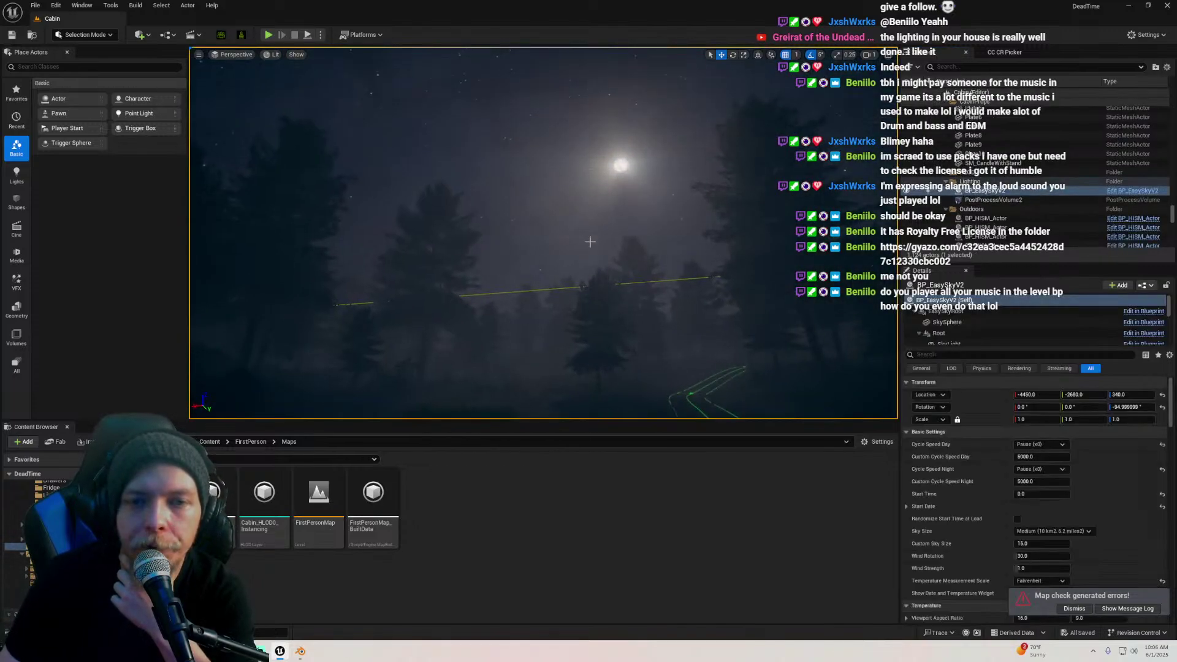
Switch to Blender and offset the mirrored leg cube's mesh along X so its two copies separate
{"action": "right_click_drag", "start_coordinate": [590, 241], "coordinate": [619, 265]}
{"action": "right_click_drag", "start_coordinate": [688, 312], "coordinate": [580, 293]}
{"action": "left_click", "coordinate": [299, 651]}
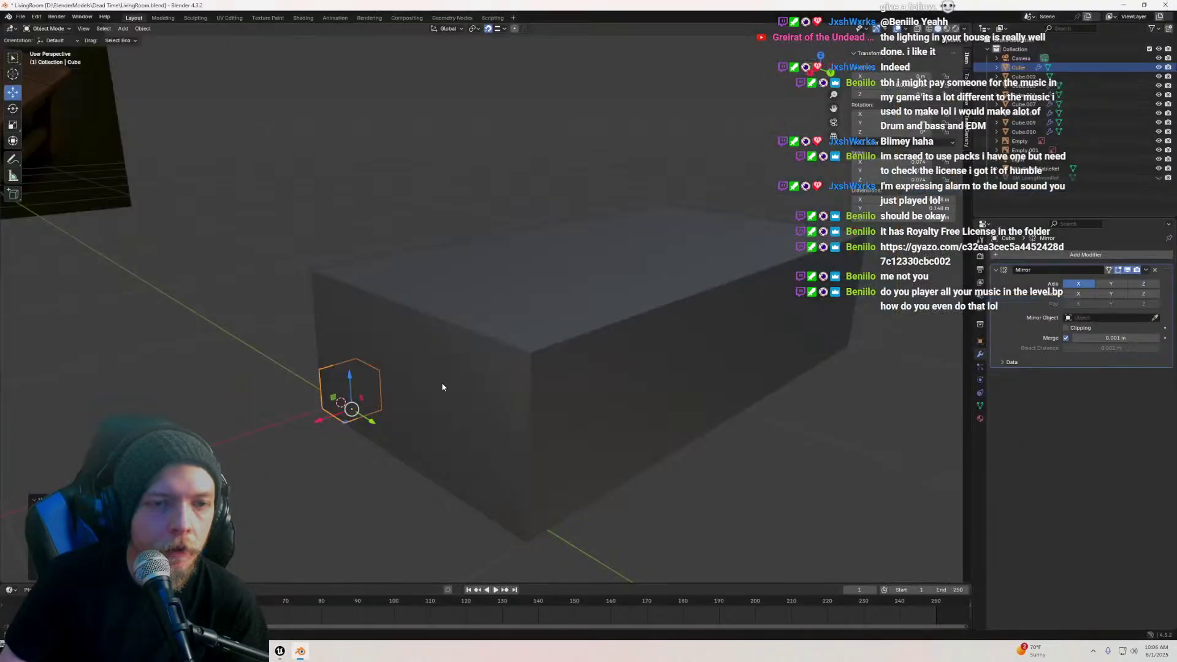
{"action": "scroll", "coordinate": [466, 381], "scroll_direction": "down", "scroll_amount": 4}
{"action": "middle_click_drag", "start_coordinate": [493, 380], "coordinate": [613, 388]}
{"action": "key", "text": "Tab"}
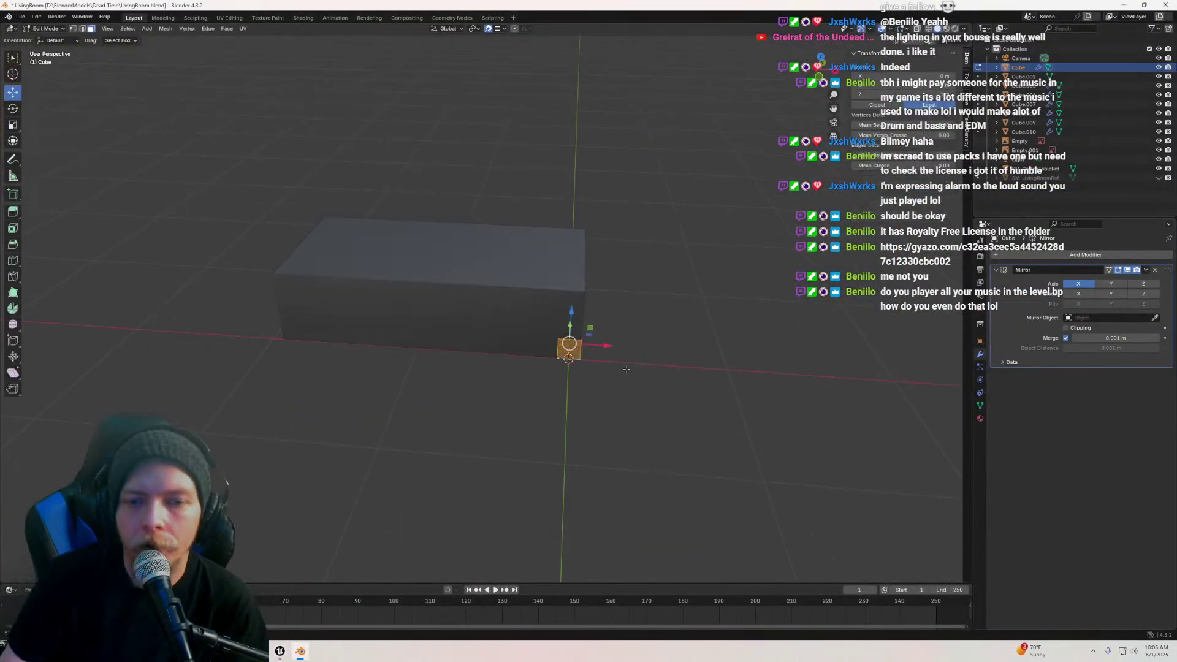
{"action": "left_click_drag", "start_coordinate": [604, 349], "coordinate": [485, 330]}
{"action": "middle_click_drag", "start_coordinate": [485, 330], "coordinate": [554, 347]}
{"action": "key", "text": "Tab"}
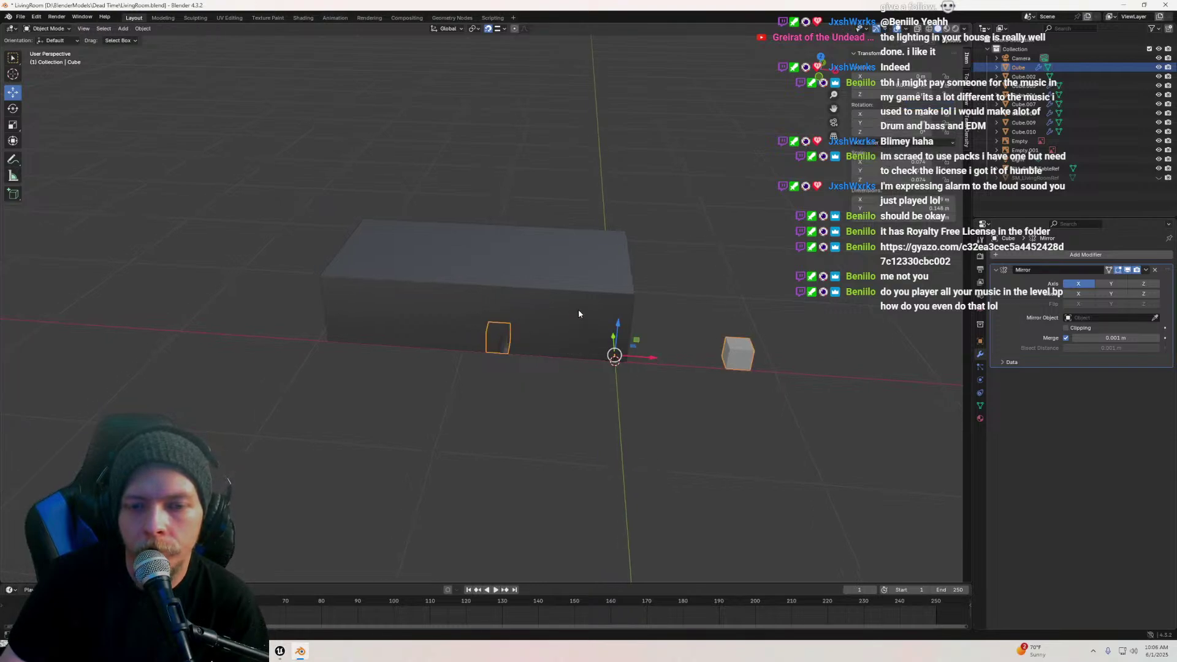
Select the SM_CoffeeTableRef block and snap the 3D cursor to it
{"action": "left_click", "coordinate": [569, 332]}
{"action": "right_click", "coordinate": [553, 300]}
{"action": "mouse_move", "coordinate": [553, 300]}
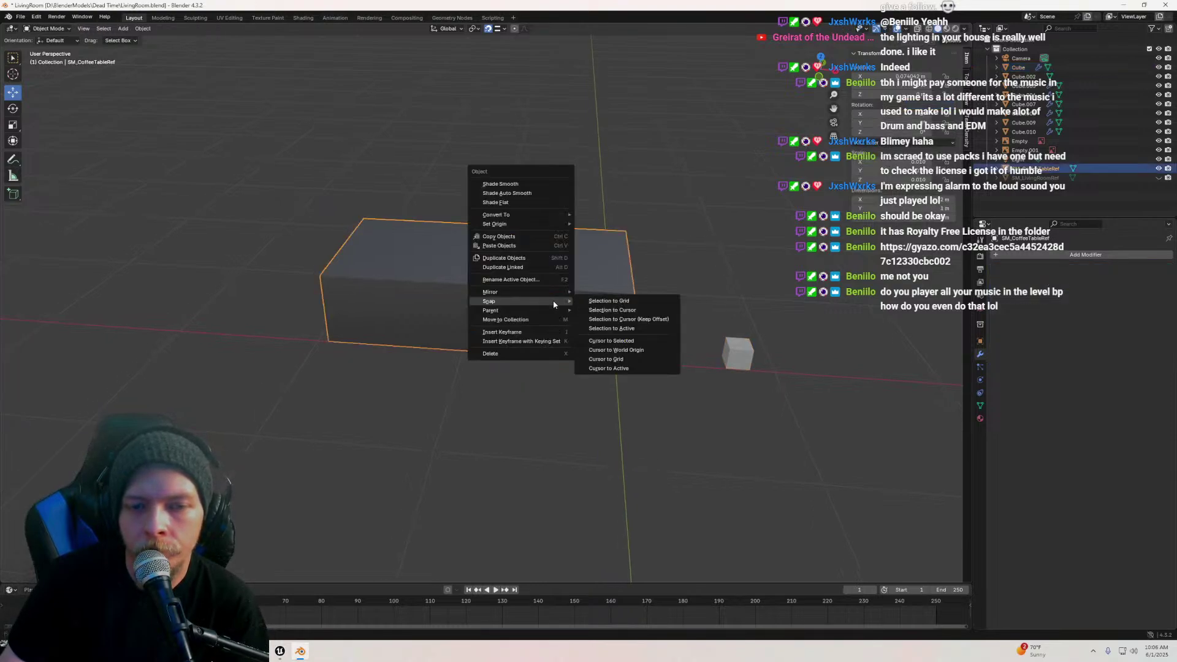
{"action": "left_click", "coordinate": [611, 340]}
Select both triangles of SM_CoffeeTableRef's bottom side and snap the 3D cursor to their centre
{"action": "middle_click_drag", "start_coordinate": [656, 242], "coordinate": [669, 150]}
{"action": "key", "text": "Tab"}
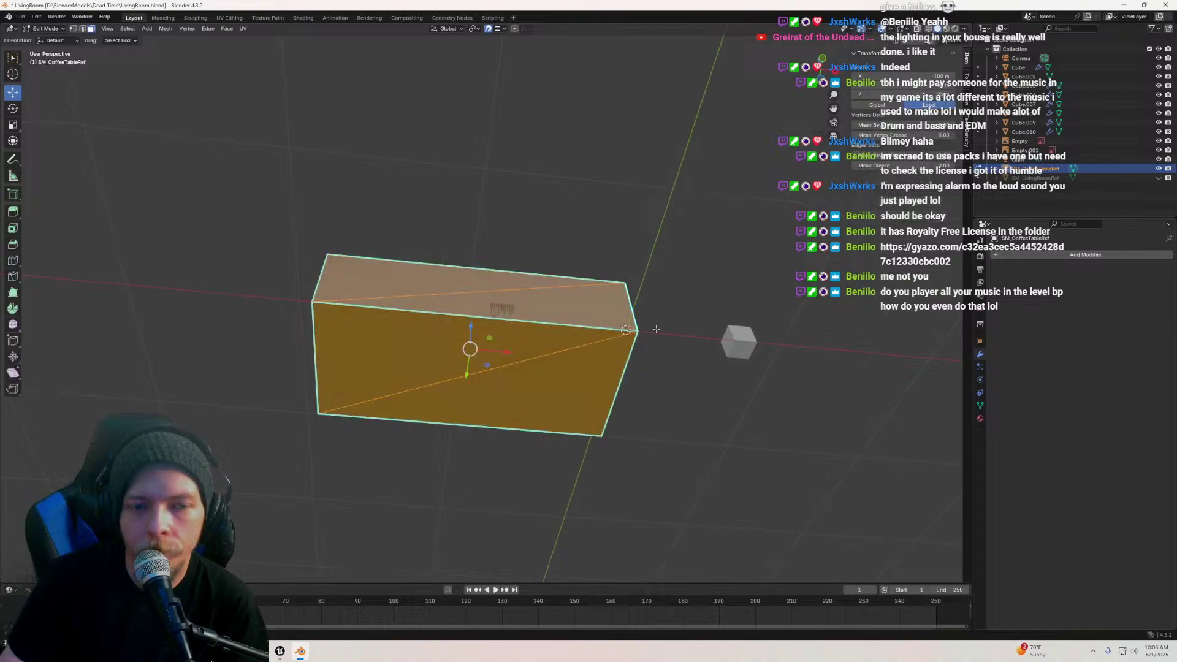
{"action": "left_click", "coordinate": [429, 368]}
{"action": "left_click", "coordinate": [546, 375], "text": "shift"}
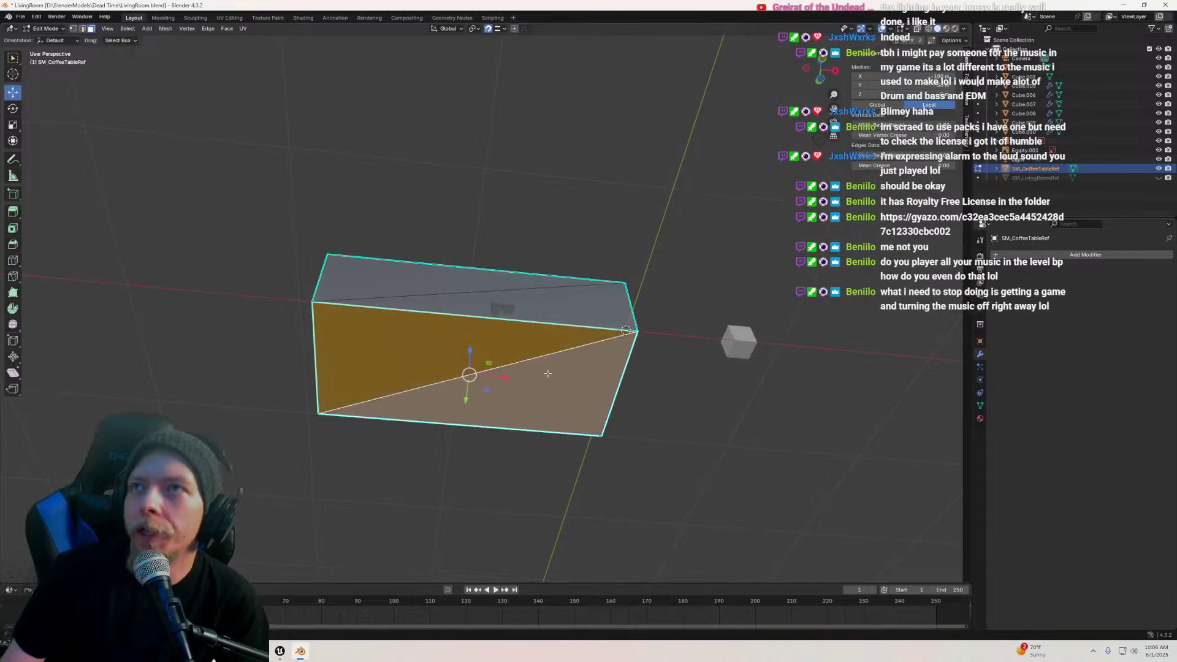
{"action": "middle_click_drag", "start_coordinate": [547, 373], "coordinate": [596, 342]}
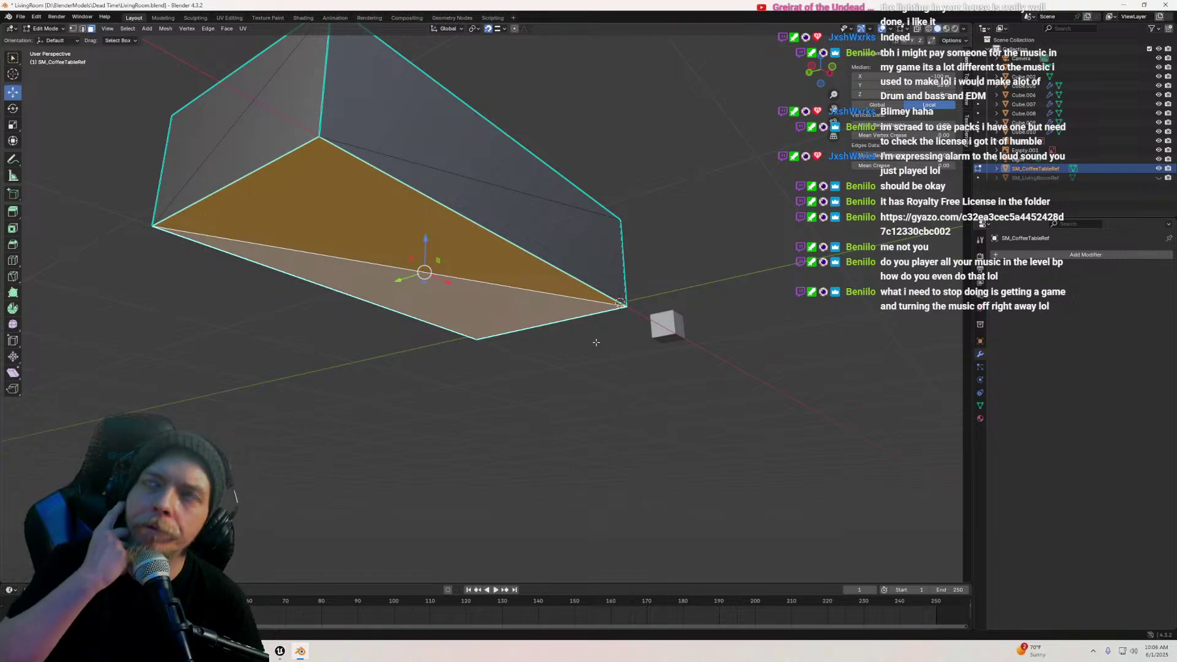
{"action": "scroll", "coordinate": [621, 250], "scroll_direction": "up", "scroll_amount": 2}
{"action": "middle_click_drag", "start_coordinate": [622, 250], "coordinate": [654, 306]}
{"action": "key", "text": "shift+s"}
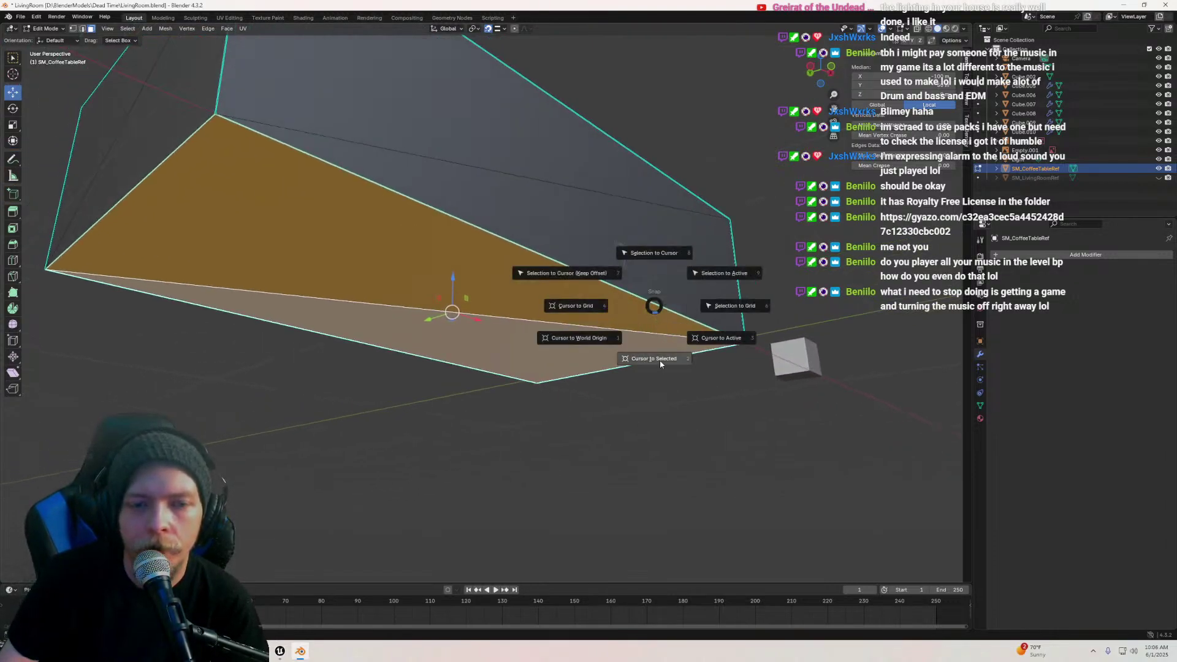
{"action": "left_click", "coordinate": [660, 364]}
Set SM_CoffeeTableRef's origin to the 3D cursor at the centre of its underside
{"action": "key", "text": "Tab"}
{"action": "right_click", "coordinate": [480, 241]}
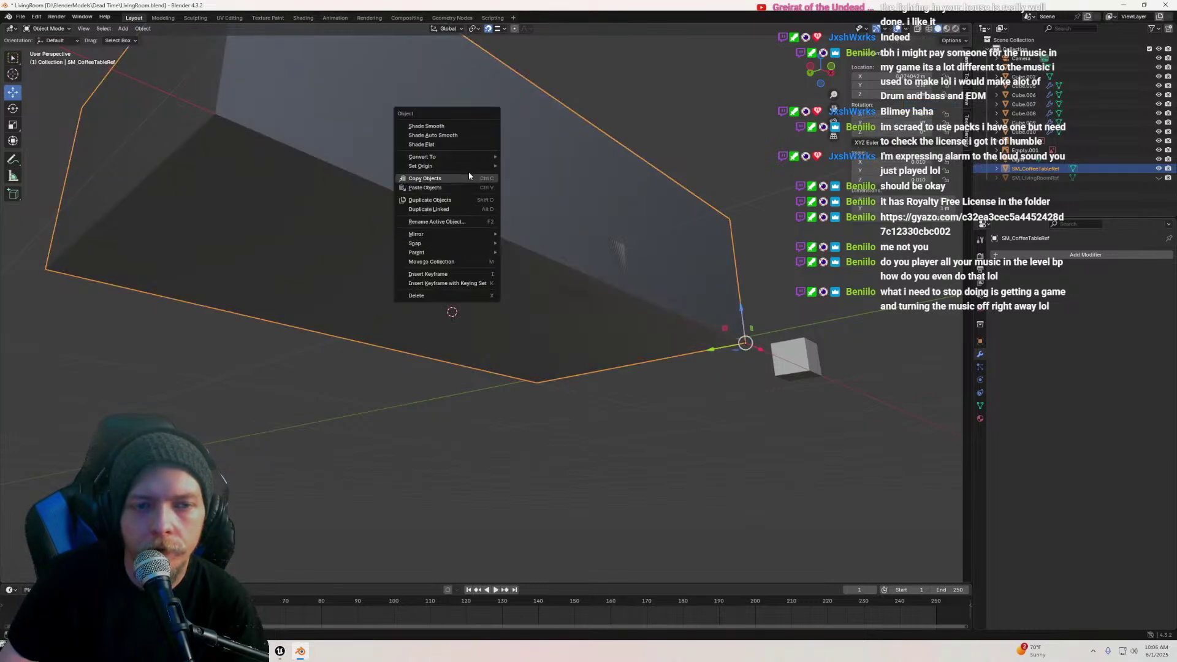
{"action": "mouse_move", "coordinate": [472, 166]}
{"action": "left_click", "coordinate": [551, 186]}
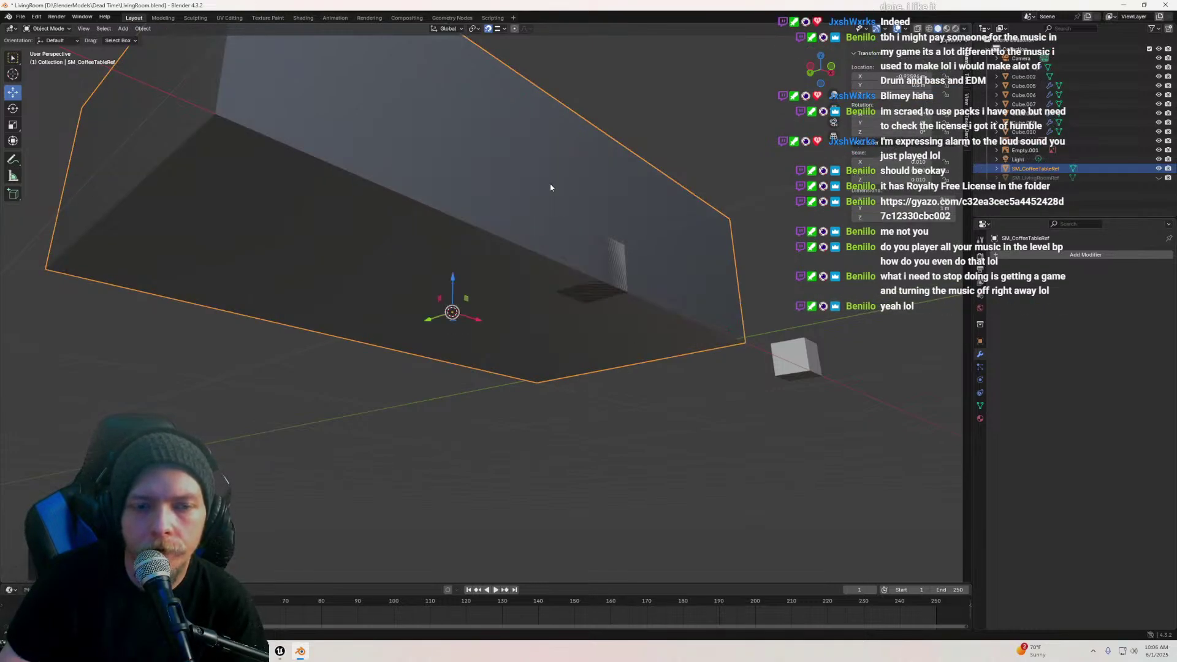
Snap the 3D cursor to the world origin
{"action": "middle_click_drag", "start_coordinate": [551, 188], "coordinate": [590, 262]}
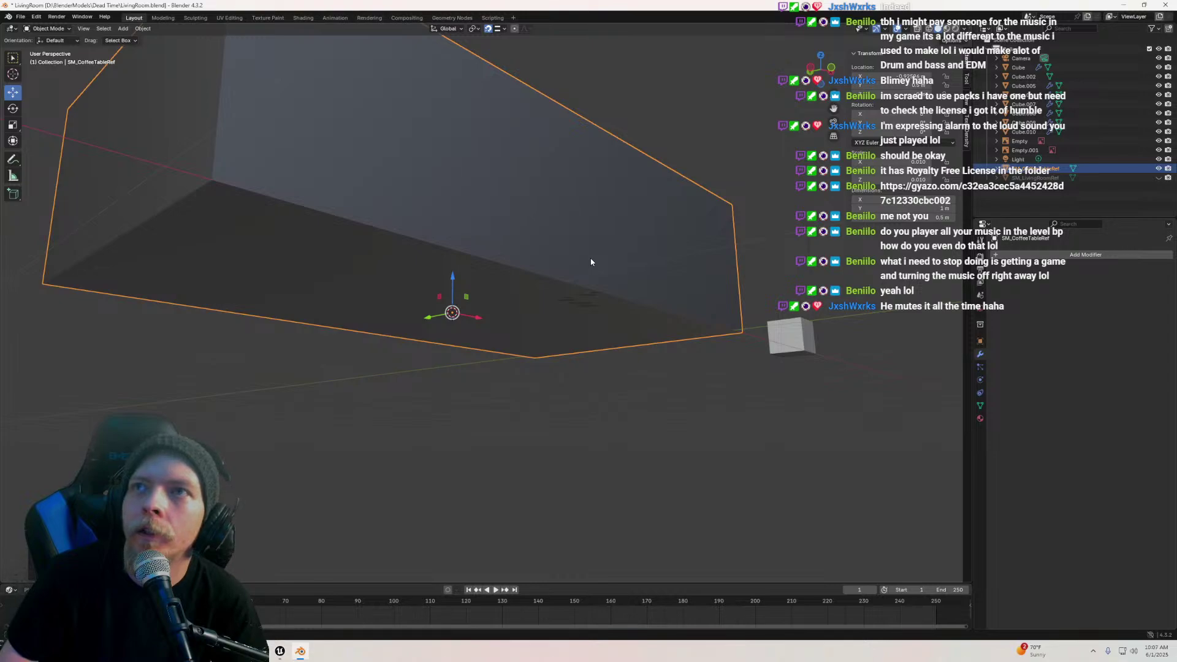
{"action": "scroll", "coordinate": [591, 262], "scroll_direction": "down", "scroll_amount": 5}
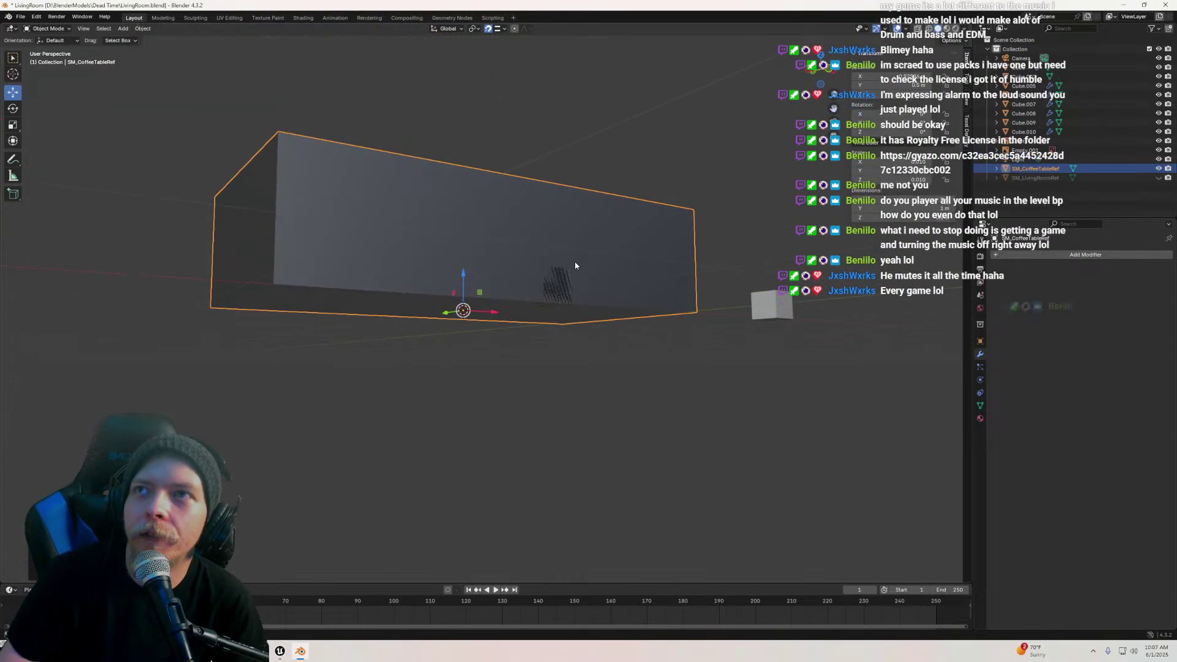
{"action": "middle_click_drag", "start_coordinate": [575, 261], "coordinate": [556, 312]}
{"action": "scroll", "coordinate": [589, 269], "scroll_direction": "up", "scroll_amount": 5}
{"action": "scroll", "coordinate": [588, 290], "scroll_direction": "down", "scroll_amount": 5}
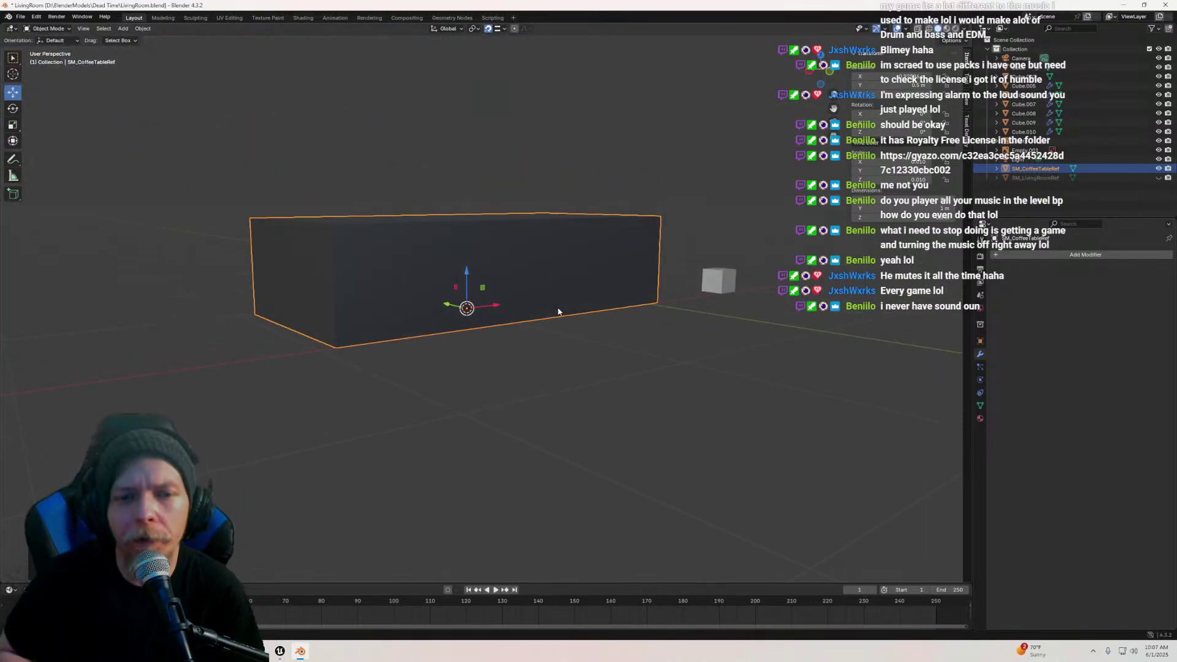
{"action": "middle_click_drag", "start_coordinate": [620, 322], "coordinate": [498, 348]}
{"action": "scroll", "coordinate": [598, 277], "scroll_direction": "up", "scroll_amount": 3}
{"action": "key", "text": "shift+s"}
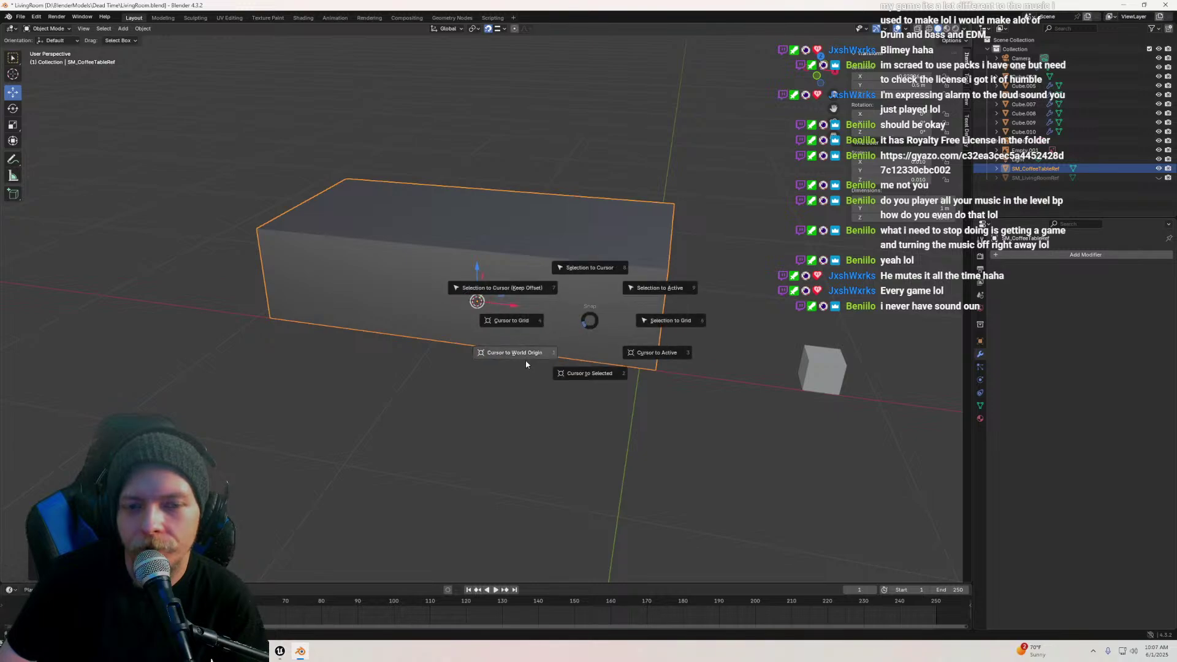
{"action": "left_click", "coordinate": [526, 360]}
Snap SM_CoffeeTableRef to the 3D cursor so the reference block is centred on the world origin
{"action": "right_click", "coordinate": [370, 370]}
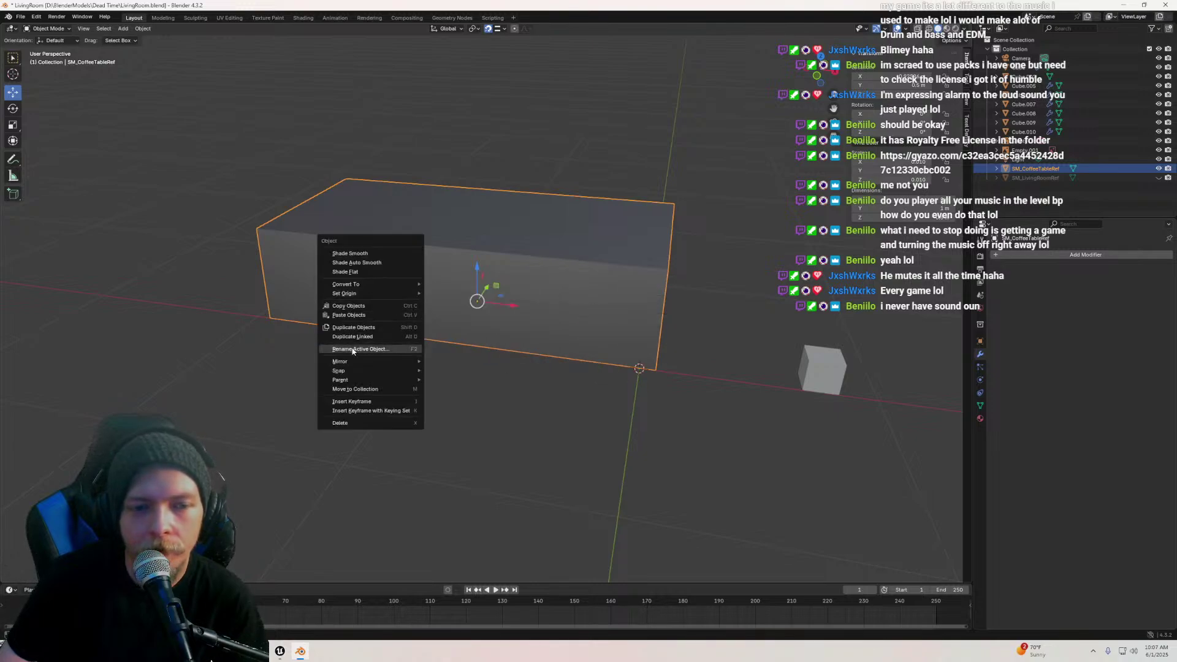
{"action": "mouse_move", "coordinate": [353, 370]}
{"action": "left_click", "coordinate": [490, 380]}
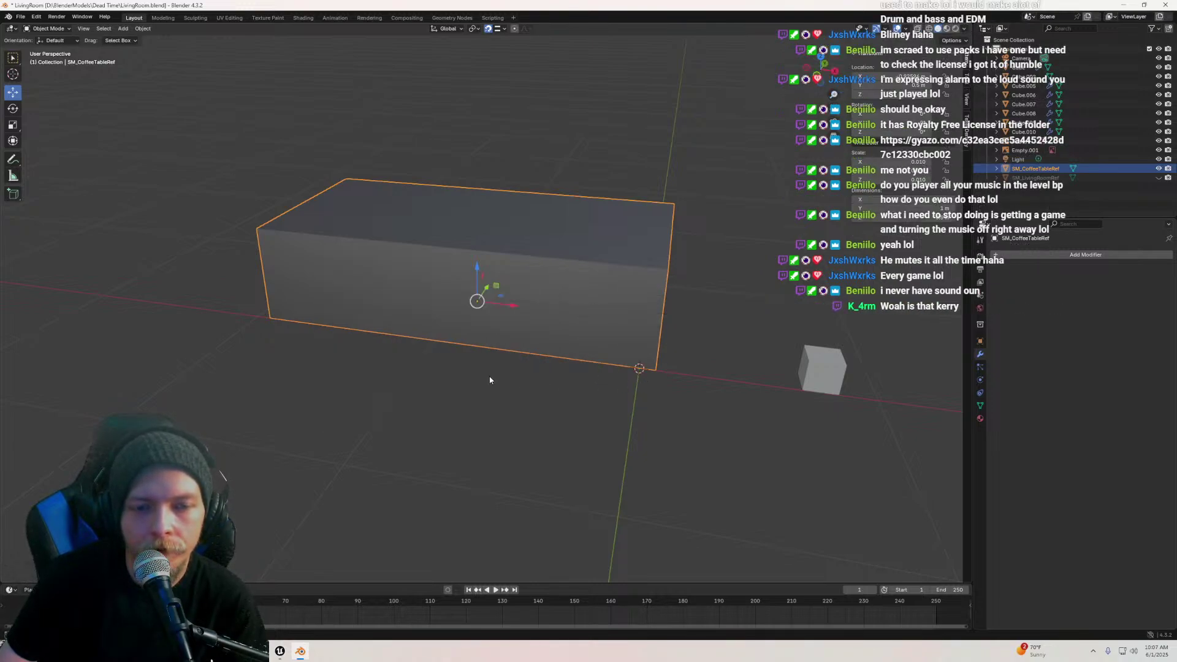
{"action": "right_click", "coordinate": [412, 295]}
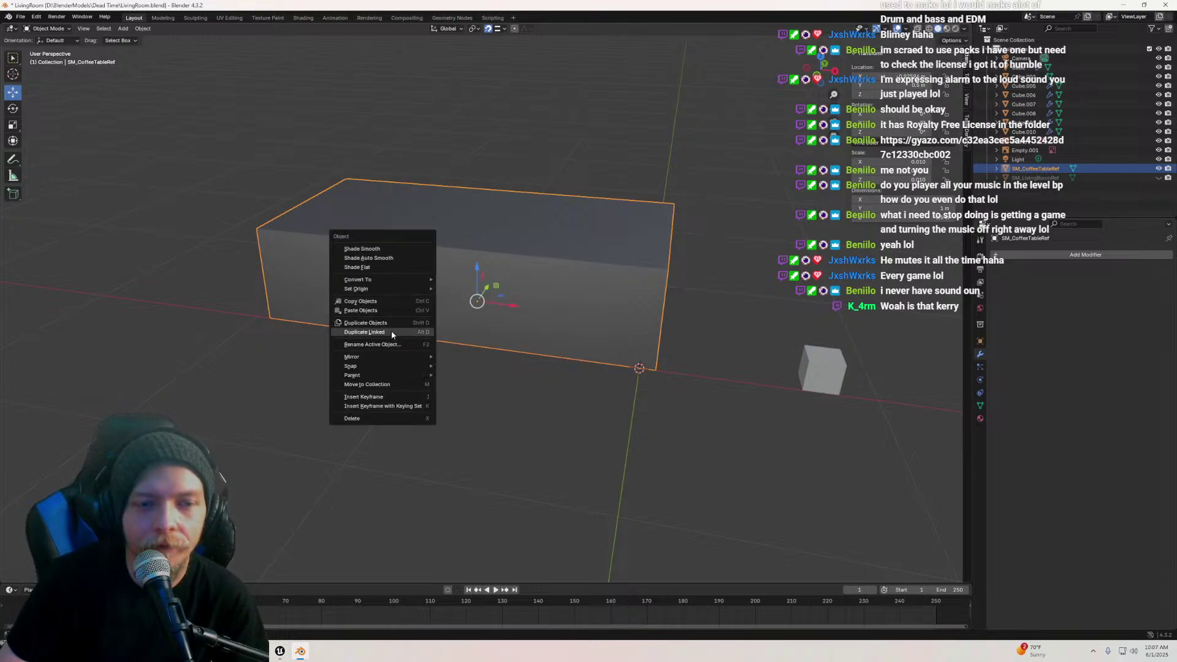
{"action": "mouse_move", "coordinate": [381, 368]}
{"action": "left_click", "coordinate": [470, 380]}
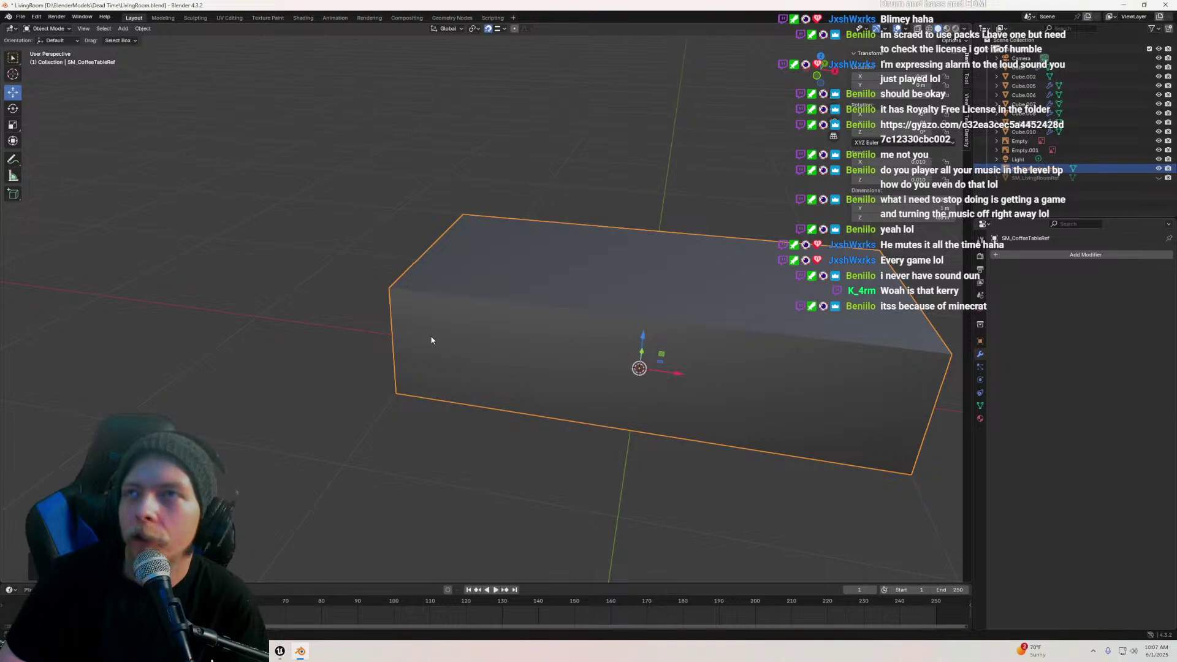
Select the mirrored leg cube and move its mesh along X to the end of the table reference block
{"action": "middle_click_drag", "start_coordinate": [431, 341], "coordinate": [447, 301]}
{"action": "left_click", "coordinate": [393, 439]}
{"action": "scroll", "coordinate": [394, 440], "scroll_direction": "down", "scroll_amount": 6}
{"action": "key", "text": "Tab"}
{"action": "left_click_drag", "start_coordinate": [419, 302], "coordinate": [360, 312]}
Enable the Y axis on the legs' Mirror modifier and move the leg mesh along Y to the block's corner
{"action": "middle_click_drag", "start_coordinate": [360, 312], "coordinate": [1004, 299]}
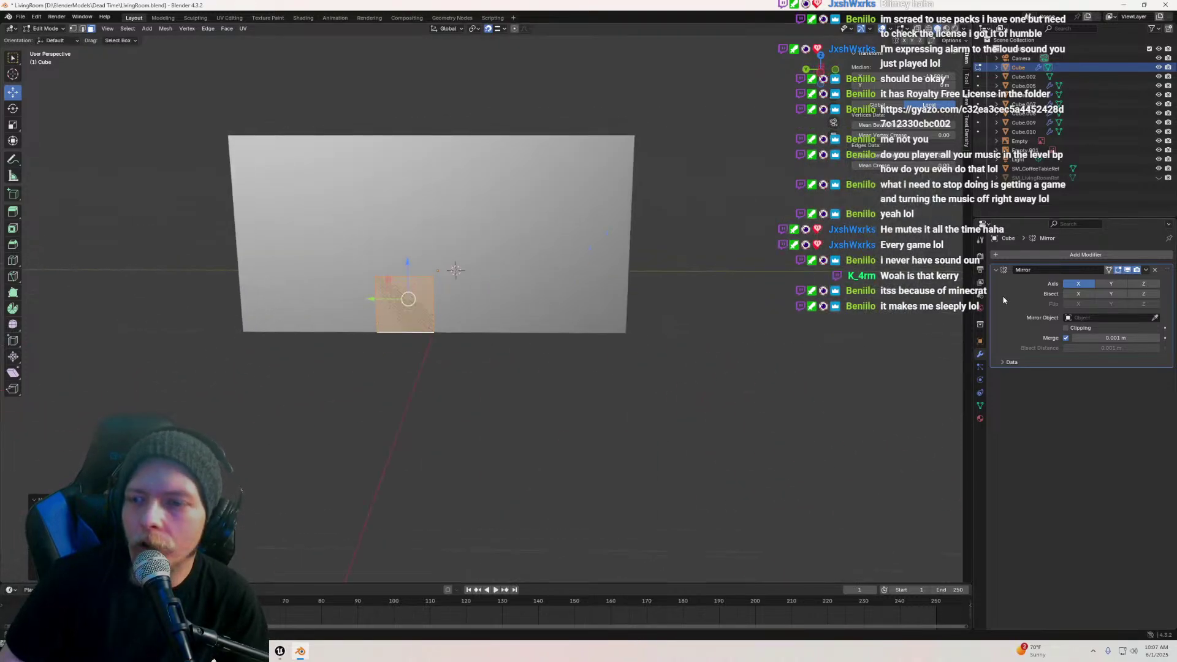
{"action": "left_click_drag", "start_coordinate": [370, 300], "coordinate": [245, 306]}
{"action": "scroll", "coordinate": [307, 309], "scroll_direction": "down", "scroll_amount": 3}
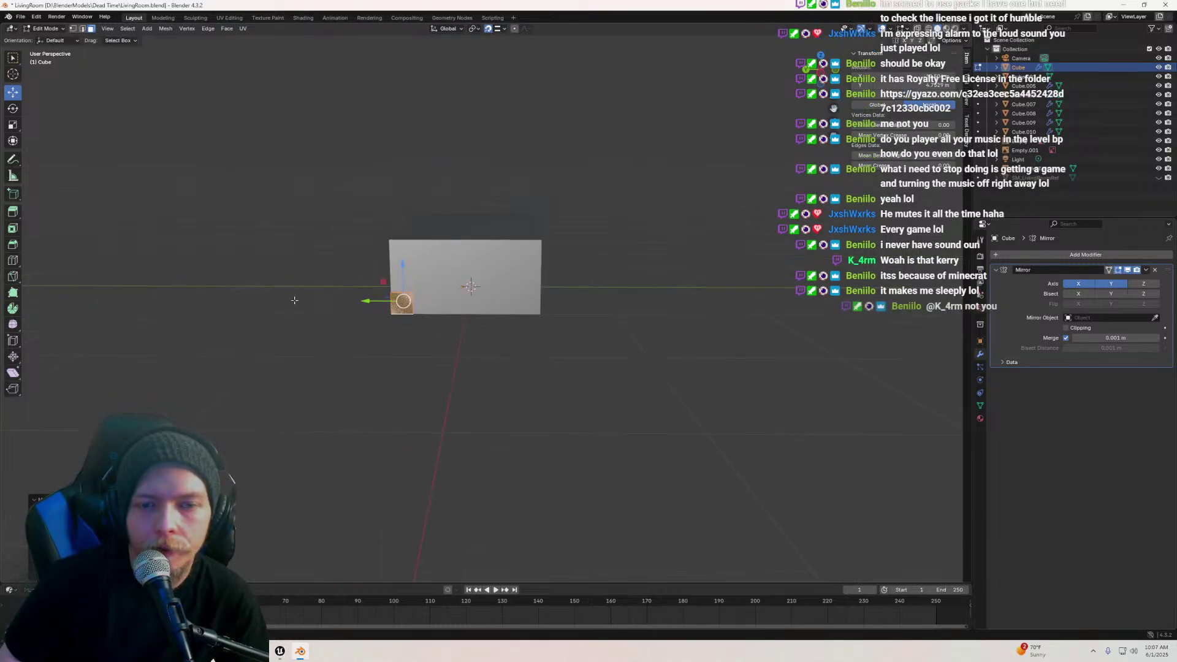
{"action": "mouse_move", "coordinate": [307, 310]}
{"action": "middle_mouse_down"}
{"action": "mouse_move", "coordinate": [323, 323]}
{"action": "mouse_move", "coordinate": [315, 347]}
{"action": "mouse_move", "coordinate": [306, 332]}
{"action": "mouse_move", "coordinate": [313, 362]}
{"action": "mouse_move", "coordinate": [311, 243]}
{"action": "mouse_move", "coordinate": [317, 295]}
{"action": "middle_mouse_up"}
{"action": "scroll", "coordinate": [317, 295], "scroll_direction": "up", "scroll_amount": 3}
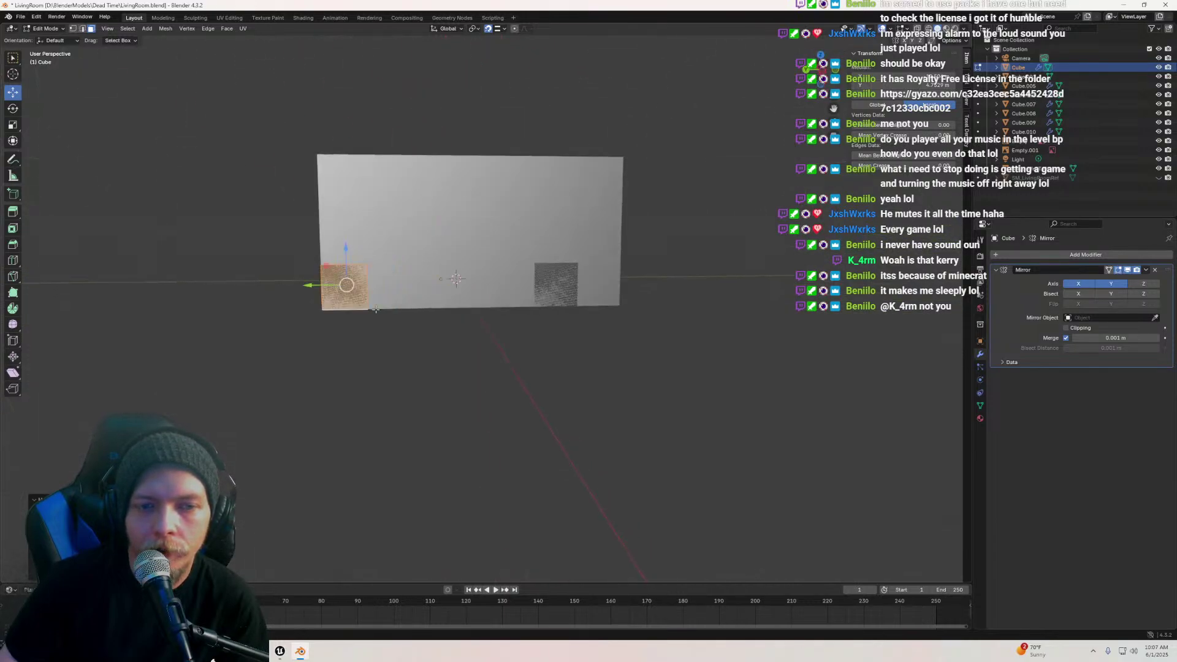
Snap the mirrored legs object to the 3D cursor at the world origin
{"action": "key", "text": "Tab"}
{"action": "middle_click_drag", "start_coordinate": [426, 287], "coordinate": [330, 203]}
{"action": "right_click", "coordinate": [331, 203]}
{"action": "mouse_move", "coordinate": [331, 206]}
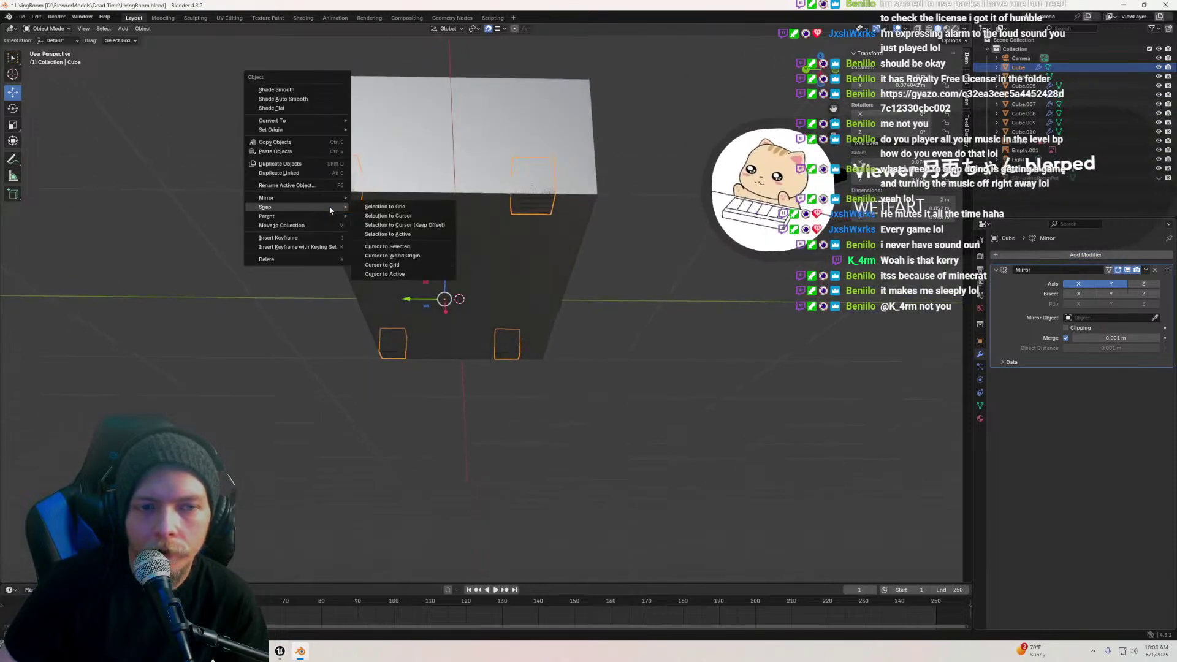
{"action": "left_click", "coordinate": [372, 215]}
Move the leg mesh along Y until it lines up with the corner edge of the table reference block
{"action": "key", "text": "Tab"}
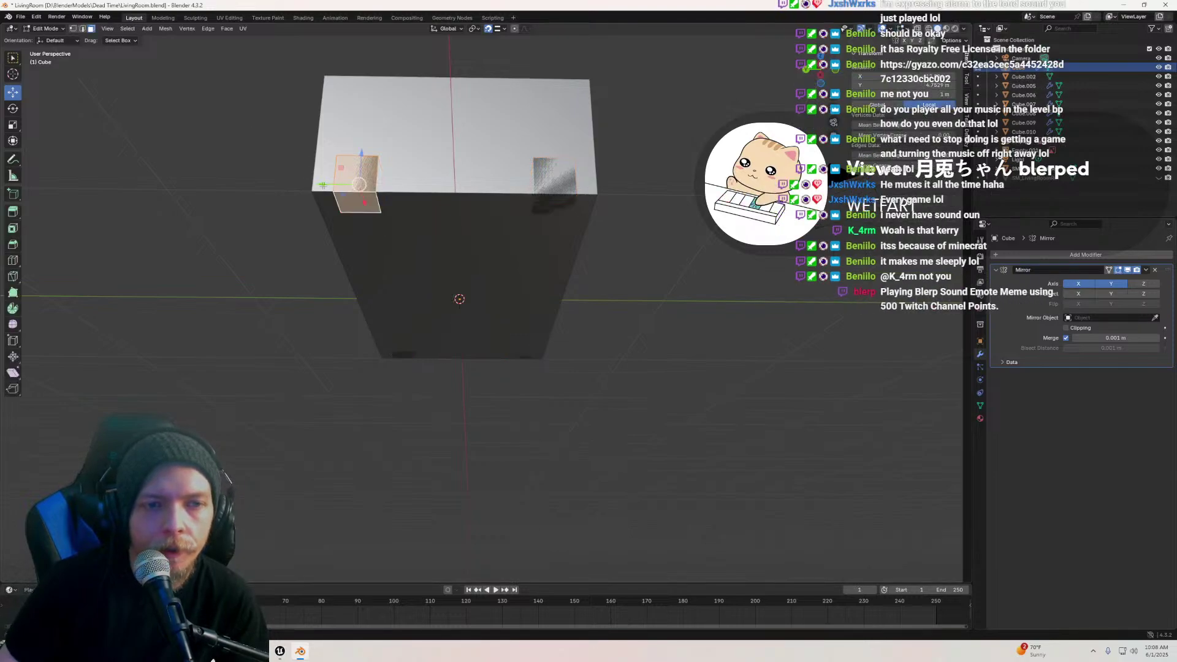
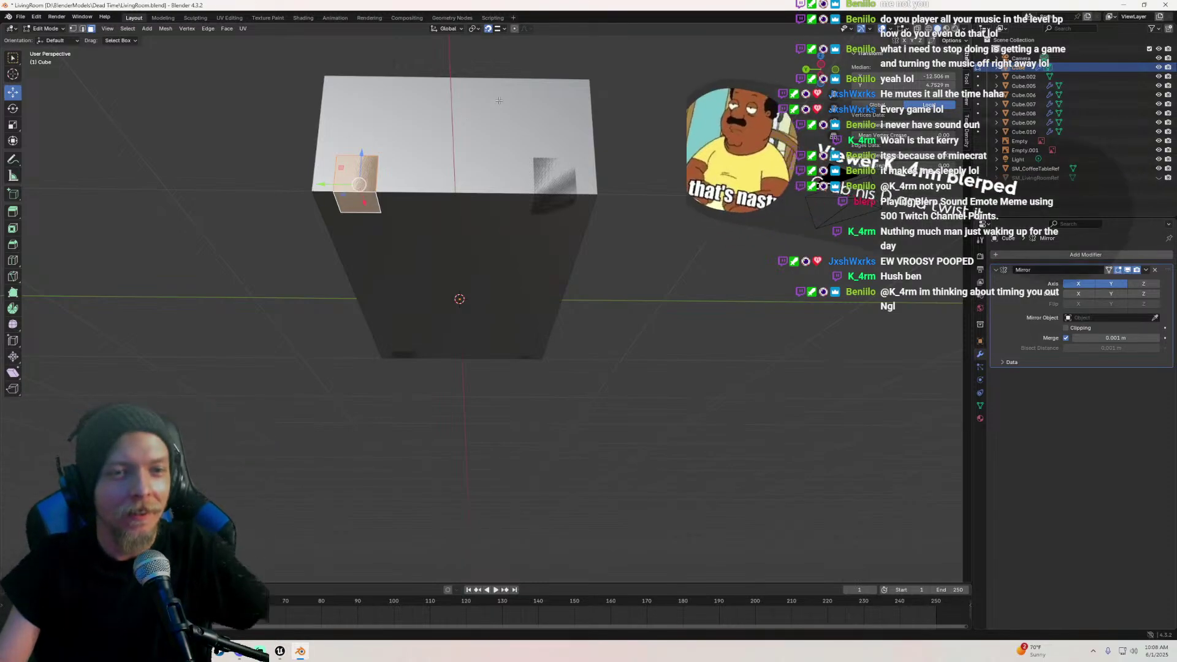
{"action": "middle_click_drag", "start_coordinate": [342, 134], "coordinate": [462, 259]}
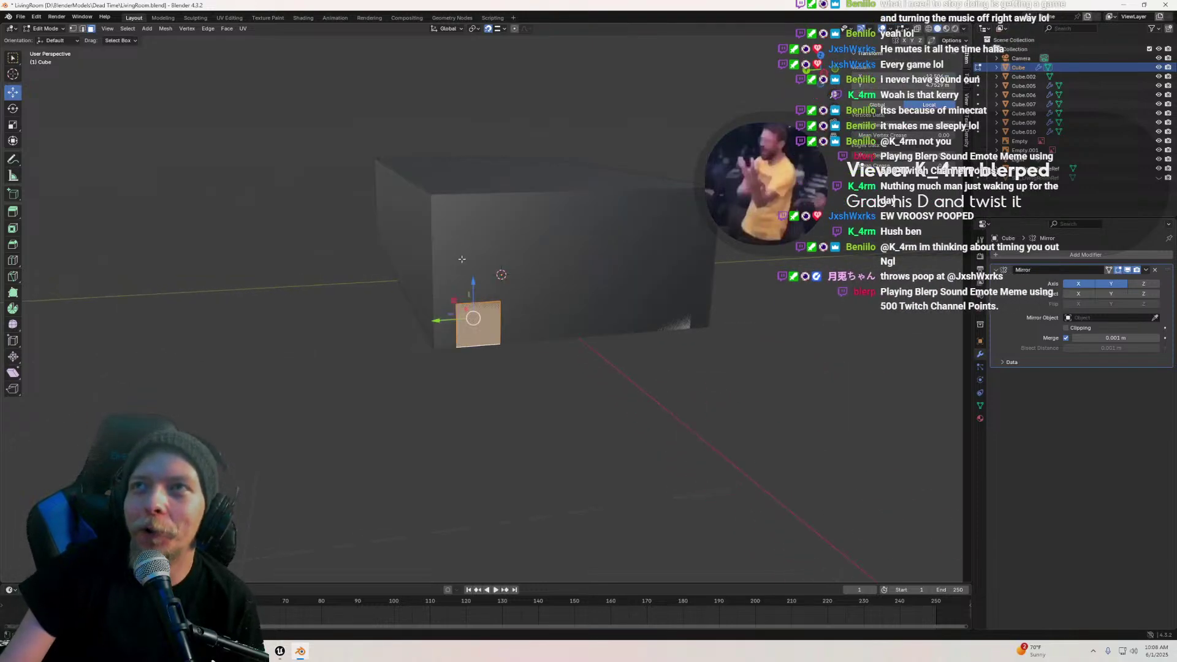
{"action": "key", "text": "g"}
{"action": "key", "text": "y"}
{"action": "key", "text": "Return"}
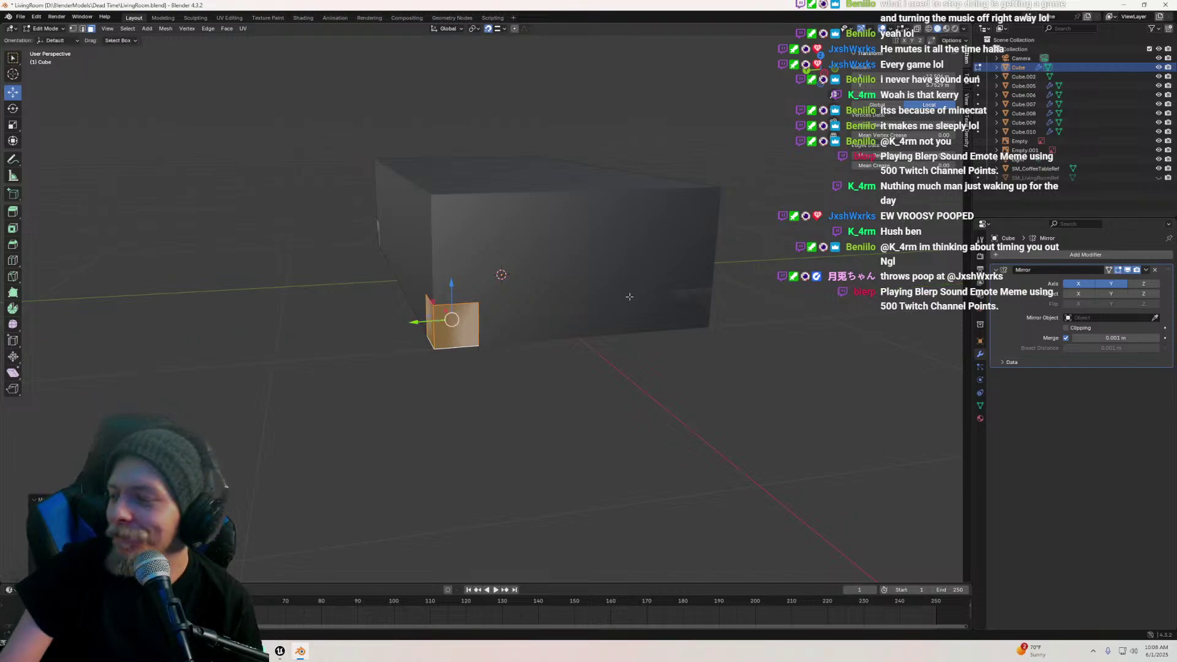
Raise the leg's top face along Z to just below the top of the table reference block
{"action": "middle_click_drag", "start_coordinate": [629, 297], "coordinate": [656, 297]}
{"action": "scroll", "coordinate": [673, 309], "scroll_direction": "up", "scroll_amount": 4}
{"action": "left_click_drag", "start_coordinate": [664, 310], "coordinate": [665, 233]}
{"action": "middle_click_drag", "start_coordinate": [665, 233], "coordinate": [589, 209]}
{"action": "scroll", "coordinate": [589, 209], "scroll_direction": "up", "scroll_amount": 2}
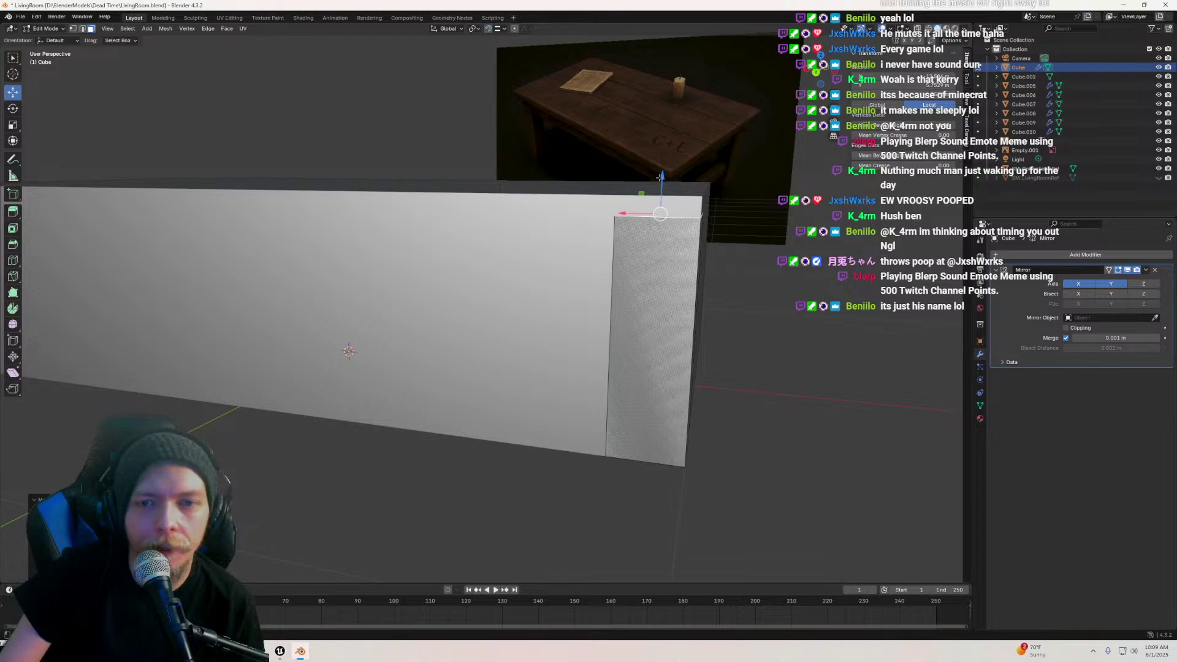
Leave mesh editing and add a Bevel modifier to the legs
{"action": "scroll", "coordinate": [571, 231], "scroll_direction": "down", "scroll_amount": 3}
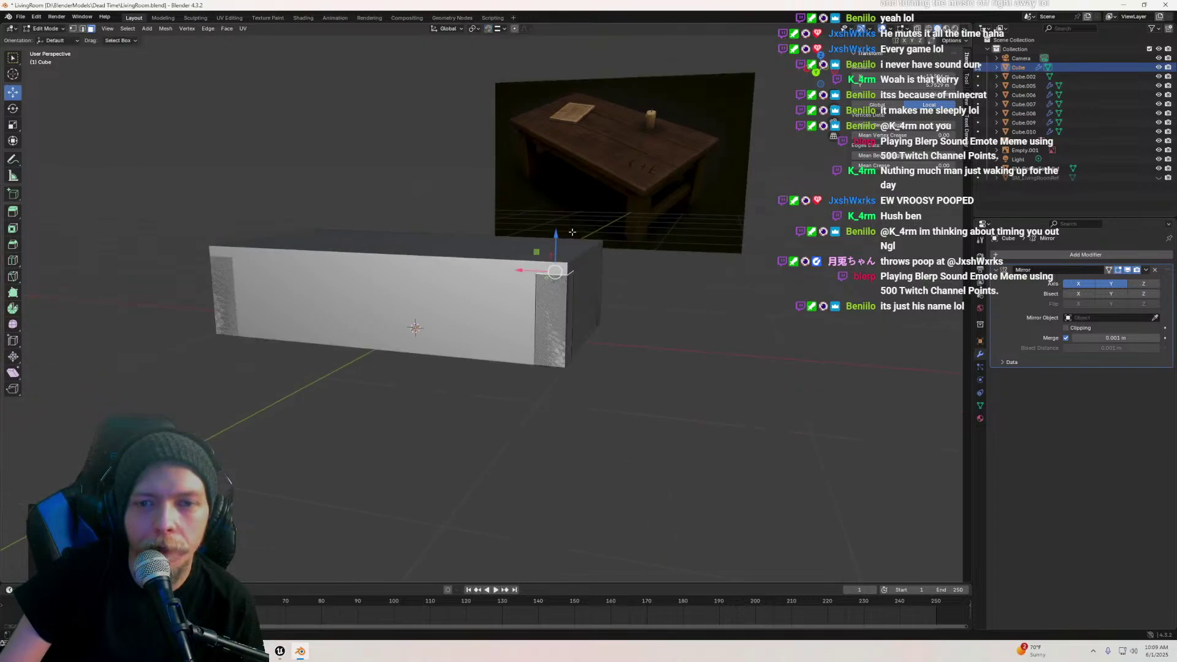
{"action": "key", "text": "Tab"}
{"action": "middle_click_drag", "start_coordinate": [571, 232], "coordinate": [386, 243]}
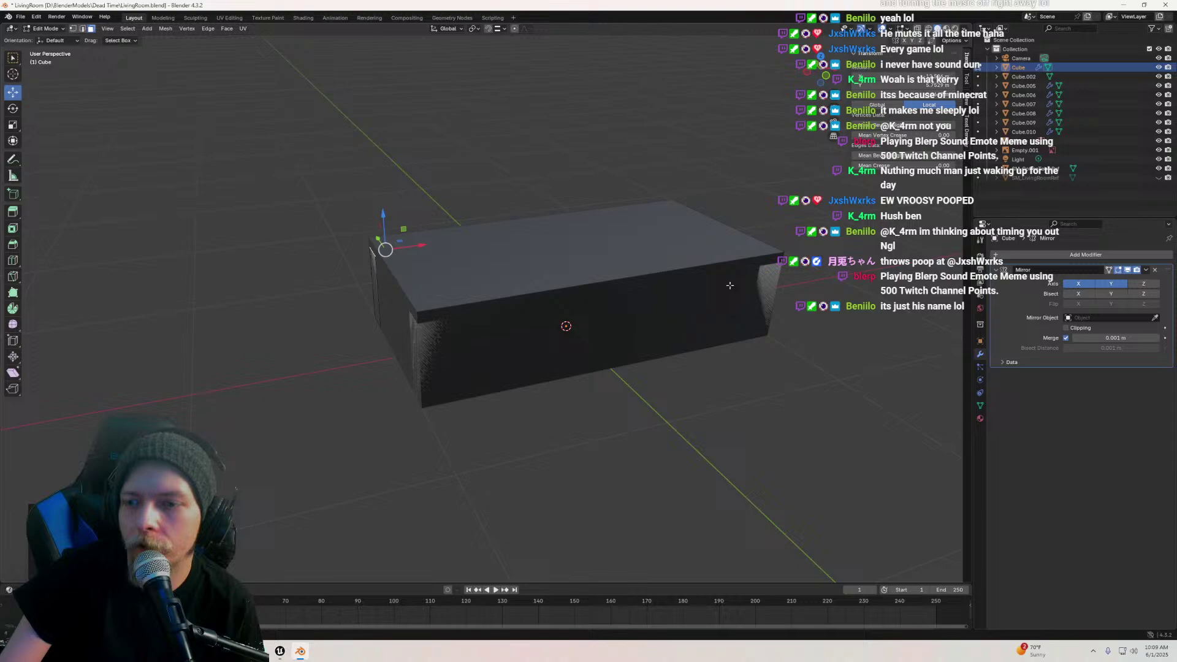
{"action": "left_click", "coordinate": [1040, 258]}
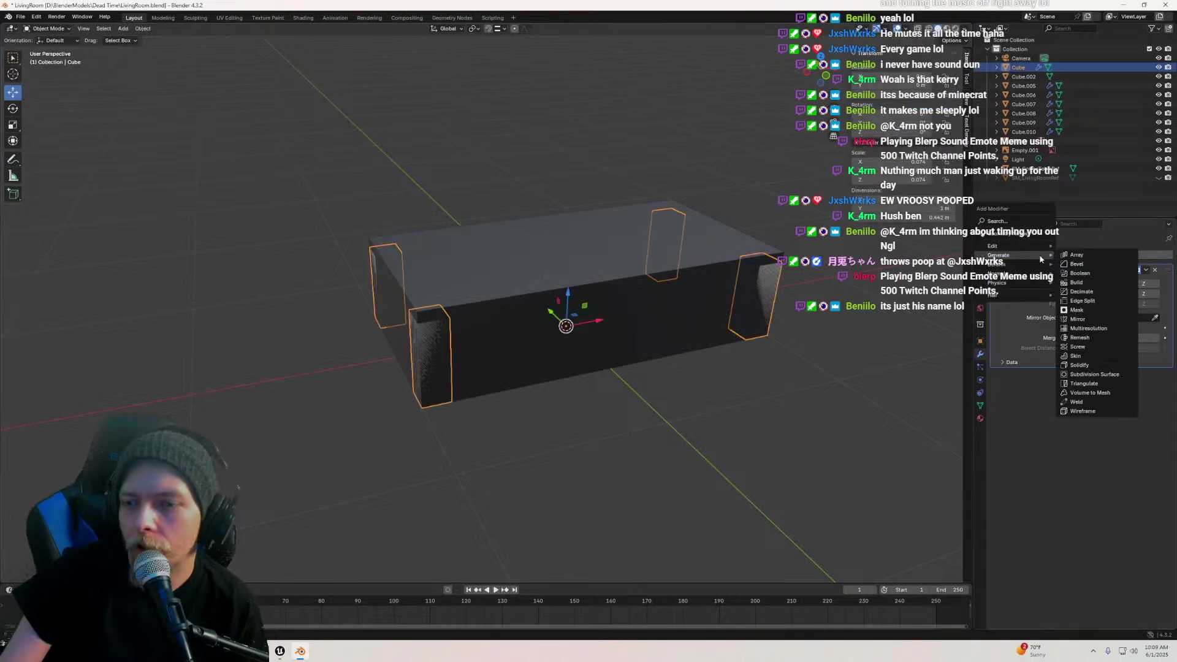
Hide the SM_CoffeeTableRef block so only the four legs and the reference image remain
{"action": "left_click", "coordinate": [521, 316]}
{"action": "key", "text": "h"}
{"action": "middle_click_drag", "start_coordinate": [524, 315], "coordinate": [598, 358]}
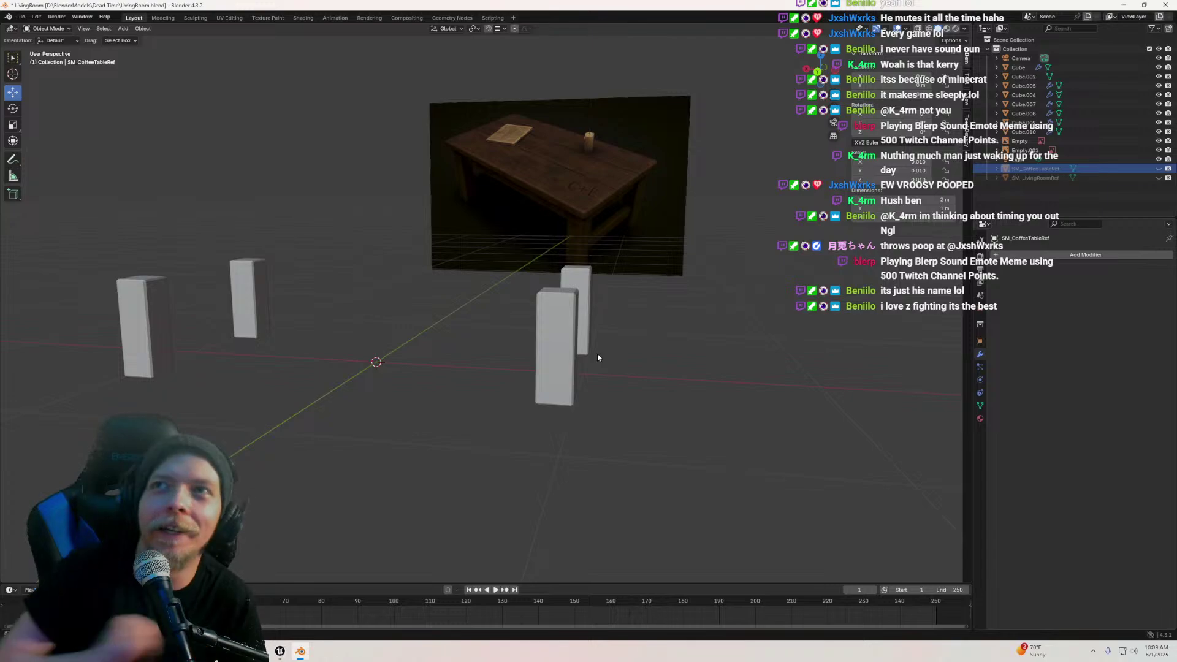
Select the table legs and set their Bevel modifier to 3 segments
{"action": "left_click", "coordinate": [547, 360]}
{"action": "scroll", "coordinate": [561, 337], "scroll_direction": "up", "scroll_amount": 2}
{"action": "middle_click_drag", "start_coordinate": [561, 337], "coordinate": [528, 372]}
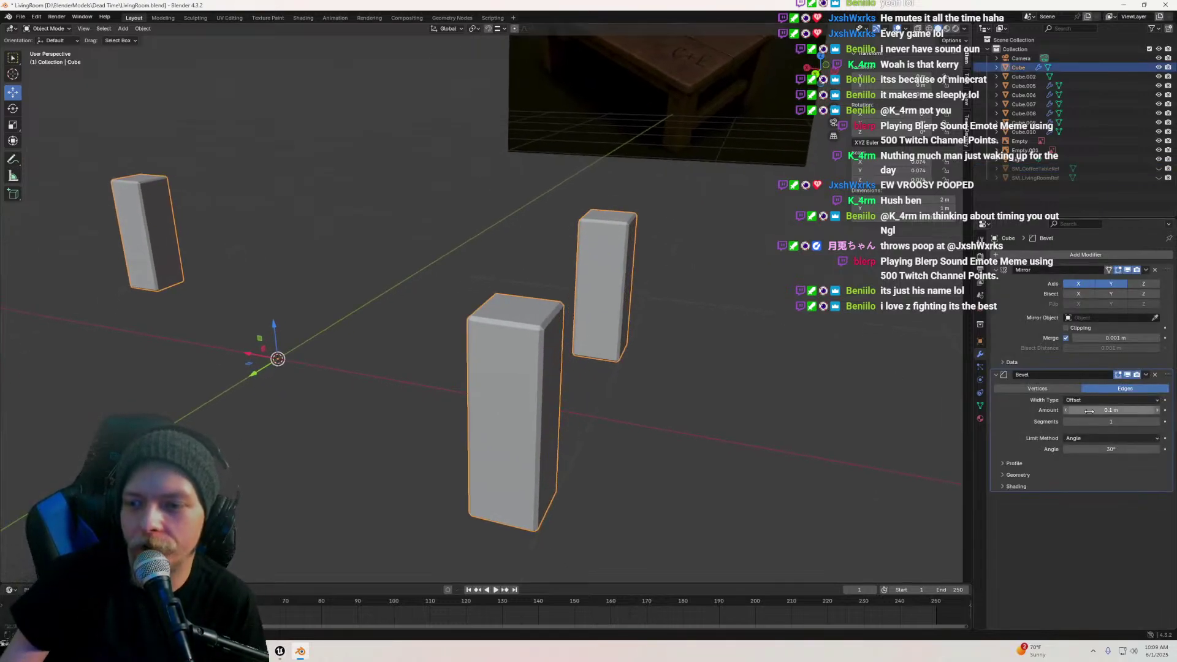
{"action": "key", "text": "Return"}
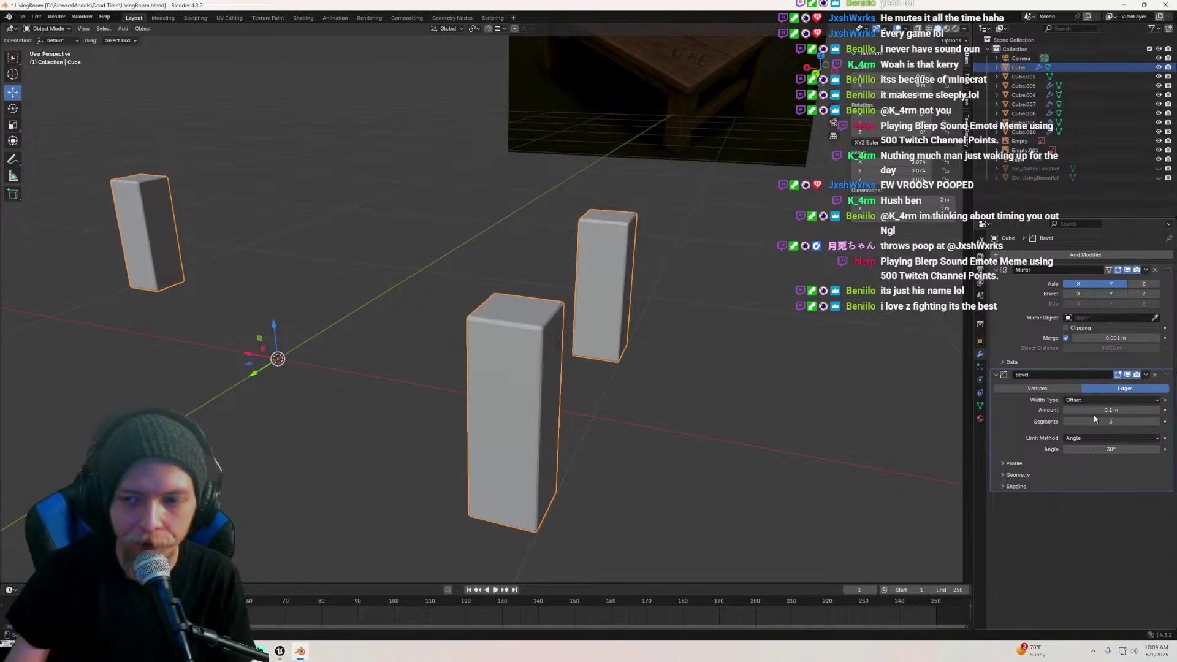
{"action": "middle_click_drag", "start_coordinate": [613, 336], "coordinate": [606, 325]}
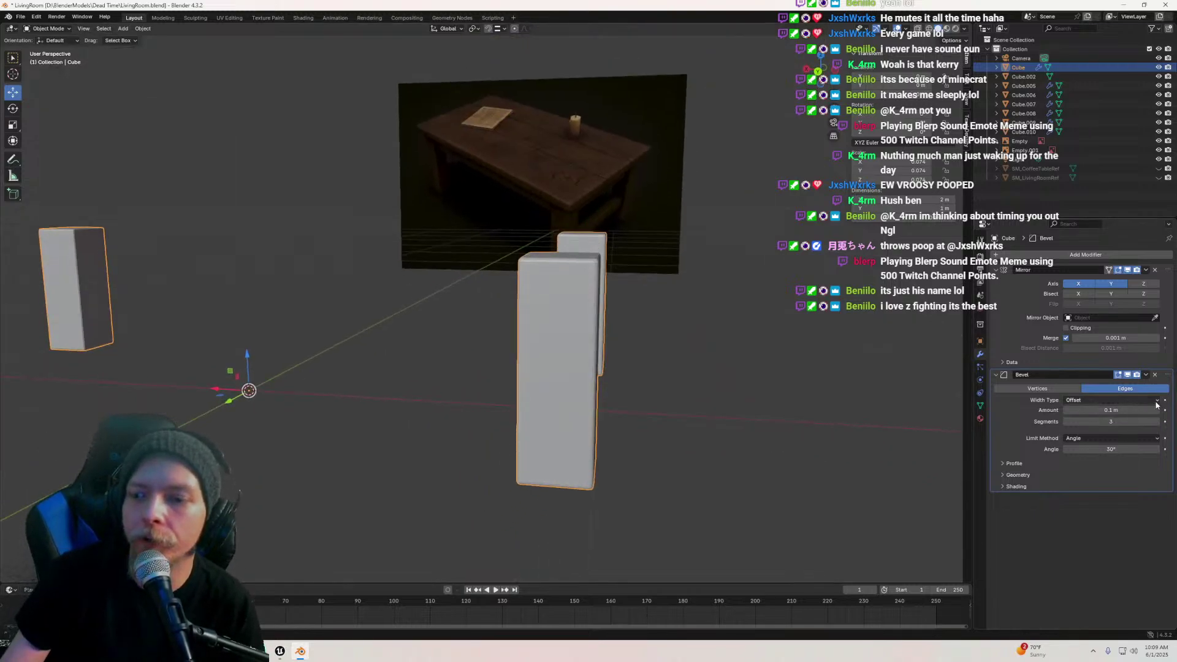
Set the legs' bevel amount to 0.05 m and apply smooth shading to them
{"action": "left_click", "coordinate": [1113, 408]}
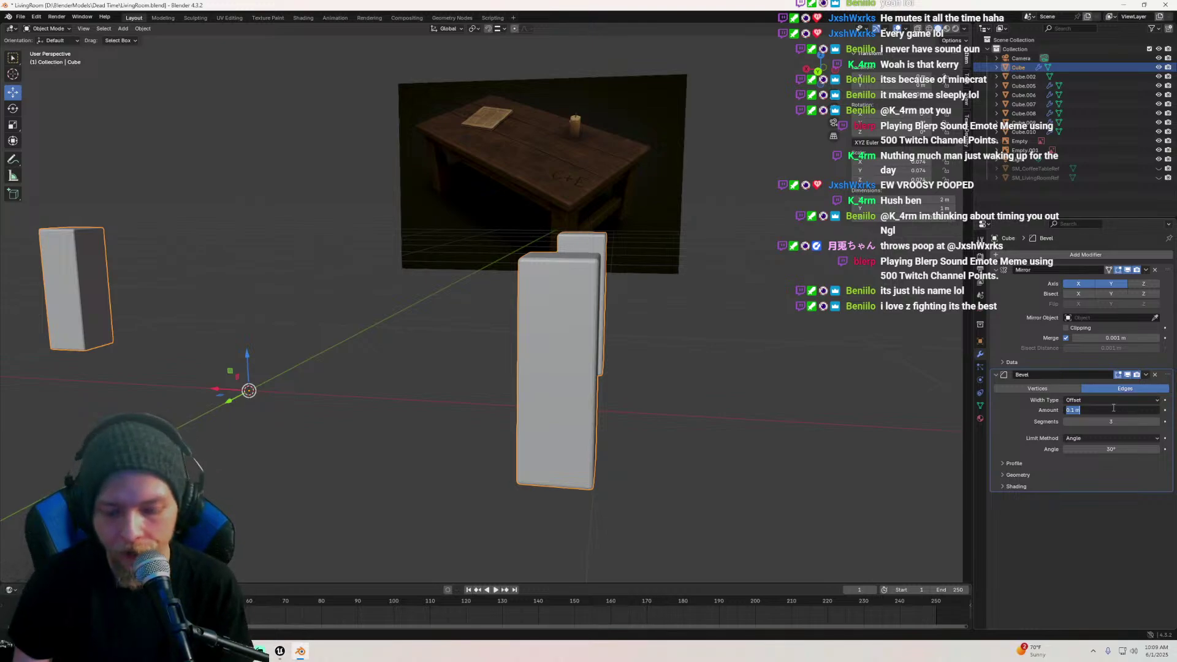
{"action": "type", "text": ".05"}
{"action": "key", "text": "Return"}
{"action": "right_click", "coordinate": [564, 371]}
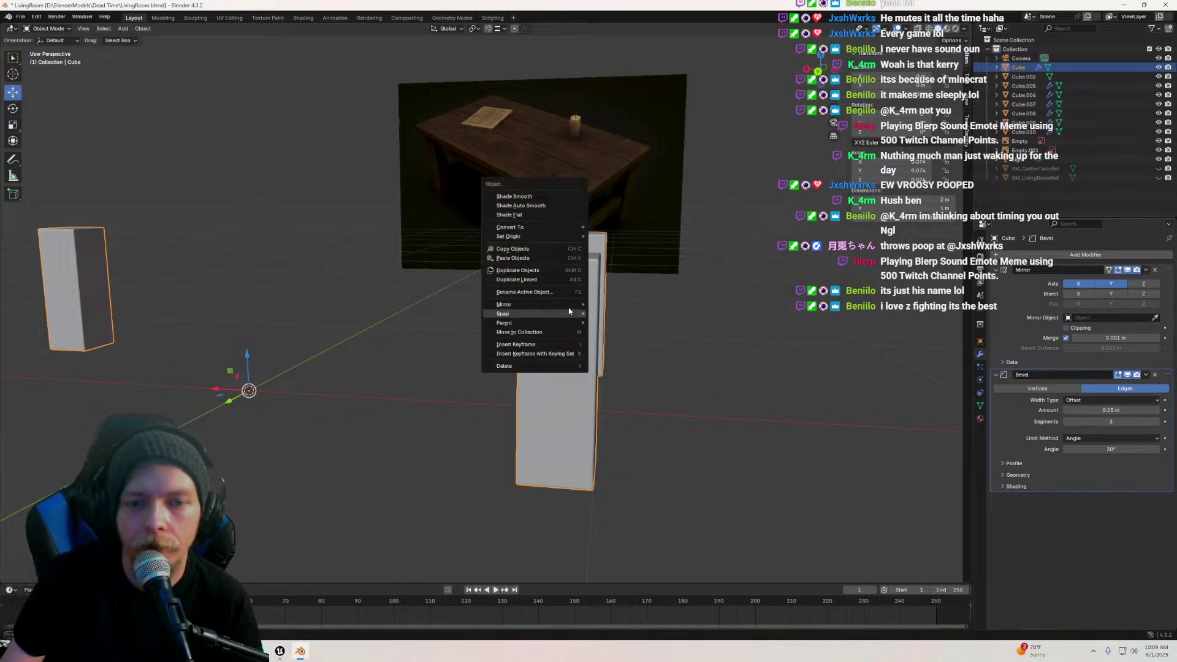
{"action": "left_click", "coordinate": [545, 200]}
Add a new cube mesh at the centre of the four legs
{"action": "scroll", "coordinate": [586, 406], "scroll_direction": "down", "scroll_amount": 3}
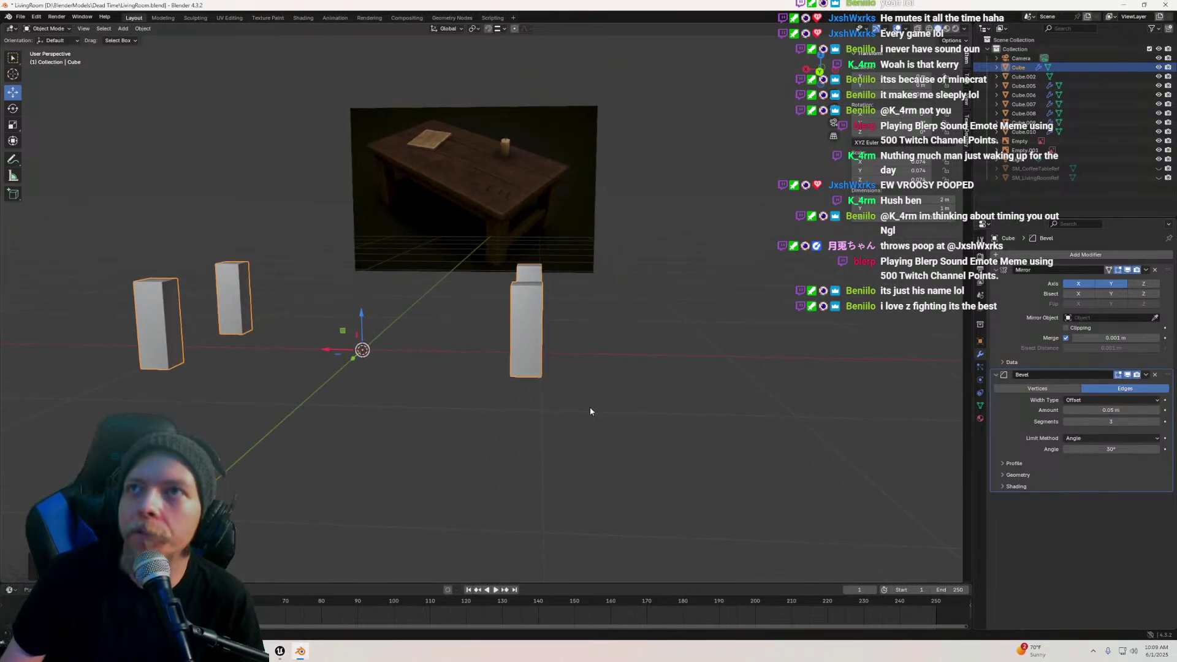
{"action": "middle_click_drag", "start_coordinate": [569, 398], "coordinate": [572, 375], "text": "shift"}
{"action": "middle_click_drag", "start_coordinate": [523, 342], "coordinate": [480, 344]}
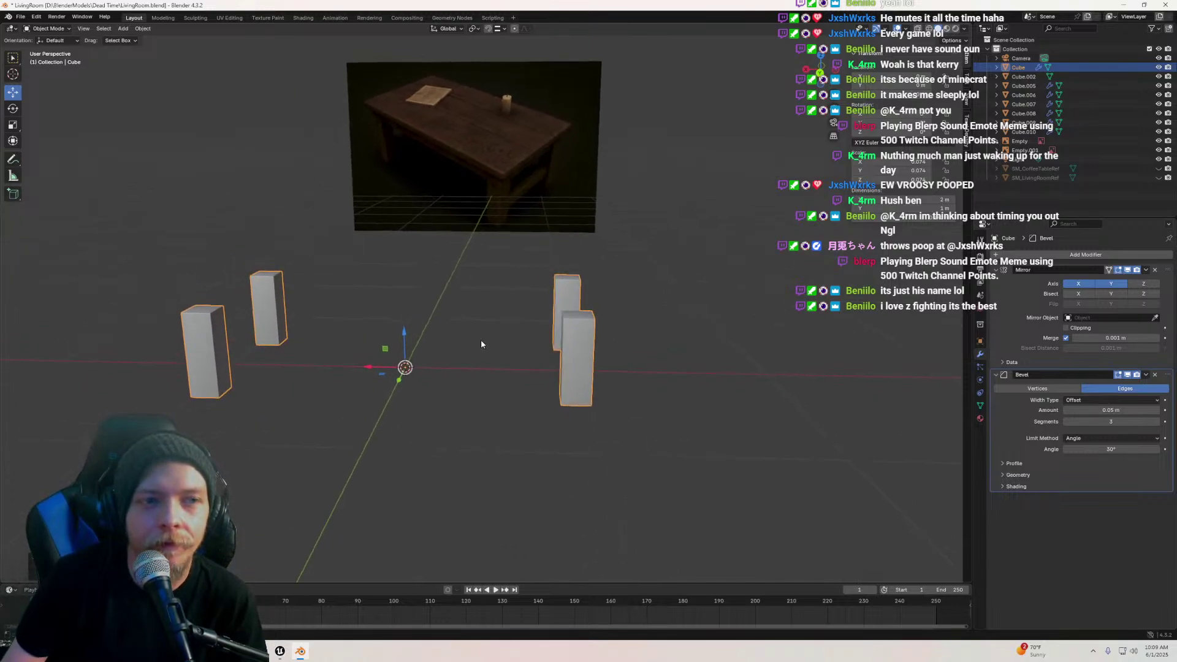
{"action": "left_click", "coordinate": [123, 29]}
{"action": "mouse_move", "coordinate": [197, 39]}
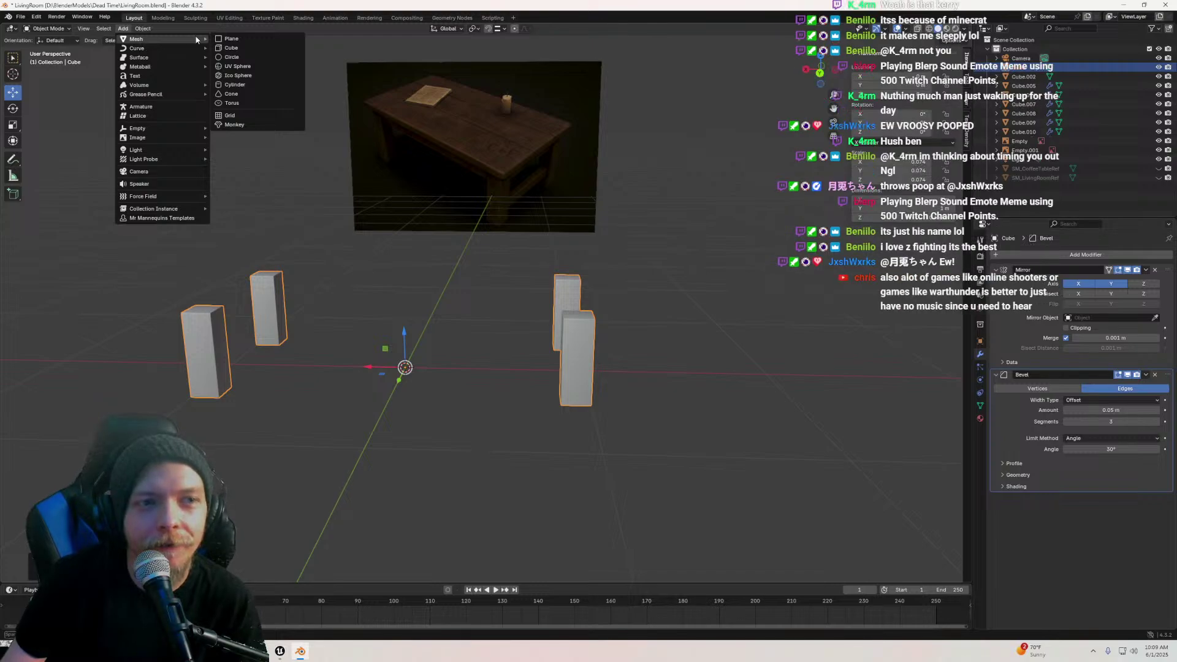
{"action": "left_click", "coordinate": [243, 48]}
Scale the new cube down uniformly to about 0.19 m
{"action": "key", "text": "KP_Decimal"}
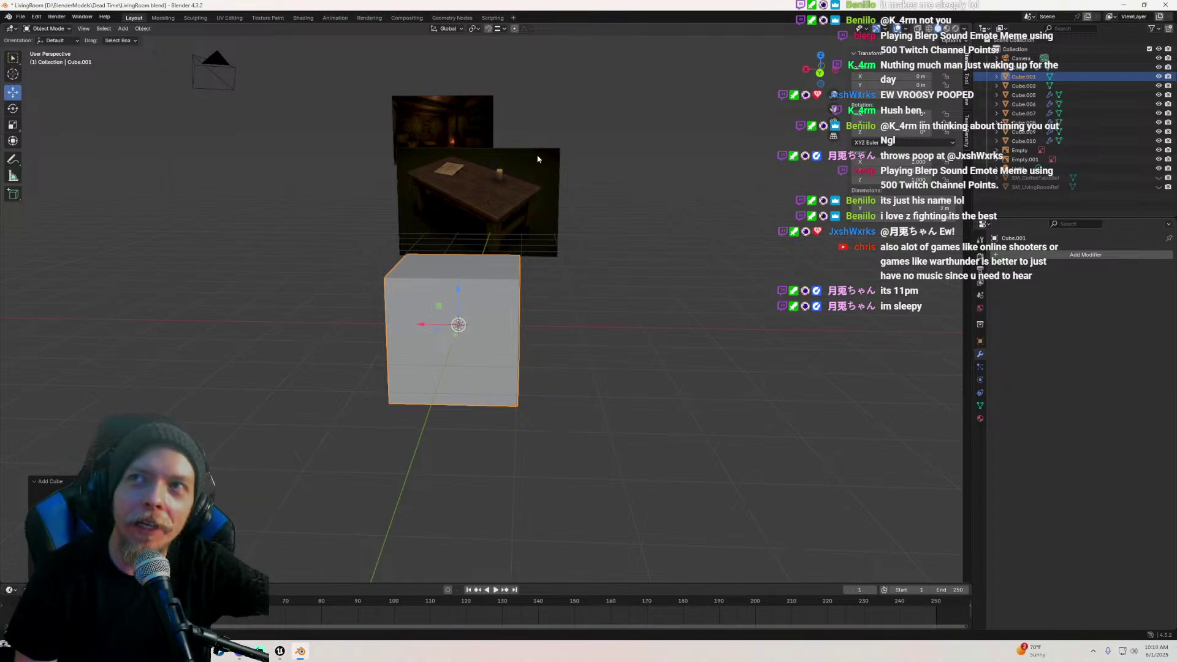
{"action": "scroll", "coordinate": [492, 326], "scroll_direction": "up", "scroll_amount": 3}
{"action": "key", "text": "s"}
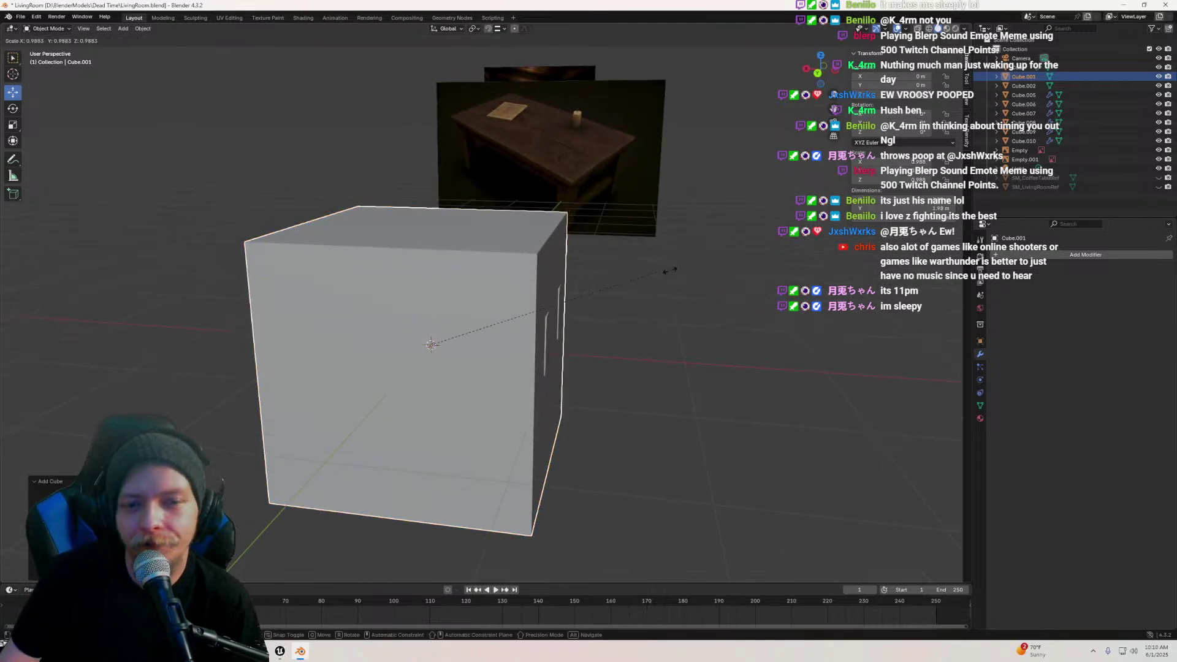
{"action": "left_click", "coordinate": [479, 386]}
{"action": "mouse_move", "coordinate": [483, 389]}
{"action": "middle_mouse_down"}
{"action": "mouse_move", "coordinate": [449, 371]}
{"action": "mouse_move", "coordinate": [510, 337]}
{"action": "mouse_move", "coordinate": [506, 385]}
{"action": "middle_mouse_up"}
{"action": "key", "text": "s"}
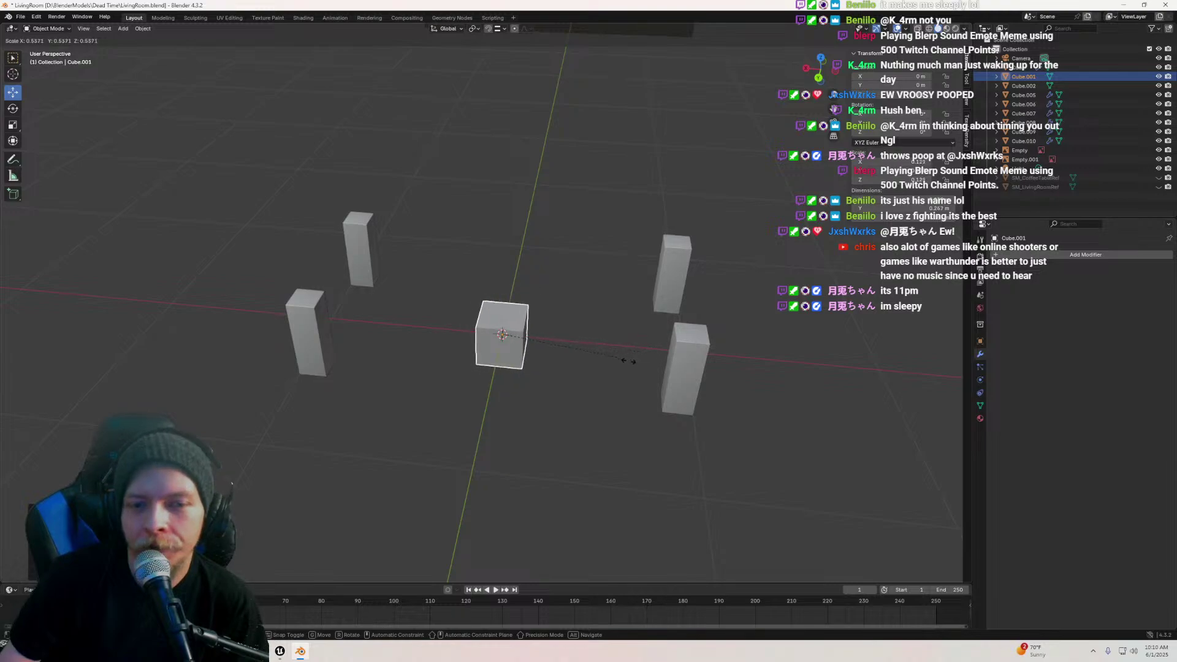
{"action": "left_click", "coordinate": [594, 366]}
Raise the small cube along Z to roughly the height of the leg tops
{"action": "middle_click_drag", "start_coordinate": [593, 366], "coordinate": [523, 317]}
{"action": "scroll", "coordinate": [531, 349], "scroll_direction": "up", "scroll_amount": 2}
{"action": "left_click_drag", "start_coordinate": [522, 318], "coordinate": [522, 185]}
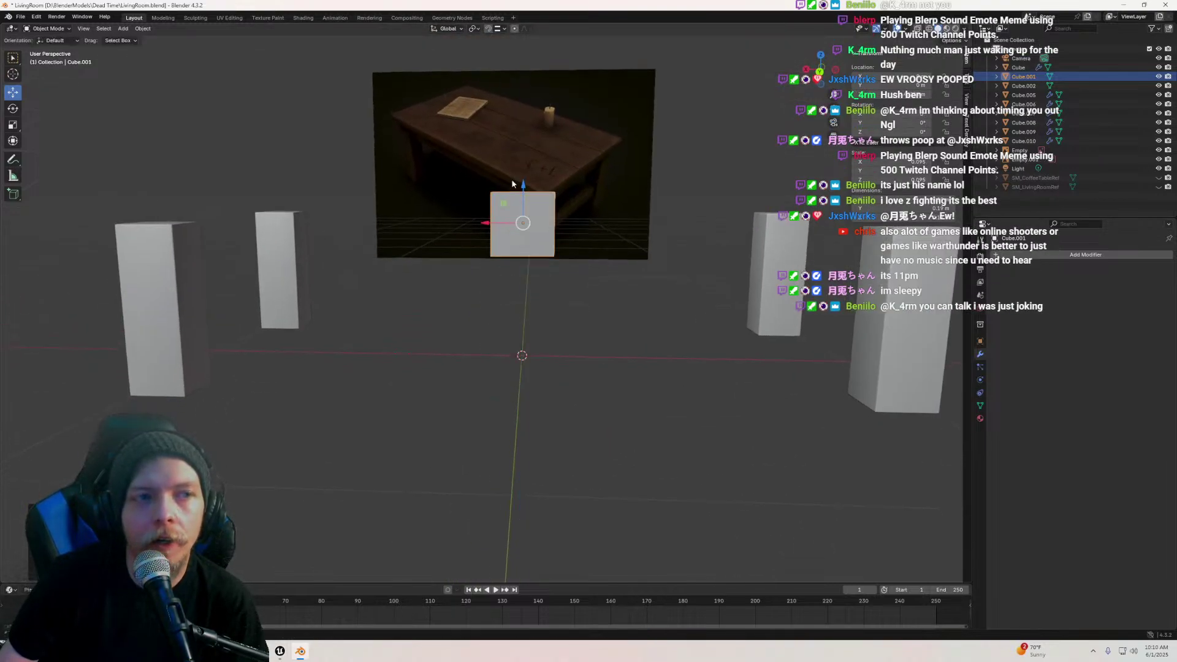
Edit the cube's mesh and lower its top face along Z to flatten it into a thinner slab
{"action": "key", "text": "Tab"}
{"action": "middle_click_drag", "start_coordinate": [529, 70], "coordinate": [512, 117]}
{"action": "left_click", "coordinate": [518, 198]}
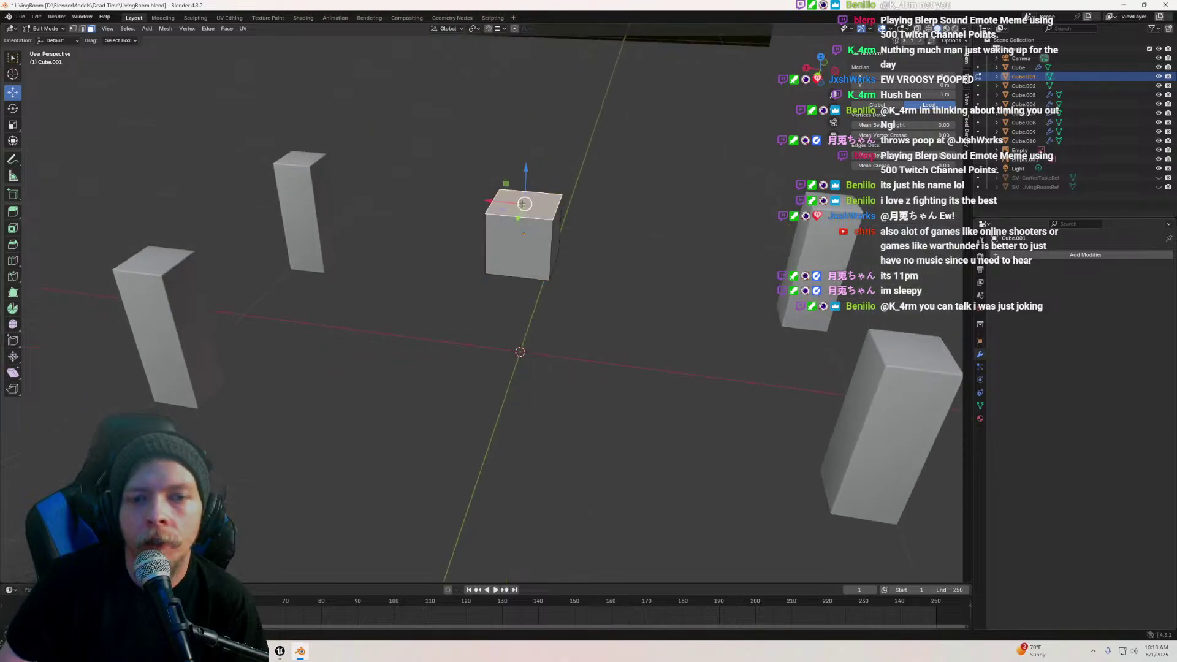
{"action": "middle_click_drag", "start_coordinate": [519, 196], "coordinate": [522, 167]}
{"action": "left_click_drag", "start_coordinate": [526, 168], "coordinate": [527, 205]}
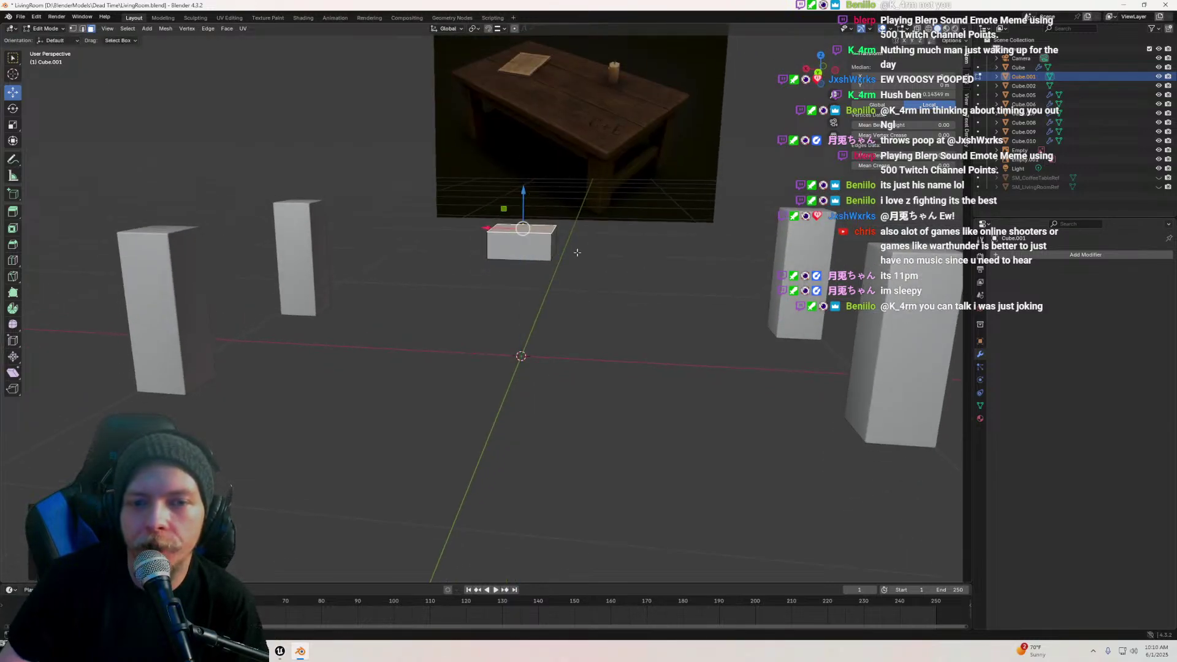
{"action": "middle_click_drag", "start_coordinate": [527, 209], "coordinate": [578, 234]}
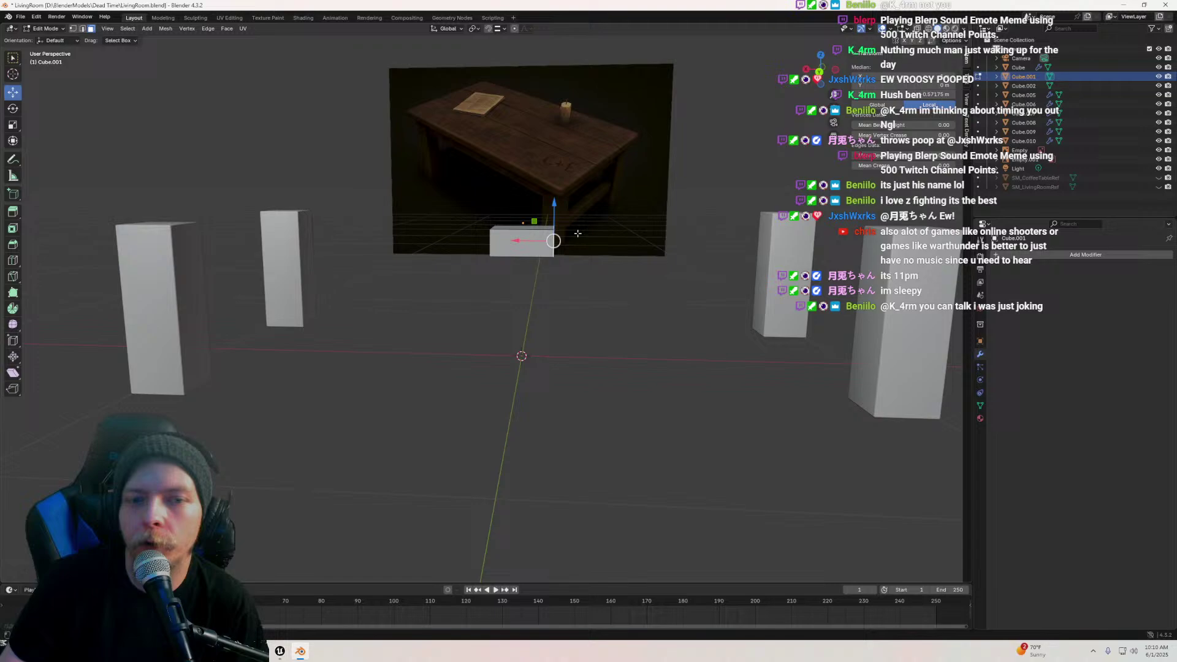
{"action": "left_click", "coordinate": [514, 228]}
{"action": "left_click_drag", "start_coordinate": [524, 198], "coordinate": [524, 206]}
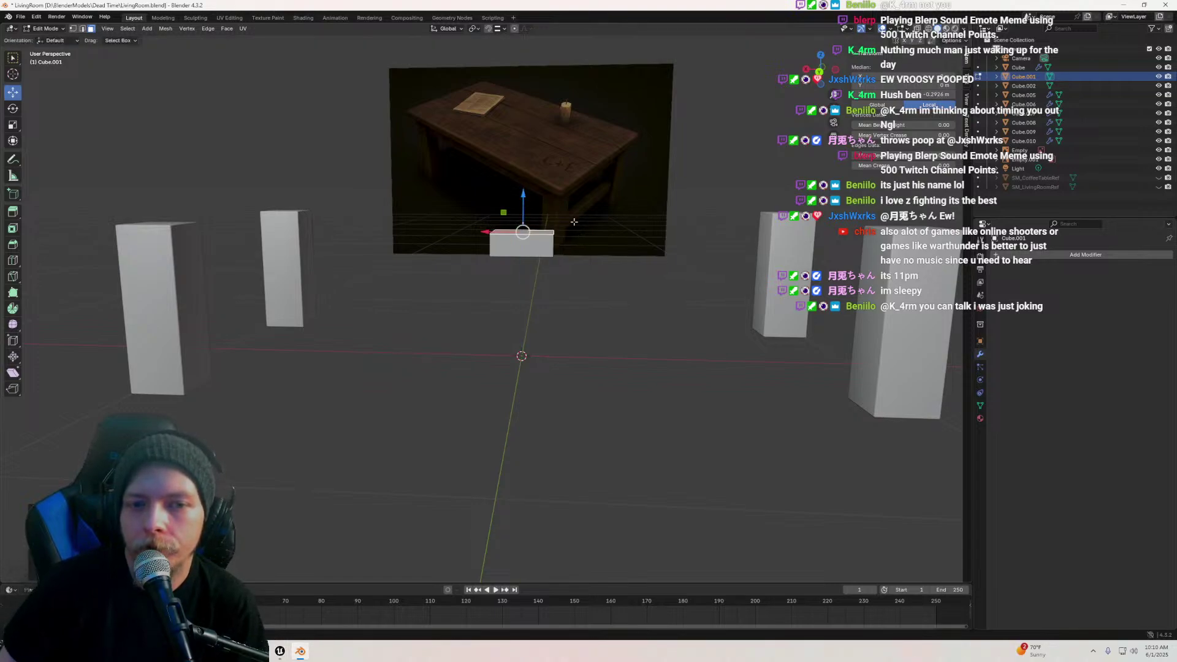
Raise the whole slab above the leg tops and extend one end face along X just past the outer leg edge
{"action": "middle_click_drag", "start_coordinate": [524, 206], "coordinate": [552, 222]}
{"action": "key", "text": "a"}
{"action": "left_click_drag", "start_coordinate": [523, 203], "coordinate": [519, 178]}
{"action": "middle_click_drag", "start_coordinate": [519, 177], "coordinate": [375, 215]}
{"action": "left_click_drag", "start_coordinate": [362, 211], "coordinate": [684, 212]}
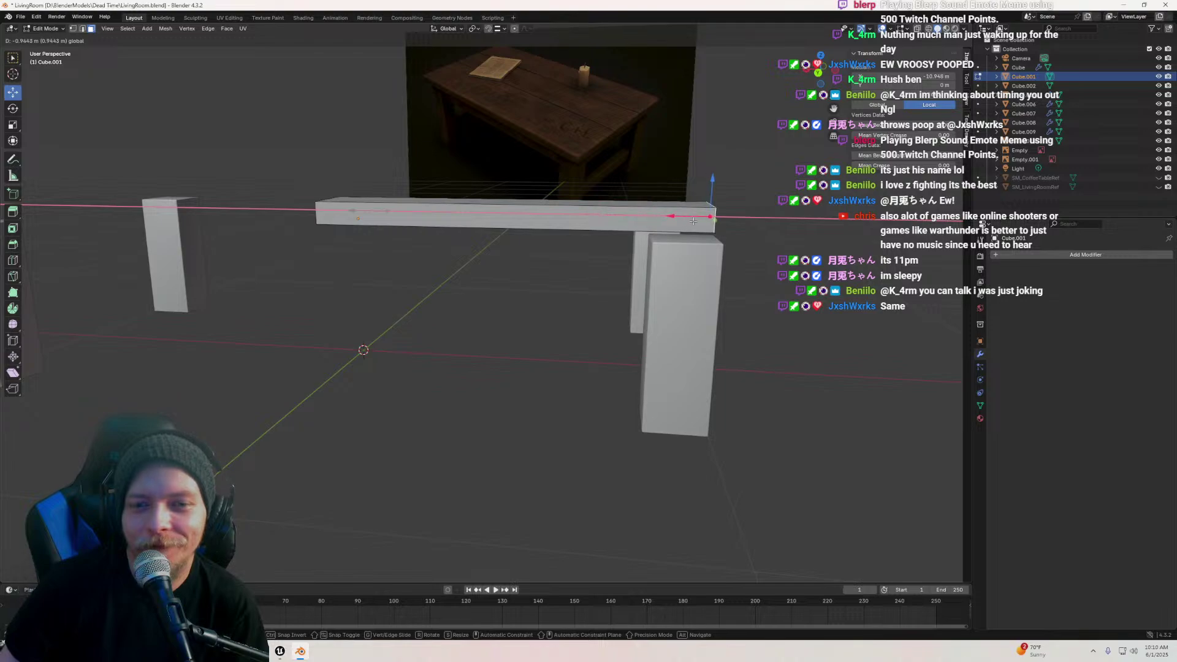
Adjust the whole slab's height slightly and extend one side face along Y past the outer edge of the legs
{"action": "middle_click_drag", "start_coordinate": [684, 211], "coordinate": [581, 202]}
{"action": "left_click", "coordinate": [559, 212]}
{"action": "key", "text": "a"}
{"action": "left_click_drag", "start_coordinate": [495, 180], "coordinate": [495, 178]}
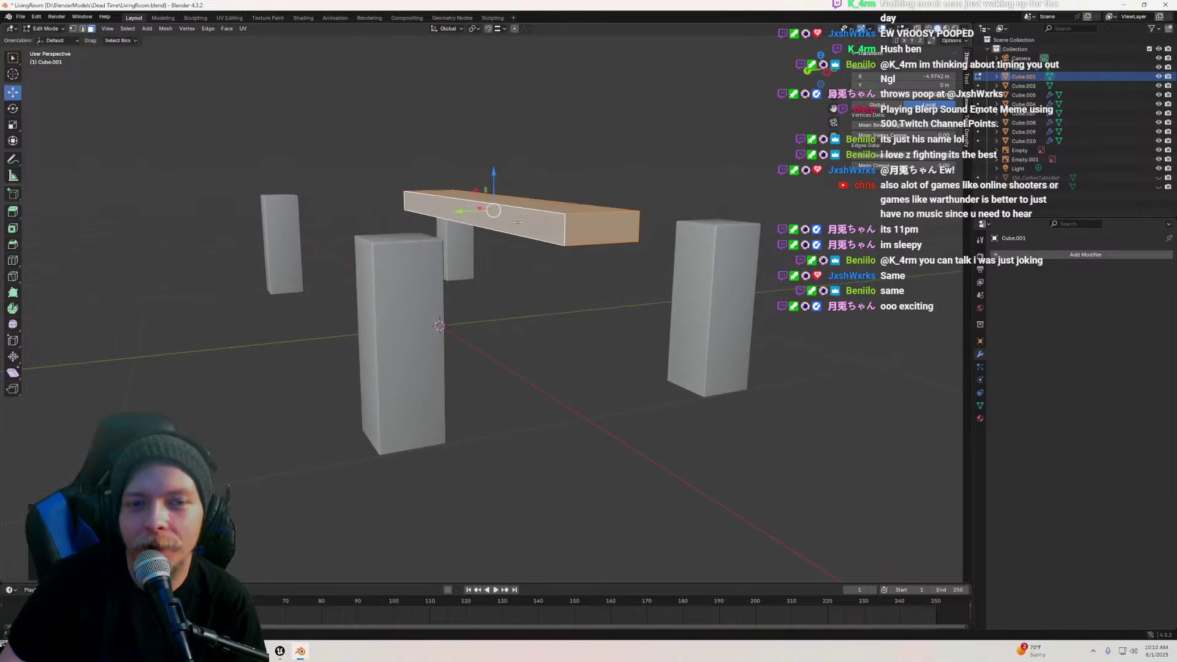
{"action": "left_click", "coordinate": [442, 214]}
{"action": "left_click_drag", "start_coordinate": [433, 214], "coordinate": [288, 220]}
Move the entire slab up along Z so its underside sits on the leg tops
{"action": "key", "text": "l"}
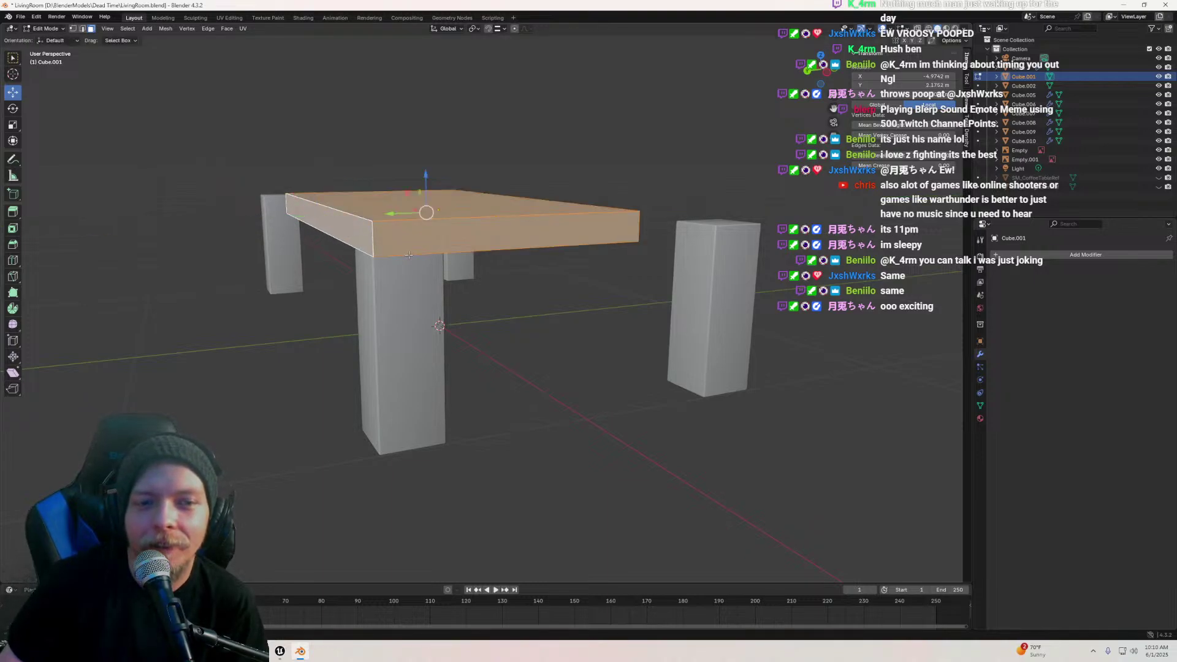
{"action": "left_click_drag", "start_coordinate": [424, 178], "coordinate": [471, 128]}
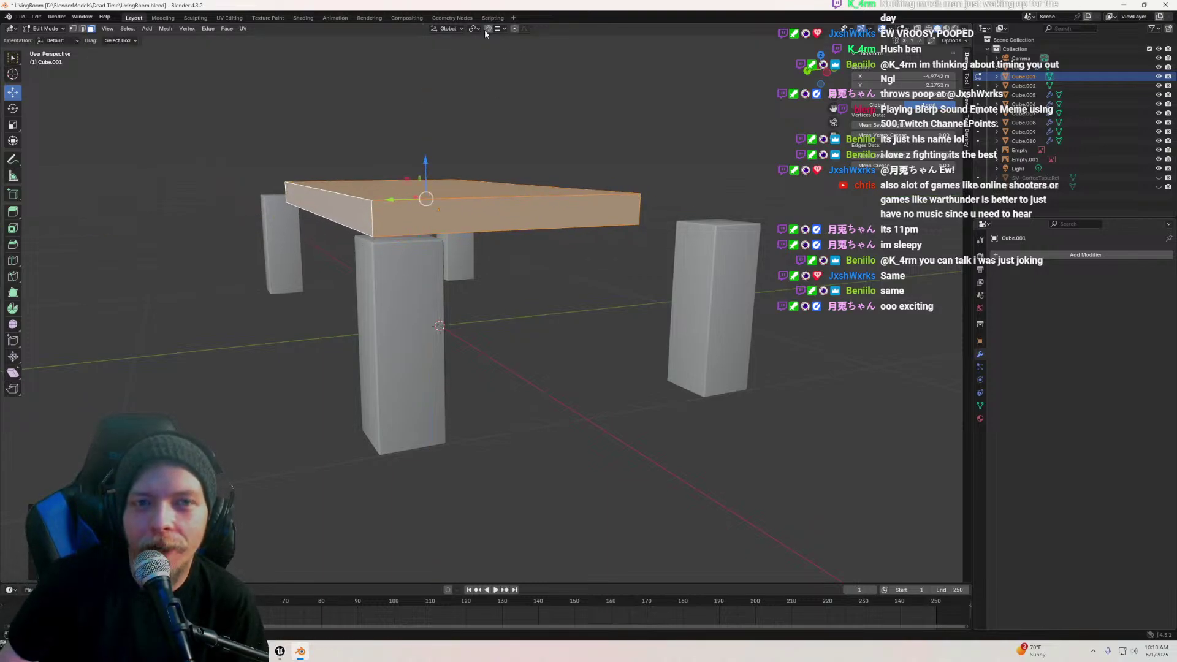
{"action": "mouse_move", "coordinate": [425, 164]}
{"action": "left_mouse_down"}
{"action": "mouse_move", "coordinate": [423, 211]}
{"action": "mouse_move", "coordinate": [423, 169]}
{"action": "left_mouse_up"}
Extend the slab's opposite side face along Y to overhang the legs on that side
{"action": "left_click", "coordinate": [358, 227]}
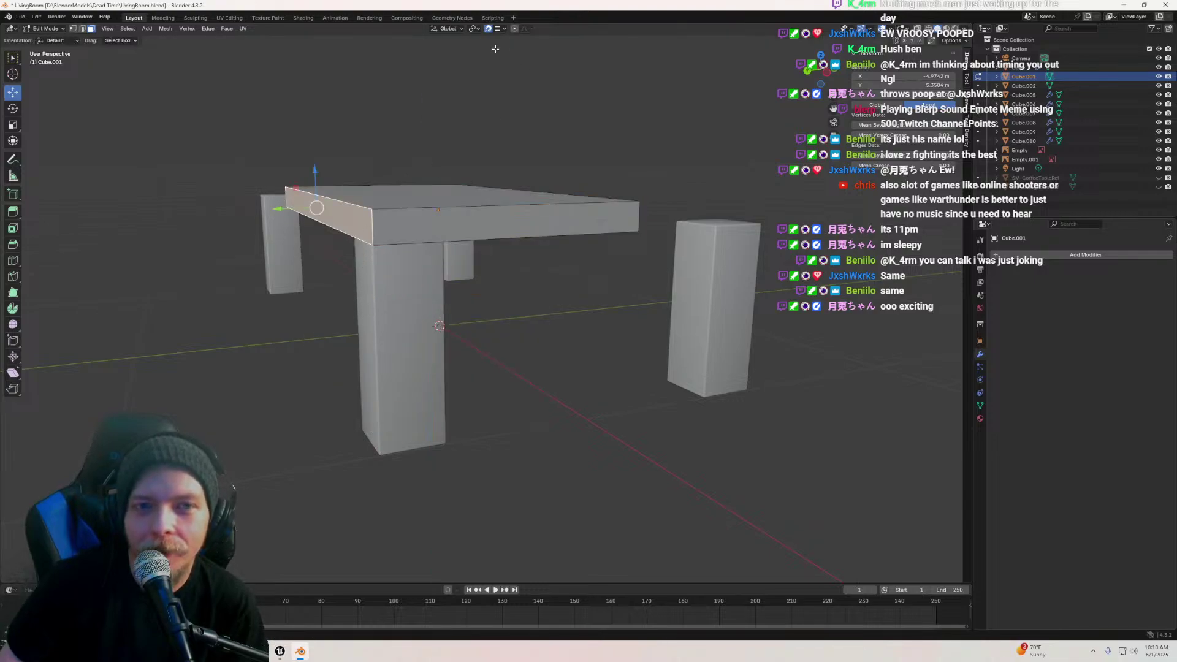
{"action": "middle_click_drag", "start_coordinate": [476, 96], "coordinate": [475, 67]}
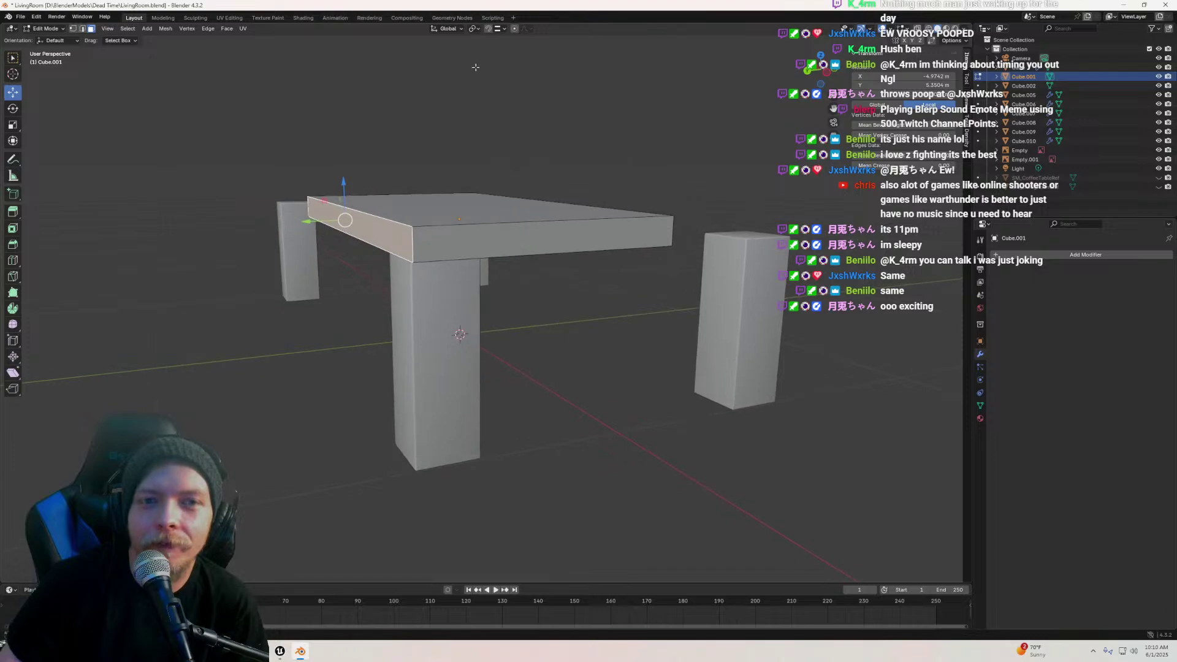
{"action": "middle_click_drag", "start_coordinate": [458, 177], "coordinate": [551, 146]}
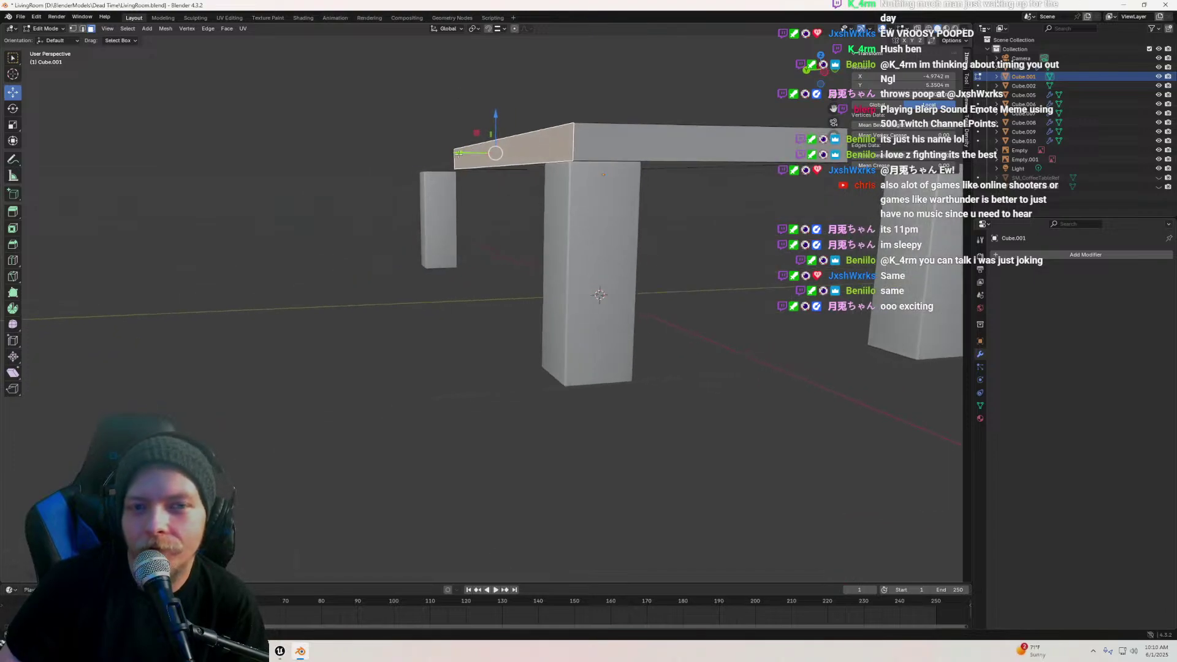
{"action": "middle_click_drag", "start_coordinate": [459, 154], "coordinate": [484, 212]}
{"action": "left_click", "coordinate": [484, 211]}
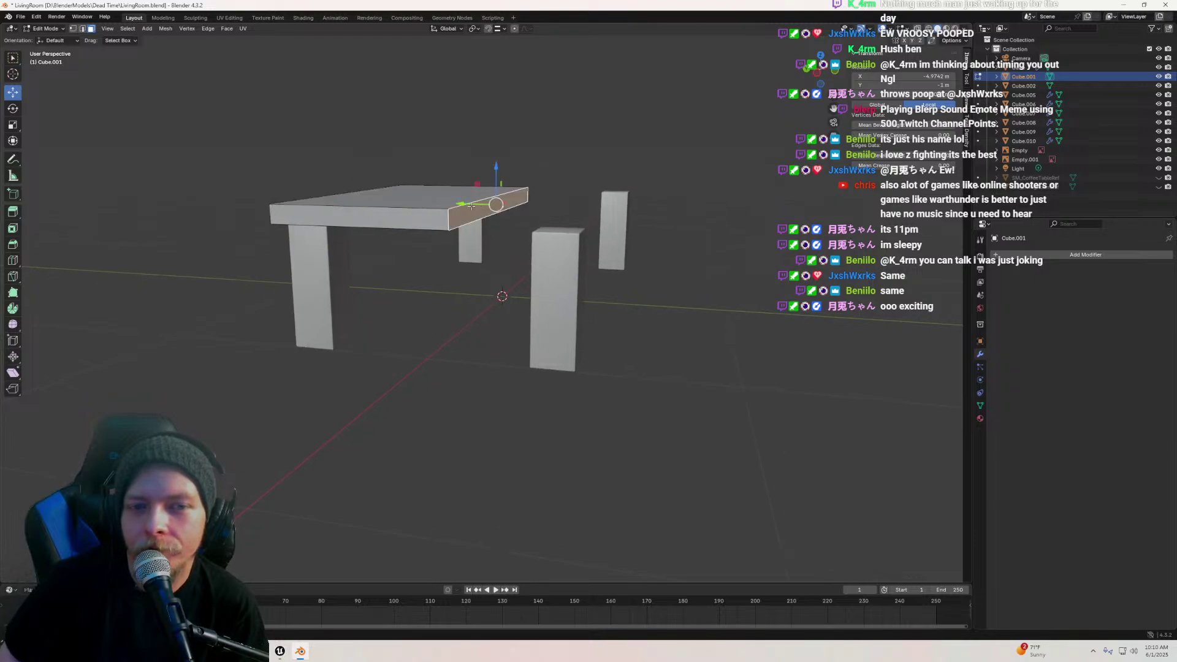
{"action": "left_click_drag", "start_coordinate": [471, 206], "coordinate": [567, 211]}
Extend the slab's remaining end face along X just past the two uncovered legs to complete the tabletop
{"action": "middle_click_drag", "start_coordinate": [567, 210], "coordinate": [479, 245]}
{"action": "left_click", "coordinate": [516, 229]}
{"action": "scroll", "coordinate": [670, 215], "scroll_direction": "down", "scroll_amount": 5}
{"action": "scroll", "coordinate": [470, 244], "scroll_direction": "up", "scroll_amount": 5}
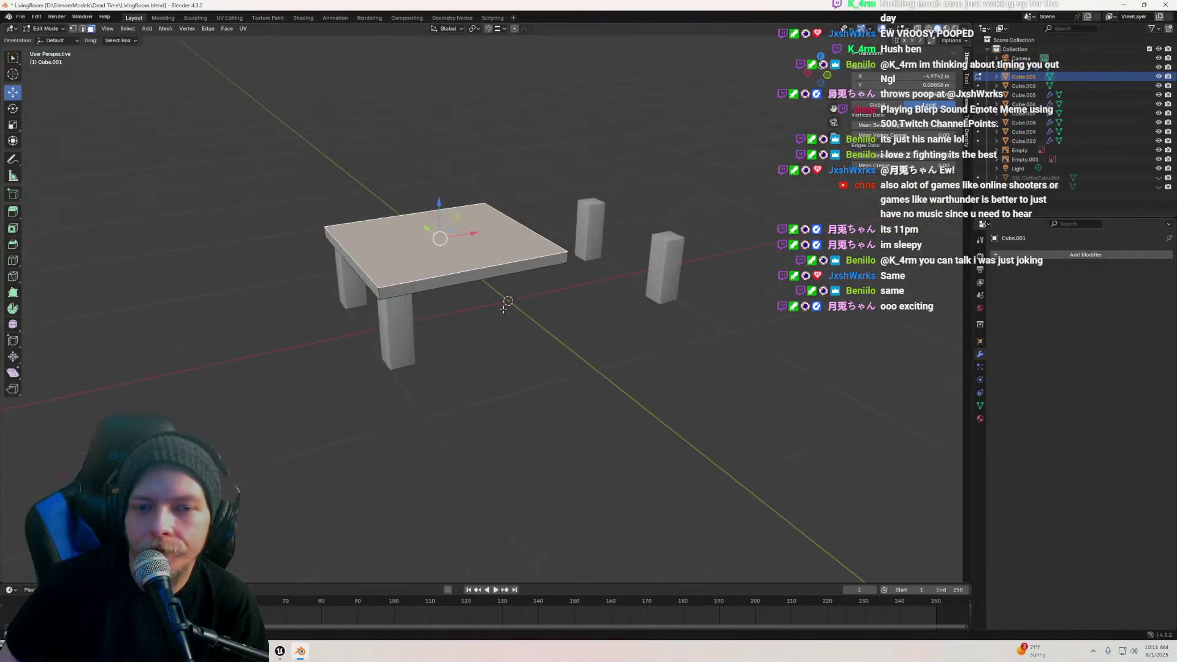
{"action": "scroll", "coordinate": [471, 244], "scroll_direction": "down", "scroll_amount": 3}
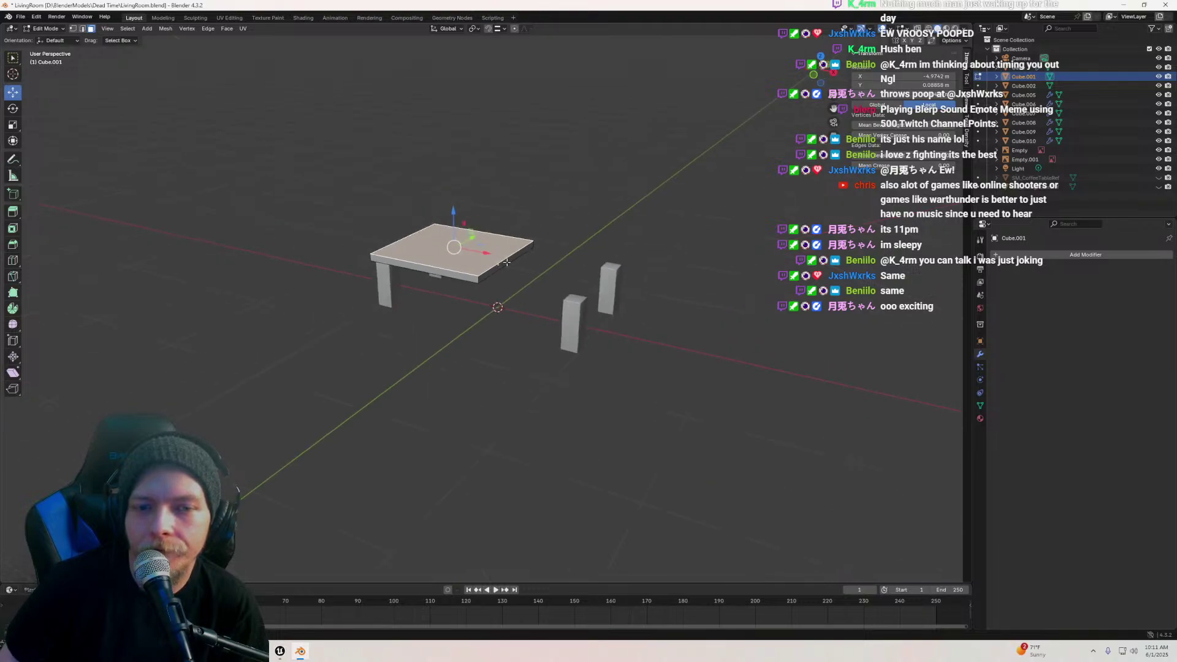
{"action": "scroll", "coordinate": [506, 262], "scroll_direction": "up", "scroll_amount": 1}
{"action": "left_click", "coordinate": [506, 262]}
{"action": "middle_click_drag", "start_coordinate": [506, 261], "coordinate": [521, 241]}
{"action": "middle_click_drag", "start_coordinate": [594, 236], "coordinate": [564, 245]}
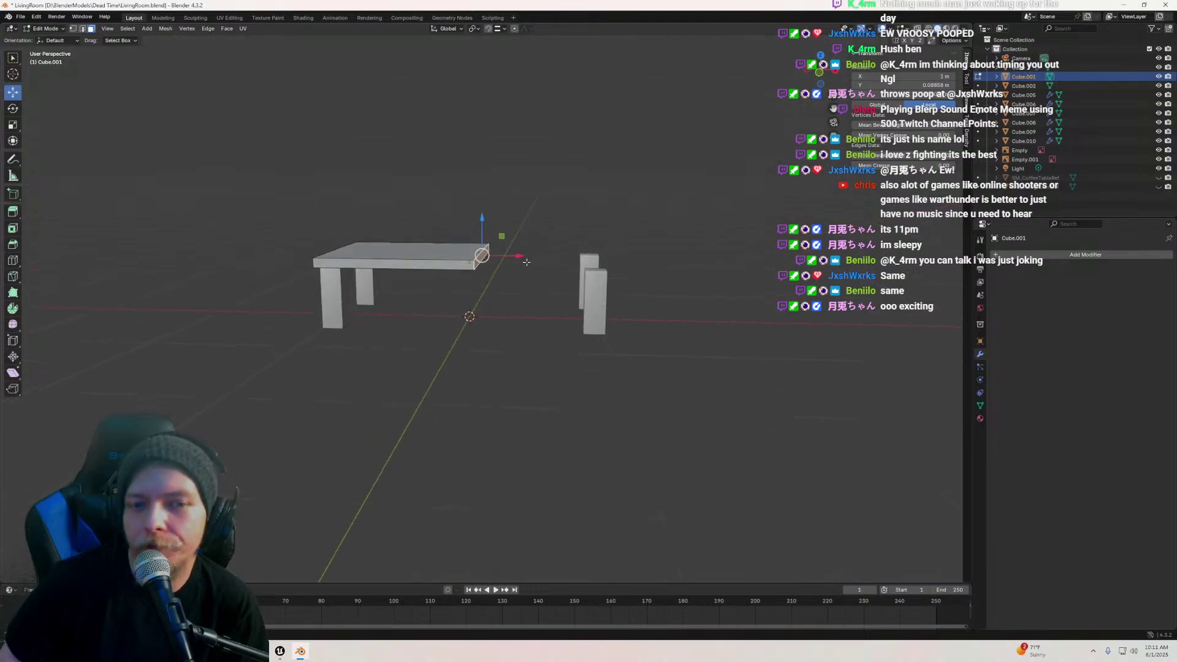
{"action": "left_click_drag", "start_coordinate": [526, 261], "coordinate": [650, 263]}
Leave mesh editing and add a Bevel modifier with 3 segments to the tabletop
{"action": "middle_click_drag", "start_coordinate": [650, 262], "coordinate": [670, 313]}
{"action": "key", "text": "Tab"}
{"action": "scroll", "coordinate": [616, 282], "scroll_direction": "up", "scroll_amount": 3}
{"action": "left_click", "coordinate": [1073, 264]}
{"action": "mouse_move", "coordinate": [1066, 258]}
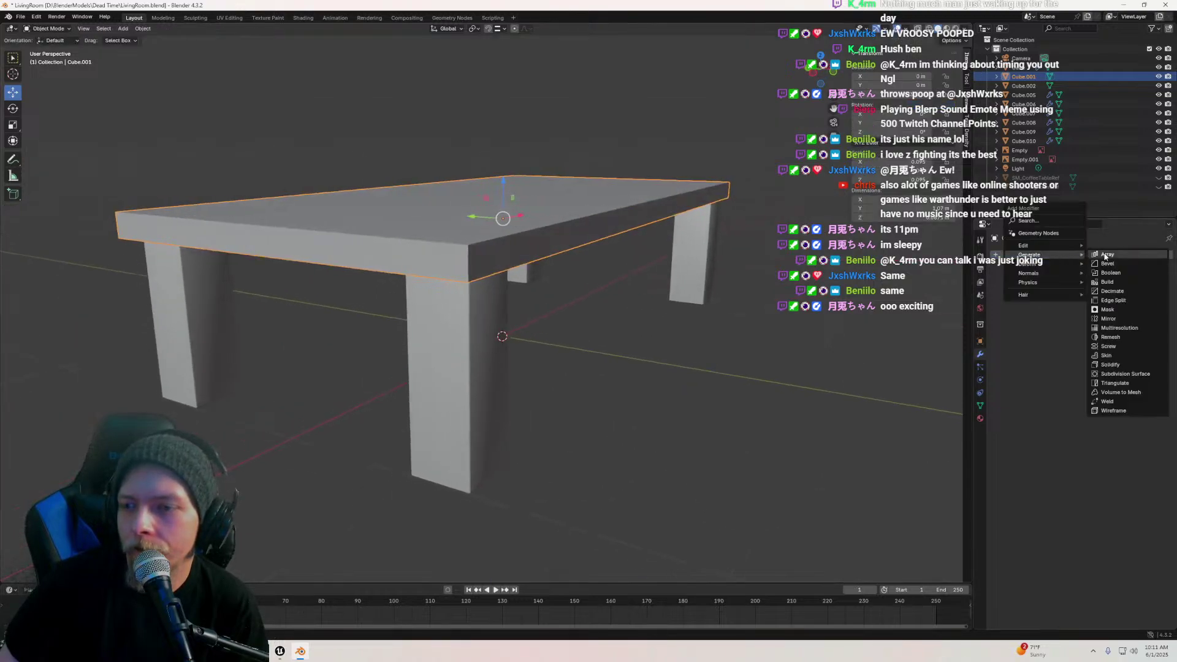
{"action": "left_click", "coordinate": [1104, 267]}
{"action": "left_click", "coordinate": [1116, 316]}
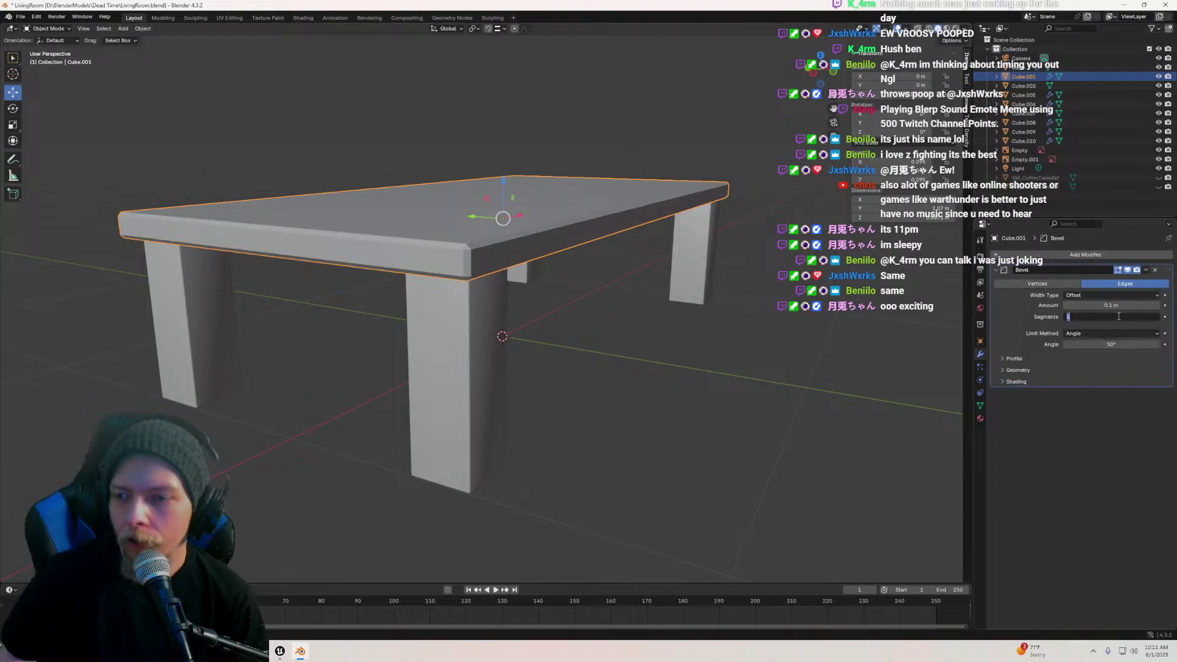
{"action": "type", "text": "3"}
{"action": "key", "text": "Return"}
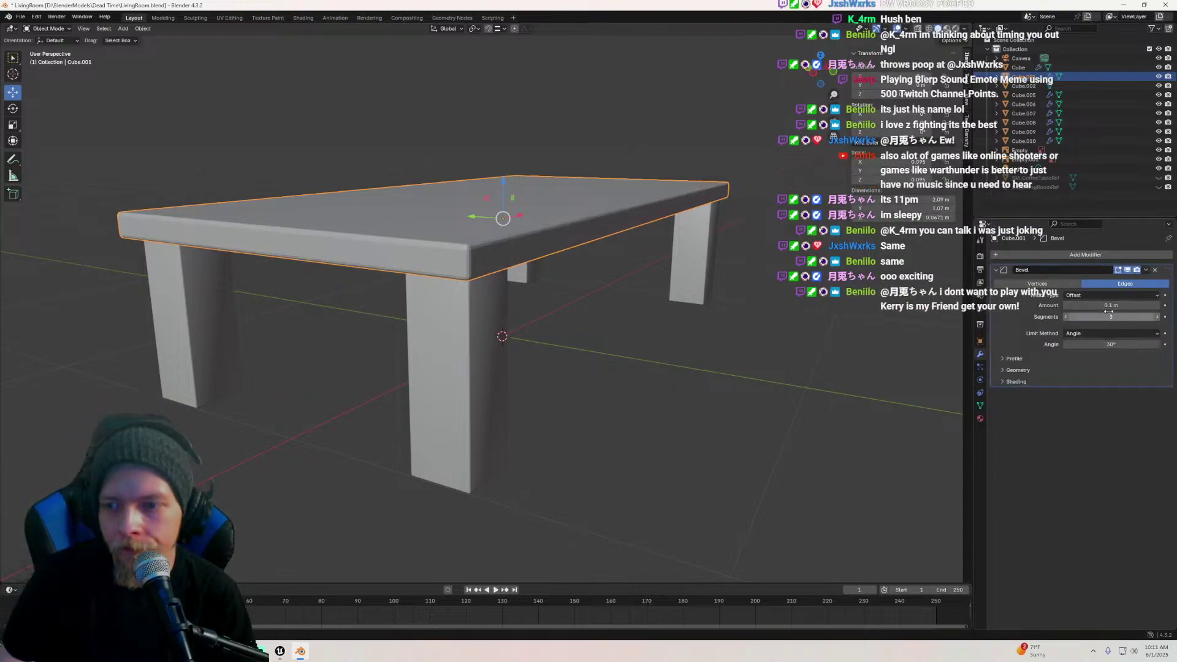
Set the tabletop's bevel amount to 0.05 m and apply smooth shading to it
{"action": "scroll", "coordinate": [671, 272], "scroll_direction": "down", "scroll_amount": 3}
{"action": "middle_click_drag", "start_coordinate": [671, 272], "coordinate": [702, 288]}
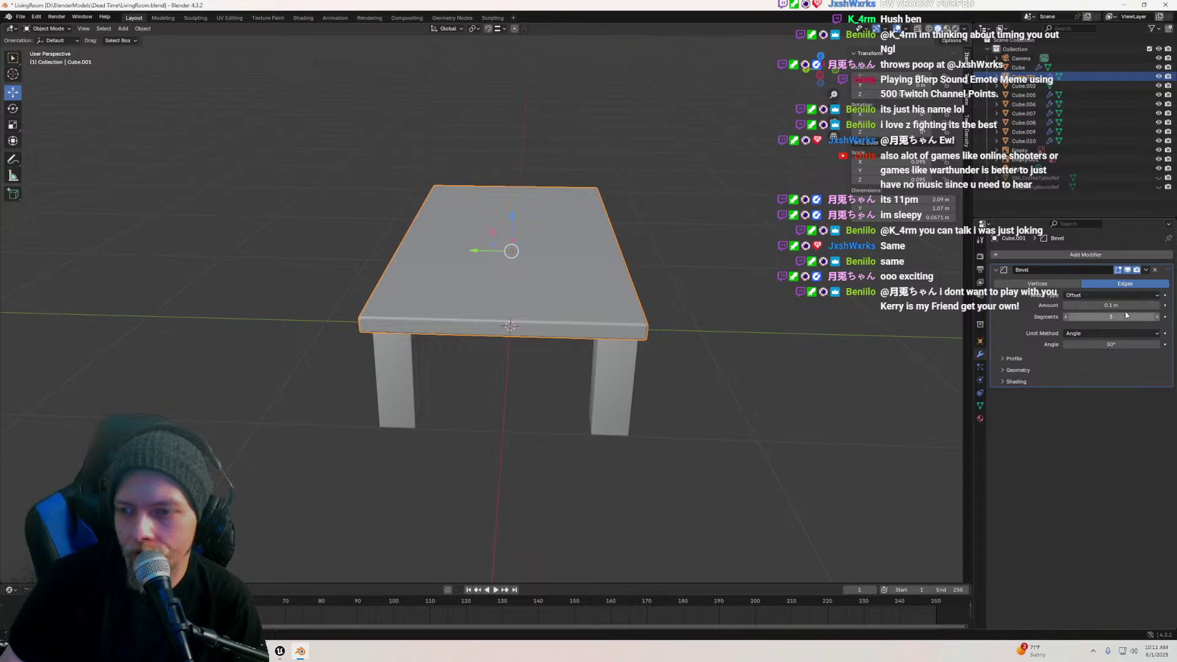
{"action": "left_click_drag", "start_coordinate": [1123, 306], "coordinate": [1115, 305]}
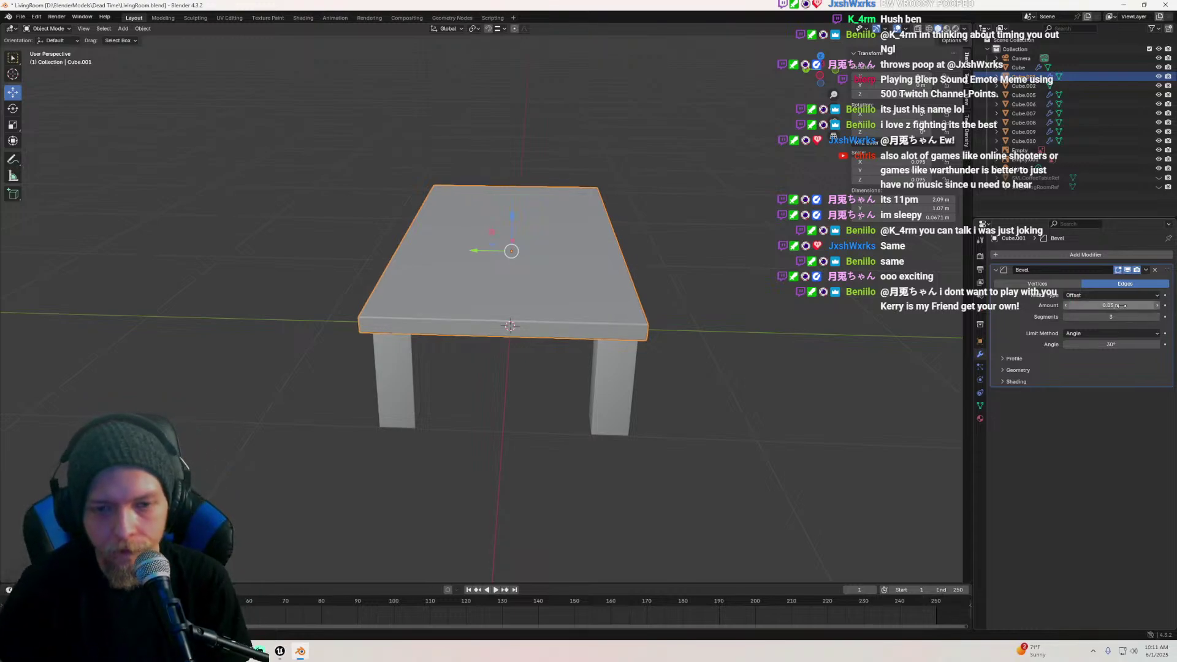
{"action": "right_click", "coordinate": [424, 309]}
{"action": "left_click", "coordinate": [424, 311]}
Symmetrize the whole tabletop mesh across the X axis and return to object mode
{"action": "scroll", "coordinate": [464, 310], "scroll_direction": "up", "scroll_amount": 3}
{"action": "middle_click_drag", "start_coordinate": [431, 314], "coordinate": [518, 294]}
{"action": "scroll", "coordinate": [465, 305], "scroll_direction": "up", "scroll_amount": 3}
{"action": "scroll", "coordinate": [465, 306], "scroll_direction": "down", "scroll_amount": 4}
{"action": "key", "text": "Tab"}
{"action": "left_click", "coordinate": [166, 29]}
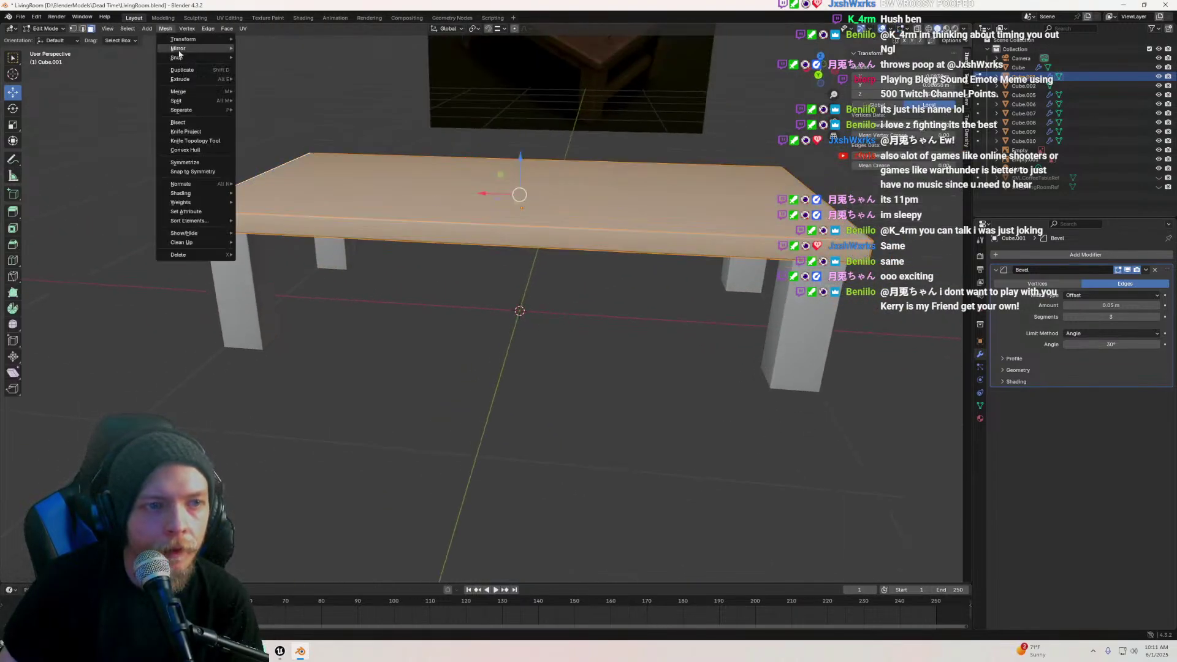
{"action": "left_click", "coordinate": [193, 163]}
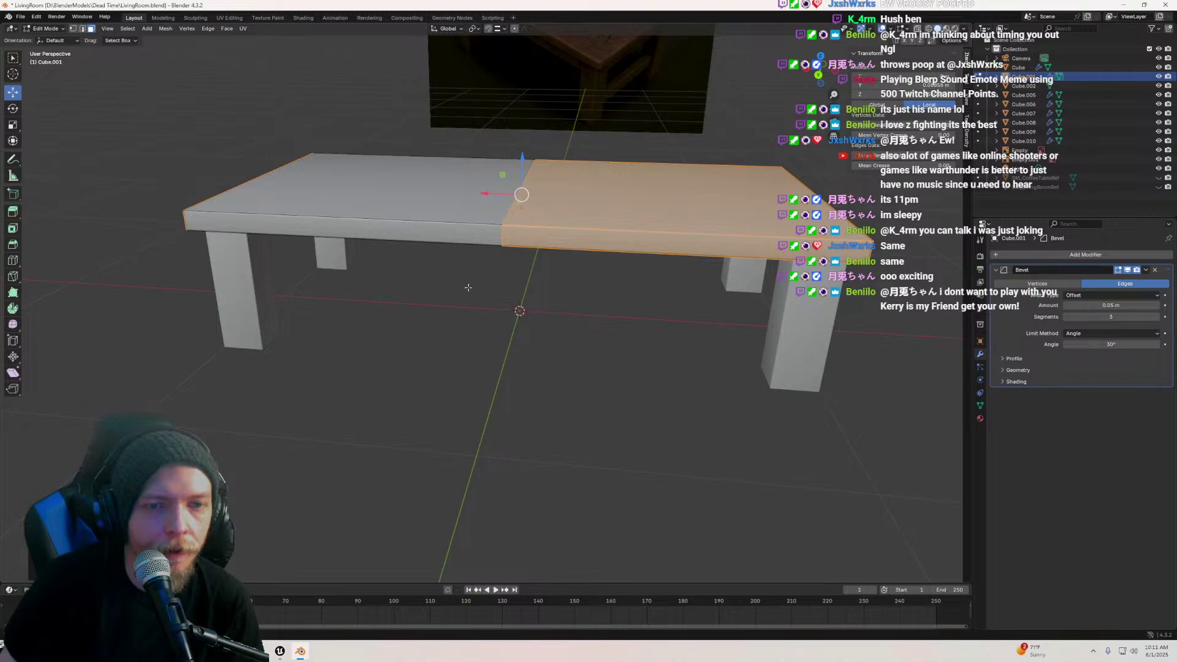
{"action": "mouse_move", "coordinate": [467, 286]}
{"action": "middle_mouse_down"}
{"action": "mouse_move", "coordinate": [495, 267]}
{"action": "mouse_move", "coordinate": [479, 288]}
{"action": "middle_mouse_up"}
{"action": "key", "text": "a"}
{"action": "key", "text": "Tab"}
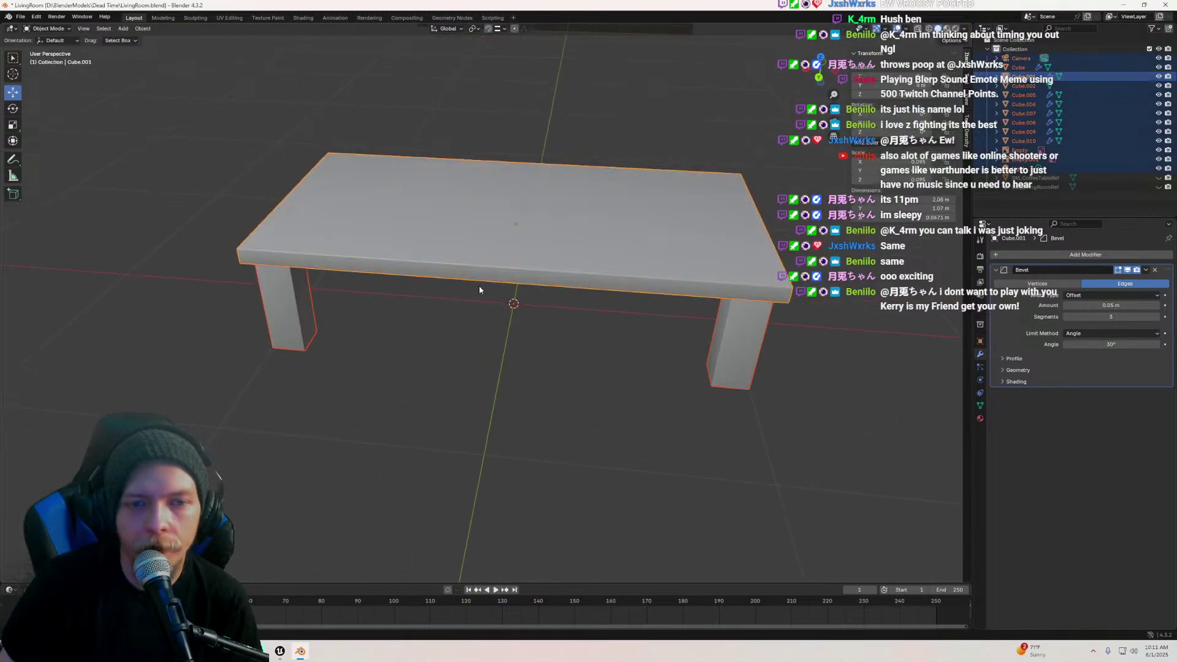
Symmetrize the whole tabletop mesh across the X axis and across the Y axis, finishing in object mode
{"action": "left_click", "coordinate": [480, 283]}
{"action": "key", "text": "Tab"}
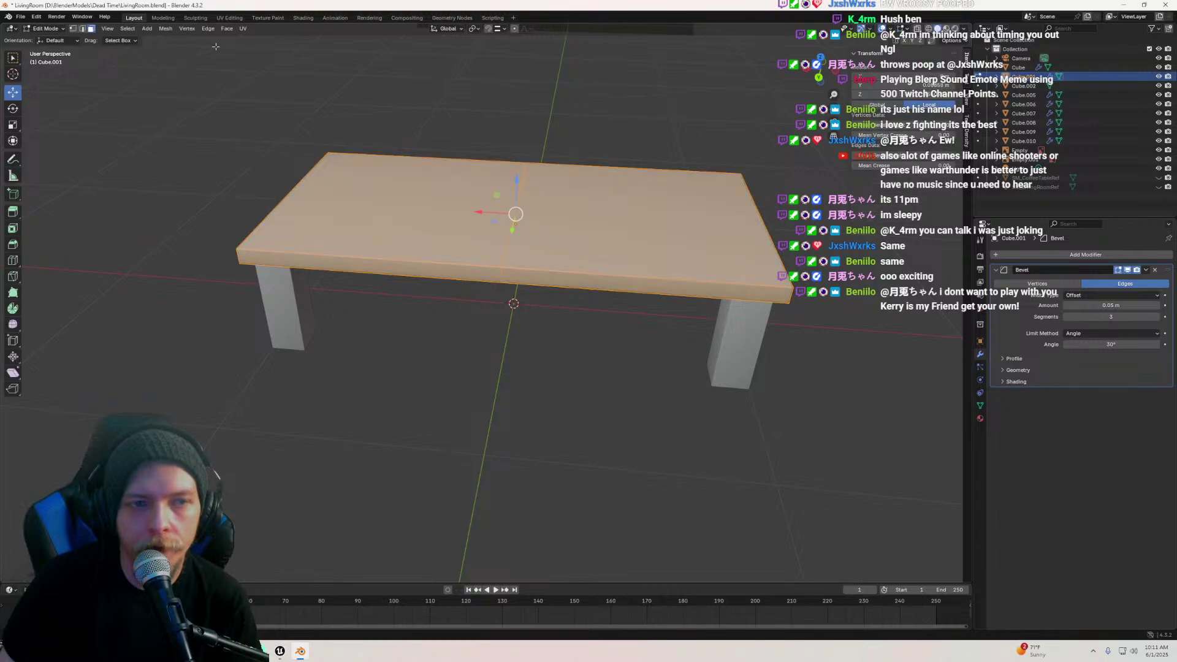
{"action": "left_click", "coordinate": [166, 34]}
{"action": "left_click", "coordinate": [195, 163]}
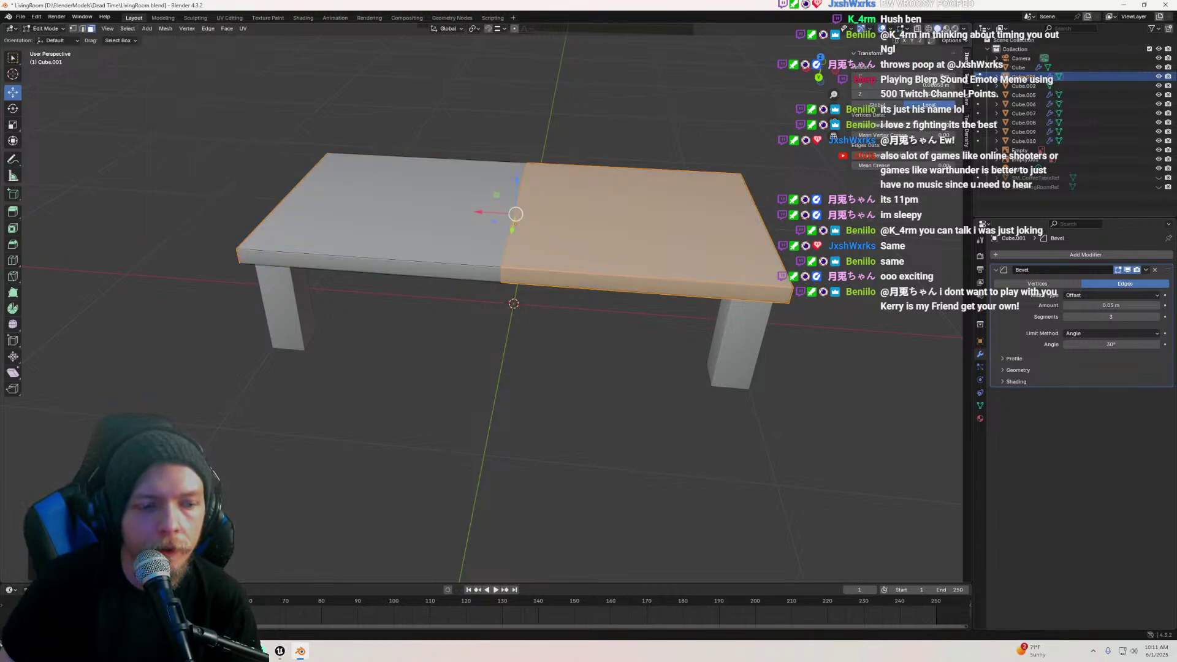
{"action": "key", "text": "a"}
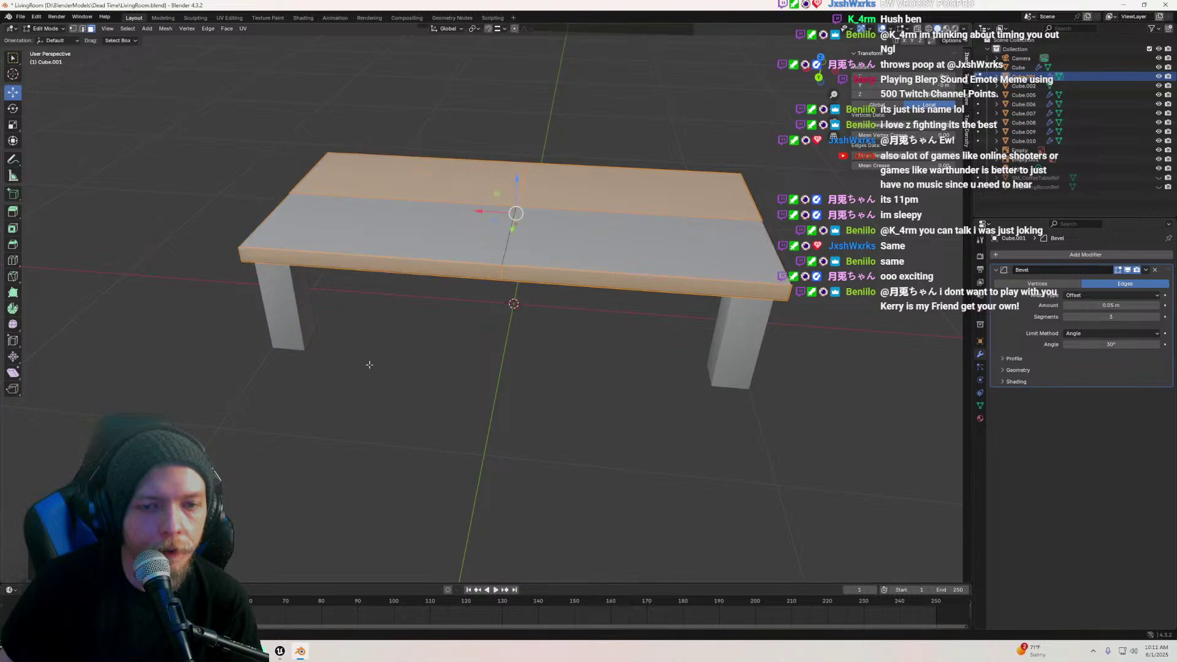
{"action": "key", "text": "Tab"}
Inspect the tabletop's shape and shaded edges from several angles against the reference image
{"action": "scroll", "coordinate": [479, 347], "scroll_direction": "down", "scroll_amount": 4}
{"action": "middle_click_drag", "start_coordinate": [466, 298], "coordinate": [549, 239]}
{"action": "scroll", "coordinate": [422, 291], "scroll_direction": "up", "scroll_amount": 2}
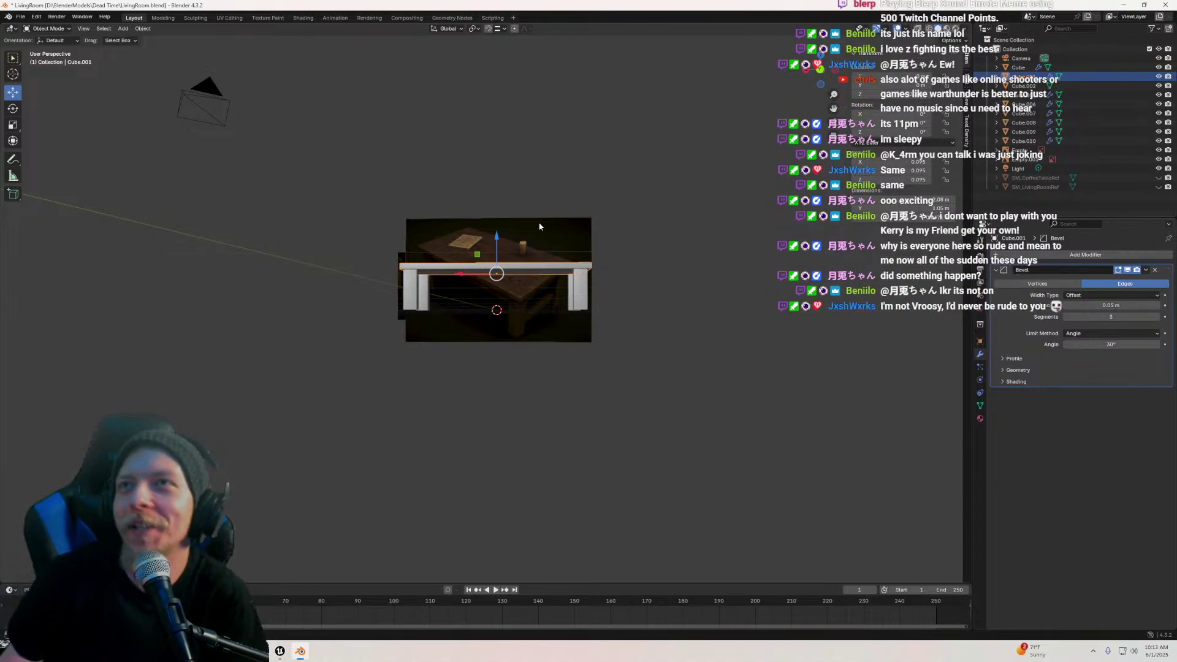
{"action": "middle_click_drag", "start_coordinate": [532, 76], "coordinate": [546, 256]}
{"action": "scroll", "coordinate": [465, 244], "scroll_direction": "up", "scroll_amount": 2}
{"action": "scroll", "coordinate": [506, 249], "scroll_direction": "up", "scroll_amount": 4}
{"action": "right_click", "coordinate": [527, 253]}
{"action": "key", "text": "Escape"}
{"action": "scroll", "coordinate": [527, 253], "scroll_direction": "down", "scroll_amount": 5}
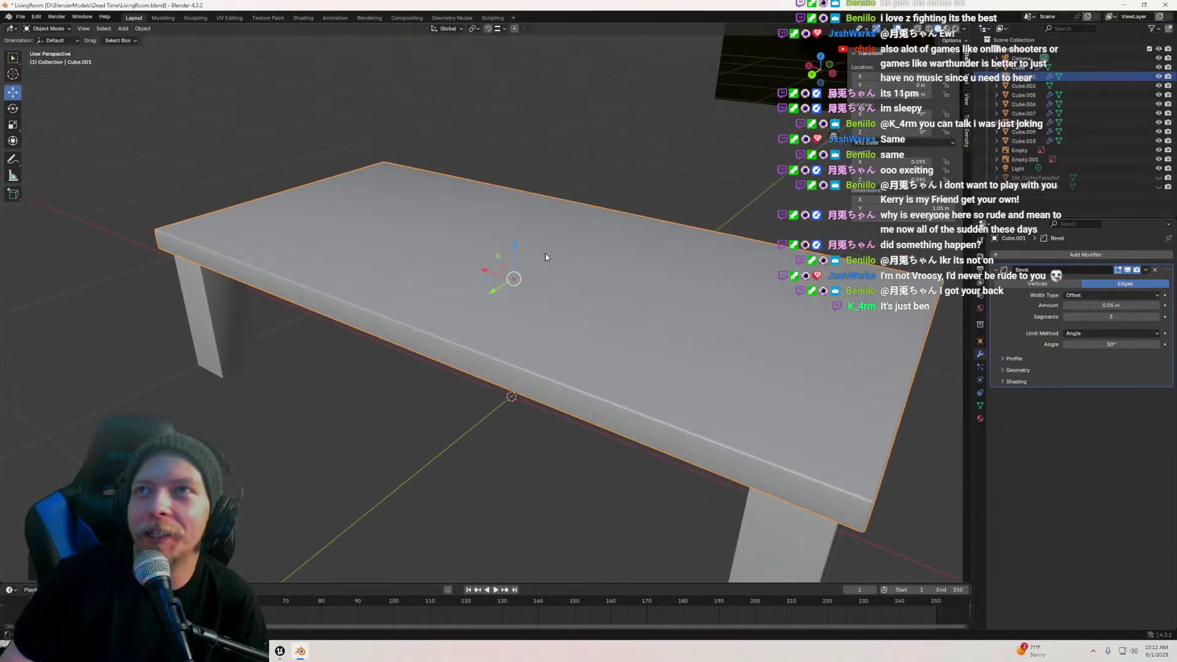
Add a Weighted Normal modifier to the tabletop
{"action": "left_click", "coordinate": [1029, 254]}
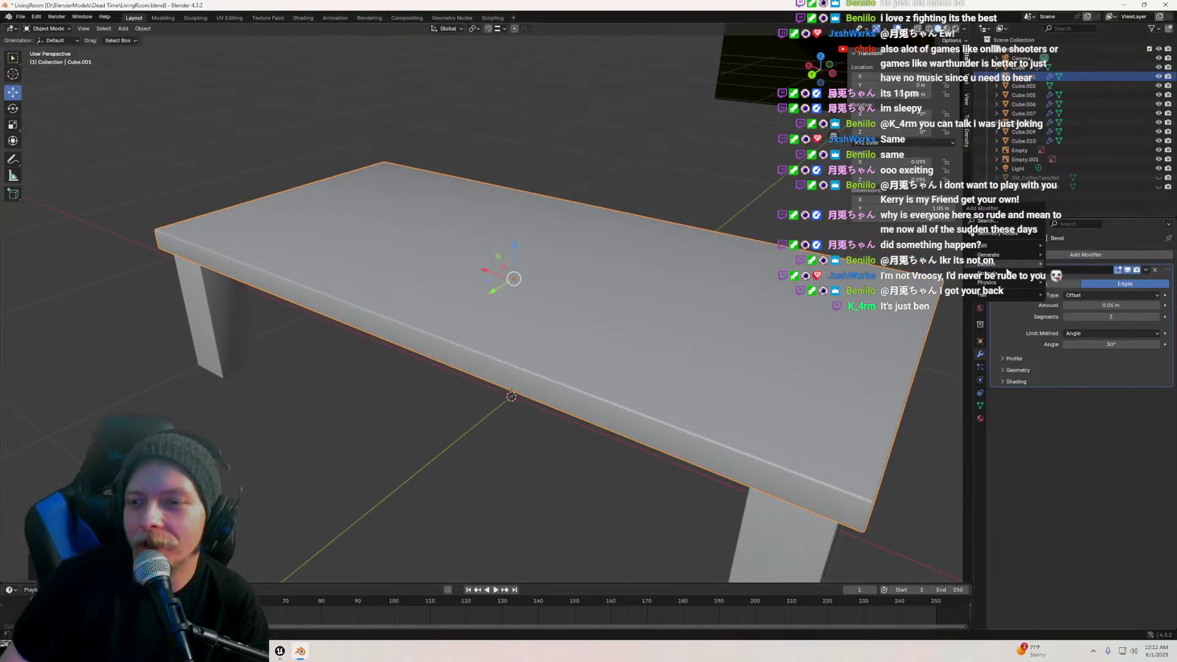
{"action": "mouse_move", "coordinate": [998, 277]}
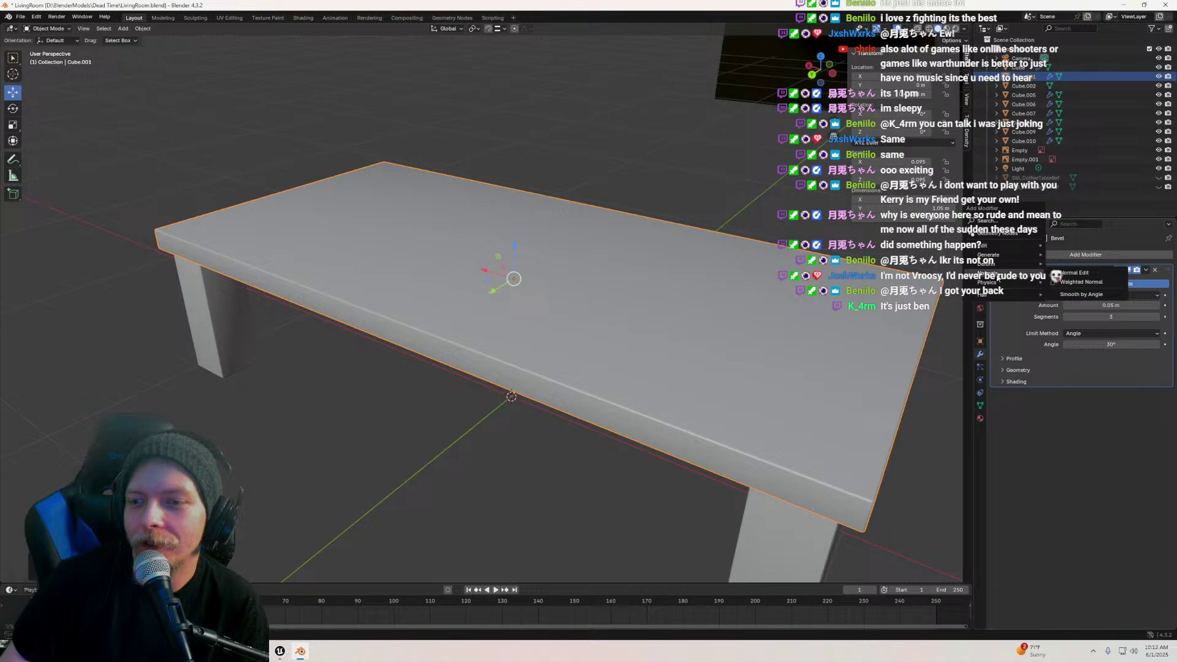
{"action": "left_click", "coordinate": [1074, 284]}
{"action": "scroll", "coordinate": [554, 264], "scroll_direction": "down", "scroll_amount": 5}
{"action": "mouse_move", "coordinate": [548, 262]}
{"action": "middle_mouse_down"}
{"action": "mouse_move", "coordinate": [559, 264]}
{"action": "mouse_move", "coordinate": [550, 269]}
{"action": "middle_mouse_up"}
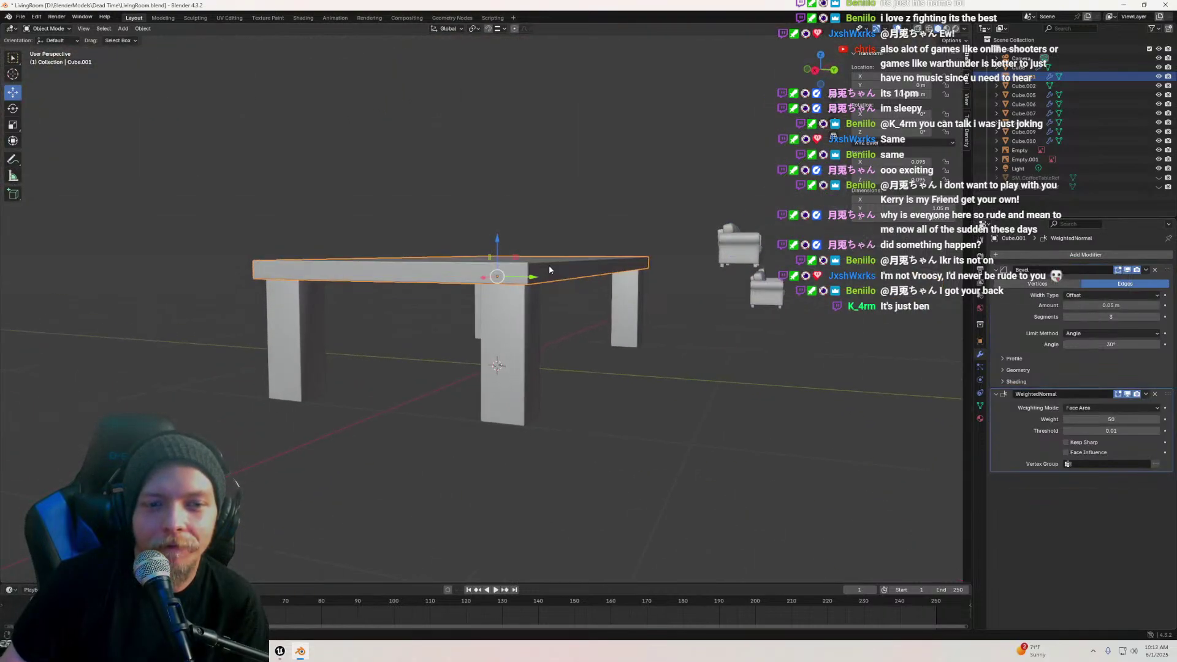
Add a Weighted Normal modifier to the mirrored table legs and deselect them
{"action": "left_click", "coordinate": [516, 314]}
{"action": "middle_click_drag", "start_coordinate": [515, 315], "coordinate": [499, 307]}
{"action": "scroll", "coordinate": [494, 305], "scroll_direction": "up", "scroll_amount": 3}
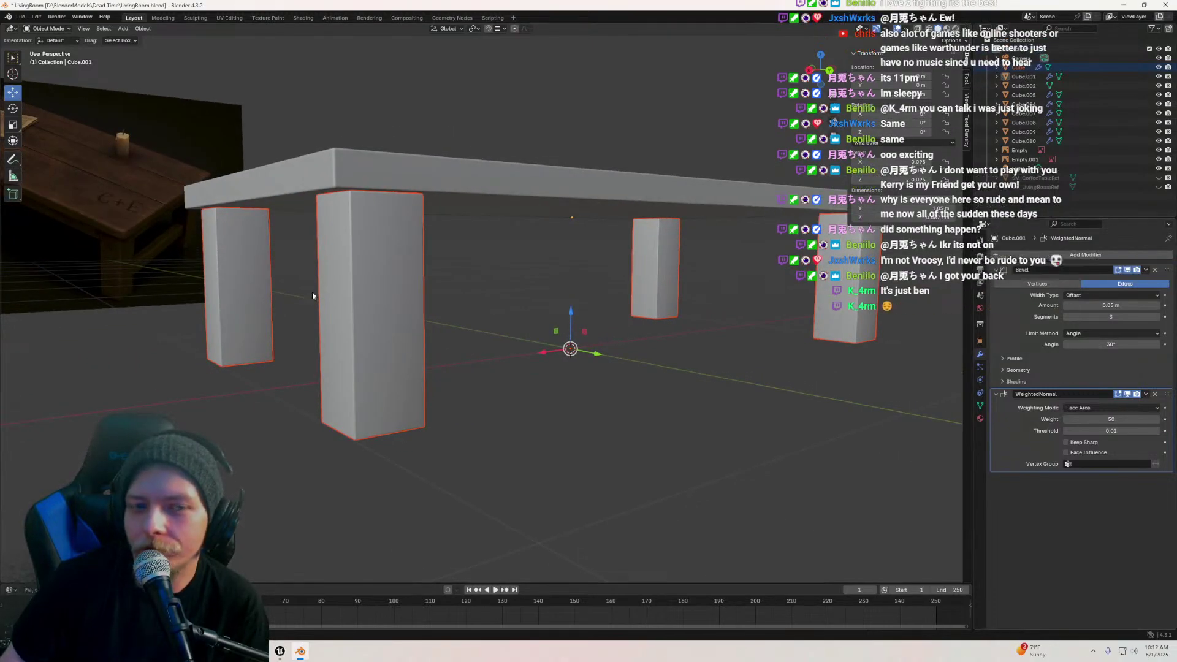
{"action": "left_click", "coordinate": [361, 279]}
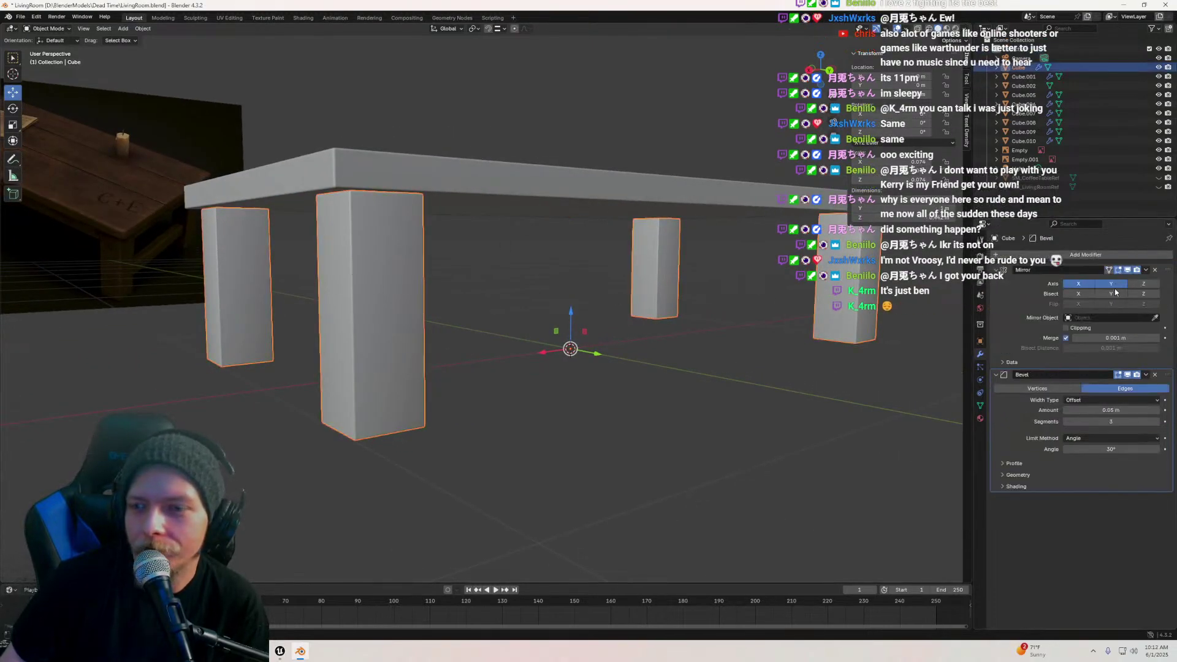
{"action": "left_click", "coordinate": [1078, 260]}
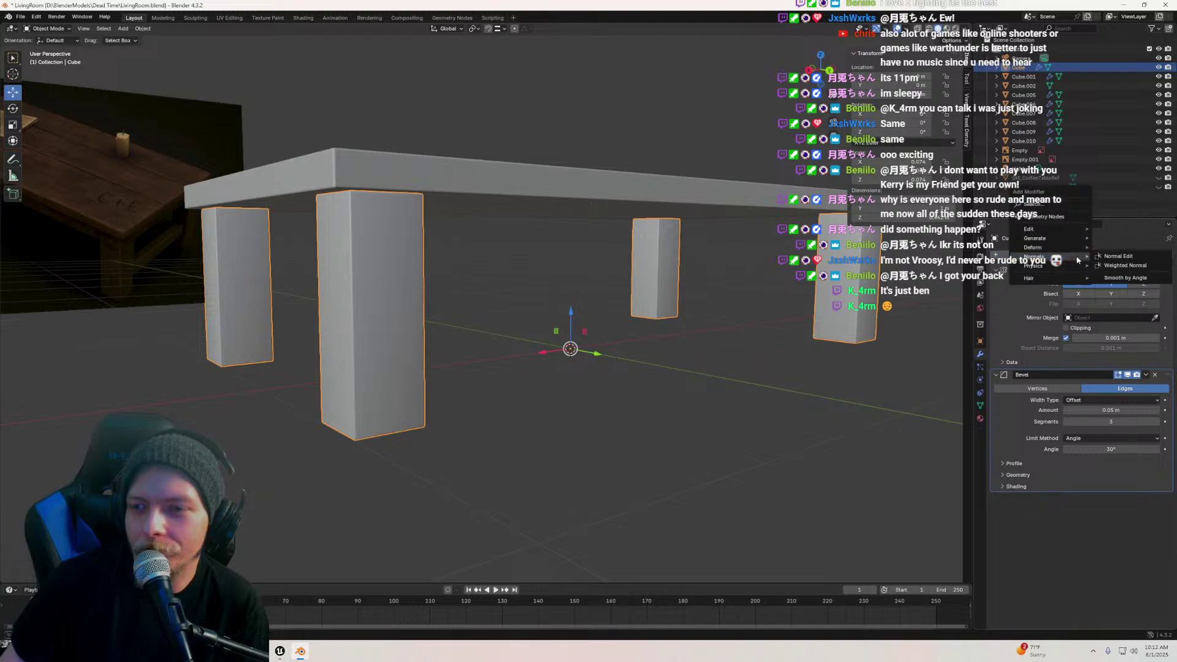
{"action": "left_click", "coordinate": [1119, 265]}
{"action": "scroll", "coordinate": [596, 271], "scroll_direction": "down", "scroll_amount": 3}
{"action": "middle_click_drag", "start_coordinate": [619, 270], "coordinate": [492, 237]}
{"action": "left_click", "coordinate": [504, 207]}
Add a cube at the table's centre and scale it down to about 0.272 m per side
{"action": "scroll", "coordinate": [503, 206], "scroll_direction": "up", "scroll_amount": 2}
{"action": "middle_click_drag", "start_coordinate": [467, 326], "coordinate": [429, 272]}
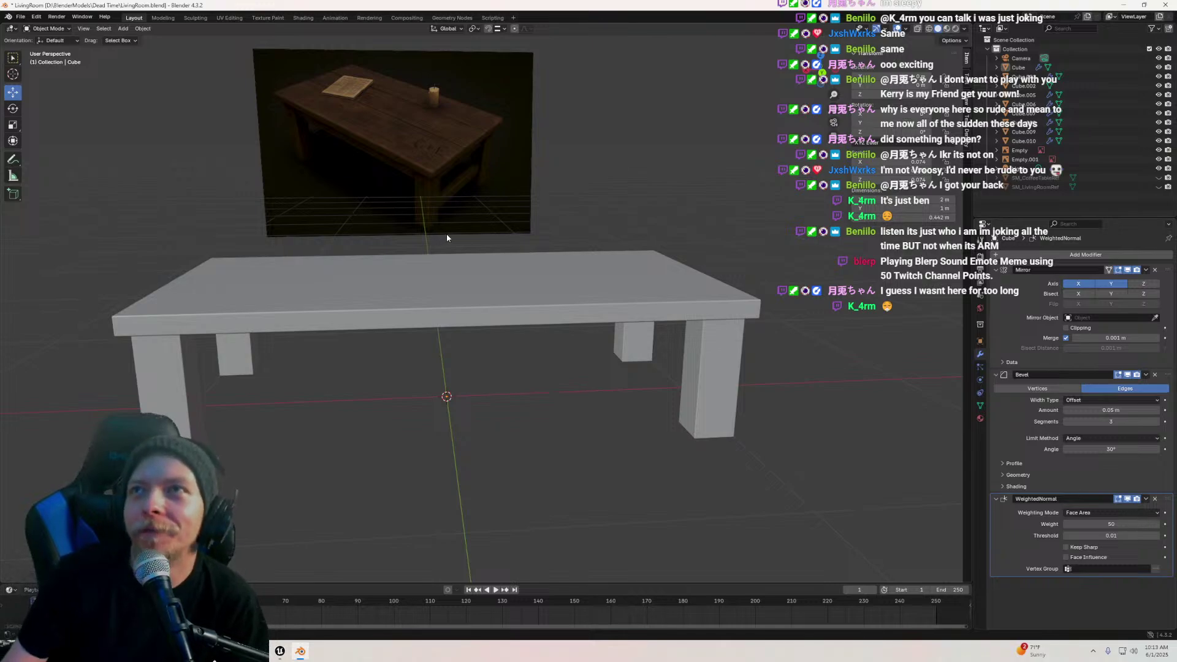
{"action": "middle_click_drag", "start_coordinate": [447, 236], "coordinate": [520, 219]}
{"action": "middle_click_drag", "start_coordinate": [423, 137], "coordinate": [432, 233]}
{"action": "left_click", "coordinate": [124, 30]}
{"action": "mouse_move", "coordinate": [141, 41]}
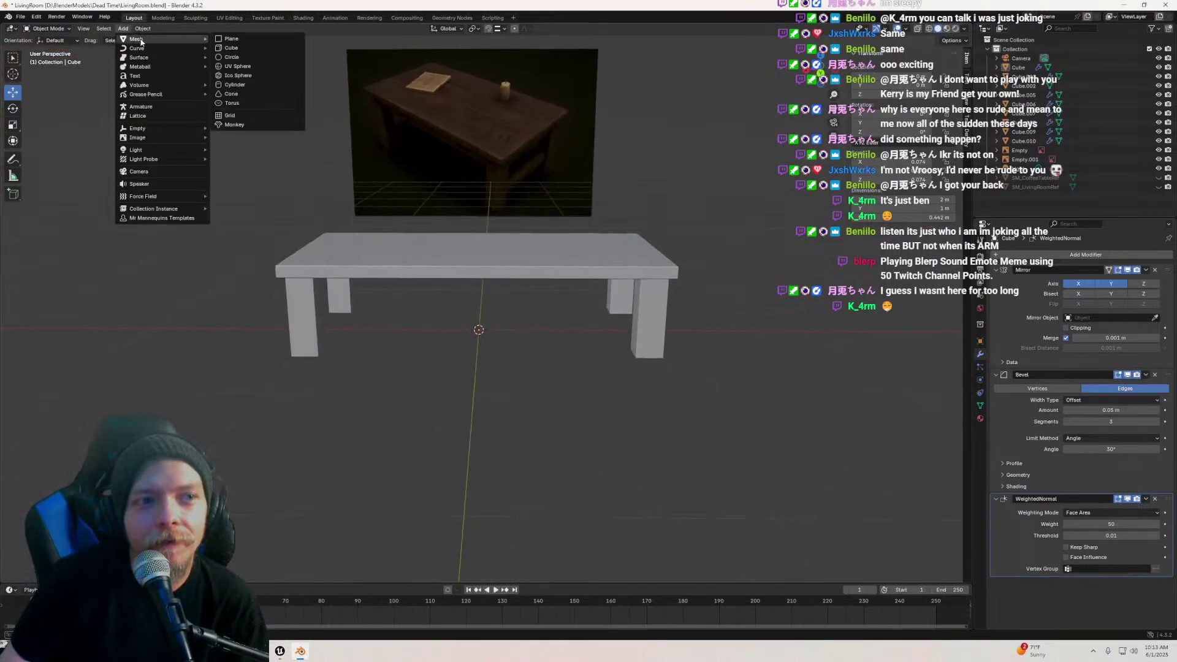
{"action": "left_click", "coordinate": [249, 51]}
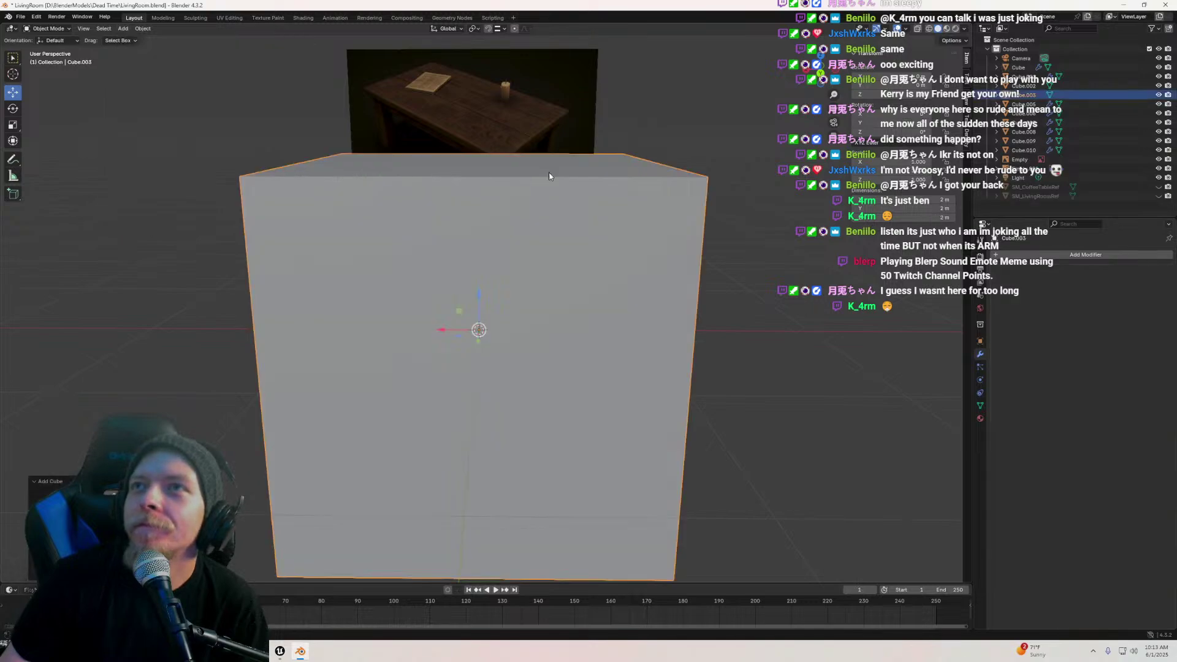
{"action": "scroll", "coordinate": [574, 181], "scroll_direction": "down", "scroll_amount": 3}
{"action": "key", "text": "s"}
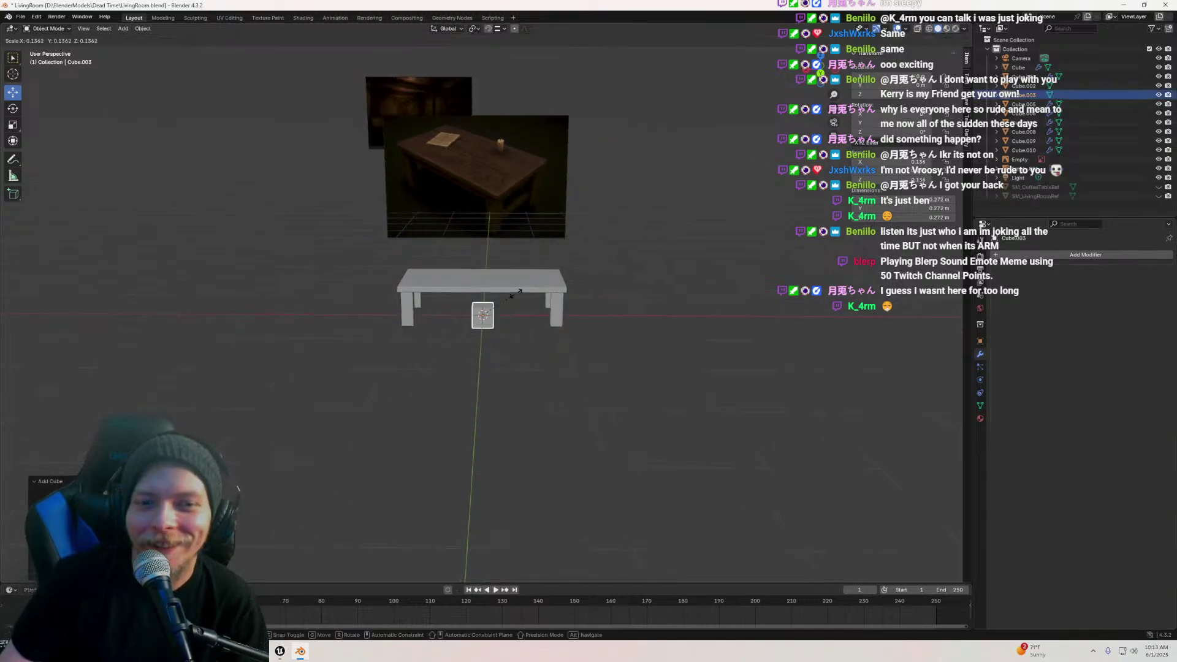
{"action": "left_click", "coordinate": [512, 299]}
Add a Mirror modifier on the X axis to the small cube beneath the tabletop
{"action": "scroll", "coordinate": [512, 303], "scroll_direction": "up", "scroll_amount": 3}
{"action": "middle_click_drag", "start_coordinate": [512, 305], "coordinate": [472, 276]}
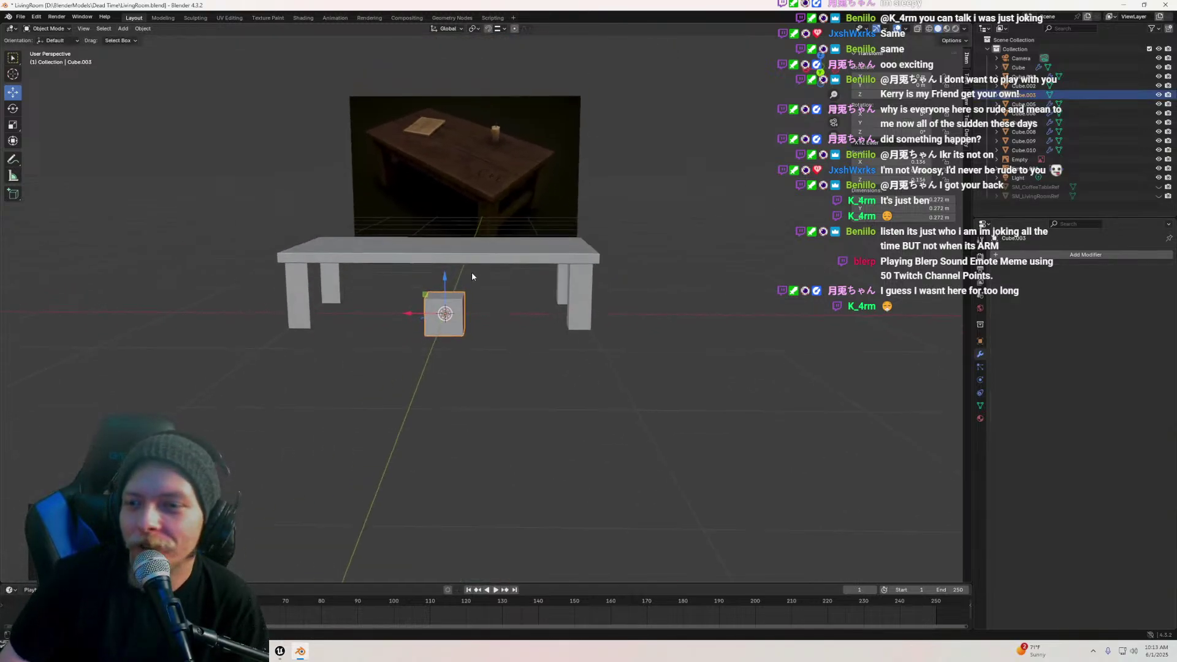
{"action": "left_click", "coordinate": [1104, 257]}
{"action": "mouse_move", "coordinate": [1076, 239]}
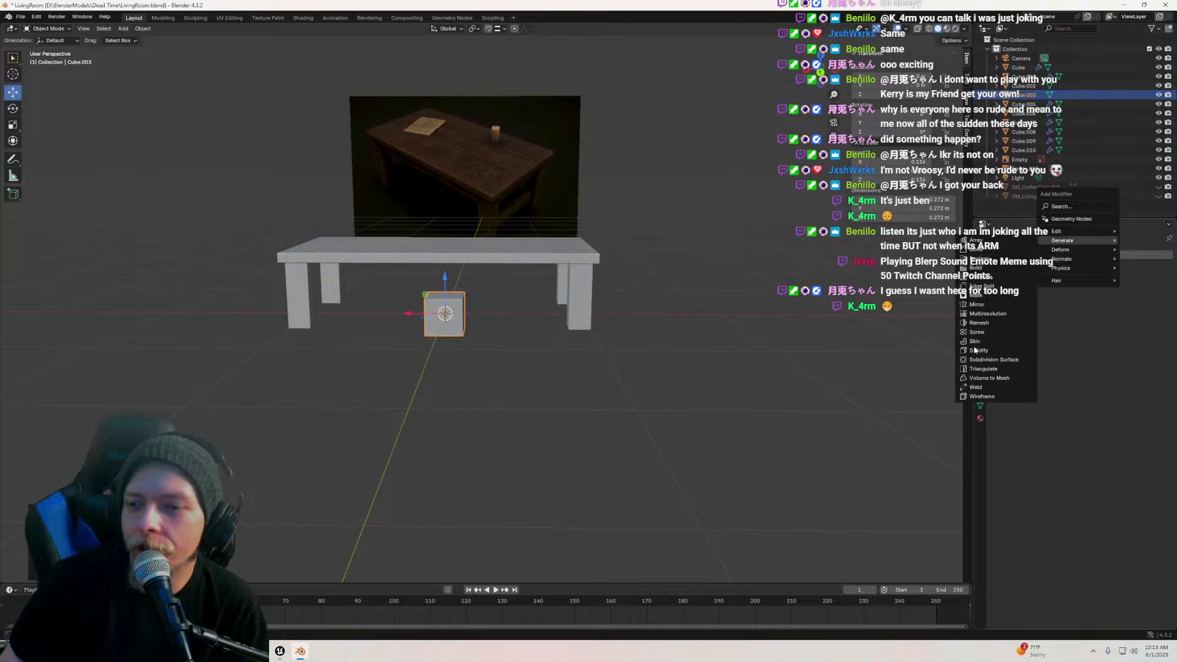
{"action": "left_click", "coordinate": [974, 305]}
{"action": "scroll", "coordinate": [439, 296], "scroll_direction": "up", "scroll_amount": 5}
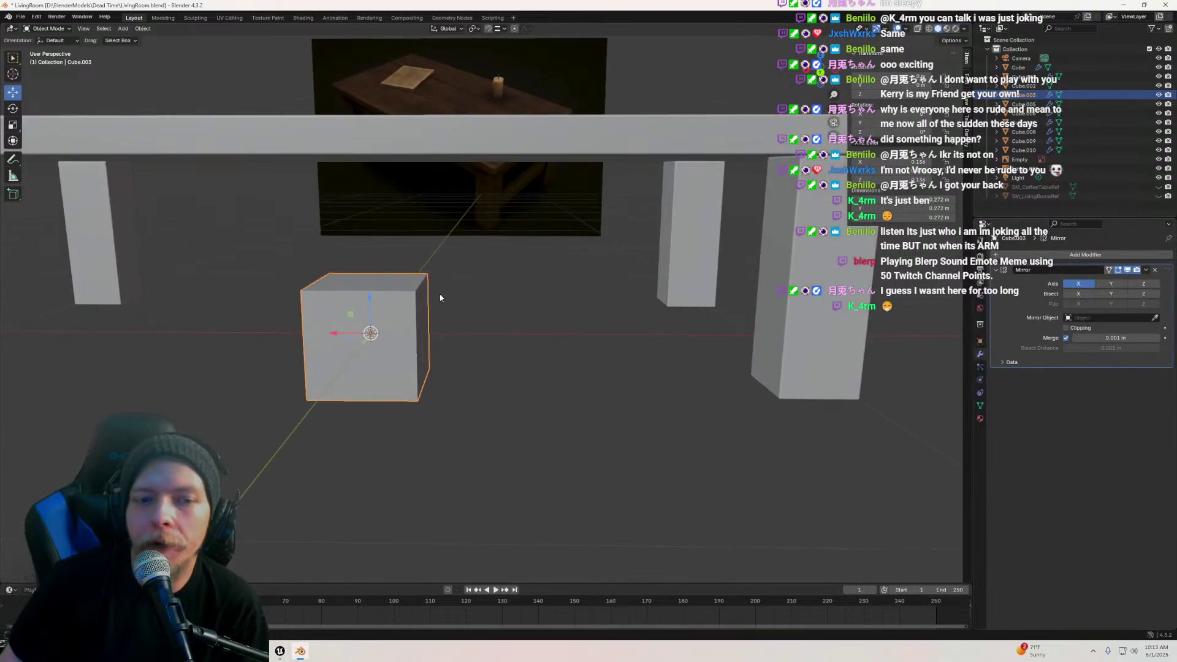
Add a Bevel modifier to the small cube with 3 segments and an amount of 0.05 m
{"action": "left_click", "coordinate": [1022, 256]}
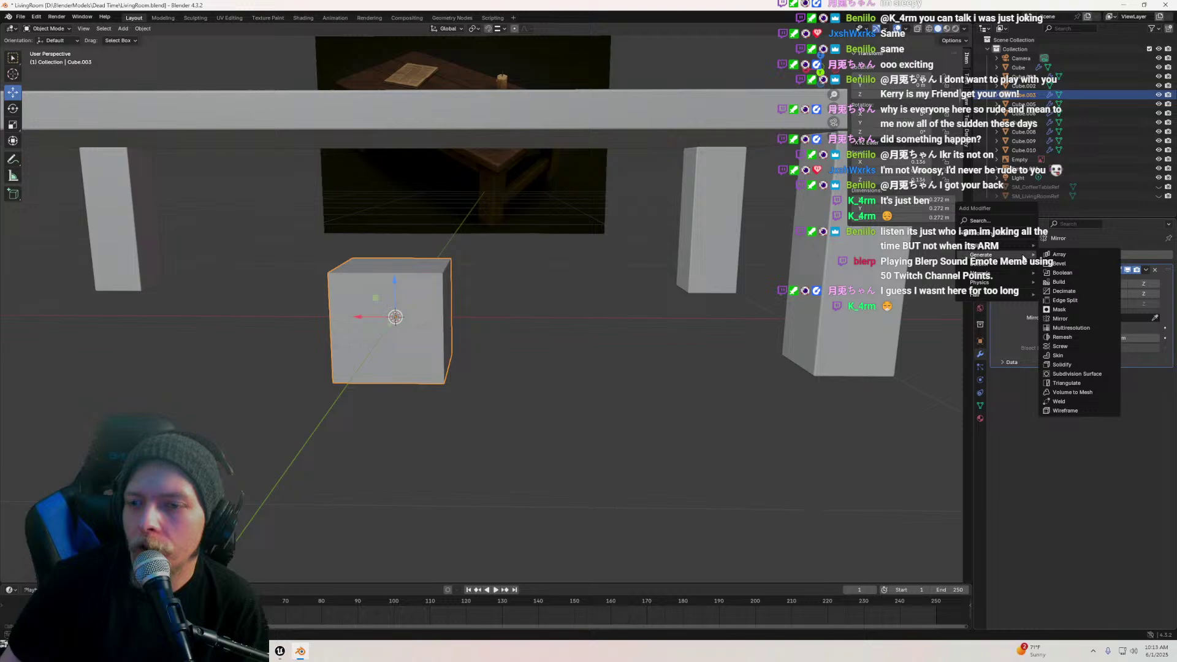
{"action": "left_click", "coordinate": [1060, 264]}
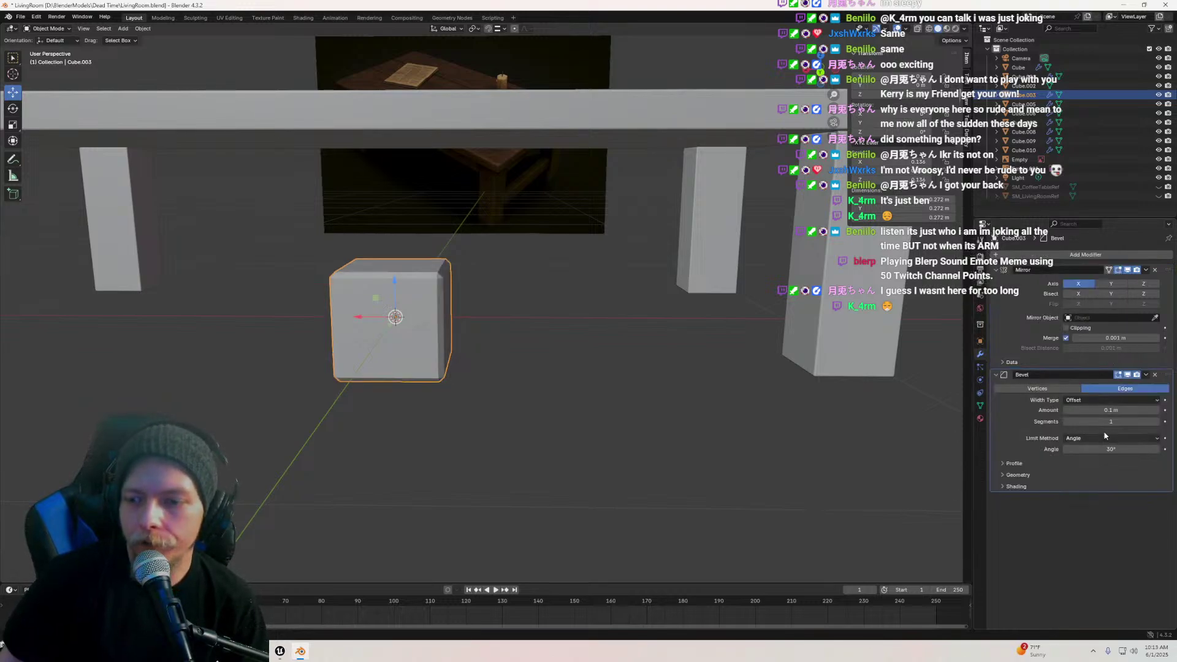
{"action": "type", "text": "3"}
{"action": "key", "text": "Return"}
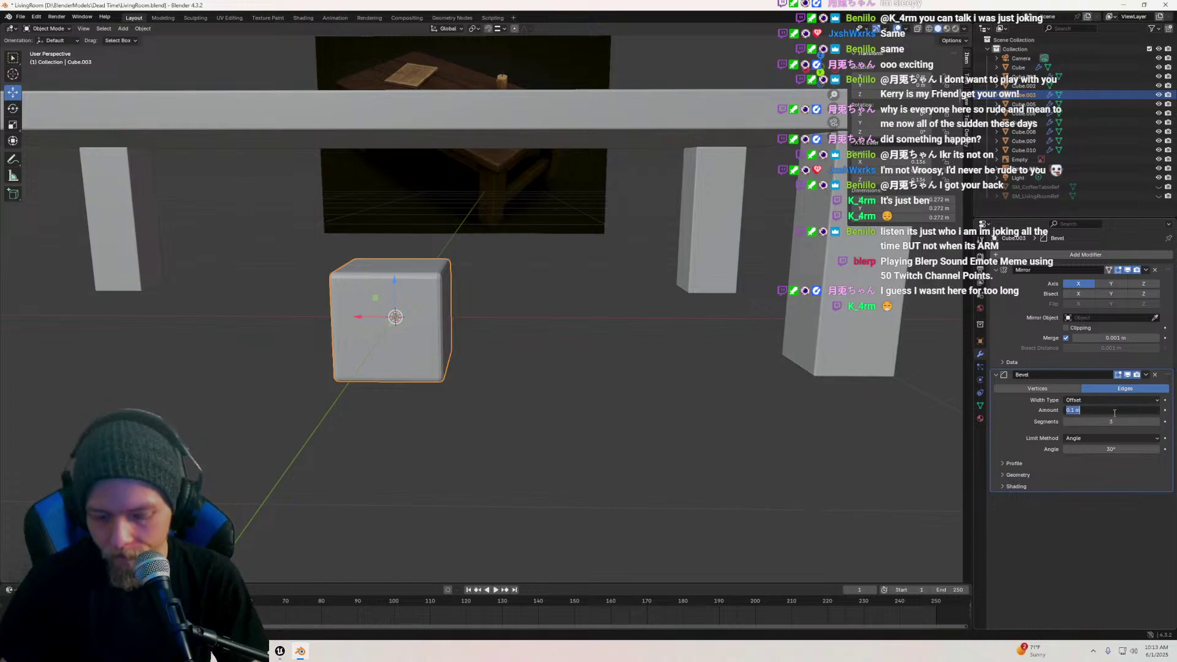
{"action": "type", "text": "0.05"}
{"action": "key", "text": "Return"}
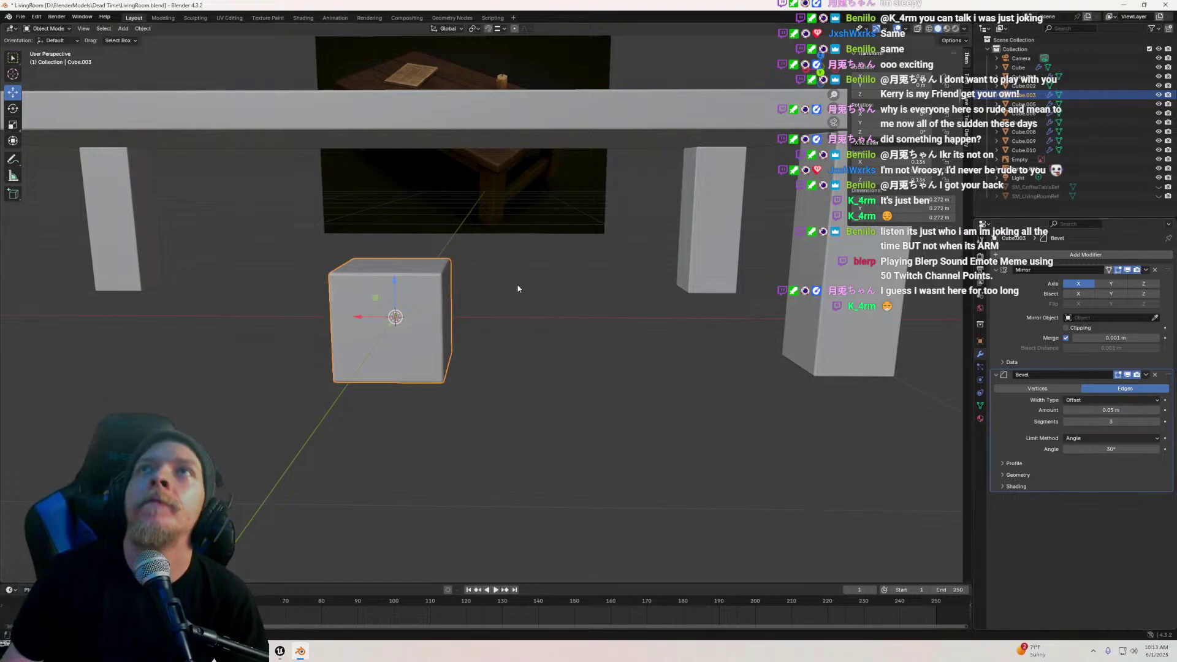
{"action": "right_click", "coordinate": [362, 301]}
{"action": "key", "text": "Escape"}
Shrink the cube, then move its mesh about 0.97 m along X to sit between the two legs at one table end
{"action": "middle_click_drag", "start_coordinate": [355, 278], "coordinate": [467, 258]}
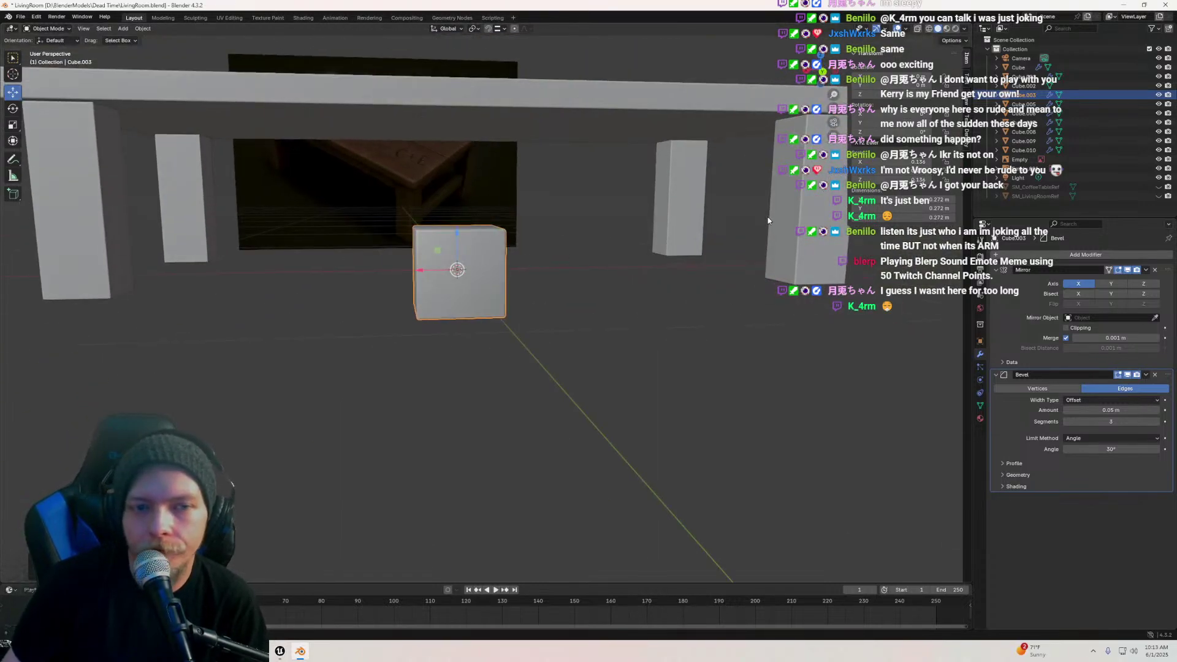
{"action": "key", "text": "s"}
{"action": "left_click", "coordinate": [572, 258]}
{"action": "middle_click_drag", "start_coordinate": [571, 259], "coordinate": [509, 292]}
{"action": "key", "text": "Tab"}
{"action": "key", "text": "g"}
{"action": "key", "text": "x"}
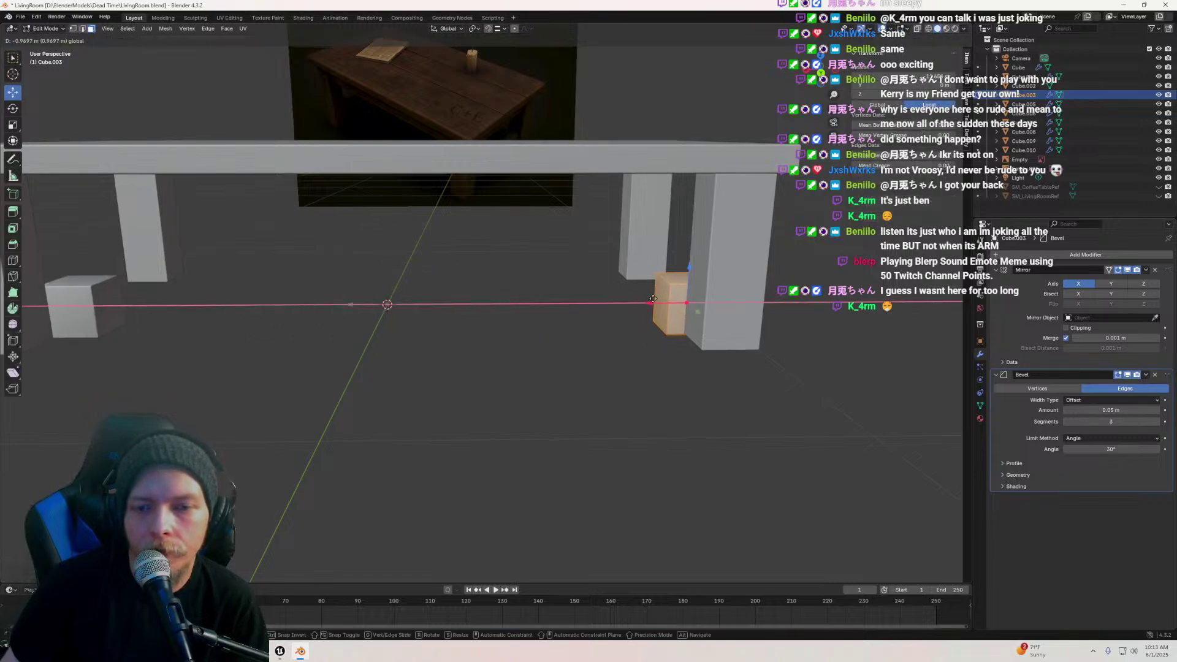
{"action": "left_click", "coordinate": [653, 298]}
Scale the cube's mesh to about 0.6 and raise it along Z between the end legs
{"action": "middle_click_drag", "start_coordinate": [652, 299], "coordinate": [578, 309]}
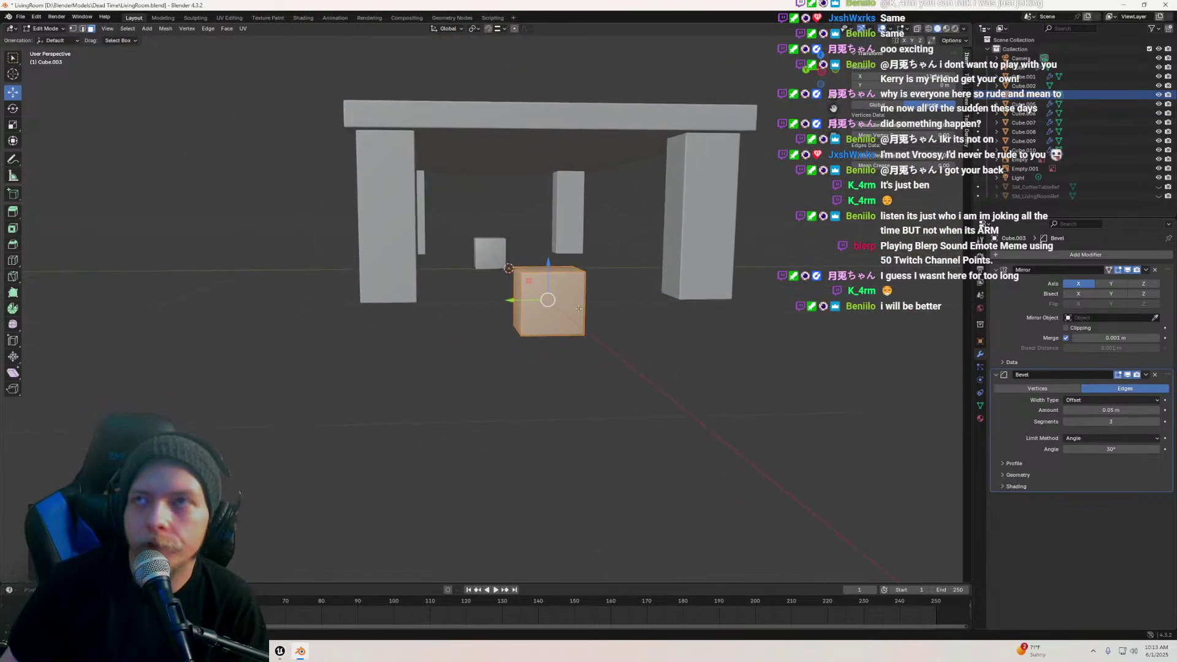
{"action": "key", "text": "s"}
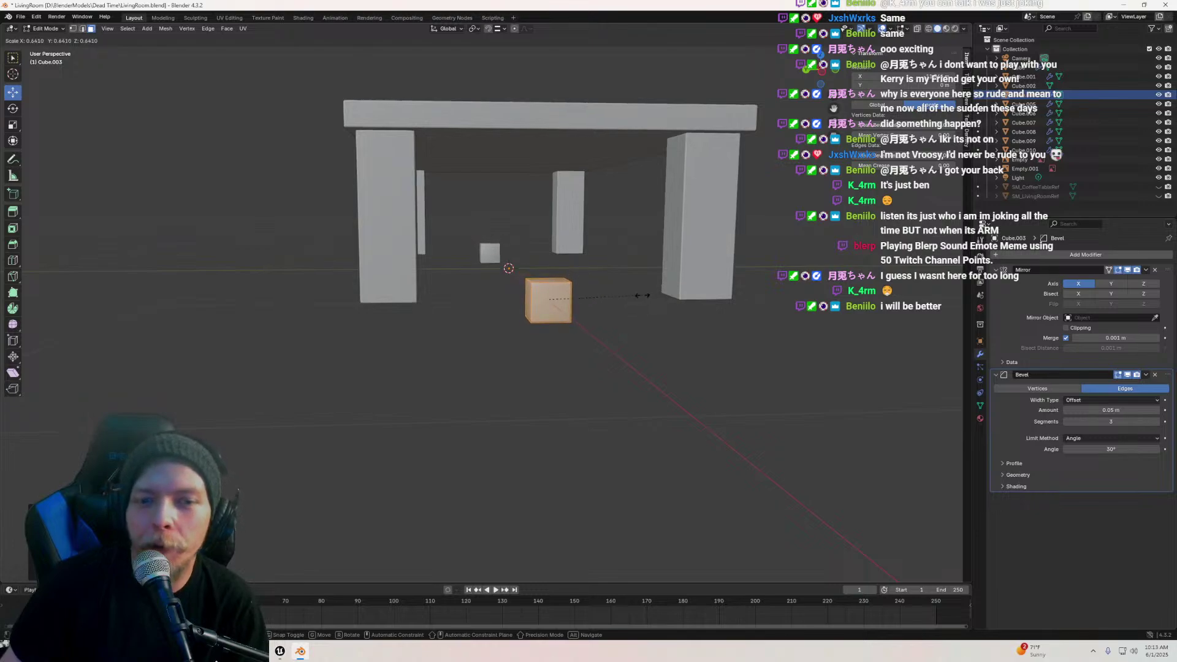
{"action": "left_click", "coordinate": [636, 296]}
{"action": "middle_click_drag", "start_coordinate": [636, 296], "coordinate": [647, 274]}
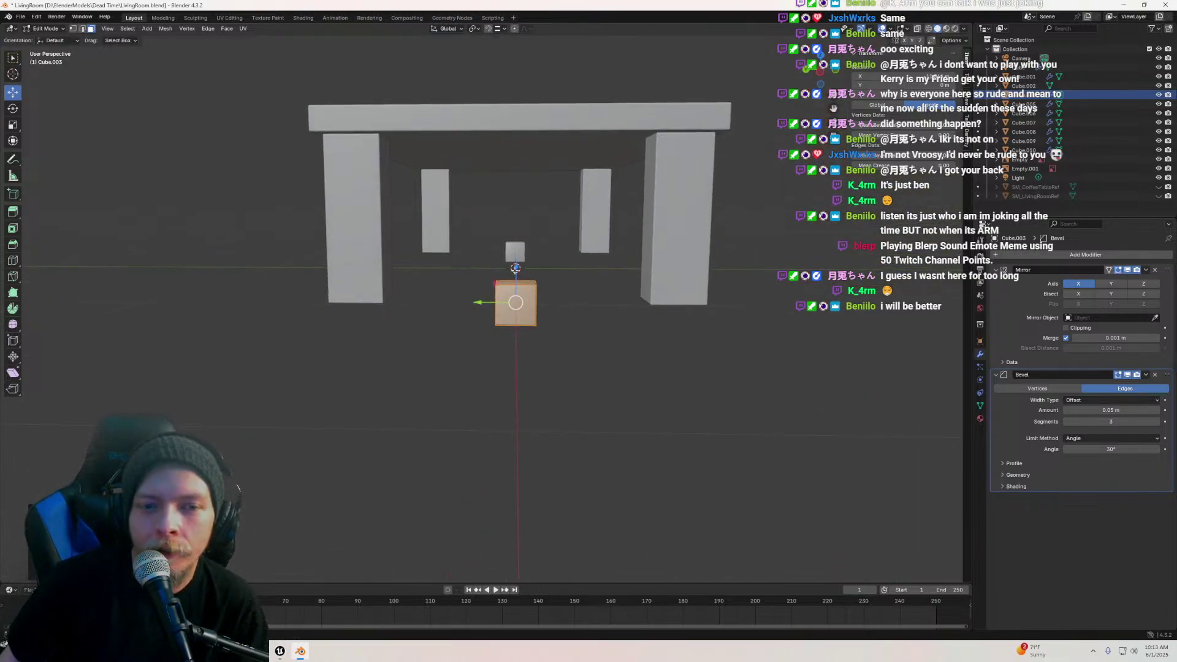
{"action": "left_click_drag", "start_coordinate": [516, 268], "coordinate": [516, 233]}
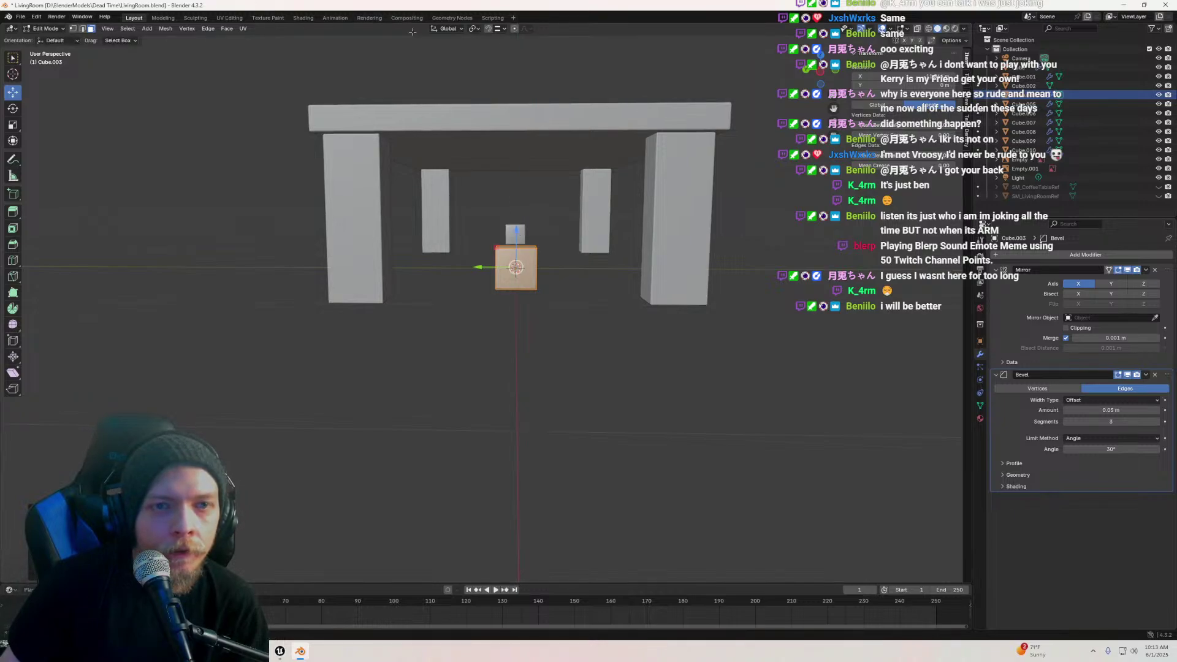
Enable snapping and stretch the cube along Y into a crossbar reaching the two end legs
{"action": "left_click", "coordinate": [487, 30]}
{"action": "middle_click_drag", "start_coordinate": [481, 147], "coordinate": [532, 155]}
{"action": "left_click", "coordinate": [581, 267]}
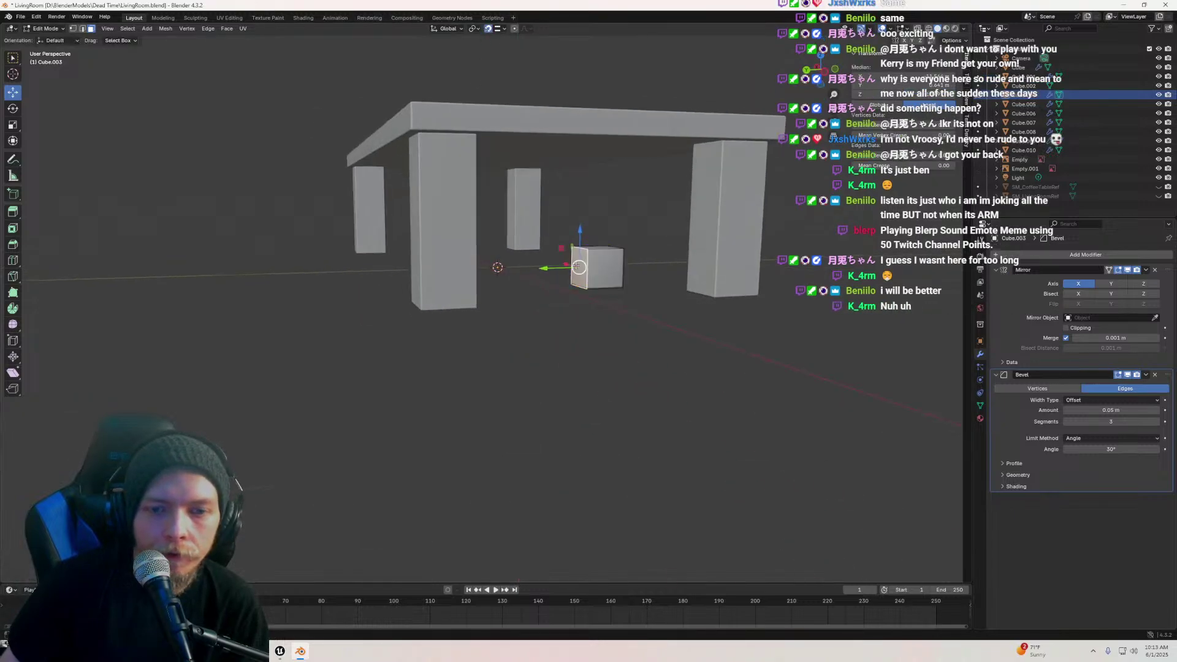
{"action": "middle_click_drag", "start_coordinate": [581, 268], "coordinate": [547, 271]}
{"action": "left_click_drag", "start_coordinate": [501, 277], "coordinate": [421, 275]}
{"action": "middle_click_drag", "start_coordinate": [421, 275], "coordinate": [576, 293]}
{"action": "left_click_drag", "start_coordinate": [579, 296], "coordinate": [609, 296]}
Shift the crossbar along X towards the middle of the end legs' thickness
{"action": "middle_click_drag", "start_coordinate": [610, 297], "coordinate": [671, 291]}
{"action": "left_click", "coordinate": [591, 268]}
{"action": "scroll", "coordinate": [606, 281], "scroll_direction": "down", "scroll_amount": 5}
{"action": "scroll", "coordinate": [448, 318], "scroll_direction": "up", "scroll_amount": 4}
{"action": "scroll", "coordinate": [738, 294], "scroll_direction": "up", "scroll_amount": 2}
{"action": "scroll", "coordinate": [670, 291], "scroll_direction": "down", "scroll_amount": 3}
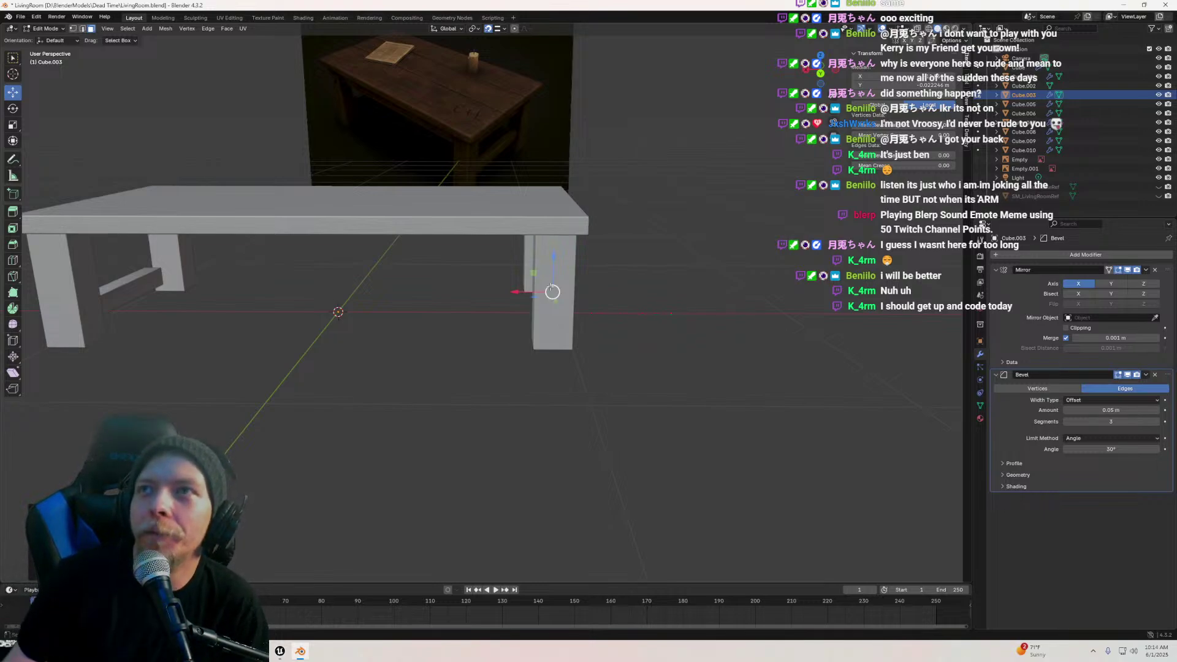
{"action": "scroll", "coordinate": [550, 287], "scroll_direction": "up", "scroll_amount": 3}
{"action": "middle_click_drag", "start_coordinate": [521, 287], "coordinate": [557, 288]}
{"action": "scroll", "coordinate": [509, 284], "scroll_direction": "down", "scroll_amount": 3}
{"action": "scroll", "coordinate": [527, 285], "scroll_direction": "up", "scroll_amount": 3}
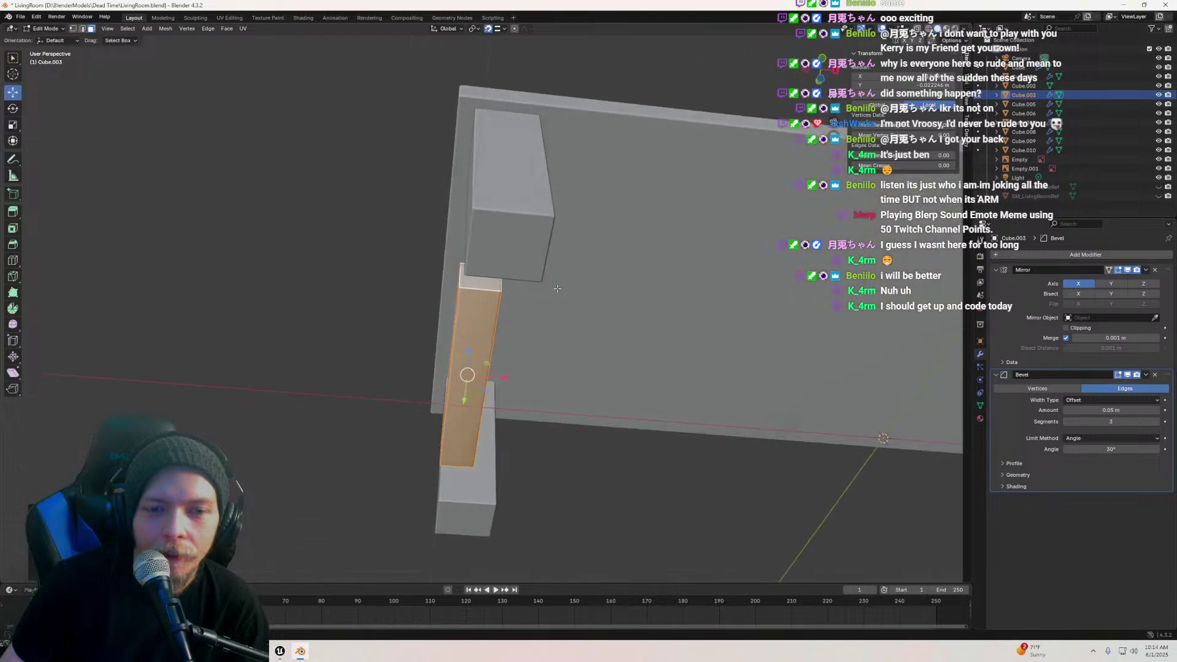
{"action": "left_click_drag", "start_coordinate": [505, 377], "coordinate": [521, 380]}
Move the crossbar along Y and fine-tune its position between the end legs
{"action": "middle_click_drag", "start_coordinate": [521, 380], "coordinate": [471, 289]}
{"action": "scroll", "coordinate": [564, 368], "scroll_direction": "up", "scroll_amount": 3}
{"action": "key", "text": "g"}
{"action": "key", "text": "y"}
{"action": "left_click", "coordinate": [515, 286]}
{"action": "left_click_drag", "start_coordinate": [465, 296], "coordinate": [484, 298]}
Scale the whole crossbar mesh down uniformly to make it thinner
{"action": "scroll", "coordinate": [491, 297], "scroll_direction": "down", "scroll_amount": 5}
{"action": "middle_click_drag", "start_coordinate": [528, 299], "coordinate": [624, 293]}
{"action": "scroll", "coordinate": [560, 265], "scroll_direction": "down", "scroll_amount": 2}
{"action": "key", "text": "s"}
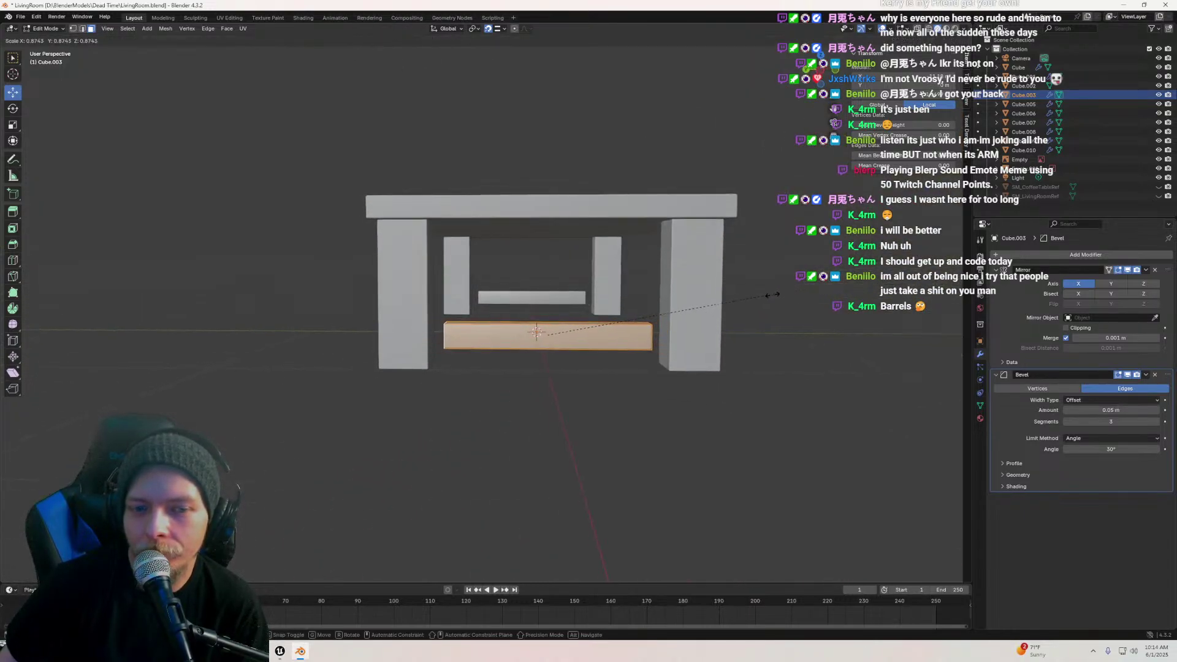
{"action": "left_click", "coordinate": [743, 305]}
{"action": "middle_click_drag", "start_coordinate": [742, 305], "coordinate": [794, 302]}
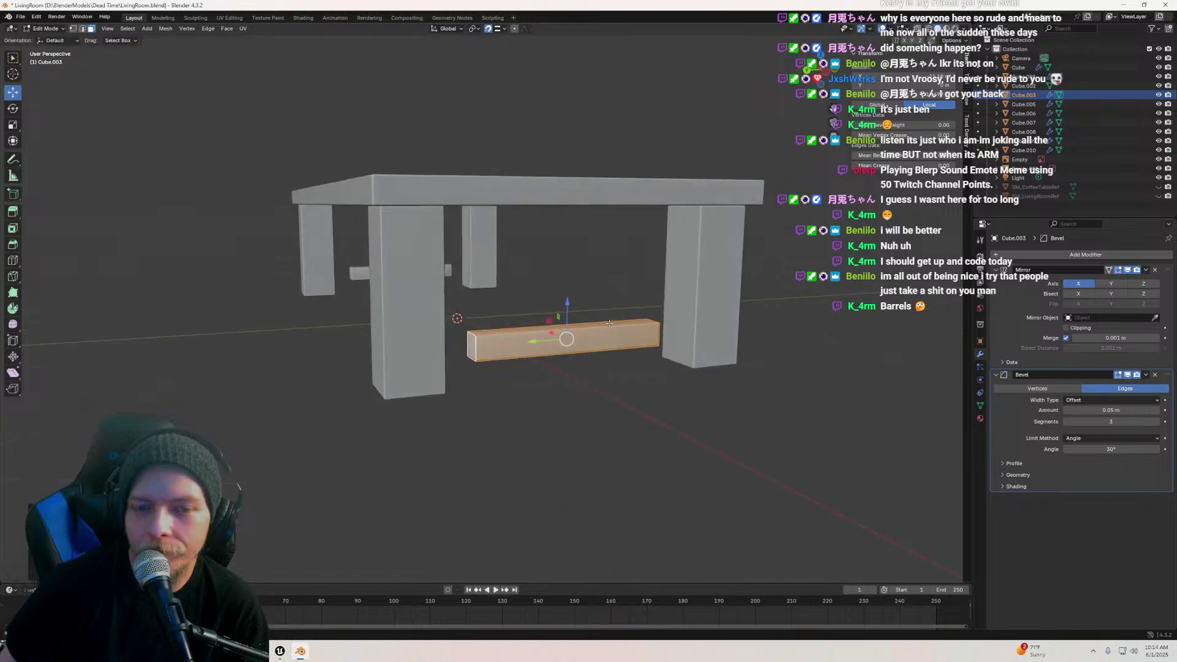
Extend both end faces of the crossbar along Y until they reach the two end legs
{"action": "scroll", "coordinate": [790, 302], "scroll_direction": "up", "scroll_amount": 4}
{"action": "middle_click_drag", "start_coordinate": [613, 343], "coordinate": [696, 264], "text": "shift"}
{"action": "left_click", "coordinate": [539, 287]}
{"action": "middle_click_drag", "start_coordinate": [539, 286], "coordinate": [504, 291]}
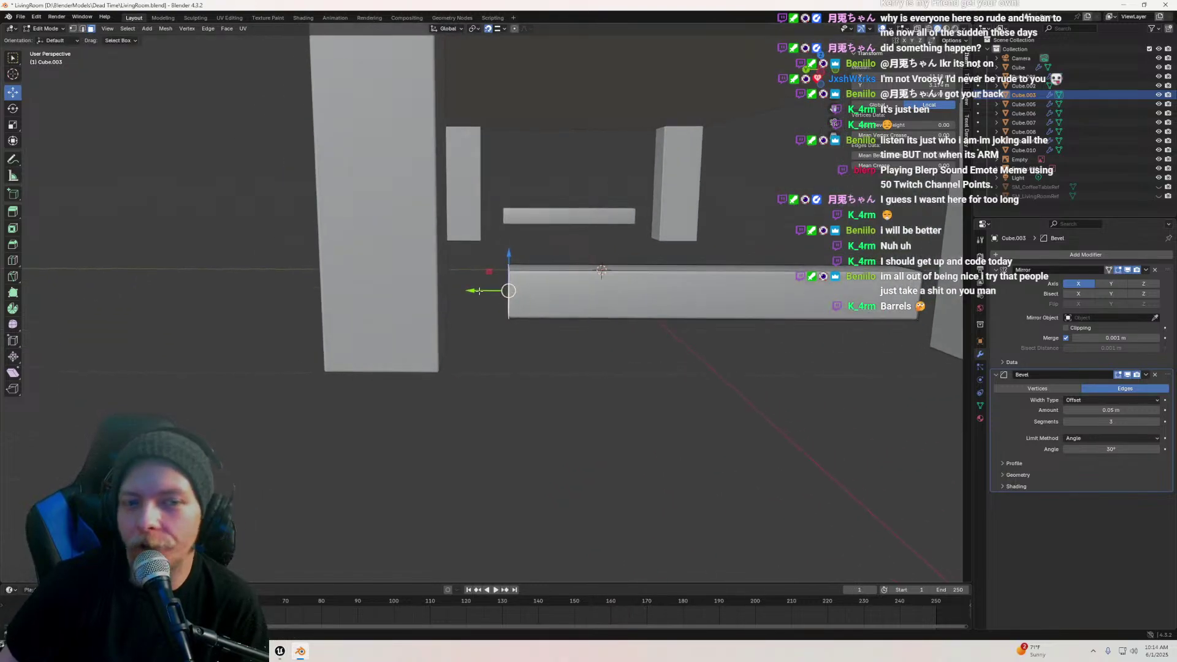
{"action": "left_click_drag", "start_coordinate": [481, 289], "coordinate": [456, 293]}
{"action": "middle_click_drag", "start_coordinate": [725, 332], "coordinate": [620, 299], "text": "shift"}
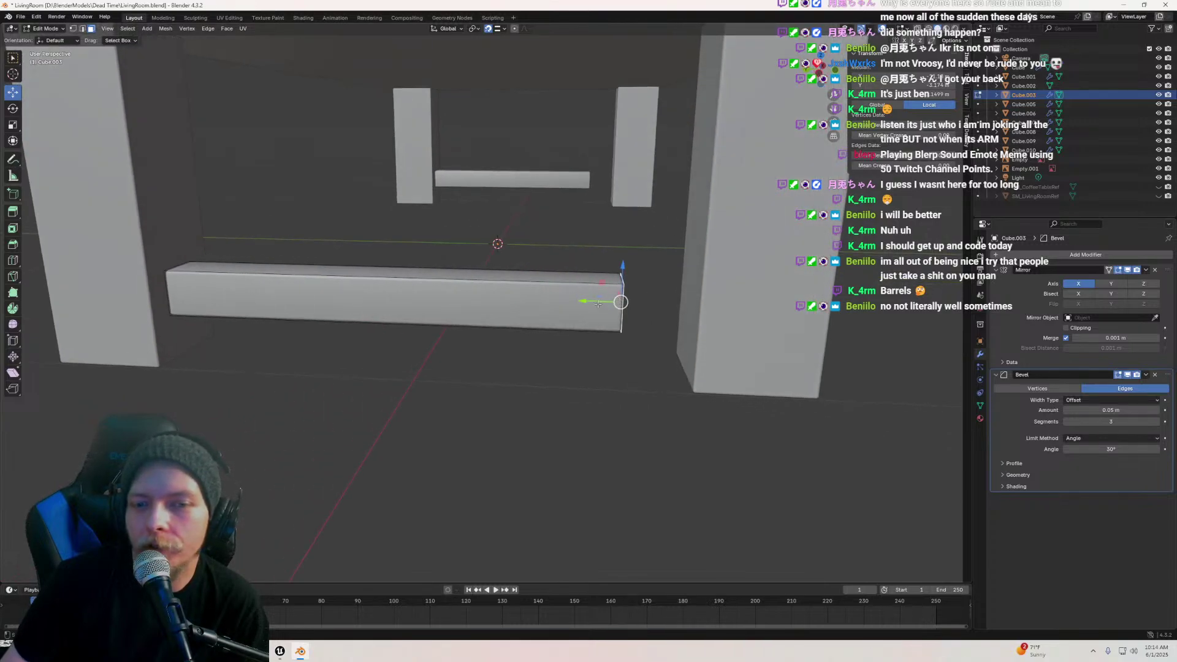
{"action": "left_click_drag", "start_coordinate": [619, 300], "coordinate": [676, 312]}
{"action": "scroll", "coordinate": [676, 310], "scroll_direction": "down", "scroll_amount": 5}
{"action": "scroll", "coordinate": [676, 297], "scroll_direction": "up", "scroll_amount": 3}
{"action": "middle_click_drag", "start_coordinate": [675, 306], "coordinate": [638, 277]}
{"action": "scroll", "coordinate": [665, 299], "scroll_direction": "down", "scroll_amount": 3}
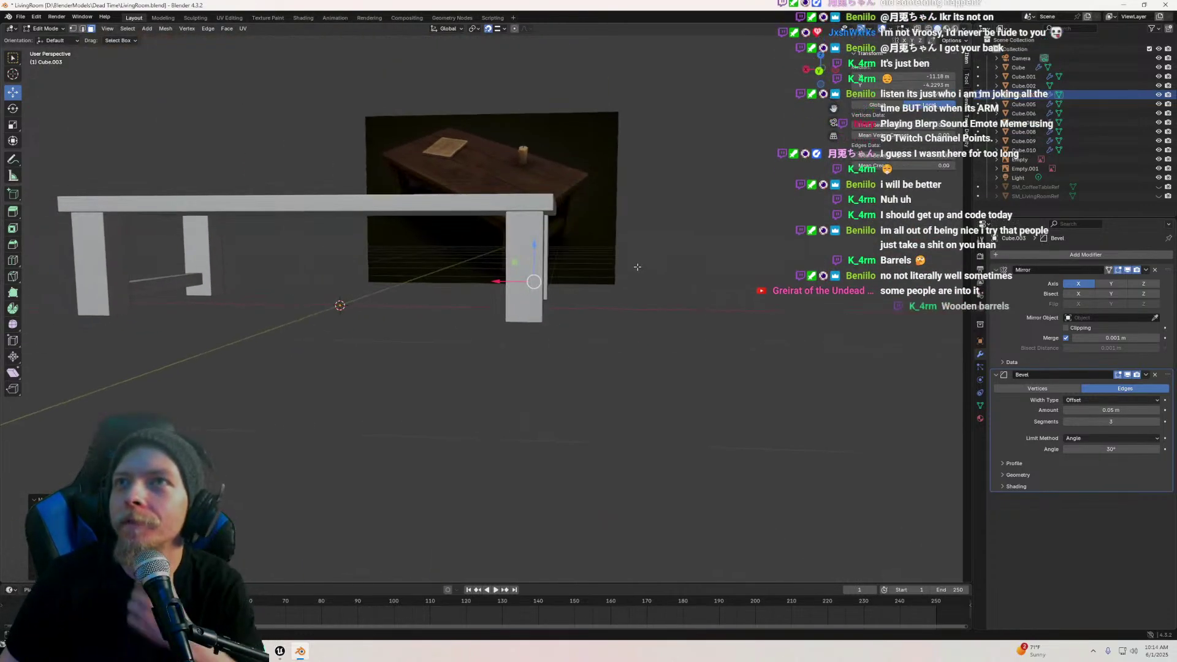
{"action": "middle_click_drag", "start_coordinate": [636, 266], "coordinate": [624, 307]}
{"action": "key", "text": "Tab"}
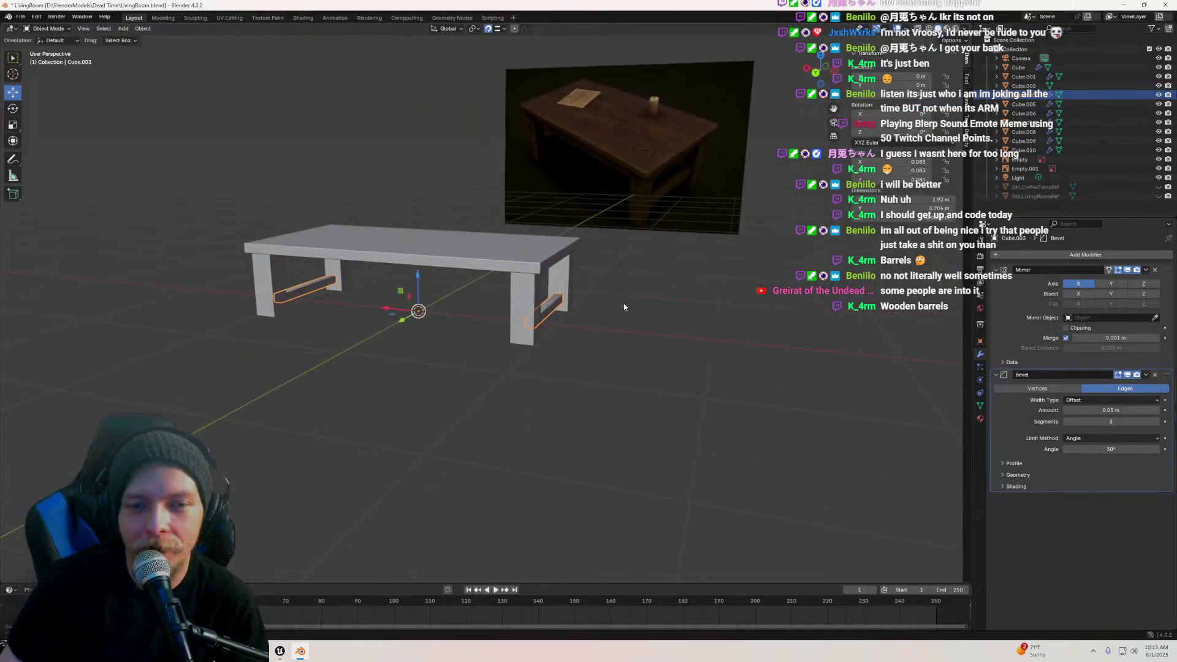
Duplicate the end crossbar, move the copy's mesh along X towards the table's centre, and set its Mirror axis to Y
{"action": "key", "text": "shift+d"}
{"action": "right_click", "coordinate": [639, 300]}
{"action": "key", "text": "Tab"}
{"action": "key", "text": "a"}
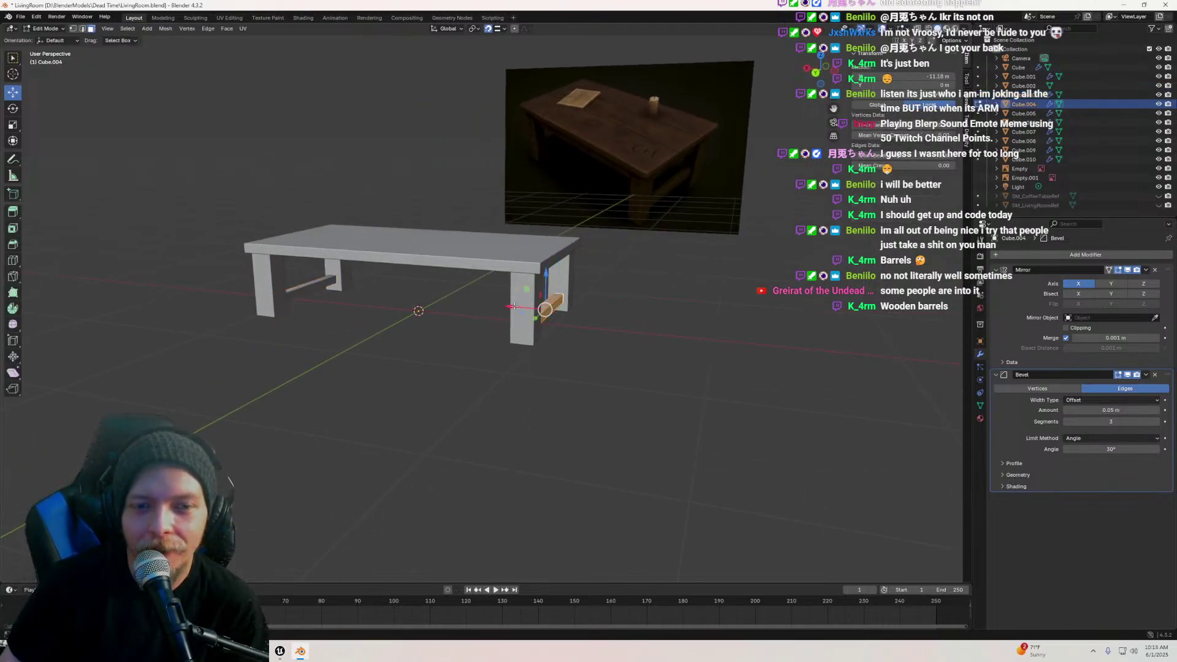
{"action": "left_click_drag", "start_coordinate": [513, 306], "coordinate": [448, 301]}
{"action": "middle_click_drag", "start_coordinate": [447, 300], "coordinate": [591, 324]}
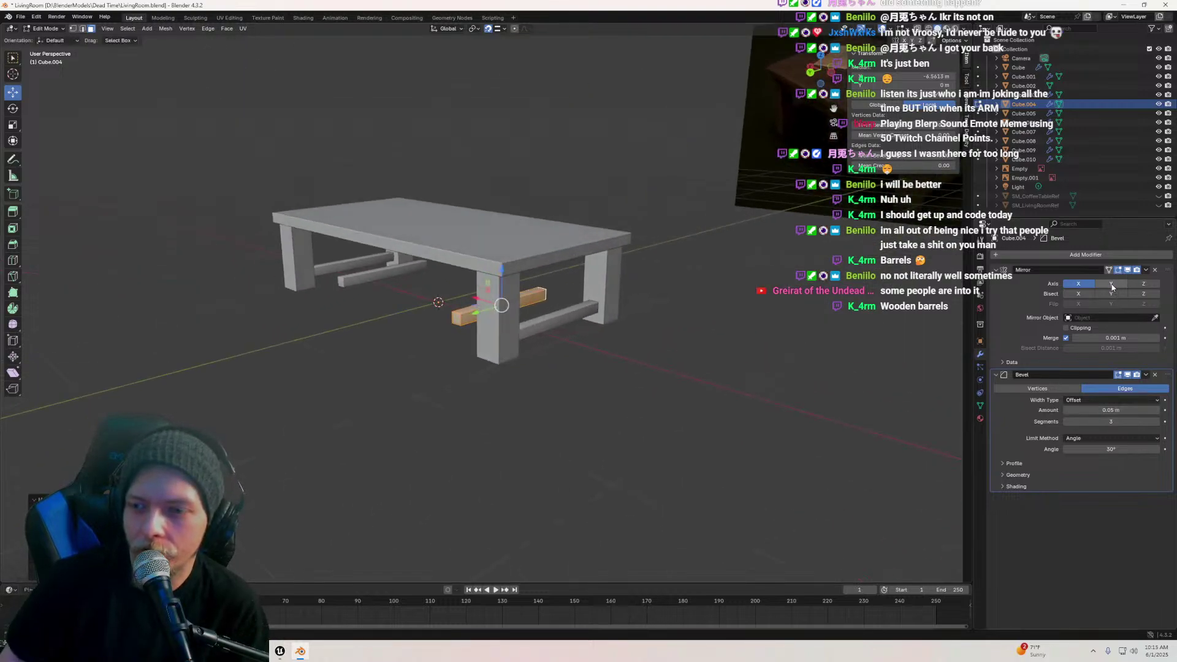
{"action": "key", "text": "Tab"}
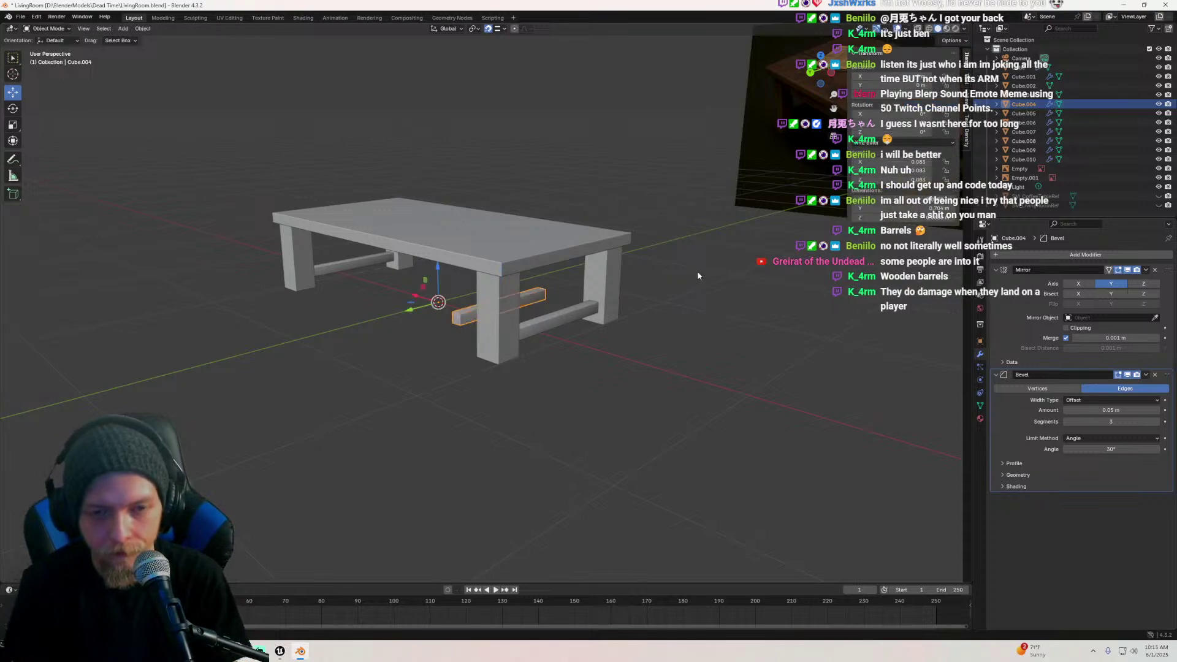
{"action": "key", "text": "r"}
{"action": "key", "text": "x"}
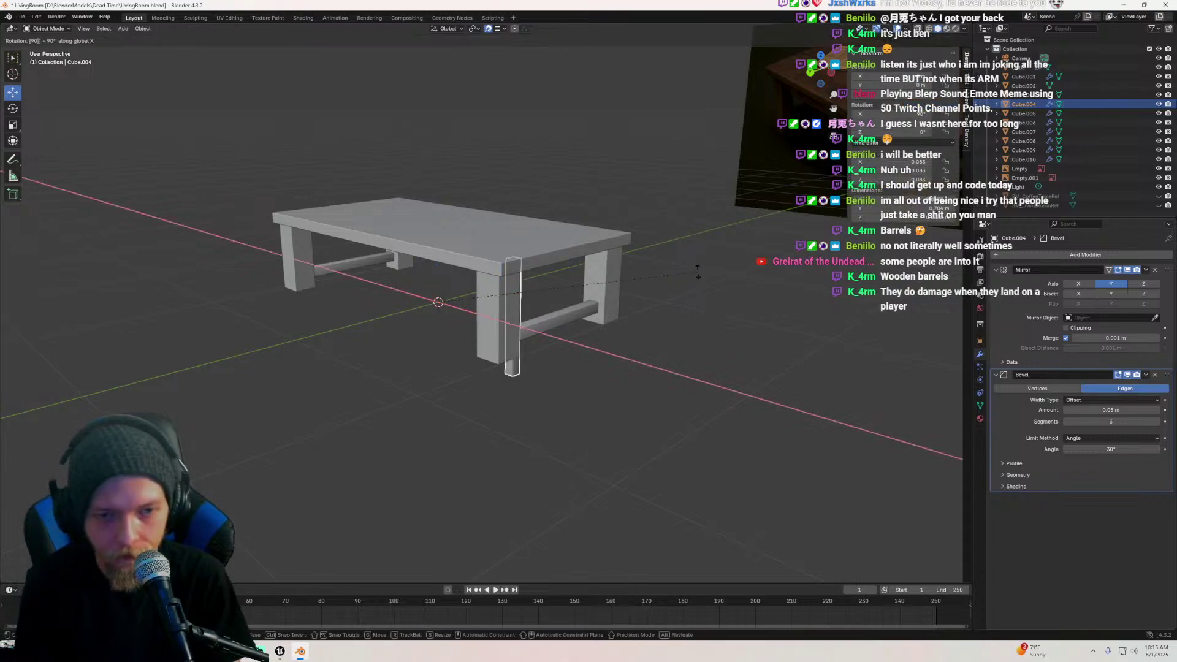
{"action": "key", "text": "Escape"}
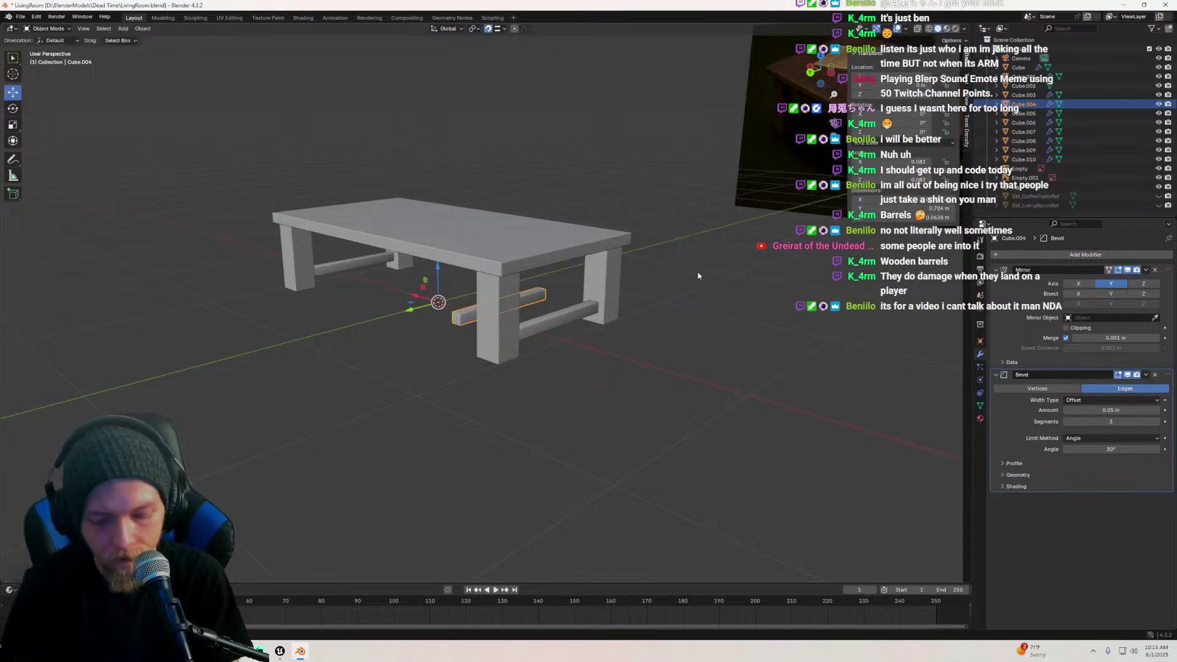
Rotate the duplicated bar 90° about Z and set its Mirror axis to X
{"action": "type", "text": "z90"}
{"action": "key", "text": "Return"}
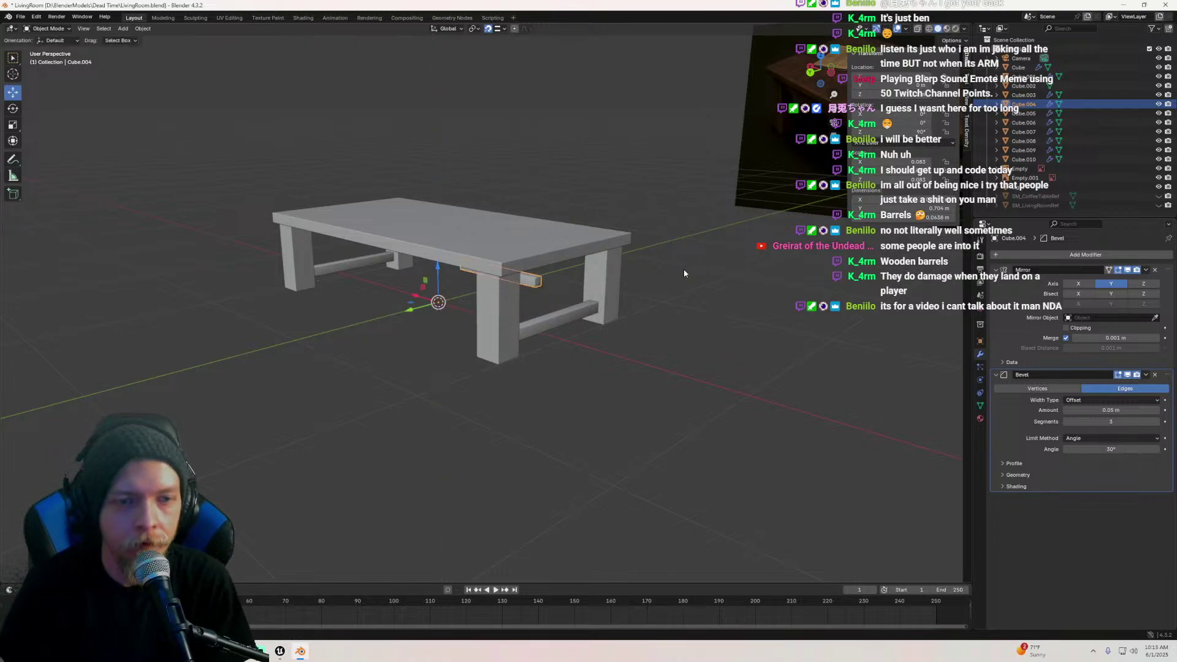
{"action": "middle_click_drag", "start_coordinate": [684, 273], "coordinate": [650, 285]}
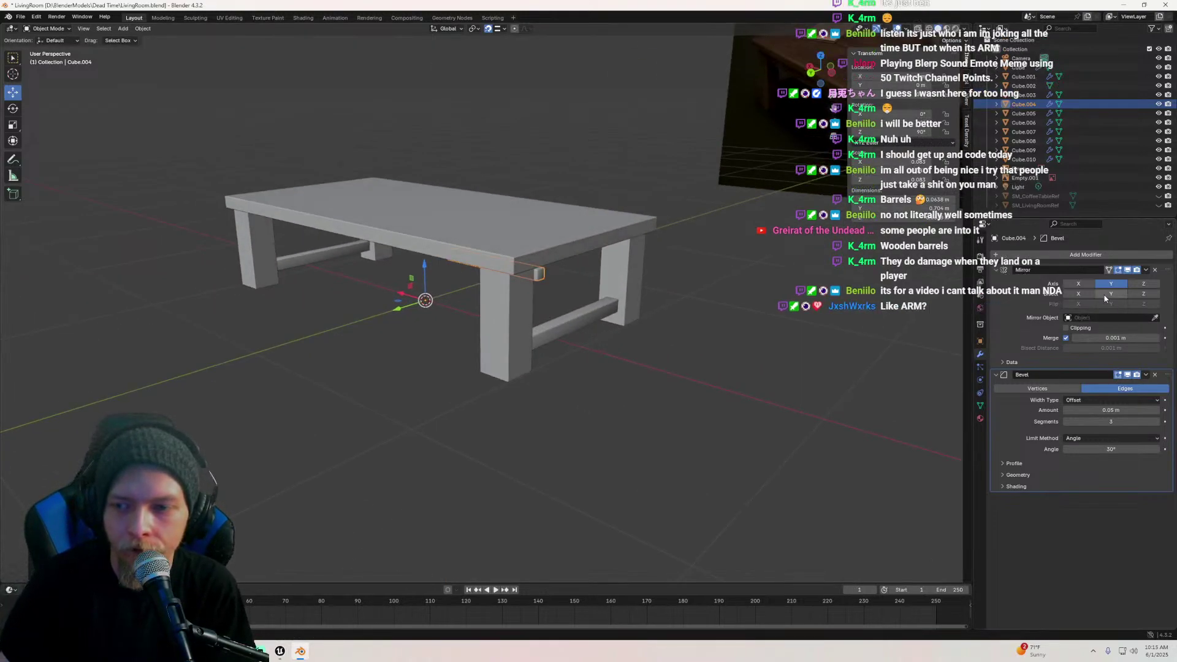
{"action": "middle_click_drag", "start_coordinate": [468, 341], "coordinate": [567, 295]}
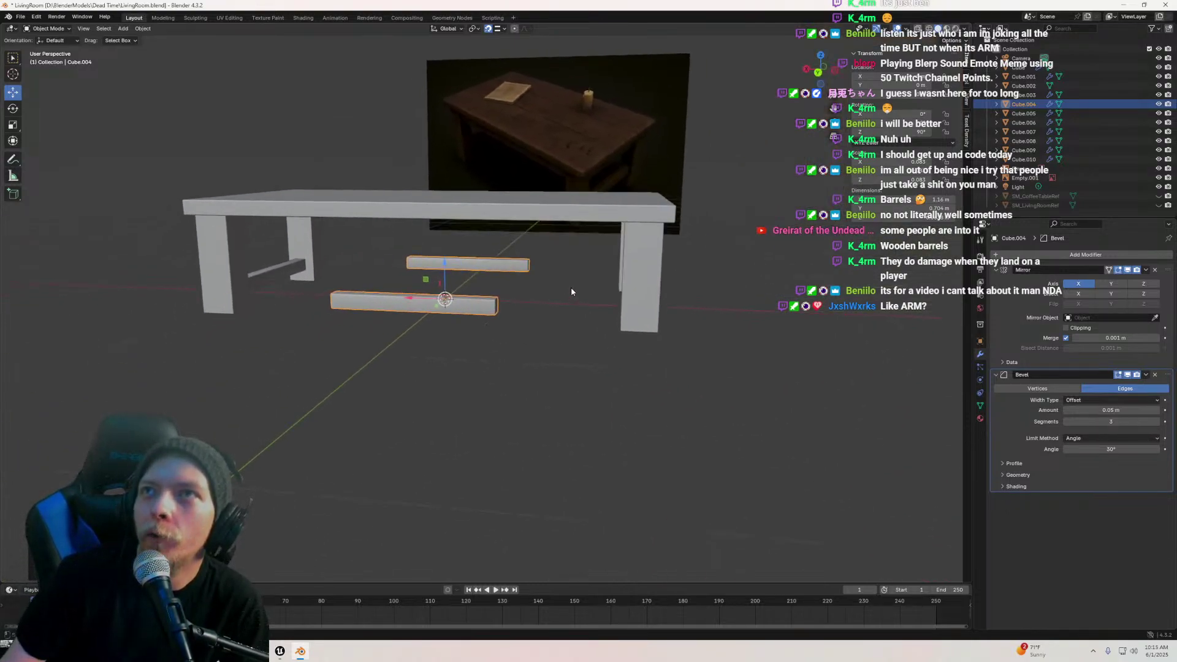
{"action": "mouse_move", "coordinate": [570, 290]}
{"action": "middle_mouse_down"}
{"action": "mouse_move", "coordinate": [405, 298]}
{"action": "mouse_move", "coordinate": [486, 321]}
{"action": "mouse_move", "coordinate": [439, 329]}
{"action": "mouse_move", "coordinate": [686, 323]}
{"action": "mouse_move", "coordinate": [490, 307]}
{"action": "mouse_move", "coordinate": [579, 332]}
{"action": "mouse_move", "coordinate": [521, 325]}
{"action": "mouse_move", "coordinate": [476, 339]}
{"action": "mouse_move", "coordinate": [552, 294]}
{"action": "middle_mouse_up"}
Raise the duplicated bar's mesh about 0.31 m along Z to sit directly under the tabletop
{"action": "key", "text": "Tab"}
{"action": "scroll", "coordinate": [552, 294], "scroll_direction": "up", "scroll_amount": 4}
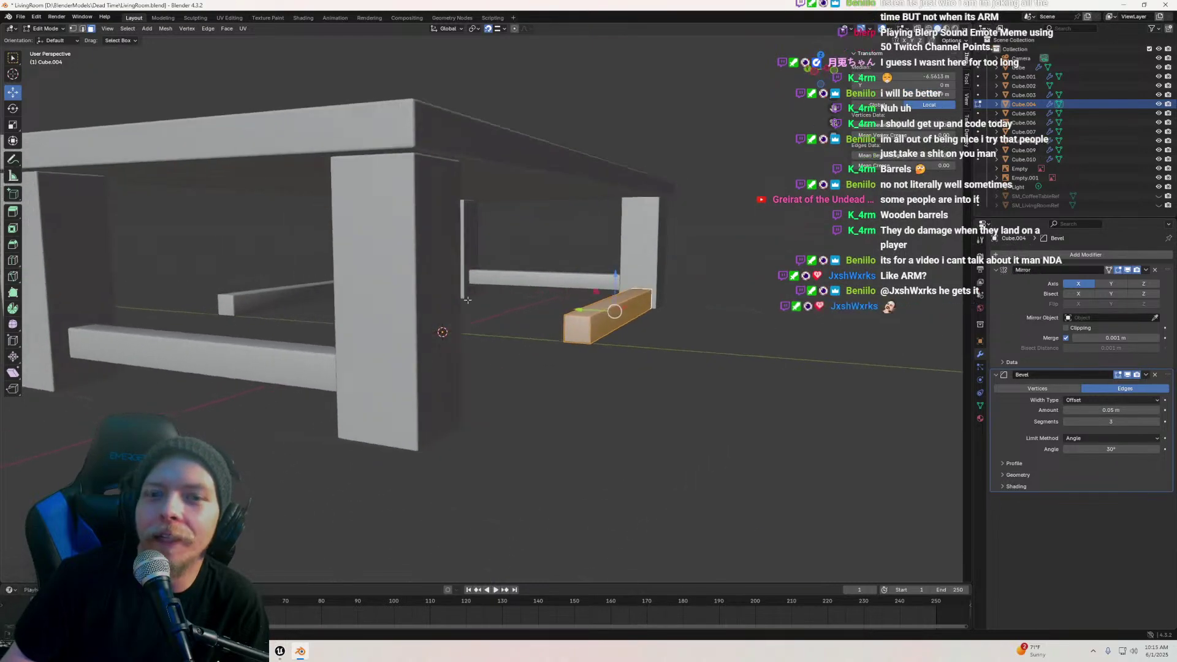
{"action": "key", "text": "g"}
{"action": "key", "text": "z"}
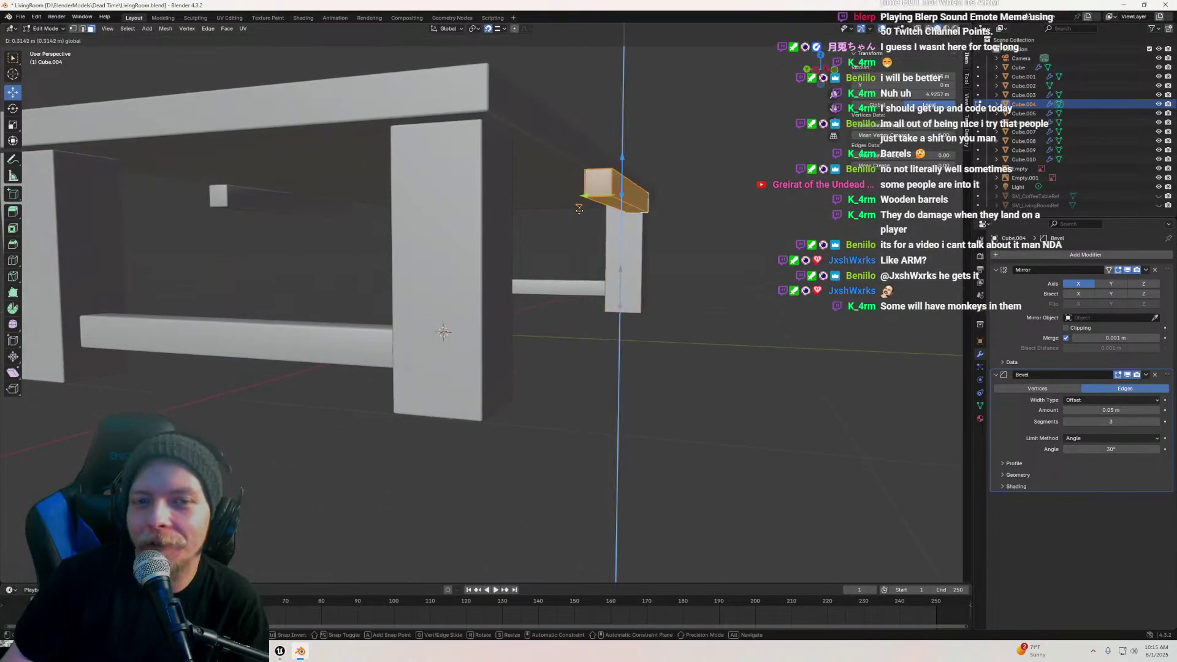
{"action": "left_click", "coordinate": [610, 184]}
{"action": "middle_click_drag", "start_coordinate": [610, 184], "coordinate": [614, 228]}
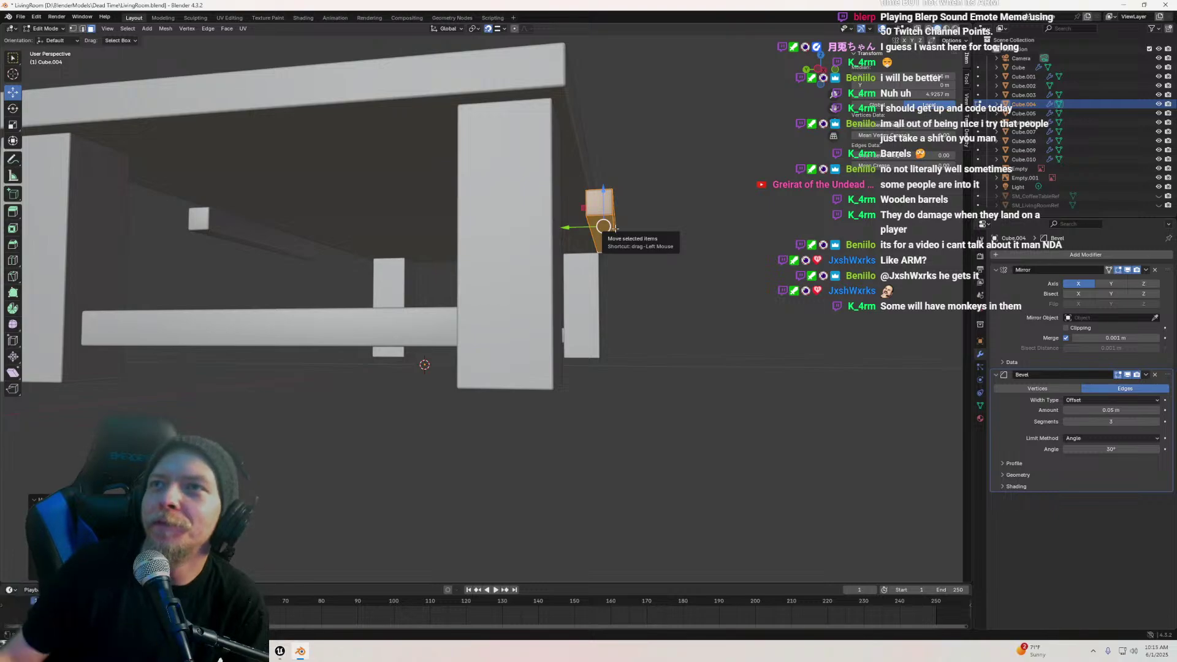
{"action": "middle_click_drag", "start_coordinate": [681, 201], "coordinate": [577, 240]}
{"action": "middle_click_drag", "start_coordinate": [663, 253], "coordinate": [601, 193]}
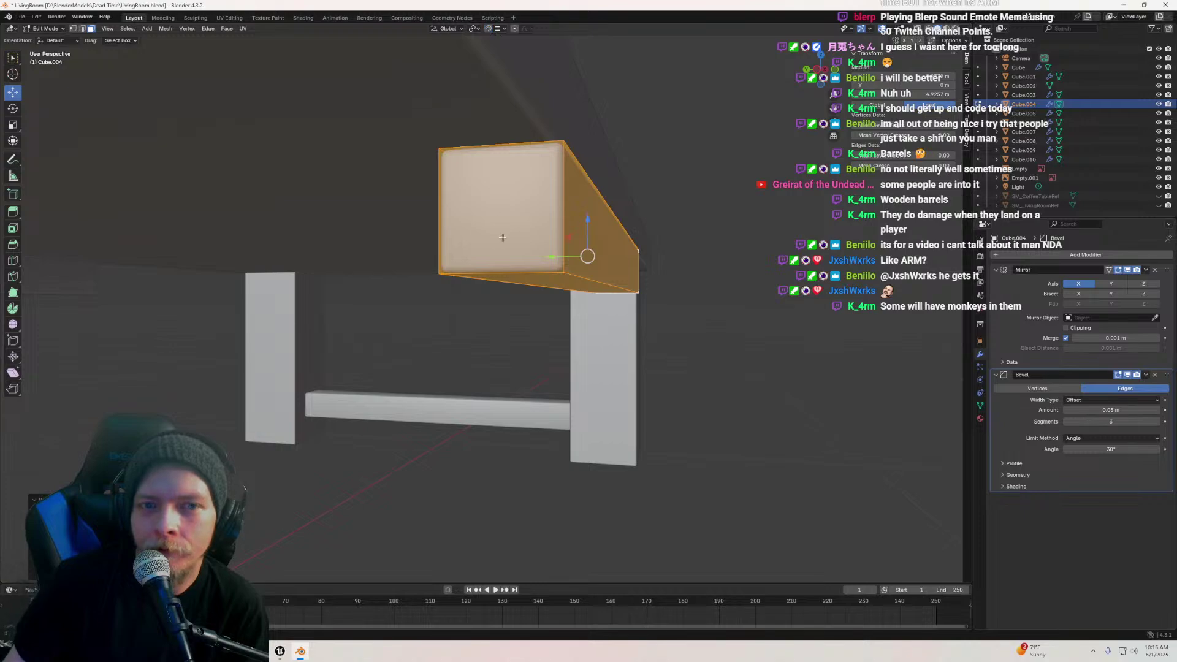
Shift the raised bar's mesh about 0.014 m along Y to line it up with the legs
{"action": "key", "text": "Tab"}
{"action": "key", "text": "Tab"}
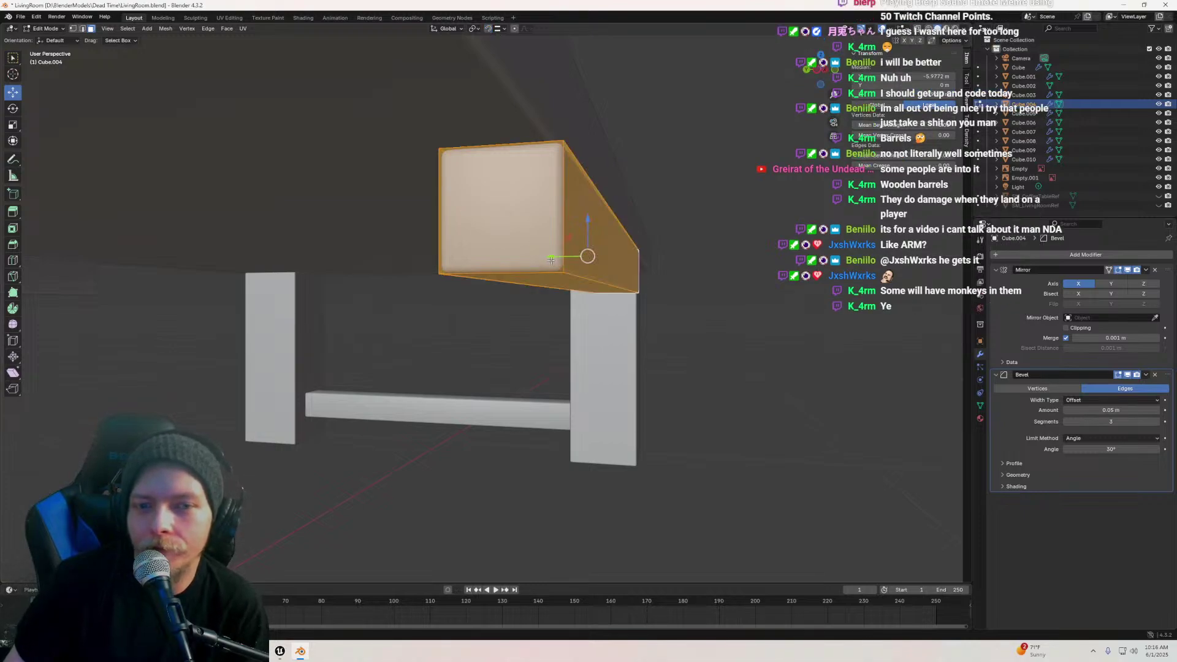
{"action": "mouse_move", "coordinate": [551, 260]}
{"action": "left_mouse_down"}
{"action": "mouse_move", "coordinate": [534, 257]}
{"action": "mouse_move", "coordinate": [541, 248]}
{"action": "left_mouse_up"}
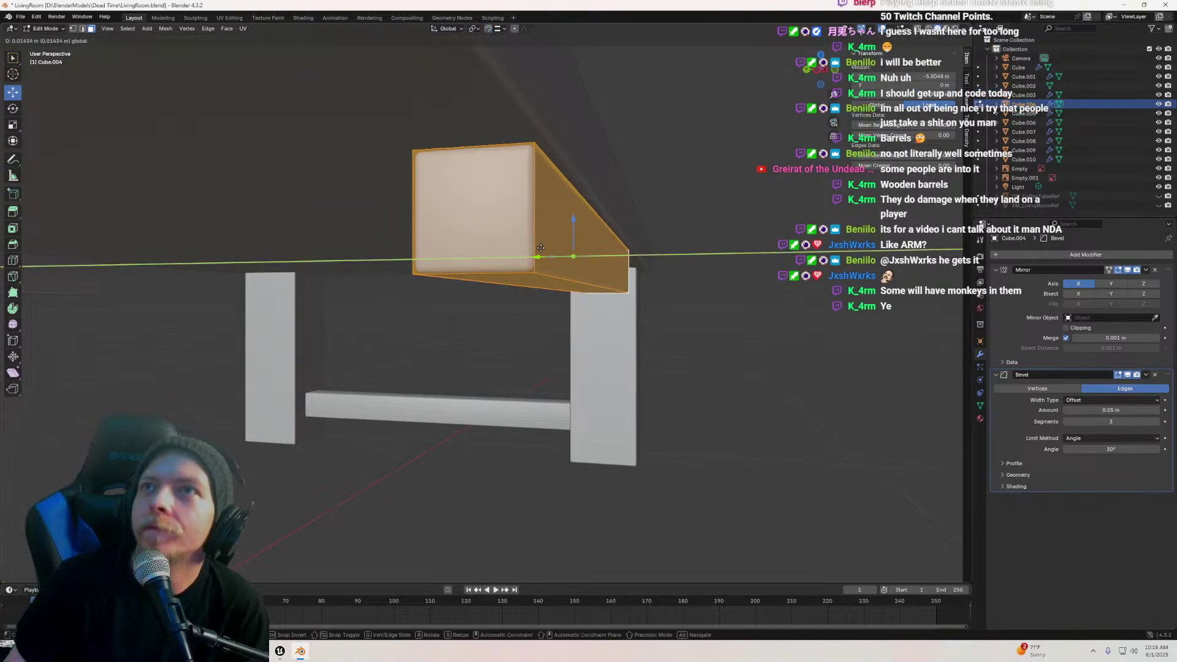
{"action": "middle_click_drag", "start_coordinate": [540, 247], "coordinate": [429, 258]}
{"action": "key", "text": "Tab"}
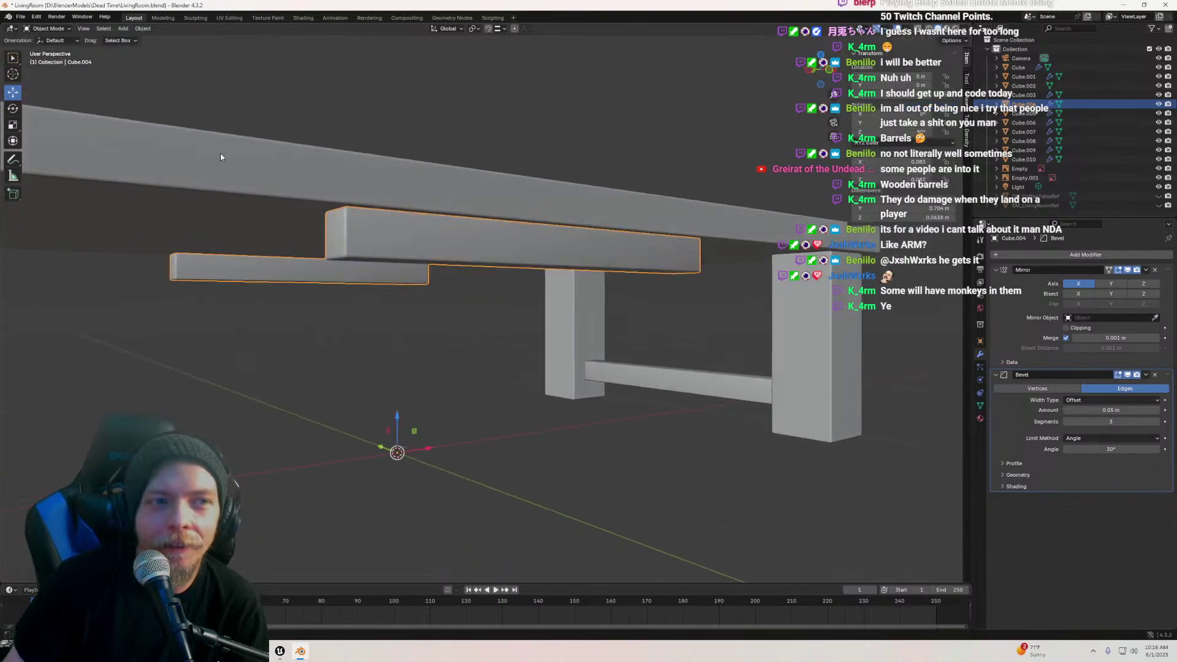
Stretch both end faces of the raised bar along X to form a side rail between the long-side legs
{"action": "key", "text": "Tab"}
{"action": "left_click", "coordinate": [337, 234]}
{"action": "scroll", "coordinate": [450, 209], "scroll_direction": "down", "scroll_amount": 3}
{"action": "mouse_move", "coordinate": [452, 207]}
{"action": "middle_mouse_down"}
{"action": "mouse_move", "coordinate": [402, 231]}
{"action": "mouse_move", "coordinate": [441, 221]}
{"action": "middle_mouse_up"}
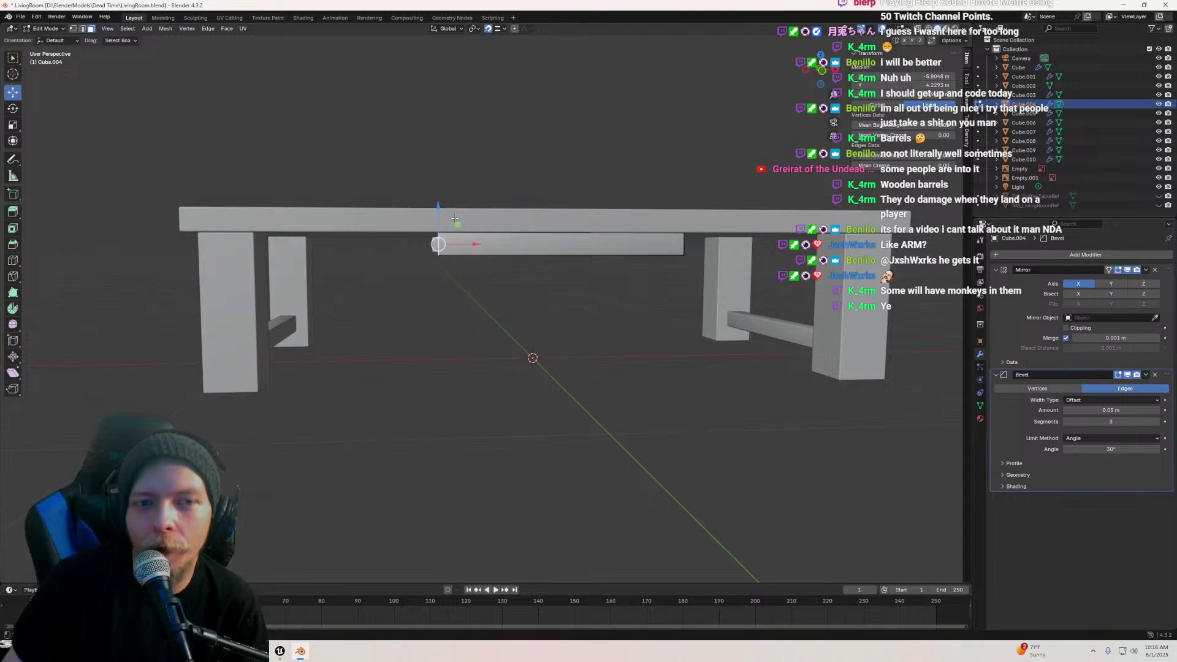
{"action": "left_click_drag", "start_coordinate": [463, 244], "coordinate": [317, 245]}
{"action": "middle_click_drag", "start_coordinate": [355, 263], "coordinate": [298, 273]}
{"action": "middle_click_drag", "start_coordinate": [507, 243], "coordinate": [718, 247]}
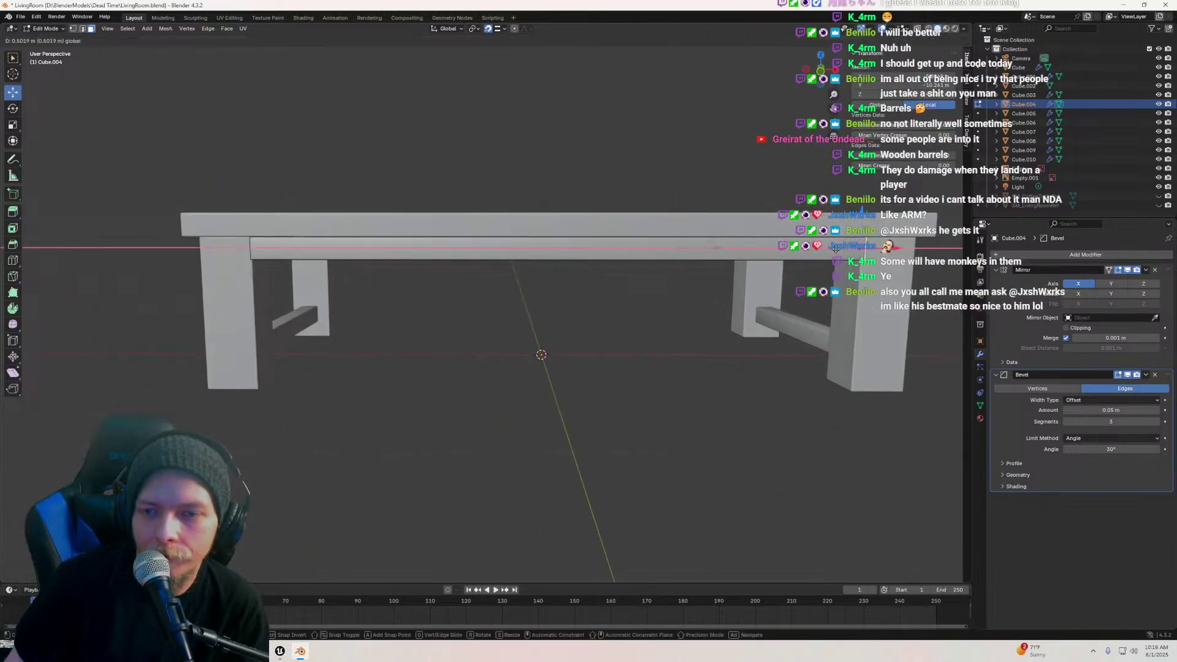
{"action": "middle_click_drag", "start_coordinate": [861, 245], "coordinate": [638, 246]}
Select the whole side rail mesh and nudge it into position relative to the legs' thickness
{"action": "key", "text": "a"}
{"action": "scroll", "coordinate": [643, 288], "scroll_direction": "up", "scroll_amount": 2}
{"action": "left_click_drag", "start_coordinate": [584, 234], "coordinate": [565, 237]}
{"action": "scroll", "coordinate": [570, 254], "scroll_direction": "down", "scroll_amount": 7}
{"action": "middle_click_drag", "start_coordinate": [573, 263], "coordinate": [616, 225]}
{"action": "scroll", "coordinate": [533, 282], "scroll_direction": "up", "scroll_amount": 3}
{"action": "scroll", "coordinate": [496, 264], "scroll_direction": "down", "scroll_amount": 3}
{"action": "scroll", "coordinate": [501, 264], "scroll_direction": "up", "scroll_amount": 3}
Turn off snapping and extend the underside of the side rail downwards to make it about 0.144 m tall
{"action": "left_click", "coordinate": [489, 31]}
{"action": "scroll", "coordinate": [521, 225], "scroll_direction": "down", "scroll_amount": 4}
{"action": "left_click_drag", "start_coordinate": [648, 205], "coordinate": [652, 238]}
{"action": "key", "text": "Tab"}
{"action": "scroll", "coordinate": [638, 247], "scroll_direction": "down", "scroll_amount": 4}
{"action": "middle_click_drag", "start_coordinate": [638, 246], "coordinate": [694, 284]}
{"action": "scroll", "coordinate": [612, 274], "scroll_direction": "down", "scroll_amount": 3}
{"action": "scroll", "coordinate": [733, 264], "scroll_direction": "up", "scroll_amount": 3}
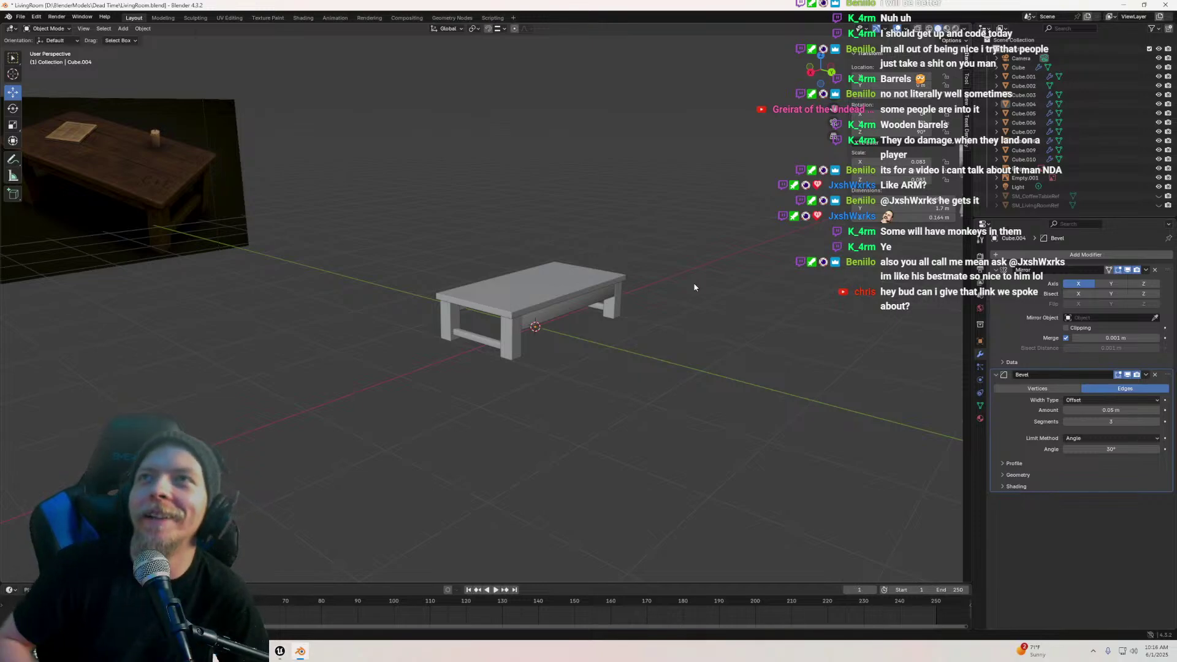
{"action": "scroll", "coordinate": [626, 207], "scroll_direction": "up", "scroll_amount": 2}
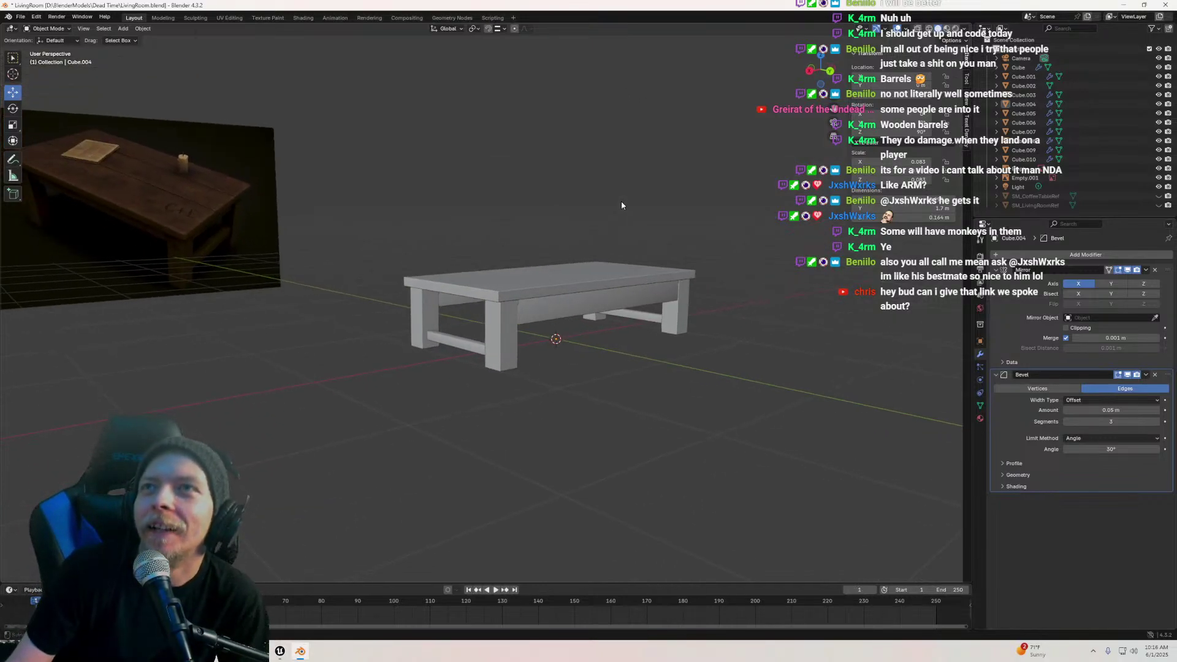
Add a Weighted Normal modifier to the long side rail under the tabletop
{"action": "middle_click_drag", "start_coordinate": [621, 205], "coordinate": [476, 278]}
{"action": "scroll", "coordinate": [543, 303], "scroll_direction": "up", "scroll_amount": 5}
{"action": "scroll", "coordinate": [439, 227], "scroll_direction": "up", "scroll_amount": 3}
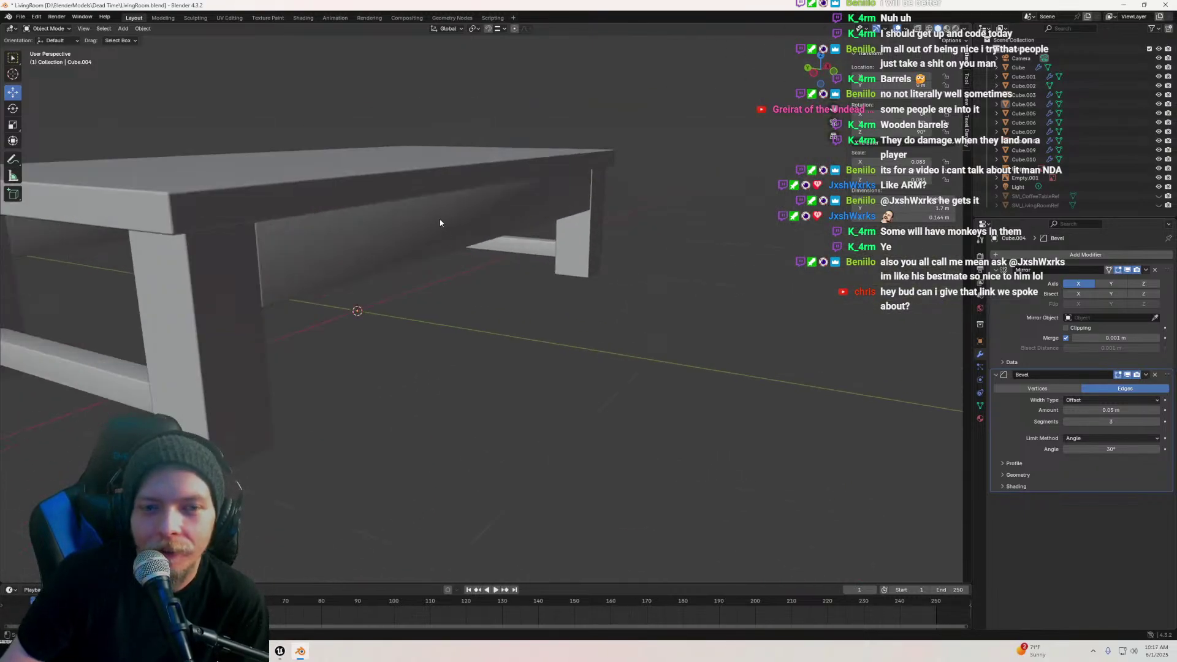
{"action": "left_click", "coordinate": [439, 227]}
{"action": "left_click", "coordinate": [1085, 252]}
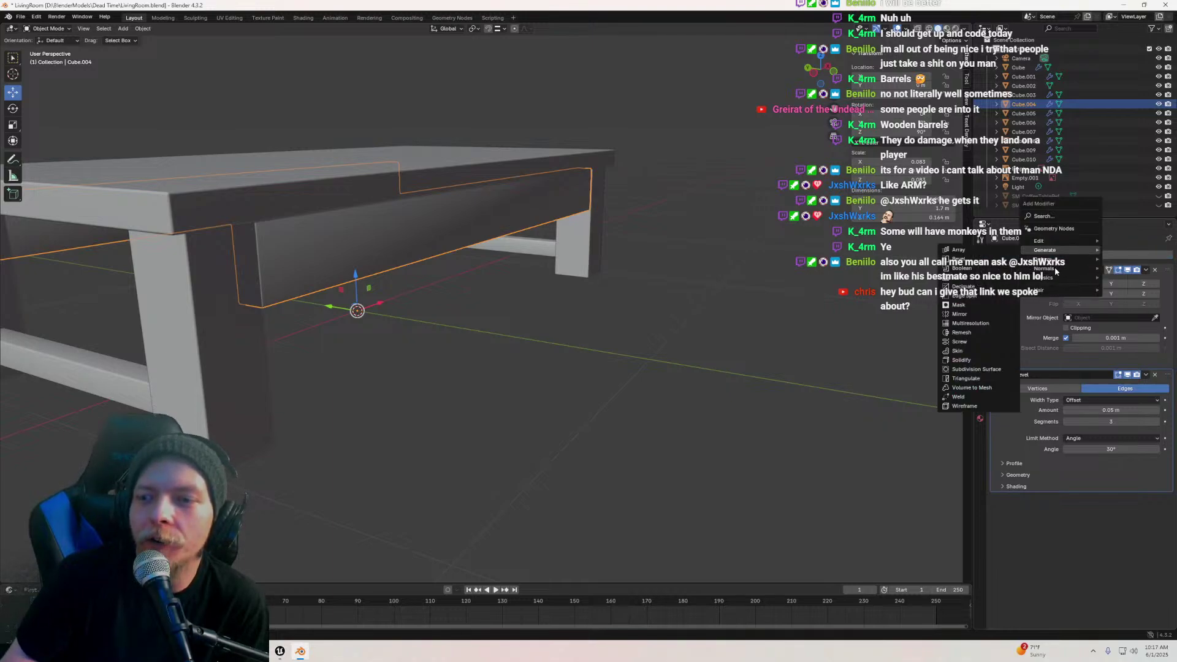
{"action": "mouse_move", "coordinate": [1057, 268]}
{"action": "left_click", "coordinate": [982, 278]}
{"action": "middle_click_drag", "start_coordinate": [585, 310], "coordinate": [682, 301]}
Add a Weighted Normal modifier to the mirrored end crossbars between the legs
{"action": "left_click", "coordinate": [404, 292]}
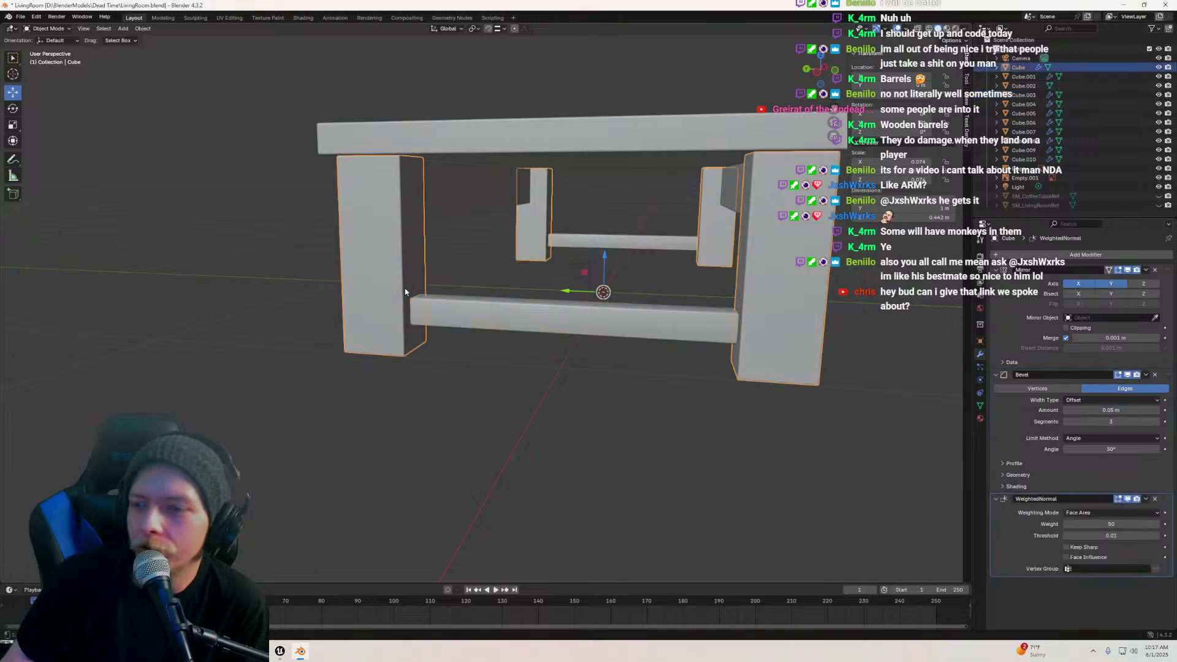
{"action": "left_click", "coordinate": [505, 325]}
{"action": "left_click", "coordinate": [1086, 254]}
{"action": "mouse_move", "coordinate": [1086, 257]}
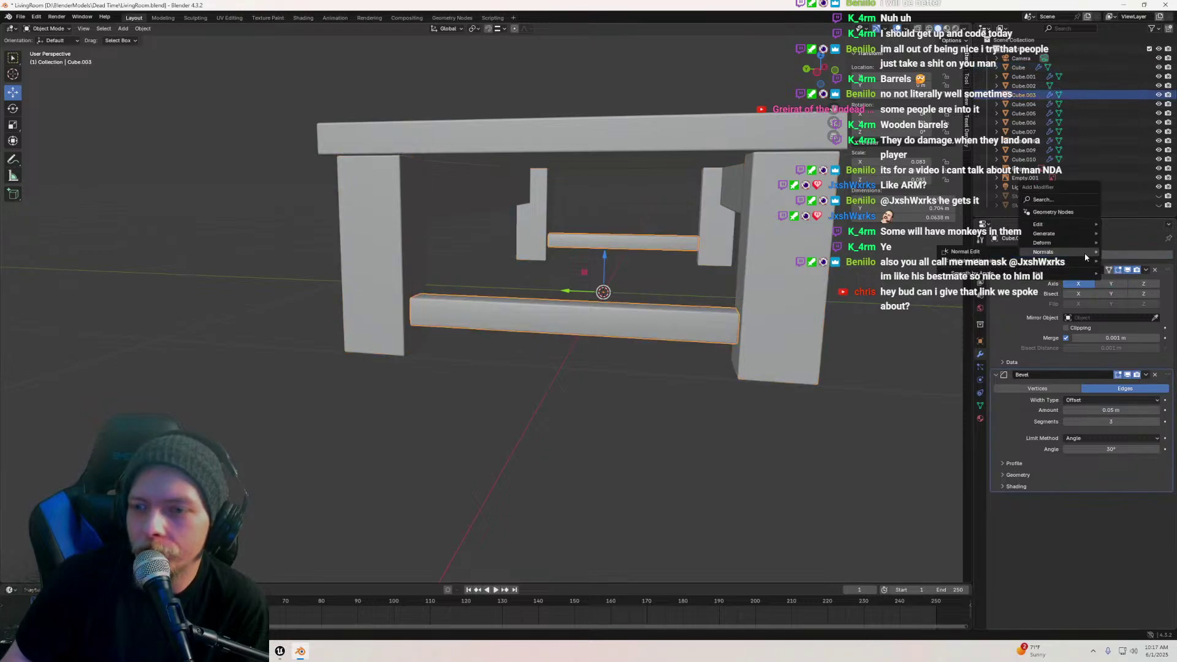
{"action": "left_click", "coordinate": [969, 262]}
{"action": "middle_click_drag", "start_coordinate": [735, 277], "coordinate": [628, 273]}
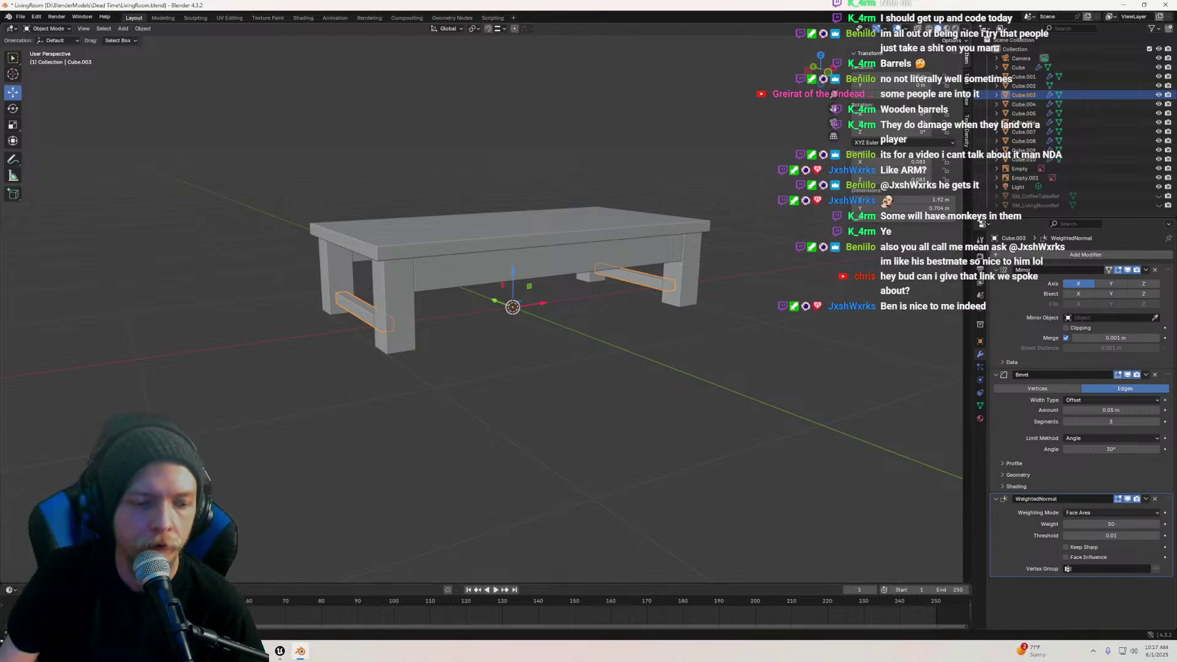
Switch to Discord and view the promote-yourself channel of the Reality2 Games server
{"action": "key", "text": "alt+Tab"}
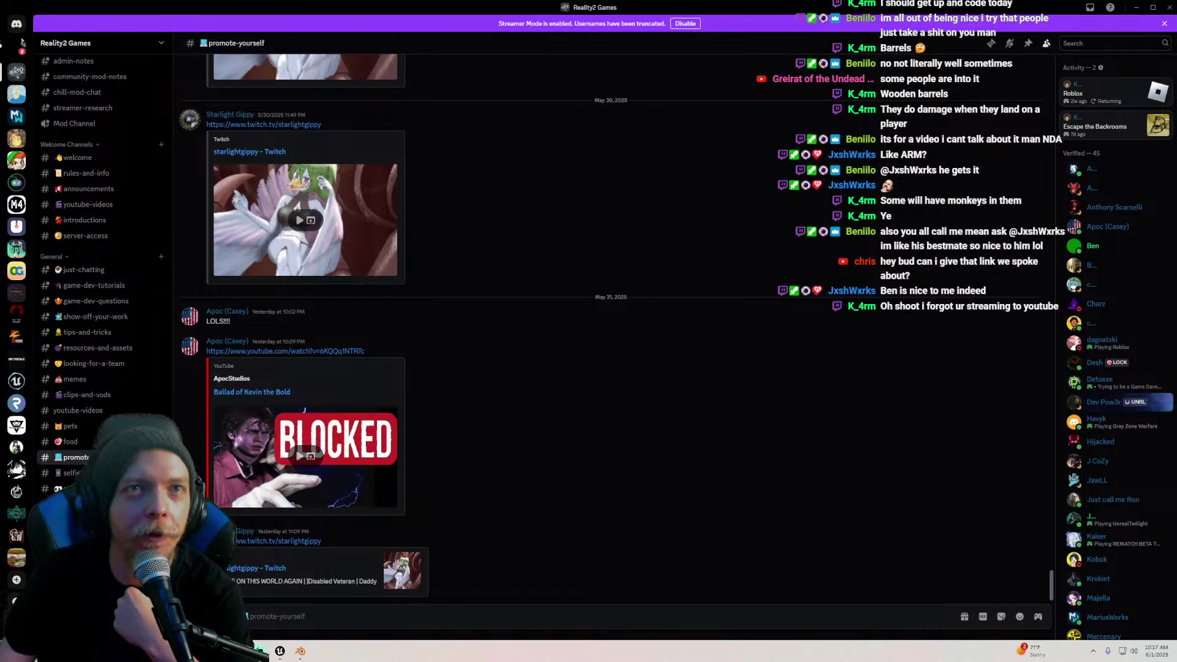
Open the LEGION:DEAD METAL Steam link from the newest direct message and bring up its page in the browser
{"action": "left_click", "coordinate": [22, 44]}
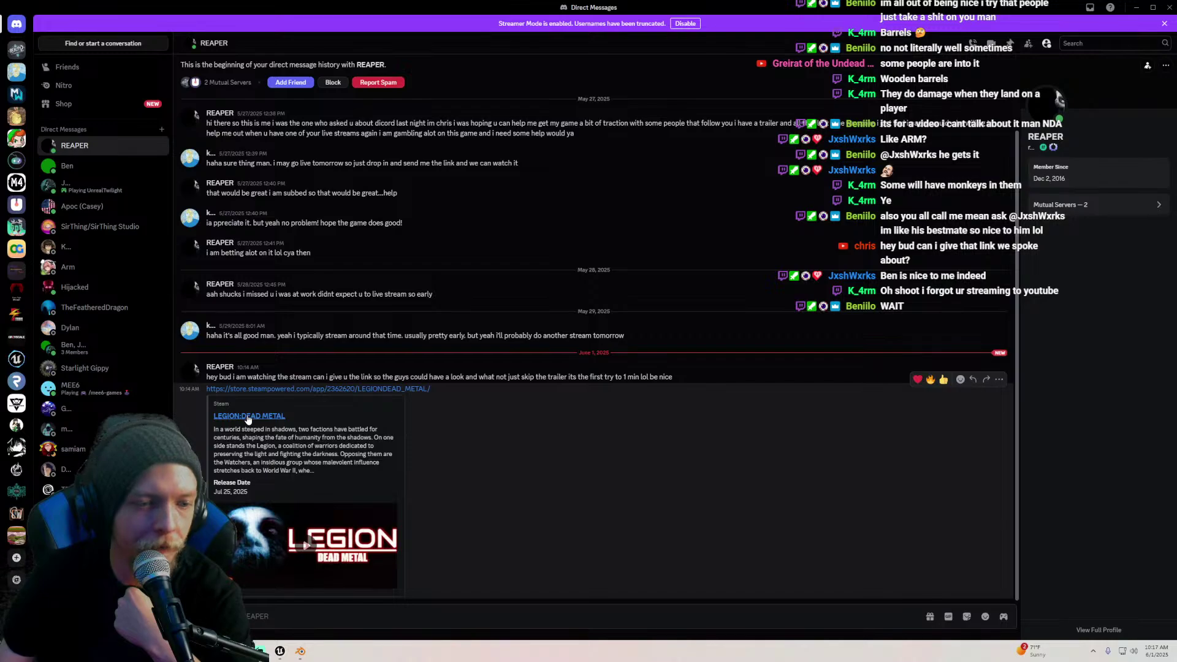
{"action": "left_click", "coordinate": [248, 417]}
{"action": "left_click", "coordinate": [692, 377]}
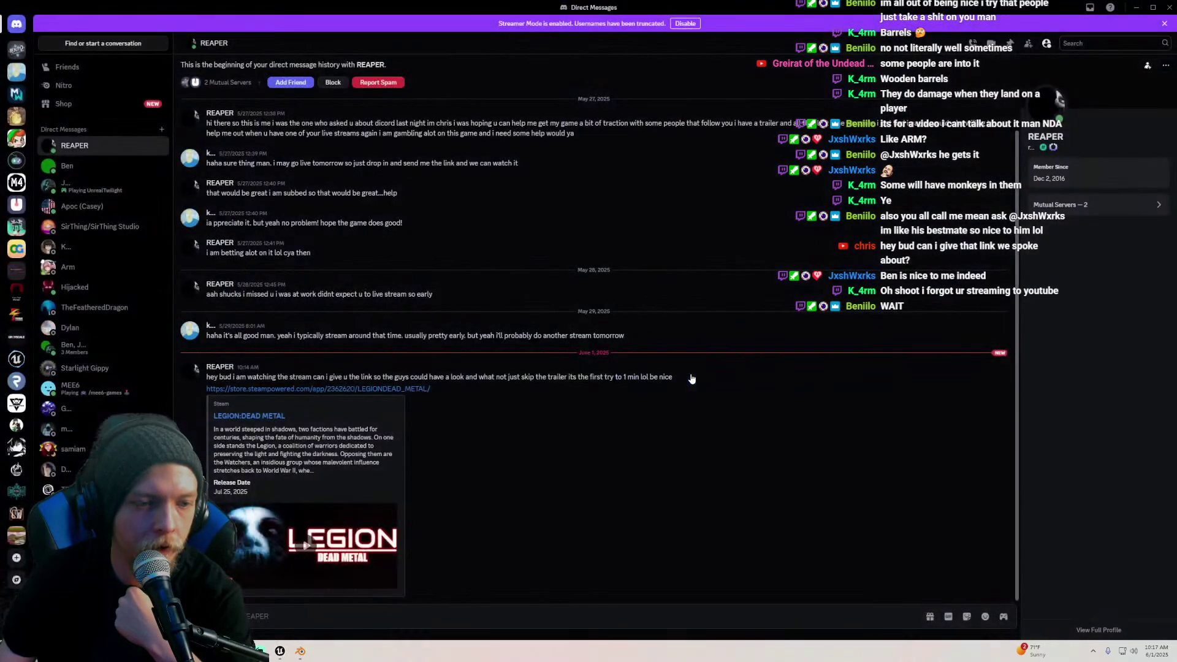
{"action": "left_click", "coordinate": [1136, 8]}
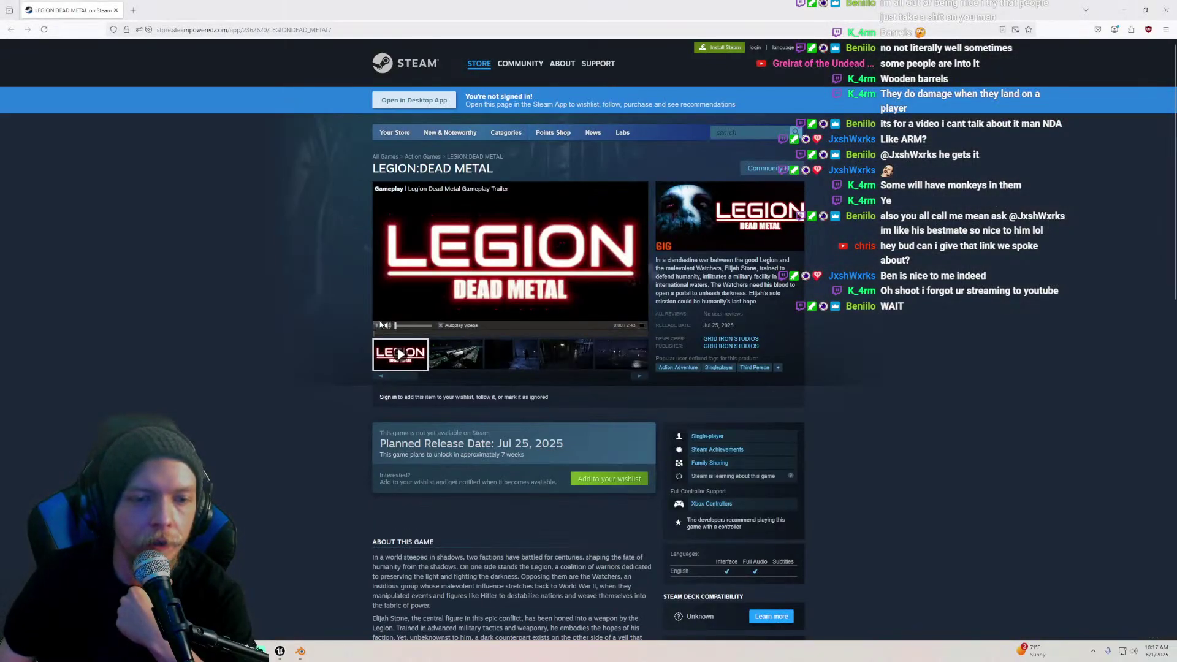
Copy the web address of the LEGION:DEAD METAL store page
{"action": "left_click", "coordinate": [205, 31]}
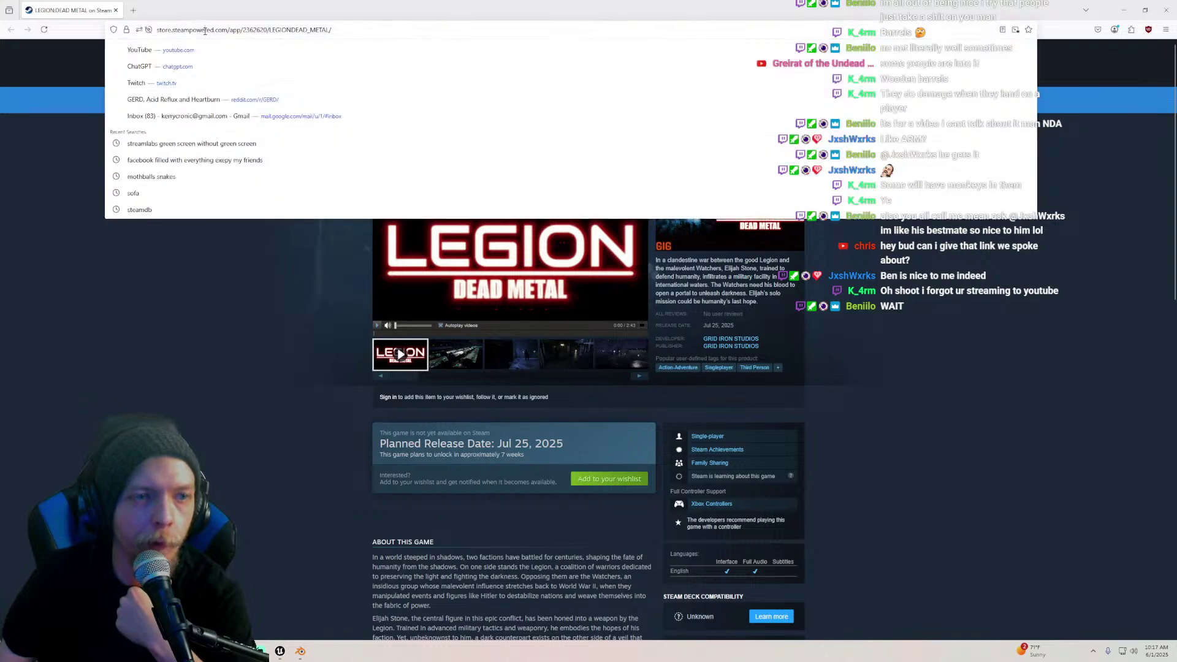
{"action": "right_click", "coordinate": [209, 32]}
{"action": "left_click", "coordinate": [221, 86]}
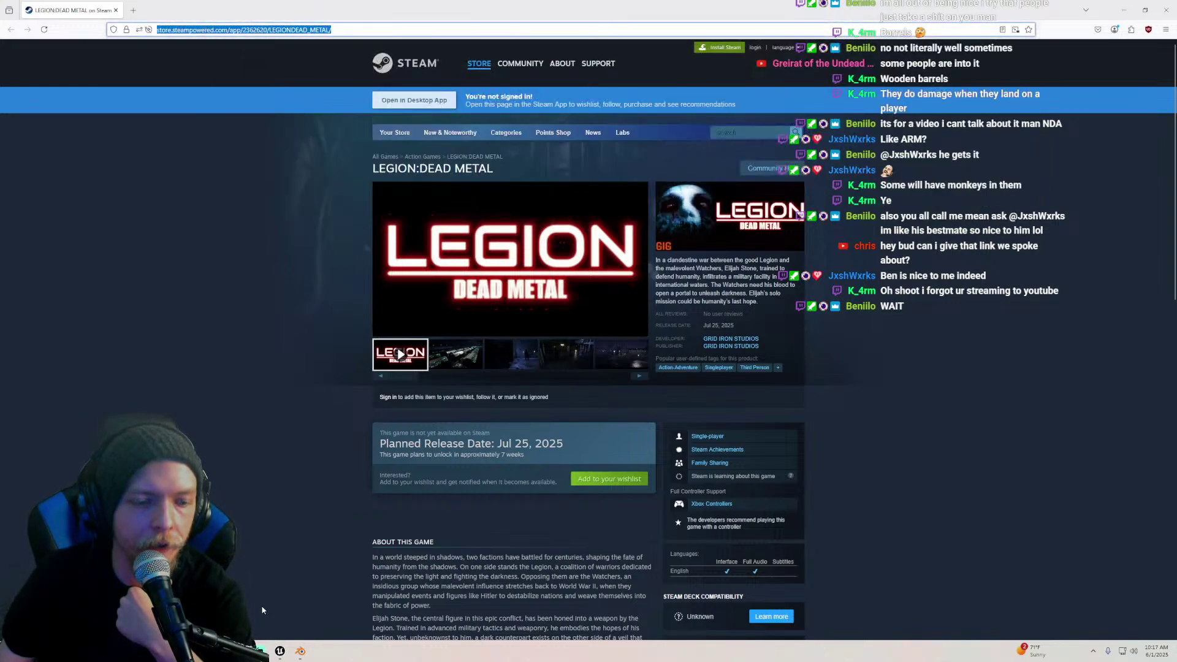
Switch to Steam, dismiss the blank dialog and search the store for "legion"
{"action": "left_click", "coordinate": [264, 650]}
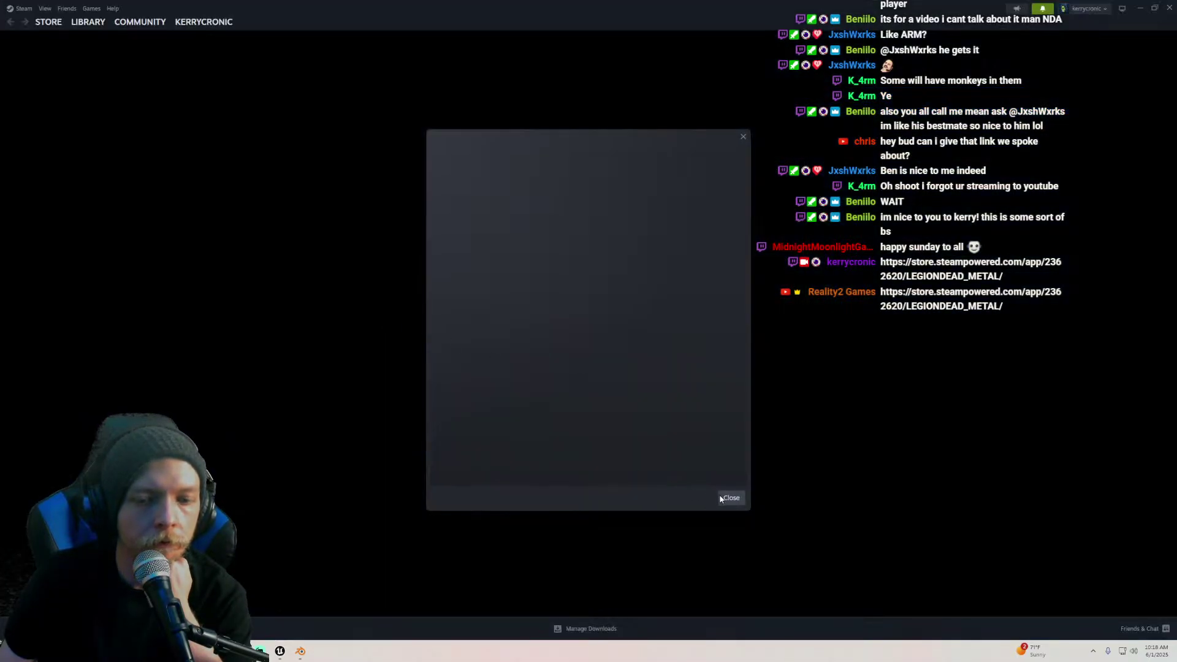
{"action": "left_click", "coordinate": [727, 497]}
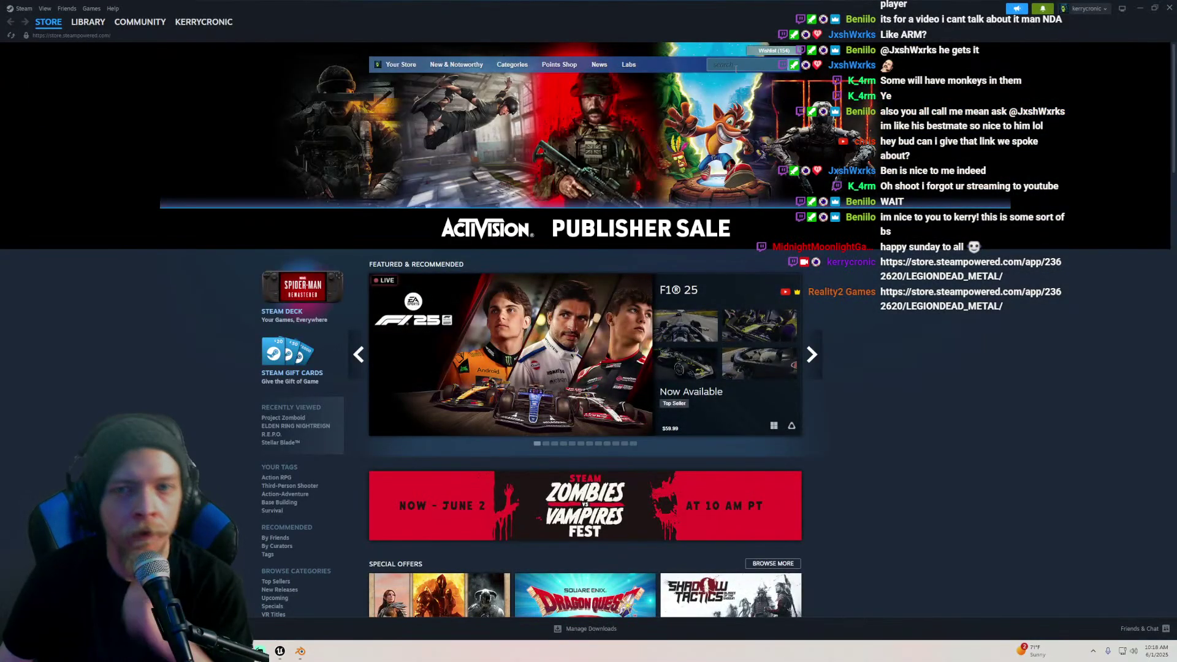
{"action": "left_click", "coordinate": [735, 66]}
{"action": "type", "text": "lwgion"}
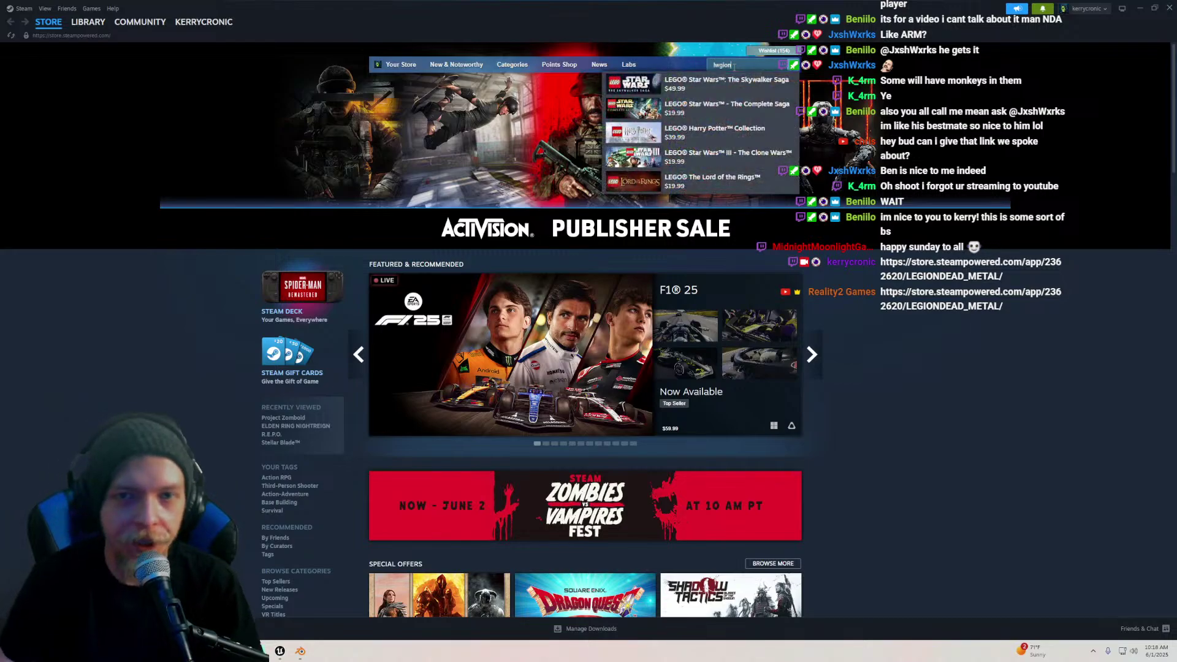
{"action": "key", "text": "BackSpace"}
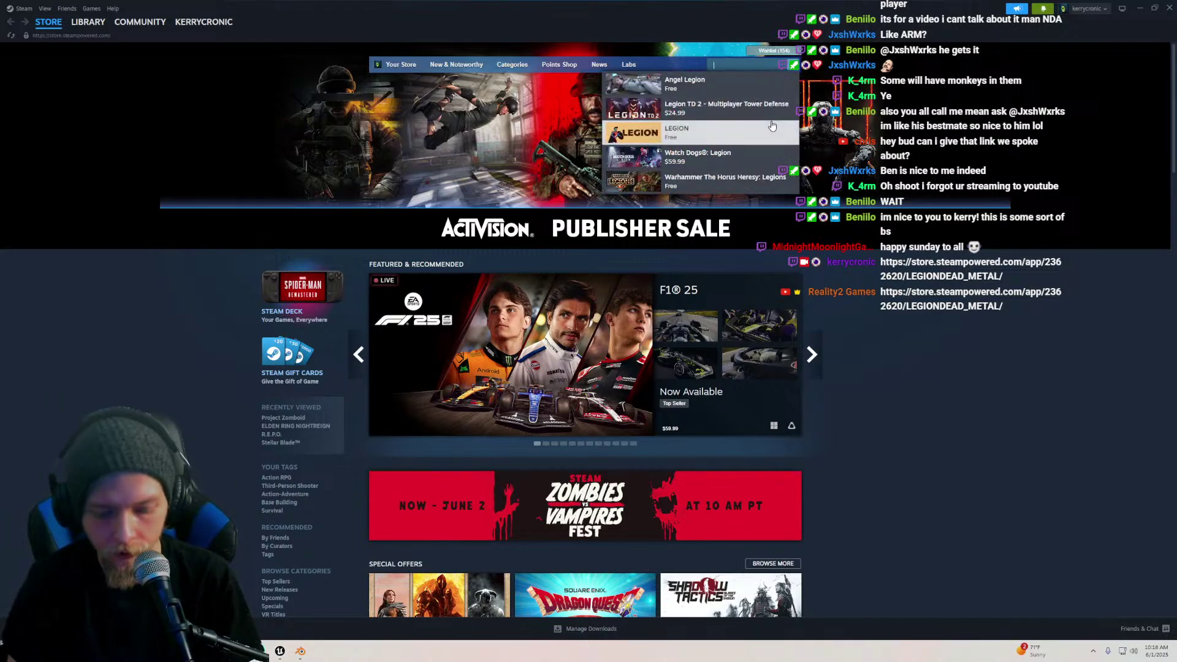
{"action": "type", "text": "legion"}
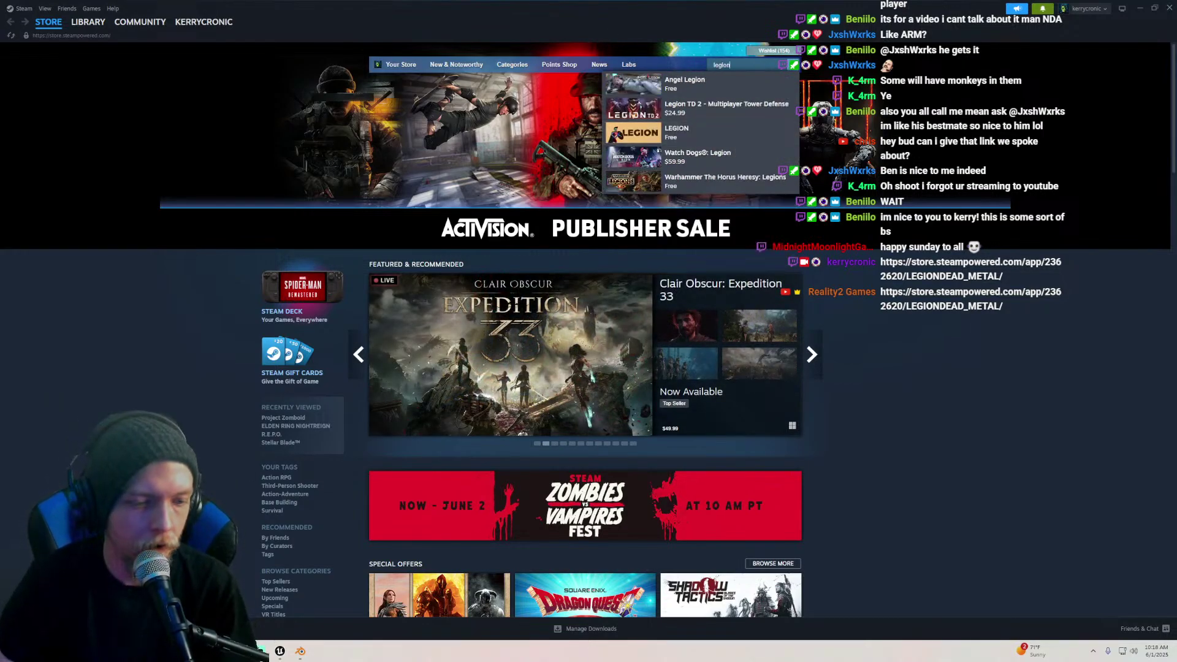
Check the game's title in the browser, refine the Steam search to "legion dead" and open the LEGION:DEAD METAL page
{"action": "left_click", "coordinate": [240, 651]}
{"action": "left_click", "coordinate": [248, 601]}
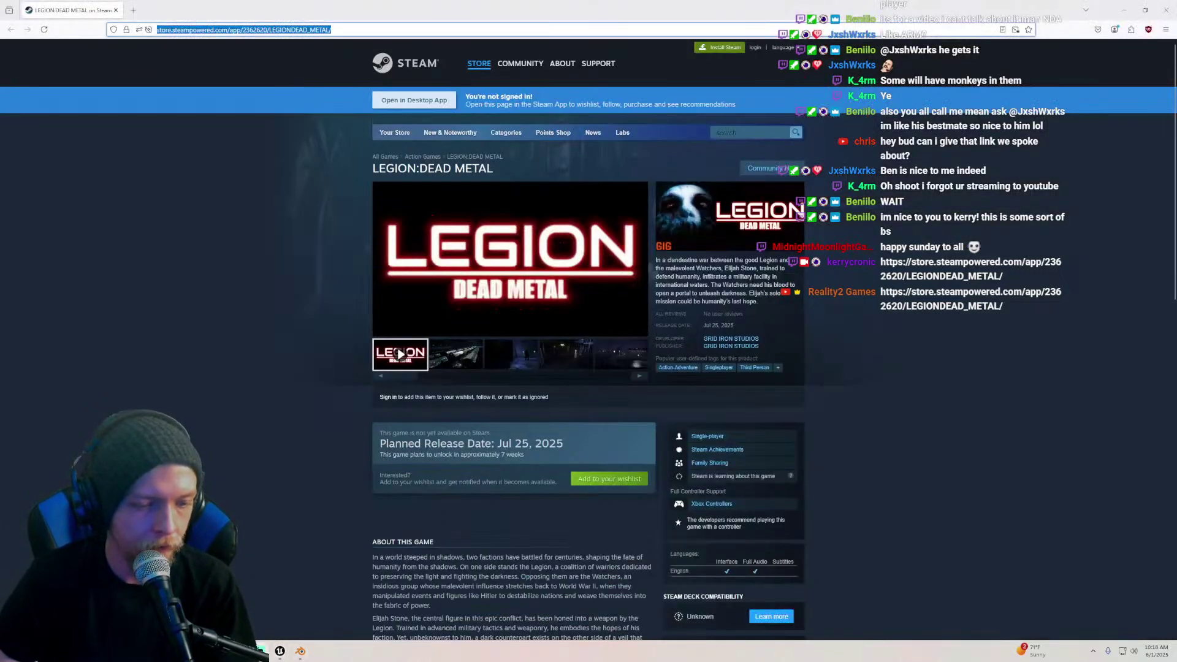
{"action": "left_click", "coordinate": [251, 651]}
{"action": "left_click", "coordinate": [759, 62]}
{"action": "type", "text": "dea"}
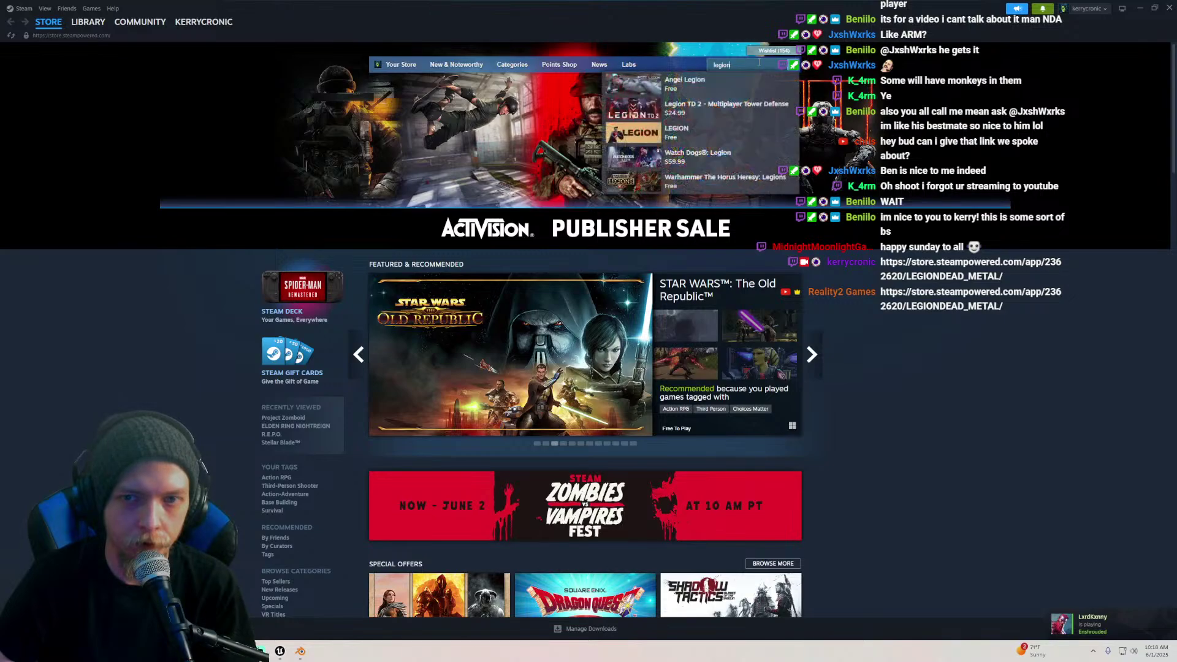
{"action": "type", "text": "d"}
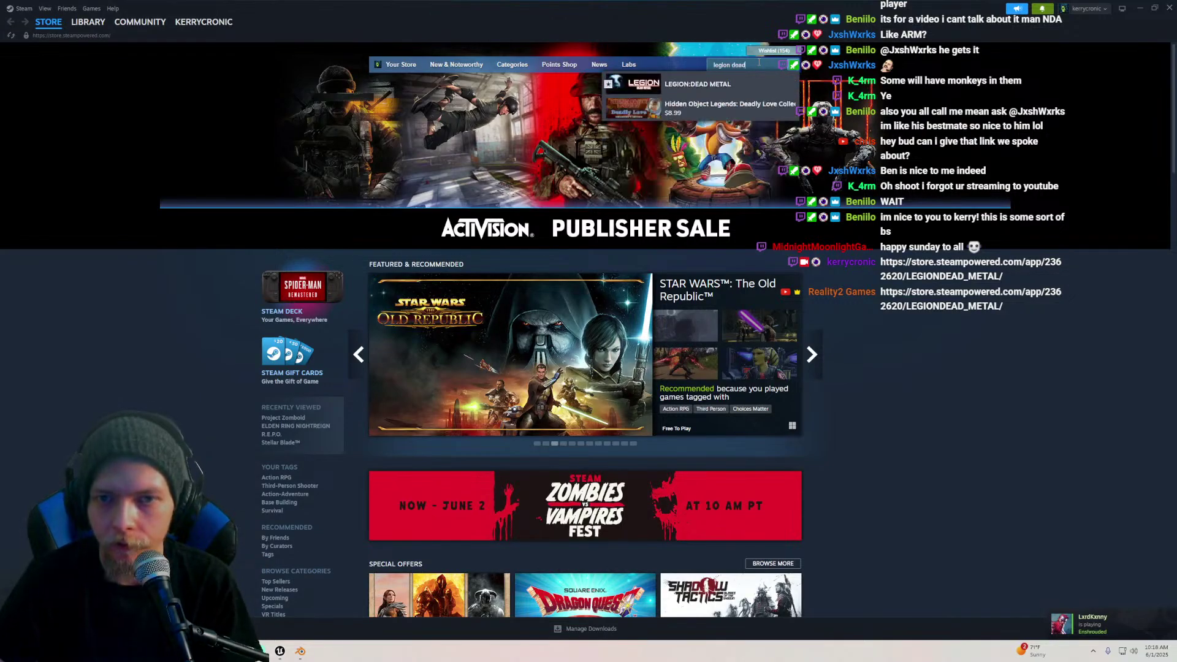
{"action": "left_click", "coordinate": [701, 86]}
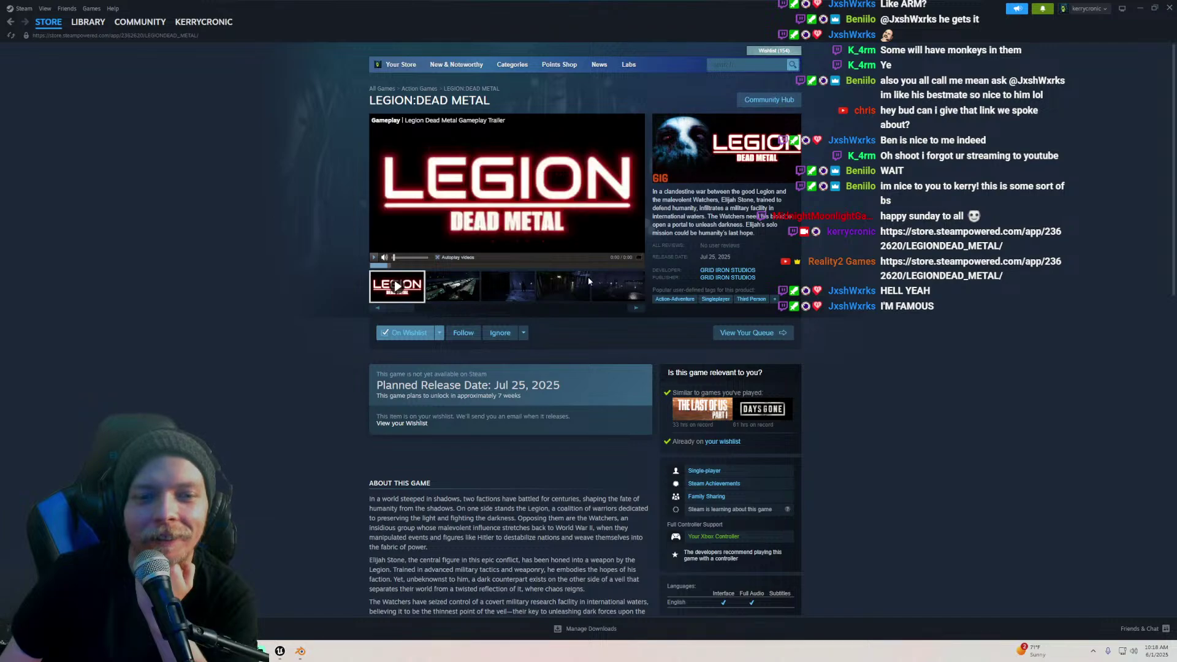
Watch the Legion Dead Metal gameplay trailer in full screen and return to the store page
{"action": "left_click", "coordinate": [638, 257]}
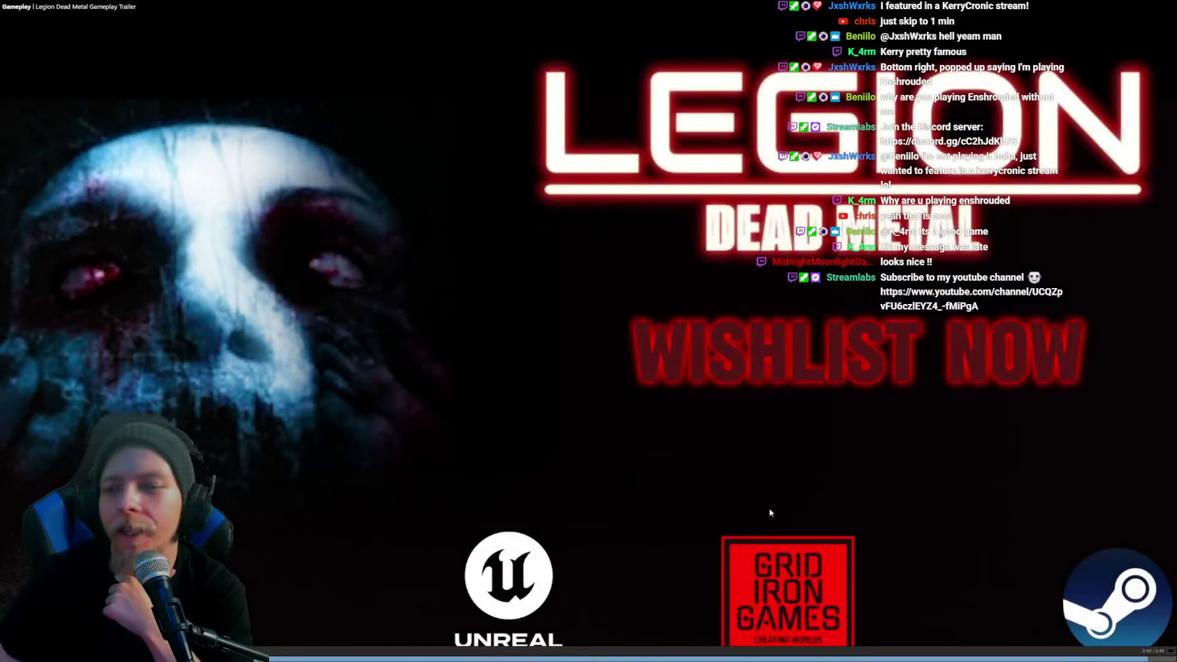
{"action": "left_click", "coordinate": [1170, 651]}
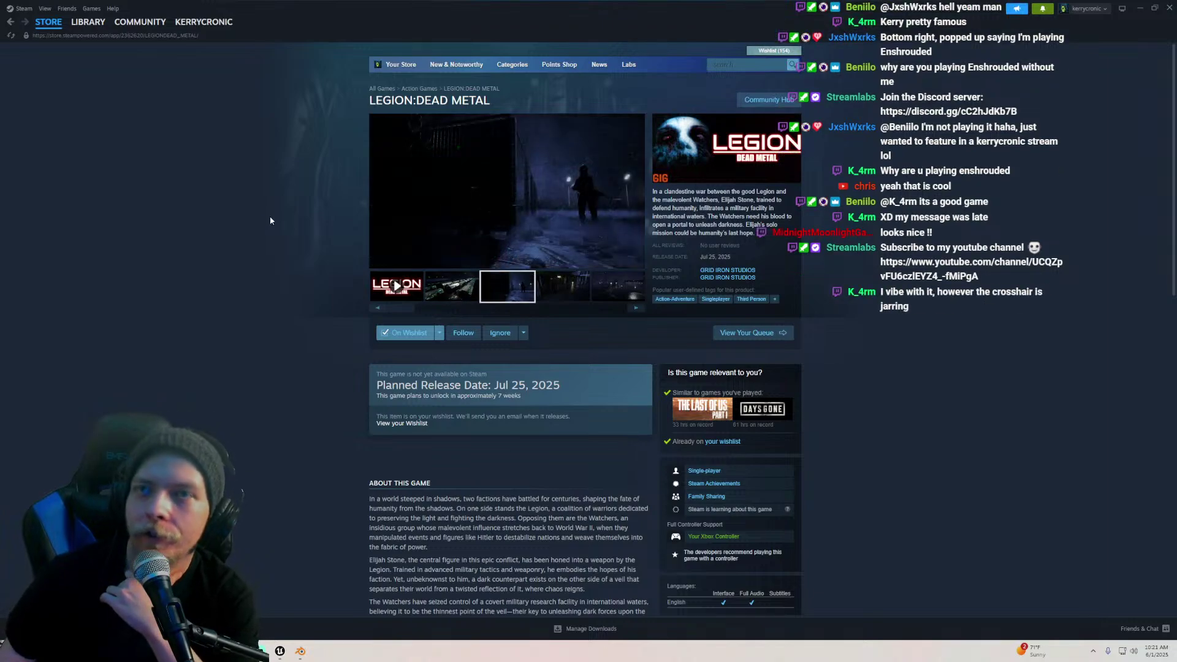
{"action": "scroll", "coordinate": [345, 316], "scroll_direction": "down", "scroll_amount": 2}
{"action": "scroll", "coordinate": [345, 315], "scroll_direction": "up", "scroll_amount": 2}
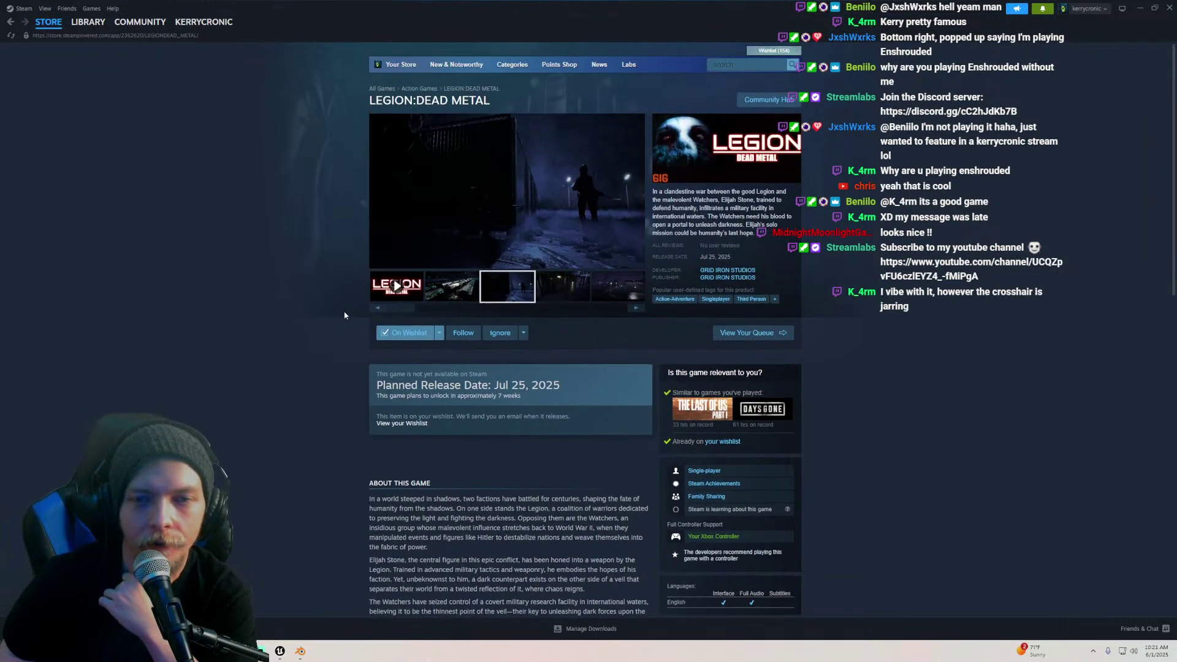
Close the Steam window and the browser tab and return to the LivingRoom scene in Blender
{"action": "left_click", "coordinate": [1169, 12]}
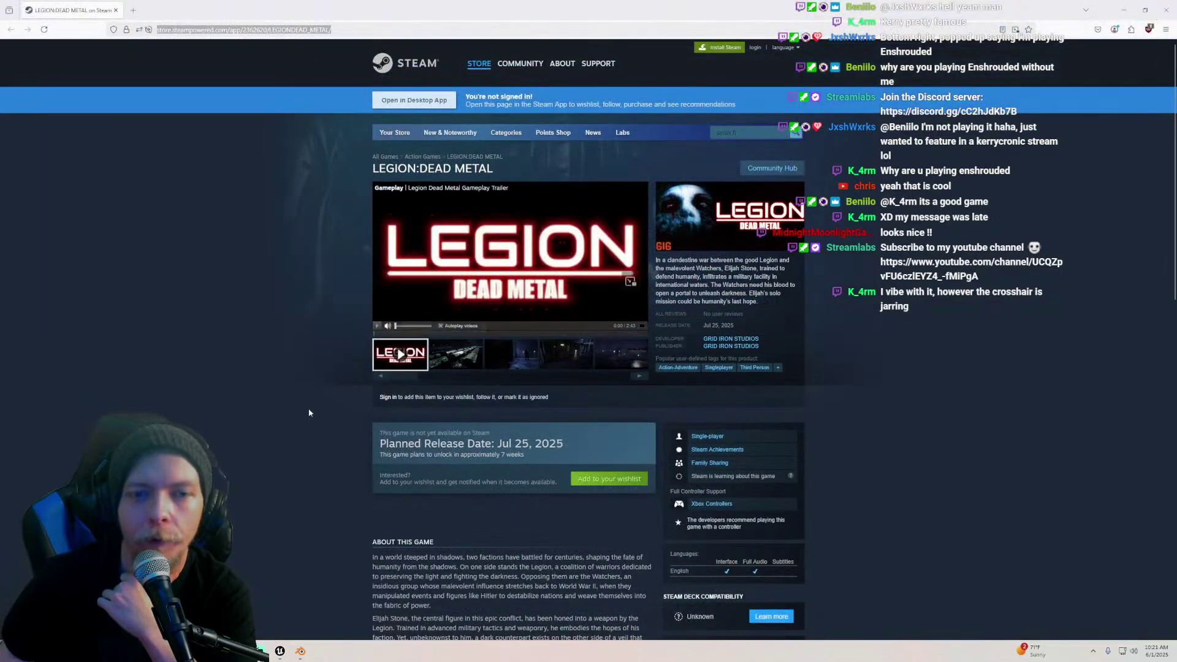
{"action": "left_click", "coordinate": [116, 10]}
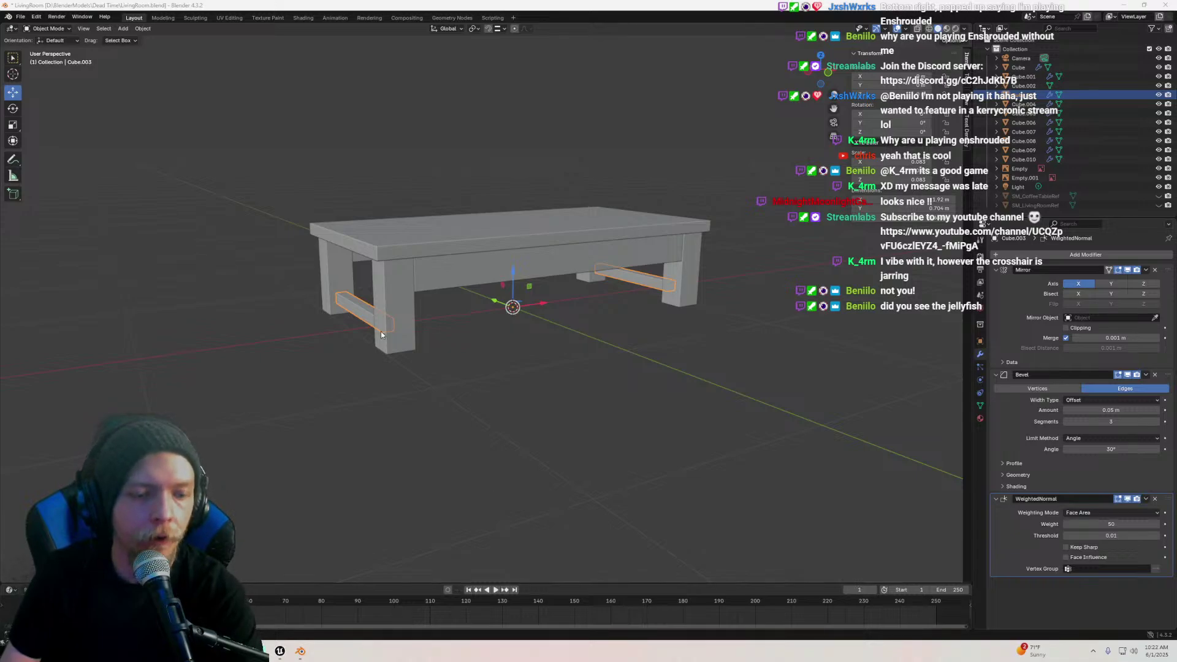
{"action": "key", "text": "alt+Tab"}
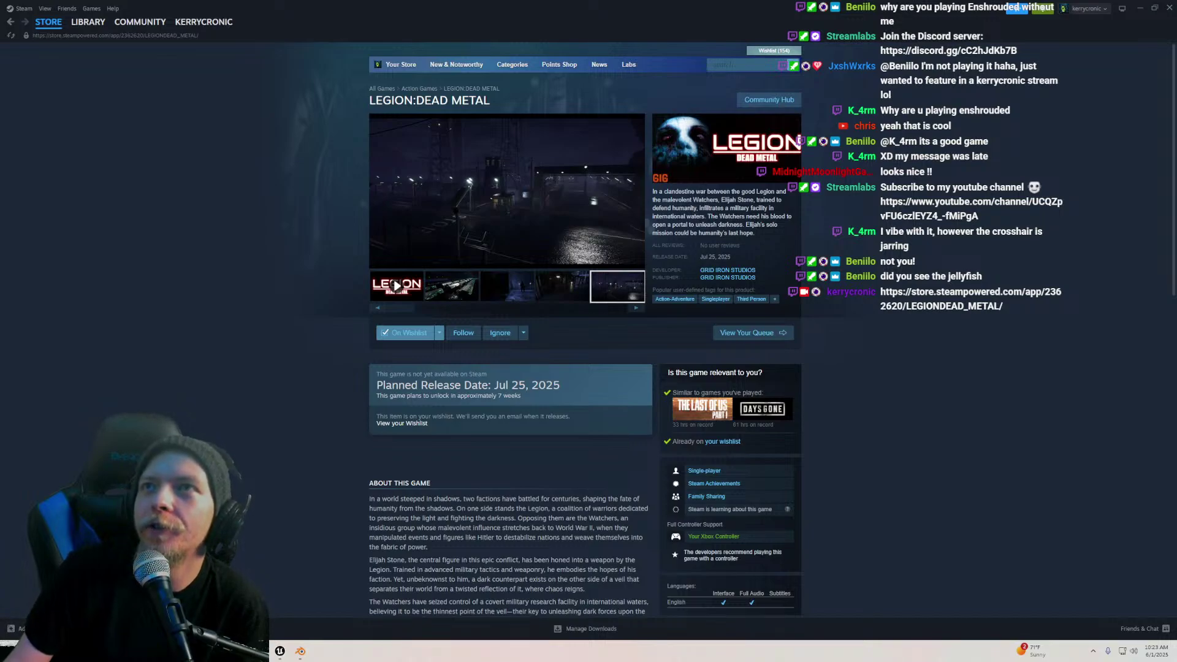
{"action": "left_click", "coordinate": [1169, 8]}
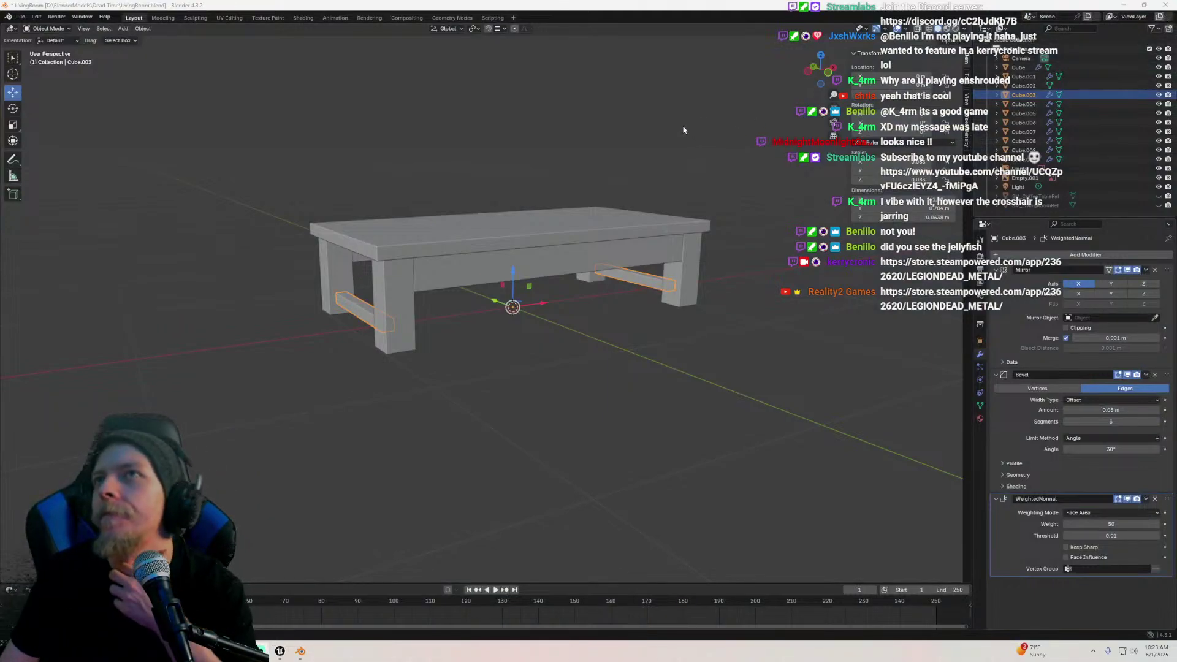
Raise the bottom face of the mirrored long side boards under the tabletop slightly in Edit Mode to make them shallower
{"action": "middle_click_drag", "start_coordinate": [496, 240], "coordinate": [593, 270]}
{"action": "left_click", "coordinate": [505, 263]}
{"action": "scroll", "coordinate": [545, 328], "scroll_direction": "up", "scroll_amount": 4}
{"action": "scroll", "coordinate": [553, 321], "scroll_direction": "up", "scroll_amount": 2}
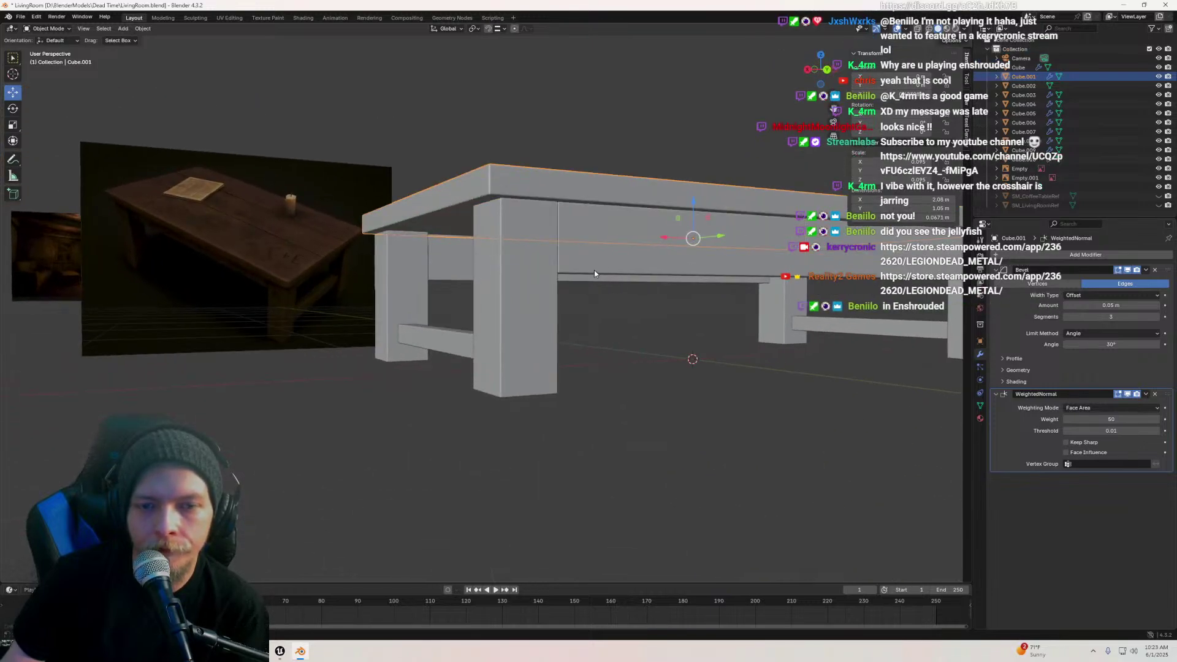
{"action": "left_click", "coordinate": [596, 273]}
{"action": "key", "text": "Tab"}
{"action": "scroll", "coordinate": [616, 307], "scroll_direction": "up", "scroll_amount": 2}
{"action": "middle_click_drag", "start_coordinate": [618, 310], "coordinate": [550, 239]}
{"action": "middle_click_drag", "start_coordinate": [688, 309], "coordinate": [732, 253]}
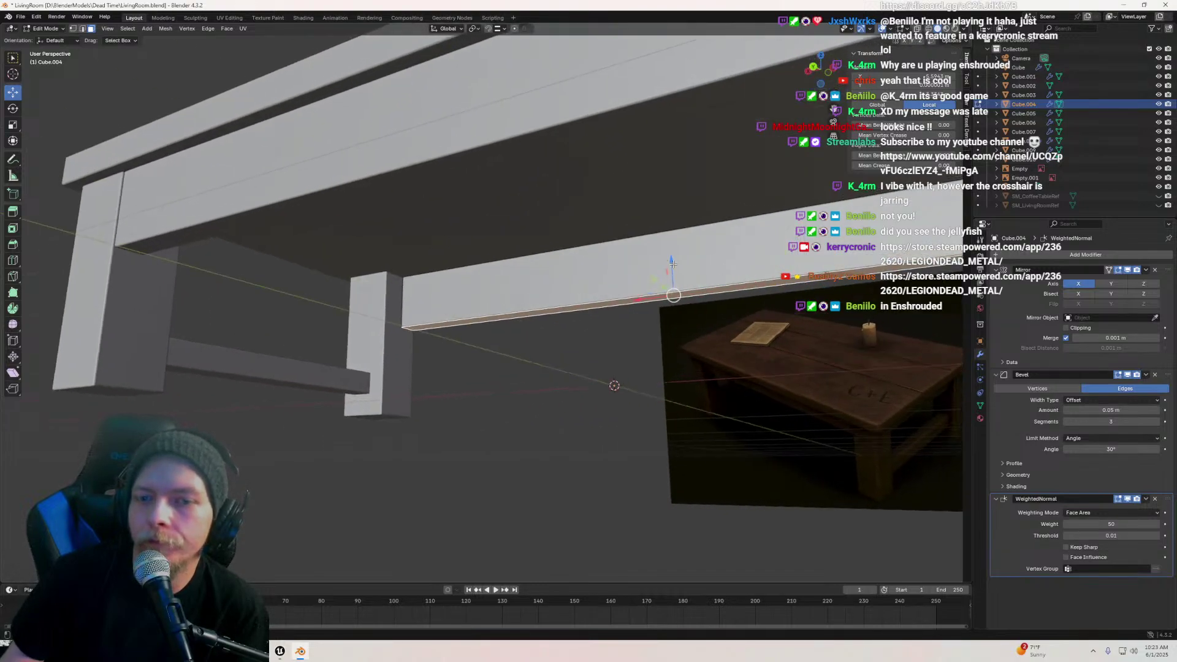
{"action": "left_click_drag", "start_coordinate": [670, 260], "coordinate": [673, 247]}
{"action": "scroll", "coordinate": [673, 247], "scroll_direction": "down", "scroll_amount": 6}
{"action": "key", "text": "Tab"}
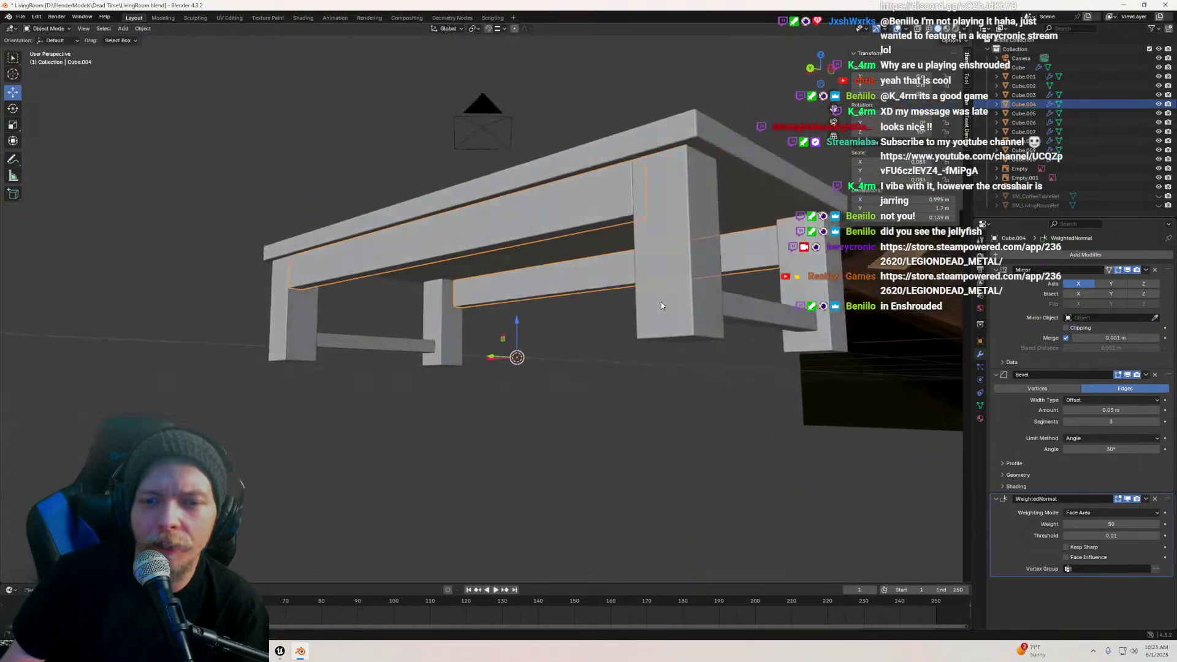
Examine the table's legs, side boards and crossbars from several angles
{"action": "middle_click_drag", "start_coordinate": [661, 302], "coordinate": [618, 334]}
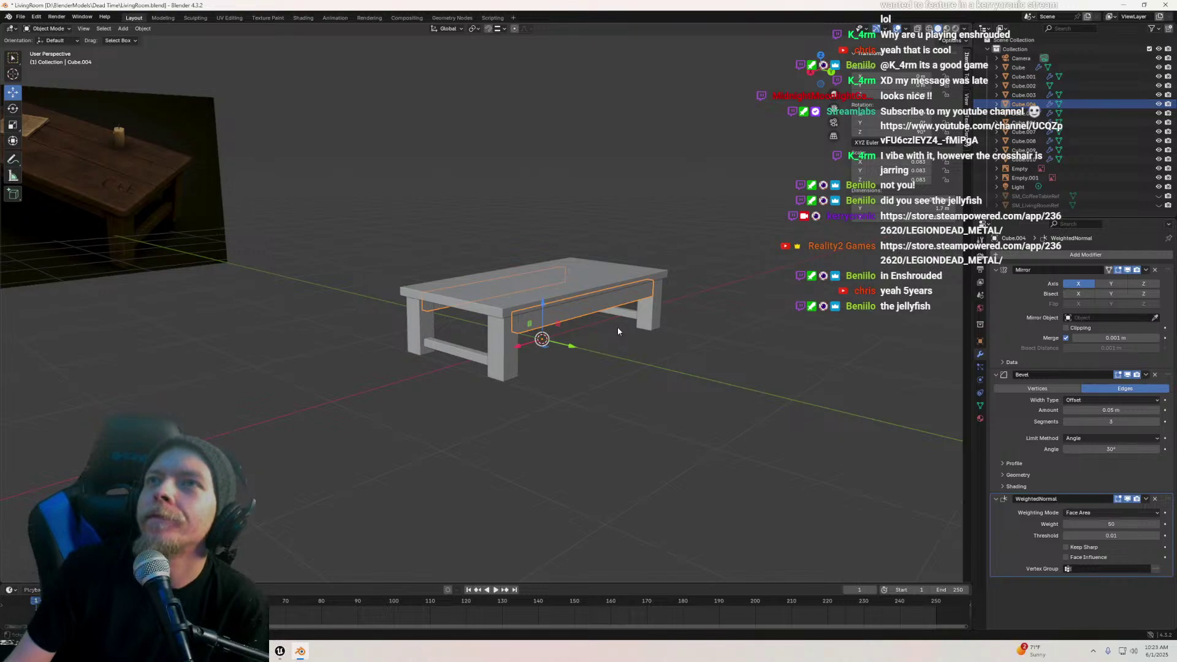
{"action": "scroll", "coordinate": [595, 299], "scroll_direction": "up", "scroll_amount": 1}
{"action": "middle_click_drag", "start_coordinate": [594, 296], "coordinate": [512, 297]}
{"action": "scroll", "coordinate": [581, 234], "scroll_direction": "up", "scroll_amount": 2}
{"action": "left_click", "coordinate": [512, 297]}
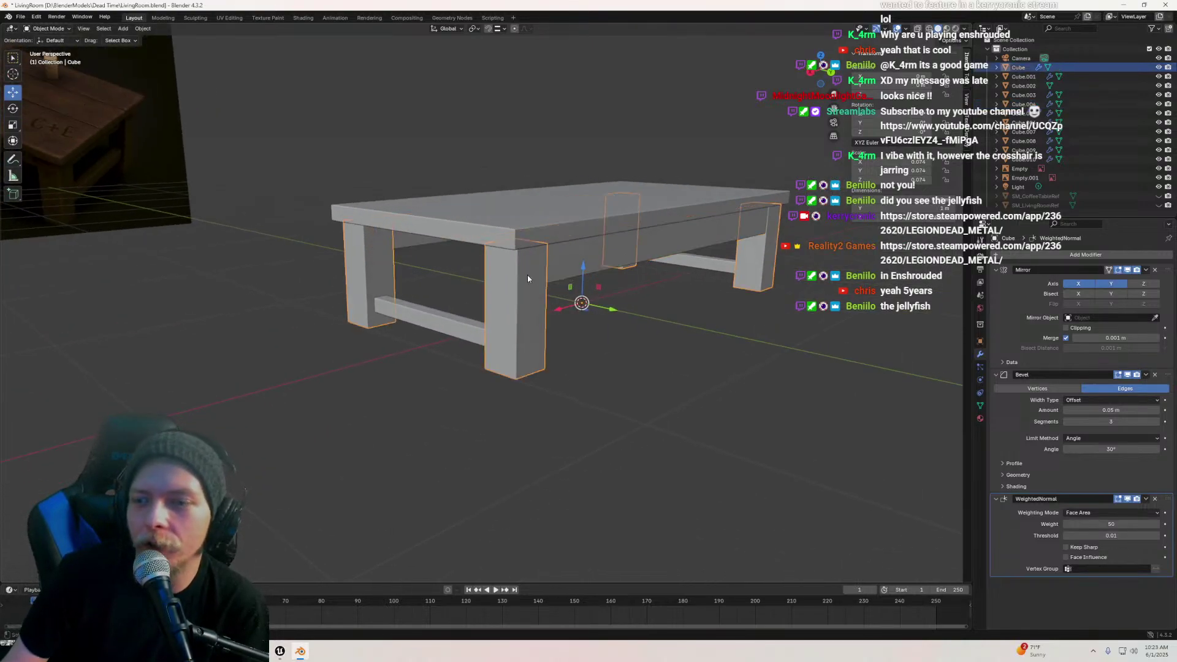
{"action": "middle_click_drag", "start_coordinate": [683, 289], "coordinate": [558, 275]}
{"action": "scroll", "coordinate": [624, 280], "scroll_direction": "up", "scroll_amount": 3}
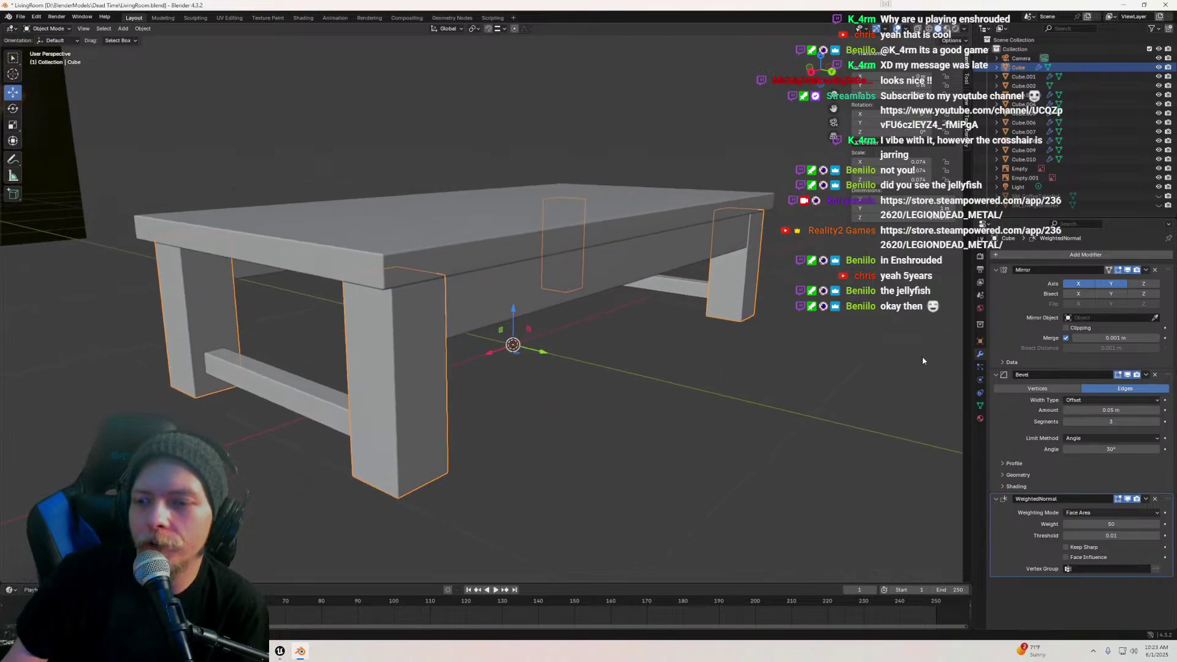
Duplicate all parts of the coffee table and place the copy away from the original, near the armchair
{"action": "scroll", "coordinate": [671, 264], "scroll_direction": "down", "scroll_amount": 8}
{"action": "middle_click_drag", "start_coordinate": [670, 264], "coordinate": [697, 341]}
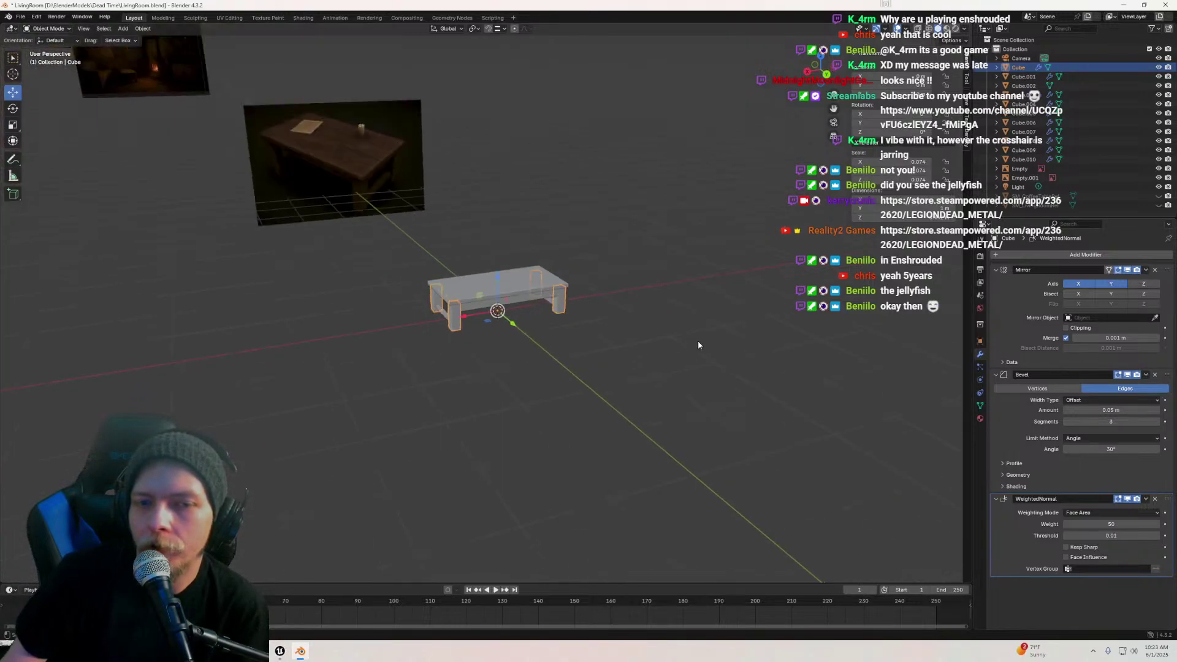
{"action": "left_click_drag", "start_coordinate": [609, 354], "coordinate": [409, 260]}
{"action": "middle_click_drag", "start_coordinate": [609, 268], "coordinate": [482, 299]}
{"action": "left_click", "coordinate": [412, 299]}
{"action": "key", "text": "shift+d"}
{"action": "left_click", "coordinate": [567, 301]}
Apply the Mirror, Bevel and WeightedNormal modifiers on the original table's legs
{"action": "scroll", "coordinate": [507, 336], "scroll_direction": "up", "scroll_amount": 2}
{"action": "scroll", "coordinate": [501, 320], "scroll_direction": "up", "scroll_amount": 4}
{"action": "left_click", "coordinate": [482, 298]}
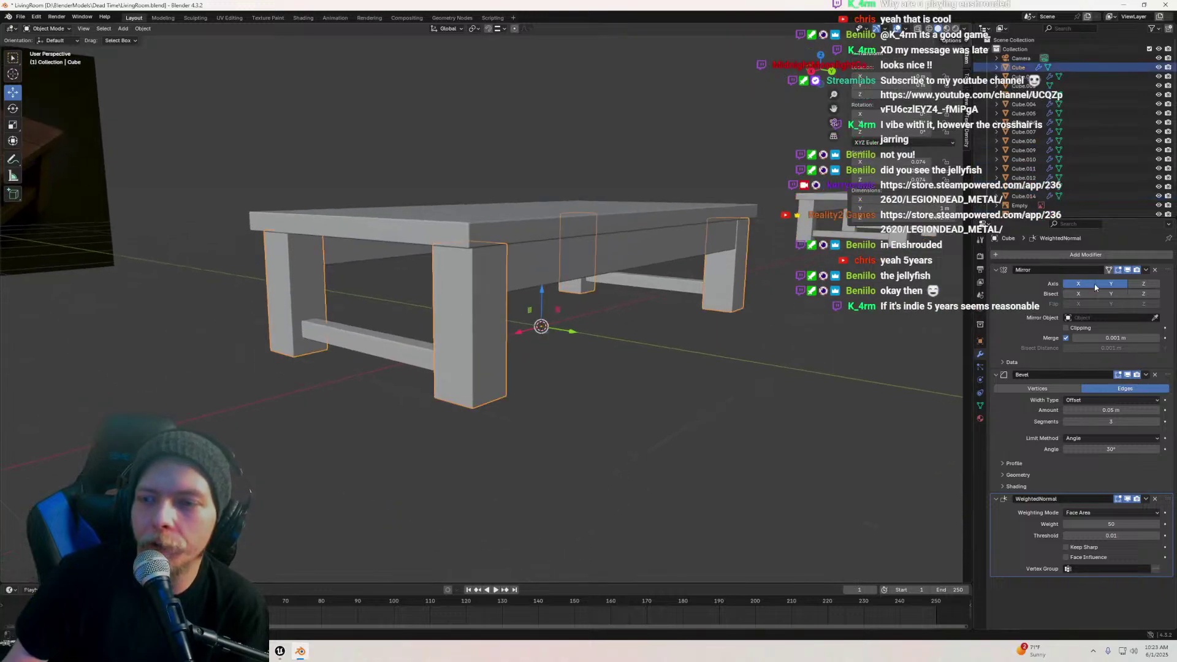
{"action": "left_click", "coordinate": [1146, 271]}
{"action": "left_click", "coordinate": [1137, 281]}
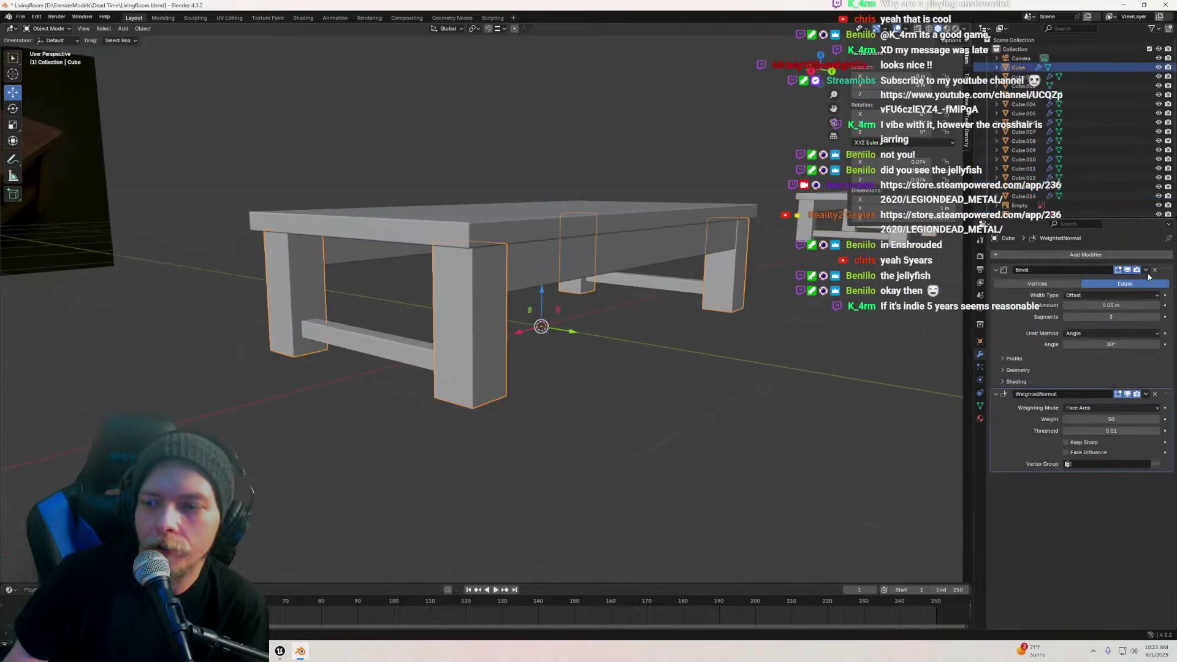
{"action": "left_click", "coordinate": [1146, 270]}
{"action": "left_click", "coordinate": [1127, 280]}
{"action": "left_click", "coordinate": [1147, 270]}
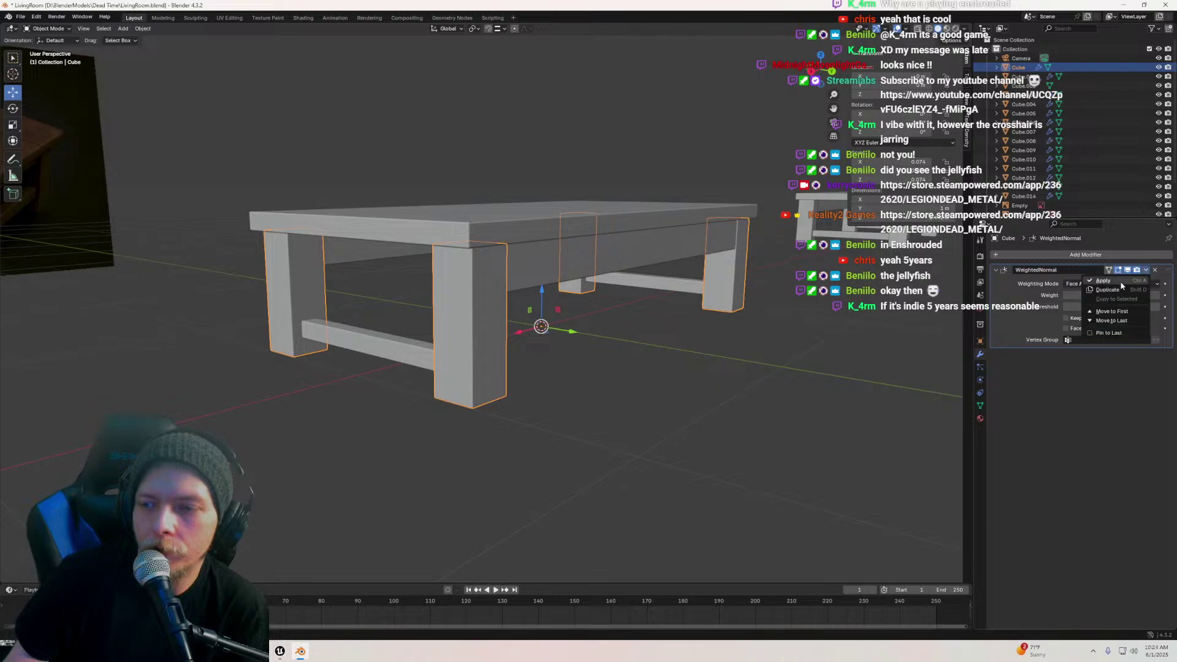
{"action": "left_click", "coordinate": [1134, 281]}
Apply the Mirror, Bevel and WeightedNormal modifiers on the crossbars between the original table's legs
{"action": "middle_click_drag", "start_coordinate": [389, 283], "coordinate": [571, 388]}
{"action": "left_click", "coordinate": [557, 407]}
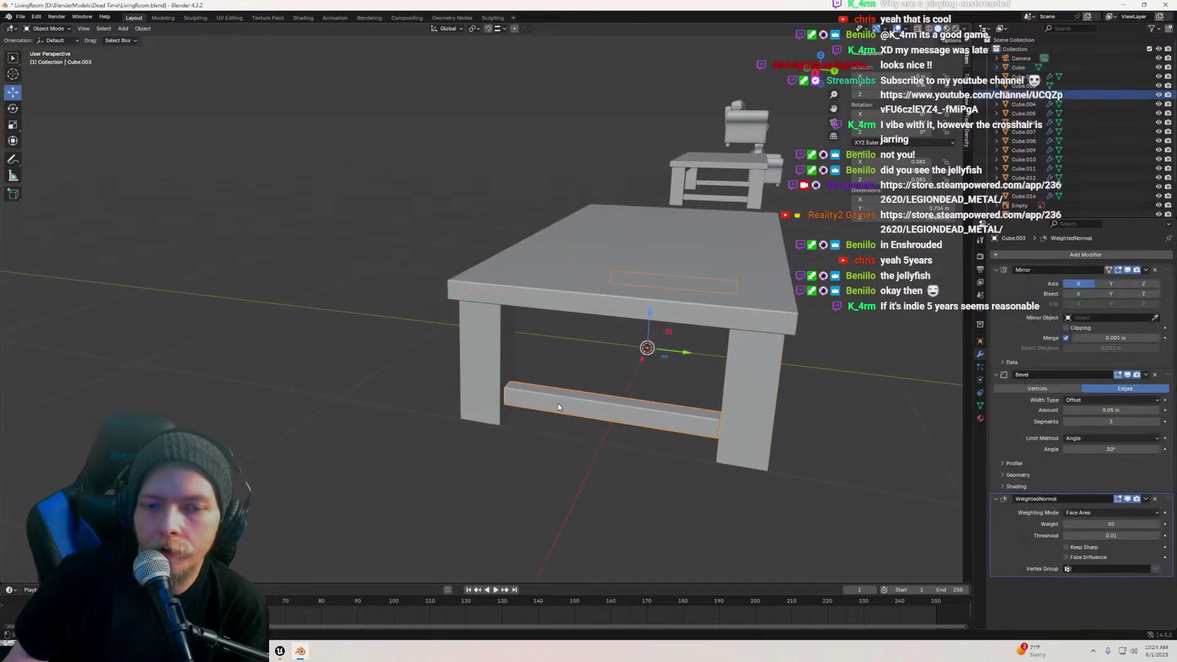
{"action": "left_click", "coordinate": [1145, 270]}
{"action": "left_click", "coordinate": [1134, 280]}
{"action": "left_click", "coordinate": [1146, 270]}
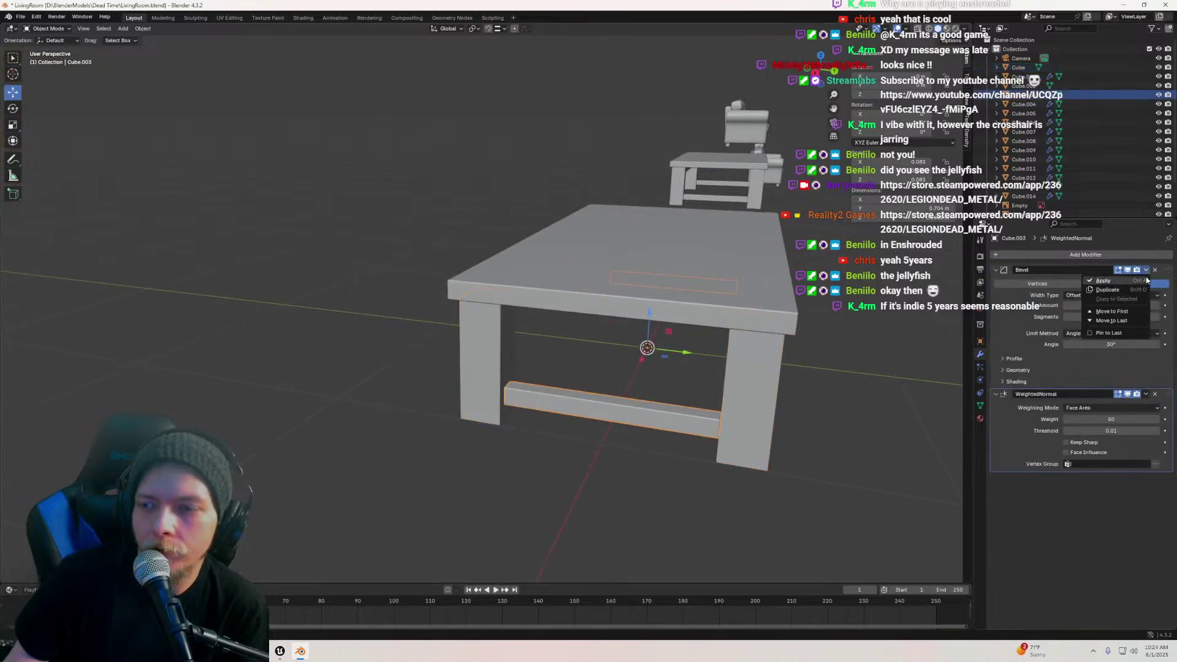
{"action": "left_click", "coordinate": [1146, 281]}
{"action": "left_click", "coordinate": [1146, 270]}
{"action": "left_click", "coordinate": [1133, 280]}
{"action": "middle_click_drag", "start_coordinate": [466, 294], "coordinate": [532, 249]}
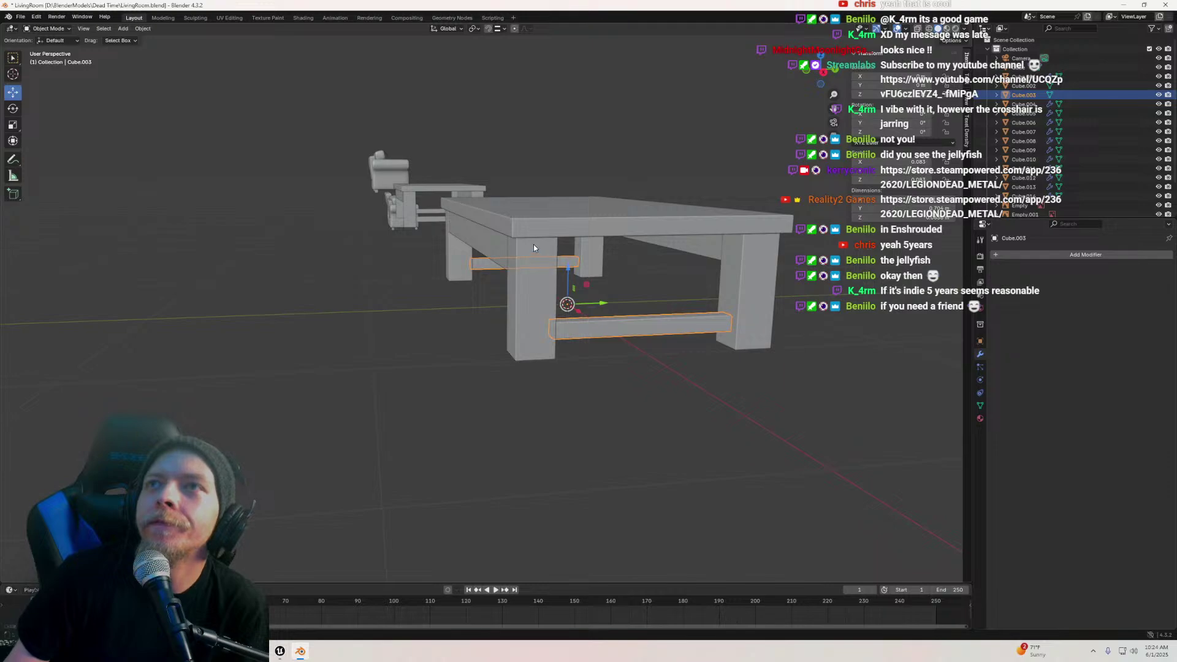
{"action": "middle_click_drag", "start_coordinate": [534, 245], "coordinate": [473, 266]}
{"action": "scroll", "coordinate": [441, 260], "scroll_direction": "up", "scroll_amount": 4}
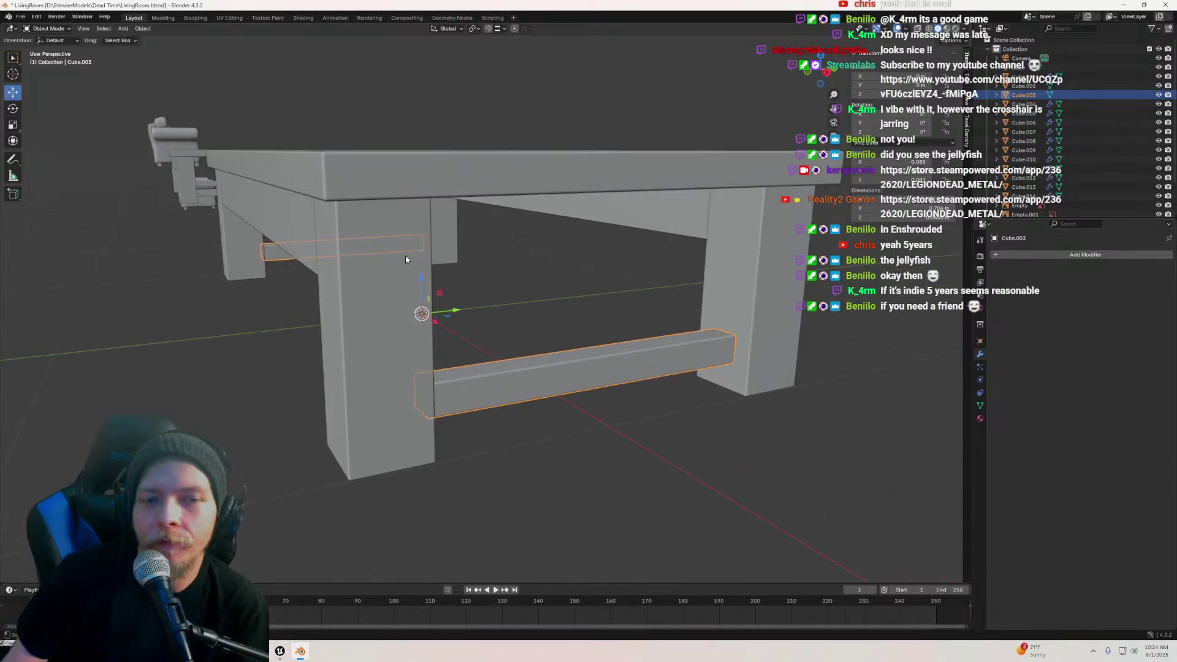
Apply the Mirror, Bevel and WeightedNormal modifiers on the side boards beneath the original table's top
{"action": "left_click", "coordinate": [404, 254]}
{"action": "scroll", "coordinate": [405, 252], "scroll_direction": "down", "scroll_amount": 6}
{"action": "middle_click_drag", "start_coordinate": [407, 252], "coordinate": [435, 252]}
{"action": "scroll", "coordinate": [436, 248], "scroll_direction": "up", "scroll_amount": 3}
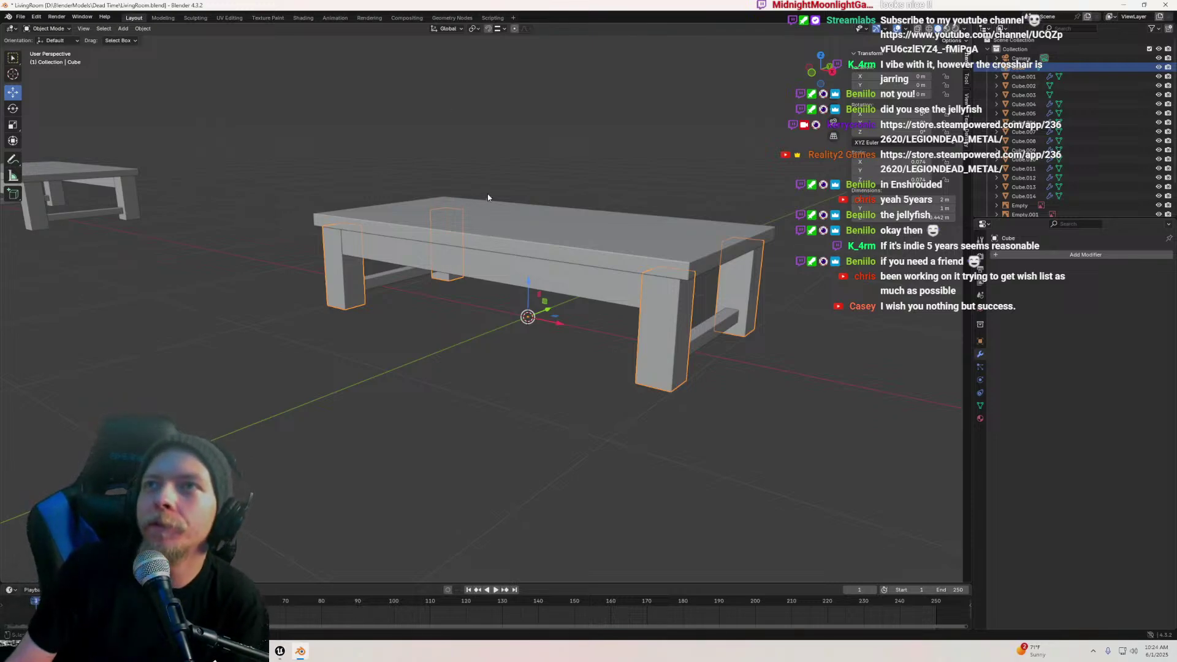
{"action": "middle_click_drag", "start_coordinate": [488, 198], "coordinate": [484, 274]}
{"action": "left_click", "coordinate": [487, 265]}
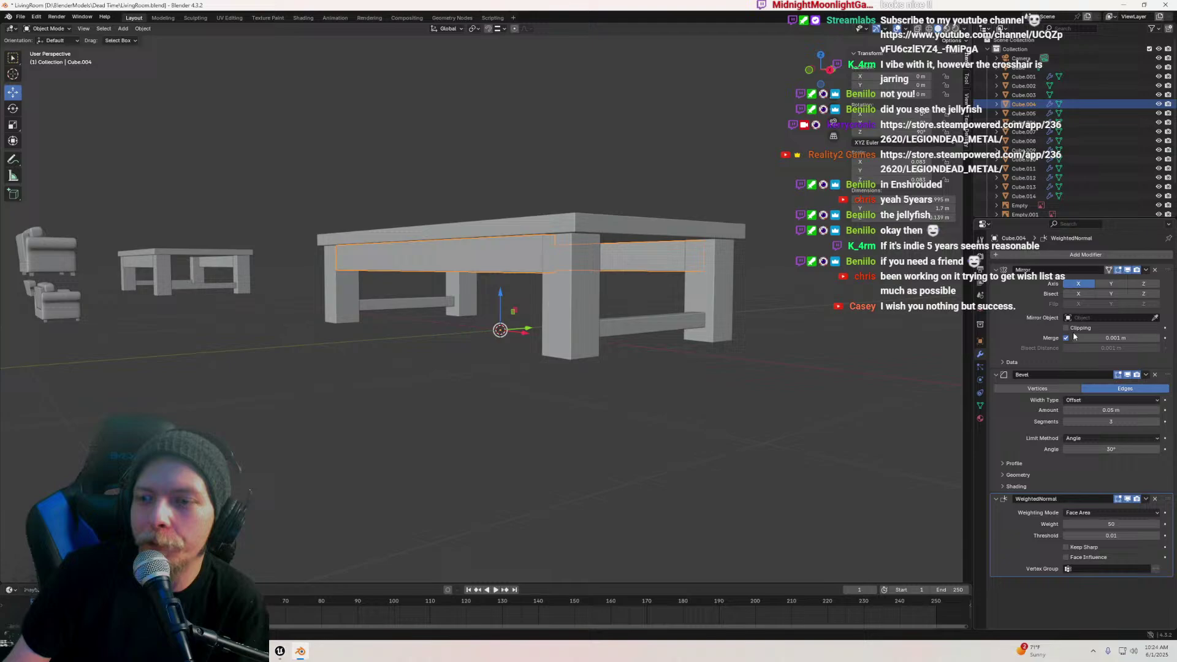
{"action": "left_click", "coordinate": [1146, 270]}
{"action": "left_click", "coordinate": [1146, 280]}
{"action": "left_click", "coordinate": [1145, 270]}
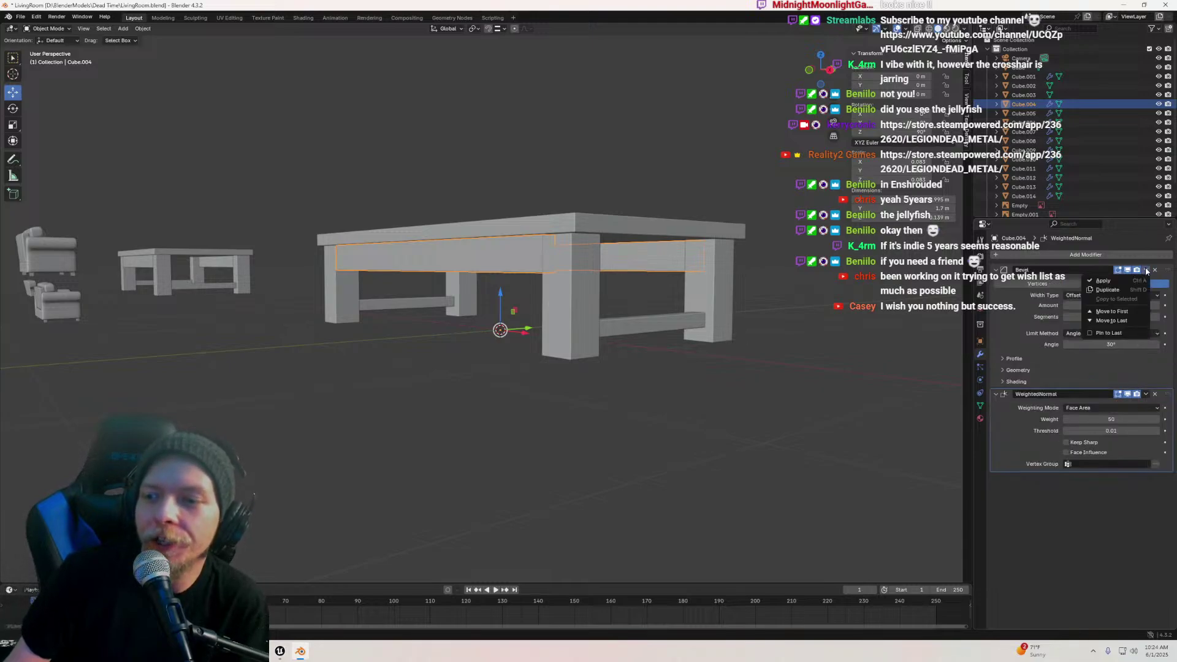
{"action": "left_click", "coordinate": [1127, 280]}
{"action": "left_click", "coordinate": [1145, 270]}
{"action": "left_click", "coordinate": [1146, 280]}
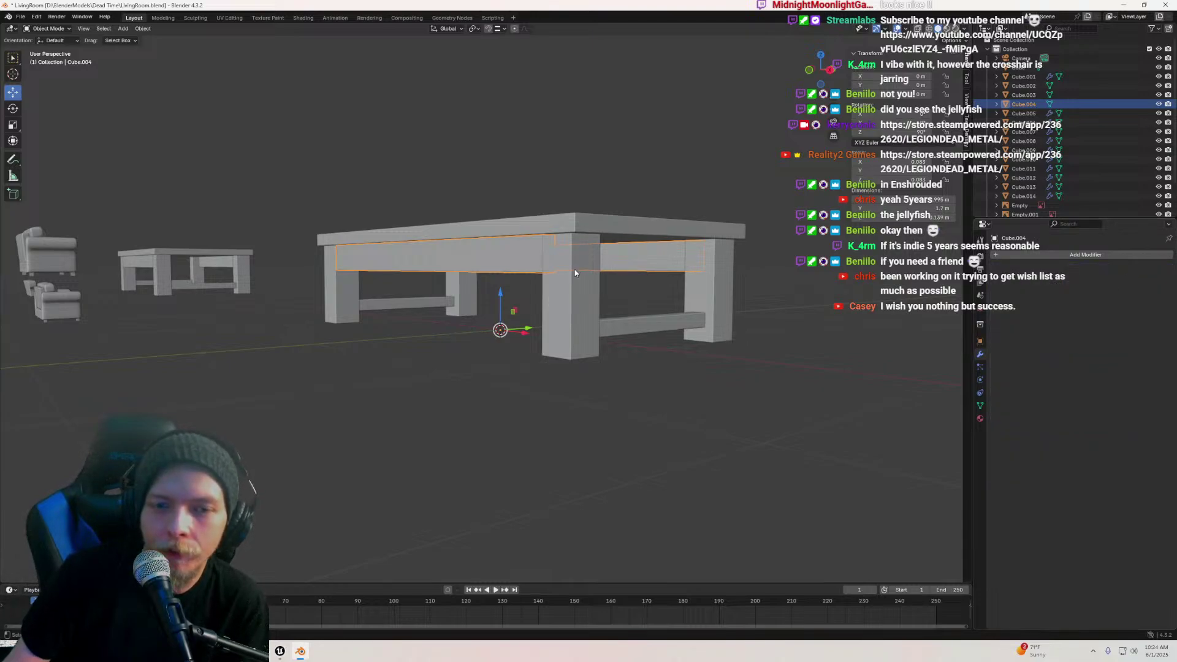
Apply the Bevel and WeightedNormal modifiers on the original table's top
{"action": "left_click", "coordinate": [575, 269]}
{"action": "left_click", "coordinate": [624, 325]}
{"action": "middle_click_drag", "start_coordinate": [702, 305], "coordinate": [452, 303]}
{"action": "left_click", "coordinate": [556, 246]}
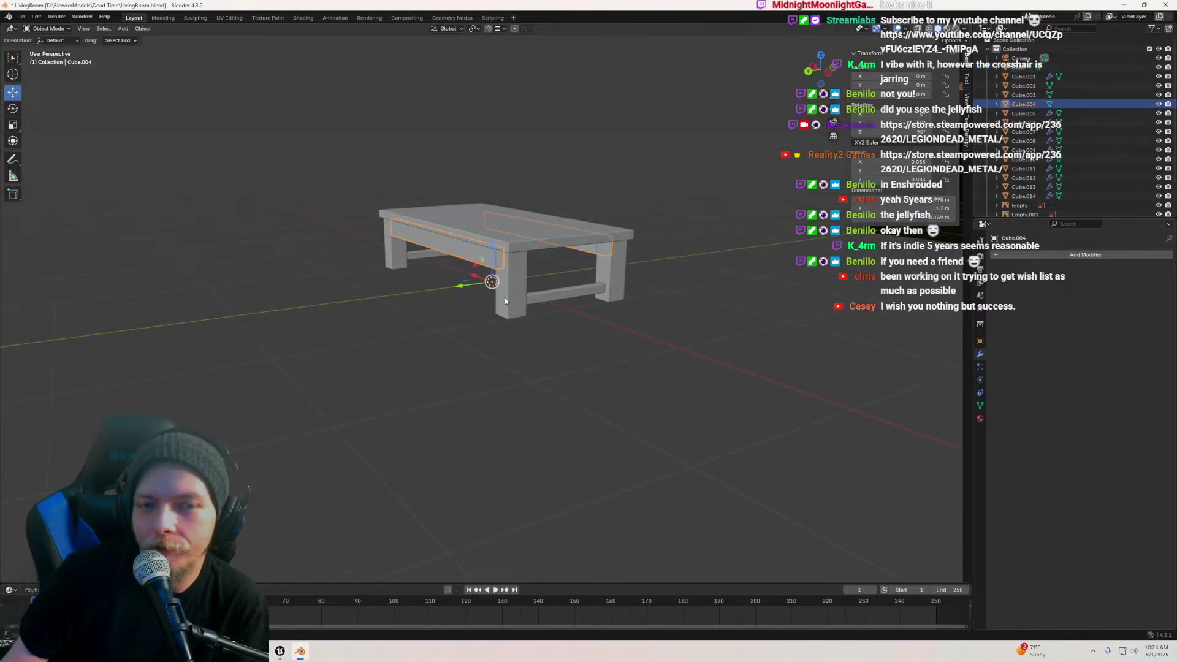
{"action": "middle_click_drag", "start_coordinate": [557, 326], "coordinate": [554, 305]}
{"action": "left_click", "coordinate": [566, 296]}
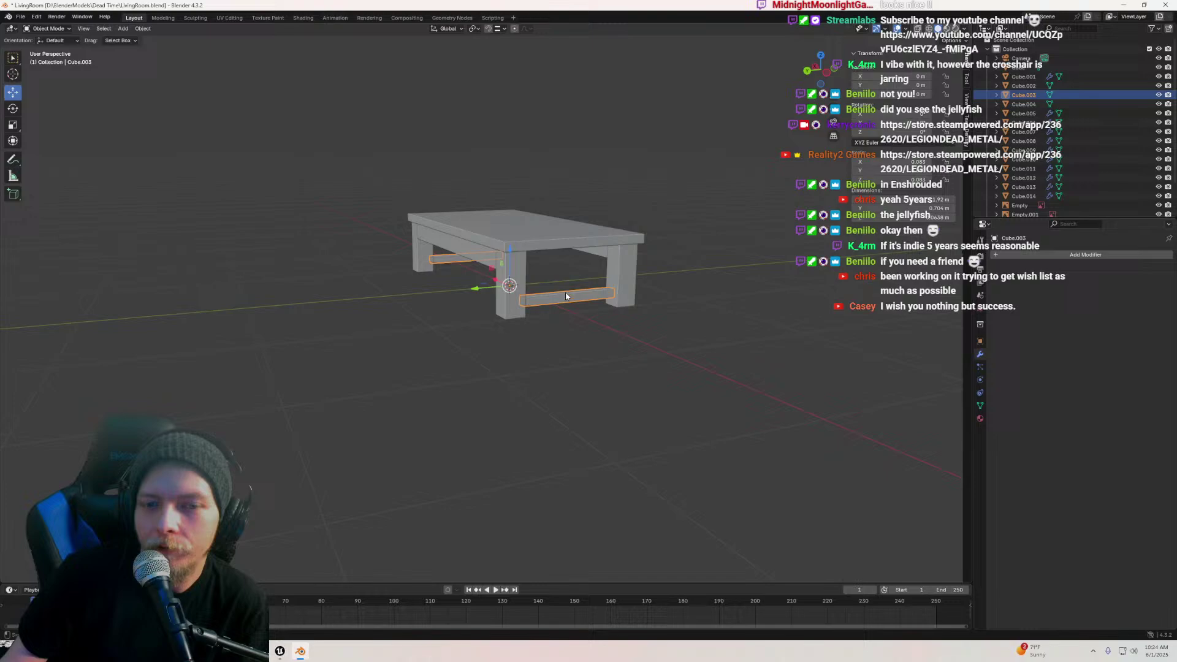
{"action": "left_click", "coordinate": [550, 232]}
{"action": "middle_click_drag", "start_coordinate": [550, 233], "coordinate": [591, 307]}
{"action": "scroll", "coordinate": [591, 307], "scroll_direction": "up", "scroll_amount": 2}
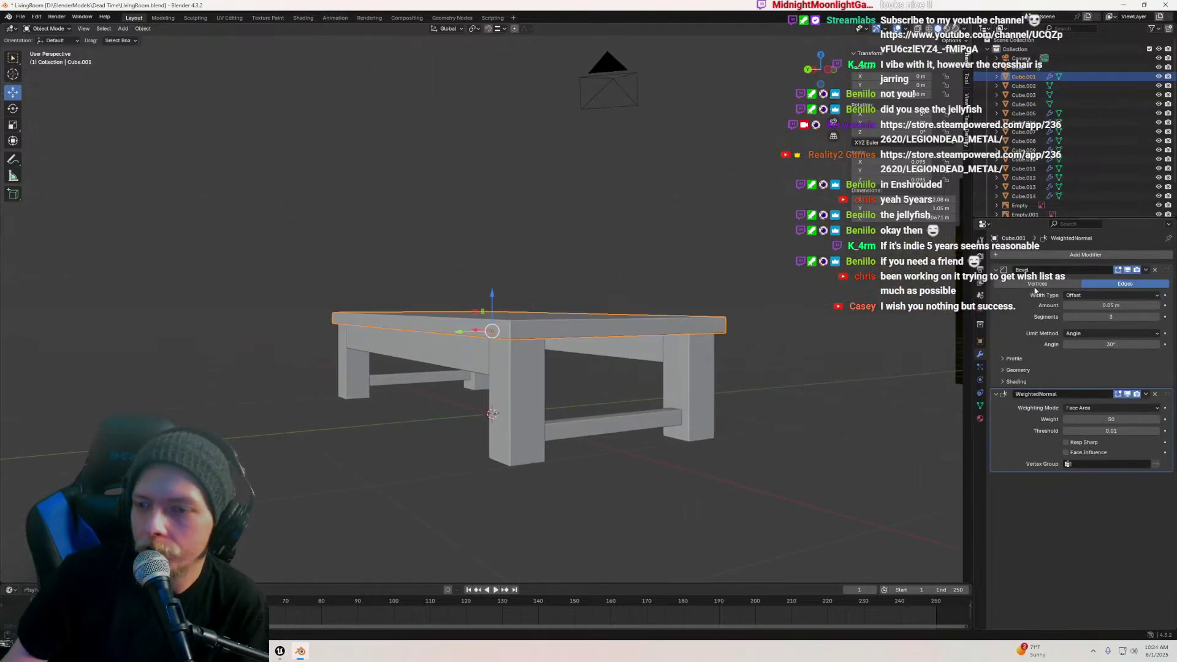
{"action": "left_click", "coordinate": [1146, 270]}
{"action": "left_click", "coordinate": [1131, 280]}
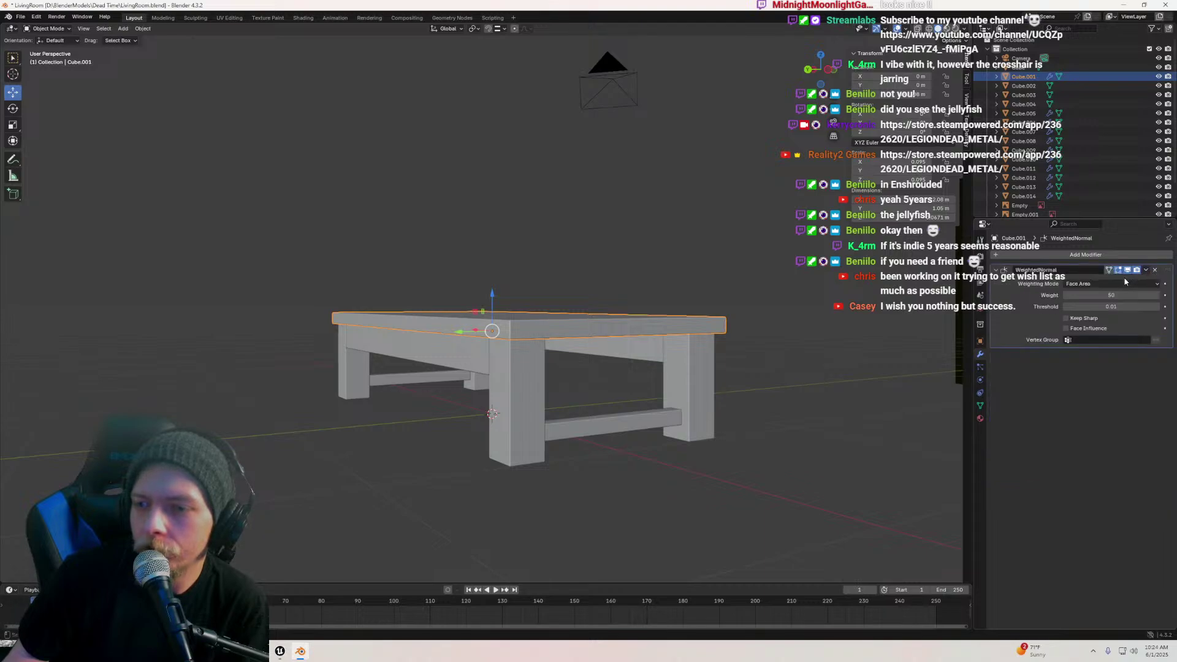
{"action": "left_click", "coordinate": [1146, 270]}
{"action": "left_click", "coordinate": [1119, 285]}
Undo the modifier applications on the original table's top, side boards, crossbars and legs
{"action": "middle_click_drag", "start_coordinate": [539, 319], "coordinate": [598, 293]}
{"action": "key", "text": "Tab"}
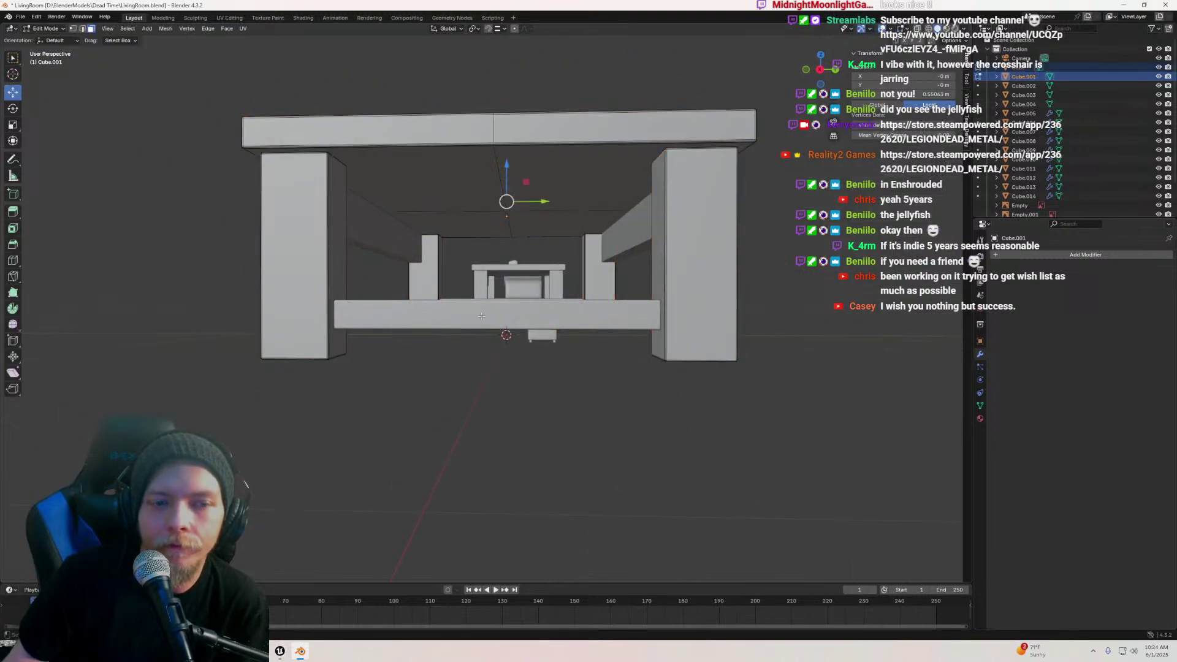
{"action": "middle_click_drag", "start_coordinate": [475, 313], "coordinate": [518, 298]}
{"action": "scroll", "coordinate": [473, 291], "scroll_direction": "down", "scroll_amount": 4}
{"action": "key", "text": "Tab"}
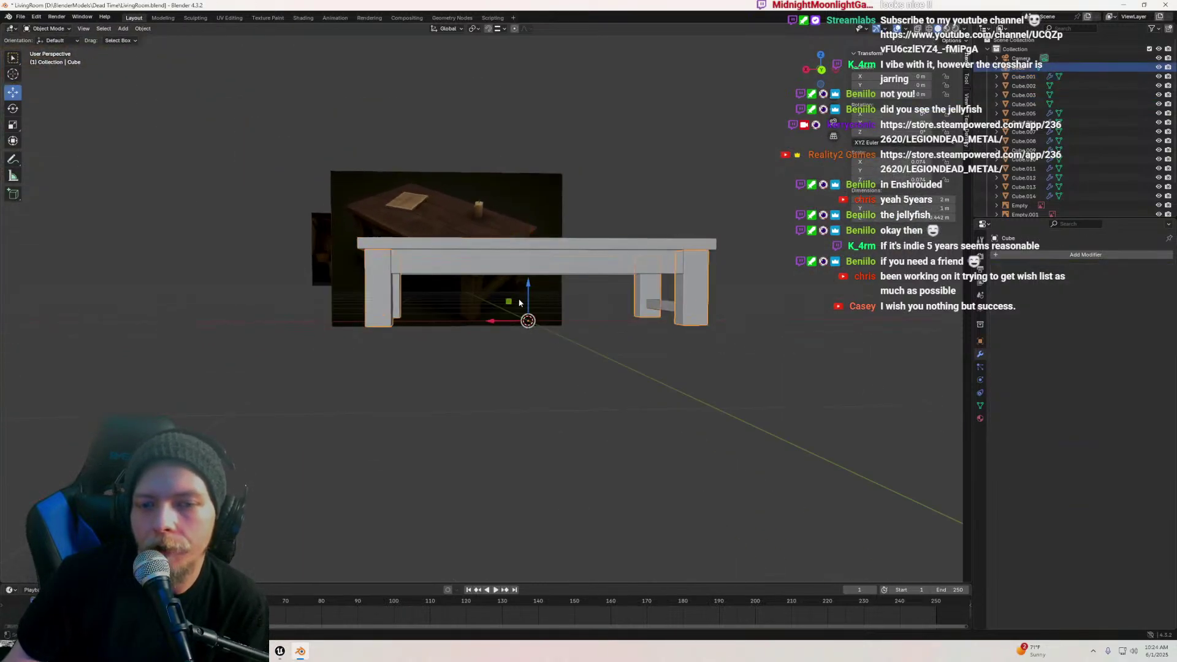
{"action": "left_click", "coordinate": [519, 302]}
{"action": "left_click", "coordinate": [520, 302]}
{"action": "left_click", "coordinate": [521, 302]}
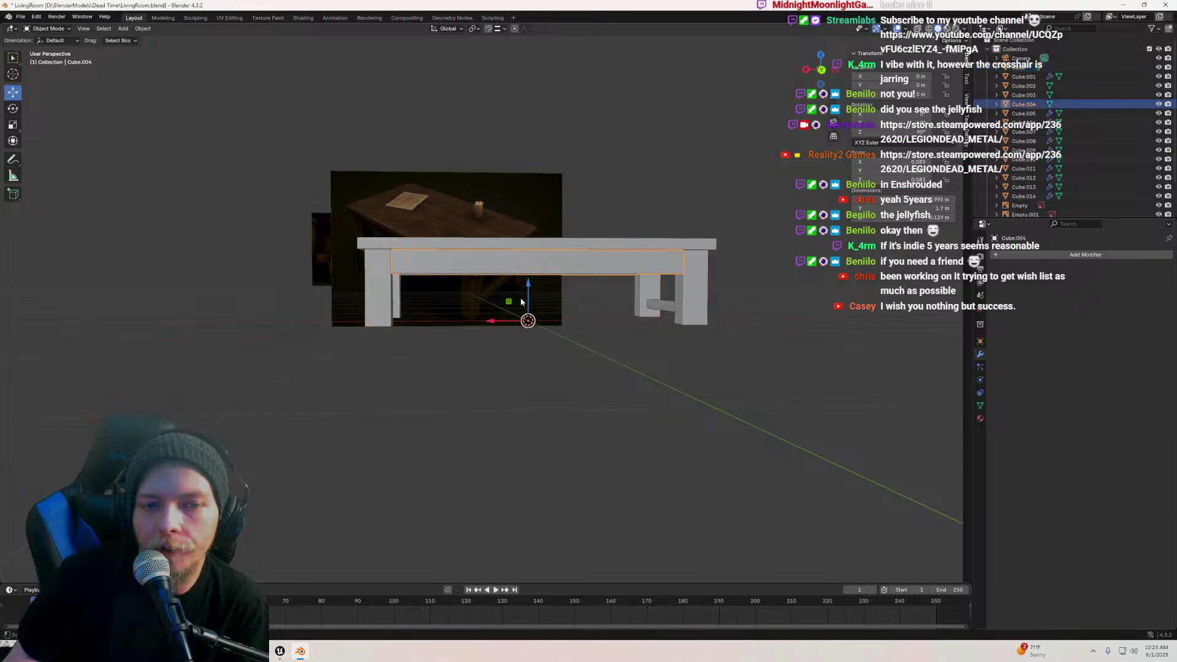
{"action": "left_click", "coordinate": [523, 300]}
{"action": "left_click", "coordinate": [523, 300]}
{"action": "left_click", "coordinate": [523, 301]}
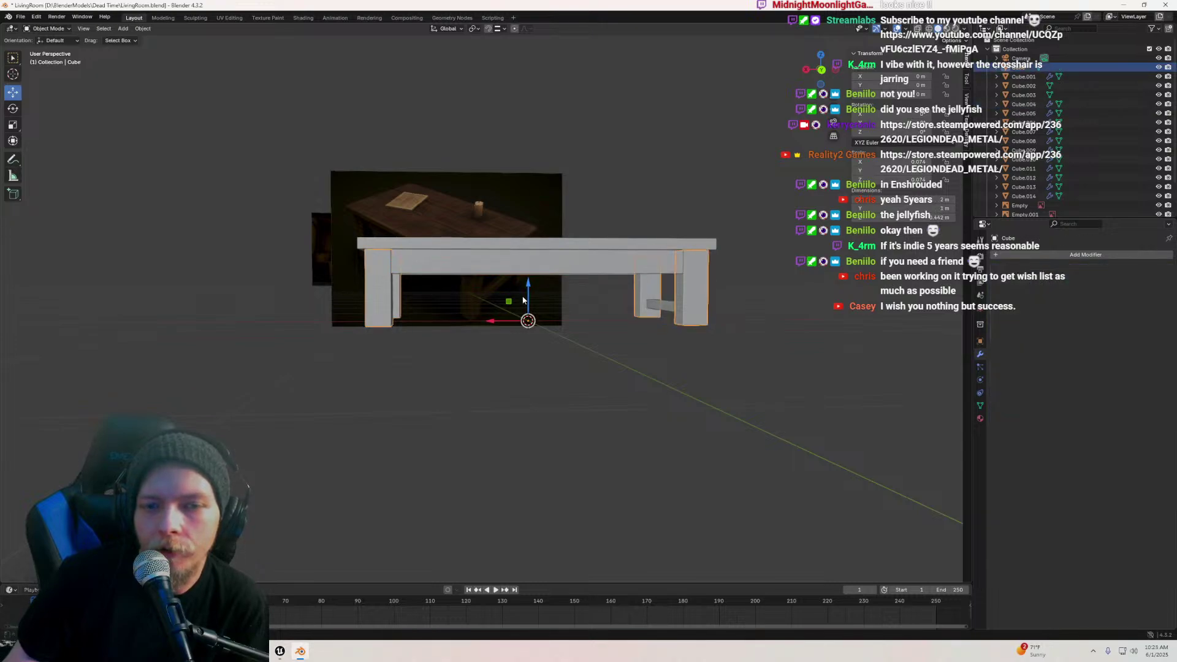
{"action": "left_click", "coordinate": [523, 300]}
{"action": "left_click", "coordinate": [523, 301]}
{"action": "left_click", "coordinate": [523, 300]}
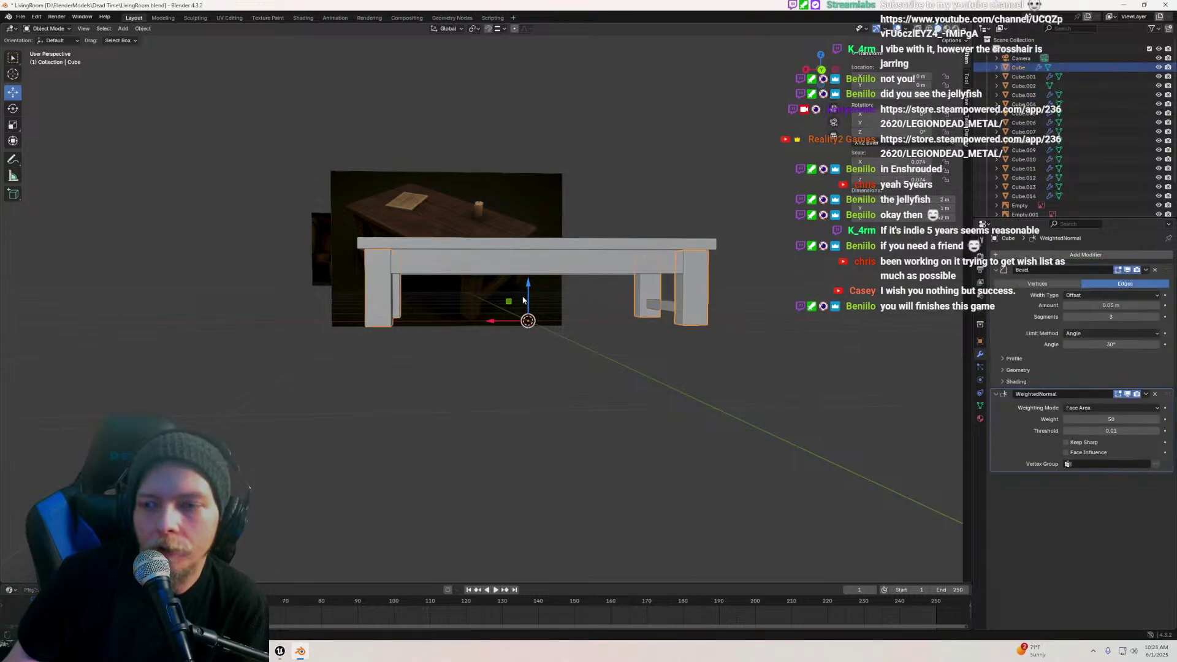
{"action": "middle_click_drag", "start_coordinate": [523, 300], "coordinate": [679, 353]}
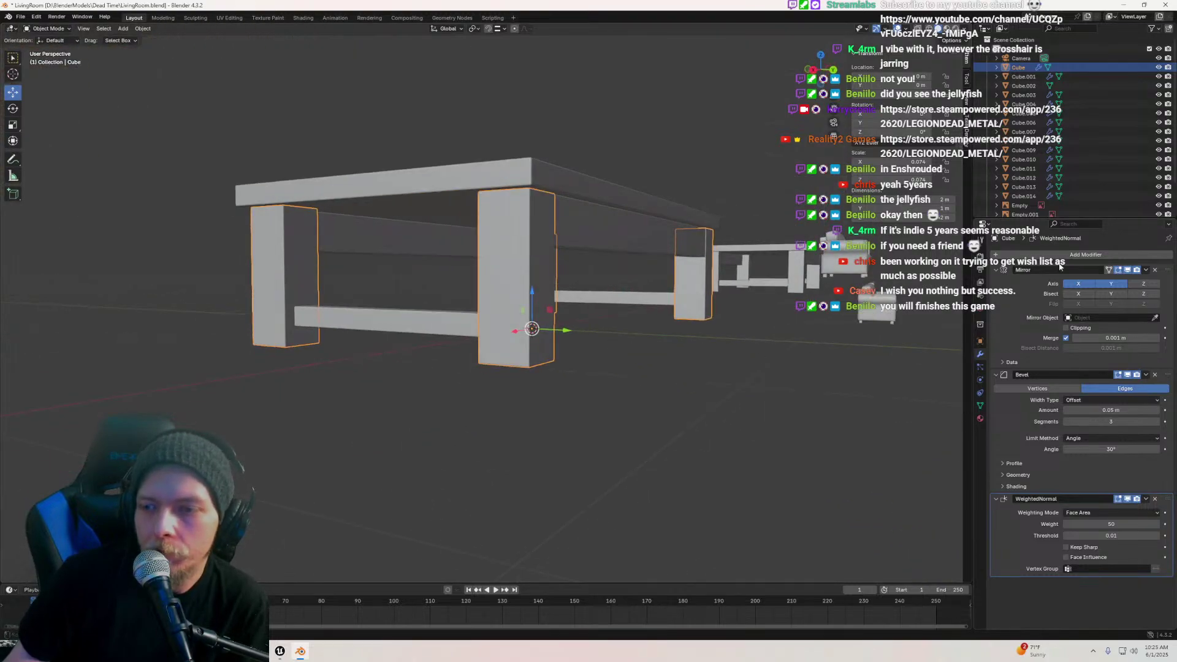
Apply only the Bevel and WeightedNormal modifiers on the original table's legs, keeping their Mirror modifier live
{"action": "left_click", "coordinate": [1146, 375]}
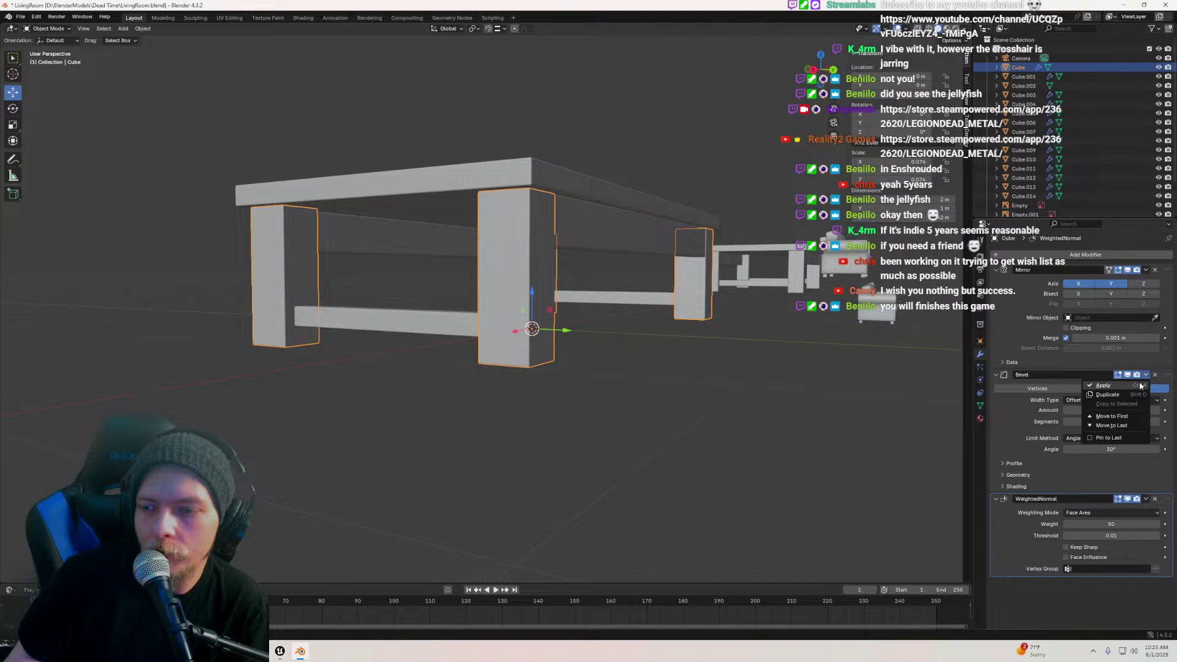
{"action": "left_click", "coordinate": [428, 319]}
{"action": "middle_click_drag", "start_coordinate": [429, 319], "coordinate": [401, 253]}
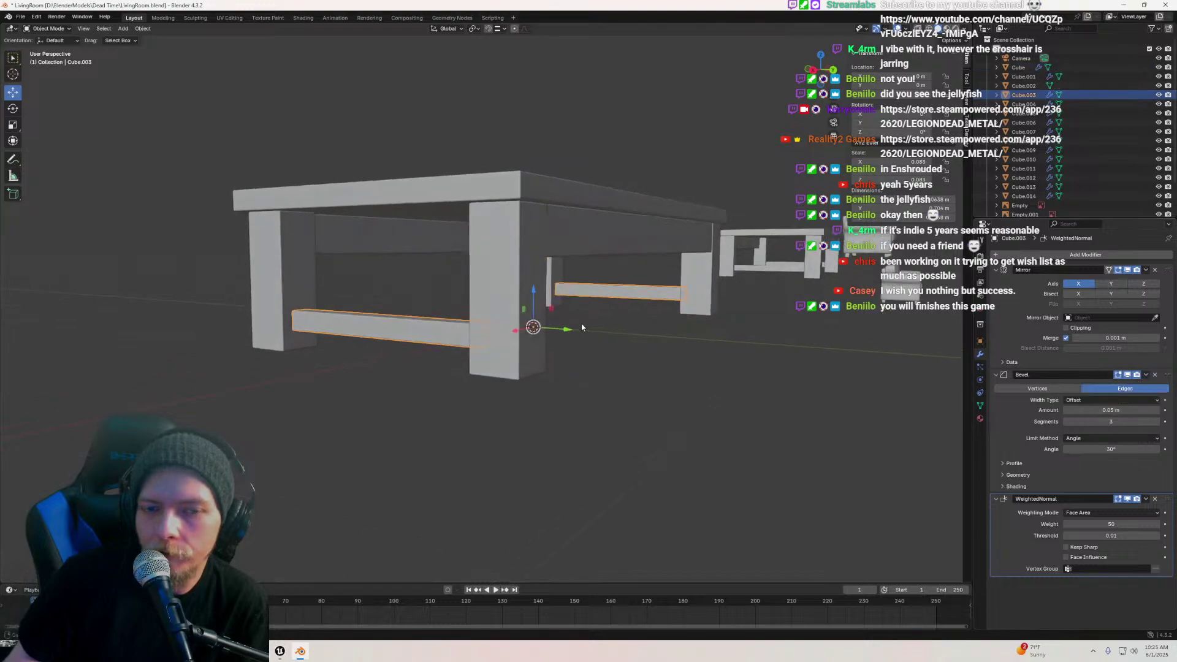
{"action": "left_click", "coordinate": [400, 252]}
{"action": "left_click", "coordinate": [513, 326]}
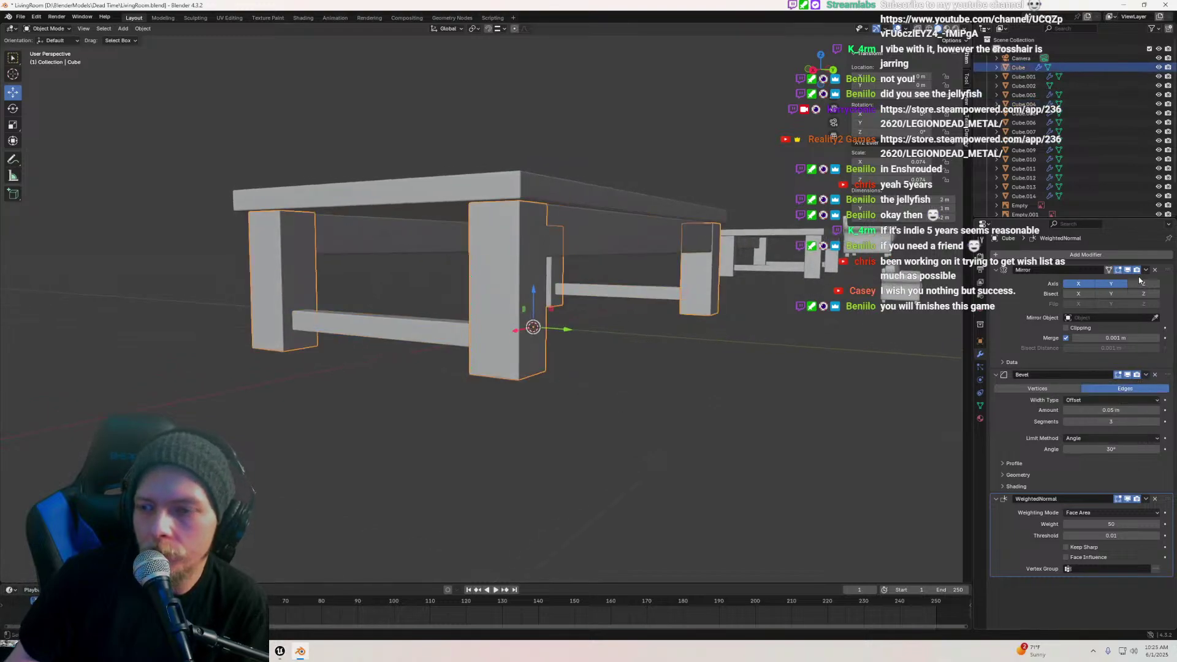
{"action": "left_click", "coordinate": [1145, 374]}
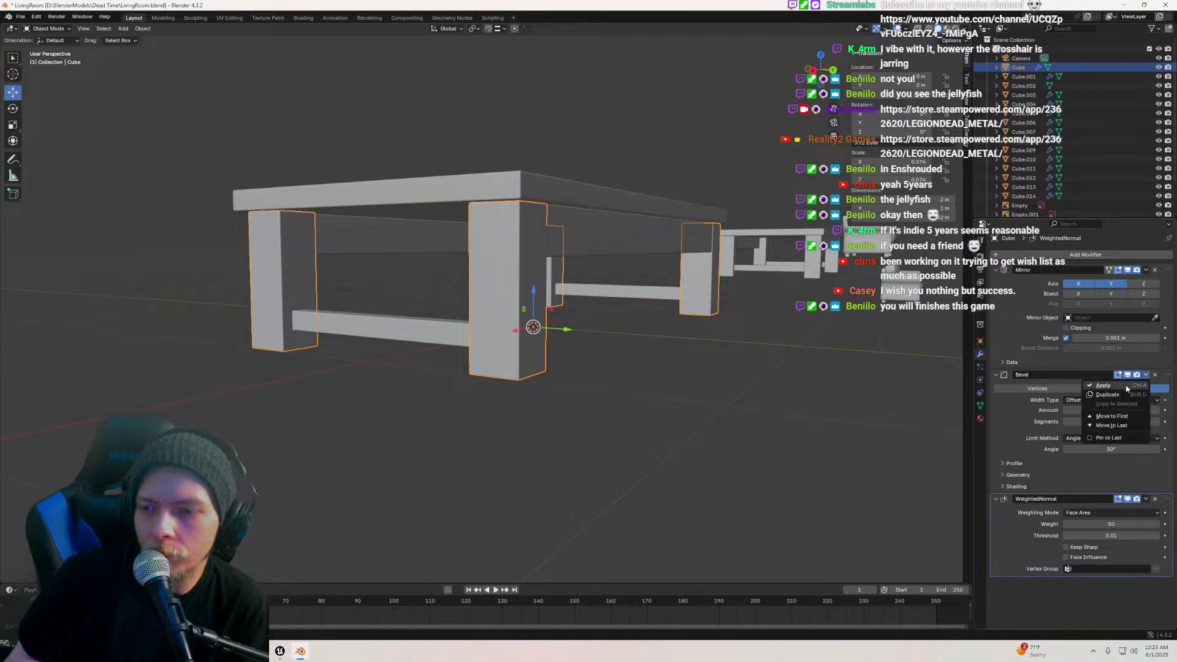
{"action": "left_click", "coordinate": [1126, 388]}
{"action": "left_click", "coordinate": [1145, 375]}
{"action": "left_click", "coordinate": [1120, 385]}
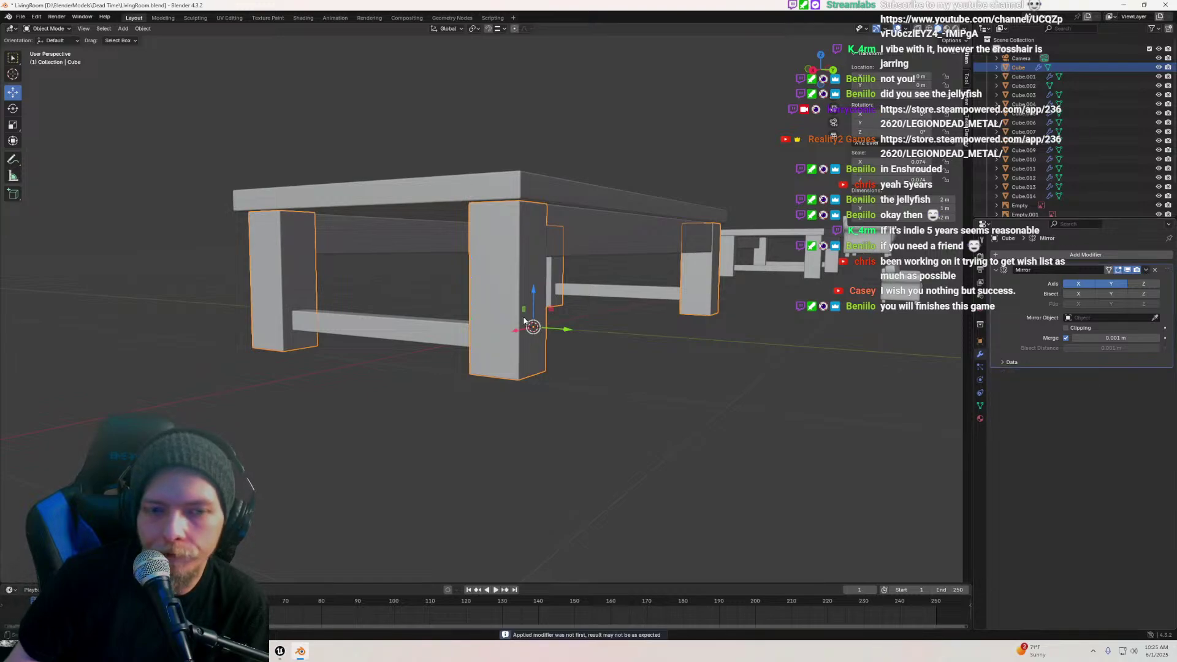
Hide the original table's side boards, top and crossbars to isolate its legs
{"action": "middle_click_drag", "start_coordinate": [524, 319], "coordinate": [555, 308]}
{"action": "key", "text": "Tab"}
{"action": "middle_click_drag", "start_coordinate": [686, 293], "coordinate": [422, 284]}
{"action": "key", "text": "Tab"}
{"action": "left_click", "coordinate": [422, 284]}
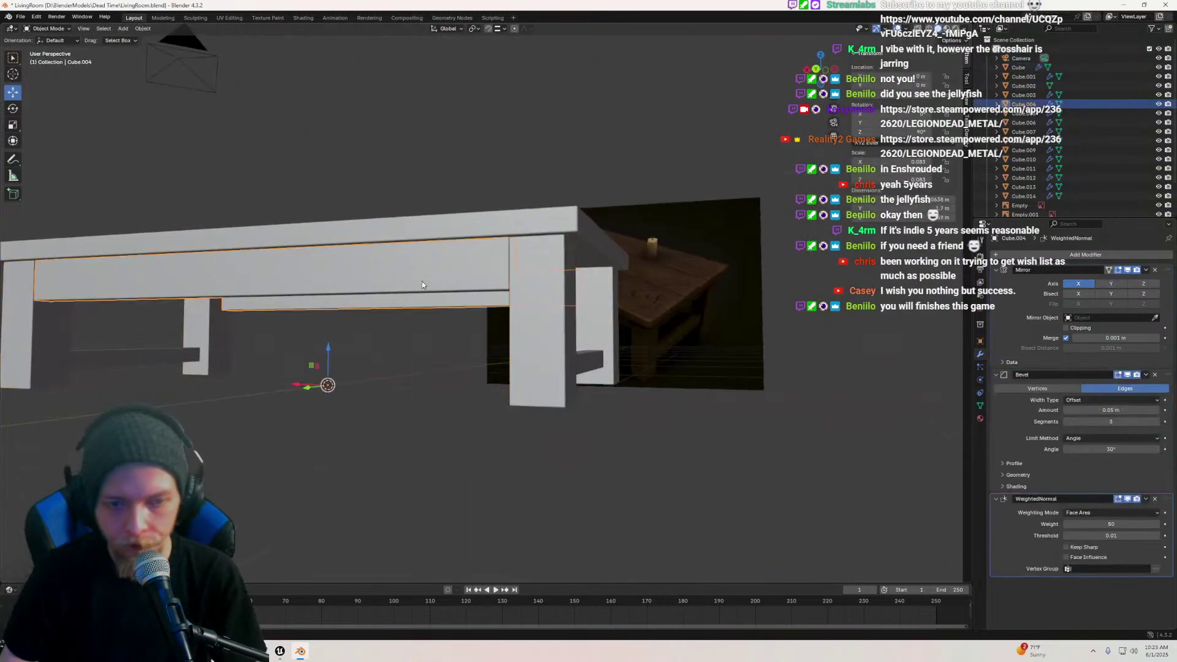
{"action": "key", "text": "h"}
{"action": "left_click", "coordinate": [420, 255]}
{"action": "key", "text": "h"}
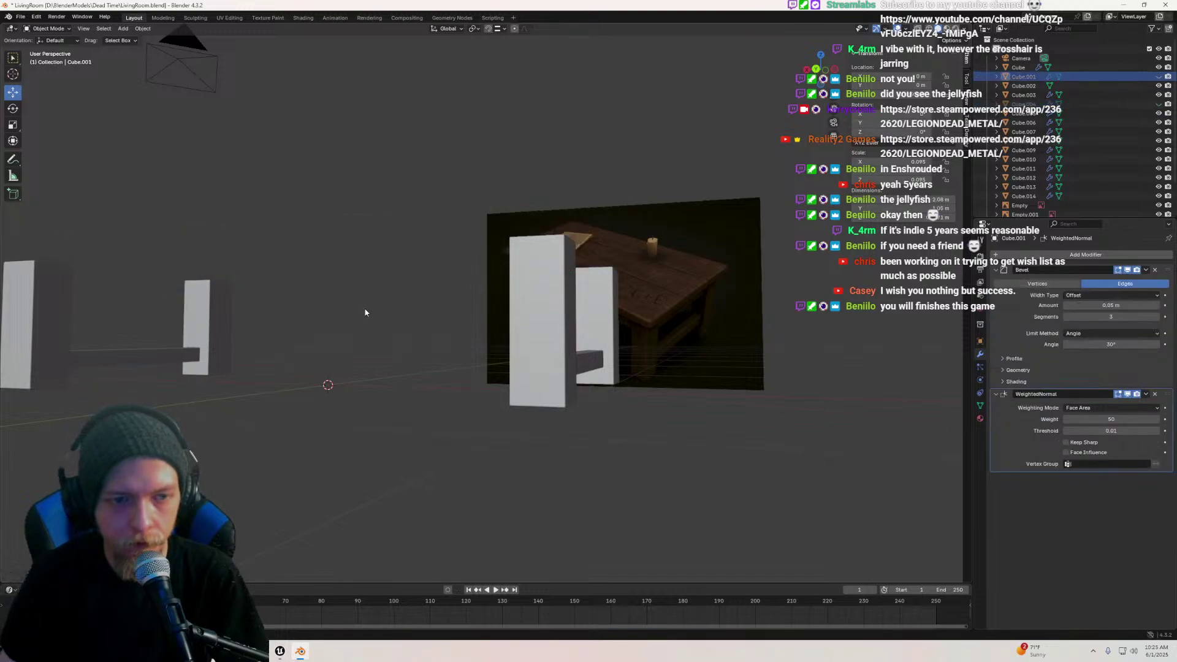
{"action": "left_click", "coordinate": [153, 355]}
Mark the edge loop around the upper end of the unmirrored leg as a seam in Edit Mode
{"action": "middle_click_drag", "start_coordinate": [520, 344], "coordinate": [575, 363]}
{"action": "scroll", "coordinate": [575, 363], "scroll_direction": "up", "scroll_amount": 5}
{"action": "key", "text": "Tab"}
{"action": "key", "text": "KP_Decimal"}
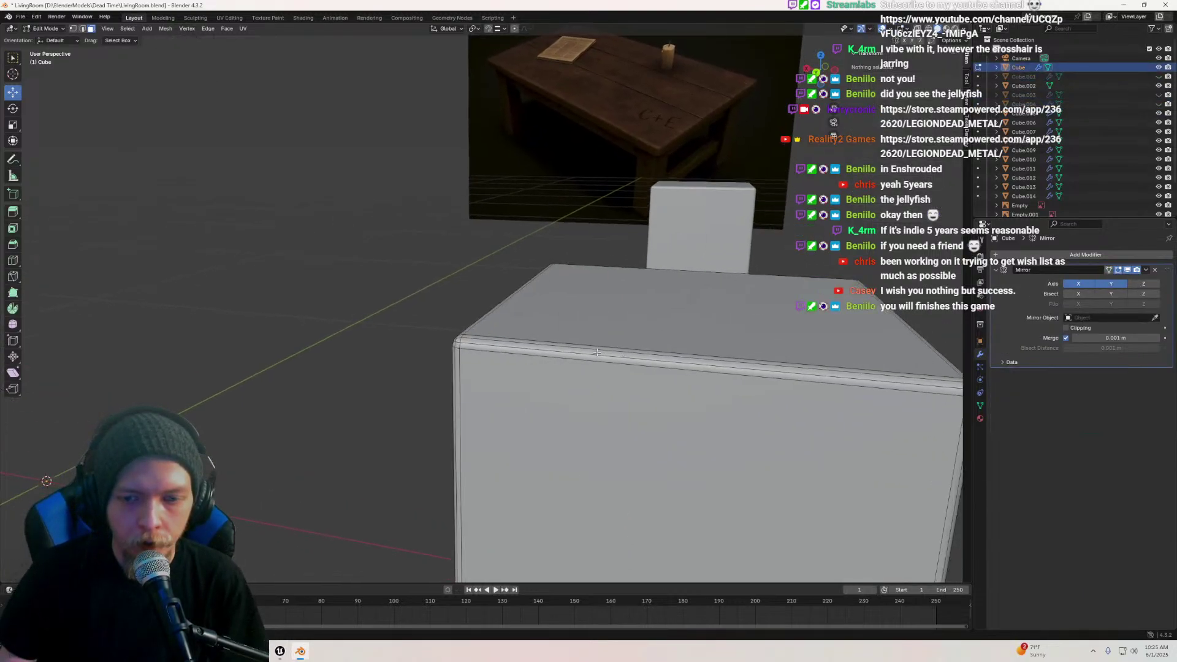
{"action": "key", "text": "a"}
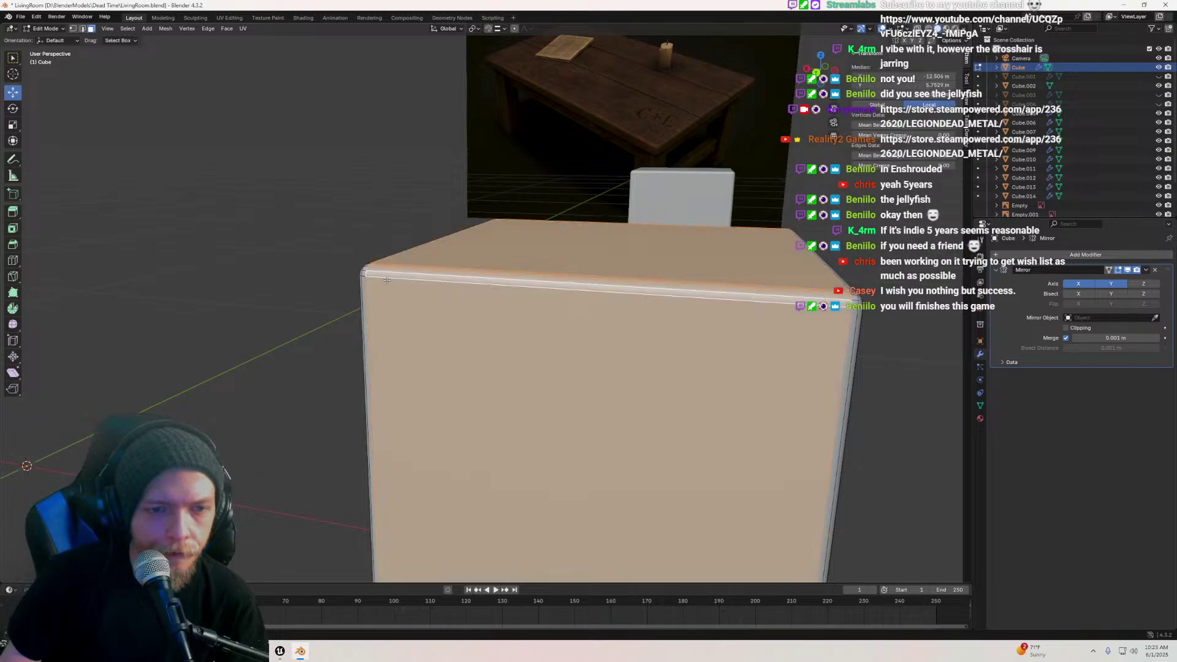
{"action": "key", "text": "2"}
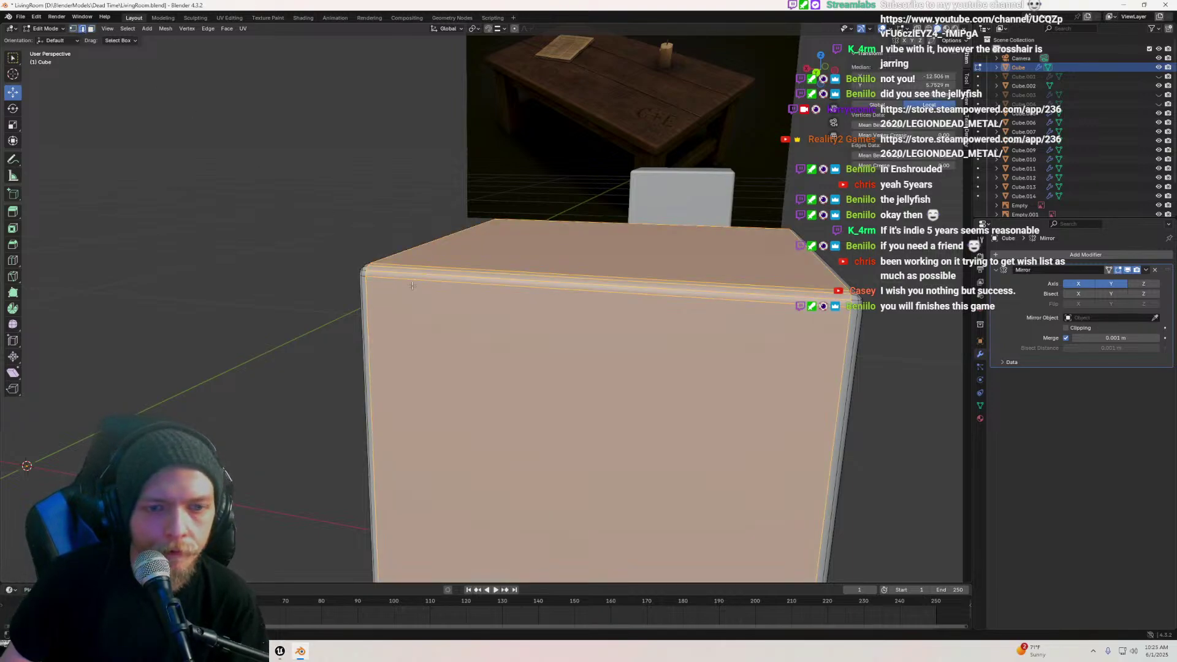
{"action": "left_click", "coordinate": [413, 281], "text": "alt"}
{"action": "right_click", "coordinate": [412, 280]}
{"action": "left_click", "coordinate": [390, 435]}
{"action": "scroll", "coordinate": [677, 207], "scroll_direction": "down", "scroll_amount": 3}
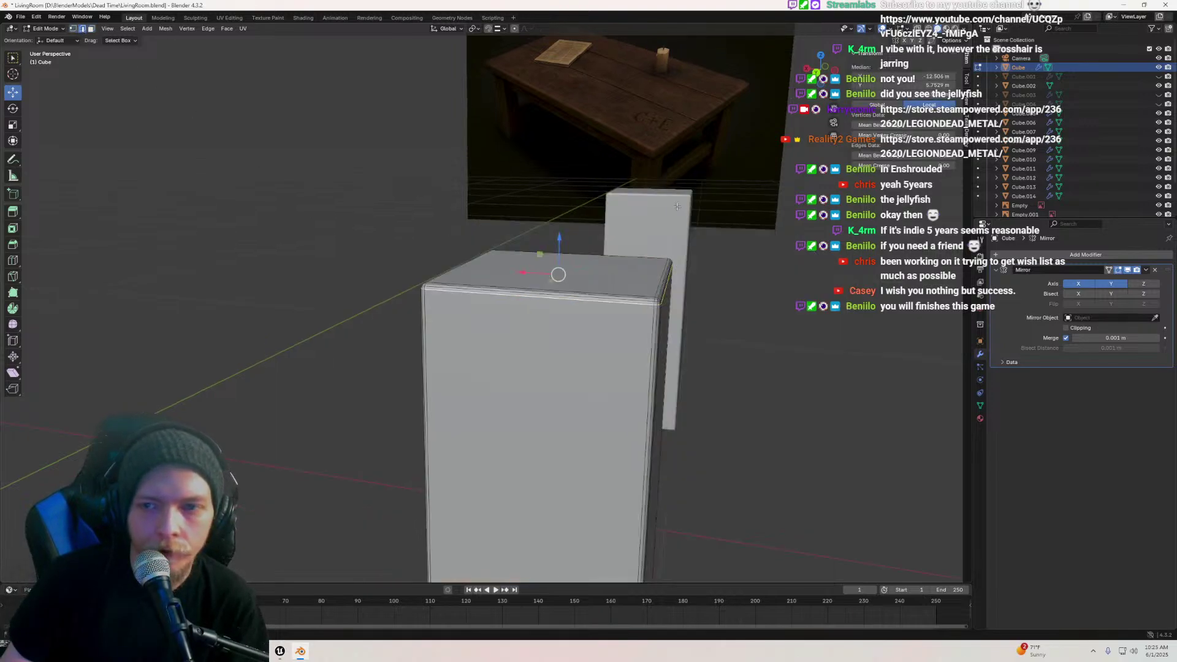
{"action": "right_click", "coordinate": [477, 287]}
{"action": "left_click", "coordinate": [475, 457]}
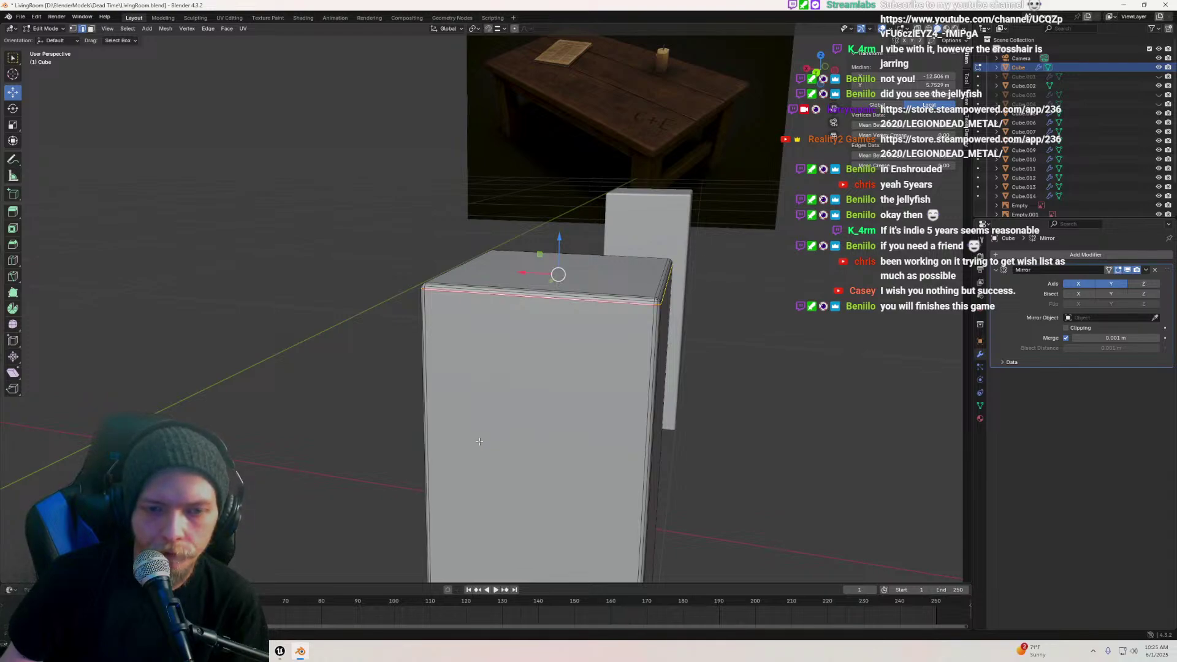
Mark a vertical edge running along one corner of the leg as a seam
{"action": "scroll", "coordinate": [559, 329], "scroll_direction": "up", "scroll_amount": 3}
{"action": "scroll", "coordinate": [560, 329], "scroll_direction": "down", "scroll_amount": 3}
{"action": "middle_click_drag", "start_coordinate": [625, 328], "coordinate": [512, 334]}
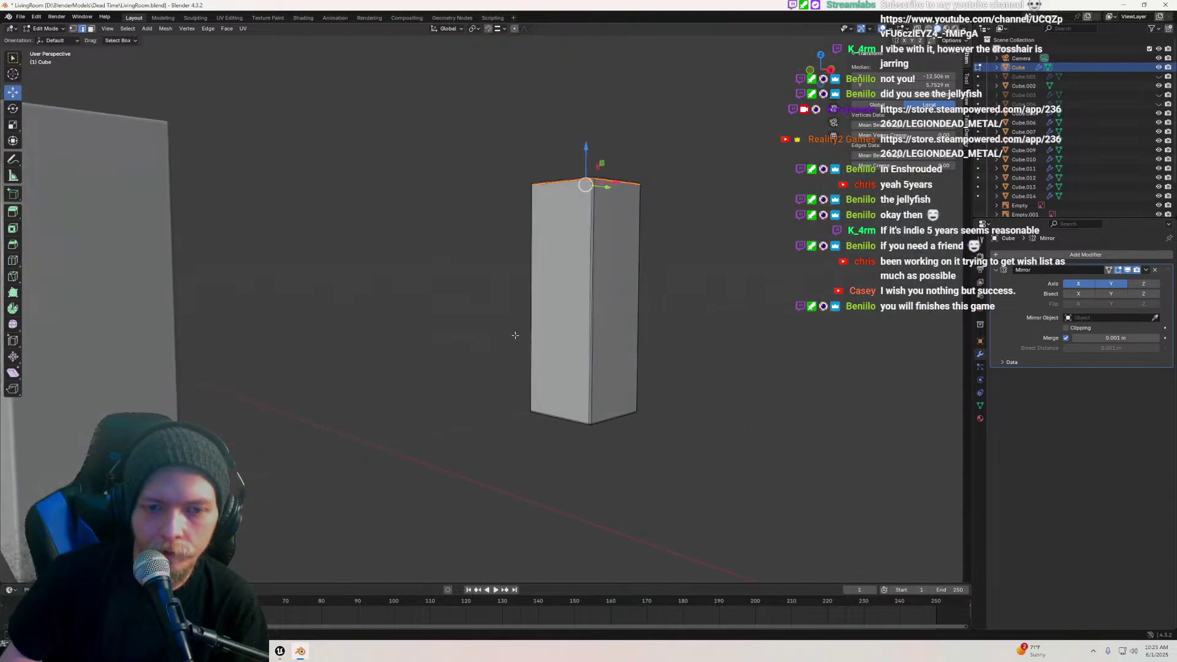
{"action": "scroll", "coordinate": [437, 325], "scroll_direction": "up", "scroll_amount": 3}
{"action": "middle_click_drag", "start_coordinate": [437, 326], "coordinate": [441, 300]}
{"action": "scroll", "coordinate": [444, 367], "scroll_direction": "up", "scroll_amount": 5}
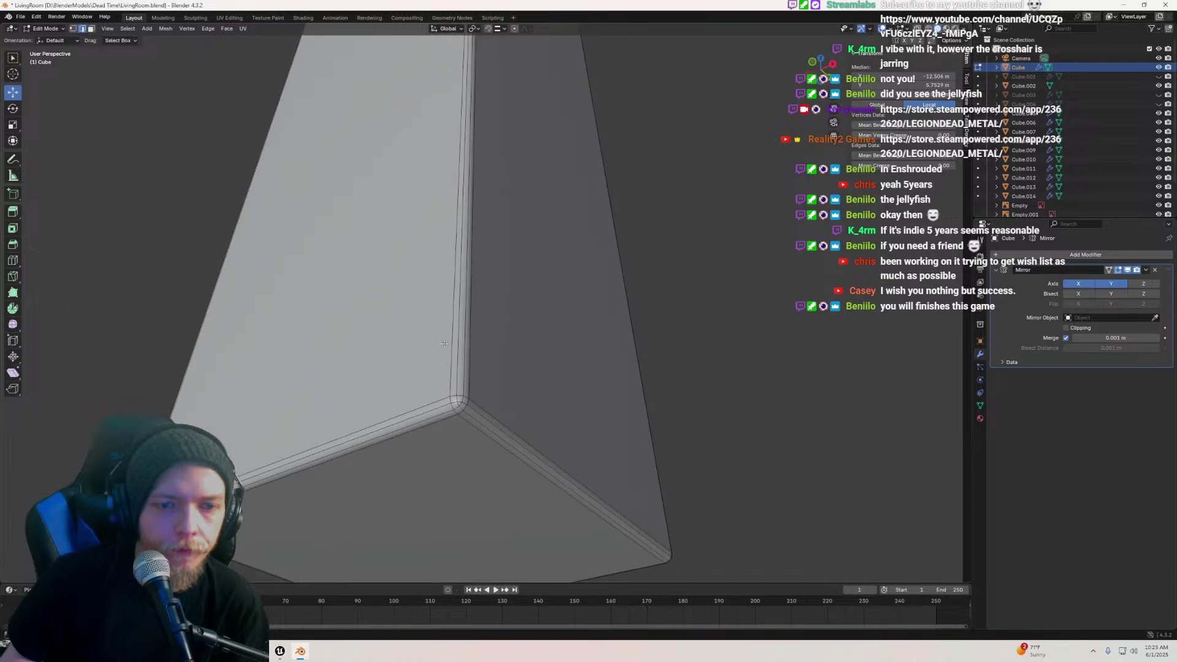
{"action": "scroll", "coordinate": [447, 377], "scroll_direction": "down", "scroll_amount": 5}
{"action": "middle_click_drag", "start_coordinate": [447, 377], "coordinate": [537, 191]}
{"action": "scroll", "coordinate": [537, 192], "scroll_direction": "up", "scroll_amount": 6}
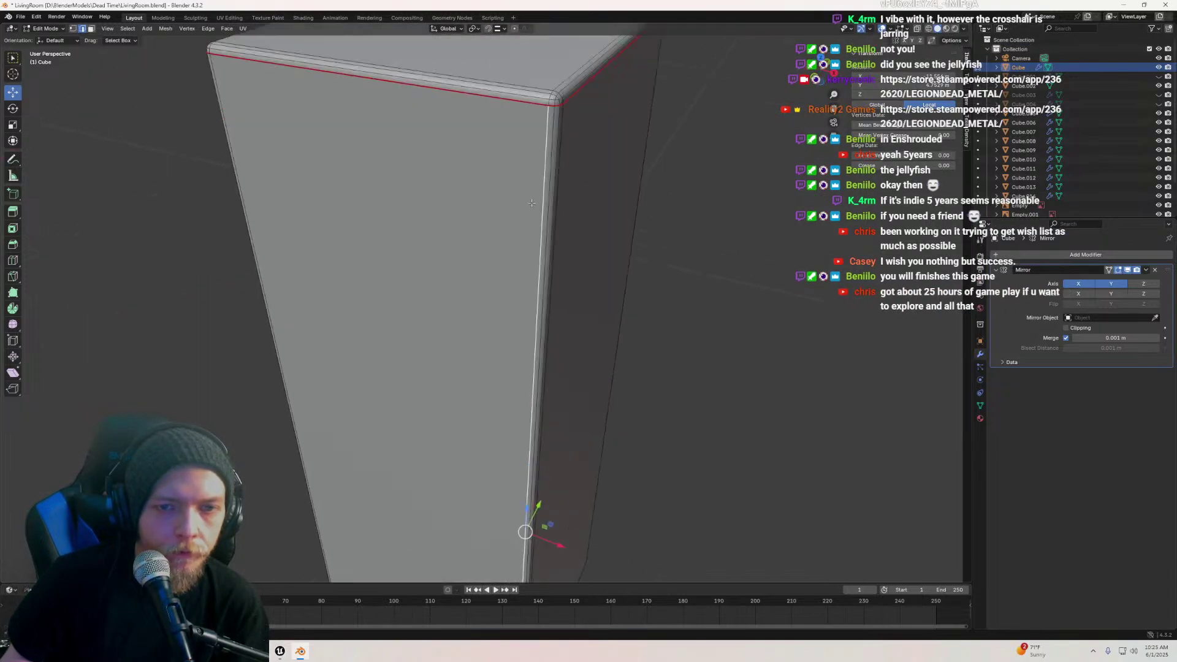
{"action": "scroll", "coordinate": [537, 192], "scroll_direction": "down", "scroll_amount": 6}
{"action": "key", "text": "ctrl+e"}
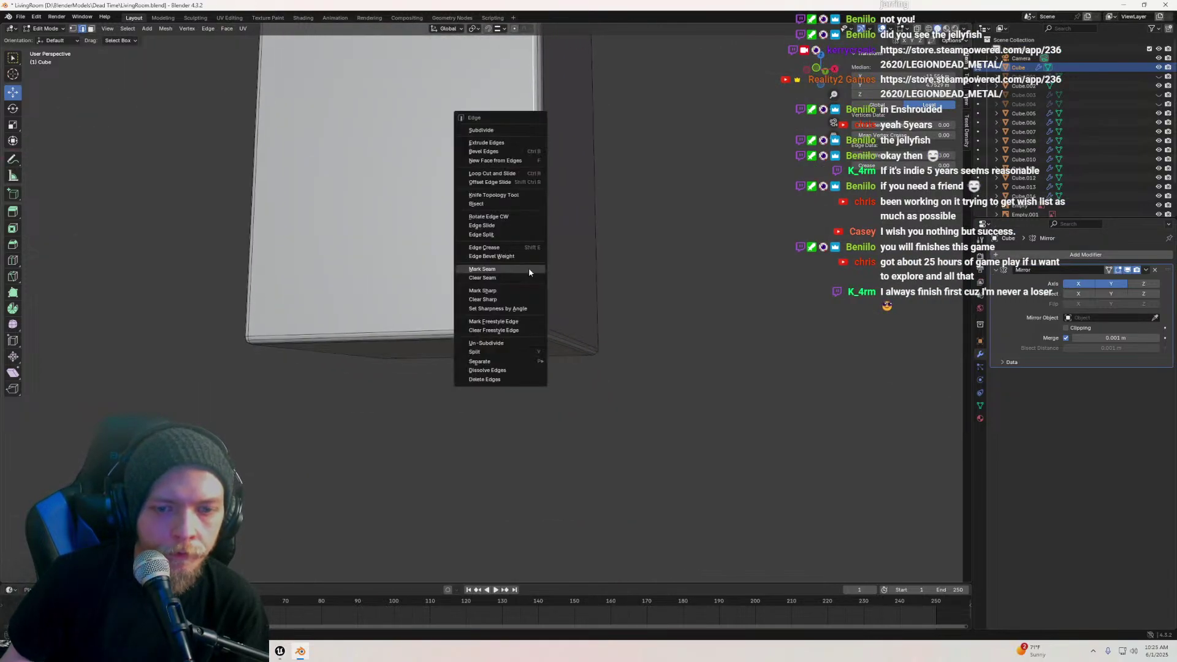
{"action": "left_click", "coordinate": [510, 269]}
Mark the edge loop around the lower end of the leg as a seam
{"action": "scroll", "coordinate": [510, 268], "scroll_direction": "up", "scroll_amount": 2}
{"action": "left_click", "coordinate": [429, 355], "text": "alt"}
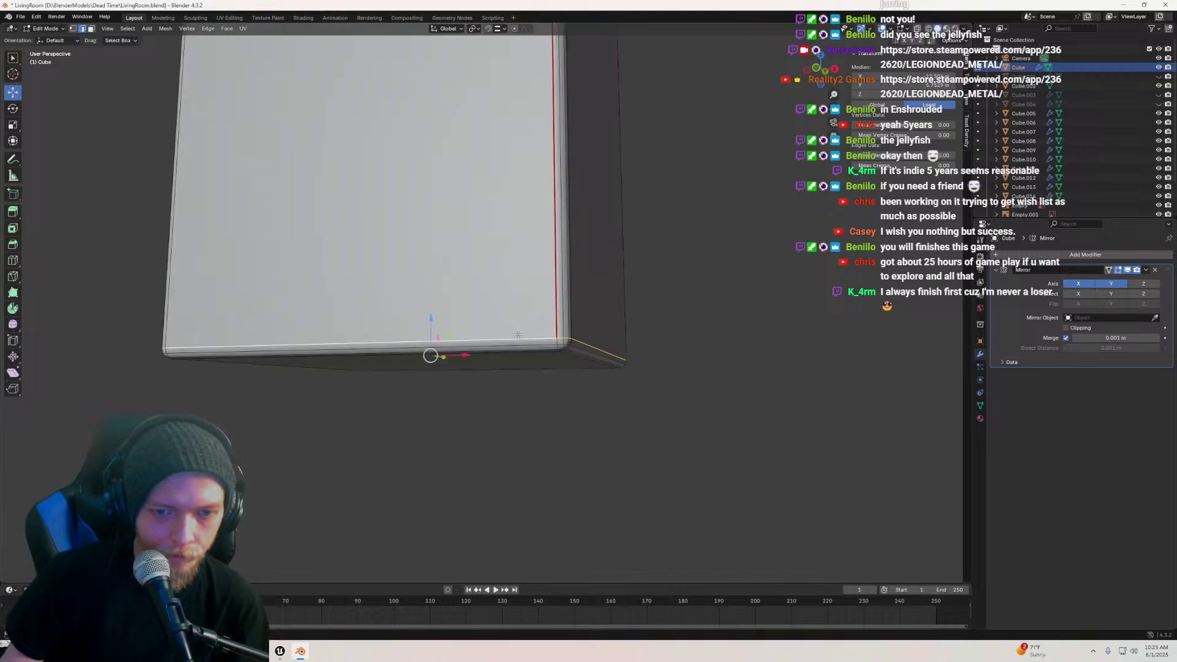
{"action": "key", "text": "ctrl+e"}
{"action": "left_click", "coordinate": [517, 337]}
{"action": "scroll", "coordinate": [521, 318], "scroll_direction": "down", "scroll_amount": 8}
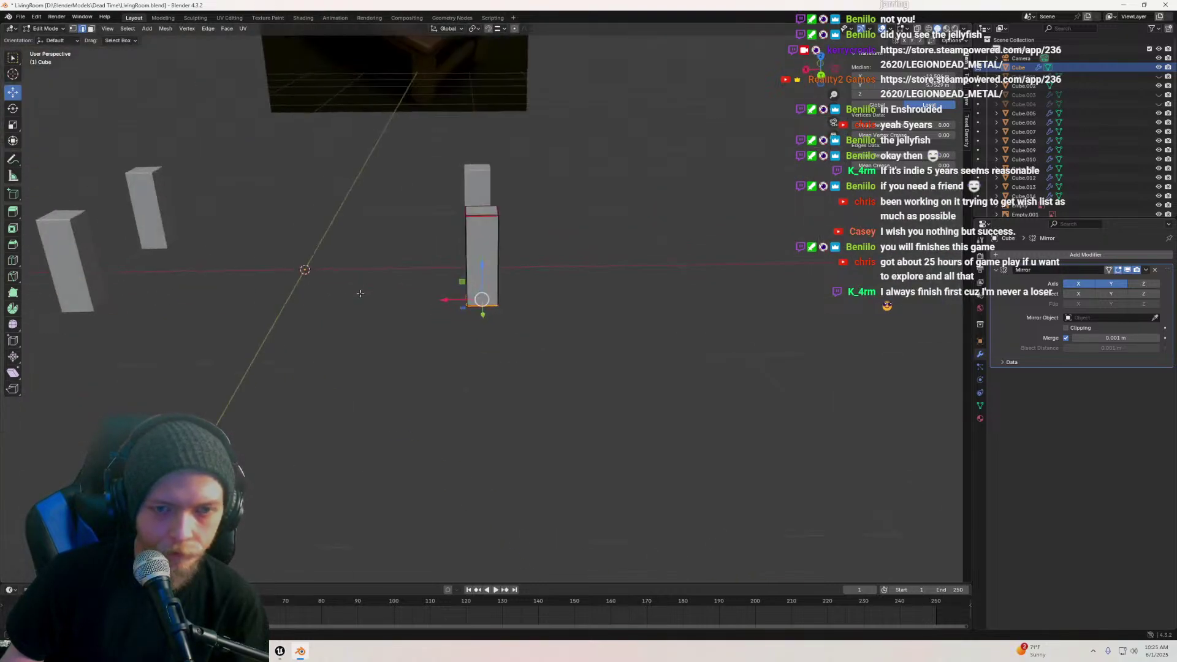
Return to Object Mode and apply the Mirror modifier on the seamed legs
{"action": "key", "text": "Tab"}
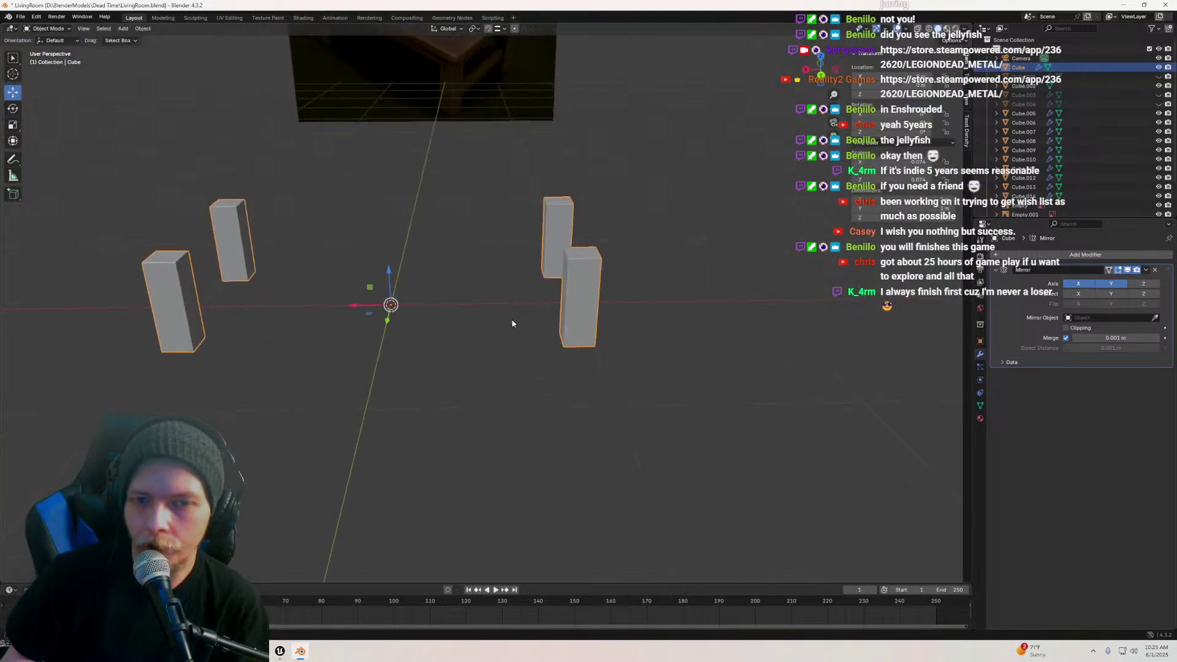
{"action": "left_click", "coordinate": [1145, 273]}
{"action": "left_click", "coordinate": [1130, 277]}
Select the geometry of all four legs in Edit Mode and split the 3D viewport into two side-by-side areas
{"action": "key", "text": "Tab"}
{"action": "key", "text": "a"}
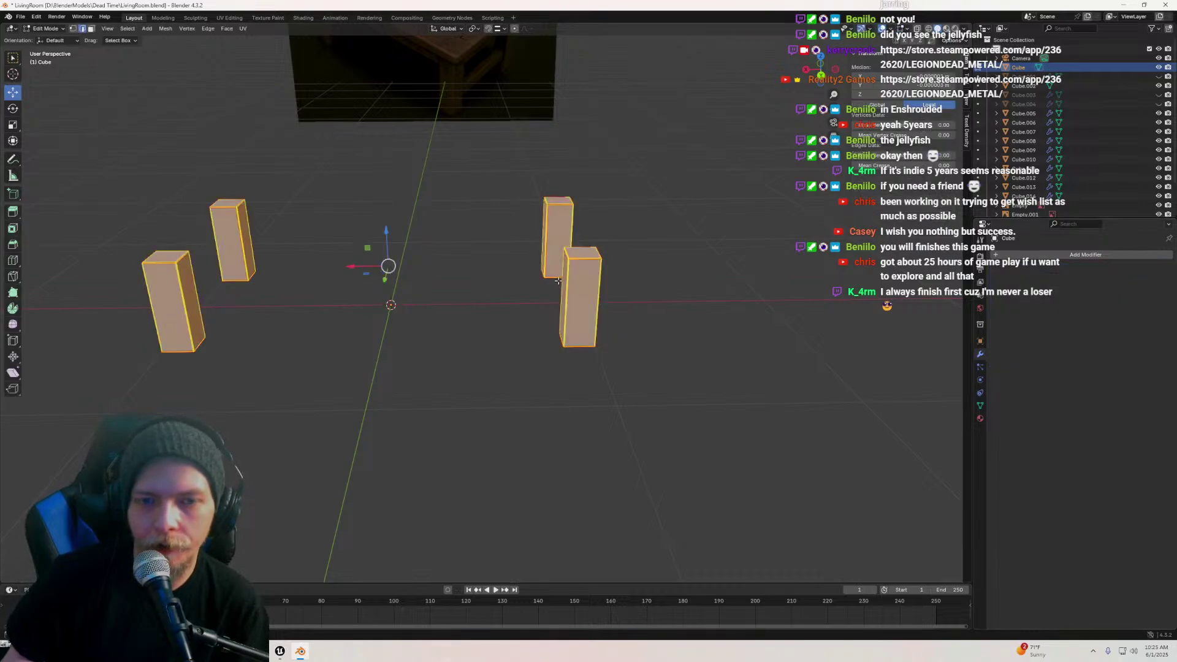
{"action": "left_click_drag", "start_coordinate": [2, 27], "coordinate": [362, 36]}
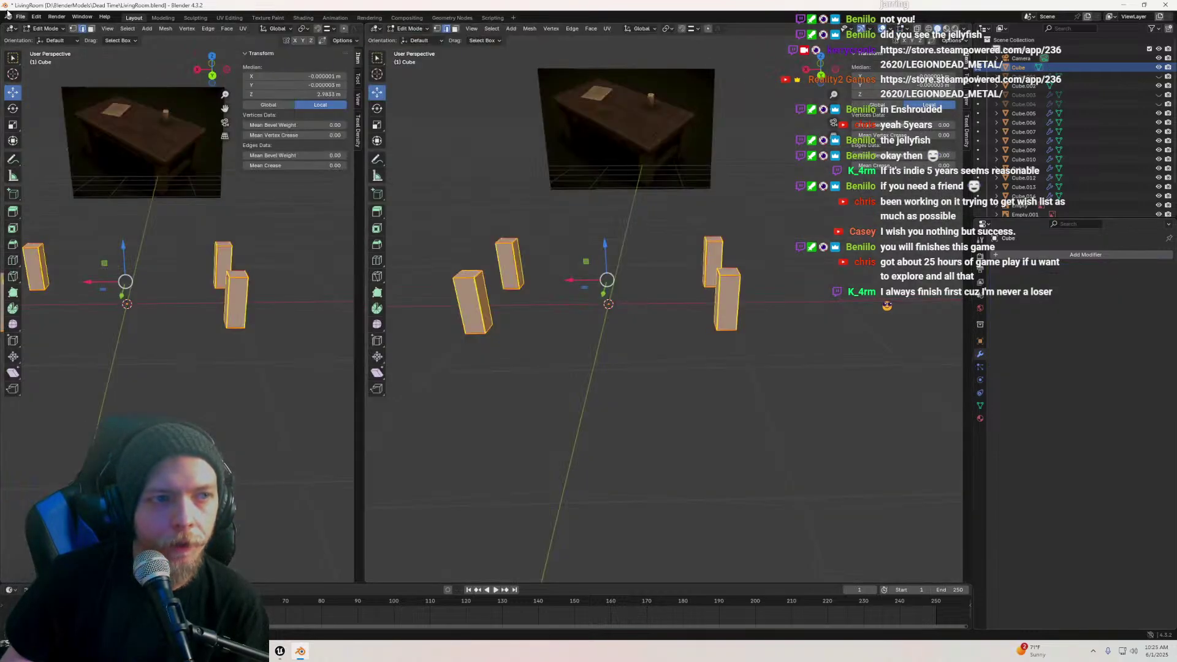
Turn the narrower 3D viewport area into a UV Editor and apply all transforms to the four legs in Object Mode
{"action": "left_click", "coordinate": [11, 29]}
{"action": "left_click", "coordinate": [30, 73]}
{"action": "key", "text": "Tab"}
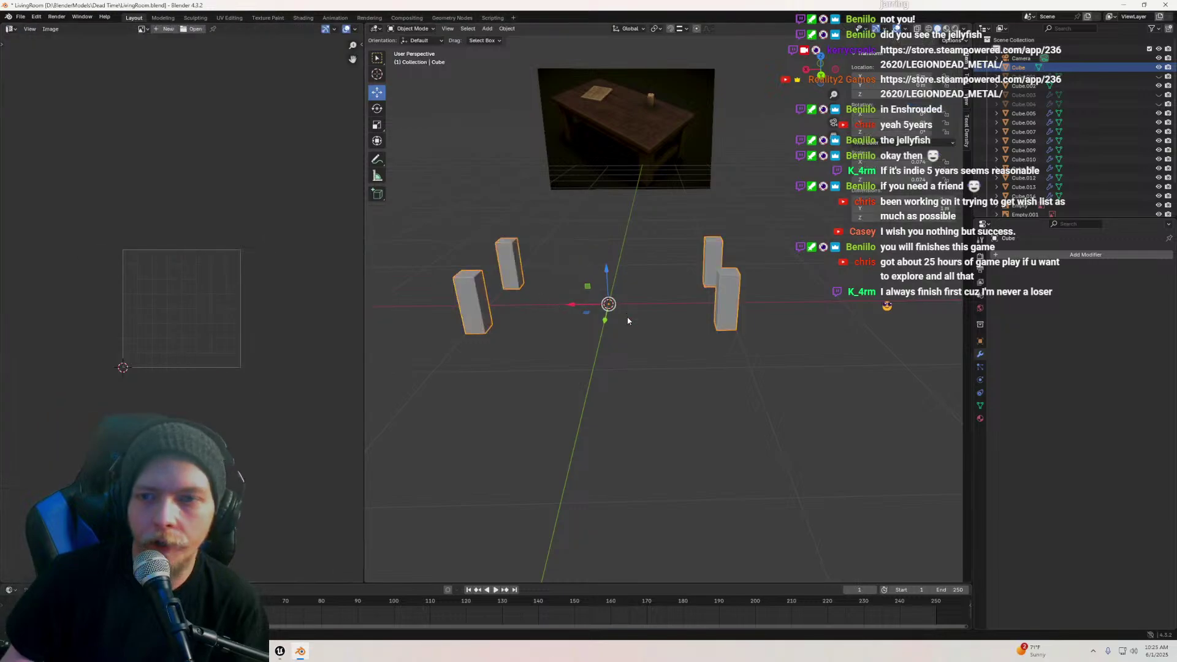
{"action": "key", "text": "ctrl+a"}
{"action": "left_click", "coordinate": [594, 346]}
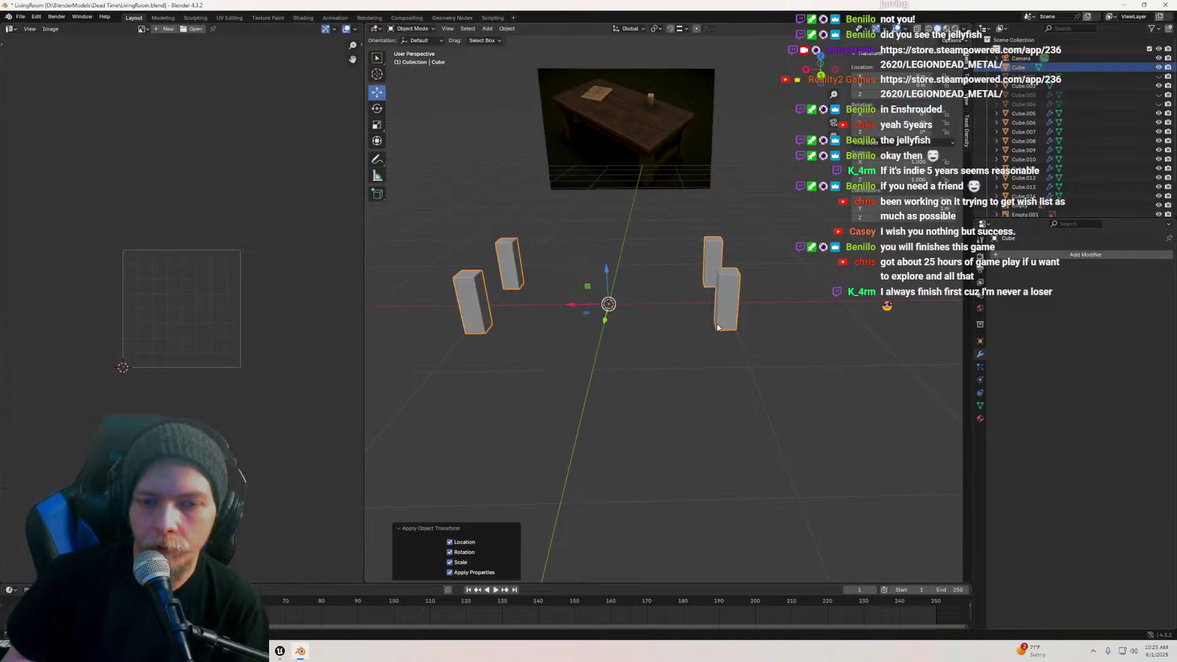
Unwrap the geometry of all four legs with the Conformal method and return to Object Mode
{"action": "left_click", "coordinate": [487, 28]}
{"action": "mouse_move", "coordinate": [500, 40]}
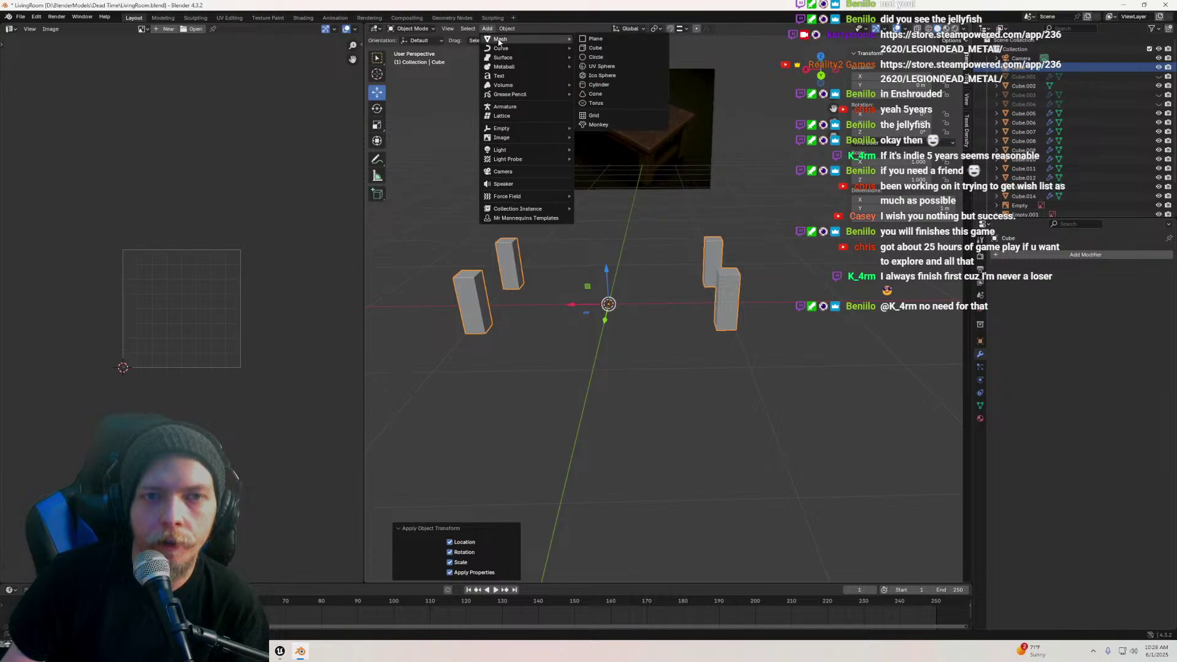
{"action": "key", "text": "Tab"}
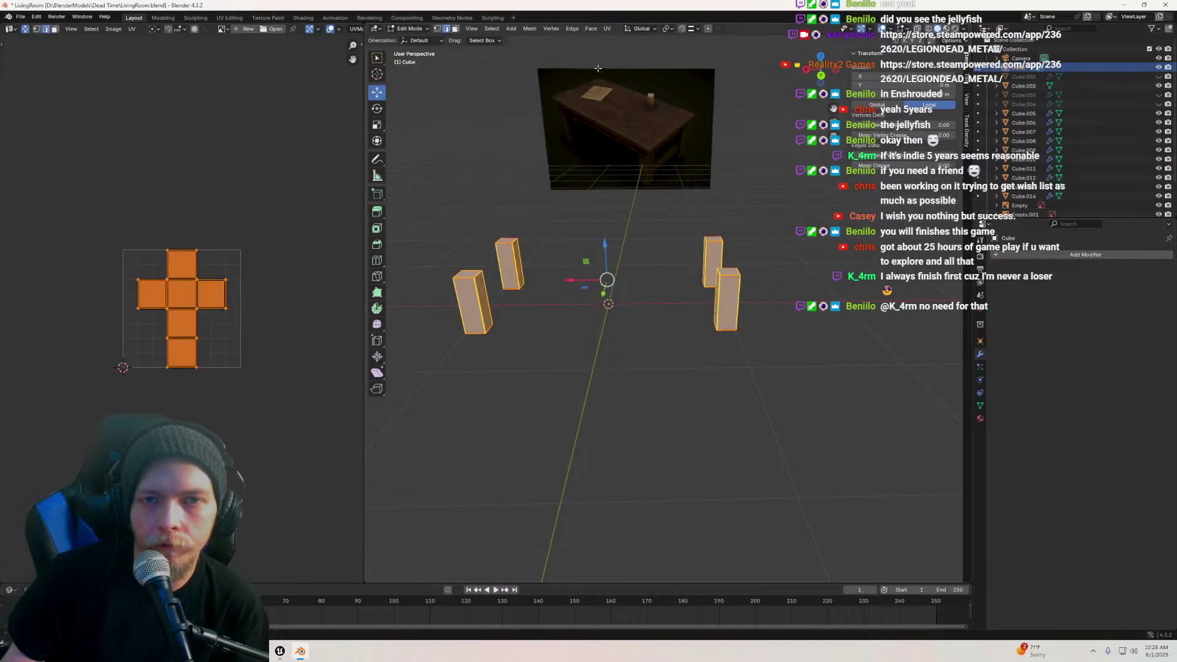
{"action": "left_click", "coordinate": [606, 29]}
{"action": "mouse_move", "coordinate": [644, 40]}
{"action": "left_click", "coordinate": [736, 54]}
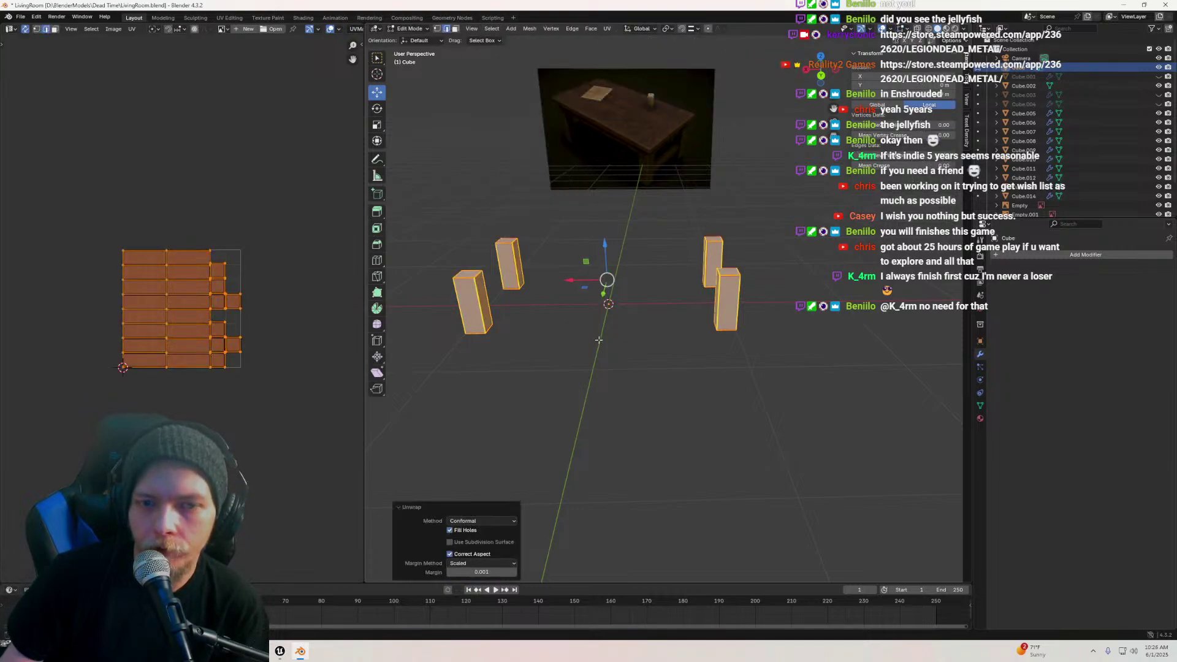
{"action": "key", "text": "Tab"}
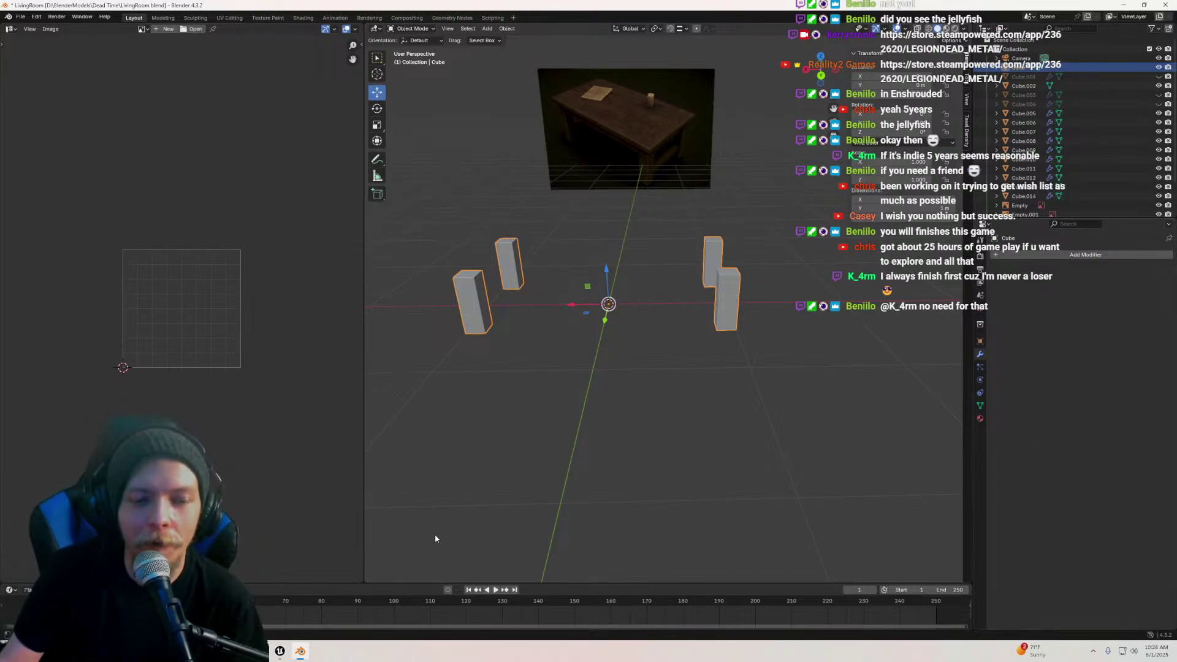
Switch to Unreal Editor and select the hinged room door in the cabin wall beyond the dining table
{"action": "left_click", "coordinate": [279, 651]}
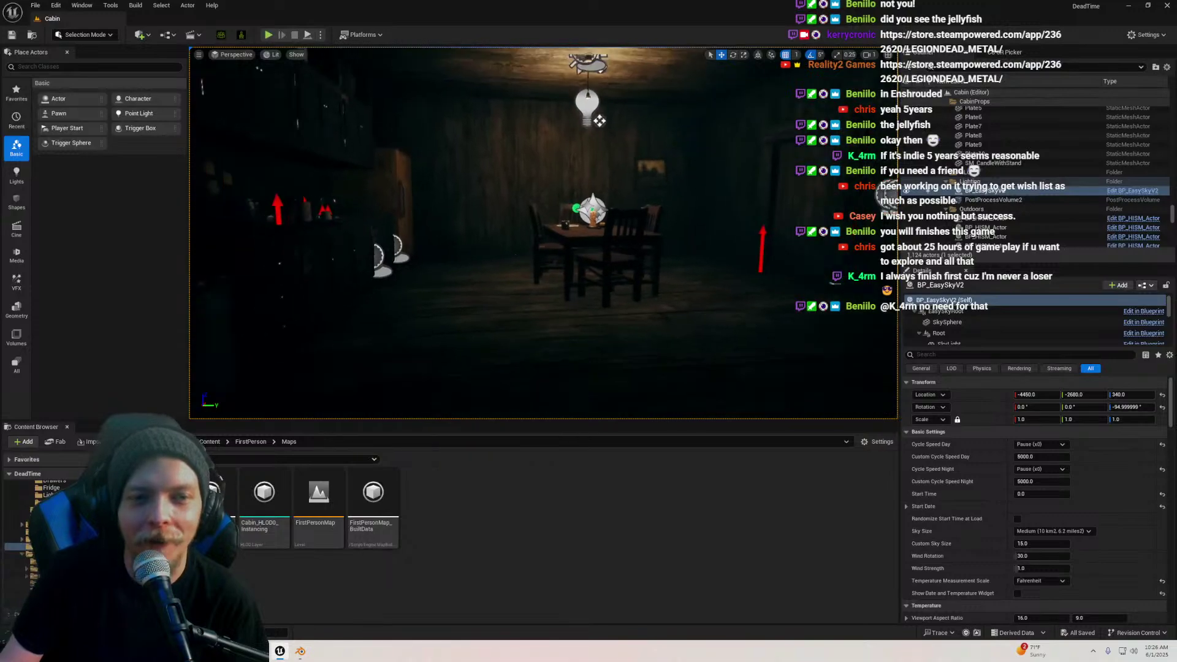
{"action": "key", "text": "w"}
{"action": "right_click_drag", "start_coordinate": [521, 272], "coordinate": [484, 277]}
{"action": "key", "text": "w"}
{"action": "key", "text": "s"}
{"action": "mouse_move", "coordinate": [558, 206]}
{"action": "right_mouse_down"}
{"action": "mouse_move", "coordinate": [540, 205]}
{"action": "mouse_move", "coordinate": [558, 206]}
{"action": "right_mouse_up"}
{"action": "key", "text": "w"}
{"action": "left_click", "coordinate": [559, 207]}
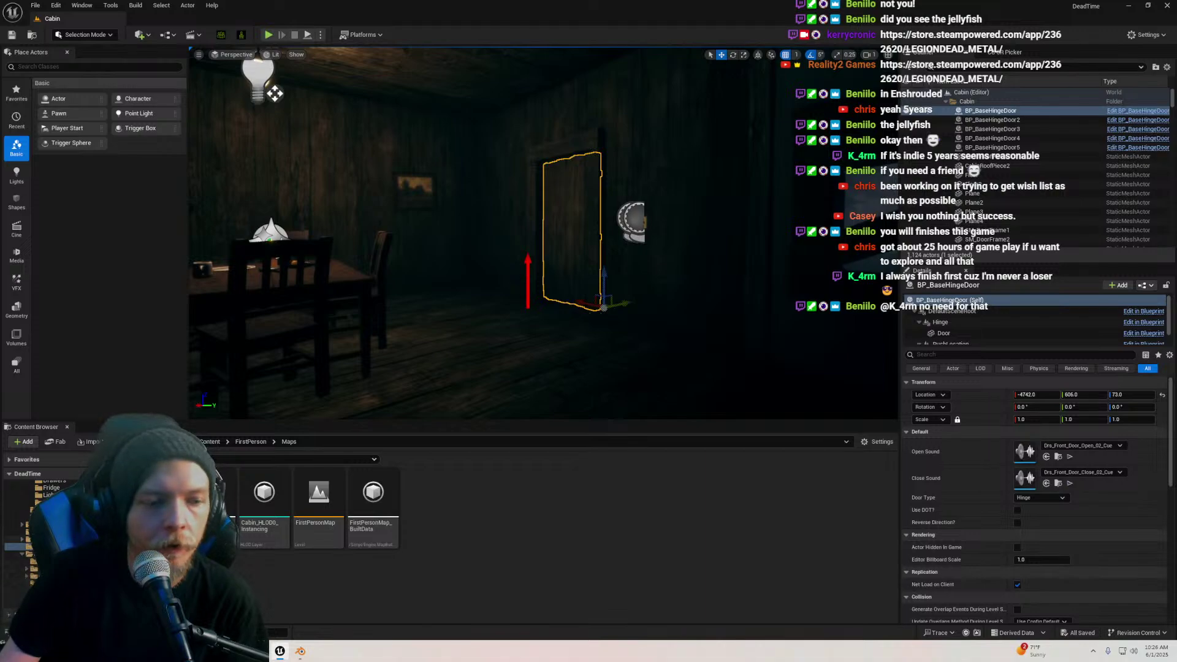
Browse to the BP_BaseHingeDoor asset of the selected door and open the BP_BaseDoor blueprint from the Doors folder
{"action": "right_click", "coordinate": [1002, 119]}
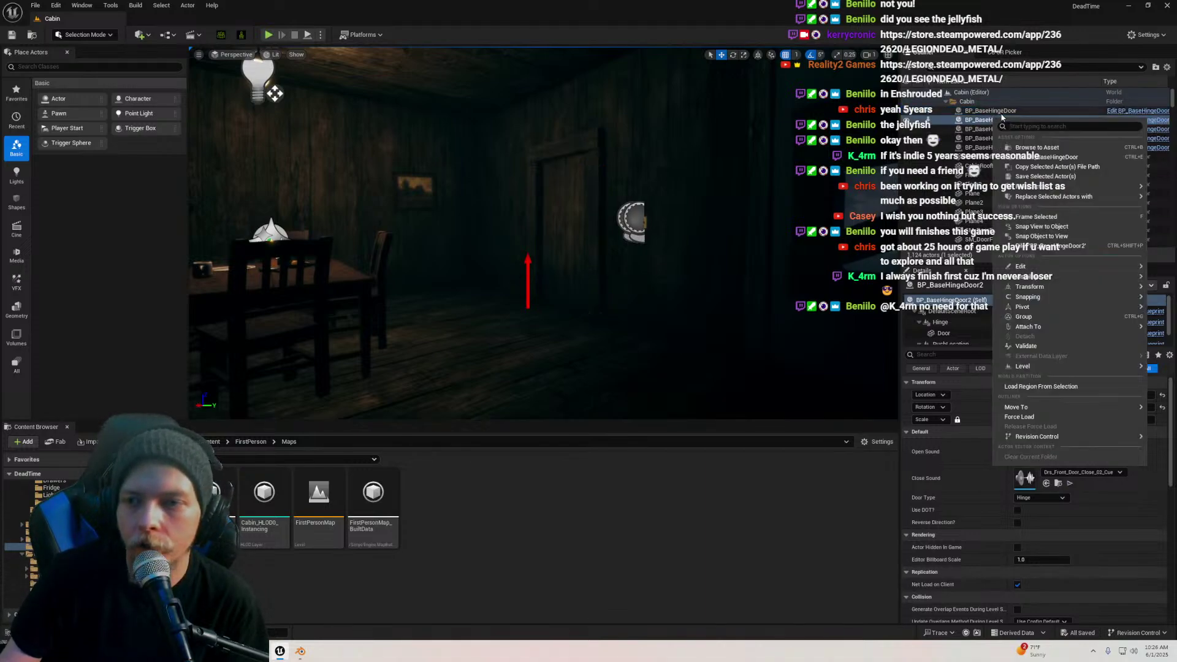
{"action": "left_click", "coordinate": [1002, 113]}
{"action": "right_click", "coordinate": [1002, 113]}
{"action": "left_click", "coordinate": [1036, 147]}
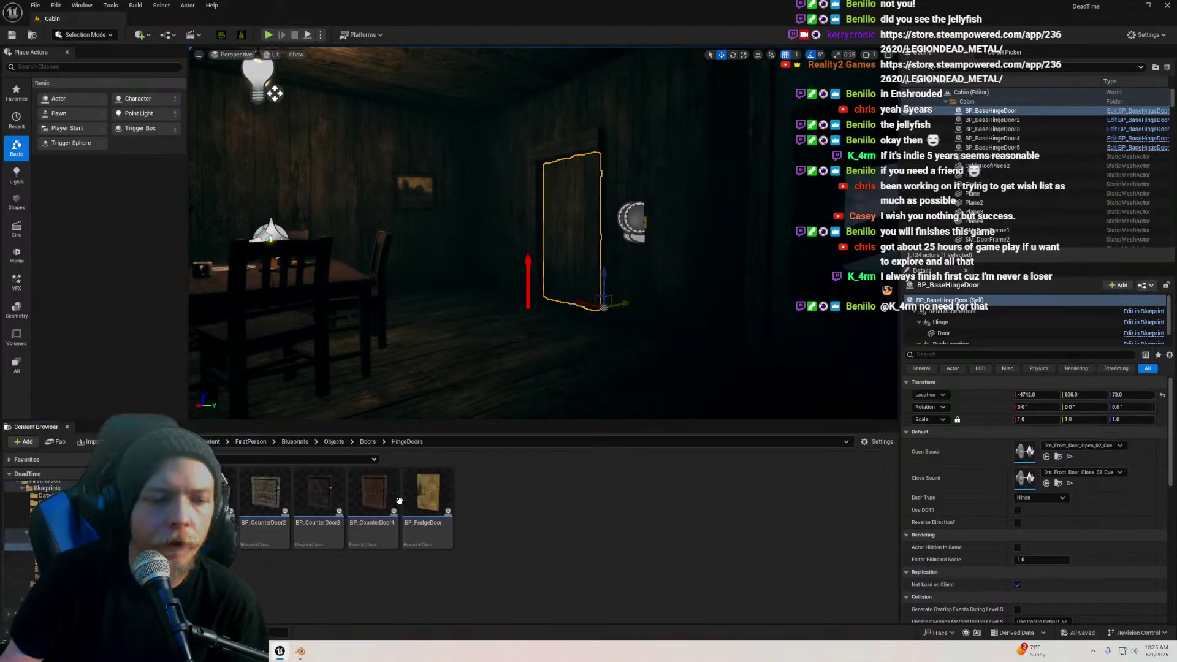
{"action": "left_click", "coordinate": [368, 442]}
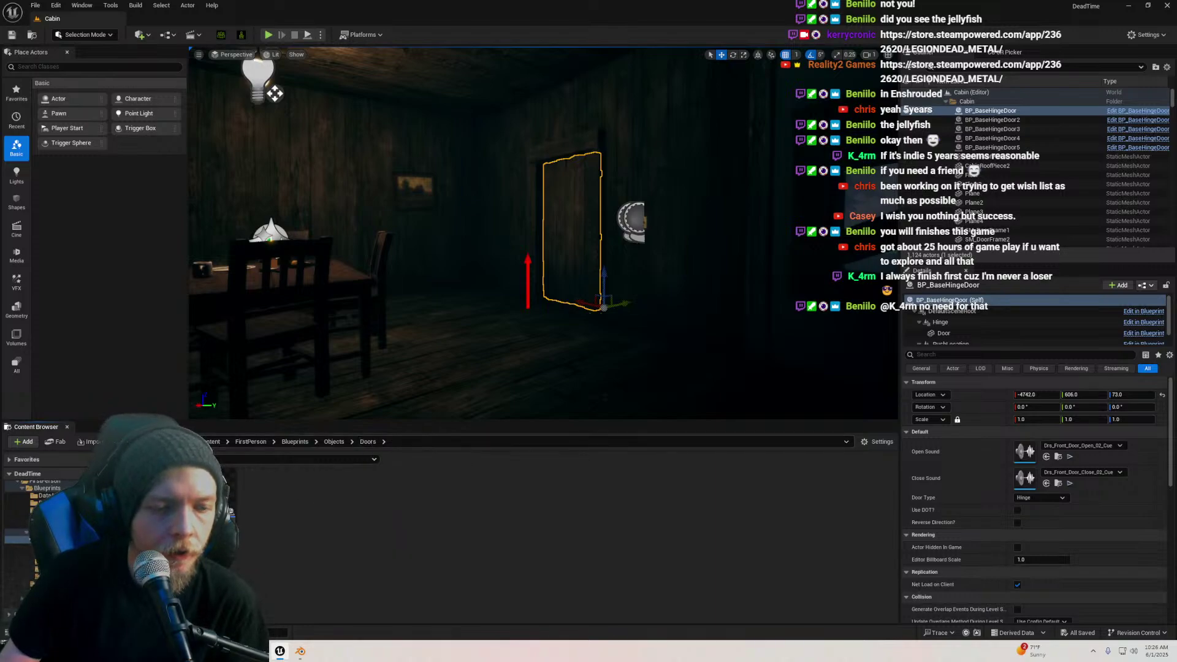
{"action": "double_click", "coordinate": [215, 506]}
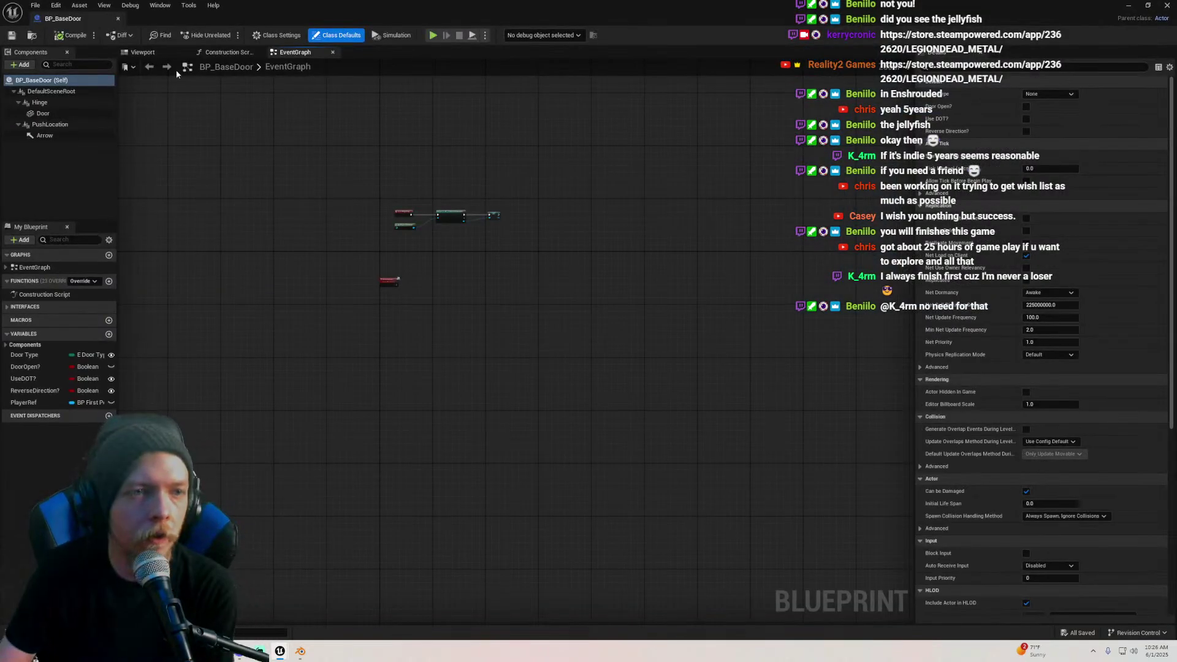
Delete the PushLocation and Arrow components from BP_BaseDoor, save the blueprint and close it
{"action": "left_click", "coordinate": [150, 54]}
{"action": "mouse_move", "coordinate": [267, 272]}
{"action": "left_mouse_down"}
{"action": "mouse_move", "coordinate": [233, 270]}
{"action": "mouse_move", "coordinate": [267, 272]}
{"action": "left_mouse_up"}
{"action": "left_click", "coordinate": [63, 126]}
{"action": "key", "text": "Delete"}
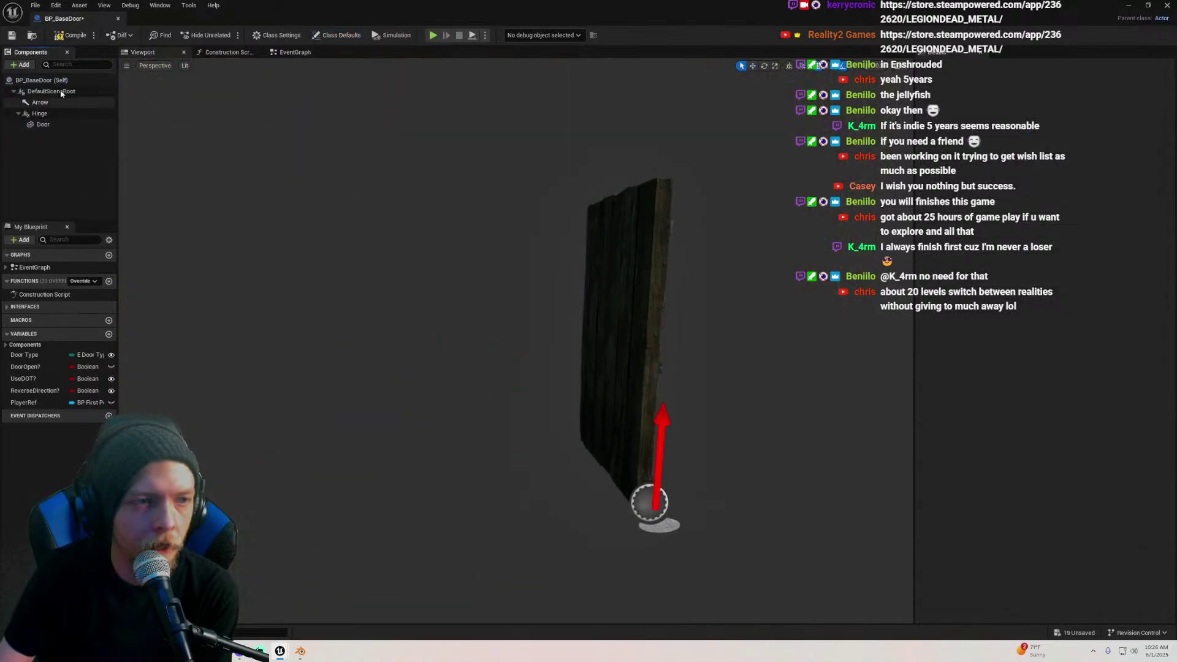
{"action": "left_click", "coordinate": [40, 103]}
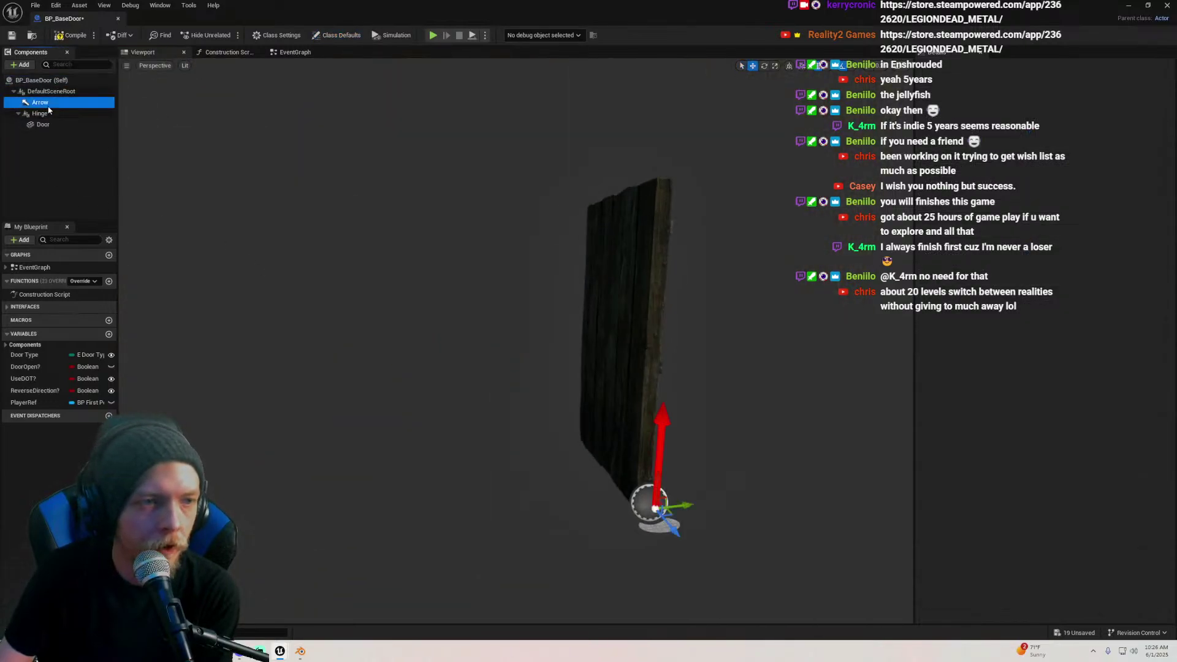
{"action": "key", "text": "Delete"}
{"action": "left_click", "coordinate": [11, 35]}
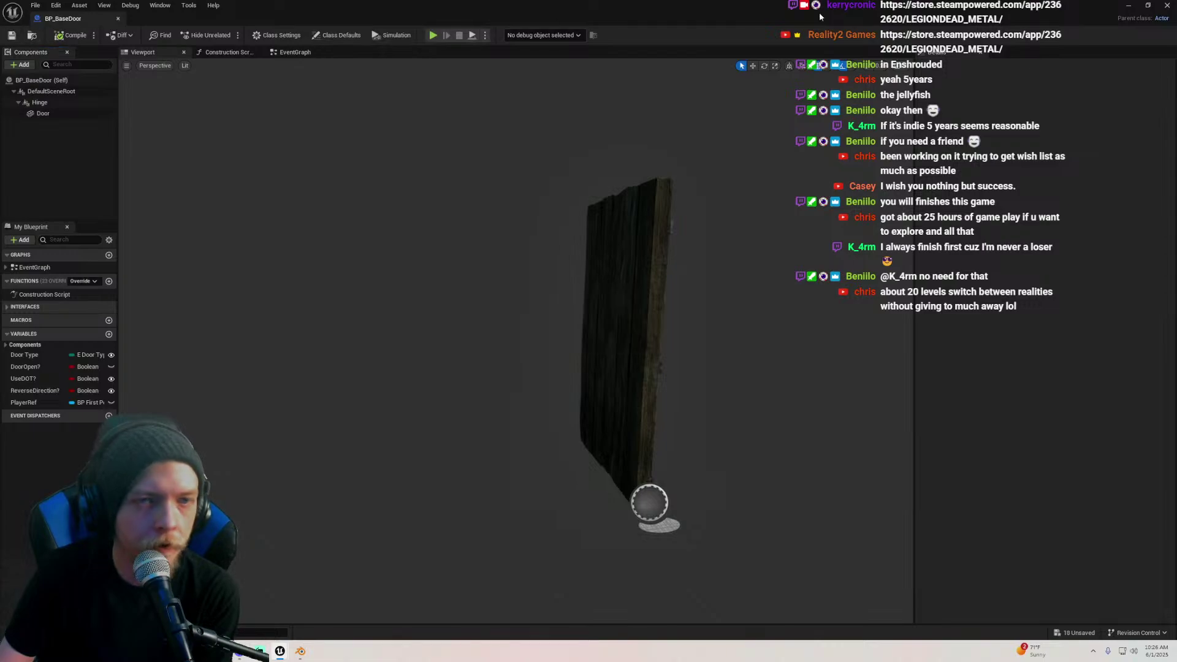
{"action": "left_click", "coordinate": [1166, 5]}
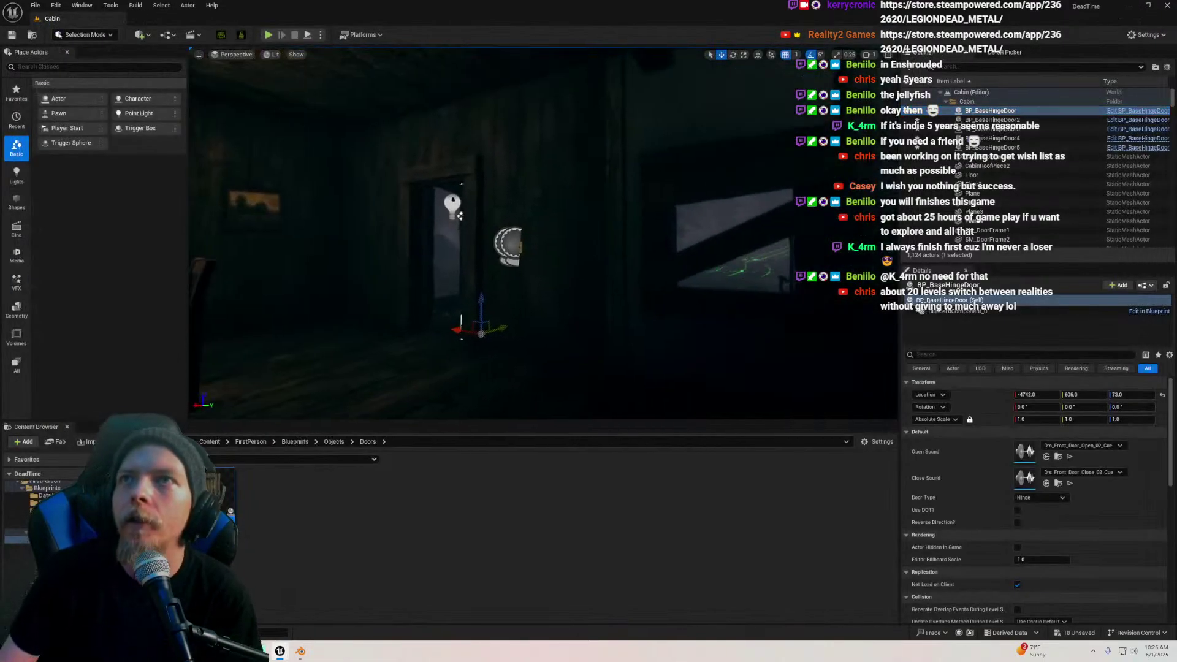
Save all modified door blueprints and placed door actors of the Cabin level
{"action": "key", "text": "s"}
{"action": "right_click_drag", "start_coordinate": [541, 254], "coordinate": [541, 253]}
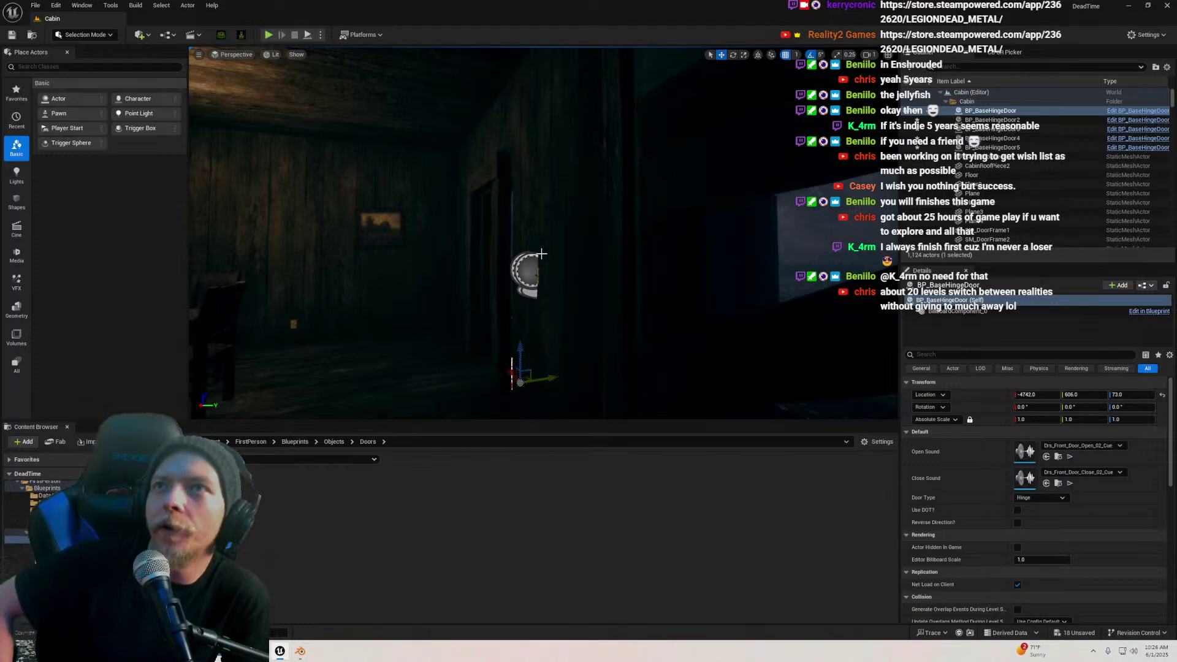
{"action": "right_click_drag", "start_coordinate": [453, 250], "coordinate": [484, 231]}
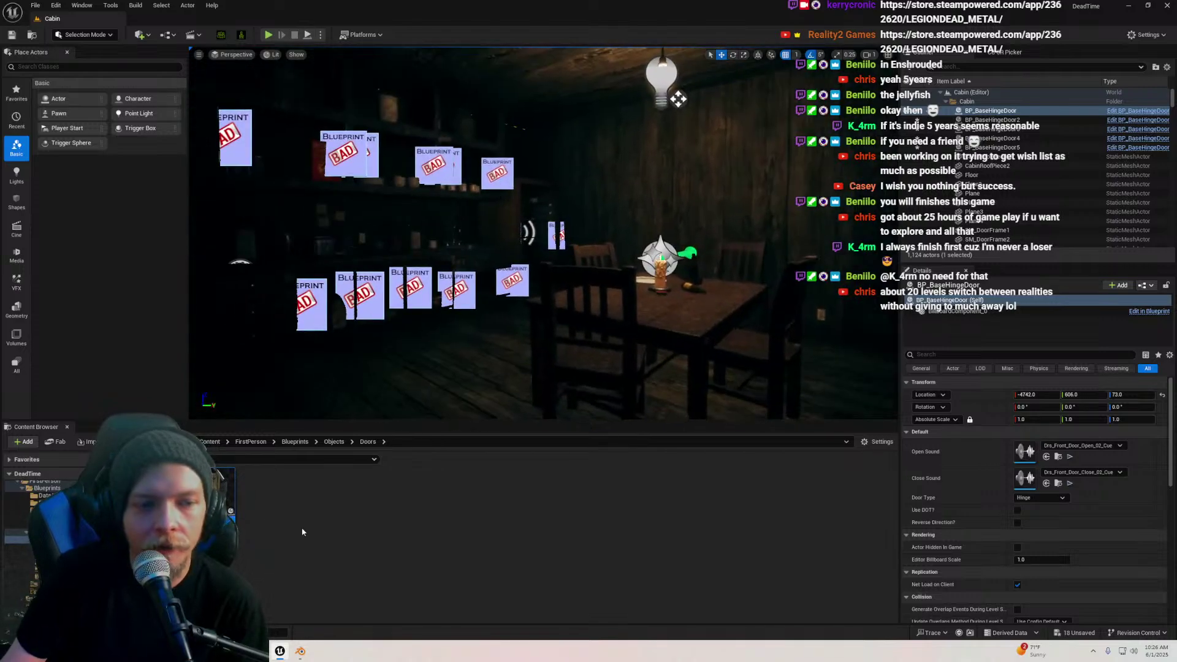
{"action": "key", "text": "alt+Tab"}
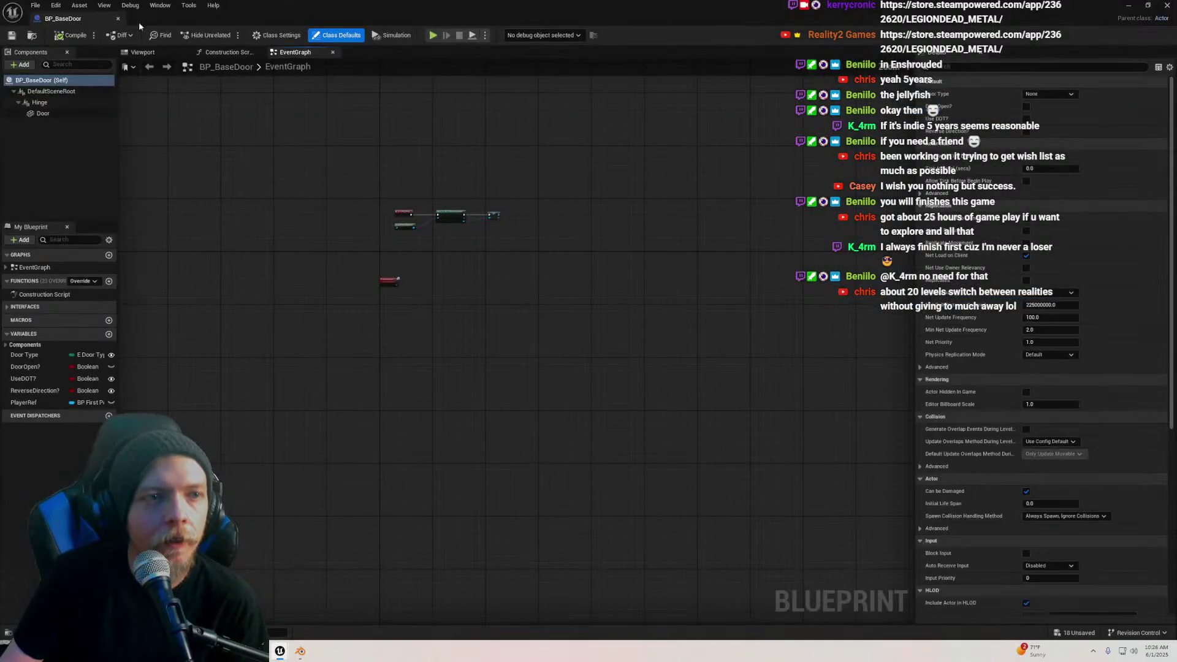
{"action": "left_click", "coordinate": [1170, 5]}
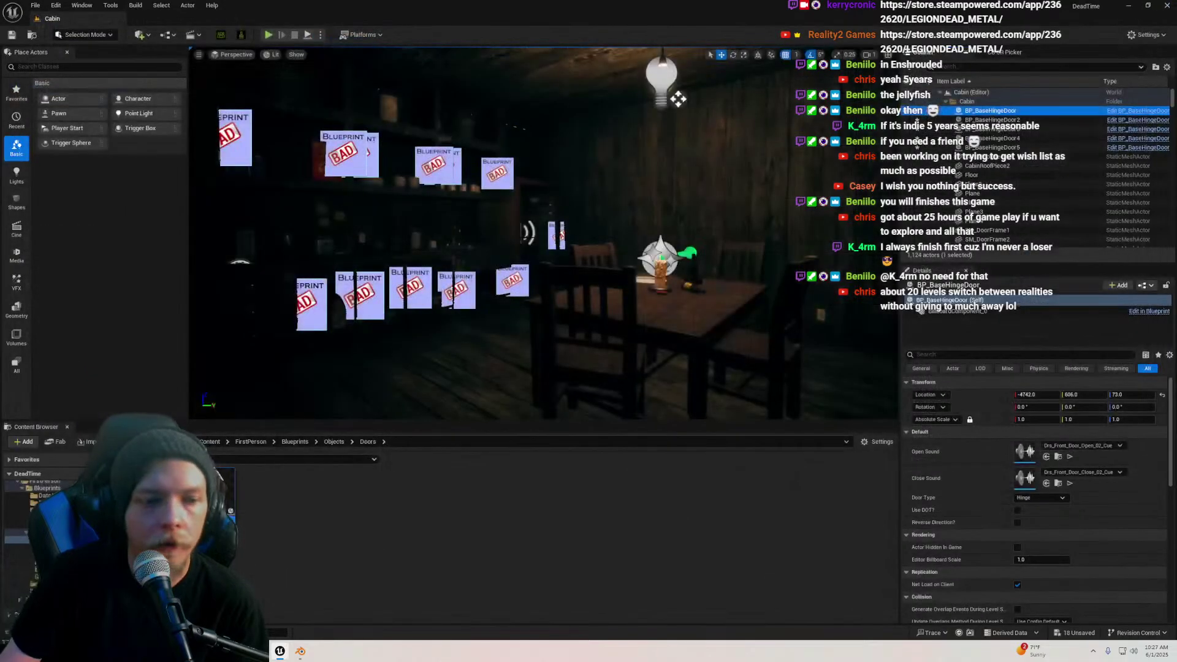
{"action": "key", "text": "ctrl+shift+s"}
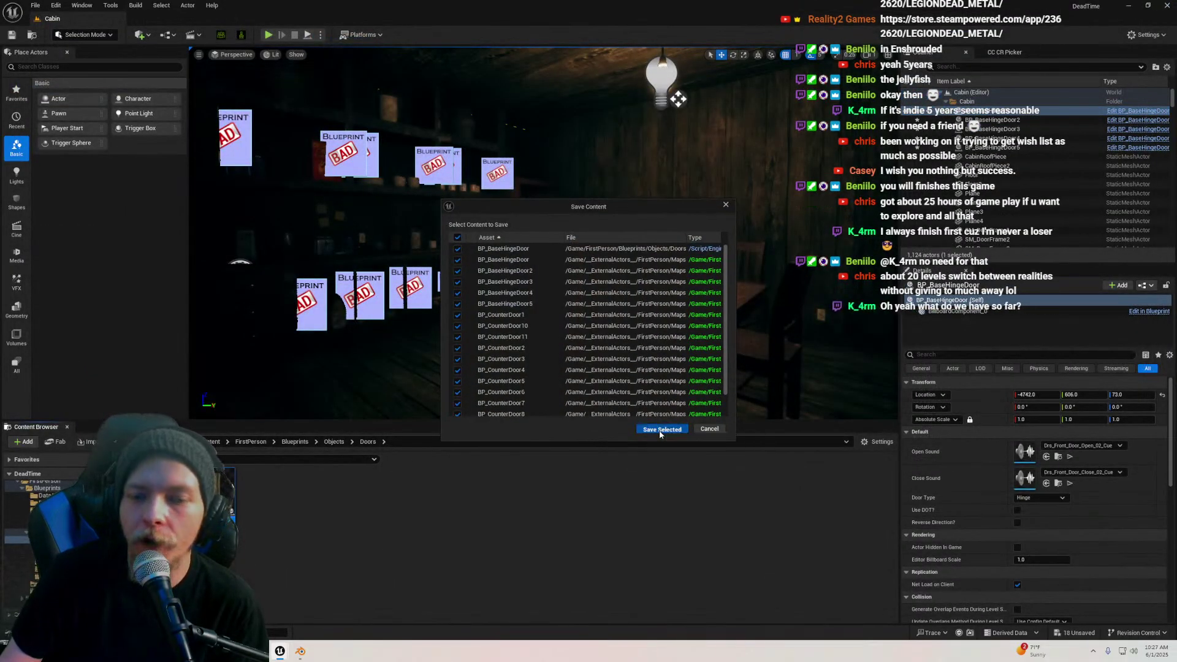
{"action": "left_click", "coordinate": [651, 429]}
Open the BP_BaseHingeDoor blueprint and compile it
{"action": "right_click_drag", "start_coordinate": [620, 291], "coordinate": [544, 307]}
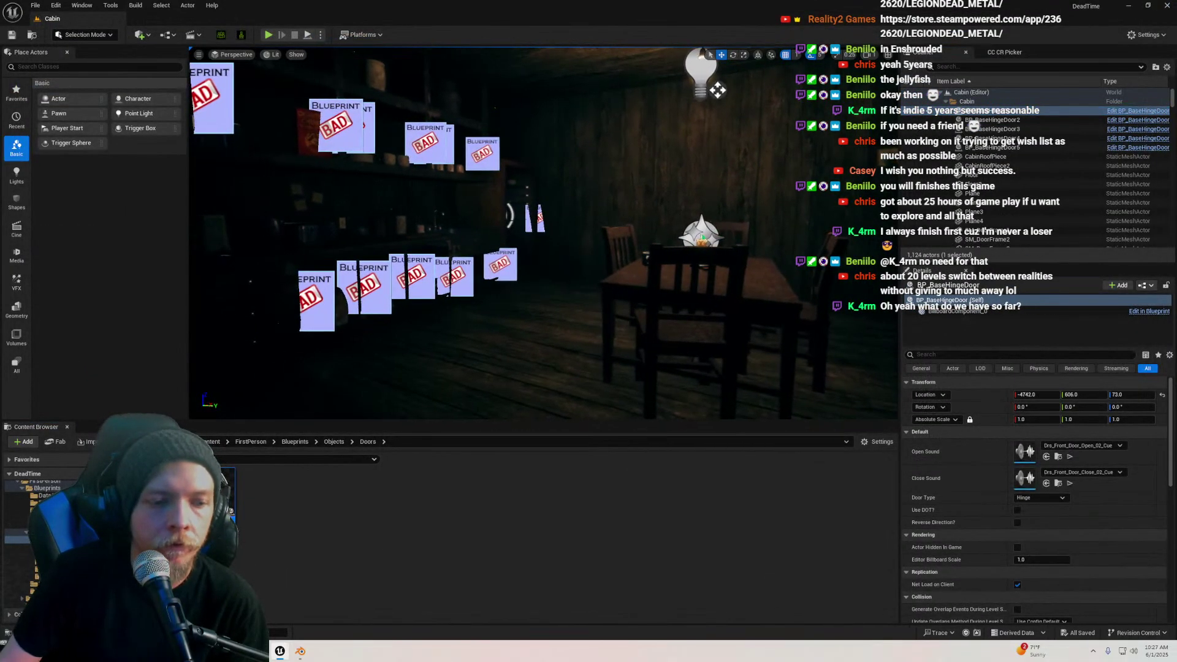
{"action": "double_click", "coordinate": [209, 502]}
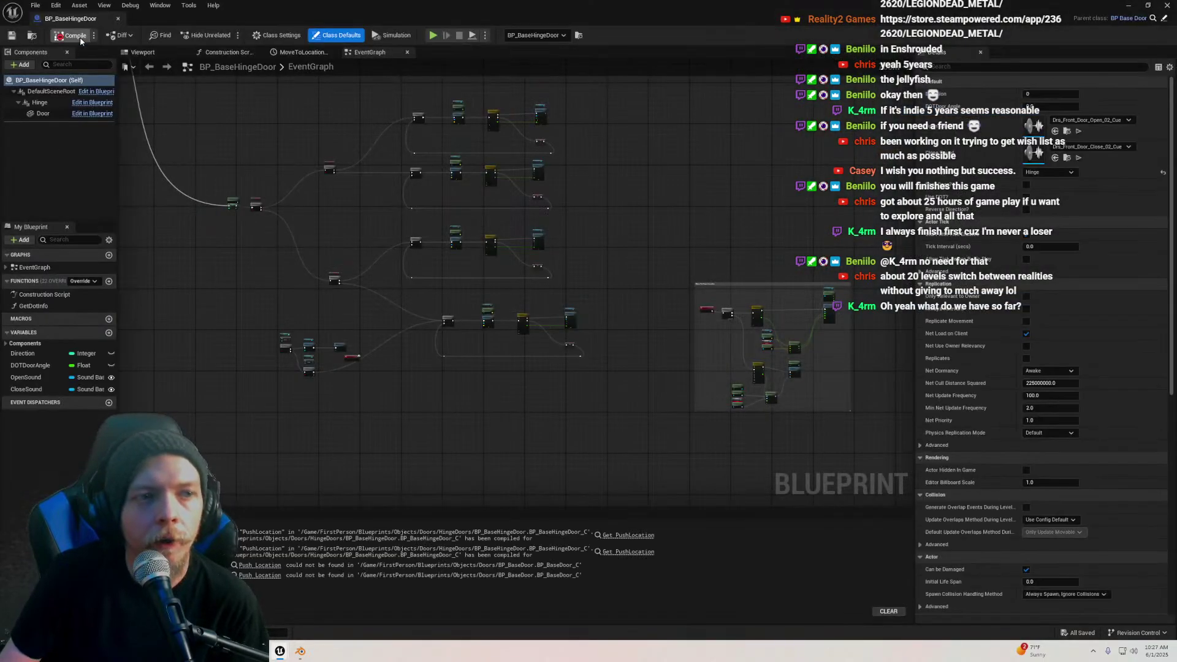
{"action": "left_click", "coordinate": [79, 38]}
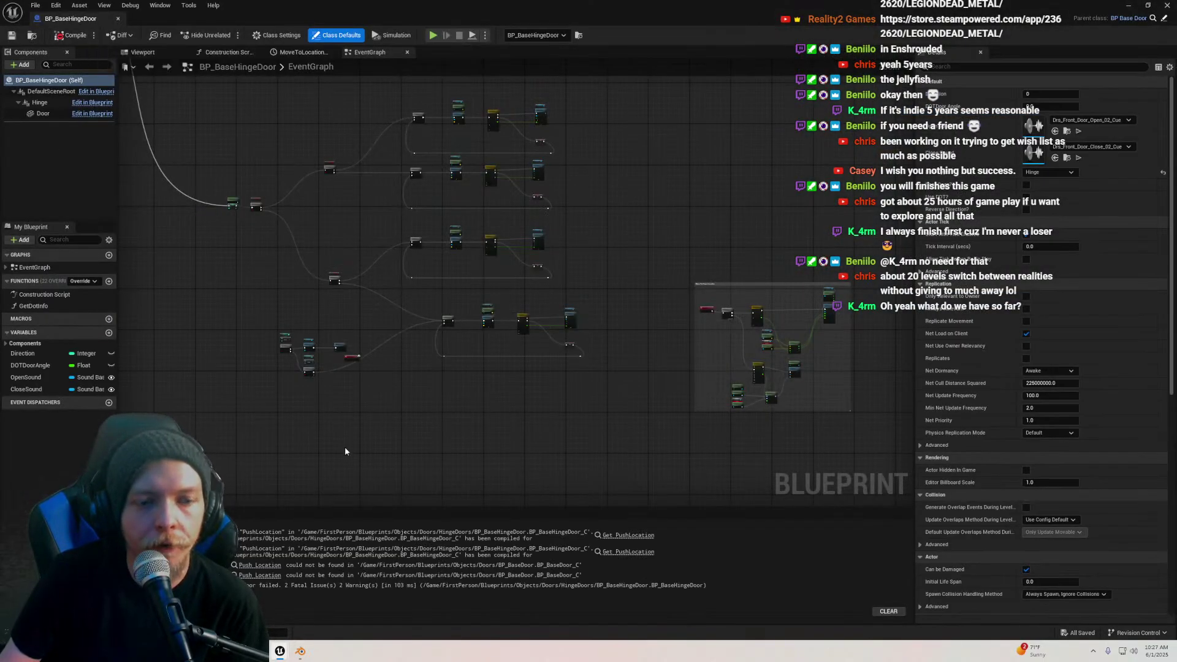
Delete the commented node group that uses PushLocation from BP_BaseHingeDoor's event graph, recompile the blueprint and close it
{"action": "right_click_drag", "start_coordinate": [701, 398], "coordinate": [429, 370]}
{"action": "scroll", "coordinate": [479, 337], "scroll_direction": "up", "scroll_amount": 2}
{"action": "scroll", "coordinate": [480, 322], "scroll_direction": "down", "scroll_amount": 1}
{"action": "left_click_drag", "start_coordinate": [407, 227], "coordinate": [632, 373]}
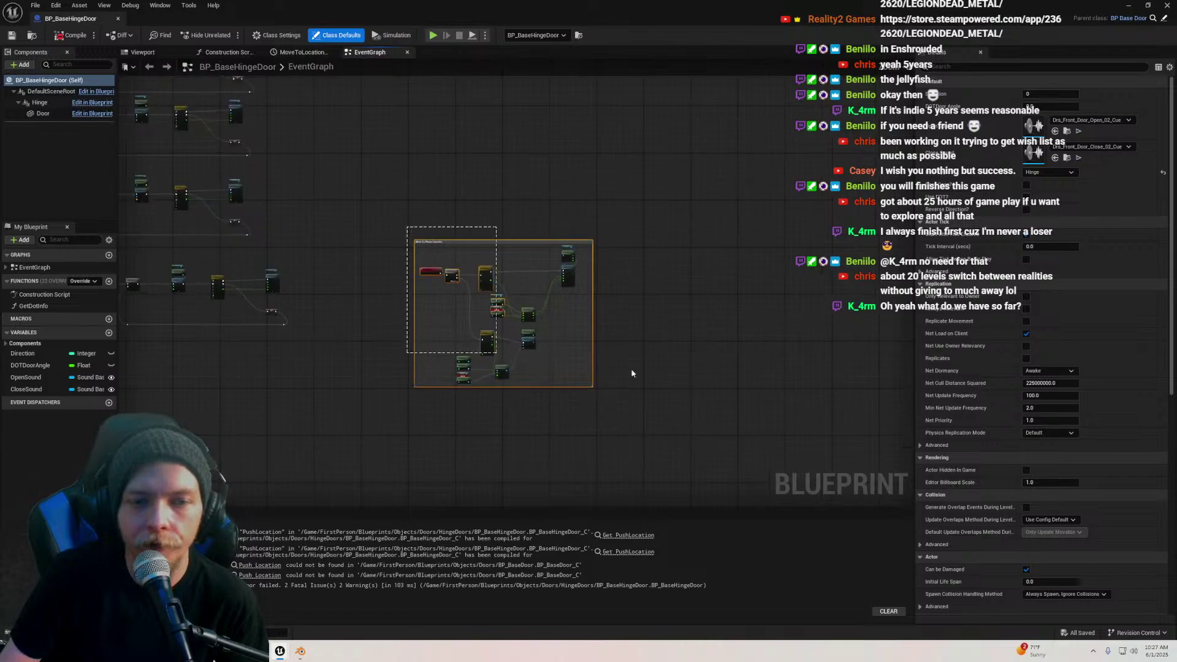
{"action": "left_click_drag", "start_coordinate": [713, 434], "coordinate": [713, 434]}
{"action": "key", "text": "Delete"}
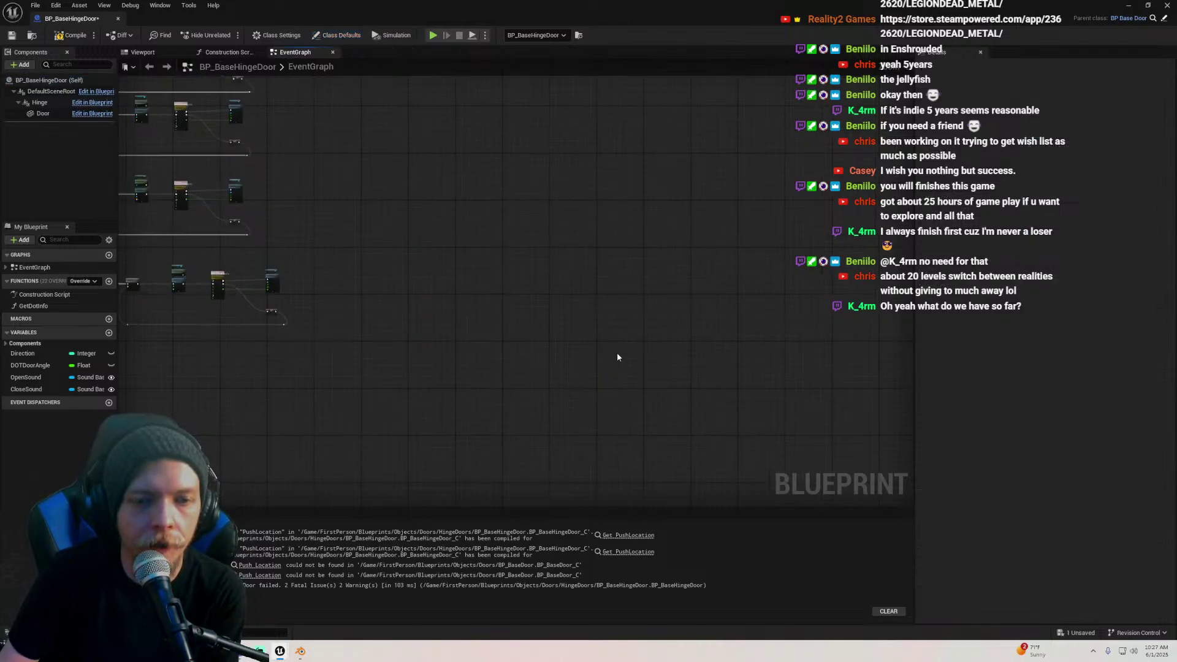
{"action": "left_click", "coordinate": [70, 38]}
{"action": "right_click_drag", "start_coordinate": [391, 254], "coordinate": [742, 349]}
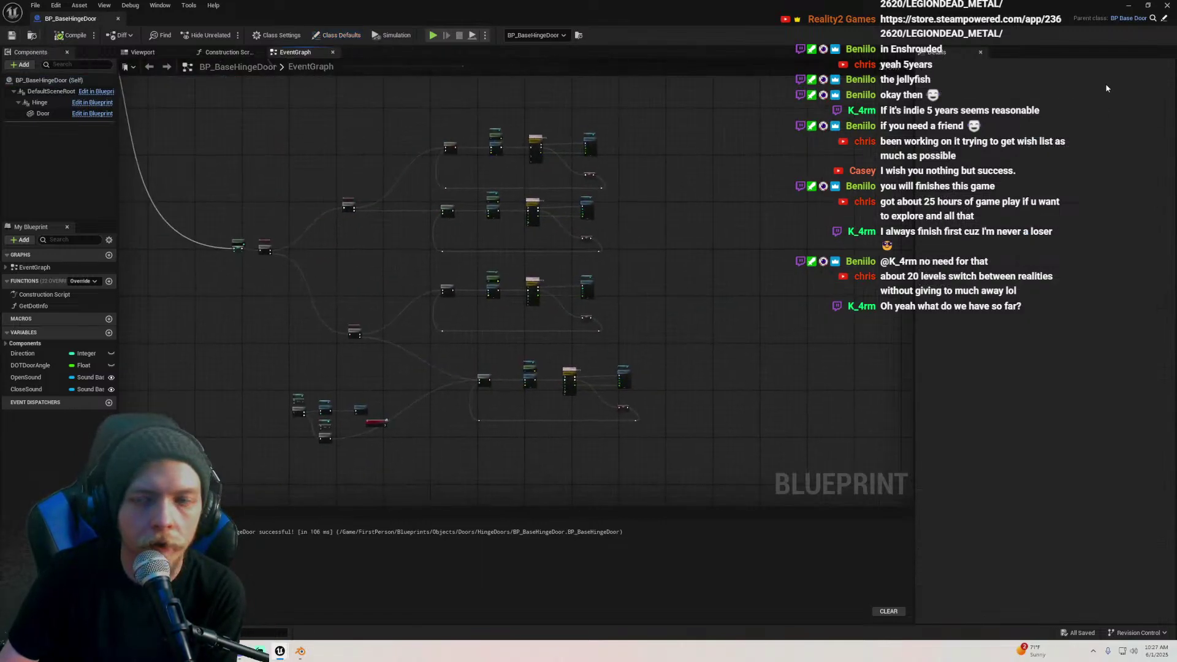
{"action": "right_click_drag", "start_coordinate": [802, 198], "coordinate": [804, 280]}
{"action": "left_click", "coordinate": [1166, 5]}
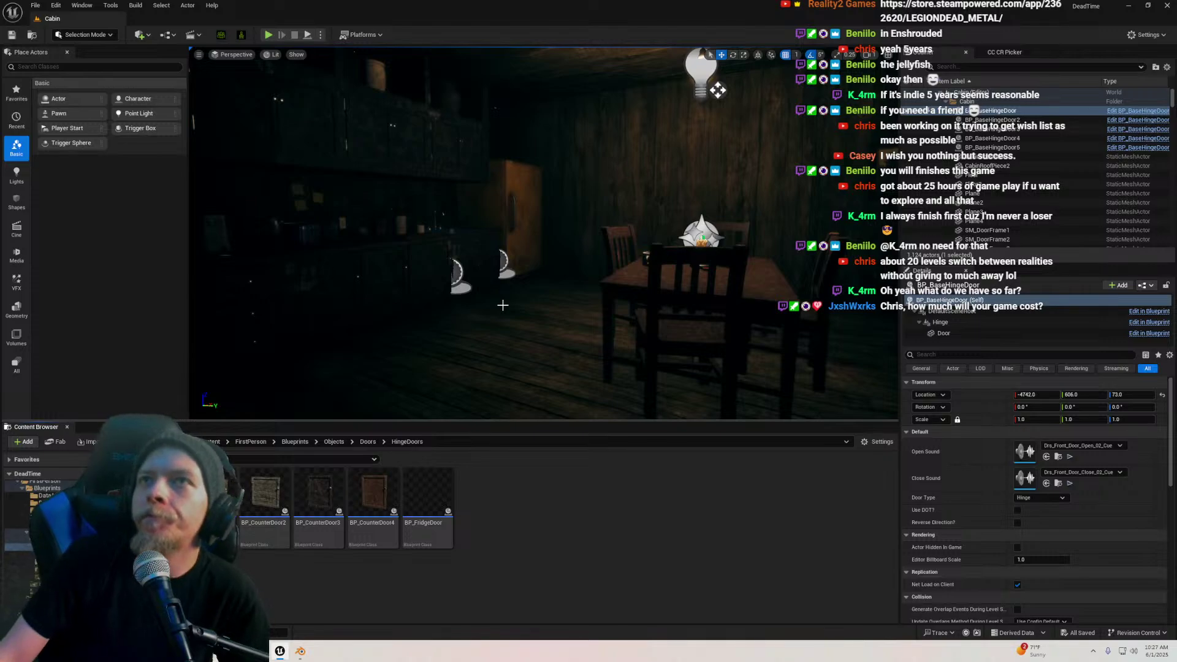
Look over the cabin's doors and cupboards, and switch back to the coffee table legs in Blender
{"action": "right_click_drag", "start_coordinate": [542, 298], "coordinate": [348, 384]}
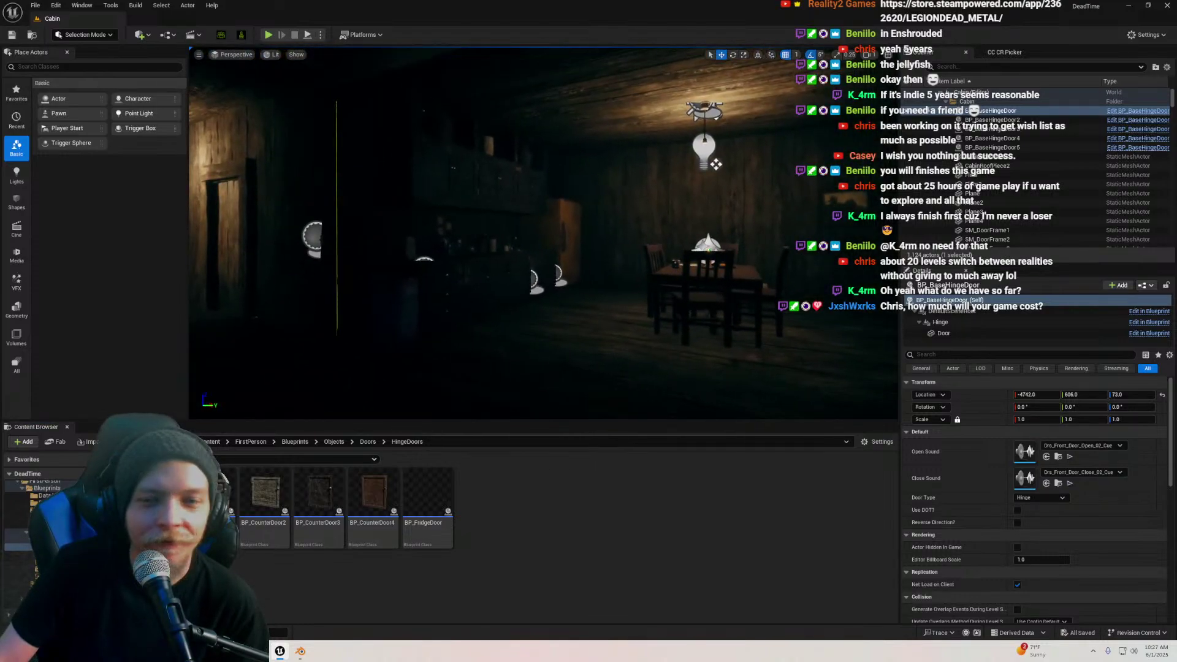
{"action": "right_click_drag", "start_coordinate": [766, 248], "coordinate": [803, 260]}
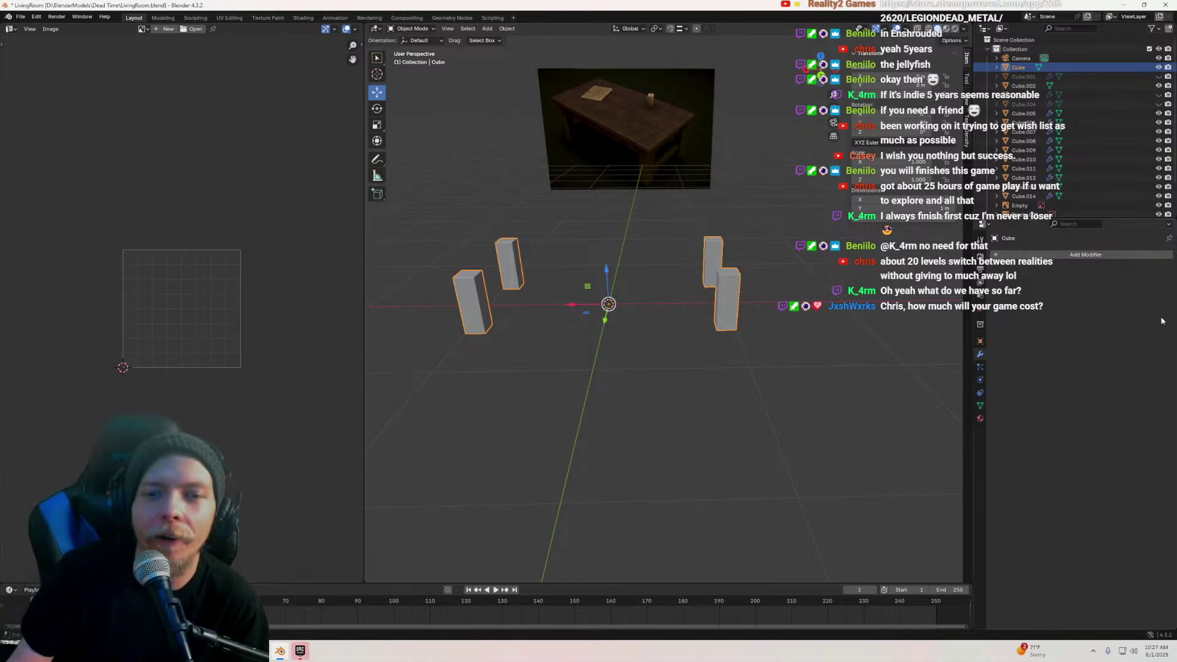
{"action": "middle_click_drag", "start_coordinate": [896, 446], "coordinate": [664, 345]}
{"action": "key", "text": "Tab"}
{"action": "scroll", "coordinate": [753, 318], "scroll_direction": "down", "scroll_amount": 5}
{"action": "key", "text": "Tab"}
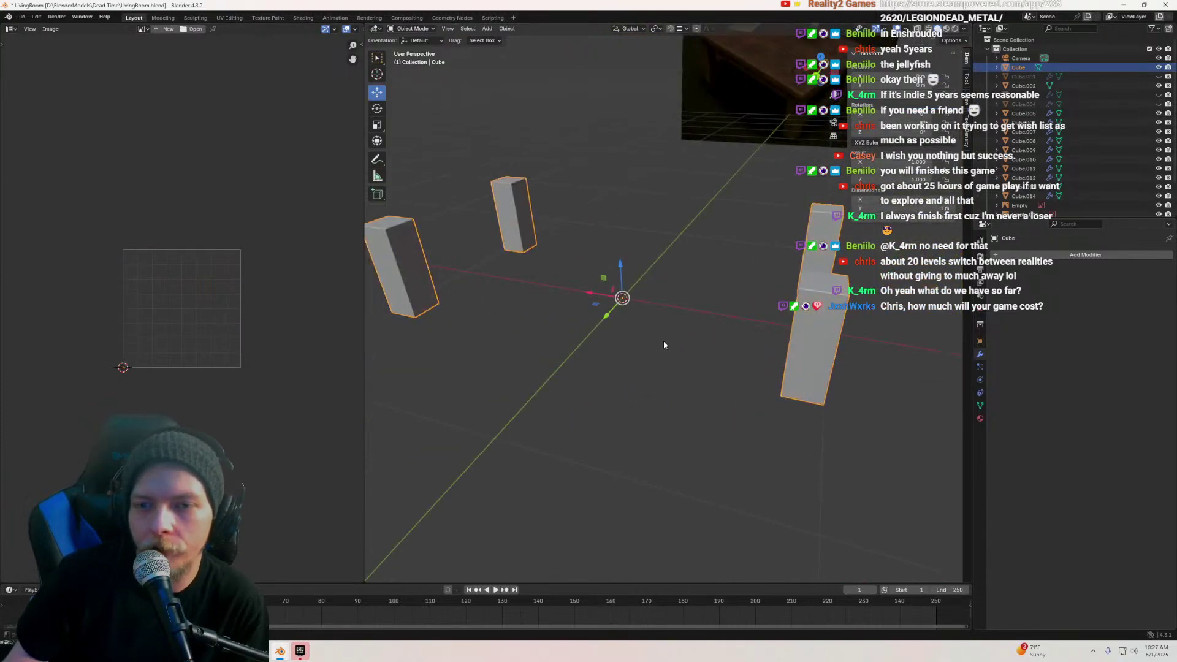
Reveal all hidden objects and hide the living room reference model again
{"action": "key", "text": "alt+h"}
{"action": "scroll", "coordinate": [647, 201], "scroll_direction": "down", "scroll_amount": 6}
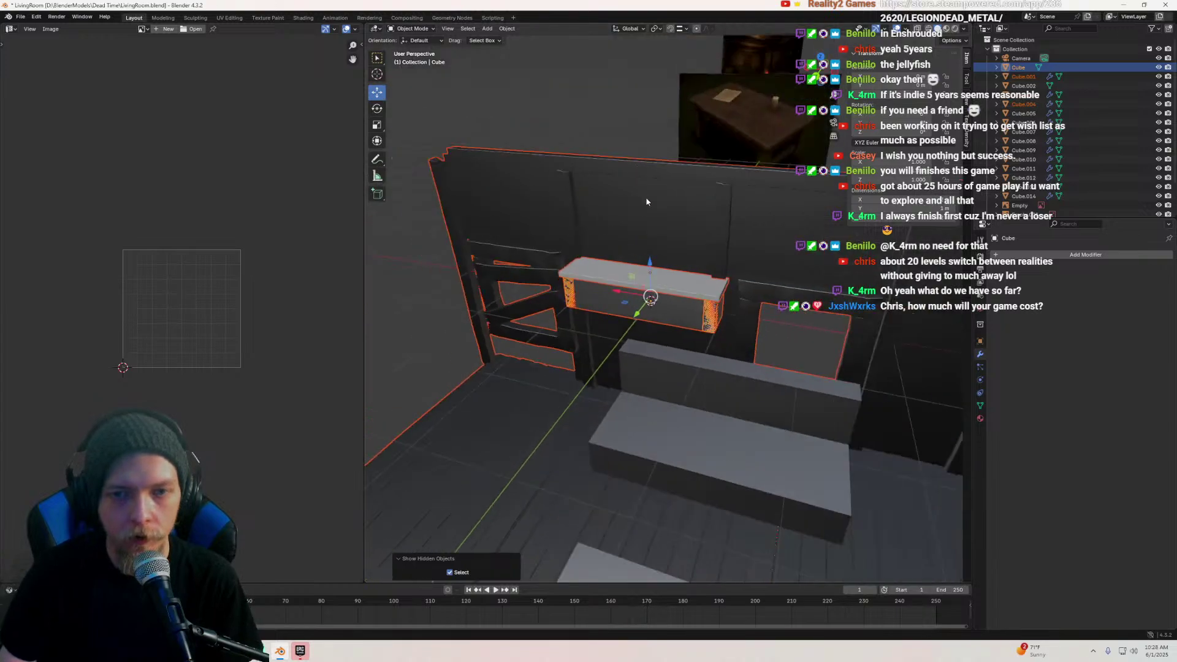
{"action": "left_click", "coordinate": [647, 201]}
{"action": "key", "text": "h"}
Hide the coffee table reference block and view the table model from a low angle
{"action": "scroll", "coordinate": [698, 282], "scroll_direction": "up", "scroll_amount": 3}
{"action": "middle_click_drag", "start_coordinate": [698, 282], "coordinate": [707, 254]}
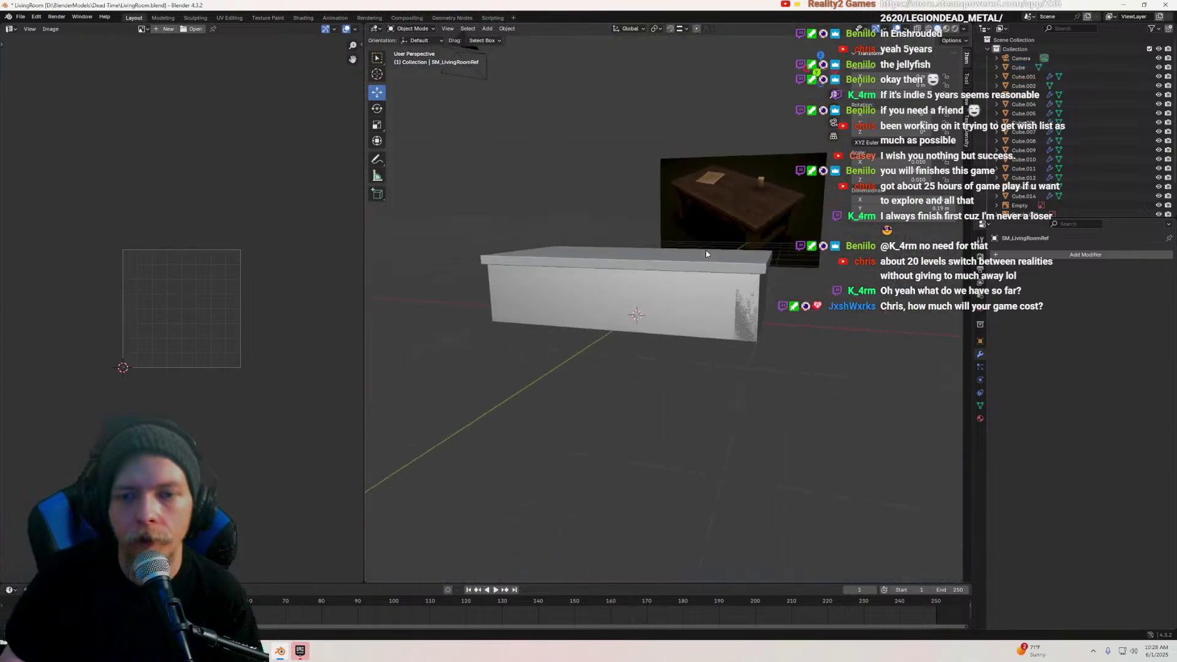
{"action": "left_click", "coordinate": [678, 322]}
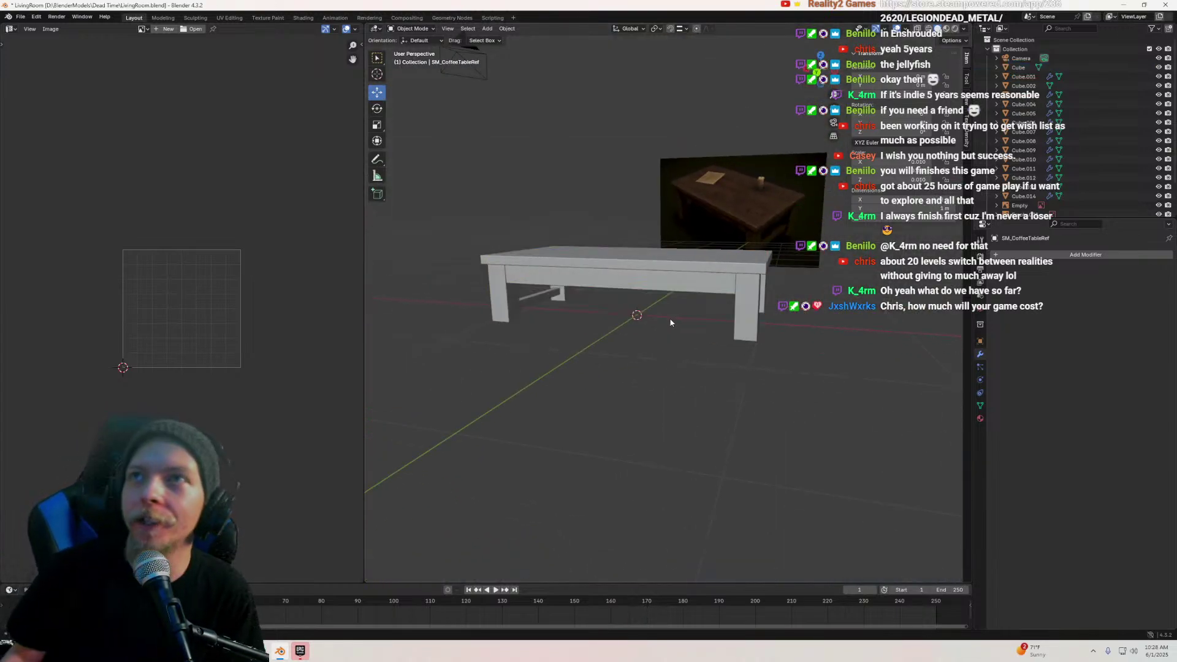
{"action": "scroll", "coordinate": [671, 320], "scroll_direction": "up", "scroll_amount": 3}
{"action": "middle_click_drag", "start_coordinate": [671, 321], "coordinate": [706, 385]}
{"action": "scroll", "coordinate": [717, 384], "scroll_direction": "down", "scroll_amount": 3}
{"action": "scroll", "coordinate": [752, 387], "scroll_direction": "up", "scroll_amount": 2}
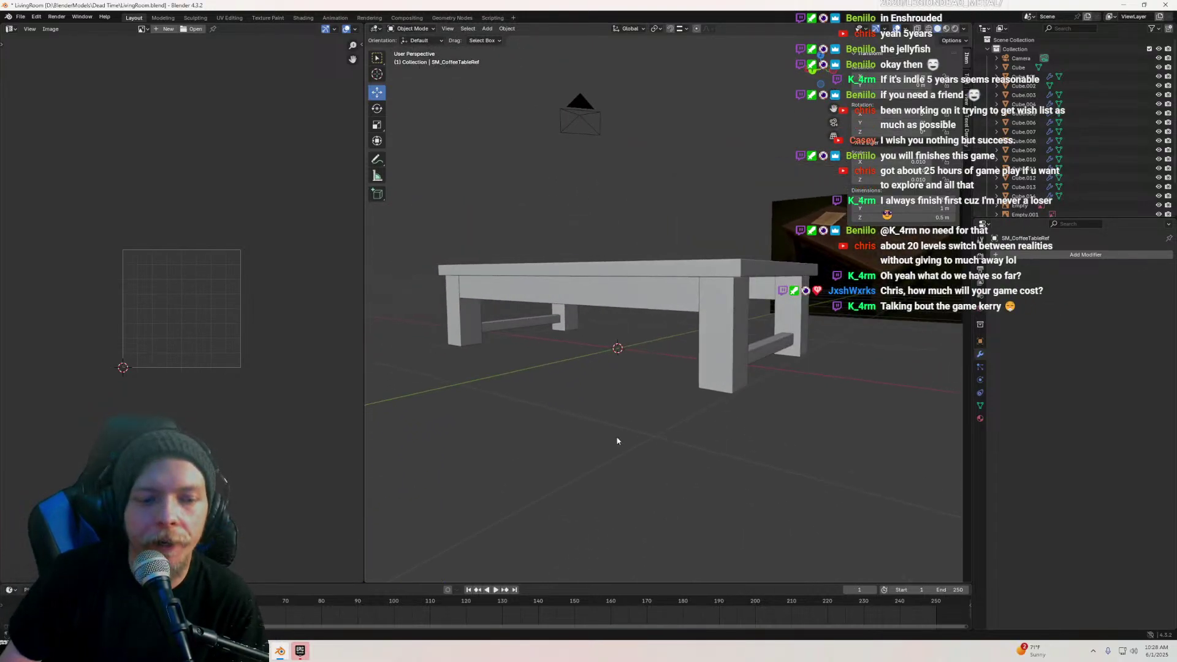
Switch to the Epic Games Launcher and open the DeadTime project in Unreal Engine from its library
{"action": "left_click", "coordinate": [300, 651]}
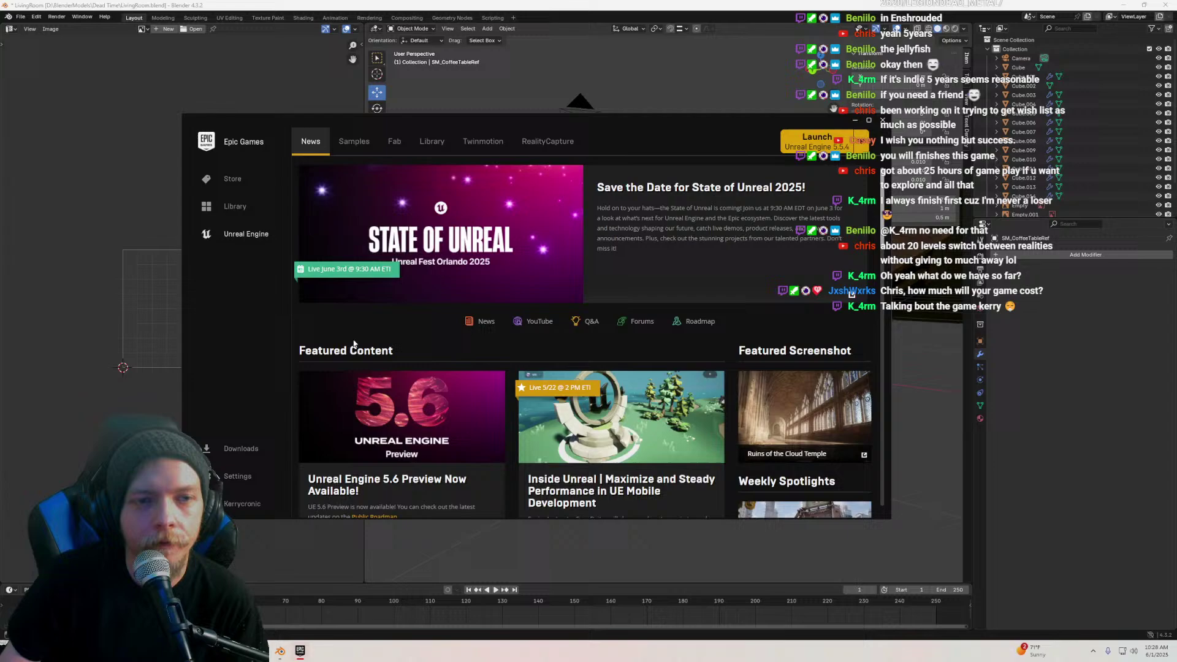
{"action": "left_click", "coordinate": [432, 141]}
{"action": "double_click", "coordinate": [587, 379]}
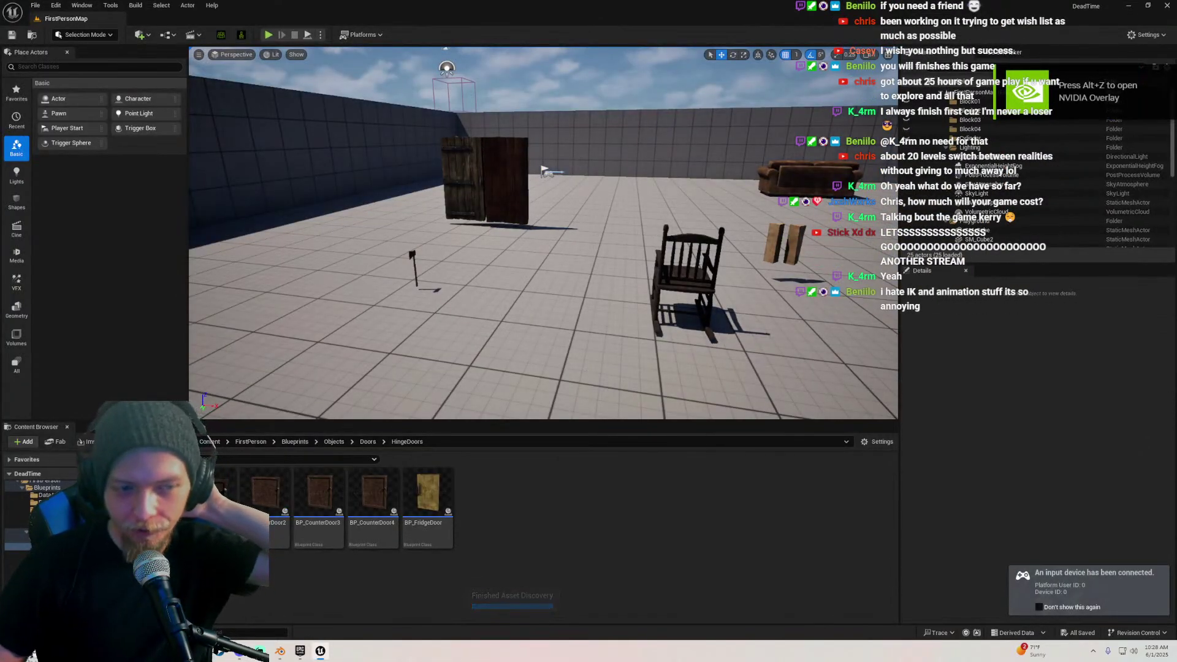
Open the Cabin level from the FirstPerson Maps folder and dismiss the message log
{"action": "left_click", "coordinate": [16, 525]}
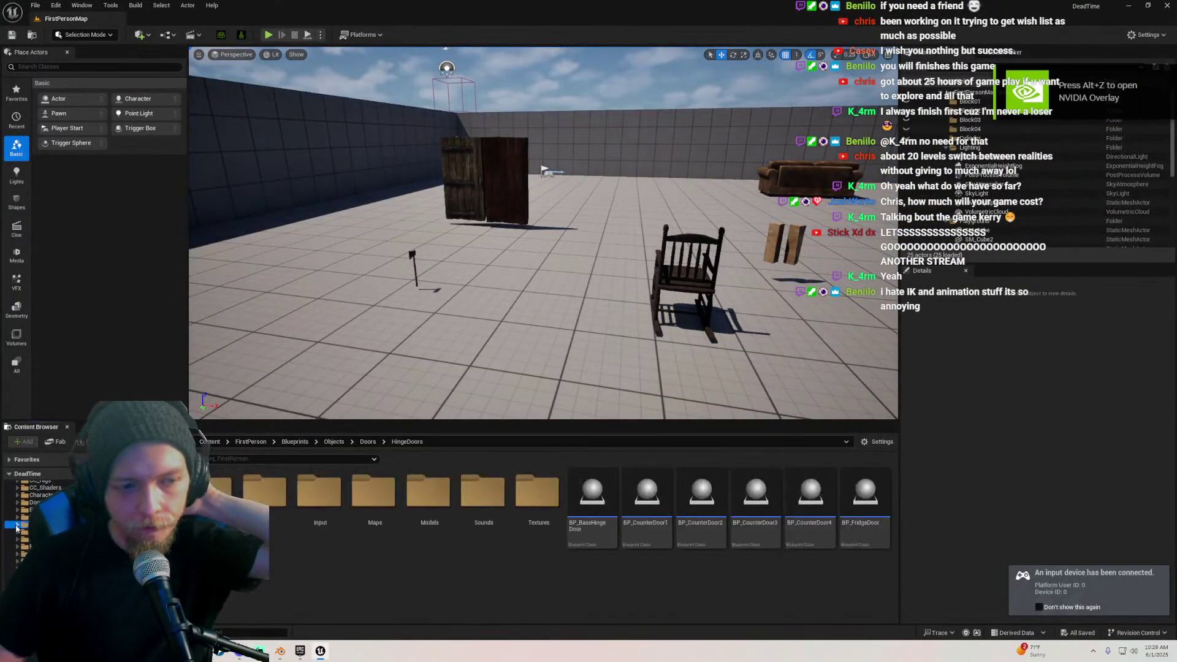
{"action": "scroll", "coordinate": [16, 546], "scroll_direction": "up", "scroll_amount": 2}
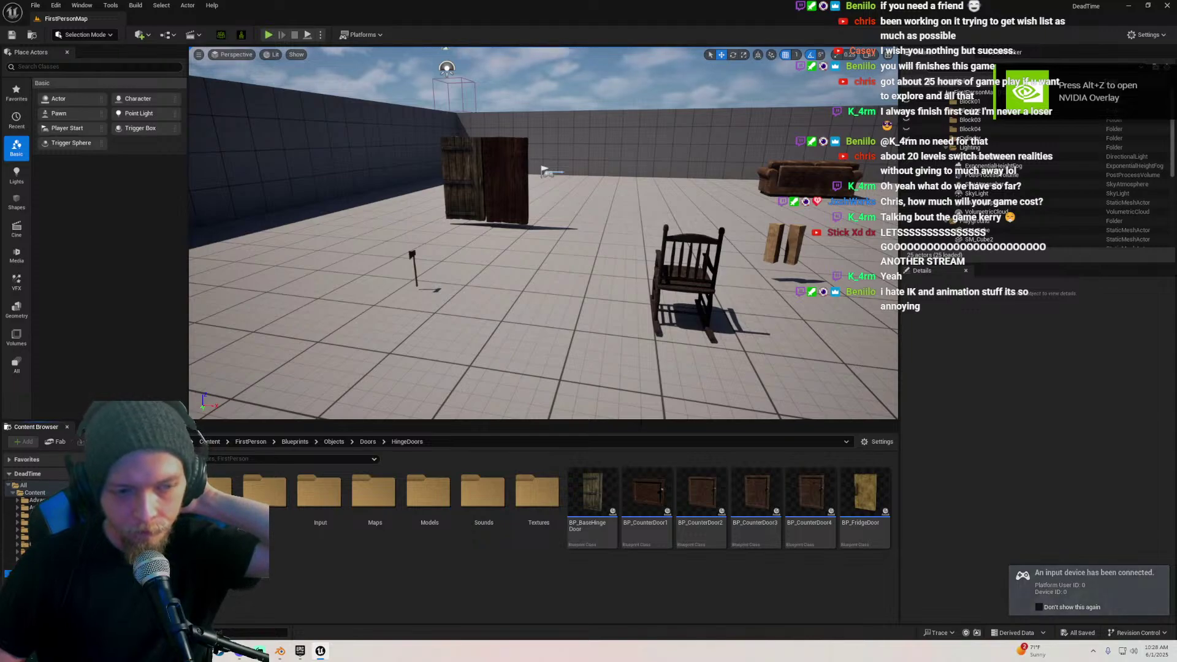
{"action": "double_click", "coordinate": [374, 490]}
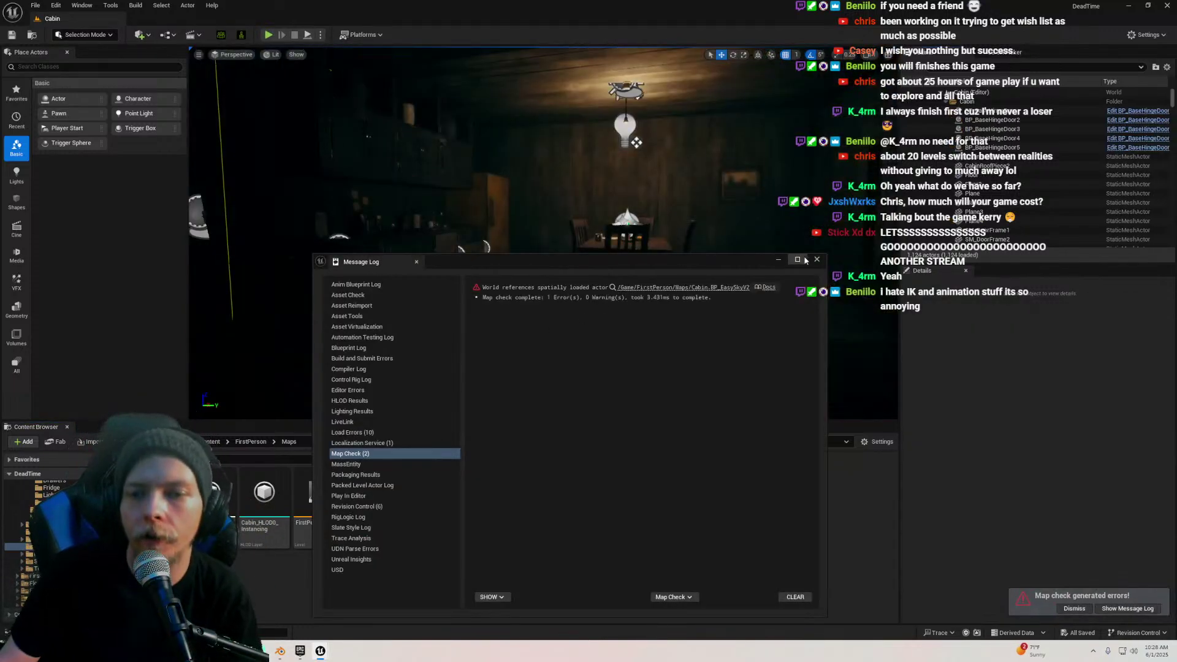
{"action": "left_click", "coordinate": [817, 259]}
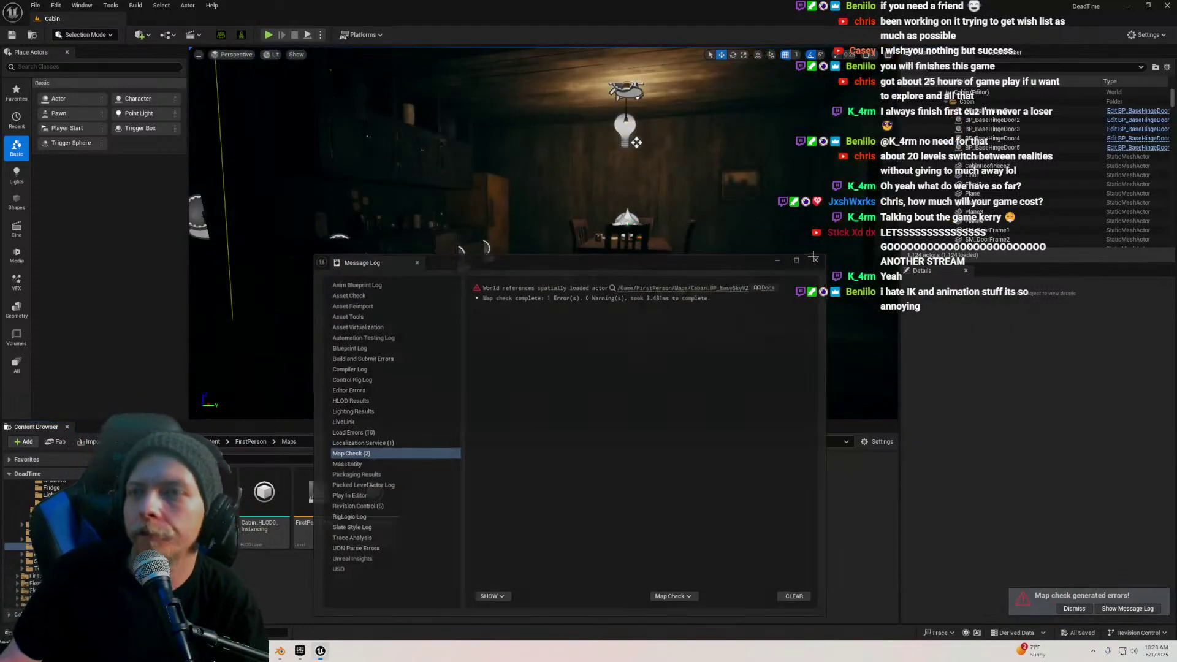
Set the BP_EasySkyV2 sky's start time to 15.0 to light the outdoor scene as daytime
{"action": "right_click_drag", "start_coordinate": [688, 262], "coordinate": [732, 282]}
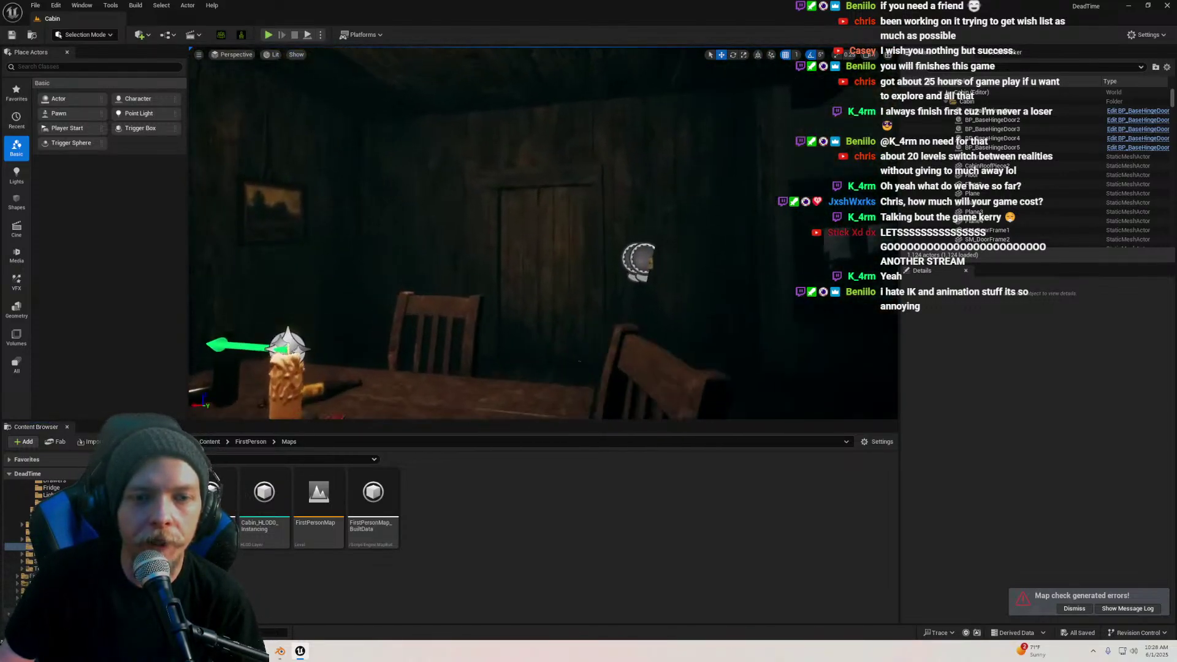
{"action": "right_click_drag", "start_coordinate": [543, 233], "coordinate": [766, 235]}
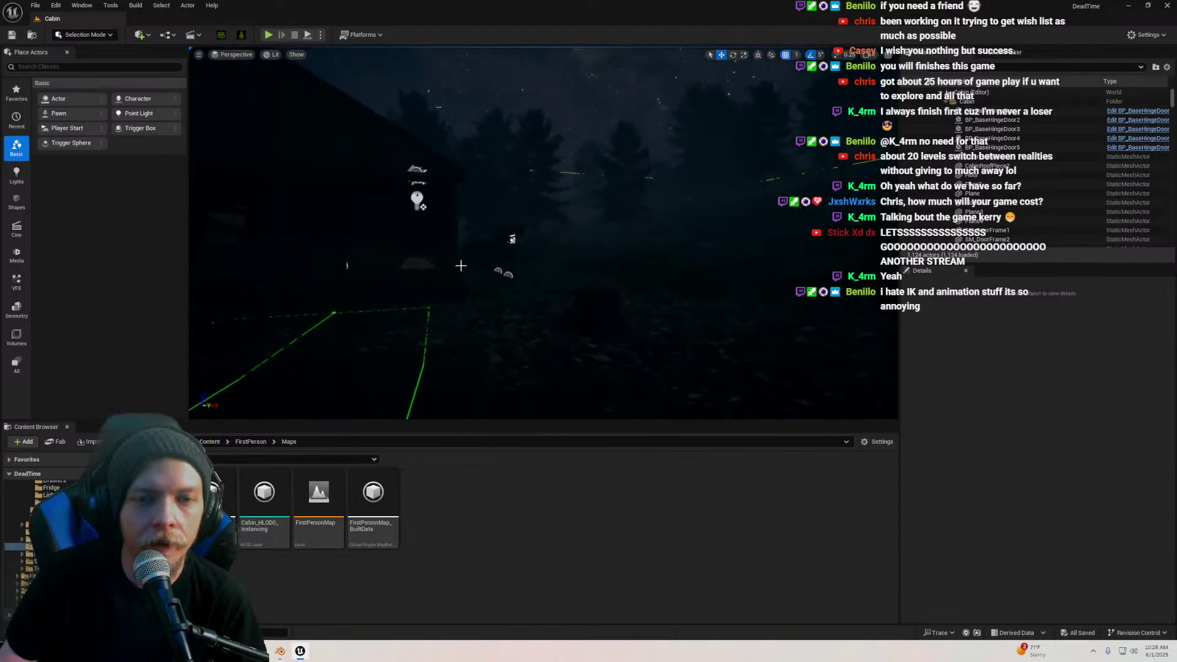
{"action": "left_click", "coordinate": [559, 102]}
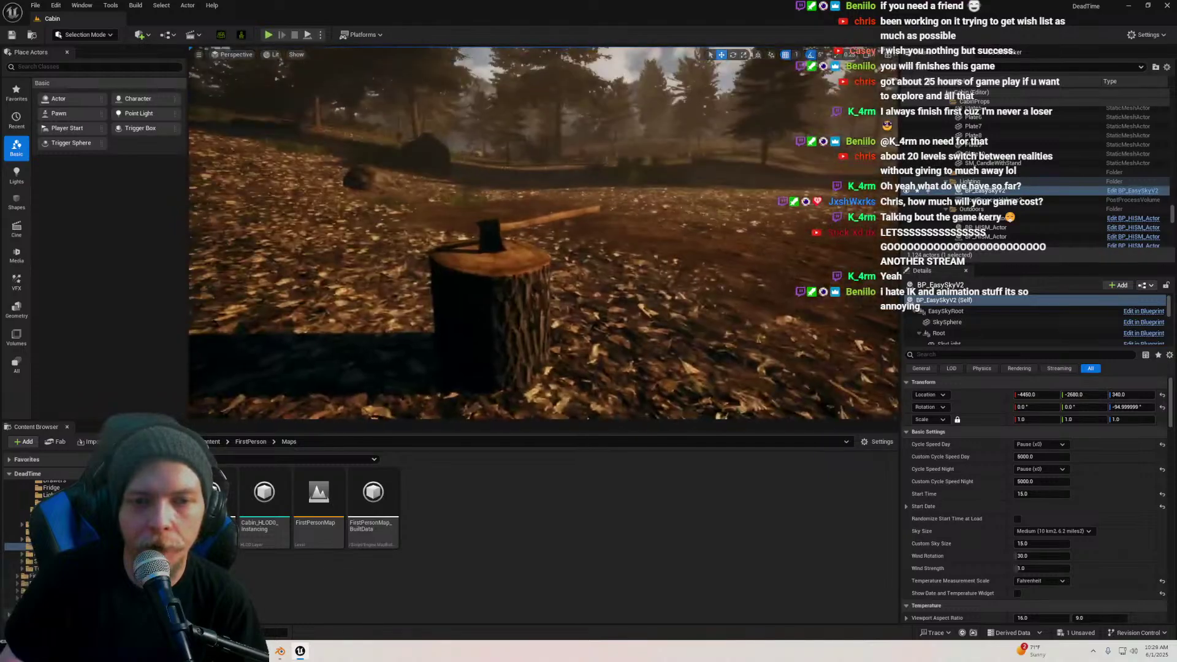
Examine the axe, the chopped wood on the porch and the grey placeholder block in the cabin's living room
{"action": "left_click", "coordinate": [552, 214]}
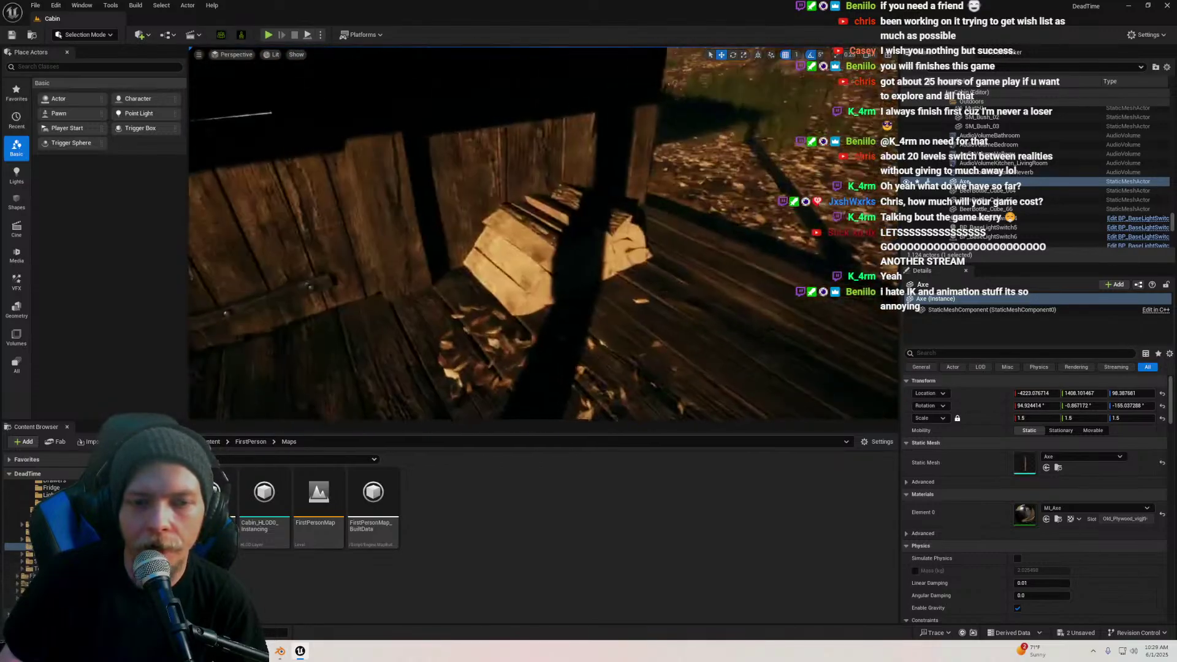
{"action": "left_click", "coordinate": [501, 212]}
{"action": "key", "text": "f"}
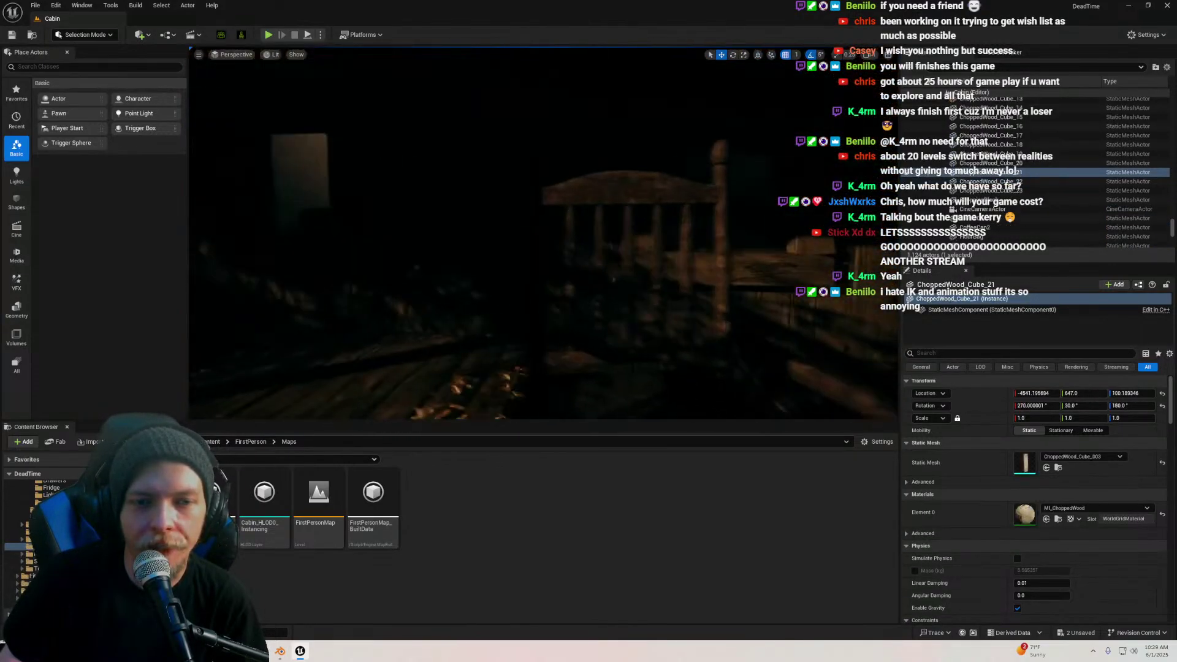
{"action": "right_click_drag", "start_coordinate": [555, 236], "coordinate": [392, 236]}
{"action": "key", "text": "w"}
{"action": "key", "text": "w"}
{"action": "right_click_drag", "start_coordinate": [603, 244], "coordinate": [649, 244]}
{"action": "left_click", "coordinate": [603, 244]}
{"action": "right_click_drag", "start_coordinate": [496, 220], "coordinate": [591, 230]}
{"action": "left_click", "coordinate": [587, 277]}
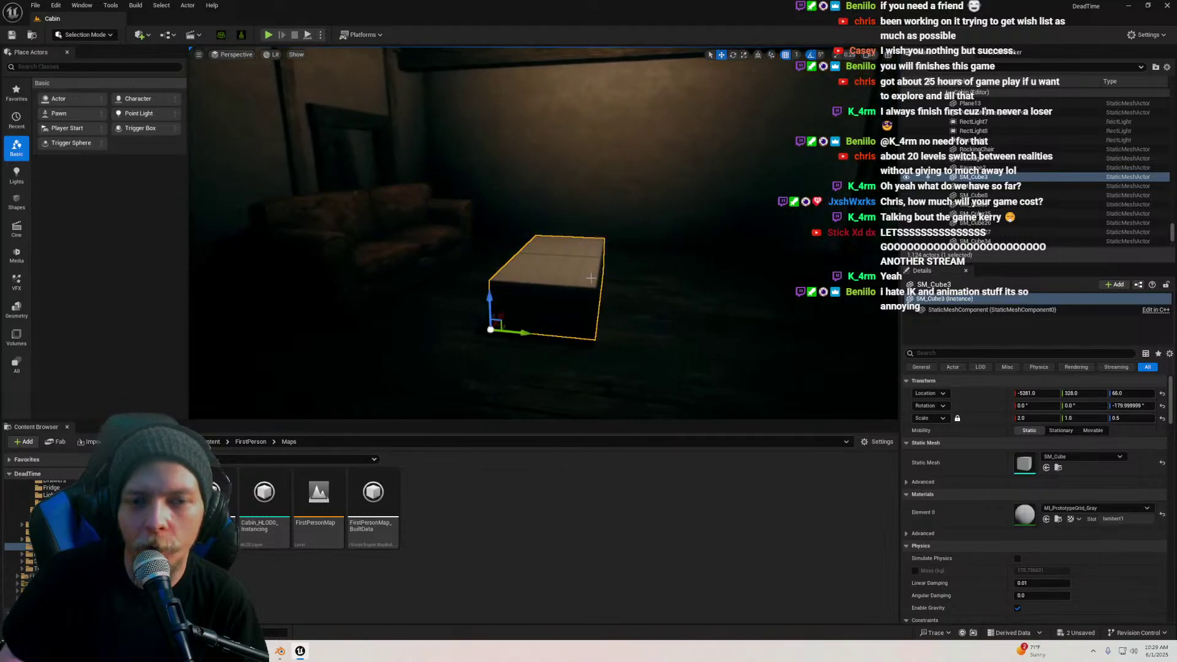
Locate the MI_OldPlywood7 material used on BP_CounterDoor4's door and assign it to Element 0 of BP_CounterDoor3's door
{"action": "right_click_drag", "start_coordinate": [587, 277], "coordinate": [478, 276]}
{"action": "key", "text": "g"}
{"action": "right_click_drag", "start_coordinate": [587, 277], "coordinate": [506, 214]}
{"action": "left_click", "coordinate": [555, 228]}
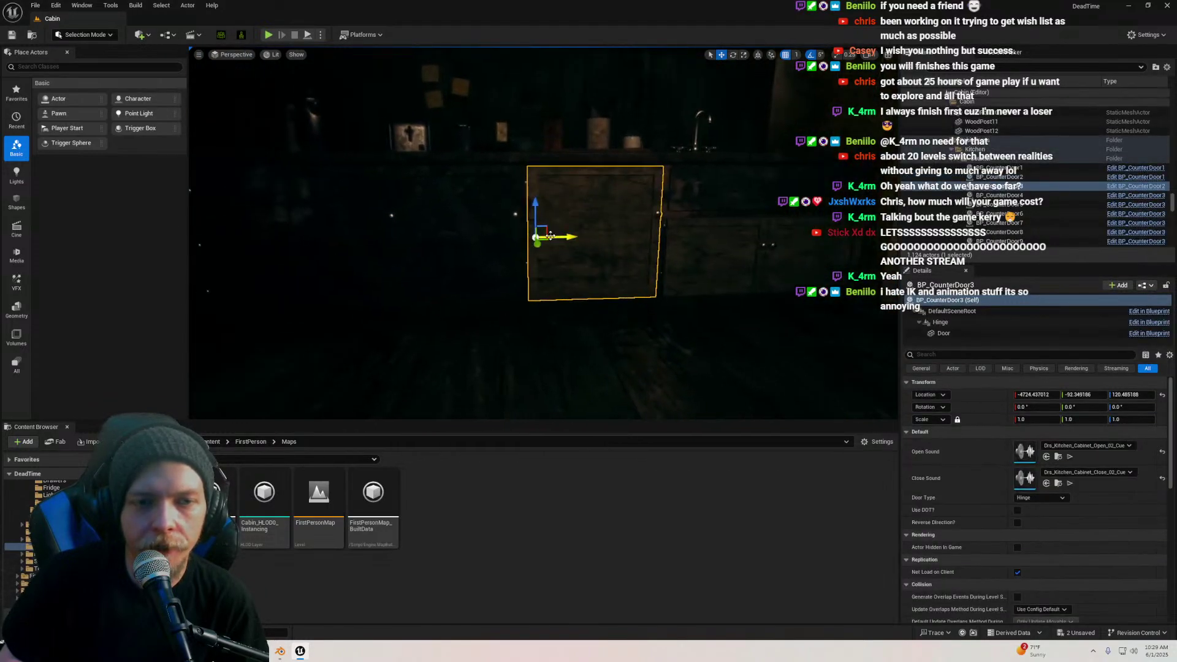
{"action": "left_click", "coordinate": [468, 222]}
{"action": "left_click", "coordinate": [943, 333]}
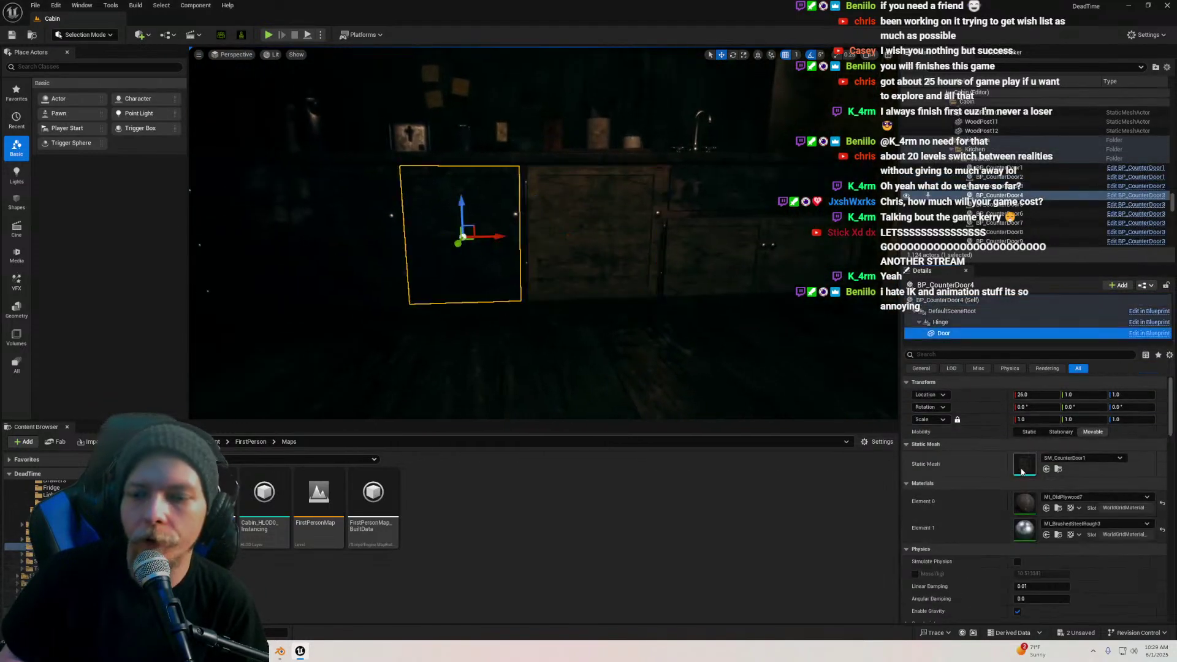
{"action": "left_click", "coordinate": [1058, 508]}
{"action": "left_click", "coordinate": [645, 268]}
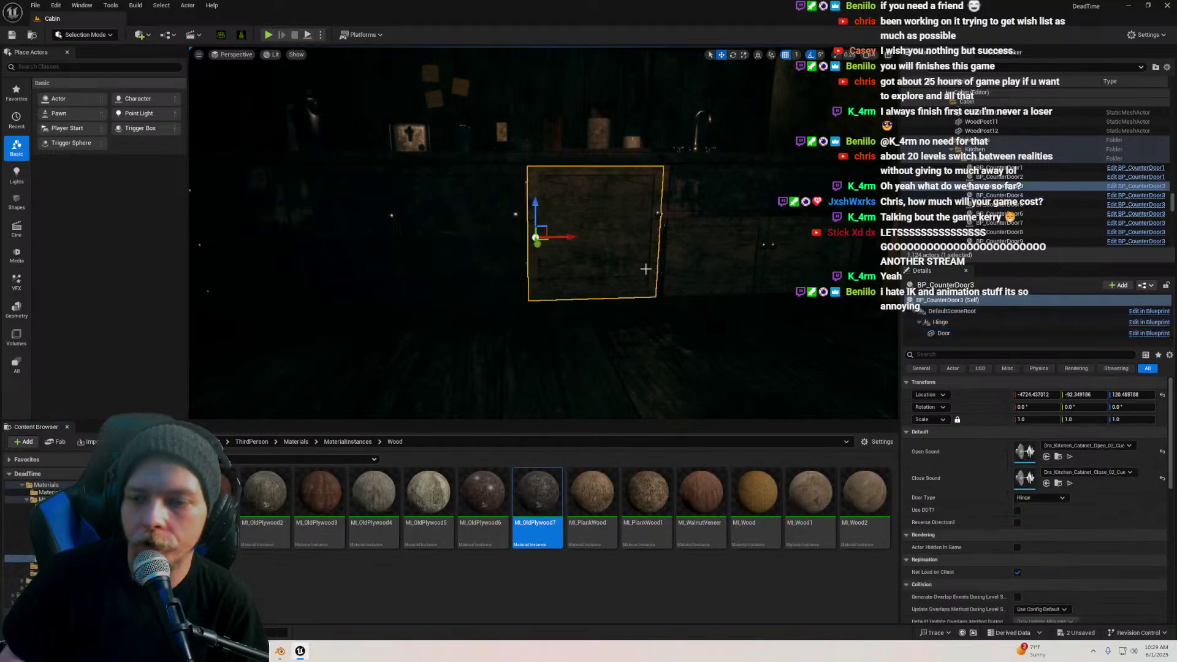
{"action": "left_click", "coordinate": [954, 333]}
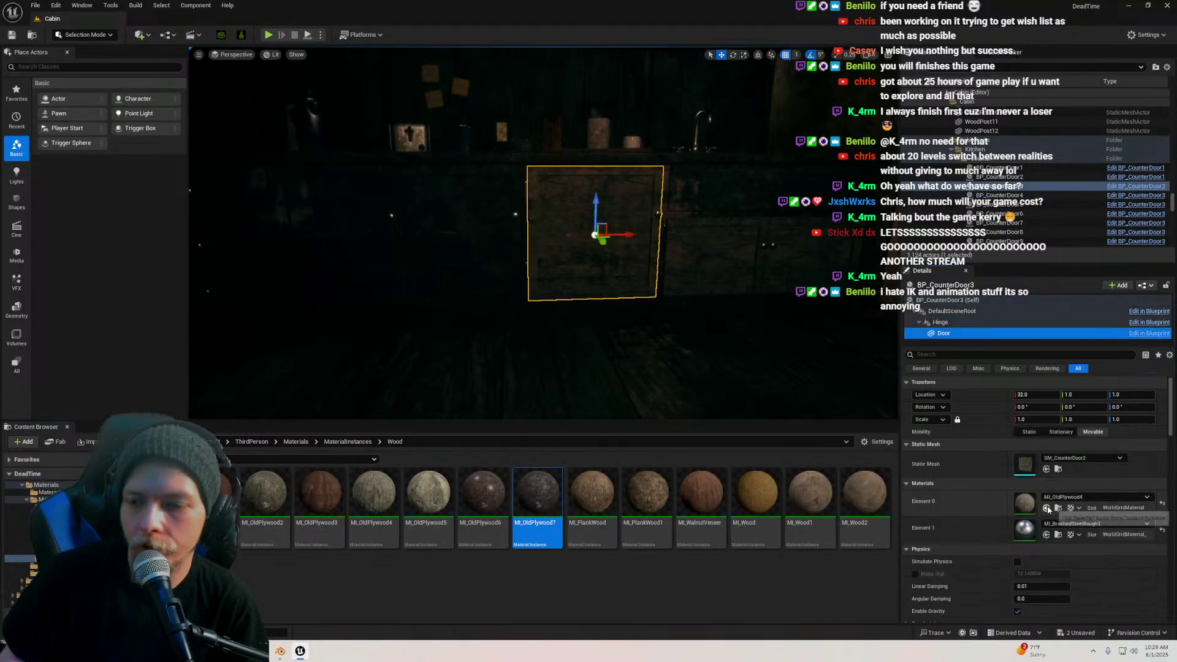
Assign MI_OldPlywood7 to Element 0 of the door meshes in BP_CounterDoor1 and BP_CounterDoor2
{"action": "left_click", "coordinate": [715, 260]}
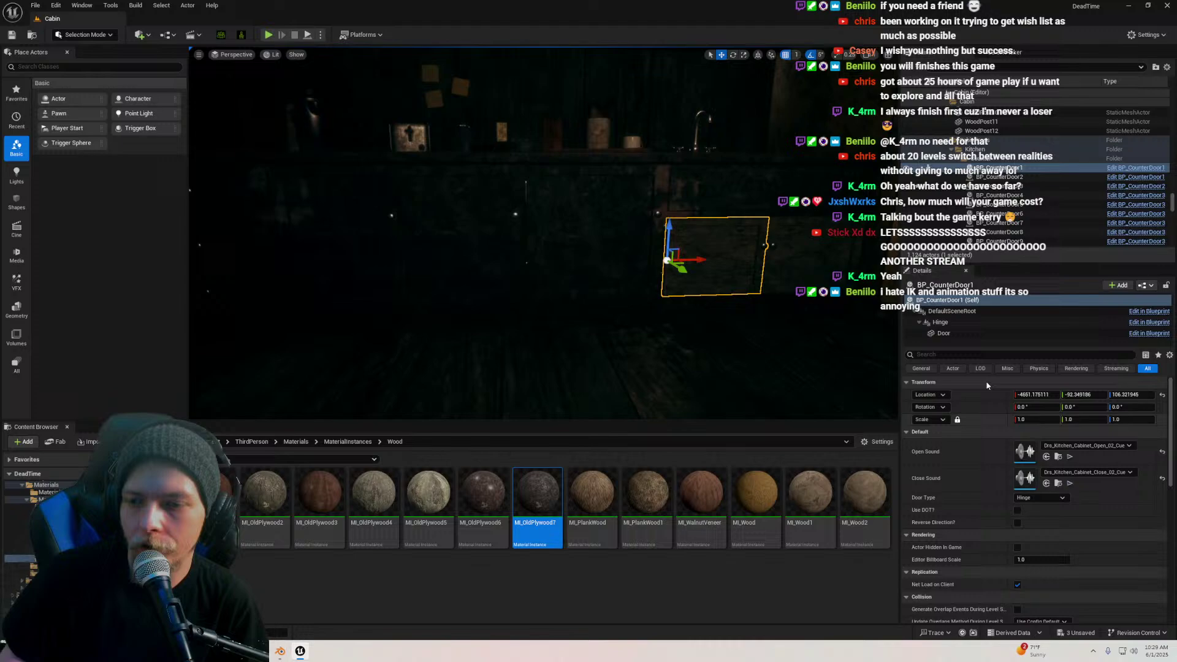
{"action": "left_click", "coordinate": [957, 333]}
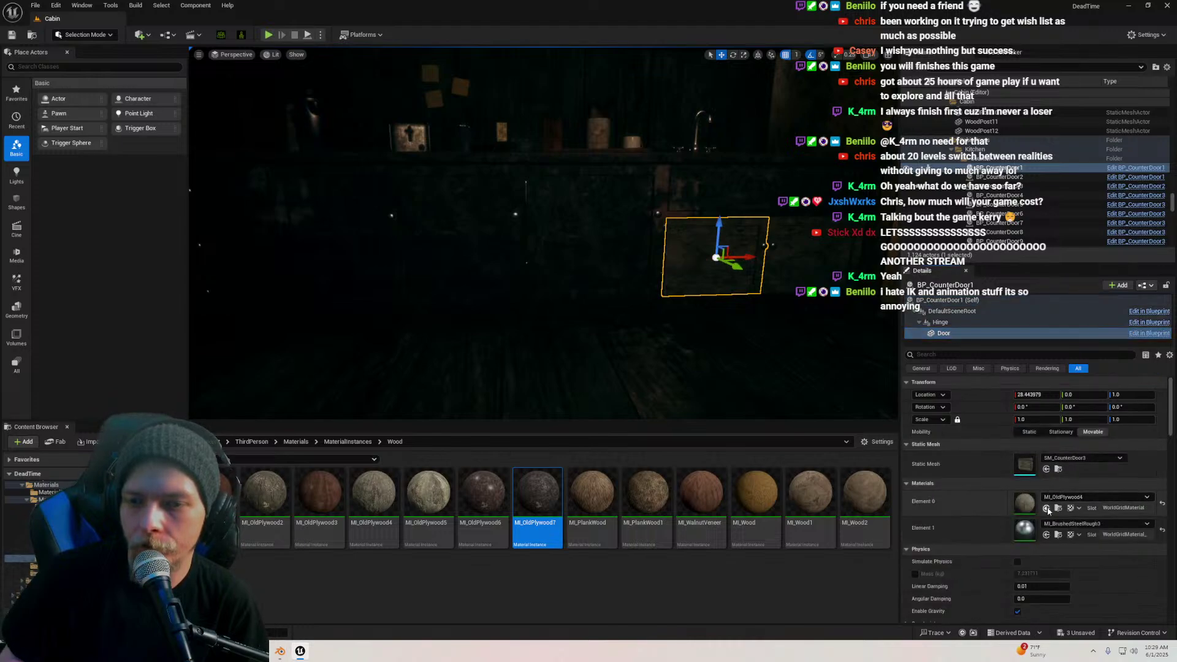
{"action": "left_click", "coordinate": [1047, 509]}
{"action": "left_click", "coordinate": [792, 243]}
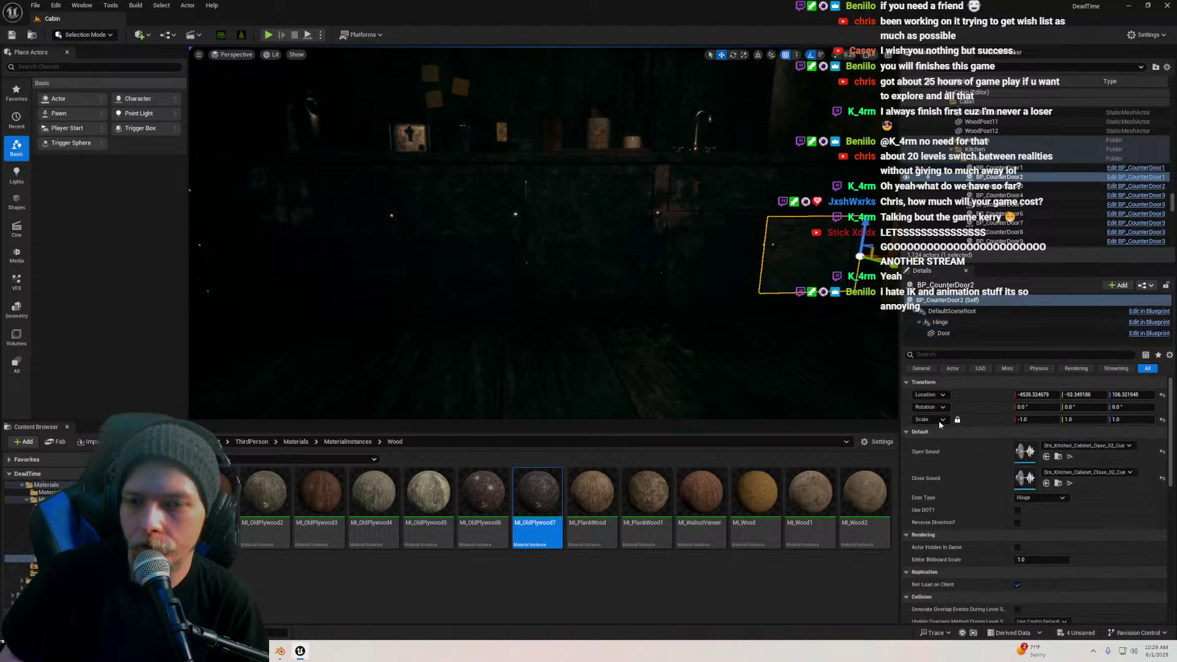
{"action": "left_click", "coordinate": [964, 333]}
{"action": "left_click", "coordinate": [1045, 509]}
Start a play test of the cabin level and open the kitchen fridge
{"action": "right_click_drag", "start_coordinate": [486, 239], "coordinate": [486, 239]}
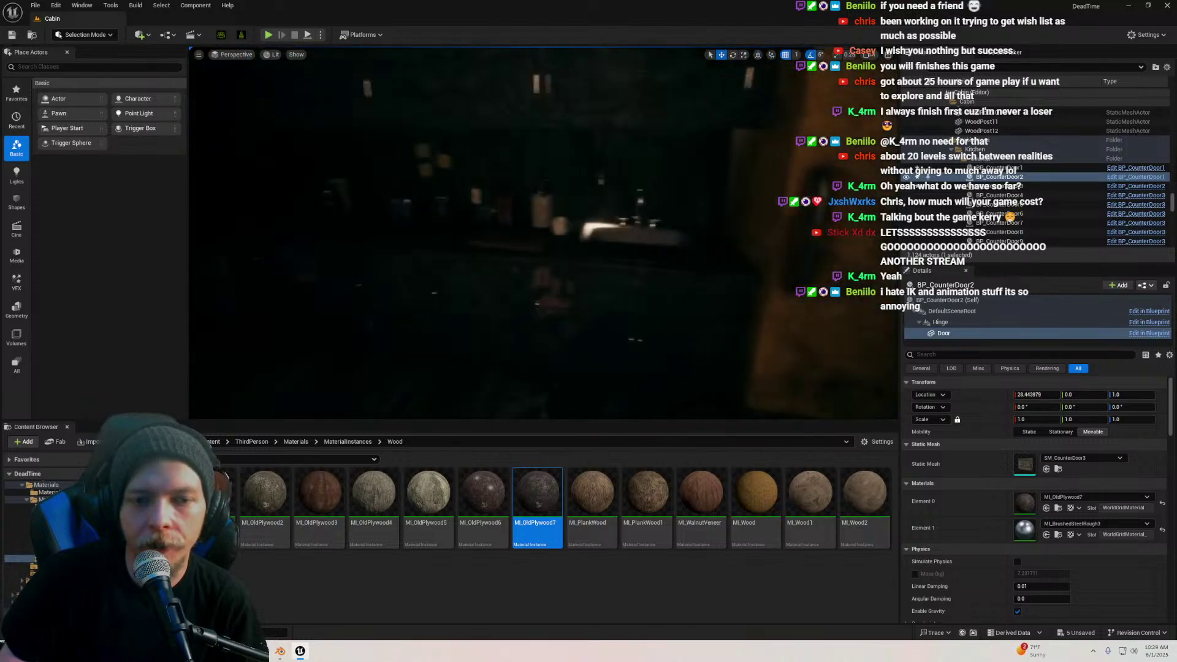
{"action": "right_click_drag", "start_coordinate": [305, 87], "coordinate": [305, 87]}
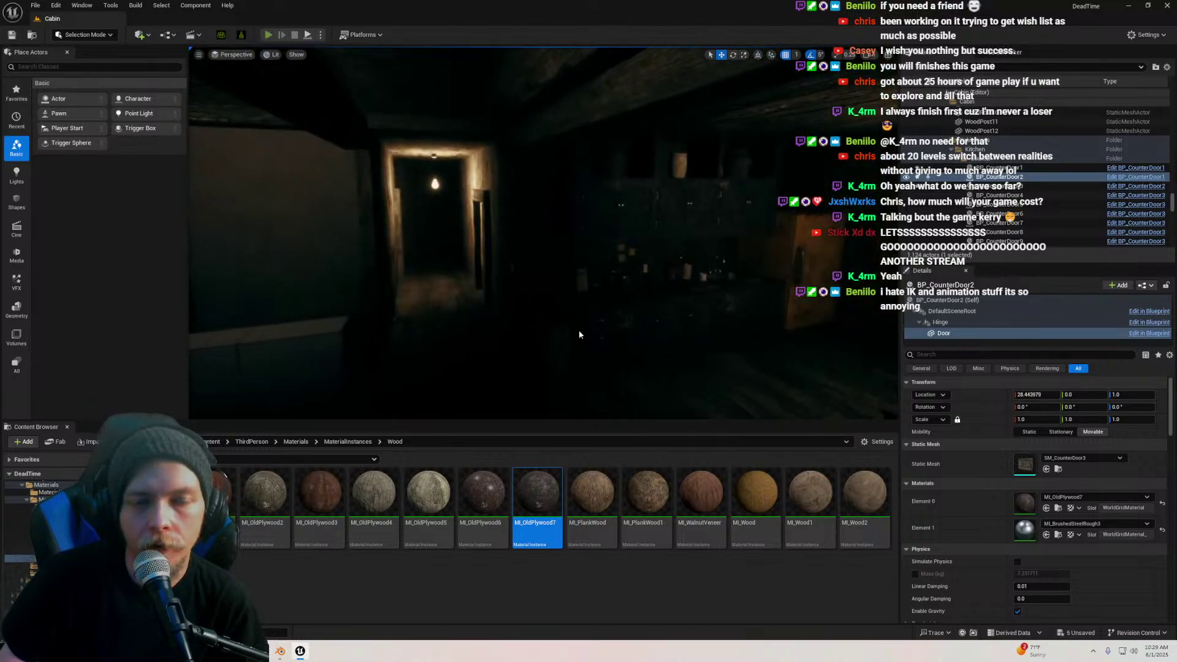
{"action": "key", "text": "alt+p"}
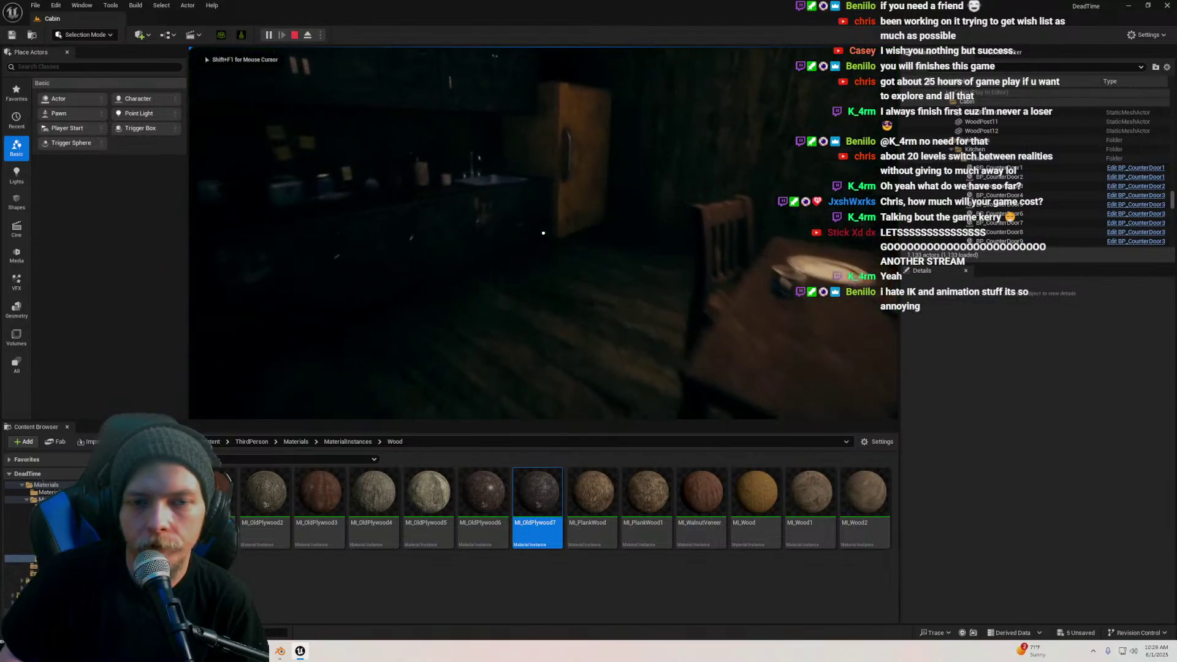
{"action": "key", "text": "w"}
{"action": "key", "text": "e"}
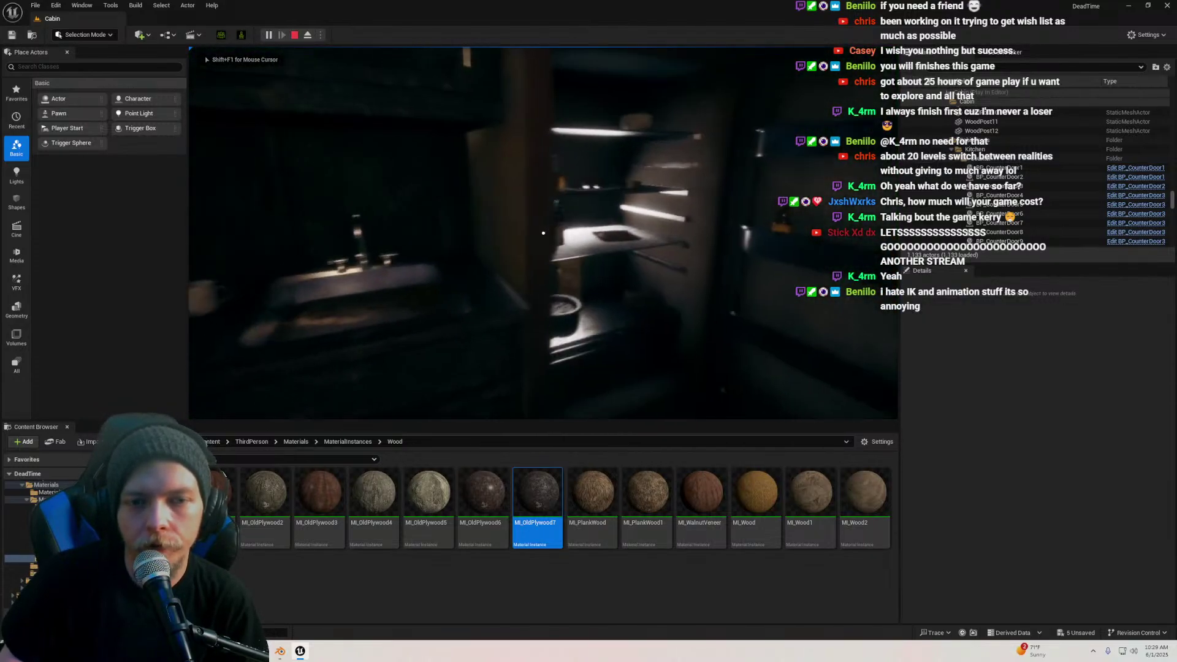
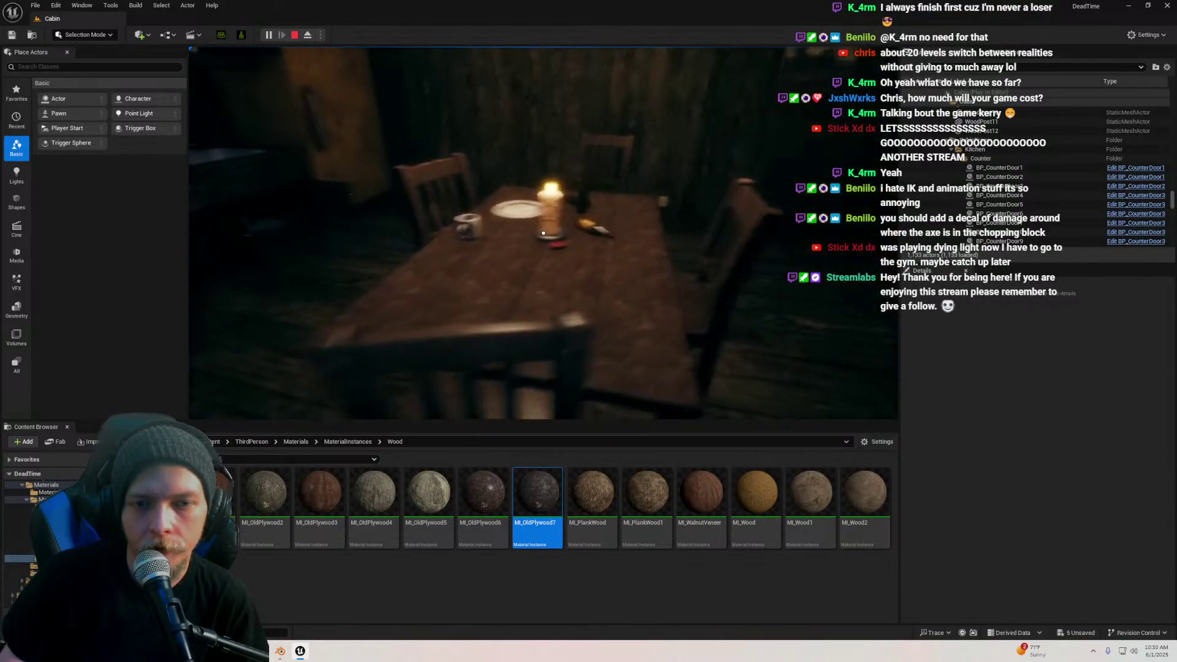
Walk out through the cabin's front door onto the porch and go back inside to look around the kitchen and dining area
{"action": "key", "text": "w"}
{"action": "key", "text": "e"}
{"action": "key", "text": "w"}
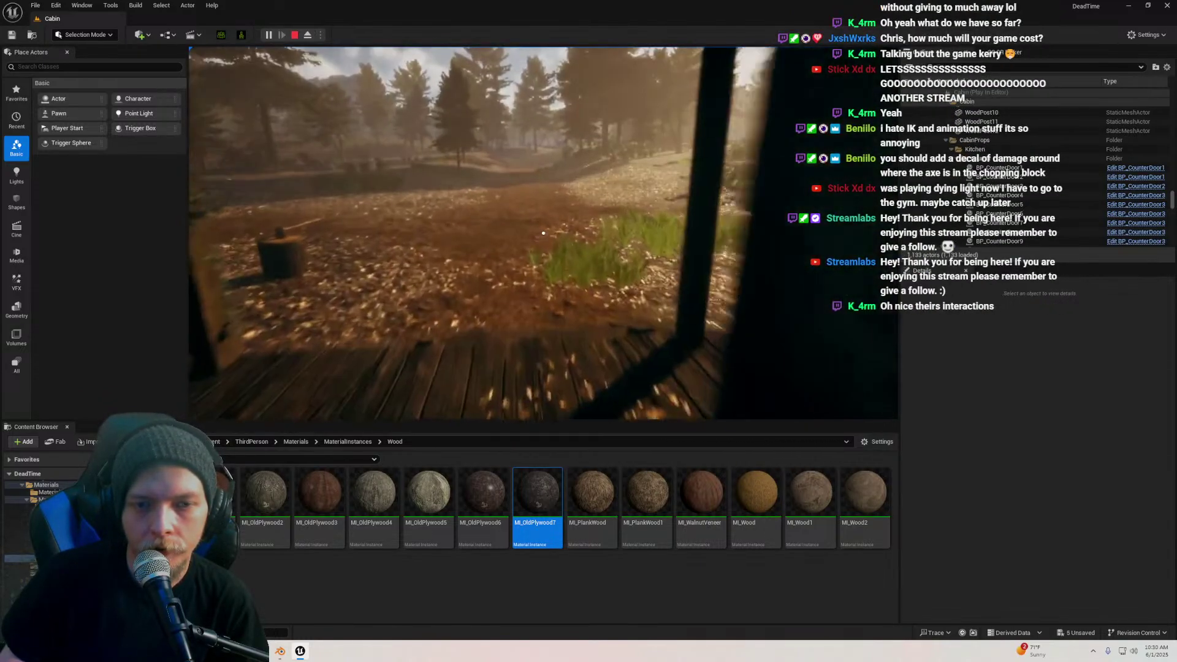
{"action": "key", "text": "w"}
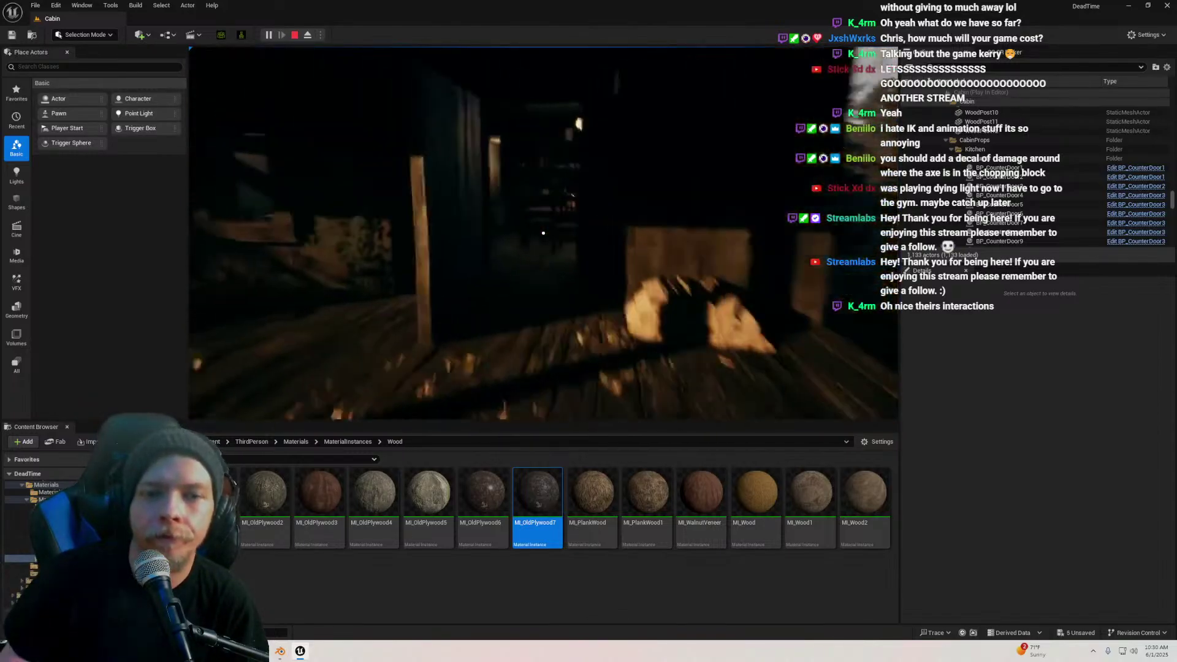
{"action": "key", "text": "w"}
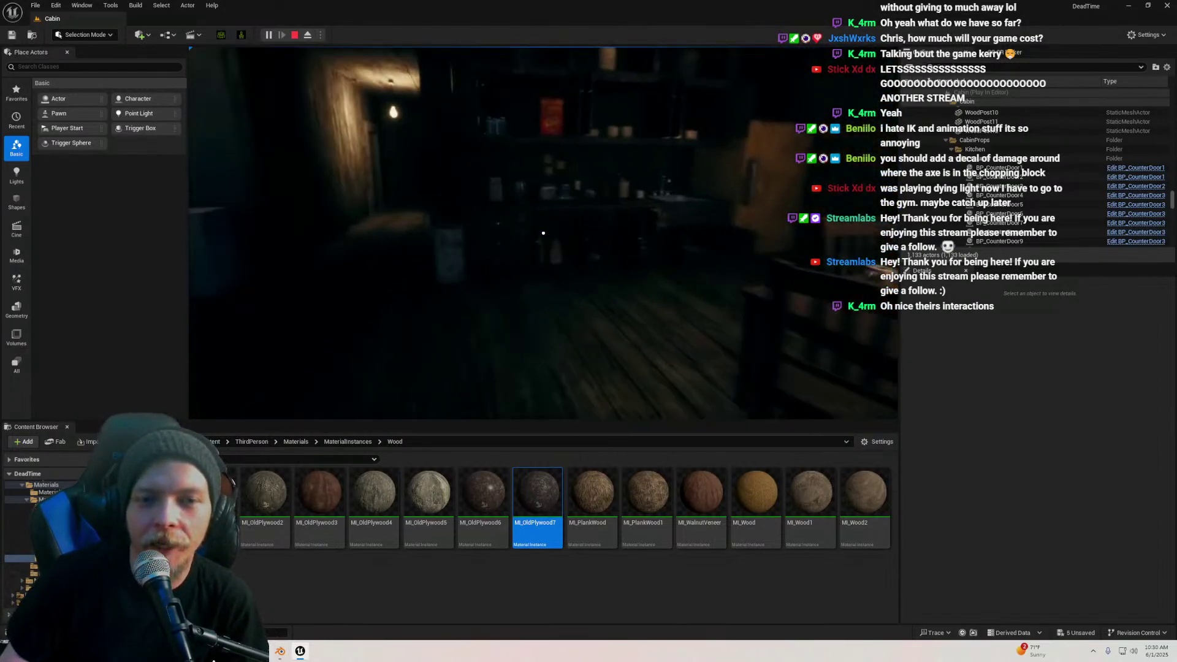
{"action": "key", "text": "w"}
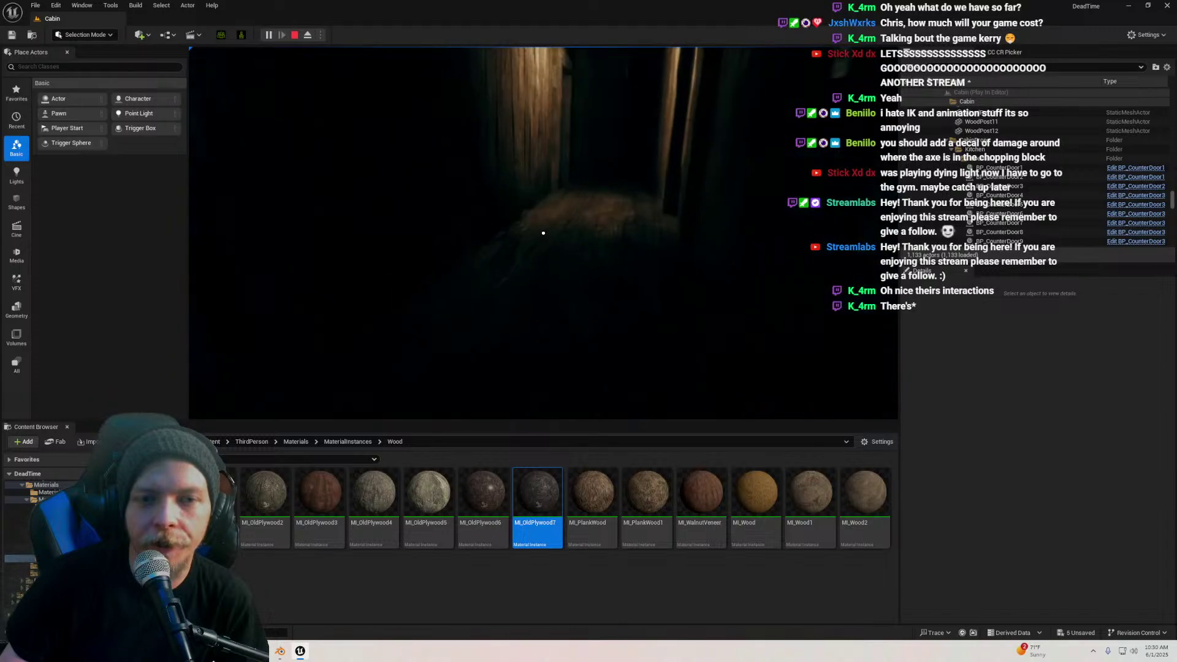
{"action": "key", "text": "w"}
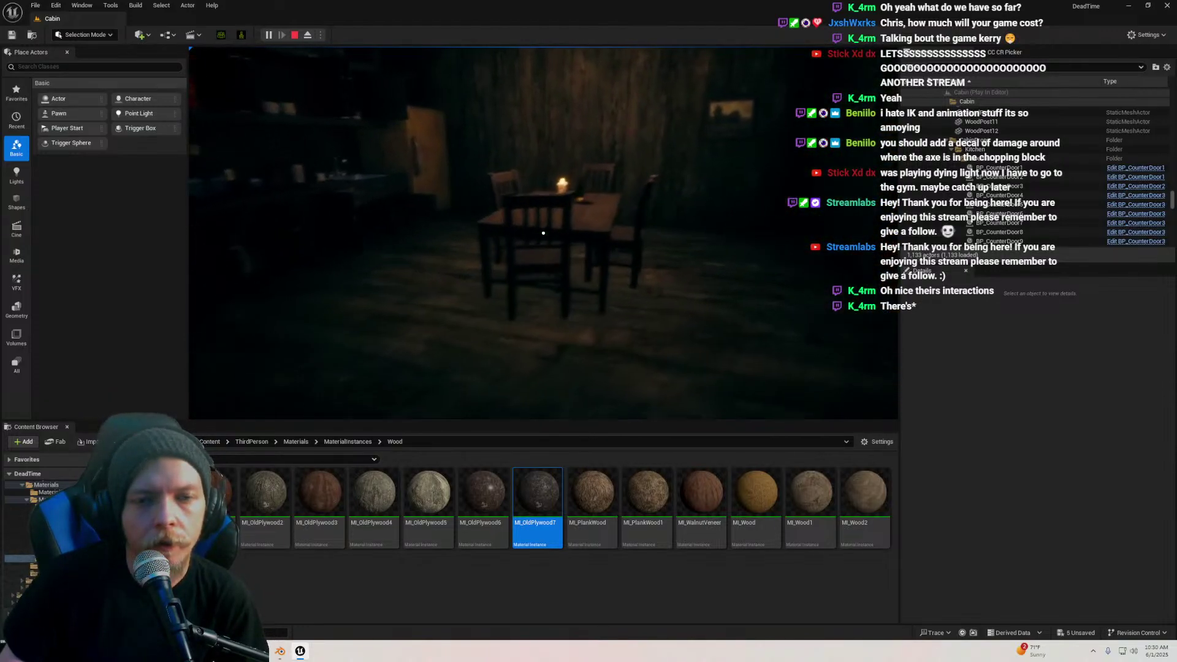
Walk from the kitchen out to the chopping block in the yard and return toward the porch
{"action": "key", "text": "s"}
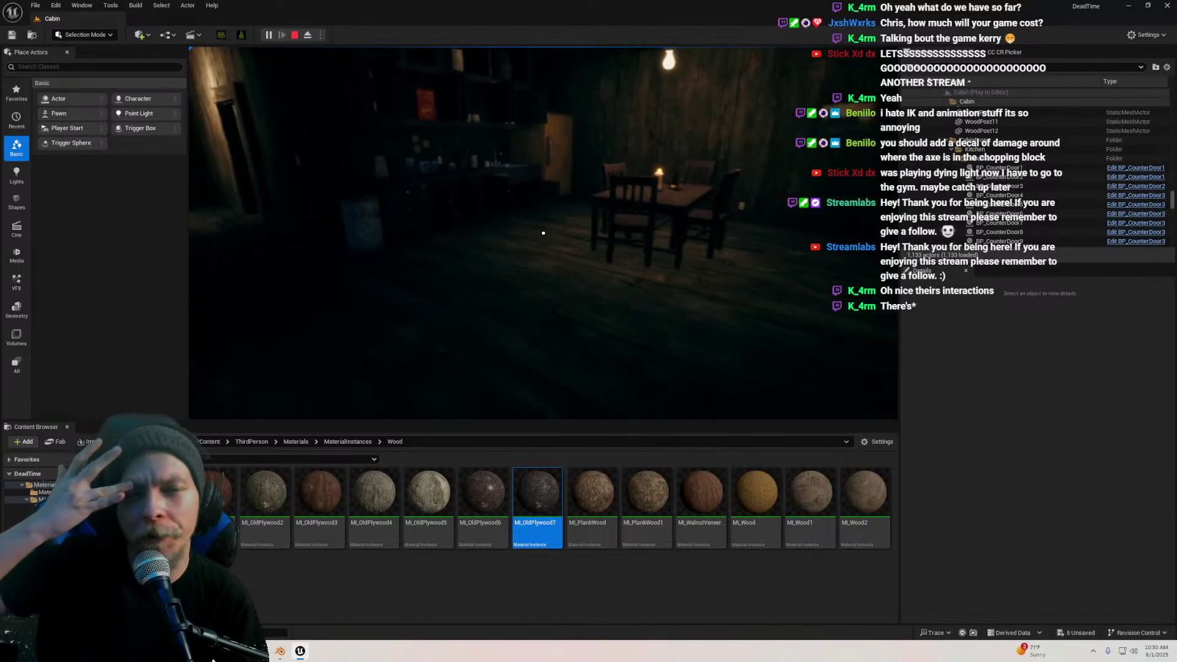
{"action": "key", "text": "d"}
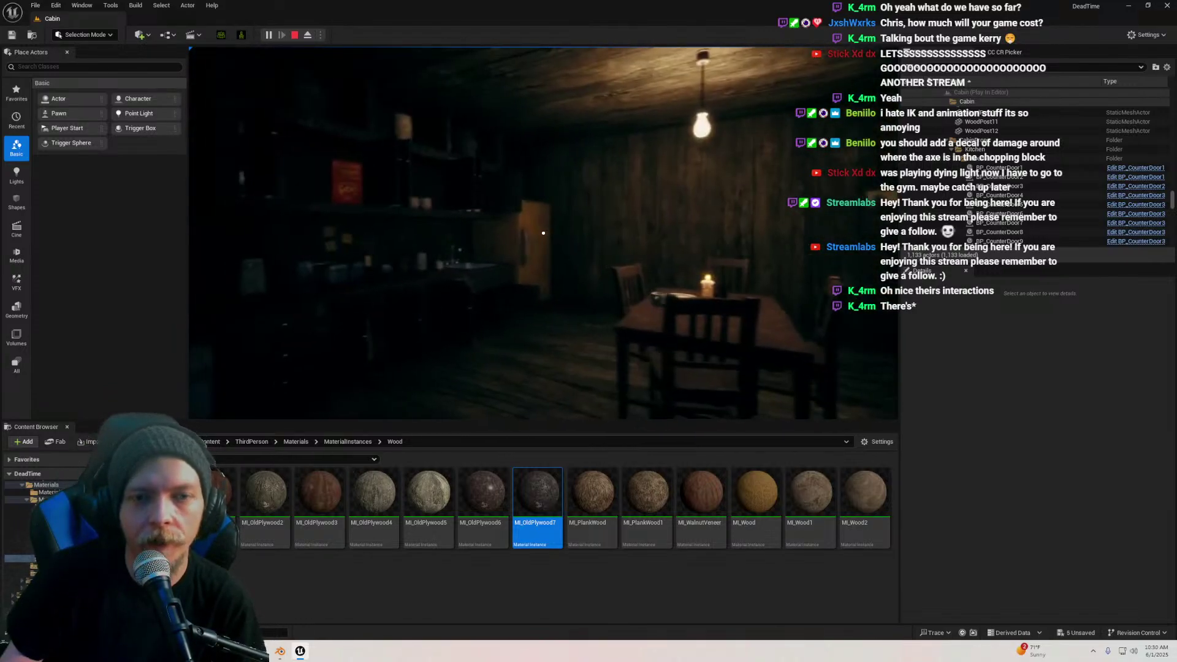
{"action": "key", "text": "w"}
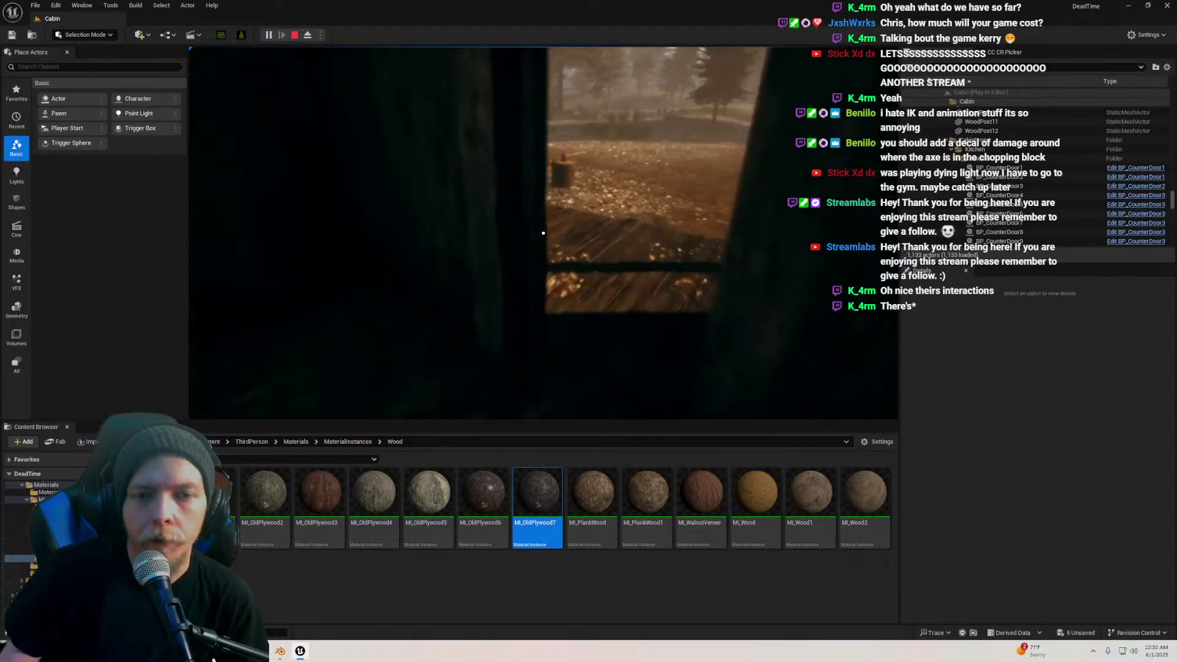
{"action": "key", "text": "w"}
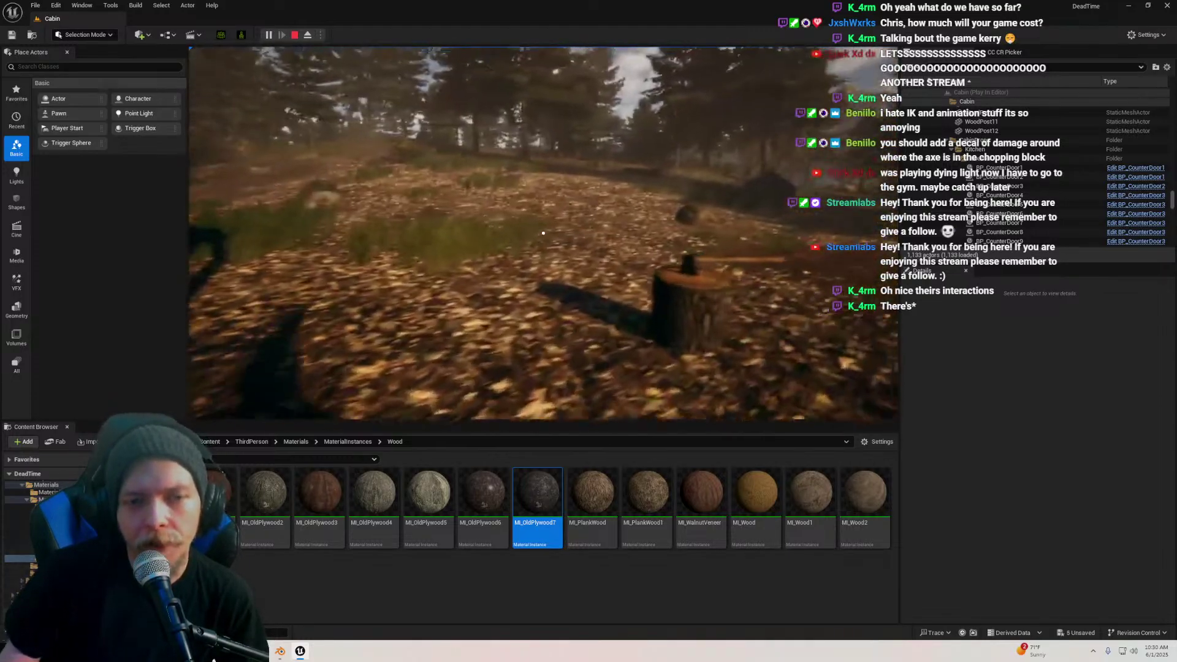
{"action": "key", "text": "w"}
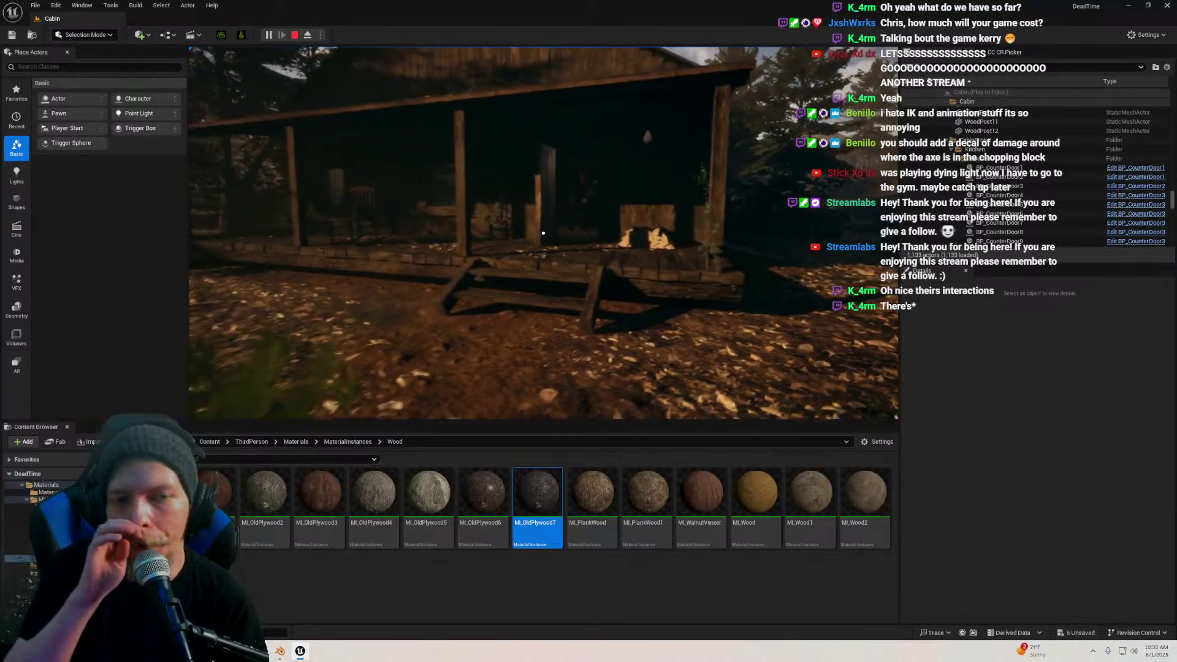
{"action": "key", "text": "w"}
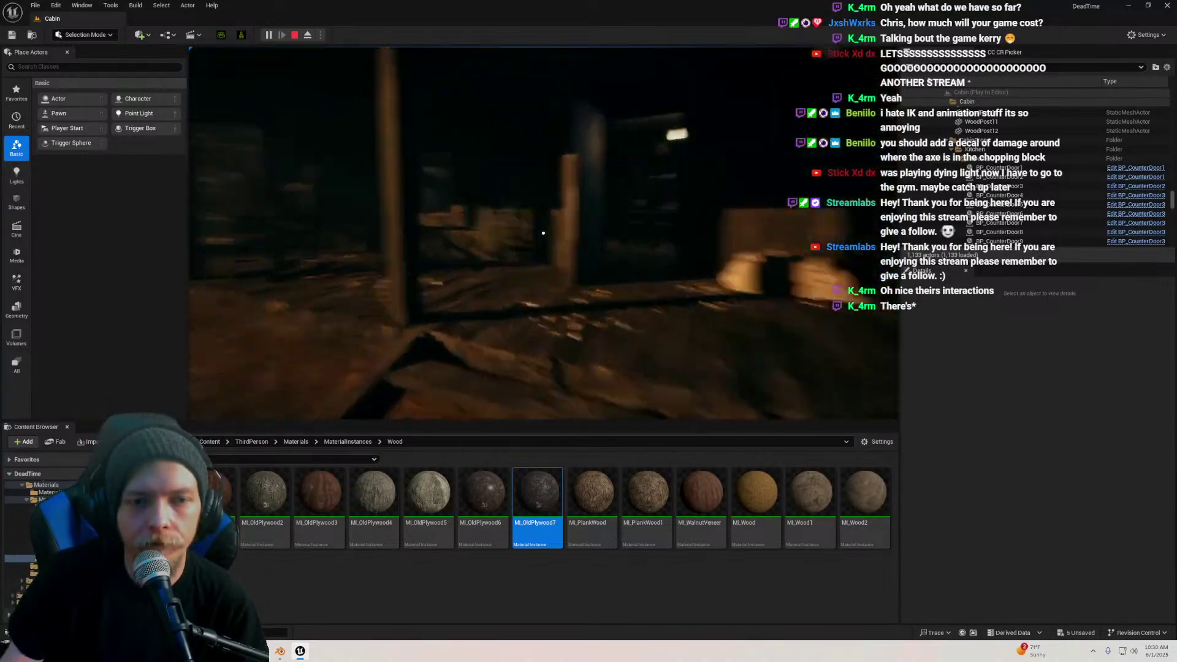
Walk from the yard back inside the cabin to the kitchen and end the play test
{"action": "key", "text": "w"}
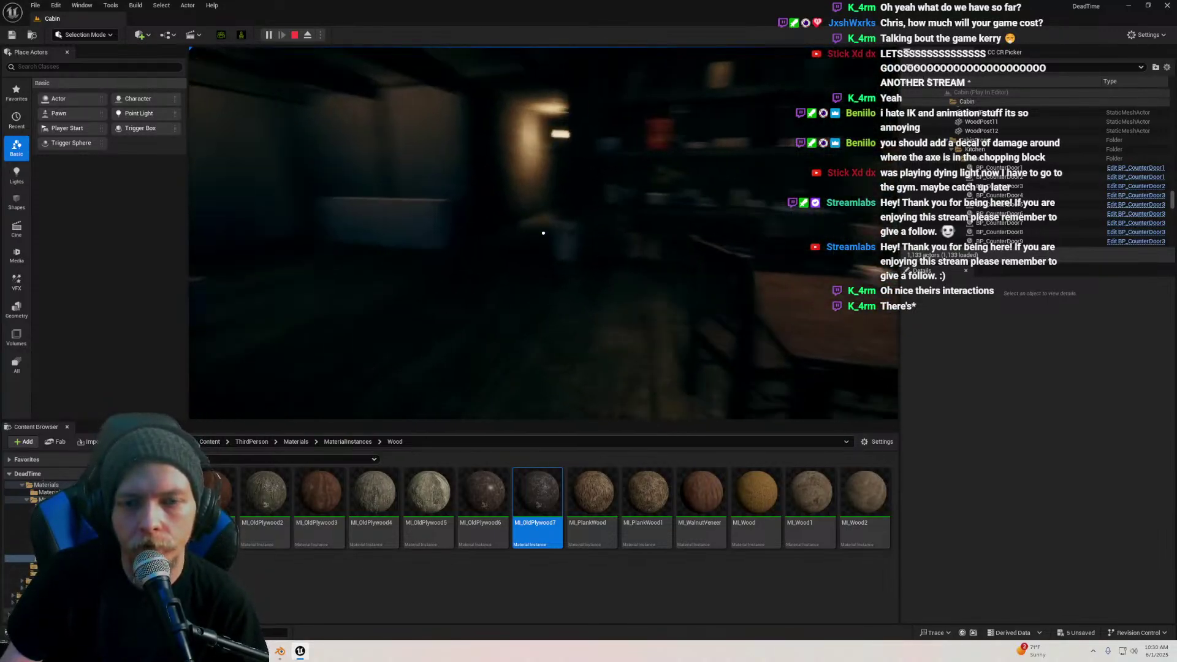
{"action": "key", "text": "w"}
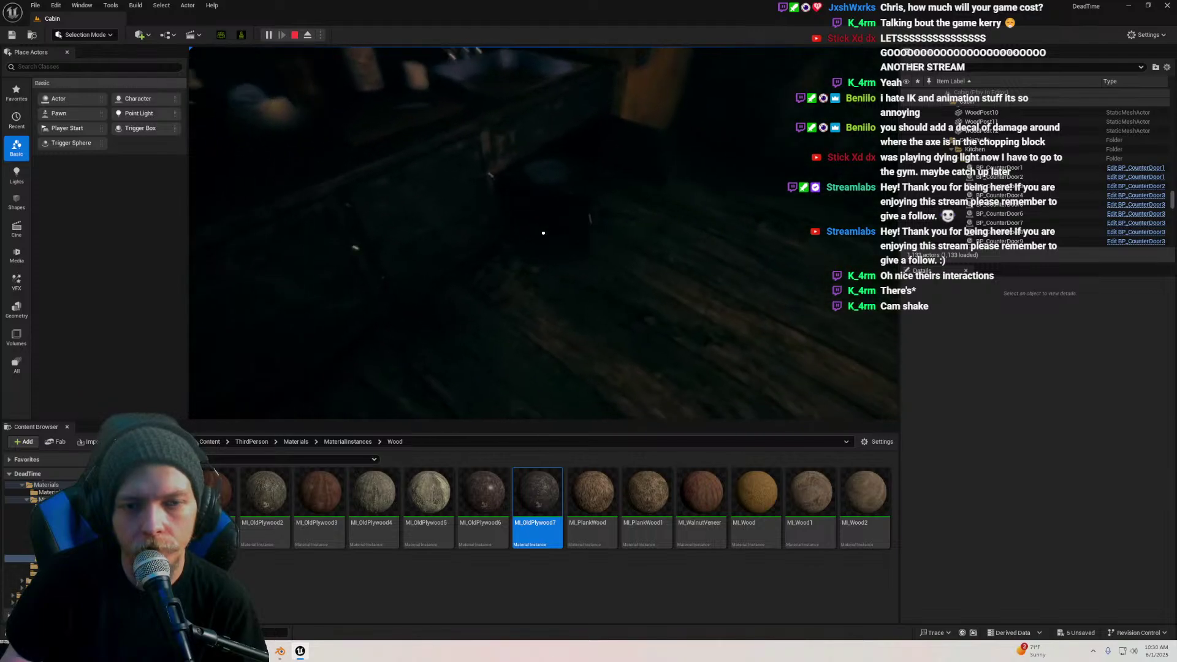
{"action": "key", "text": "Escape"}
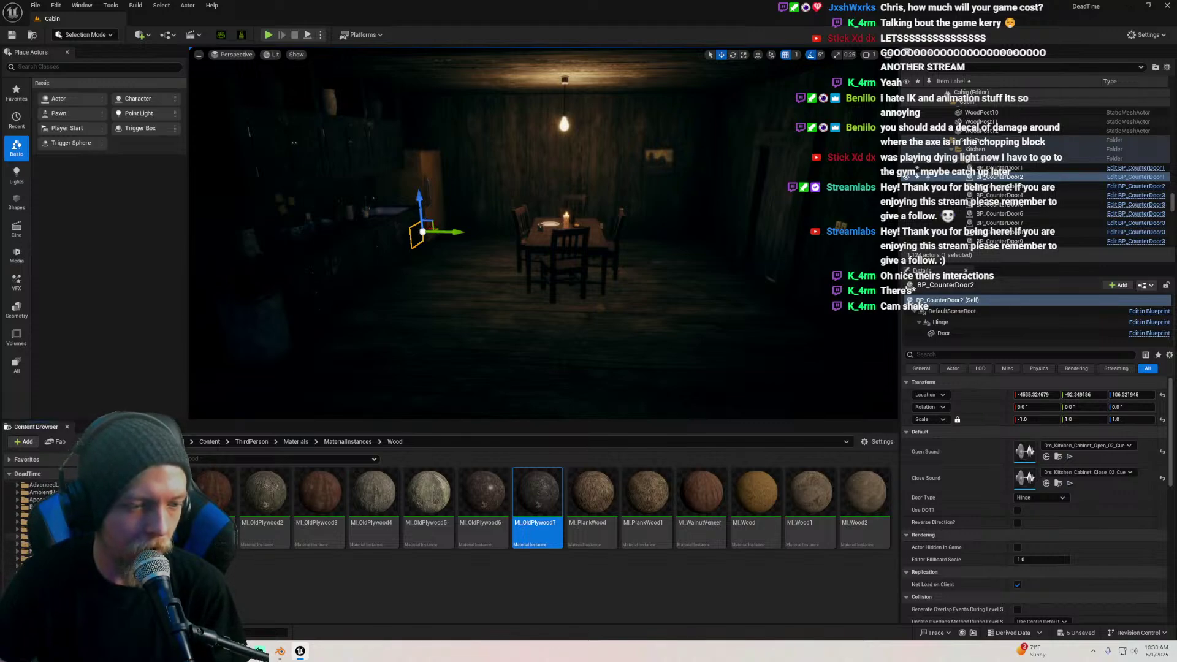
Place the DemonLady skeletal mesh from the Characters/CC4/DemonLady folder on the floor near the kitchen and frame it in the viewport
{"action": "left_click", "coordinate": [43, 537]}
{"action": "left_click", "coordinate": [43, 529]}
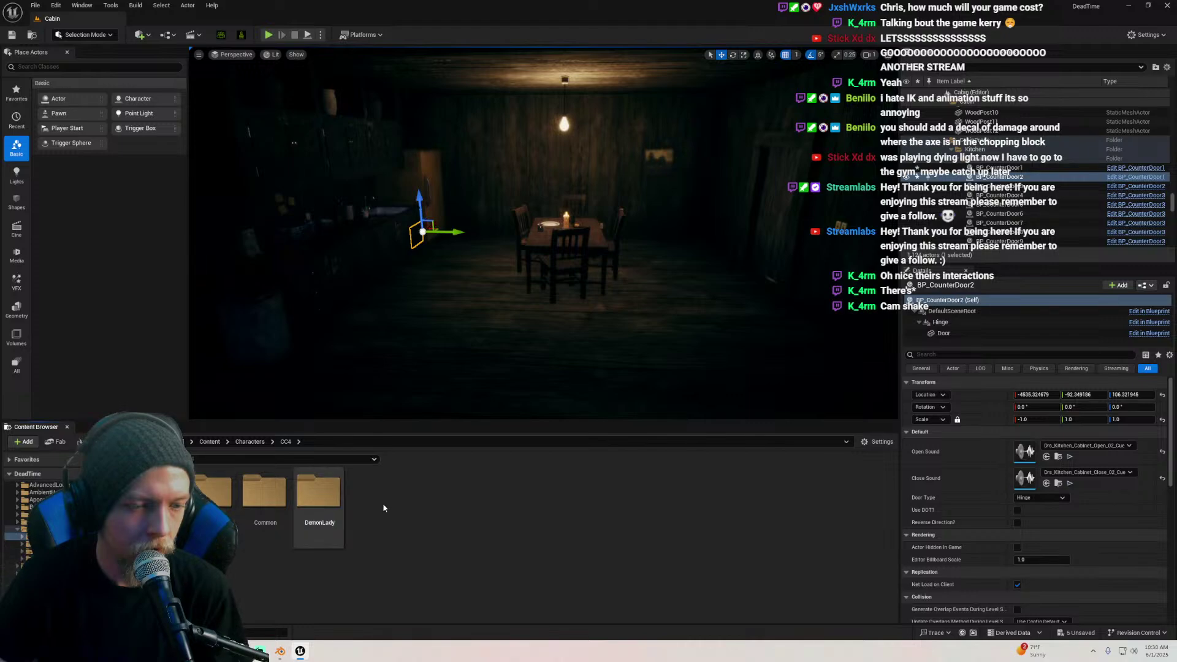
{"action": "double_click", "coordinate": [313, 502]}
{"action": "left_click_drag", "start_coordinate": [373, 497], "coordinate": [464, 352]}
{"action": "key", "text": "f"}
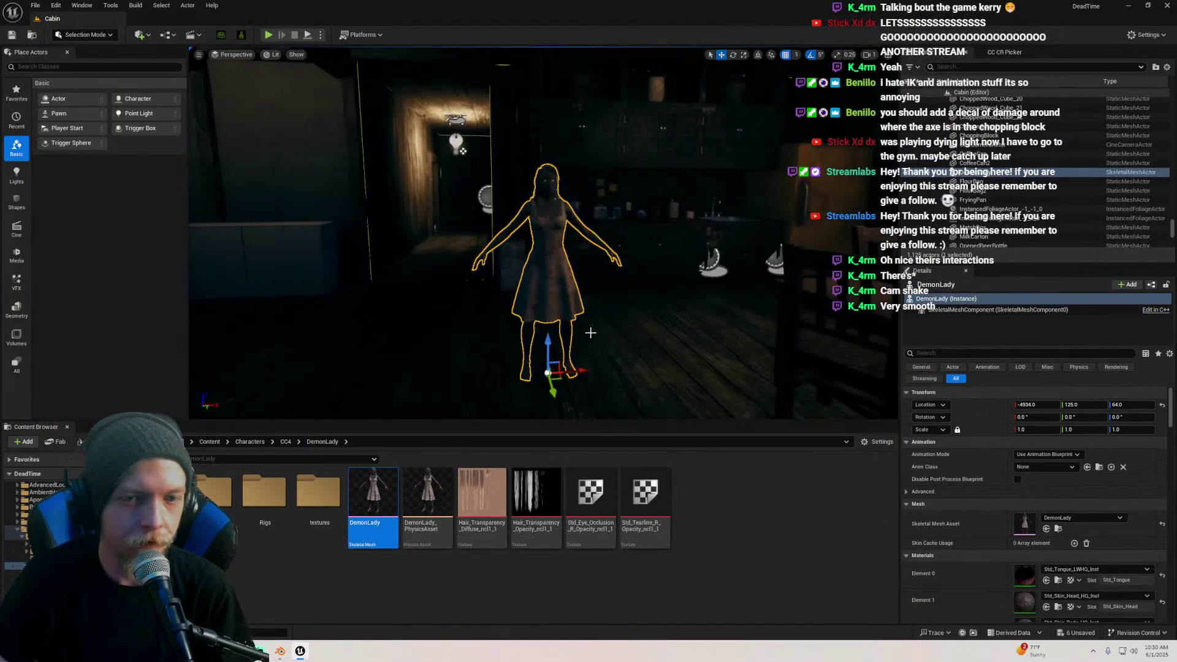
{"action": "right_click_drag", "start_coordinate": [592, 334], "coordinate": [568, 324]}
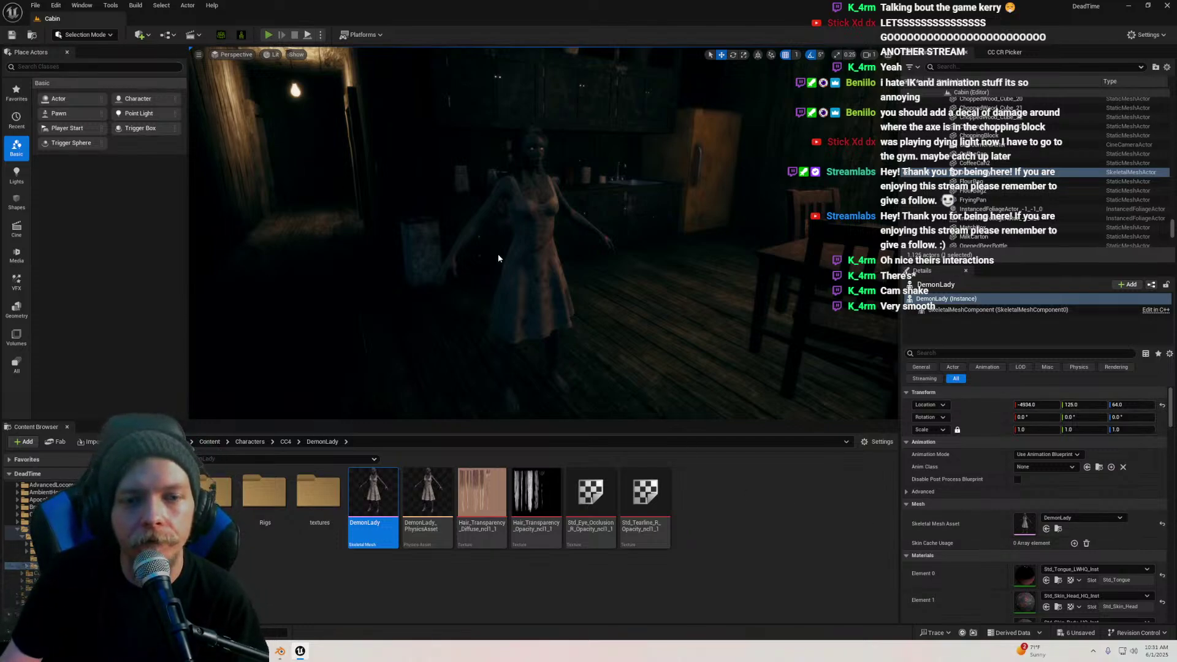
Play test the cabin level, walking into the hallway and back to view the DemonLady figure, and end the play test
{"action": "key", "text": "alt+p"}
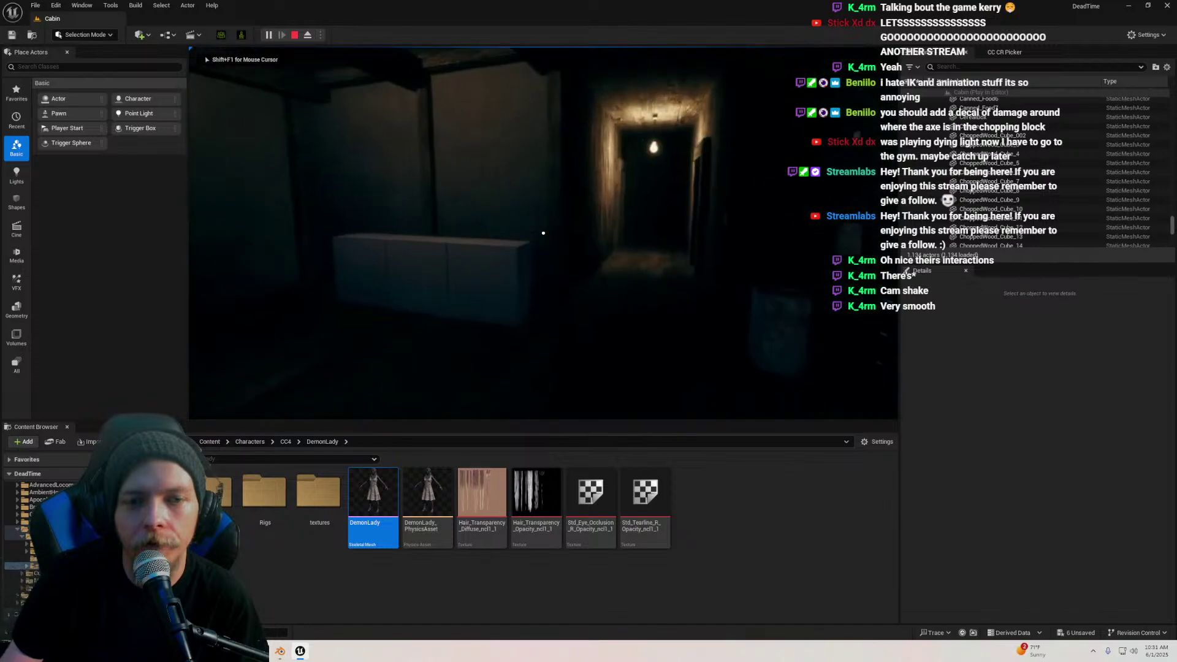
{"action": "key", "text": "w"}
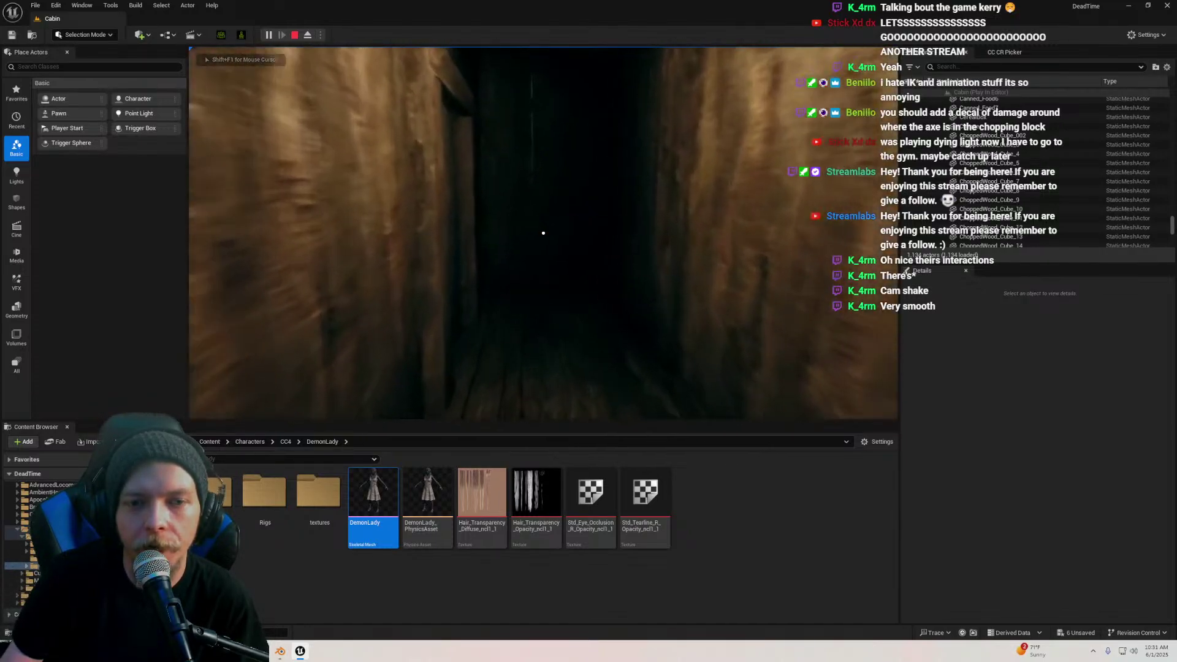
{"action": "key", "text": "w"}
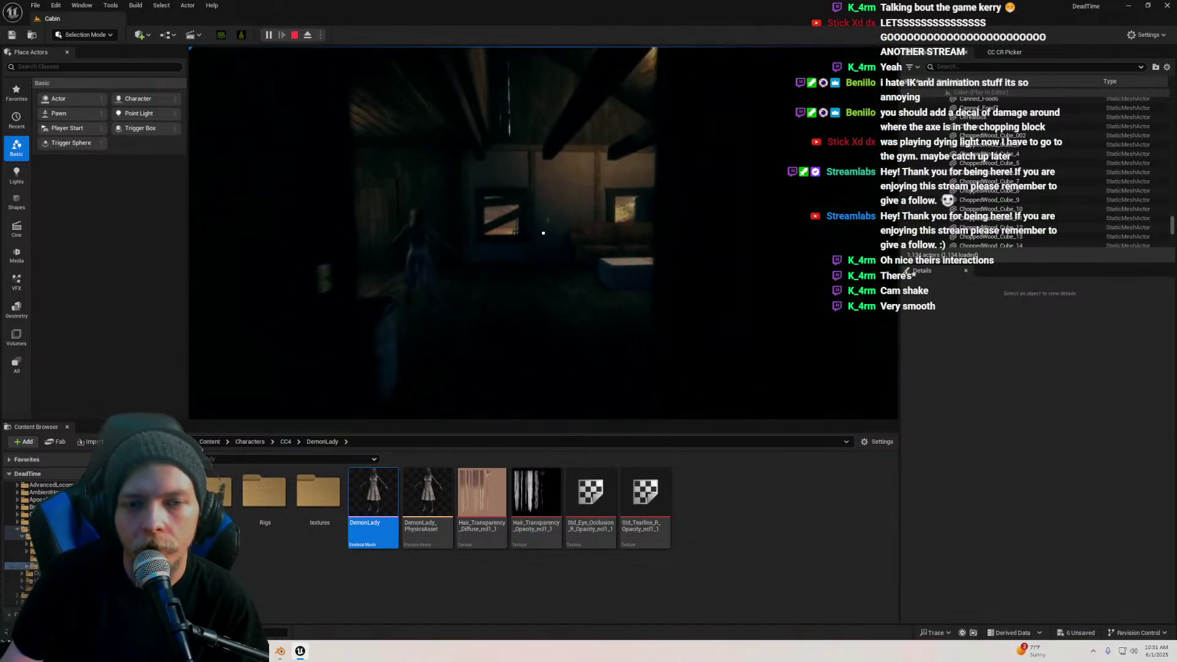
{"action": "key", "text": "w"}
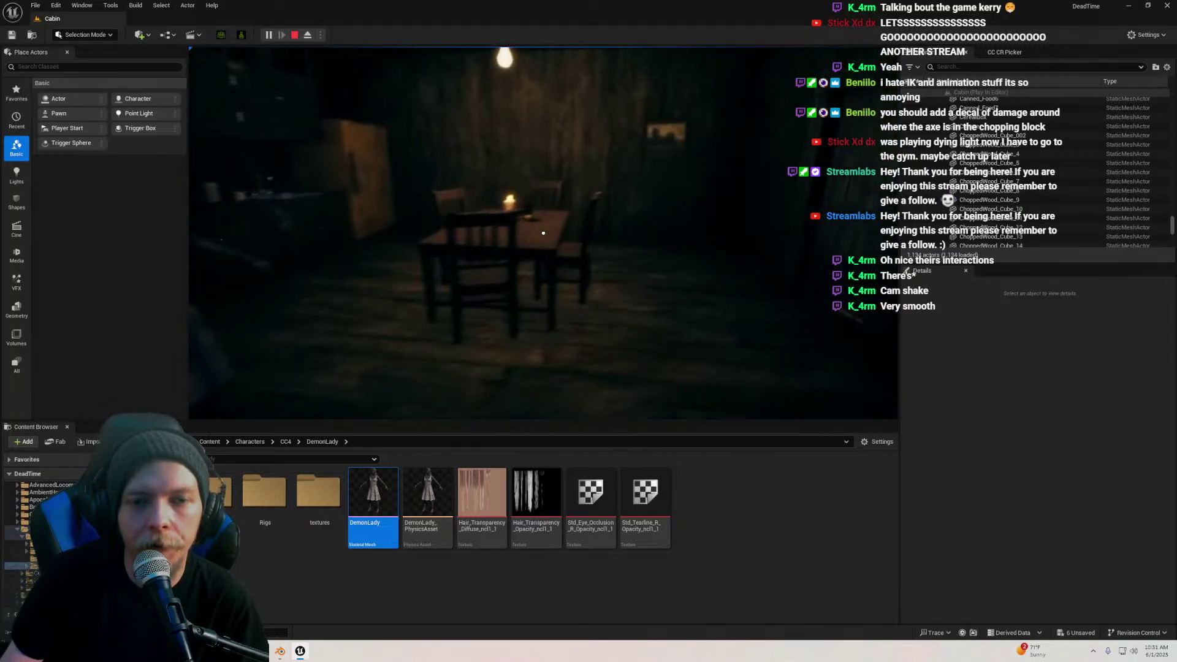
{"action": "key", "text": "w"}
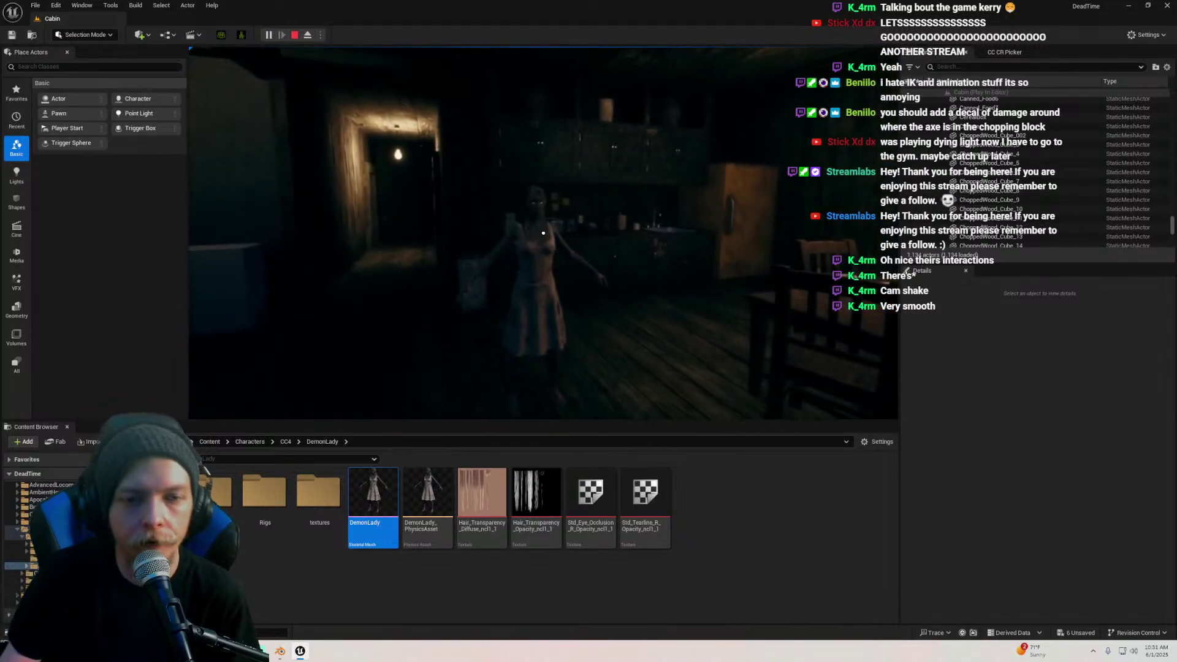
{"action": "key", "text": "Escape"}
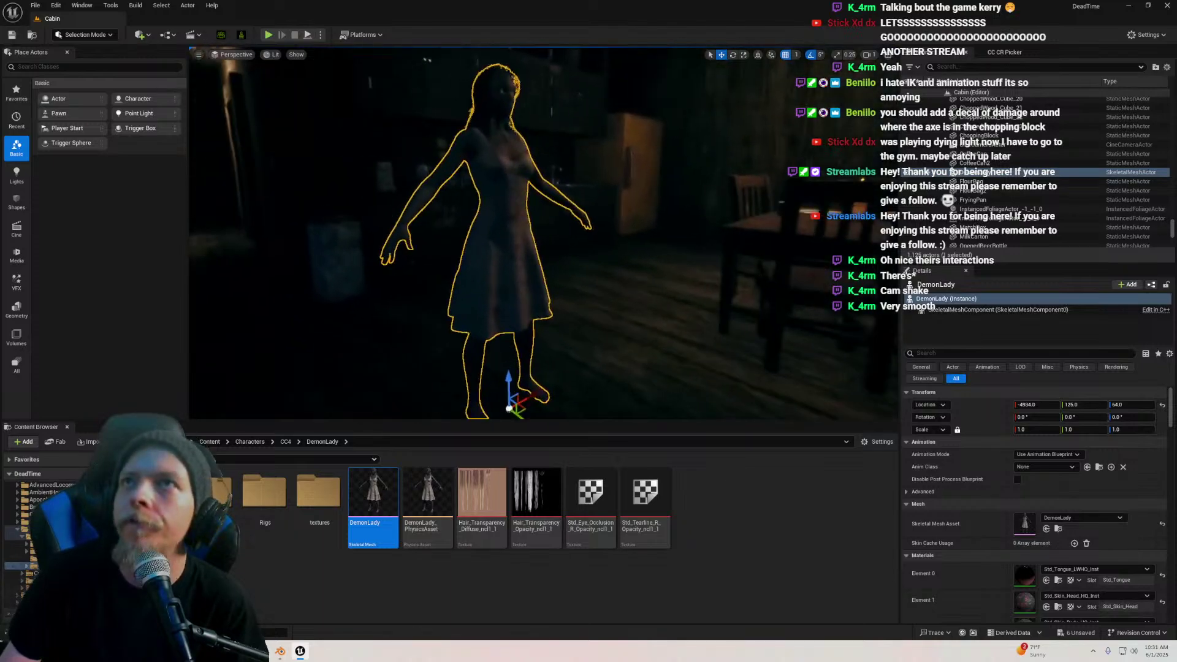
Examine the DemonLady figure in the room and the axe in the chopping block out in the yard
{"action": "key", "text": "s"}
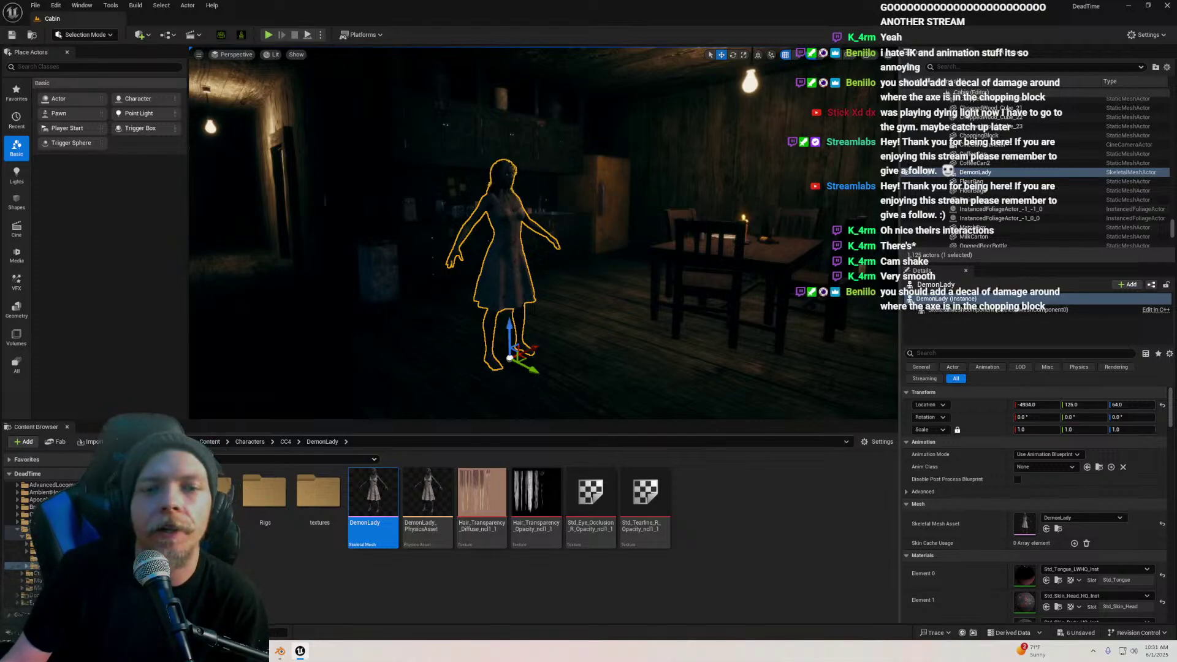
{"action": "key", "text": "w"}
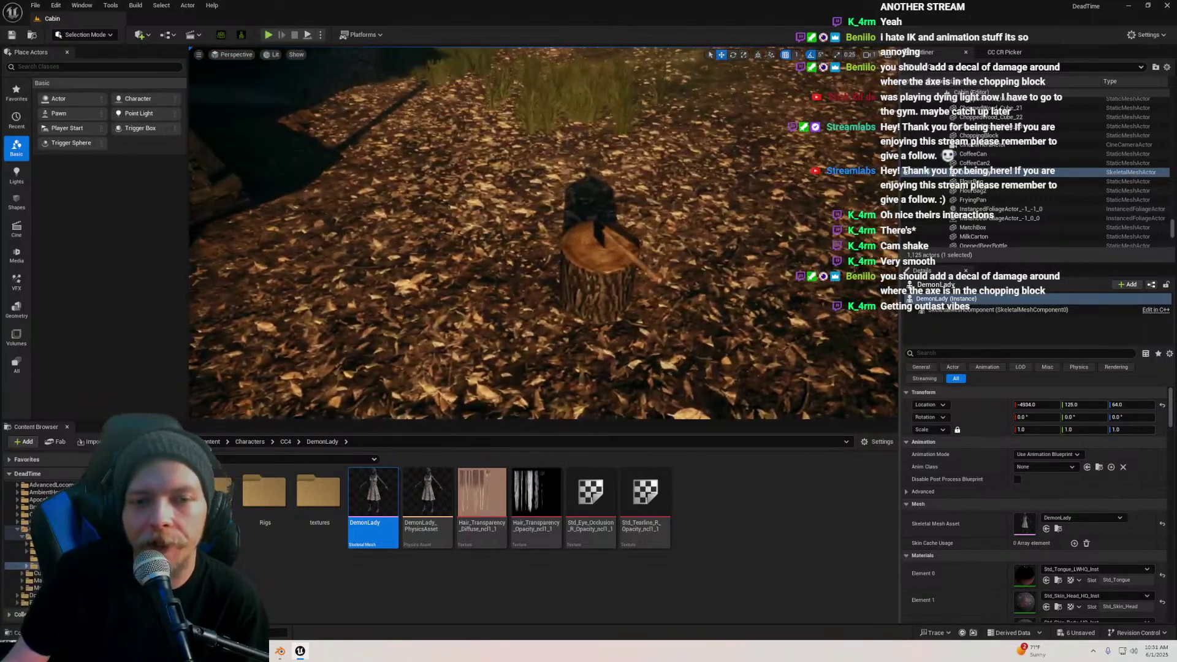
{"action": "key", "text": "w"}
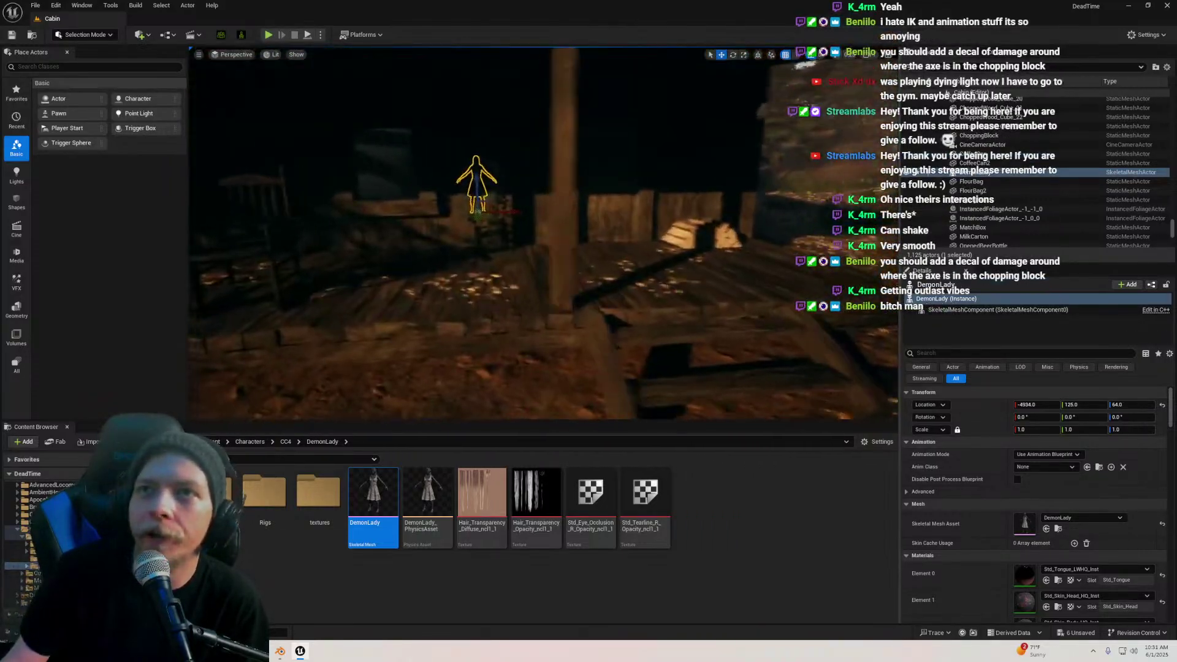
{"action": "key", "text": "w"}
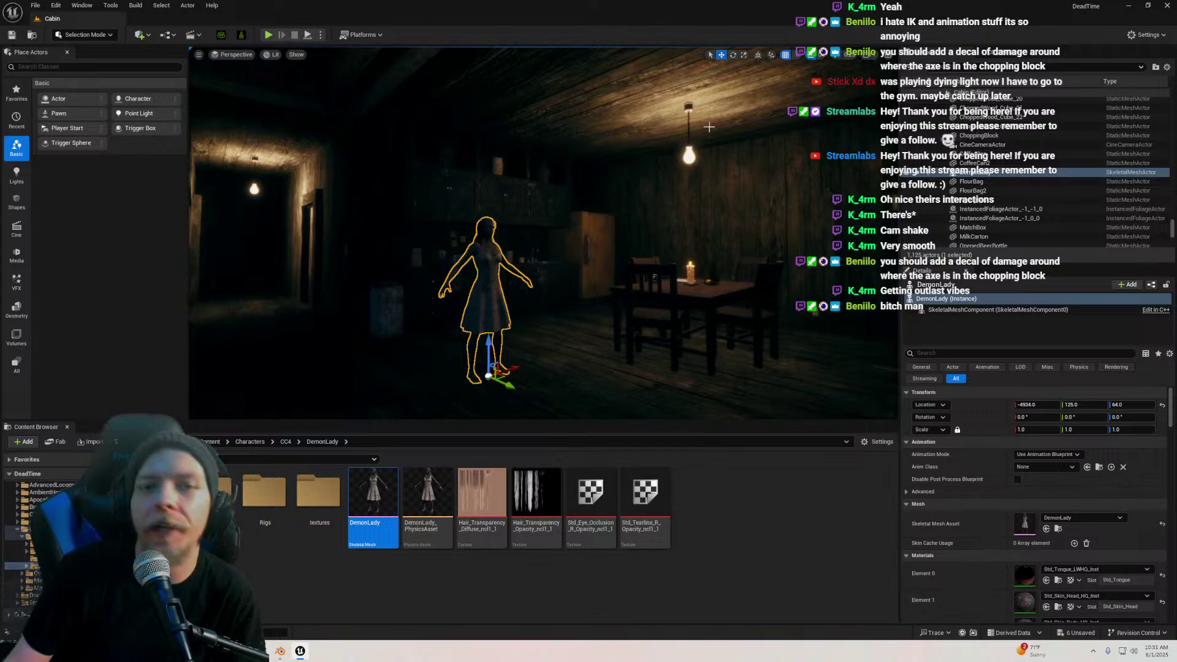
{"action": "key", "text": "w"}
{"action": "mouse_move", "coordinate": [708, 127]}
{"action": "right_mouse_down"}
{"action": "mouse_move", "coordinate": [619, 135]}
{"action": "mouse_move", "coordinate": [724, 138]}
{"action": "right_mouse_up"}
{"action": "key", "text": "g"}
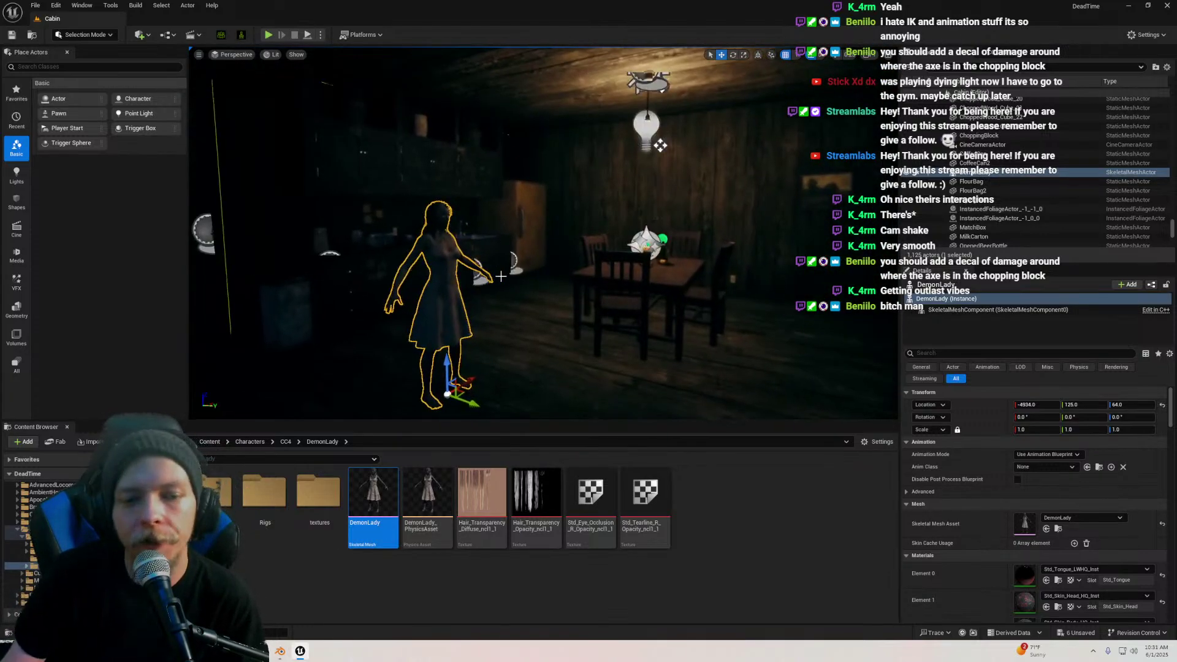
{"action": "key", "text": "g"}
Cancel the content save and delete the DemonLady figure from the cabin level
{"action": "key", "text": "ctrl+s"}
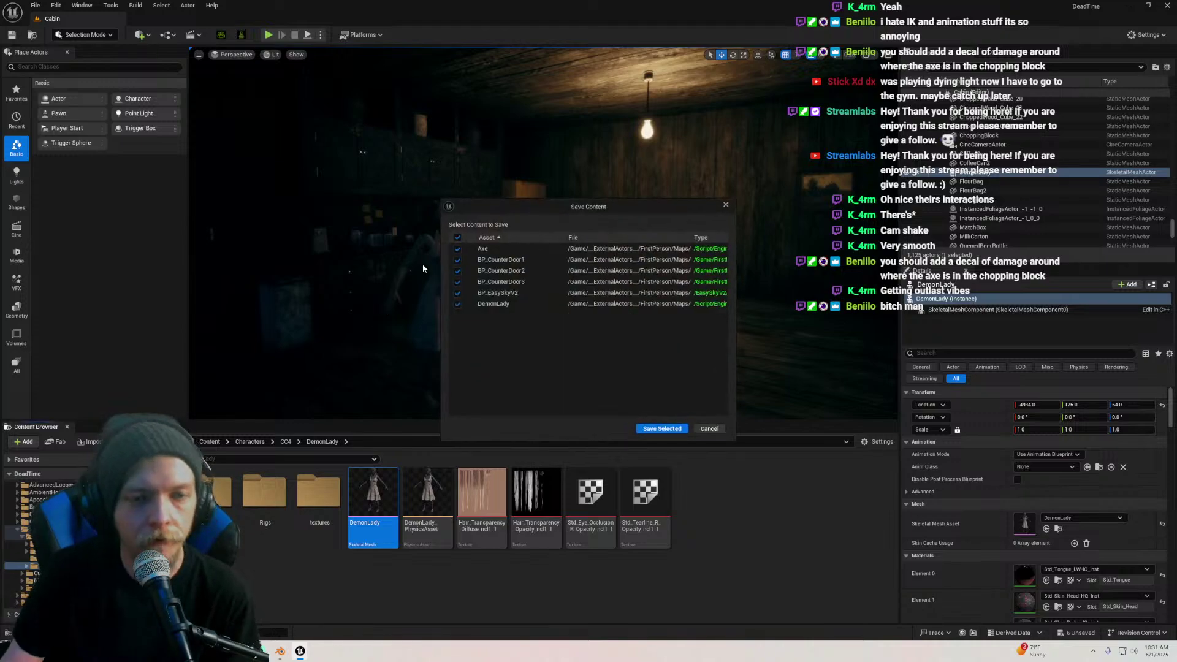
{"action": "left_click", "coordinate": [709, 429]}
{"action": "left_click", "coordinate": [427, 328]}
{"action": "key", "text": "Delete"}
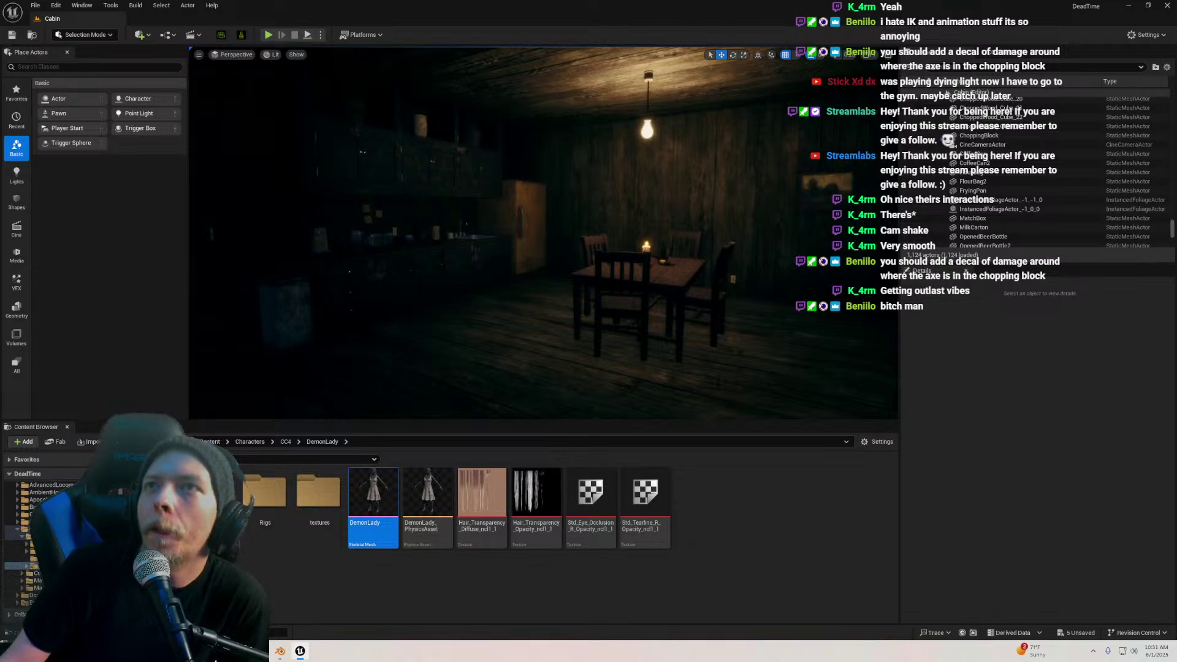
Save all the modified content of the cabin level
{"action": "right_click_drag", "start_coordinate": [749, 290], "coordinate": [301, 354]}
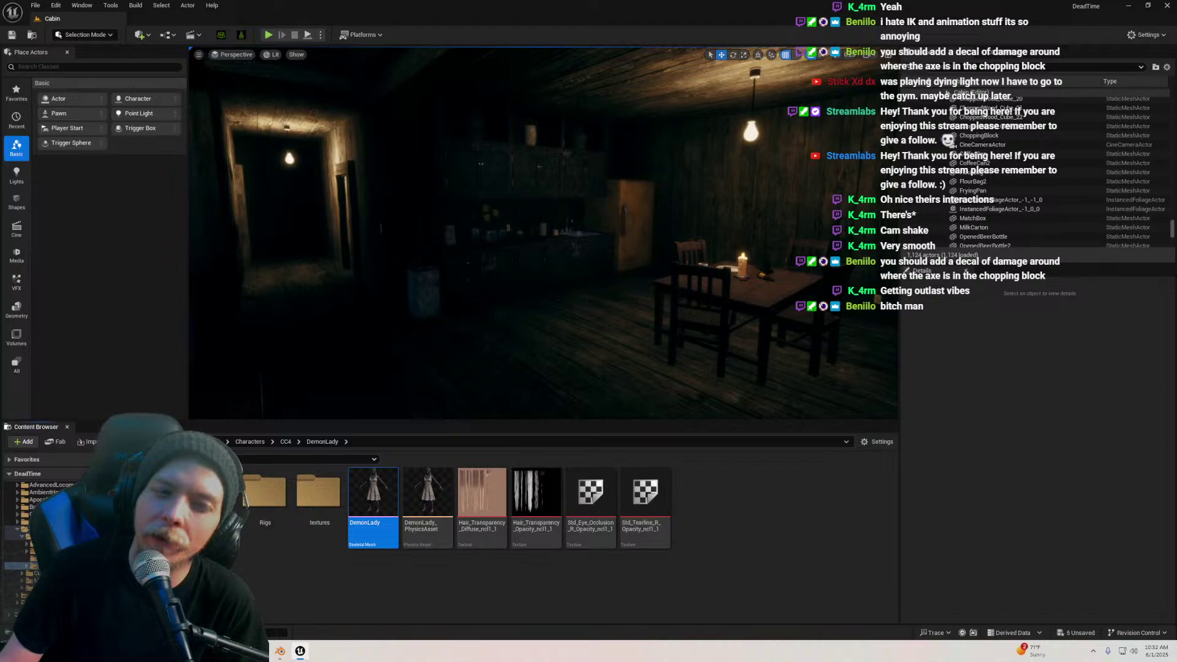
{"action": "key", "text": "ctrl+shift+s"}
{"action": "left_click", "coordinate": [662, 429]}
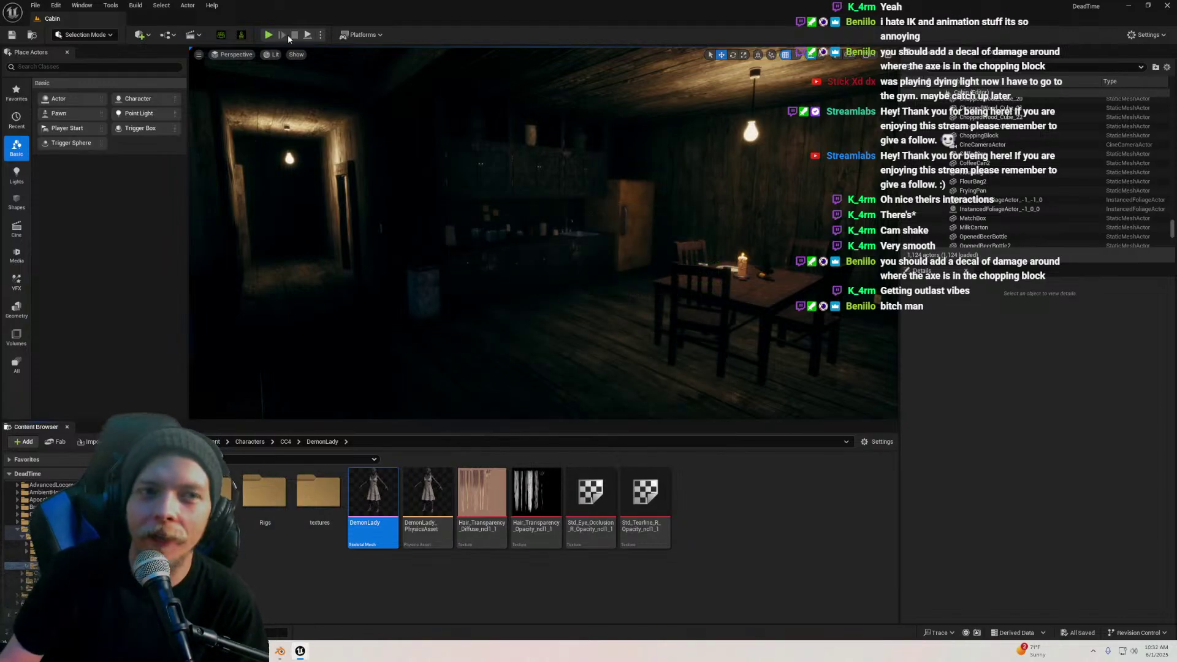
Start a play test and walk through the hallway and living area, returning to view the dining table
{"action": "key", "text": "alt+p"}
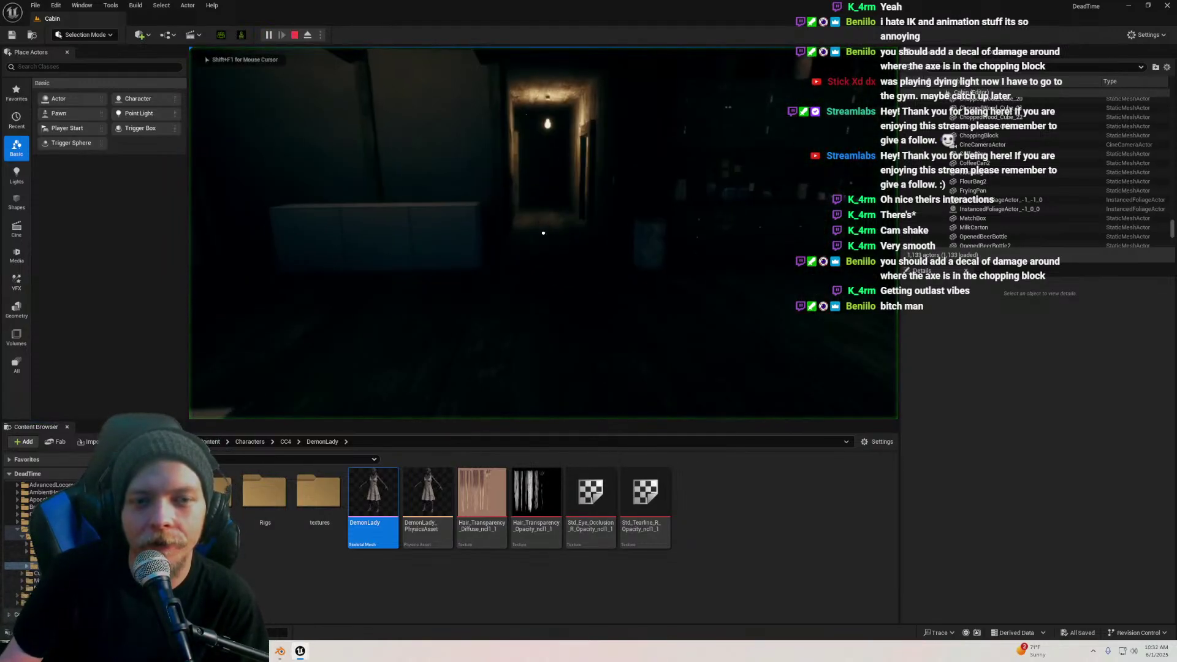
{"action": "key", "text": "w"}
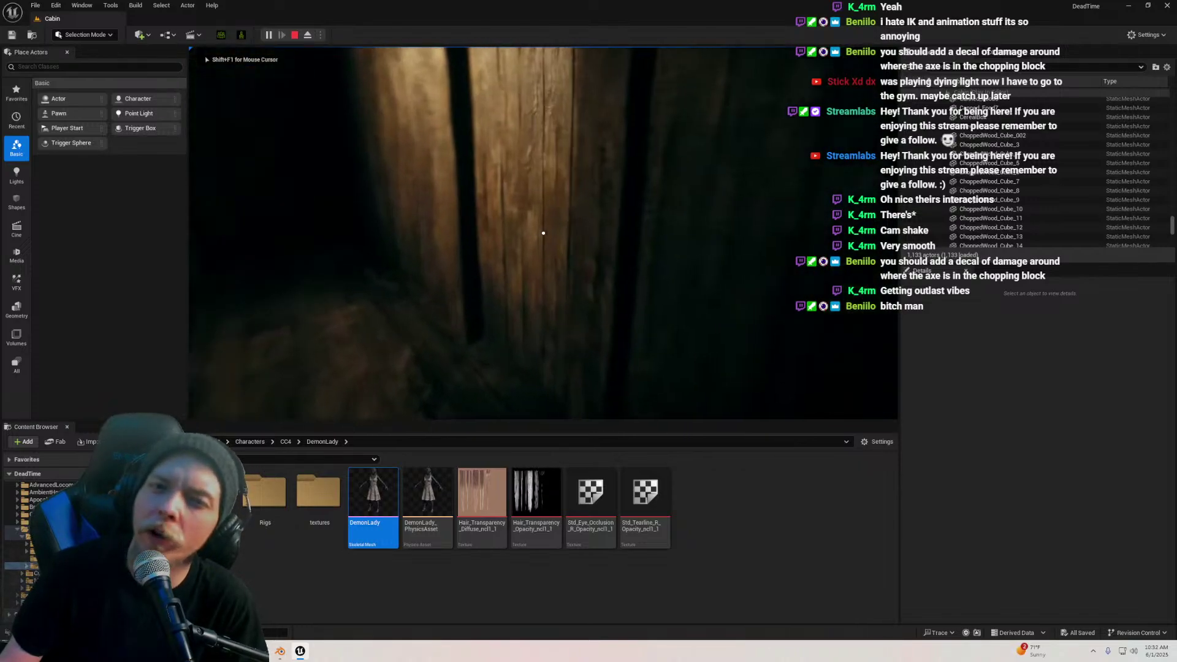
{"action": "key", "text": "w"}
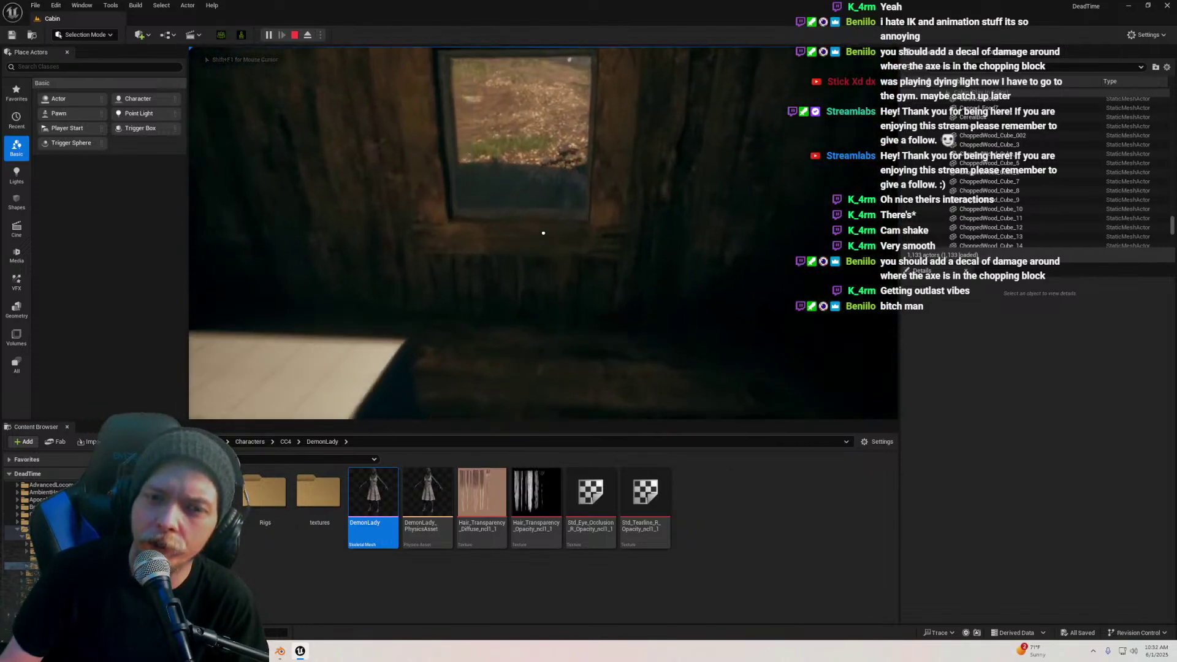
{"action": "key", "text": "w"}
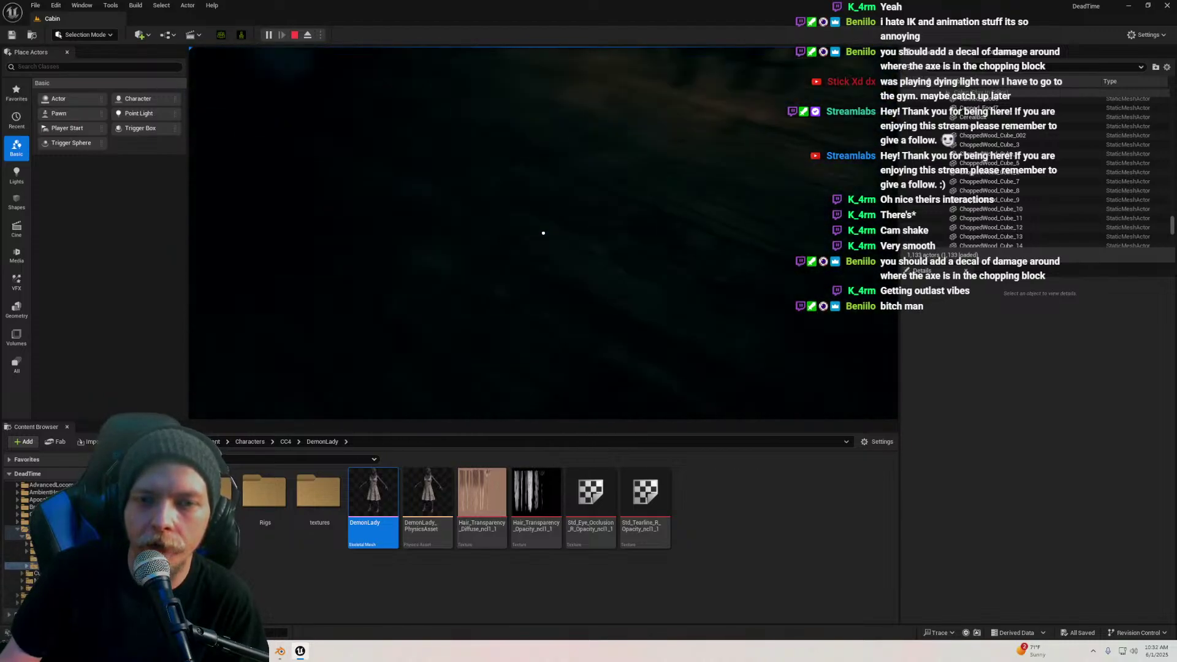
{"action": "key", "text": "w"}
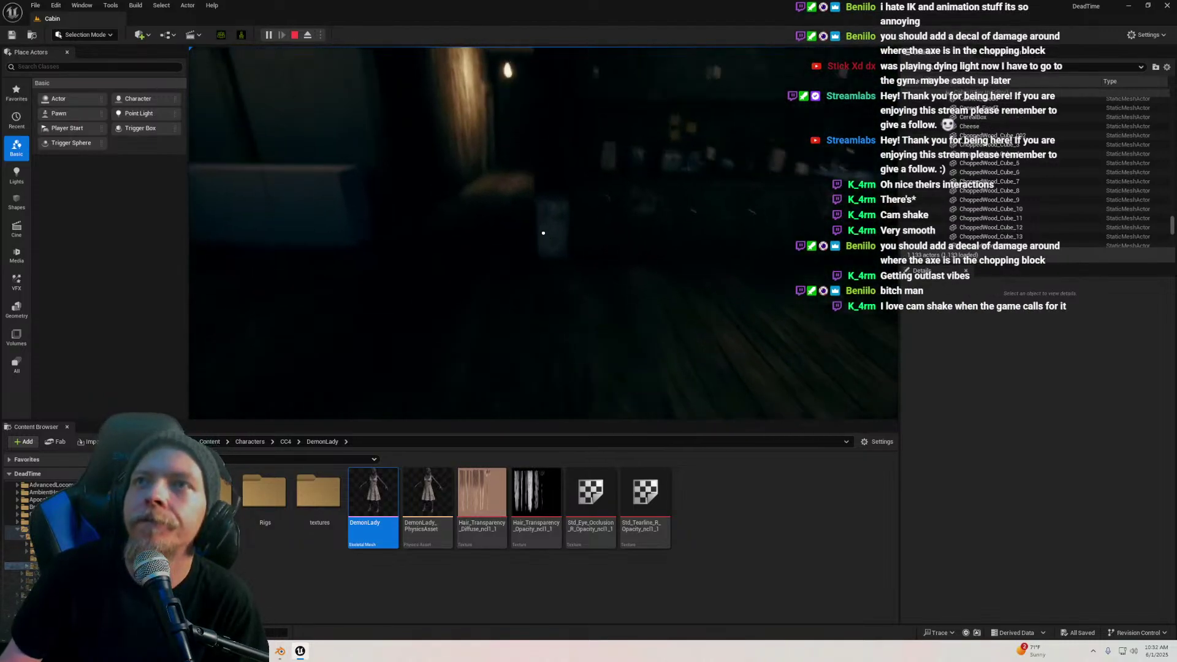
{"action": "key", "text": "w"}
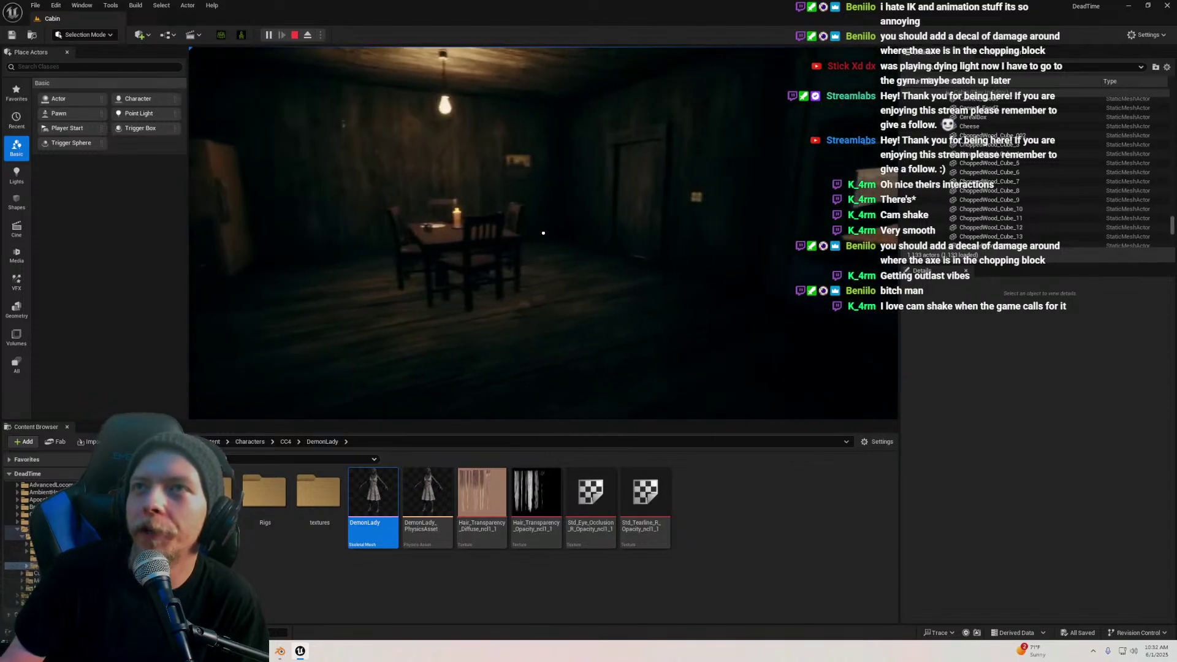
{"action": "key", "text": "d"}
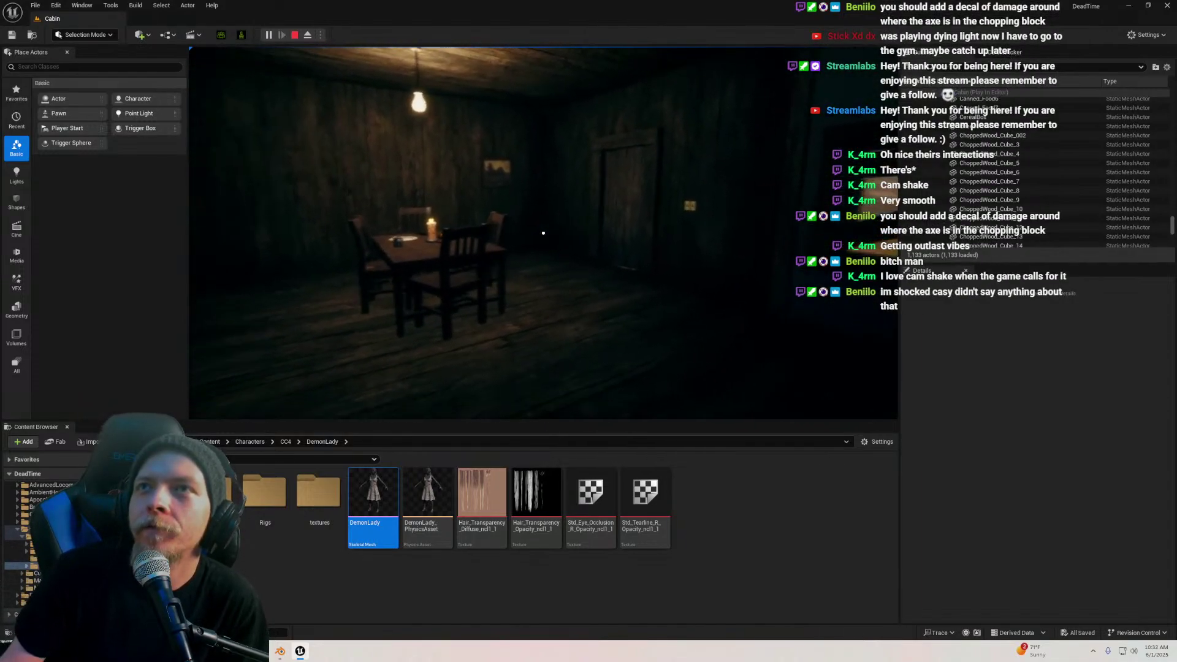
Walk via the hallway and front door into the yard, look back at the cabin's exterior, and end the play test
{"action": "key", "text": "w"}
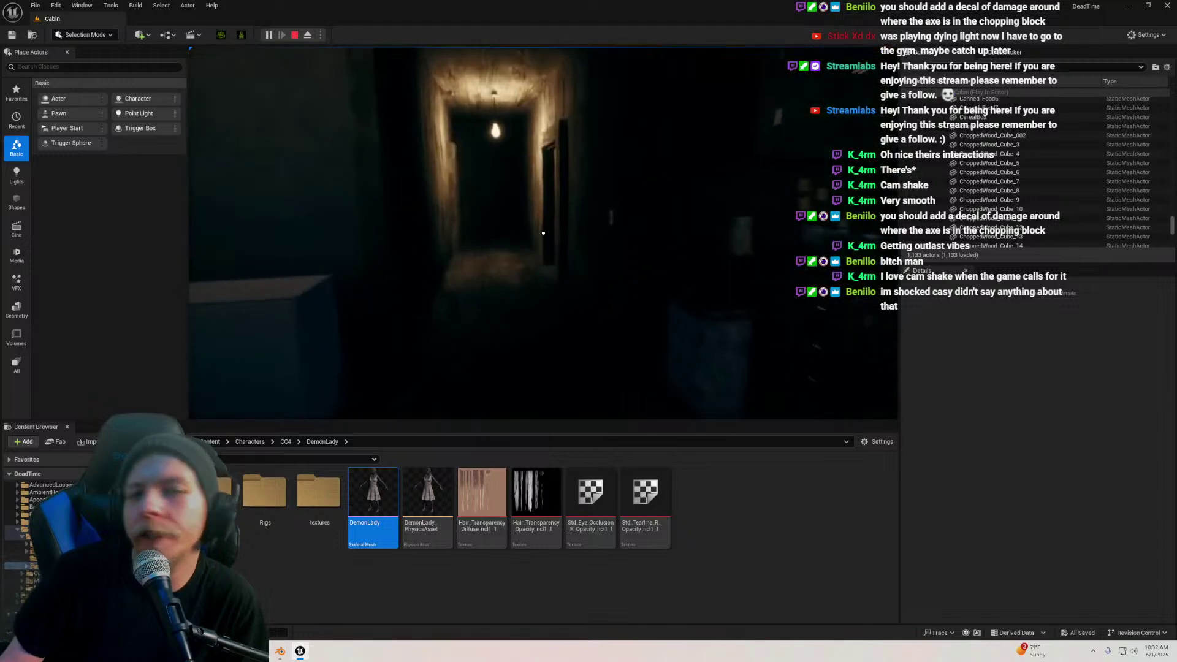
{"action": "key", "text": "w"}
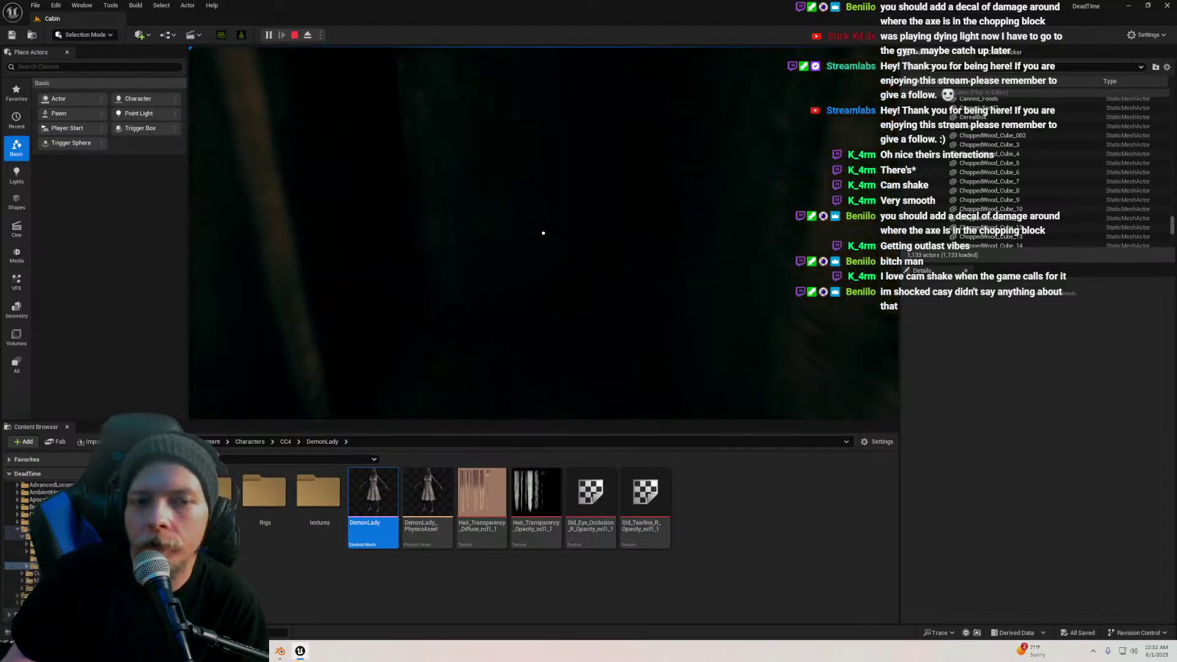
{"action": "key", "text": "w"}
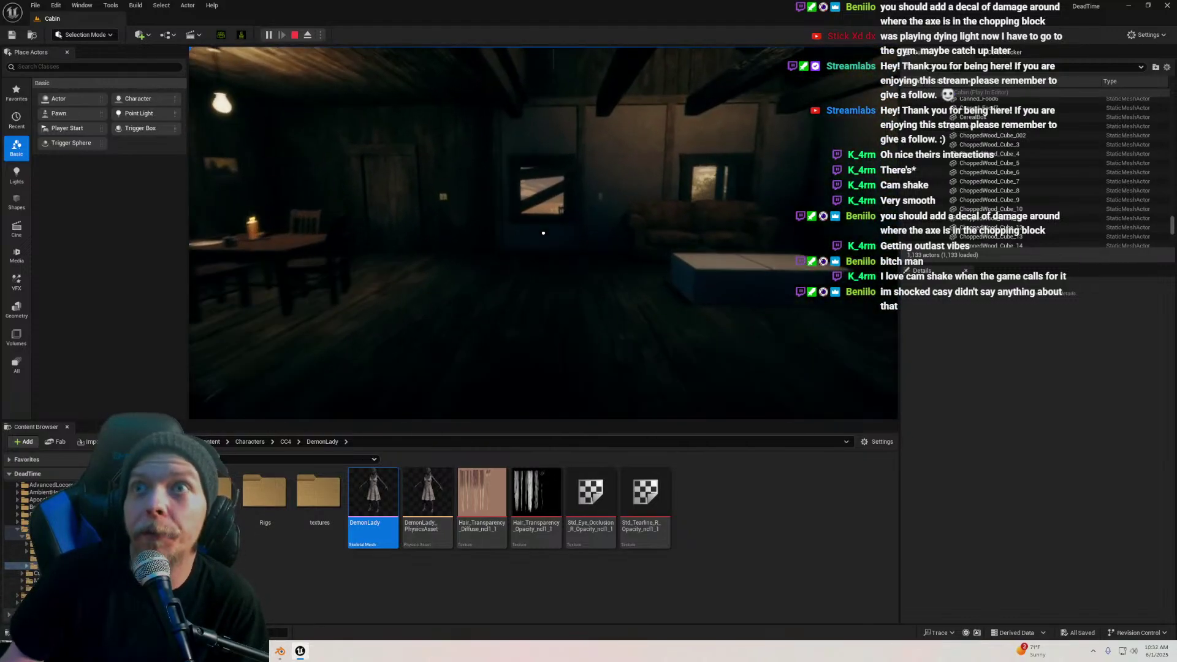
{"action": "key", "text": "w"}
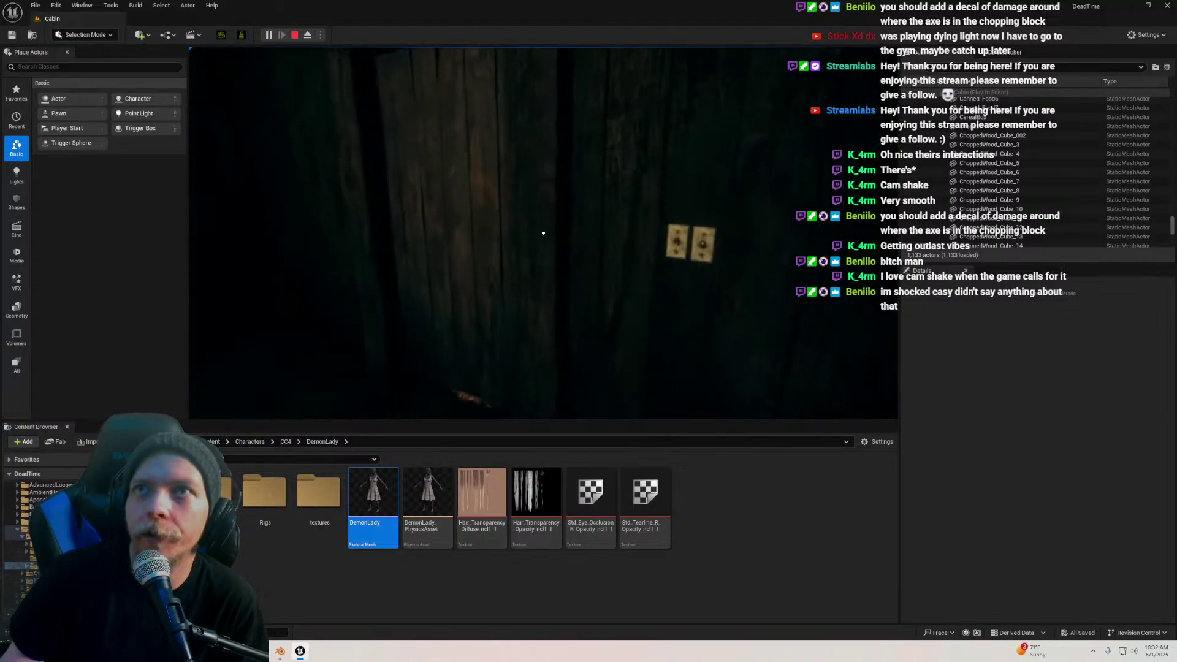
{"action": "key", "text": "w"}
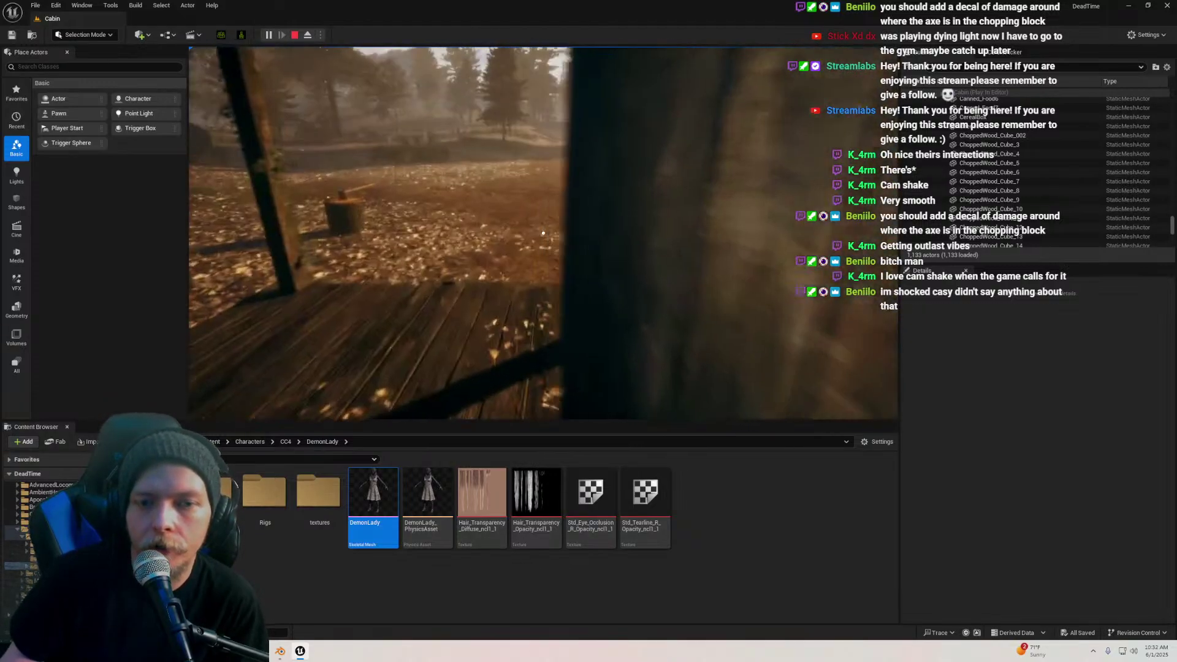
{"action": "key", "text": "w"}
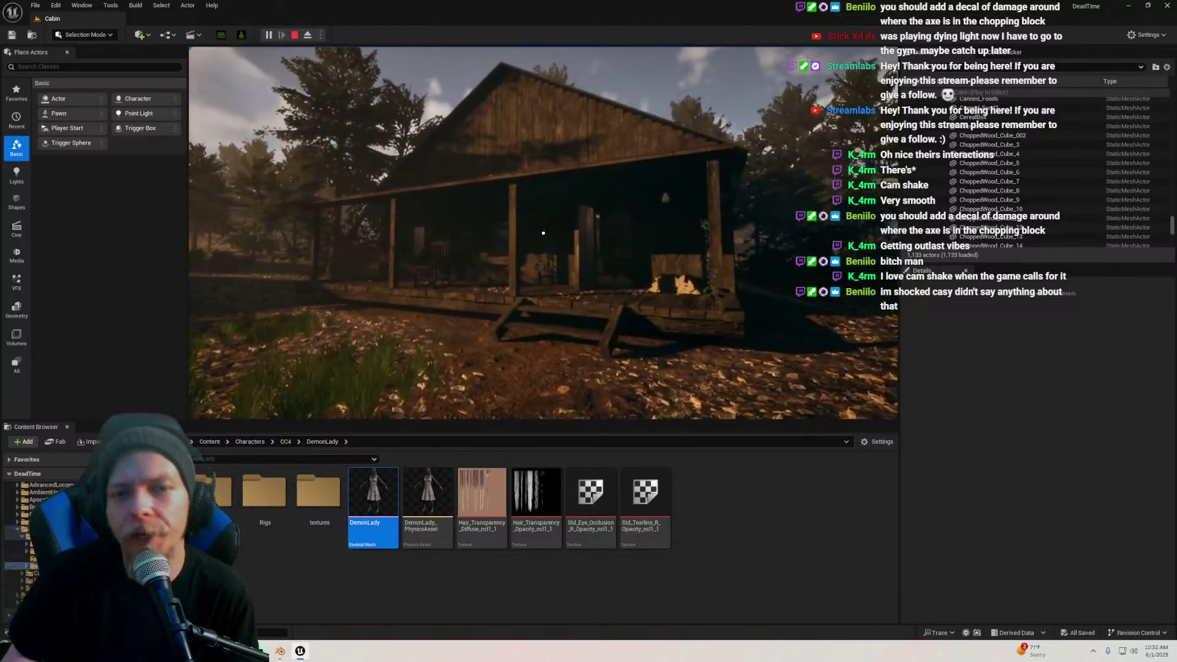
{"action": "key", "text": "Escape"}
{"action": "right_click_drag", "start_coordinate": [706, 197], "coordinate": [706, 246]}
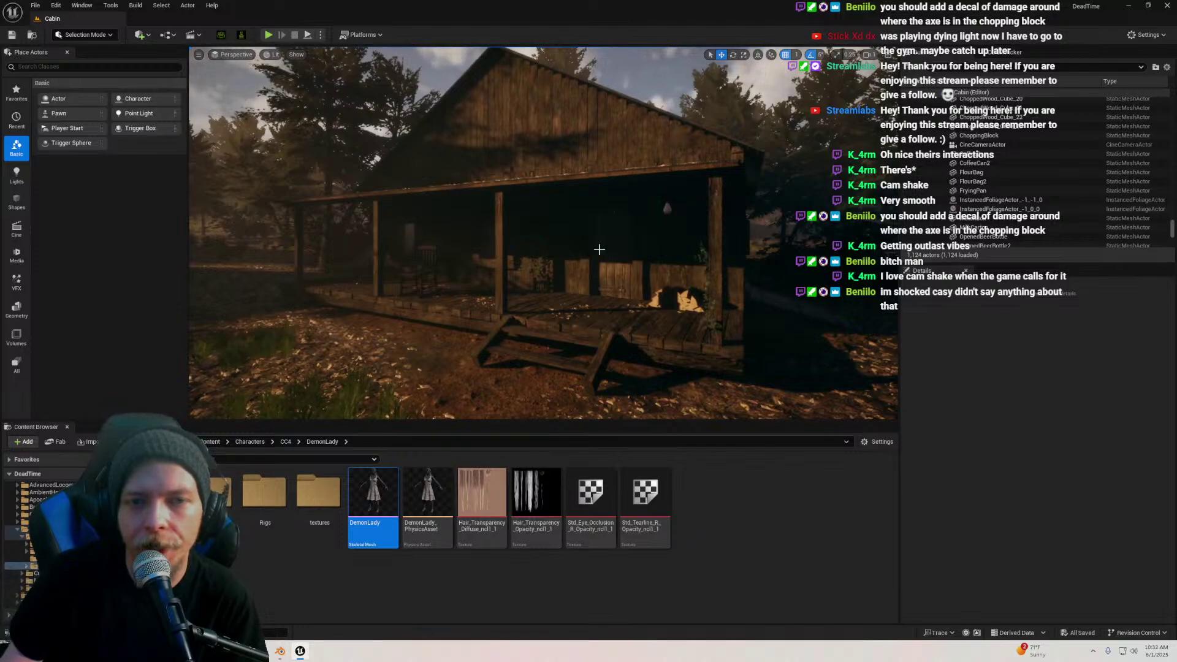
Move the cabin's front hinge door out of its frame onto the porch and undo the move
{"action": "key", "text": "w"}
{"action": "right_click_drag", "start_coordinate": [599, 249], "coordinate": [568, 276]}
{"action": "left_click", "coordinate": [660, 240]}
{"action": "mouse_move", "coordinate": [661, 241]}
{"action": "right_mouse_down"}
{"action": "mouse_move", "coordinate": [631, 248]}
{"action": "mouse_move", "coordinate": [661, 240]}
{"action": "right_mouse_up"}
{"action": "key", "text": "s"}
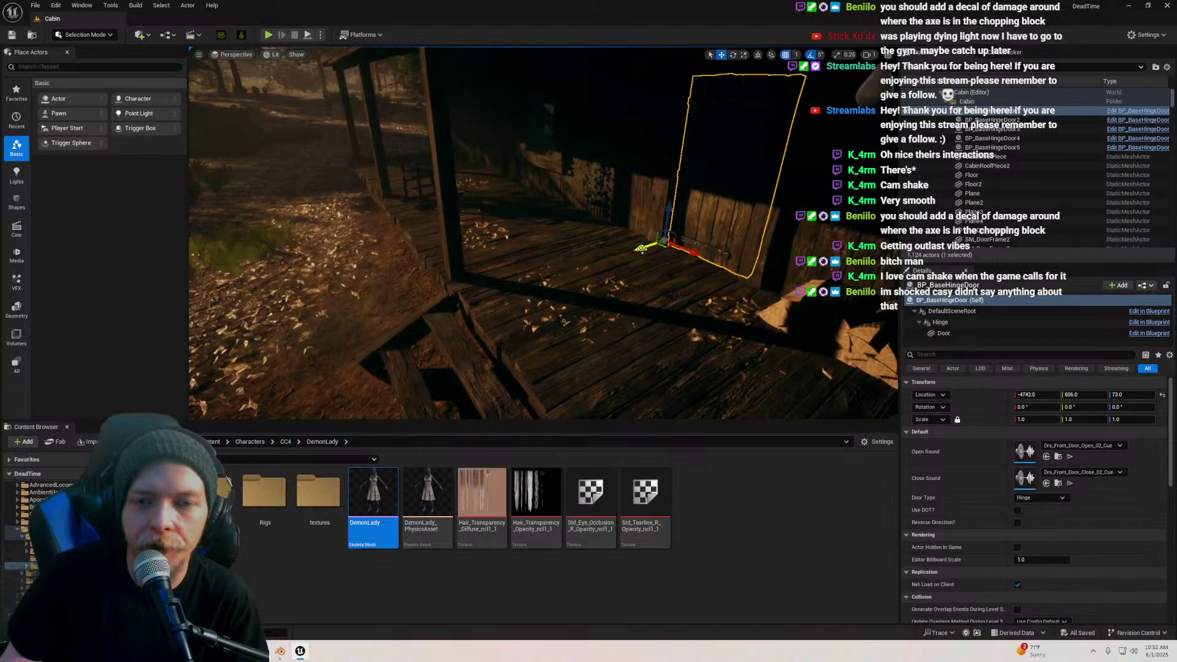
{"action": "left_click_drag", "start_coordinate": [641, 249], "coordinate": [506, 299]}
{"action": "key", "text": "ctrl+z"}
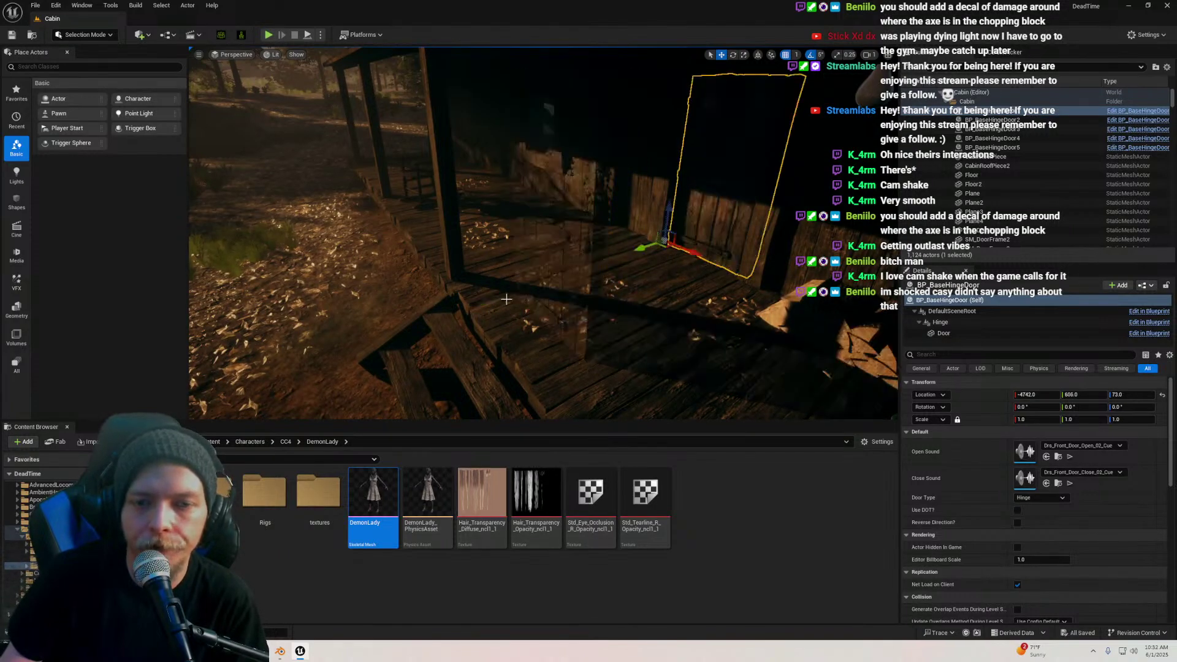
Examine the cabin's dark interior, looking over the window, walls, couch, coffee table and placeholder blocks
{"action": "key", "text": "w"}
{"action": "right_click_drag", "start_coordinate": [507, 299], "coordinate": [515, 276]}
{"action": "key", "text": "s"}
{"action": "right_click_drag", "start_coordinate": [516, 205], "coordinate": [438, 145]}
{"action": "key", "text": "Escape"}
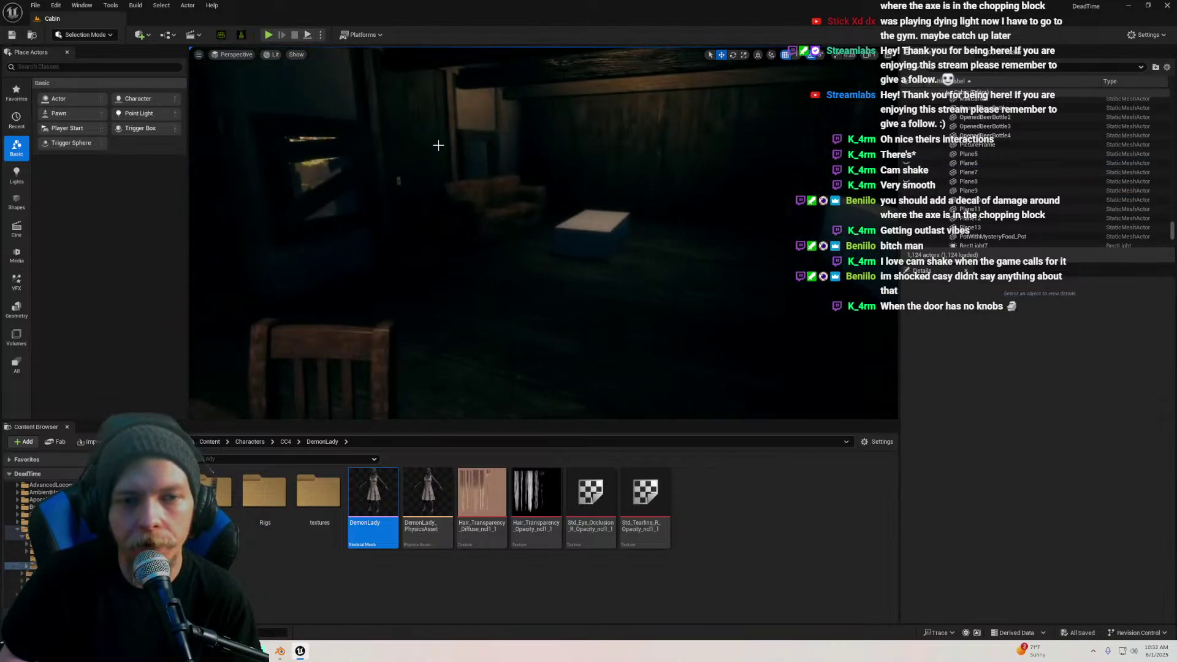
{"action": "right_click_drag", "start_coordinate": [511, 128], "coordinate": [501, 158]}
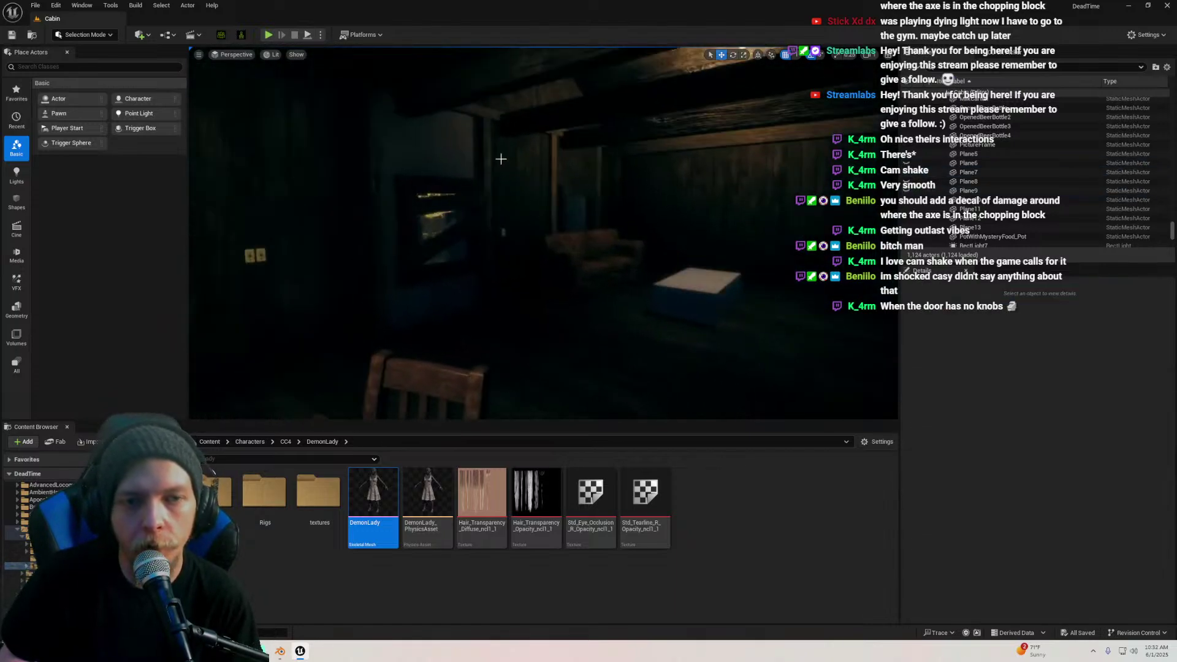
{"action": "left_click", "coordinate": [423, 305]}
{"action": "key", "text": "Escape"}
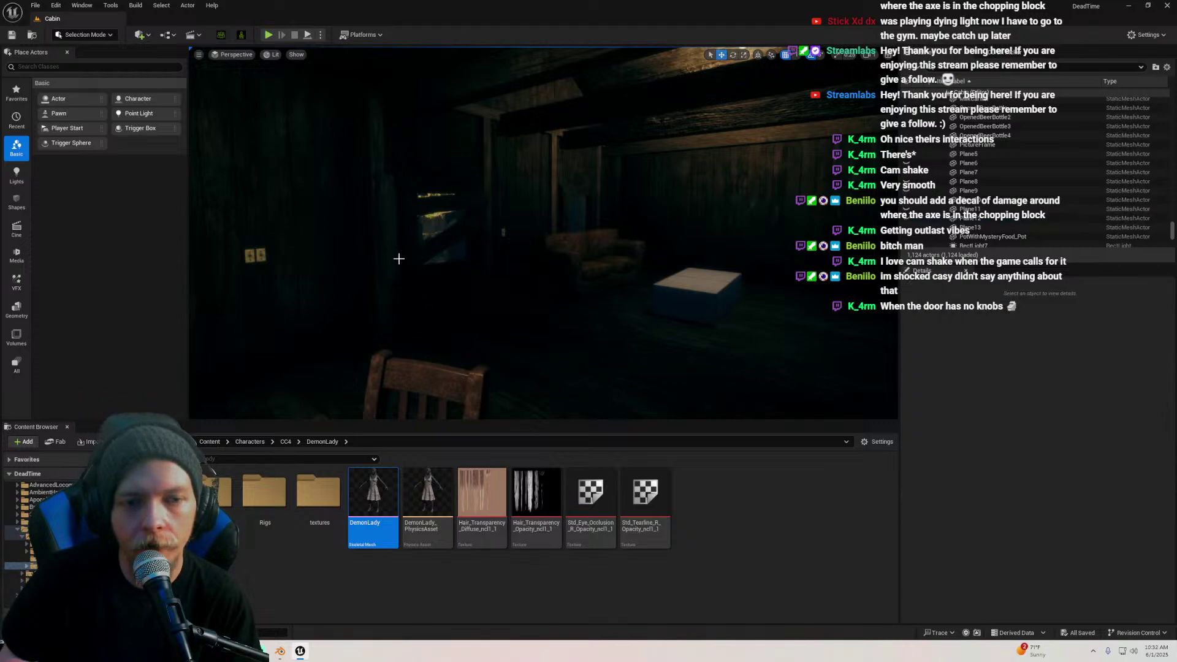
{"action": "left_click", "coordinate": [396, 248]}
{"action": "key", "text": "Escape"}
{"action": "right_click_drag", "start_coordinate": [396, 247], "coordinate": [411, 215]}
{"action": "mouse_move", "coordinate": [496, 182]}
{"action": "right_mouse_down"}
{"action": "mouse_move", "coordinate": [484, 181]}
{"action": "mouse_move", "coordinate": [665, 182]}
{"action": "mouse_move", "coordinate": [503, 200]}
{"action": "right_mouse_up"}
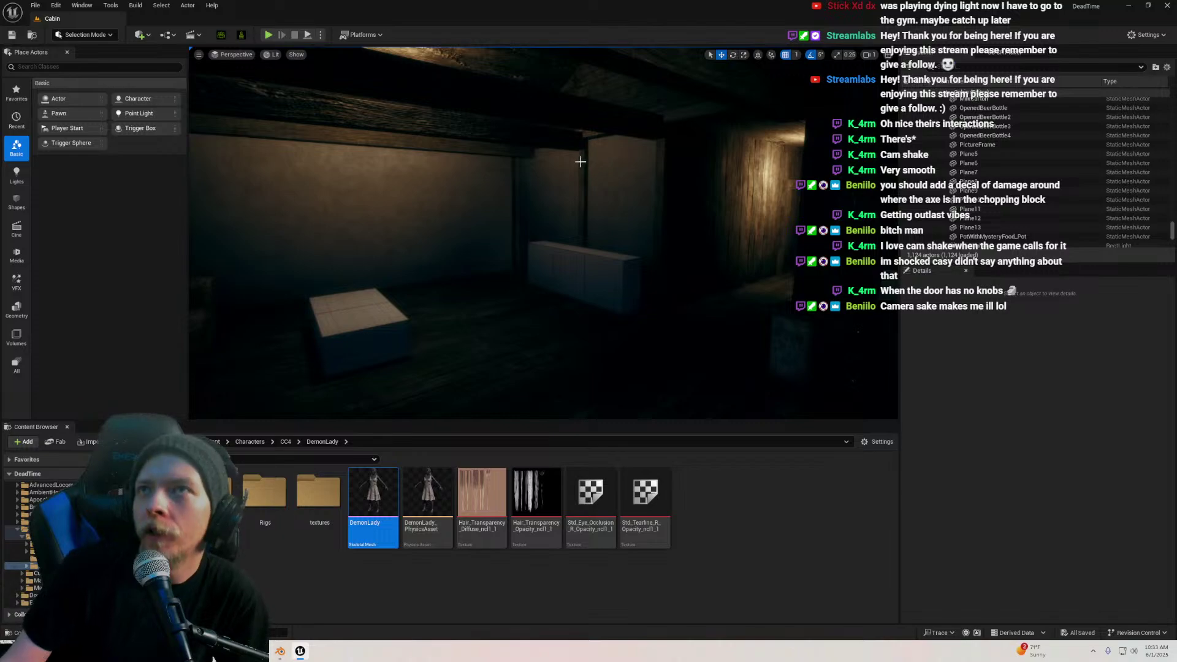
{"action": "right_click_drag", "start_coordinate": [589, 155], "coordinate": [624, 152]}
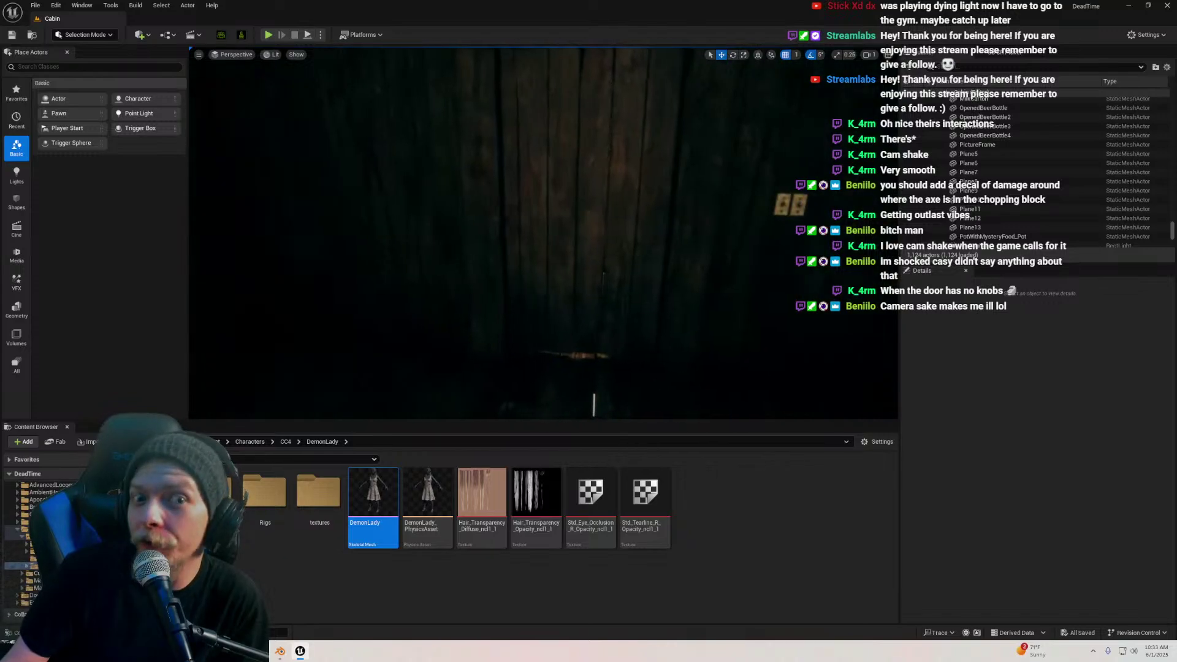
Pull the front door forward to inspect both of its sides, and undo its displacement
{"action": "right_click_drag", "start_coordinate": [604, 275], "coordinate": [578, 244]}
{"action": "left_click", "coordinate": [578, 244]}
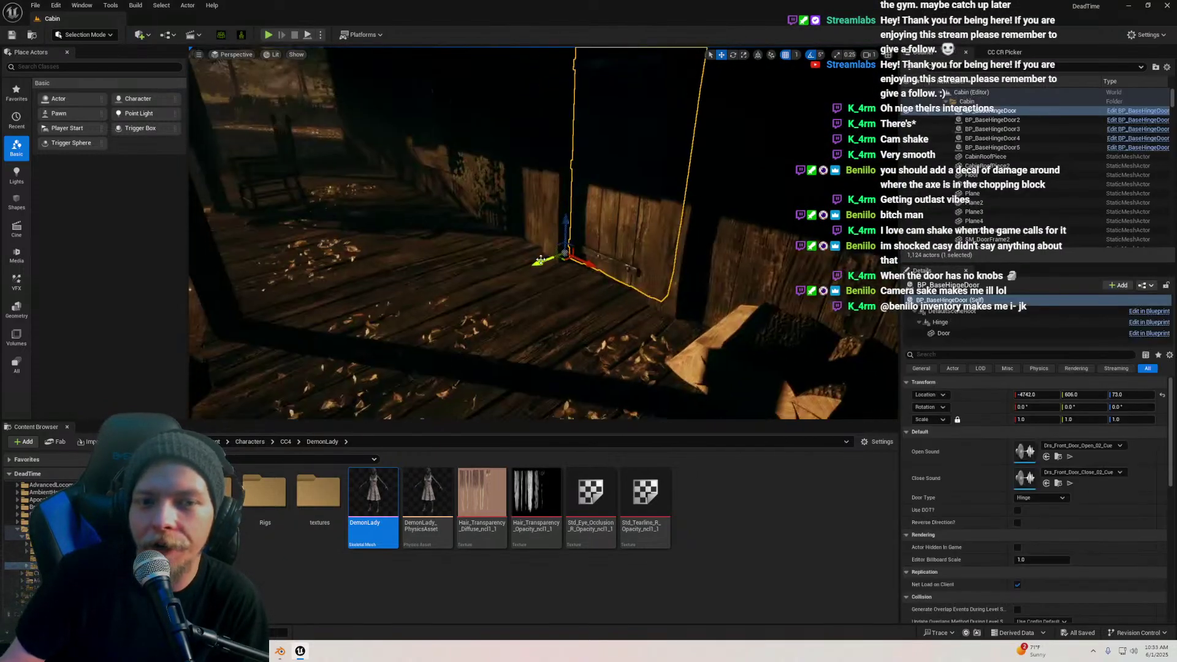
{"action": "left_click_drag", "start_coordinate": [541, 260], "coordinate": [442, 334]}
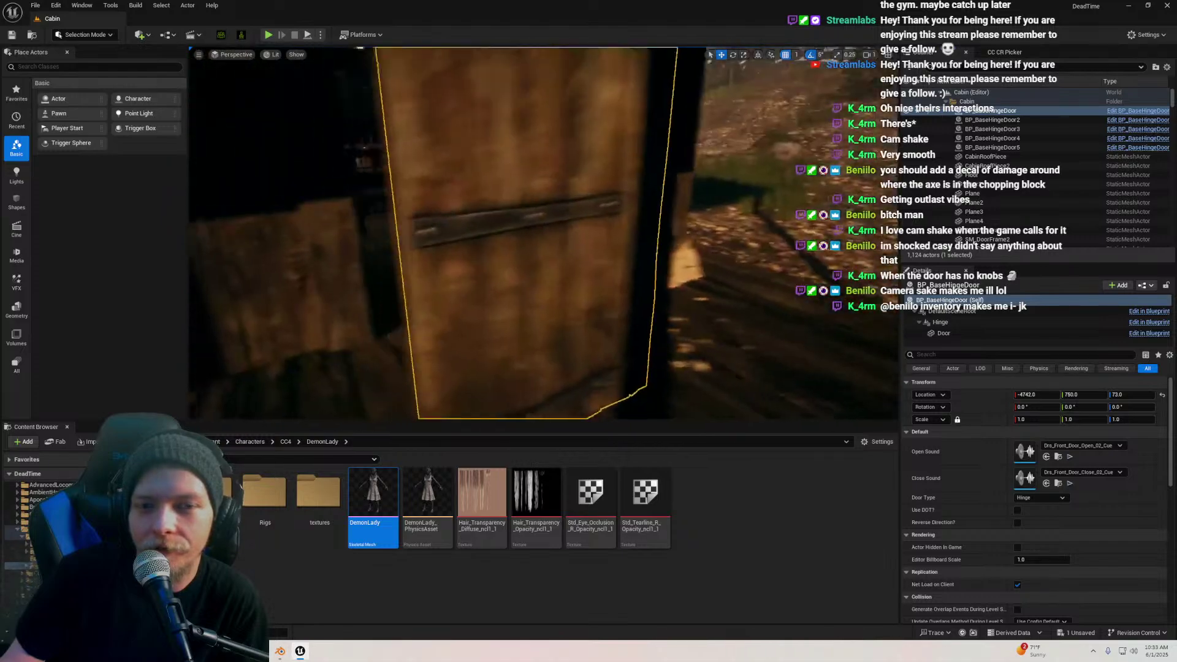
{"action": "mouse_move", "coordinate": [527, 275]}
{"action": "right_mouse_down"}
{"action": "mouse_move", "coordinate": [540, 277]}
{"action": "mouse_move", "coordinate": [527, 275]}
{"action": "right_mouse_up"}
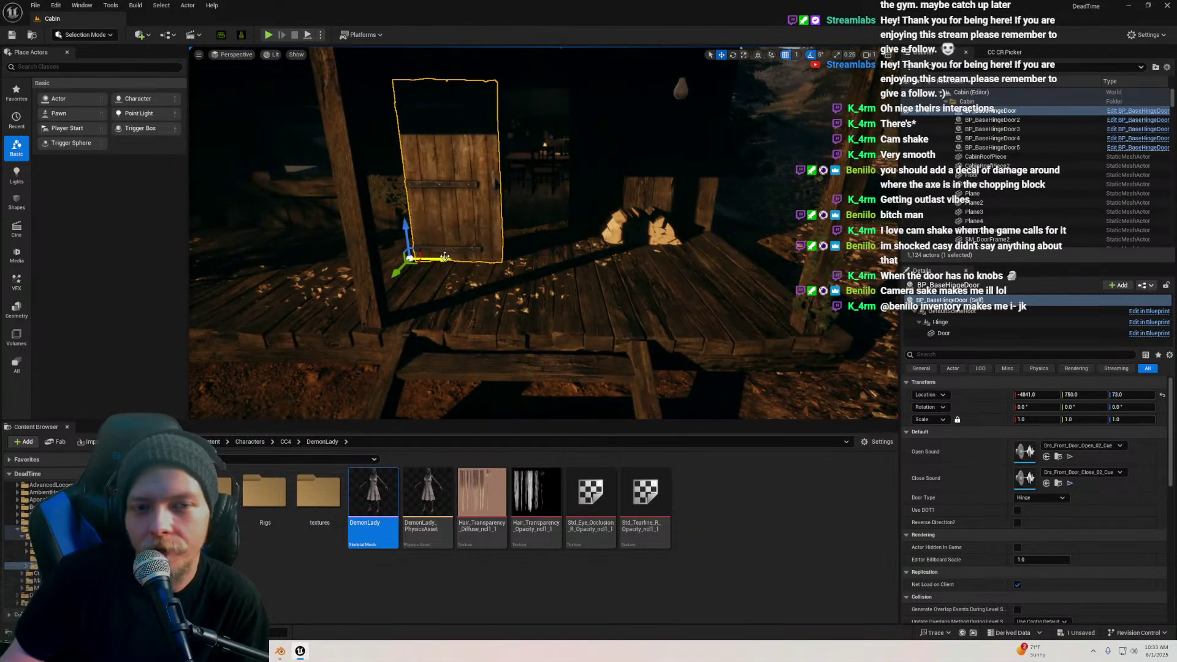
{"action": "key", "text": "ctrl+z"}
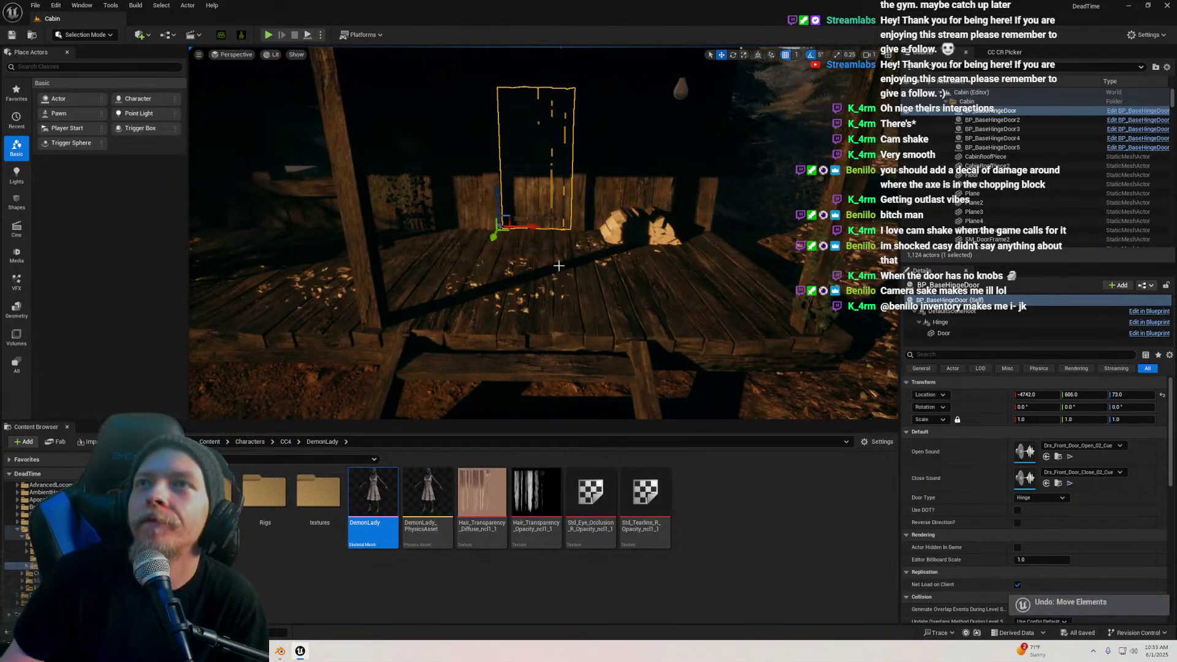
Examine the cabin's exterior from the surrounding yard, including the roof, the porch and the front steps
{"action": "right_click_drag", "start_coordinate": [559, 266], "coordinate": [562, 255]}
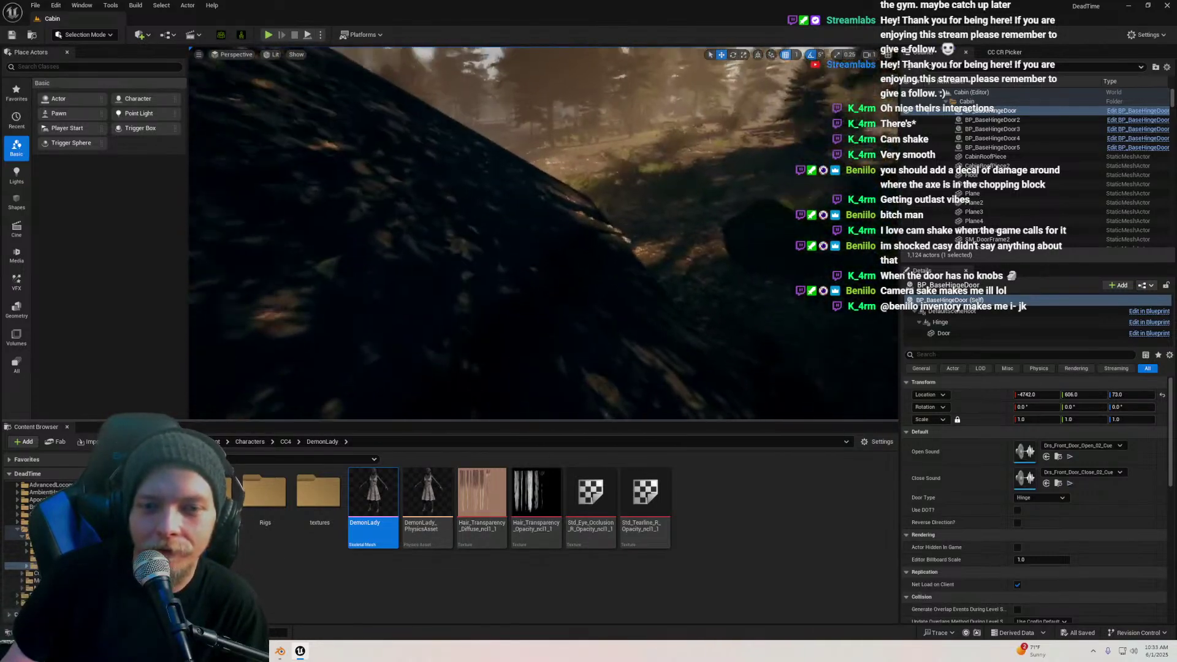
{"action": "right_click_drag", "start_coordinate": [543, 233], "coordinate": [484, 245]}
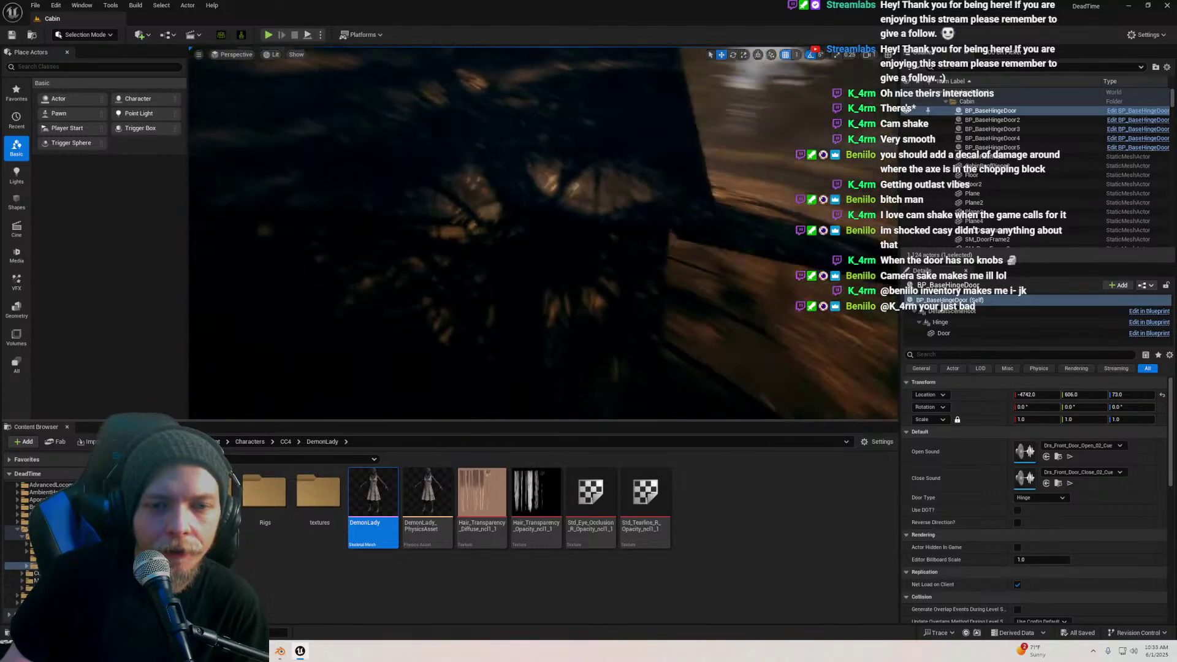
{"action": "right_click_drag", "start_coordinate": [543, 233], "coordinate": [619, 270]}
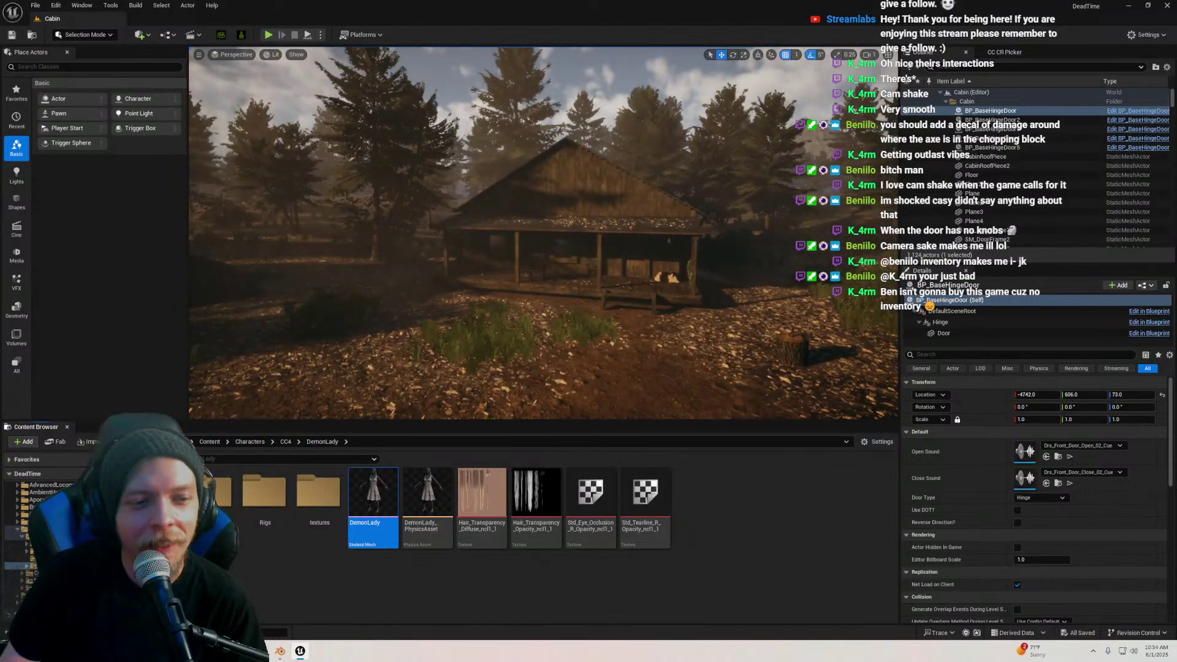
{"action": "key", "text": "w"}
{"action": "right_click_drag", "start_coordinate": [489, 319], "coordinate": [518, 312]}
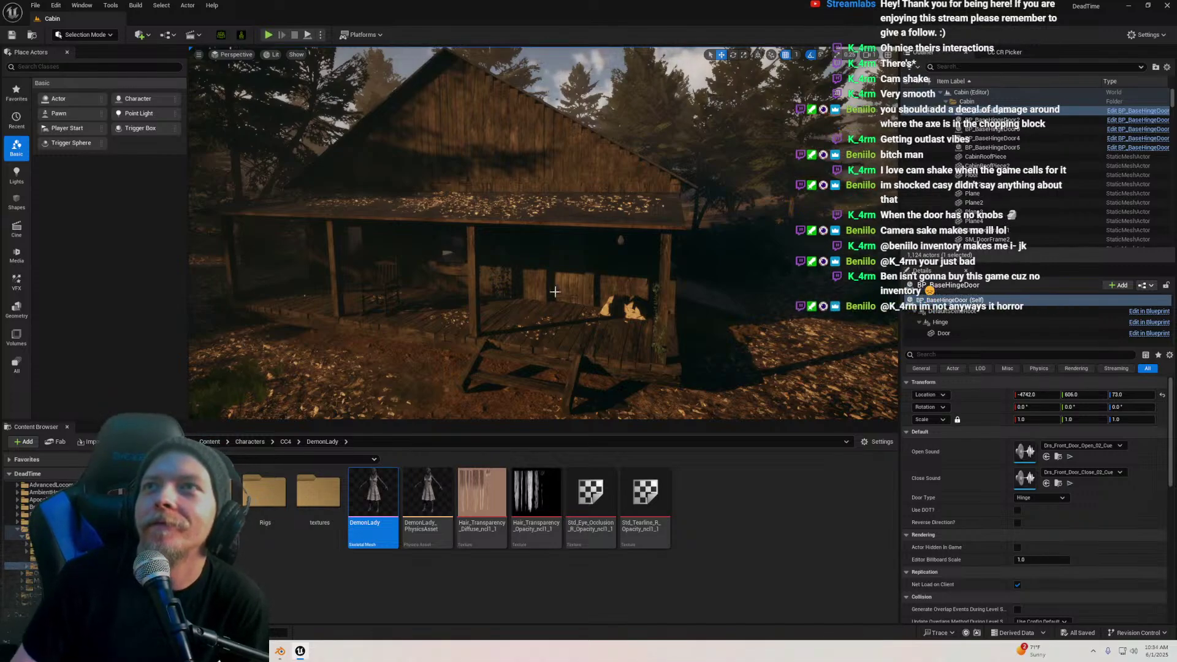
{"action": "key", "text": "s"}
{"action": "right_click_drag", "start_coordinate": [518, 311], "coordinate": [525, 314]}
{"action": "key", "text": "w"}
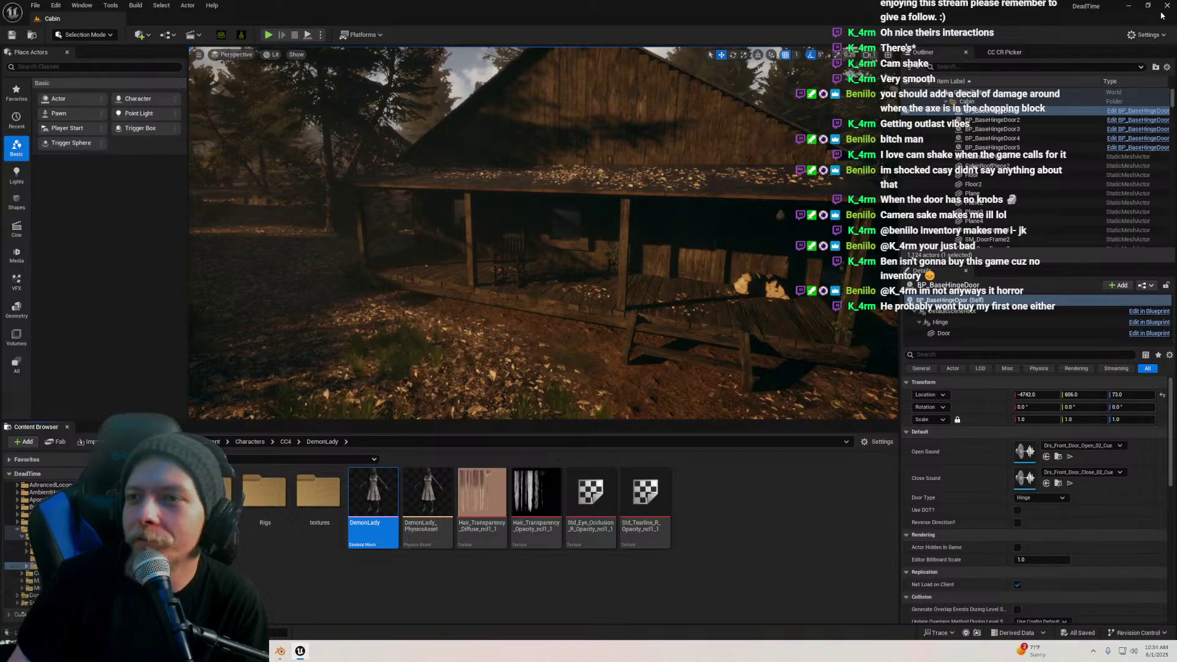
Switch to Blender, give the 3D viewport the UV editor's space, and check the coffee table legs' mesh
{"action": "key", "text": "alt+Tab"}
{"action": "middle_click_drag", "start_coordinate": [479, 327], "coordinate": [672, 340]}
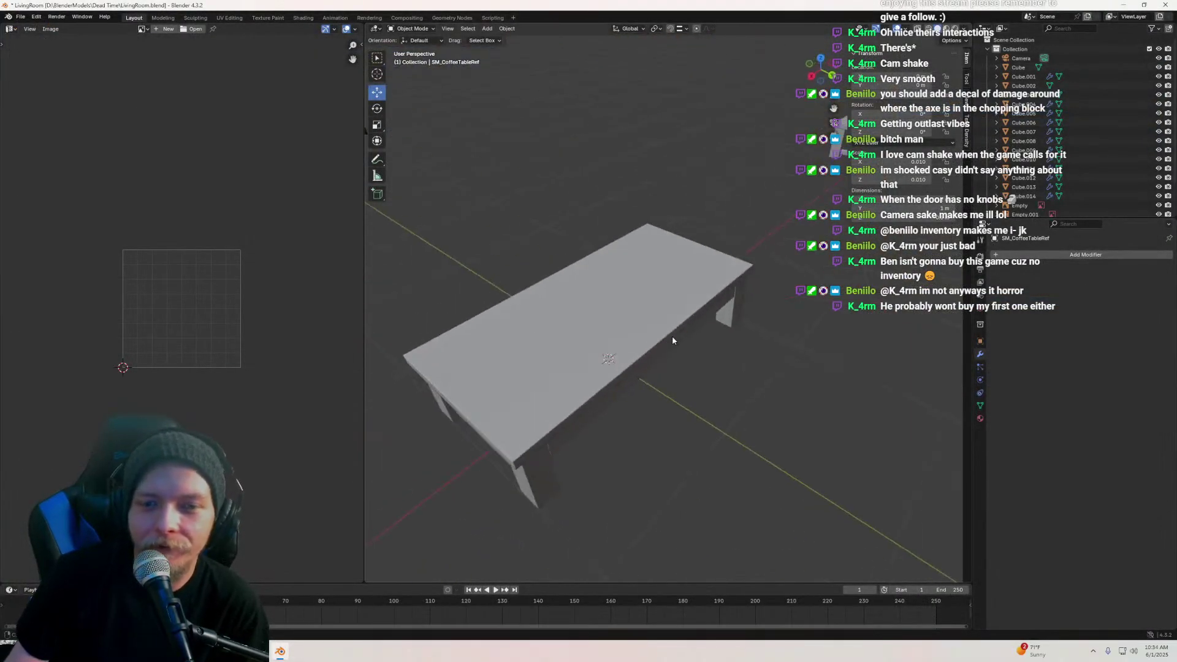
{"action": "left_click_drag", "start_coordinate": [364, 25], "coordinate": [306, 73]}
{"action": "middle_click_drag", "start_coordinate": [321, 63], "coordinate": [509, 262]}
{"action": "left_click", "coordinate": [513, 332]}
{"action": "middle_click_drag", "start_coordinate": [513, 334], "coordinate": [506, 368]}
{"action": "key", "text": "Tab"}
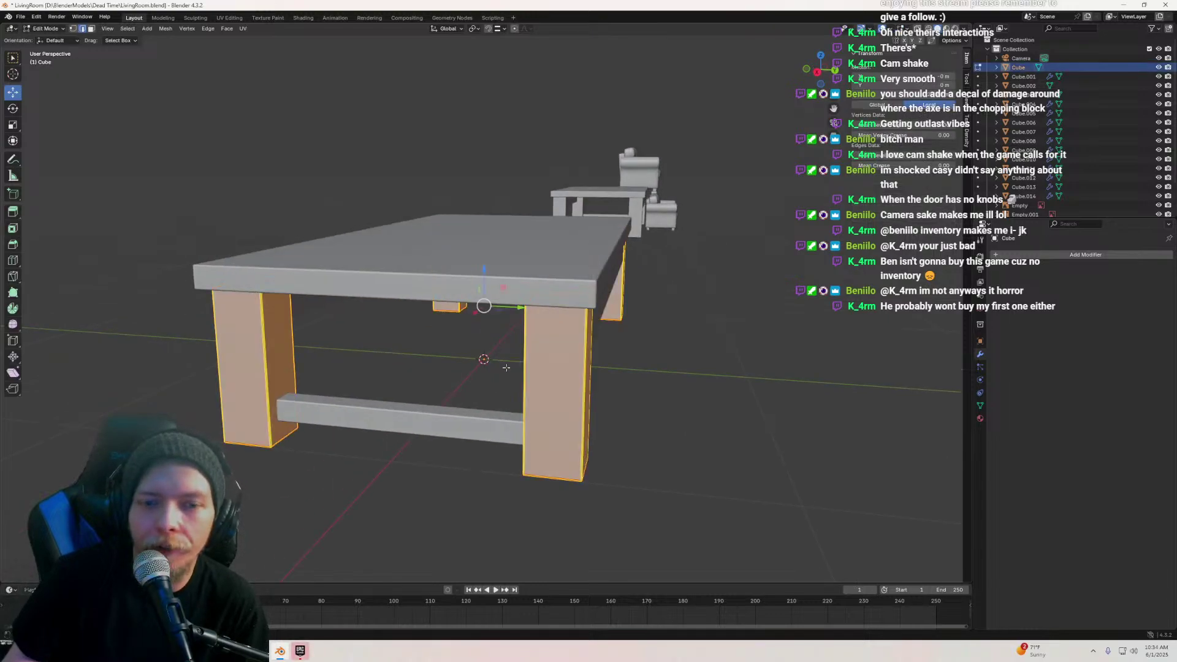
{"action": "key", "text": "Tab"}
Apply the bevel and weighted normal modifiers on the coffee table's lower crossbars, keeping the mirror modifier
{"action": "left_click", "coordinate": [410, 428]}
{"action": "middle_click_drag", "start_coordinate": [410, 428], "coordinate": [933, 398]}
{"action": "left_click", "coordinate": [1145, 374]}
{"action": "left_click", "coordinate": [1141, 381]}
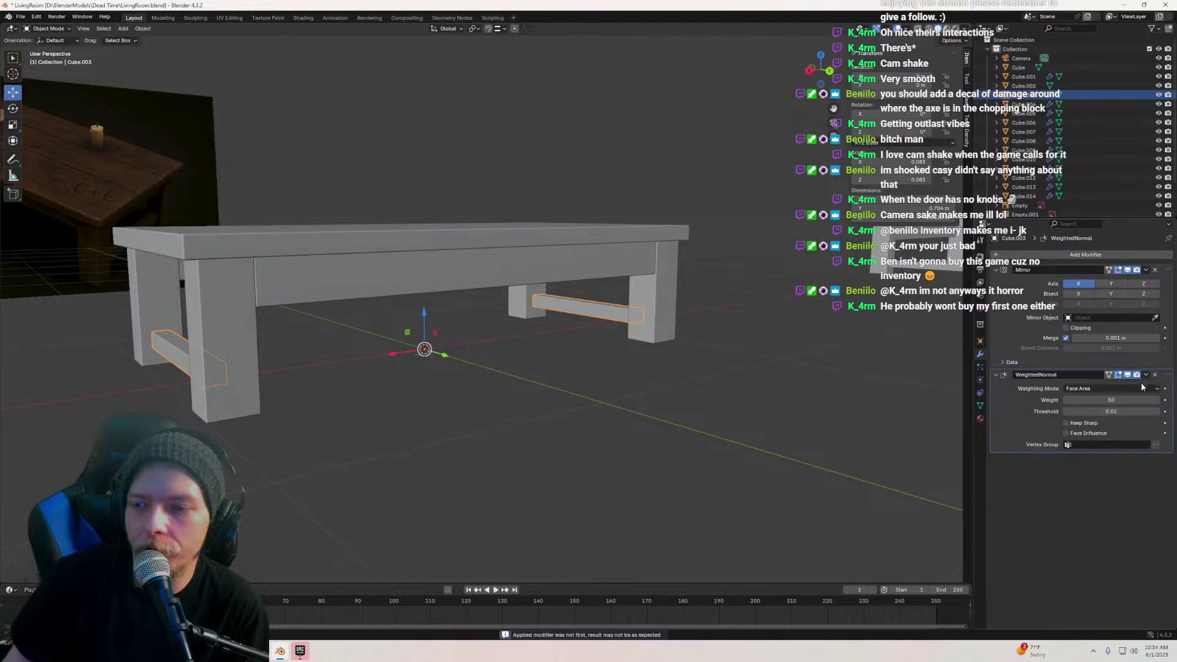
{"action": "left_click", "coordinate": [1146, 375]}
{"action": "left_click", "coordinate": [1141, 381]}
{"action": "key", "text": "ctrl+a"}
Hide the coffee table's legs and open the lower crossbar's mesh for editing
{"action": "middle_click_drag", "start_coordinate": [766, 392], "coordinate": [549, 366]}
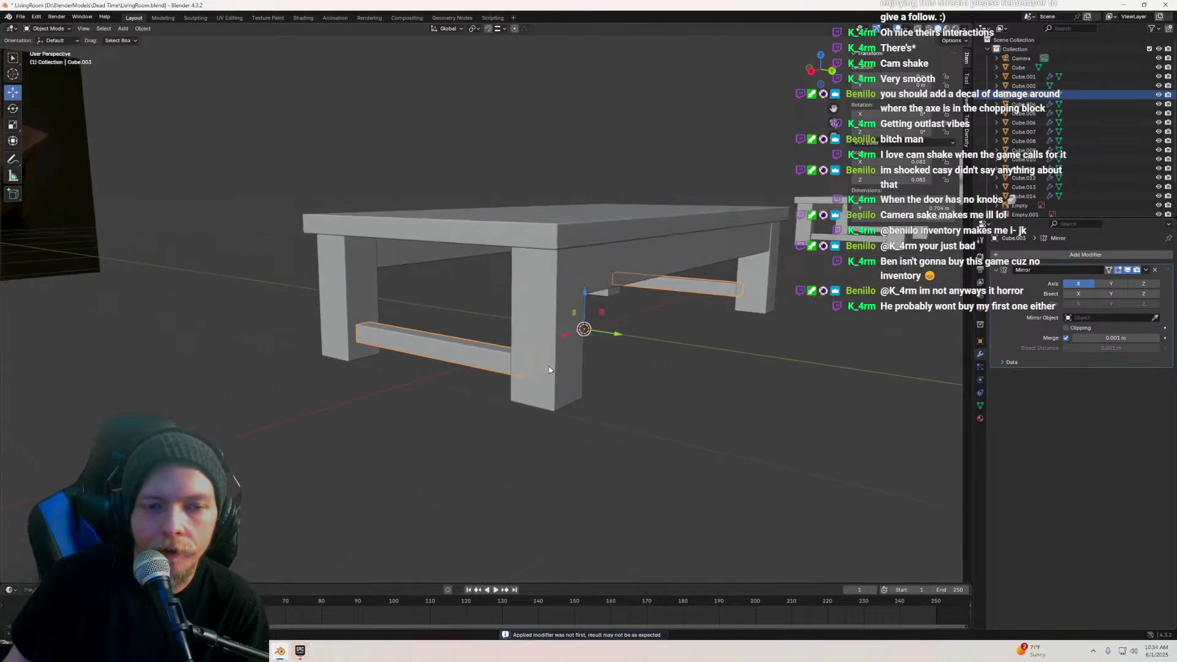
{"action": "left_click", "coordinate": [558, 336]}
{"action": "key", "text": "h"}
{"action": "left_click", "coordinate": [476, 366]}
{"action": "key", "text": "Tab"}
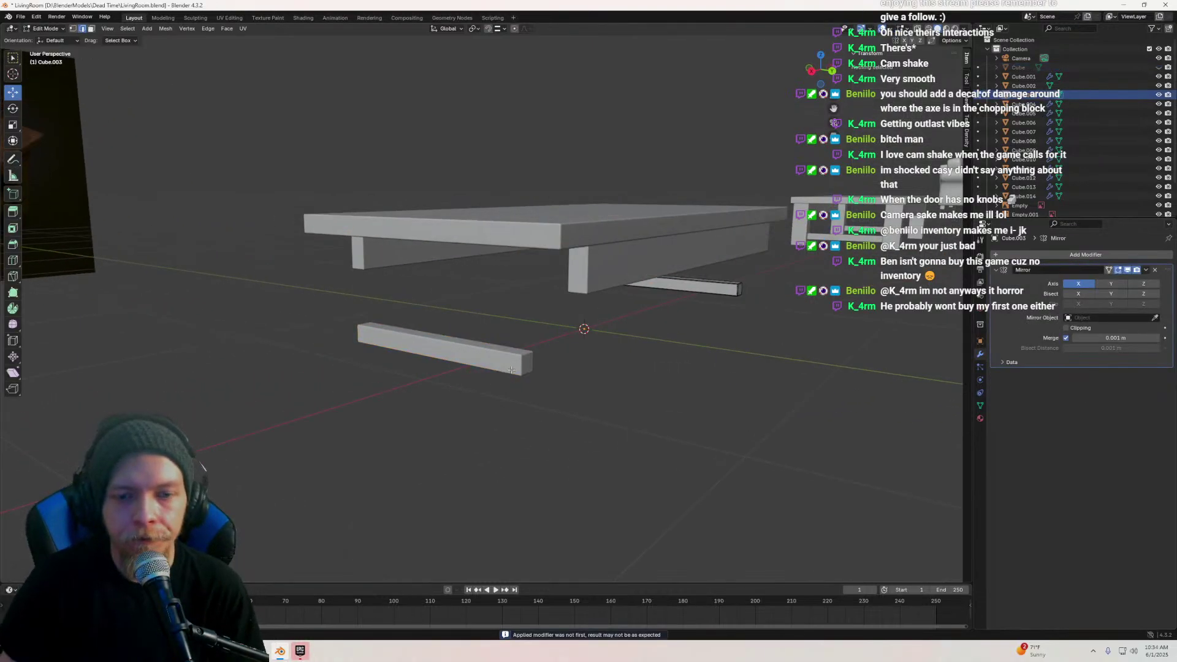
{"action": "middle_click_drag", "start_coordinate": [477, 367], "coordinate": [556, 321]}
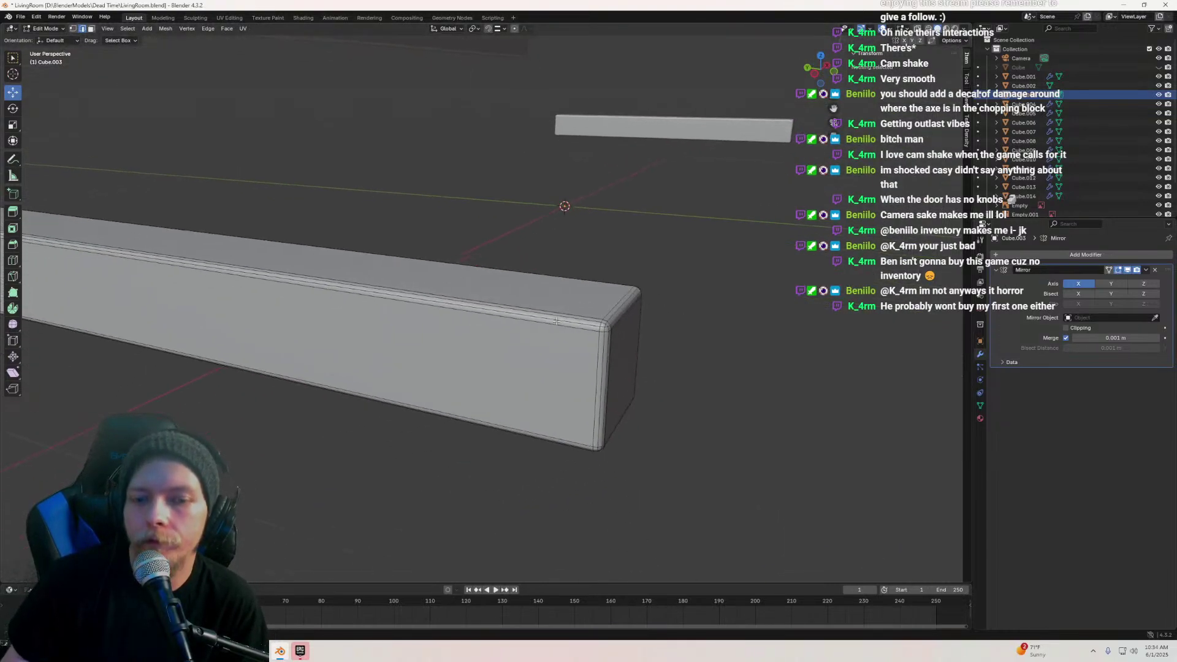
Mark UV seams on the lower crossbar's end edge loops and along its length, and leave mesh editing
{"action": "left_click", "coordinate": [584, 352], "text": "alt"}
{"action": "right_click", "coordinate": [598, 354]}
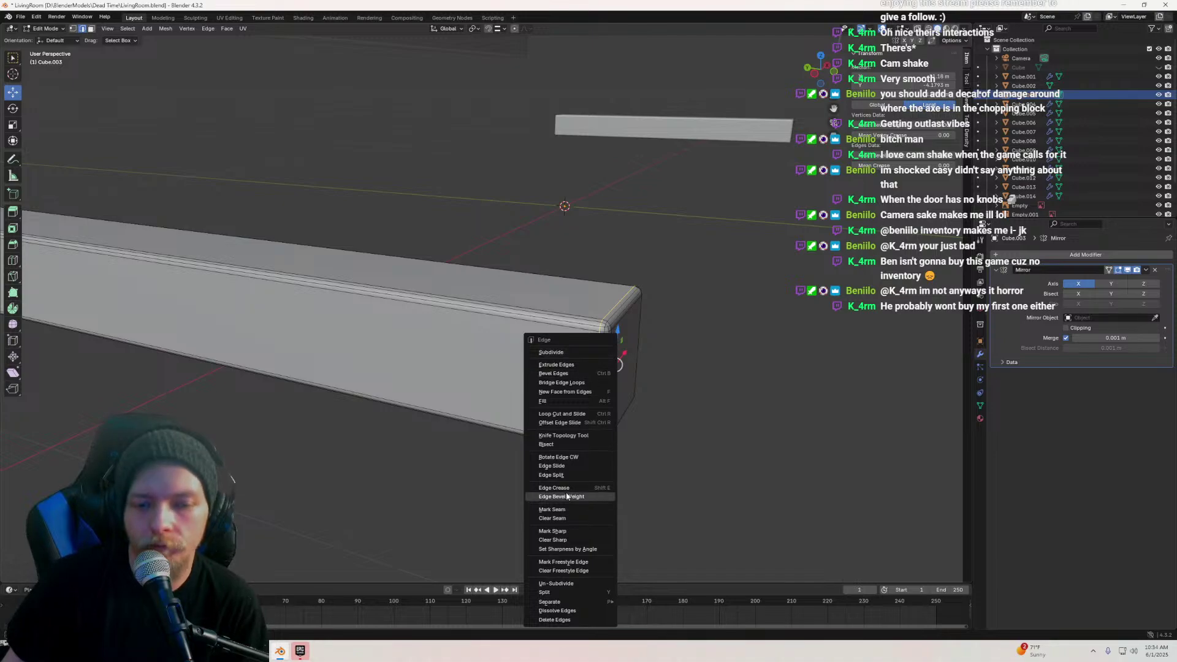
{"action": "left_click", "coordinate": [556, 509]}
{"action": "middle_click_drag", "start_coordinate": [555, 510], "coordinate": [526, 331]}
{"action": "right_click", "coordinate": [484, 327]}
{"action": "left_click", "coordinate": [483, 327]}
{"action": "right_click", "coordinate": [492, 306]}
{"action": "left_click", "coordinate": [488, 304]}
{"action": "key", "text": "Tab"}
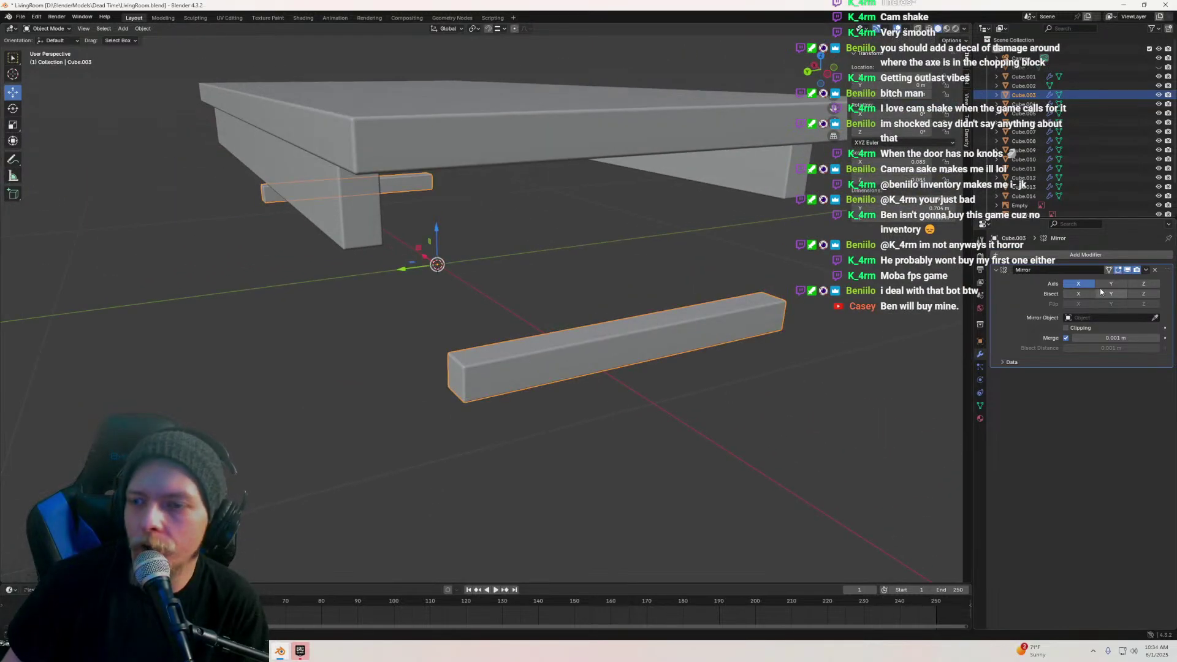
Apply the mirror modifier on the lower crossbars and apply their object transform
{"action": "left_click", "coordinate": [1147, 270]}
{"action": "left_click", "coordinate": [1122, 280]}
{"action": "scroll", "coordinate": [260, 364], "scroll_direction": "down", "scroll_amount": 4}
{"action": "middle_click_drag", "start_coordinate": [259, 364], "coordinate": [319, 358]}
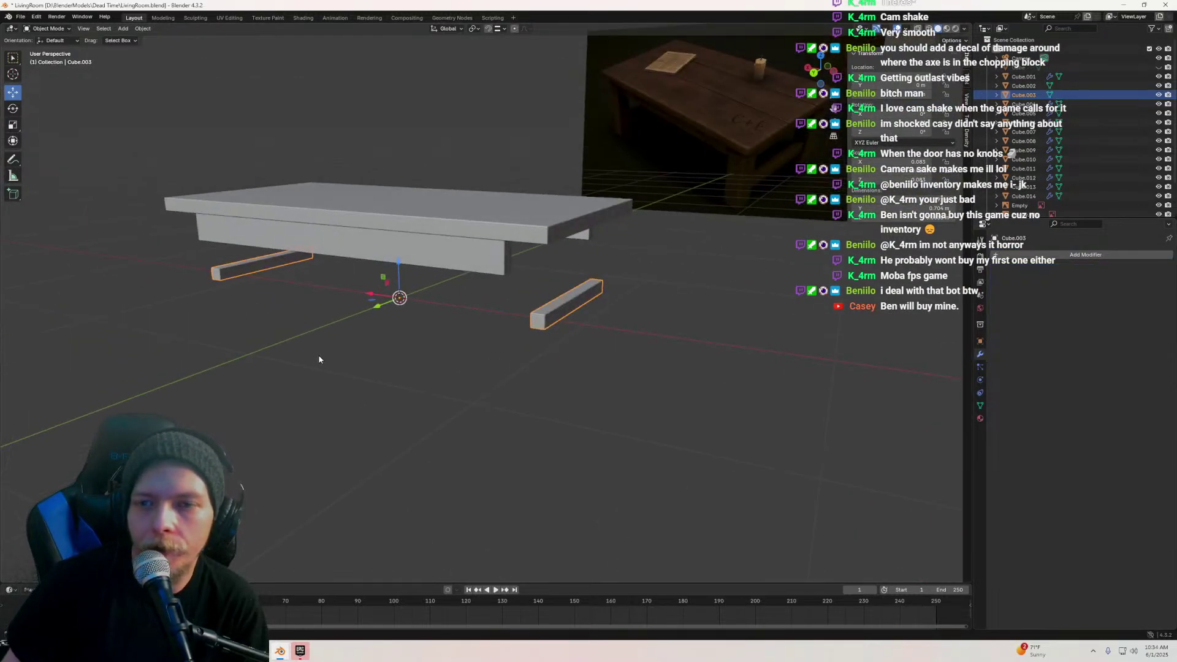
{"action": "key", "text": "ctrl+a"}
{"action": "left_click", "coordinate": [327, 354]}
Open the crossbars' mesh for editing and set up a widened UV editor area beside the 3D viewport
{"action": "key", "text": "Tab"}
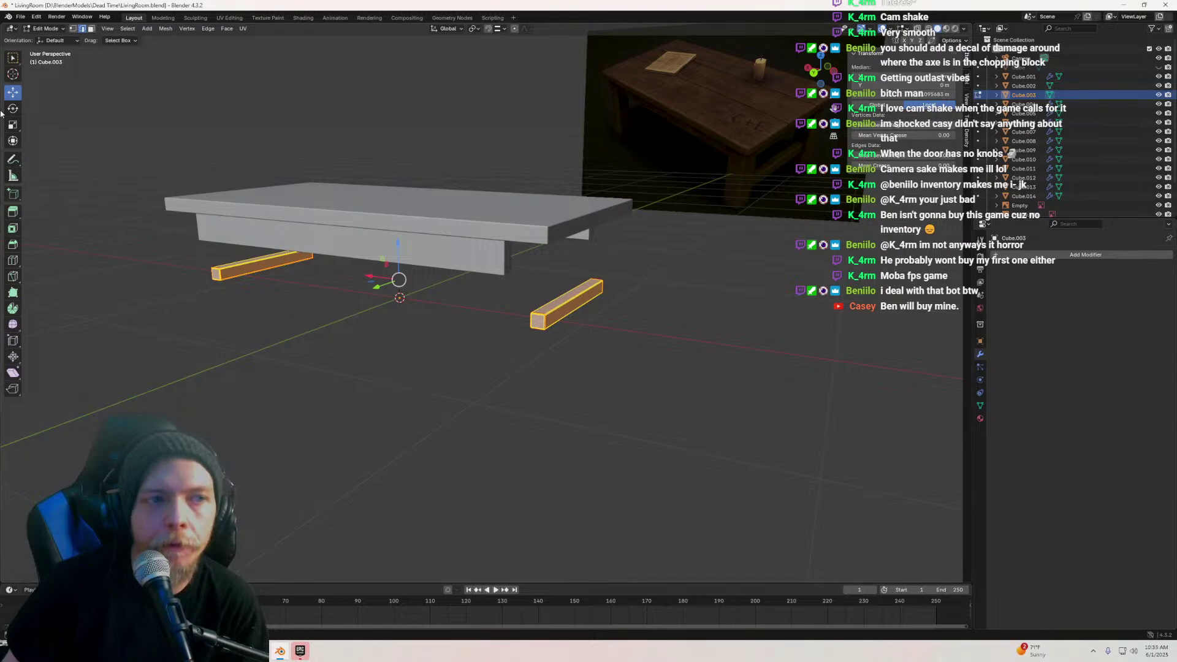
{"action": "left_click_drag", "start_coordinate": [2, 23], "coordinate": [241, 55]}
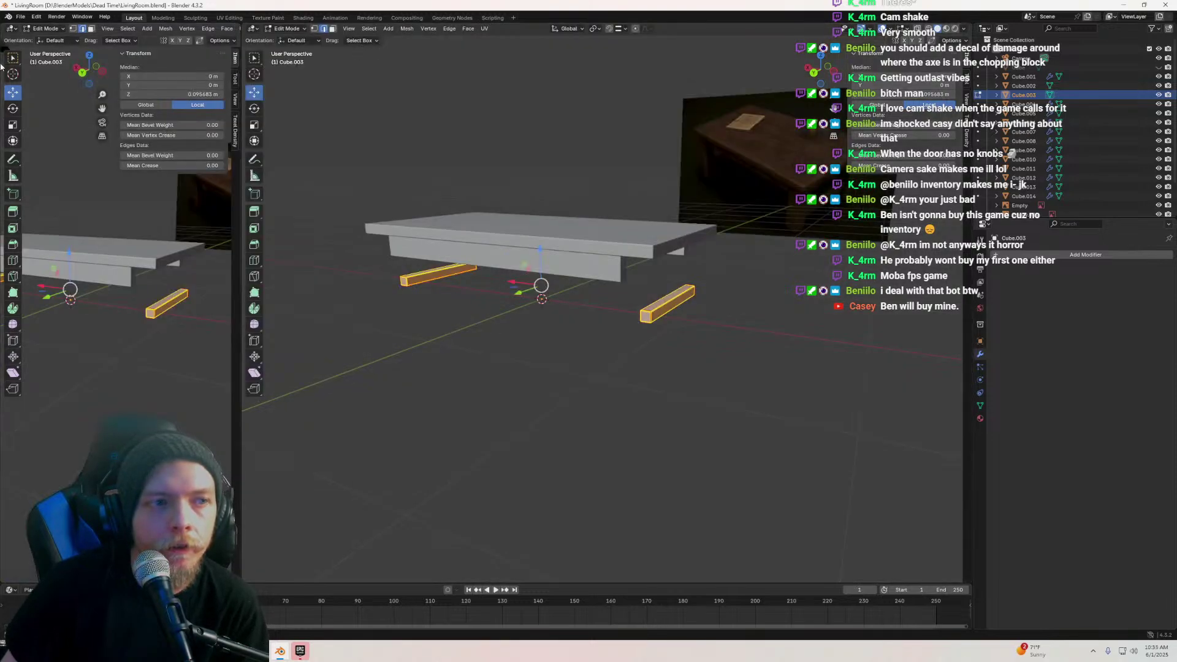
{"action": "left_click", "coordinate": [16, 31]}
{"action": "left_click", "coordinate": [42, 78]}
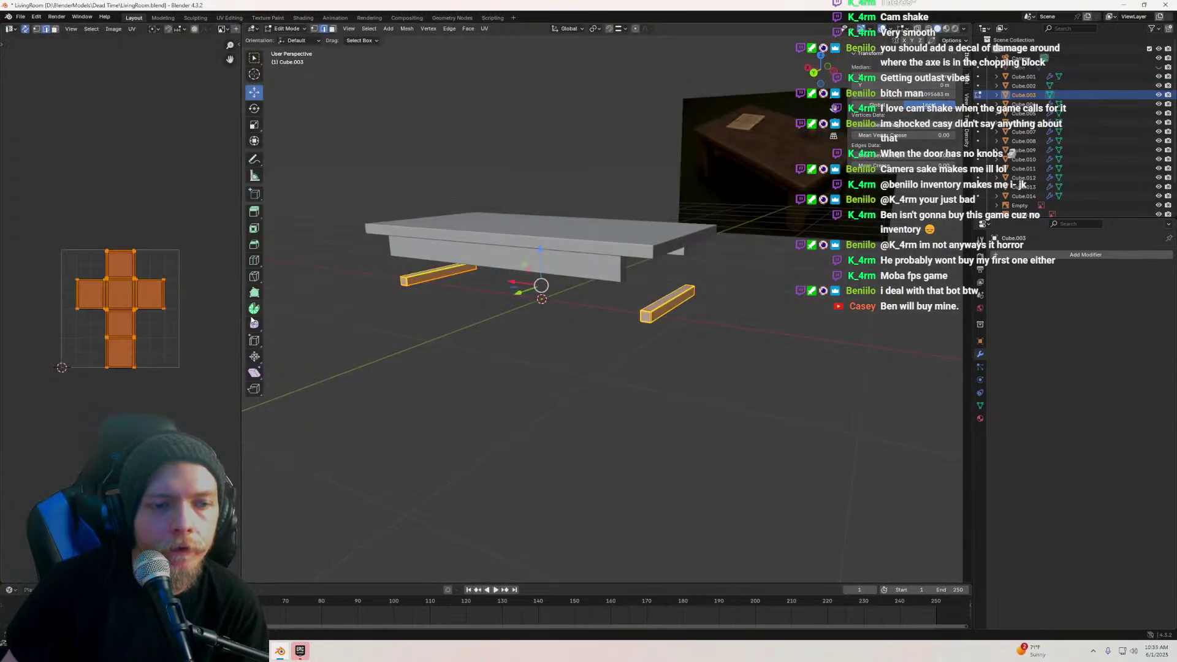
{"action": "left_click_drag", "start_coordinate": [240, 317], "coordinate": [394, 338]}
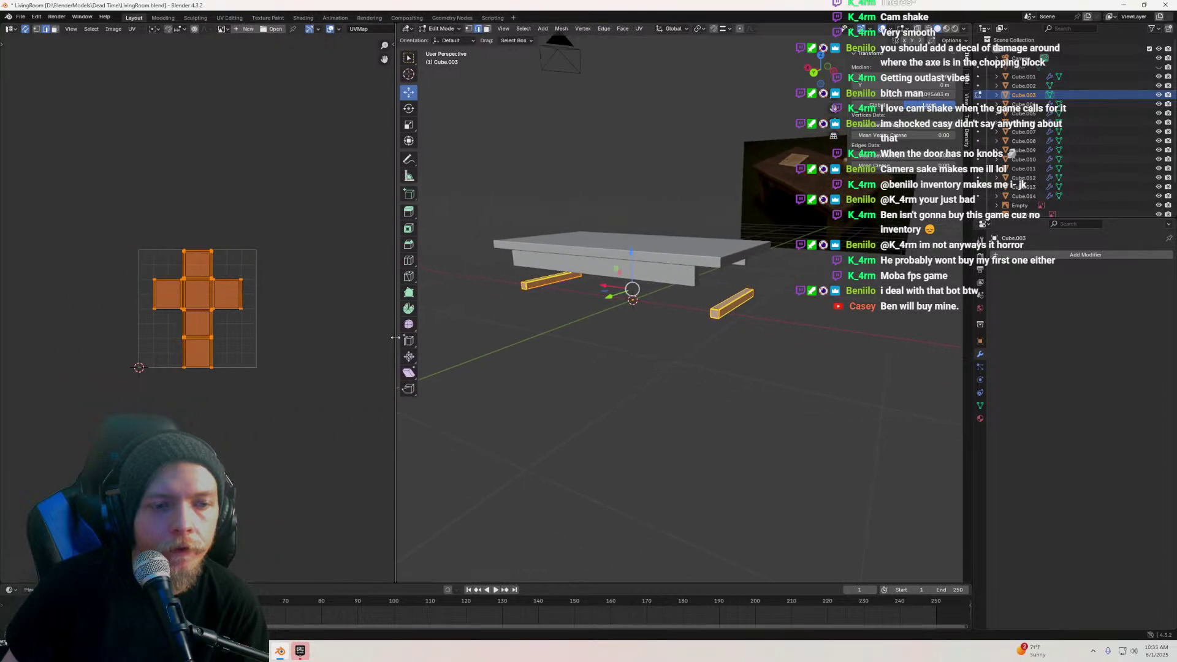
Unwrap both crossbars with the Conformal method and hide the finished crossbars
{"action": "left_click", "coordinate": [639, 28]}
{"action": "mouse_move", "coordinate": [659, 44]}
{"action": "left_click", "coordinate": [763, 57]}
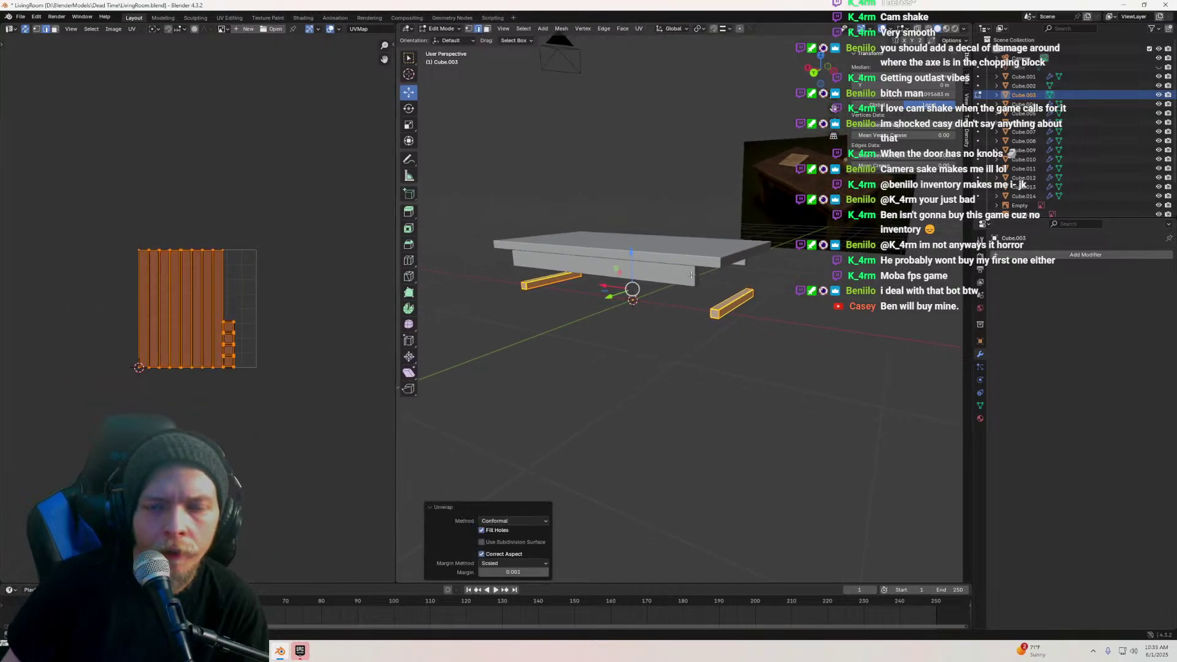
{"action": "key", "text": "Tab"}
{"action": "middle_click_drag", "start_coordinate": [647, 298], "coordinate": [631, 324]}
{"action": "left_click", "coordinate": [670, 298]}
Apply the bevel and weighted normal modifiers on the apron boards beneath the tabletop, keeping the mirror modifier
{"action": "left_click", "coordinate": [613, 267]}
{"action": "left_click", "coordinate": [1145, 375]}
{"action": "left_click", "coordinate": [1117, 388]}
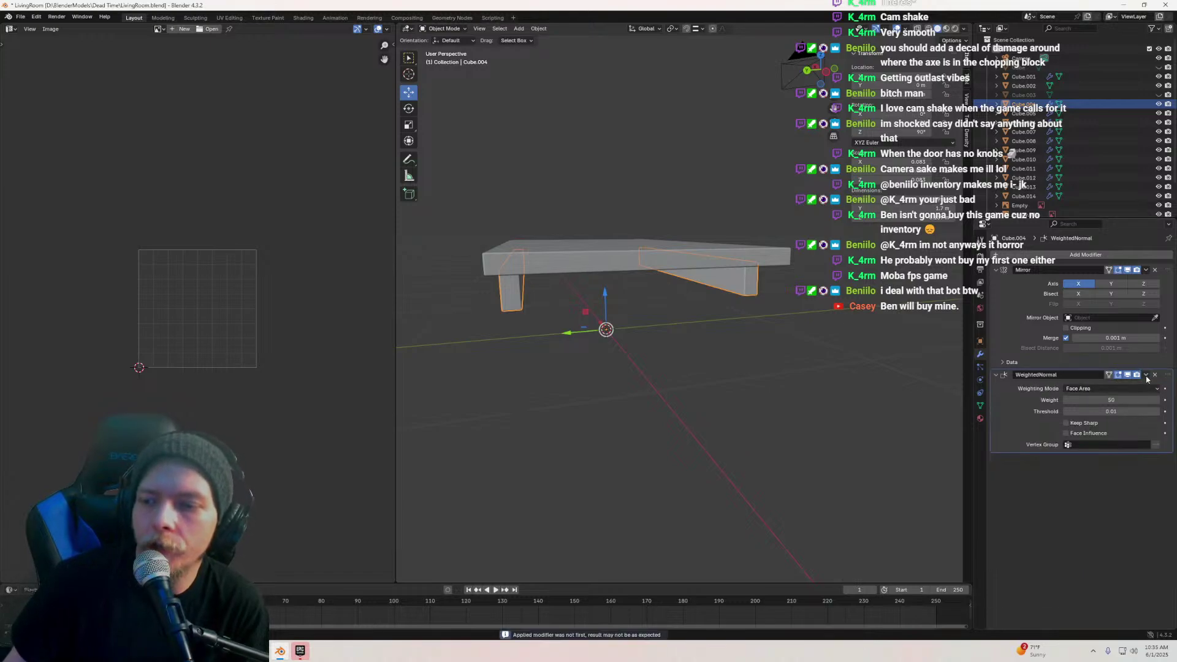
{"action": "left_click", "coordinate": [1146, 374]}
{"action": "left_click", "coordinate": [1117, 387]}
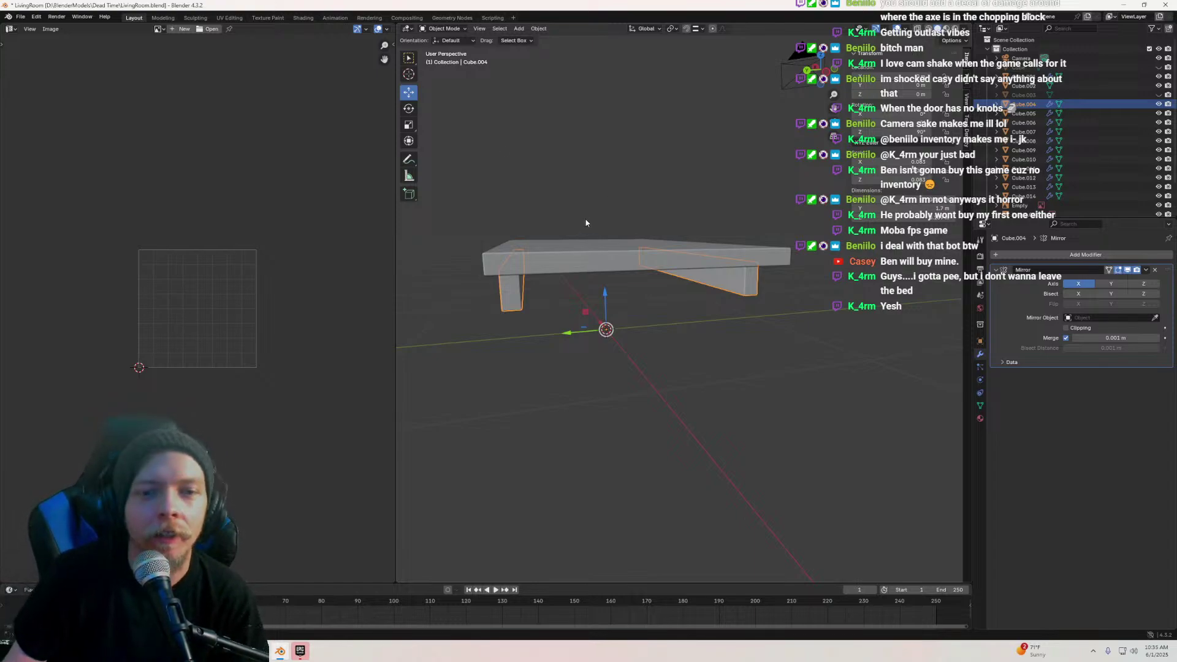
Hide the tabletop and open the long apron boards' mesh for editing
{"action": "middle_click_drag", "start_coordinate": [586, 222], "coordinate": [674, 389]}
{"action": "key", "text": "Tab"}
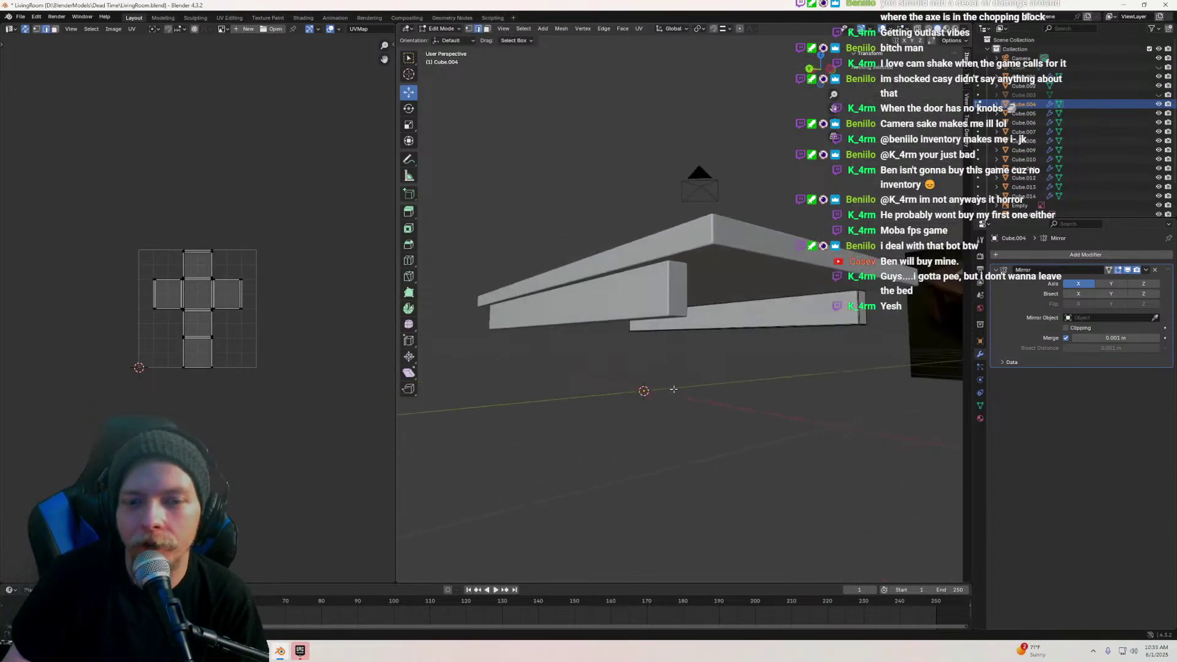
{"action": "key", "text": "Tab"}
{"action": "left_click", "coordinate": [735, 249]}
{"action": "key", "text": "h"}
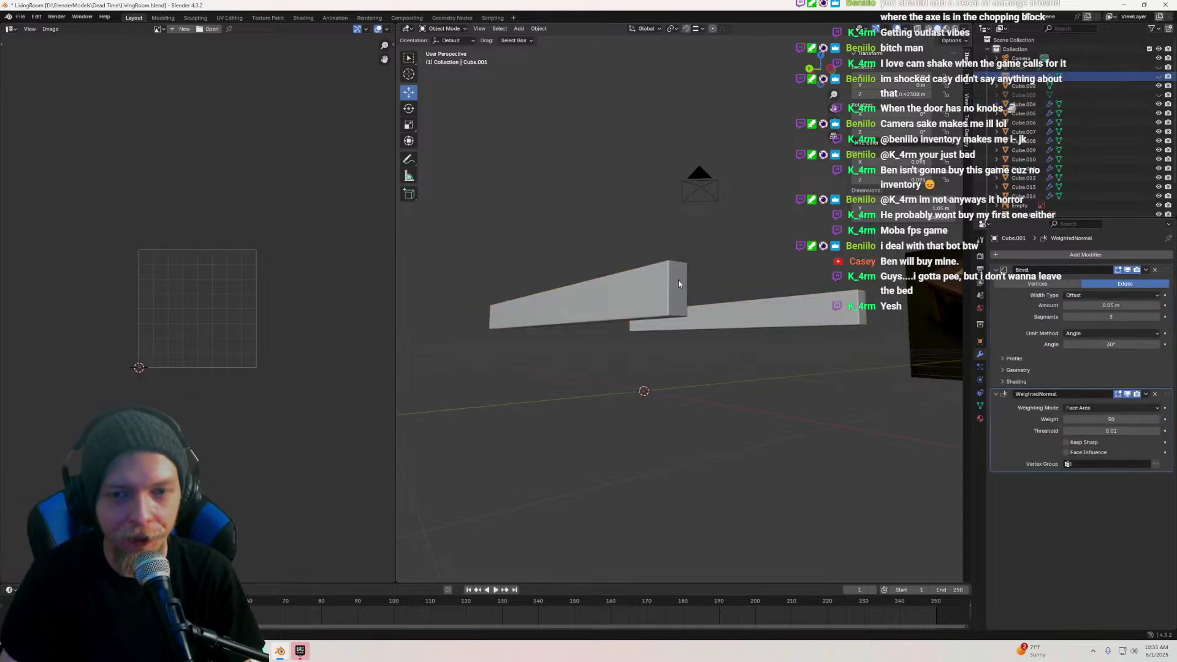
{"action": "middle_click_drag", "start_coordinate": [678, 283], "coordinate": [378, 176]}
{"action": "left_click", "coordinate": [680, 323]}
{"action": "key", "text": "Tab"}
{"action": "middle_click_drag", "start_coordinate": [132, 141], "coordinate": [277, 189]}
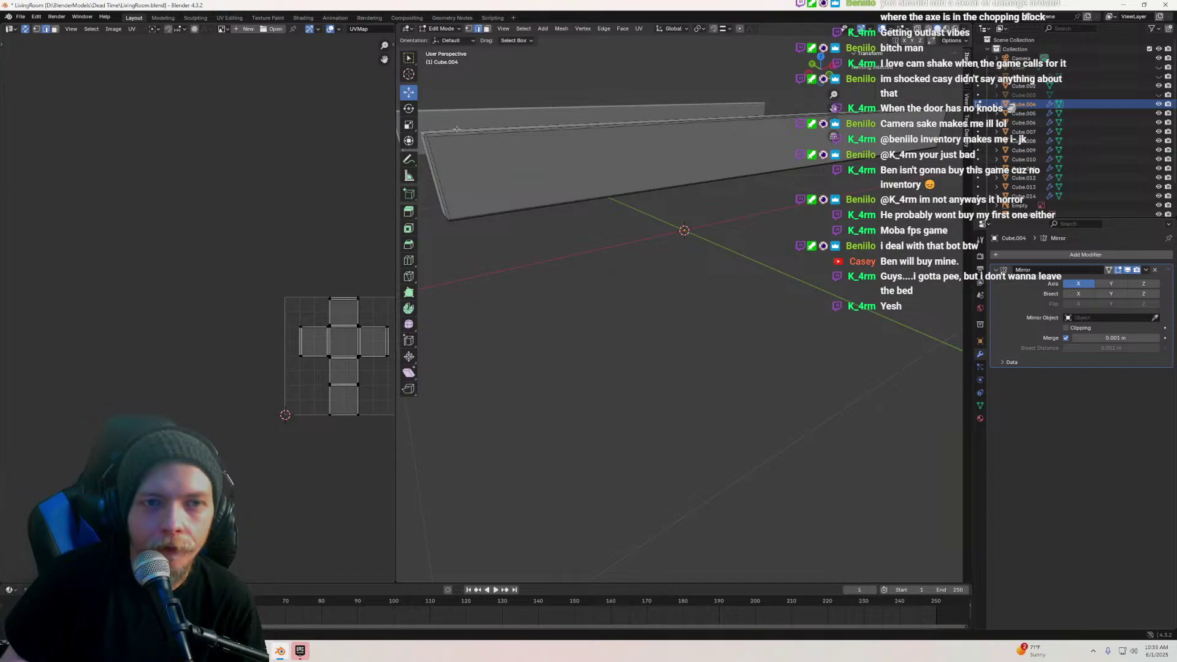
Mark the edge loop around one end of the long apron board as a seam
{"action": "middle_click_drag", "start_coordinate": [456, 129], "coordinate": [617, 336]}
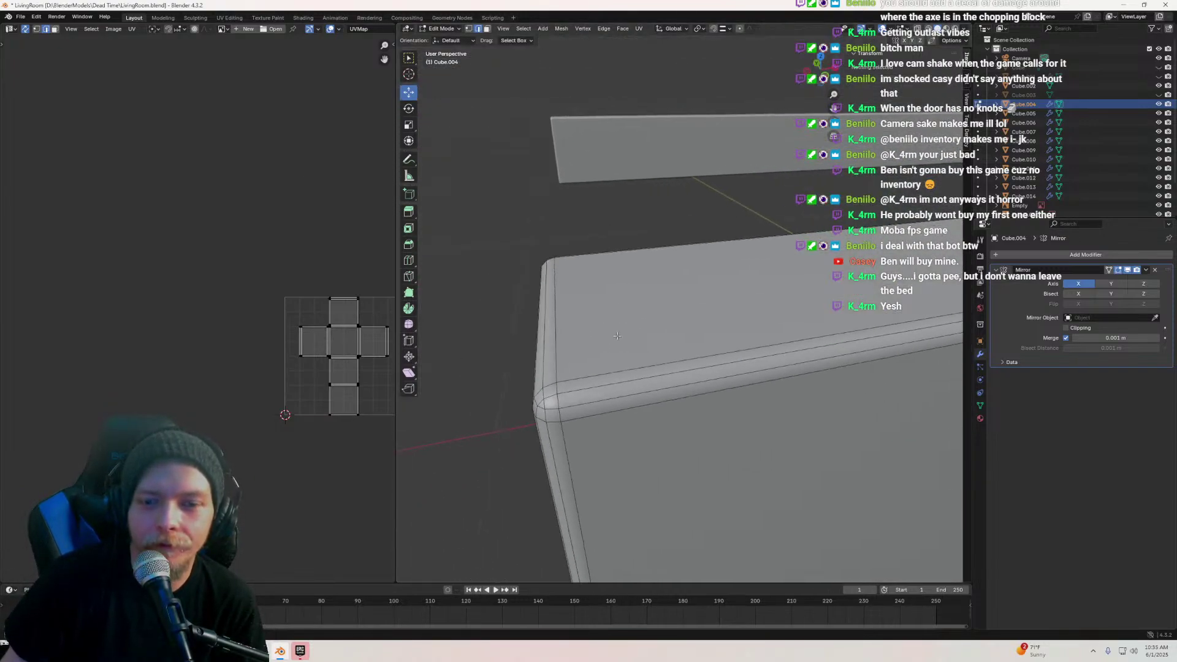
{"action": "left_click", "coordinate": [567, 423], "text": "alt"}
{"action": "key", "text": "ctrl+e"}
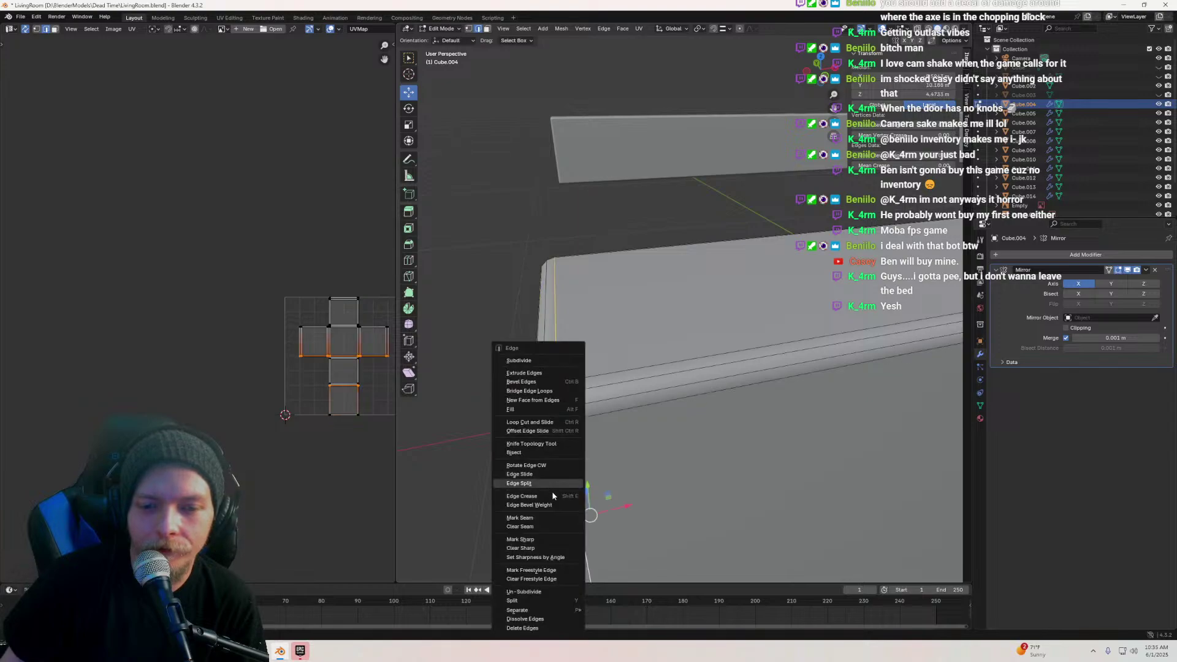
{"action": "left_click", "coordinate": [542, 517]}
Mark seams around the apron board's opposite end and along one long edge joining the two ends
{"action": "middle_click_drag", "start_coordinate": [539, 517], "coordinate": [683, 260]}
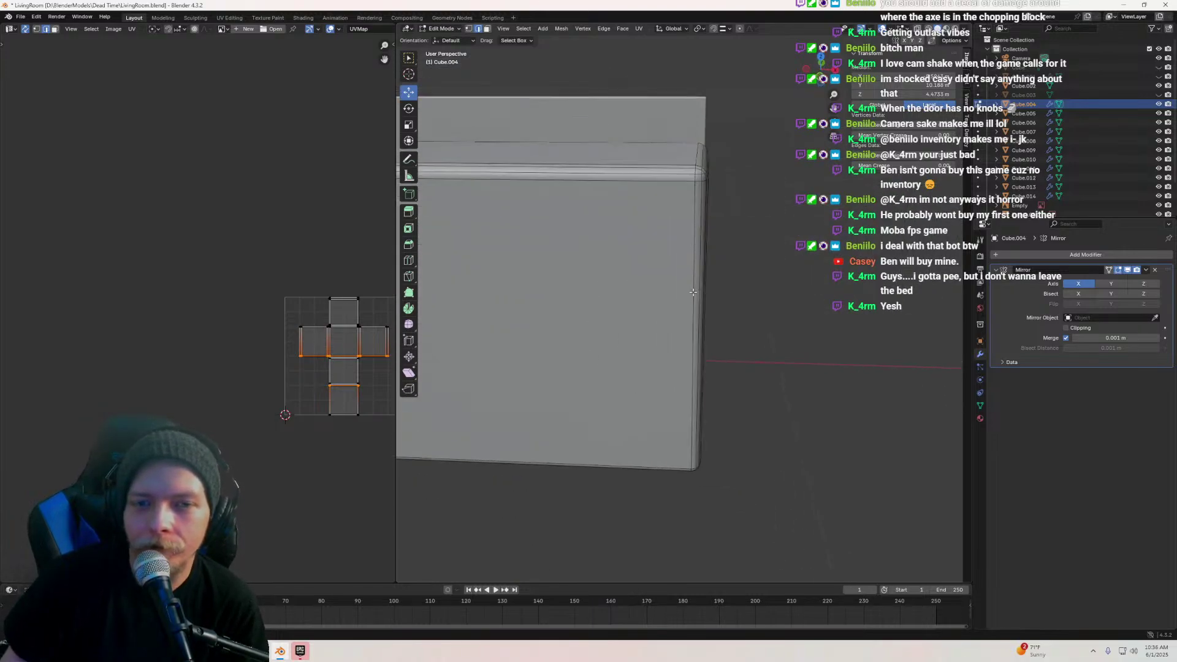
{"action": "right_click", "coordinate": [688, 248]}
{"action": "left_click", "coordinate": [697, 311]}
{"action": "mouse_move", "coordinate": [696, 311]}
{"action": "middle_mouse_down"}
{"action": "mouse_move", "coordinate": [610, 276]}
{"action": "mouse_move", "coordinate": [650, 250]}
{"action": "mouse_move", "coordinate": [588, 231]}
{"action": "mouse_move", "coordinate": [482, 243]}
{"action": "mouse_move", "coordinate": [633, 257]}
{"action": "mouse_move", "coordinate": [684, 191]}
{"action": "mouse_move", "coordinate": [564, 285]}
{"action": "mouse_move", "coordinate": [790, 366]}
{"action": "mouse_move", "coordinate": [699, 324]}
{"action": "middle_mouse_up"}
{"action": "left_click", "coordinate": [684, 191]}
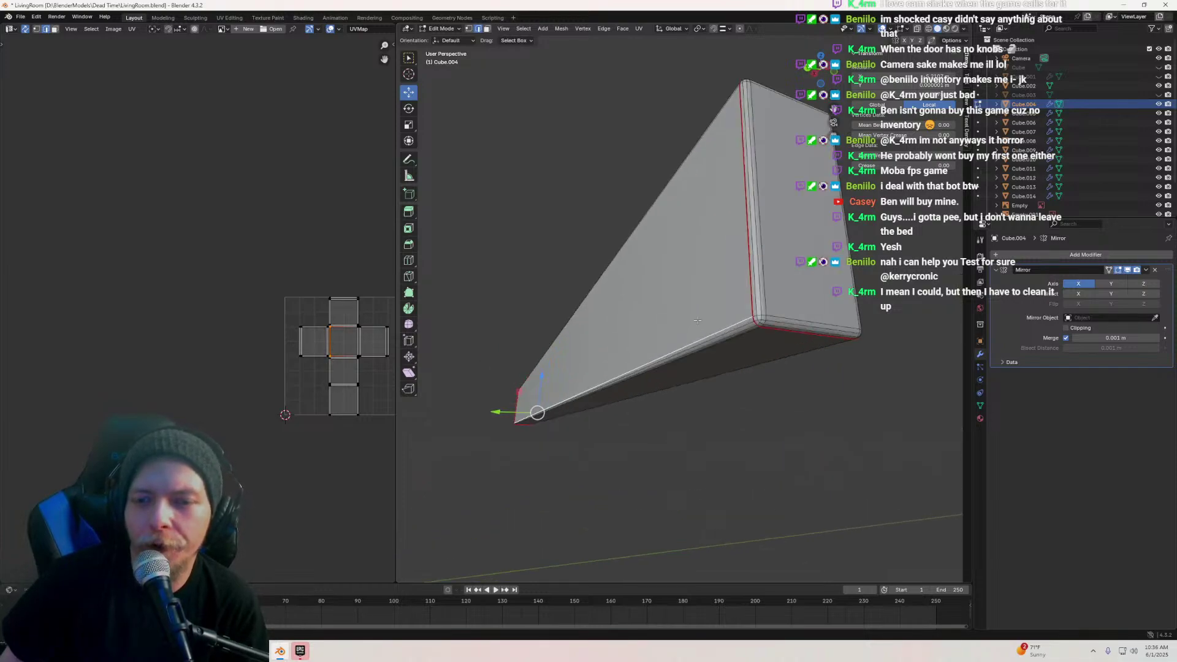
{"action": "key", "text": "ctrl+e"}
{"action": "left_click", "coordinate": [698, 321]}
Leave mesh editing, apply the apron boards' mirror modifier, and apply all of their transforms
{"action": "middle_click_drag", "start_coordinate": [759, 245], "coordinate": [684, 300]}
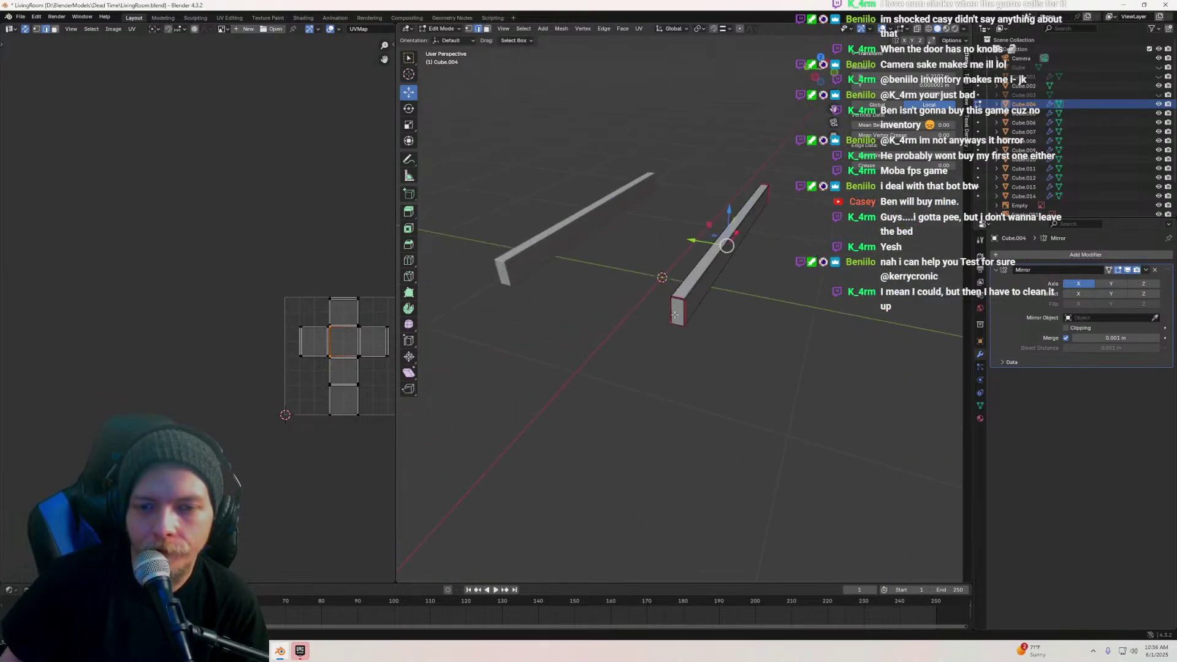
{"action": "key", "text": "Tab"}
{"action": "left_click", "coordinate": [1145, 271]}
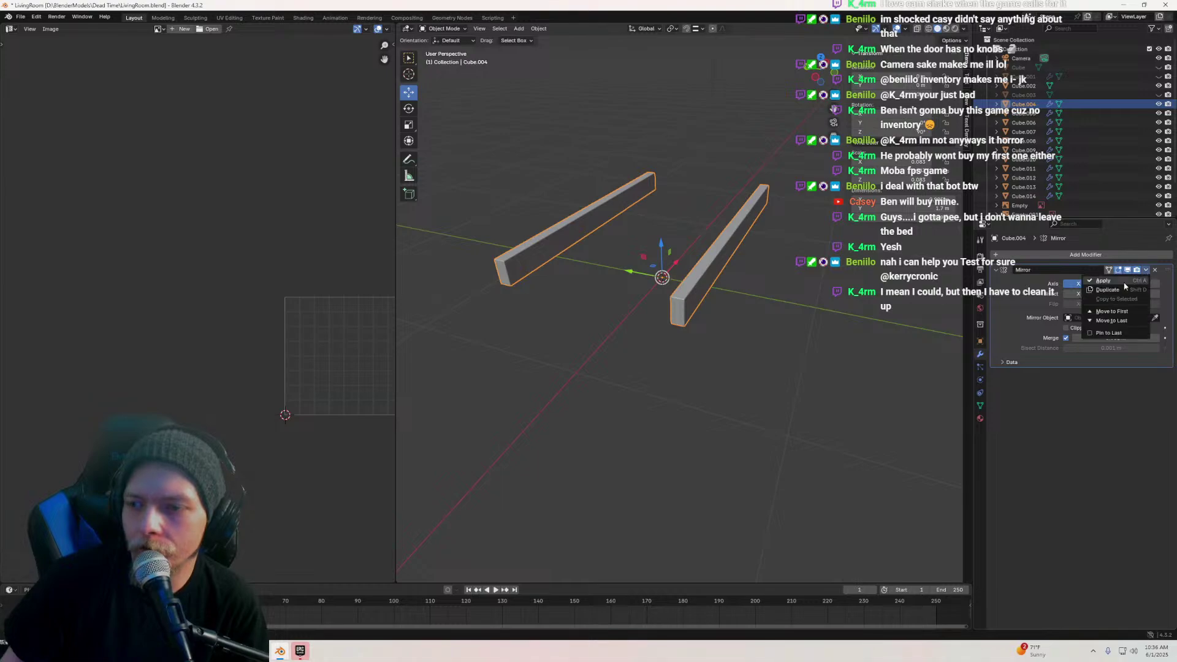
{"action": "left_click", "coordinate": [1124, 287]}
{"action": "key", "text": "ctrl+a"}
{"action": "left_click", "coordinate": [675, 239]}
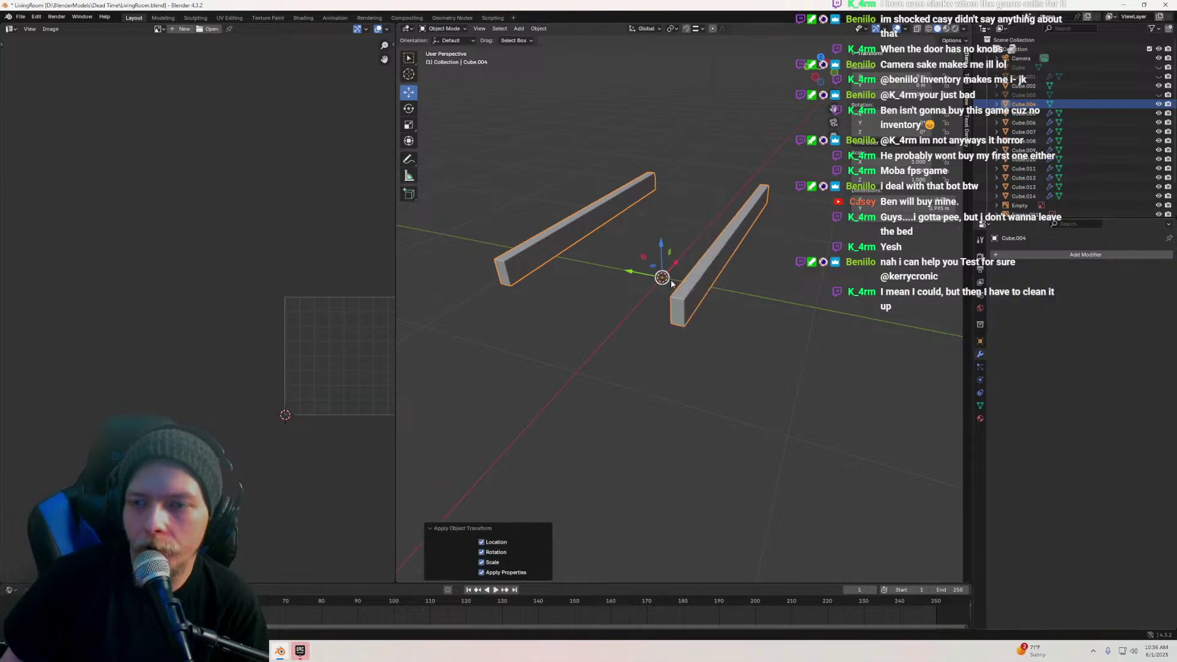
Unwrap the whole mesh of both apron boards with the Conformal method and return to Object Mode
{"action": "key", "text": "Tab"}
{"action": "key", "text": "a"}
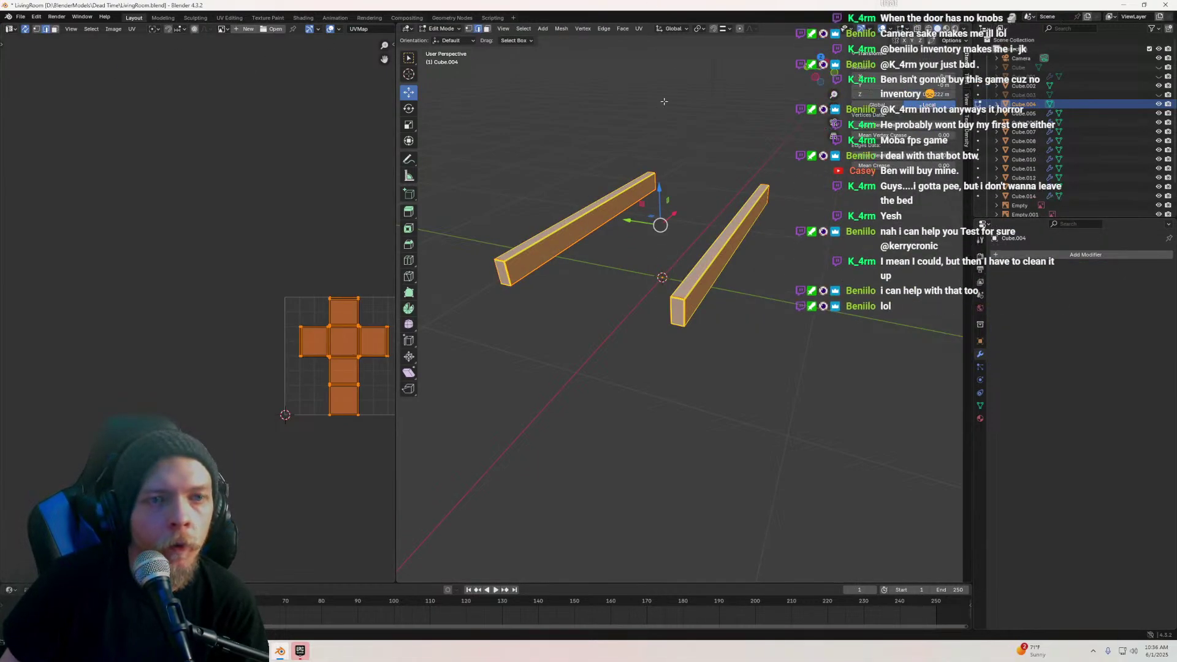
{"action": "left_click", "coordinate": [638, 30]}
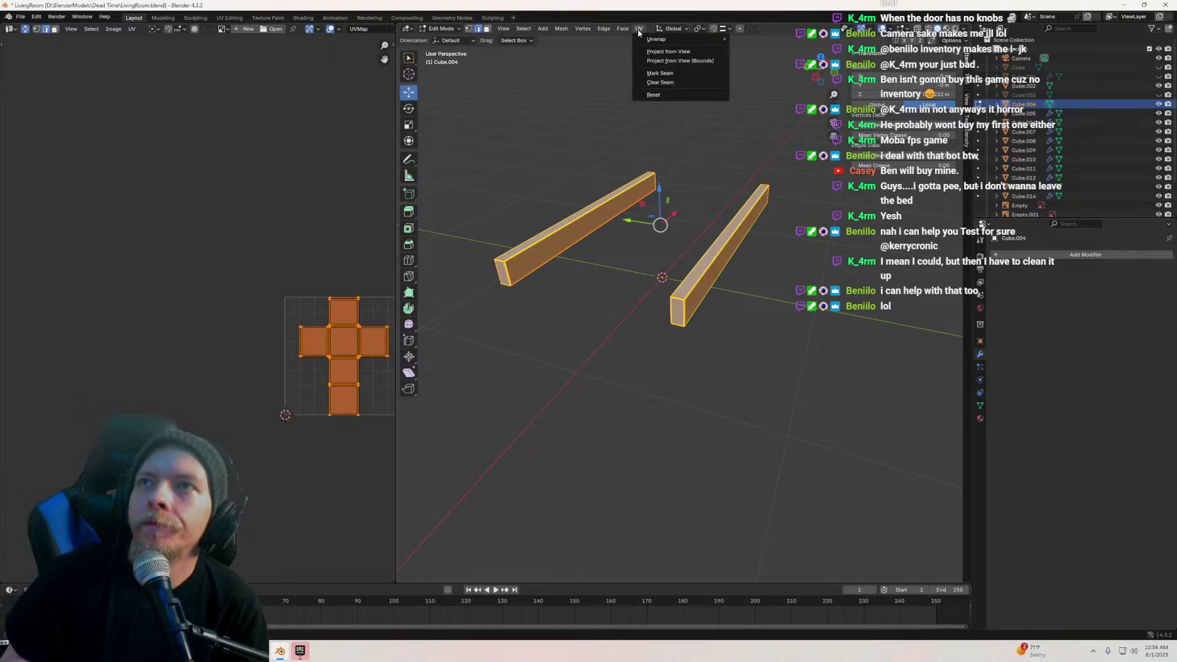
{"action": "mouse_move", "coordinate": [687, 42]}
{"action": "left_click", "coordinate": [748, 49]}
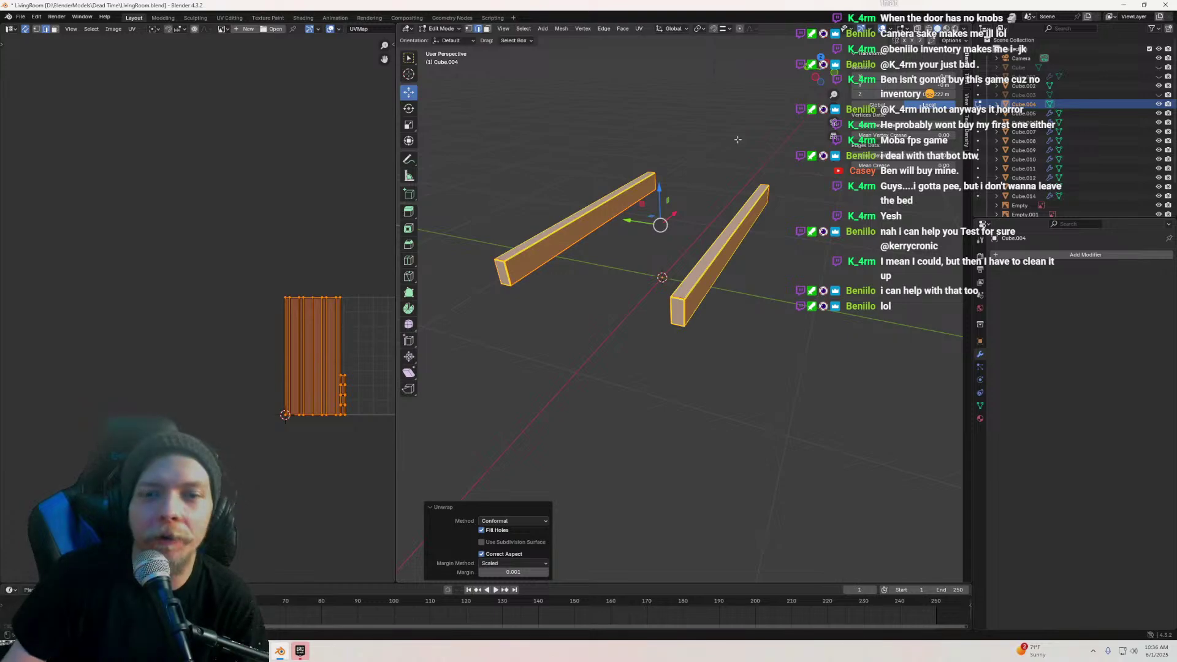
{"action": "middle_click_drag", "start_coordinate": [739, 139], "coordinate": [720, 153]}
{"action": "key", "text": "Tab"}
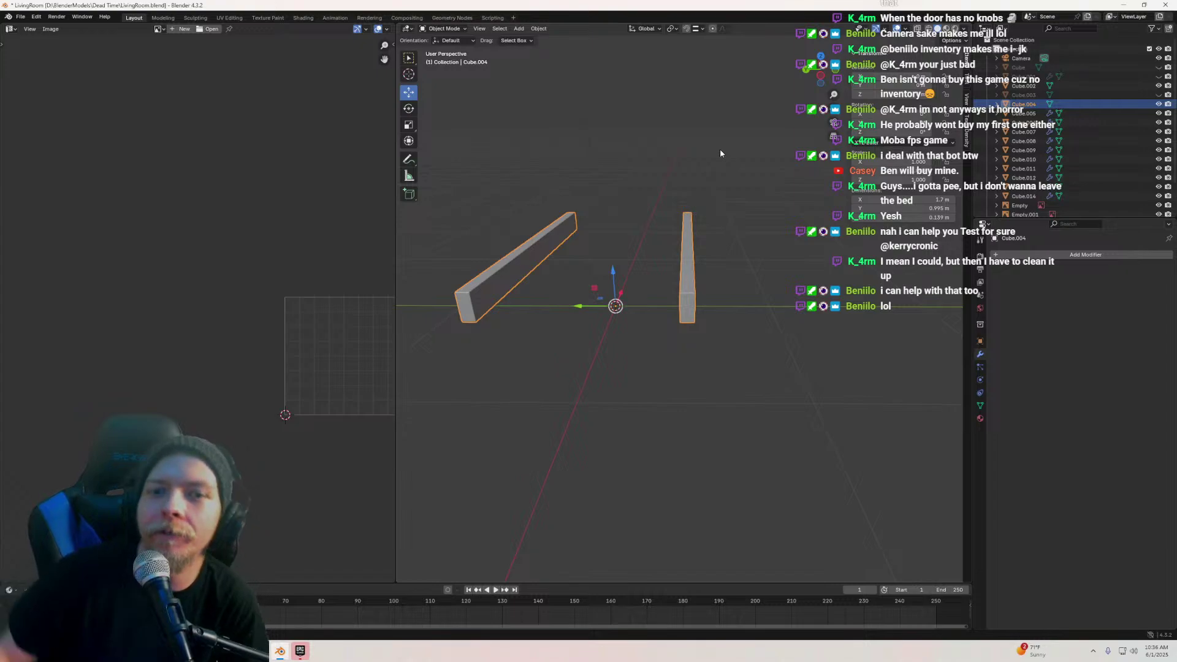
{"action": "key", "text": "Tab"}
{"action": "key", "text": "Tab"}
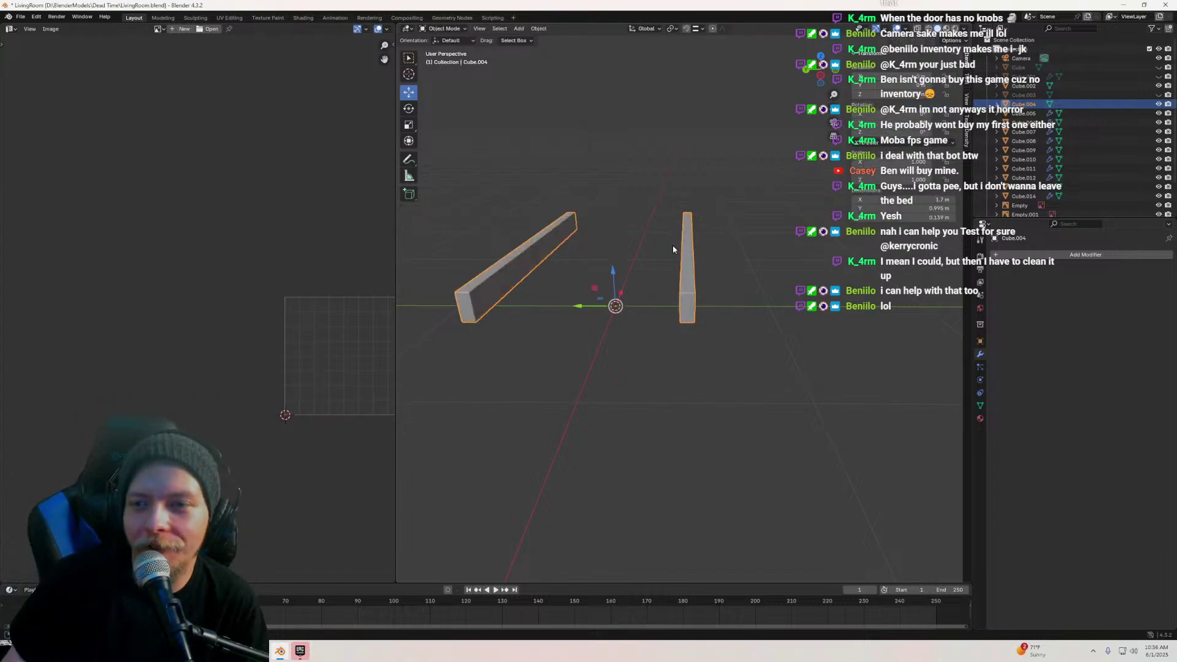
Unhide all objects, then hide the living room and coffee table reference meshes
{"action": "middle_click_drag", "start_coordinate": [671, 245], "coordinate": [571, 325]}
{"action": "key", "text": "alt+h"}
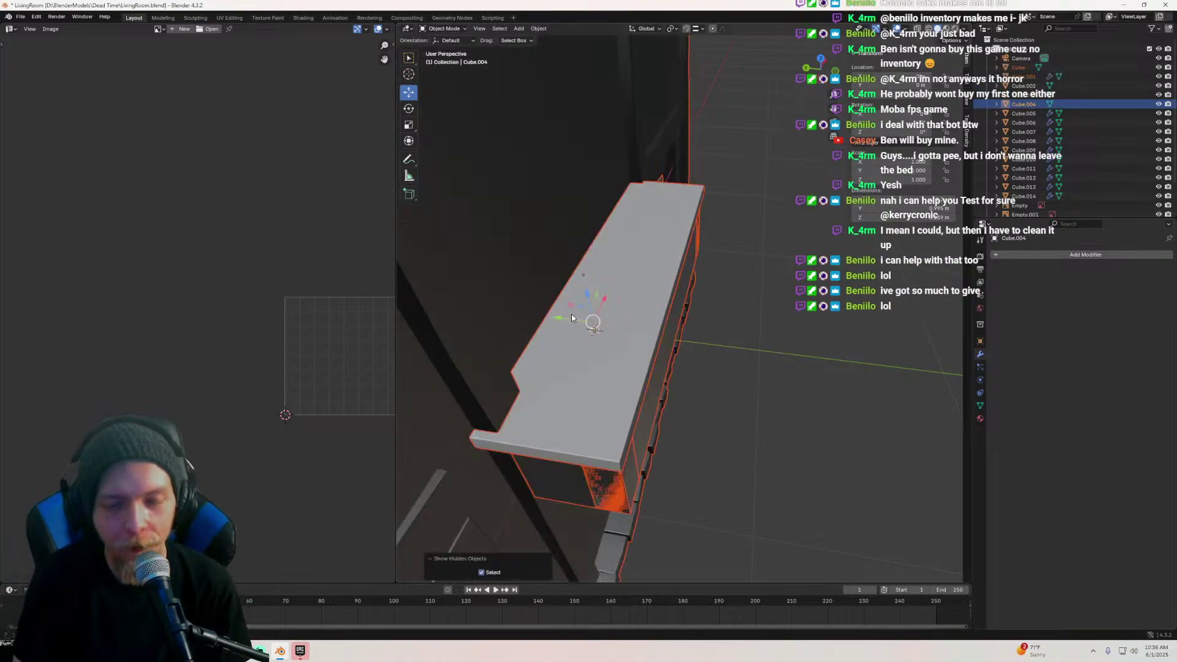
{"action": "left_click", "coordinate": [552, 187]}
{"action": "key", "text": "h"}
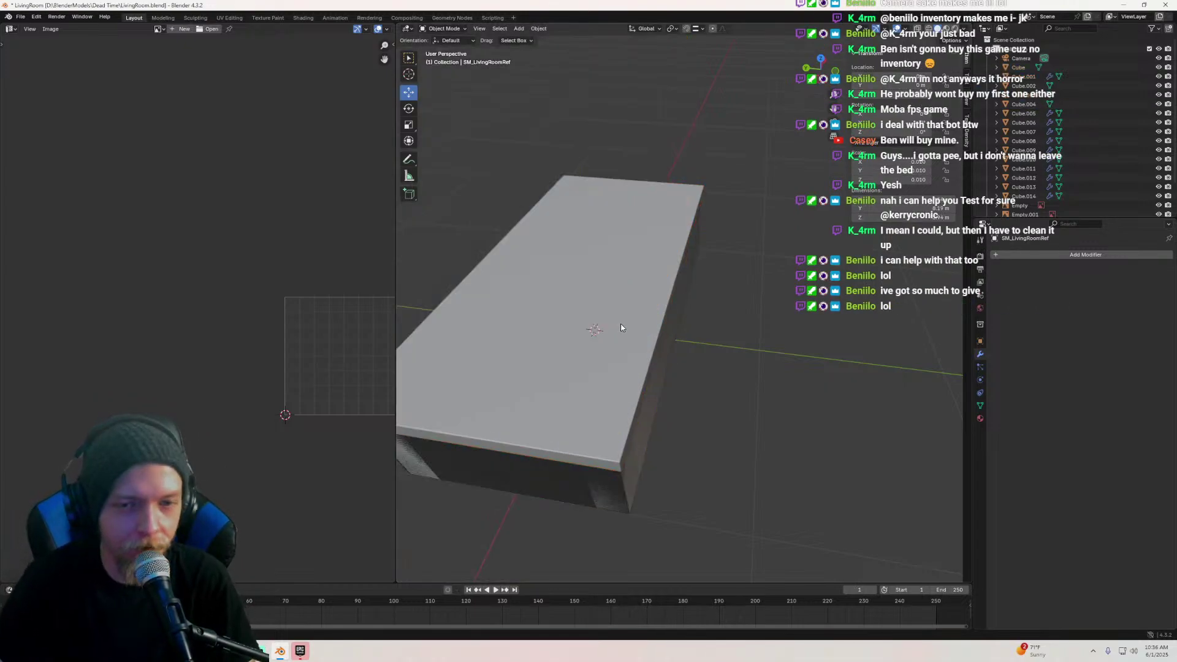
{"action": "left_click", "coordinate": [612, 325]}
{"action": "middle_click_drag", "start_coordinate": [612, 325], "coordinate": [676, 332]}
{"action": "left_click", "coordinate": [612, 403]}
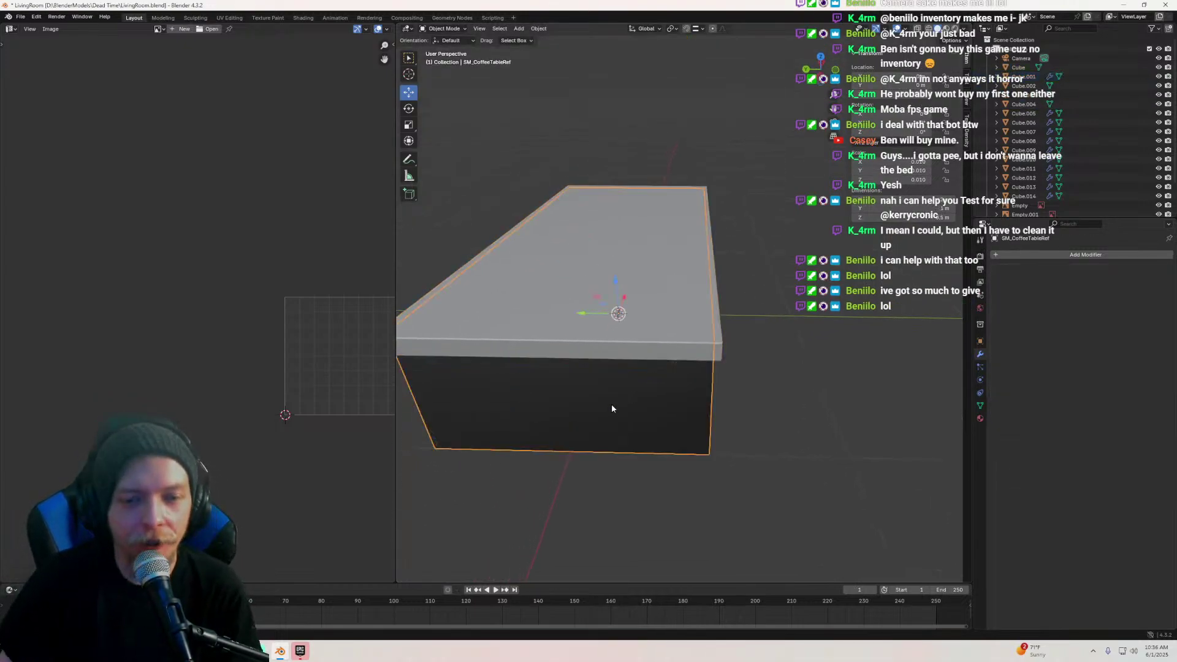
{"action": "key", "text": "h"}
Apply the bevel and weighted normal modifiers on the tabletop, leaving no modifiers on it
{"action": "middle_click_drag", "start_coordinate": [612, 403], "coordinate": [635, 354]}
{"action": "scroll", "coordinate": [636, 355], "scroll_direction": "down", "scroll_amount": 1}
{"action": "left_click", "coordinate": [577, 306]}
{"action": "middle_click_drag", "start_coordinate": [577, 305], "coordinate": [757, 341]}
{"action": "key", "text": "Tab"}
{"action": "scroll", "coordinate": [667, 359], "scroll_direction": "up", "scroll_amount": 2}
{"action": "key", "text": "Tab"}
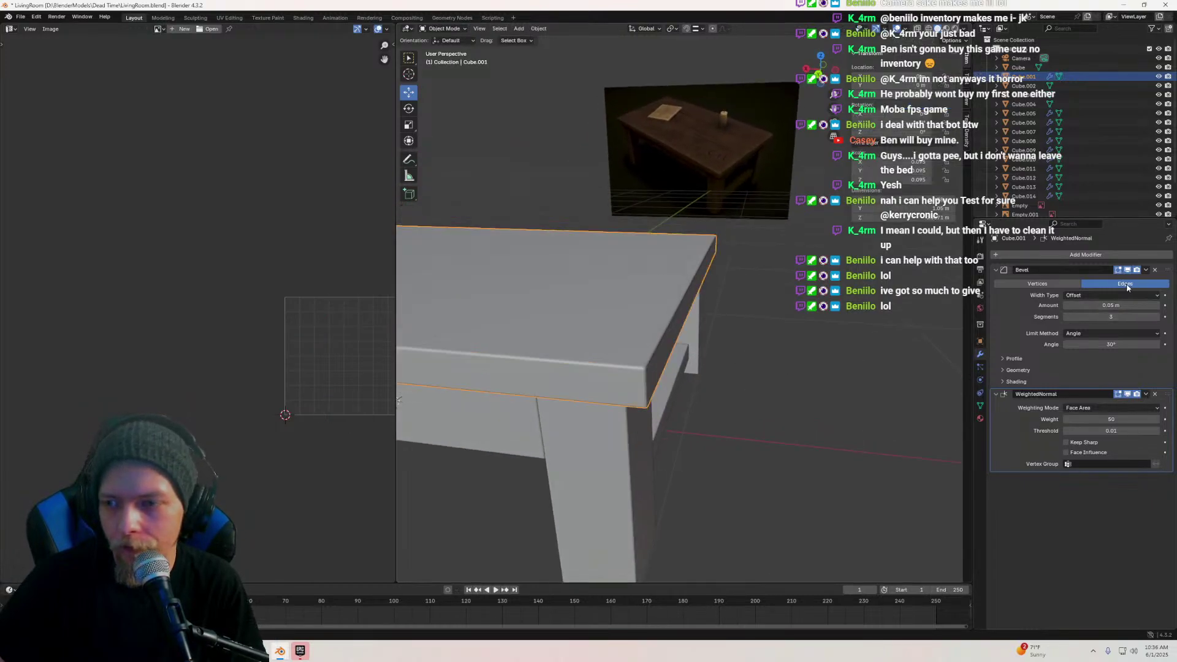
{"action": "left_click", "coordinate": [1146, 270]}
{"action": "left_click", "coordinate": [1103, 281]}
{"action": "left_click", "coordinate": [1146, 270]}
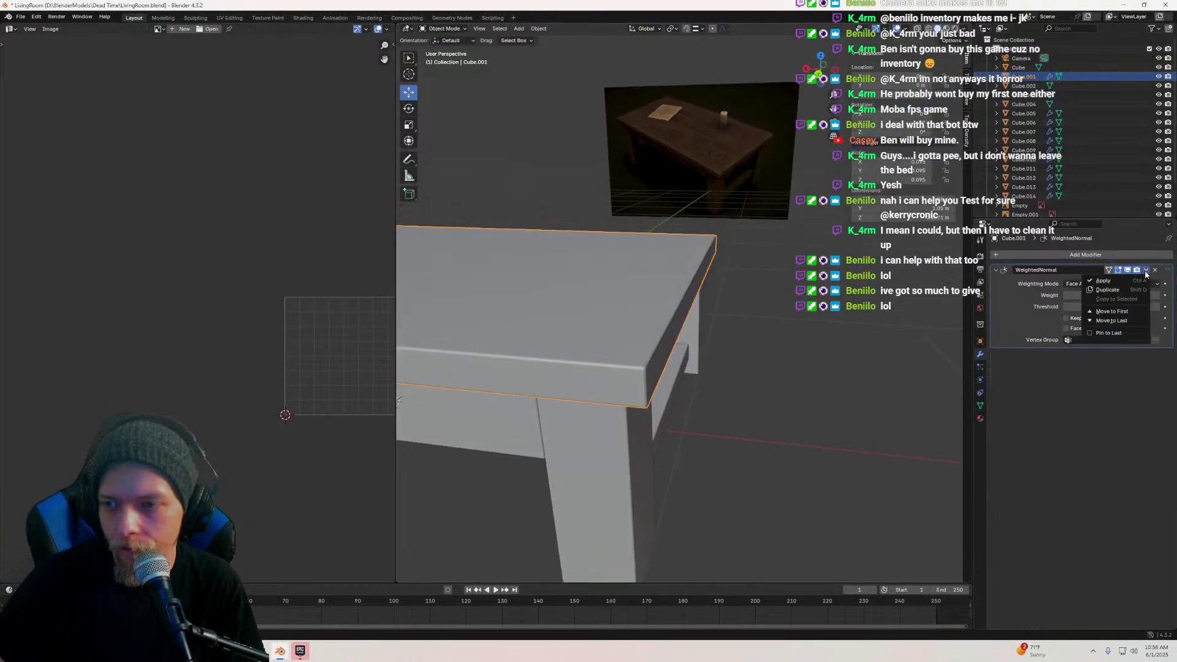
{"action": "left_click", "coordinate": [1106, 289]}
{"action": "left_click", "coordinate": [1155, 270]}
{"action": "left_click", "coordinate": [1145, 271]}
{"action": "left_click", "coordinate": [1104, 281]}
Open the tabletop's mesh for editing and mark the edge loop around one end as a seam
{"action": "key", "text": "Tab"}
{"action": "mouse_move", "coordinate": [705, 352]}
{"action": "middle_mouse_down"}
{"action": "mouse_move", "coordinate": [725, 373]}
{"action": "mouse_move", "coordinate": [671, 402]}
{"action": "mouse_move", "coordinate": [694, 356]}
{"action": "middle_mouse_up"}
{"action": "scroll", "coordinate": [658, 406], "scroll_direction": "up", "scroll_amount": 3}
{"action": "left_click", "coordinate": [696, 354]}
{"action": "key", "text": "ctrl+e"}
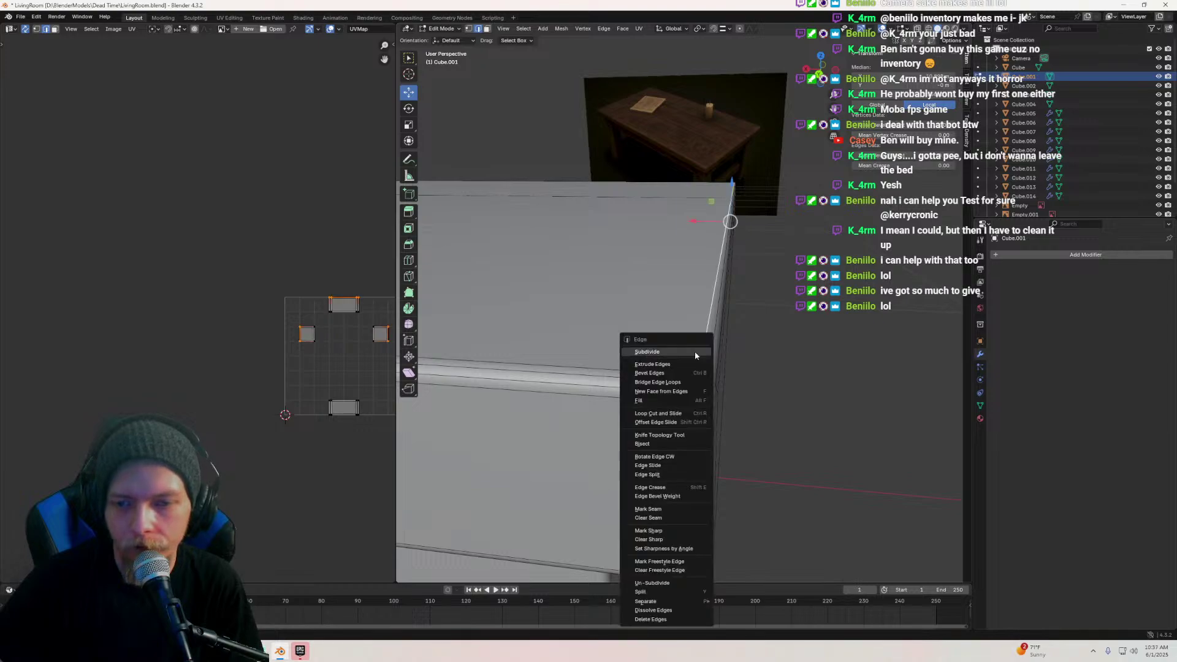
{"action": "scroll", "coordinate": [676, 392], "scroll_direction": "down", "scroll_amount": 6}
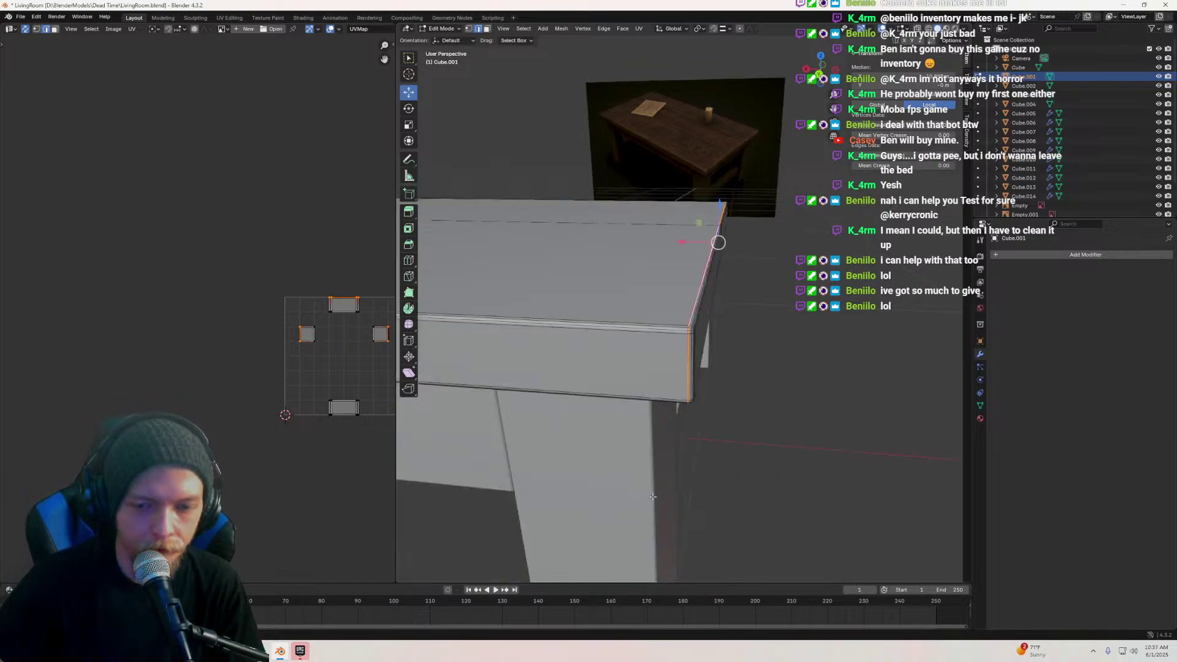
Mark the matching edge loop around the tabletop's other end as a seam
{"action": "middle_click_drag", "start_coordinate": [677, 393], "coordinate": [797, 414], "text": "shift"}
{"action": "scroll", "coordinate": [736, 343], "scroll_direction": "up", "scroll_amount": 3}
{"action": "mouse_move", "coordinate": [693, 313]}
{"action": "middle_mouse_down"}
{"action": "mouse_move", "coordinate": [726, 307]}
{"action": "mouse_move", "coordinate": [694, 288]}
{"action": "mouse_move", "coordinate": [705, 230]}
{"action": "mouse_move", "coordinate": [680, 264]}
{"action": "mouse_move", "coordinate": [693, 268]}
{"action": "mouse_move", "coordinate": [677, 325]}
{"action": "middle_mouse_up"}
{"action": "scroll", "coordinate": [725, 303], "scroll_direction": "up", "scroll_amount": 3}
{"action": "left_click", "coordinate": [694, 288]}
{"action": "key", "text": "ctrl+e"}
{"action": "left_click", "coordinate": [694, 288]}
Mark a long lower edge of the tabletop as a seam connecting the two end loops
{"action": "scroll", "coordinate": [694, 288], "scroll_direction": "down", "scroll_amount": 5}
{"action": "scroll", "coordinate": [694, 268], "scroll_direction": "up", "scroll_amount": 3}
{"action": "left_click", "coordinate": [659, 126]}
{"action": "middle_click_drag", "start_coordinate": [668, 137], "coordinate": [588, 184]}
{"action": "middle_click_drag", "start_coordinate": [858, 269], "coordinate": [600, 270], "text": "shift"}
{"action": "scroll", "coordinate": [668, 282], "scroll_direction": "up", "scroll_amount": 1}
{"action": "left_click", "coordinate": [638, 279], "text": "shift"}
{"action": "scroll", "coordinate": [638, 280], "scroll_direction": "down", "scroll_amount": 1}
{"action": "middle_click_drag", "start_coordinate": [723, 251], "coordinate": [647, 312], "text": "shift"}
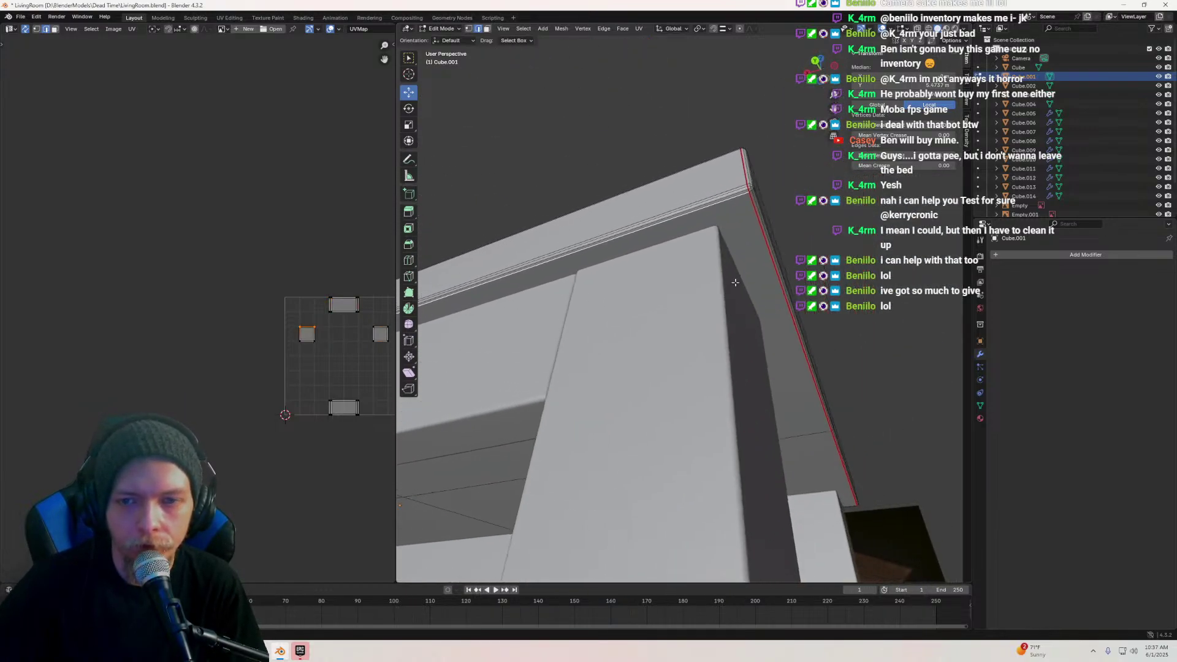
{"action": "scroll", "coordinate": [756, 197], "scroll_direction": "up", "scroll_amount": 3}
{"action": "scroll", "coordinate": [757, 197], "scroll_direction": "down", "scroll_amount": 2}
{"action": "right_click", "coordinate": [754, 195]}
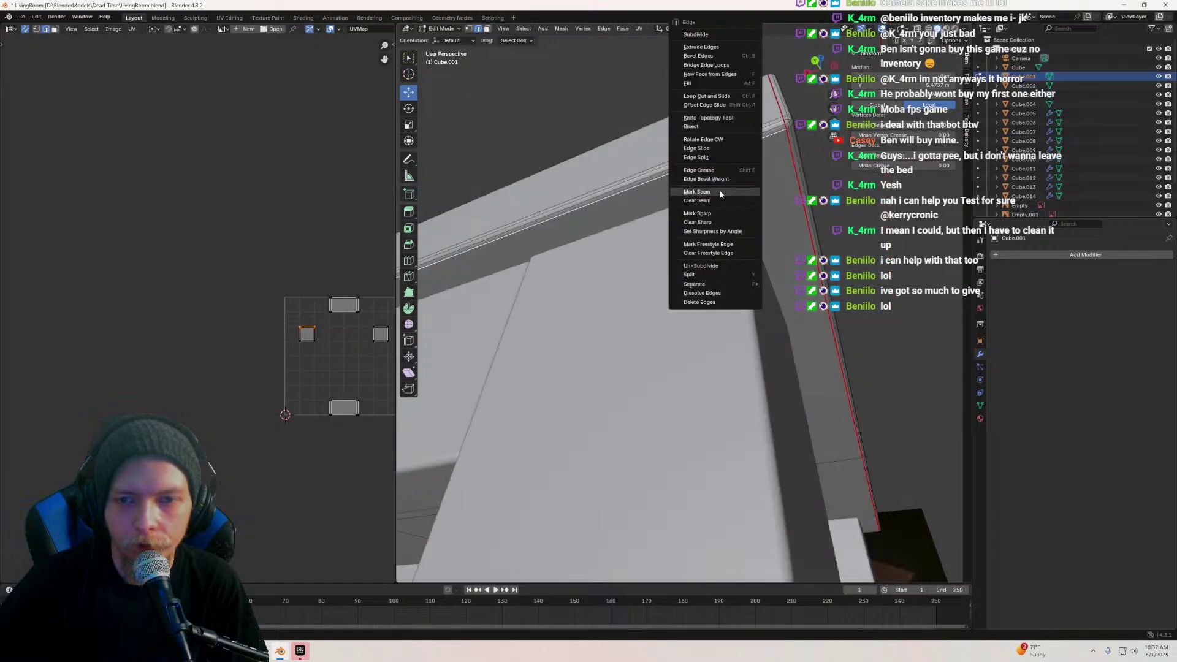
{"action": "left_click", "coordinate": [722, 193]}
Return to Object Mode and apply all transforms to the tabletop
{"action": "scroll", "coordinate": [722, 197], "scroll_direction": "down", "scroll_amount": 7}
{"action": "middle_click_drag", "start_coordinate": [674, 257], "coordinate": [701, 326]}
{"action": "key", "text": "Tab"}
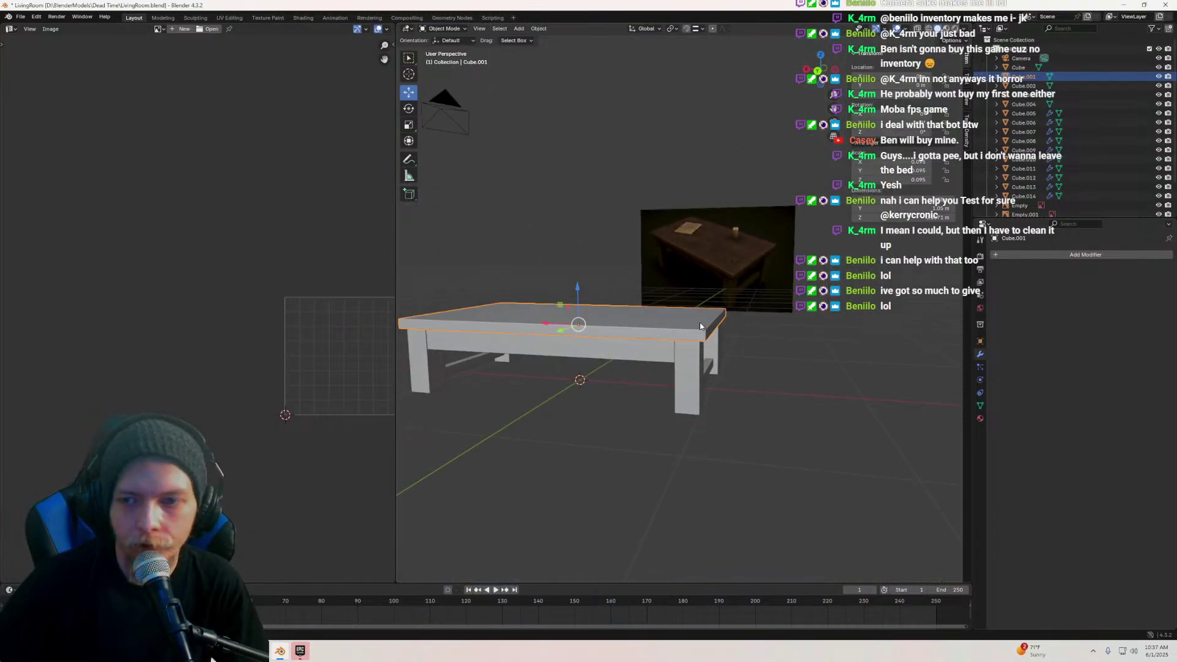
{"action": "right_click", "coordinate": [700, 323]}
{"action": "left_click", "coordinate": [700, 322]}
Unwrap the tabletop's whole mesh with the Conformal method and leave mesh editing
{"action": "key", "text": "Tab"}
{"action": "key", "text": "a"}
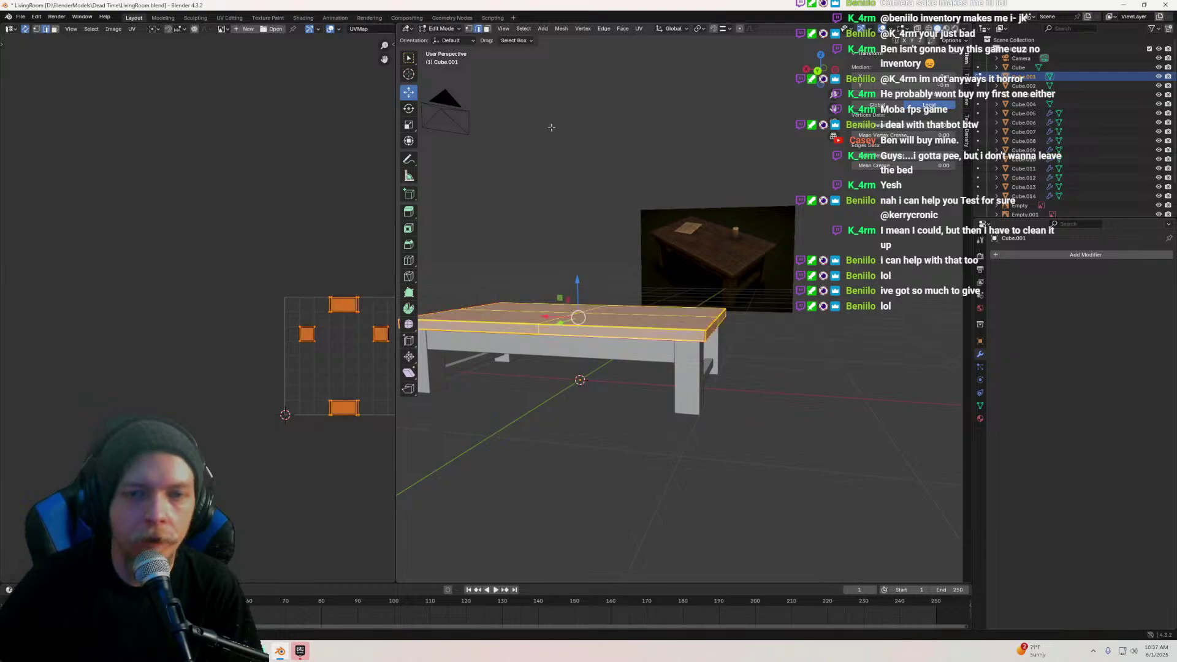
{"action": "left_click", "coordinate": [638, 28]}
{"action": "mouse_move", "coordinate": [721, 40]}
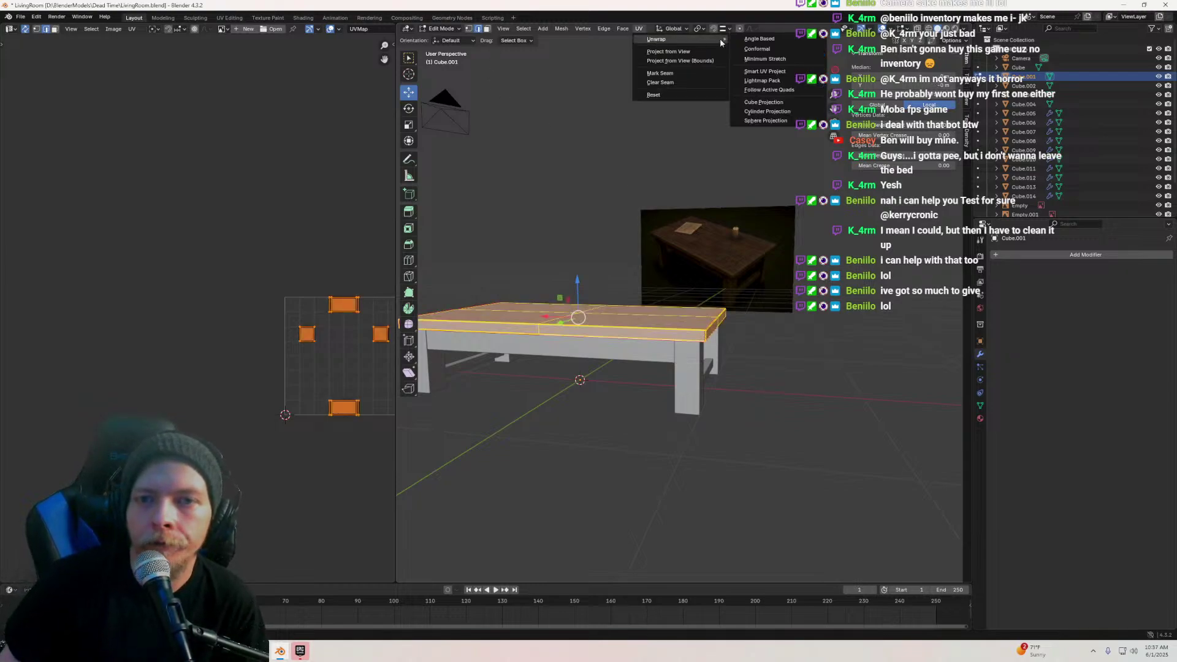
{"action": "left_click", "coordinate": [765, 53]}
{"action": "middle_click_drag", "start_coordinate": [619, 306], "coordinate": [814, 364]}
{"action": "key", "text": "Tab"}
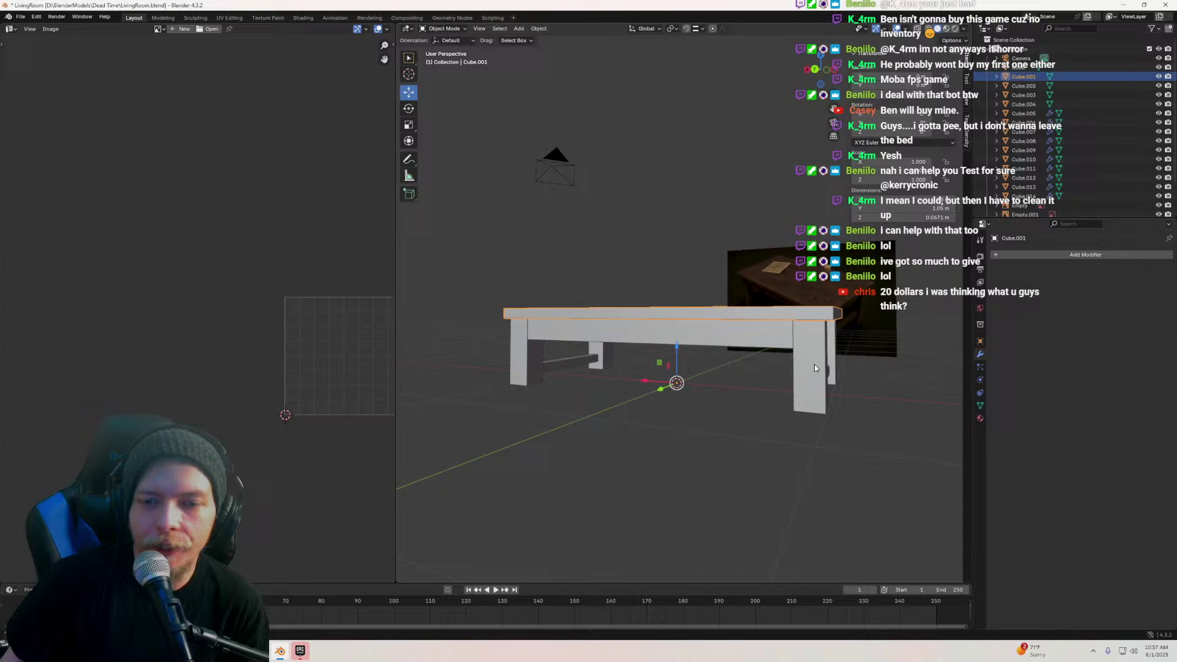
Select the tabletop, legs, apron boards and crossbars of the coffee table together
{"action": "left_click", "coordinate": [739, 334]}
{"action": "middle_click_drag", "start_coordinate": [738, 334], "coordinate": [722, 389]}
{"action": "left_click", "coordinate": [615, 356]}
{"action": "left_click", "coordinate": [649, 372]}
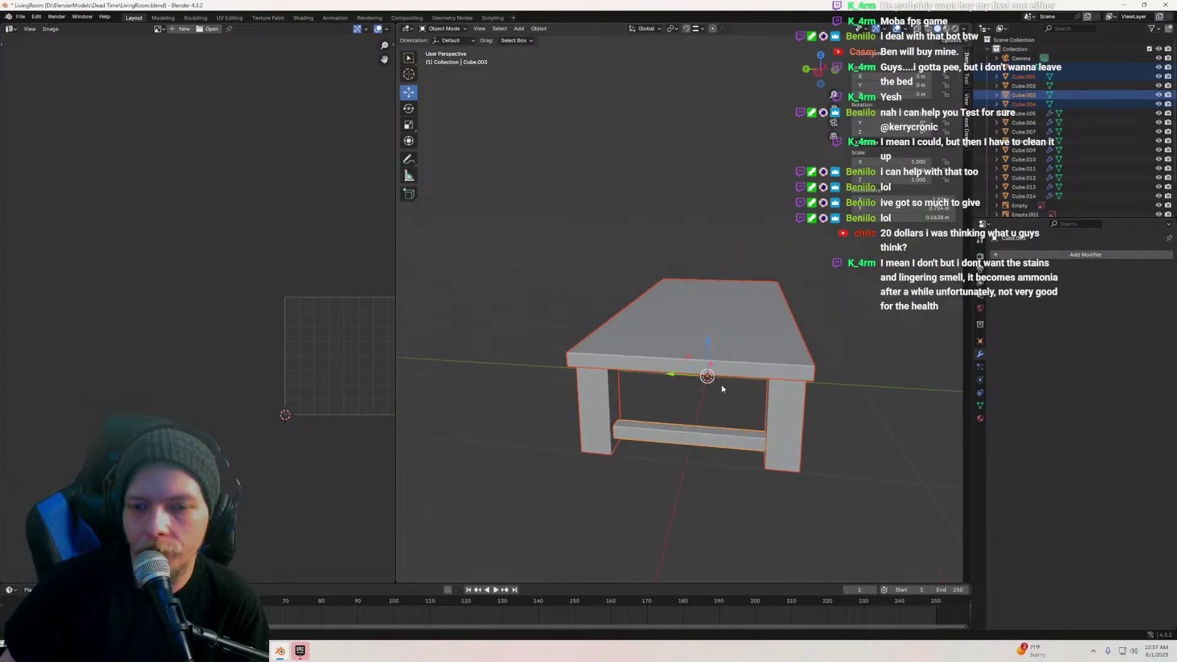
Try moving the selected table parts along the Y axis and undo the move
{"action": "left_click_drag", "start_coordinate": [676, 375], "coordinate": [416, 358]}
{"action": "key", "text": "ctrl+z"}
{"action": "scroll", "coordinate": [589, 376], "scroll_direction": "down", "scroll_amount": 5}
{"action": "middle_click_drag", "start_coordinate": [589, 376], "coordinate": [625, 349]}
{"action": "scroll", "coordinate": [677, 403], "scroll_direction": "up", "scroll_amount": 4}
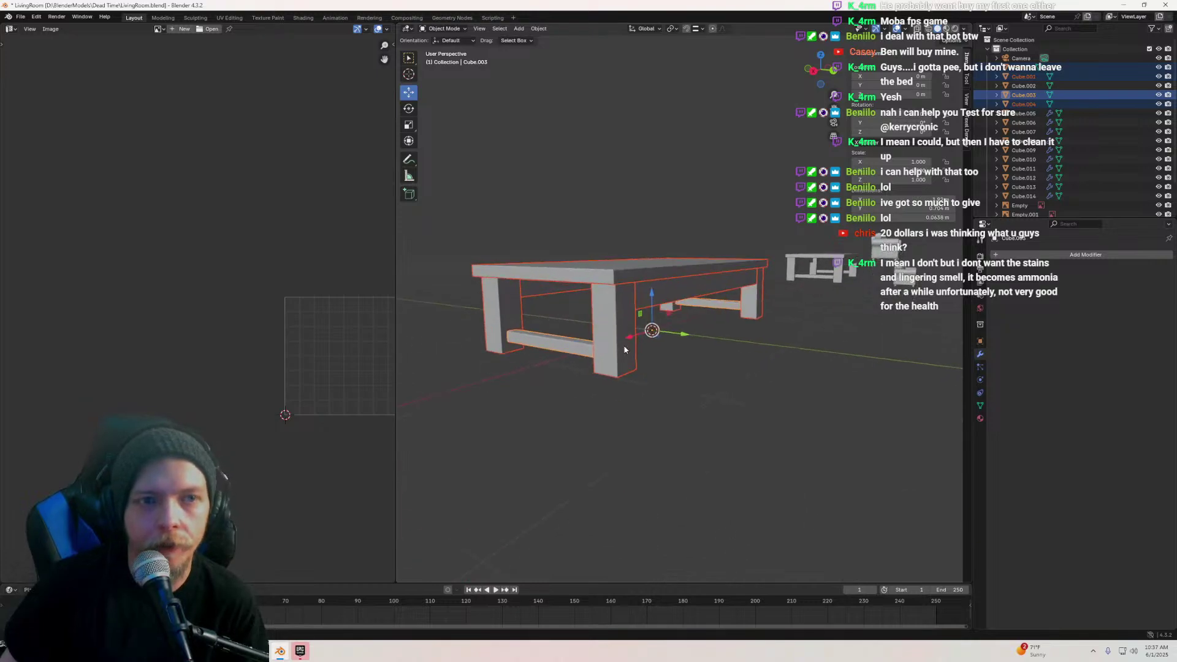
Save the LivingRoom file and set up an FBX export limited to selected objects of type Mesh
{"action": "left_click", "coordinate": [20, 16]}
{"action": "left_click", "coordinate": [30, 75]}
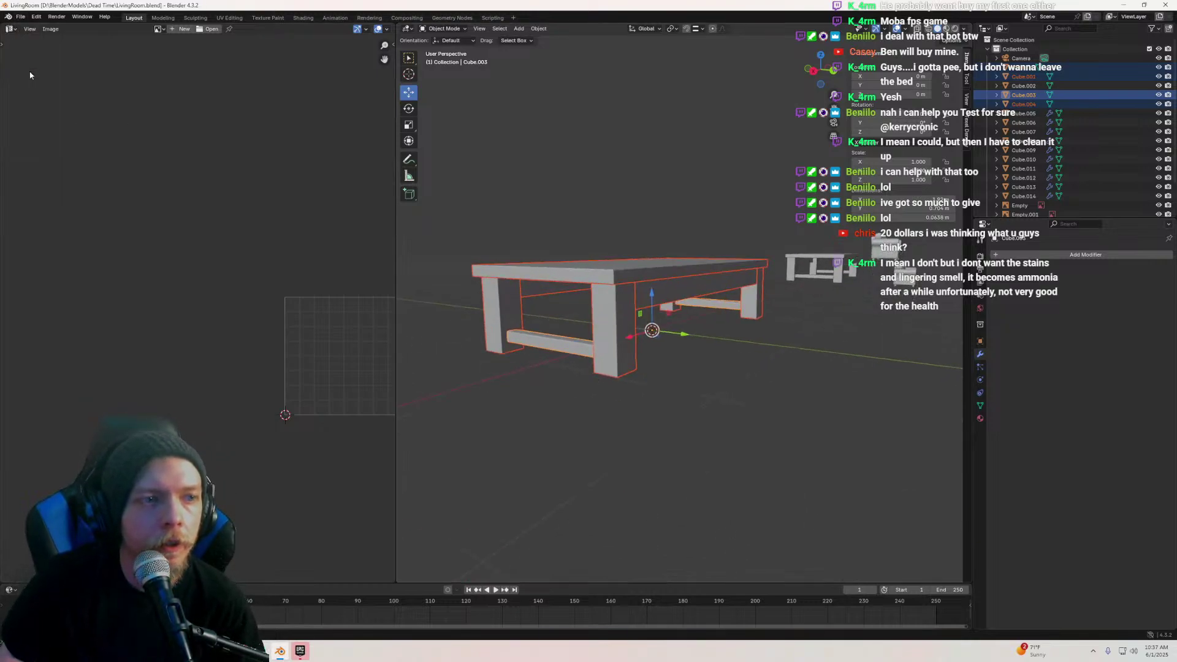
{"action": "left_click", "coordinate": [20, 16]}
{"action": "mouse_move", "coordinate": [44, 161]}
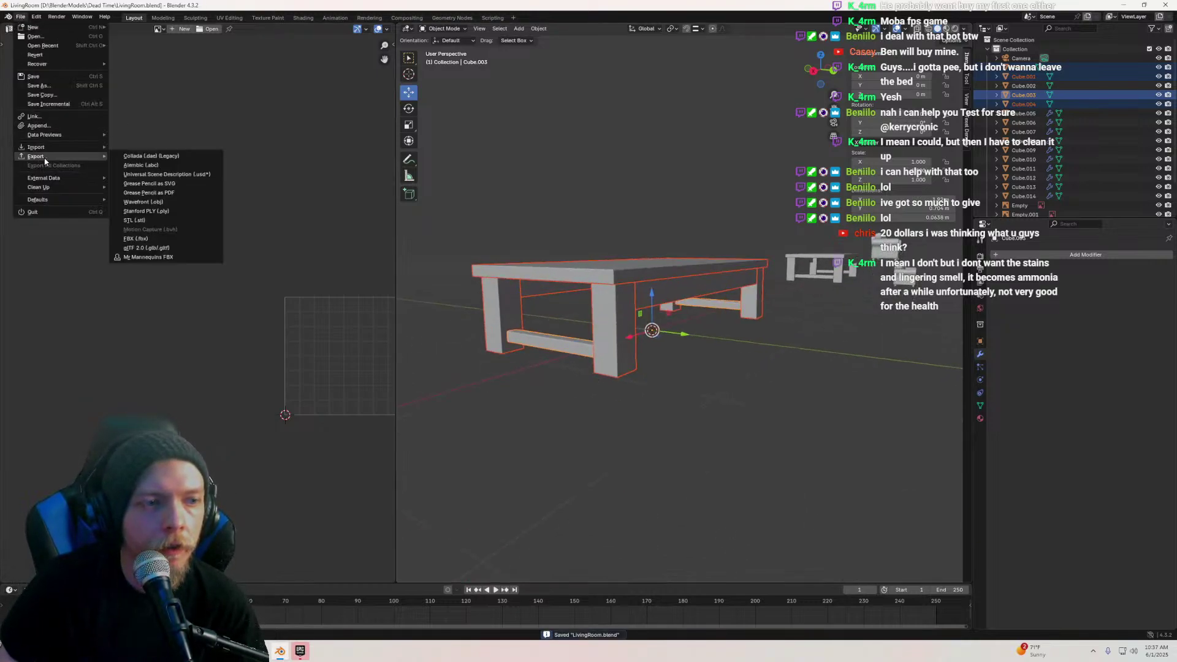
{"action": "left_click", "coordinate": [135, 238]}
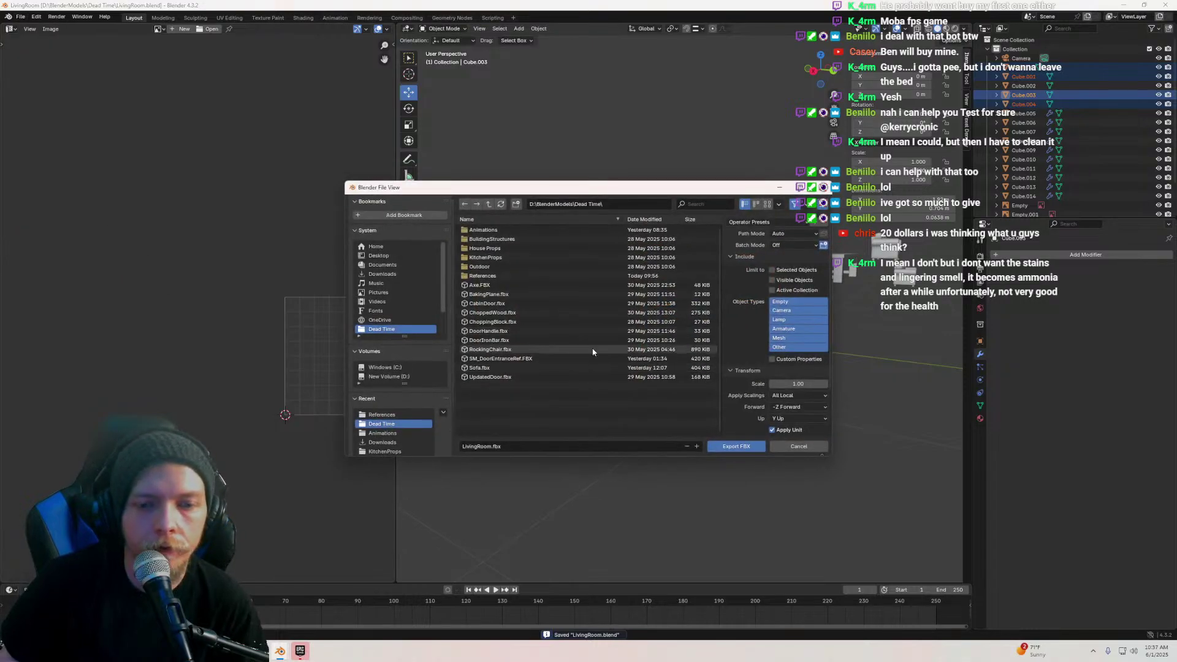
{"action": "left_click", "coordinate": [782, 338]}
{"action": "scroll", "coordinate": [781, 334], "scroll_direction": "down", "scroll_amount": 3}
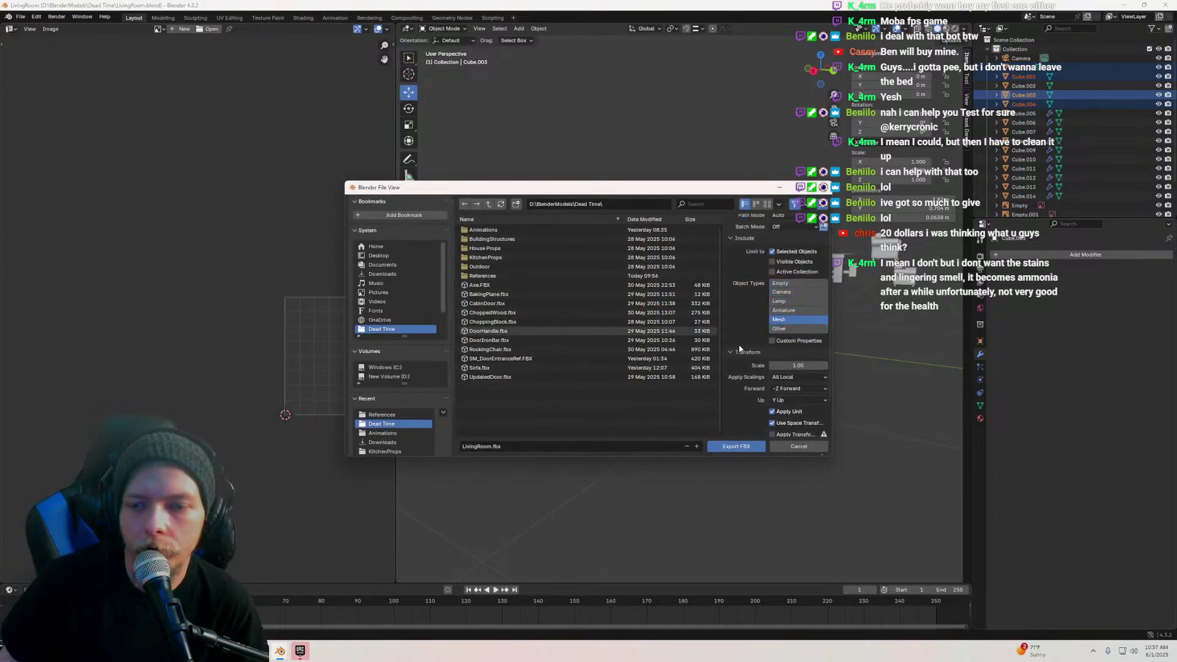
Set the FBX export to Y Forward, Z Up and Face smoothing, and turn off animation
{"action": "left_click", "coordinate": [735, 410]}
{"action": "scroll", "coordinate": [738, 397], "scroll_direction": "down", "scroll_amount": 5}
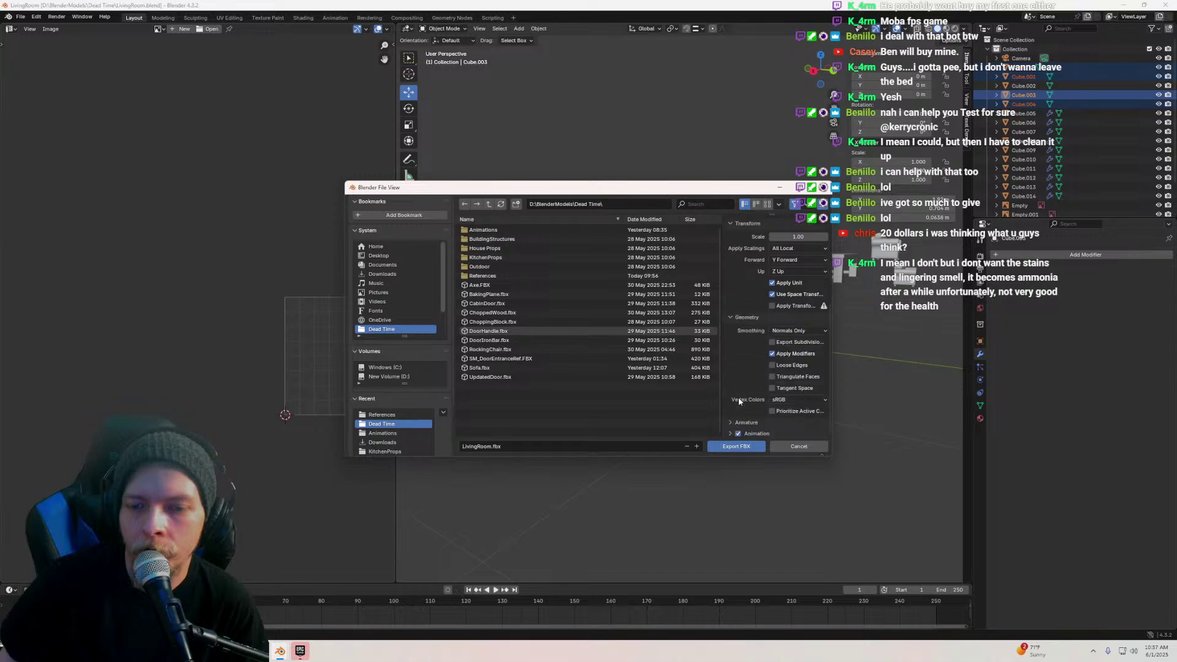
{"action": "left_click", "coordinate": [795, 327]}
{"action": "left_click", "coordinate": [790, 348]}
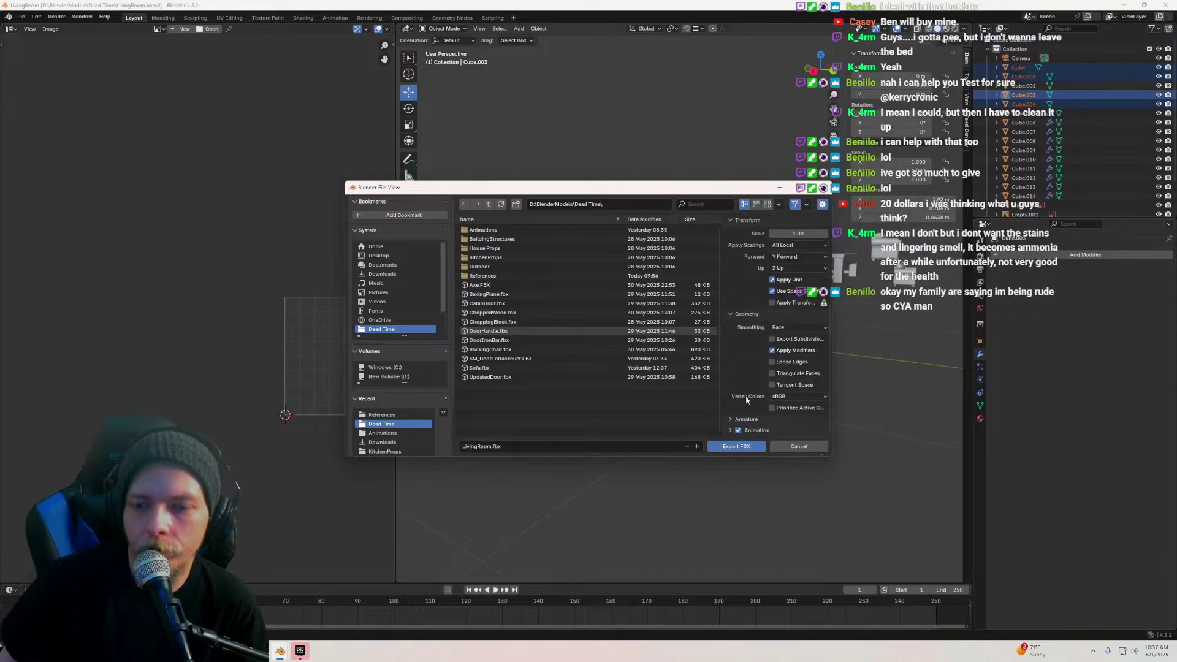
{"action": "left_click", "coordinate": [730, 420]}
{"action": "scroll", "coordinate": [766, 423], "scroll_direction": "down", "scroll_amount": 3}
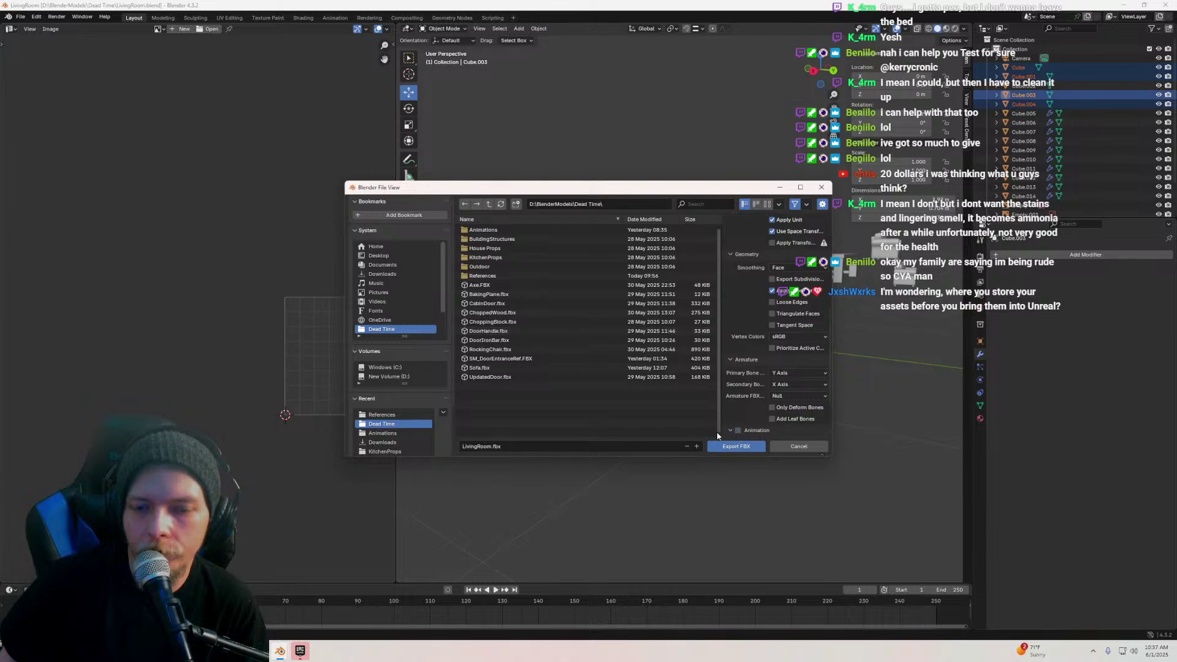
Export the selected coffee table parts as CoffeeTable.fbx into the Dead Time folder
{"action": "type", "text": "Col"}
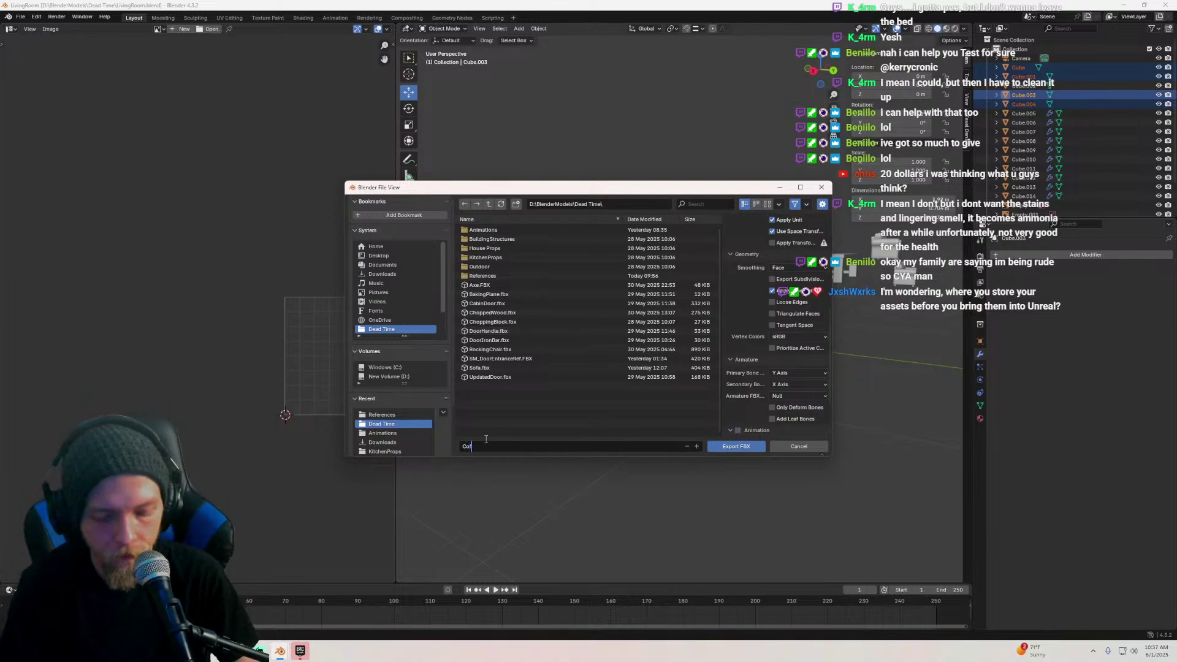
{"action": "type", "text": "feeTable.fbx"}
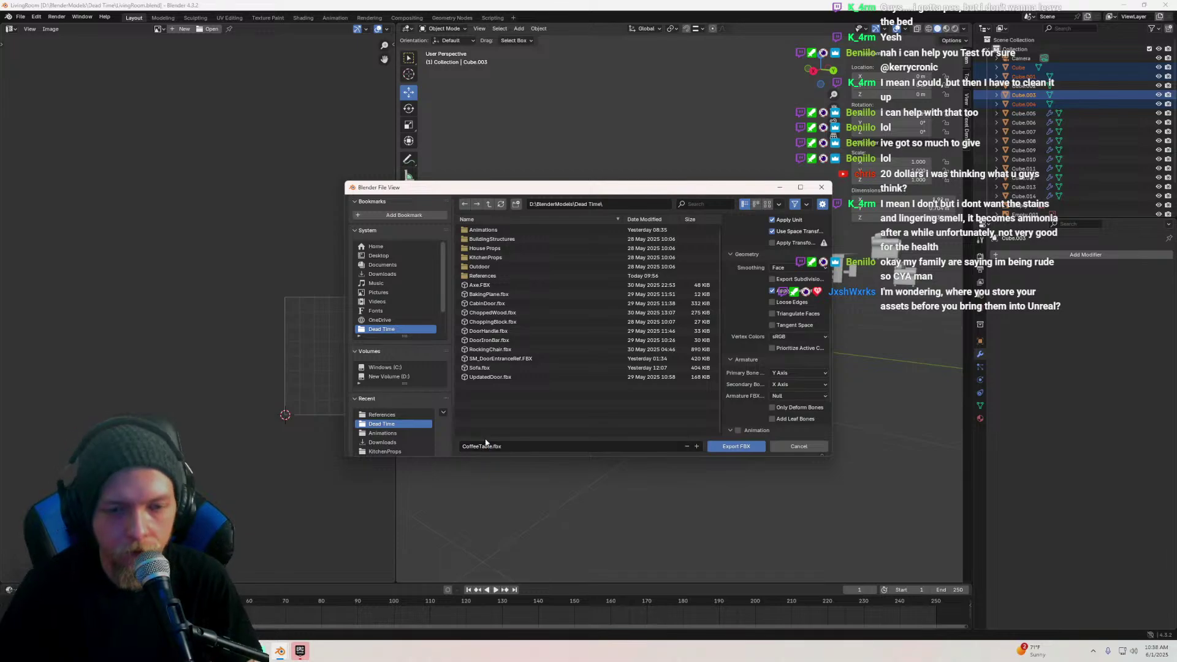
{"action": "key", "text": "Return"}
{"action": "left_click", "coordinate": [729, 447]}
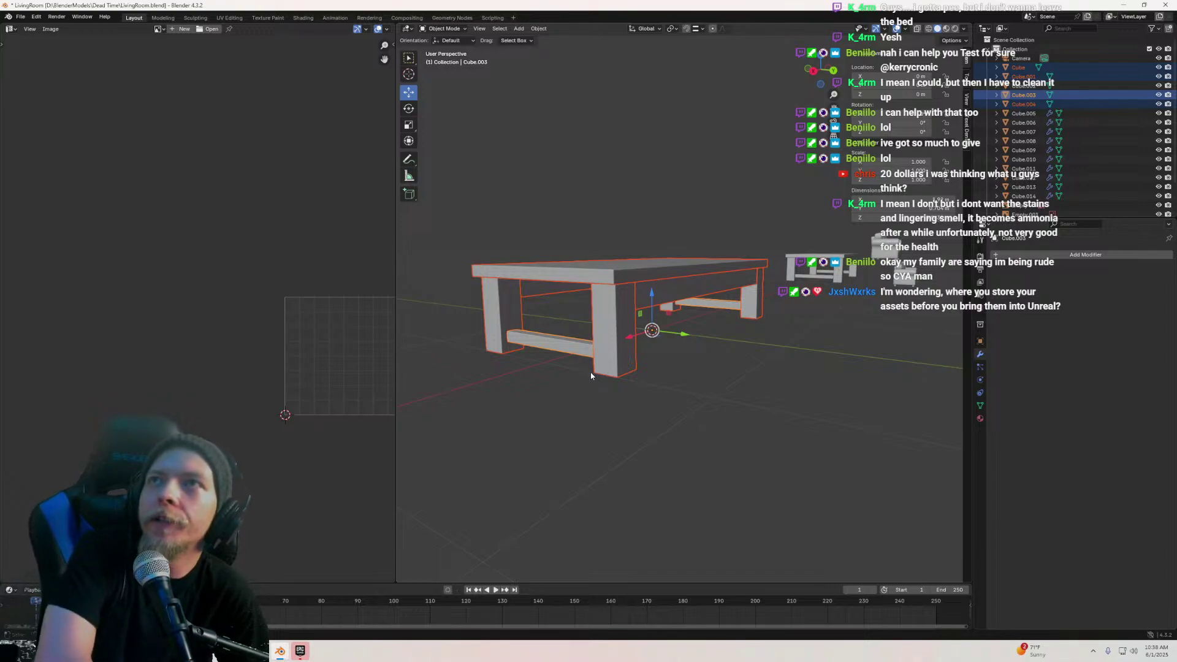
Save the LivingRoom file after exporting the table
{"action": "middle_click_drag", "start_coordinate": [592, 348], "coordinate": [650, 291]}
{"action": "left_click", "coordinate": [20, 17]}
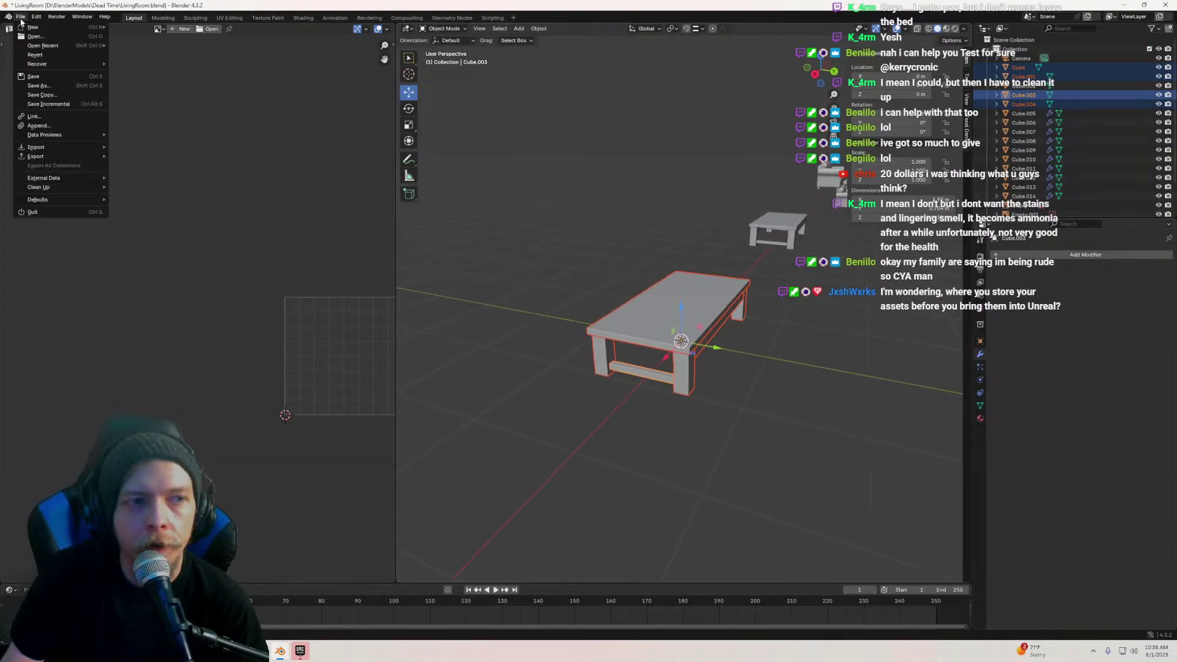
{"action": "left_click", "coordinate": [40, 76]}
{"action": "middle_click_drag", "start_coordinate": [575, 374], "coordinate": [633, 342]}
{"action": "scroll", "coordinate": [617, 344], "scroll_direction": "up", "scroll_amount": 3}
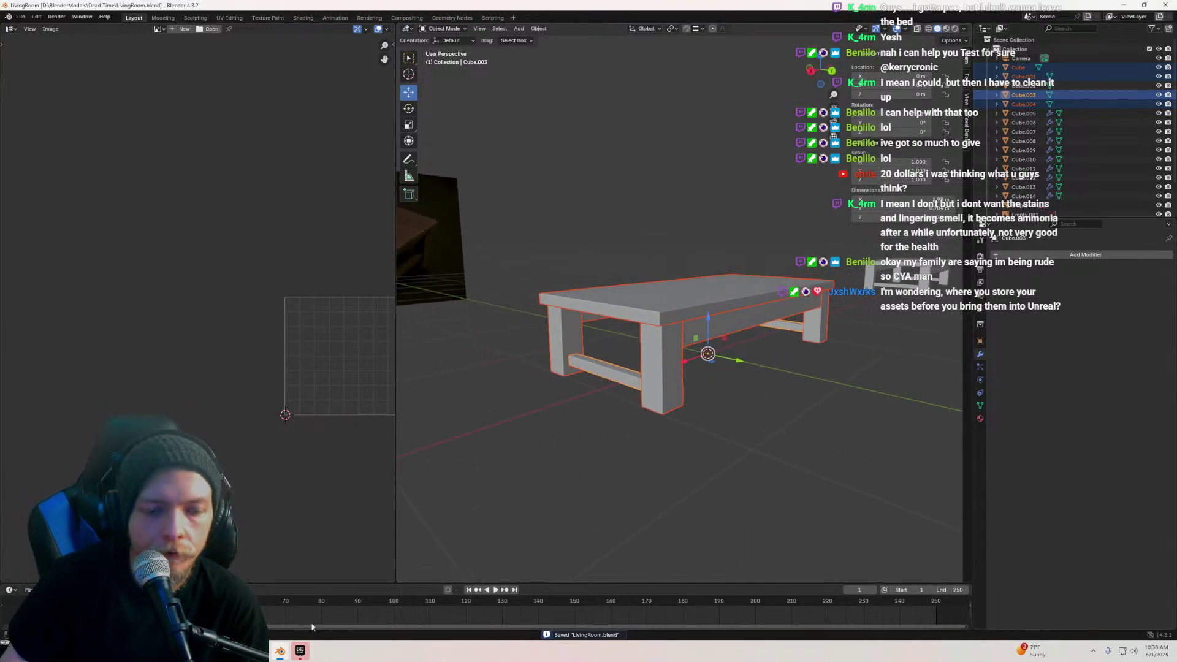
Switch to the Epic Games Launcher and launch the DeadTime Unreal project from its library
{"action": "left_click", "coordinate": [300, 651]}
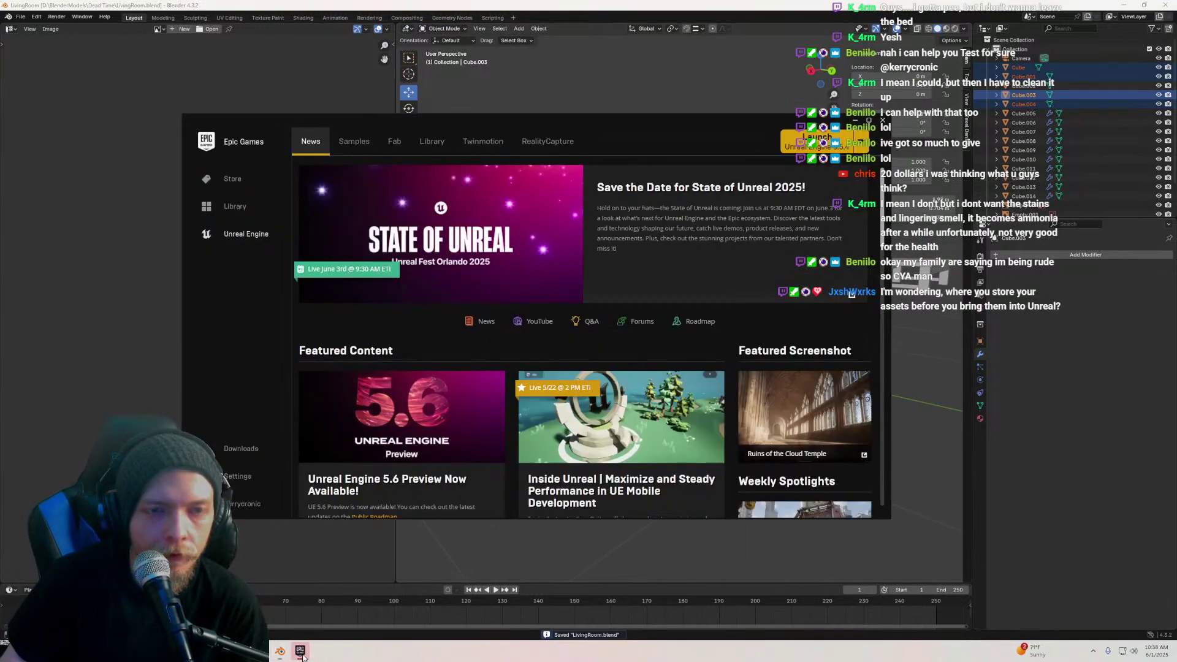
{"action": "left_click", "coordinate": [440, 151]}
{"action": "double_click", "coordinate": [575, 384]}
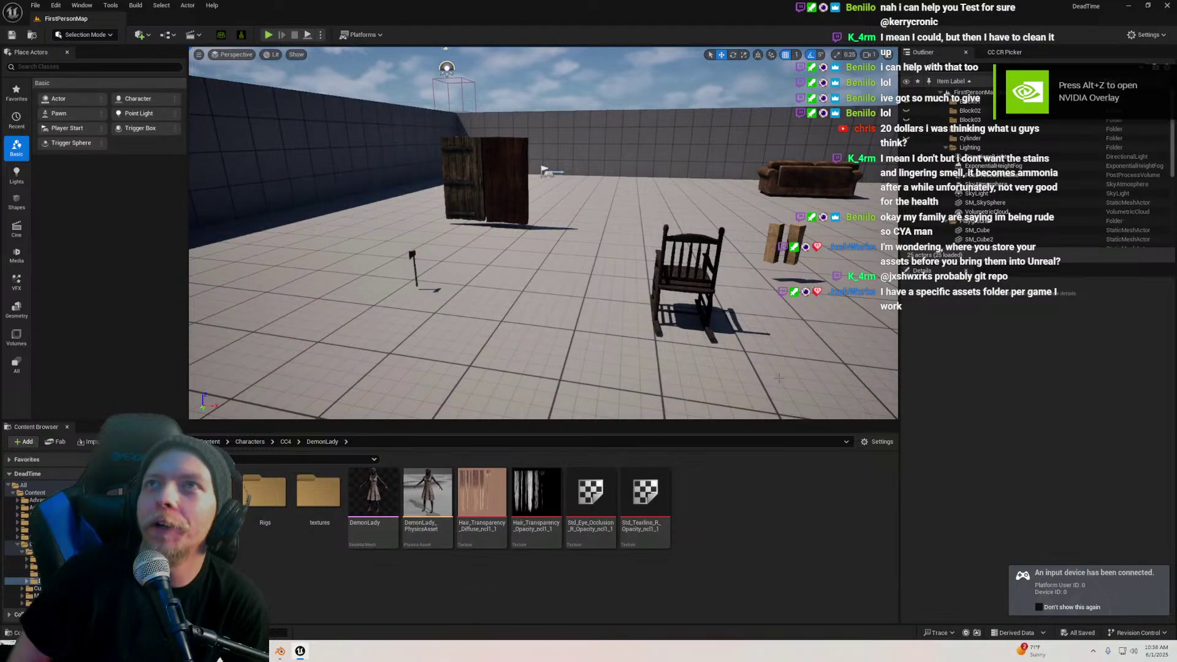
{"action": "right_click_drag", "start_coordinate": [475, 240], "coordinate": [288, 227]}
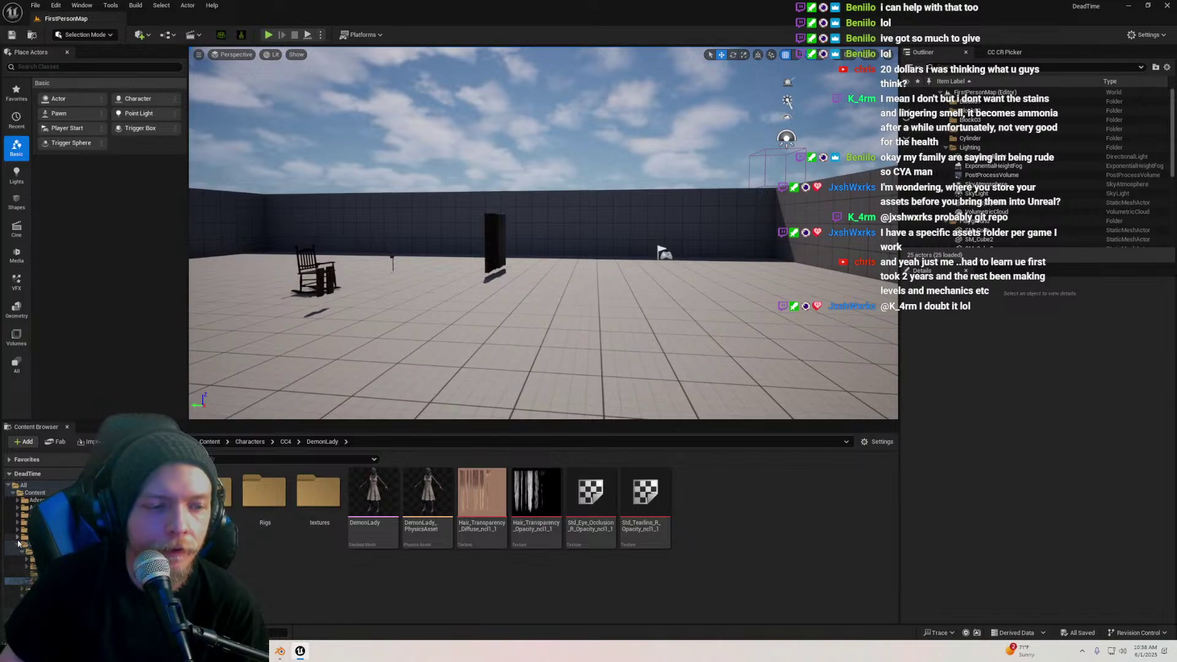
{"action": "left_click", "coordinate": [19, 543]}
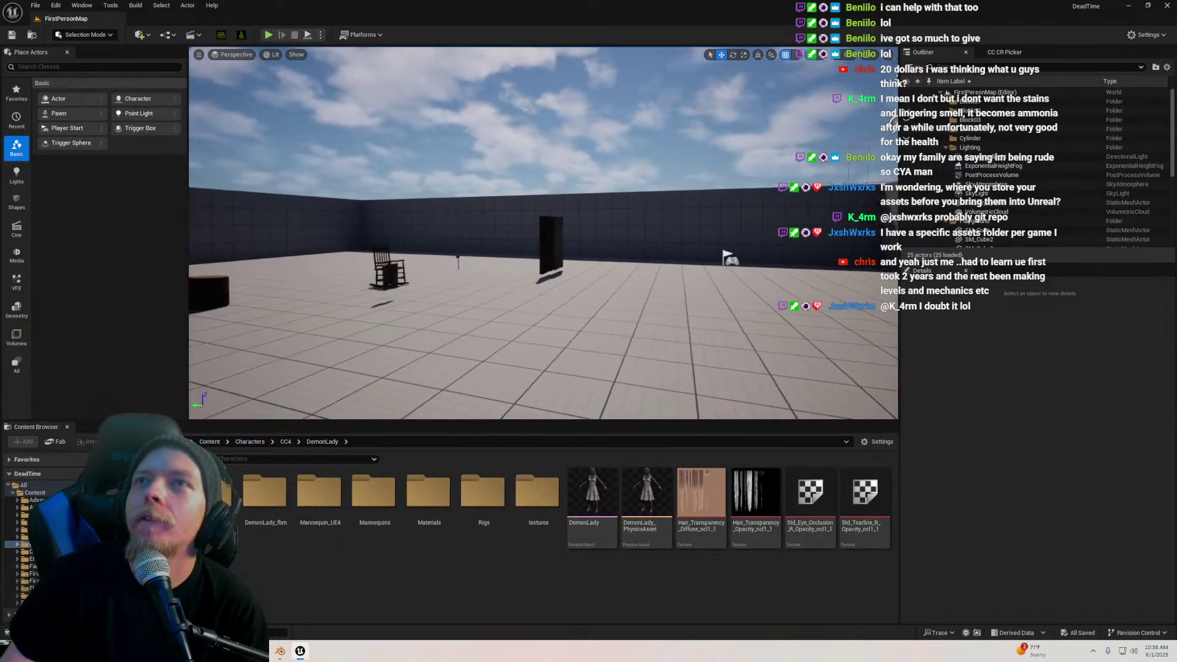
{"action": "right_click_drag", "start_coordinate": [543, 233], "coordinate": [649, 292]}
{"action": "key", "text": "s"}
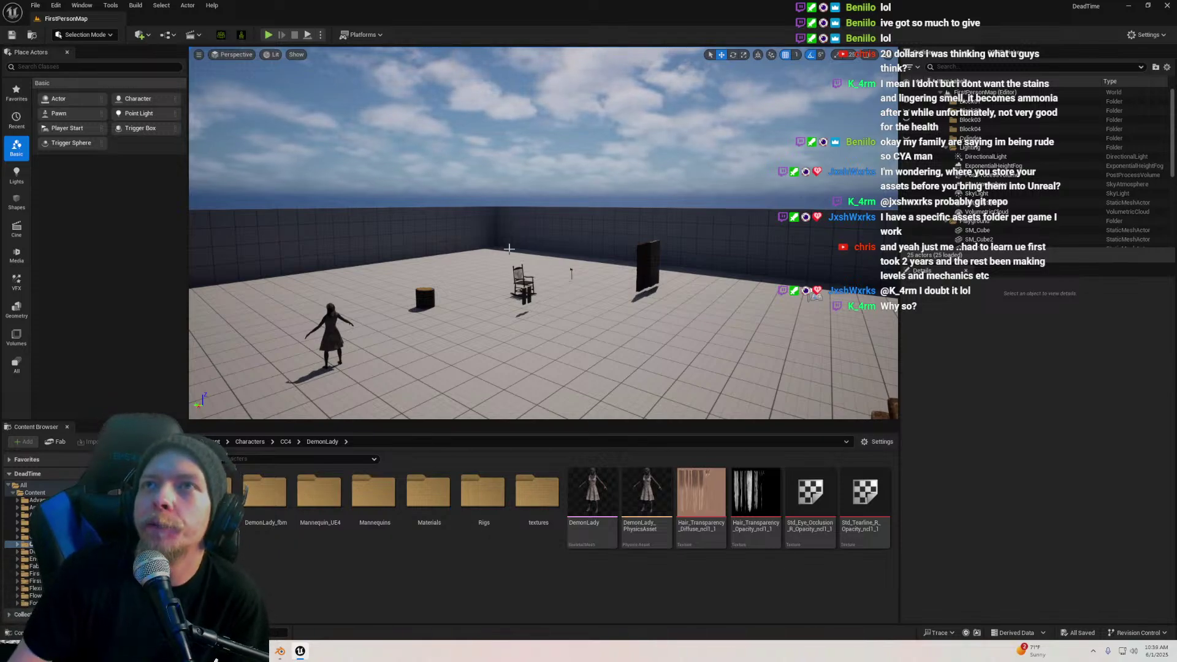
{"action": "right_click_drag", "start_coordinate": [514, 240], "coordinate": [463, 241]}
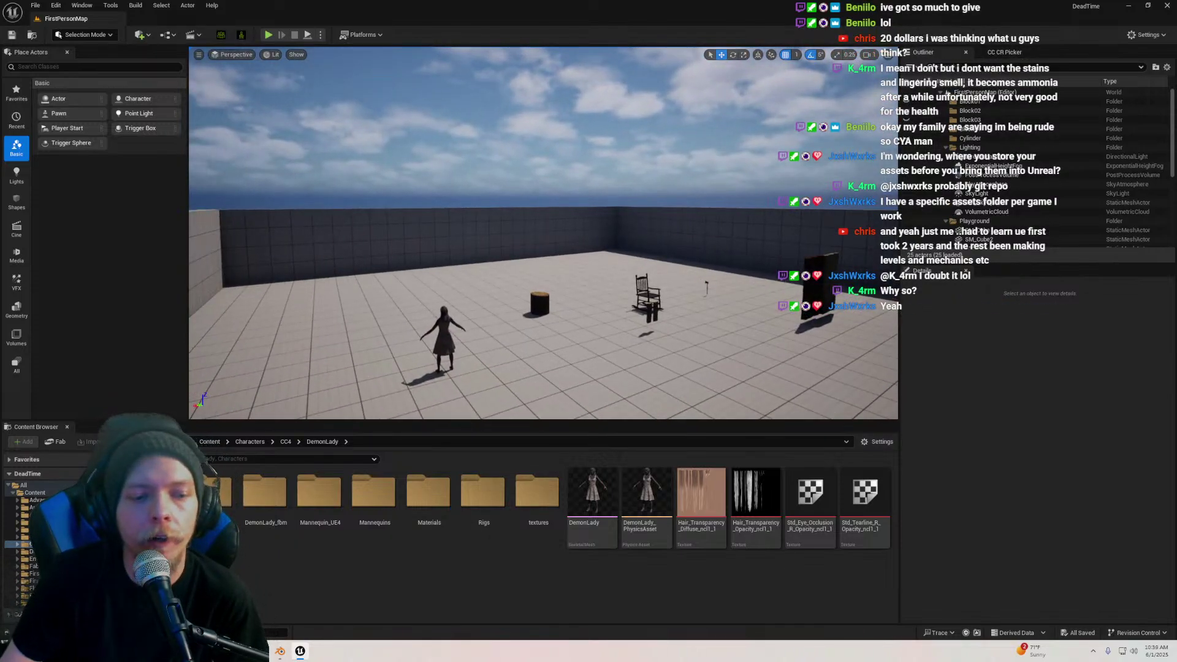
Switch to File Explorer and open the Dead Time folder inside BlenderModels on drive D
{"action": "left_click", "coordinate": [179, 651]}
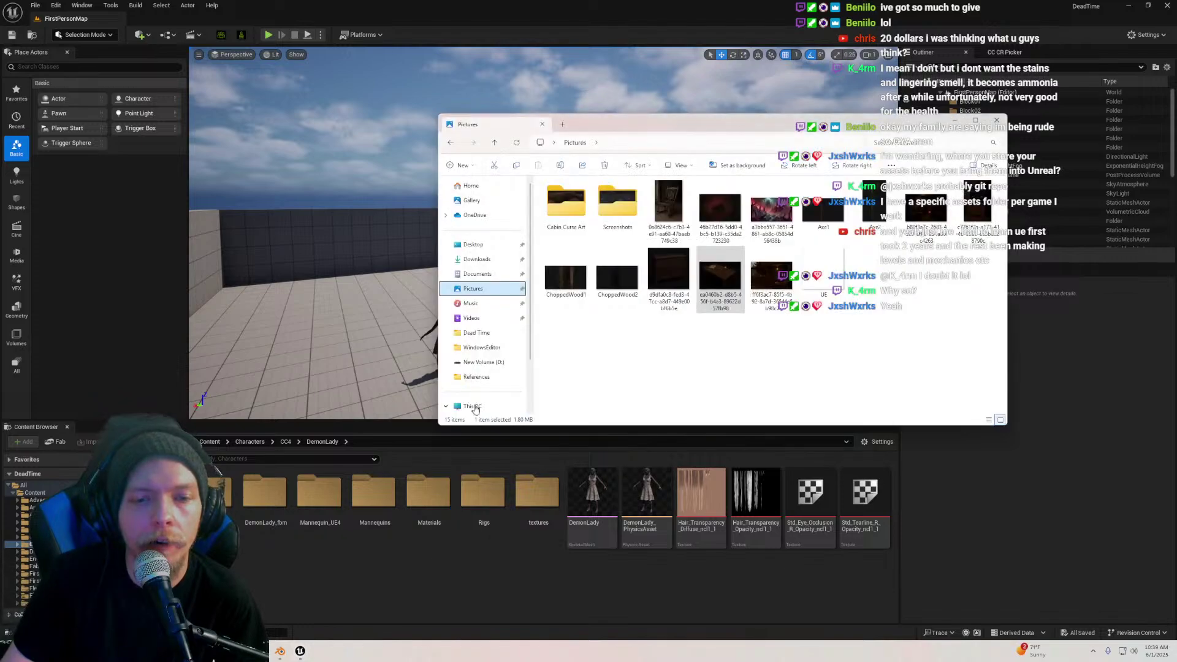
{"action": "scroll", "coordinate": [484, 276], "scroll_direction": "down", "scroll_amount": 2}
{"action": "left_click", "coordinate": [483, 286]}
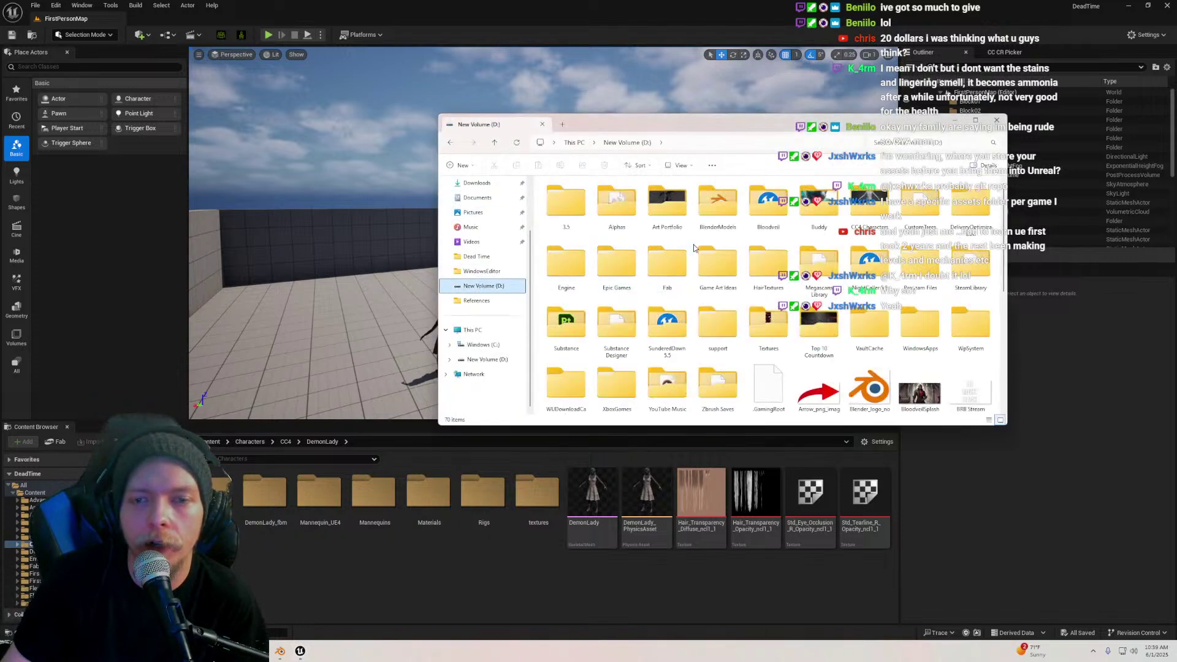
{"action": "double_click", "coordinate": [716, 201]}
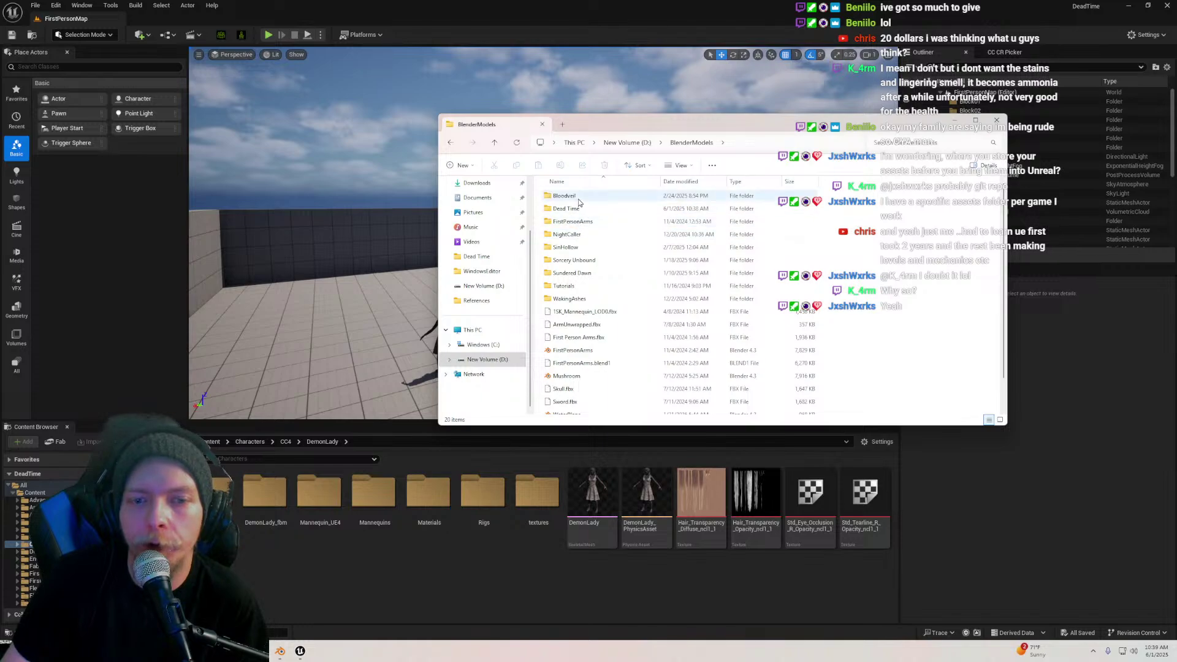
{"action": "double_click", "coordinate": [566, 210]}
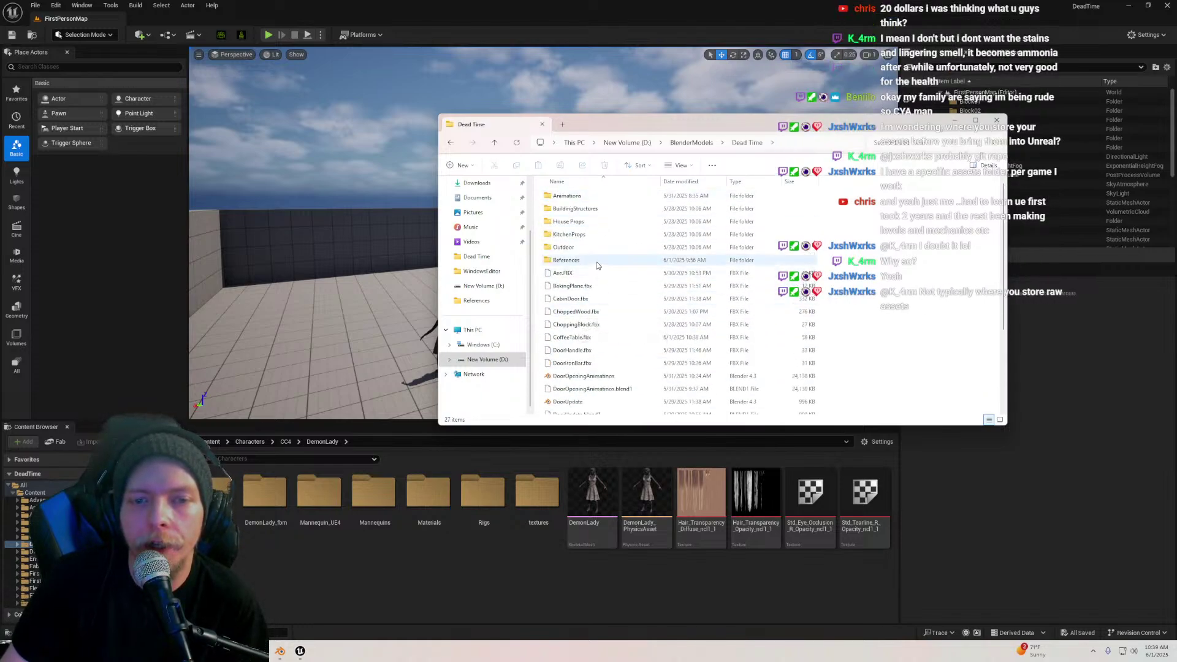
Review how the Dead Time folder organizes its animation, structure, prop, outdoor and reference subfolders and its FBX and Blender files
{"action": "left_click", "coordinate": [578, 247]}
{"action": "left_click", "coordinate": [578, 235]}
{"action": "left_click", "coordinate": [577, 223]}
{"action": "left_click", "coordinate": [577, 210]}
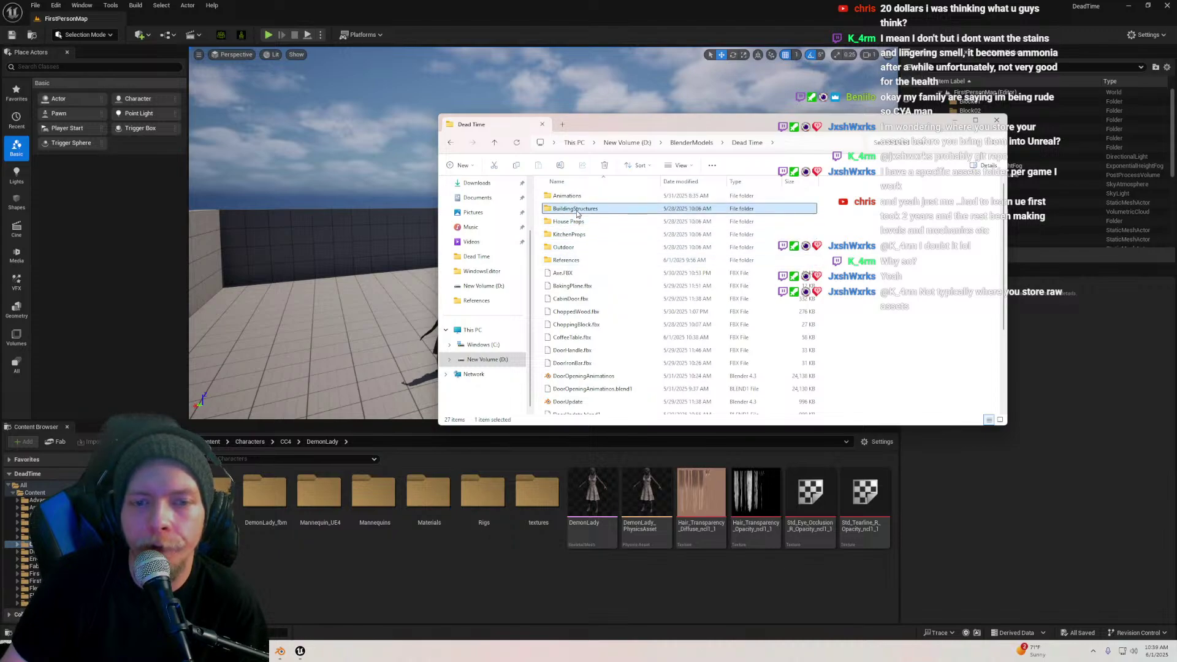
{"action": "left_click", "coordinate": [577, 198]}
{"action": "left_click", "coordinate": [577, 210]}
{"action": "left_click", "coordinate": [572, 225]}
{"action": "left_click", "coordinate": [563, 236]}
{"action": "left_click", "coordinate": [562, 248]}
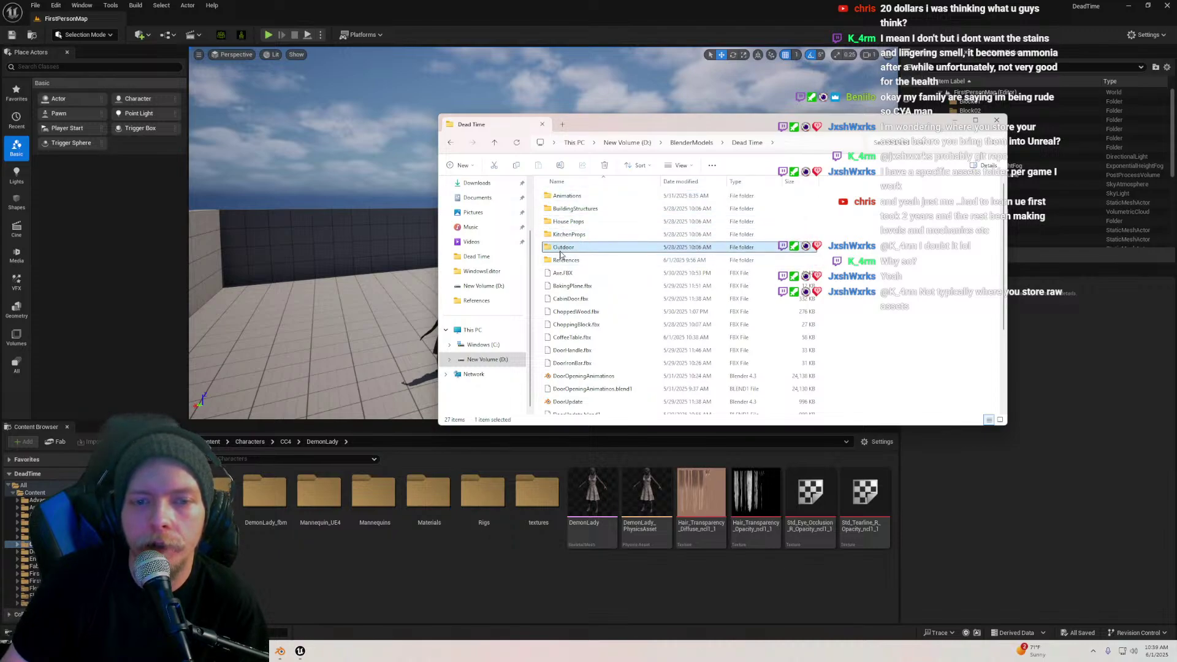
{"action": "left_click", "coordinate": [562, 262]}
{"action": "scroll", "coordinate": [562, 273], "scroll_direction": "down", "scroll_amount": 3}
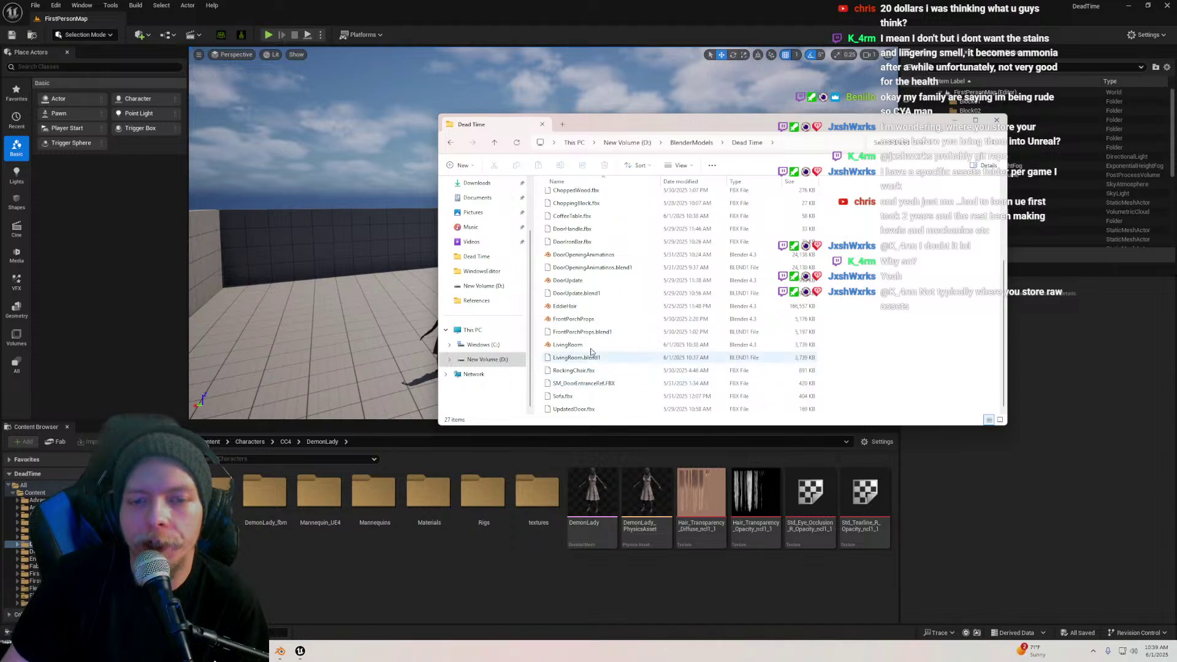
{"action": "scroll", "coordinate": [600, 276], "scroll_direction": "up", "scroll_amount": 3}
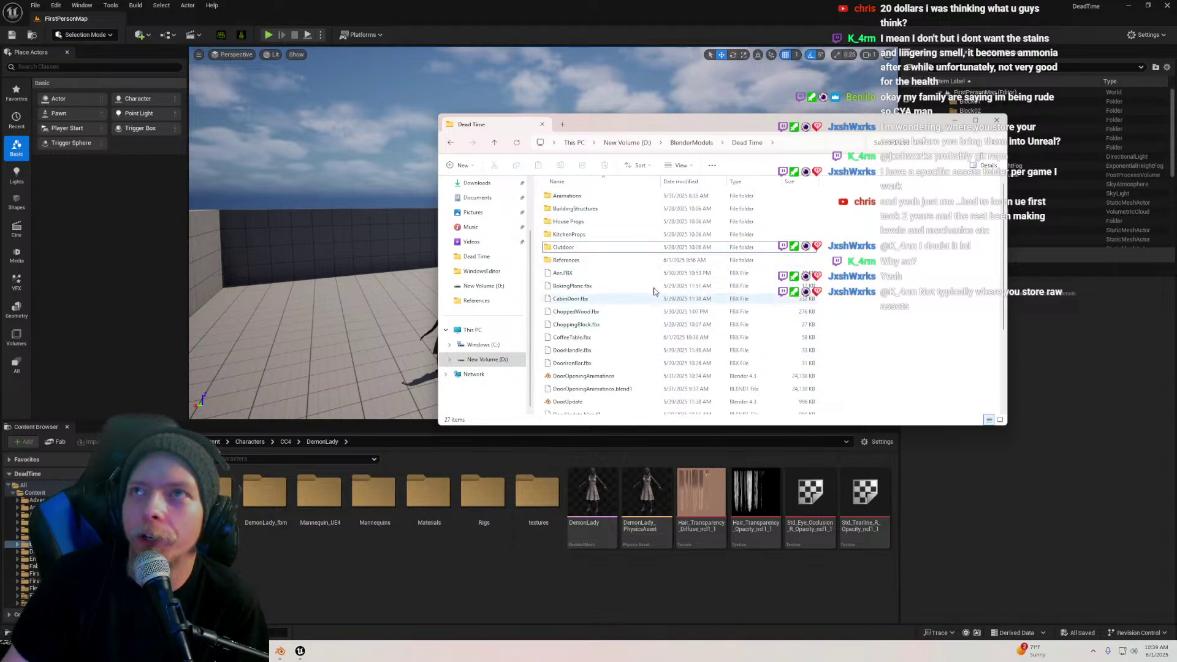
Return to Unreal Editor and open the project's content folder FirstPerson > Models > Props > LivingRoom
{"action": "right_click_drag", "start_coordinate": [383, 274], "coordinate": [429, 270]}
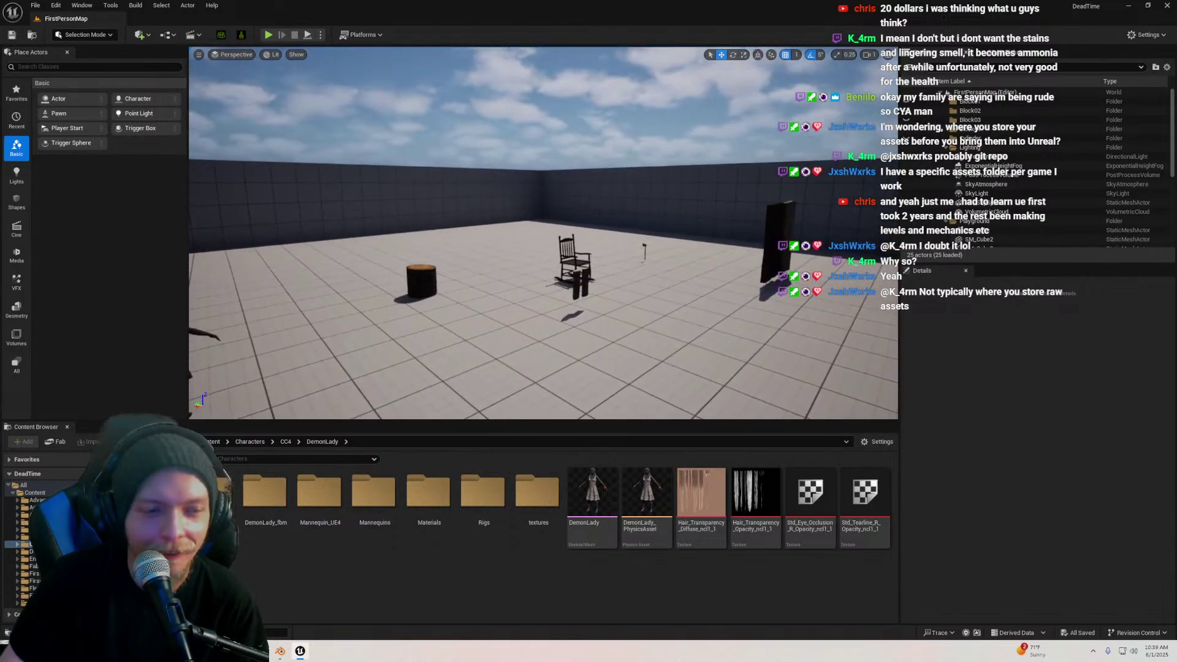
{"action": "left_click", "coordinate": [32, 559]}
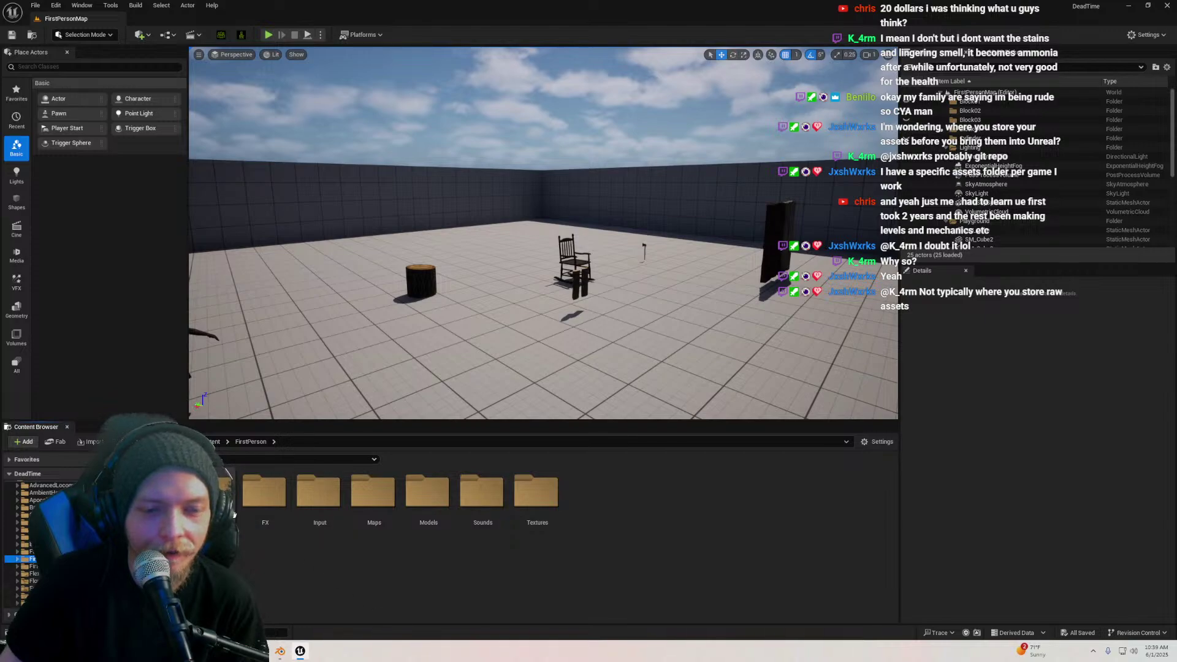
{"action": "double_click", "coordinate": [429, 494]}
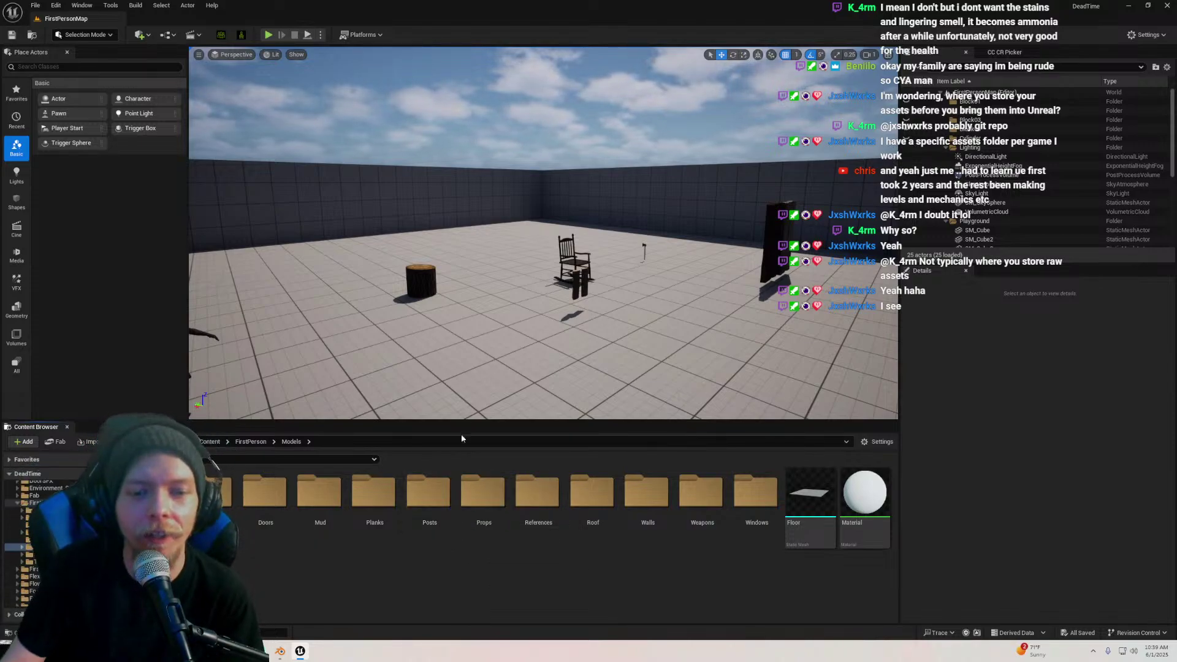
{"action": "right_click_drag", "start_coordinate": [473, 344], "coordinate": [441, 344]}
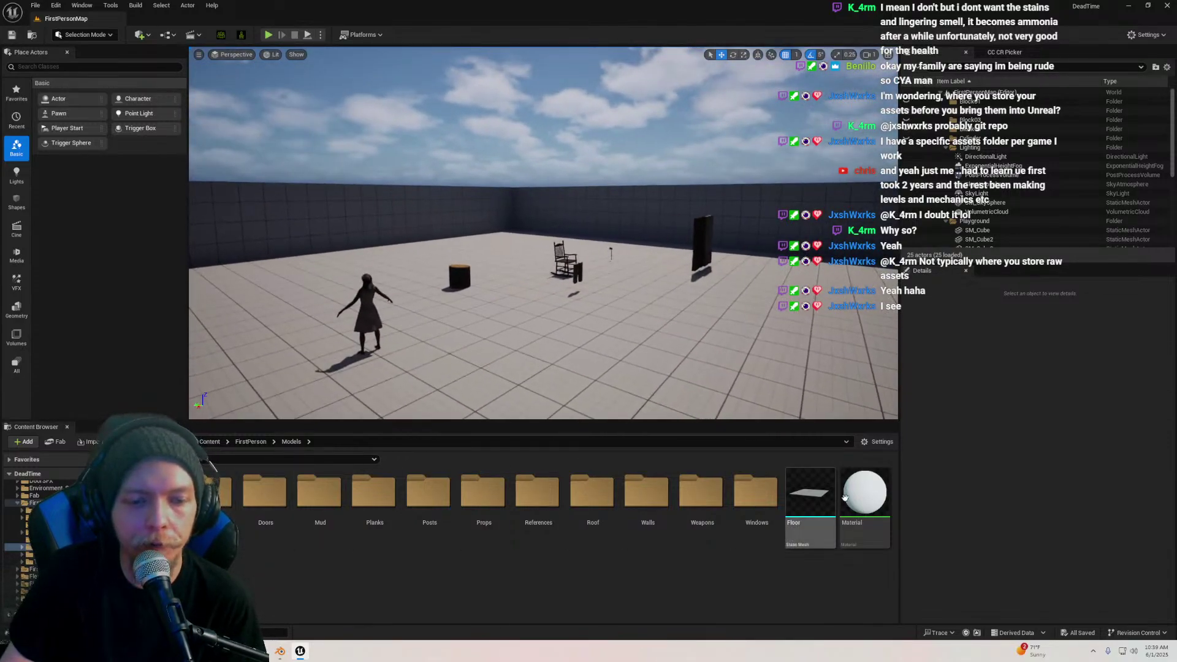
{"action": "double_click", "coordinate": [483, 492]}
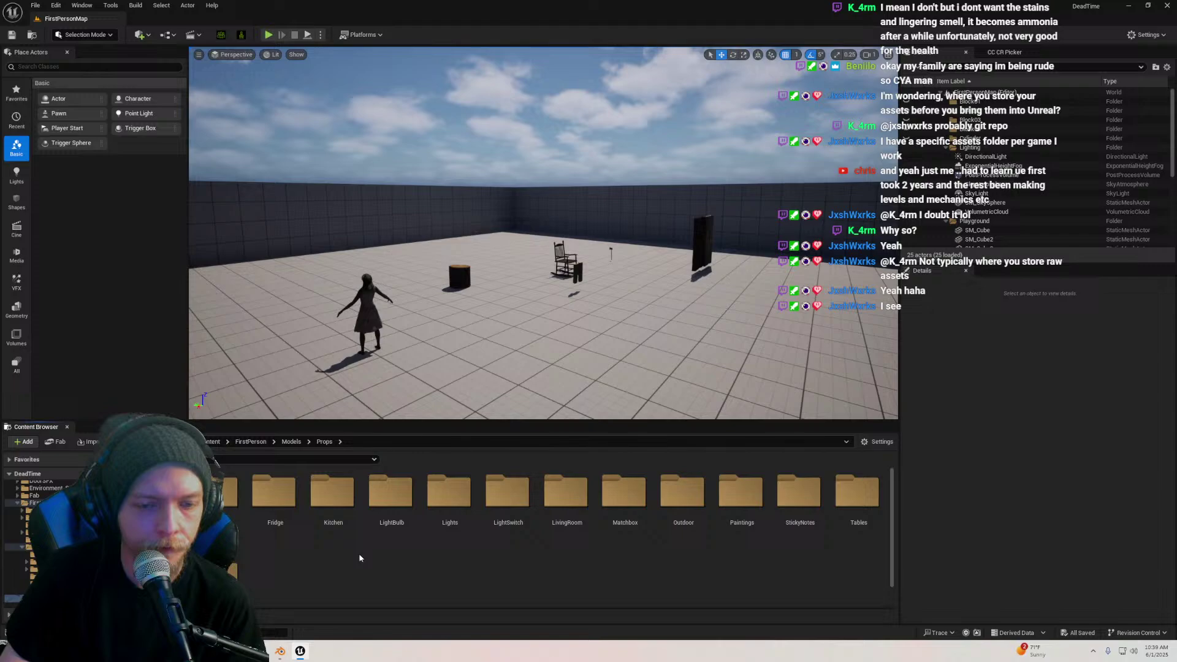
{"action": "double_click", "coordinate": [566, 490]}
Create a new folder named CoffeeTable inside the LivingRoom props folder and open it
{"action": "right_click_drag", "start_coordinate": [561, 405], "coordinate": [532, 406]}
{"action": "right_click", "coordinate": [299, 520]}
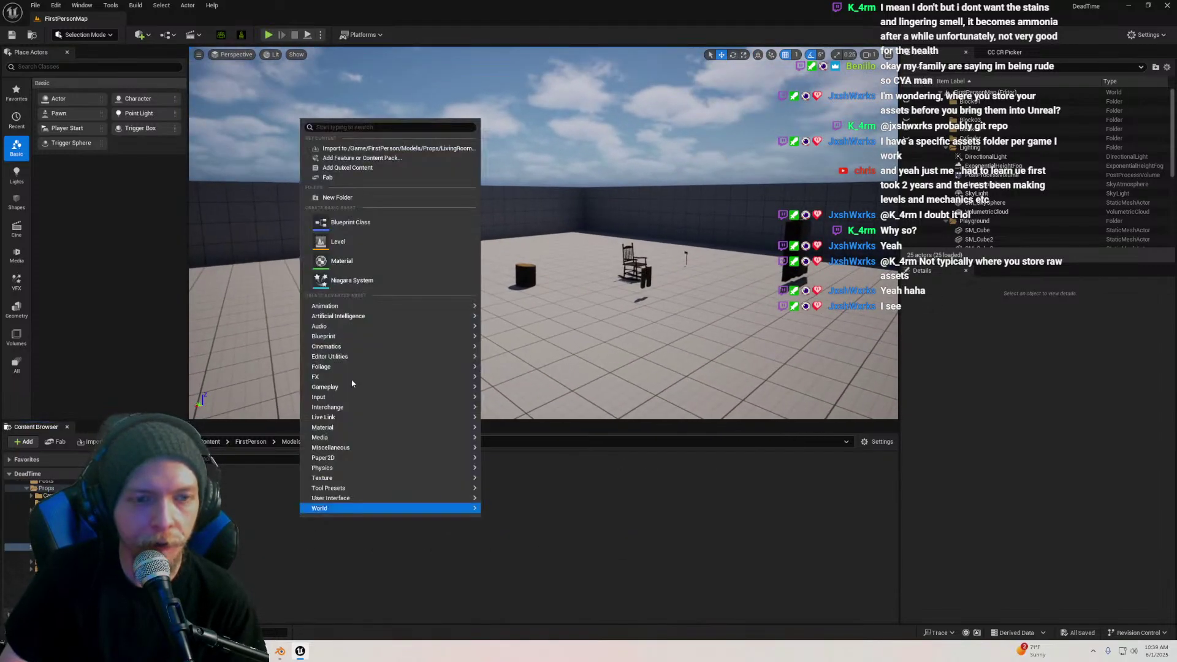
{"action": "left_click", "coordinate": [350, 197]}
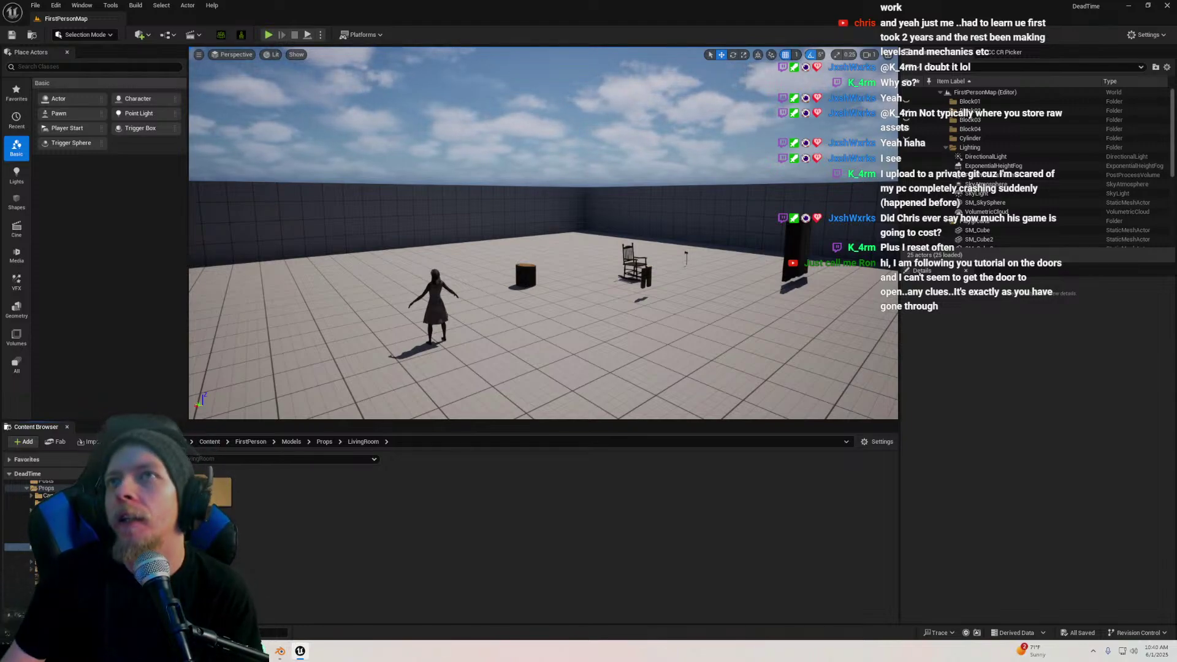
{"action": "mouse_move", "coordinate": [552, 294]}
{"action": "right_mouse_down"}
{"action": "mouse_move", "coordinate": [490, 344]}
{"action": "mouse_move", "coordinate": [546, 331]}
{"action": "mouse_move", "coordinate": [540, 307]}
{"action": "right_mouse_up"}
{"action": "mouse_move", "coordinate": [545, 352]}
{"action": "right_mouse_down"}
{"action": "mouse_move", "coordinate": [535, 377]}
{"action": "mouse_move", "coordinate": [545, 353]}
{"action": "right_mouse_up"}
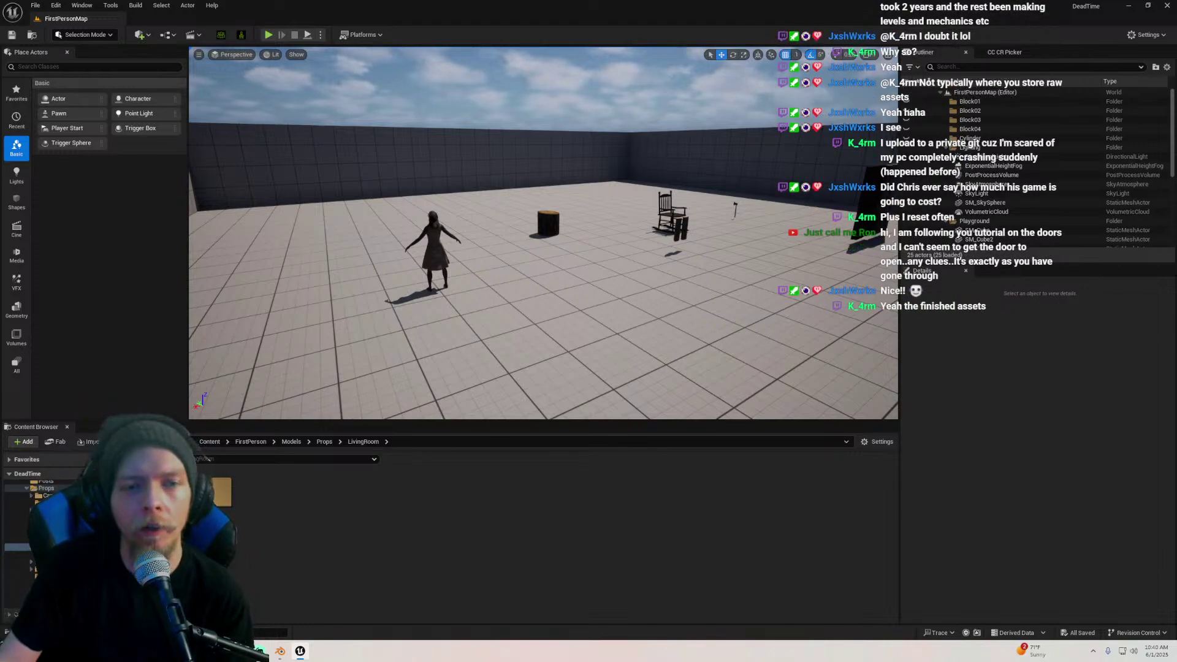
{"action": "right_click_drag", "start_coordinate": [613, 258], "coordinate": [551, 245]}
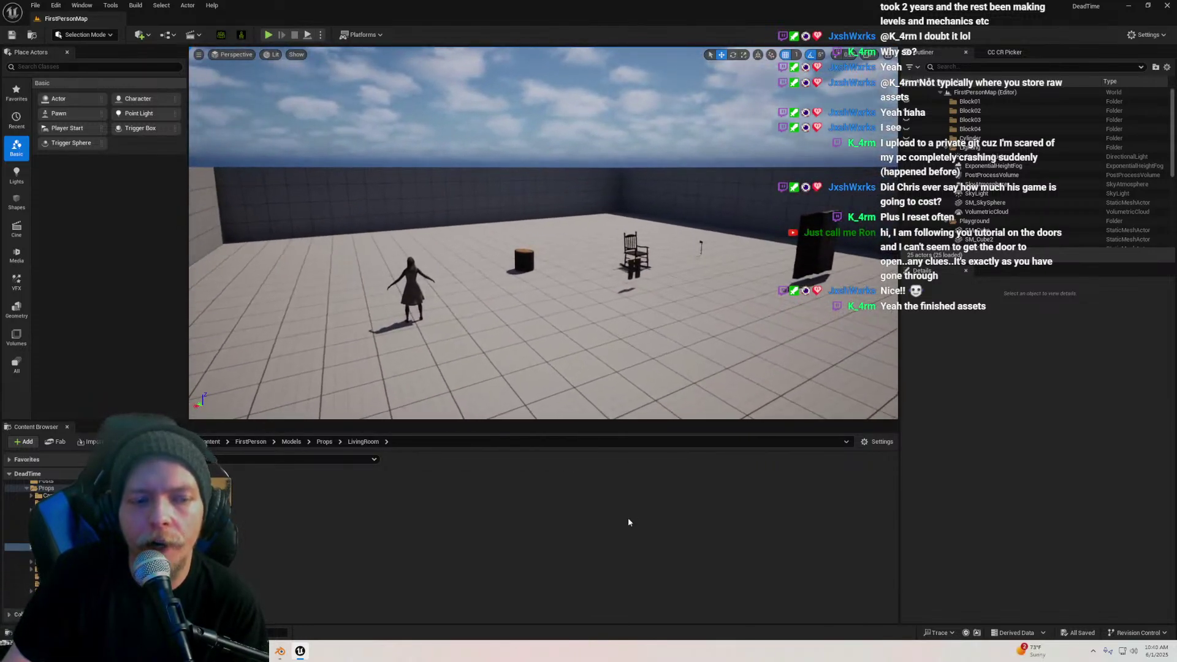
{"action": "double_click", "coordinate": [220, 490]}
Import CoffeeTable.fbx from the Dead Time folder on disk into the empty CoffeeTable content folder
{"action": "mouse_move", "coordinate": [425, 383]}
{"action": "right_mouse_down"}
{"action": "mouse_move", "coordinate": [425, 371]}
{"action": "mouse_move", "coordinate": [444, 372]}
{"action": "mouse_move", "coordinate": [435, 370]}
{"action": "right_mouse_up"}
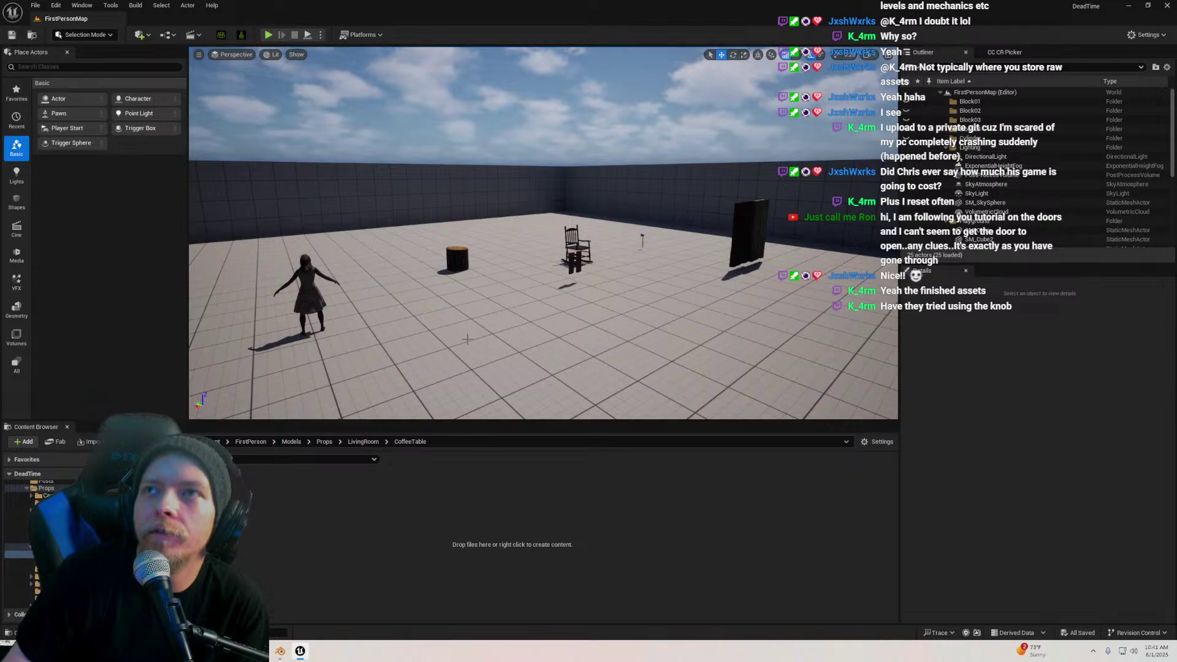
{"action": "right_click_drag", "start_coordinate": [467, 339], "coordinate": [377, 420]}
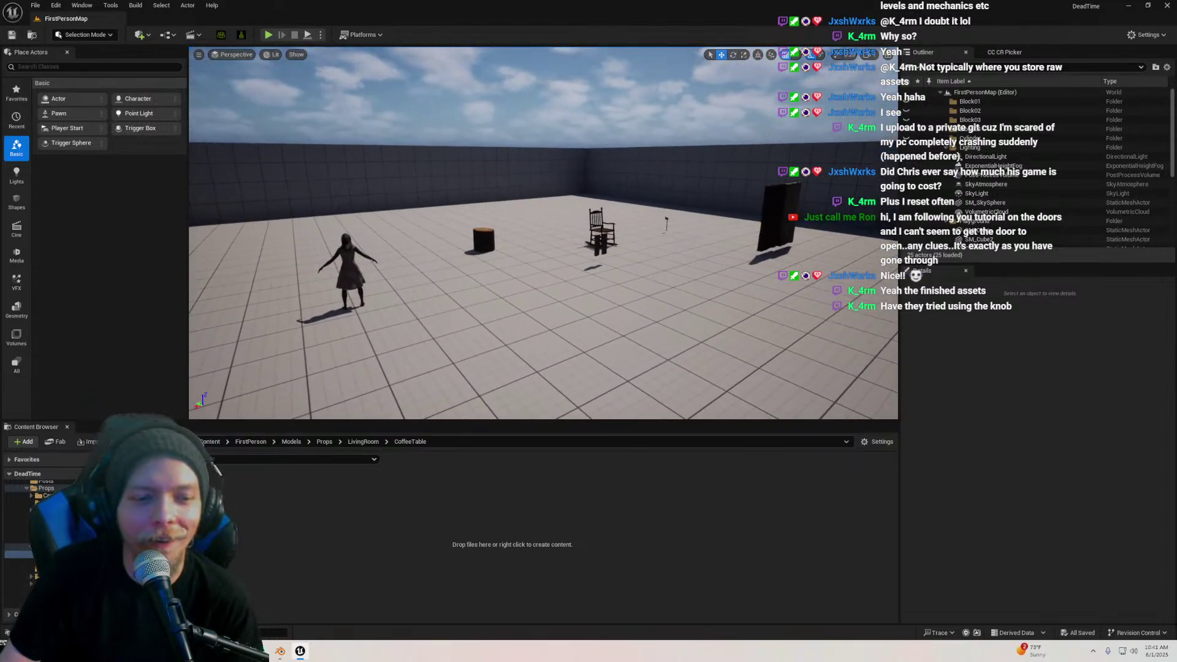
{"action": "right_click", "coordinate": [208, 468]}
{"action": "key", "text": "Escape"}
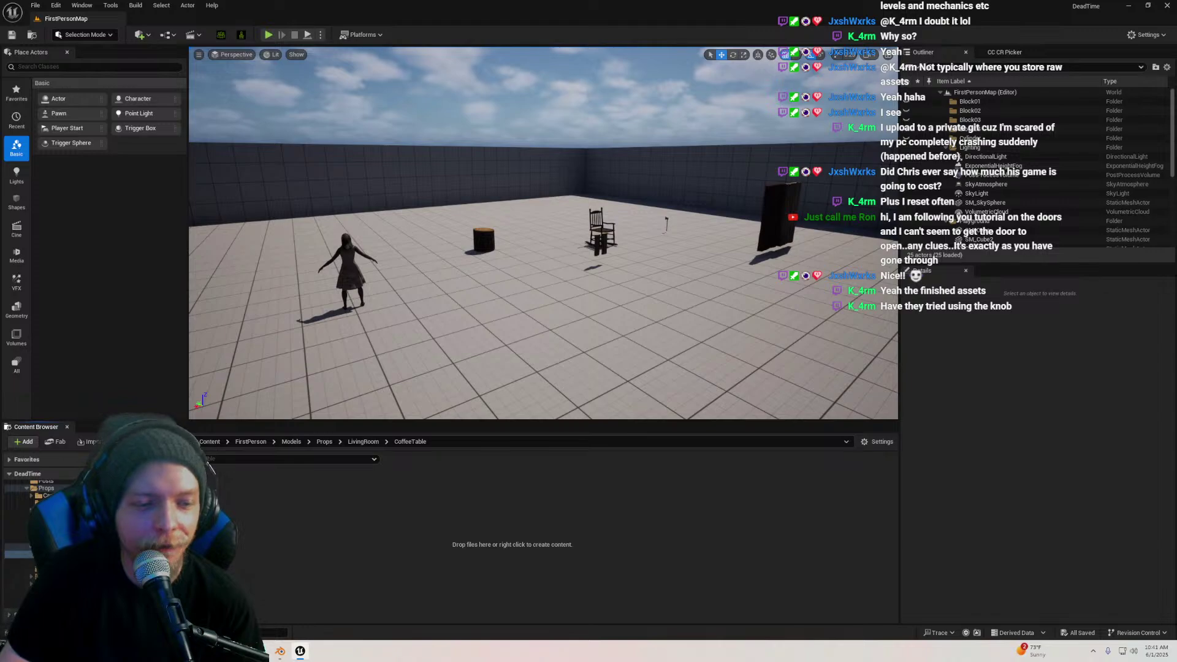
{"action": "key", "text": "alt+Tab"}
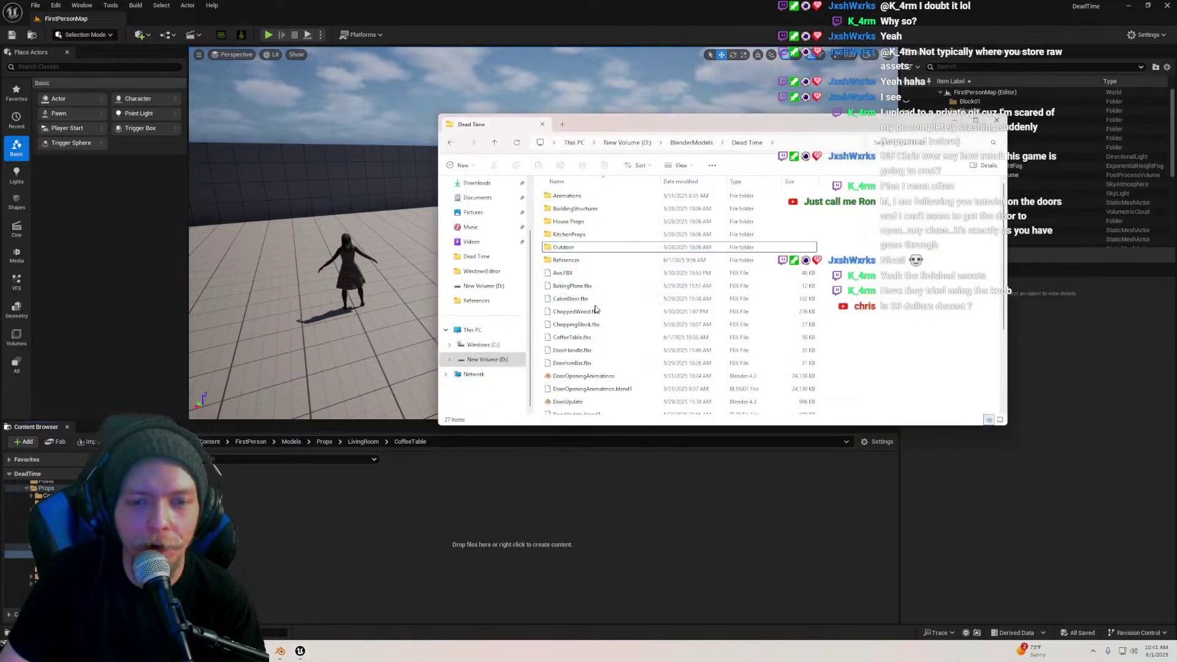
{"action": "scroll", "coordinate": [595, 310], "scroll_direction": "down", "scroll_amount": 2}
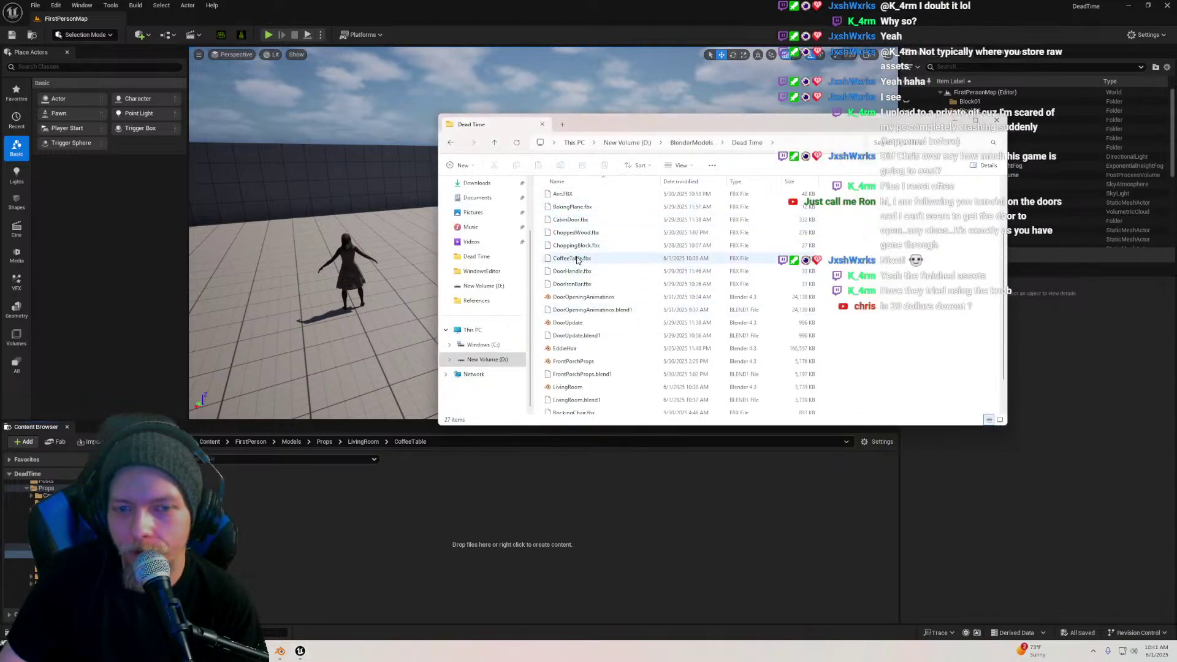
{"action": "left_click_drag", "start_coordinate": [576, 260], "coordinate": [358, 526]}
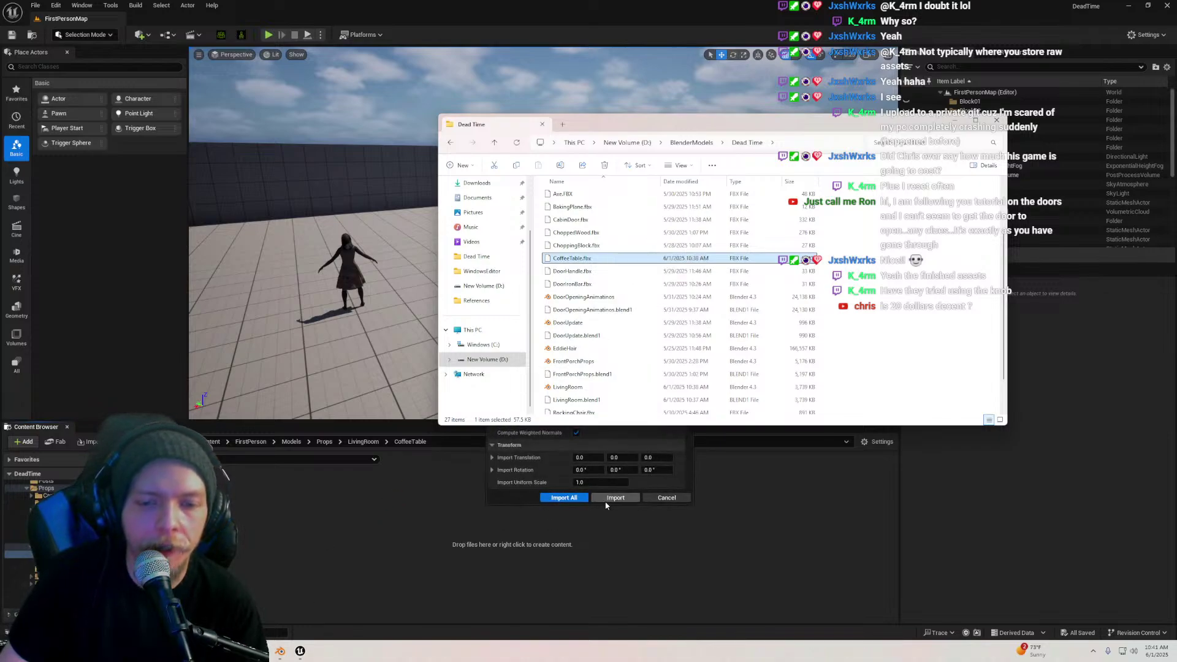
{"action": "left_click", "coordinate": [608, 498]}
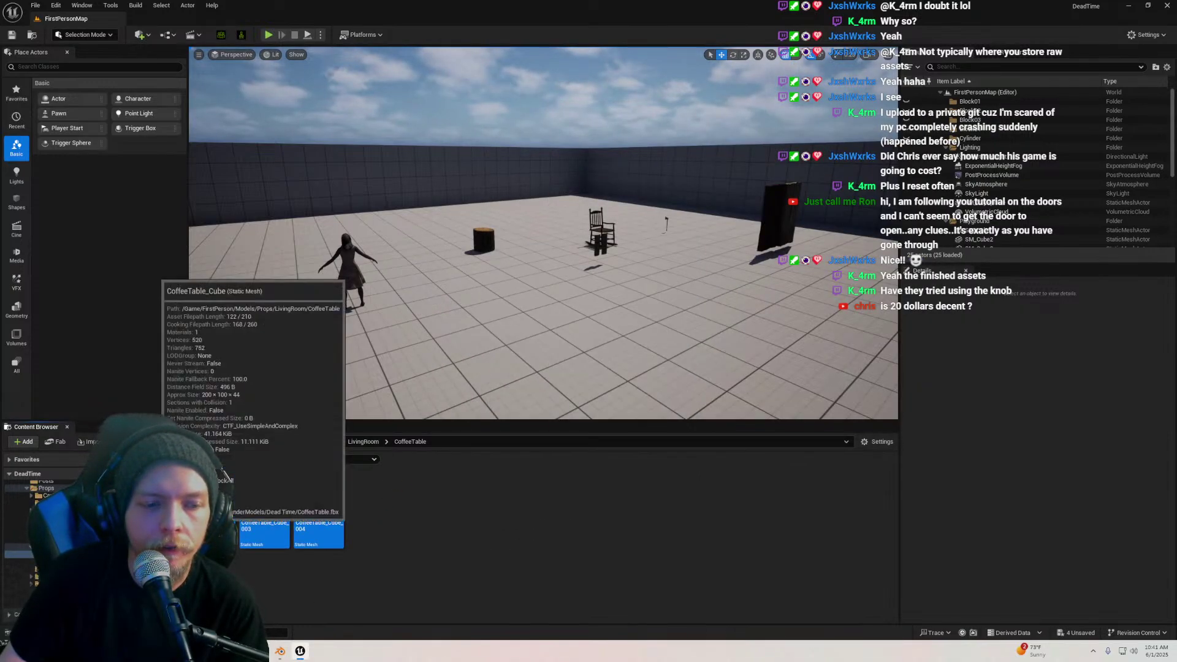
Delete the four separate CoffeeTable_Cube static meshes from the CoffeeTable content folder
{"action": "left_click_drag", "start_coordinate": [242, 471], "coordinate": [198, 514]}
{"action": "left_click", "coordinate": [543, 522]}
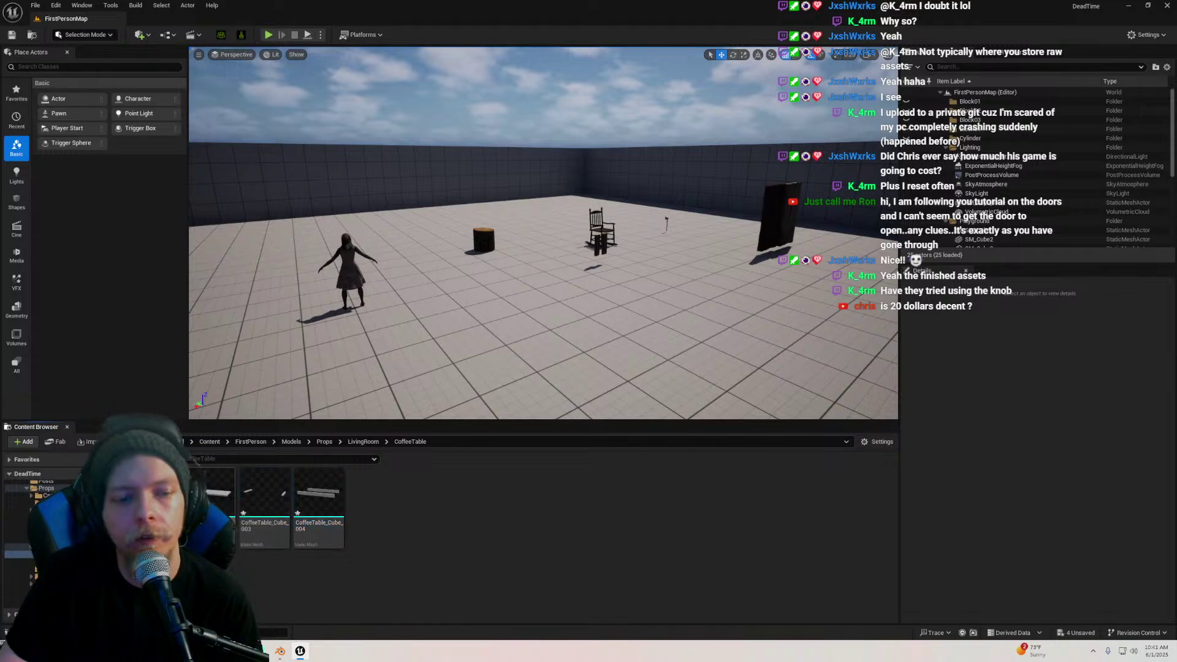
{"action": "left_click", "coordinate": [158, 515]}
{"action": "left_click", "coordinate": [319, 531], "text": "shift"}
{"action": "key", "text": "Delete"}
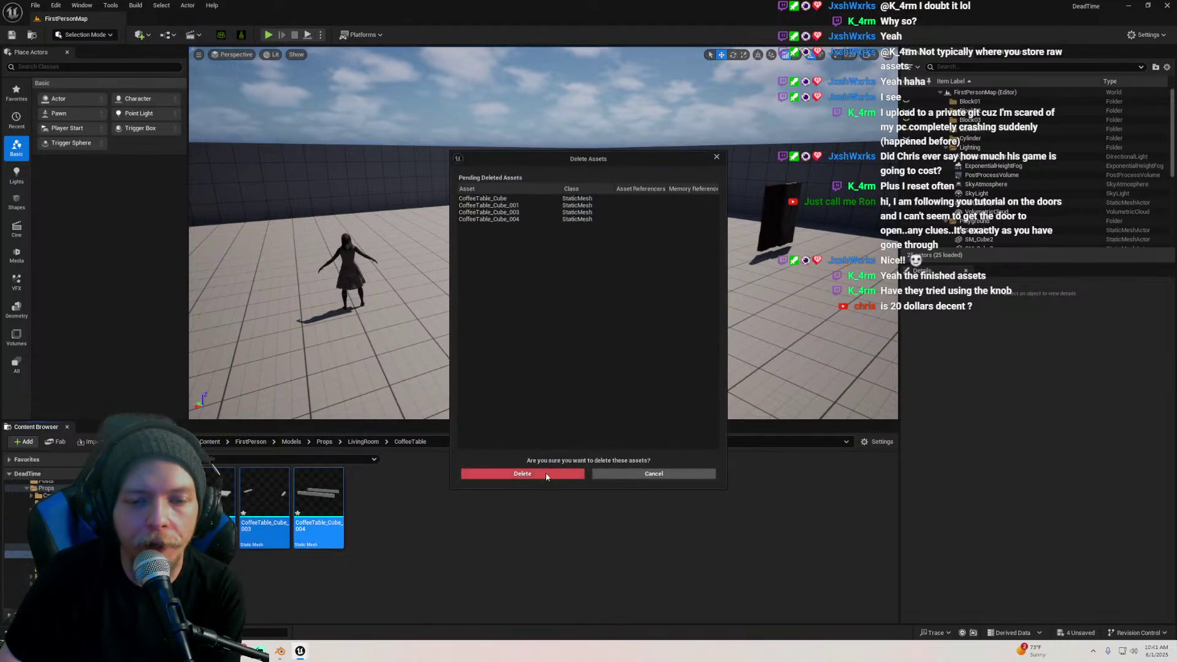
{"action": "left_click", "coordinate": [542, 474]}
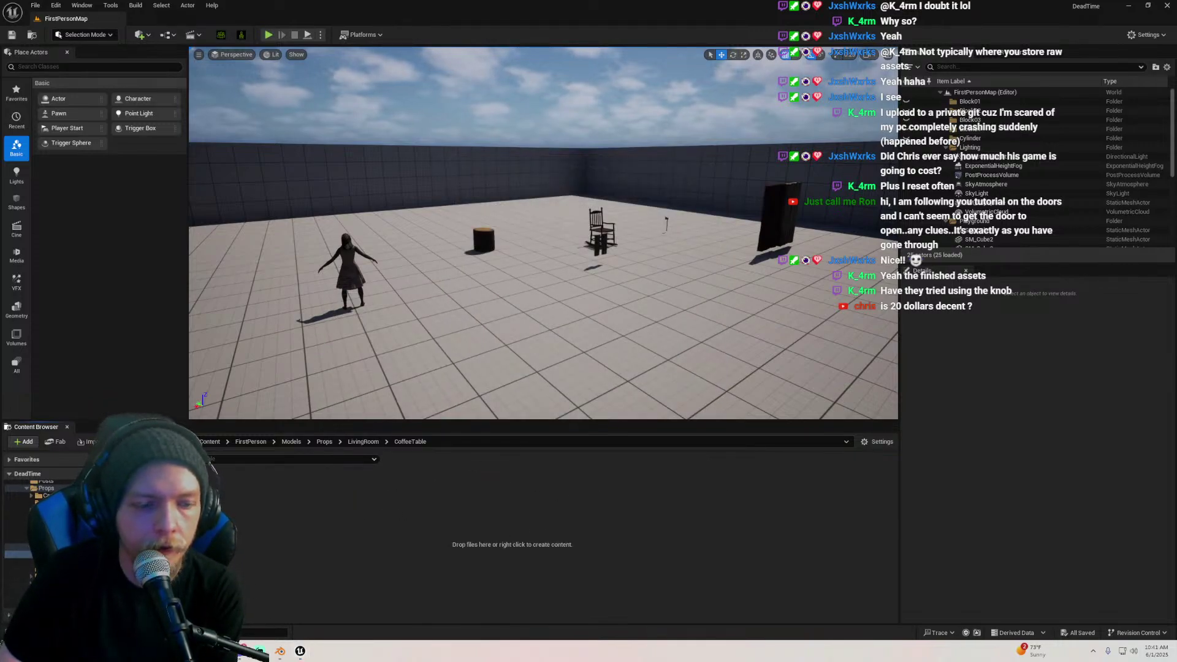
Import CoffeeTable.fbx from the Dead Time folder on disk into the CoffeeTable content folder with Combine Meshes enabled
{"action": "key", "text": "alt+Tab"}
{"action": "left_click_drag", "start_coordinate": [582, 259], "coordinate": [283, 550]}
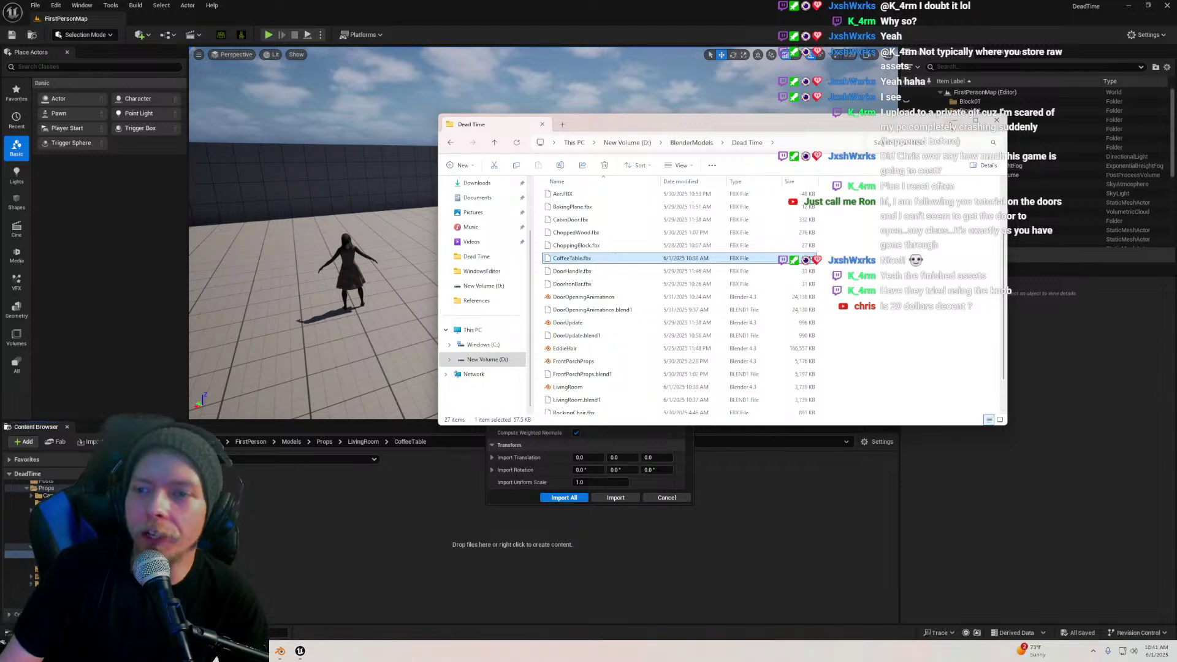
{"action": "left_click", "coordinate": [953, 123]}
{"action": "left_click_drag", "start_coordinate": [594, 156], "coordinate": [612, 153]}
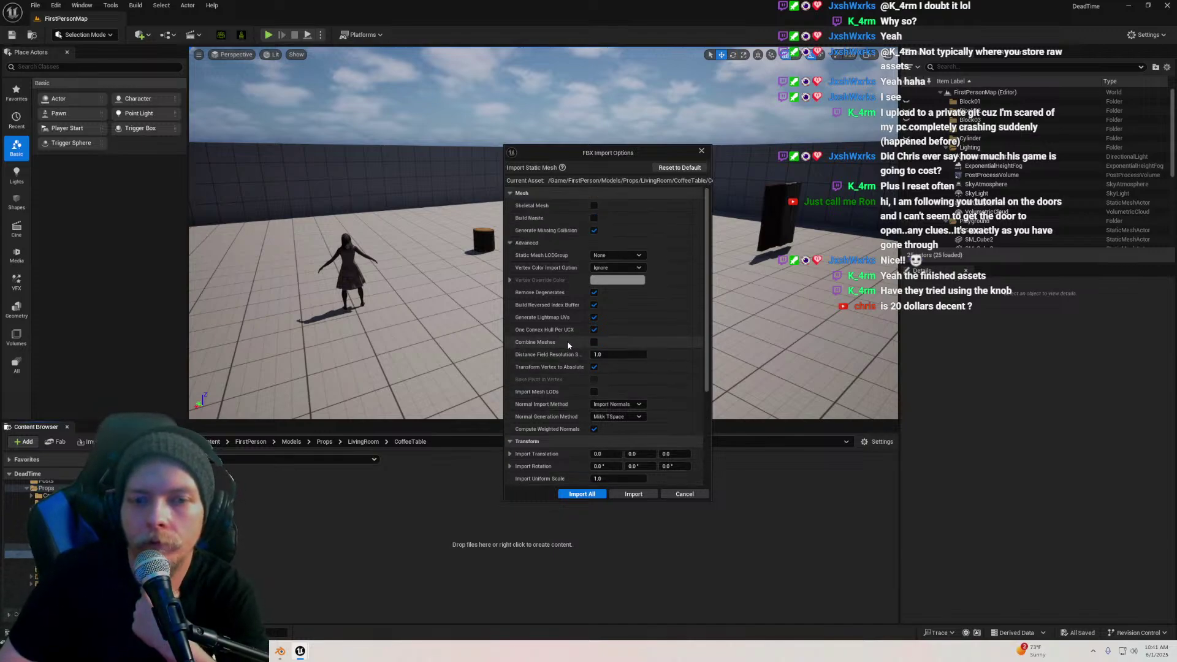
{"action": "scroll", "coordinate": [568, 341], "scroll_direction": "down", "scroll_amount": 2}
{"action": "scroll", "coordinate": [567, 335], "scroll_direction": "up", "scroll_amount": 2}
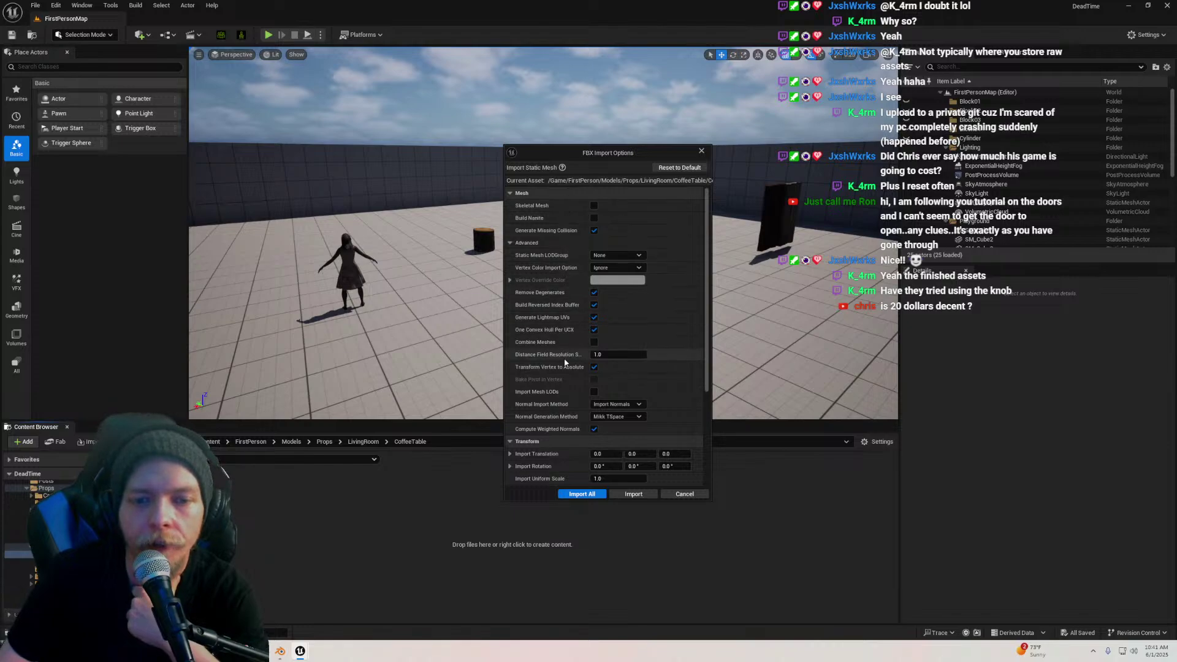
{"action": "scroll", "coordinate": [576, 322], "scroll_direction": "down", "scroll_amount": 2}
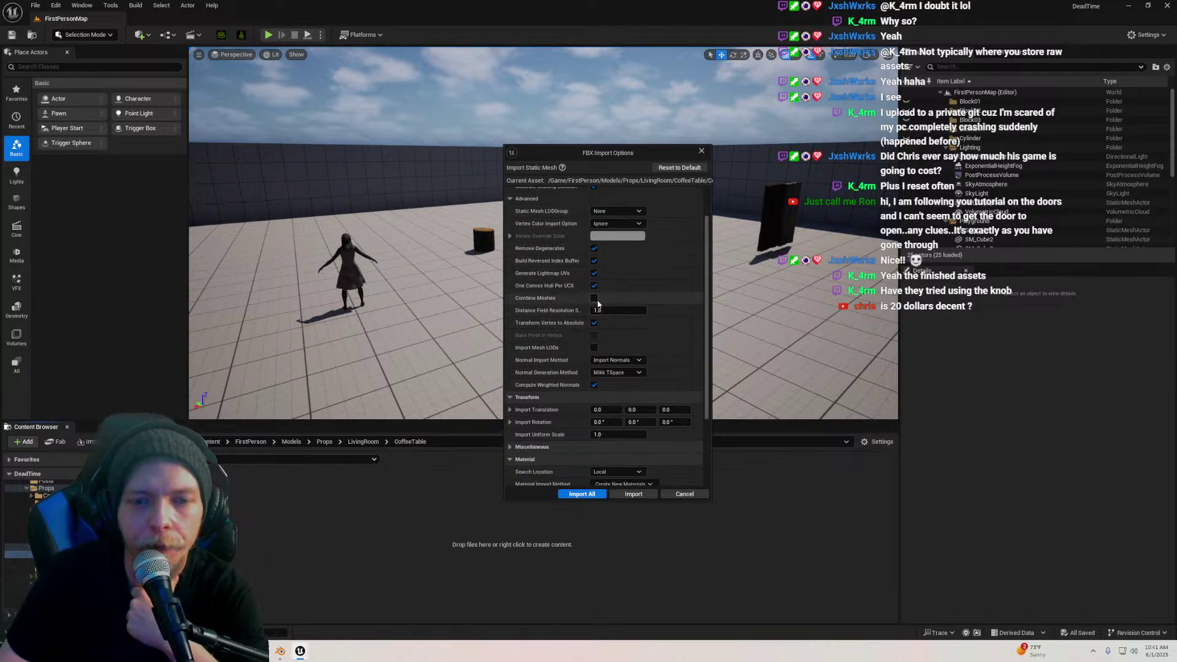
{"action": "scroll", "coordinate": [570, 336], "scroll_direction": "up", "scroll_amount": 2}
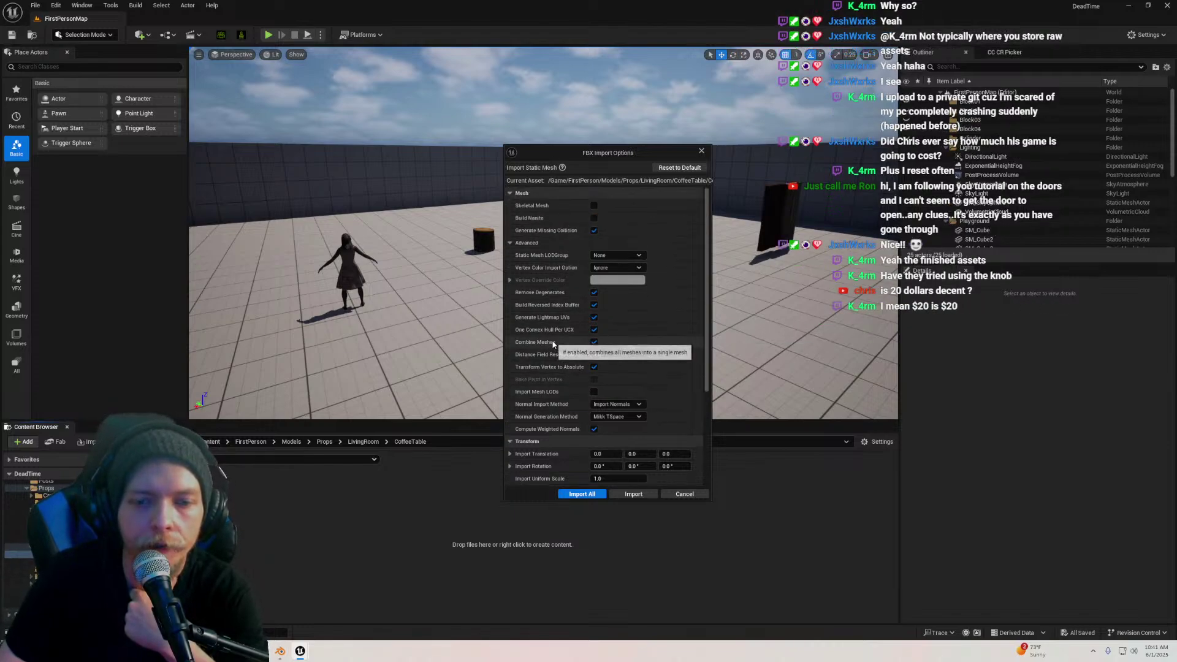
{"action": "left_click", "coordinate": [635, 494]}
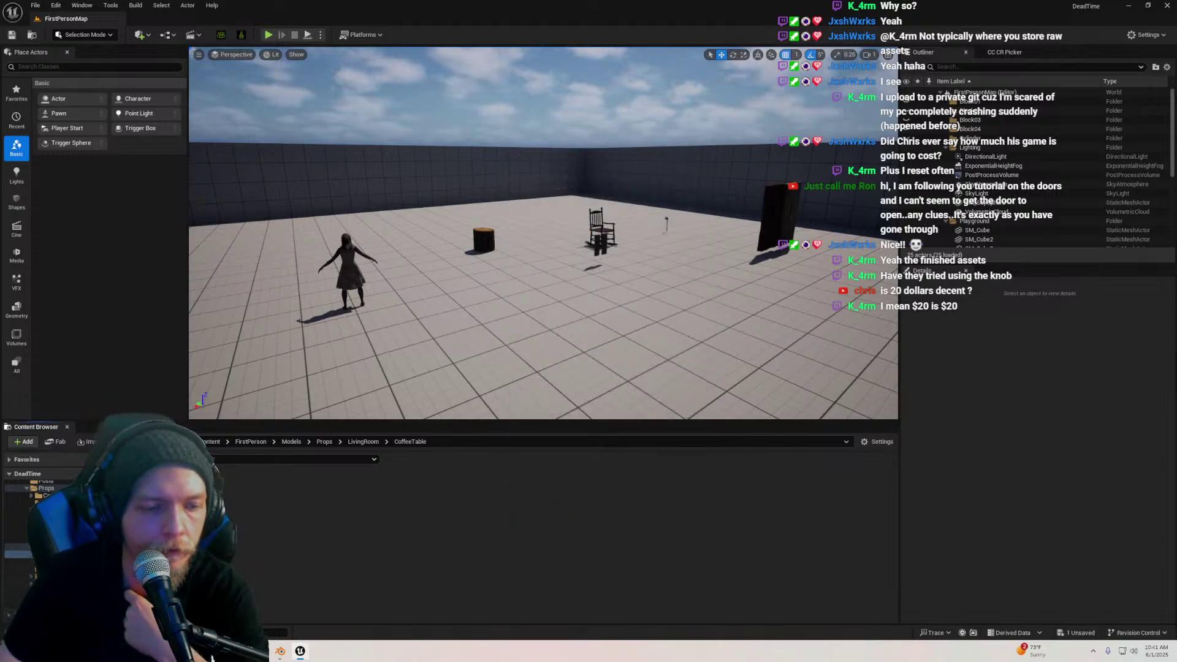
Open the Cabin level from FirstPerson > Maps, saving the CoffeeTable asset, and dismiss the message log
{"action": "scroll", "coordinate": [92, 545], "scroll_direction": "up", "scroll_amount": 5}
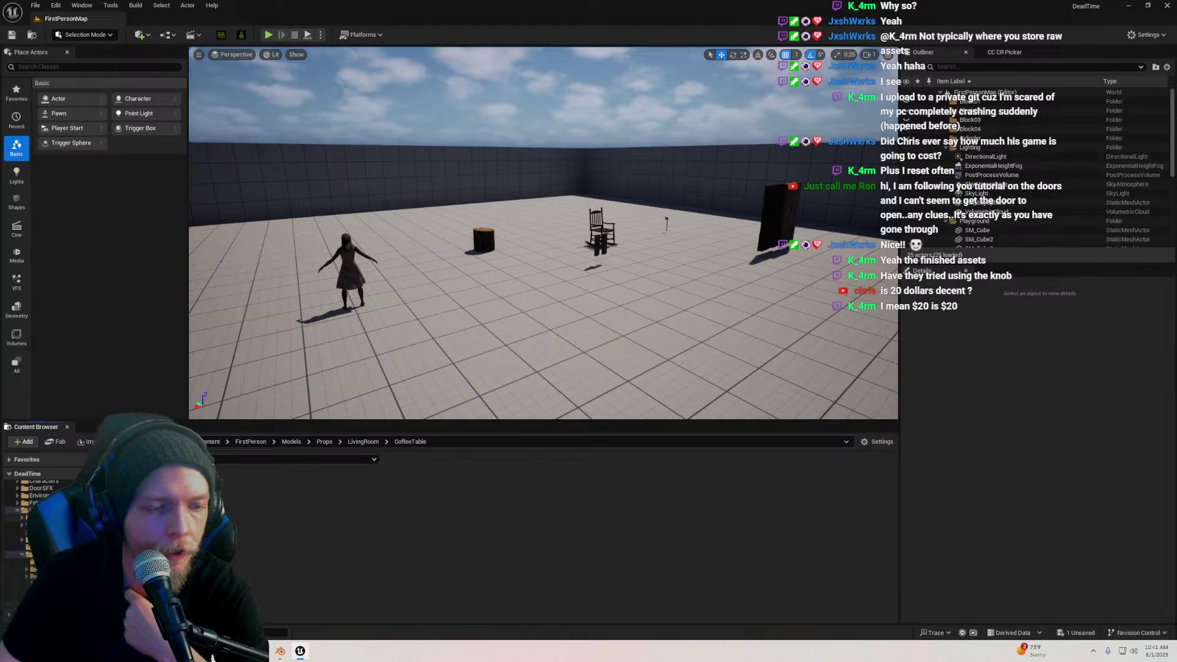
{"action": "left_click", "coordinate": [40, 547]}
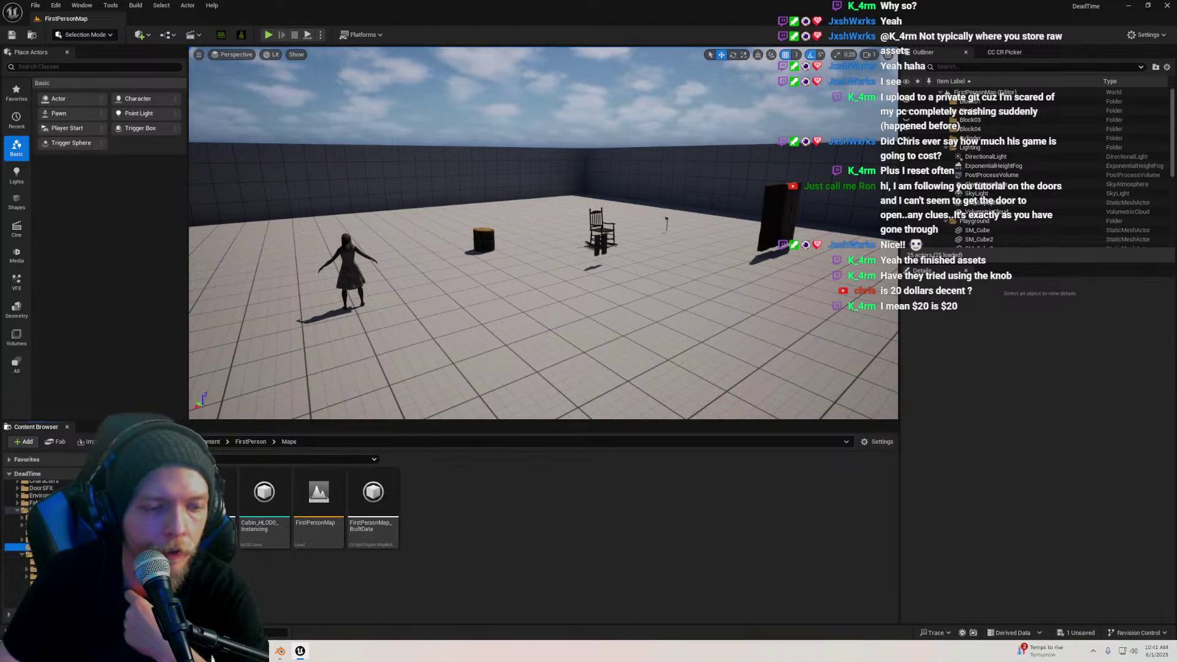
{"action": "key", "text": "ctrl+s"}
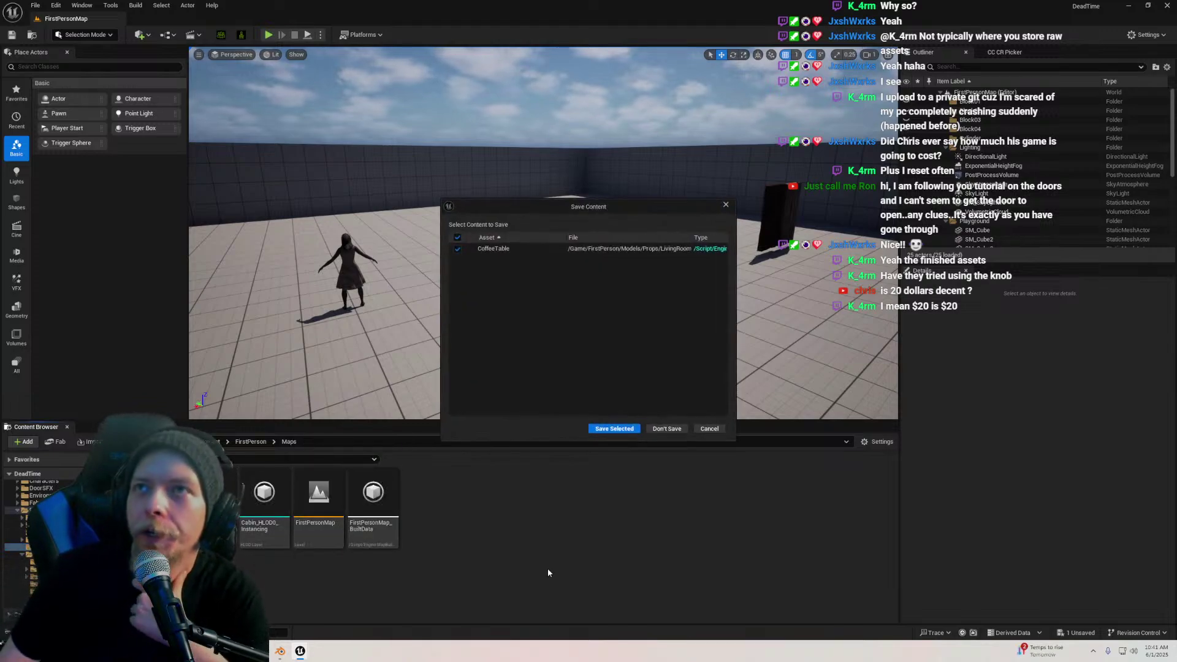
{"action": "left_click", "coordinate": [614, 429]}
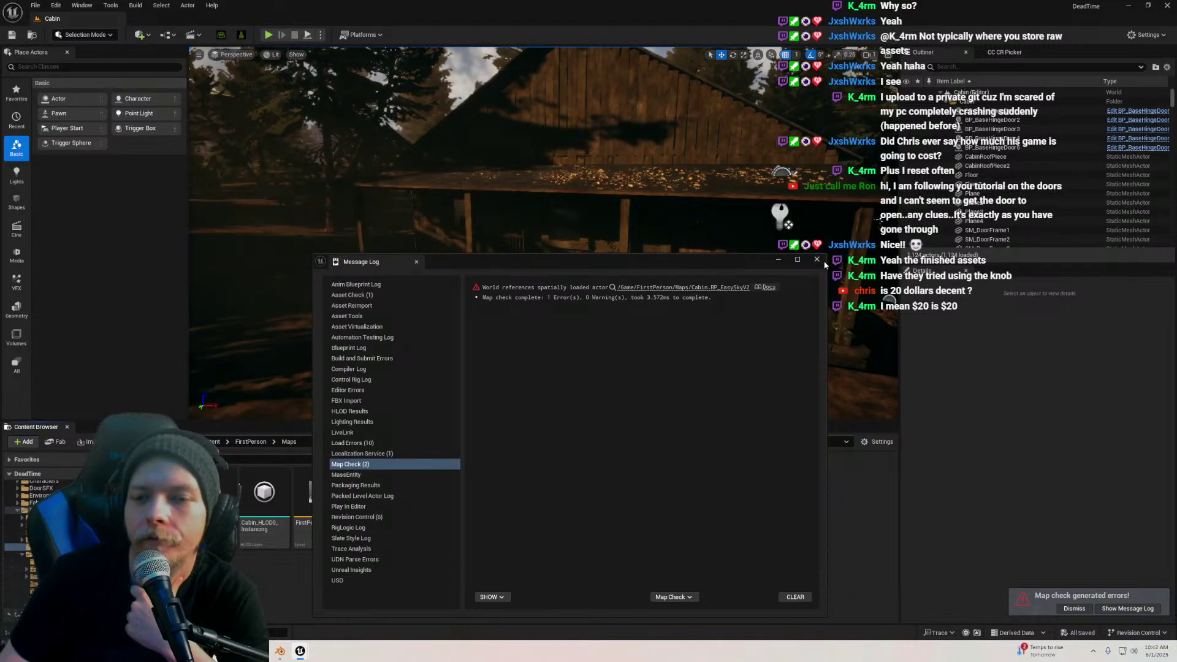
{"action": "left_click", "coordinate": [816, 260]}
Place the CoffeeTable mesh from its content folder beside the placeholder block SM_Cube3 in the cabin's living room
{"action": "left_click", "coordinate": [150, 441]}
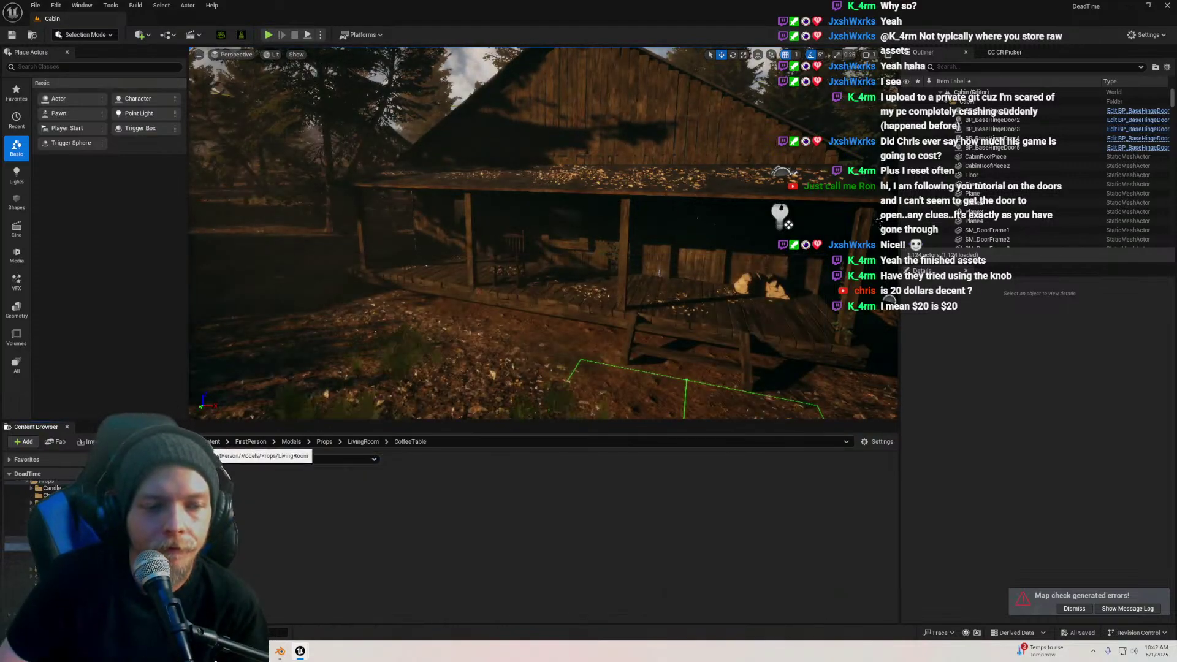
{"action": "key", "text": "w"}
{"action": "right_click_drag", "start_coordinate": [466, 245], "coordinate": [380, 246]}
{"action": "right_click_drag", "start_coordinate": [499, 371], "coordinate": [466, 361]}
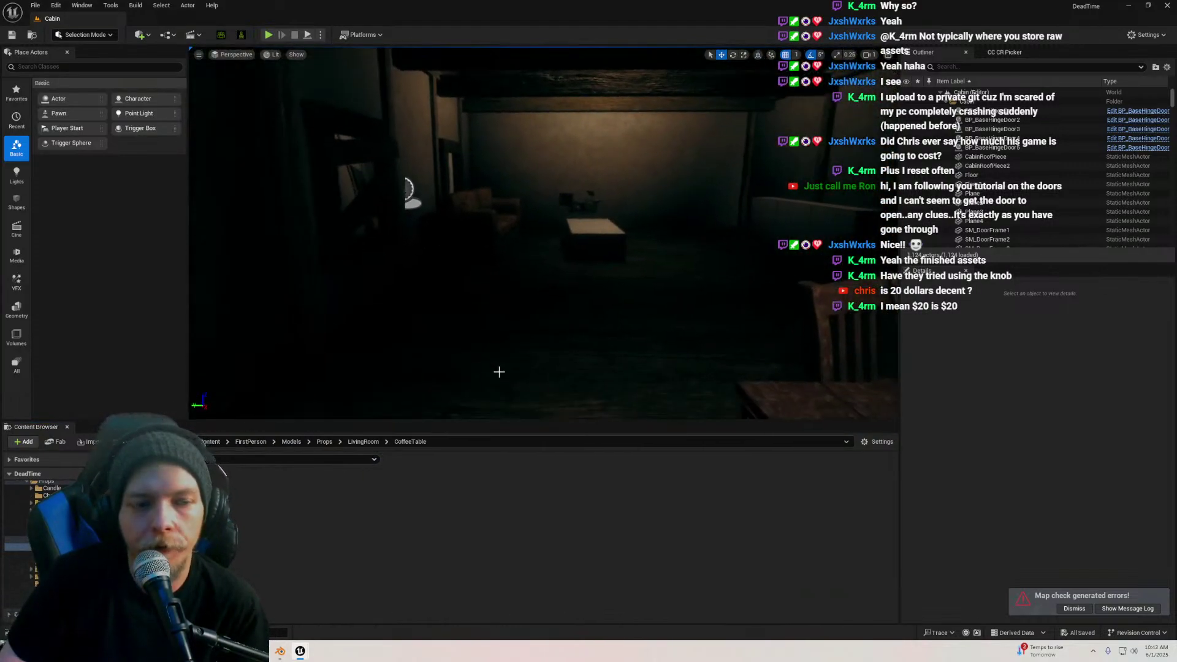
{"action": "left_click", "coordinate": [588, 288]}
{"action": "right_click_drag", "start_coordinate": [588, 288], "coordinate": [463, 342]}
{"action": "left_click", "coordinate": [508, 273]}
{"action": "right_click_drag", "start_coordinate": [508, 274], "coordinate": [416, 288]}
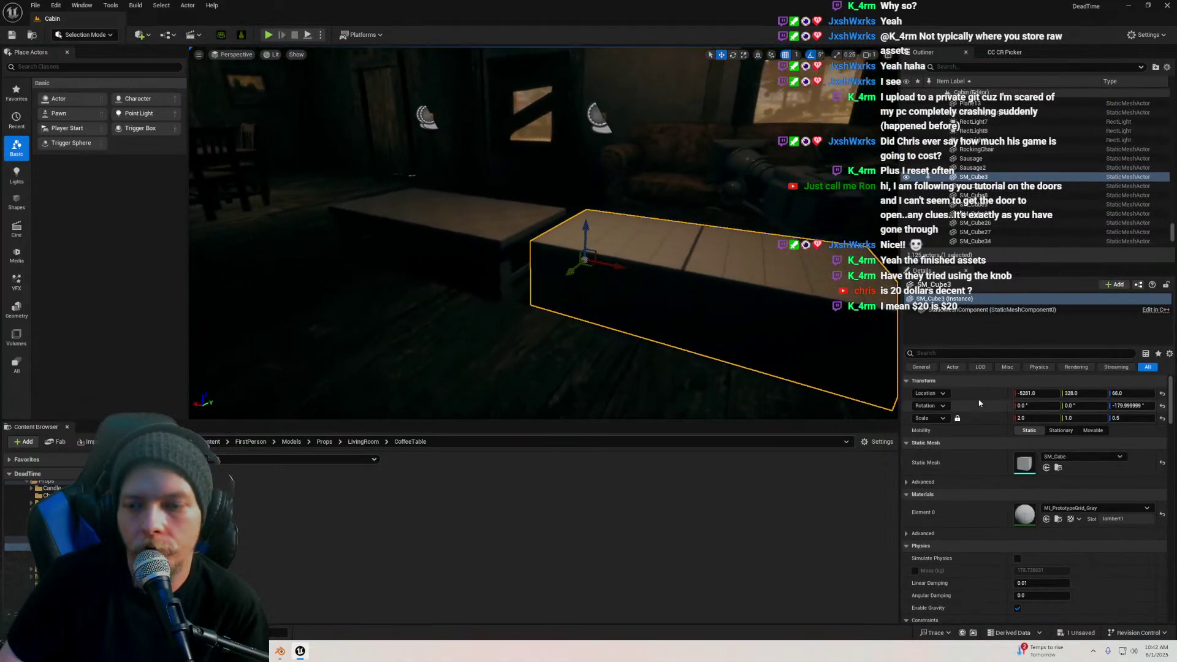
{"action": "left_click", "coordinate": [540, 269]}
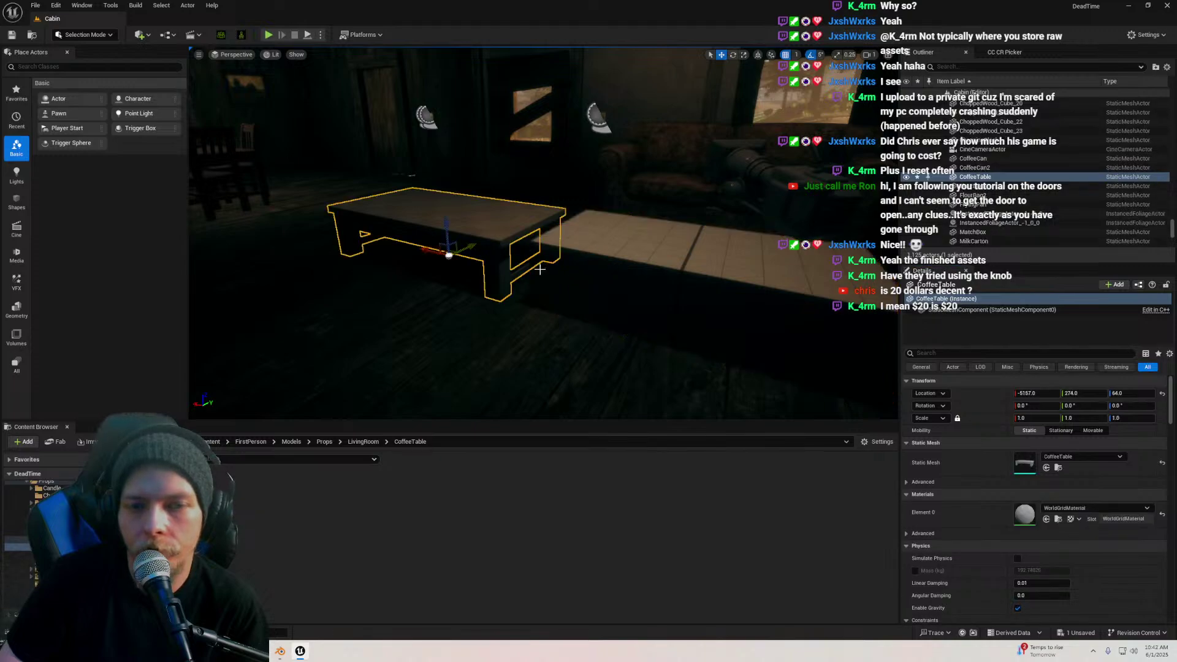
Paste the placeholder block's location onto the coffee table, then shift it to about X -9385, Y 277, Z 66
{"action": "right_click", "coordinate": [968, 395]}
{"action": "left_click", "coordinate": [986, 419]}
{"action": "right_click_drag", "start_coordinate": [604, 242], "coordinate": [766, 257]}
{"action": "right_click_drag", "start_coordinate": [491, 252], "coordinate": [459, 248]}
{"action": "left_click_drag", "start_coordinate": [412, 284], "coordinate": [484, 300]}
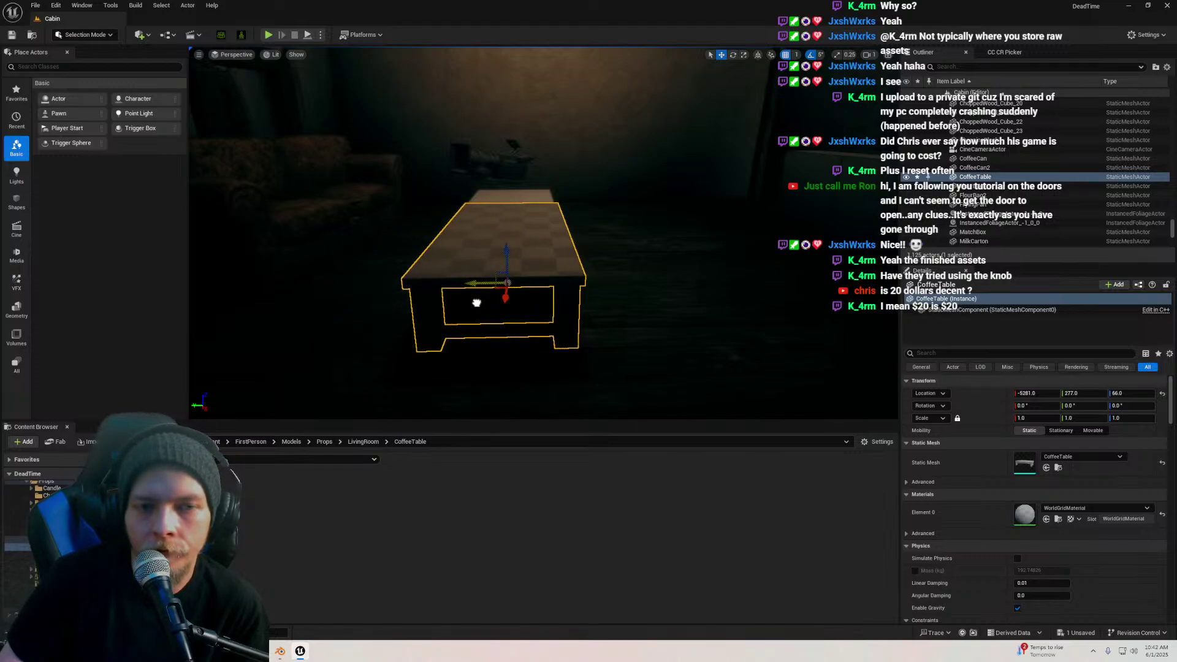
{"action": "mouse_move", "coordinate": [515, 283]}
{"action": "right_mouse_down"}
{"action": "mouse_move", "coordinate": [491, 269]}
{"action": "mouse_move", "coordinate": [503, 288]}
{"action": "mouse_move", "coordinate": [515, 284]}
{"action": "right_mouse_up"}
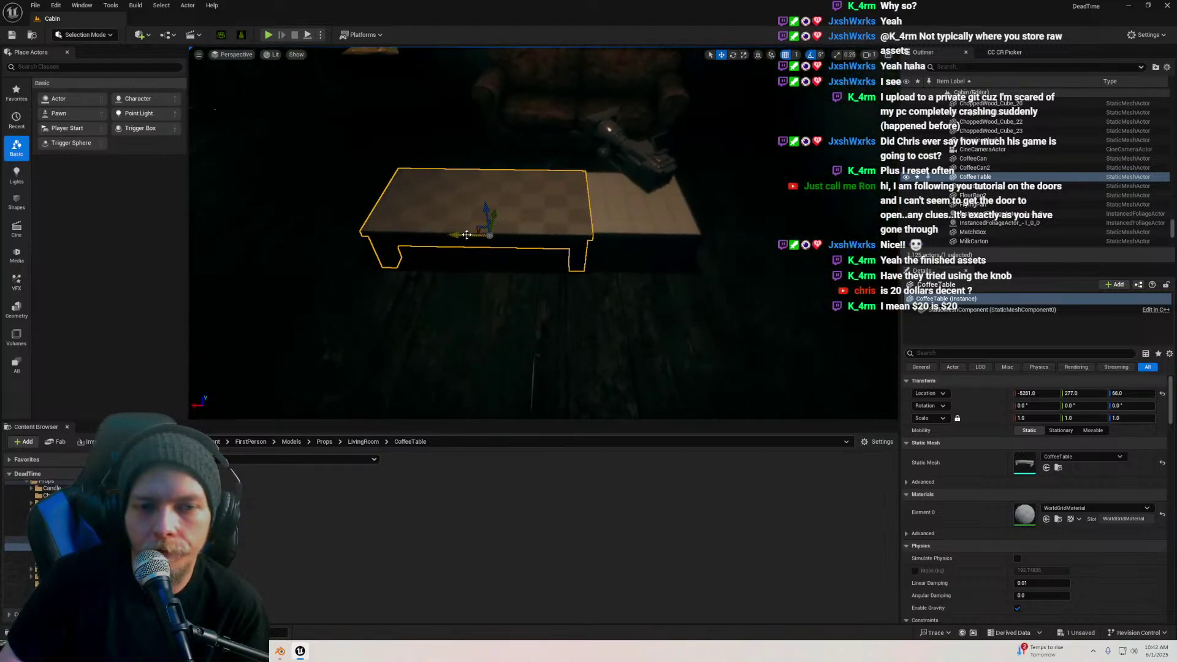
{"action": "left_click_drag", "start_coordinate": [467, 234], "coordinate": [563, 236]}
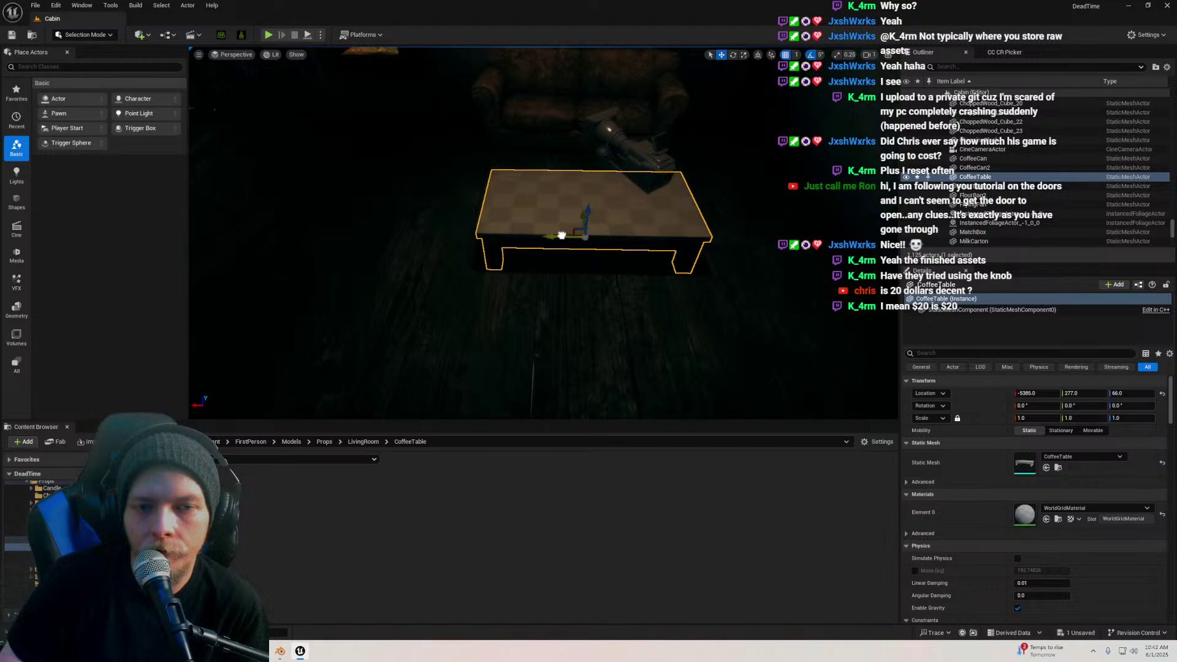
Delete the placeholder block that overlaps the coffee table
{"action": "right_click_drag", "start_coordinate": [561, 235], "coordinate": [584, 254]}
{"action": "left_click", "coordinate": [601, 247]}
{"action": "key", "text": "Delete"}
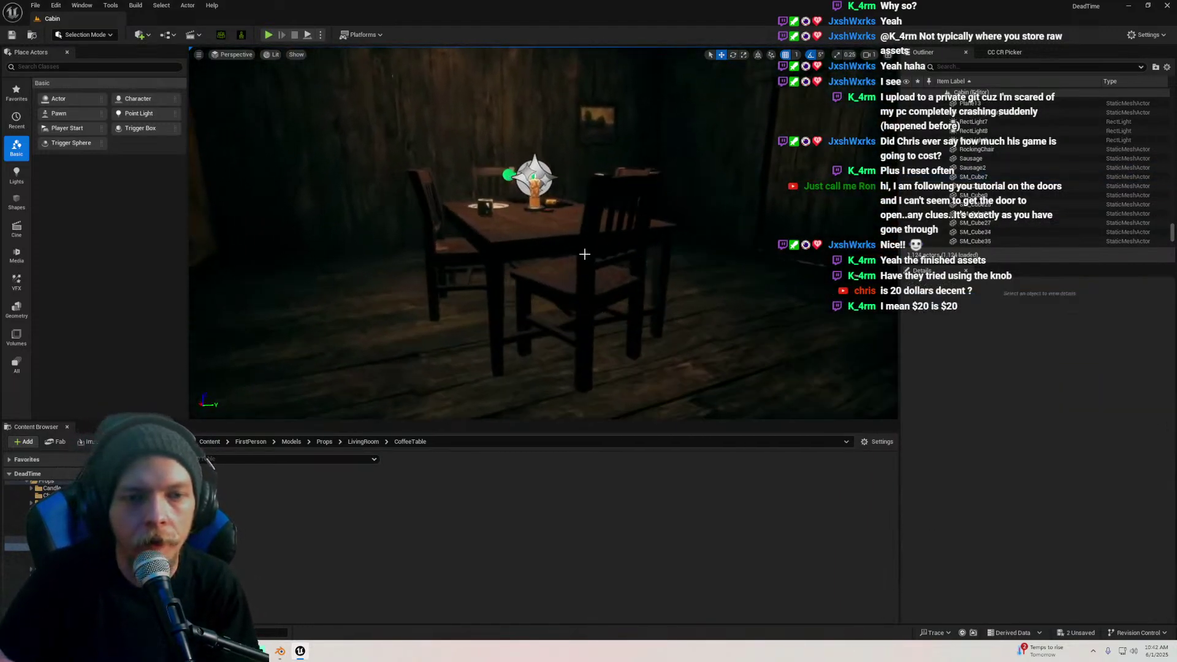
Locate the dining table's MI_OldPlywood6 material in the content folders and apply it to the coffee table
{"action": "left_click", "coordinate": [584, 253]}
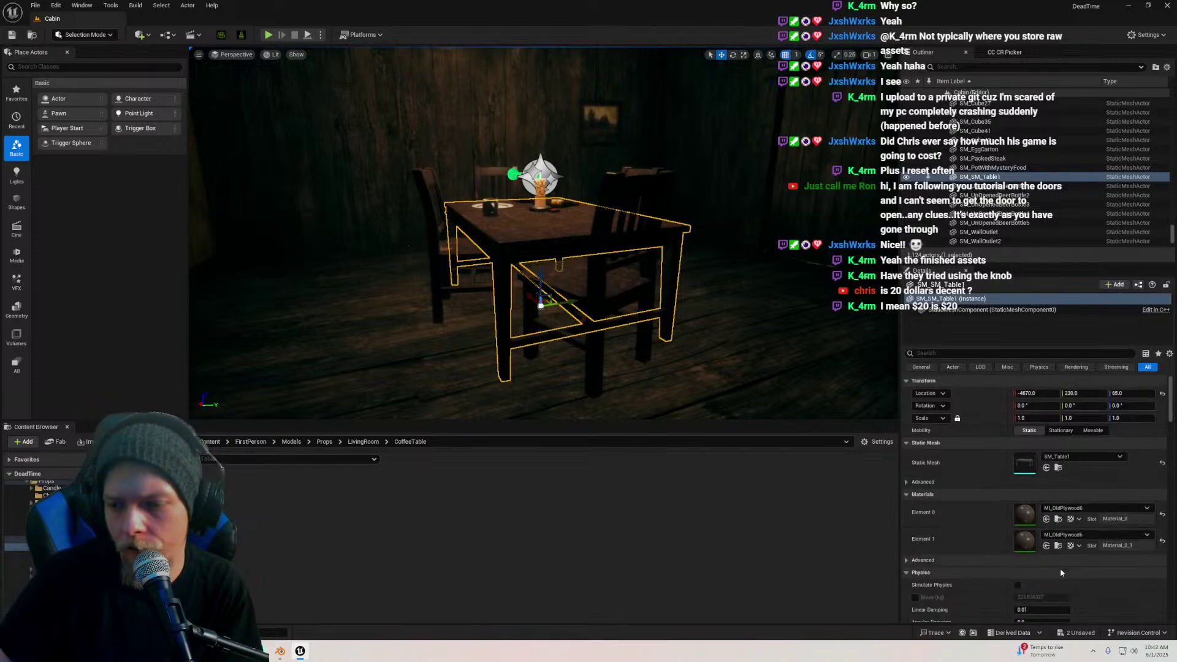
{"action": "left_click", "coordinate": [1061, 525]}
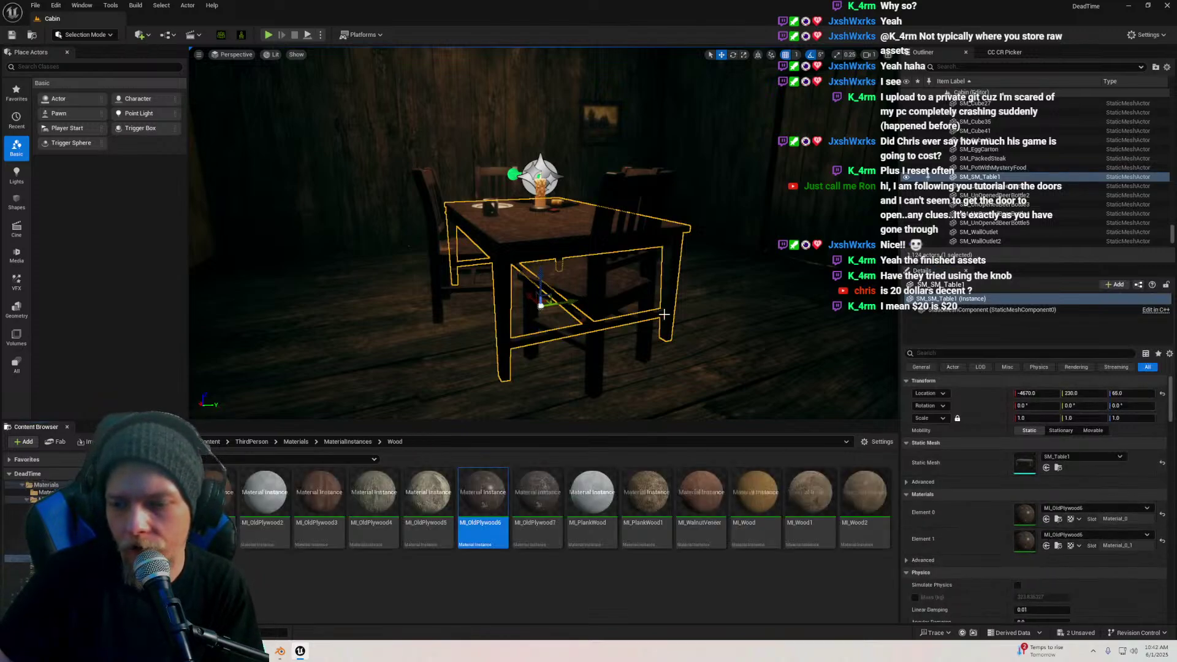
{"action": "right_click_drag", "start_coordinate": [484, 294], "coordinate": [503, 343]}
{"action": "left_click_drag", "start_coordinate": [491, 490], "coordinate": [517, 281]}
Apply the MI_OldPlywood7 material to the coffee table and save the modified content
{"action": "right_click_drag", "start_coordinate": [518, 282], "coordinate": [513, 253]}
{"action": "left_click", "coordinate": [532, 494]}
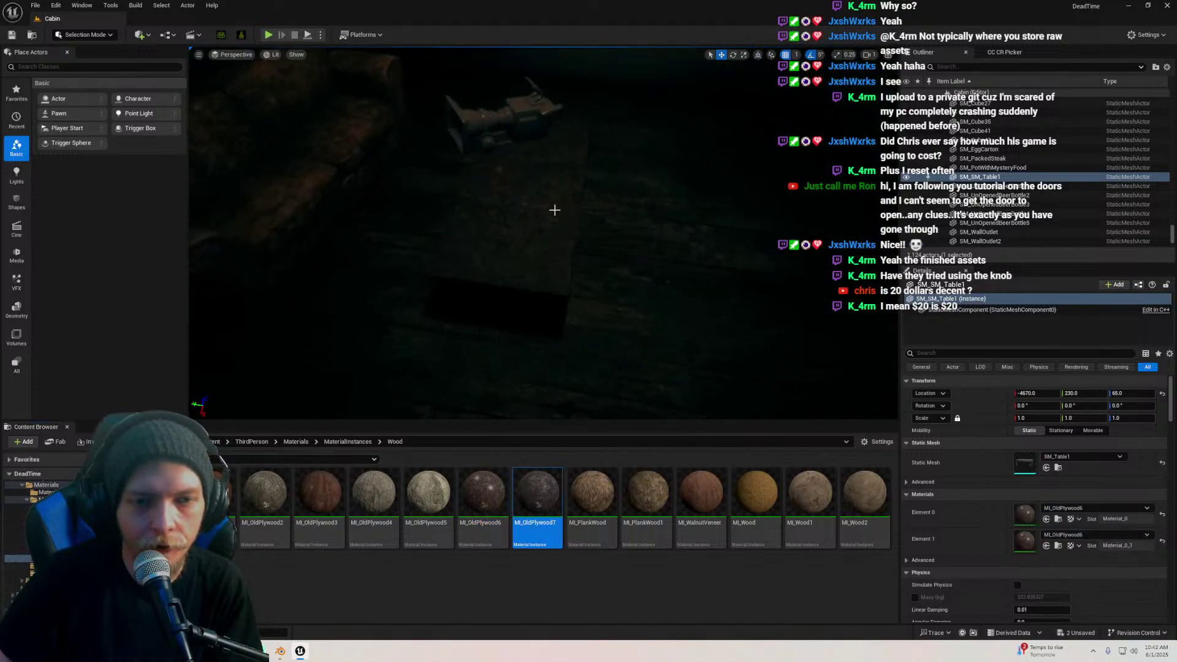
{"action": "right_click_drag", "start_coordinate": [551, 204], "coordinate": [533, 310]}
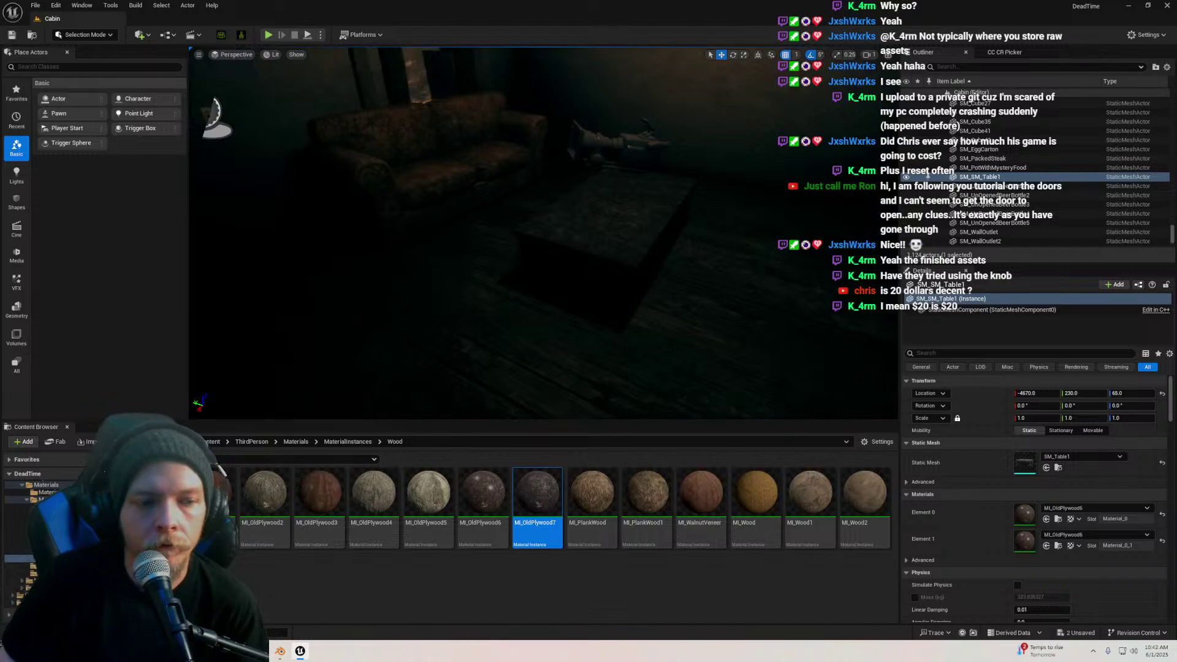
{"action": "left_click", "coordinate": [130, 442]}
{"action": "left_click", "coordinate": [655, 426]}
Try the MI_OldPlywood3 and MI_OldPlywood2 materials on the coffee table
{"action": "right_click_drag", "start_coordinate": [650, 392], "coordinate": [579, 352]}
{"action": "left_click_drag", "start_coordinate": [322, 493], "coordinate": [548, 246]}
{"action": "right_click_drag", "start_coordinate": [556, 263], "coordinate": [556, 239]}
{"action": "left_click_drag", "start_coordinate": [257, 498], "coordinate": [622, 292]}
{"action": "key", "text": "ctrl+z"}
{"action": "left_click_drag", "start_coordinate": [265, 493], "coordinate": [619, 299]}
{"action": "right_click_drag", "start_coordinate": [619, 299], "coordinate": [590, 312]}
Try MI_OldPlywood5, MI_OldPlywood6, MI_OldPlywood7 and MI_PlankWood in turn on the coffee table
{"action": "left_click_drag", "start_coordinate": [428, 493], "coordinate": [489, 276]}
{"action": "left_click_drag", "start_coordinate": [491, 497], "coordinate": [471, 233]}
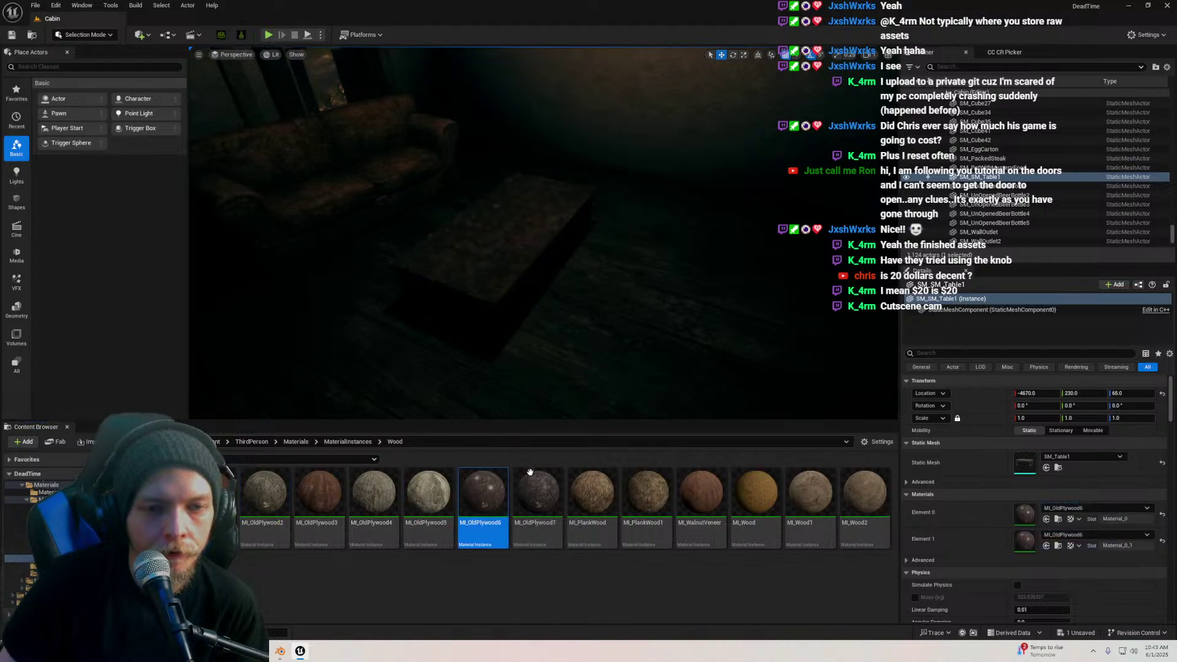
{"action": "left_click_drag", "start_coordinate": [530, 471], "coordinate": [468, 261]}
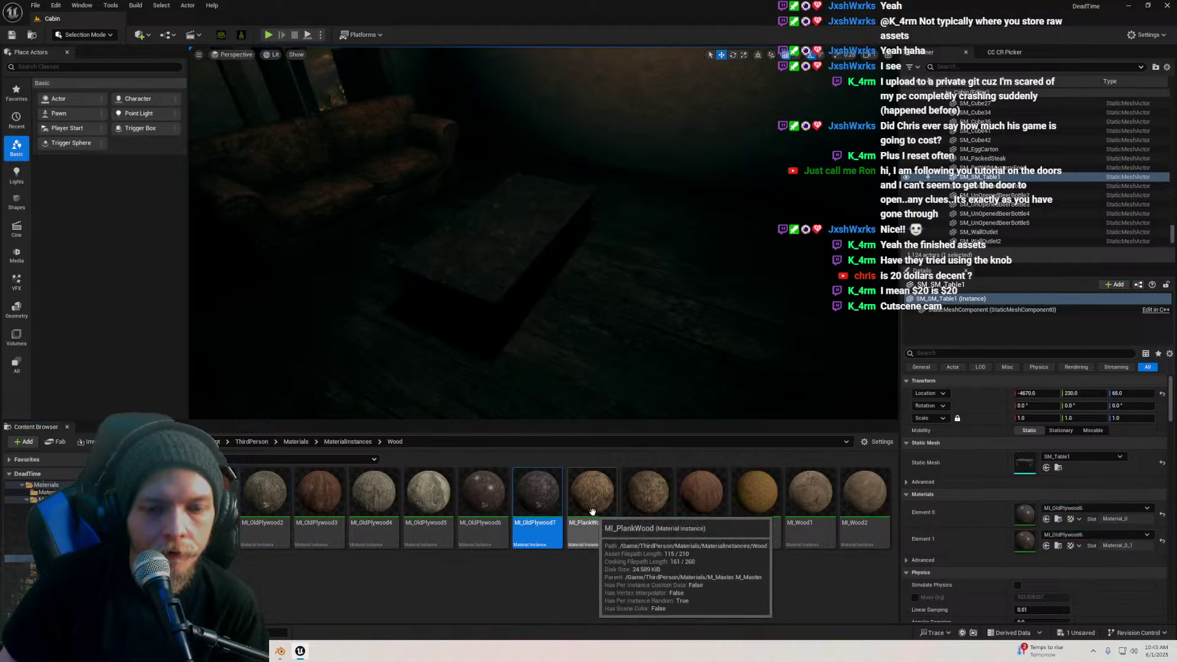
{"action": "left_click_drag", "start_coordinate": [590, 501], "coordinate": [509, 247]}
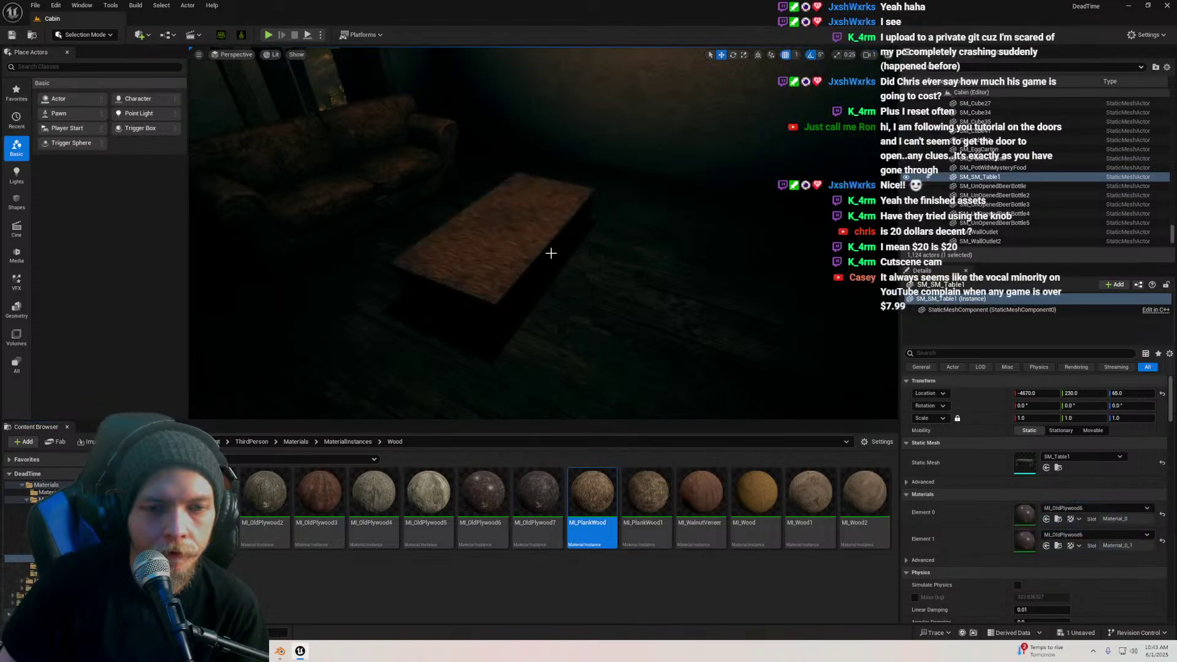
{"action": "key", "text": "w"}
{"action": "right_click_drag", "start_coordinate": [549, 252], "coordinate": [547, 276]}
Compare MI_OldPlywood6 with MI_OldPlywood7 on the coffee table, leaving MI_OldPlywood7 applied
{"action": "left_click_drag", "start_coordinate": [487, 512], "coordinate": [556, 347]}
{"action": "right_click_drag", "start_coordinate": [570, 316], "coordinate": [570, 289]}
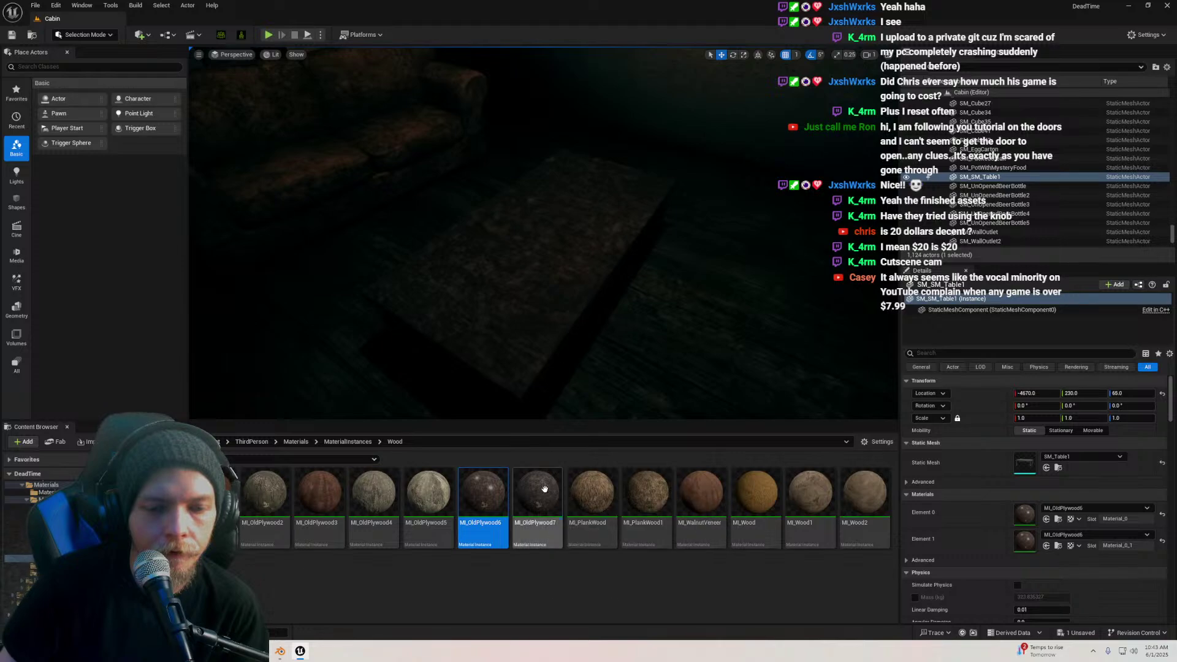
{"action": "left_click_drag", "start_coordinate": [545, 489], "coordinate": [558, 272]}
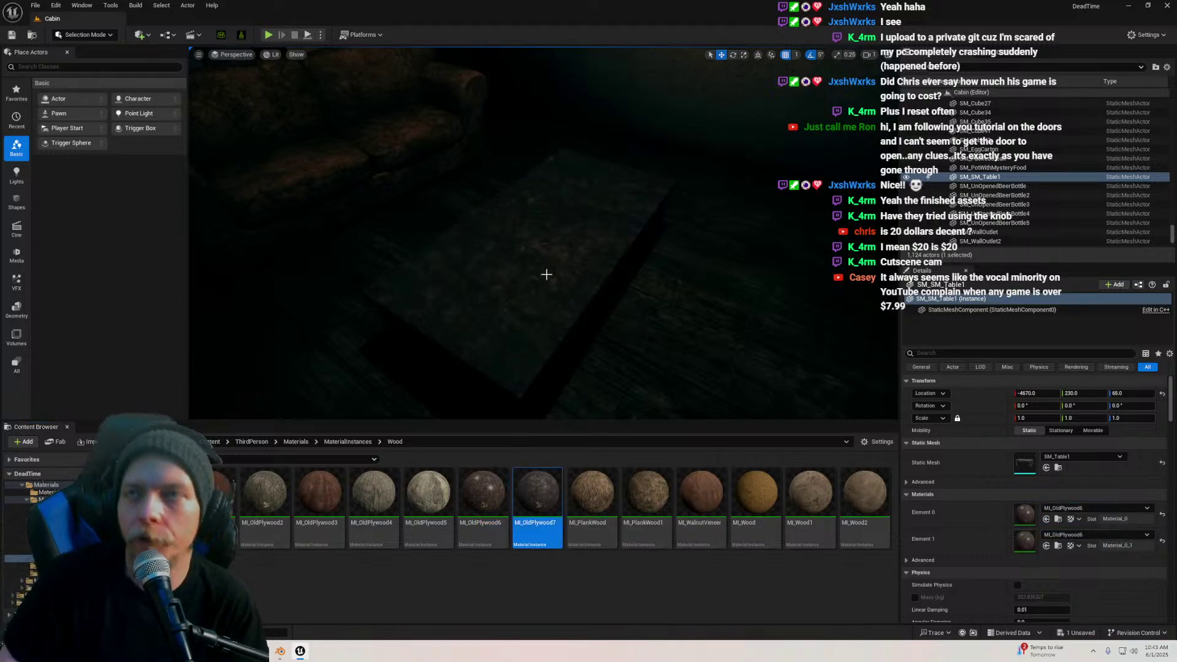
{"action": "mouse_move", "coordinate": [546, 274]}
{"action": "right_mouse_down"}
{"action": "mouse_move", "coordinate": [536, 221]}
{"action": "mouse_move", "coordinate": [537, 266]}
{"action": "right_mouse_up"}
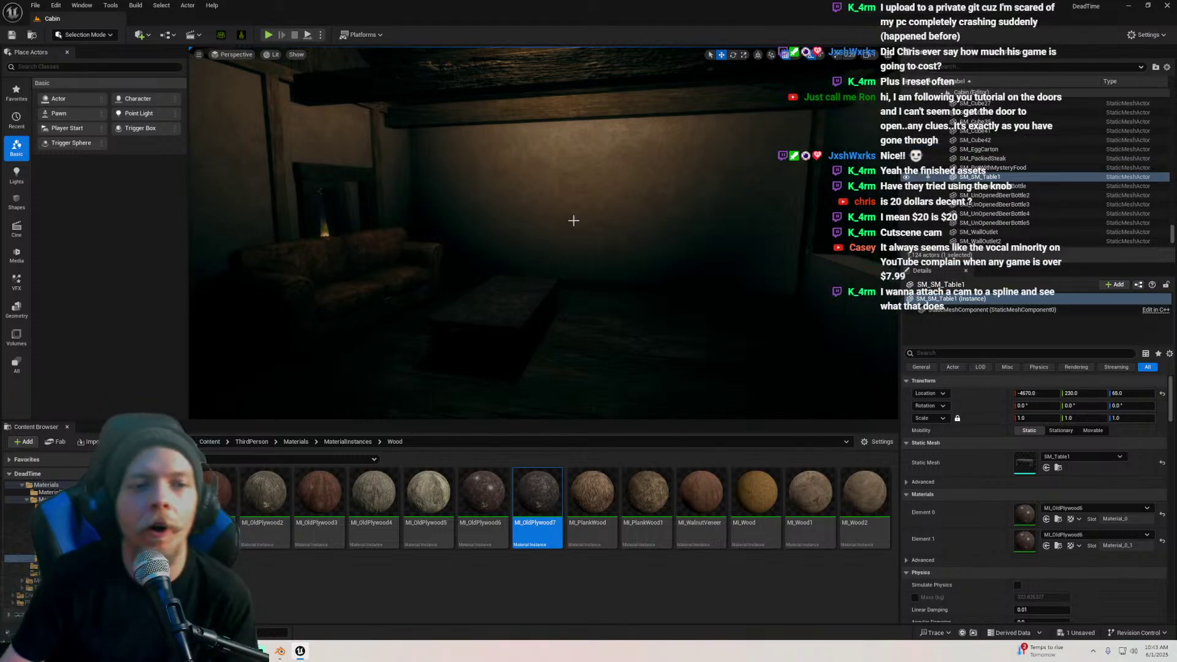
Select the CineCameraActor near the coffee table and raise it
{"action": "right_click_drag", "start_coordinate": [537, 265], "coordinate": [535, 218]}
{"action": "left_click", "coordinate": [534, 240]}
{"action": "right_click_drag", "start_coordinate": [473, 296], "coordinate": [367, 296]}
{"action": "mouse_move", "coordinate": [490, 249]}
{"action": "right_mouse_down"}
{"action": "mouse_move", "coordinate": [551, 246]}
{"action": "mouse_move", "coordinate": [473, 247]}
{"action": "right_mouse_up"}
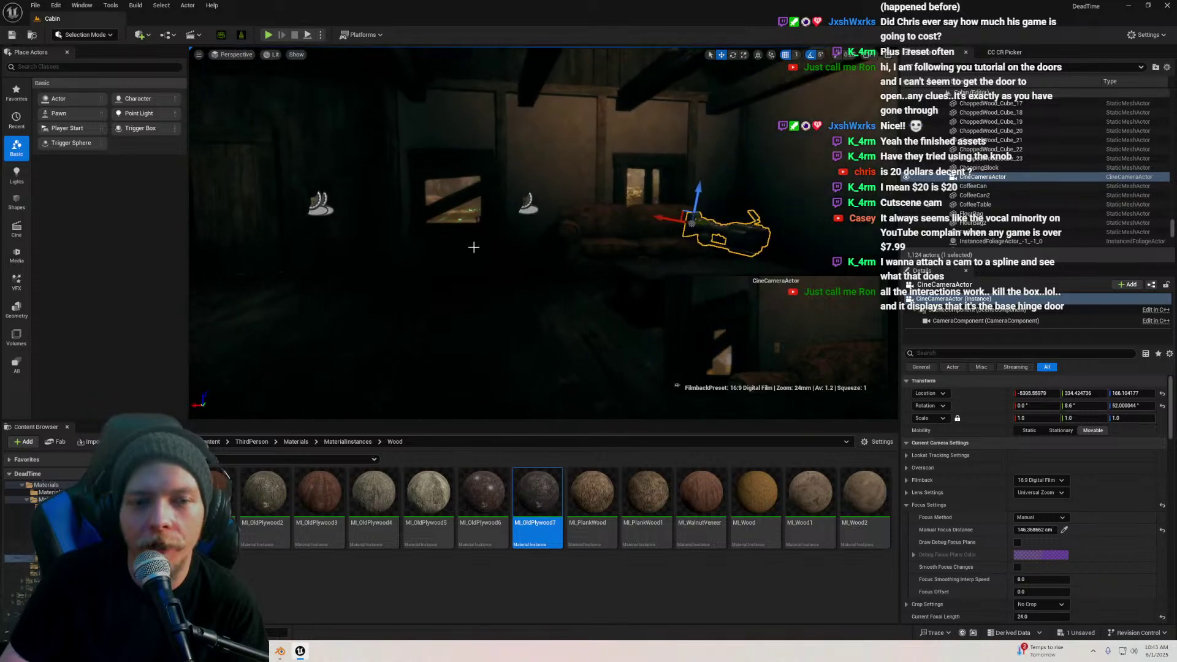
{"action": "right_click_drag", "start_coordinate": [494, 199], "coordinate": [521, 200]}
{"action": "left_click_drag", "start_coordinate": [383, 207], "coordinate": [367, 130]}
{"action": "right_click_drag", "start_coordinate": [450, 173], "coordinate": [445, 205]}
Check the coffee table in the living room from farther back and save all changes to the Cabin level
{"action": "left_click", "coordinate": [485, 248]}
{"action": "right_click_drag", "start_coordinate": [485, 249], "coordinate": [456, 259]}
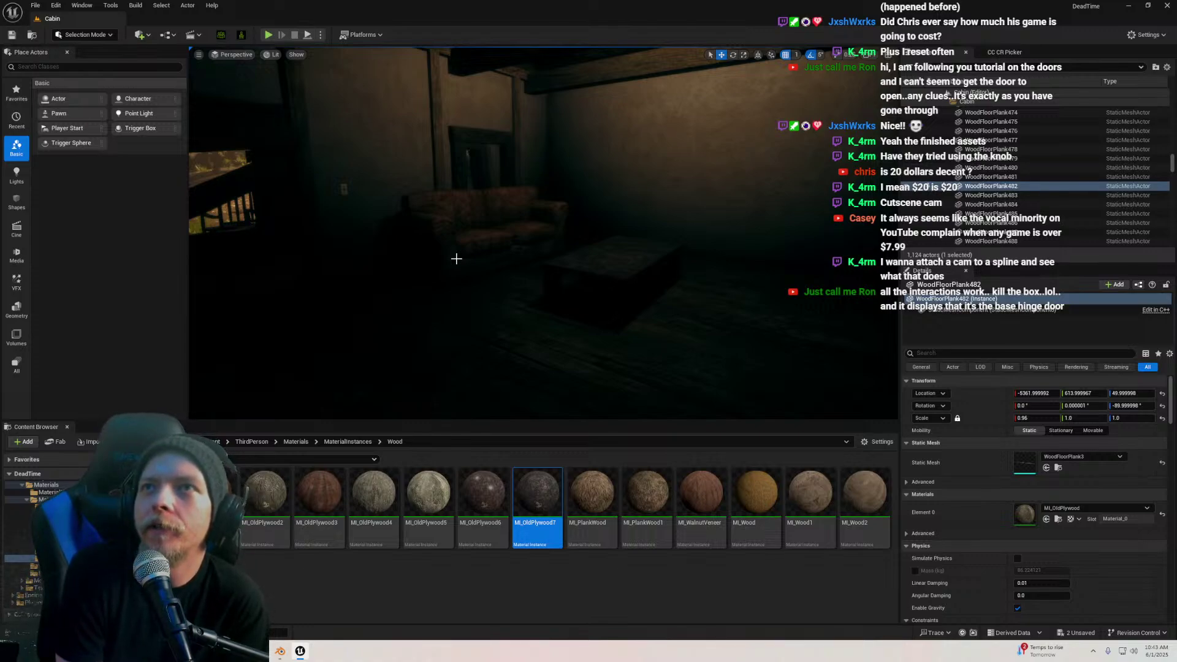
{"action": "right_click_drag", "start_coordinate": [570, 268], "coordinate": [595, 263]}
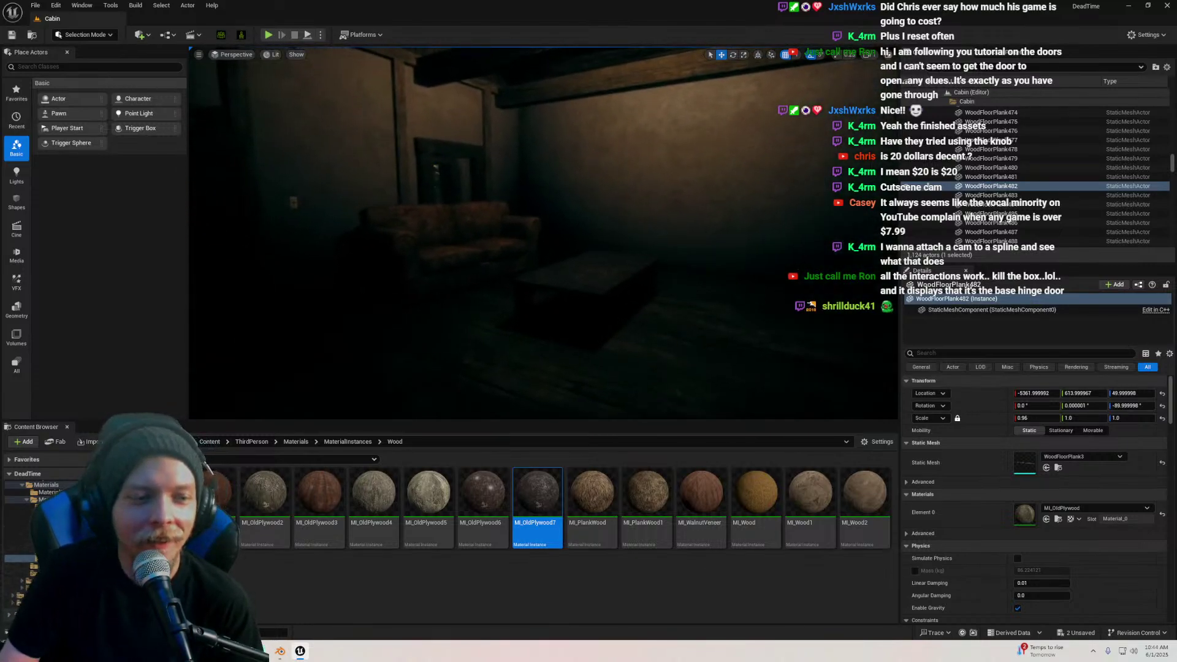
{"action": "key", "text": "ctrl+s"}
{"action": "left_click", "coordinate": [666, 429]}
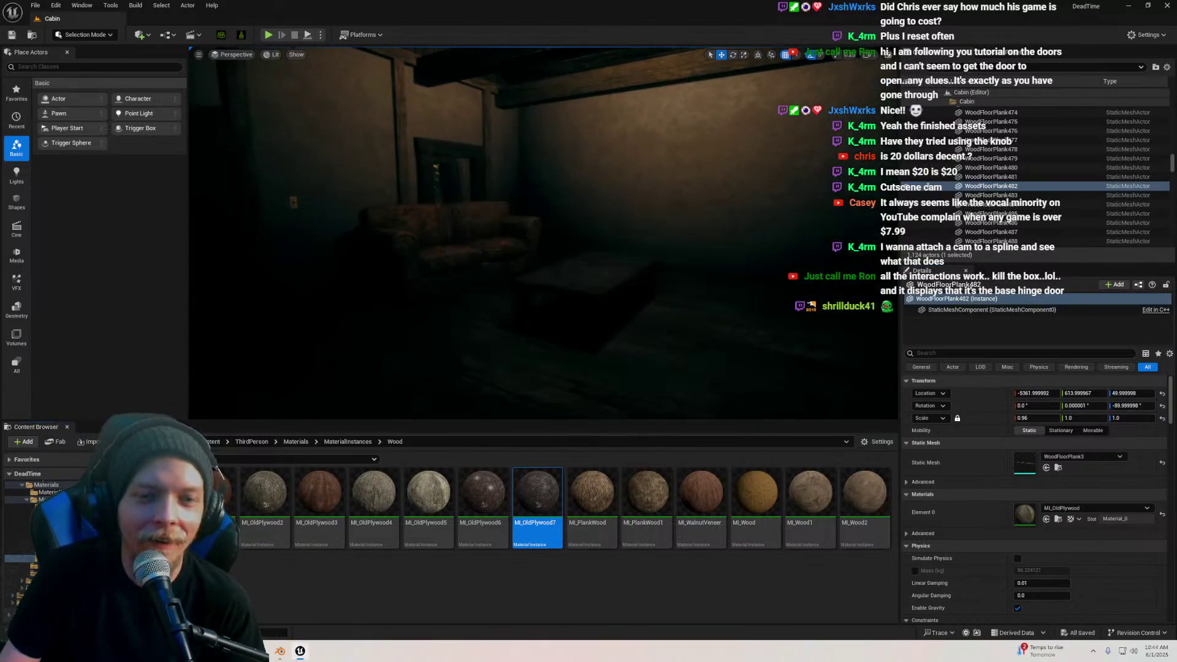
Examine the coffee table in front of the sofa from several viewpoints in the dark living room
{"action": "right_click_drag", "start_coordinate": [568, 342], "coordinate": [568, 342]}
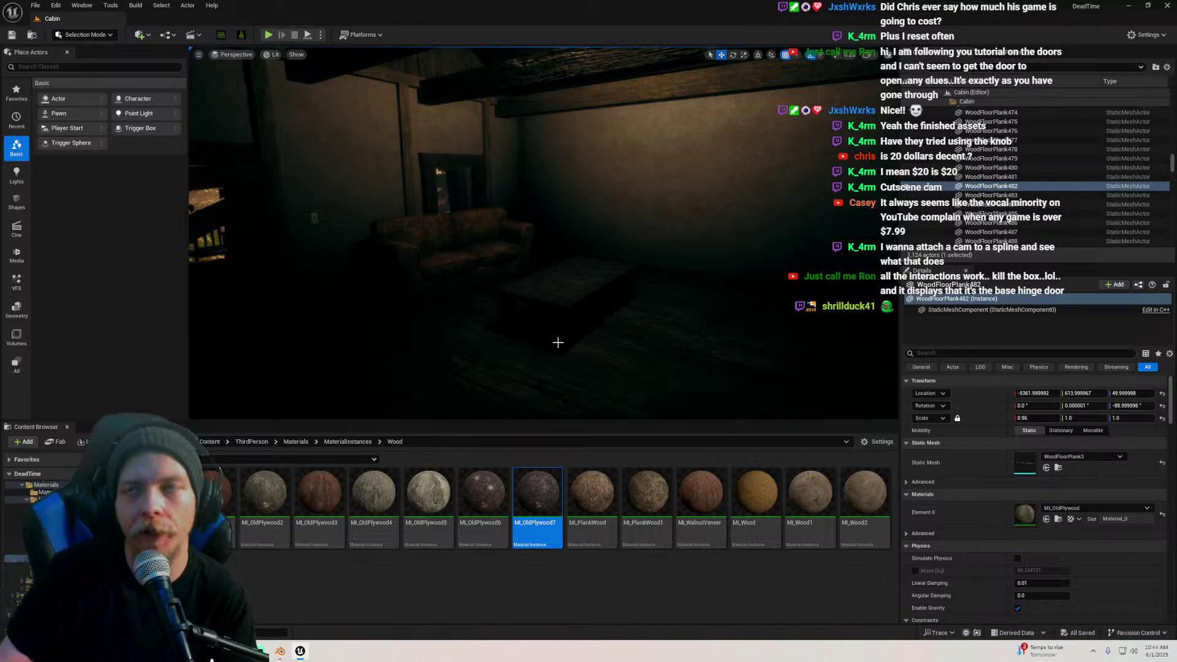
{"action": "right_click_drag", "start_coordinate": [581, 301], "coordinate": [578, 295]}
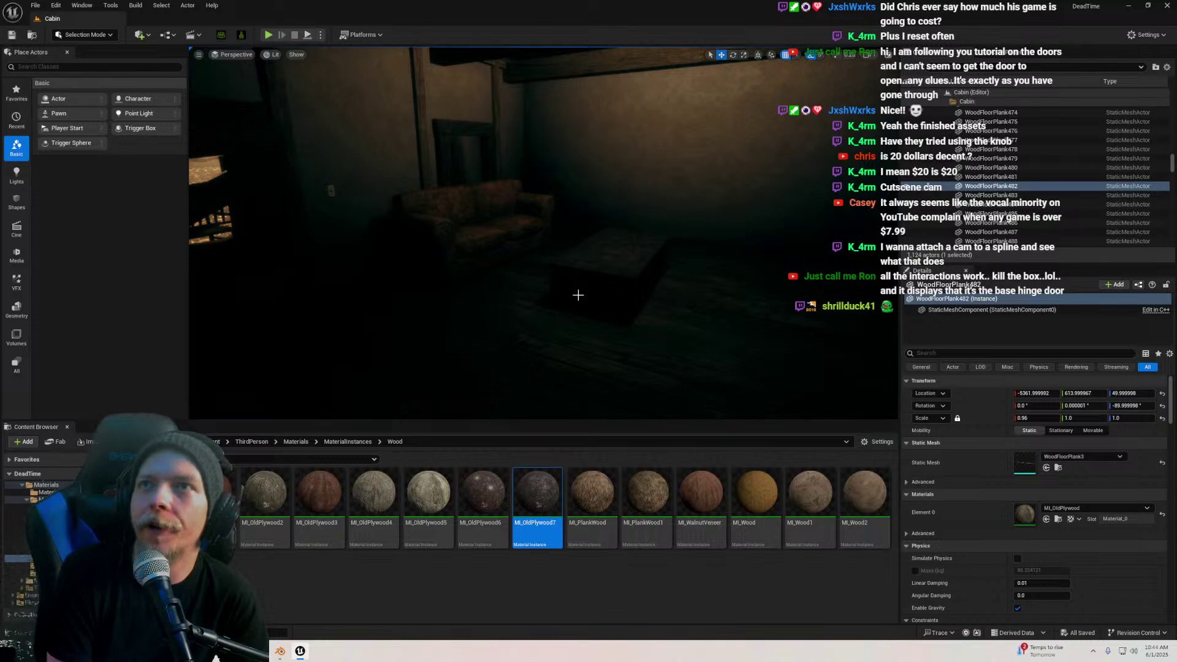
{"action": "right_click_drag", "start_coordinate": [588, 252], "coordinate": [581, 228]}
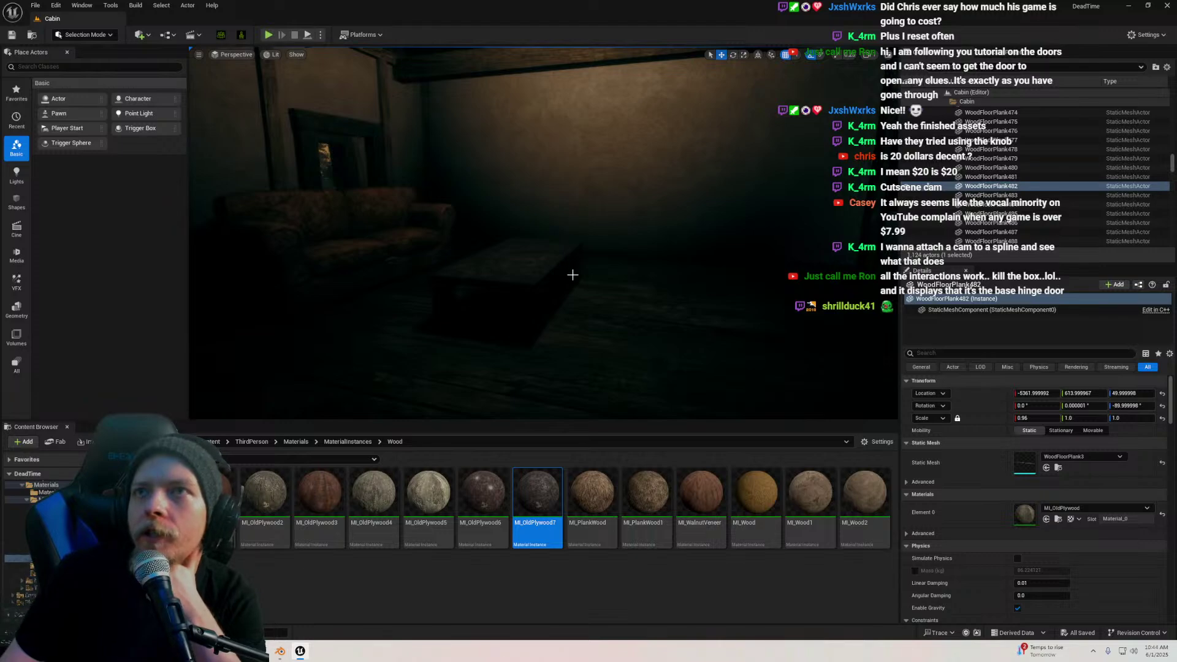
{"action": "right_click_drag", "start_coordinate": [572, 275], "coordinate": [548, 283]}
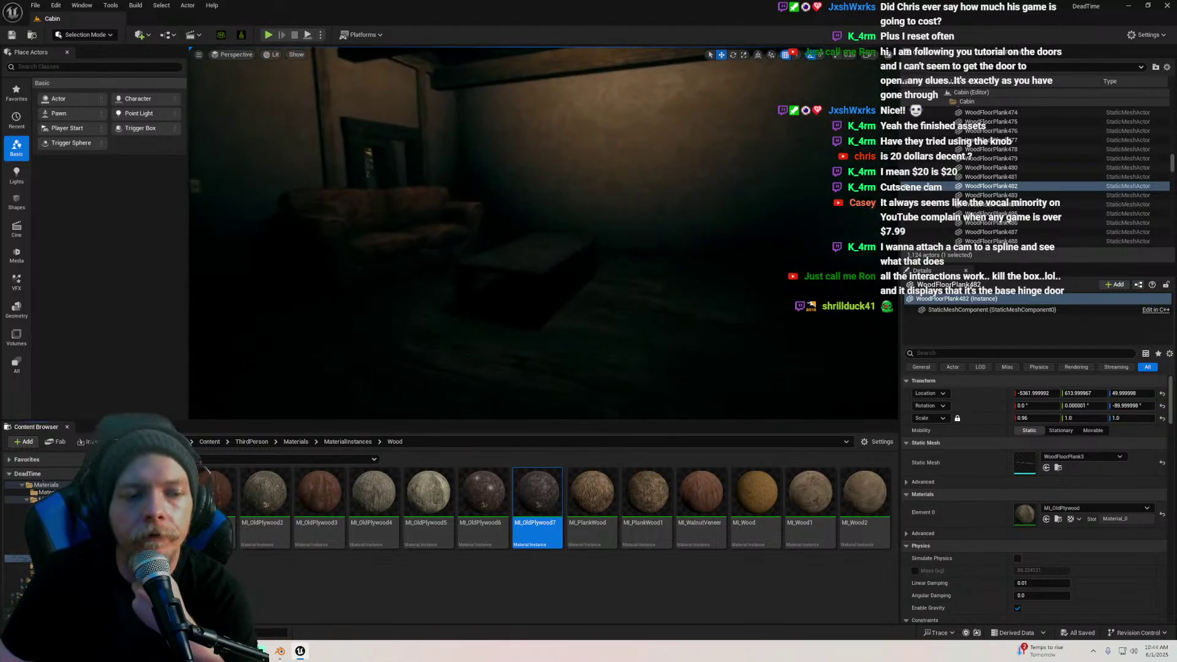
{"action": "right_click_drag", "start_coordinate": [408, 335], "coordinate": [408, 336]}
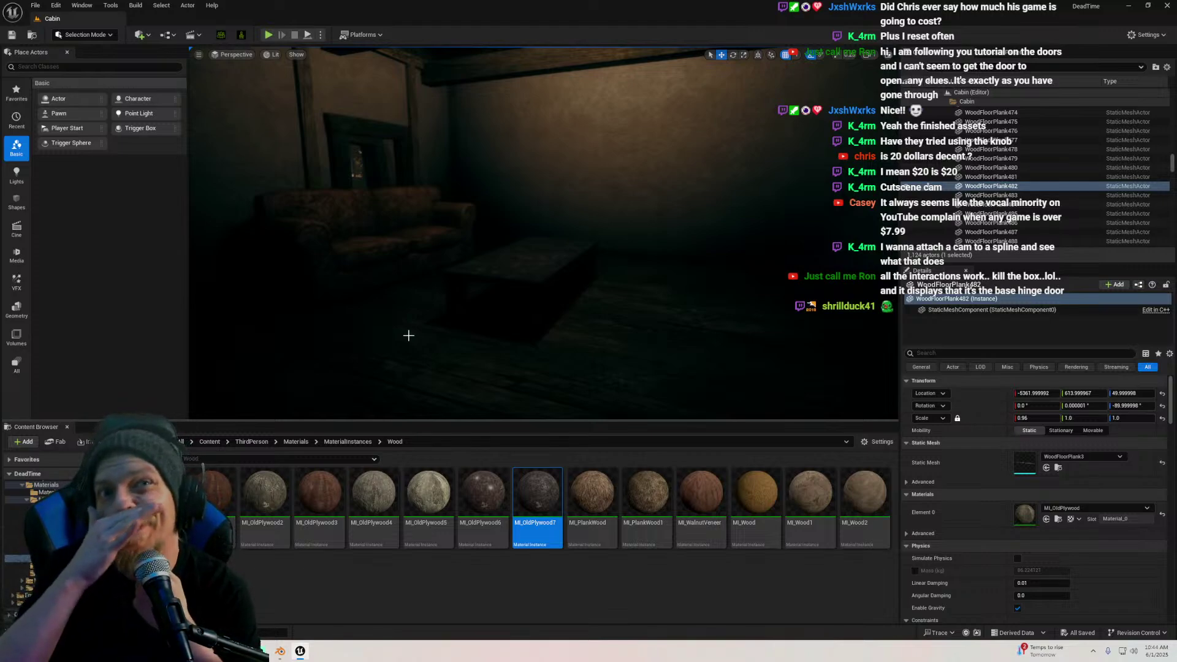
{"action": "right_click_drag", "start_coordinate": [408, 335], "coordinate": [409, 329]}
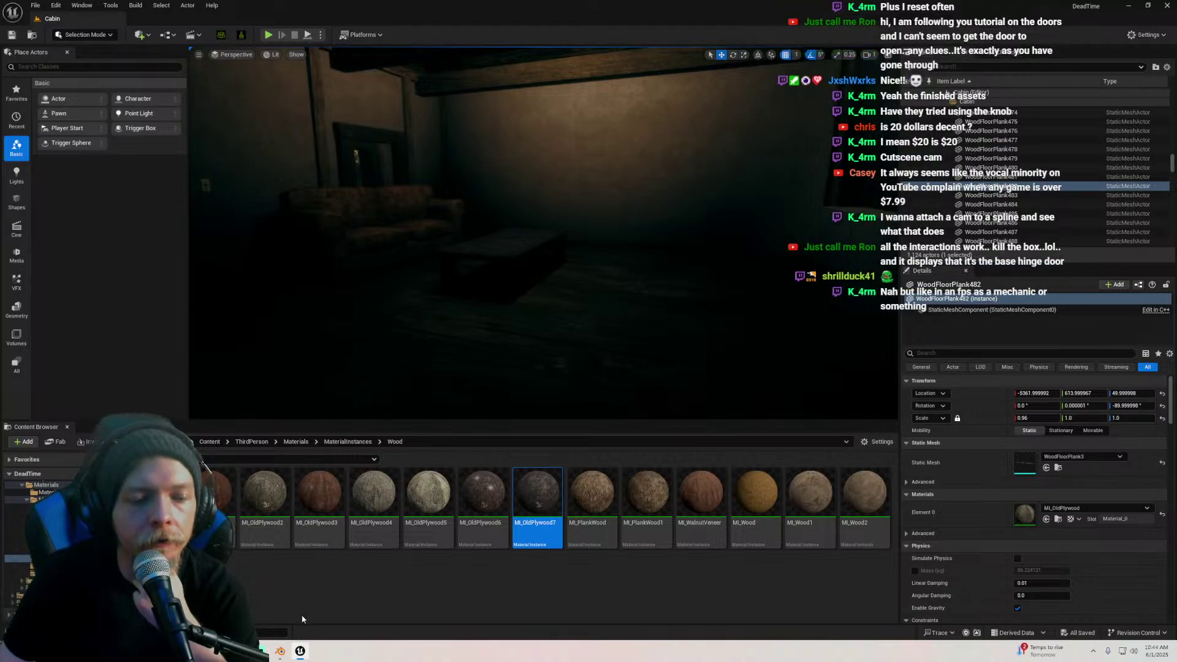
Select the hallway's hinged door, find its Blueprint asset in the project and open the BP_BaseDoor Blueprint from the Doors folder
{"action": "right_click_drag", "start_coordinate": [510, 267], "coordinate": [510, 268]}
{"action": "left_click", "coordinate": [520, 262]}
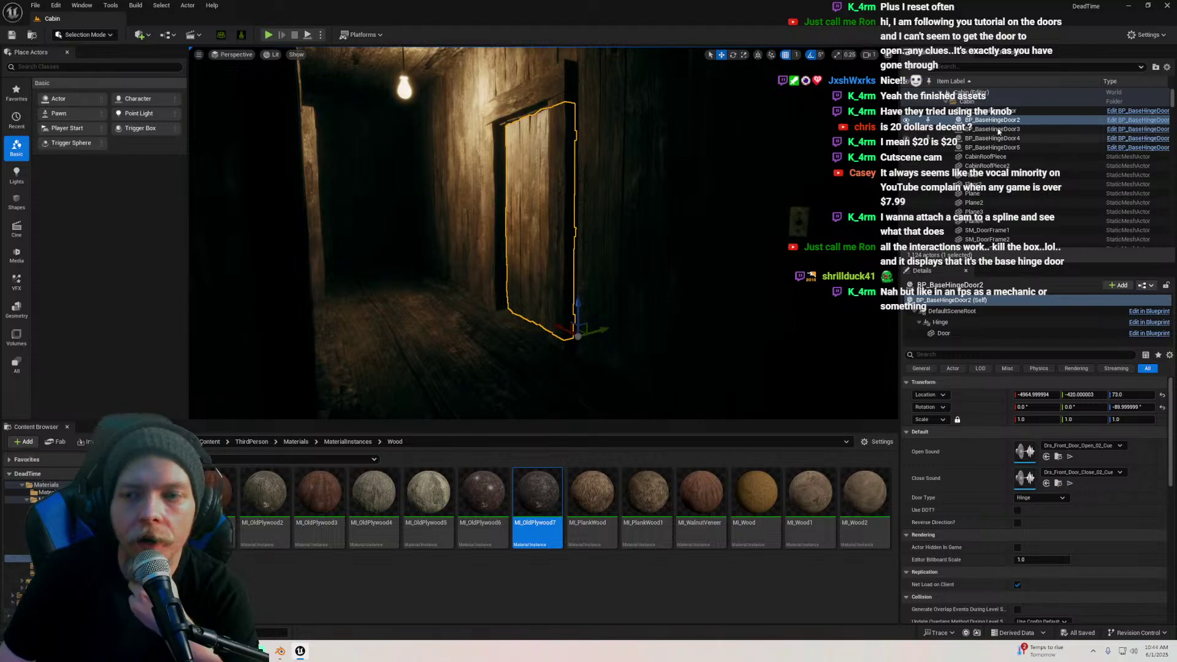
{"action": "right_click", "coordinate": [994, 121]}
{"action": "left_click", "coordinate": [1030, 151]}
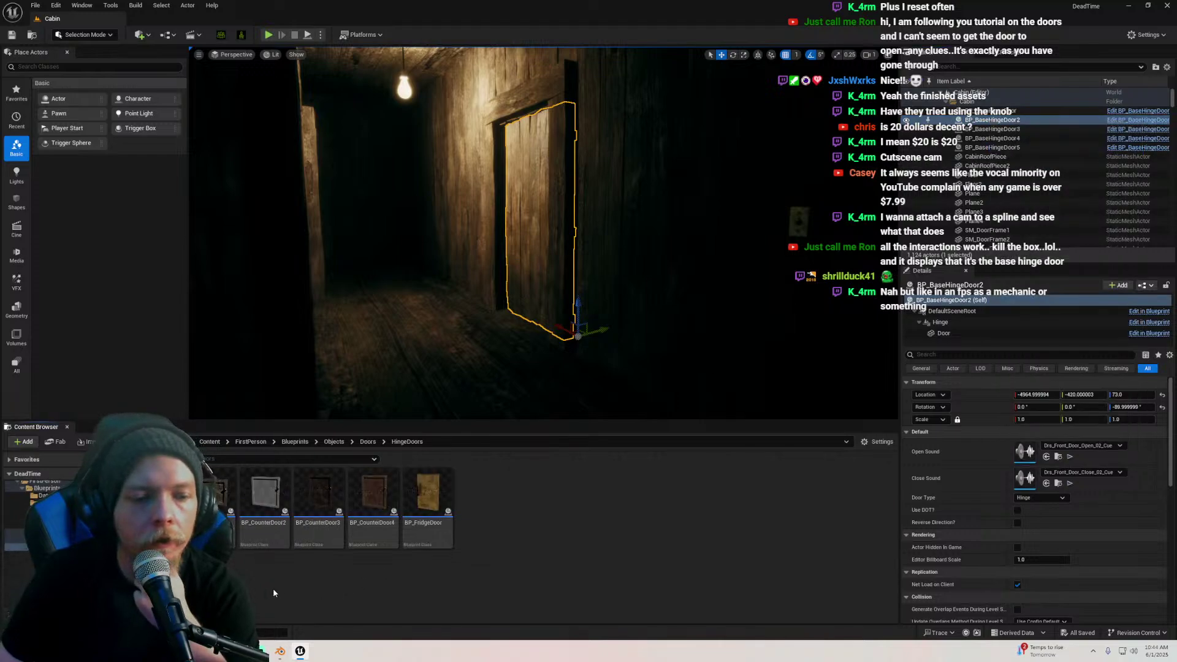
{"action": "left_click", "coordinate": [366, 443]}
{"action": "double_click", "coordinate": [228, 520]}
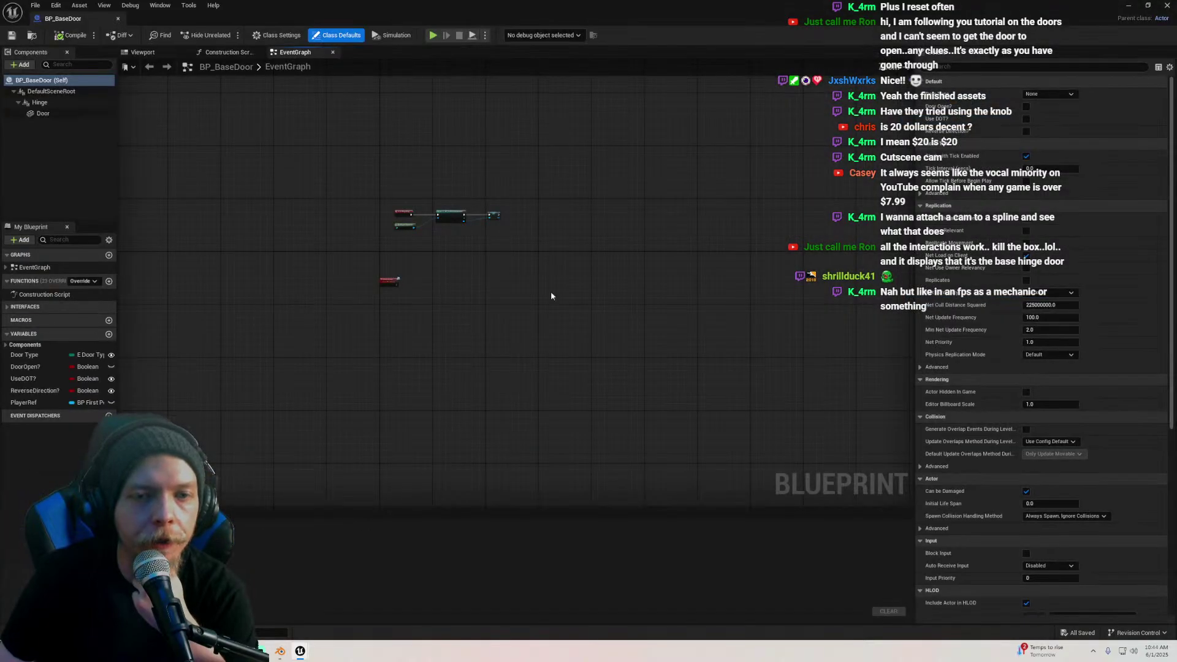
Place the BP_BaseDoor Blueprint window below the door in the level view and set its debug object to BP_BaseHingeDoor2
{"action": "left_click_drag", "start_coordinate": [1123, 13], "coordinate": [398, 268]}
{"action": "left_click", "coordinate": [440, 288]}
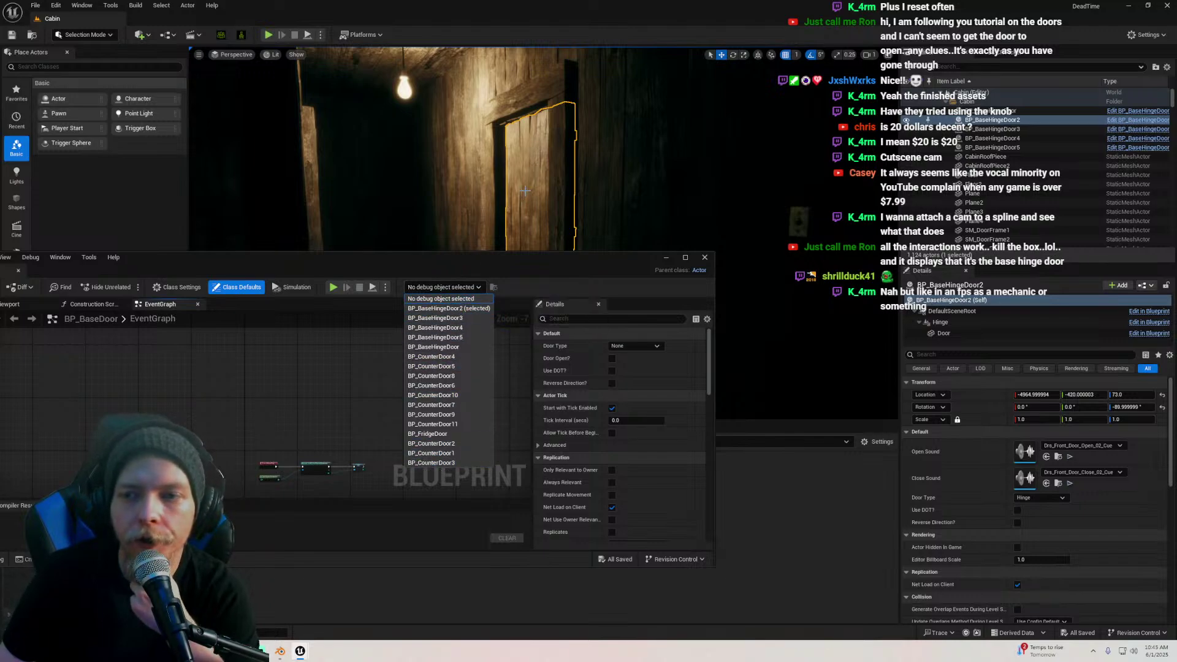
{"action": "left_click", "coordinate": [453, 309]}
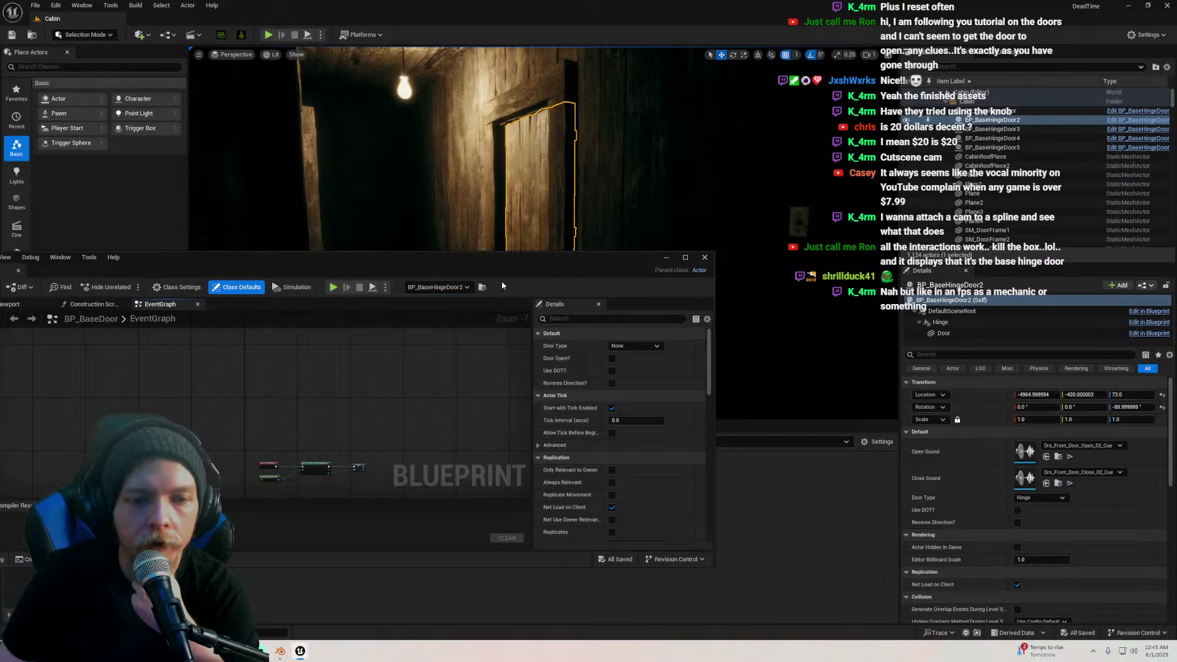
{"action": "left_click_drag", "start_coordinate": [502, 285], "coordinate": [681, 302]}
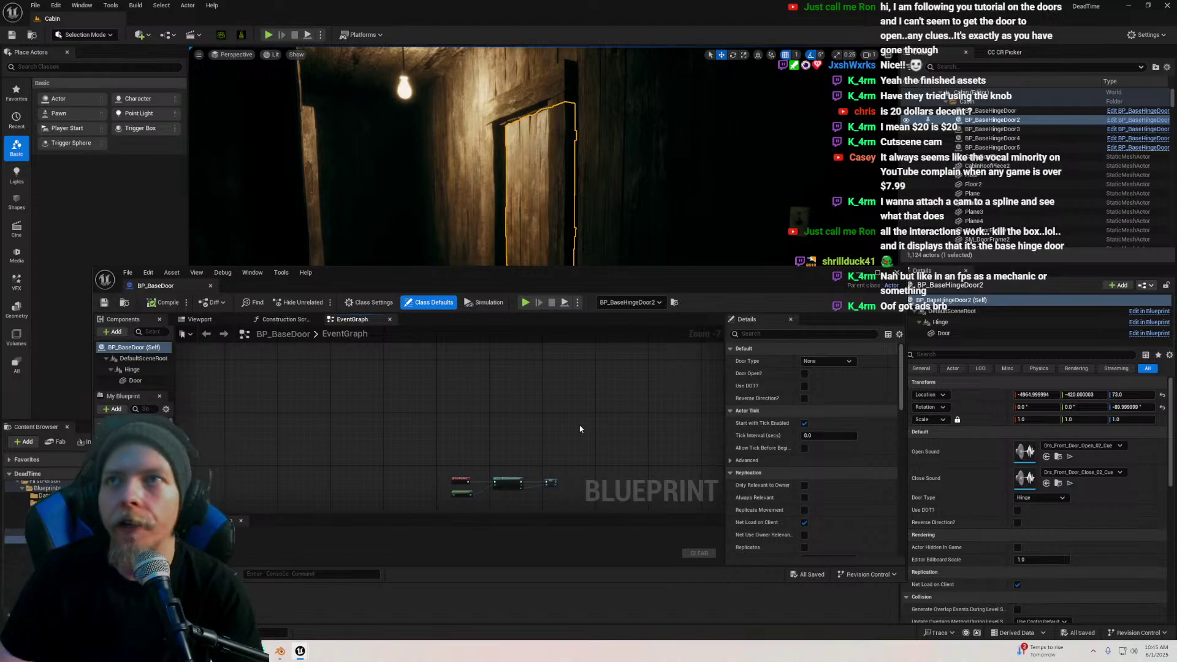
Look over the BP_BaseDoor event graph and close that Blueprint
{"action": "scroll", "coordinate": [579, 426], "scroll_direction": "down", "scroll_amount": 2}
{"action": "right_click_drag", "start_coordinate": [559, 427], "coordinate": [494, 331]}
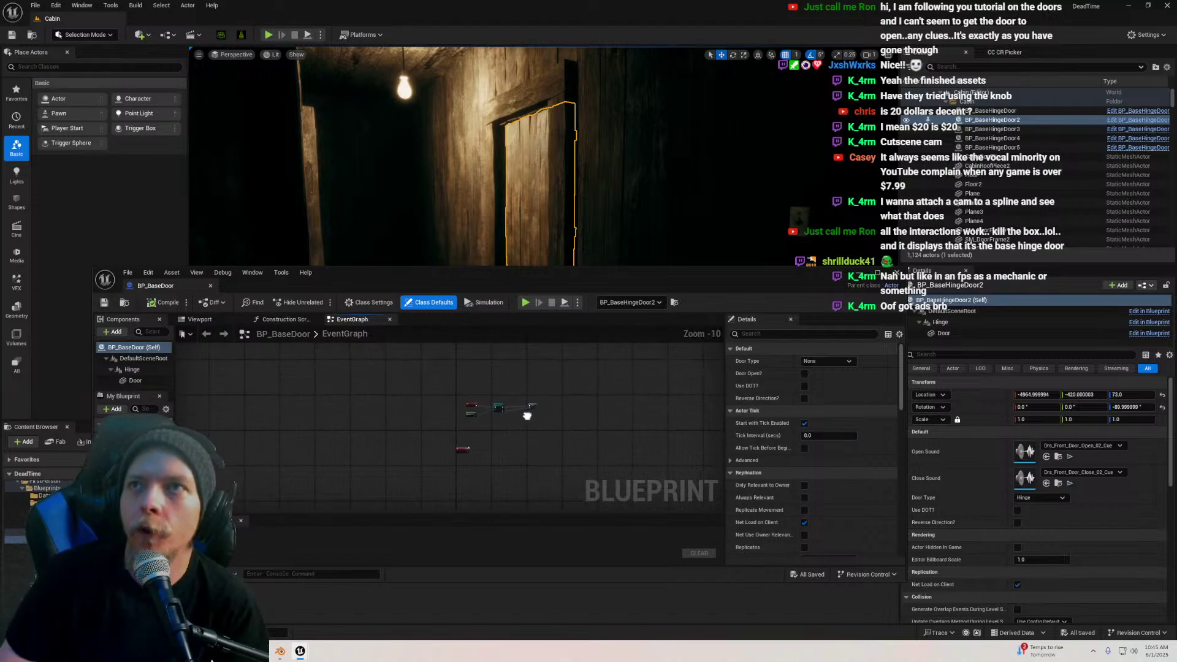
{"action": "right_click_drag", "start_coordinate": [527, 416], "coordinate": [521, 418]}
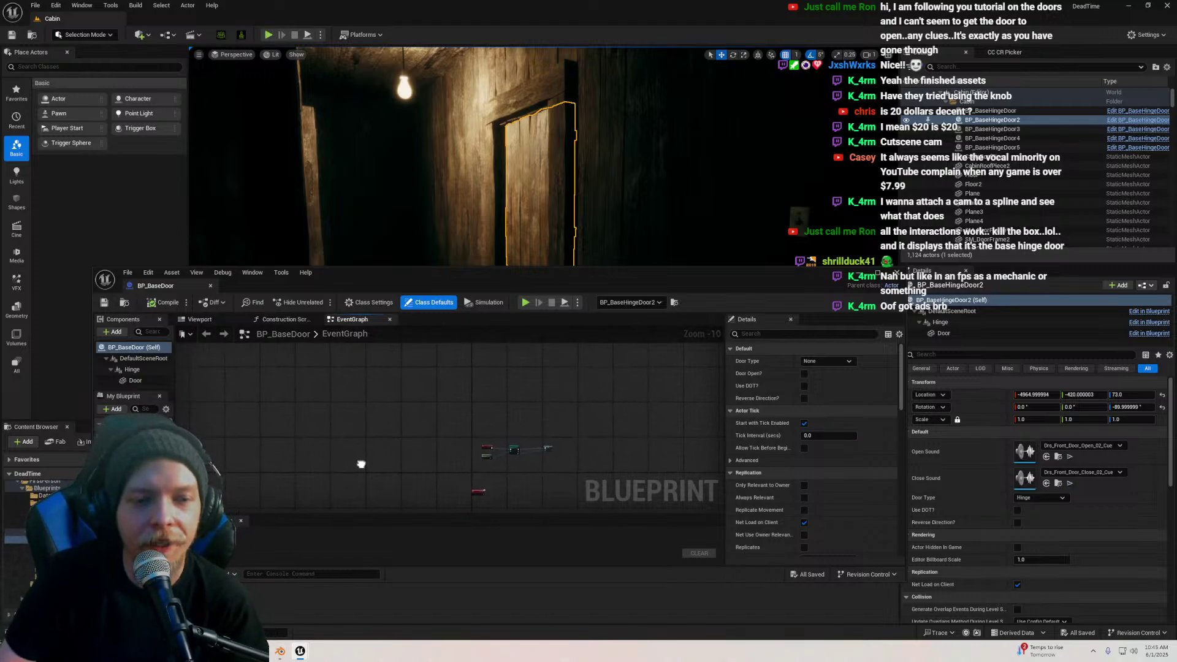
{"action": "left_click", "coordinate": [240, 521]}
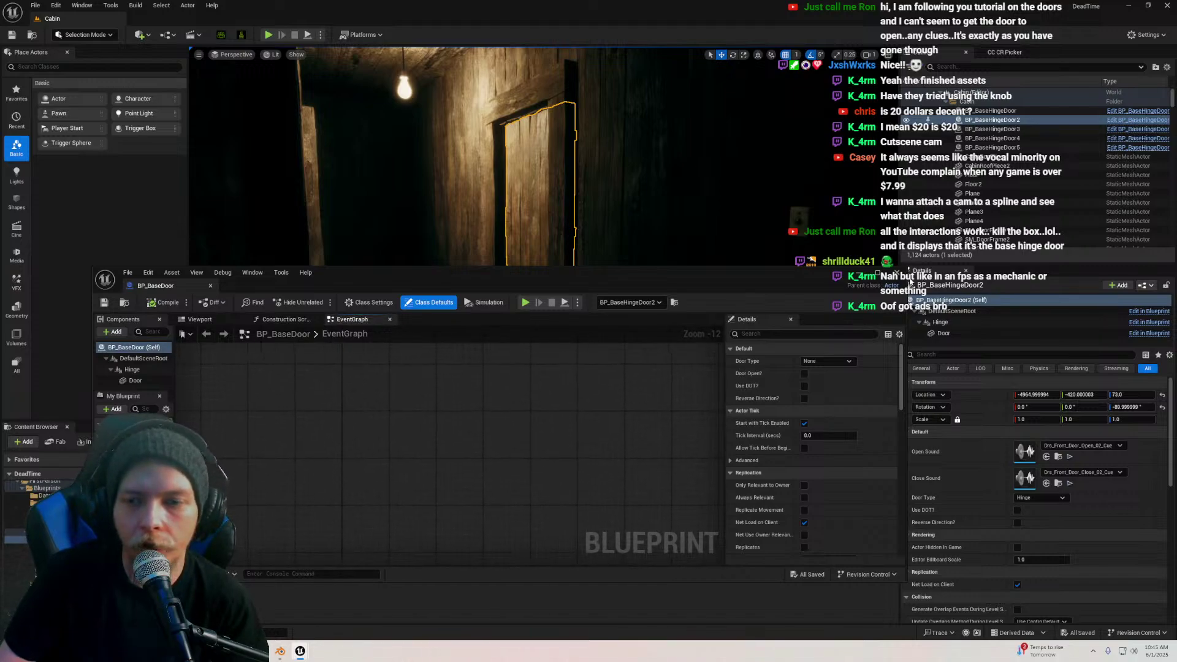
{"action": "left_click", "coordinate": [898, 275]}
Open the BP_BaseHingeDoor Blueprint of the selected door and set its debug object to BP_BaseHingeDoor2
{"action": "double_click", "coordinate": [223, 494]}
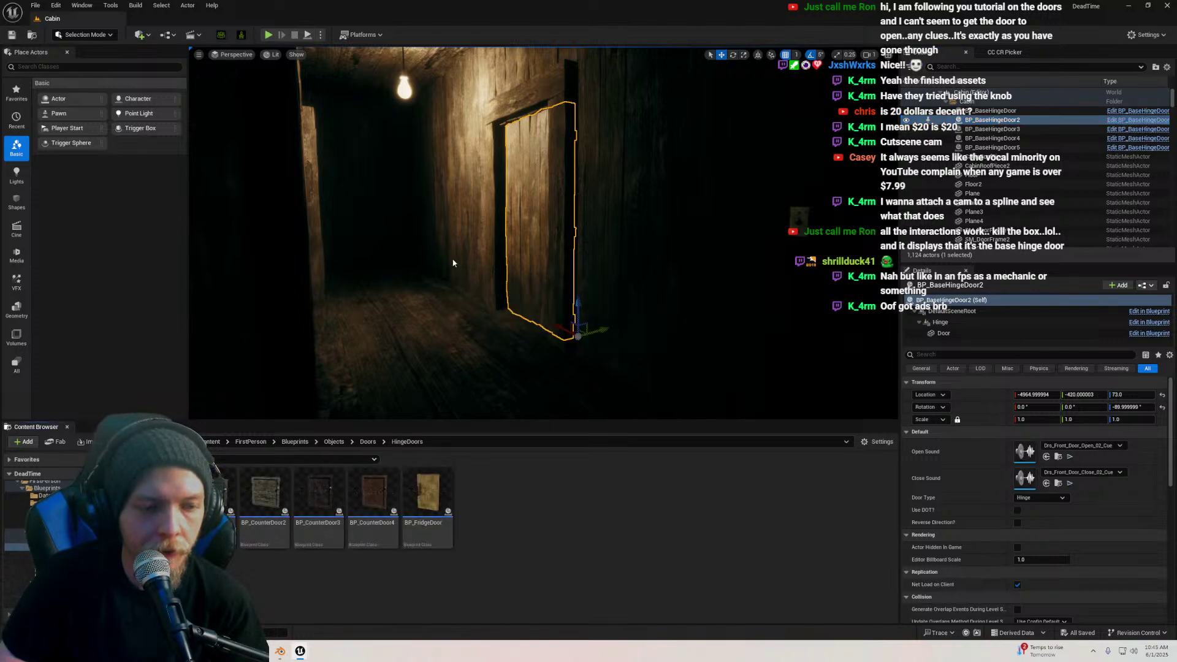
{"action": "key", "text": "ctrl+e"}
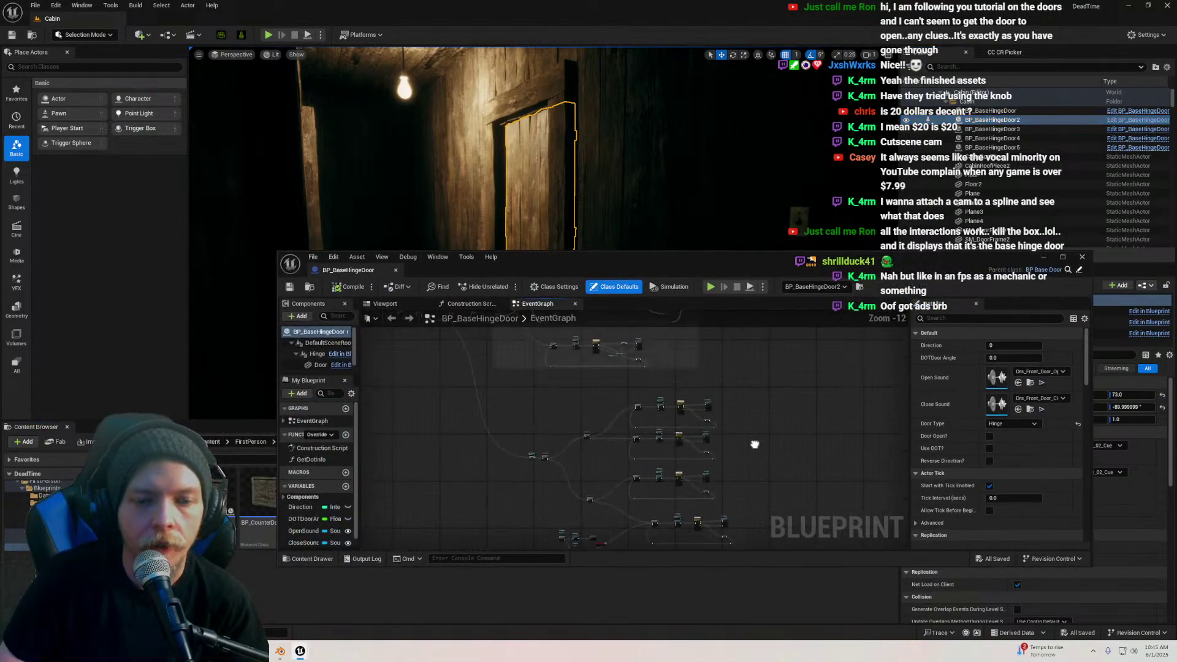
{"action": "left_click", "coordinate": [814, 286]}
{"action": "left_click", "coordinate": [794, 314]}
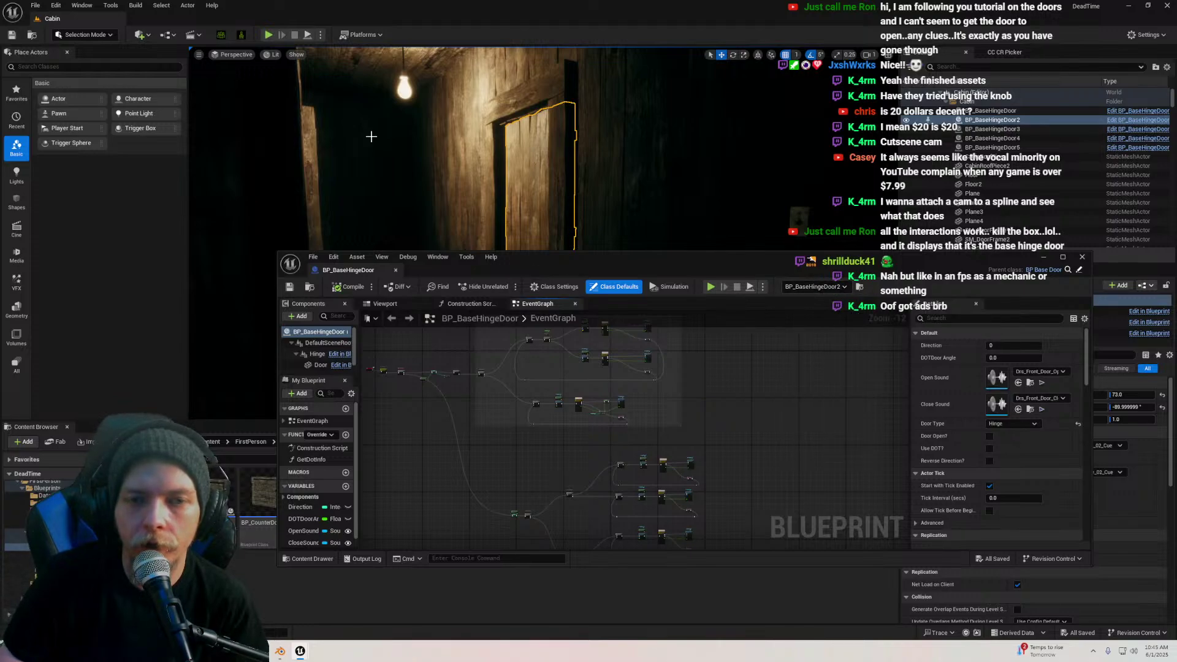
{"action": "left_click", "coordinate": [825, 288]}
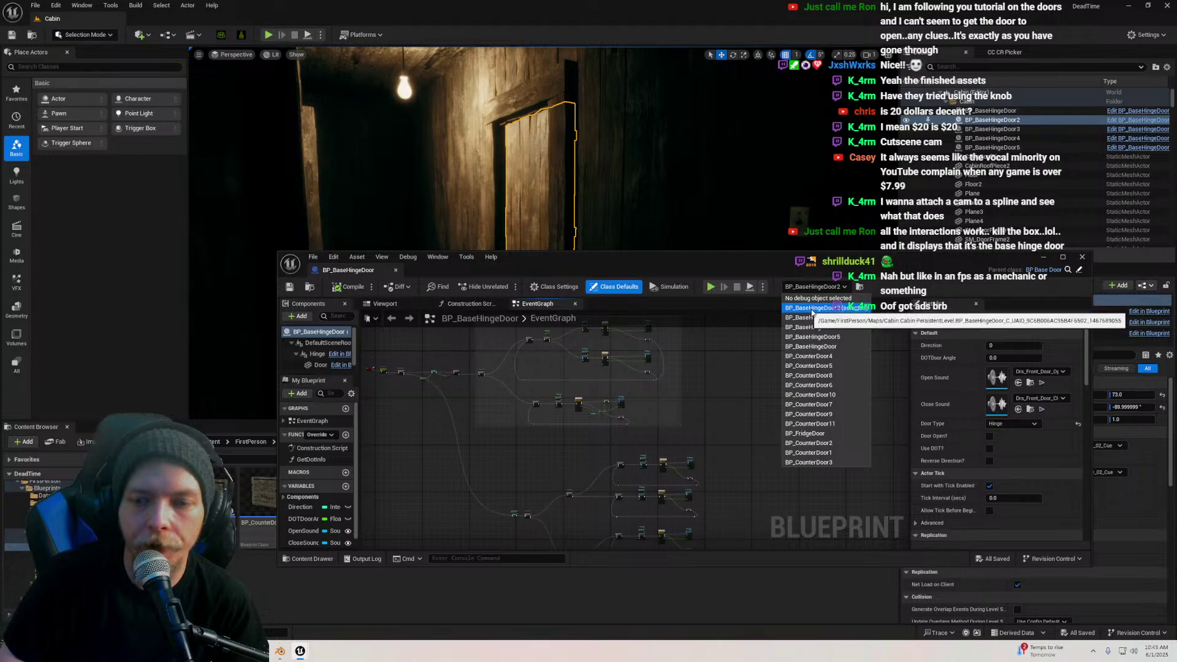
Play the Cabin level with the BP_BaseHingeDoor event graph visible for debugging
{"action": "left_click", "coordinate": [273, 38]}
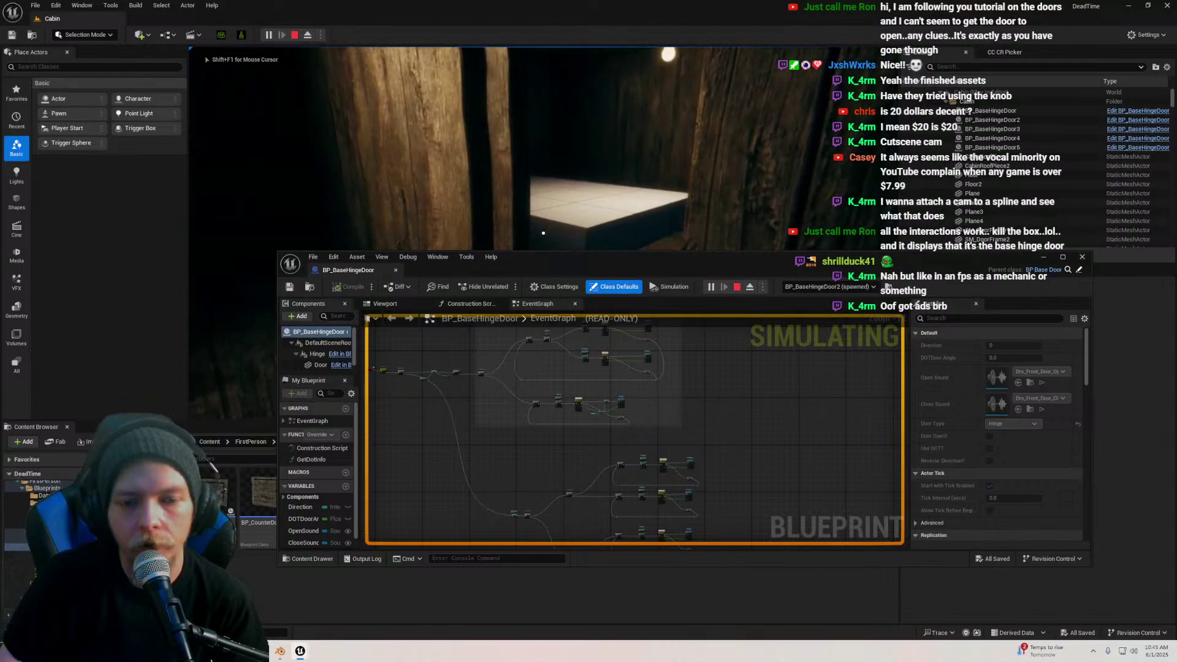
Set the Blueprint debug object to BP_BaseHingeDoor3 and operate the cabin door in the running game
{"action": "key", "text": "super"}
{"action": "key", "text": "super"}
{"action": "left_click", "coordinate": [831, 286]}
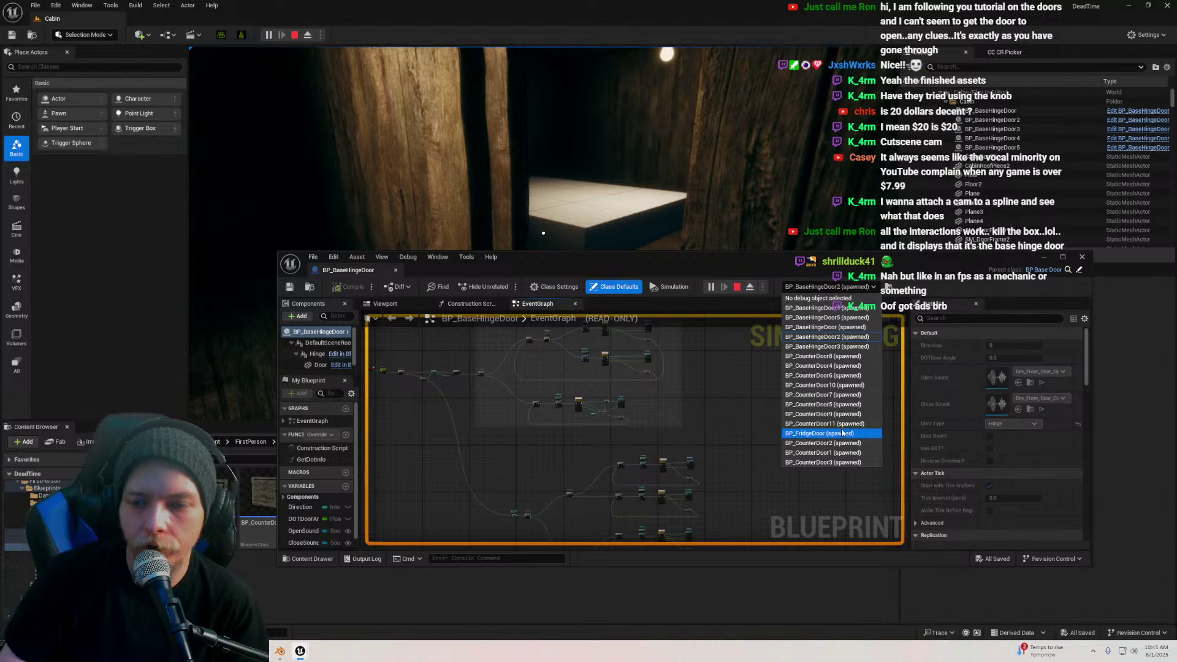
{"action": "left_click", "coordinate": [827, 347]}
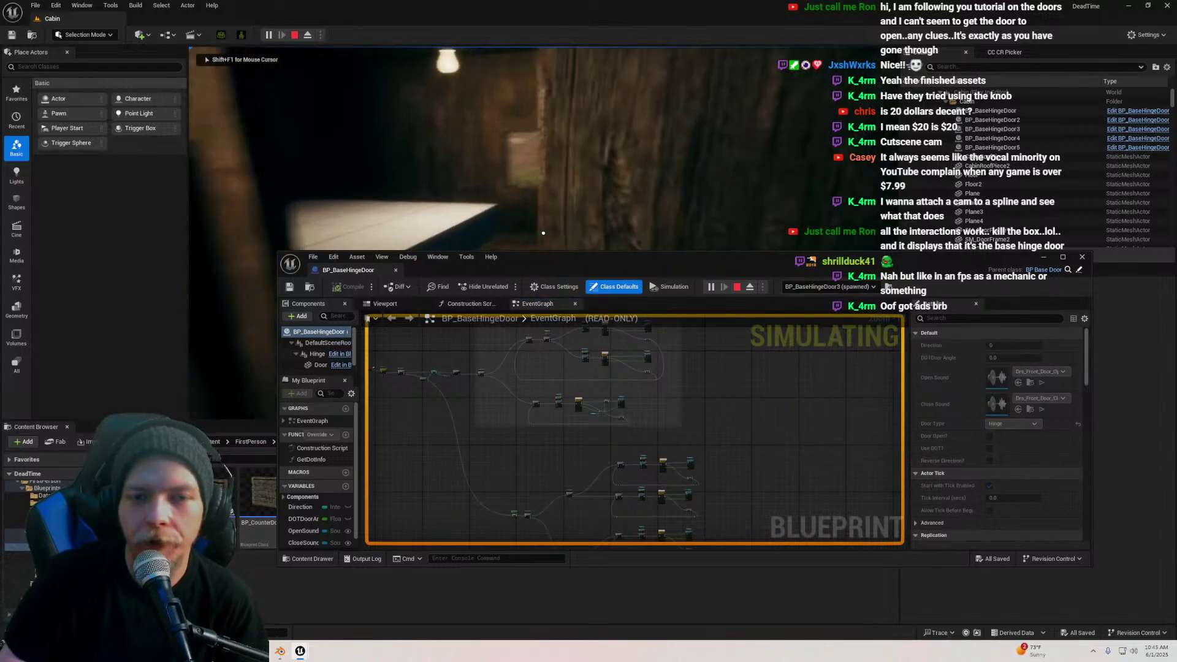
{"action": "key", "text": "w"}
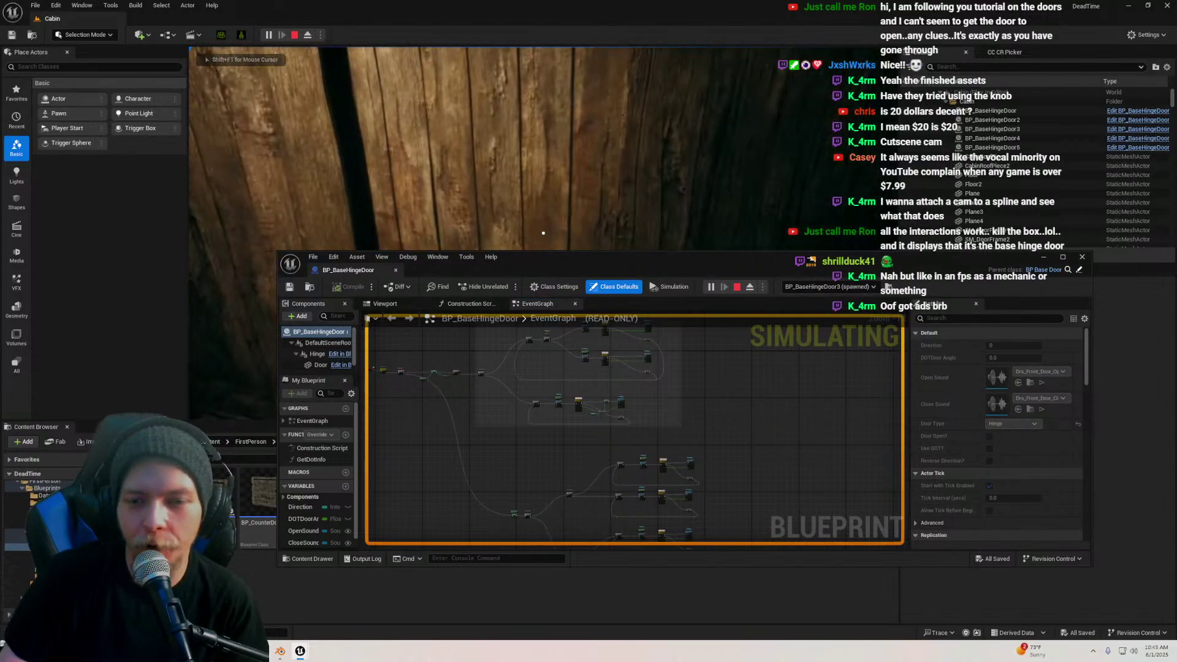
{"action": "key", "text": "shift+F1"}
{"action": "left_click", "coordinate": [830, 287]}
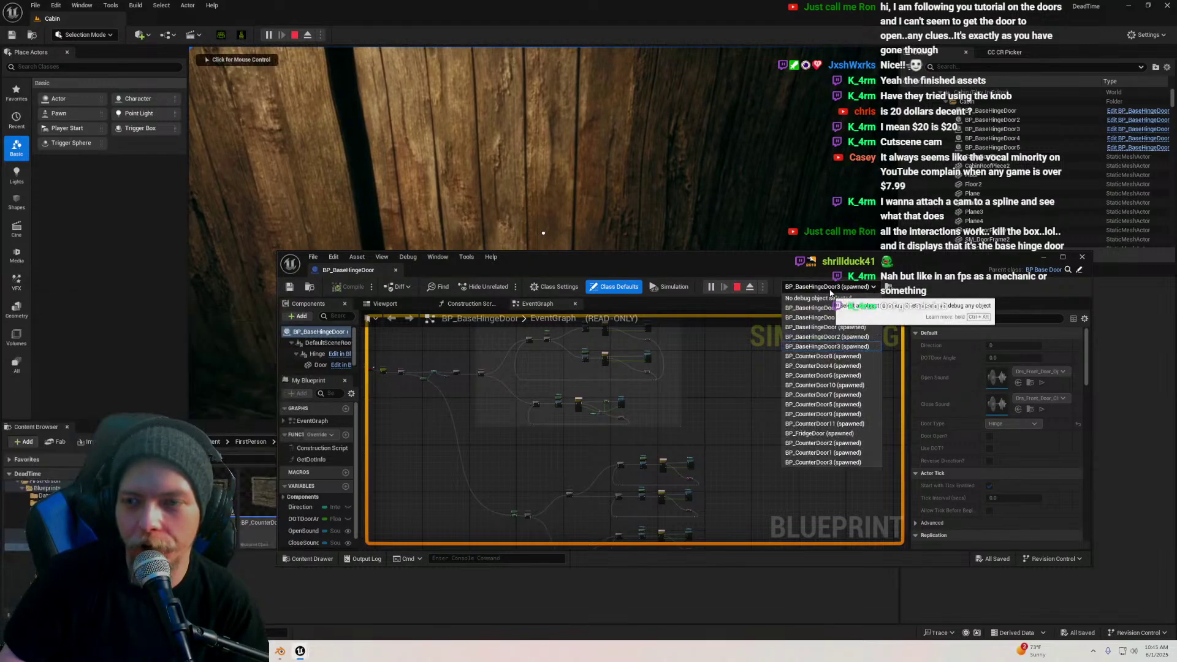
{"action": "left_click", "coordinate": [541, 141]}
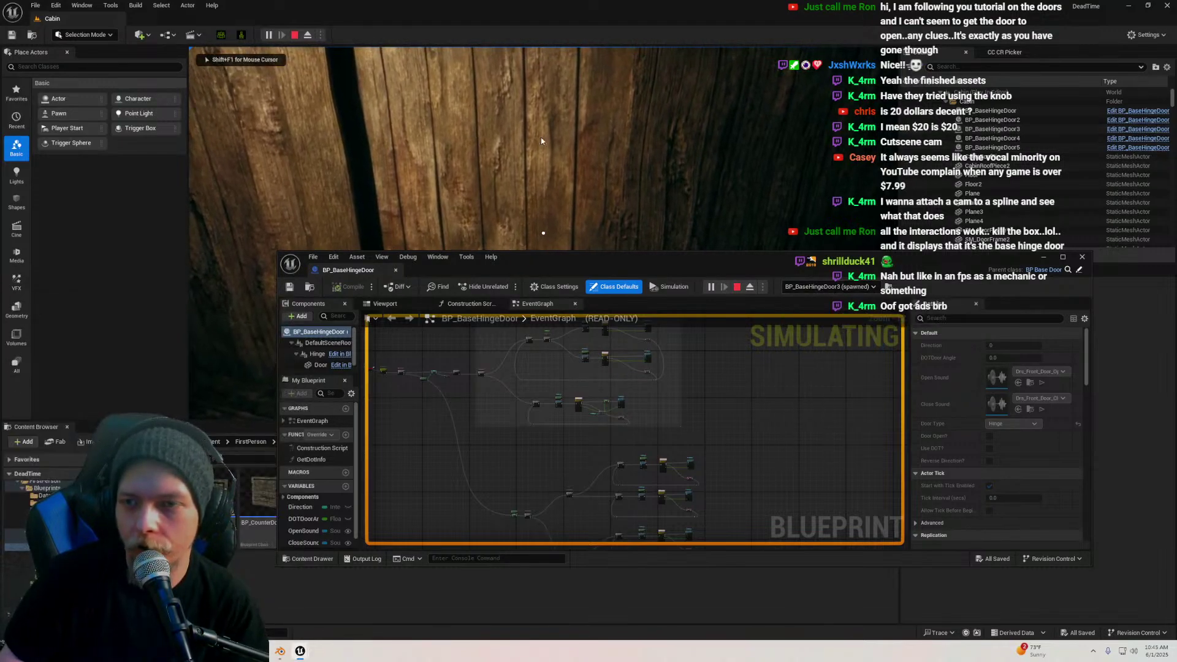
{"action": "key", "text": "super"}
Select BP_BaseHingeDoor2 in the level, switch the debug object to BP_BaseHingeDoor4 and test the door in the game
{"action": "left_click", "coordinate": [996, 120]}
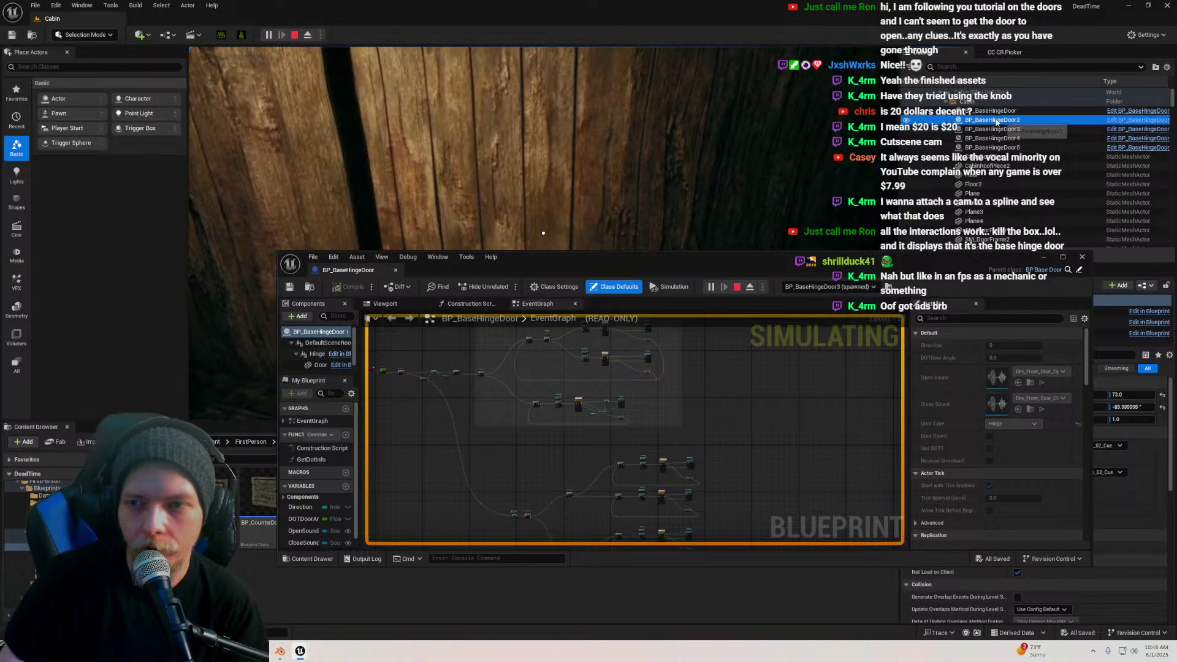
{"action": "left_click", "coordinate": [821, 288]}
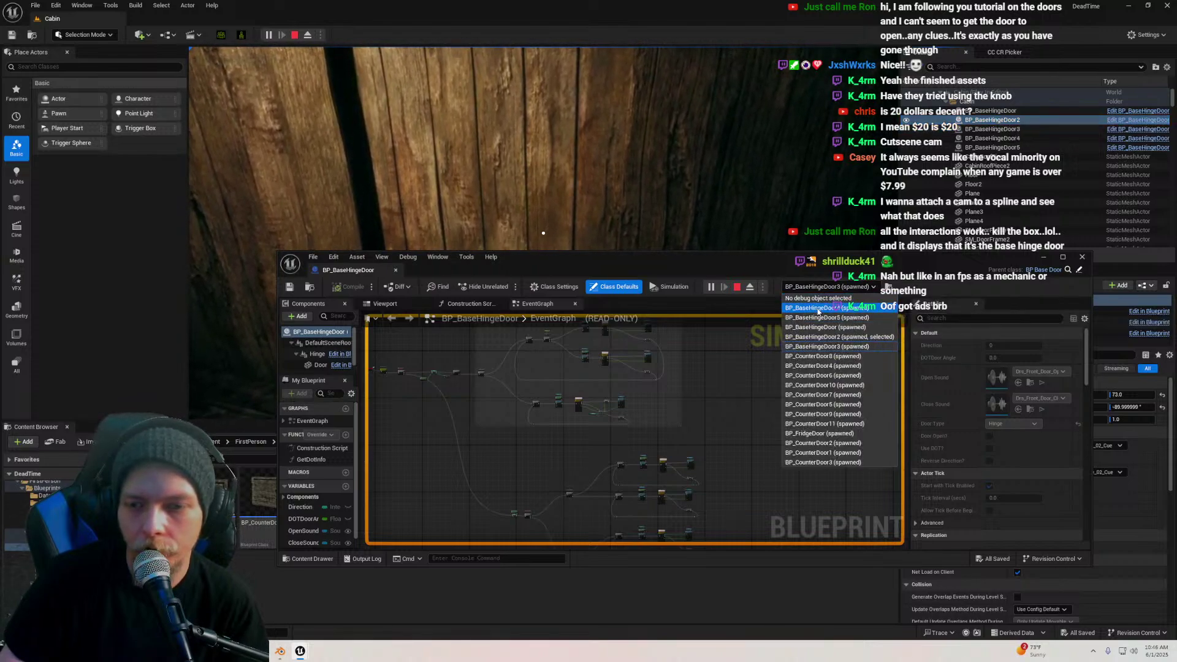
{"action": "left_click", "coordinate": [821, 322]}
{"action": "key", "text": "super"}
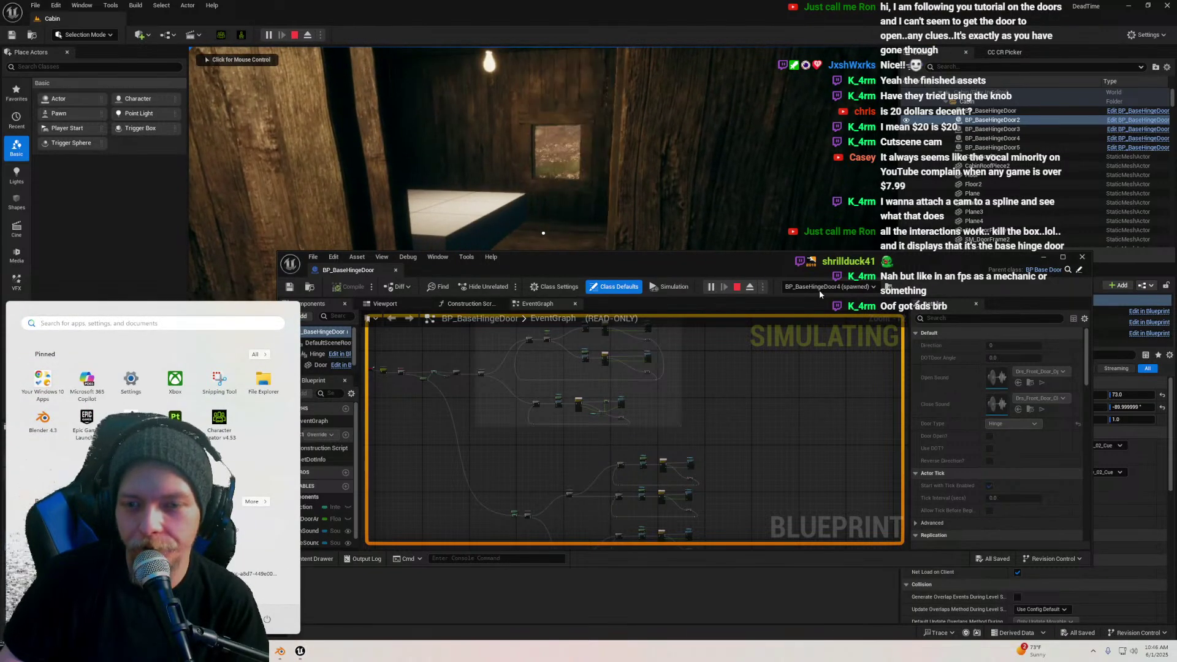
Switch the debug object to BP_BaseHingeDoor5 and operate the door in the game
{"action": "left_click", "coordinate": [821, 287]}
{"action": "left_click", "coordinate": [821, 317]}
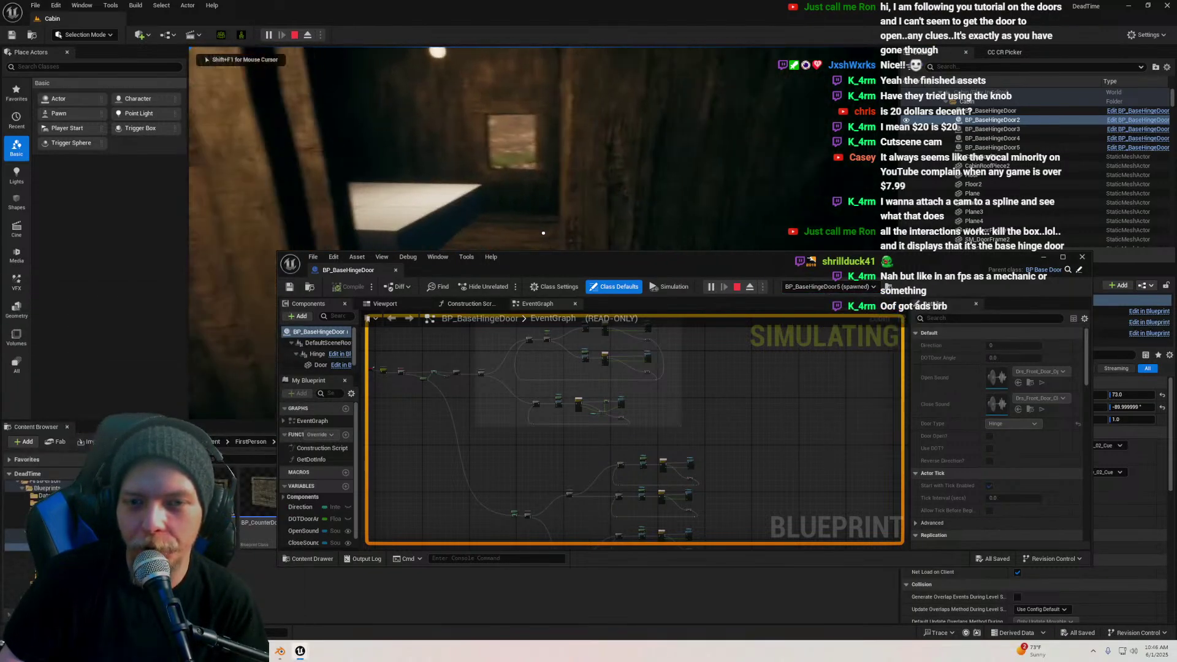
{"action": "key", "text": "super"}
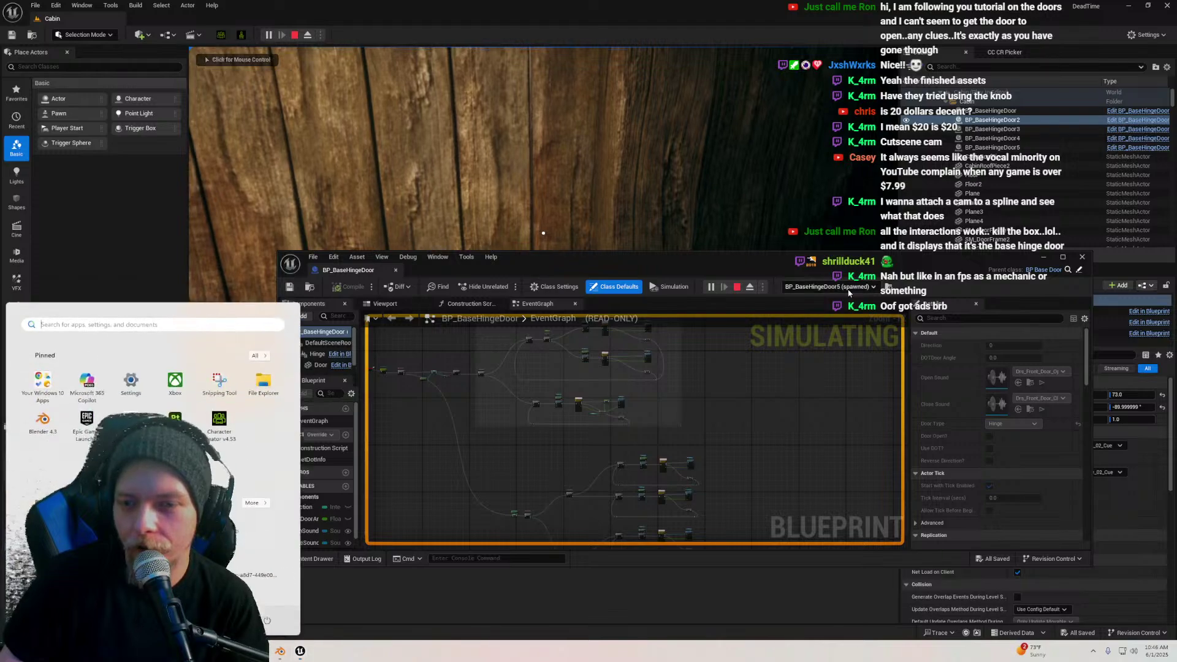
Switch the debug object to BP_BaseHingeDoor and operate the door in the game again
{"action": "left_click", "coordinate": [822, 288]}
{"action": "left_click", "coordinate": [821, 329]}
{"action": "left_click", "coordinate": [723, 217]}
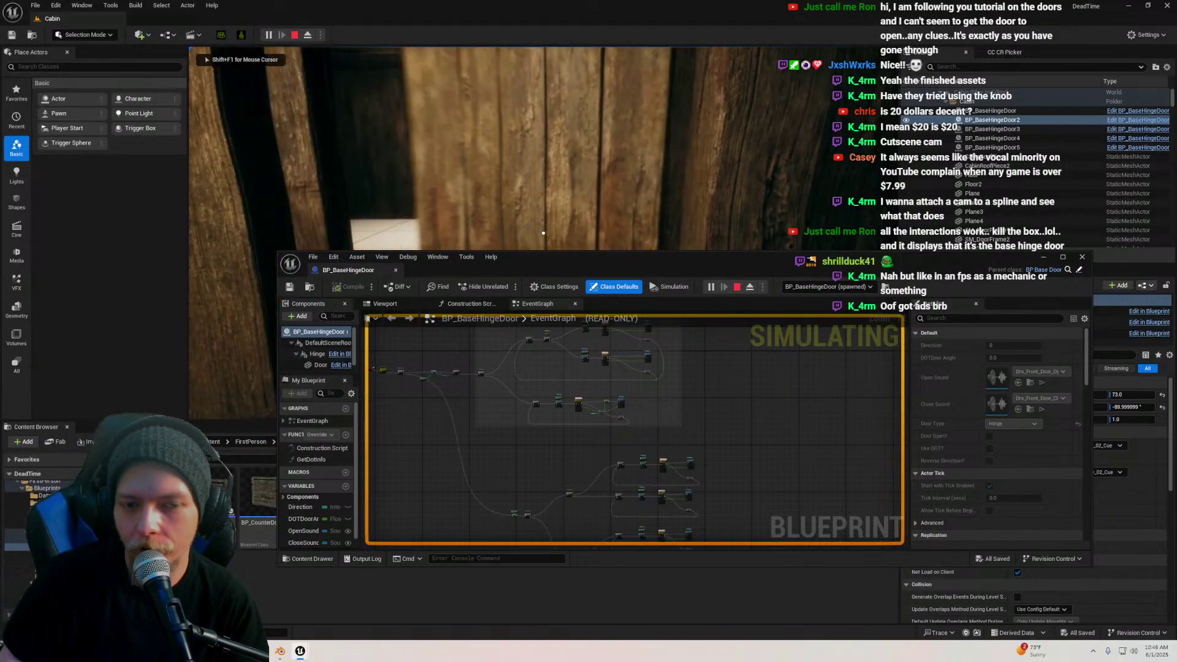
{"action": "key", "text": "super"}
{"action": "key", "text": "super"}
Set the debug object to the spawned BP_BaseHingeDoor2 and operate the door to watch its execution flow
{"action": "left_click", "coordinate": [824, 286]}
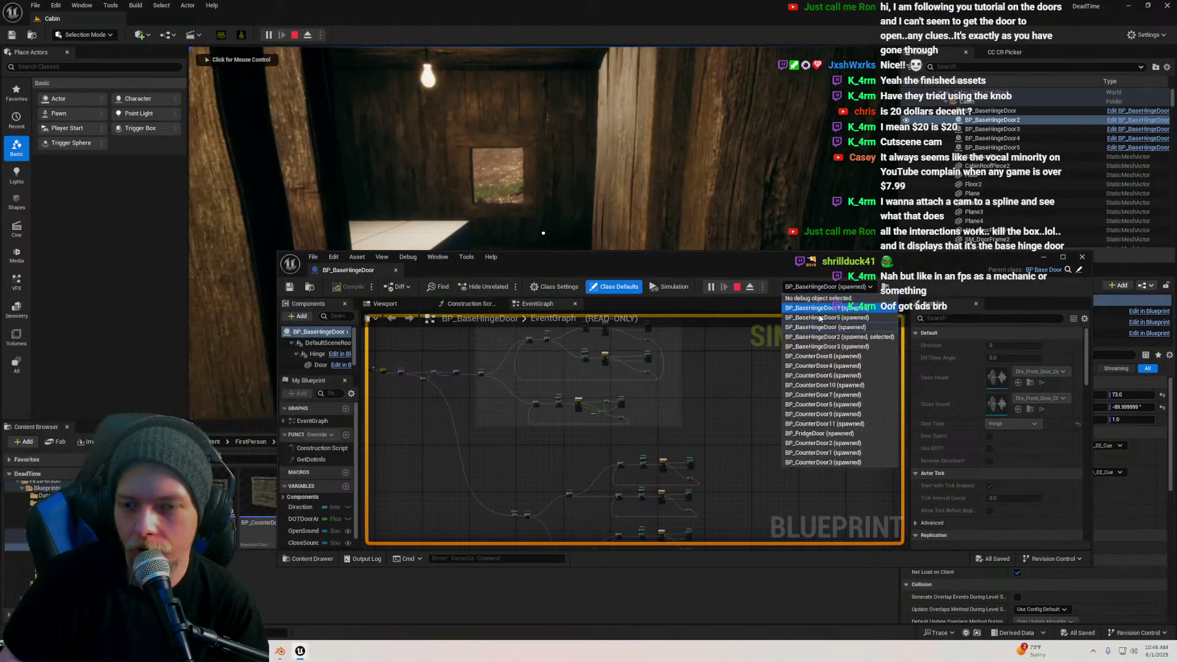
{"action": "left_click", "coordinate": [839, 336]}
{"action": "left_click", "coordinate": [612, 153]}
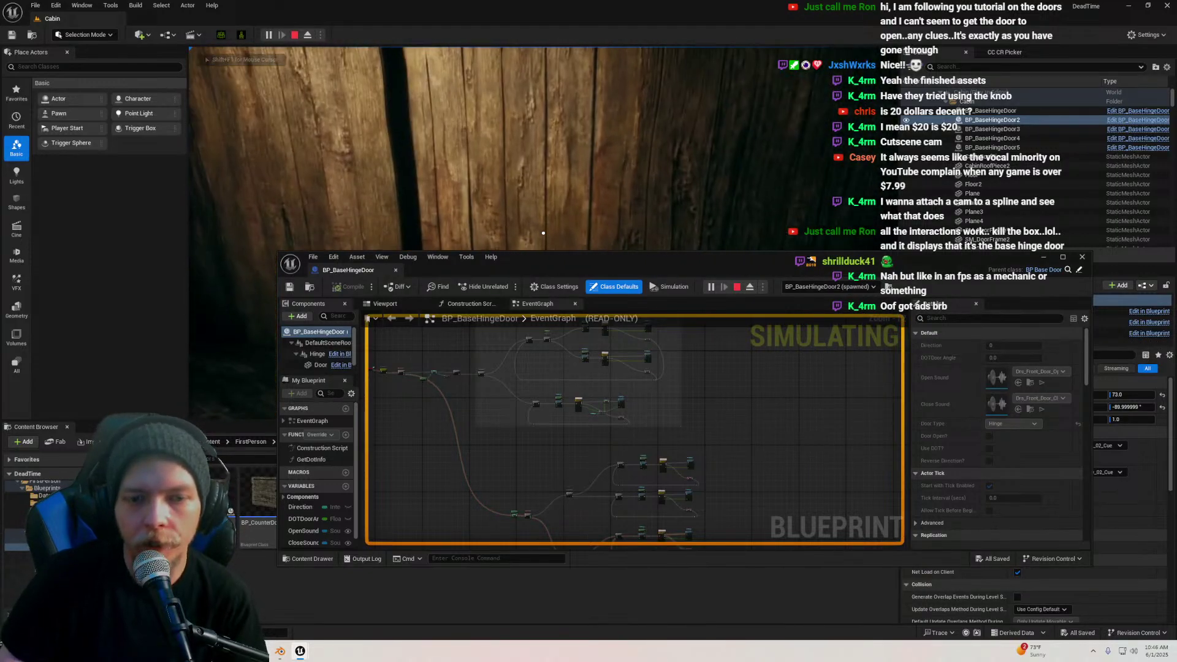
{"action": "key", "text": "super"}
Open and close the door repeatedly and trace the executed wires through the lower branches of the event graph
{"action": "right_click_drag", "start_coordinate": [531, 470], "coordinate": [619, 441]}
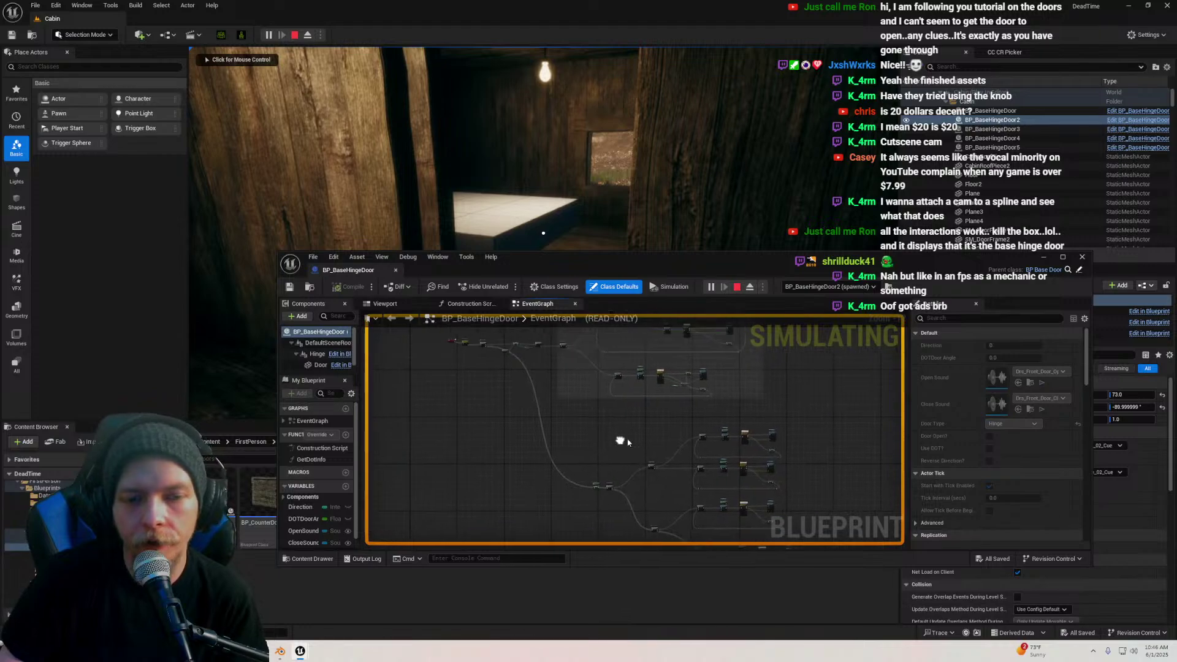
{"action": "left_click", "coordinate": [659, 193]}
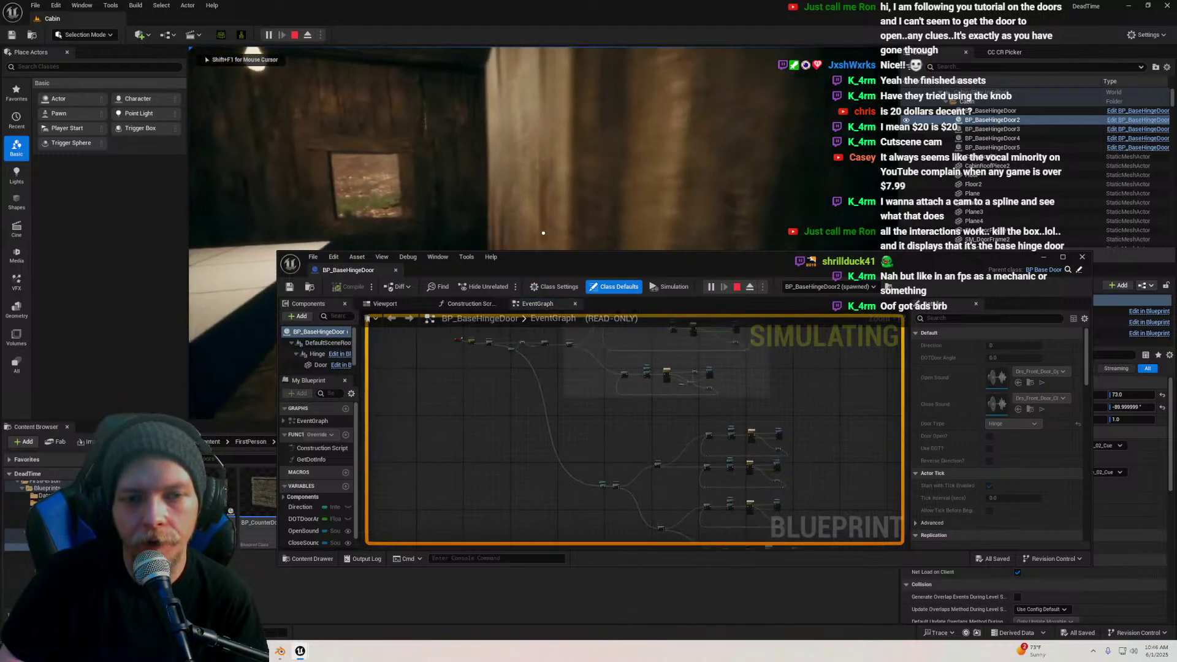
{"action": "key", "text": "super"}
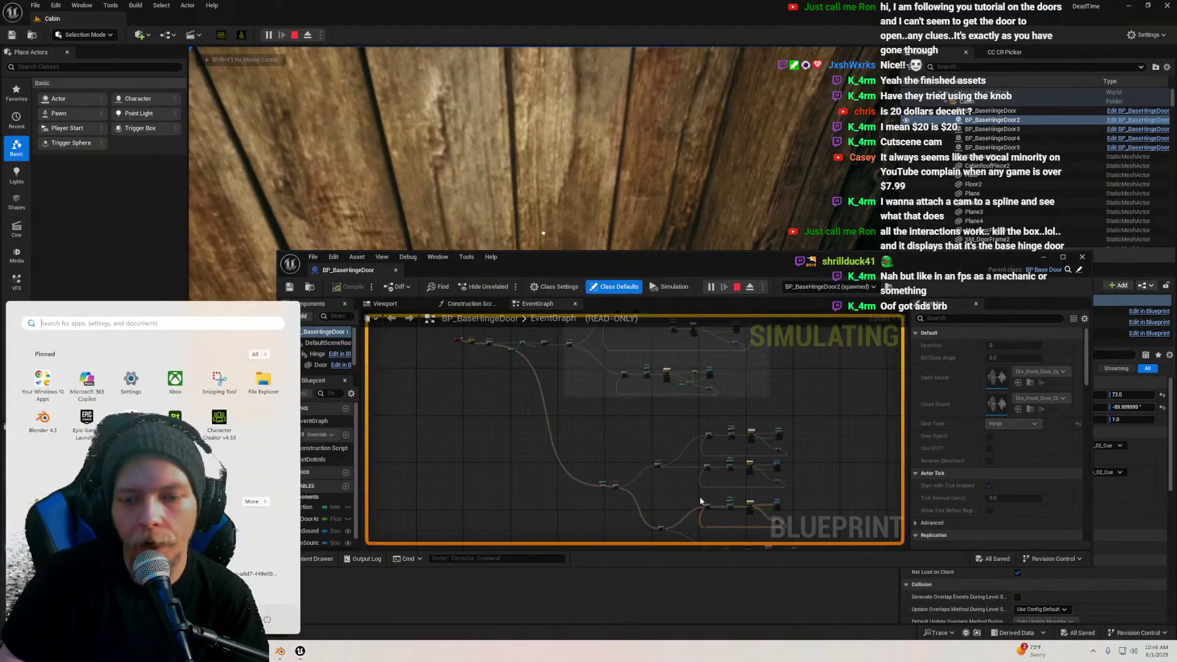
{"action": "right_click_drag", "start_coordinate": [664, 448], "coordinate": [620, 419]}
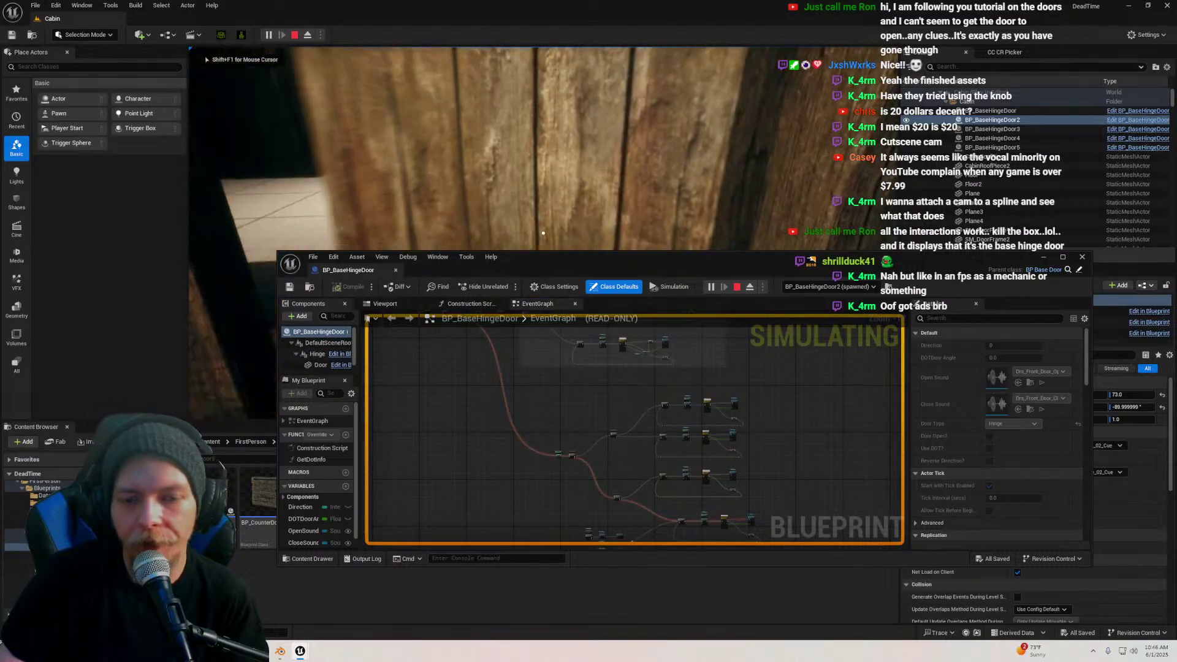
{"action": "key", "text": "super"}
{"action": "right_click_drag", "start_coordinate": [715, 532], "coordinate": [631, 435]}
{"action": "scroll", "coordinate": [630, 444], "scroll_direction": "up", "scroll_amount": 5}
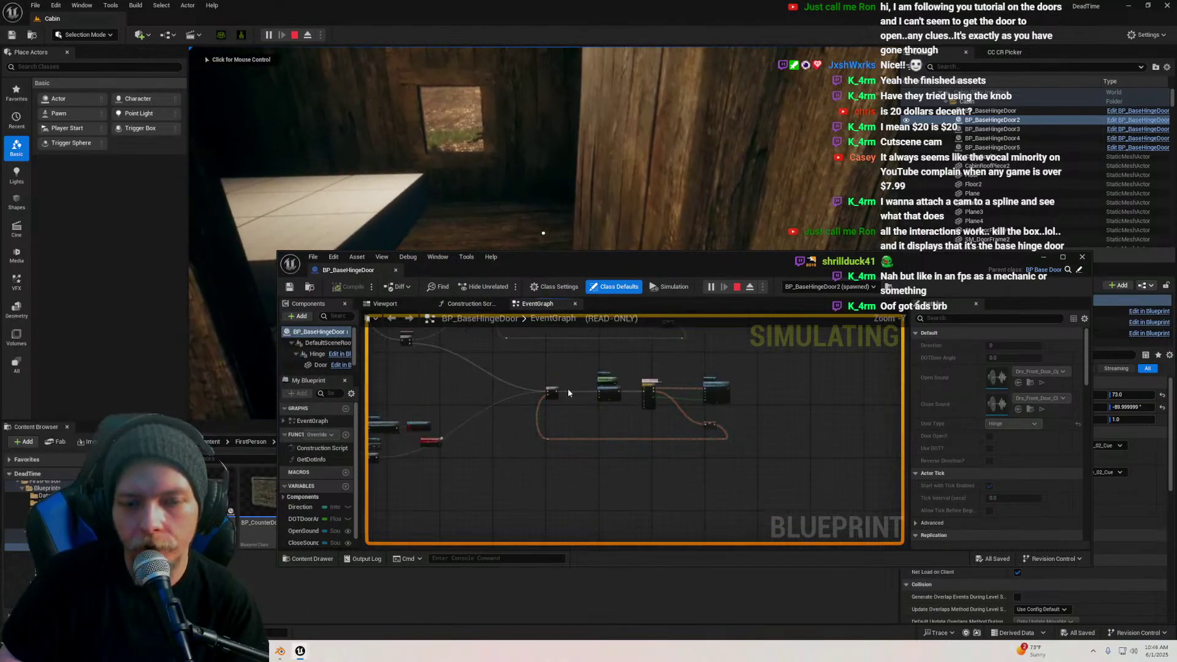
Operate the door once more and trace the execution path at the Reverse Direction? branch
{"action": "right_click_drag", "start_coordinate": [569, 389], "coordinate": [786, 476]}
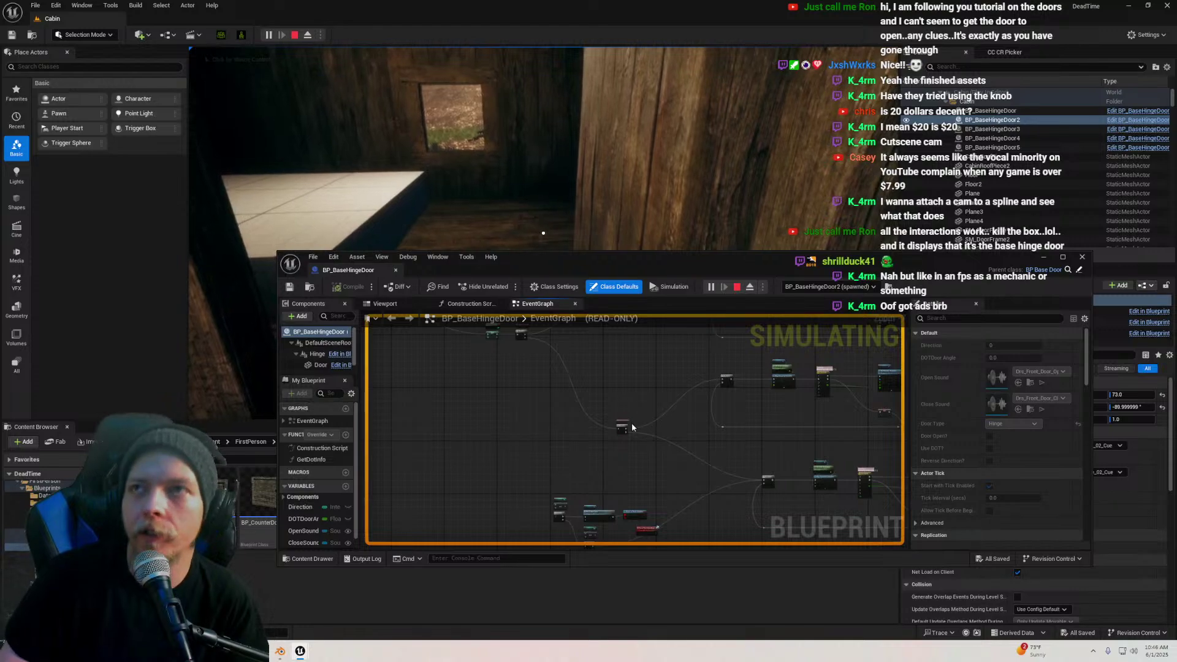
{"action": "right_click_drag", "start_coordinate": [591, 396], "coordinate": [606, 441]}
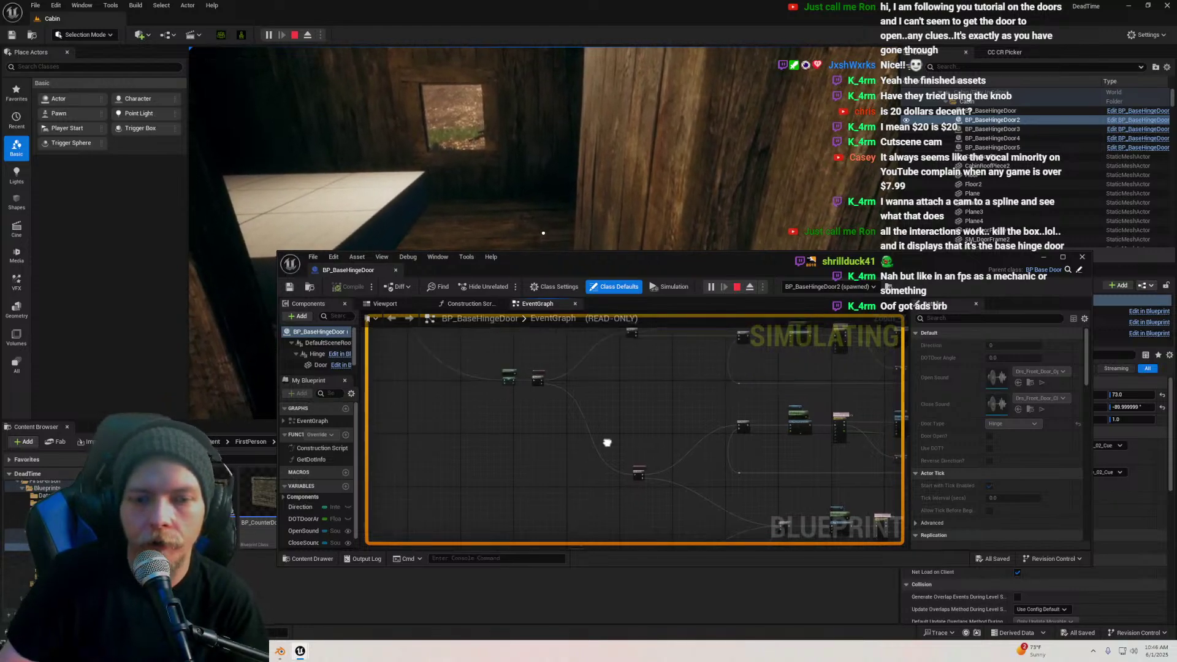
{"action": "scroll", "coordinate": [606, 424], "scroll_direction": "down", "scroll_amount": 2}
{"action": "left_click", "coordinate": [570, 203]}
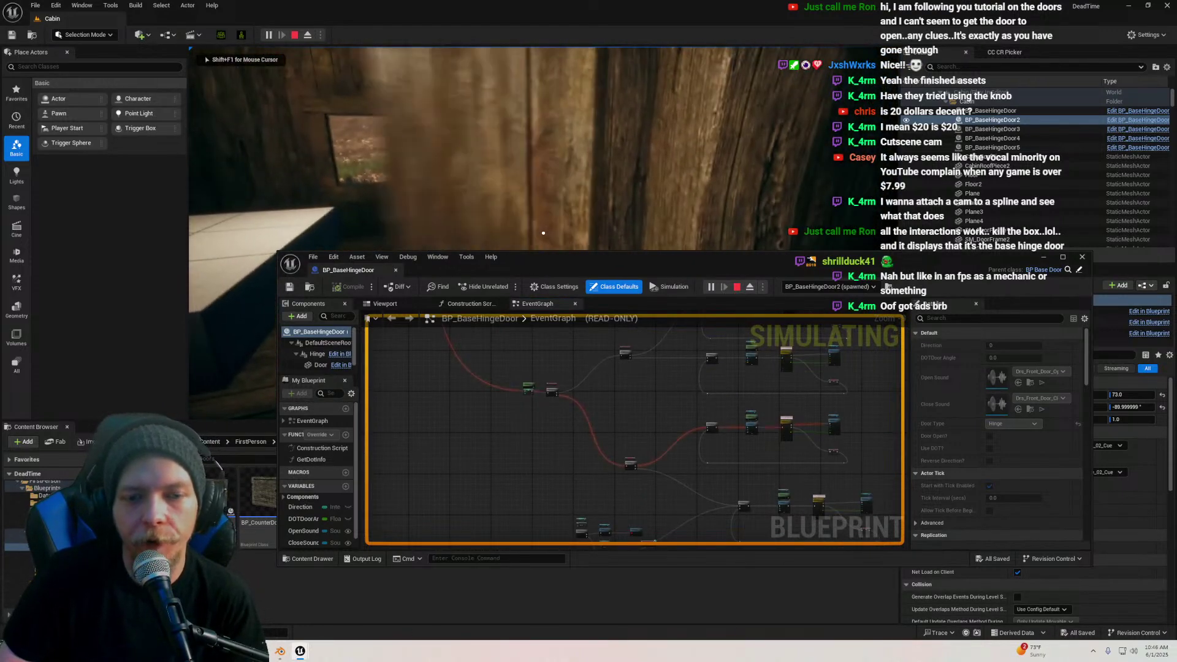
{"action": "key", "text": "shift+F1"}
{"action": "scroll", "coordinate": [563, 390], "scroll_direction": "up", "scroll_amount": 7}
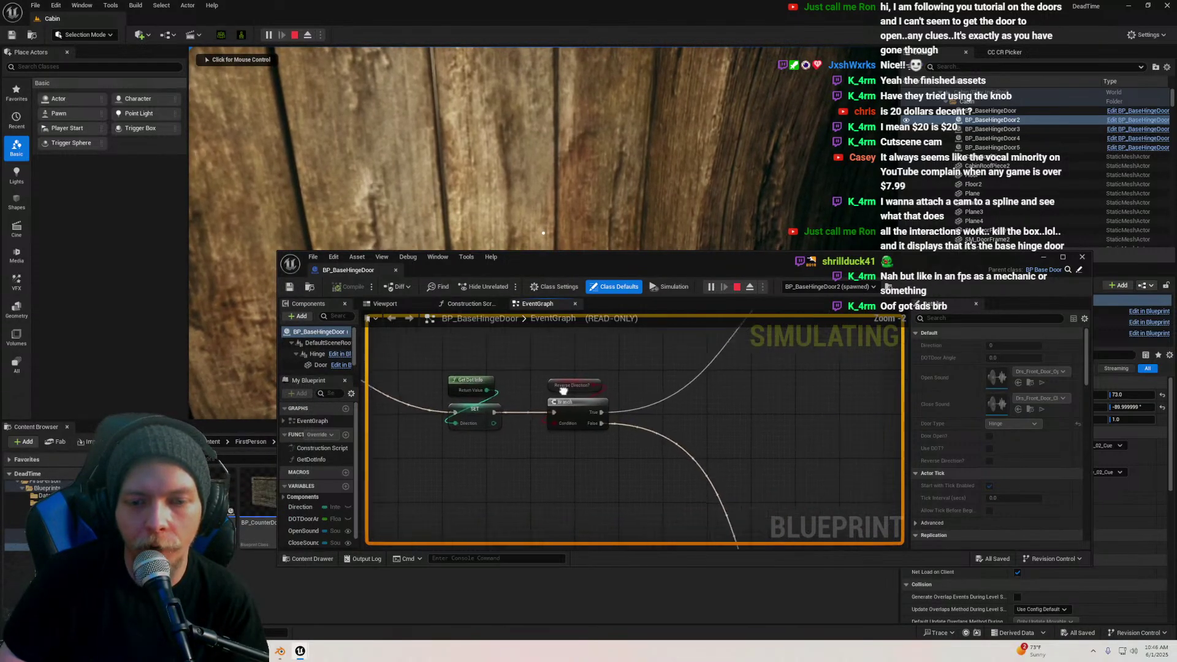
Select the GetDotInfo, SET Direction and Reverse Direction? branch nodes to point out the executed check
{"action": "left_click_drag", "start_coordinate": [473, 374], "coordinate": [568, 450]}
{"action": "left_click_drag", "start_coordinate": [557, 496], "coordinate": [412, 447]}
{"action": "left_click_drag", "start_coordinate": [607, 489], "coordinate": [437, 381]}
Stop the play session and view the selected door in the level
{"action": "left_click", "coordinate": [504, 205]}
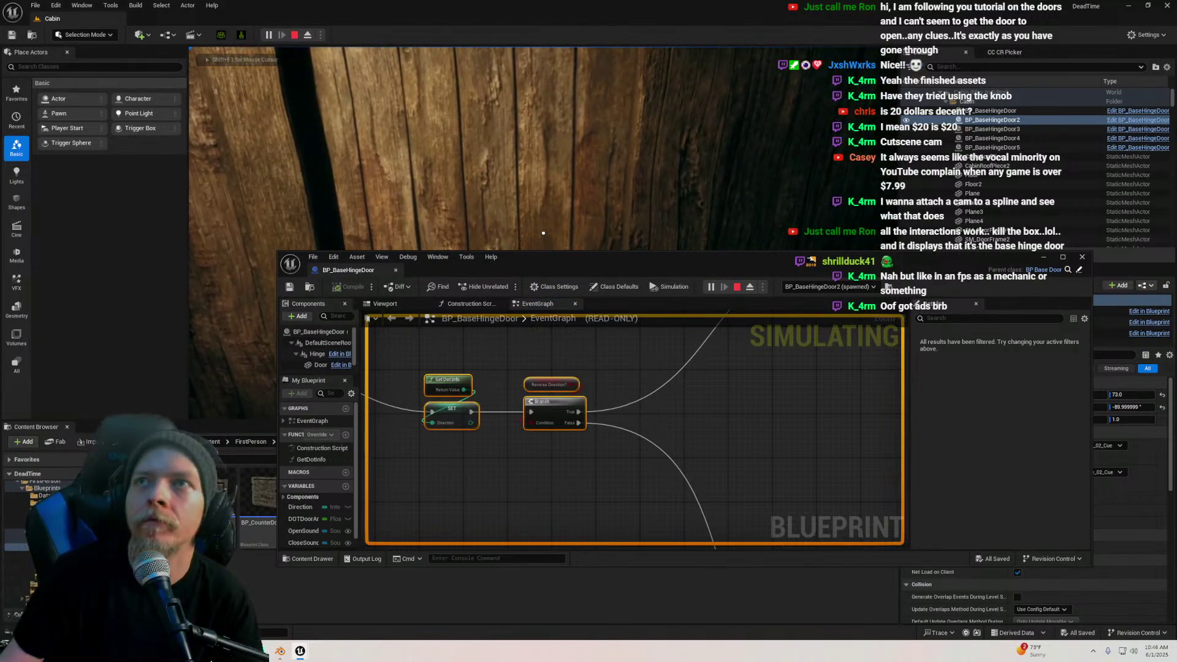
{"action": "key", "text": "Escape"}
{"action": "mouse_move", "coordinate": [539, 159]}
{"action": "right_mouse_down"}
{"action": "mouse_move", "coordinate": [502, 159]}
{"action": "mouse_move", "coordinate": [552, 158]}
{"action": "right_mouse_up"}
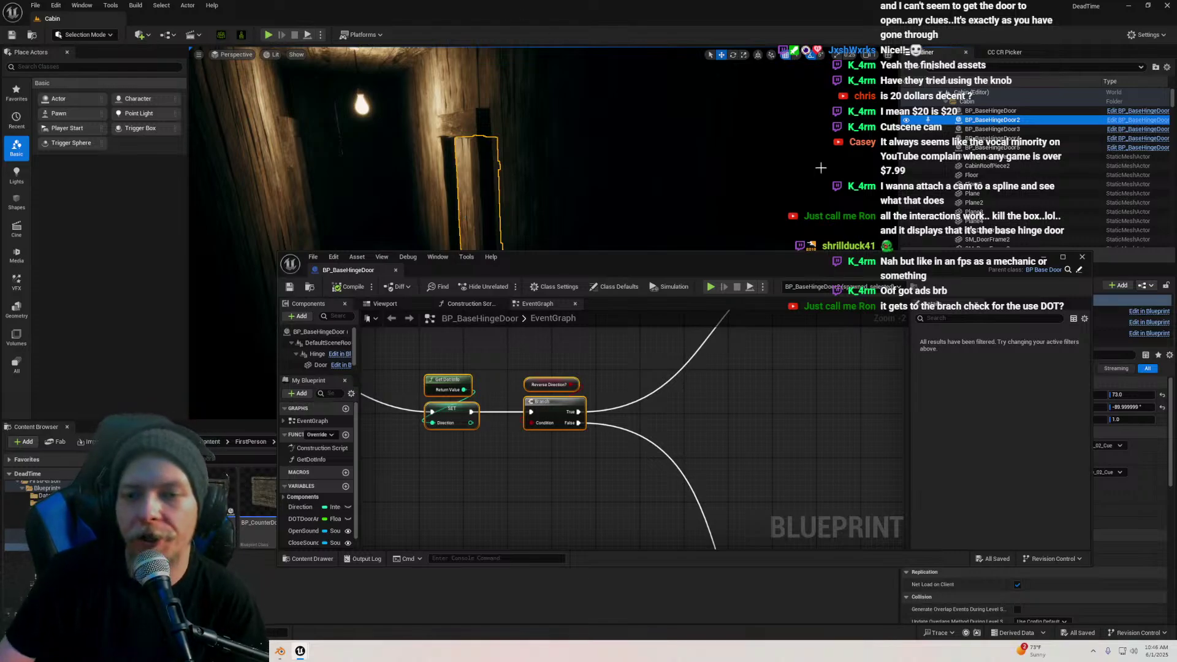
Maximize the BP_BaseHingeDoor editor and examine the Use DOT? variable and Branch that follow the door type switch
{"action": "left_click", "coordinate": [1063, 257]}
{"action": "scroll", "coordinate": [415, 300], "scroll_direction": "down", "scroll_amount": 6}
{"action": "right_click_drag", "start_coordinate": [412, 292], "coordinate": [720, 593]}
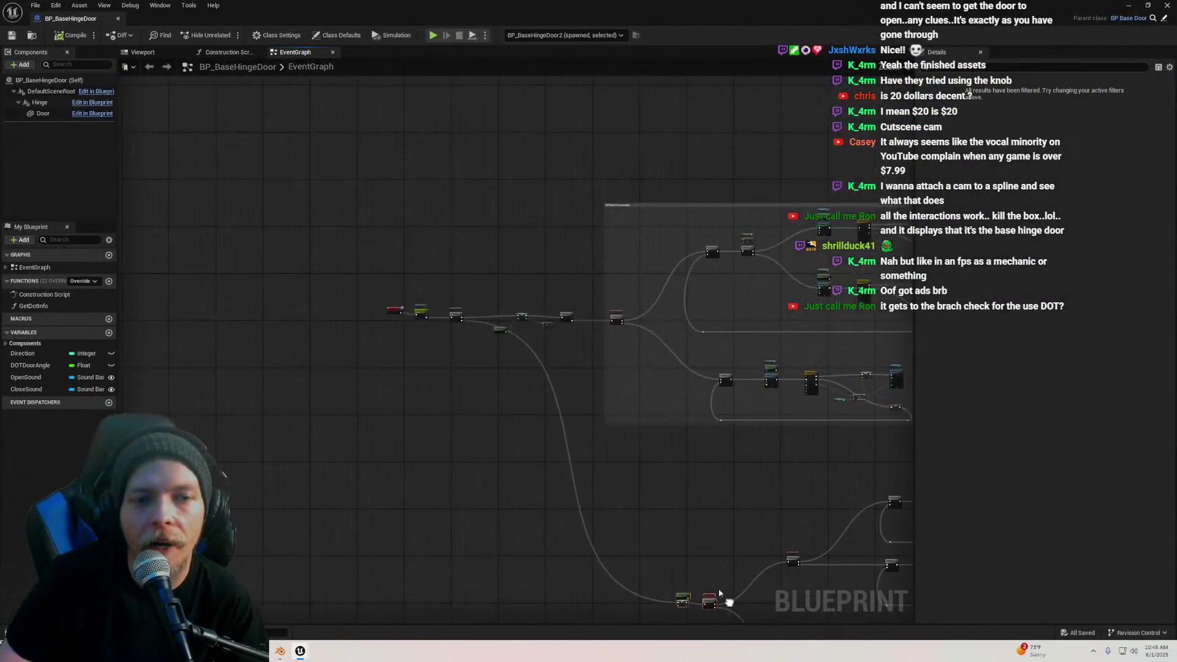
{"action": "scroll", "coordinate": [729, 602], "scroll_direction": "up", "scroll_amount": 5}
{"action": "left_click_drag", "start_coordinate": [423, 196], "coordinate": [368, 256]}
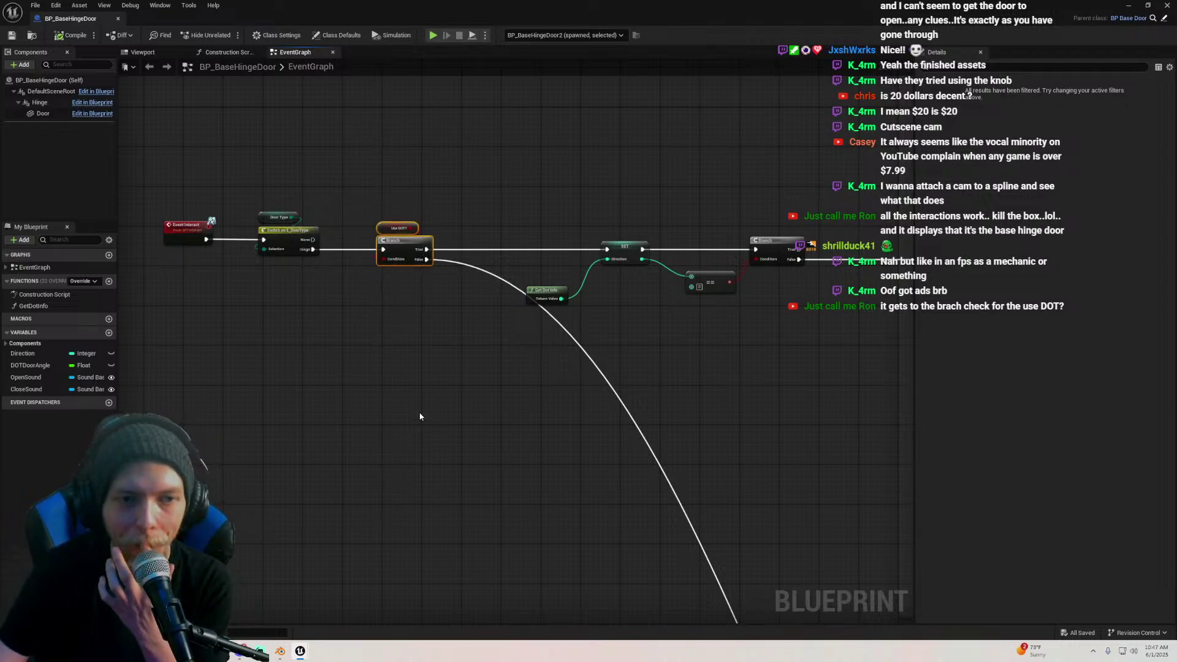
{"action": "right_click_drag", "start_coordinate": [375, 350], "coordinate": [431, 380]}
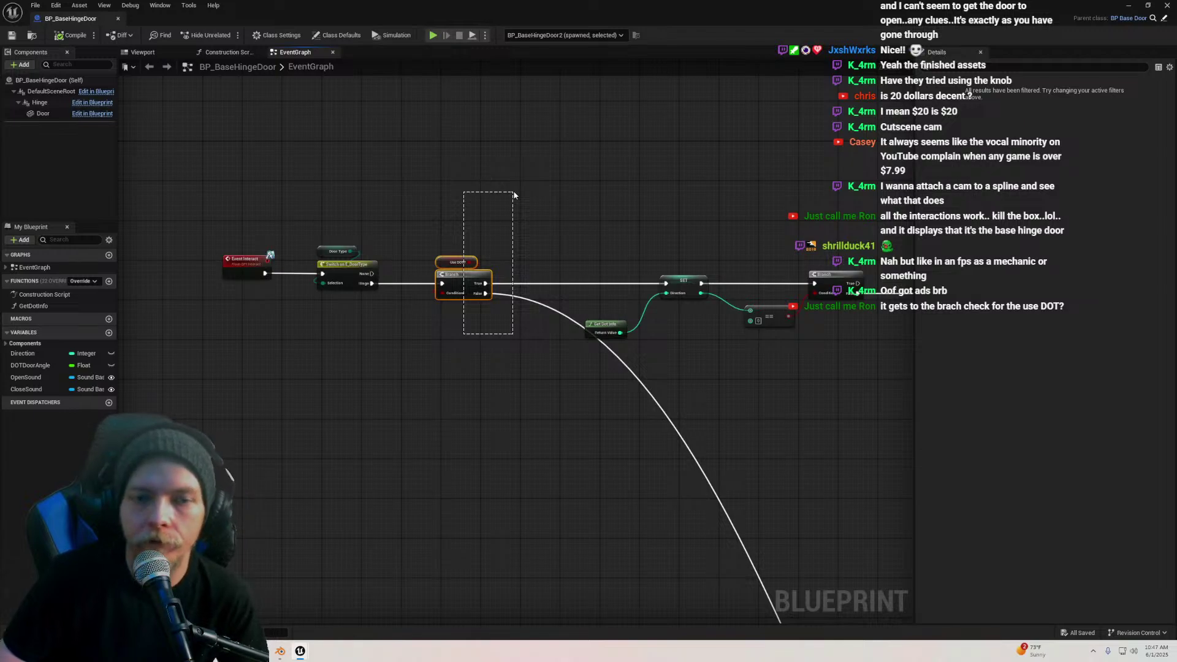
{"action": "left_click_drag", "start_coordinate": [513, 195], "coordinate": [515, 196]}
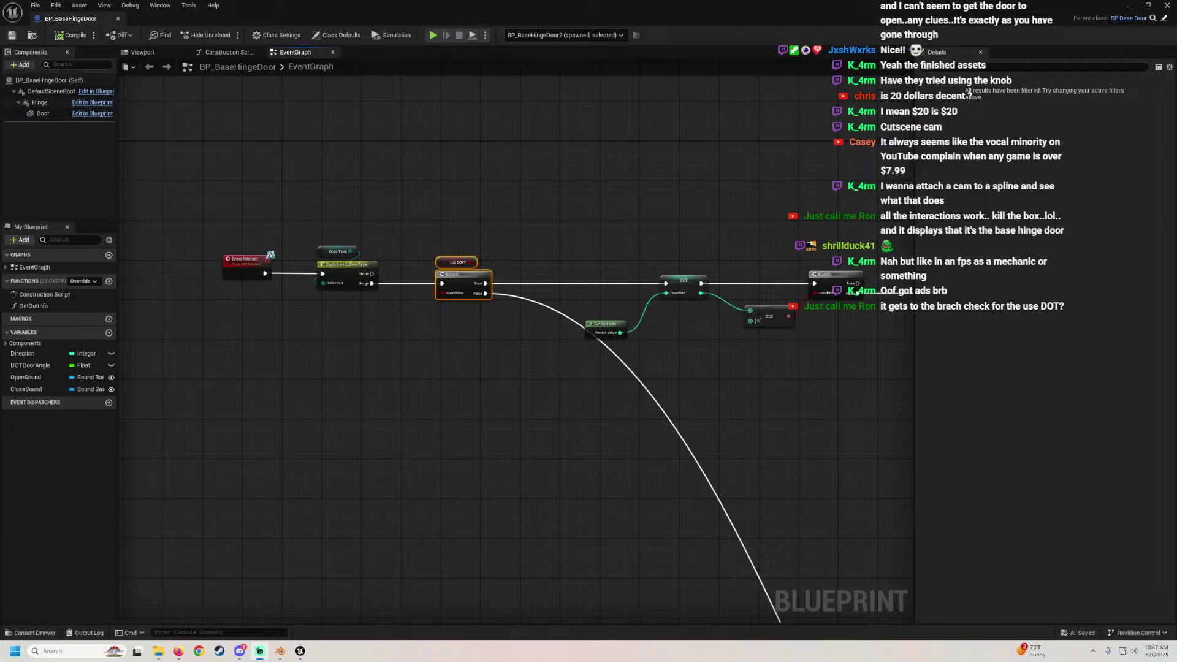
{"action": "left_click", "coordinate": [612, 213]}
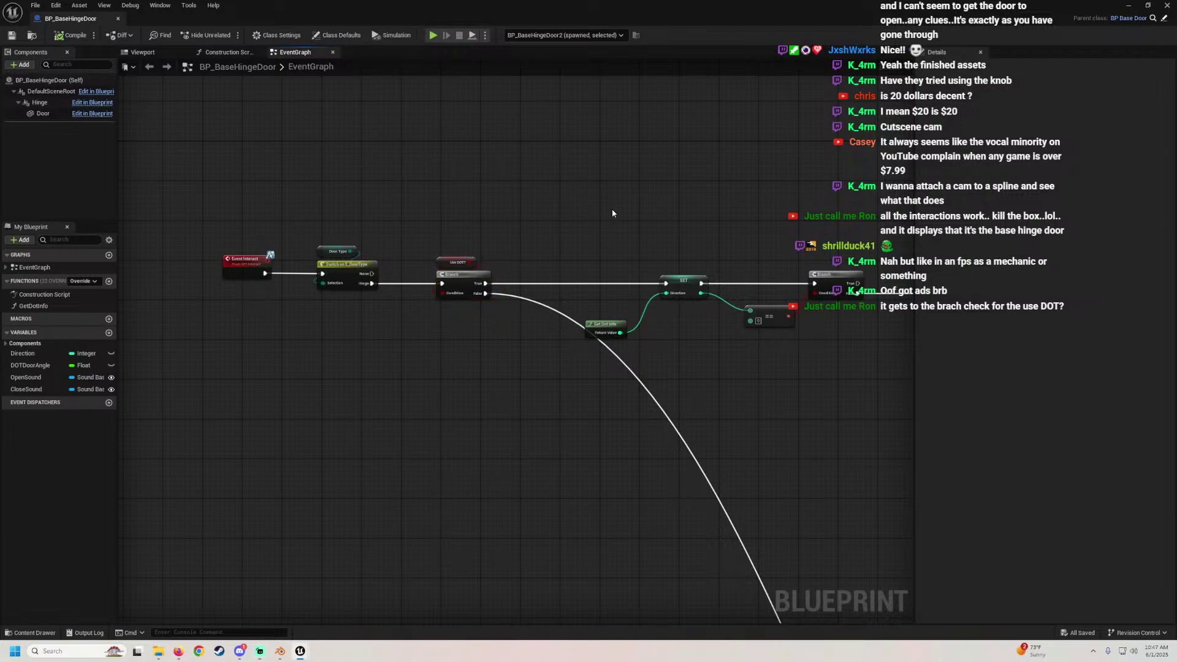
Review the graph's overall layout, then select the Use DOT? variable node that feeds the first Branch
{"action": "scroll", "coordinate": [639, 296], "scroll_direction": "down", "scroll_amount": 6}
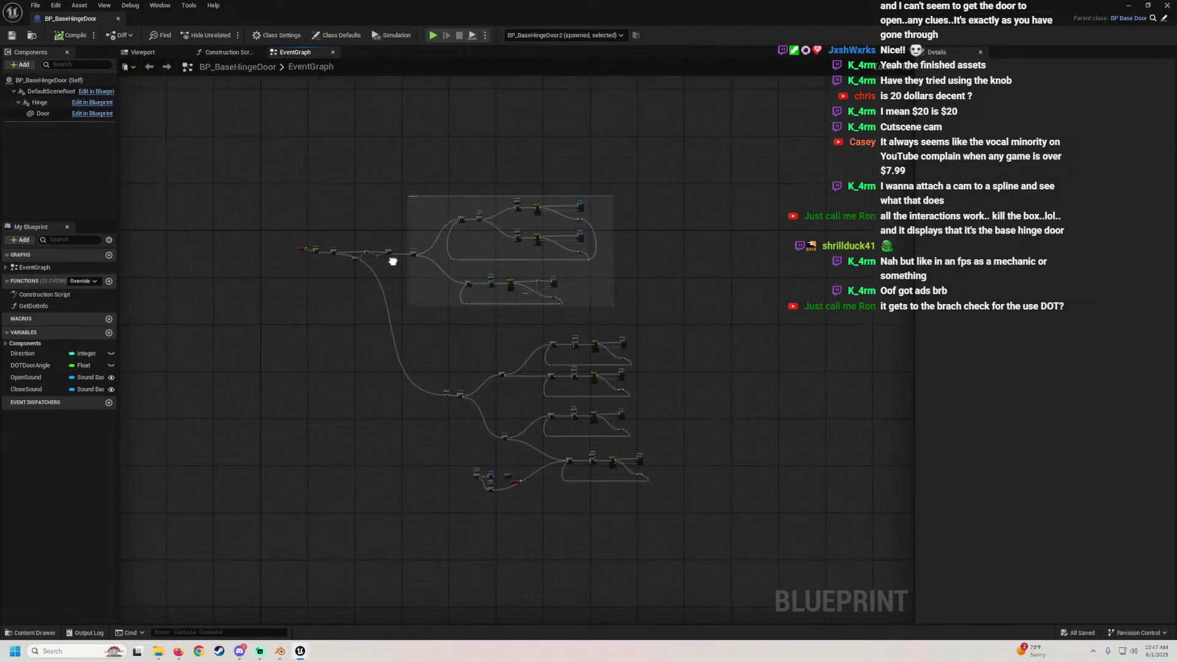
{"action": "scroll", "coordinate": [488, 264], "scroll_direction": "up", "scroll_amount": 5}
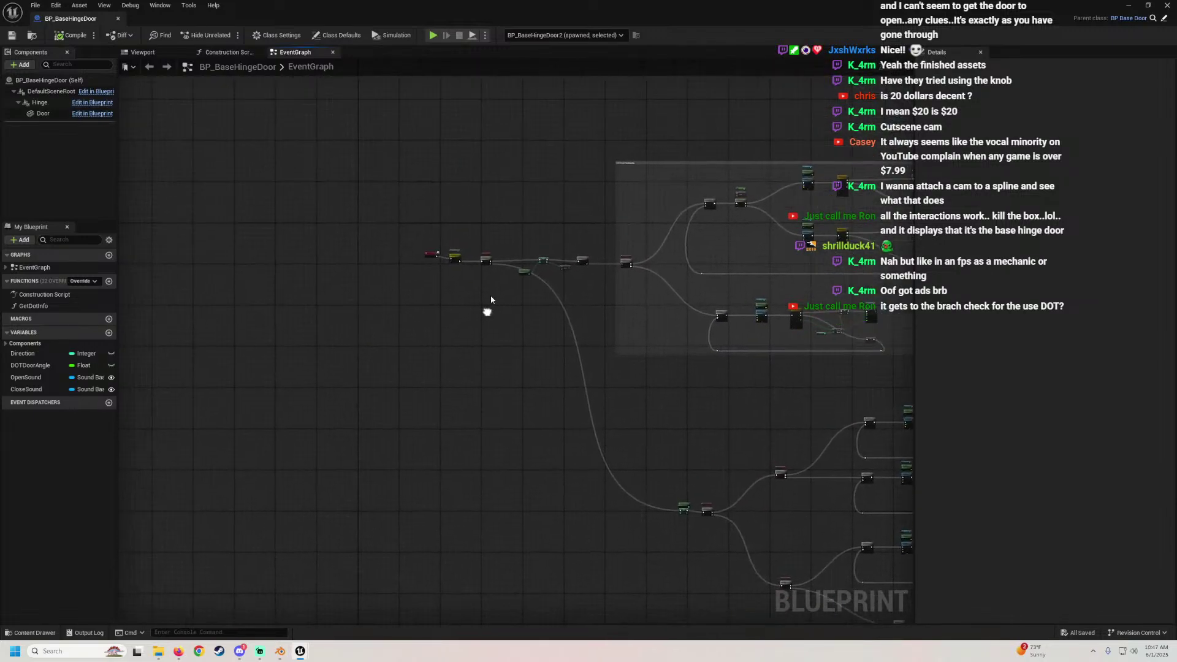
{"action": "scroll", "coordinate": [485, 252], "scroll_direction": "up", "scroll_amount": 2}
{"action": "left_click_drag", "start_coordinate": [457, 167], "coordinate": [473, 133]}
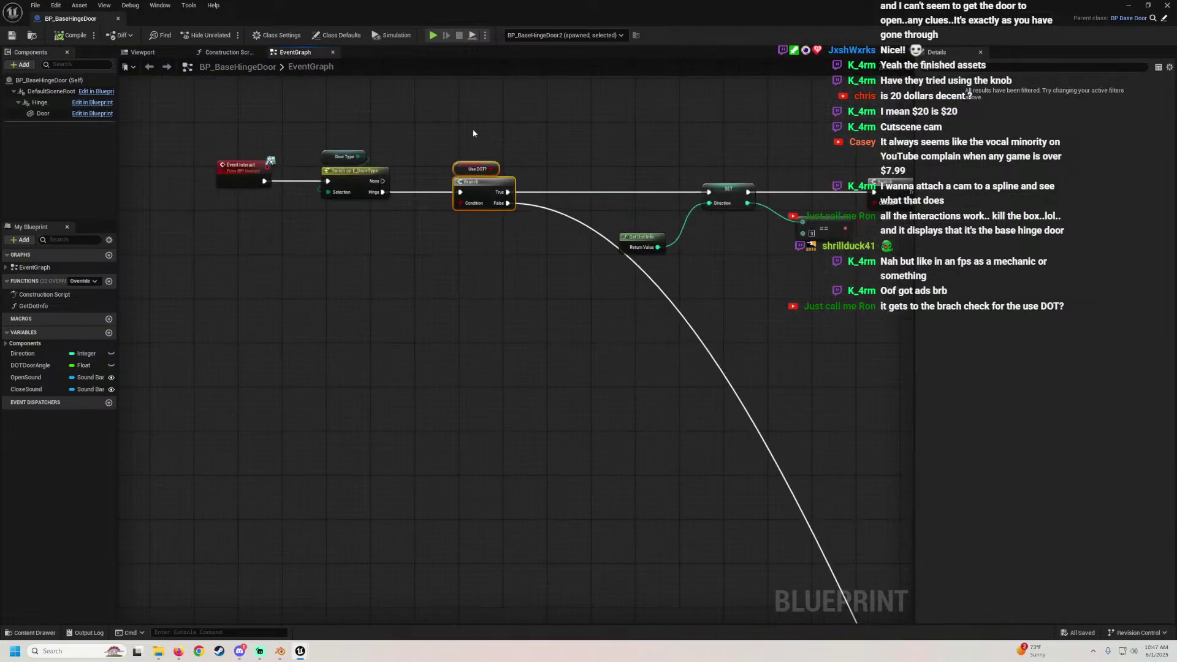
{"action": "left_click", "coordinate": [463, 170]}
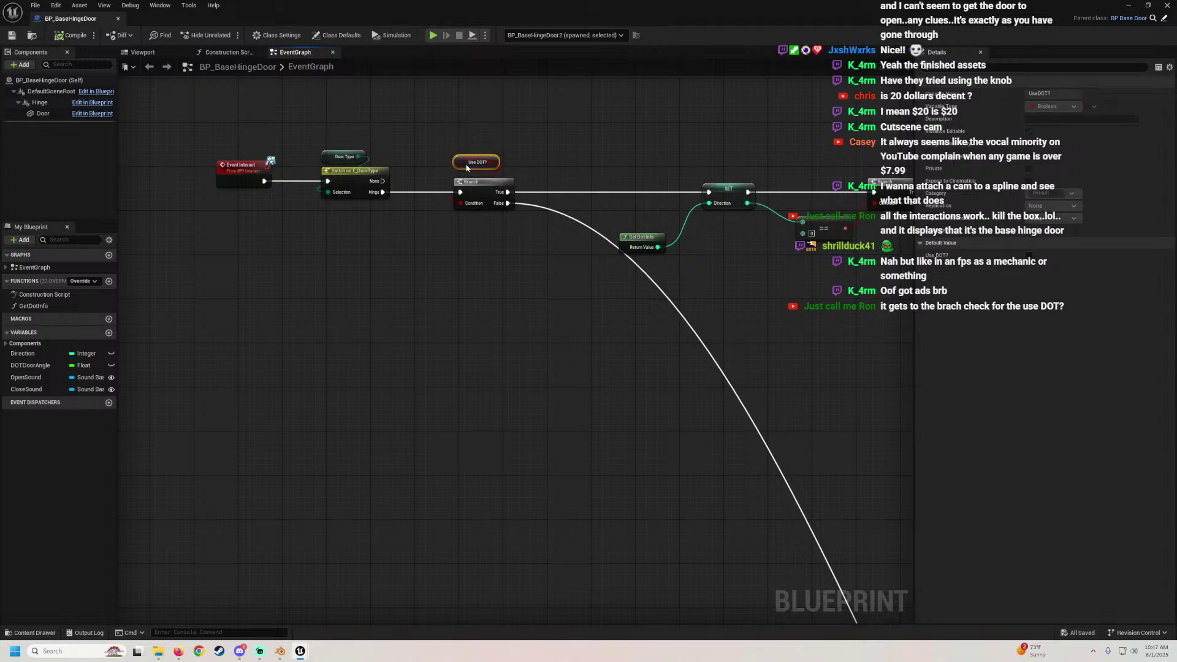
{"action": "scroll", "coordinate": [597, 304], "scroll_direction": "down", "scroll_amount": 3}
{"action": "right_click_drag", "start_coordinate": [612, 292], "coordinate": [554, 284]}
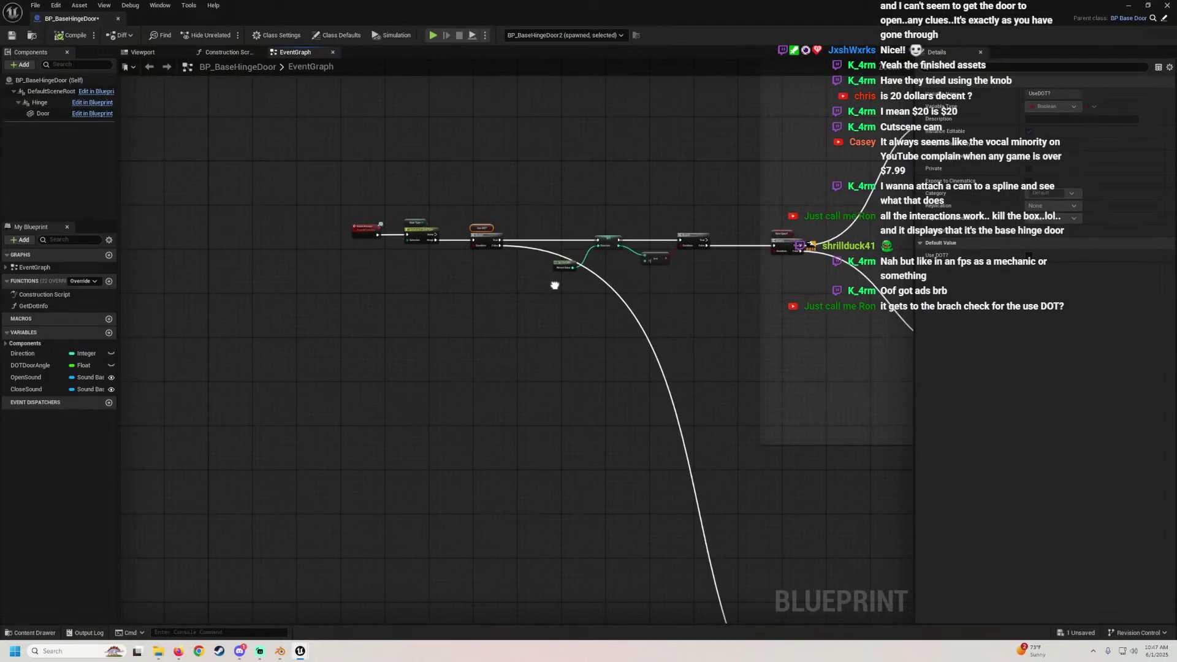
{"action": "scroll", "coordinate": [492, 247], "scroll_direction": "up", "scroll_amount": 3}
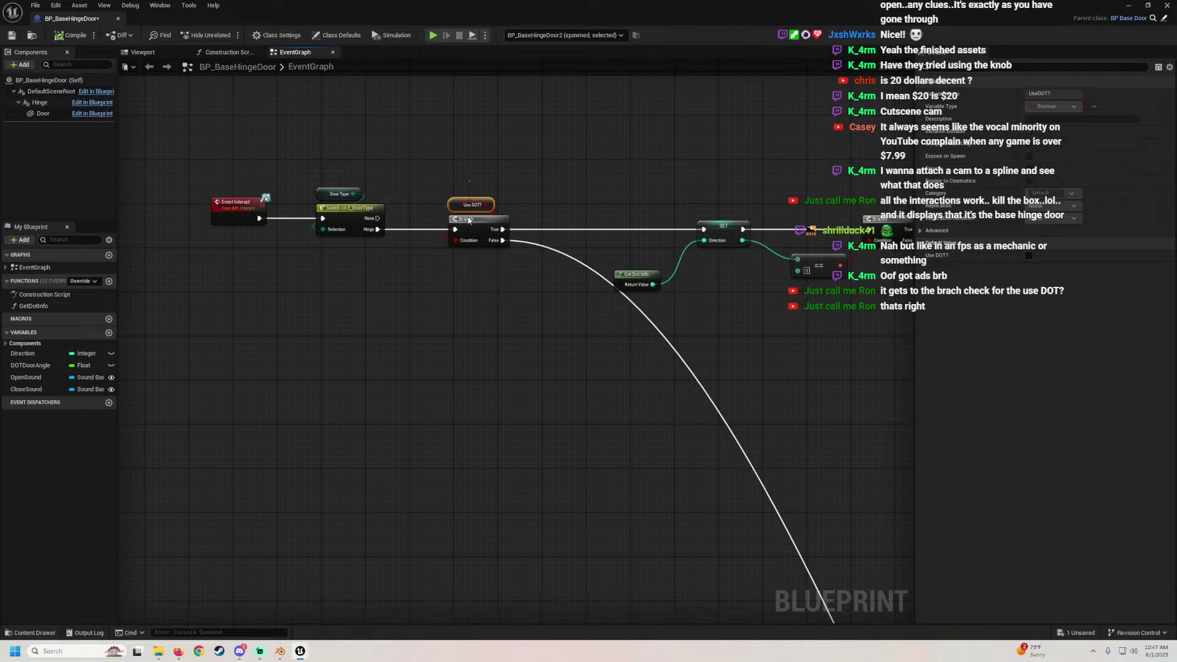
Select the first Branch with its Use DOT? variable, and examine their connection to the door type switch
{"action": "left_click", "coordinate": [468, 220]}
{"action": "right_click_drag", "start_coordinate": [556, 193], "coordinate": [573, 239]}
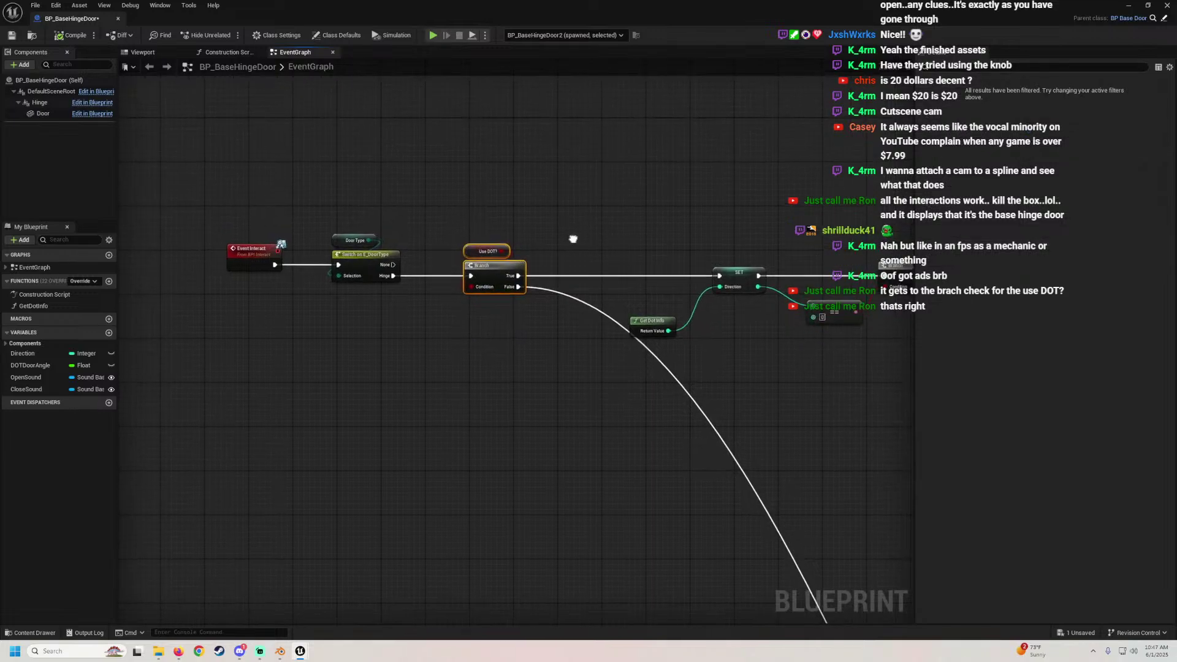
{"action": "left_click_drag", "start_coordinate": [520, 208], "coordinate": [456, 251]}
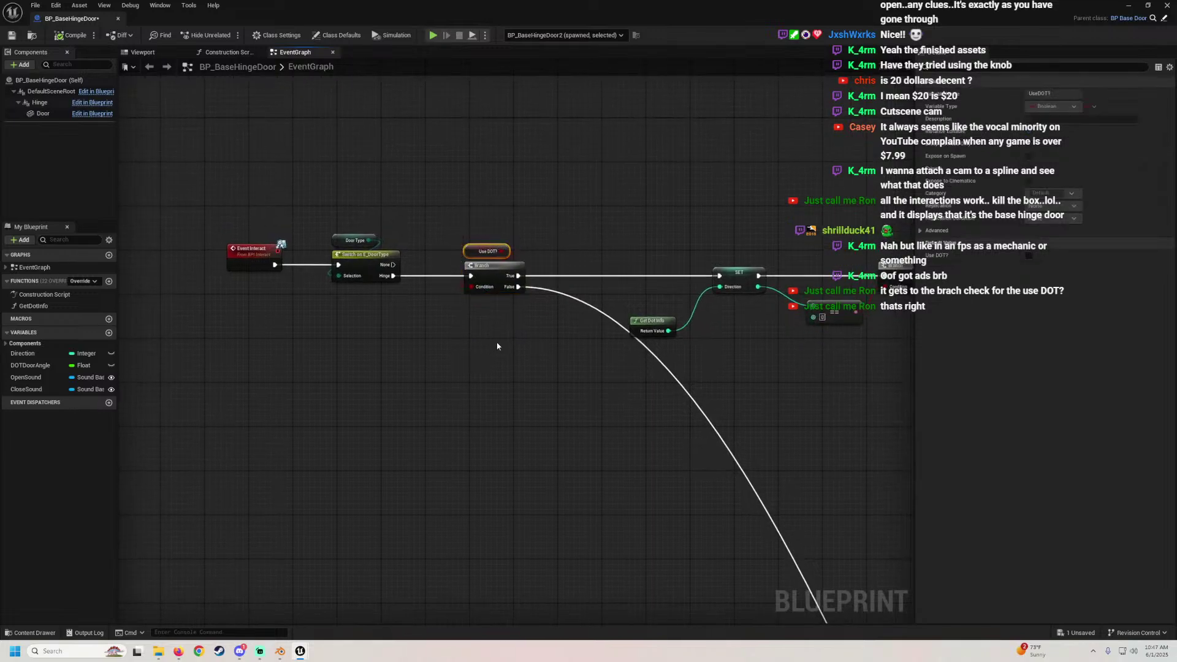
{"action": "right_click_drag", "start_coordinate": [498, 340], "coordinate": [448, 359]}
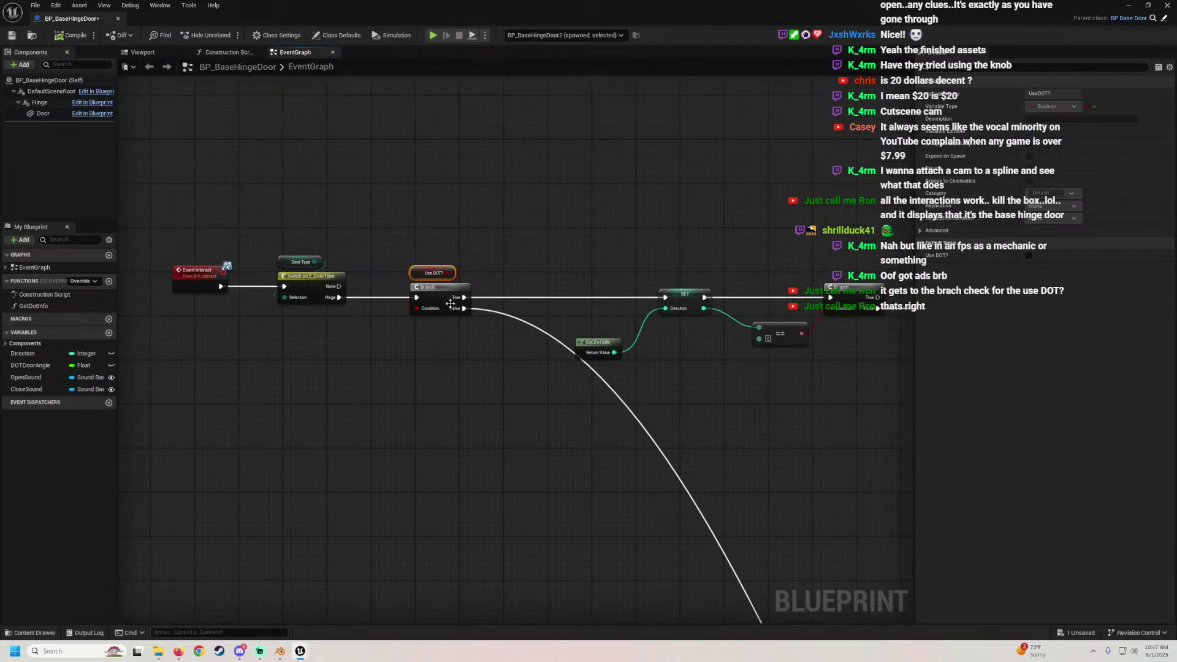
{"action": "right_click_drag", "start_coordinate": [556, 431], "coordinate": [454, 352]}
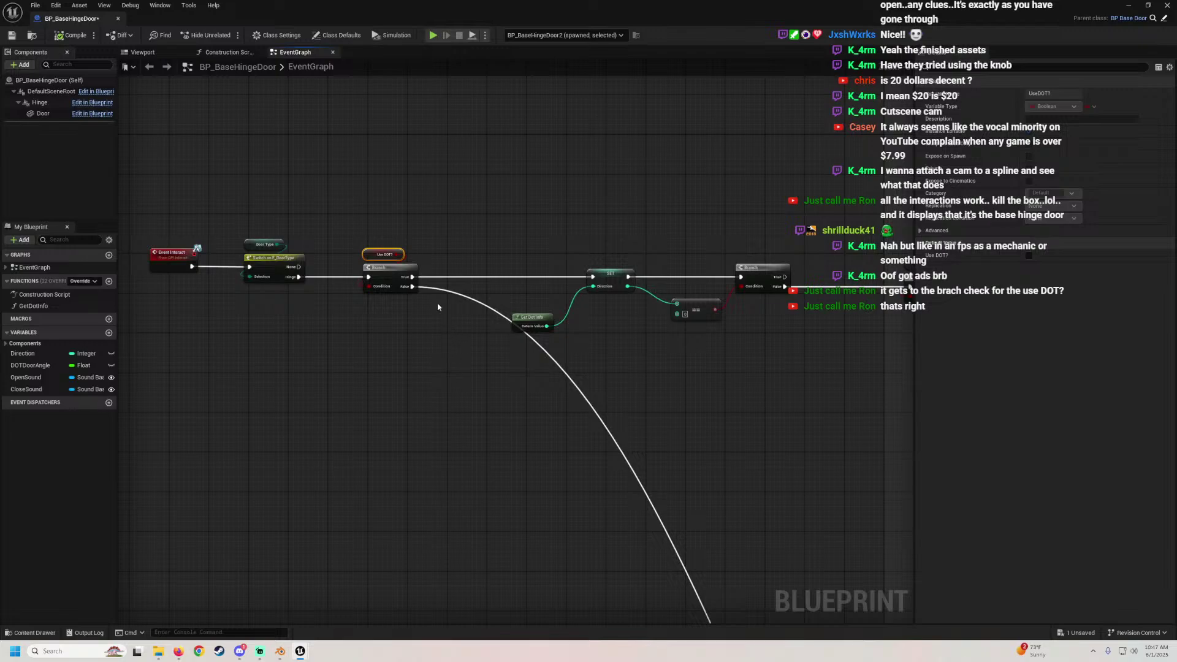
Point out the True and False outputs of the Use DOT? Branch by pulling trial wires from each without placing a node
{"action": "left_click_drag", "start_coordinate": [410, 278], "coordinate": [495, 220]}
{"action": "left_click_drag", "start_coordinate": [411, 286], "coordinate": [464, 360]}
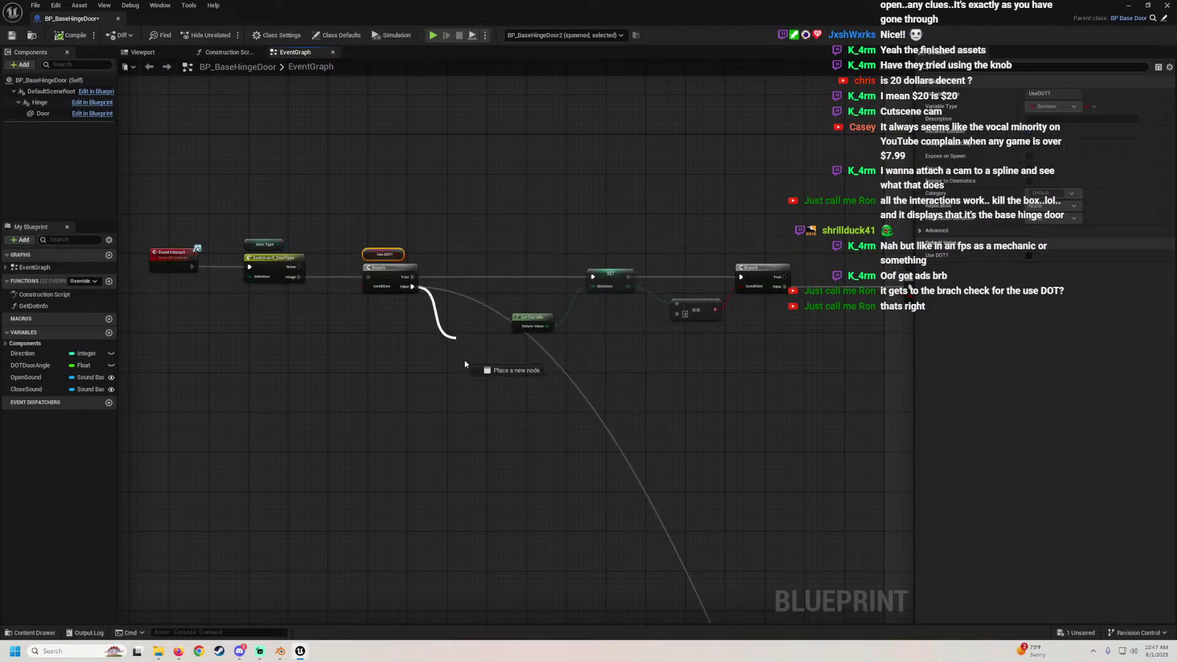
{"action": "left_click", "coordinate": [400, 389]}
{"action": "scroll", "coordinate": [402, 310], "scroll_direction": "down", "scroll_amount": 5}
{"action": "right_click_drag", "start_coordinate": [388, 227], "coordinate": [468, 289]}
{"action": "scroll", "coordinate": [503, 265], "scroll_direction": "up", "scroll_amount": 5}
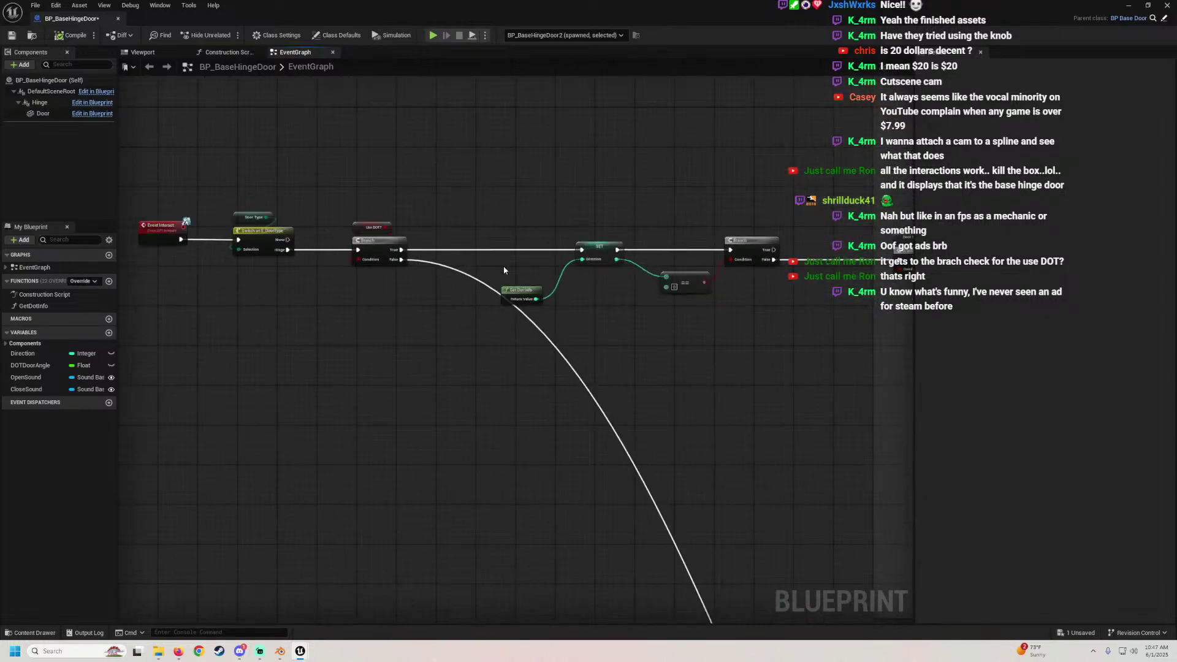
{"action": "left_click_drag", "start_coordinate": [401, 251], "coordinate": [487, 180]}
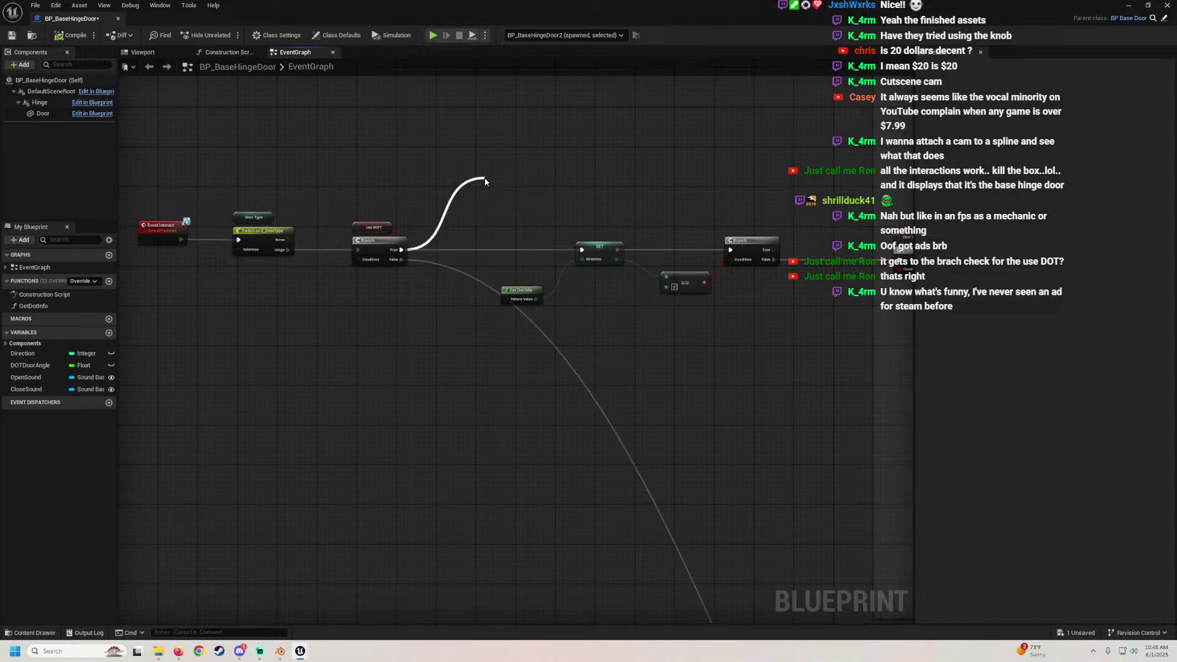
{"action": "left_click", "coordinate": [424, 222]}
{"action": "left_click_drag", "start_coordinate": [400, 260], "coordinate": [453, 385]}
{"action": "left_click", "coordinate": [348, 372]}
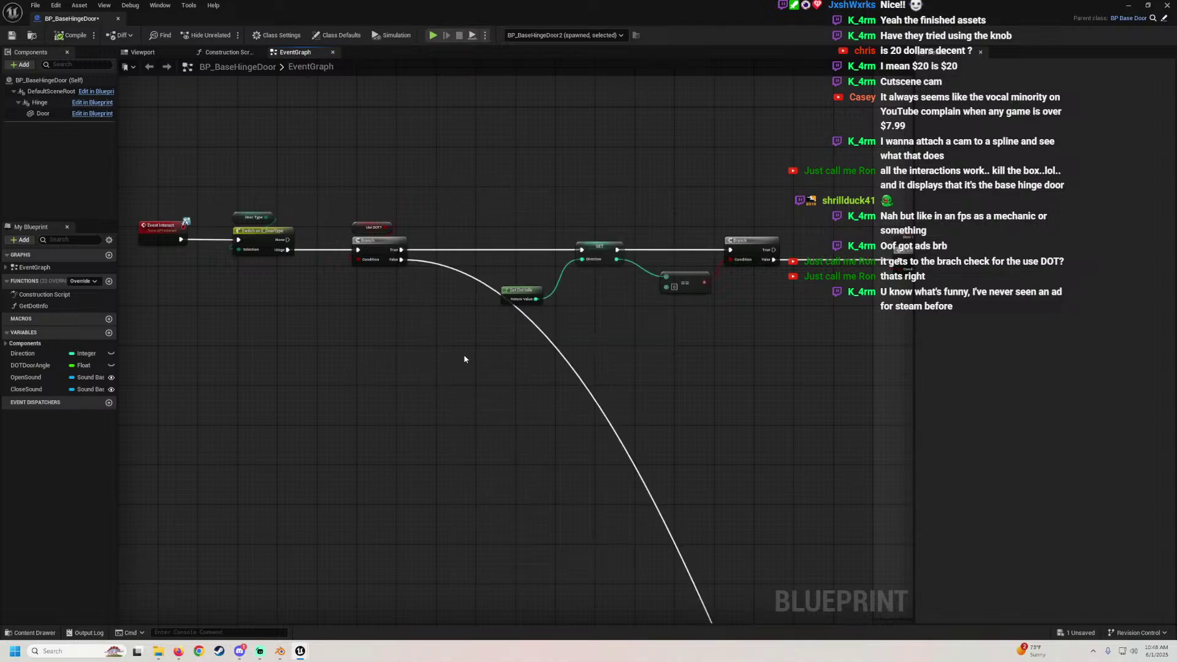
Select the Use DOT? variable together with its Branch and save the blueprint
{"action": "scroll", "coordinate": [464, 356], "scroll_direction": "down", "scroll_amount": 1}
{"action": "right_click_drag", "start_coordinate": [464, 354], "coordinate": [462, 296]}
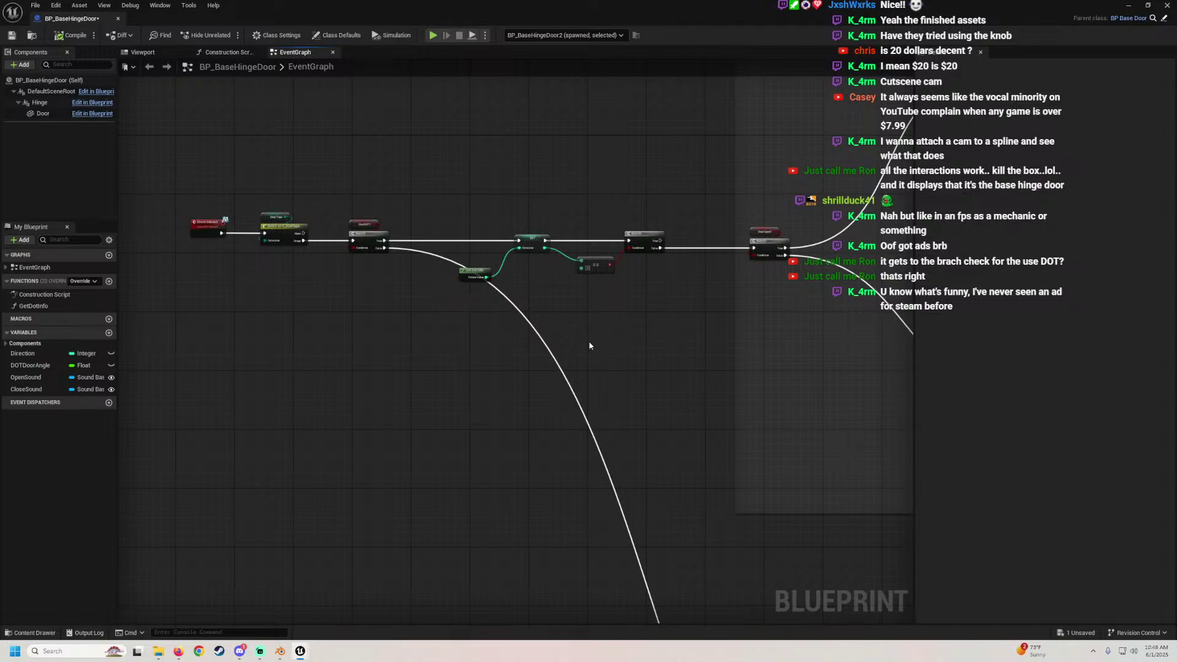
{"action": "scroll", "coordinate": [588, 346], "scroll_direction": "down", "scroll_amount": 6}
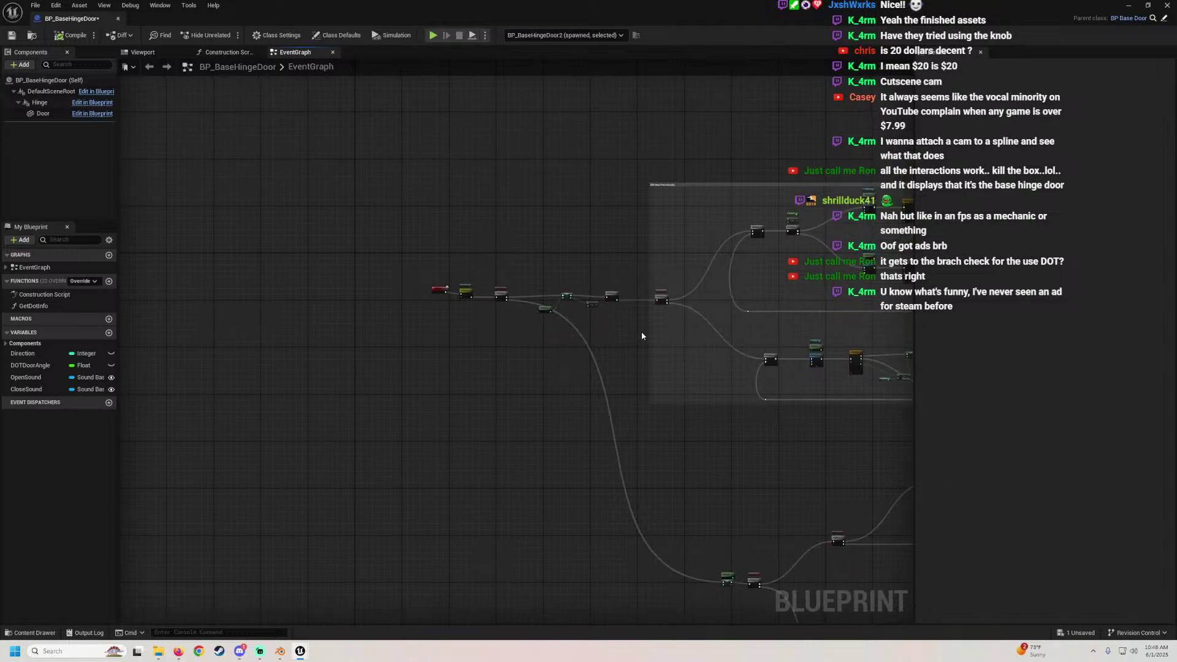
{"action": "scroll", "coordinate": [541, 308], "scroll_direction": "up", "scroll_amount": 3}
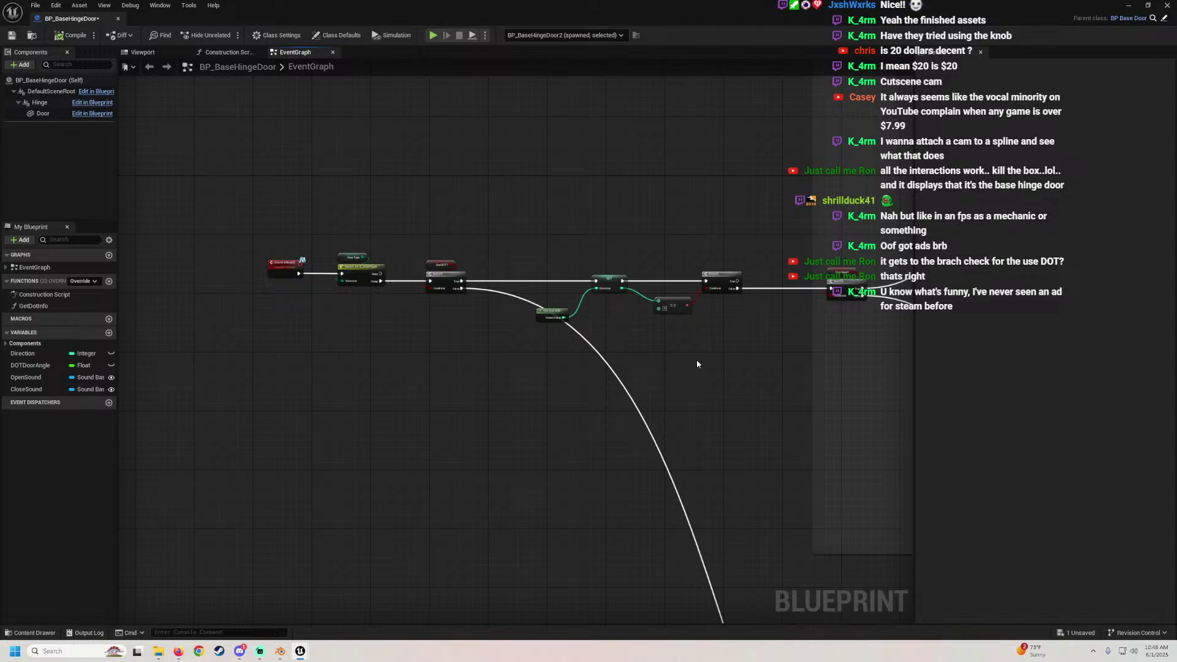
{"action": "right_click_drag", "start_coordinate": [696, 364], "coordinate": [623, 313]}
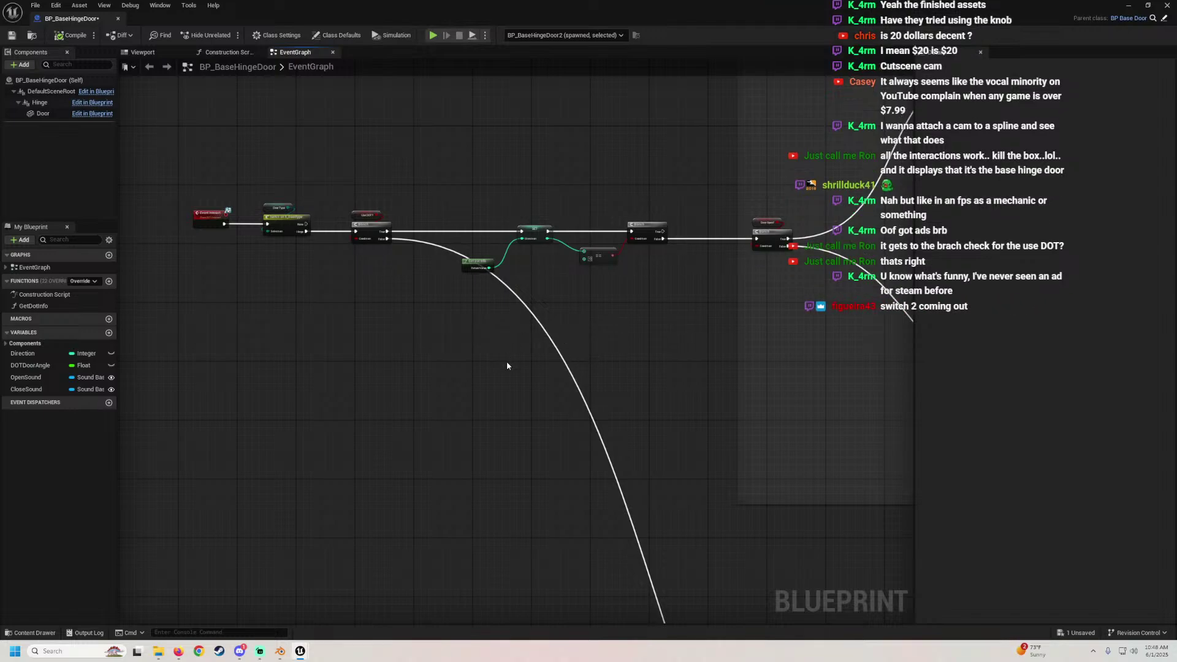
{"action": "scroll", "coordinate": [516, 331], "scroll_direction": "down", "scroll_amount": 4}
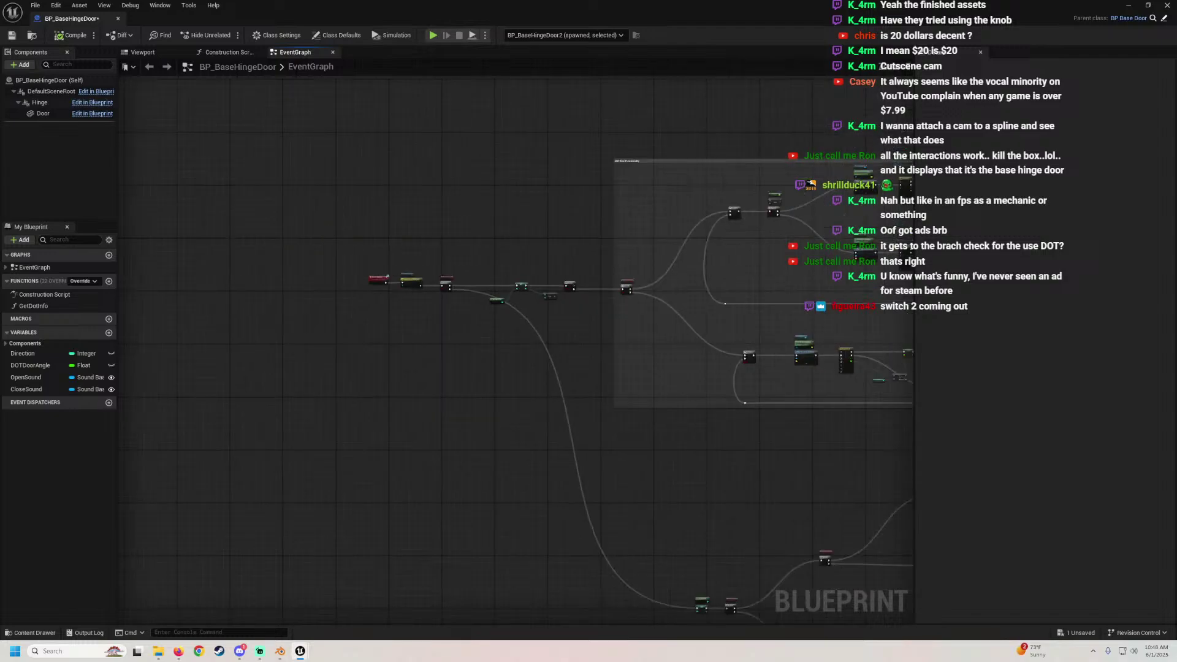
{"action": "right_click_drag", "start_coordinate": [458, 289], "coordinate": [511, 329]}
{"action": "scroll", "coordinate": [511, 330], "scroll_direction": "up", "scroll_amount": 4}
{"action": "left_click_drag", "start_coordinate": [480, 259], "coordinate": [480, 390]}
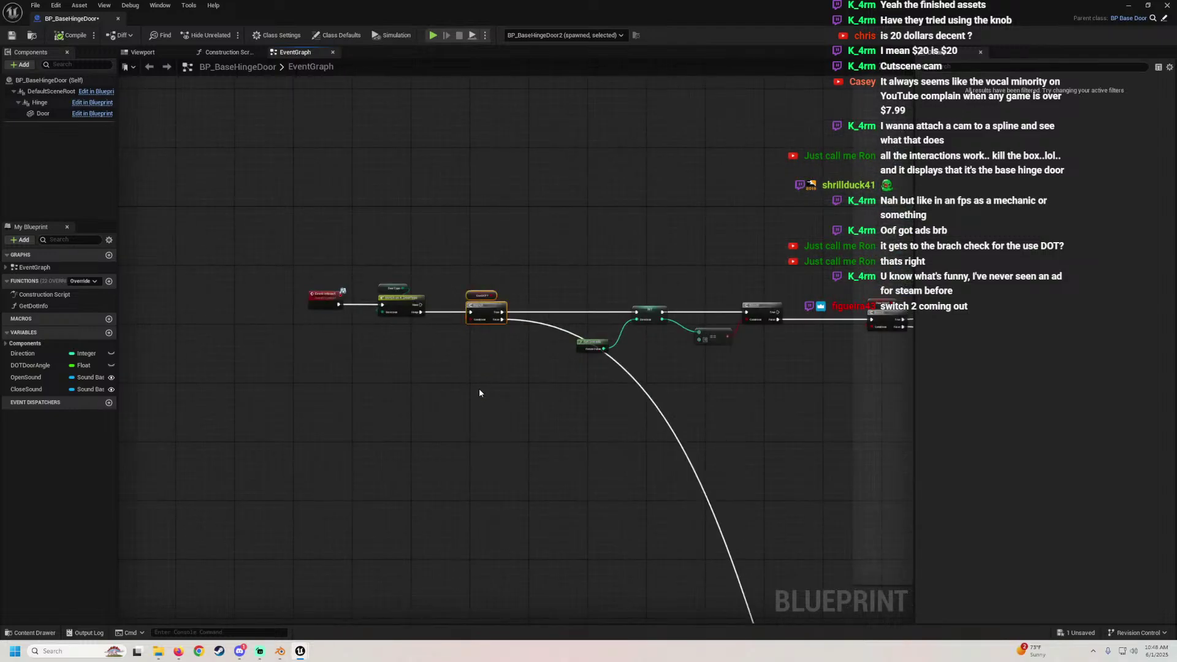
{"action": "key", "text": "ctrl+s"}
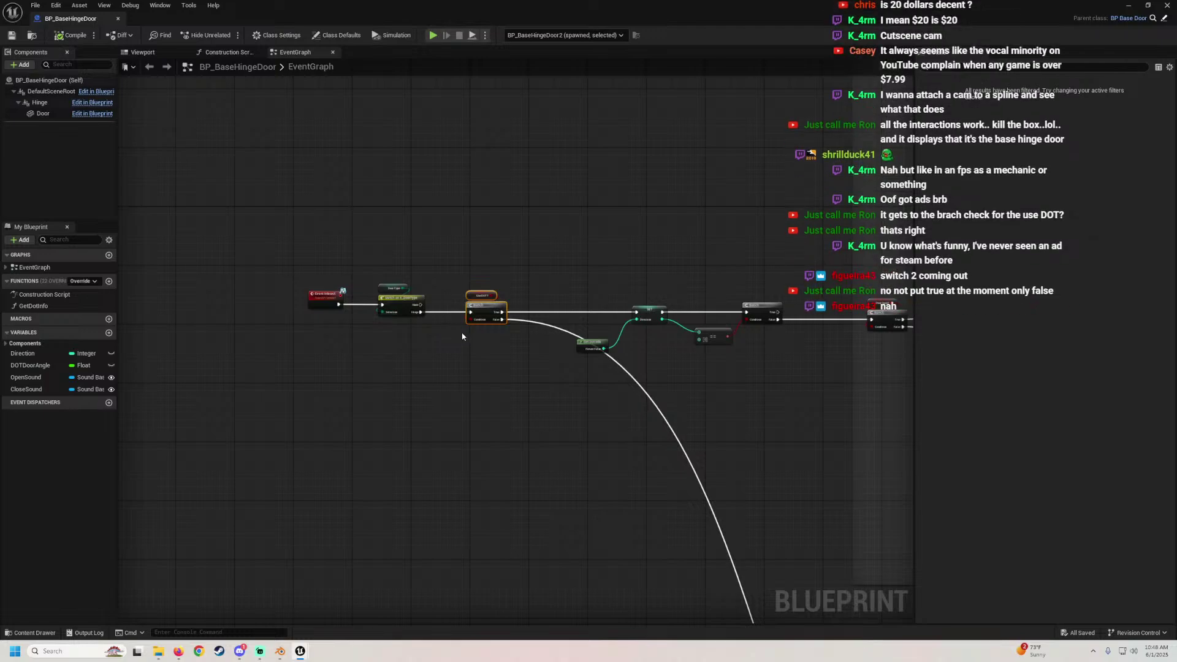
Select the Use DOT? node, and trace the Branch's False output with trial wires without adding a node
{"action": "scroll", "coordinate": [490, 337], "scroll_direction": "up", "scroll_amount": 3}
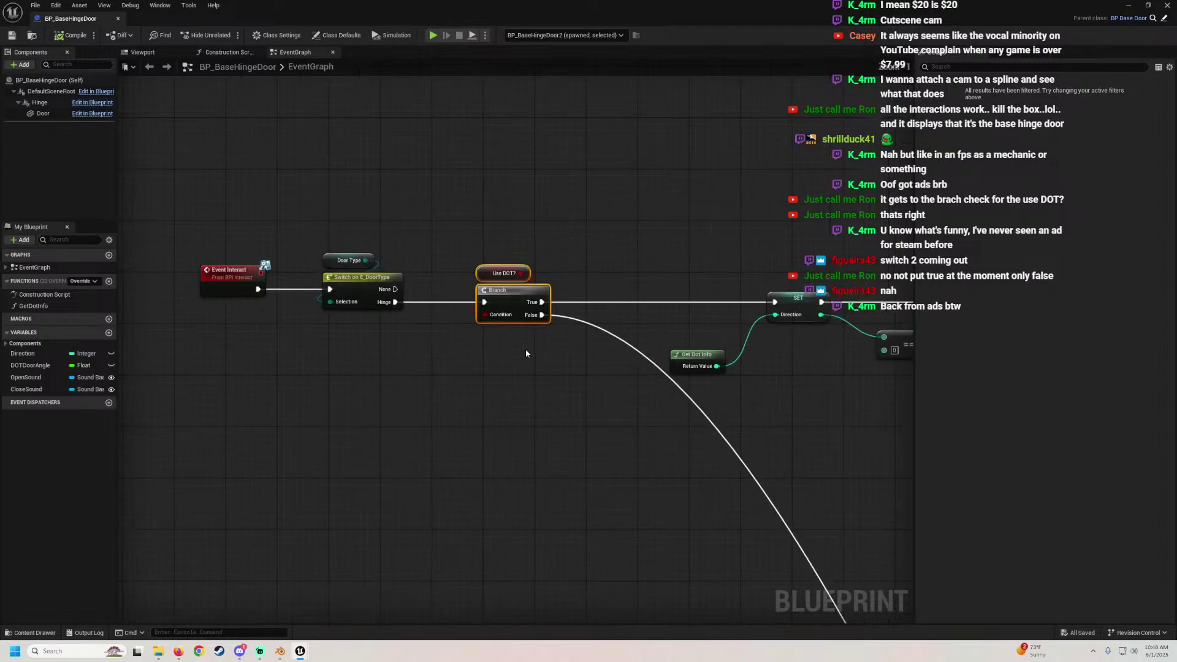
{"action": "left_click", "coordinate": [449, 275]}
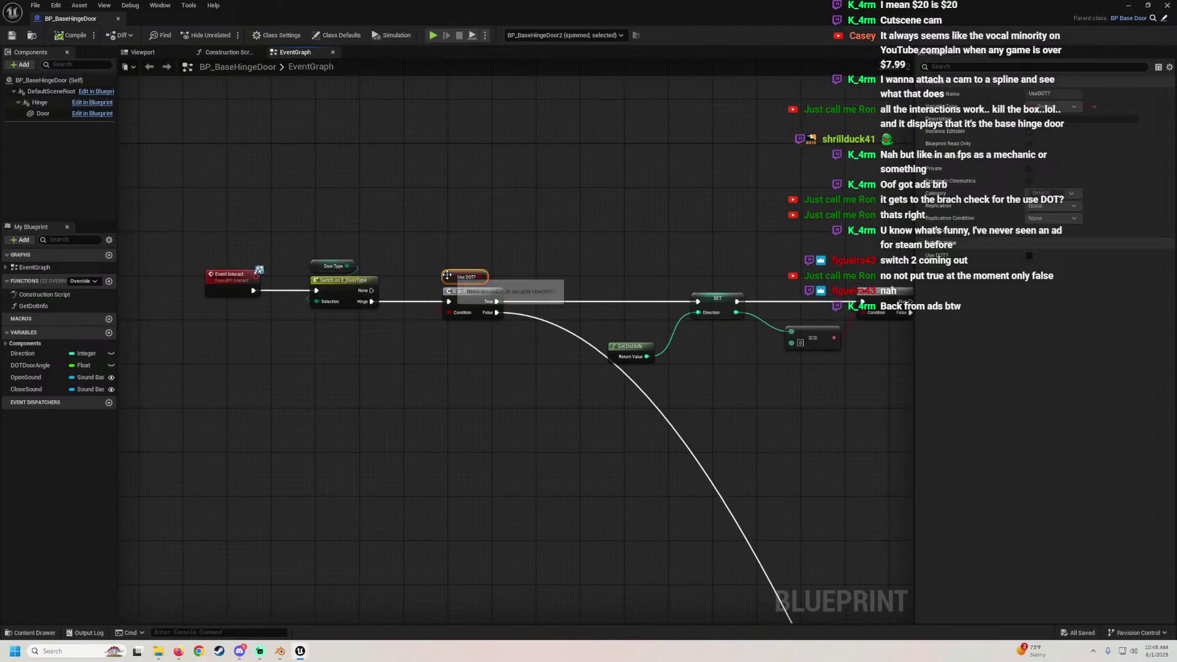
{"action": "right_click_drag", "start_coordinate": [461, 370], "coordinate": [348, 319]}
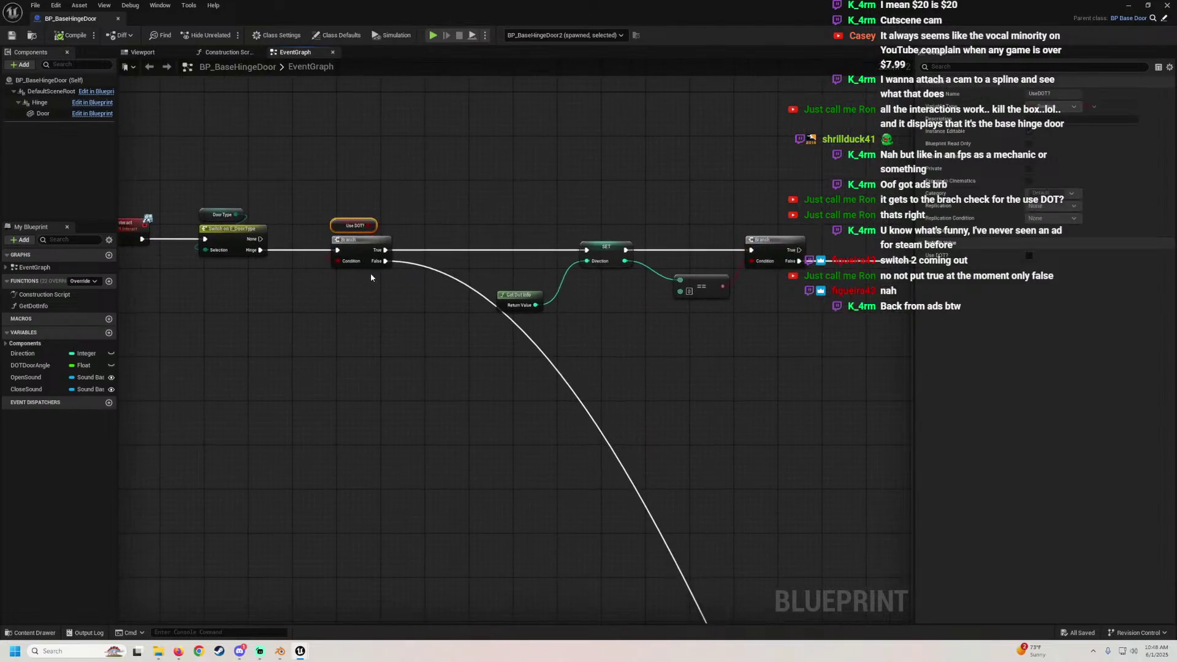
{"action": "left_click_drag", "start_coordinate": [385, 261], "coordinate": [475, 377]}
{"action": "left_click", "coordinate": [378, 371]}
{"action": "right_click_drag", "start_coordinate": [377, 372], "coordinate": [420, 384]}
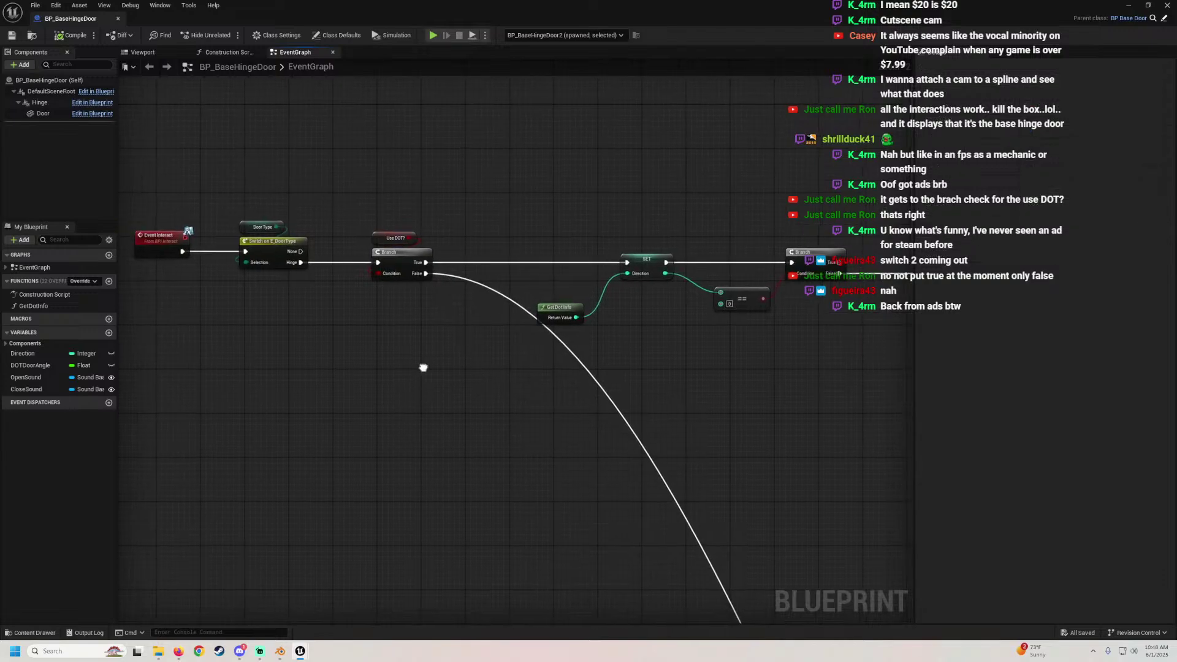
{"action": "left_click_drag", "start_coordinate": [428, 274], "coordinate": [549, 483]}
{"action": "left_click", "coordinate": [388, 375]}
Toggle the default value of the Use DOT? variable in the blueprint
{"action": "left_click", "coordinate": [399, 237]}
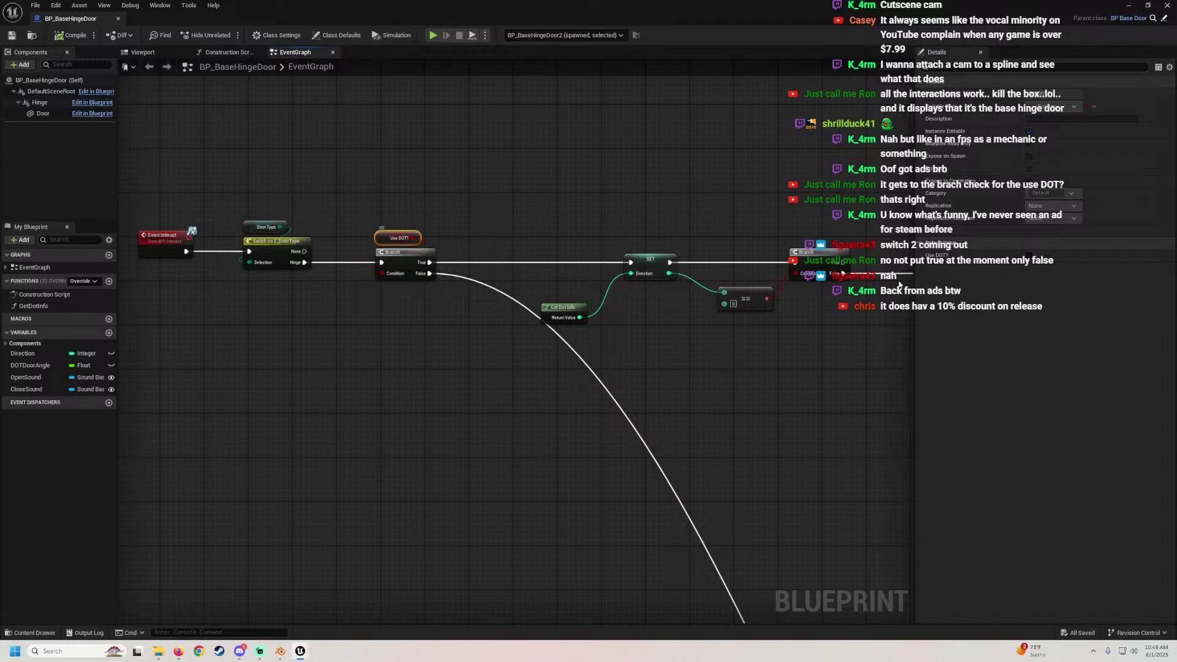
{"action": "left_click", "coordinate": [1029, 255]}
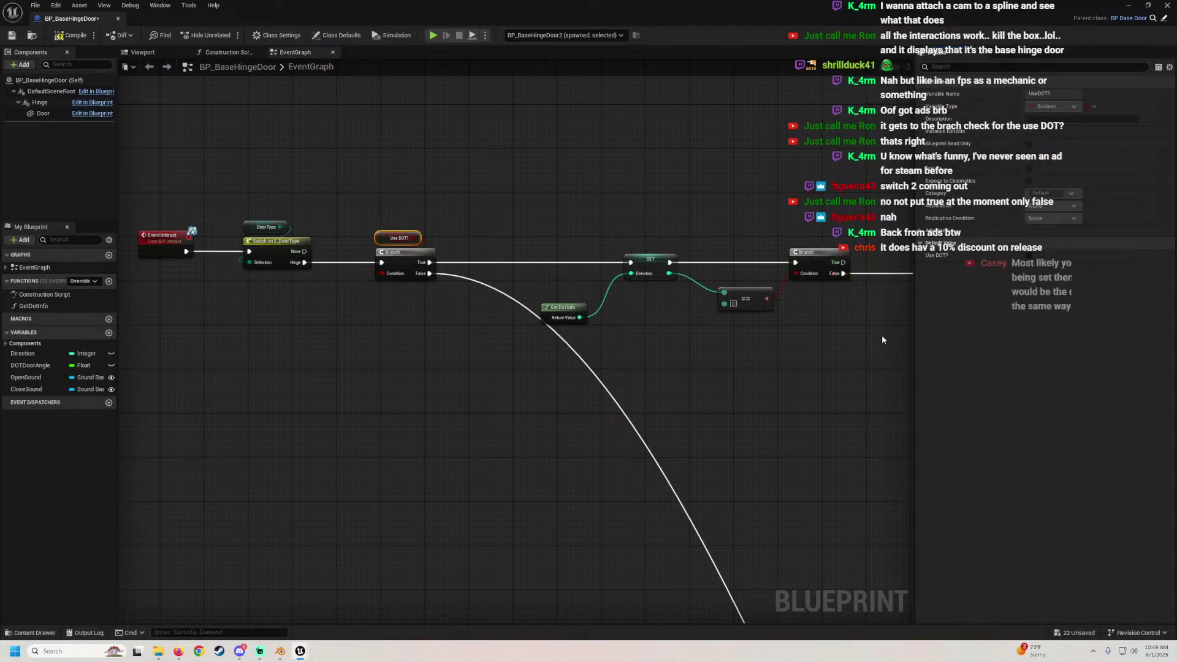
{"action": "scroll", "coordinate": [488, 367], "scroll_direction": "down", "scroll_amount": 1}
{"action": "right_click_drag", "start_coordinate": [489, 367], "coordinate": [512, 371]}
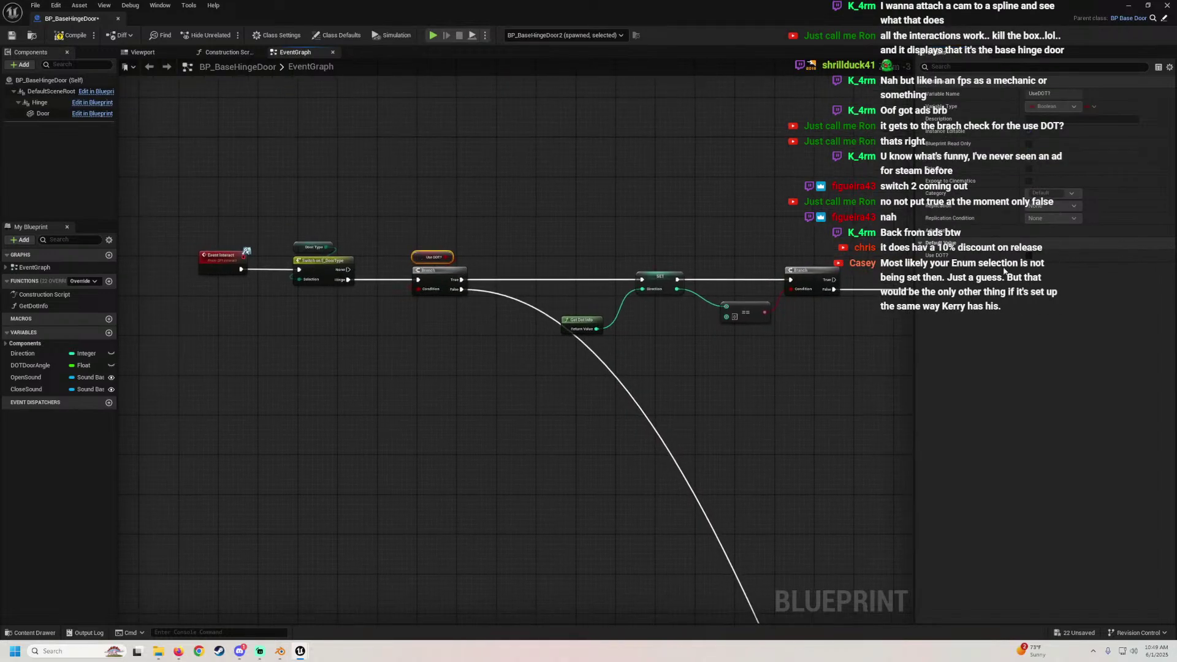
Select the nodes at the end of the Branch's False wire, clear the selection and save the blueprint
{"action": "scroll", "coordinate": [489, 368], "scroll_direction": "down", "scroll_amount": 4}
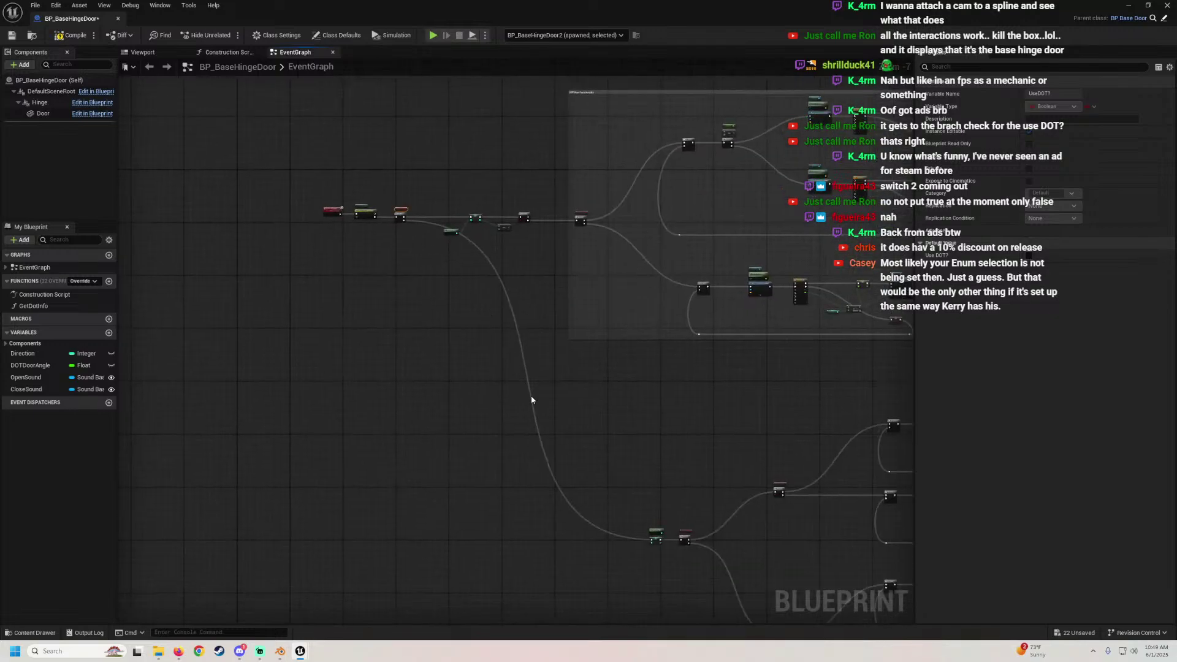
{"action": "left_click_drag", "start_coordinate": [572, 366], "coordinate": [675, 546]}
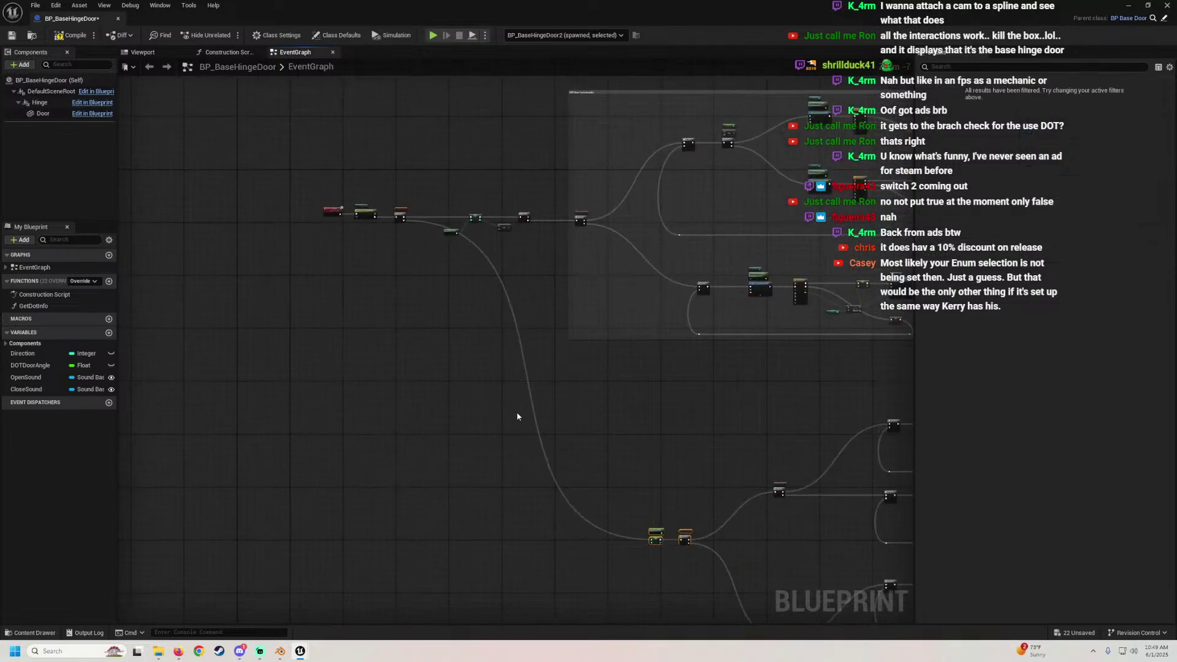
{"action": "right_click_drag", "start_coordinate": [431, 363], "coordinate": [489, 374]}
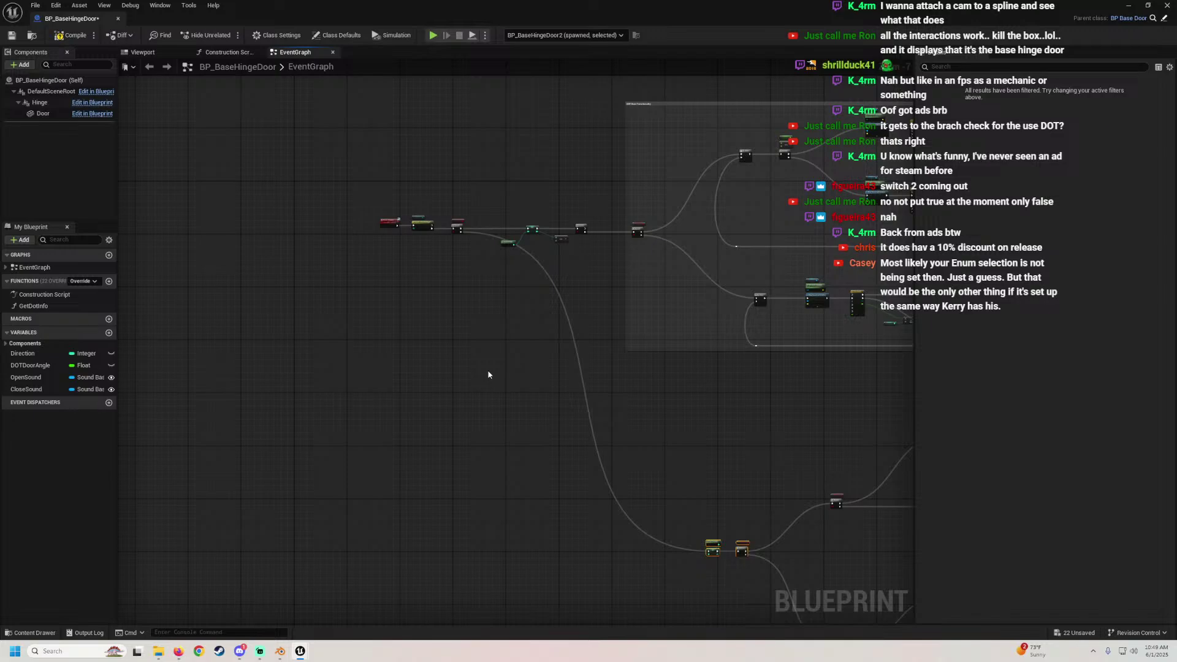
{"action": "scroll", "coordinate": [509, 289], "scroll_direction": "up", "scroll_amount": 5}
{"action": "right_click_drag", "start_coordinate": [472, 208], "coordinate": [415, 244]}
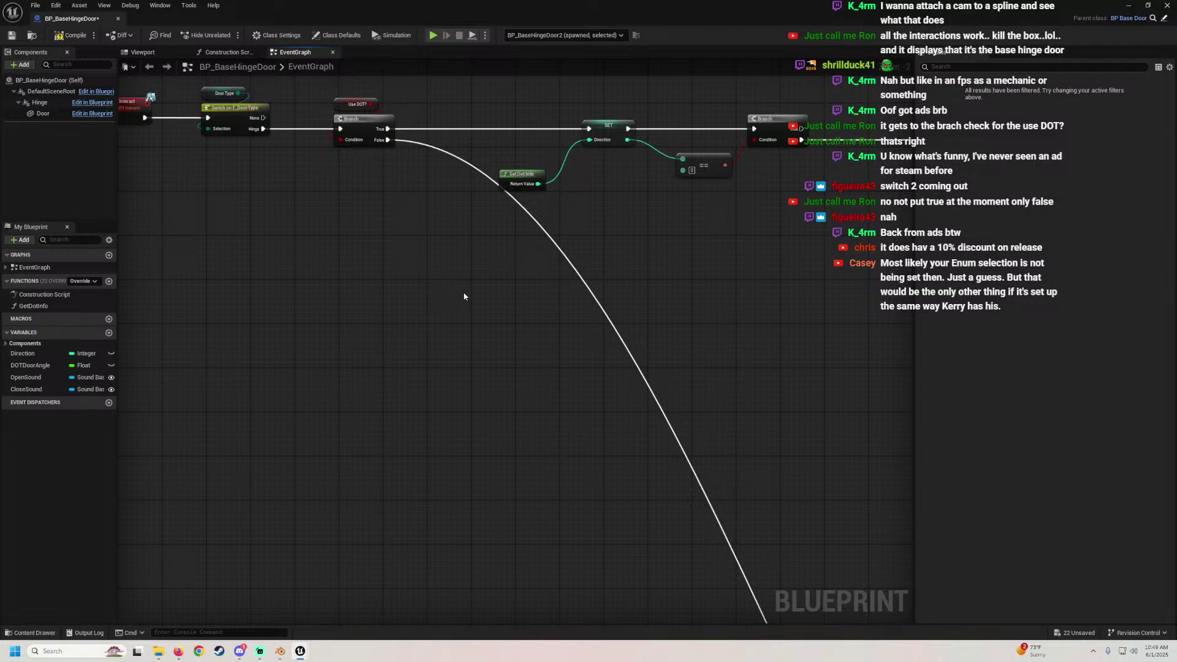
{"action": "left_click", "coordinate": [11, 36]}
Review the paths that leave the first Branch and select the Use DOT? variable node that feeds it
{"action": "scroll", "coordinate": [588, 347], "scroll_direction": "down", "scroll_amount": 5}
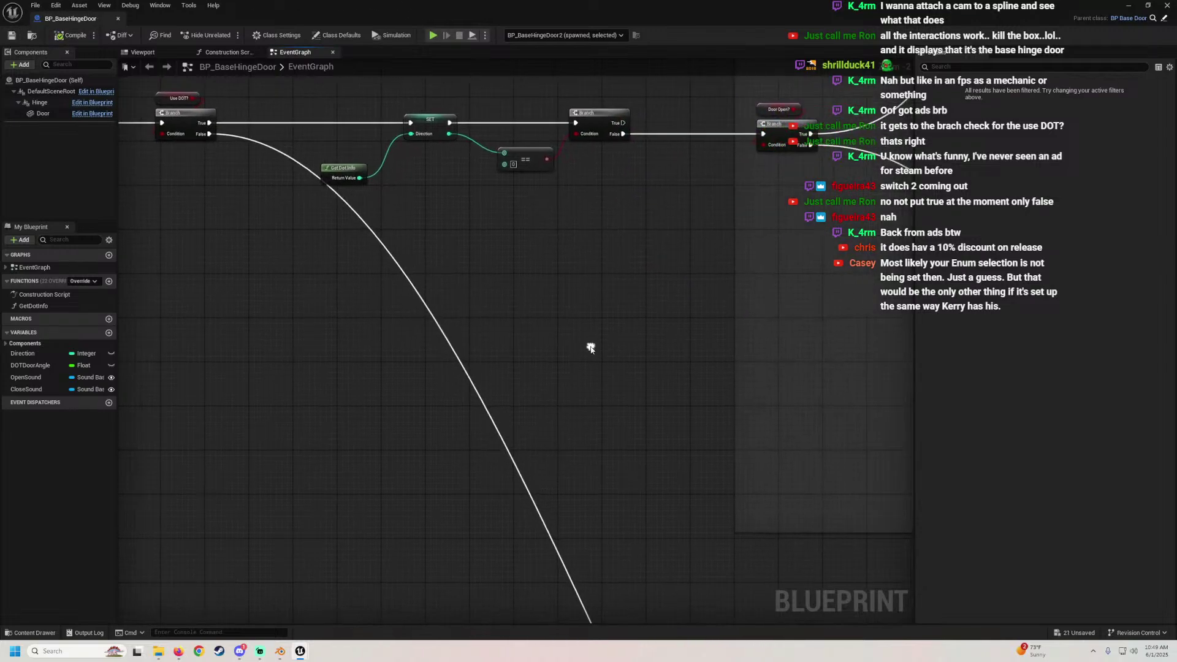
{"action": "right_click_drag", "start_coordinate": [562, 326], "coordinate": [630, 349]}
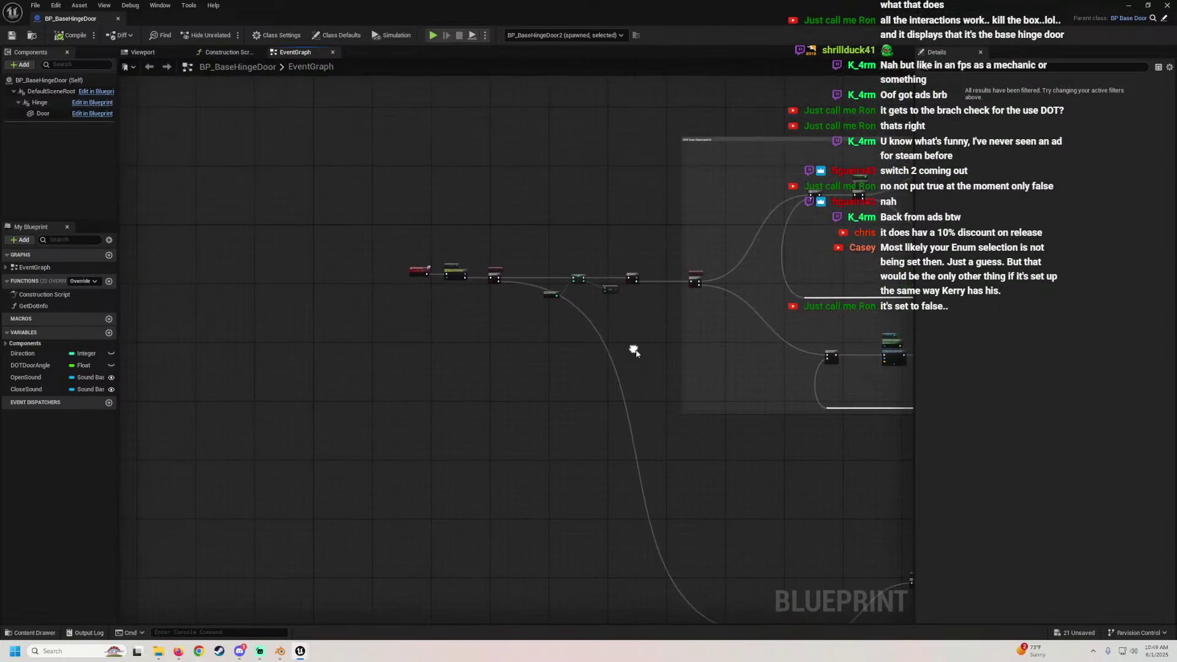
{"action": "scroll", "coordinate": [584, 332], "scroll_direction": "up", "scroll_amount": 3}
{"action": "right_click_drag", "start_coordinate": [493, 282], "coordinate": [542, 326]}
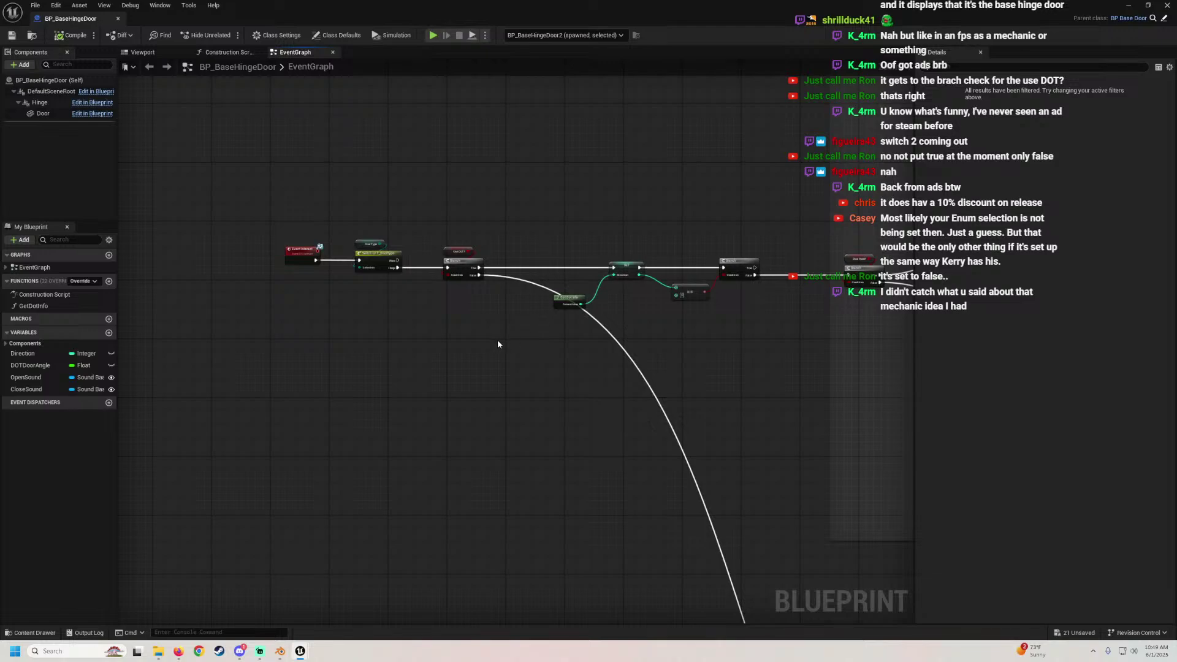
{"action": "left_click", "coordinate": [454, 251]}
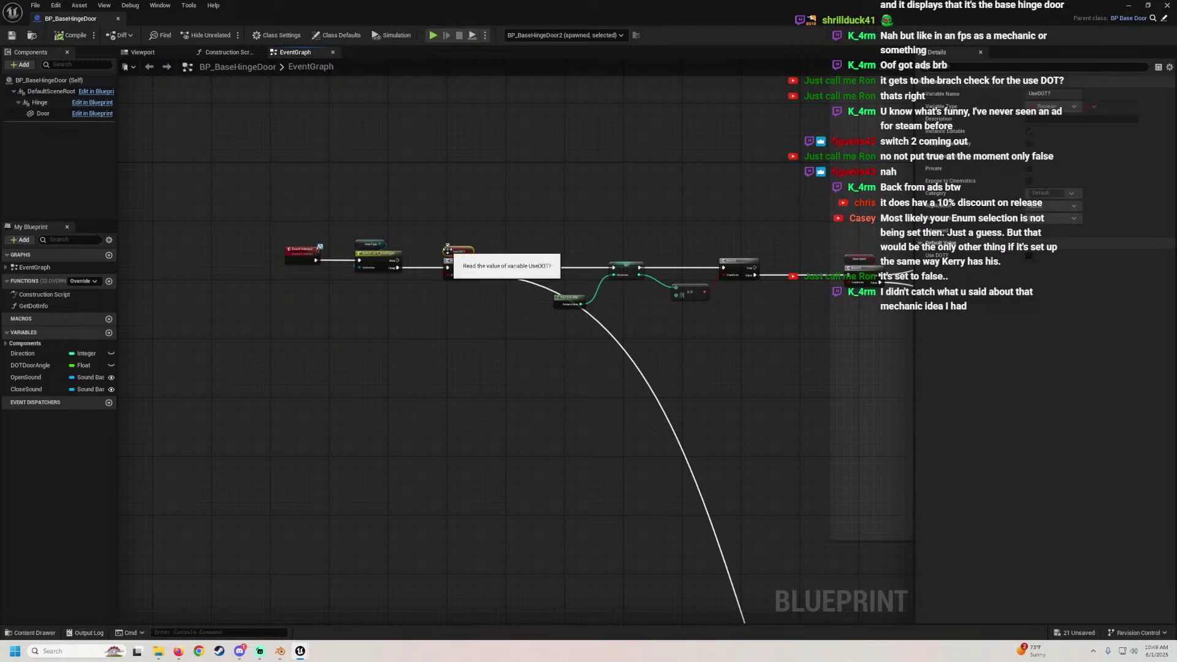
Switch to the Cabin level, focus on BP_BaseHingeDoor2 and examine the door beside its Use DOT? setting
{"action": "left_click", "coordinate": [1128, 5]}
{"action": "key", "text": "f"}
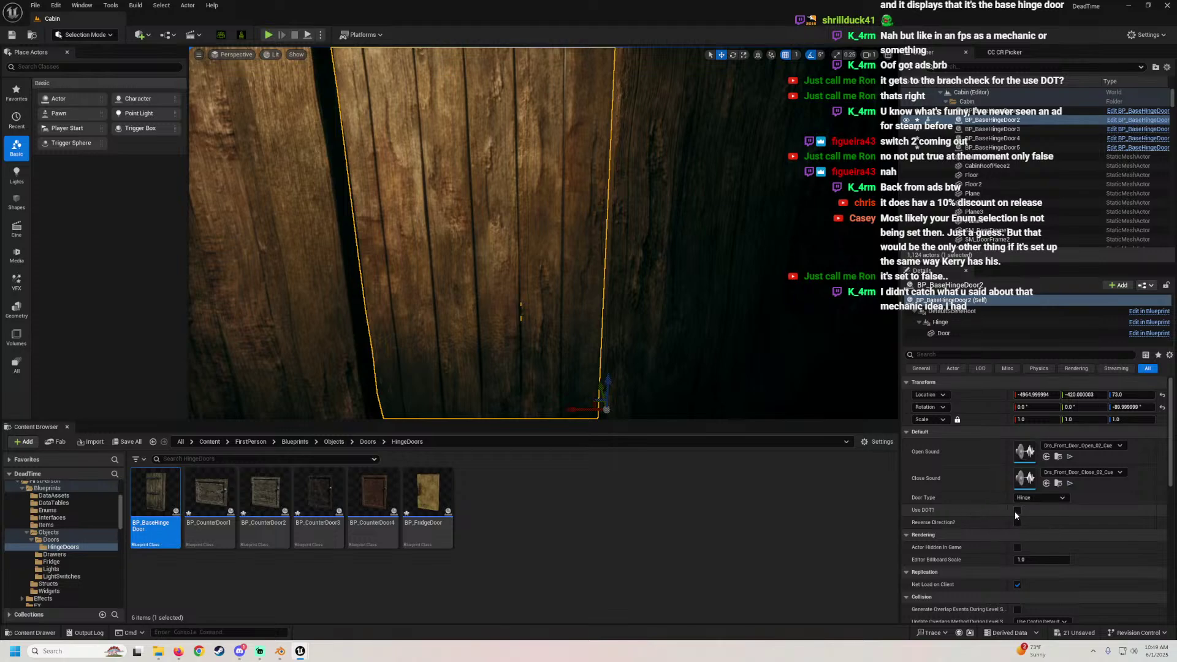
{"action": "key", "text": "f"}
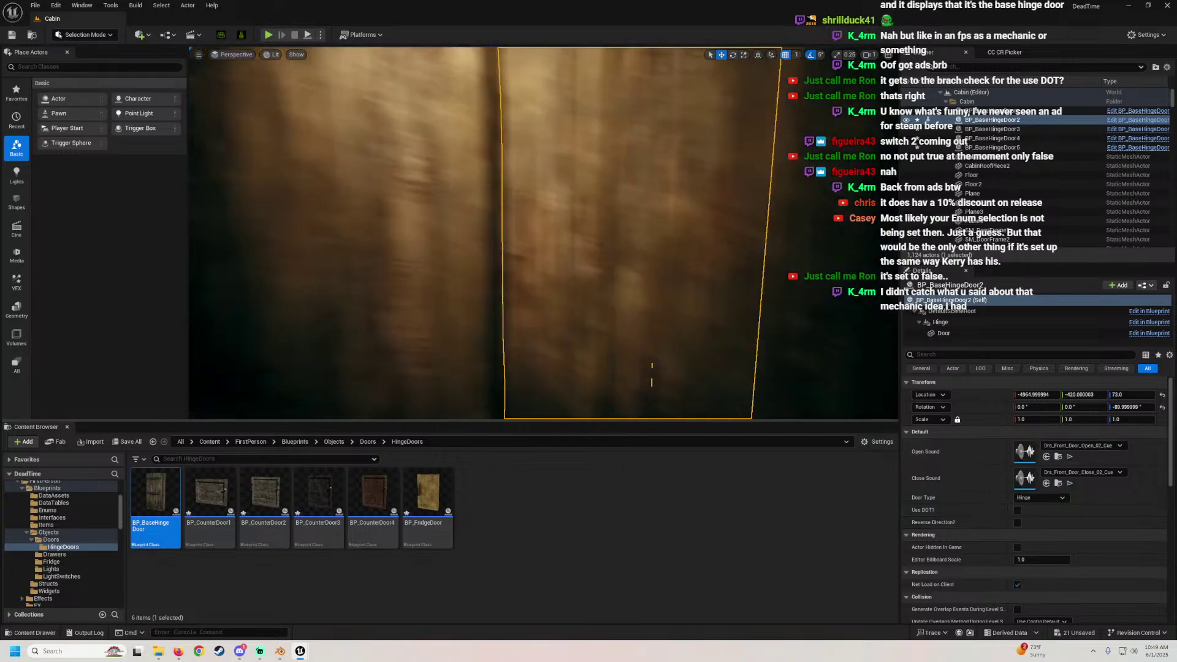
{"action": "mouse_move", "coordinate": [548, 253]}
{"action": "right_mouse_down"}
{"action": "mouse_move", "coordinate": [559, 253]}
{"action": "mouse_move", "coordinate": [547, 253]}
{"action": "right_mouse_up"}
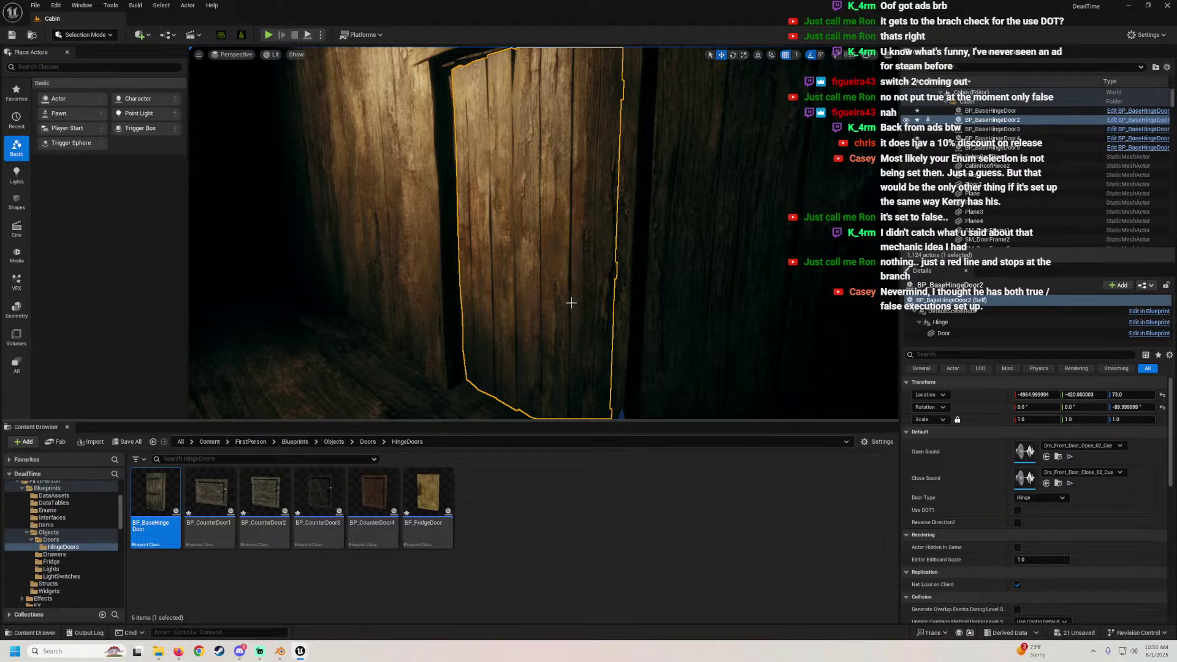
{"action": "right_click_drag", "start_coordinate": [579, 250], "coordinate": [629, 258]}
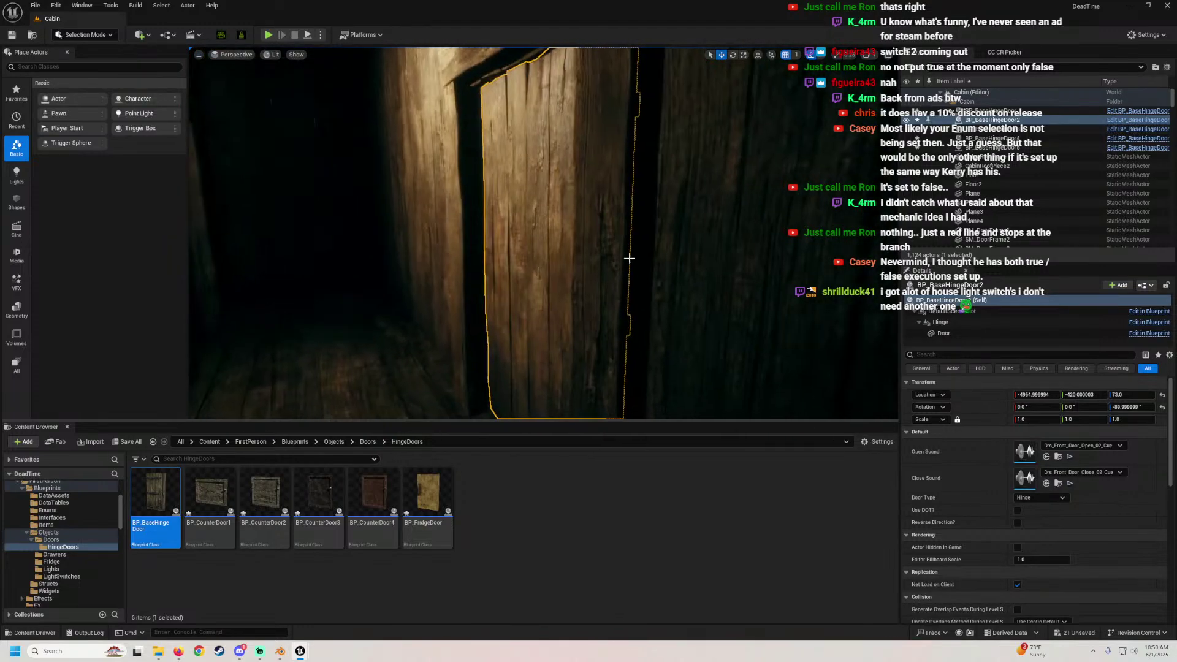
Switch to the BP_BaseHingeDoor event graph and add a Print String node above the first Branch's True wire
{"action": "mouse_move", "coordinate": [299, 651]}
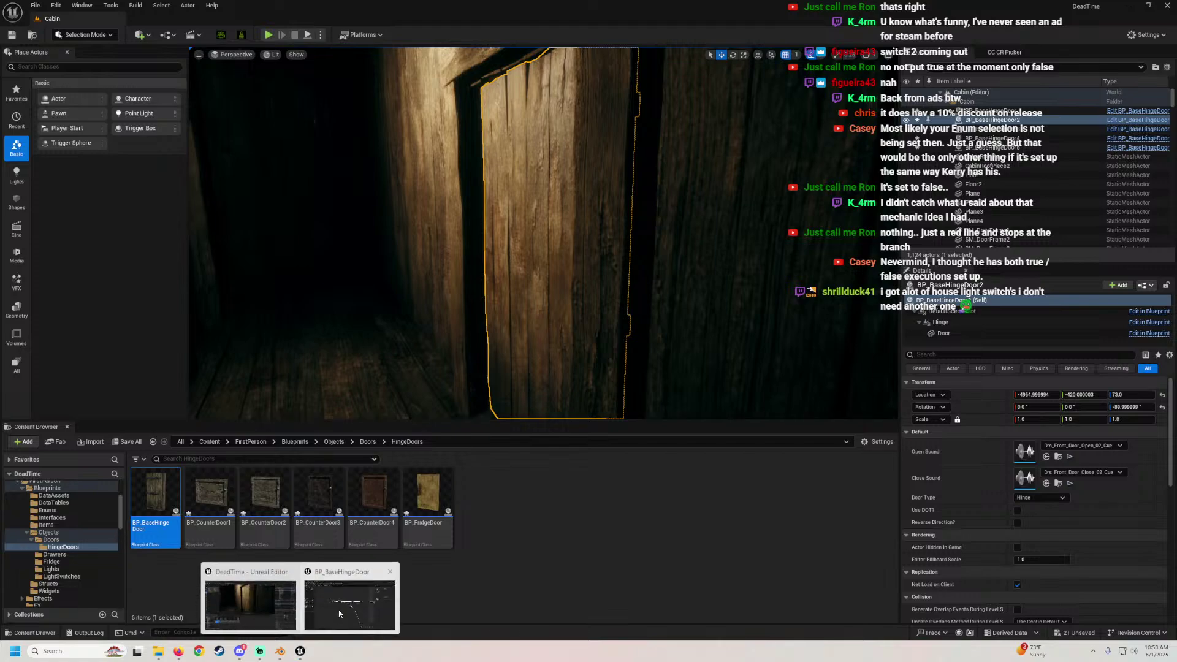
{"action": "left_click", "coordinate": [339, 612]}
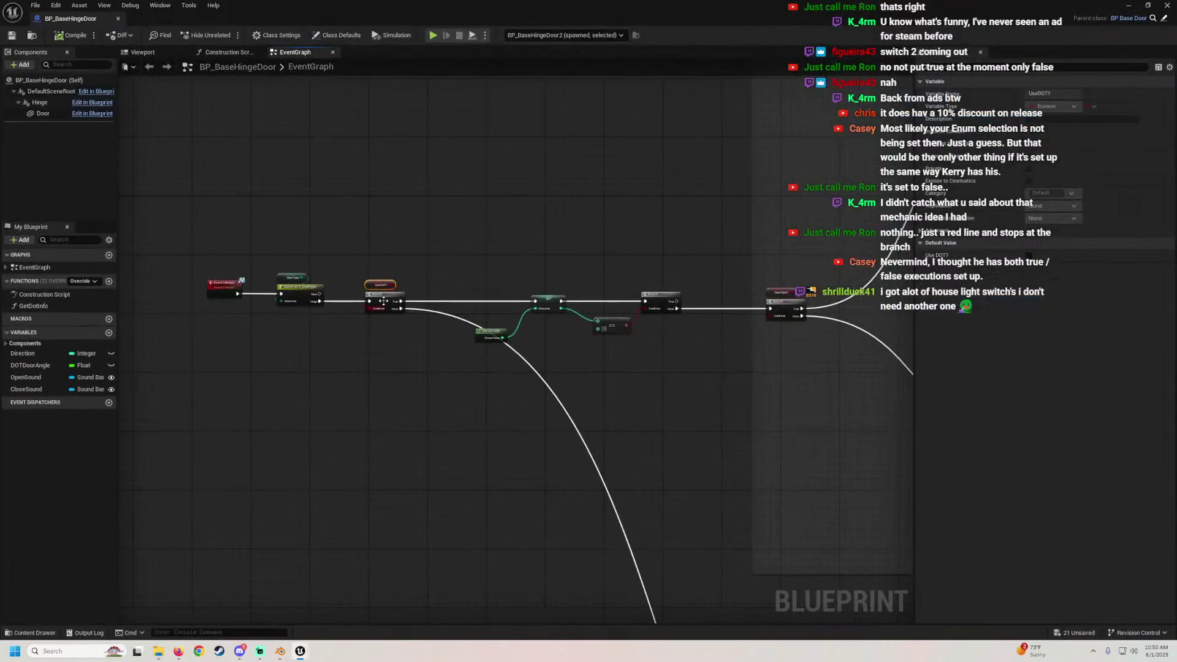
{"action": "right_click", "coordinate": [442, 265]}
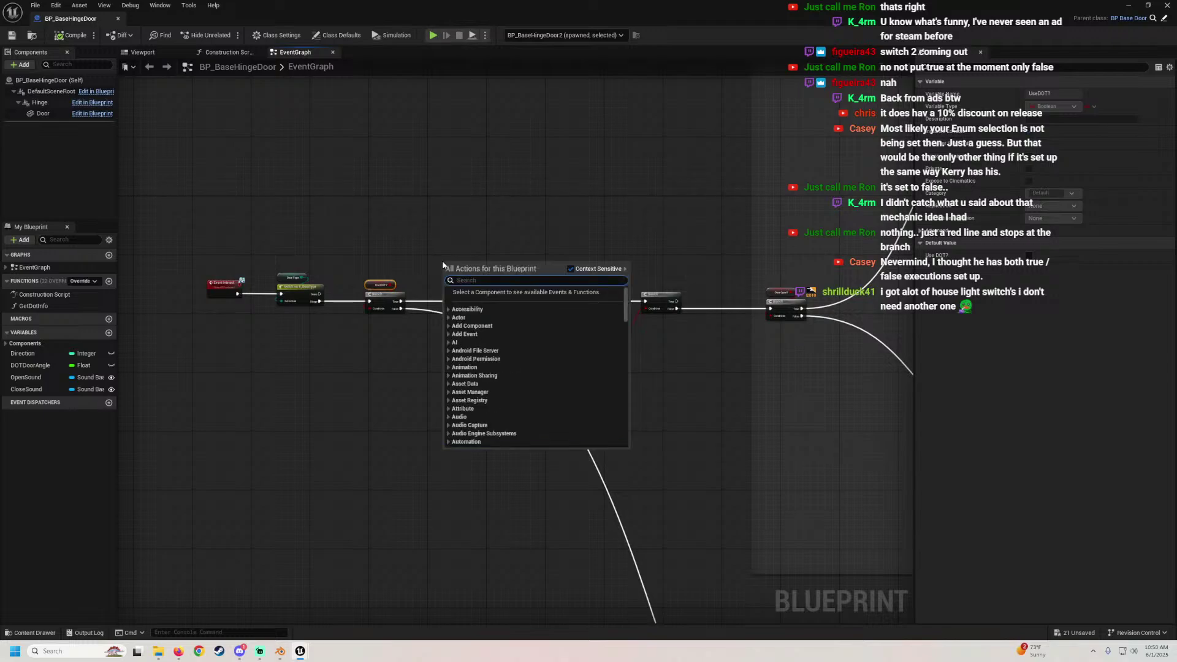
{"action": "type", "text": "pein"}
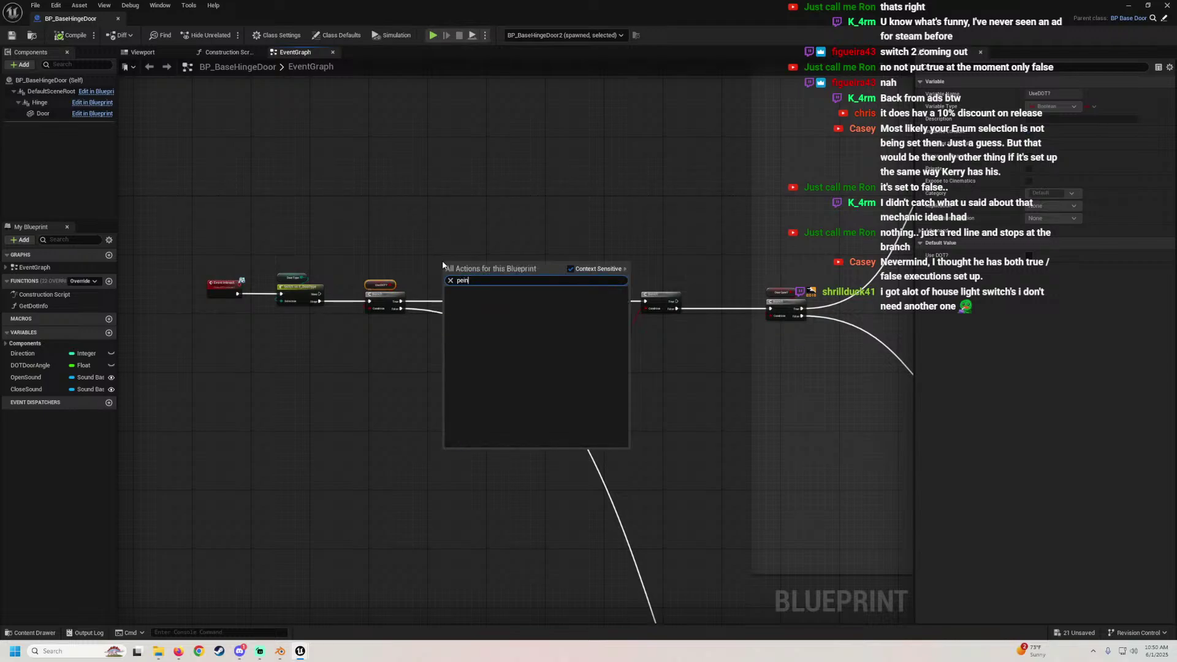
{"action": "key", "text": "BackSpace"}
{"action": "key", "text": "BackSpace"}
{"action": "key", "text": "BackSpace"}
{"action": "type", "text": "rint s"}
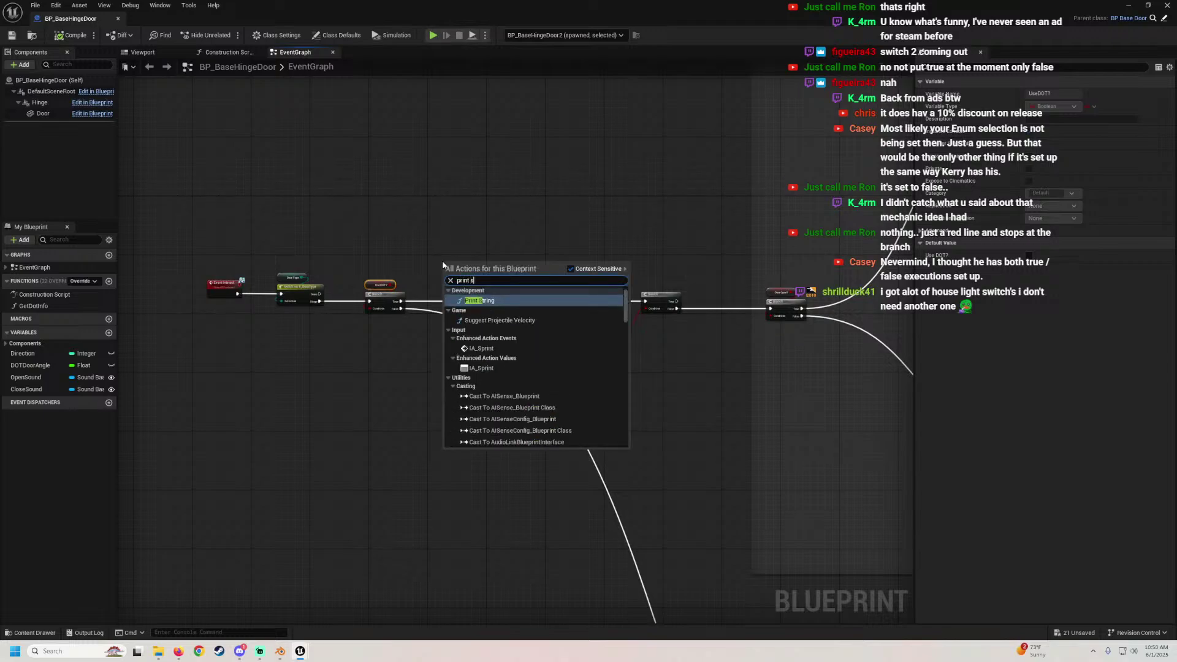
{"action": "key", "text": "Return"}
{"action": "scroll", "coordinate": [445, 270], "scroll_direction": "up", "scroll_amount": 2}
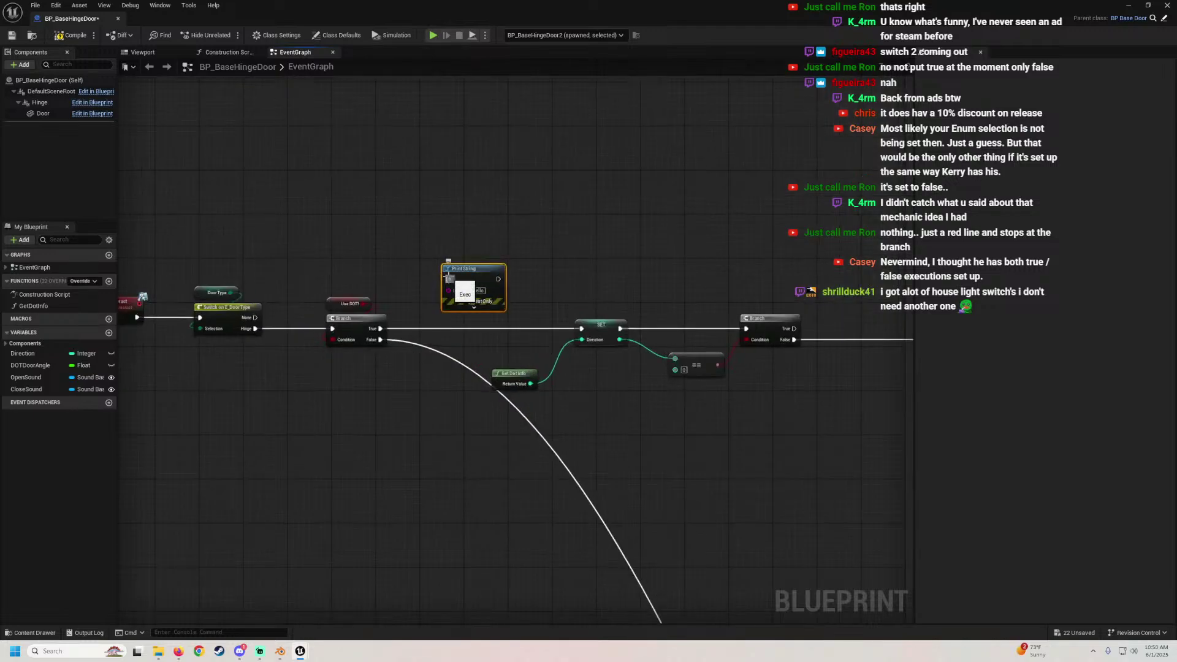
{"action": "left_click_drag", "start_coordinate": [449, 279], "coordinate": [417, 159]}
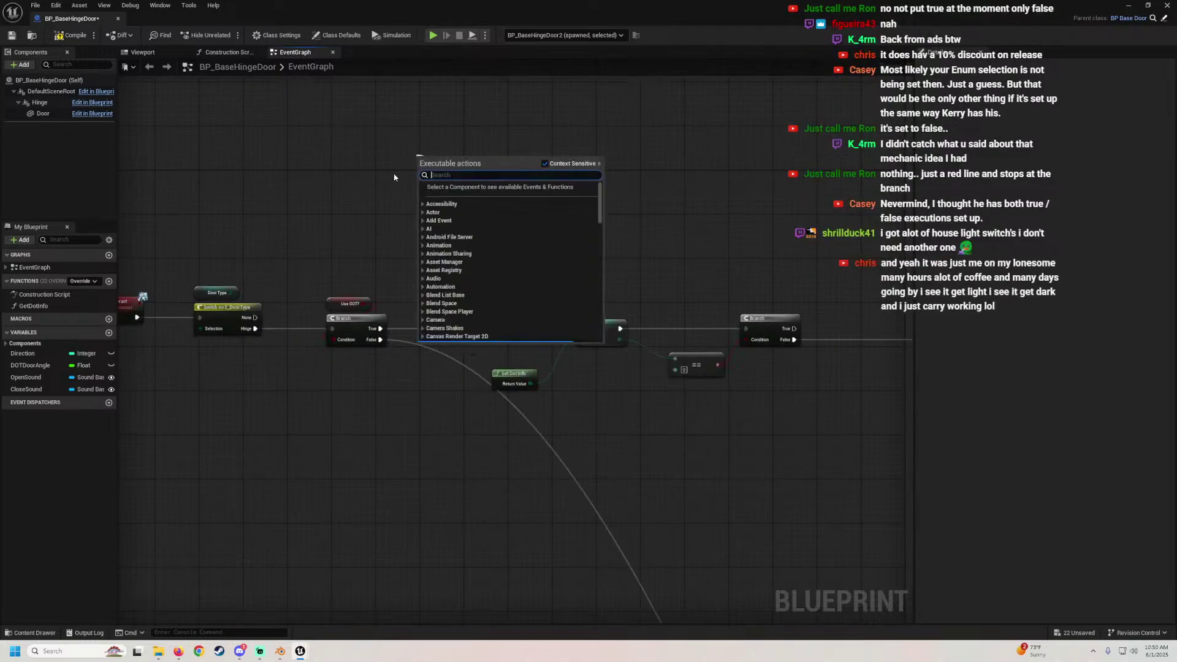
{"action": "left_click", "coordinate": [394, 177]}
{"action": "scroll", "coordinate": [444, 188], "scroll_direction": "down", "scroll_amount": 1}
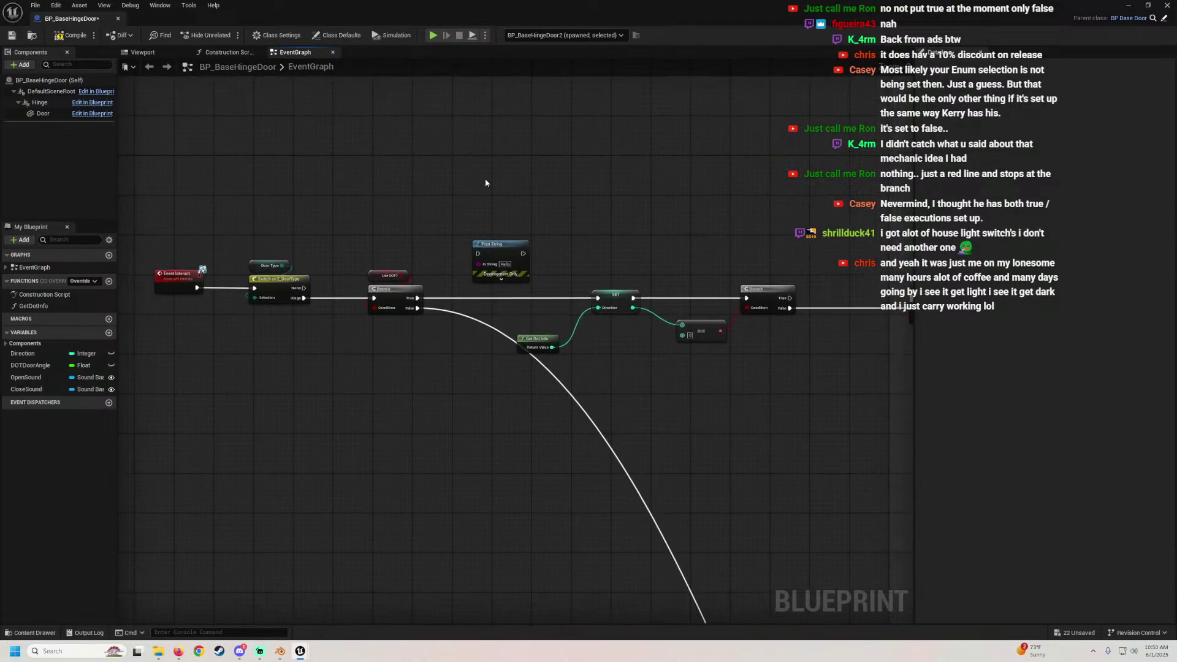
{"action": "scroll", "coordinate": [486, 183], "scroll_direction": "up", "scroll_amount": 1}
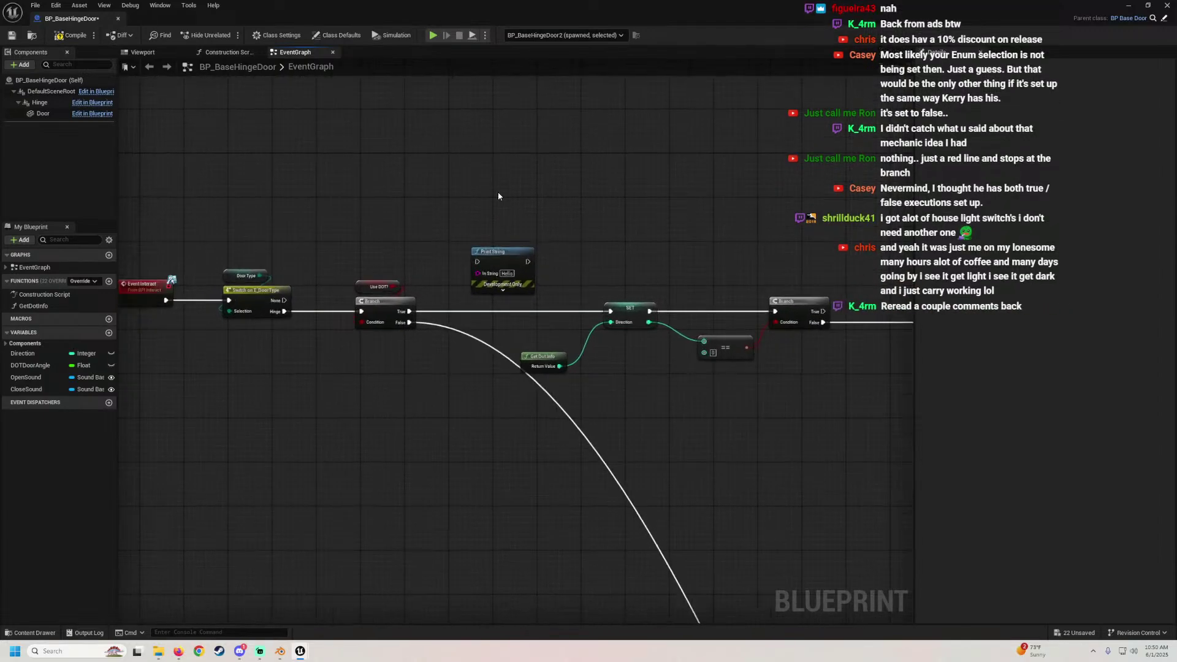
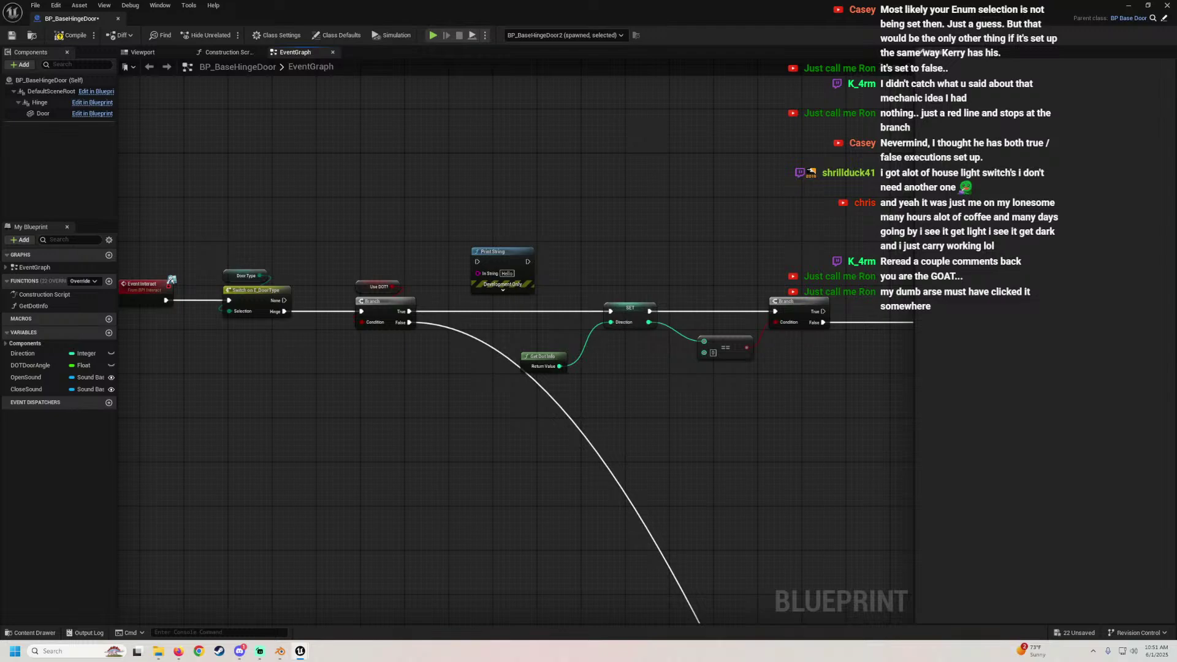
Return to the Cabin level and save all modified assets
{"action": "key", "text": "alt+Tab"}
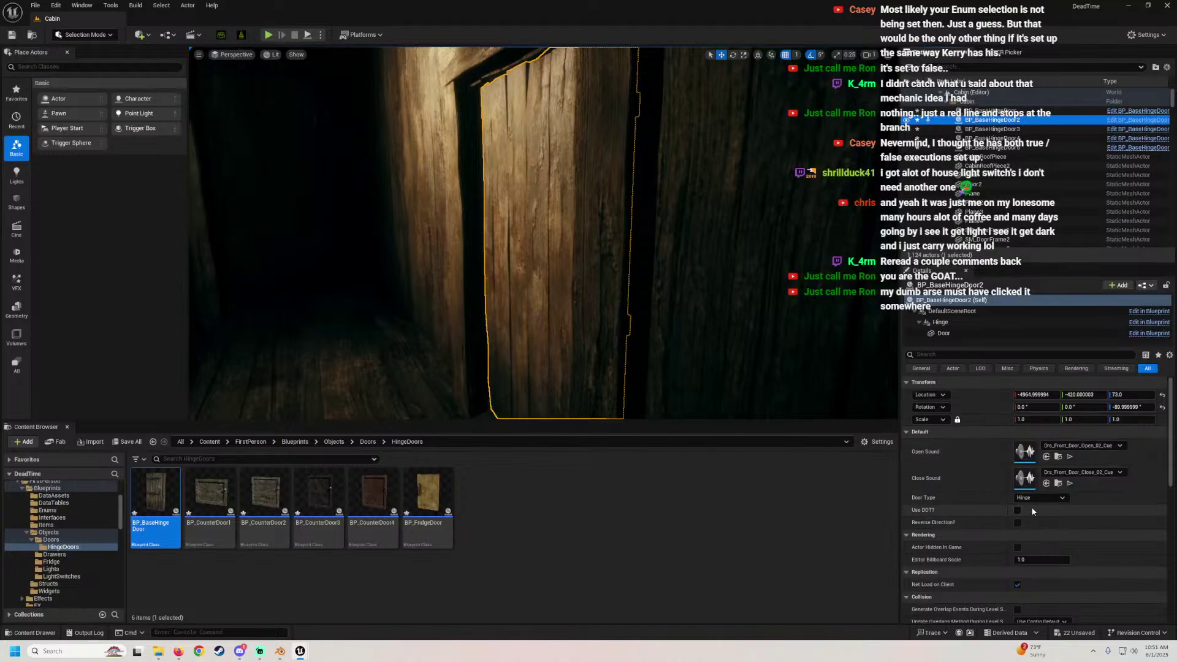
{"action": "key", "text": "s"}
{"action": "right_click_drag", "start_coordinate": [596, 198], "coordinate": [735, 208]}
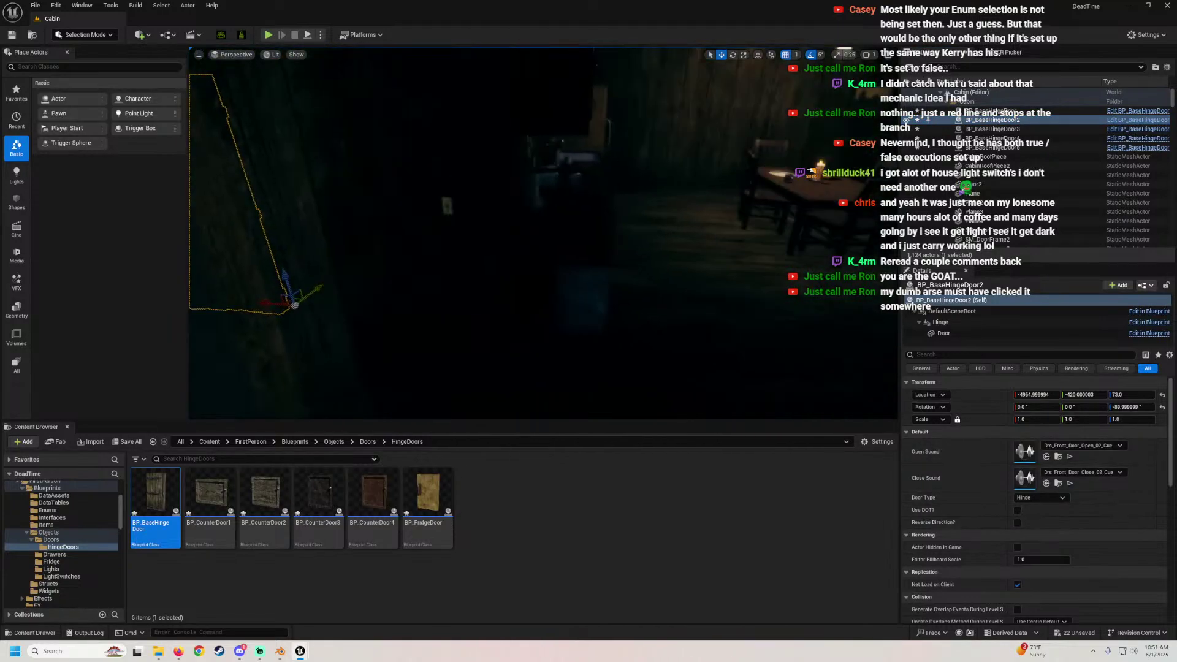
{"action": "right_click_drag", "start_coordinate": [674, 184], "coordinate": [559, 174]}
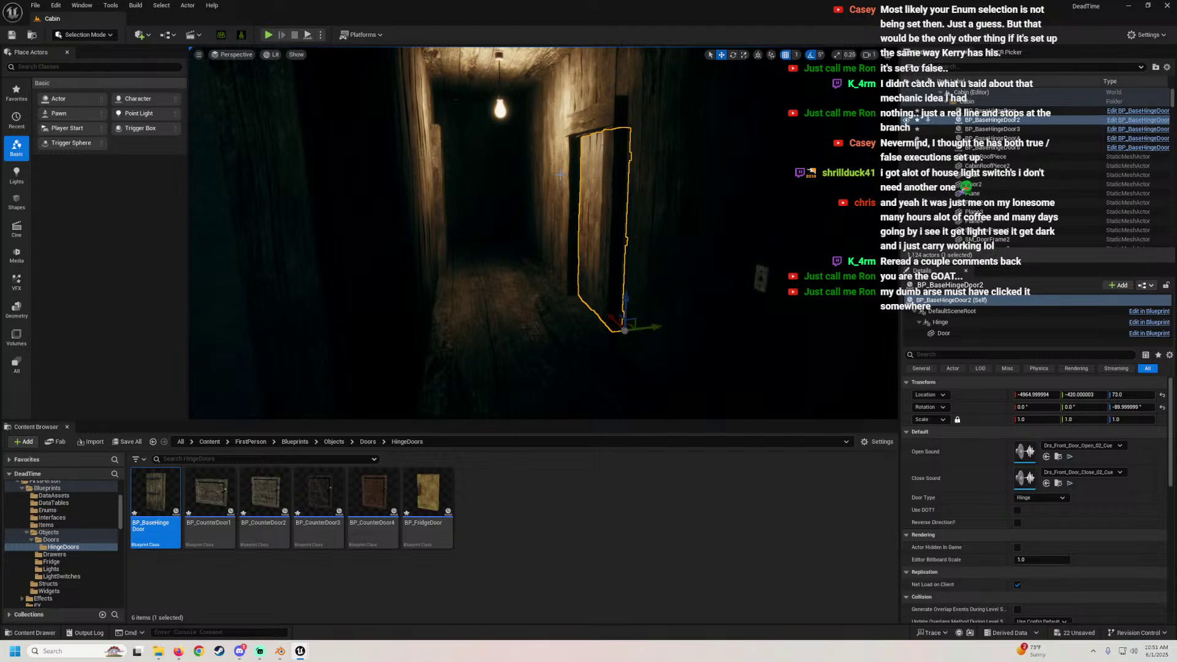
{"action": "mouse_move", "coordinate": [483, 258]}
{"action": "right_mouse_down"}
{"action": "mouse_move", "coordinate": [521, 265]}
{"action": "mouse_move", "coordinate": [486, 265]}
{"action": "right_mouse_up"}
{"action": "key", "text": "g"}
{"action": "key", "text": "g"}
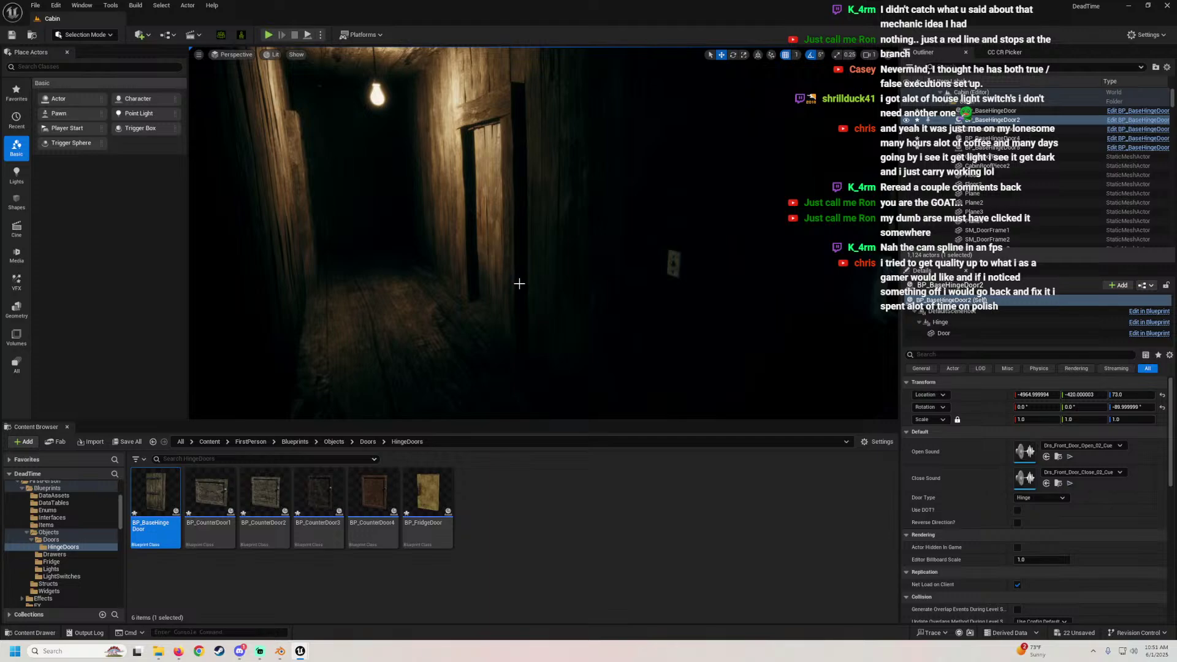
{"action": "key", "text": "s"}
{"action": "right_click_drag", "start_coordinate": [519, 283], "coordinate": [360, 349]}
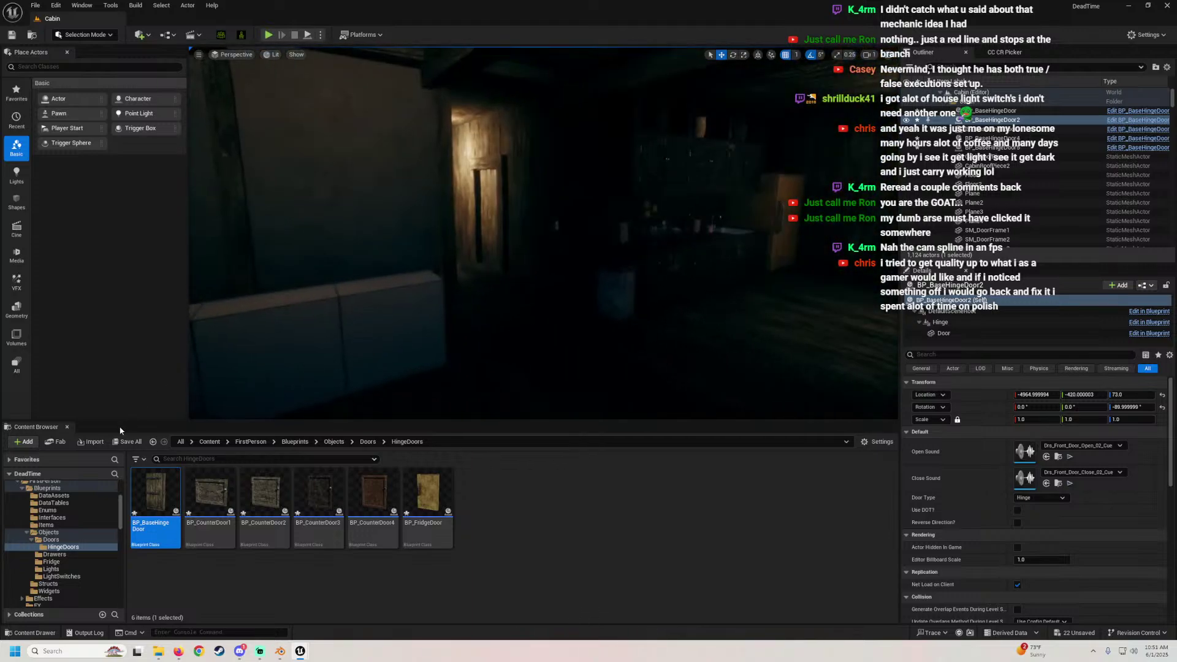
{"action": "left_click", "coordinate": [126, 441]}
{"action": "left_click", "coordinate": [644, 429]}
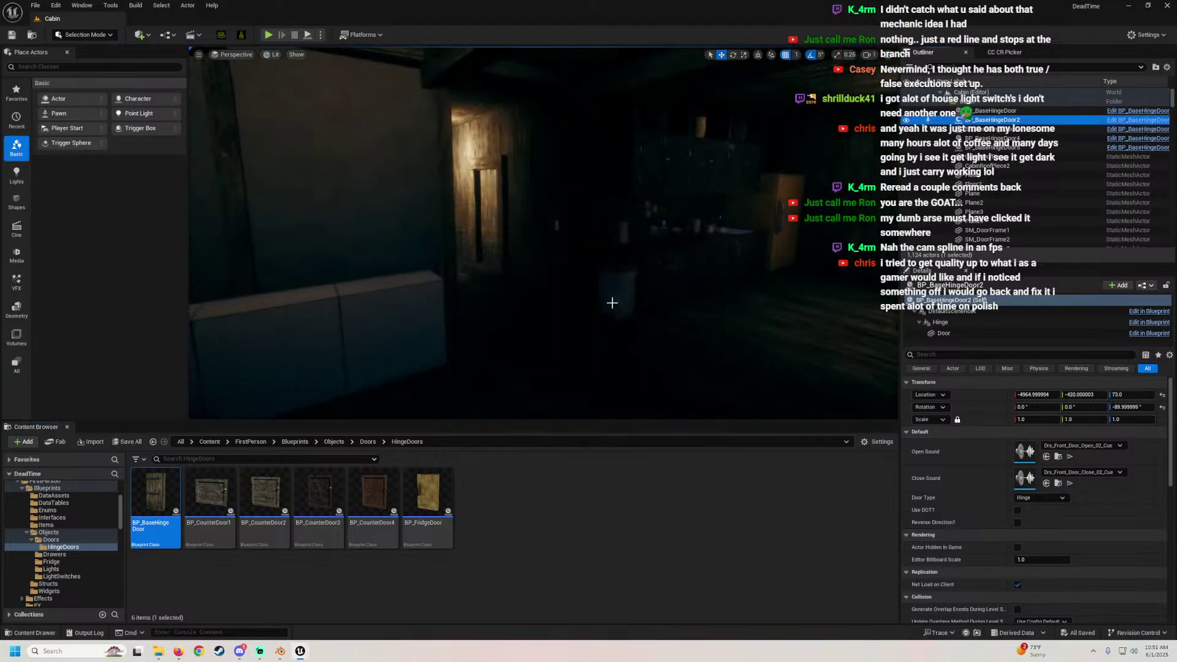
{"action": "mouse_move", "coordinate": [611, 303]}
{"action": "right_mouse_down"}
{"action": "mouse_move", "coordinate": [551, 293]}
{"action": "mouse_move", "coordinate": [550, 311]}
{"action": "mouse_move", "coordinate": [530, 316]}
{"action": "mouse_move", "coordinate": [622, 286]}
{"action": "right_mouse_up"}
{"action": "key", "text": "s"}
{"action": "key", "text": "w"}
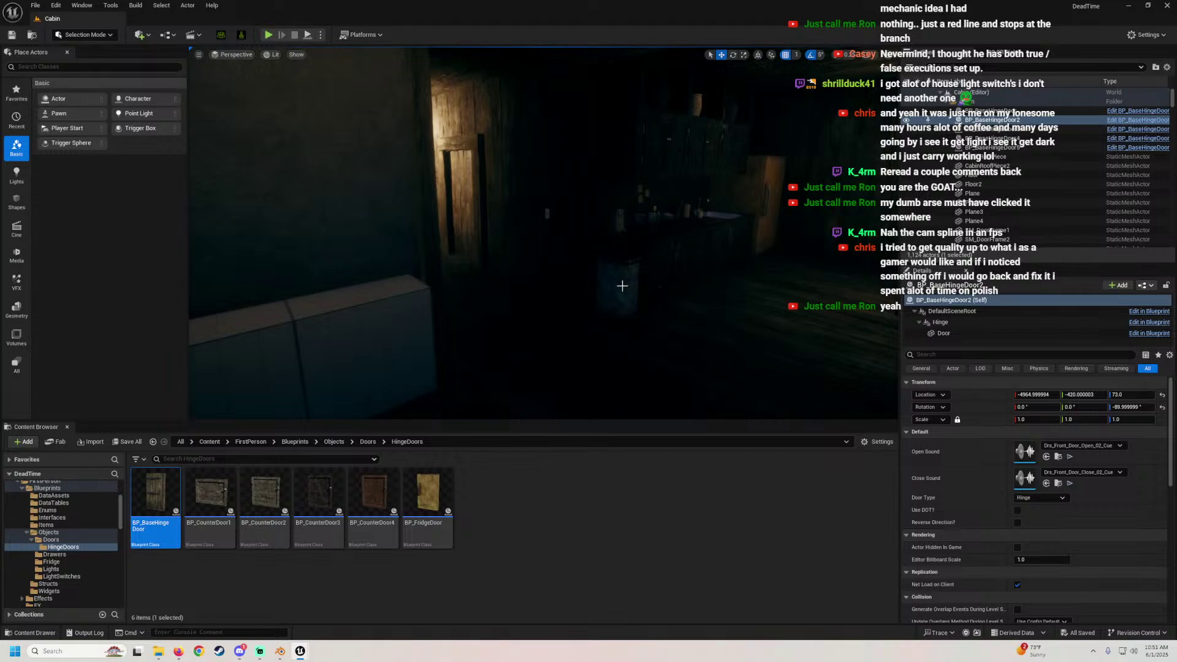
{"action": "key", "text": "s"}
{"action": "right_click_drag", "start_coordinate": [620, 274], "coordinate": [551, 274]}
{"action": "right_click_drag", "start_coordinate": [543, 233], "coordinate": [699, 233]}
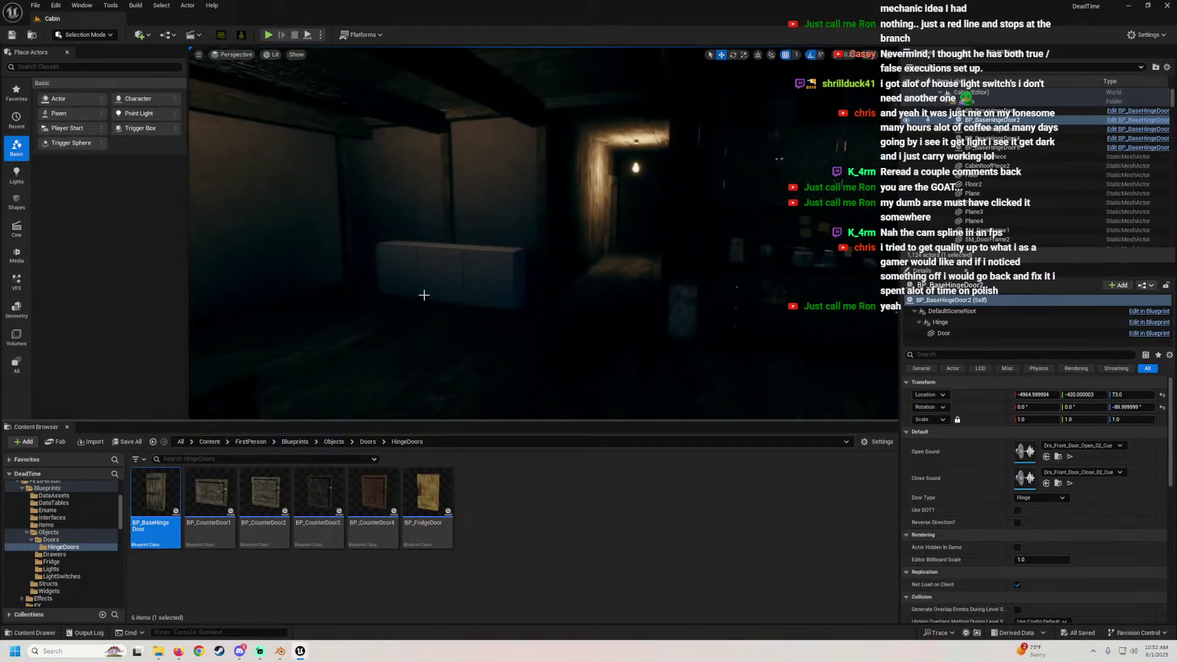
{"action": "right_click_drag", "start_coordinate": [421, 294], "coordinate": [242, 294]}
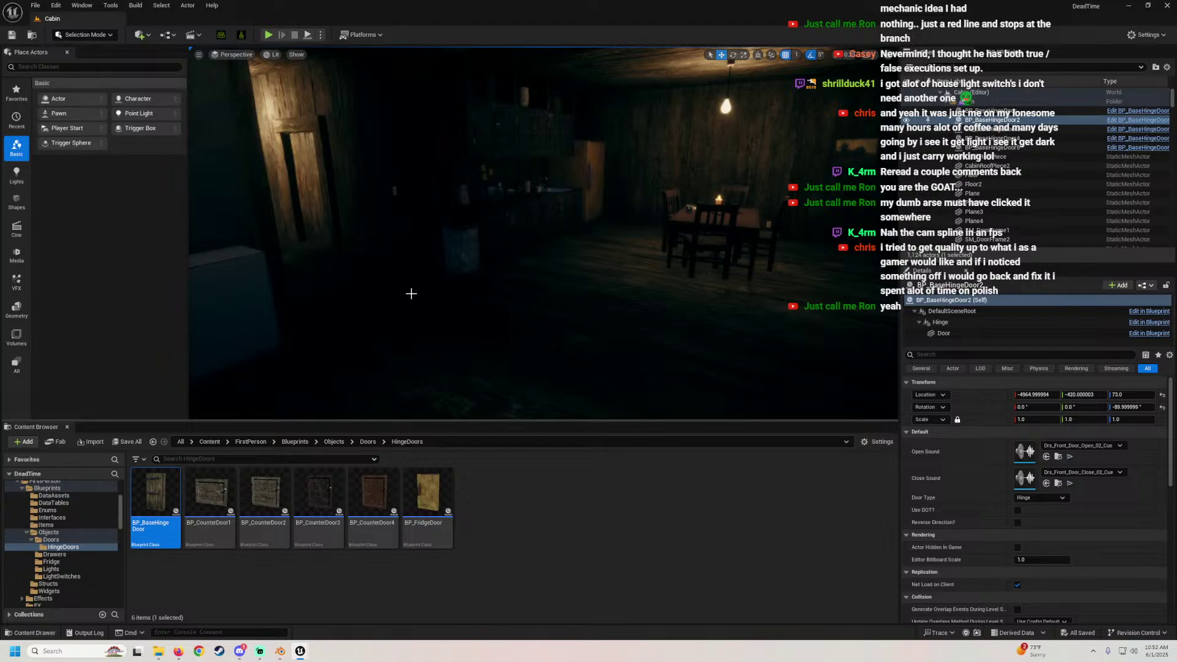
{"action": "right_click_drag", "start_coordinate": [656, 305], "coordinate": [415, 349]}
{"action": "key", "text": "w"}
{"action": "key", "text": "s"}
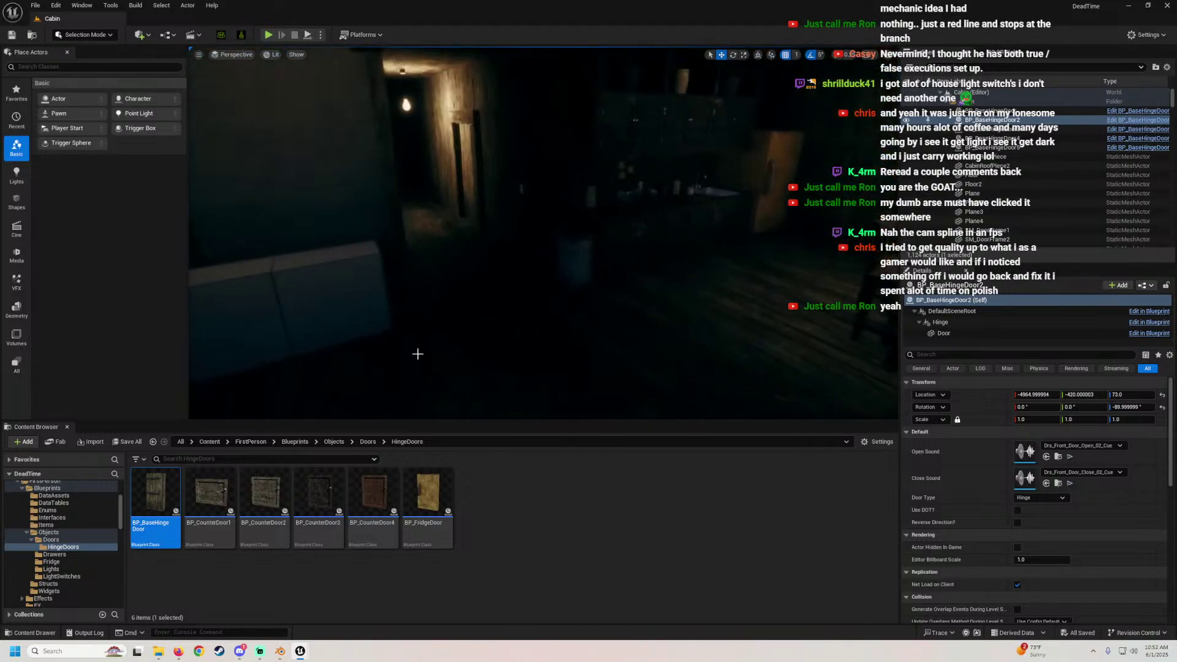
Collapse the FirstPerson folder in the content tree and list its contents together with the HingeDoors assets
{"action": "scroll", "coordinate": [23, 540], "scroll_direction": "up", "scroll_amount": 2}
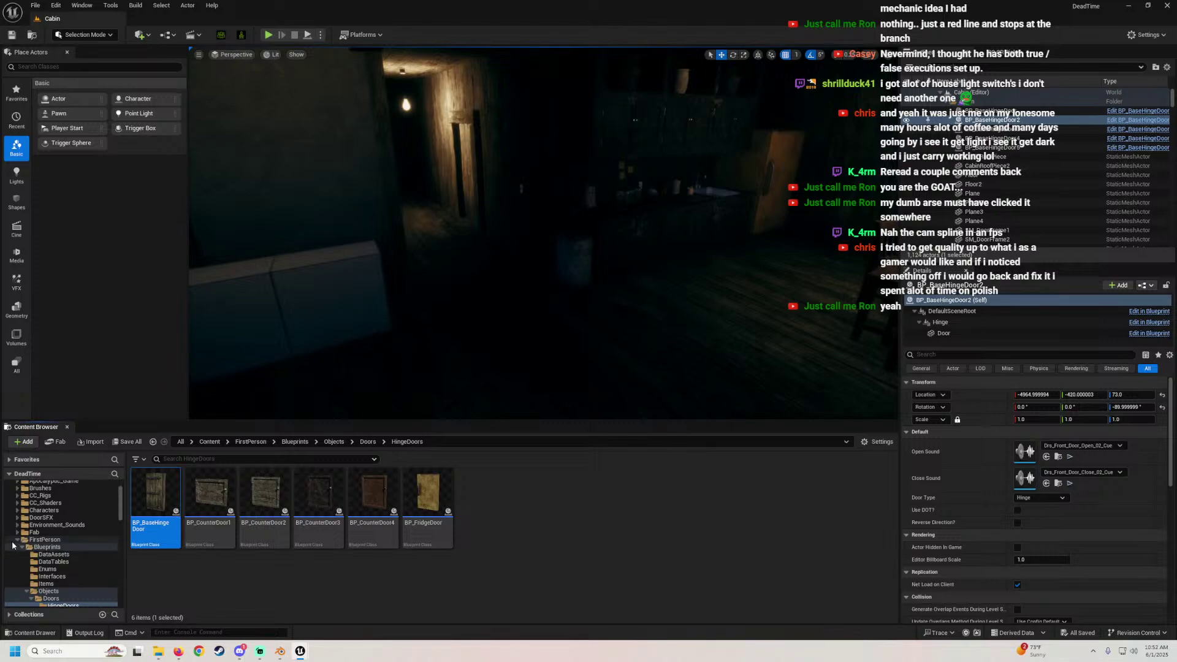
{"action": "left_click", "coordinate": [22, 539], "text": "ctrl"}
{"action": "right_click_drag", "start_coordinate": [425, 337], "coordinate": [480, 317]}
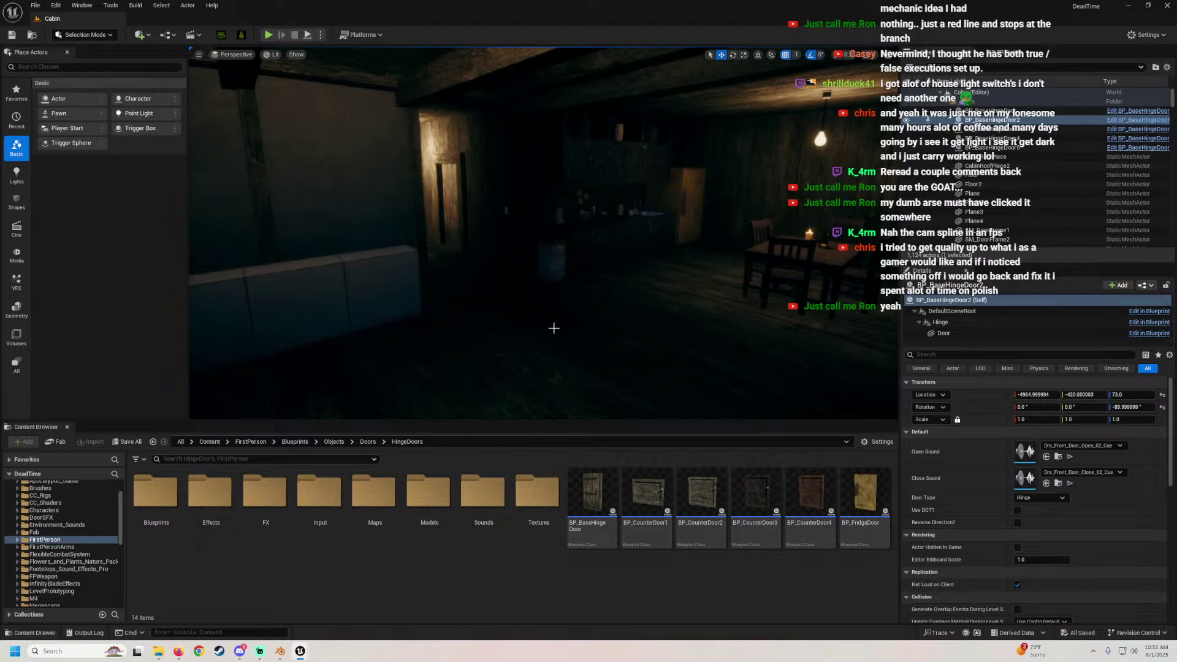
{"action": "key", "text": "w"}
{"action": "right_click_drag", "start_coordinate": [553, 328], "coordinate": [528, 326]}
{"action": "mouse_move", "coordinate": [392, 331]}
{"action": "right_mouse_down"}
{"action": "mouse_move", "coordinate": [484, 340]}
{"action": "mouse_move", "coordinate": [520, 328]}
{"action": "mouse_move", "coordinate": [389, 334]}
{"action": "right_mouse_up"}
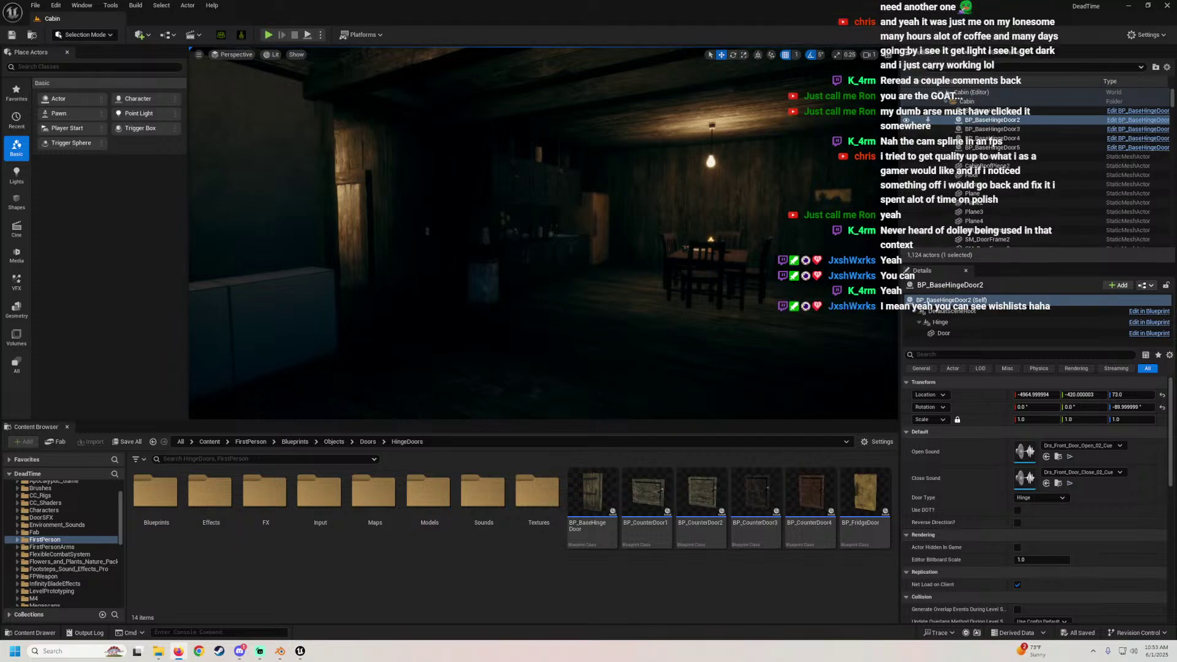
Open the BP_BaseHingeDoor blueprint, review the Branch paths in its event graph and close the blueprint window
{"action": "double_click", "coordinate": [592, 504]}
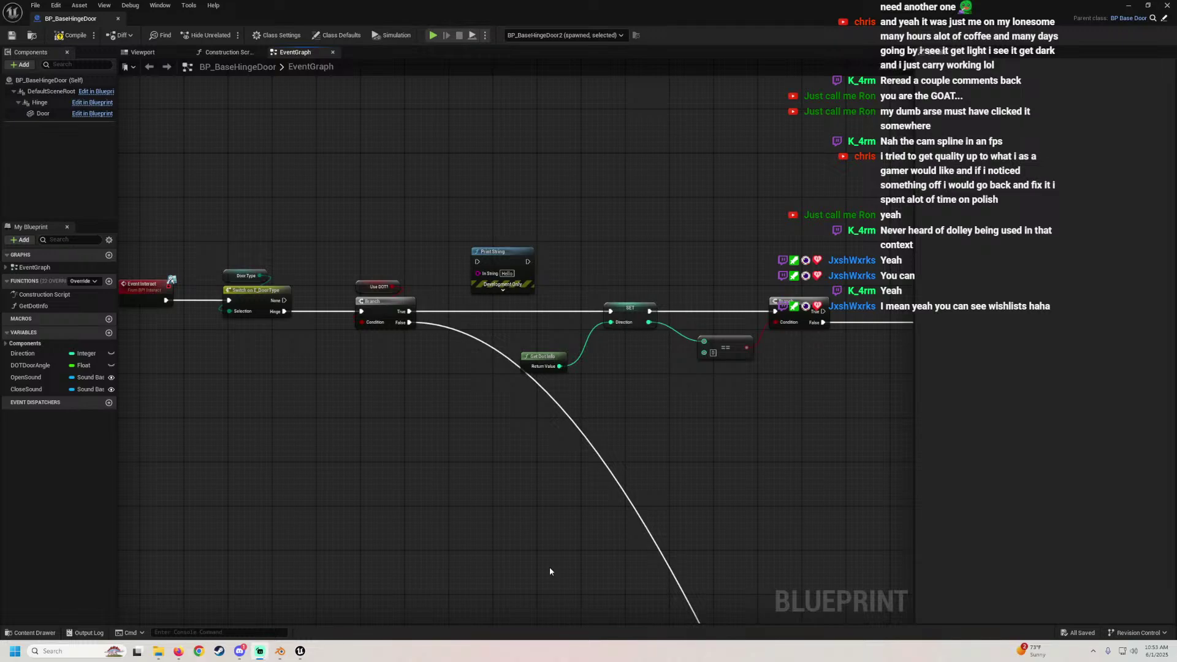
{"action": "scroll", "coordinate": [544, 351], "scroll_direction": "down", "scroll_amount": 2}
{"action": "right_click_drag", "start_coordinate": [544, 351], "coordinate": [552, 251]}
{"action": "scroll", "coordinate": [635, 318], "scroll_direction": "down", "scroll_amount": 1}
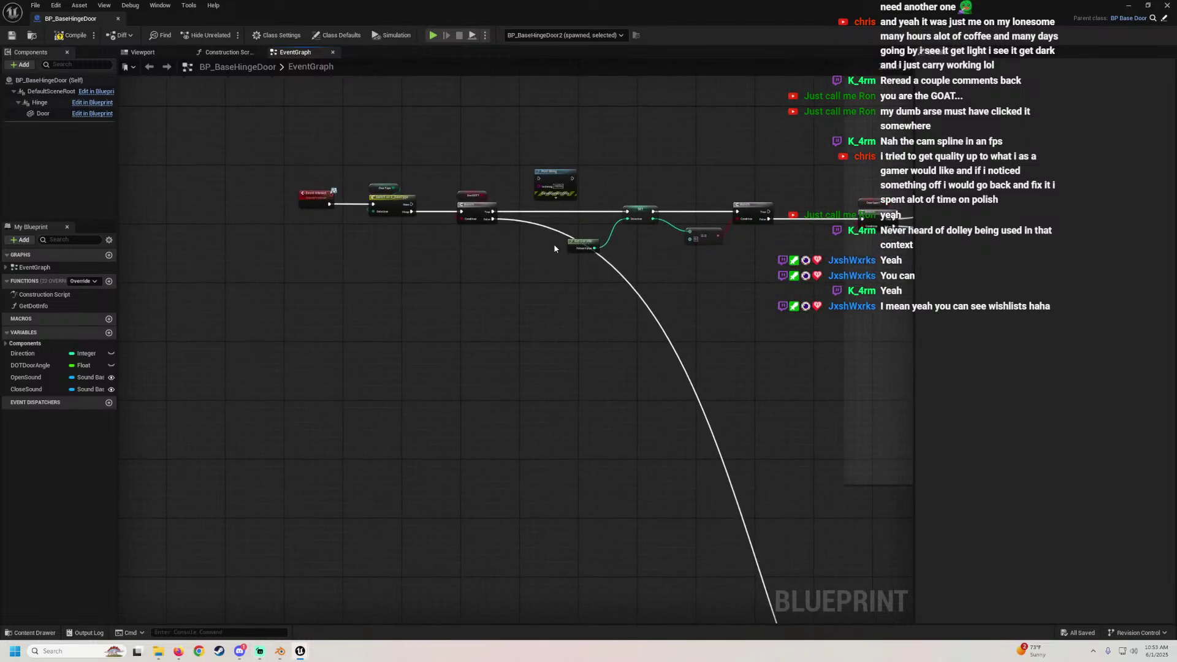
{"action": "right_click_drag", "start_coordinate": [605, 257], "coordinate": [550, 264]}
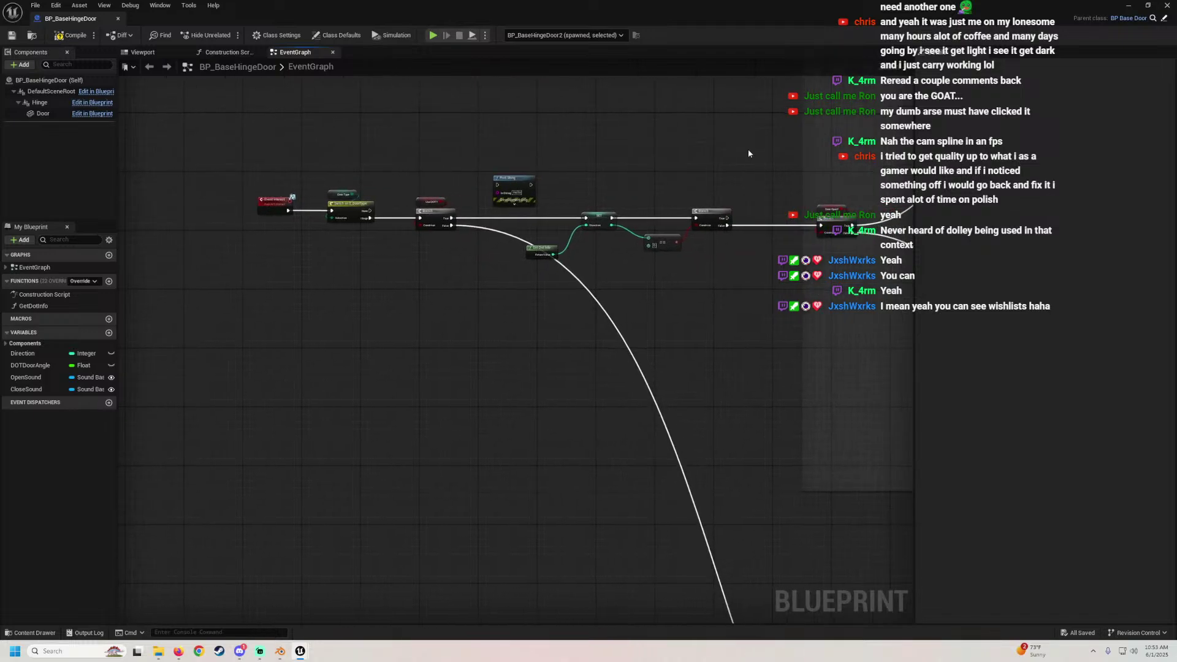
{"action": "left_click", "coordinate": [1167, 6]}
Save all assets, select the coffee table near the sofa and open its CoffeeTable static mesh for editing
{"action": "right_click_drag", "start_coordinate": [543, 233], "coordinate": [539, 276]}
{"action": "left_click", "coordinate": [136, 445]}
{"action": "mouse_move", "coordinate": [319, 343]}
{"action": "right_mouse_down"}
{"action": "mouse_move", "coordinate": [331, 328]}
{"action": "mouse_move", "coordinate": [466, 325]}
{"action": "mouse_move", "coordinate": [307, 339]}
{"action": "mouse_move", "coordinate": [328, 340]}
{"action": "right_mouse_up"}
{"action": "key", "text": "w"}
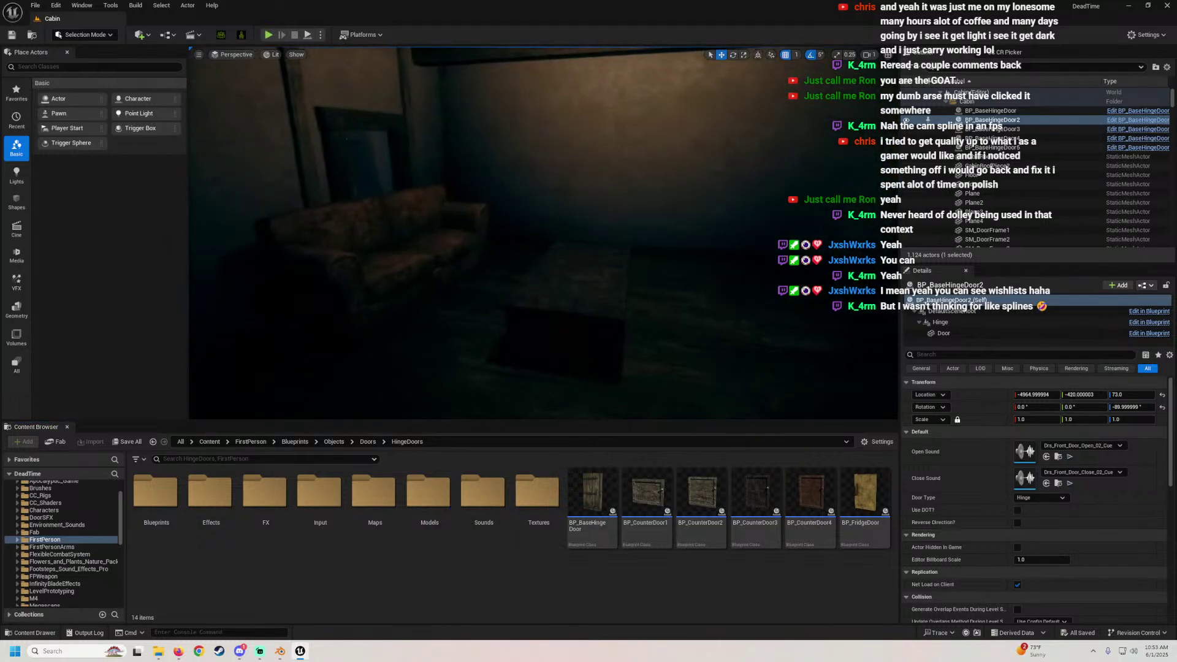
{"action": "left_click", "coordinate": [539, 270]}
{"action": "double_click", "coordinate": [1022, 463]}
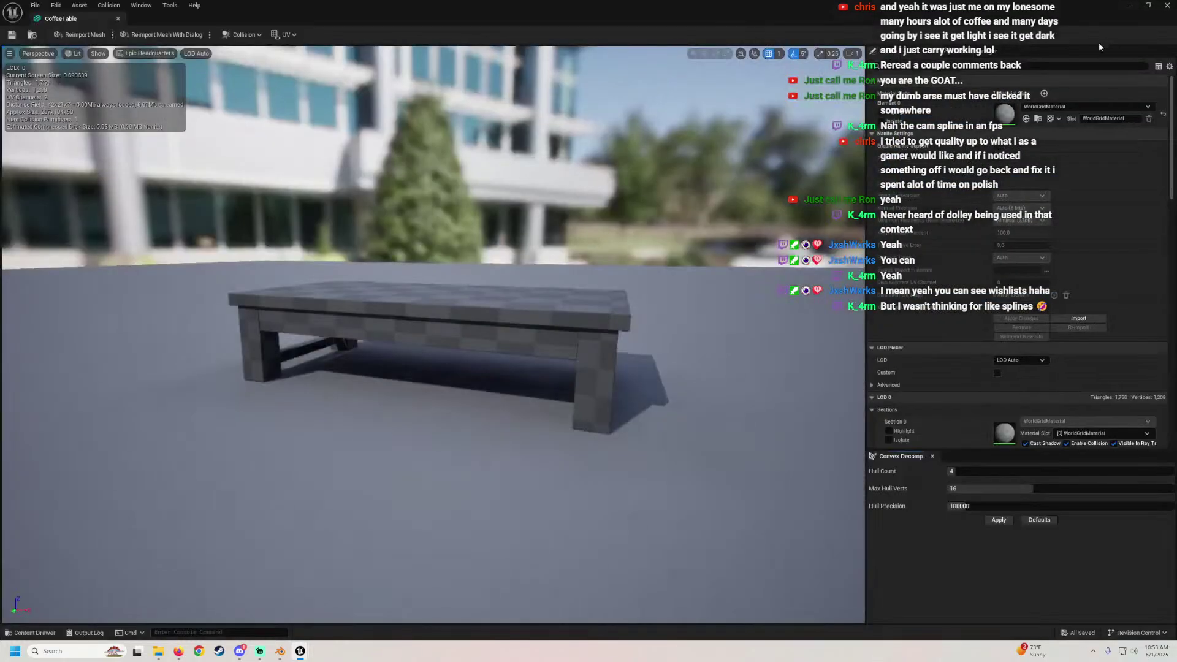
Assign MI_OldPlywood7 to Element 0 of the CoffeeTable mesh, enable Nanite support and apply the changes
{"action": "left_click_drag", "start_coordinate": [705, 9], "coordinate": [271, 202]}
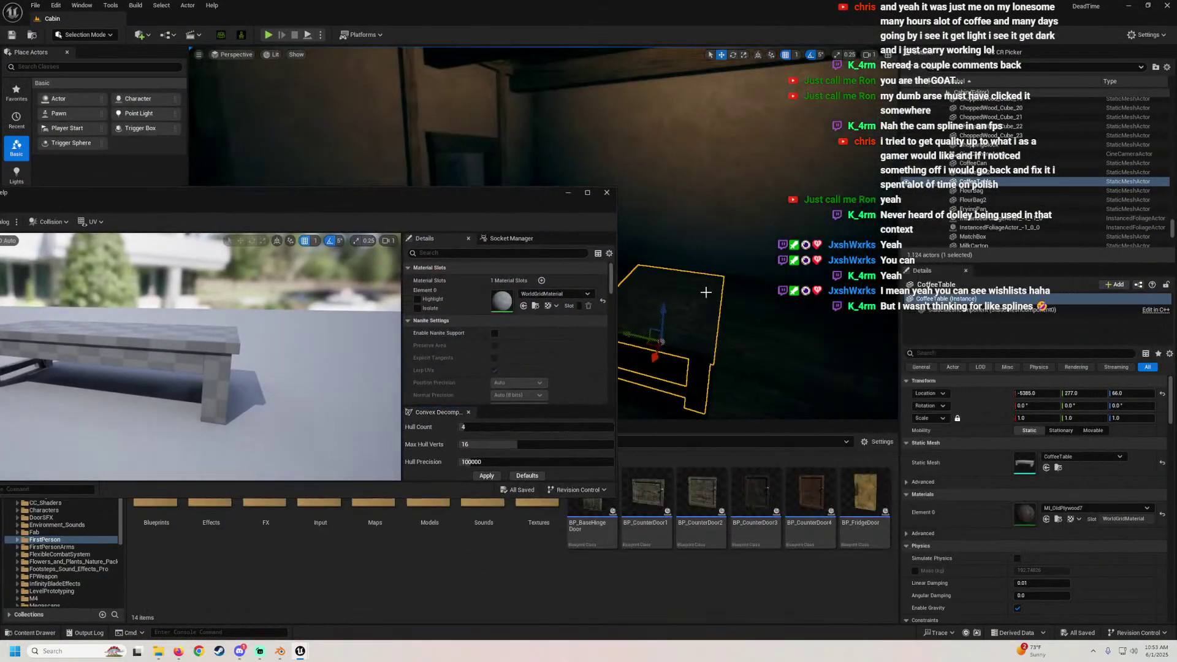
{"action": "left_click", "coordinate": [1058, 520]}
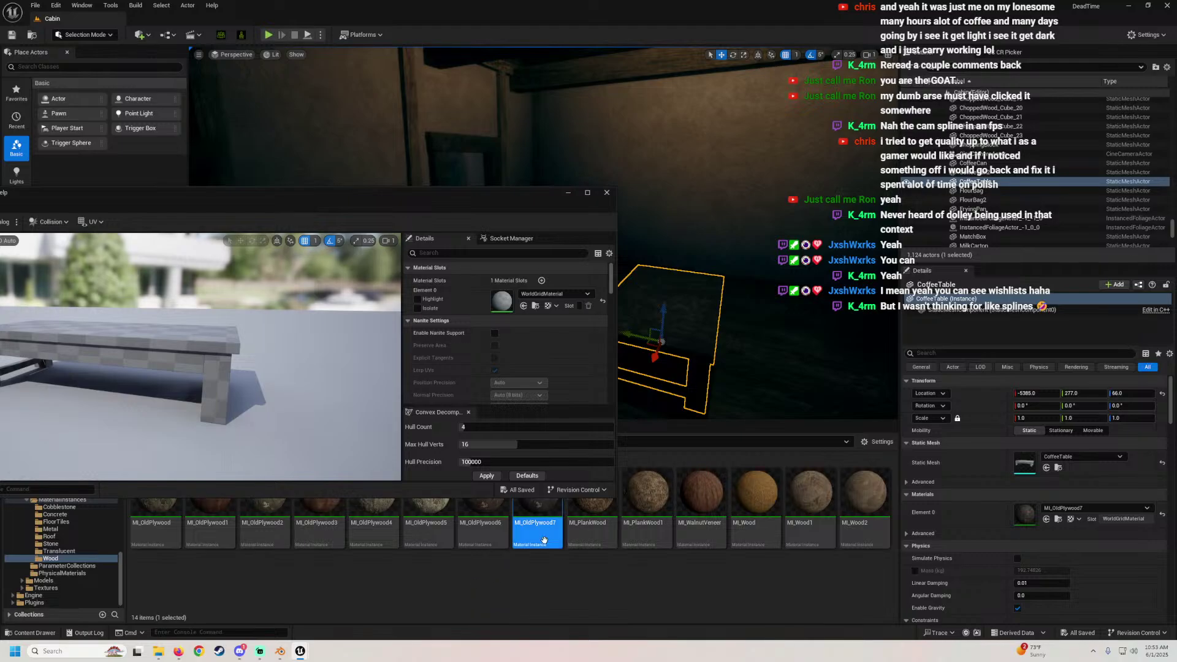
{"action": "left_click_drag", "start_coordinate": [538, 518], "coordinate": [504, 302]}
{"action": "left_click", "coordinate": [586, 193]}
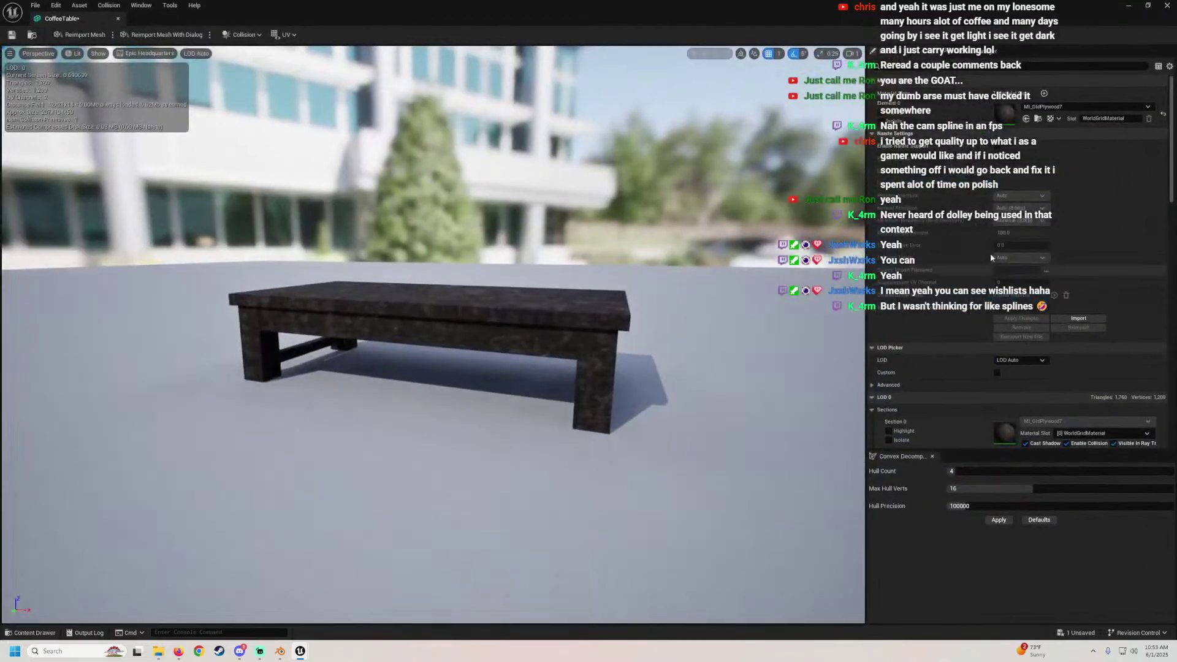
{"action": "left_click", "coordinate": [1017, 318]}
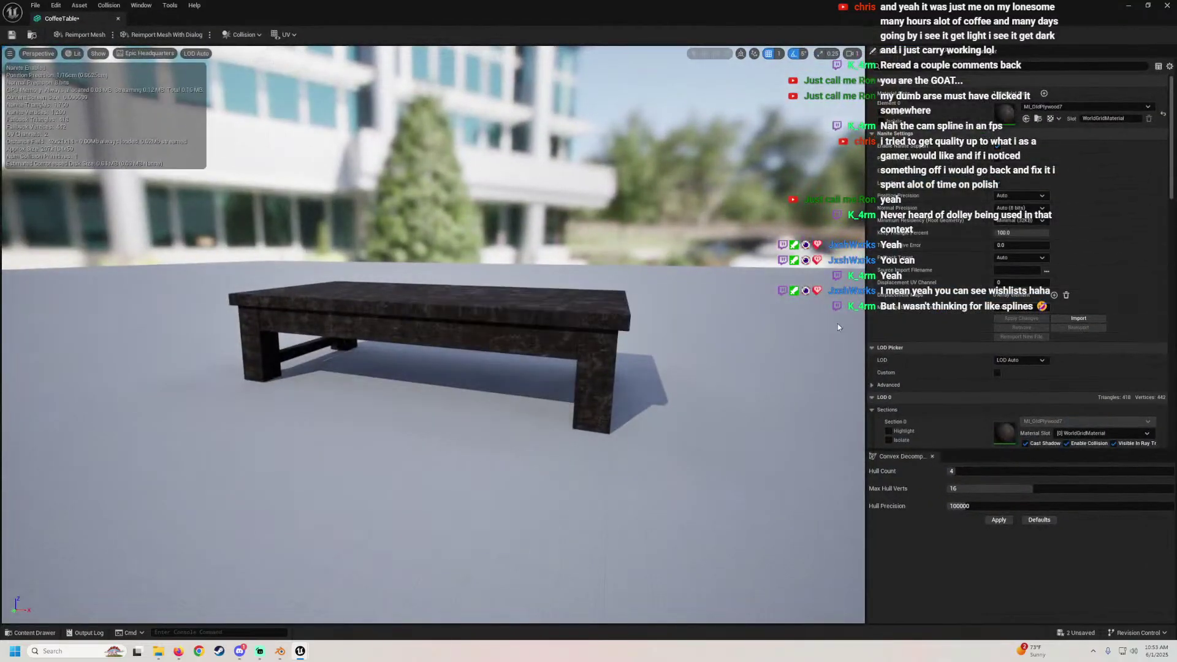
Replace the CoffeeTable mesh's existing collision with a box simplified collision and save the mesh
{"action": "left_click", "coordinate": [108, 5]}
{"action": "left_click", "coordinate": [111, 128]}
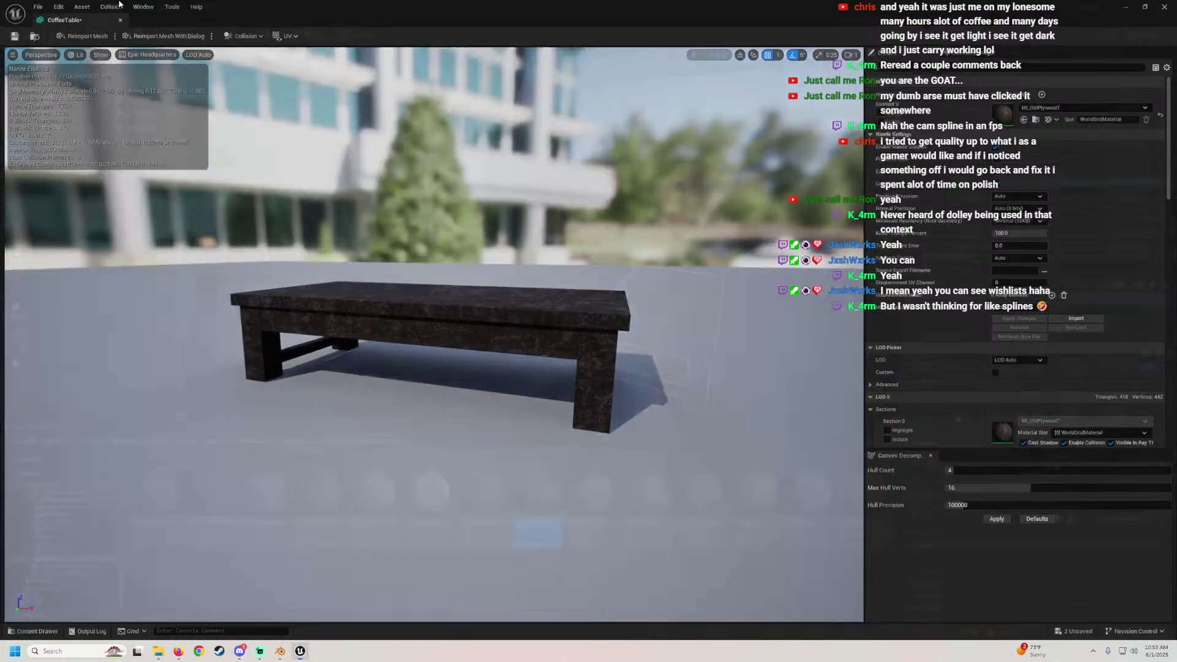
{"action": "left_click", "coordinate": [108, 5]}
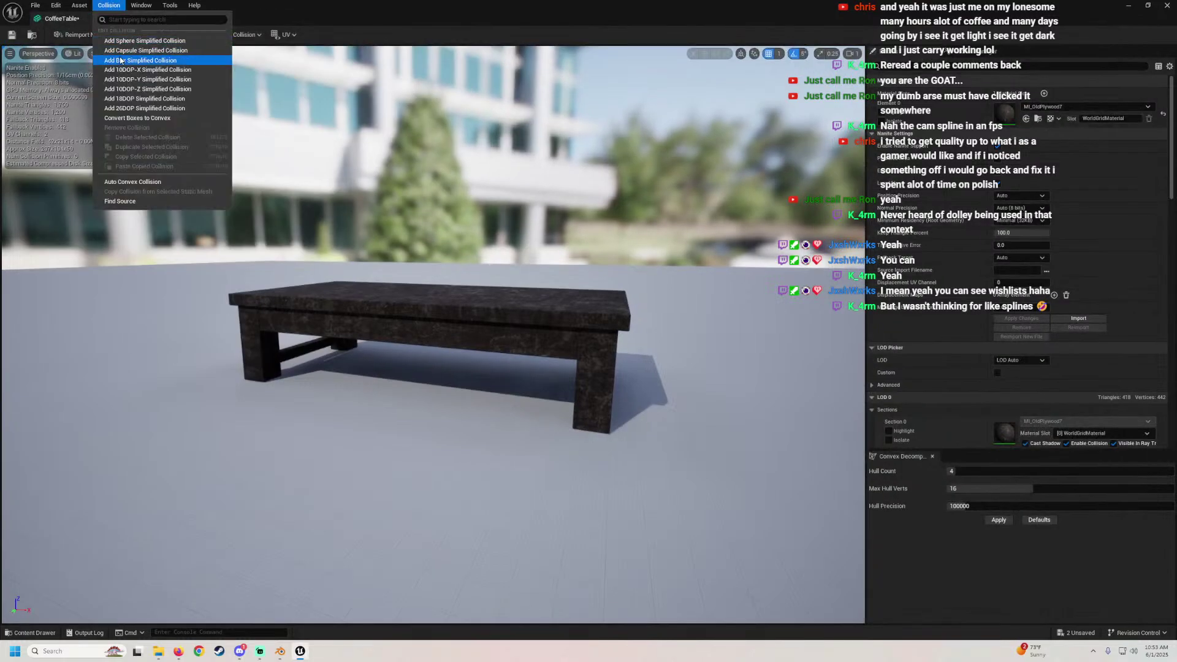
{"action": "left_click", "coordinate": [141, 61]}
{"action": "left_click", "coordinate": [11, 35]}
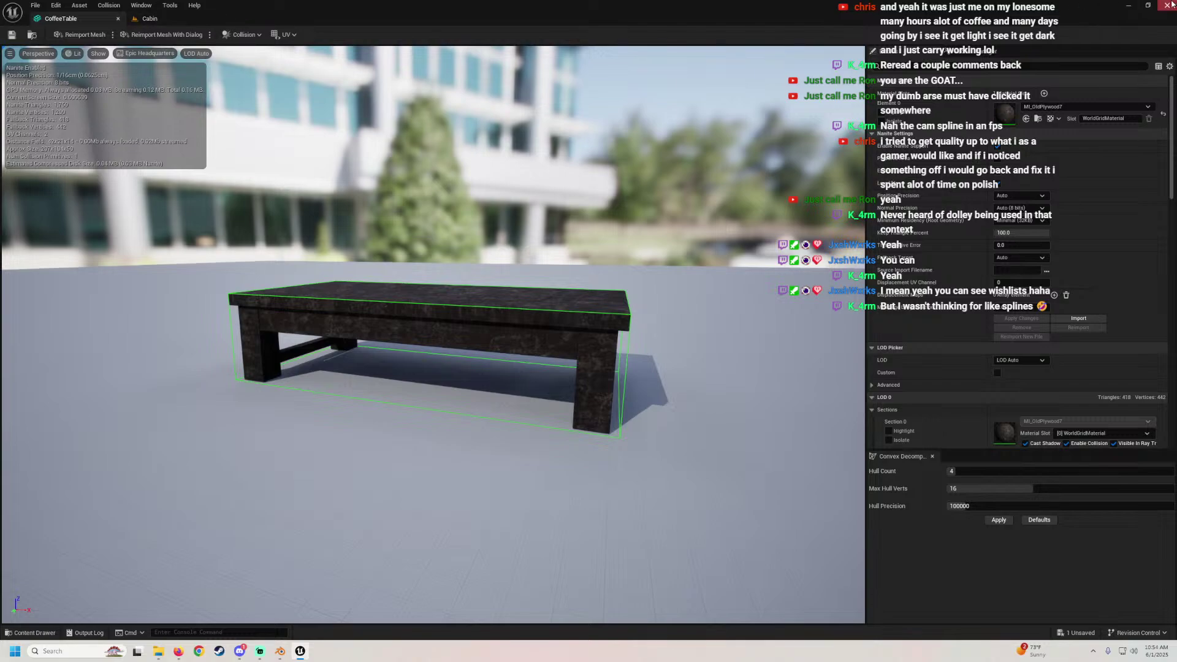
Save all modified assets and close the Unreal editor
{"action": "key", "text": "ctrl+shift+s"}
{"action": "left_click", "coordinate": [613, 428]}
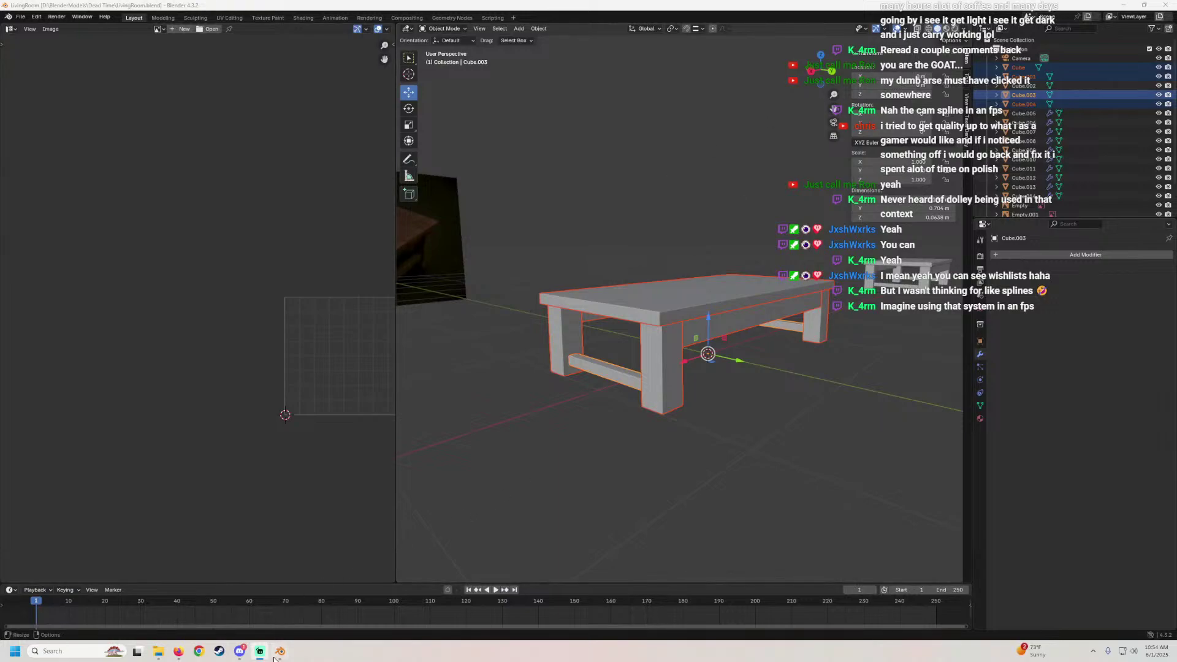
Start the Epic Games Launcher and open the DeadTime project from the Unreal Engine library
{"action": "mouse_move", "coordinate": [276, 657]}
{"action": "left_click", "coordinate": [14, 651]}
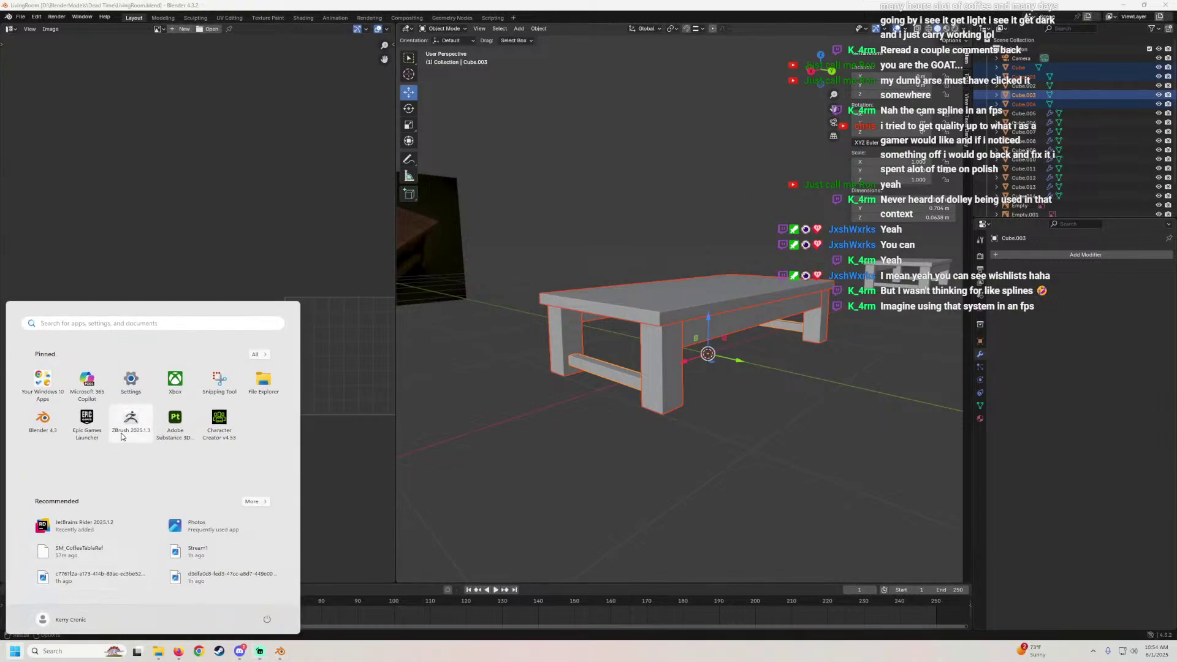
{"action": "left_click", "coordinate": [86, 423]}
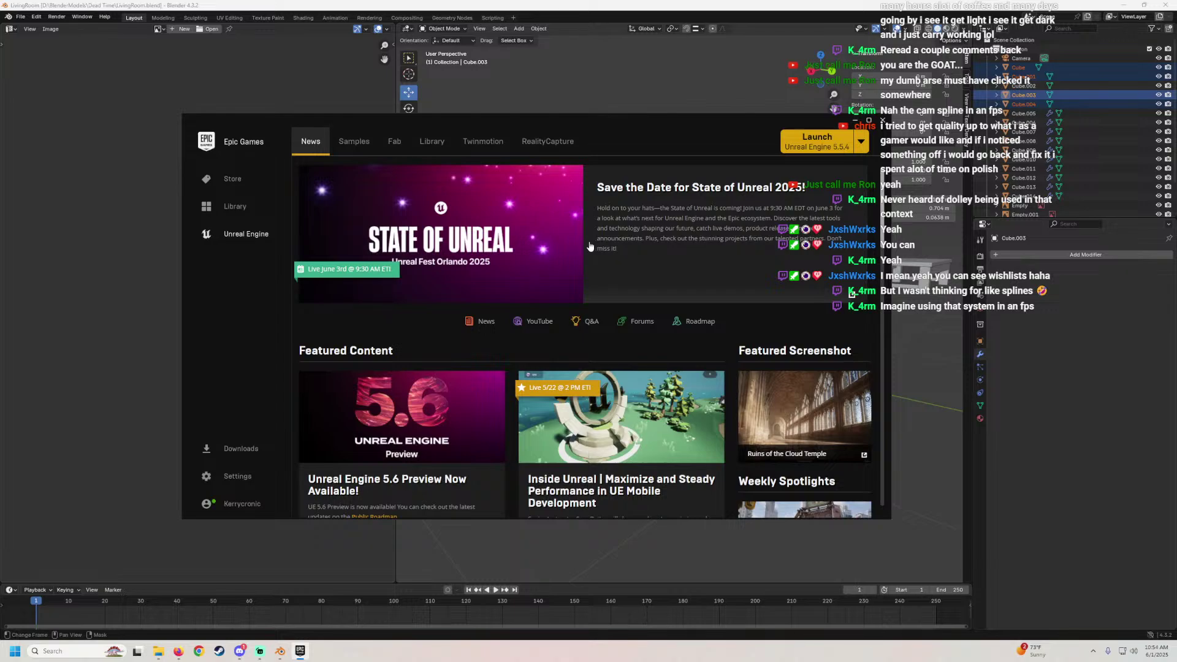
{"action": "left_click", "coordinate": [433, 141]}
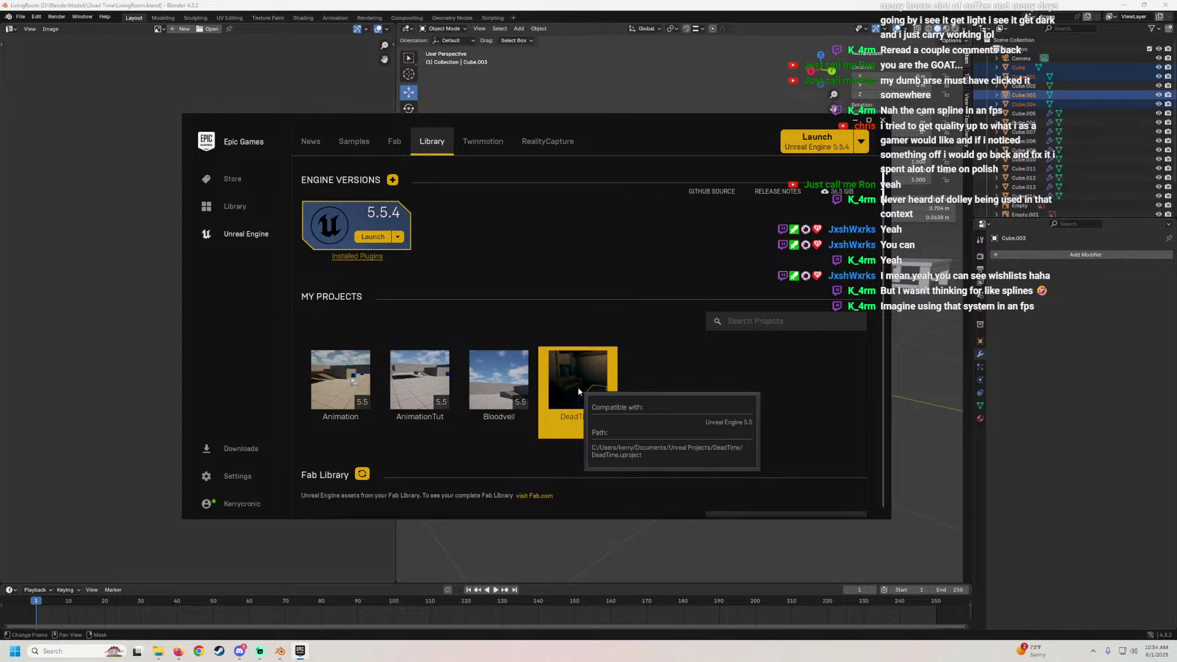
{"action": "double_click", "coordinate": [604, 388]}
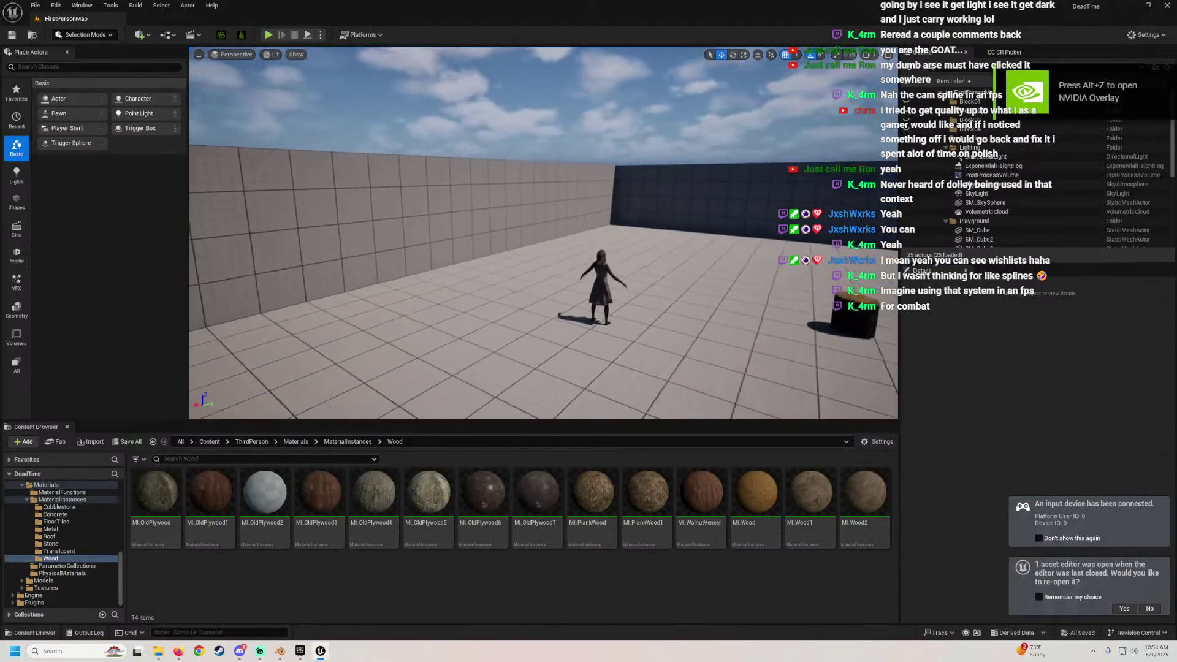
Open the Cabin level from the FirstPerson Maps folder and close the Message Log
{"action": "mouse_move", "coordinate": [543, 233]}
{"action": "right_mouse_down"}
{"action": "mouse_move", "coordinate": [430, 236]}
{"action": "mouse_move", "coordinate": [564, 233]}
{"action": "mouse_move", "coordinate": [521, 230]}
{"action": "right_mouse_up"}
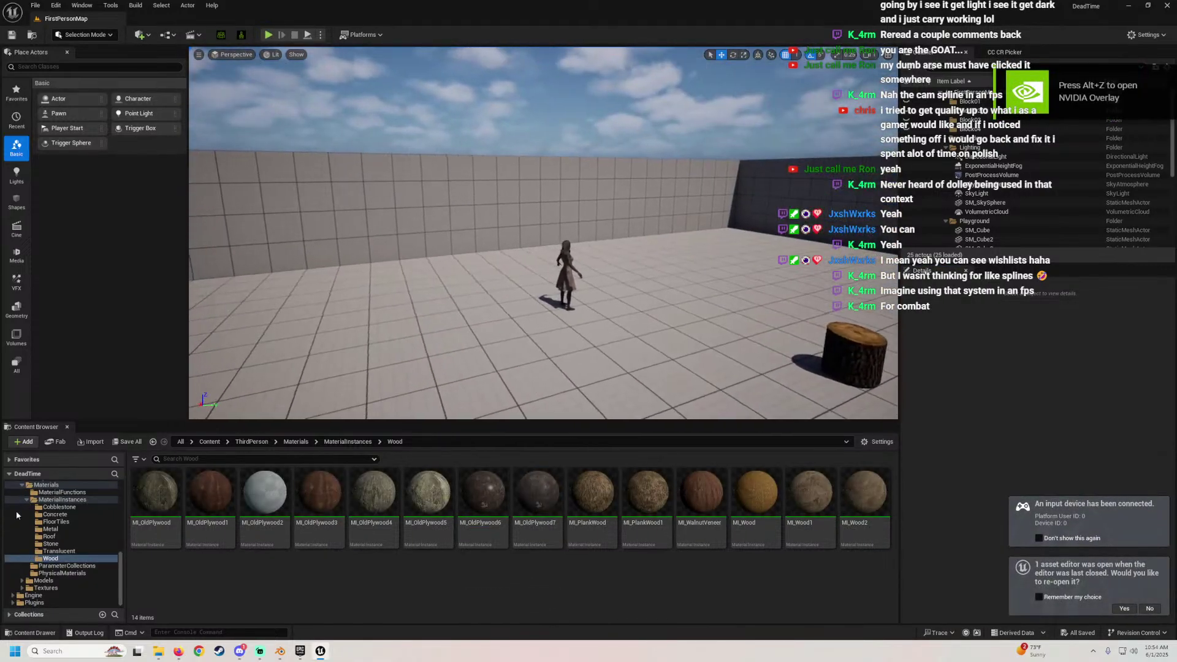
{"action": "scroll", "coordinate": [68, 543], "scroll_direction": "up", "scroll_amount": 5}
{"action": "left_click", "coordinate": [18, 530]}
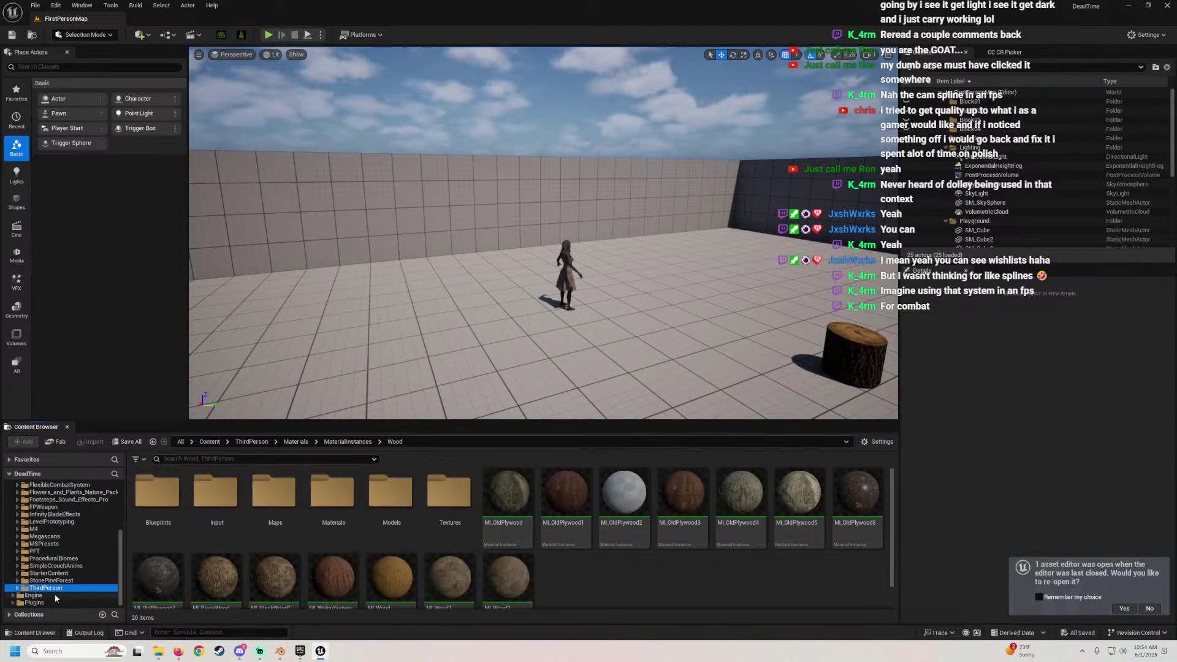
{"action": "scroll", "coordinate": [58, 552], "scroll_direction": "up", "scroll_amount": 2}
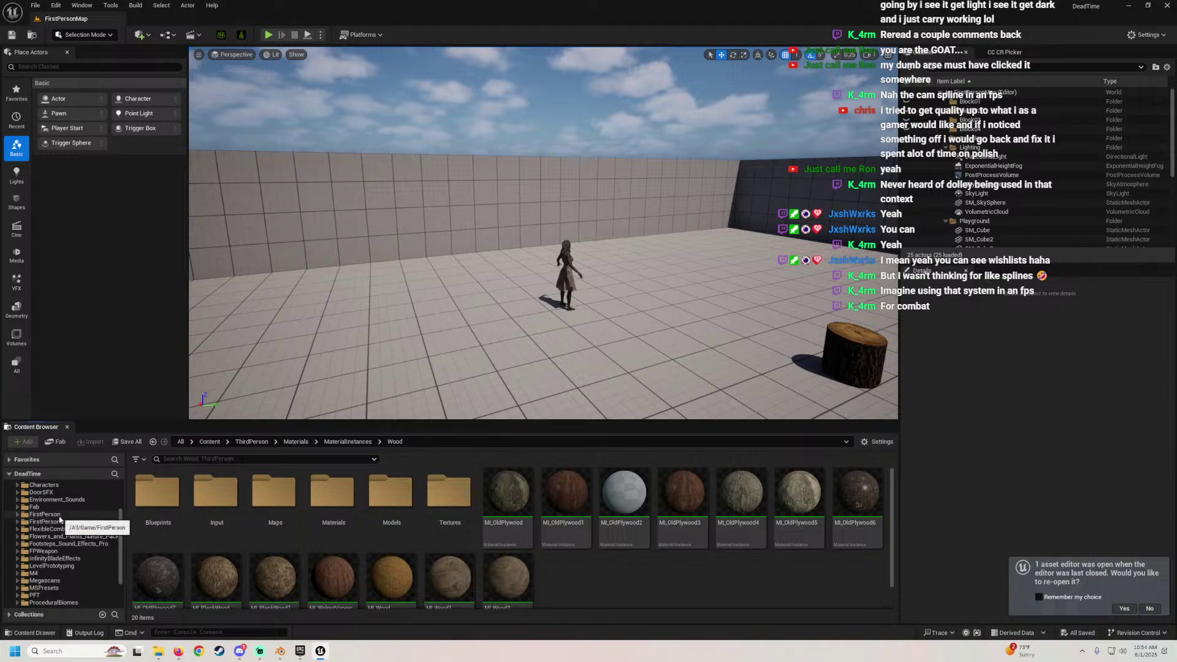
{"action": "left_click", "coordinate": [59, 517]}
{"action": "left_click", "coordinate": [377, 493]}
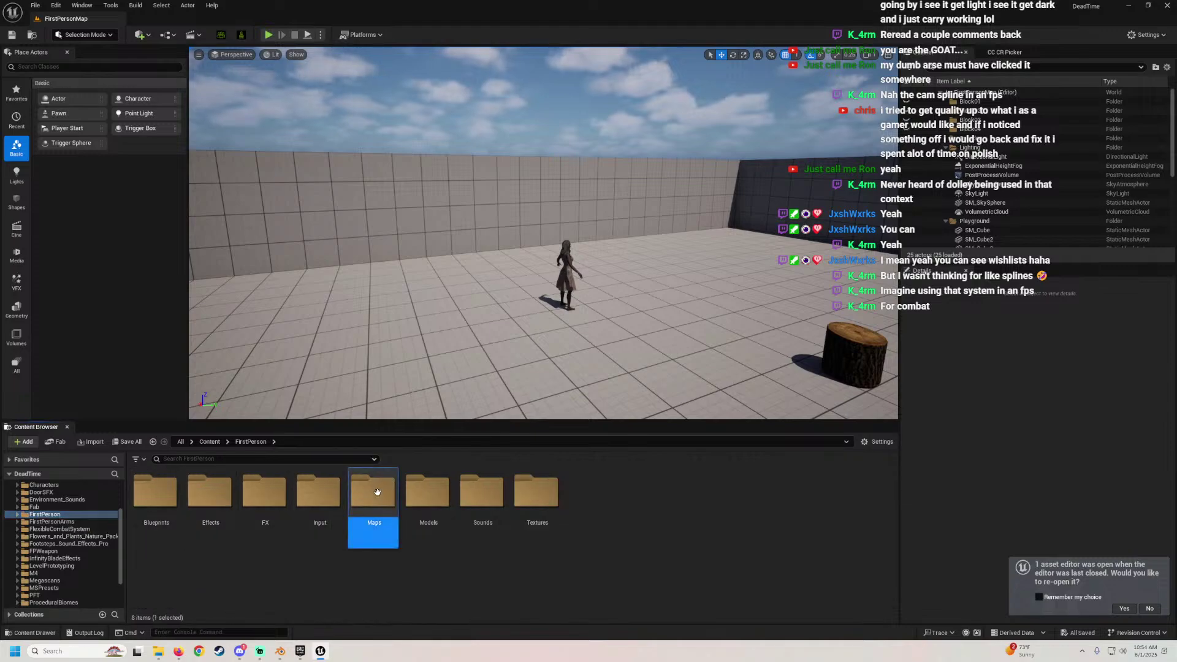
{"action": "double_click", "coordinate": [376, 493]}
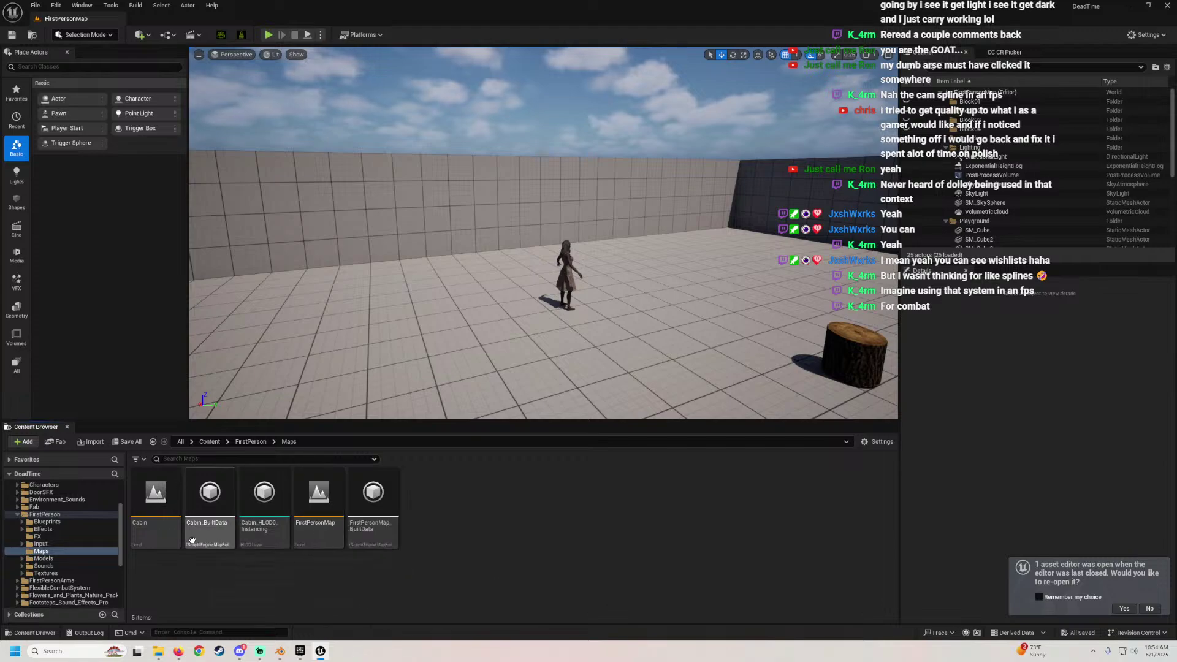
{"action": "double_click", "coordinate": [155, 537]}
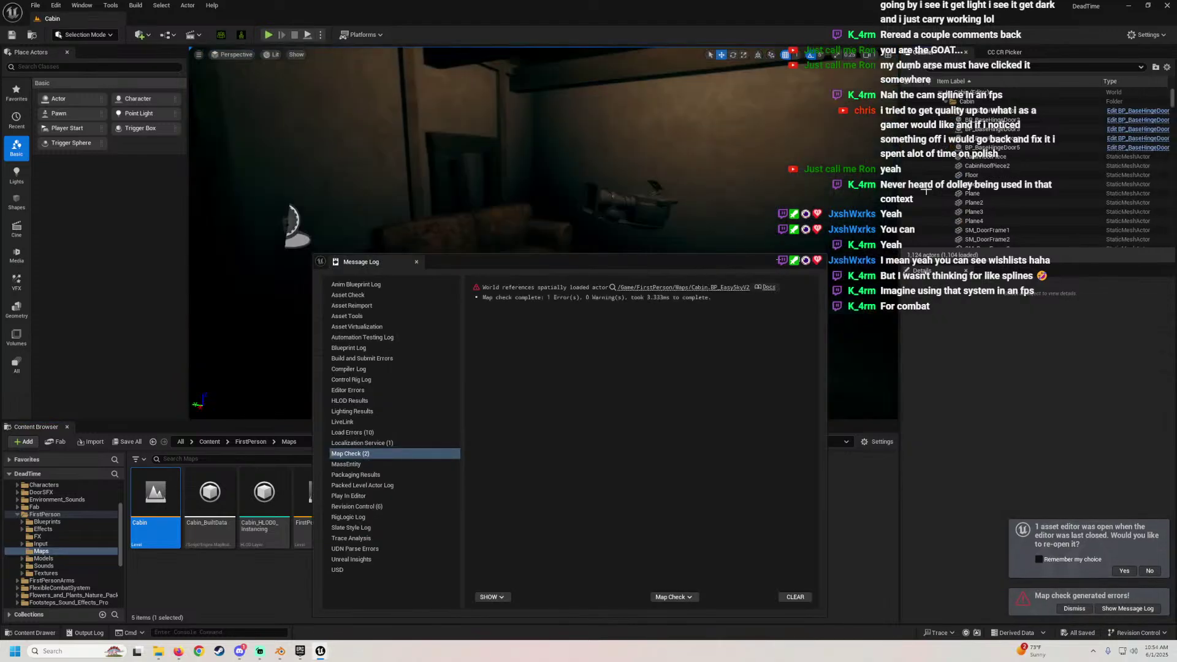
{"action": "left_click", "coordinate": [817, 260]}
Examine the cabin's living room interior around the sofa, coffee table, counter and dining table
{"action": "mouse_move", "coordinate": [734, 261]}
{"action": "right_mouse_down"}
{"action": "mouse_move", "coordinate": [368, 261]}
{"action": "mouse_move", "coordinate": [723, 253]}
{"action": "right_mouse_up"}
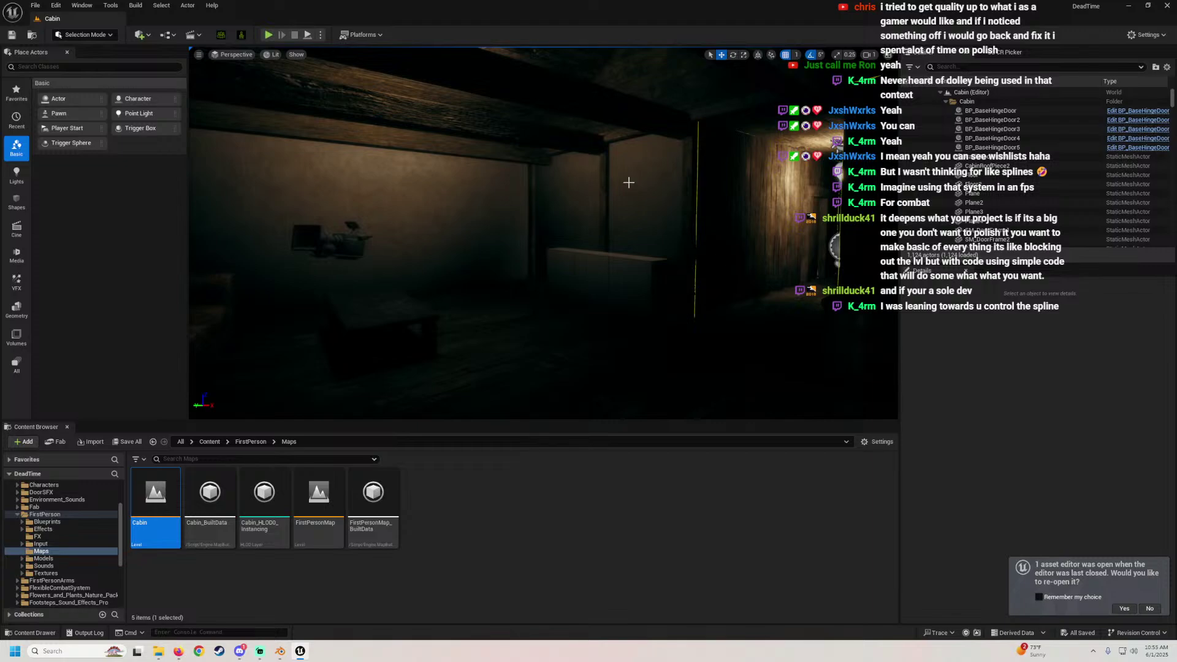
{"action": "right_click_drag", "start_coordinate": [348, 329], "coordinate": [282, 353]}
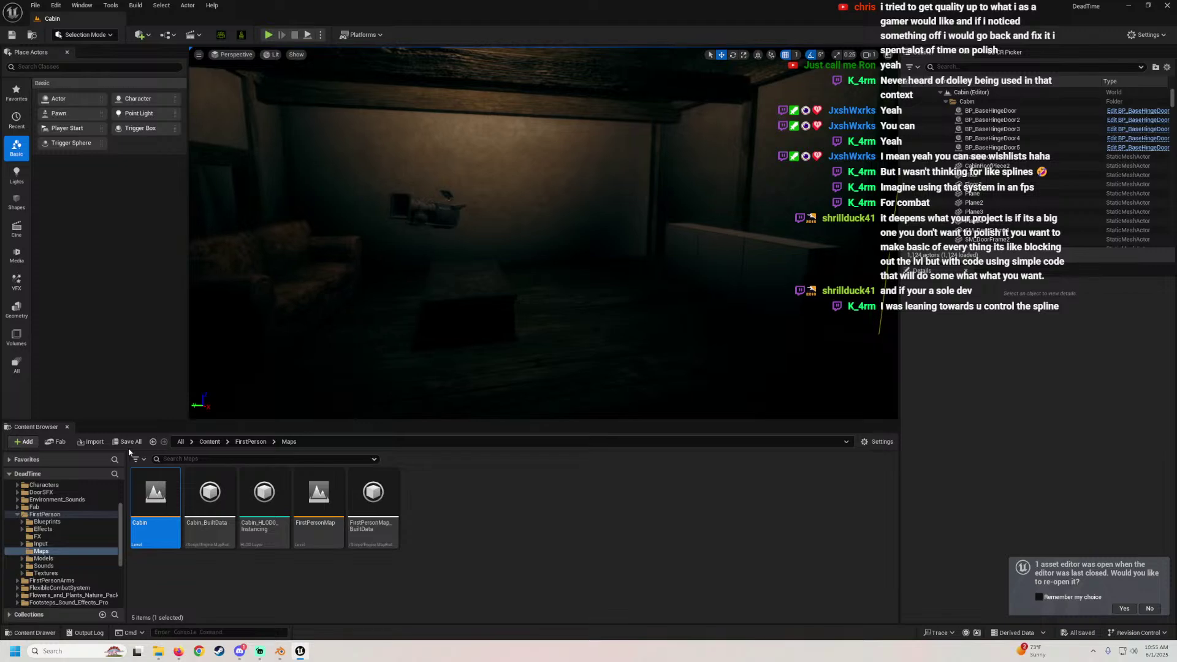
{"action": "right_click_drag", "start_coordinate": [255, 391], "coordinate": [375, 94]}
{"action": "mouse_move", "coordinate": [524, 273]}
{"action": "right_mouse_down"}
{"action": "mouse_move", "coordinate": [497, 270]}
{"action": "mouse_move", "coordinate": [524, 273]}
{"action": "mouse_move", "coordinate": [506, 309]}
{"action": "mouse_move", "coordinate": [498, 288]}
{"action": "mouse_move", "coordinate": [551, 79]}
{"action": "mouse_move", "coordinate": [535, 278]}
{"action": "right_mouse_up"}
{"action": "mouse_move", "coordinate": [731, 267]}
{"action": "right_mouse_down"}
{"action": "mouse_move", "coordinate": [589, 275]}
{"action": "mouse_move", "coordinate": [686, 270]}
{"action": "mouse_move", "coordinate": [625, 278]}
{"action": "mouse_move", "coordinate": [552, 245]}
{"action": "mouse_move", "coordinate": [711, 273]}
{"action": "right_mouse_up"}
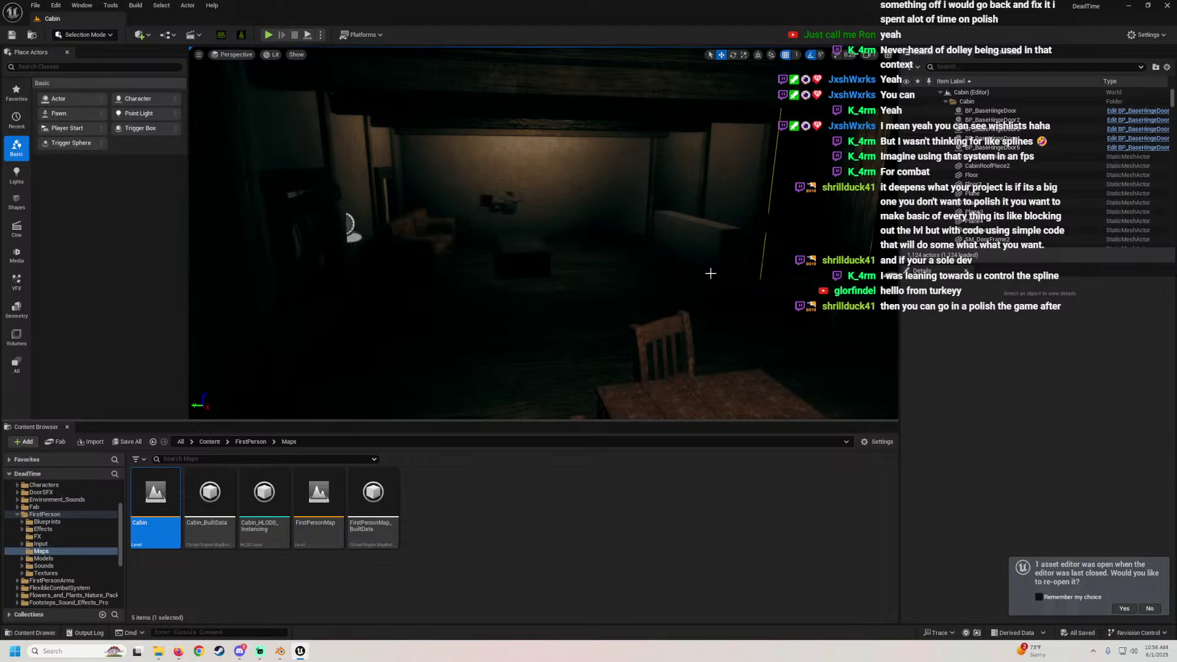
{"action": "key", "text": "w"}
{"action": "right_click_drag", "start_coordinate": [423, 167], "coordinate": [439, 341]}
{"action": "key", "text": "w"}
{"action": "key", "text": "w"}
{"action": "key", "text": "s"}
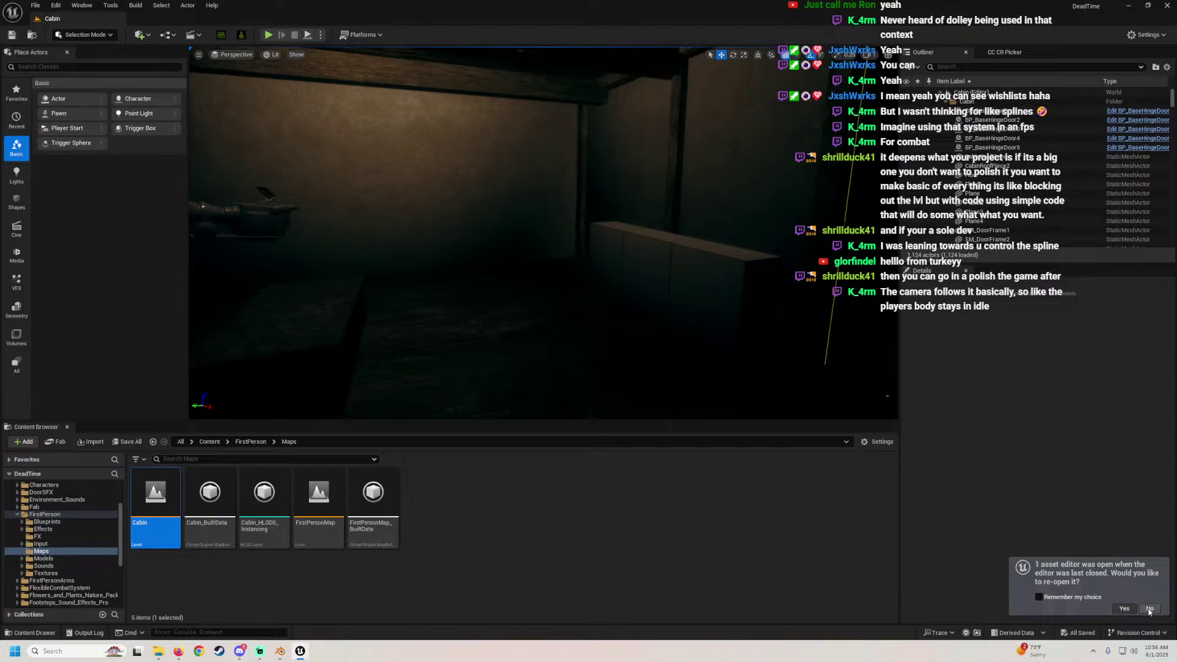
{"action": "right_click_drag", "start_coordinate": [583, 310], "coordinate": [413, 257]}
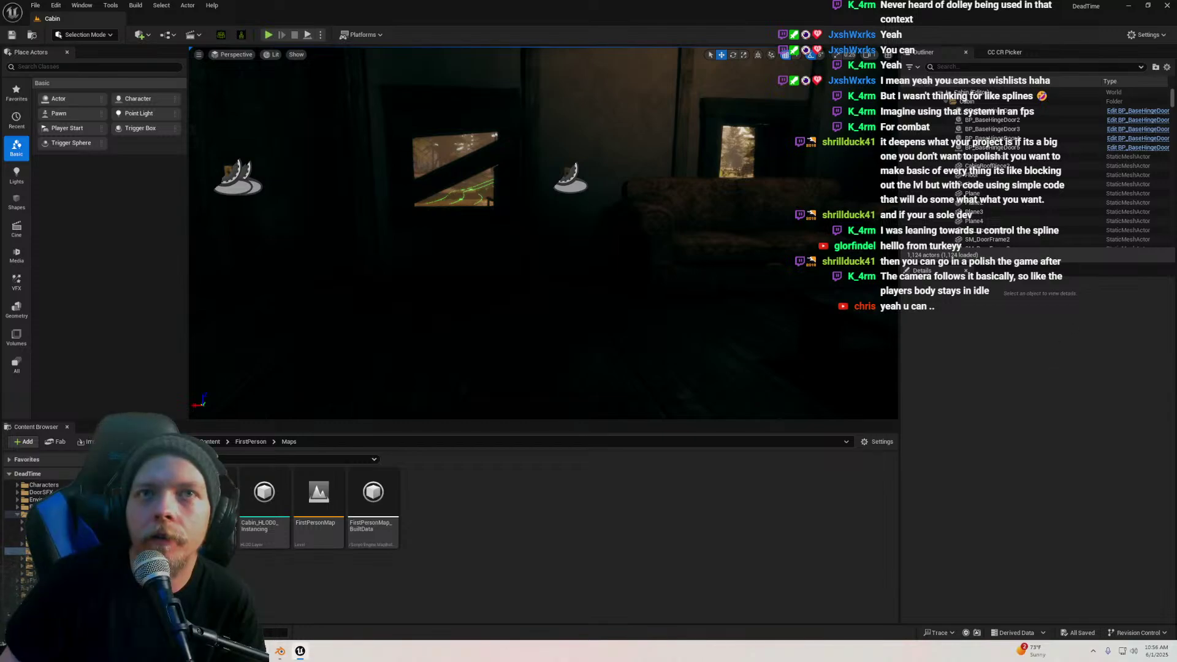
{"action": "mouse_move", "coordinate": [507, 249]}
{"action": "right_mouse_down"}
{"action": "mouse_move", "coordinate": [481, 248]}
{"action": "mouse_move", "coordinate": [668, 244]}
{"action": "mouse_move", "coordinate": [497, 261]}
{"action": "right_mouse_up"}
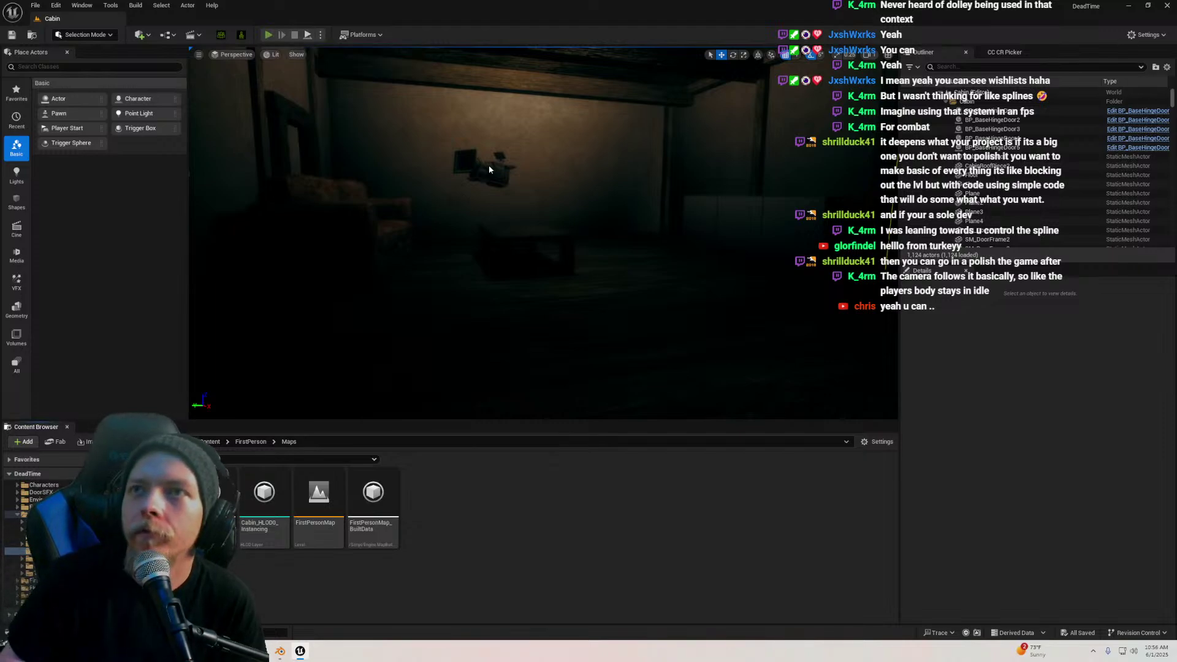
Play-test the Cabin level by walking around the coffee table, sofa and dining area, and end the play session
{"action": "key", "text": "alt+p"}
{"action": "key", "text": "w"}
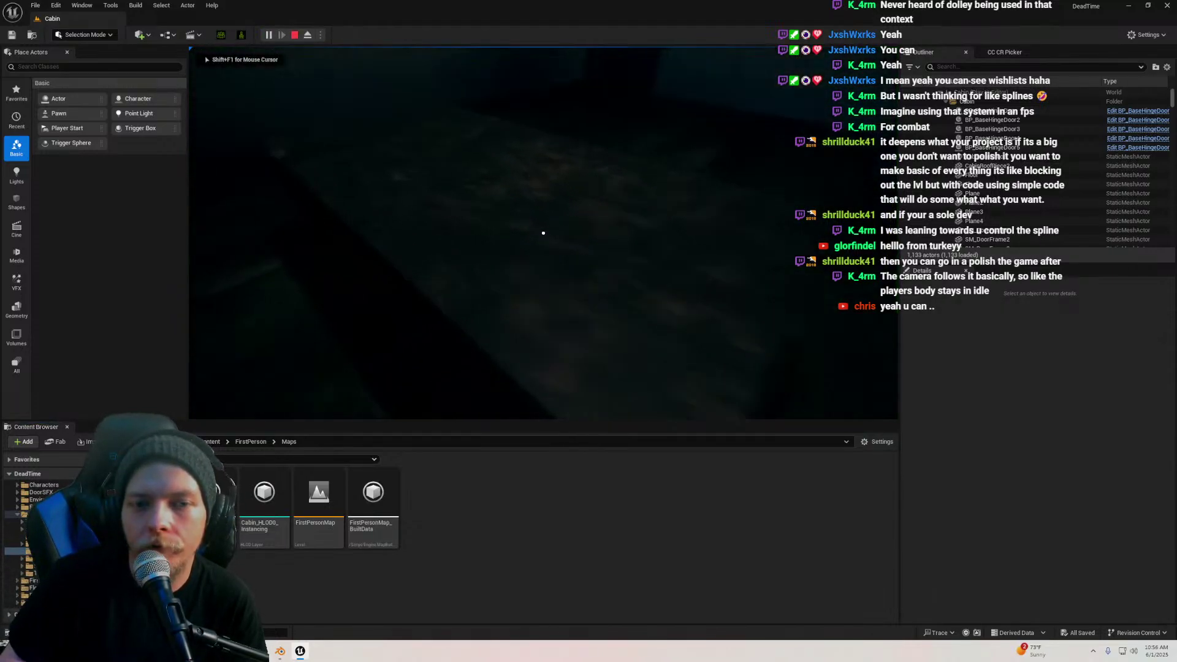
{"action": "key", "text": "w"}
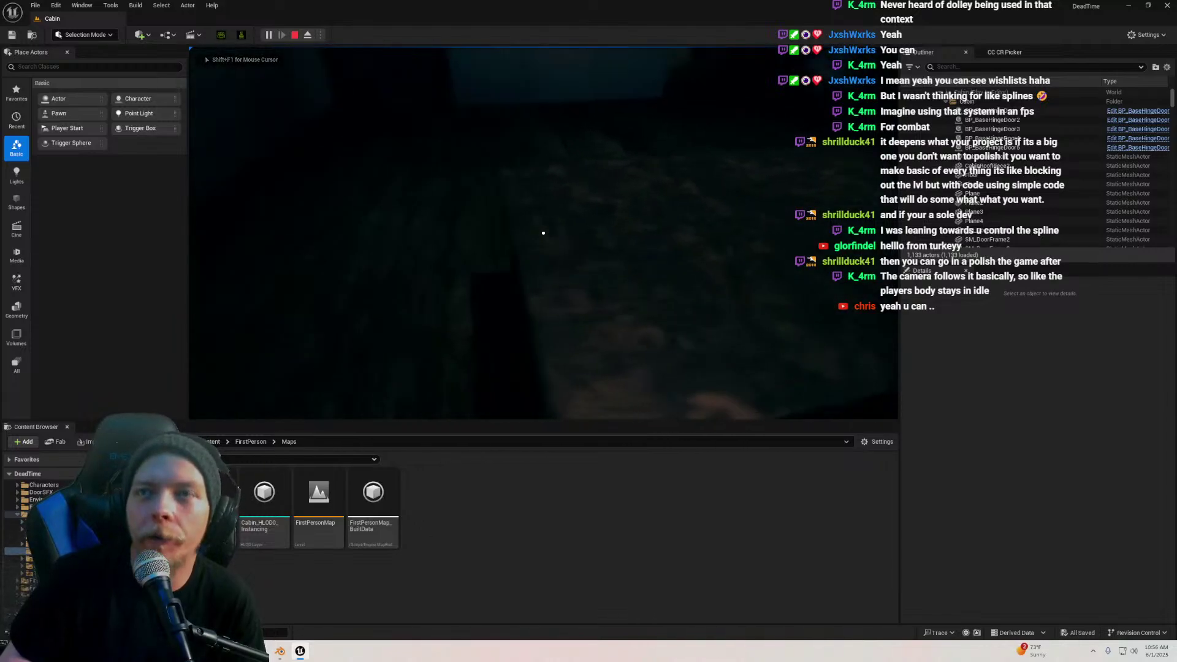
{"action": "key", "text": "w"}
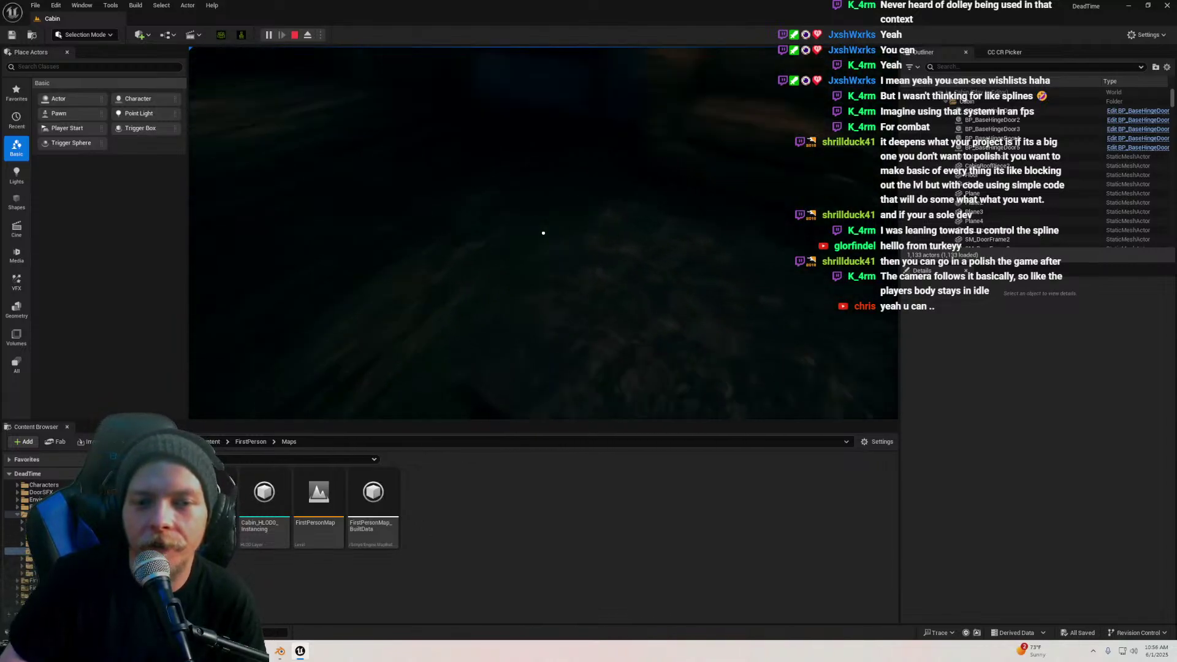
{"action": "key", "text": "w"}
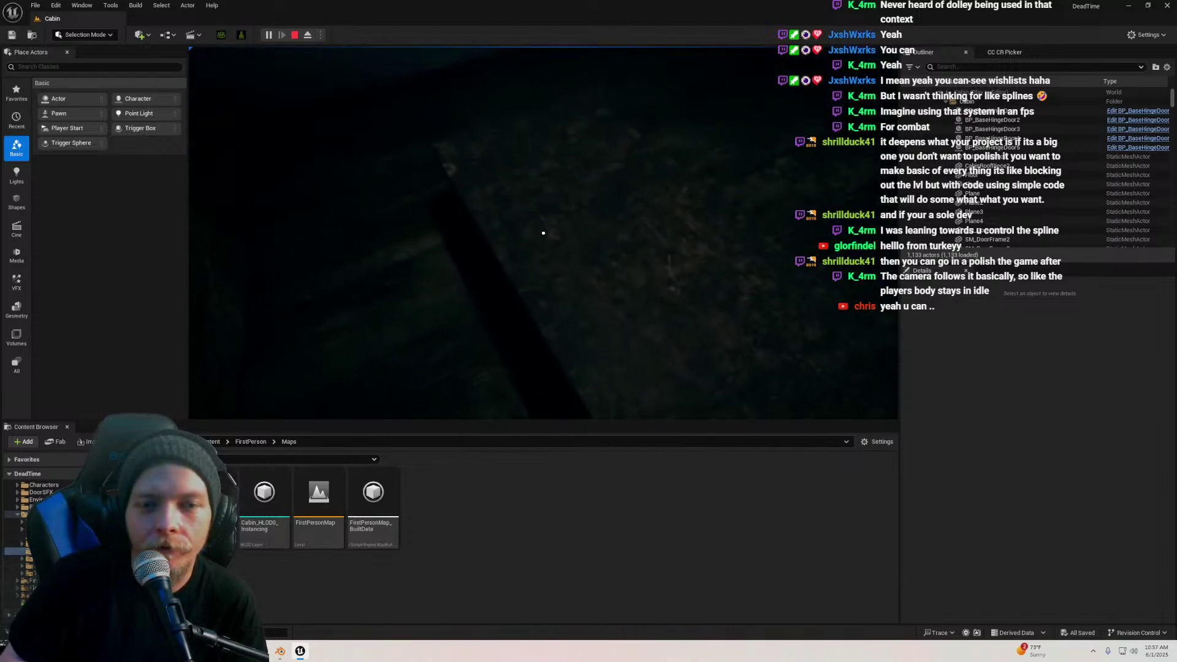
{"action": "key", "text": "s"}
{"action": "key", "text": "w"}
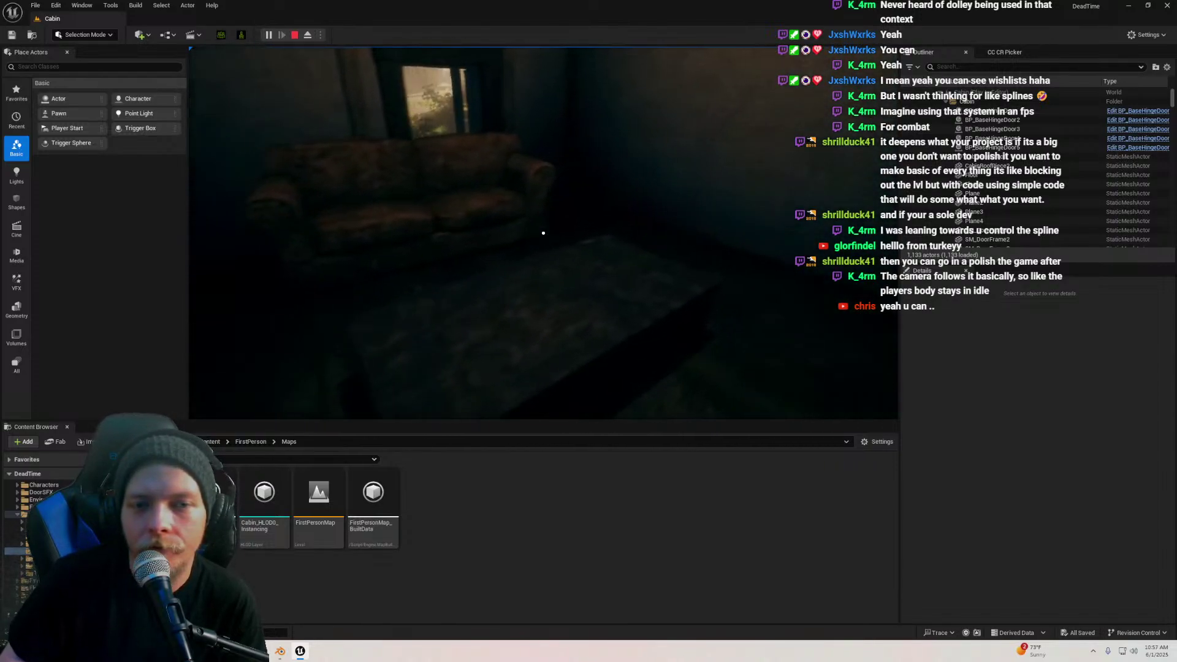
{"action": "key", "text": "w"}
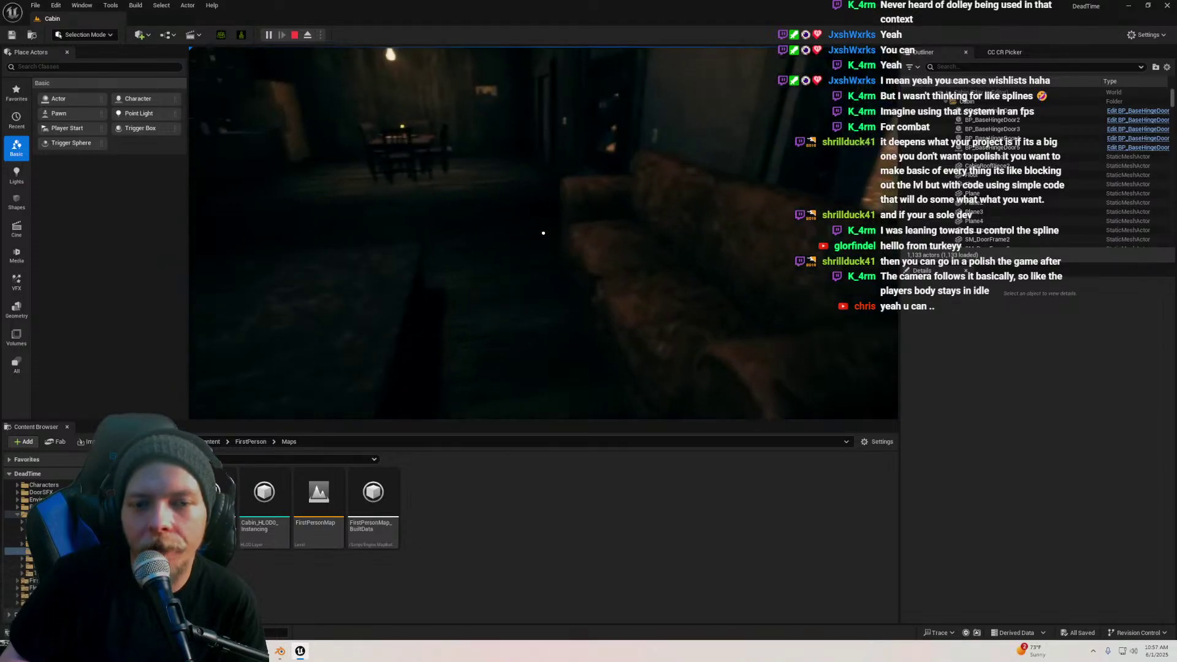
{"action": "key", "text": "s"}
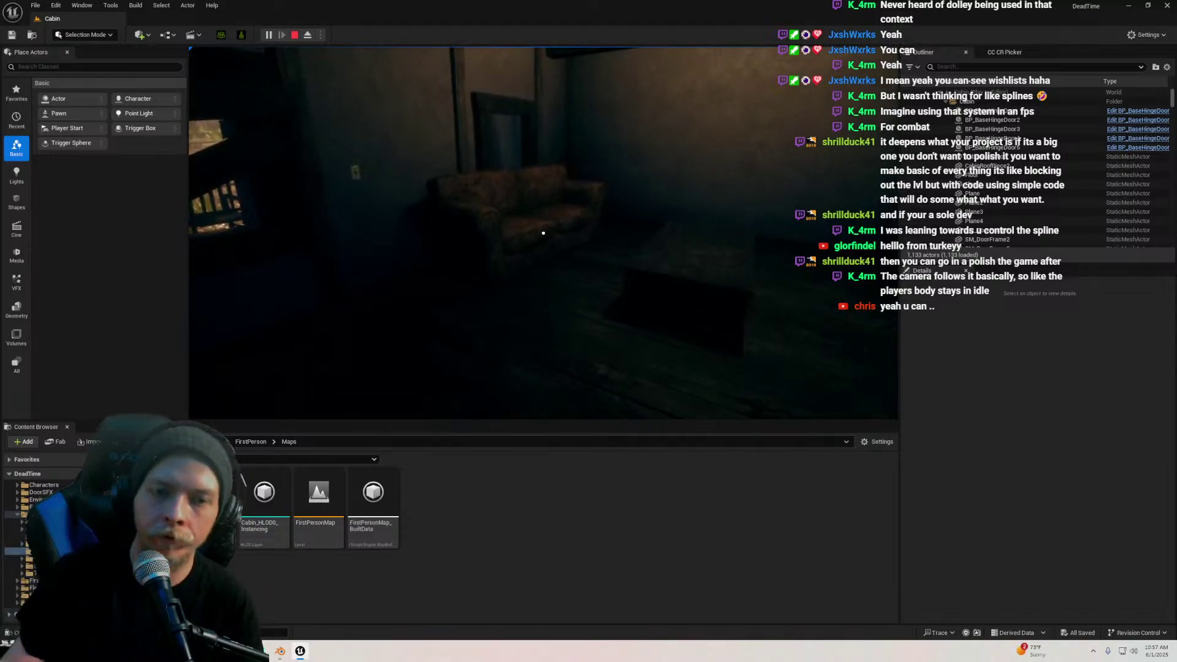
{"action": "key", "text": "s"}
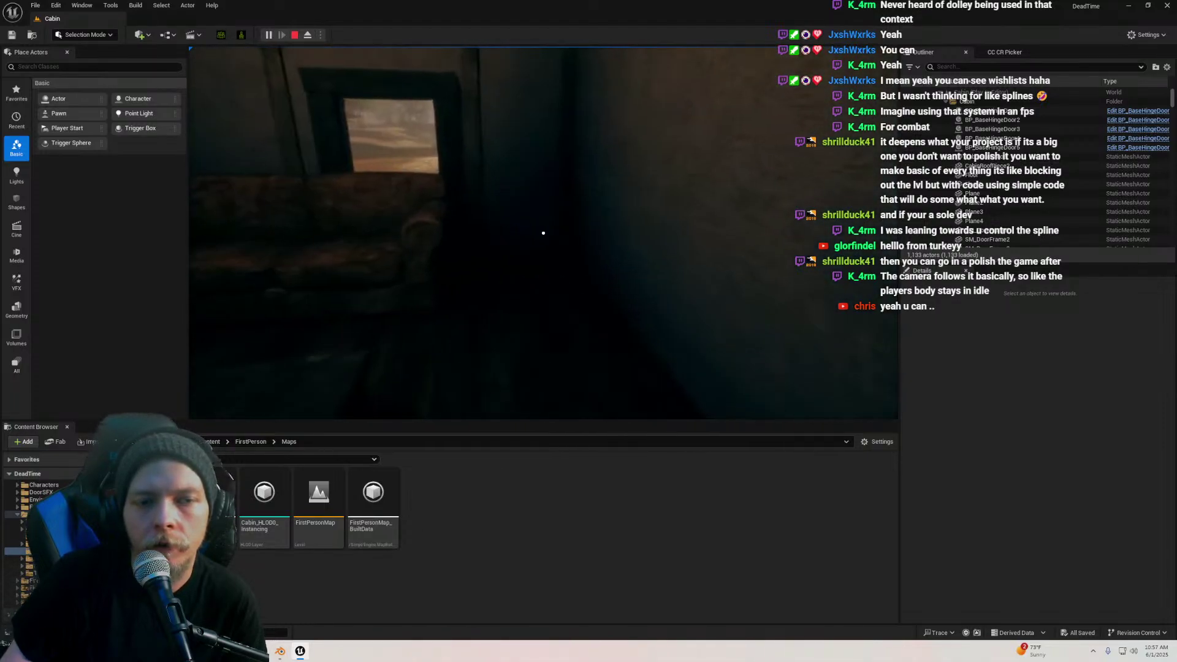
{"action": "key", "text": "w"}
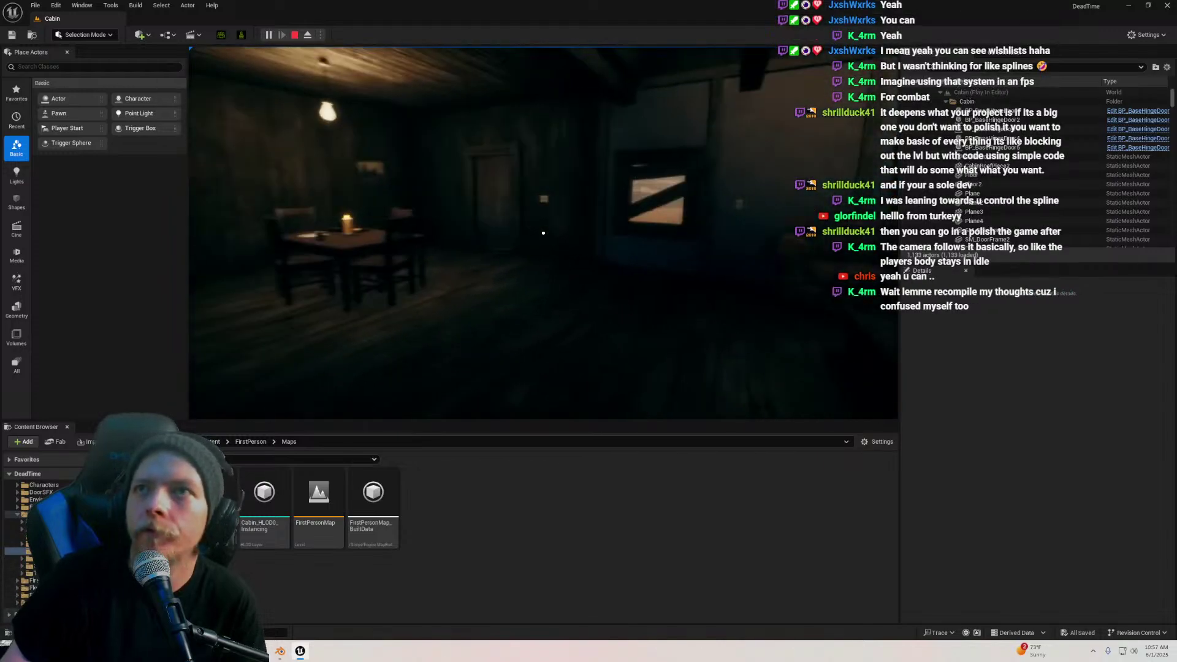
{"action": "key", "text": "s"}
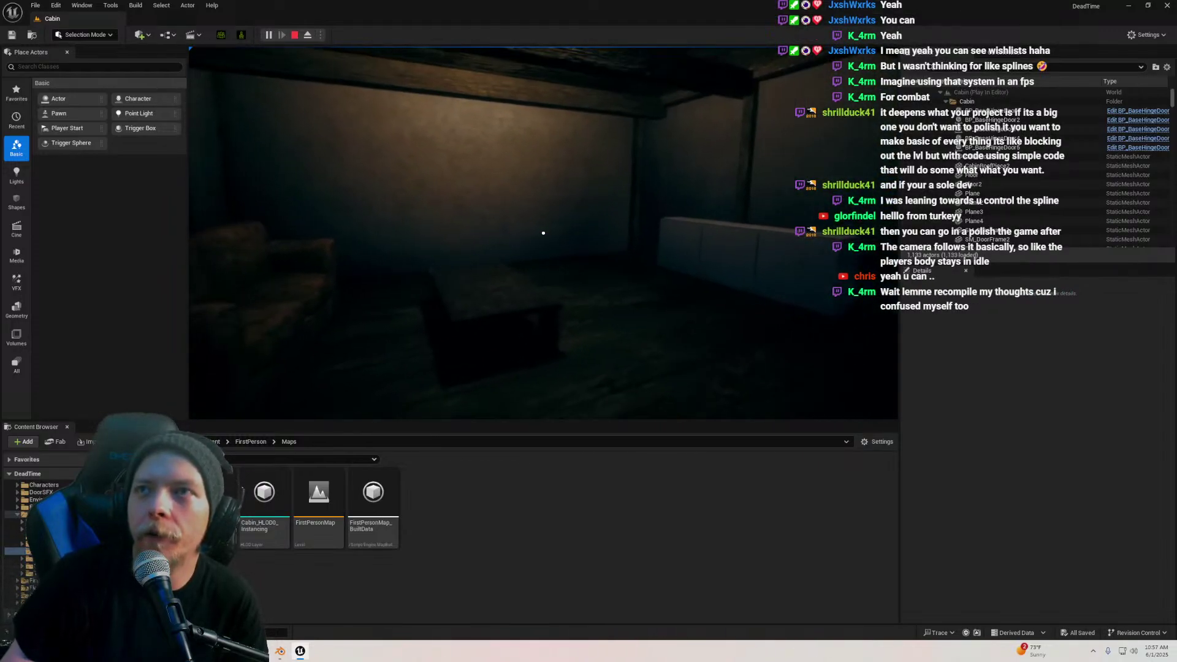
{"action": "key", "text": "w"}
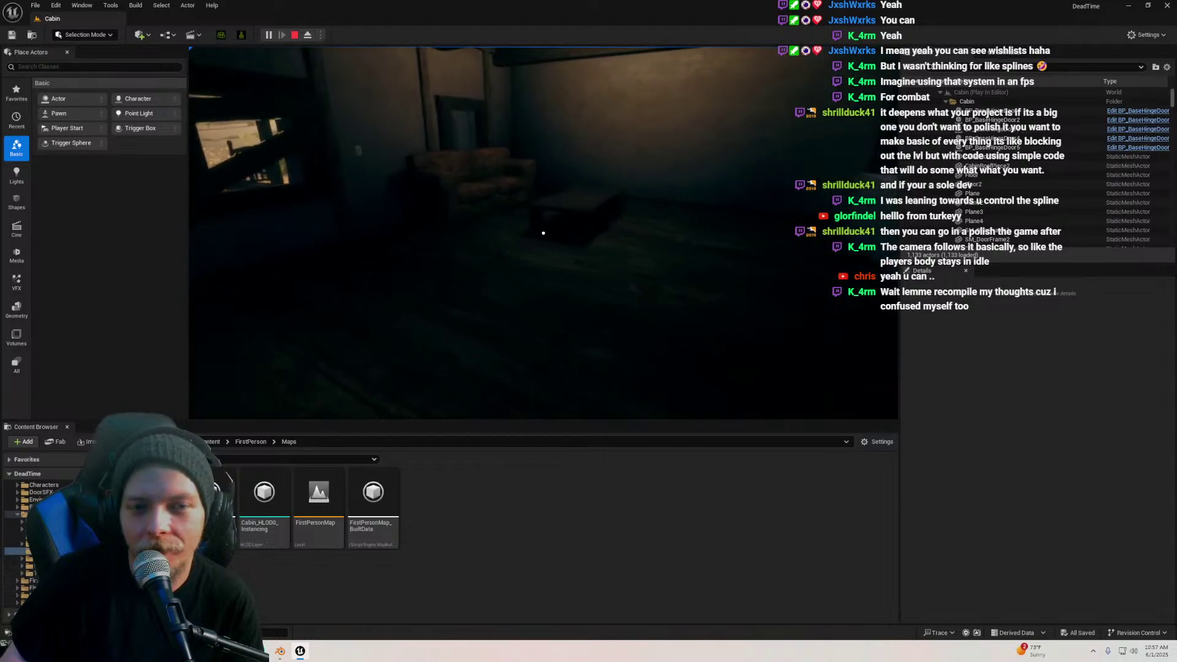
{"action": "key", "text": "Escape"}
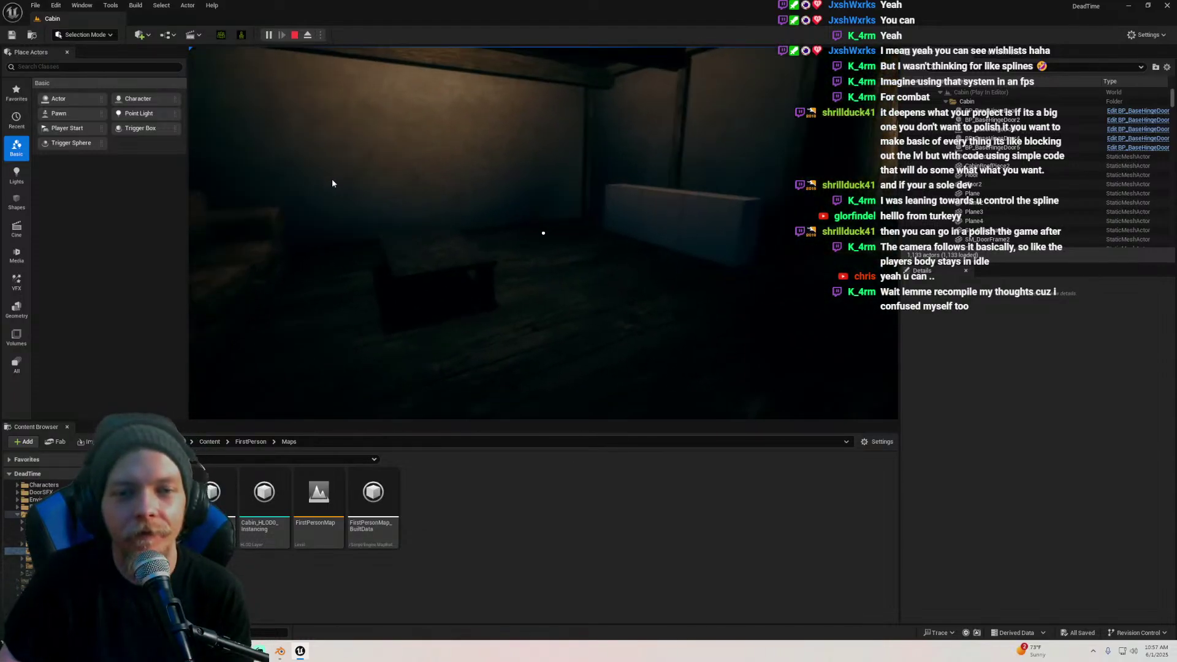
{"action": "mouse_move", "coordinate": [509, 241]}
{"action": "right_mouse_down"}
{"action": "mouse_move", "coordinate": [552, 227]}
{"action": "mouse_move", "coordinate": [509, 240]}
{"action": "right_mouse_up"}
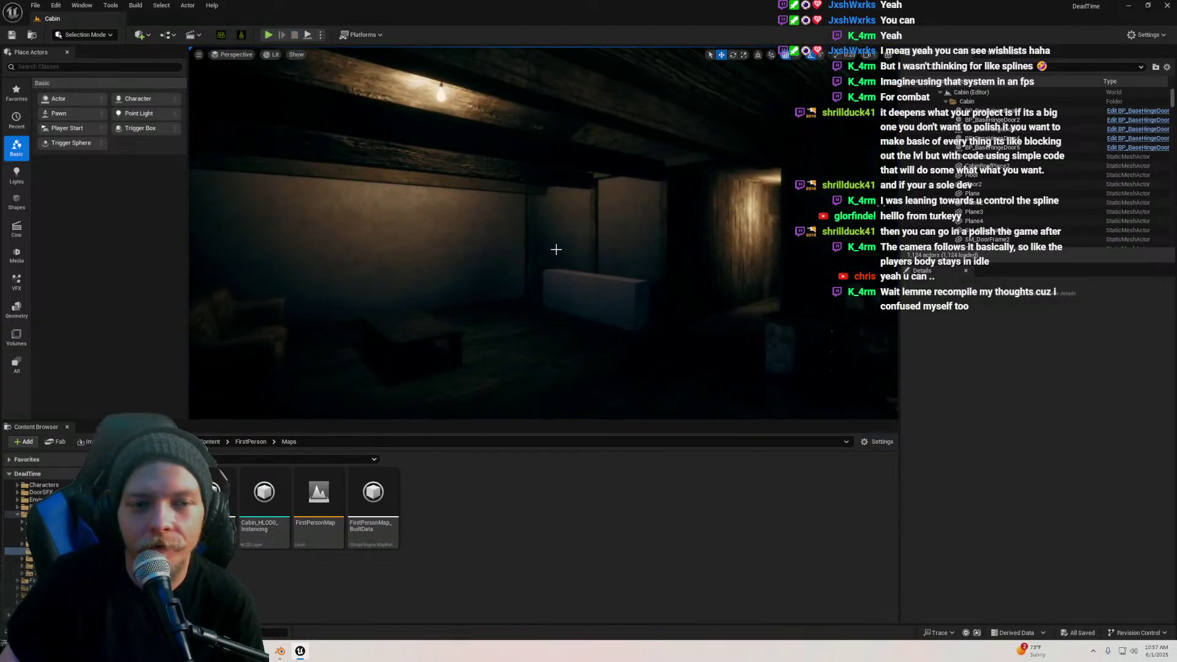
{"action": "right_click_drag", "start_coordinate": [479, 317], "coordinate": [438, 331]}
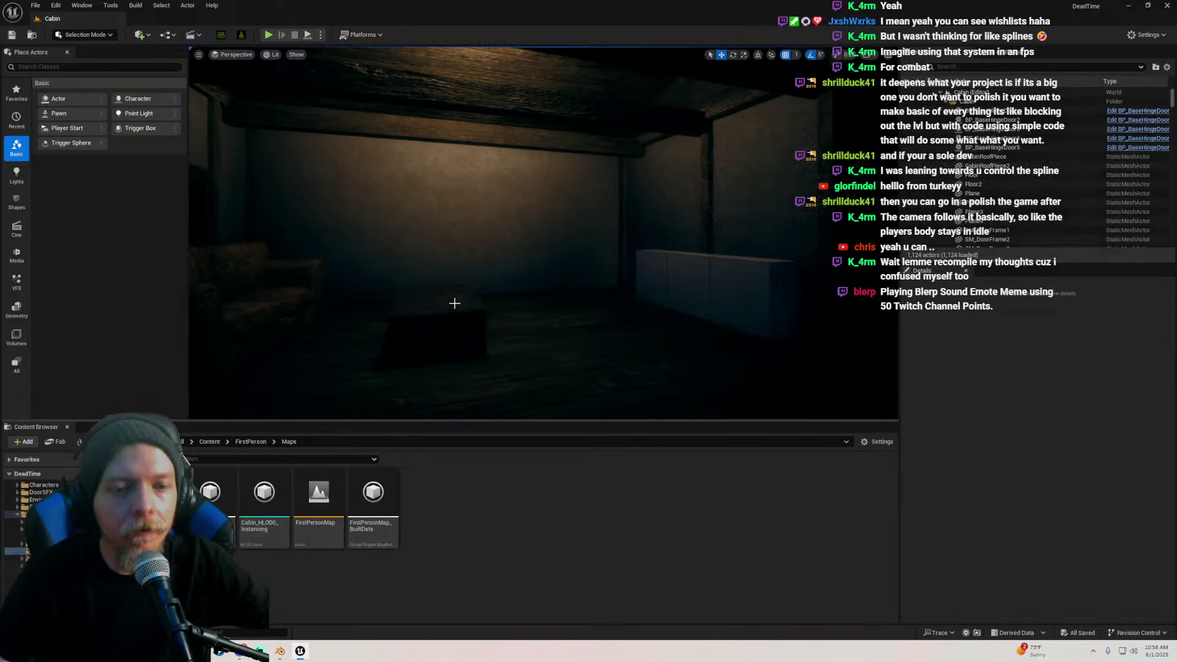
{"action": "mouse_move", "coordinate": [454, 303]}
{"action": "right_mouse_down"}
{"action": "mouse_move", "coordinate": [429, 344]}
{"action": "mouse_move", "coordinate": [478, 301]}
{"action": "mouse_move", "coordinate": [446, 292]}
{"action": "right_mouse_up"}
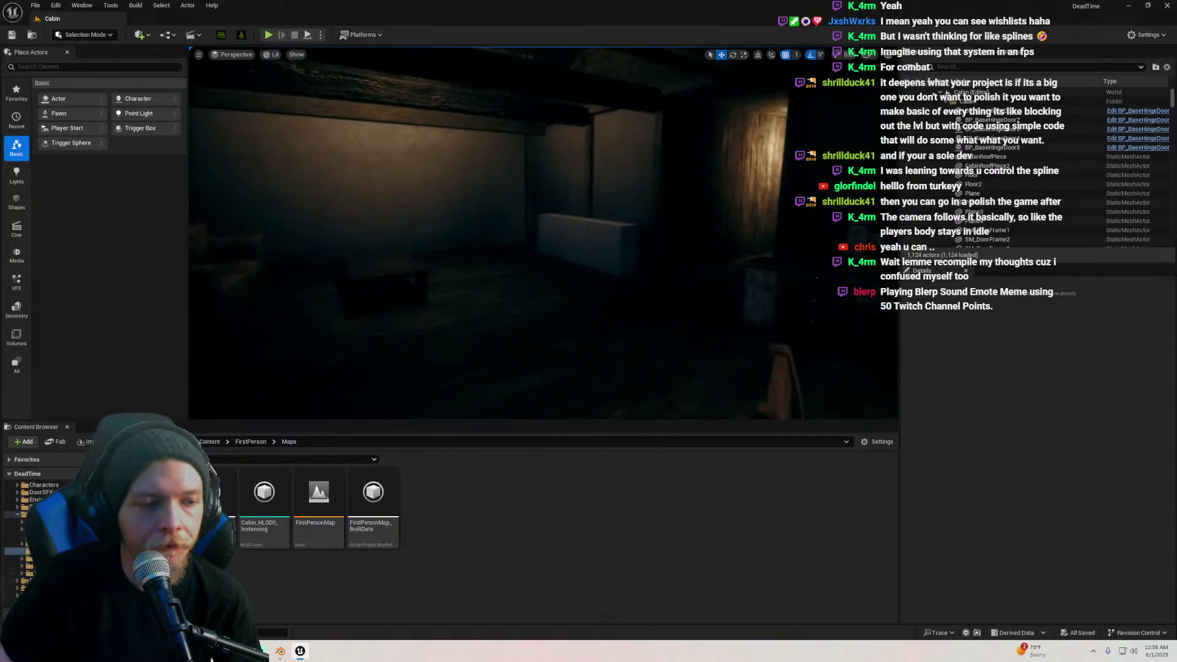
Switch to Blender's LivingRoom file and delete the extra object behind the coffee table
{"action": "left_click", "coordinate": [277, 658]}
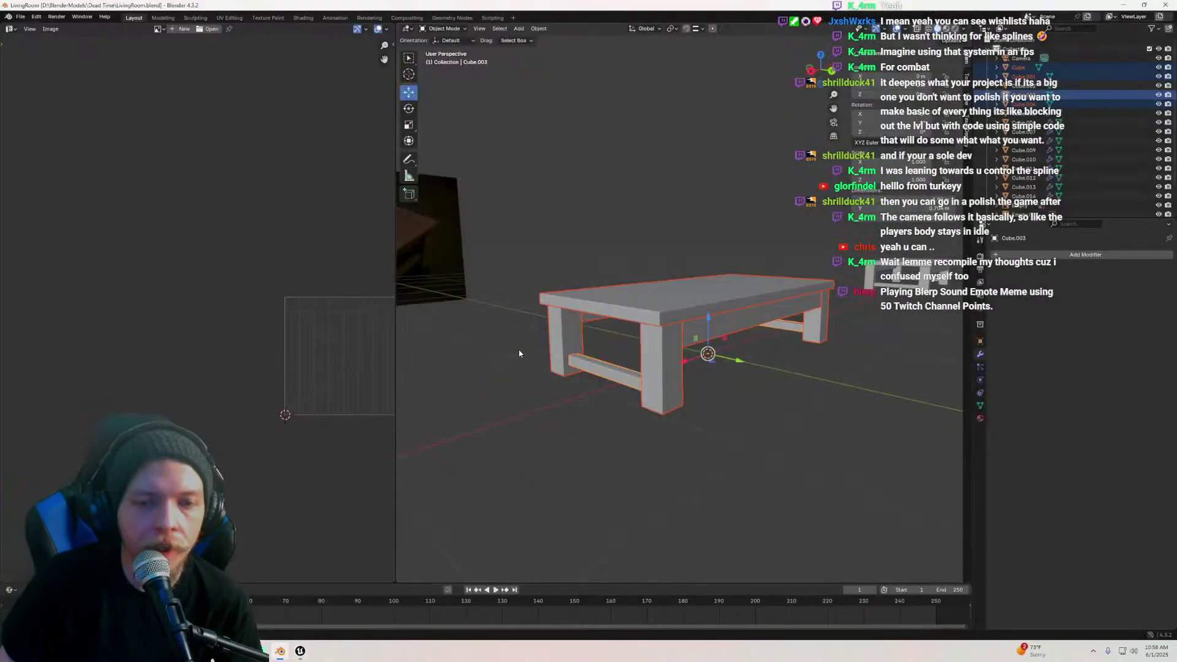
{"action": "scroll", "coordinate": [521, 352], "scroll_direction": "down", "scroll_amount": 4}
{"action": "mouse_move", "coordinate": [521, 352]}
{"action": "middle_mouse_down"}
{"action": "mouse_move", "coordinate": [494, 366]}
{"action": "mouse_move", "coordinate": [539, 352]}
{"action": "middle_mouse_up"}
{"action": "left_click", "coordinate": [526, 215]}
{"action": "key", "text": "Delete"}
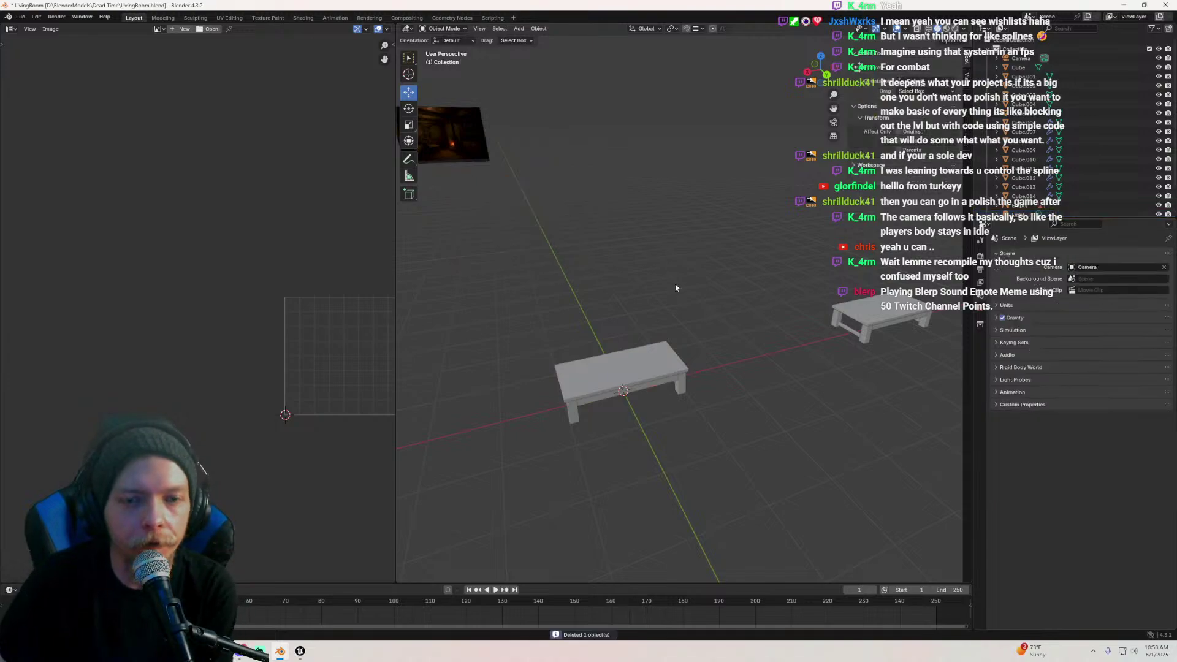
Expand the 3D viewport over the image editor area and delete the second coffee table's parts
{"action": "middle_click_drag", "start_coordinate": [677, 287], "coordinate": [571, 280]}
{"action": "left_click_drag", "start_coordinate": [395, 24], "coordinate": [203, 184]}
{"action": "left_click_drag", "start_coordinate": [519, 349], "coordinate": [664, 277]}
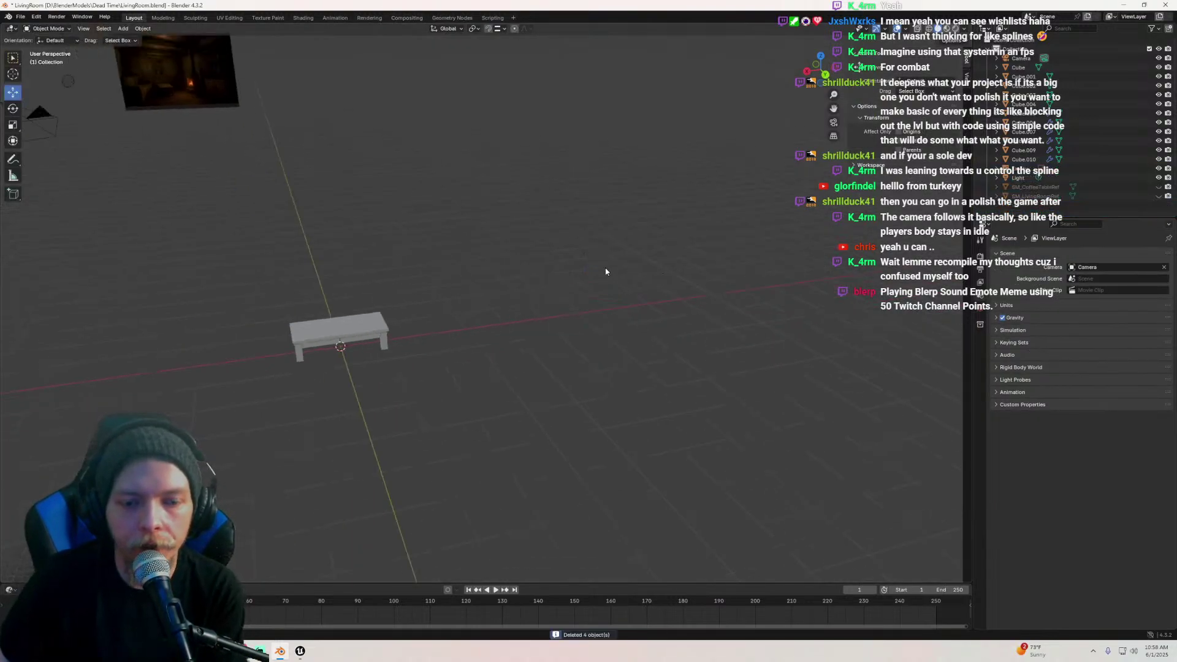
Reveal the hidden reference meshes, hide the large room reference again and delete SM_CoffeeTableRef
{"action": "key", "text": "alt+h"}
{"action": "mouse_move", "coordinate": [495, 276]}
{"action": "middle_mouse_down"}
{"action": "mouse_move", "coordinate": [565, 294]}
{"action": "mouse_move", "coordinate": [578, 284]}
{"action": "mouse_move", "coordinate": [583, 297]}
{"action": "mouse_move", "coordinate": [454, 280]}
{"action": "mouse_move", "coordinate": [504, 271]}
{"action": "middle_mouse_up"}
{"action": "key", "text": "h"}
{"action": "left_click", "coordinate": [342, 340]}
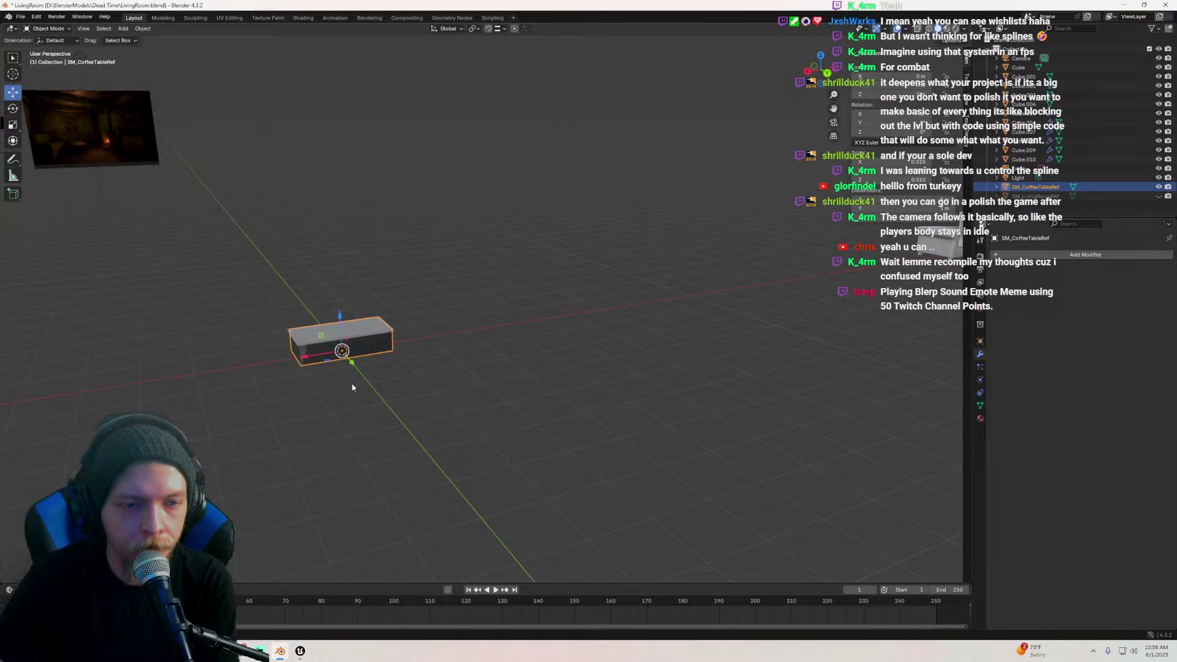
{"action": "key", "text": "Delete"}
Select all the coffee table's parts and join them into a single object
{"action": "left_click", "coordinate": [305, 341]}
{"action": "middle_click_drag", "start_coordinate": [453, 301], "coordinate": [565, 236]}
{"action": "left_click_drag", "start_coordinate": [360, 241], "coordinate": [580, 351]}
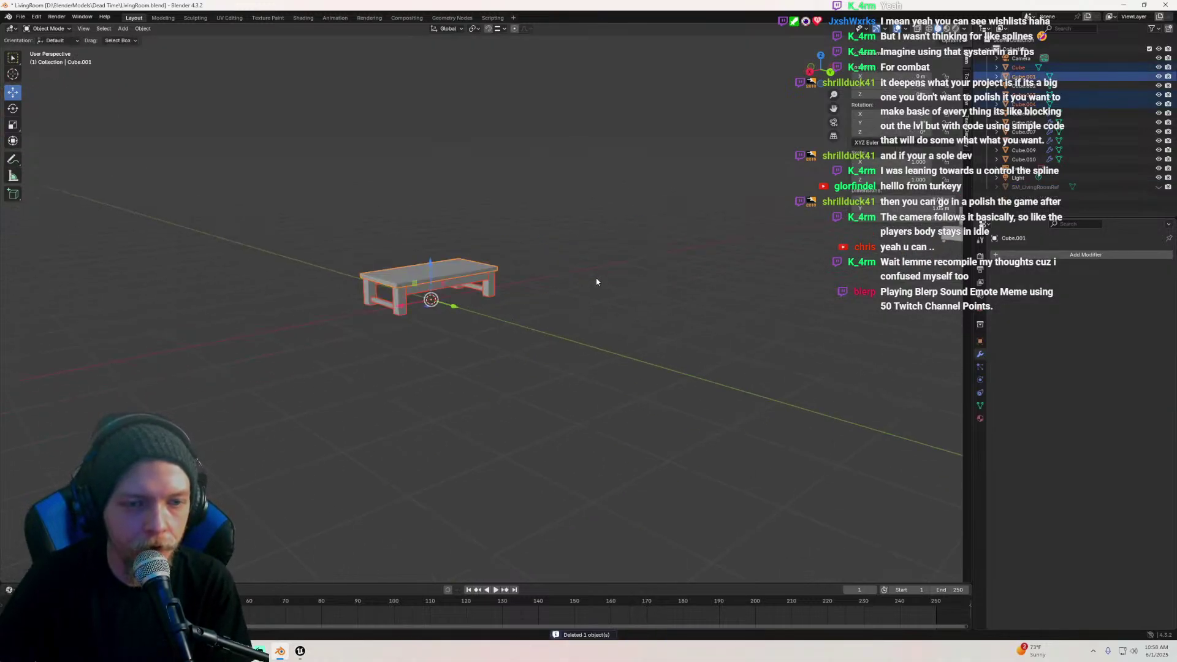
{"action": "key", "text": "ctrl+j"}
Move the joined coffee table along the X axis away from the origin to about -10.8 m
{"action": "middle_click_drag", "start_coordinate": [586, 291], "coordinate": [582, 325]}
{"action": "scroll", "coordinate": [592, 322], "scroll_direction": "down", "scroll_amount": 3}
{"action": "left_click_drag", "start_coordinate": [442, 319], "coordinate": [619, 269]}
Delete the second sofa's parts and the leftover piece behind it, keeping one sofa and the coffee table
{"action": "middle_click_drag", "start_coordinate": [693, 281], "coordinate": [545, 331], "text": "shift"}
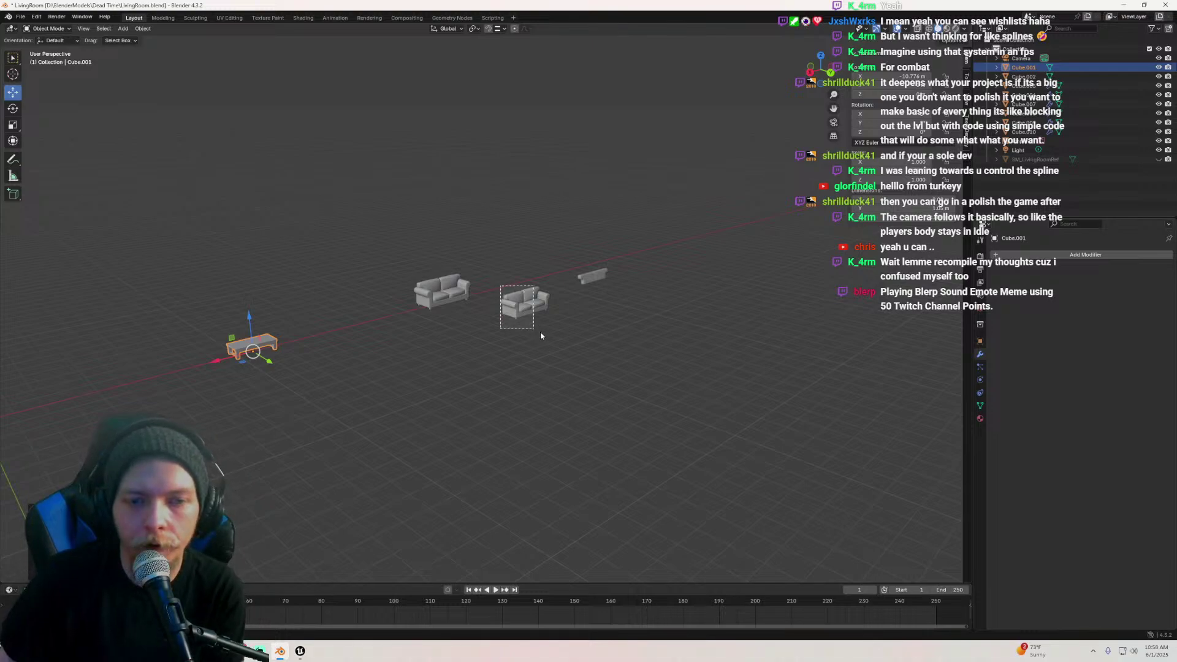
{"action": "left_click_drag", "start_coordinate": [541, 335], "coordinate": [563, 342]}
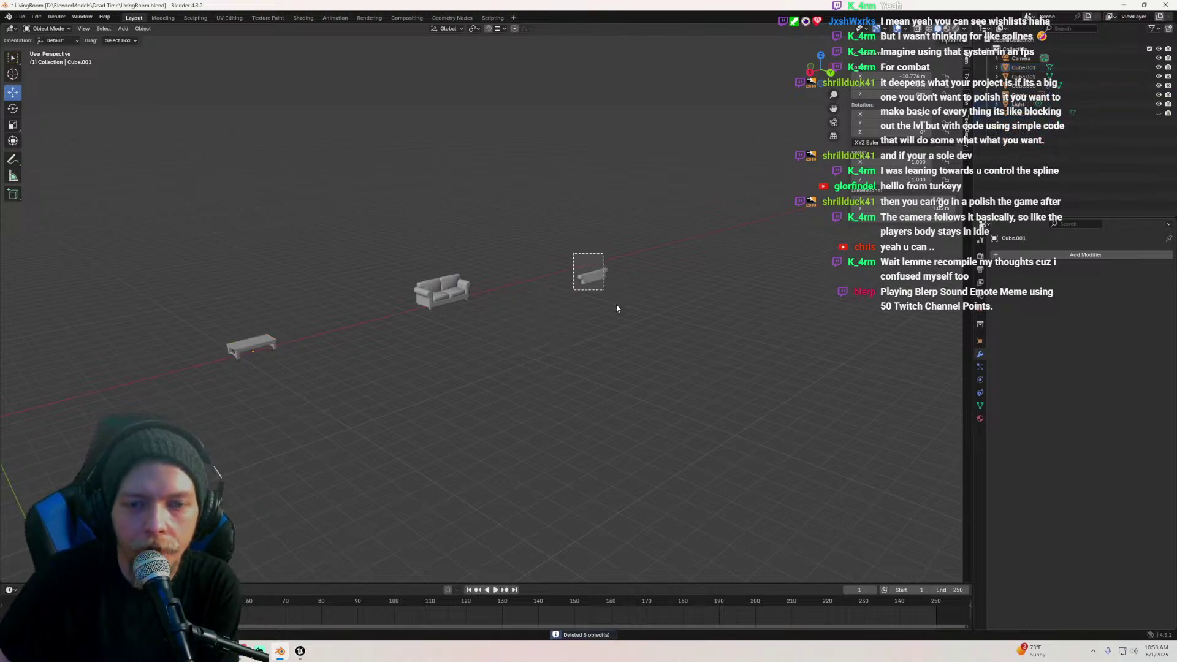
{"action": "middle_click_drag", "start_coordinate": [341, 372], "coordinate": [546, 316]}
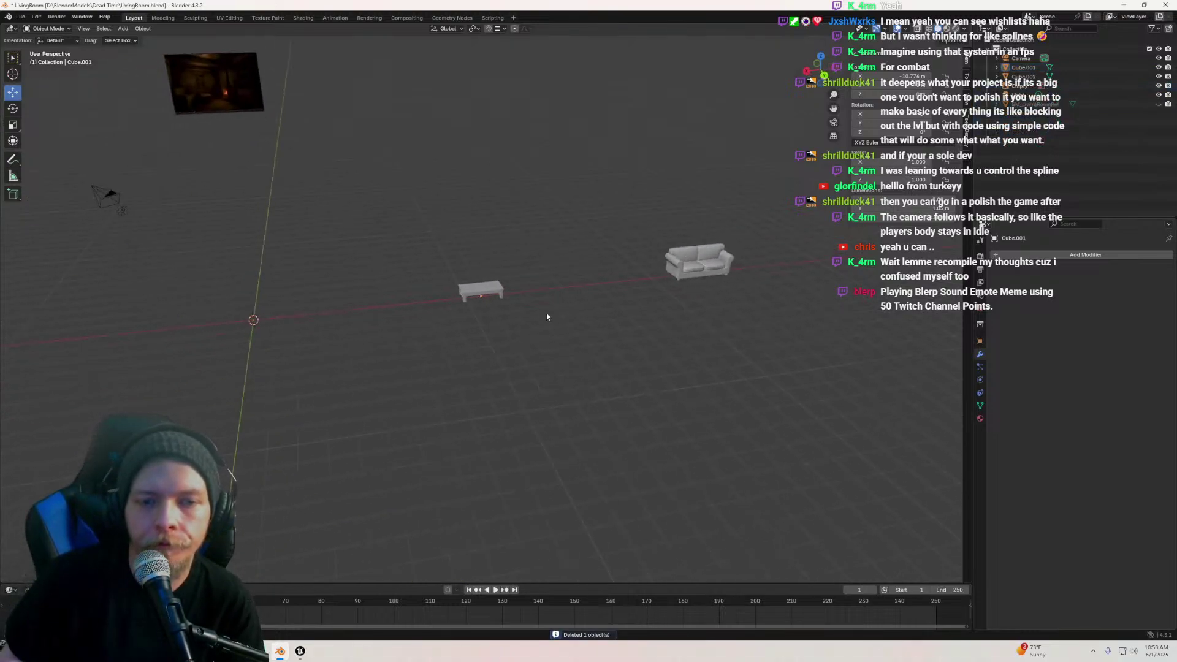
Move the remaining sofa along the X axis to about -14.1 m, beside the coffee table
{"action": "left_click", "coordinate": [698, 269]}
{"action": "left_click_drag", "start_coordinate": [672, 288], "coordinate": [520, 300]}
{"action": "middle_click_drag", "start_coordinate": [519, 299], "coordinate": [458, 315]}
{"action": "middle_click_drag", "start_coordinate": [566, 365], "coordinate": [535, 273]}
{"action": "scroll", "coordinate": [534, 274], "scroll_direction": "down", "scroll_amount": 5}
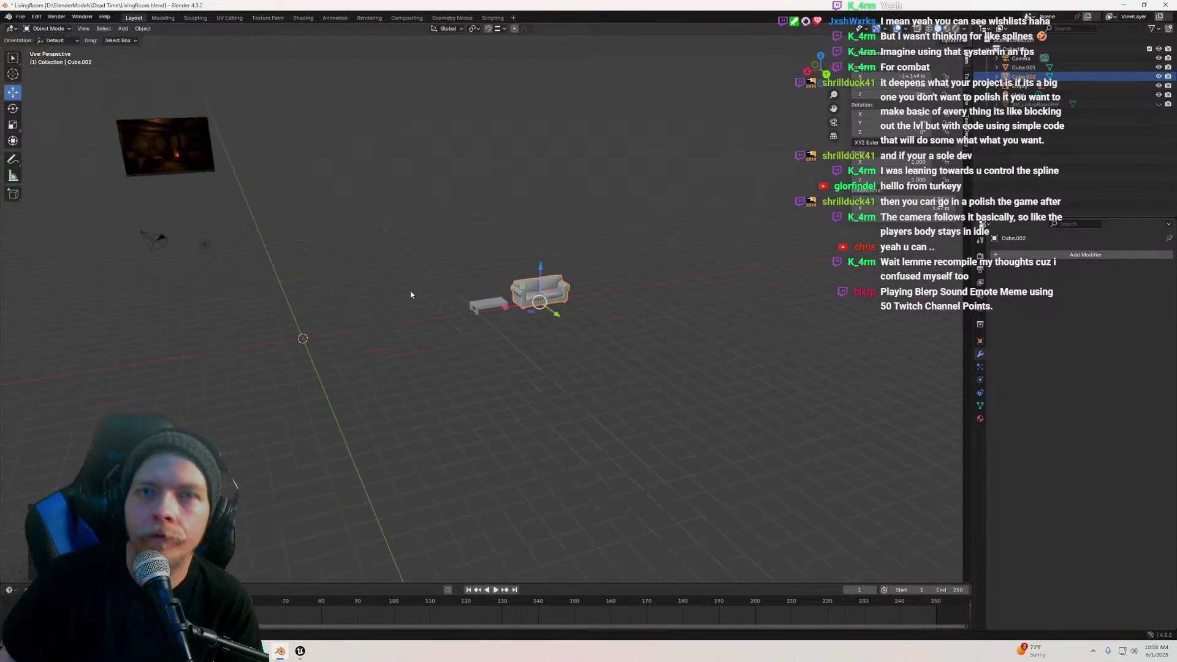
Bring the bookcase reference image from the Pictures folder into the 3D scene
{"action": "middle_click_drag", "start_coordinate": [409, 291], "coordinate": [518, 324]}
{"action": "scroll", "coordinate": [496, 286], "scroll_direction": "up", "scroll_amount": 3}
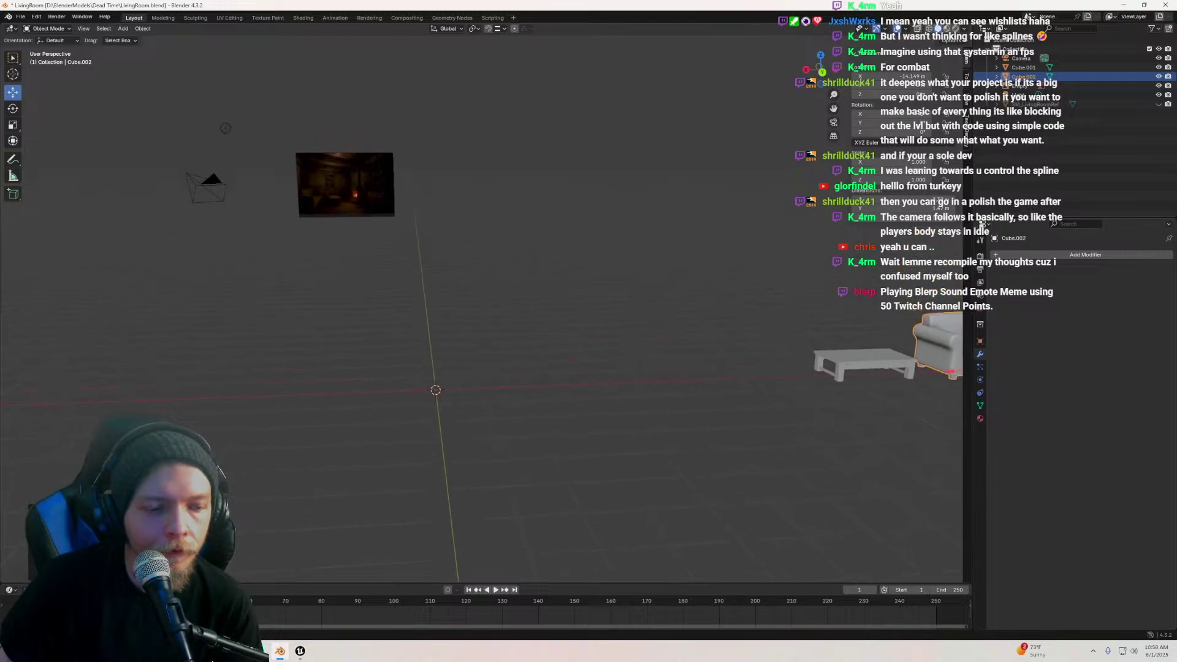
{"action": "key", "text": "alt+Tab"}
{"action": "left_click", "coordinate": [474, 213]}
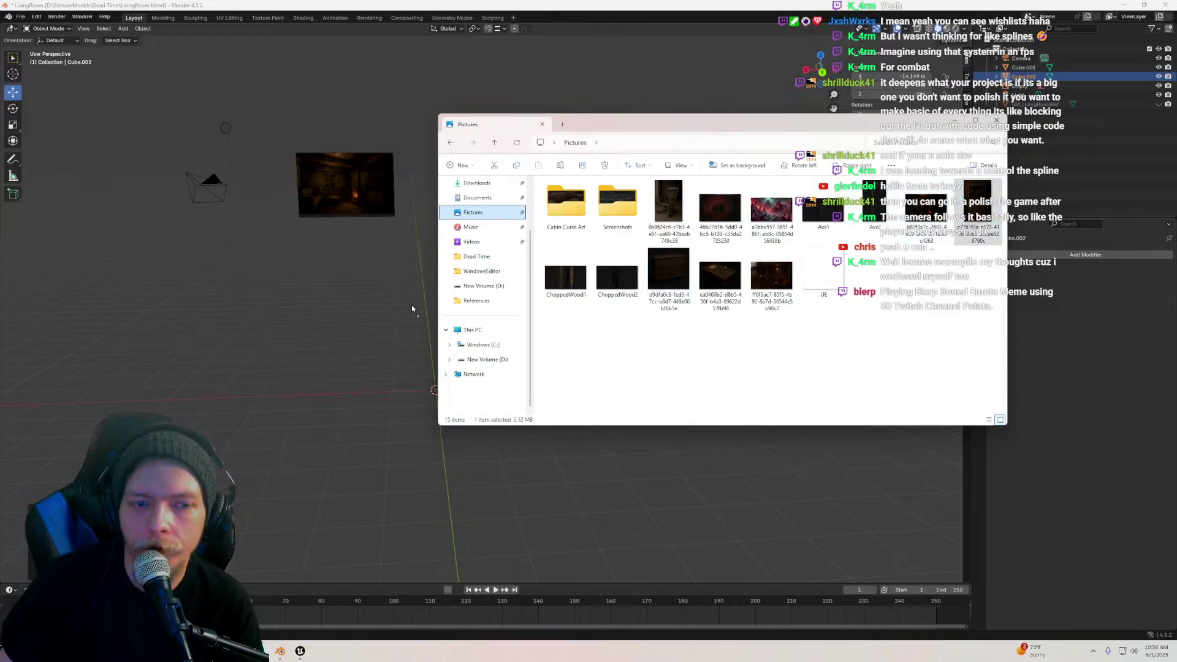
{"action": "left_click_drag", "start_coordinate": [411, 308], "coordinate": [407, 307]}
Set the bookcase image's X location to 0 m and its rotation to X 90°, Y 0° and Z 180°
{"action": "middle_click_drag", "start_coordinate": [310, 323], "coordinate": [505, 309]}
{"action": "middle_click_drag", "start_coordinate": [661, 215], "coordinate": [592, 272]}
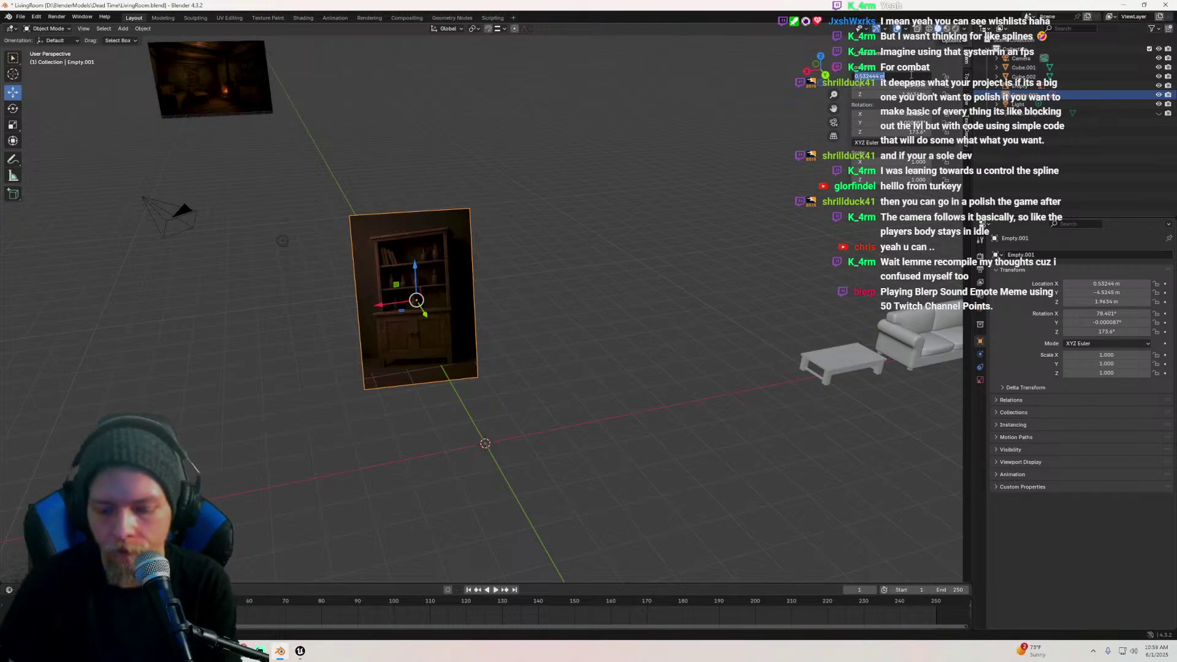
{"action": "type", "text": "0"}
{"action": "key", "text": "Return"}
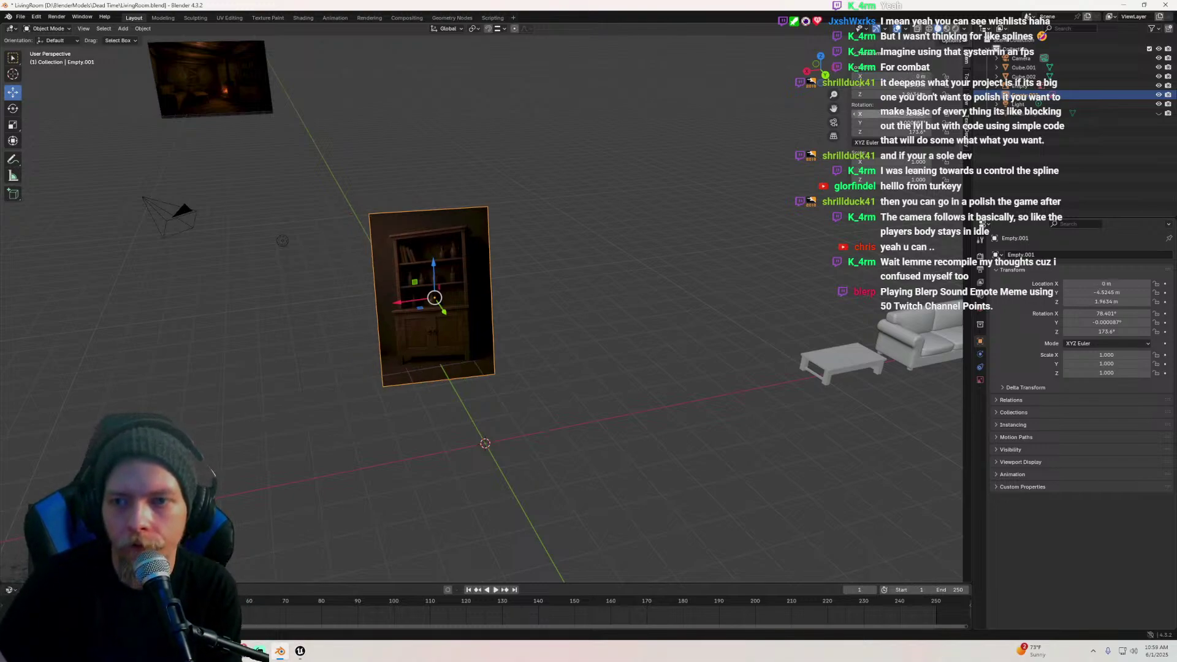
{"action": "left_click", "coordinate": [897, 114]}
{"action": "type", "text": "90"}
{"action": "key", "text": "Return"}
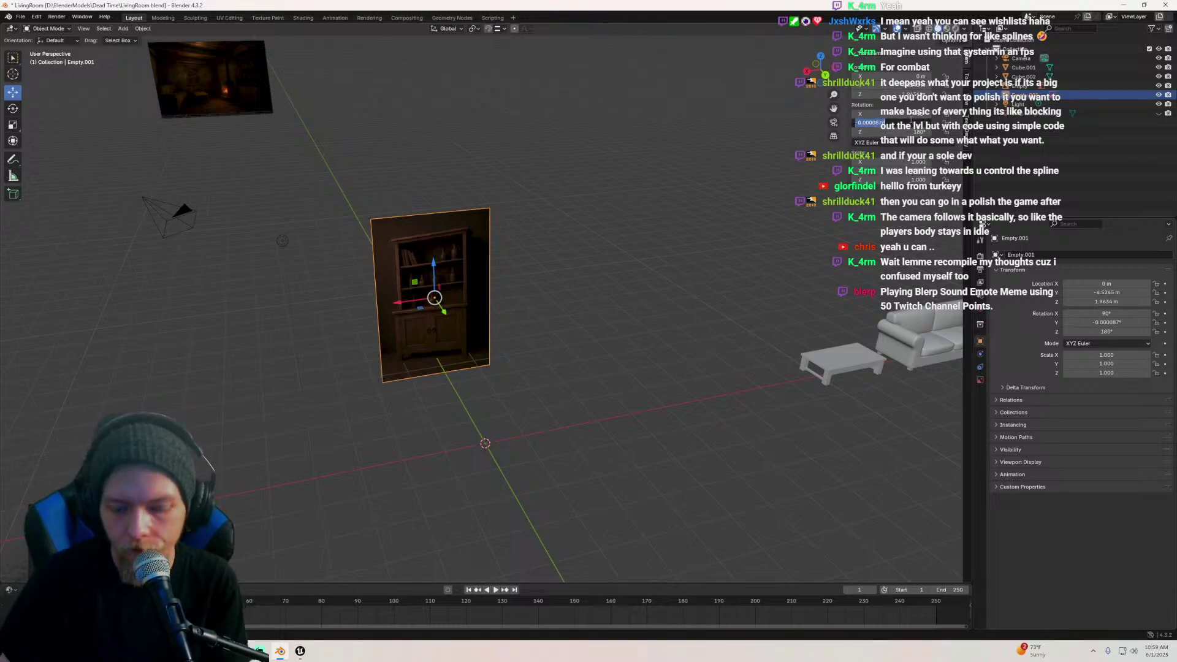
Move the bookcase reference image back along the Y axis to about -5.03 m
{"action": "middle_click_drag", "start_coordinate": [775, 195], "coordinate": [528, 310]}
{"action": "left_click_drag", "start_coordinate": [478, 270], "coordinate": [462, 268]}
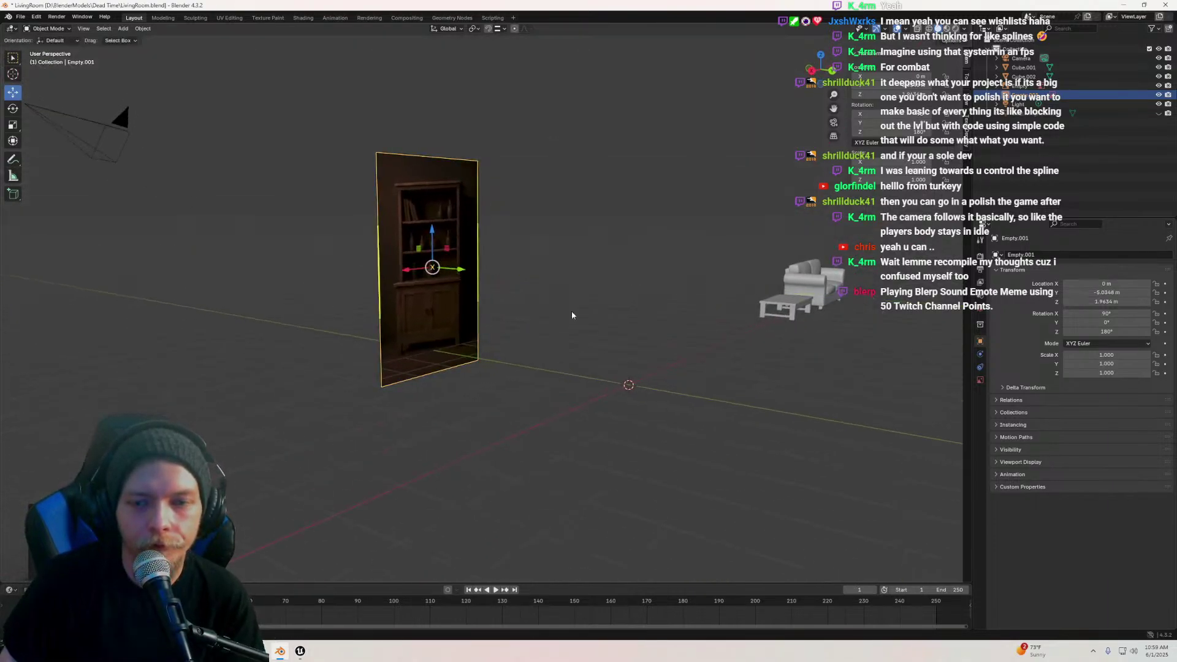
{"action": "mouse_move", "coordinate": [571, 311]}
{"action": "middle_mouse_down"}
{"action": "mouse_move", "coordinate": [558, 328]}
{"action": "mouse_move", "coordinate": [599, 301]}
{"action": "mouse_move", "coordinate": [533, 352]}
{"action": "mouse_move", "coordinate": [573, 332]}
{"action": "middle_mouse_up"}
Switch to Unreal's Cabin level and move the grey counter-shaped block along the X axis to about -9381
{"action": "left_click", "coordinate": [301, 651]}
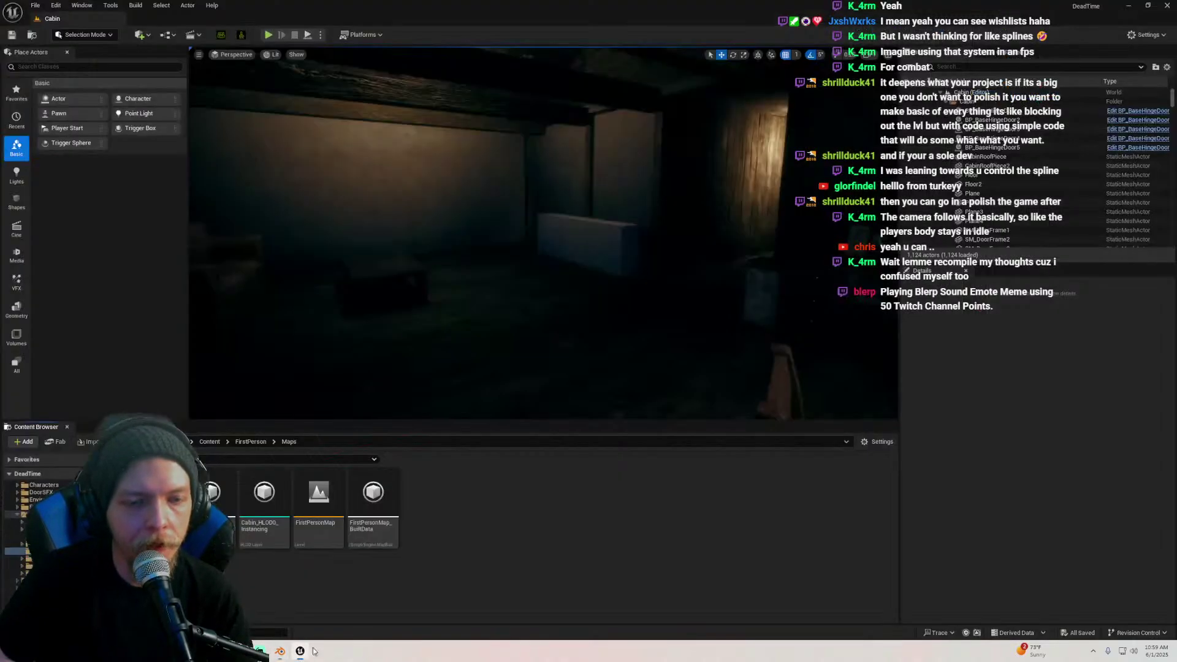
{"action": "right_click_drag", "start_coordinate": [583, 266], "coordinate": [665, 273]}
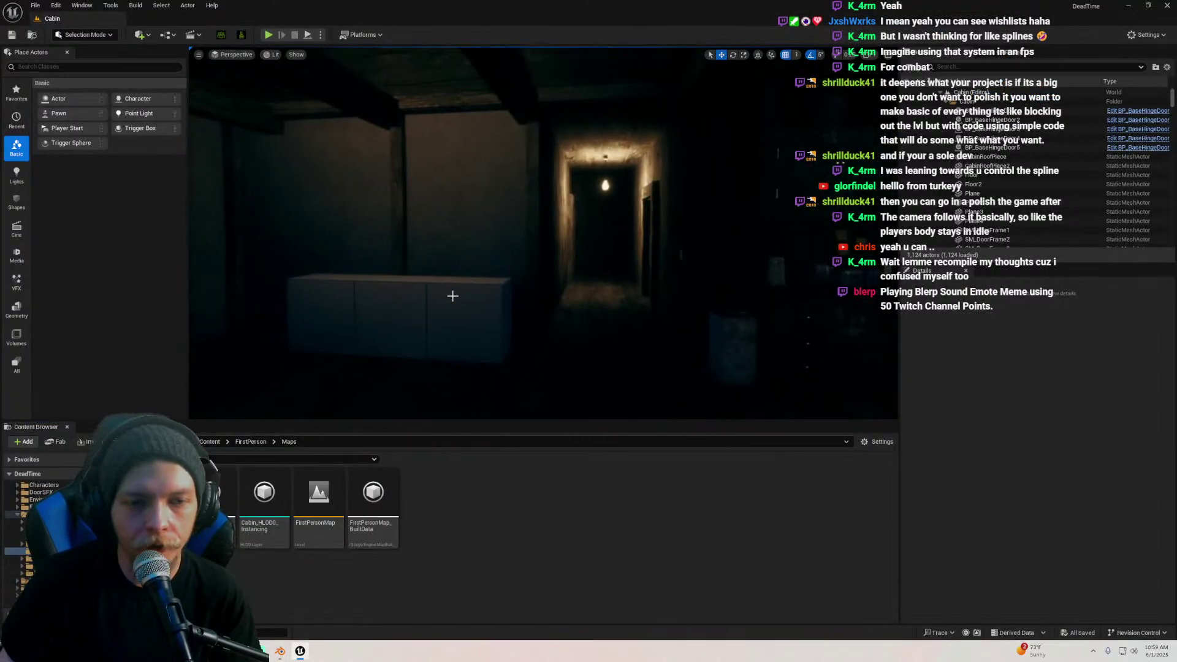
{"action": "left_click", "coordinate": [452, 295]}
{"action": "right_click_drag", "start_coordinate": [452, 295], "coordinate": [434, 299]}
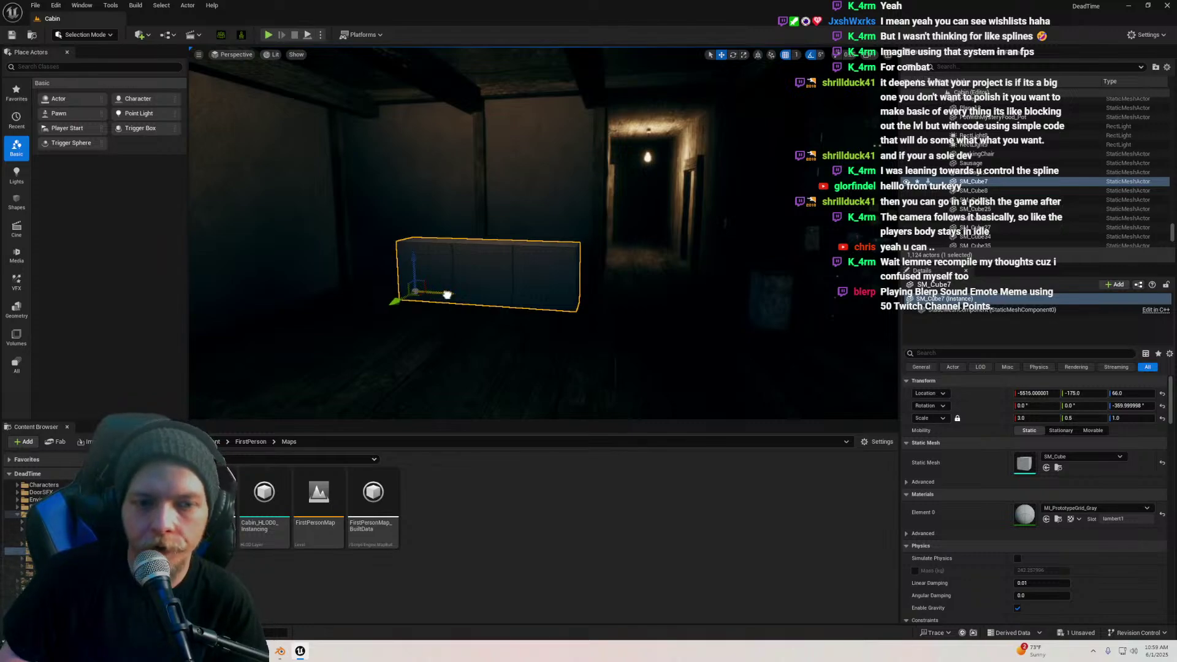
{"action": "left_click_drag", "start_coordinate": [446, 294], "coordinate": [510, 309]}
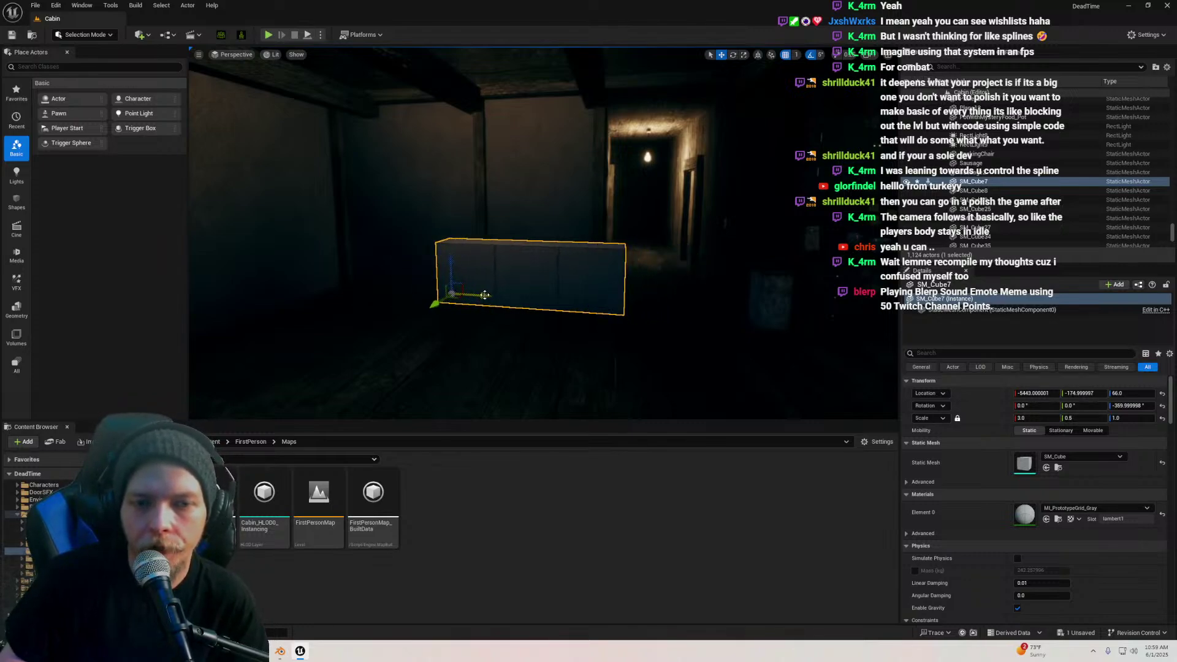
{"action": "right_click_drag", "start_coordinate": [484, 295], "coordinate": [484, 294]}
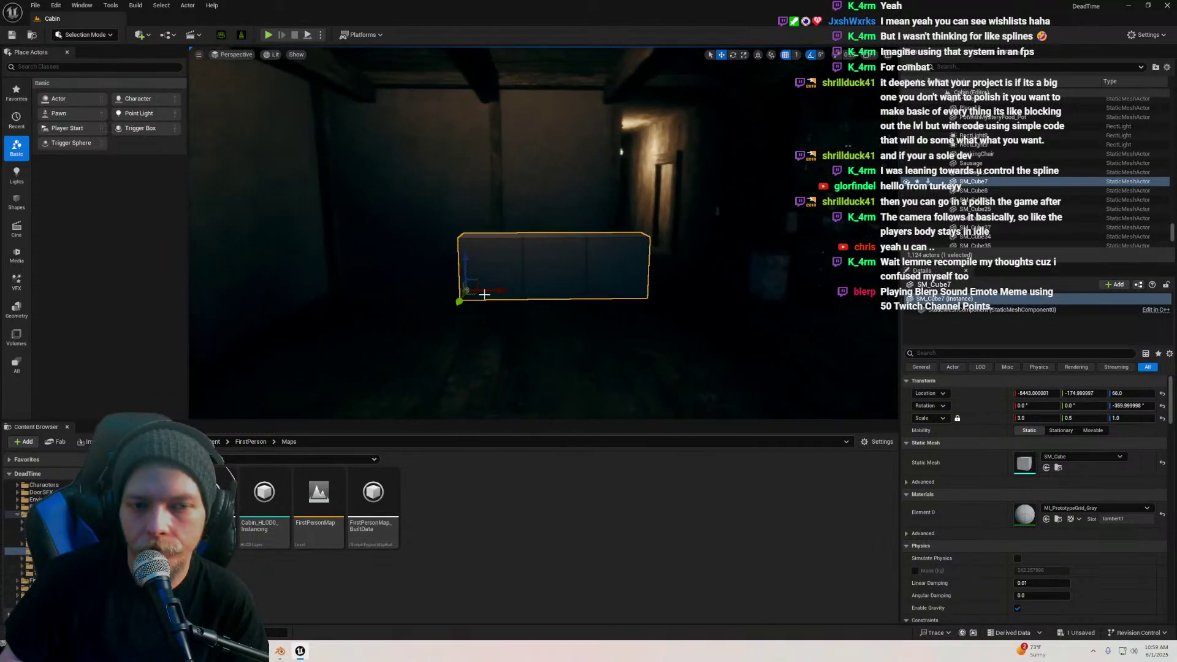
{"action": "left_click_drag", "start_coordinate": [484, 295], "coordinate": [542, 298]}
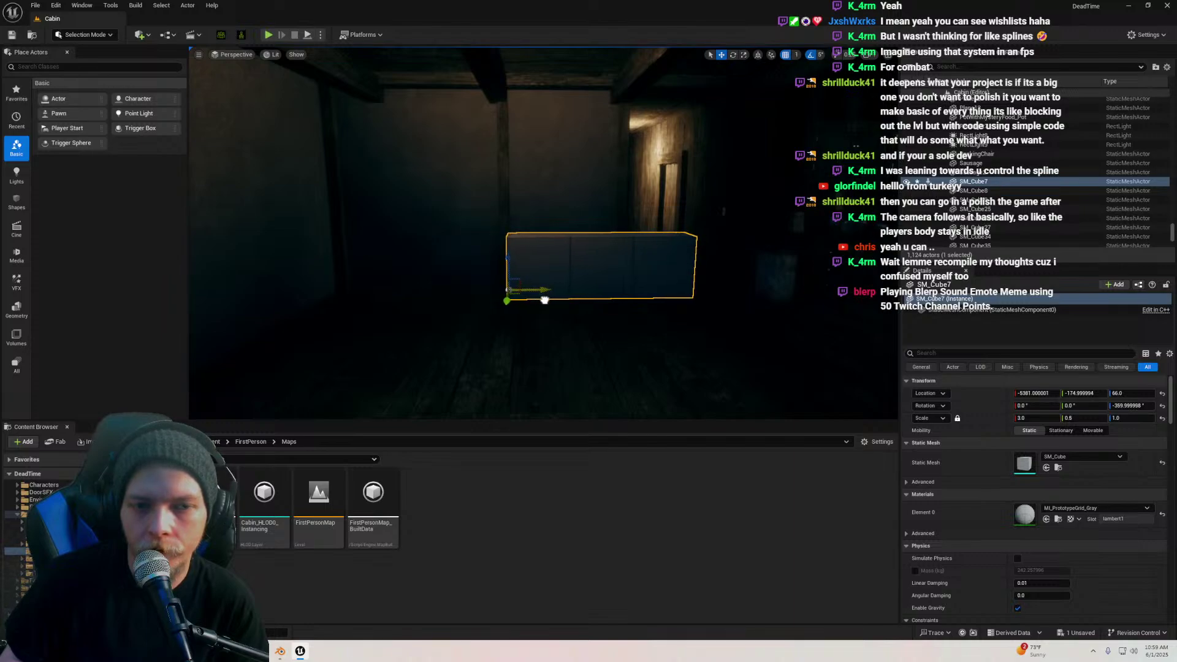
{"action": "right_click_drag", "start_coordinate": [544, 299], "coordinate": [545, 300]}
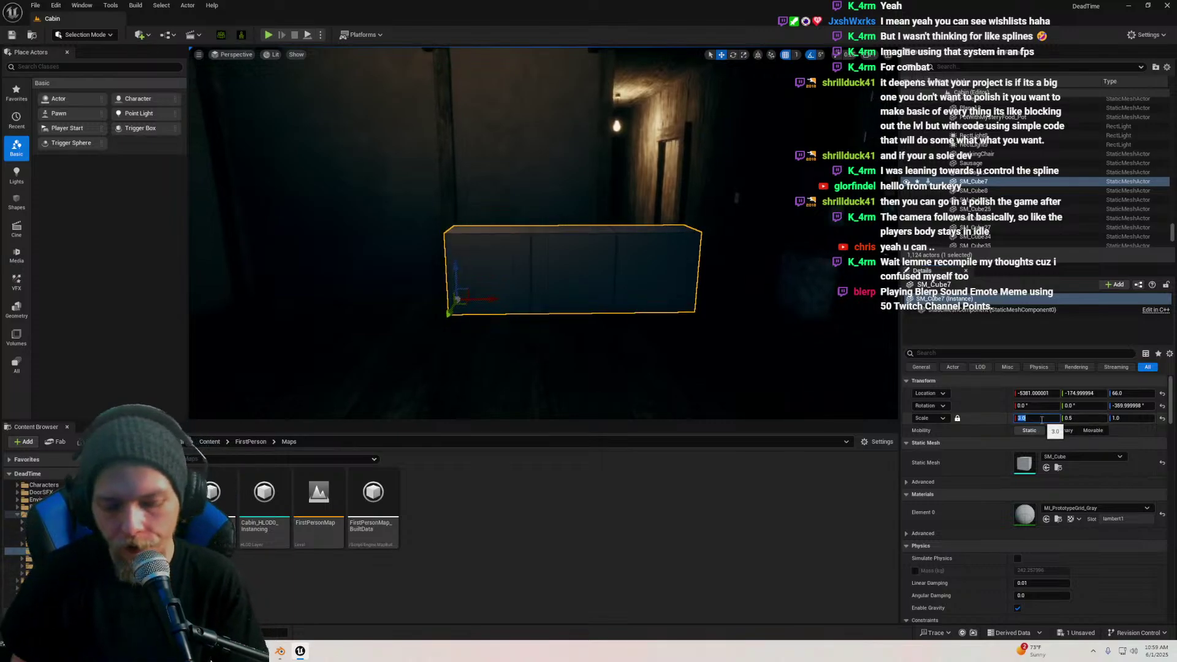
Try scaling the block to 2.7 with its proportions locked, and undo the scale change
{"action": "type", "text": ".7"}
{"action": "key", "text": "Return"}
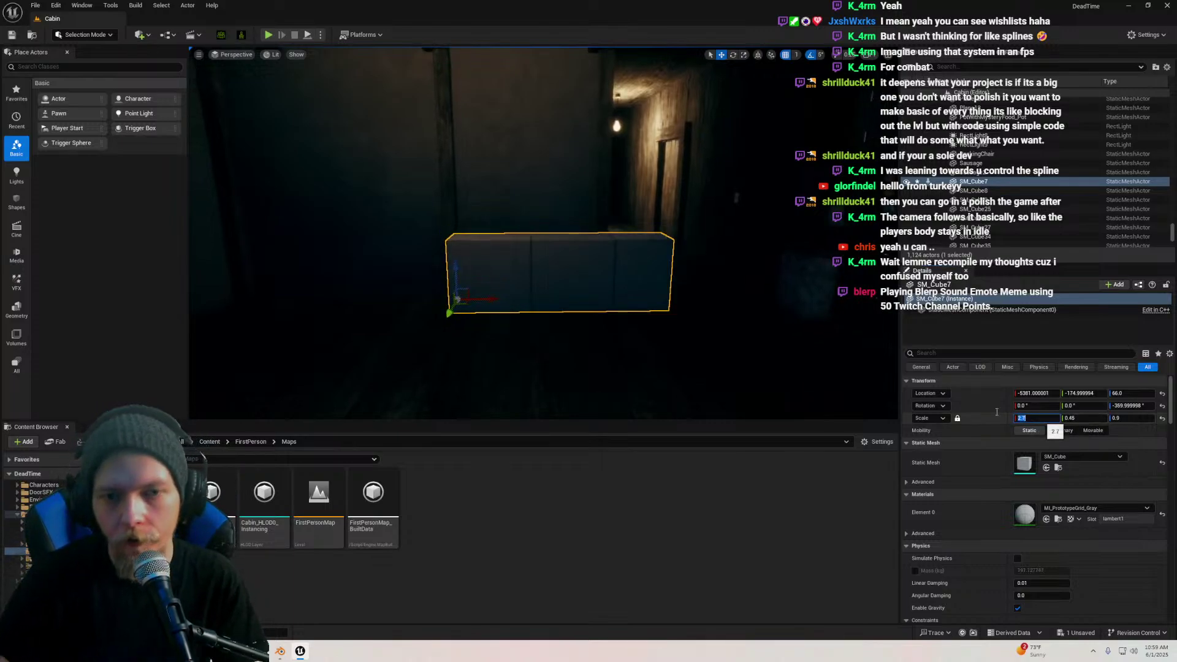
{"action": "right_click_drag", "start_coordinate": [630, 324], "coordinate": [630, 325]}
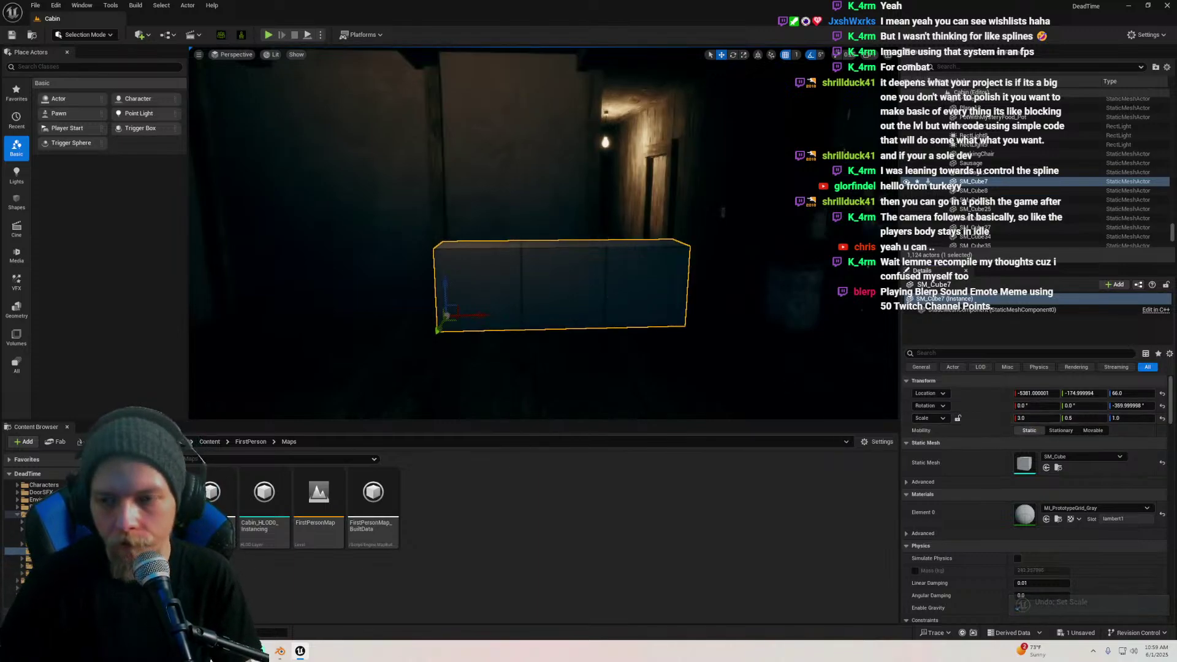
Narrow the block without locked proportions, trying X scales of 2 and 1.8 and settling on 1.9
{"action": "type", "text": "2"}
{"action": "key", "text": "Return"}
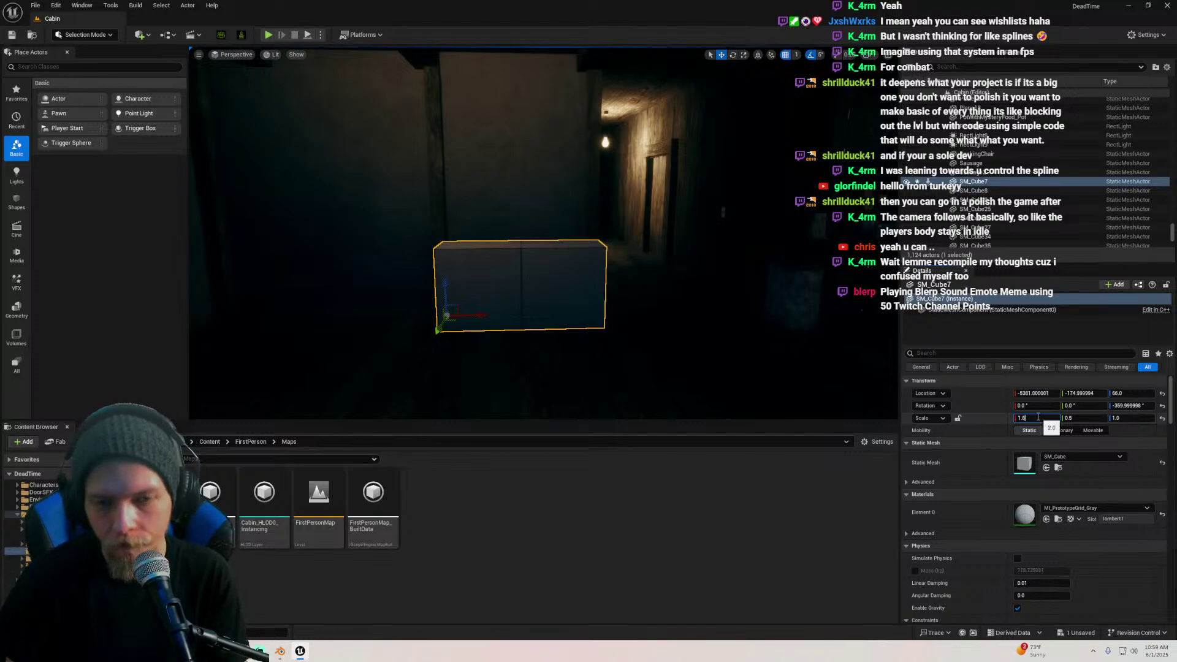
{"action": "right_click_drag", "start_coordinate": [668, 294], "coordinate": [668, 294]}
{"action": "key", "text": "w"}
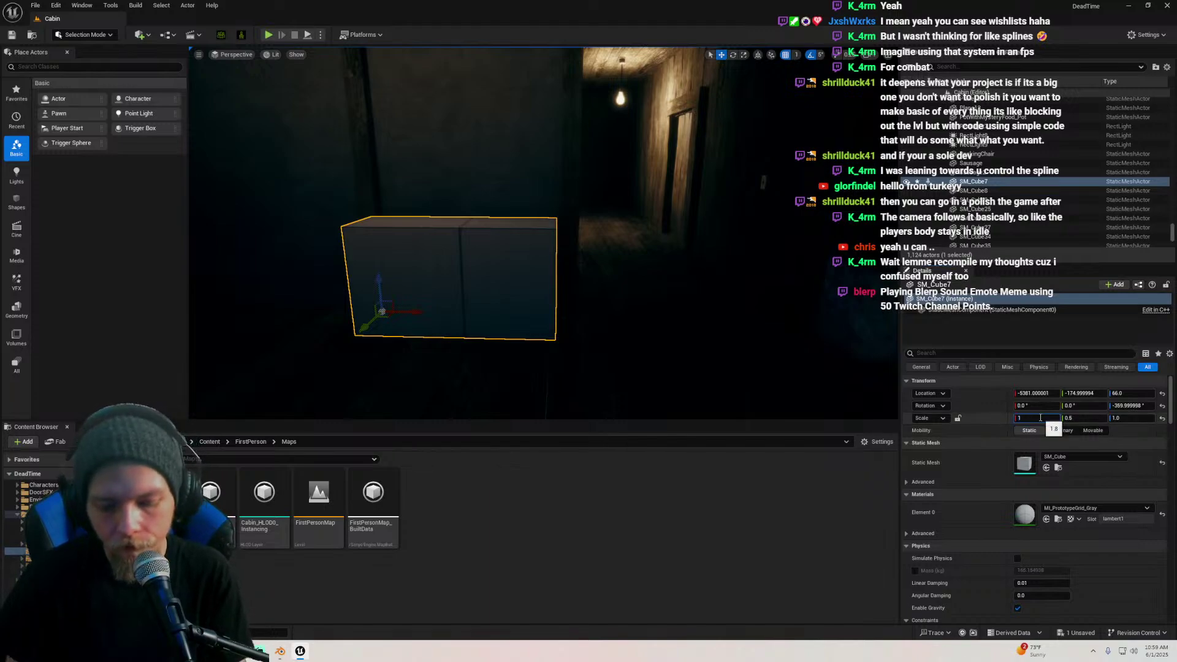
{"action": "type", "text": "1.9"}
{"action": "key", "text": "Return"}
{"action": "right_click_drag", "start_coordinate": [696, 367], "coordinate": [697, 368]}
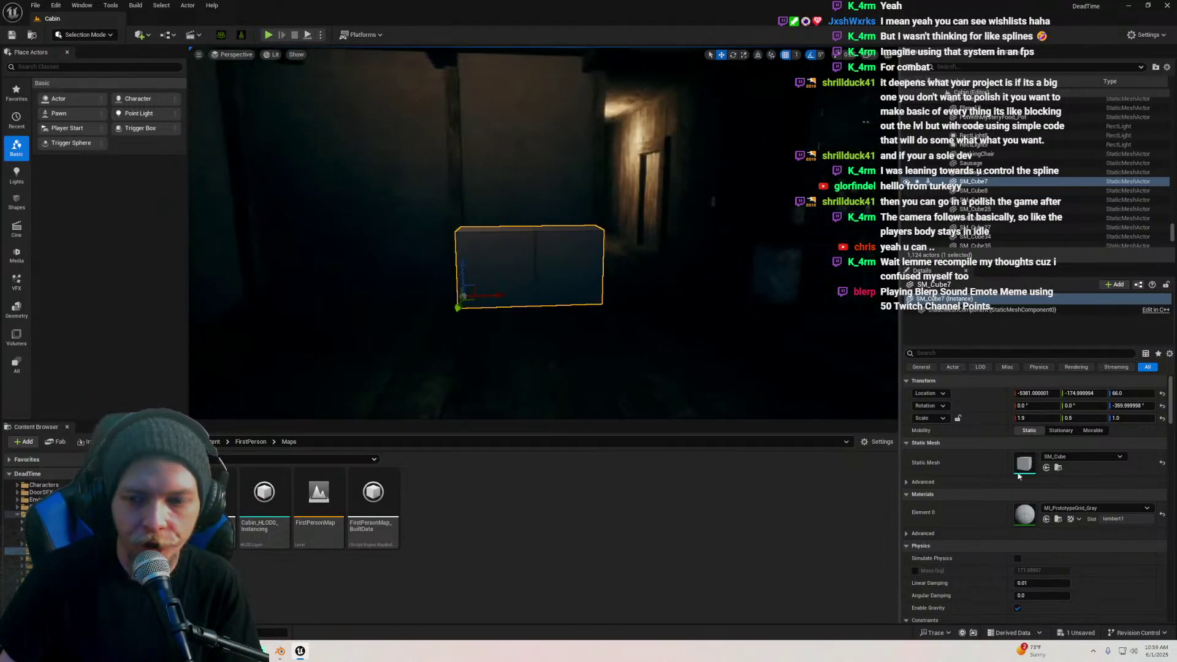
Try Z scales of 3 and 2 on the block to judge its height against the cabin wall
{"action": "left_click", "coordinate": [1126, 418]}
{"action": "type", "text": "3"}
{"action": "key", "text": "Return"}
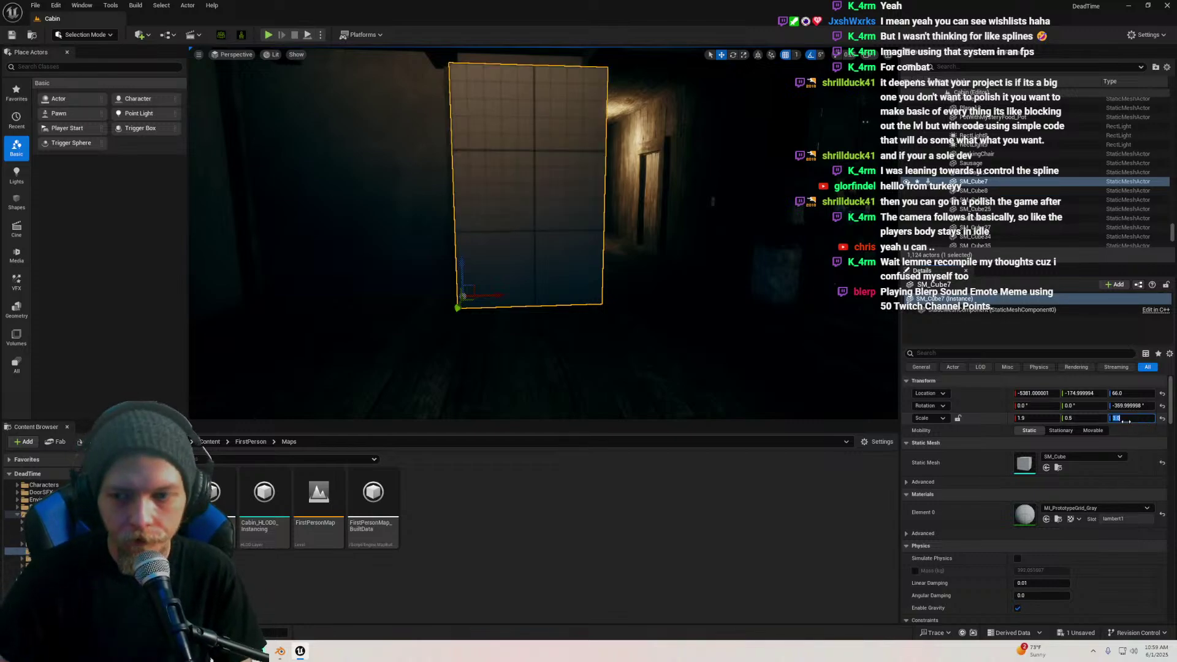
{"action": "key", "text": "Return"}
{"action": "right_click_drag", "start_coordinate": [690, 136], "coordinate": [690, 136]}
{"action": "key", "text": "s"}
{"action": "key", "text": "d"}
{"action": "key", "text": "w"}
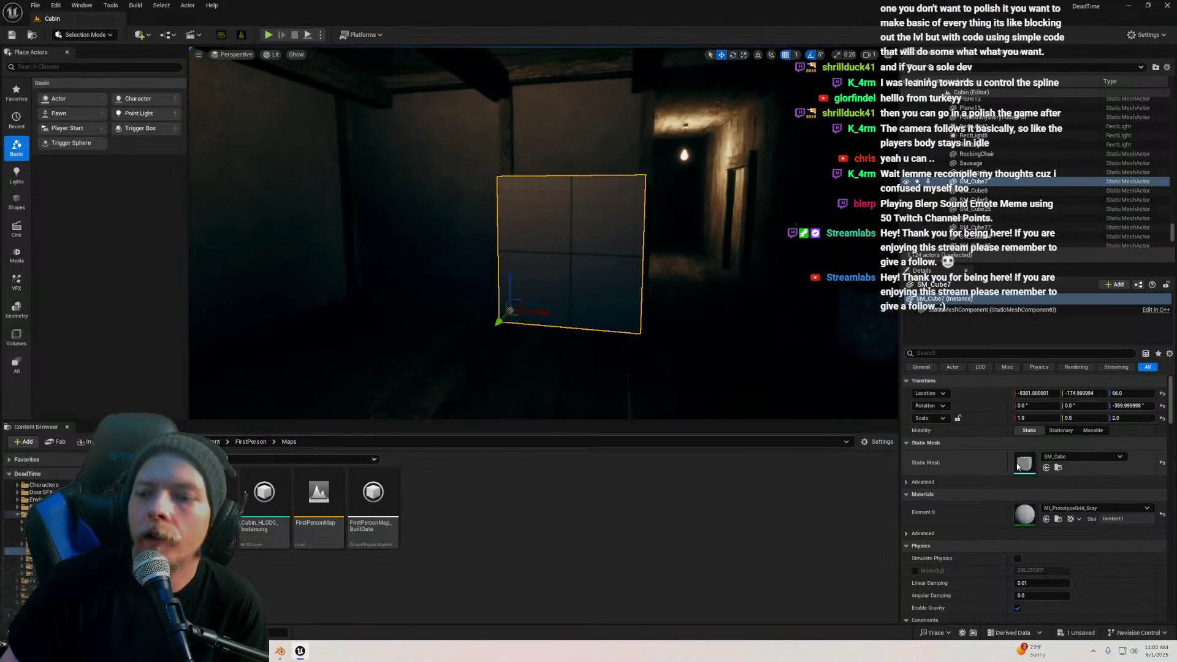
Set the block's Z scale to 2.5 and view it without the editor overlays
{"action": "type", "text": "2"}
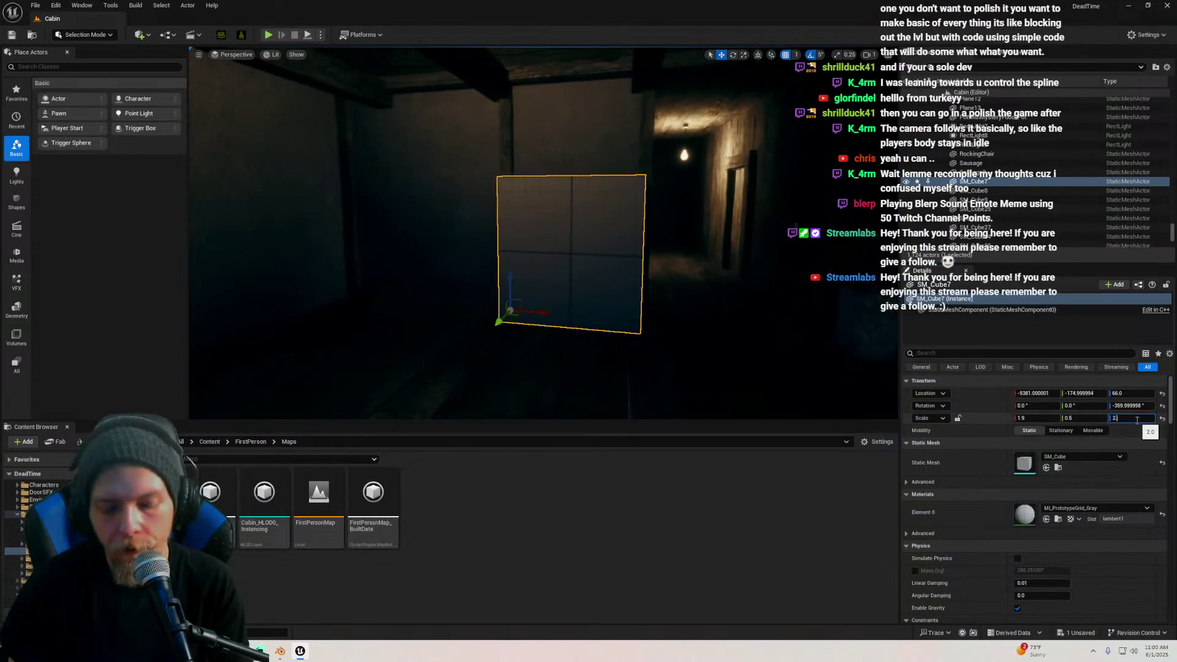
{"action": "right_click_drag", "start_coordinate": [688, 211], "coordinate": [704, 178]}
{"action": "key", "text": "g"}
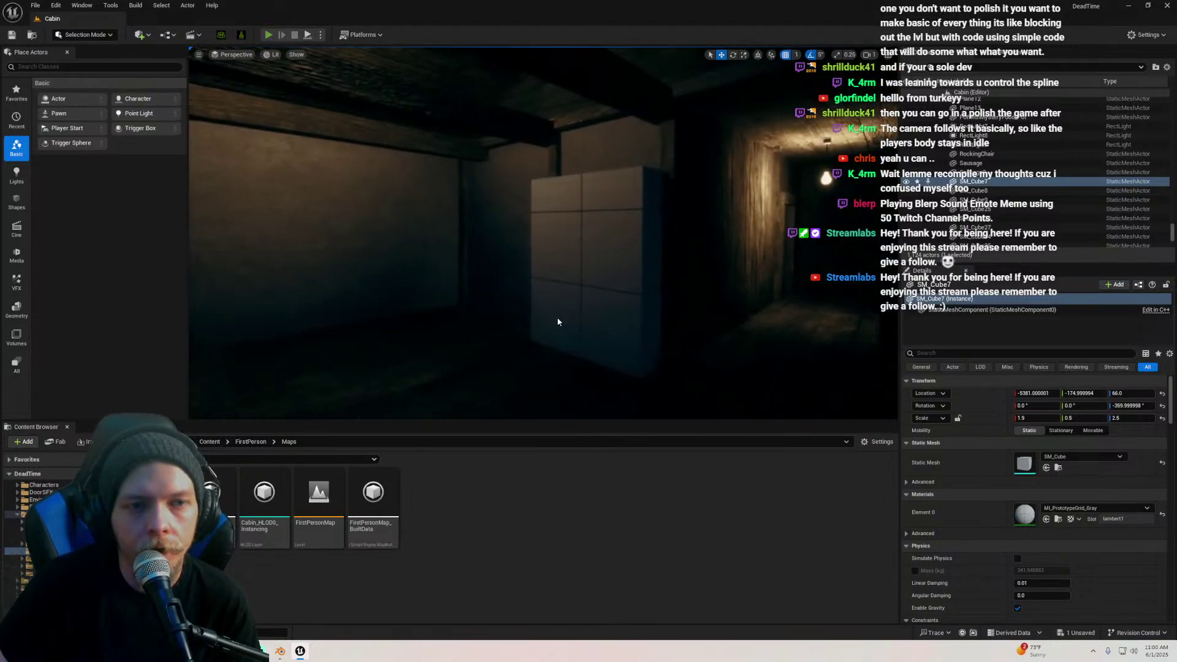
Play-test the Cabin level to judge the block's size up close, and end the play session
{"action": "key", "text": "alt+p"}
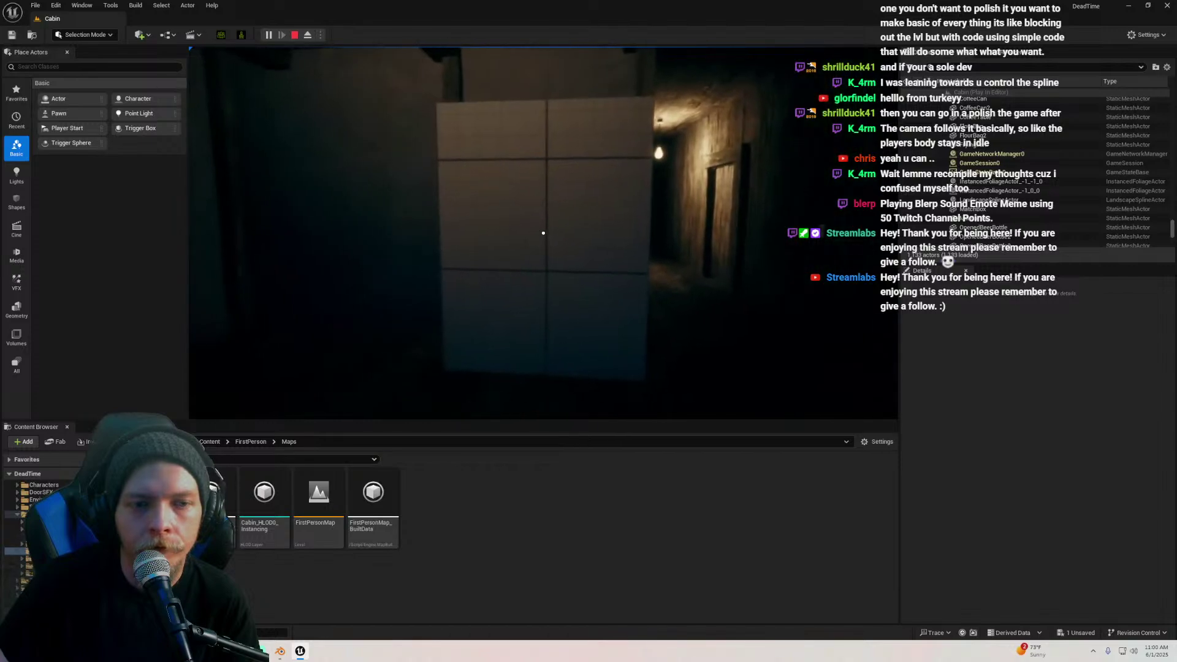
{"action": "key", "text": "Escape"}
{"action": "right_click_drag", "start_coordinate": [294, 319], "coordinate": [233, 322]}
{"action": "key", "text": "s"}
{"action": "key", "text": "d"}
Compare the bookcase reference image in Blender with the block's proportions in the Unreal level
{"action": "left_click", "coordinate": [280, 650]}
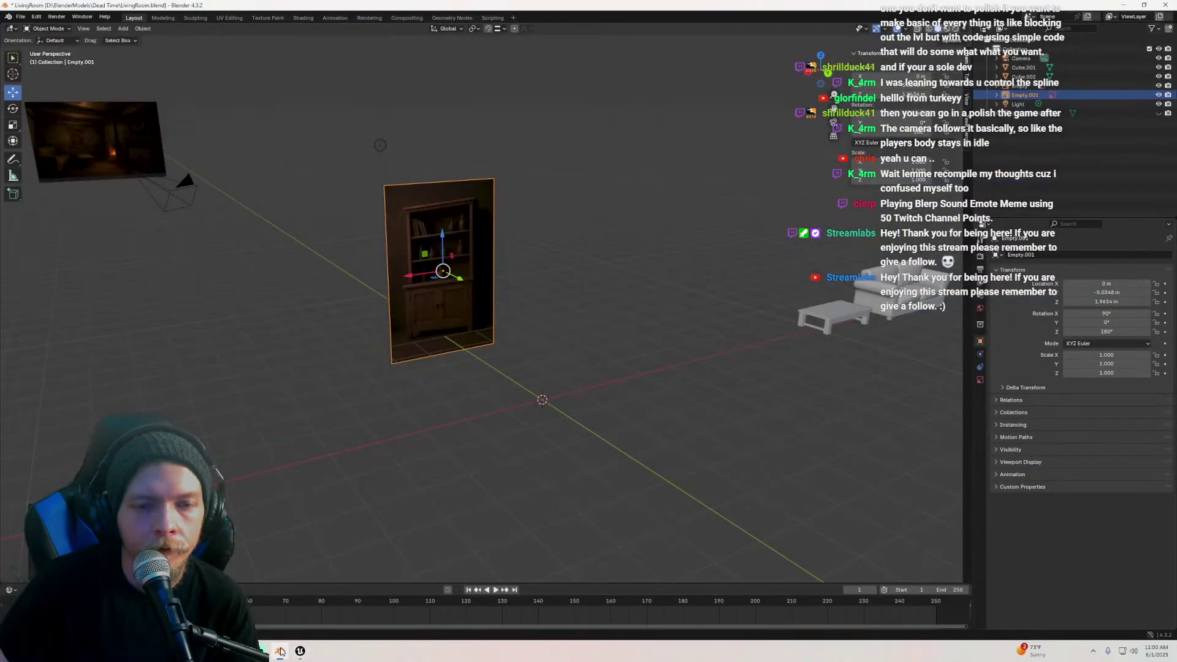
{"action": "left_click", "coordinate": [280, 651]}
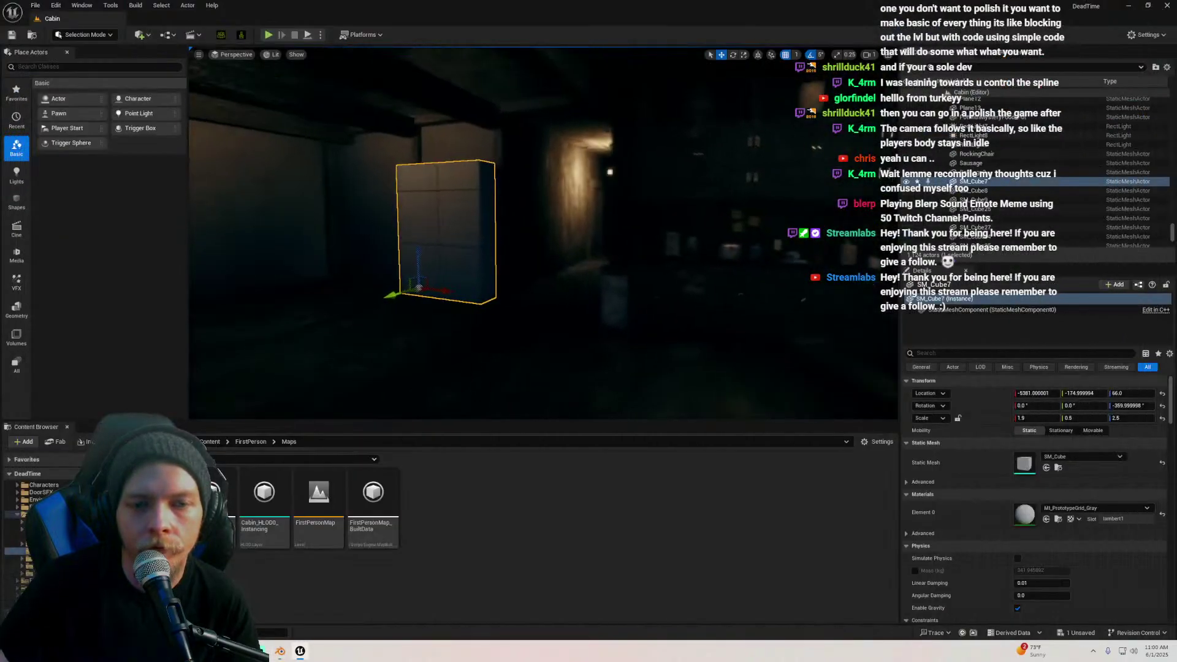
{"action": "key", "text": "w"}
{"action": "mouse_move", "coordinate": [533, 315]}
{"action": "right_mouse_down"}
{"action": "mouse_move", "coordinate": [502, 315]}
{"action": "mouse_move", "coordinate": [546, 315]}
{"action": "mouse_move", "coordinate": [533, 315]}
{"action": "right_mouse_up"}
{"action": "key", "text": "s"}
{"action": "key", "text": "a"}
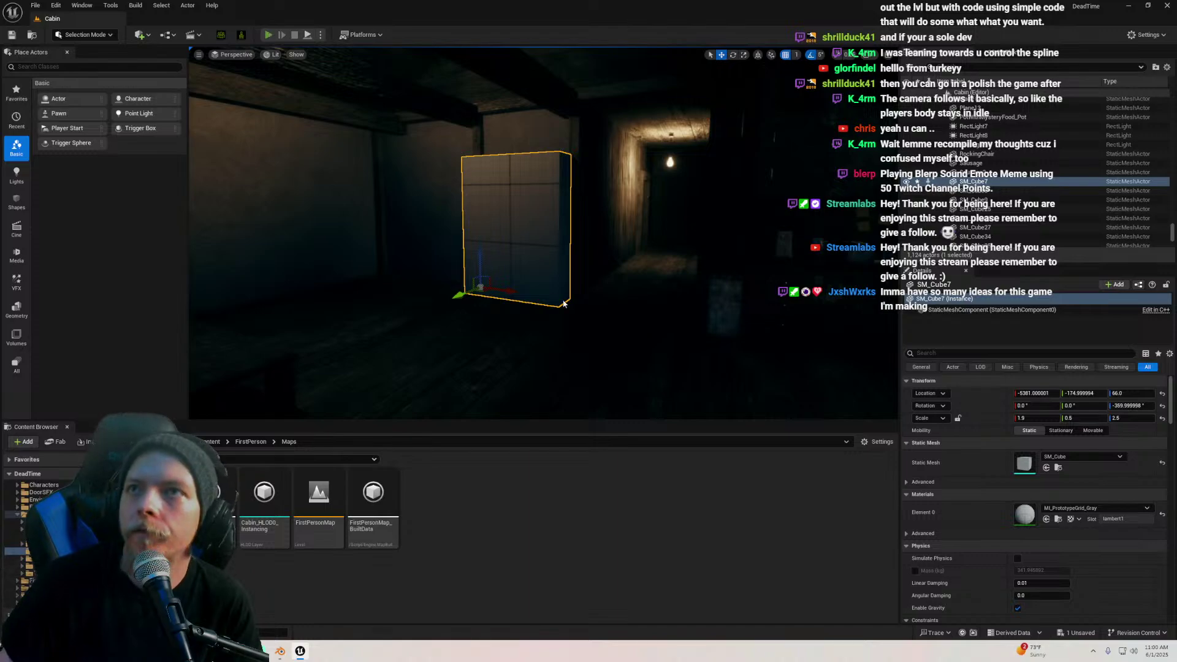
Play-test the Cabin level and walk around the block to judge its size from several sides at player height
{"action": "key", "text": "alt+p"}
{"action": "left_click", "coordinate": [559, 300]}
{"action": "key", "text": "w"}
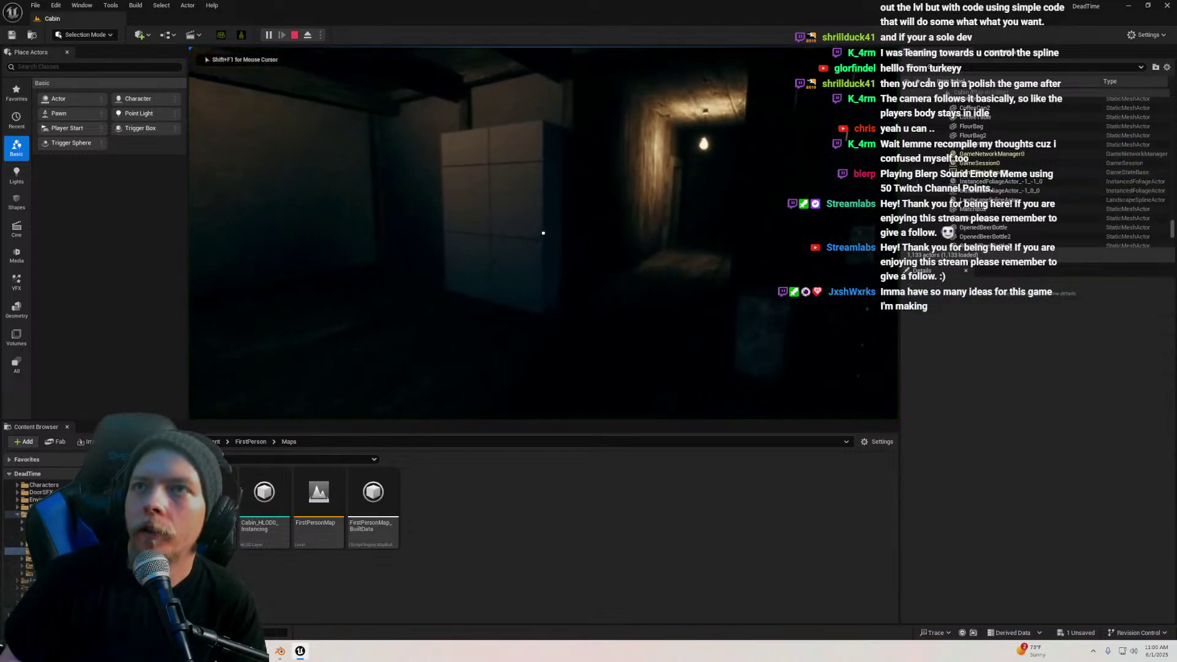
{"action": "key", "text": "w"}
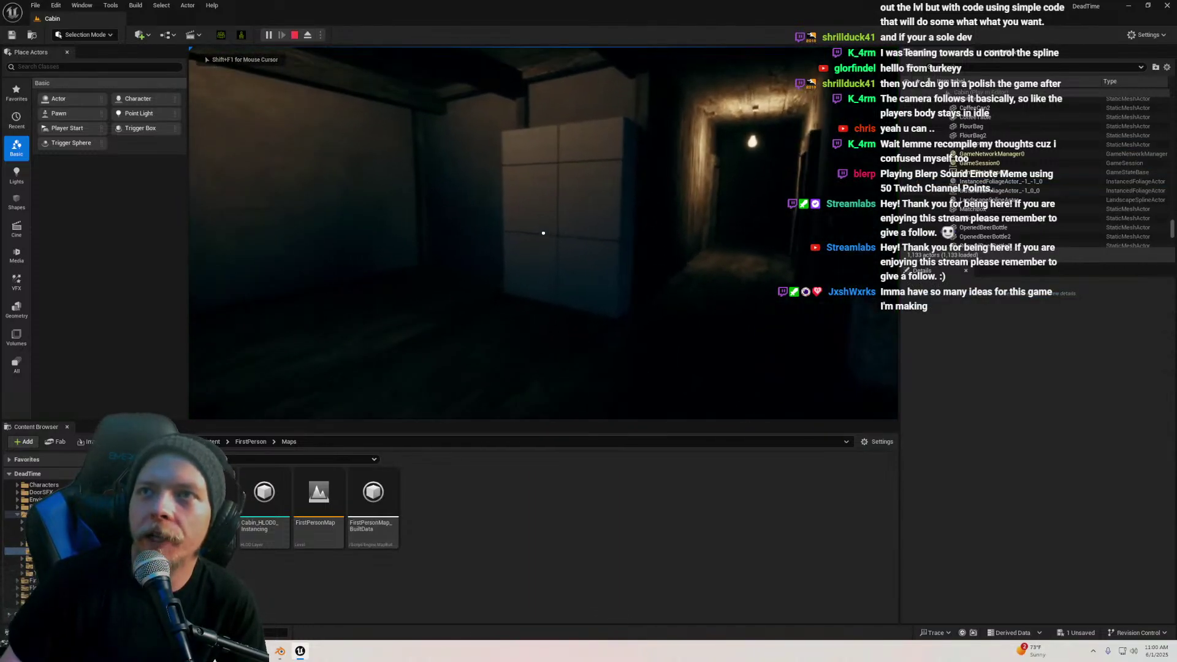
{"action": "key", "text": "w"}
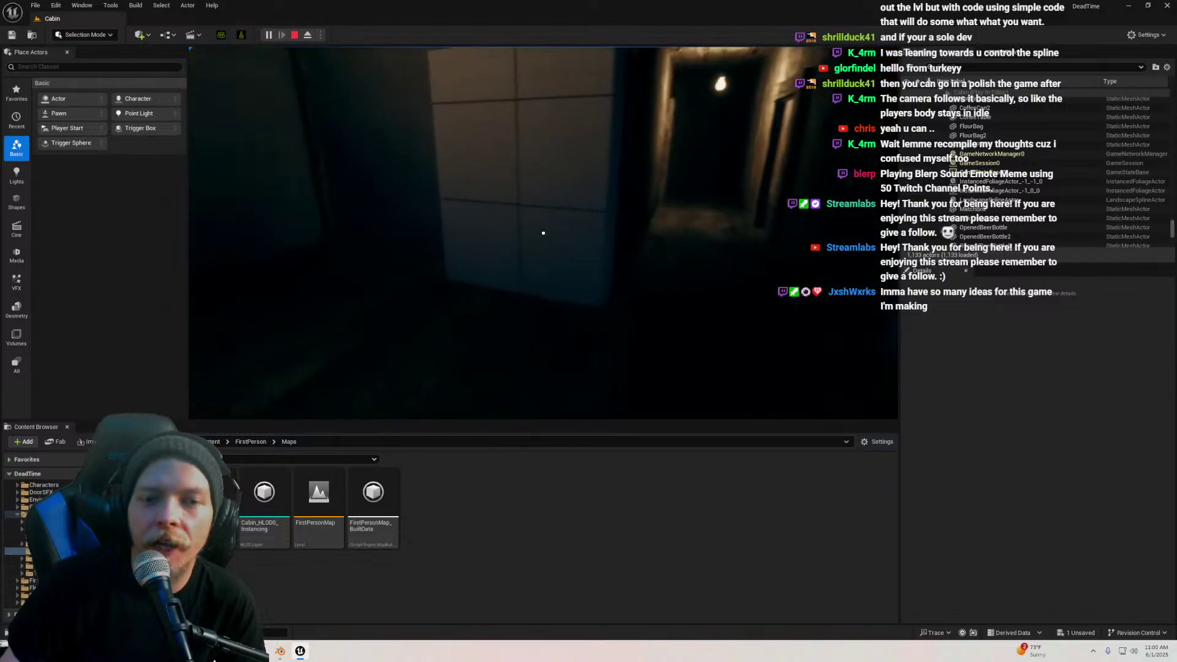
{"action": "key", "text": "w"}
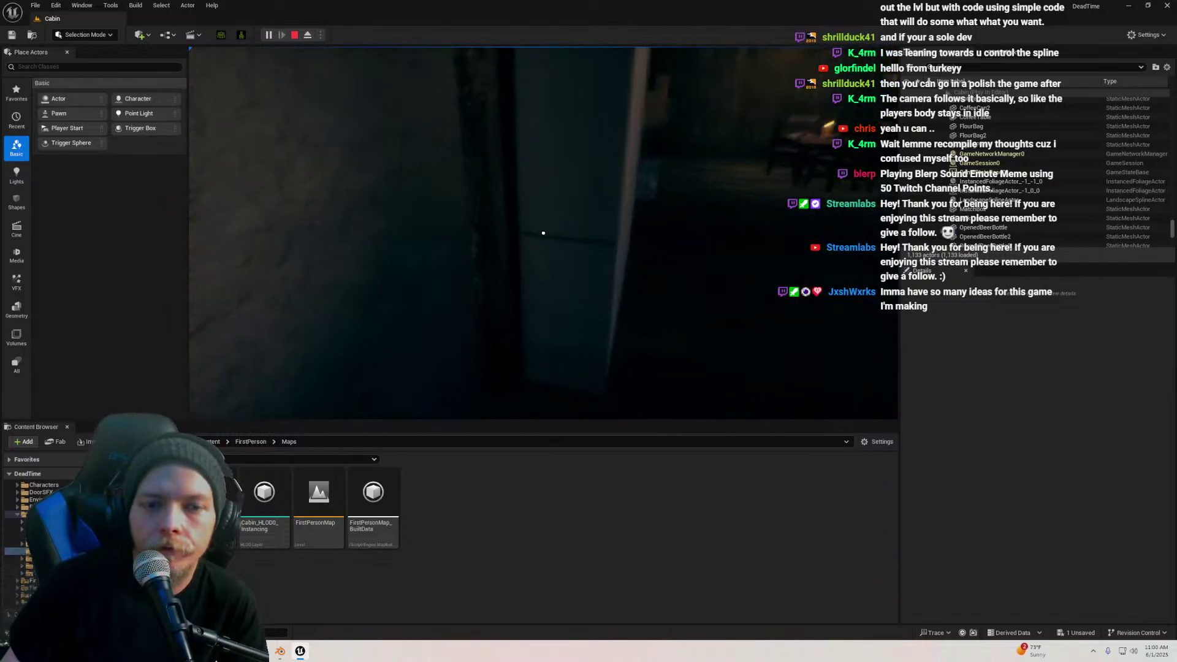
{"action": "key", "text": "w"}
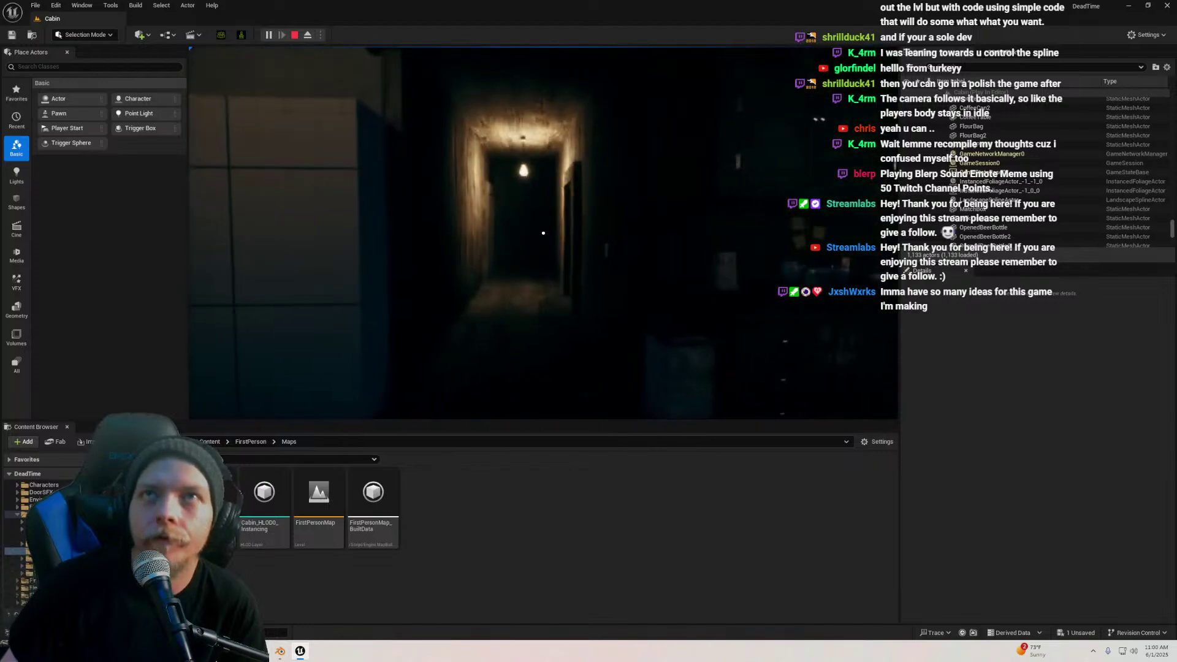
{"action": "key", "text": "w"}
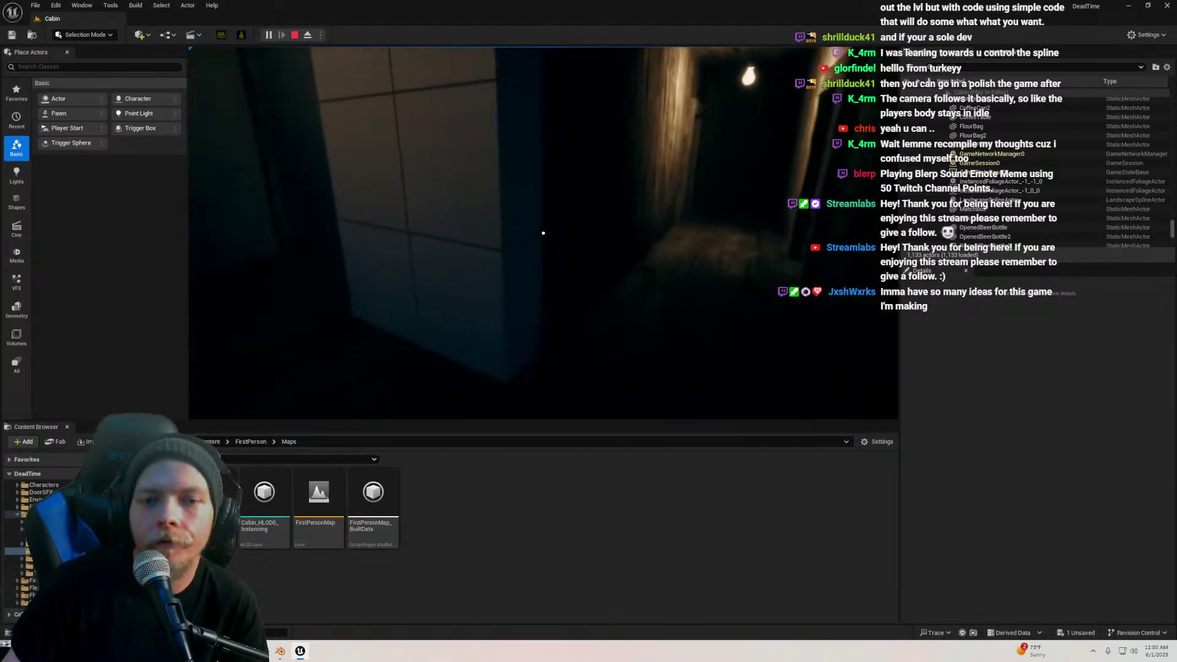
{"action": "key", "text": "s"}
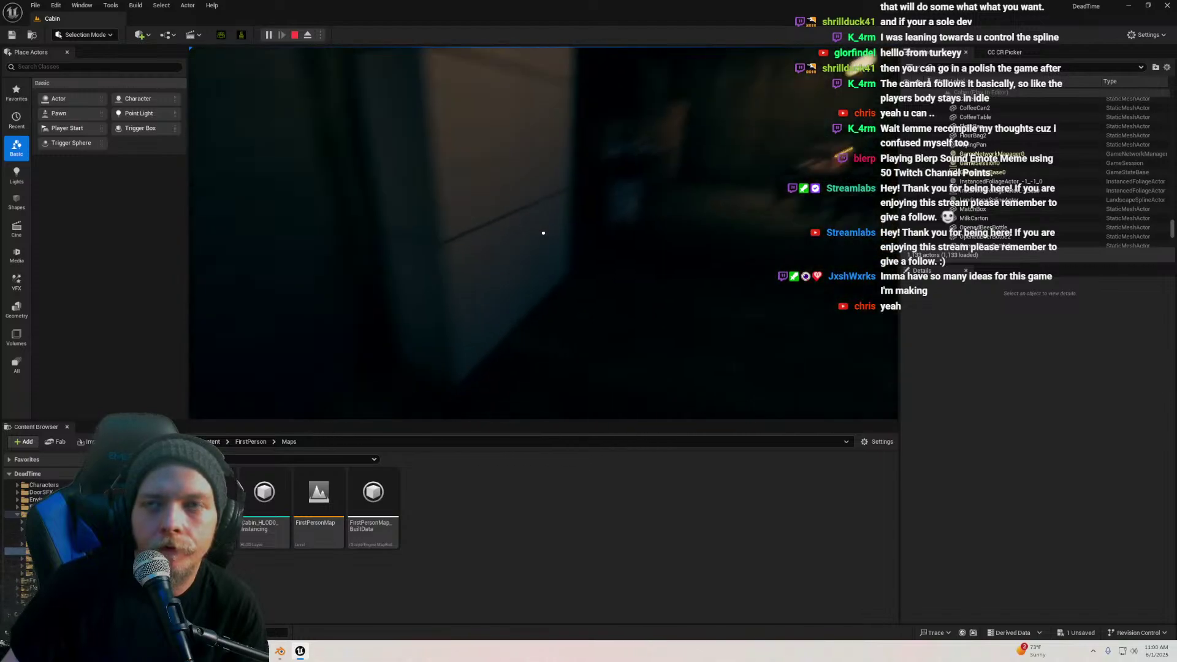
{"action": "key", "text": "w"}
{"action": "key", "text": "w"}
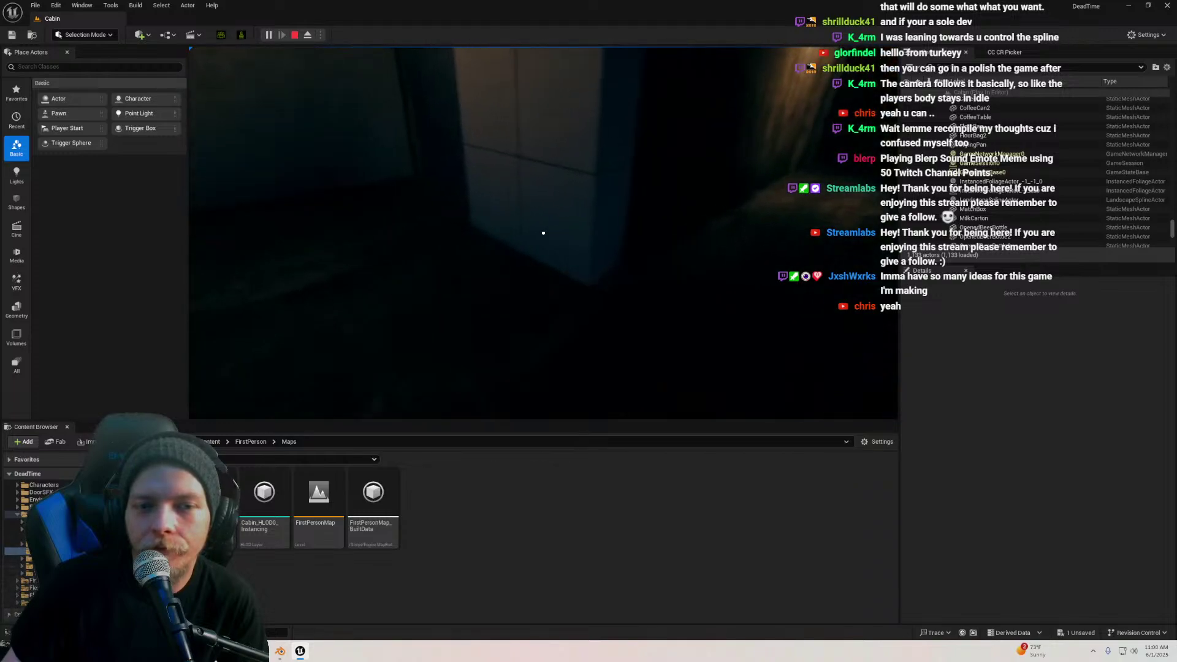
{"action": "key", "text": "s"}
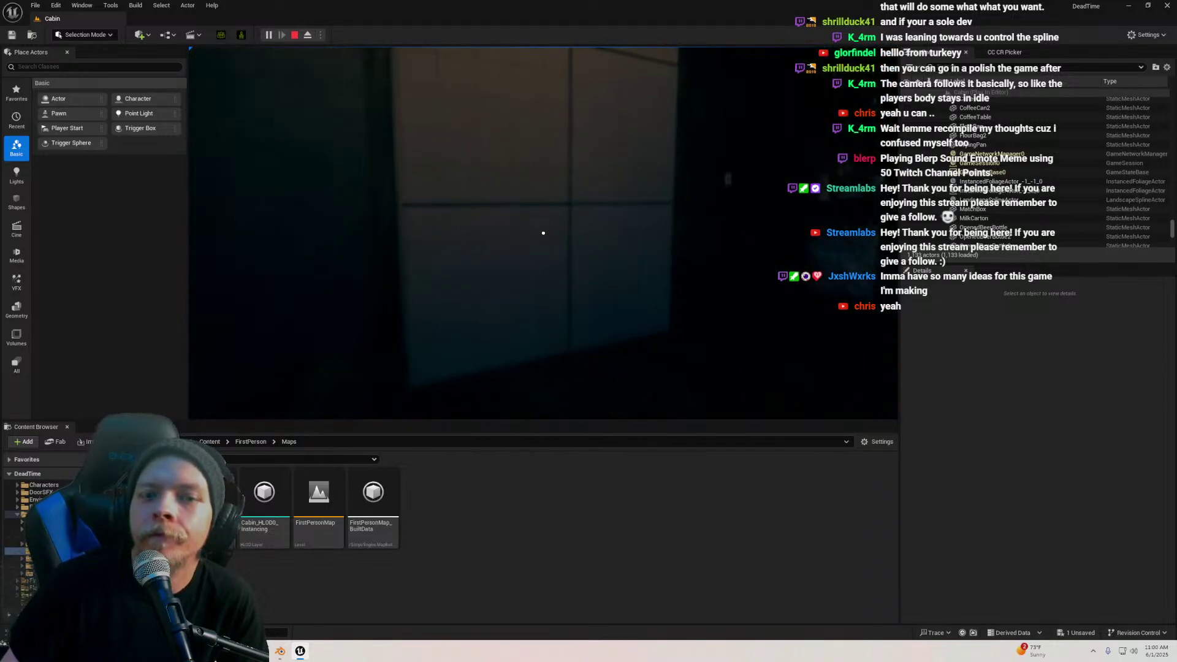
{"action": "key", "text": "s"}
{"action": "key", "text": "w"}
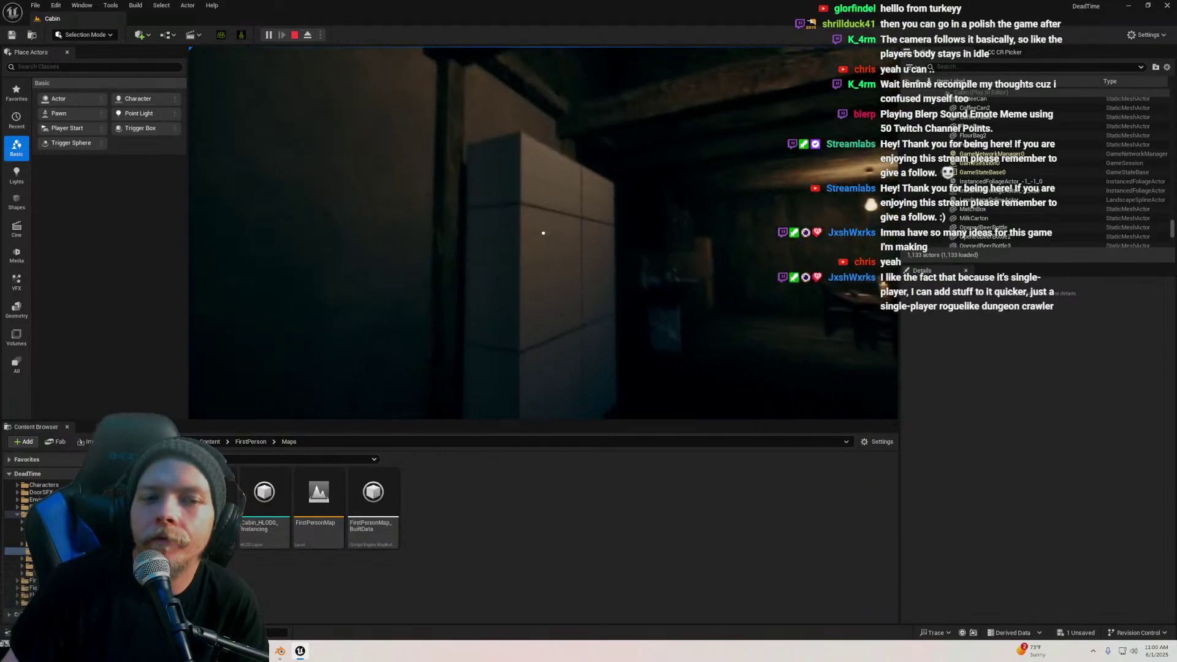
{"action": "key", "text": "d"}
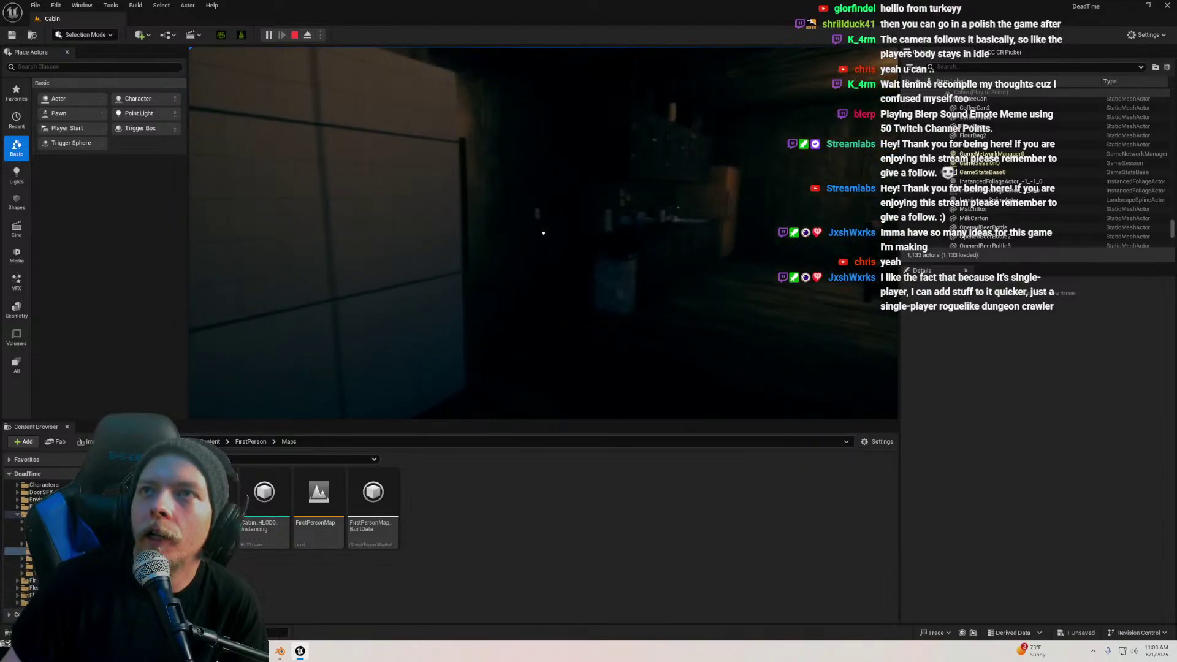
{"action": "key", "text": "d"}
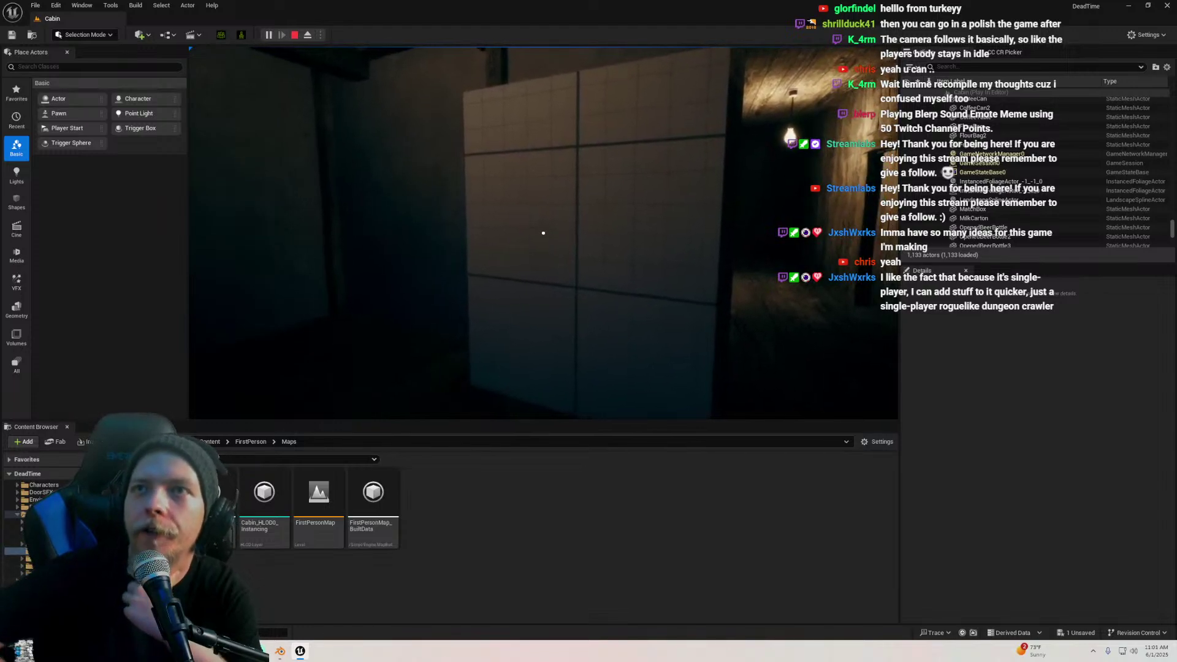
Walk through the living room and dining area, view the block from a distance, and end the play session
{"action": "key", "text": "d"}
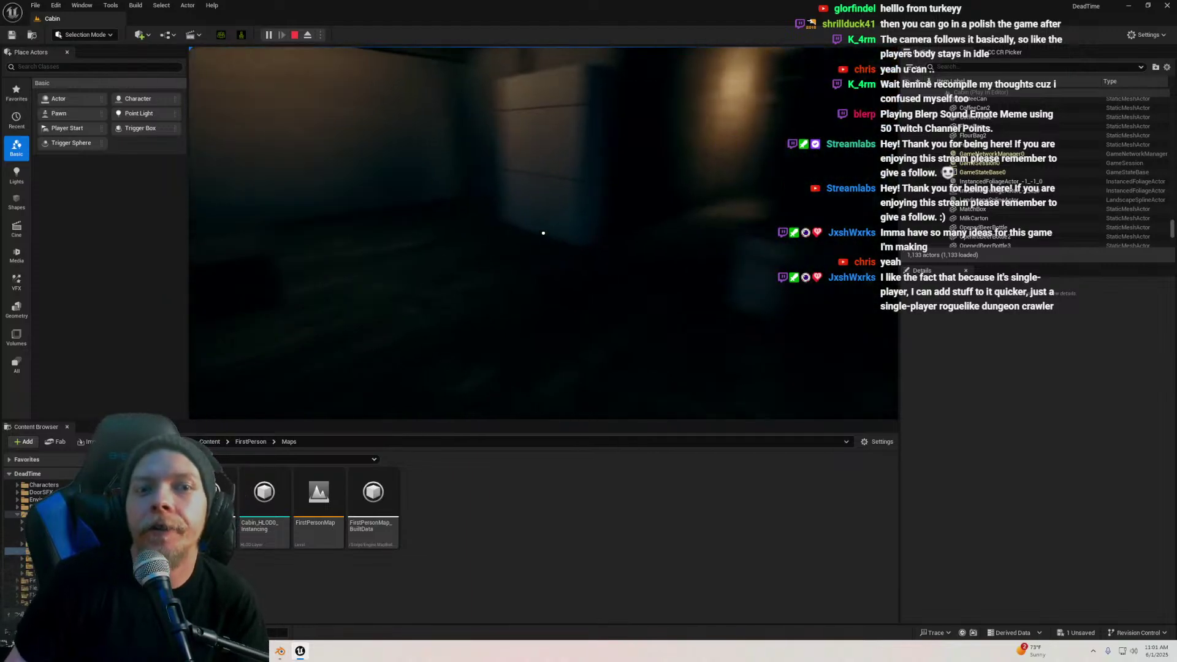
{"action": "key", "text": "w"}
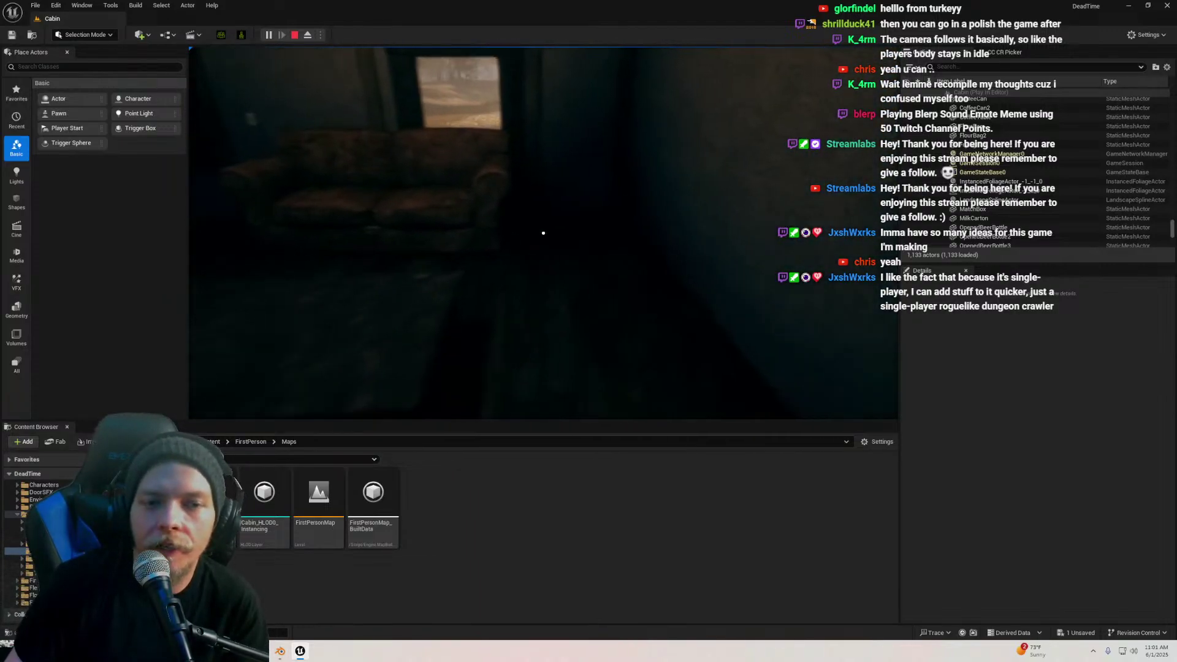
{"action": "key", "text": "w"}
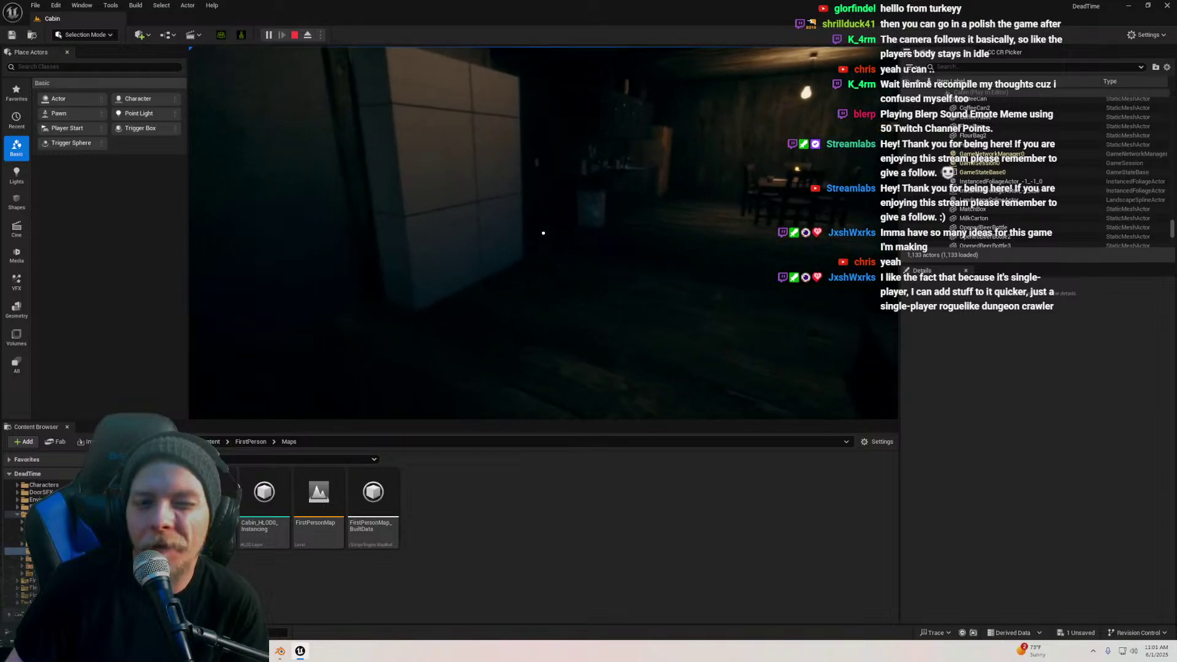
{"action": "key", "text": "s"}
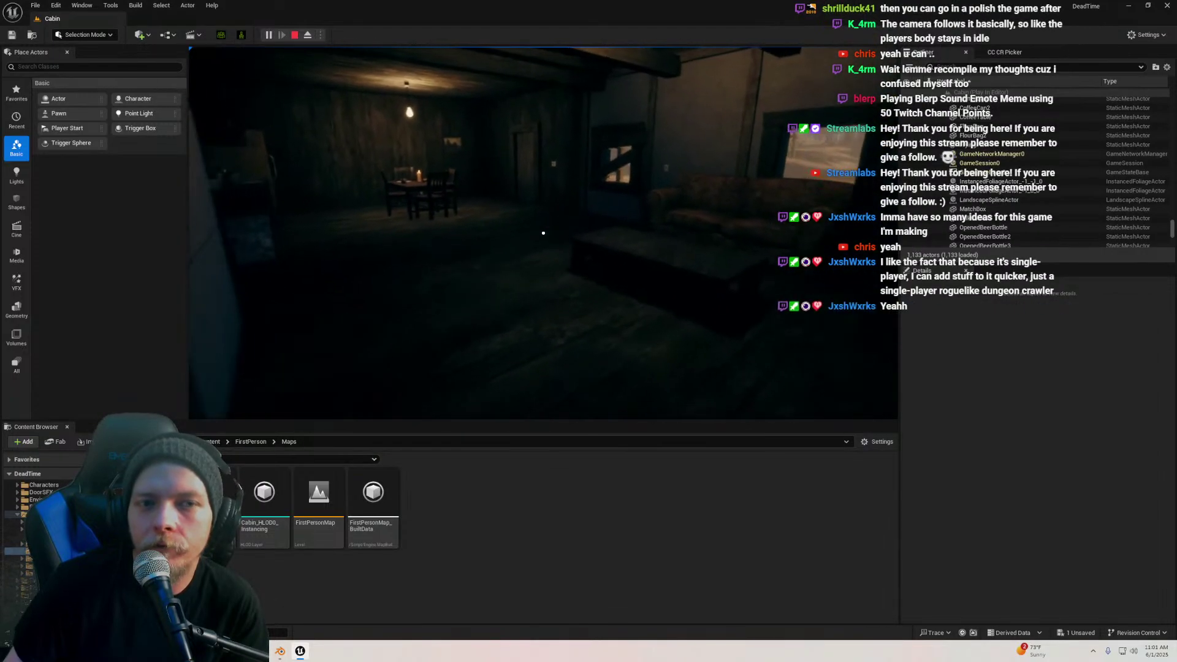
{"action": "key", "text": "w"}
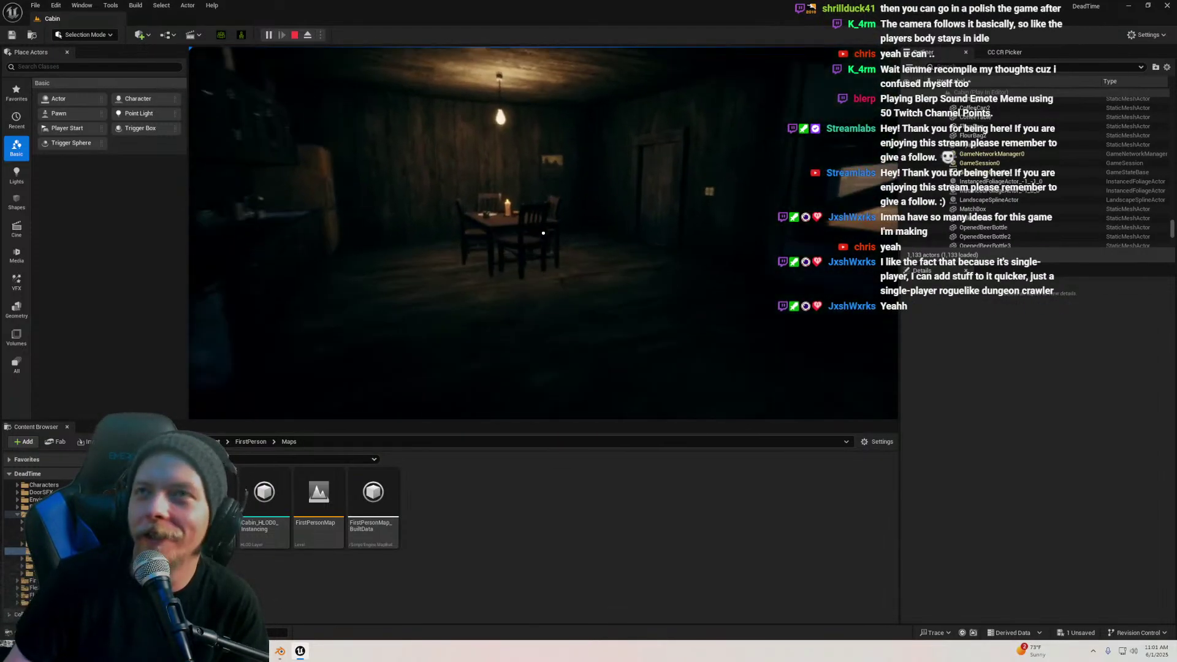
{"action": "key", "text": "w"}
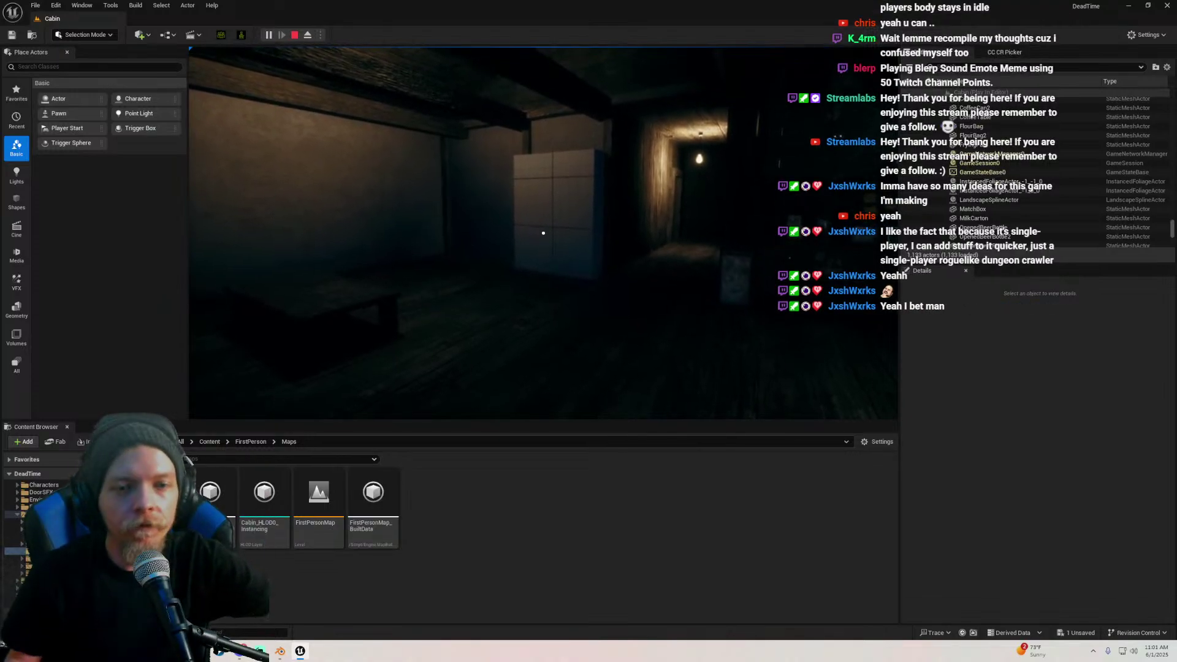
{"action": "key", "text": "w"}
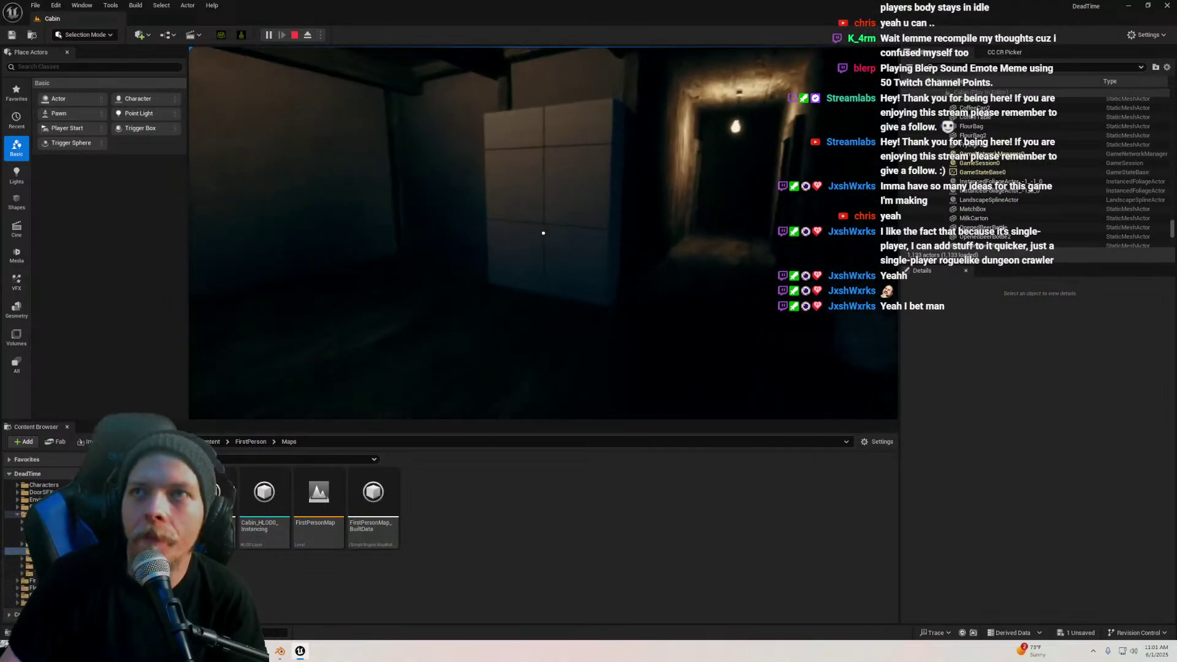
{"action": "key", "text": "s"}
{"action": "key", "text": "Escape"}
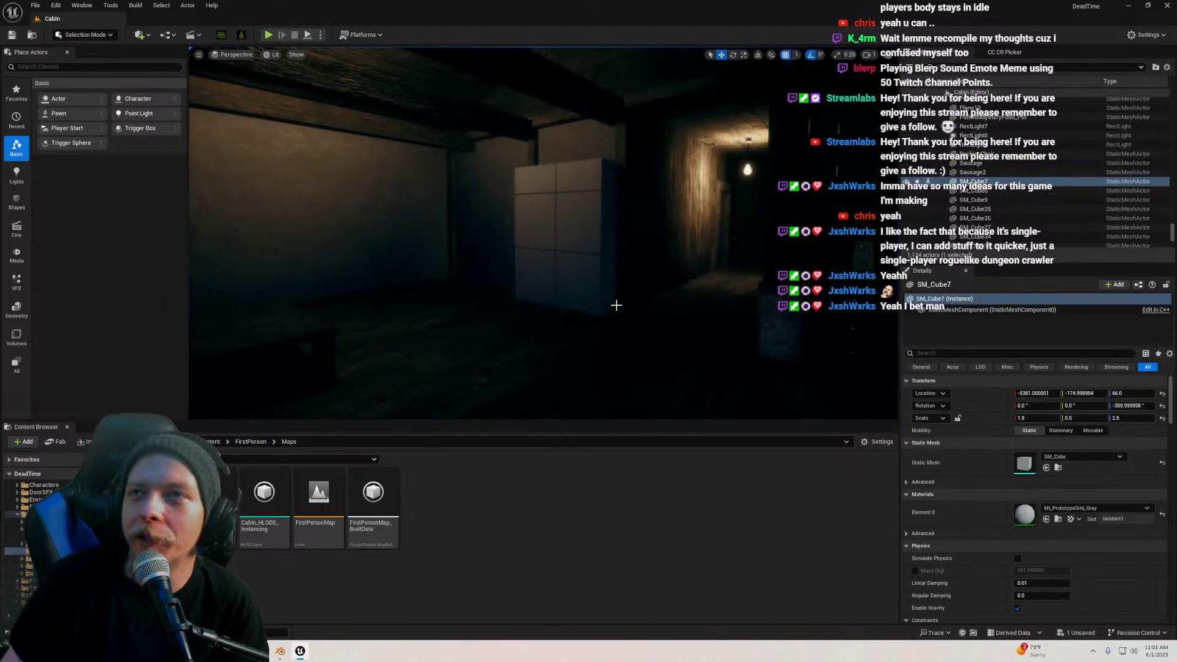
Save the resized SM_Cube7 block in the Cabin level
{"action": "key", "text": "ctrl+s"}
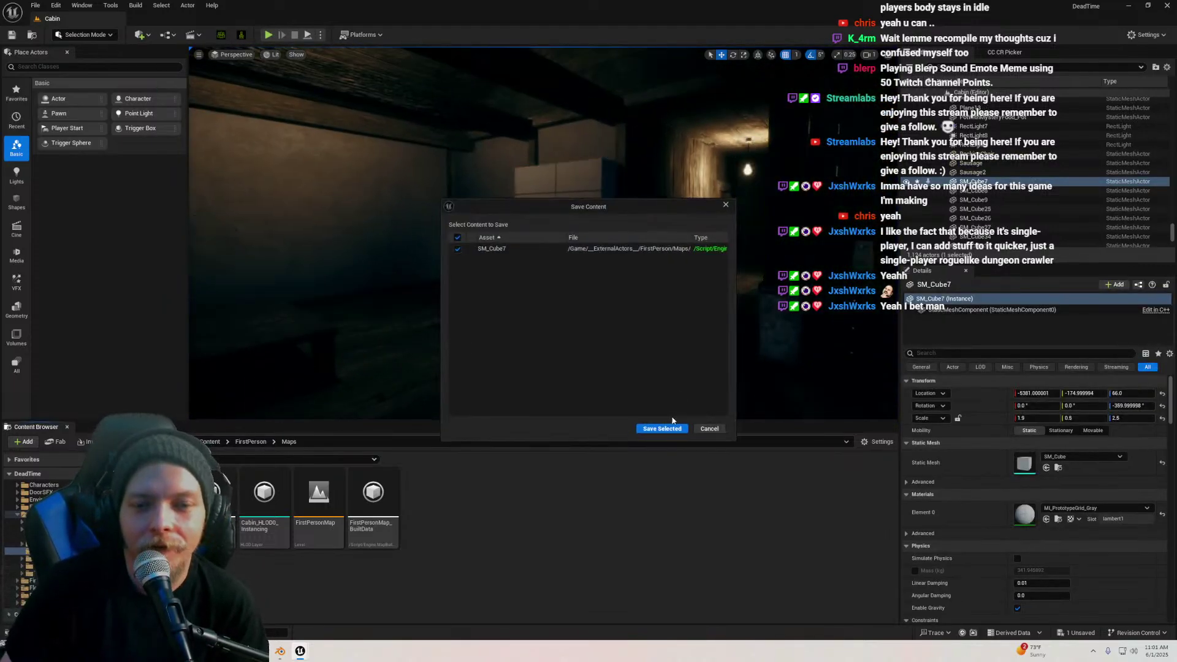
{"action": "left_click", "coordinate": [665, 423]}
{"action": "right_click_drag", "start_coordinate": [520, 242], "coordinate": [539, 241]}
{"action": "scroll", "coordinate": [520, 242], "scroll_direction": "down", "scroll_amount": 5}
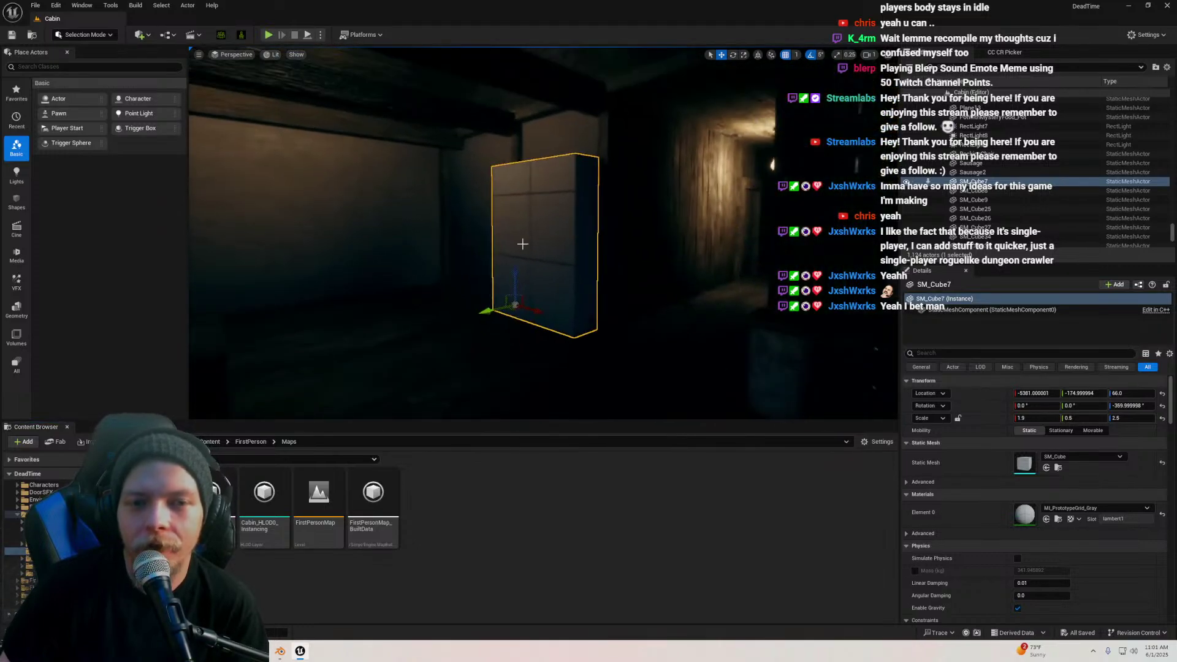
Merge the selected block into a new static mesh named ShelfOraganizer in FirstPerson/Models/References, using the Merge method
{"action": "left_click", "coordinate": [188, 5]}
{"action": "mouse_move", "coordinate": [223, 314]}
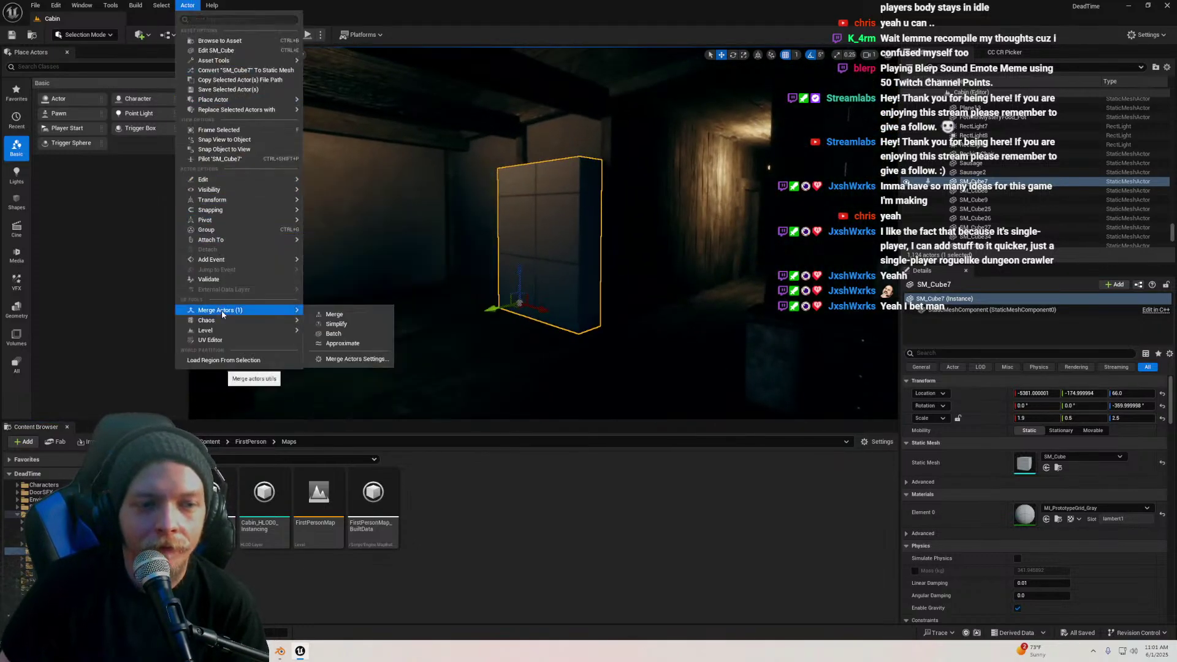
{"action": "left_click", "coordinate": [343, 359]}
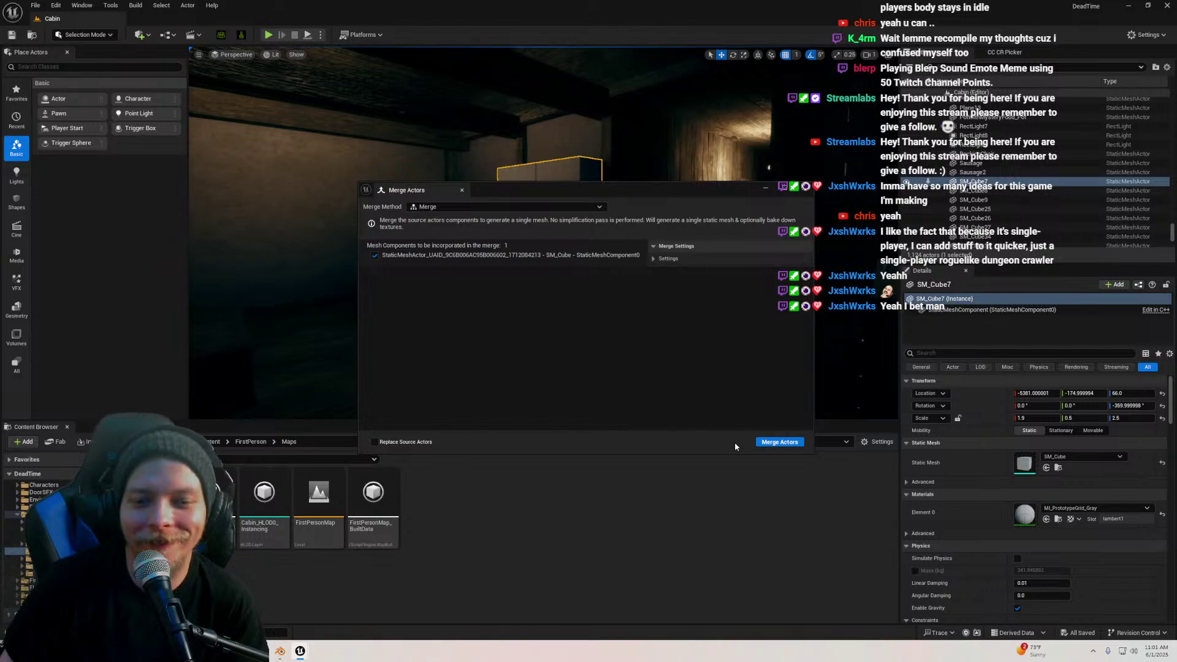
{"action": "left_click", "coordinate": [766, 444]}
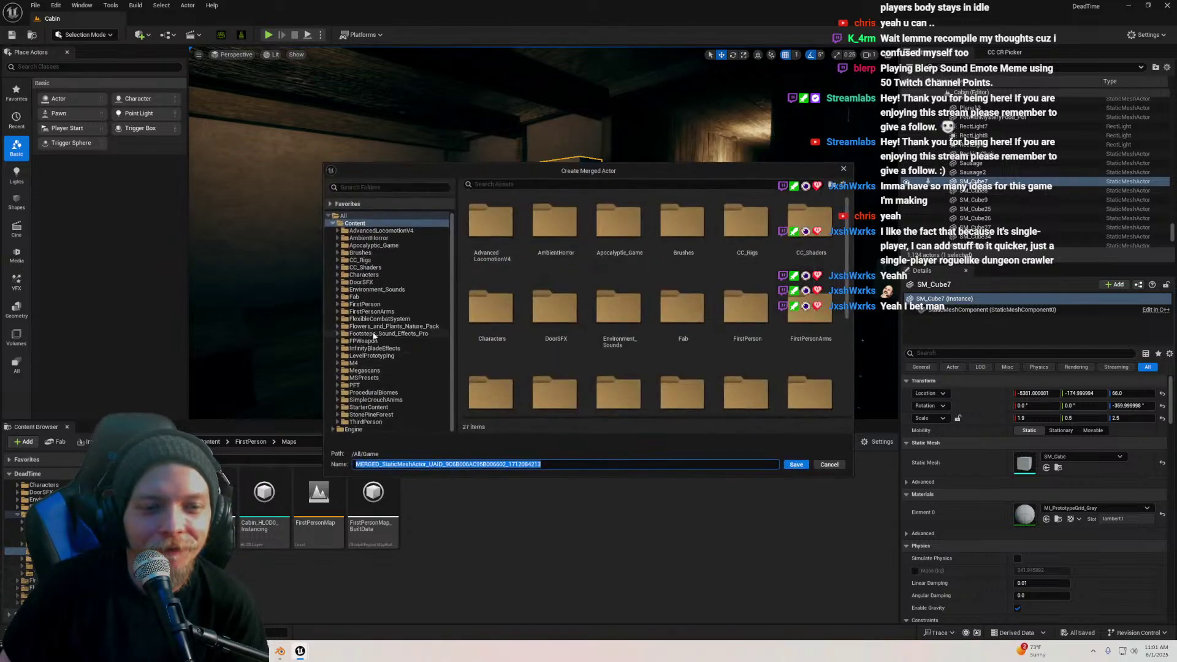
{"action": "left_click", "coordinate": [371, 305]}
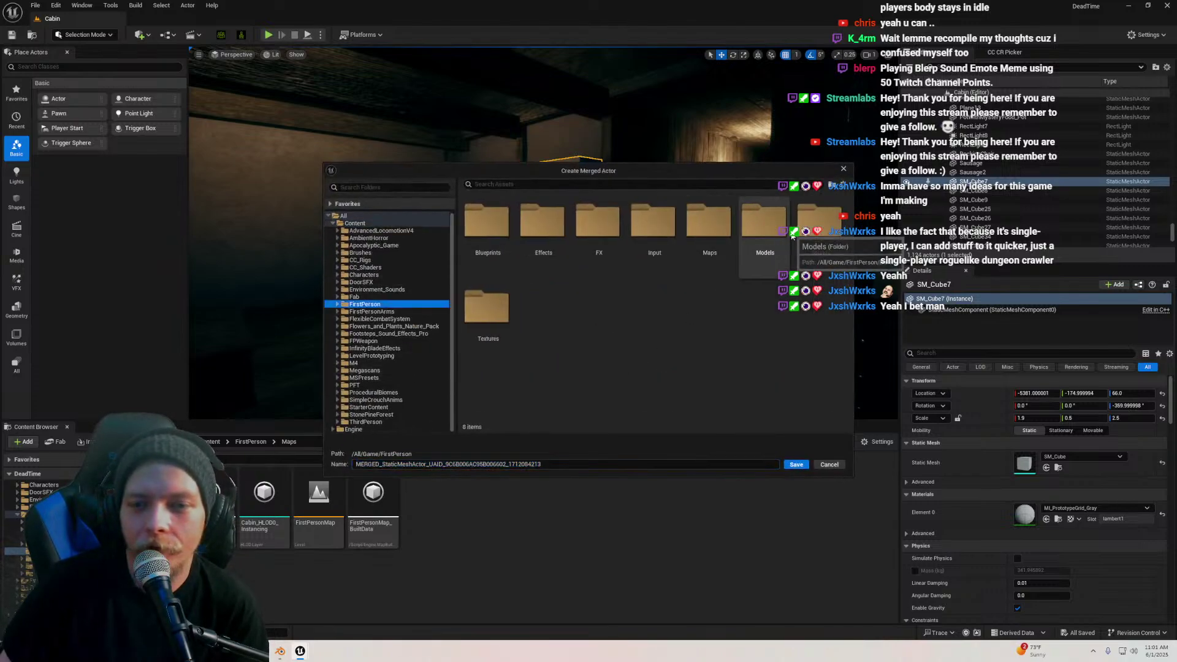
{"action": "double_click", "coordinate": [756, 228]}
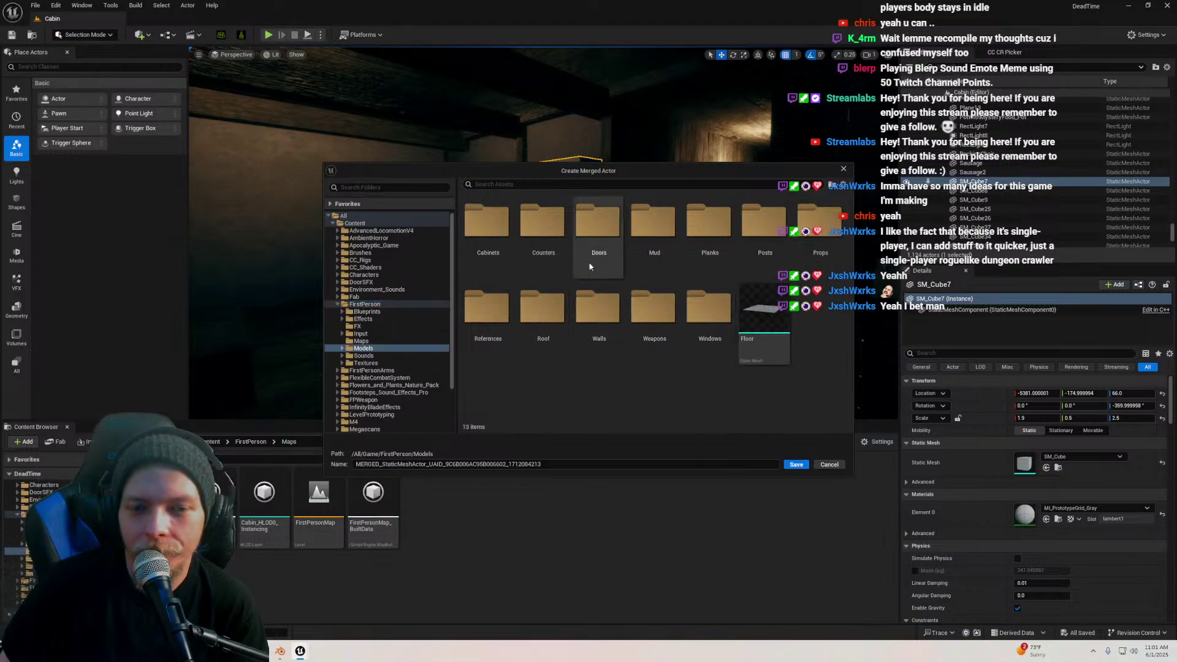
{"action": "double_click", "coordinate": [487, 307]}
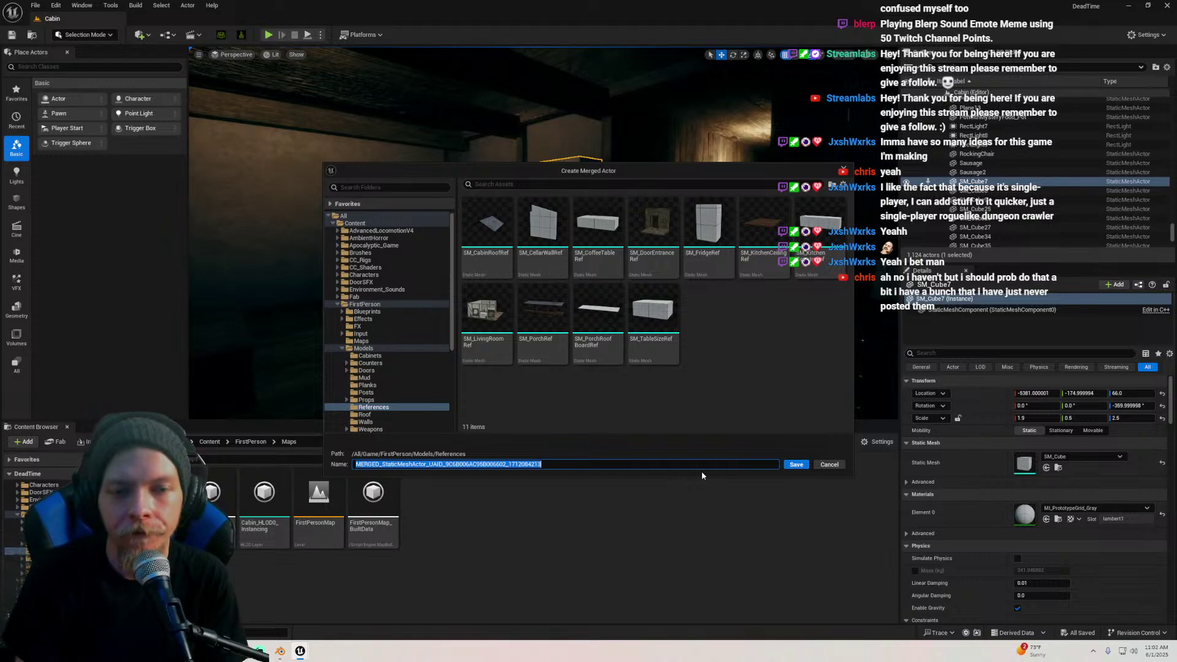
{"action": "type", "text": "SH"}
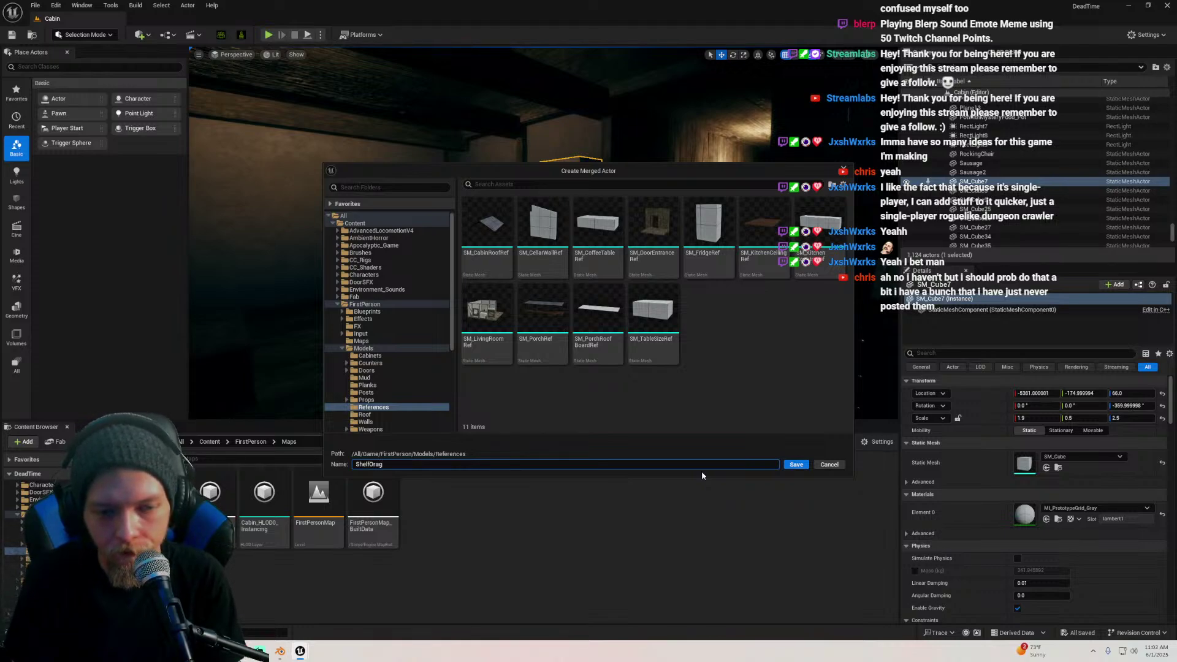
{"action": "type", "text": "elfOraganizer"}
{"action": "key", "text": "Return"}
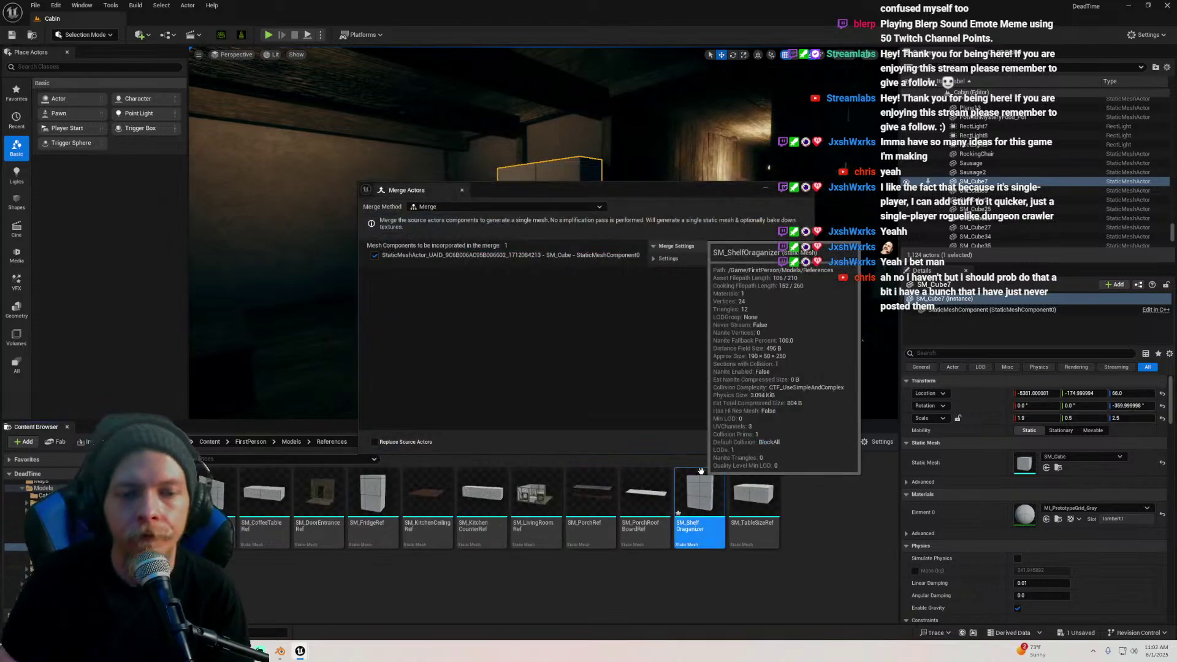
{"action": "left_click", "coordinate": [802, 186]}
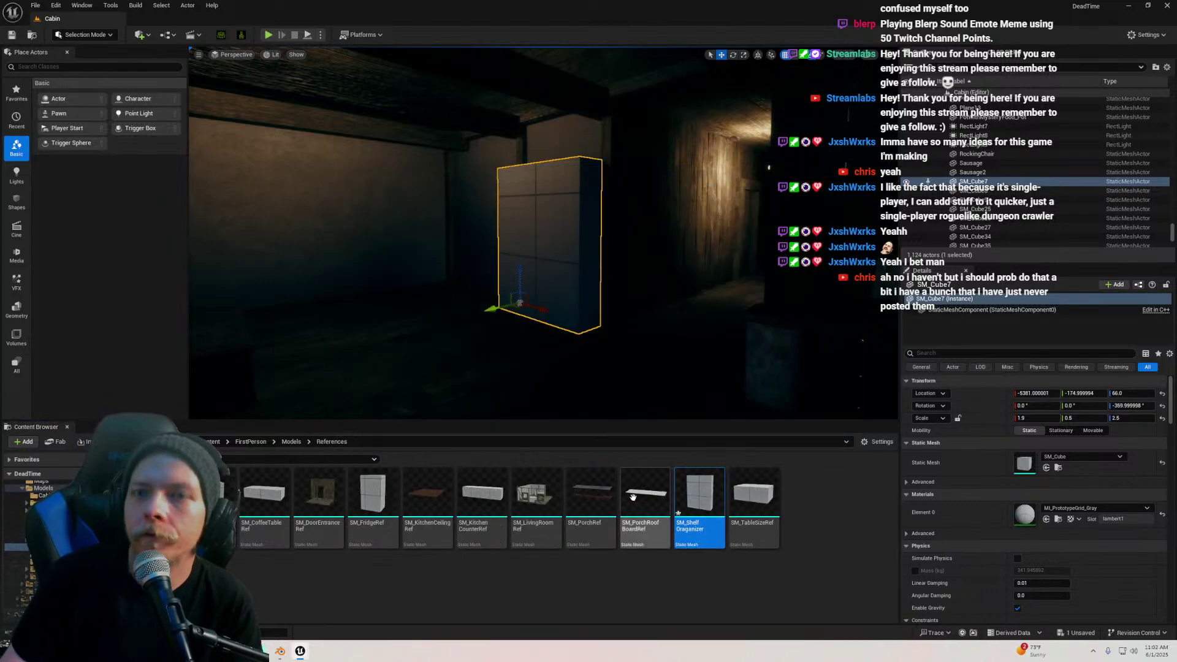
Export the SM_ShelfOraganizer mesh as an FBX file to the Dead Time References folder with the default export options
{"action": "right_click", "coordinate": [699, 493]}
{"action": "mouse_move", "coordinate": [734, 335]}
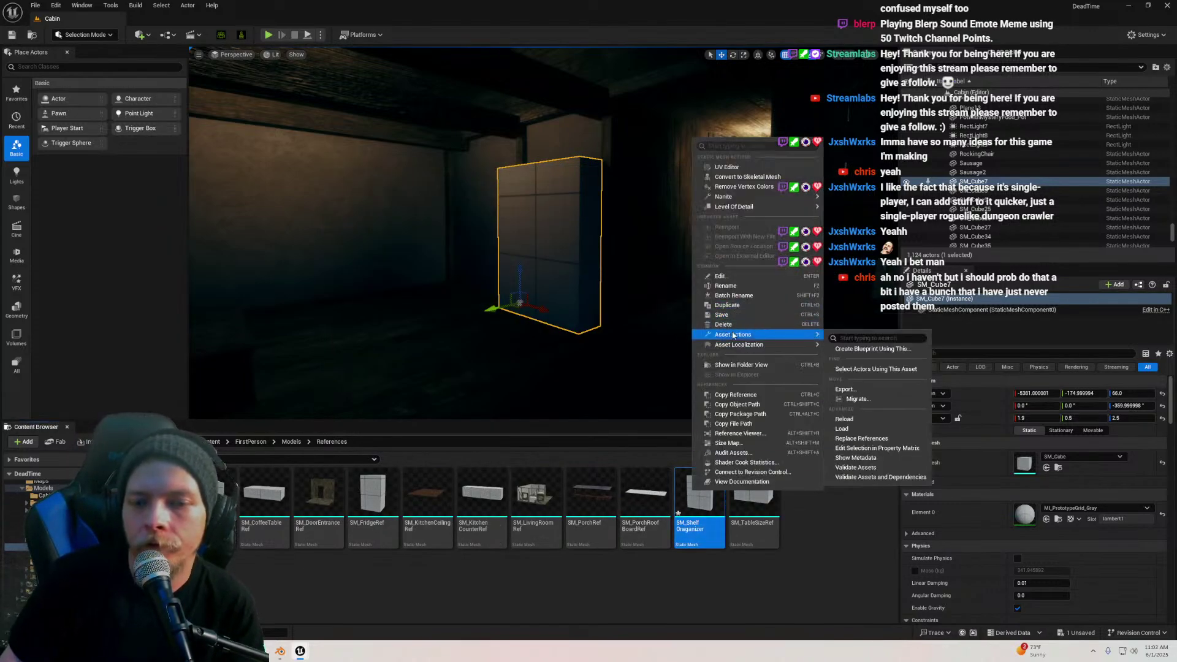
{"action": "left_click", "coordinate": [844, 389]}
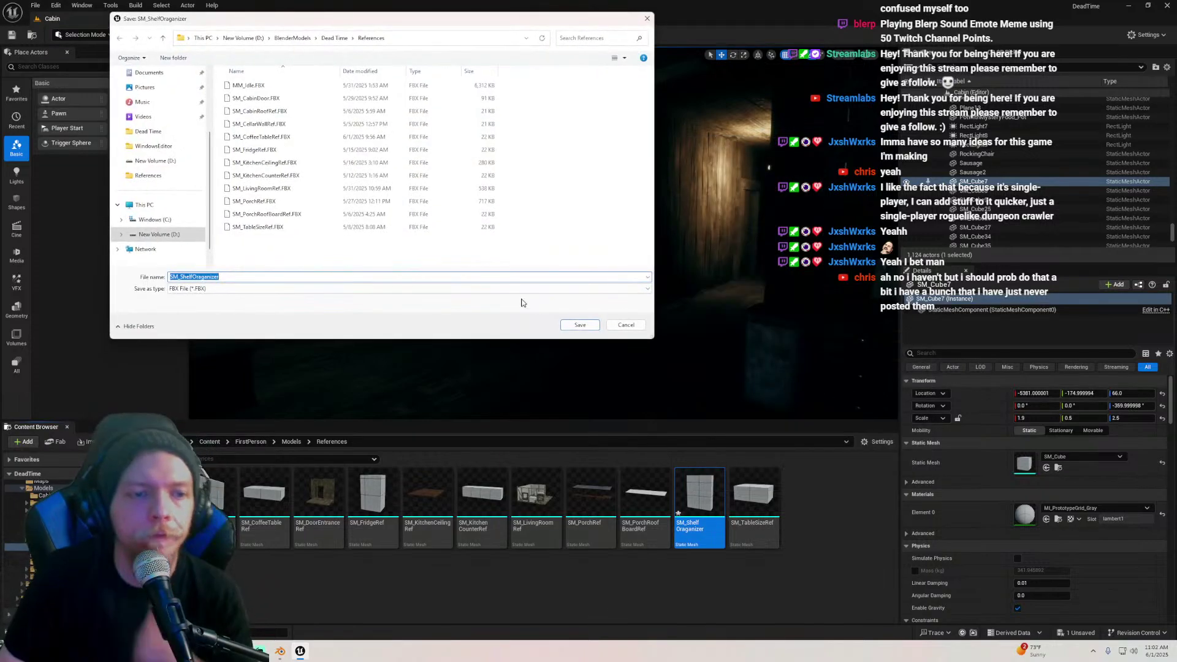
{"action": "left_click", "coordinate": [581, 325]}
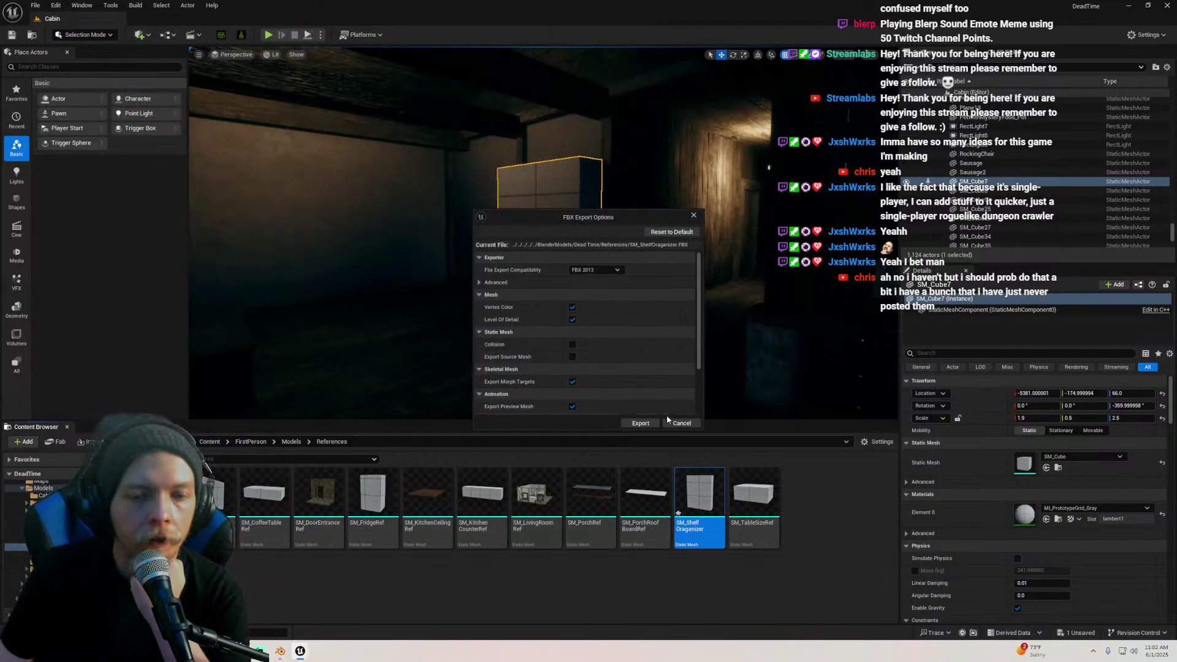
{"action": "left_click", "coordinate": [640, 425]}
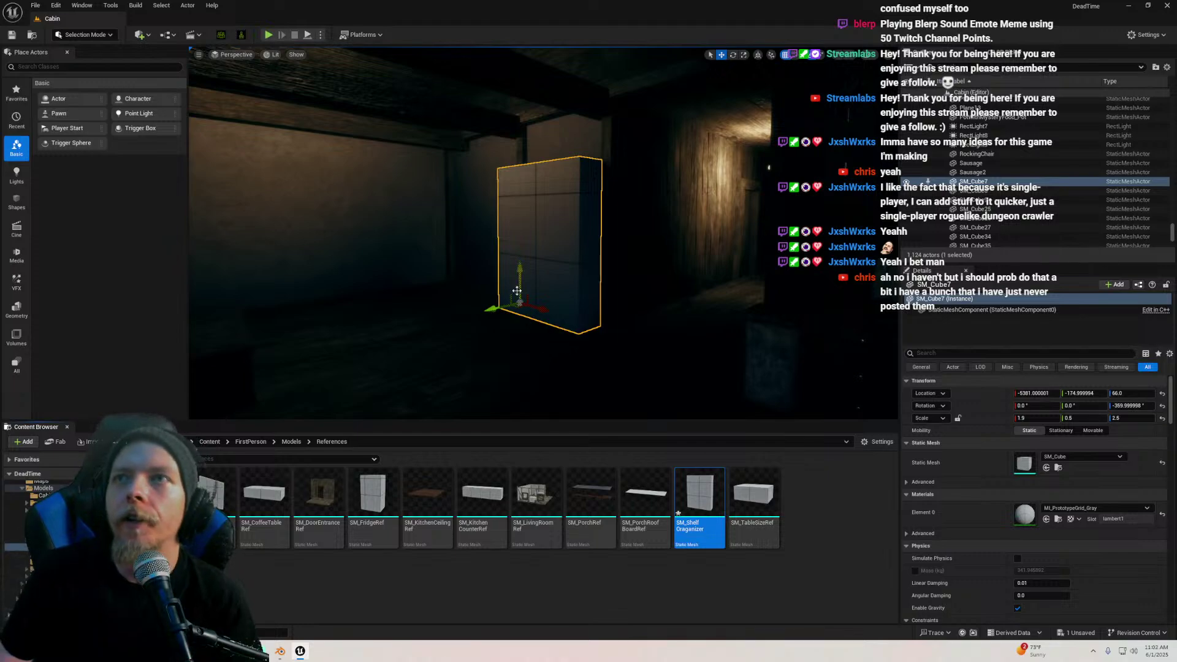
Save the new SM_ShelfOraganizer mesh asset and close the Unreal editor
{"action": "mouse_move", "coordinate": [551, 364]}
{"action": "right_mouse_down"}
{"action": "mouse_move", "coordinate": [515, 361]}
{"action": "mouse_move", "coordinate": [559, 366]}
{"action": "right_mouse_up"}
{"action": "right_click_drag", "start_coordinate": [532, 280], "coordinate": [533, 279]}
{"action": "key", "text": "g"}
{"action": "key", "text": "ctrl+s"}
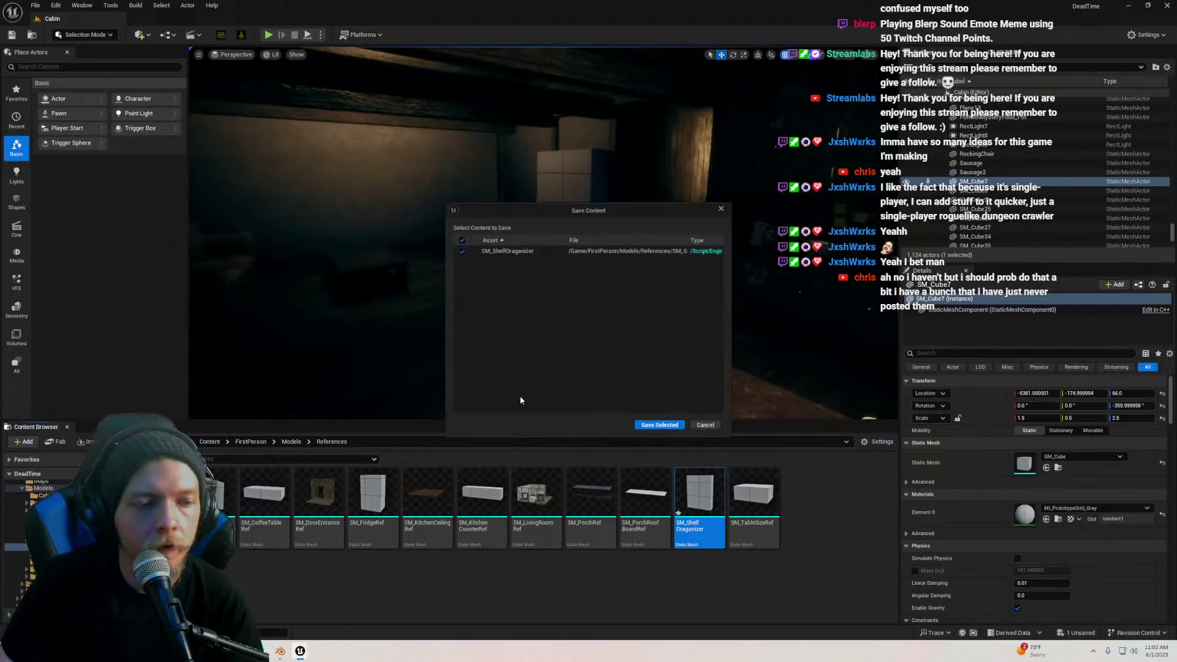
{"action": "left_click", "coordinate": [663, 422]}
{"action": "key", "text": "alt+F4"}
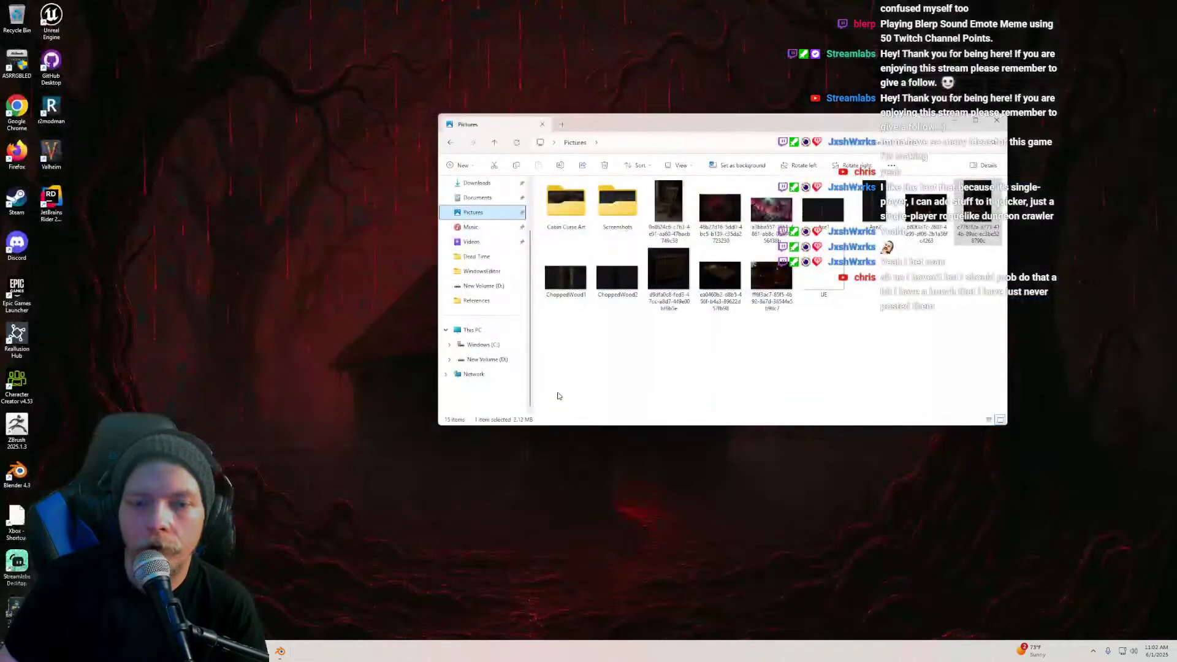
Switch to Blender and import SM_ShelfOraganizer.FBX from the References folder into the LivingRoom scene
{"action": "left_click", "coordinate": [281, 658]}
{"action": "scroll", "coordinate": [511, 319], "scroll_direction": "down", "scroll_amount": 2}
{"action": "middle_click_drag", "start_coordinate": [473, 283], "coordinate": [508, 277]}
{"action": "left_click", "coordinate": [20, 16]}
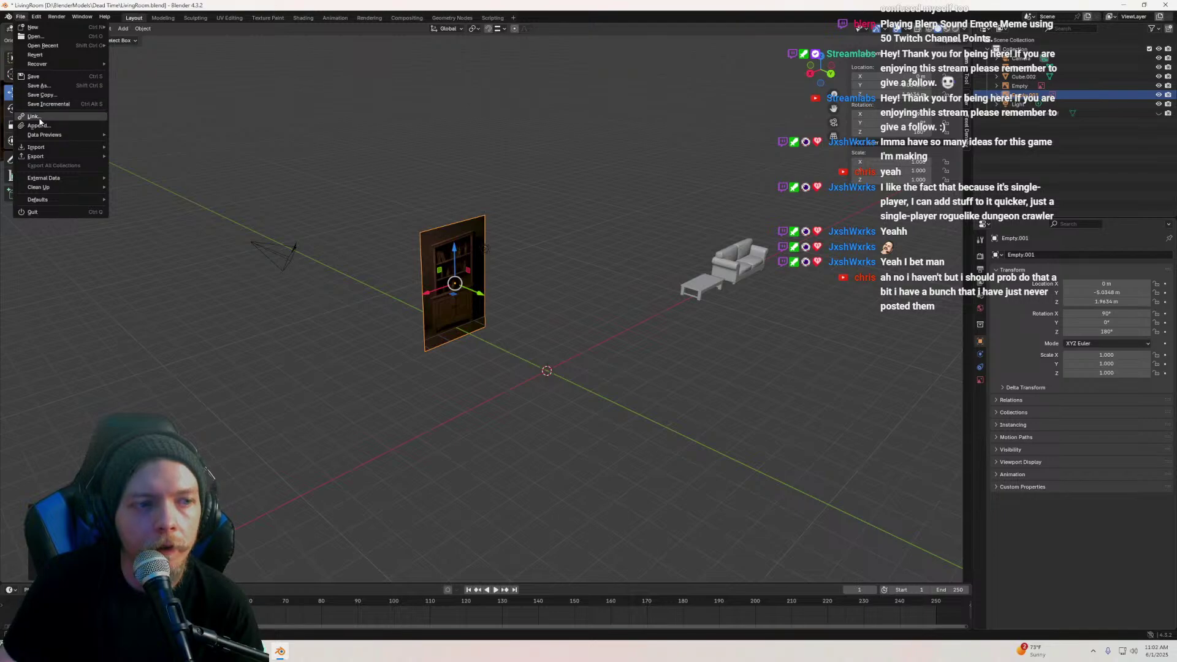
{"action": "mouse_move", "coordinate": [37, 147]}
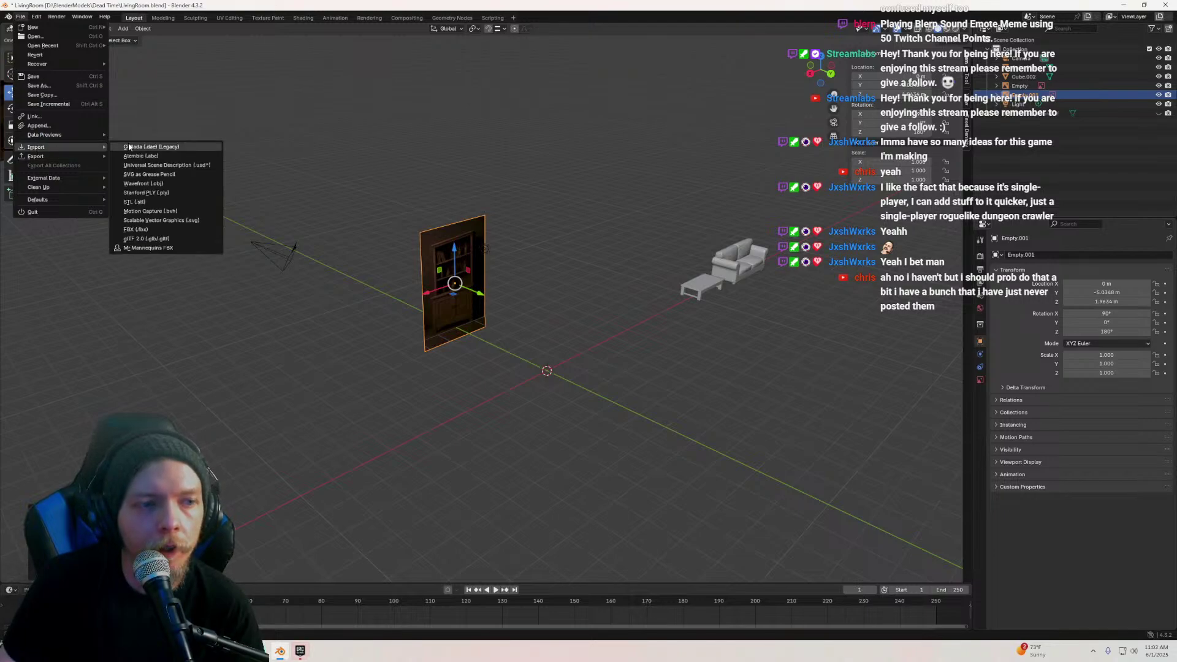
{"action": "left_click", "coordinate": [136, 229]}
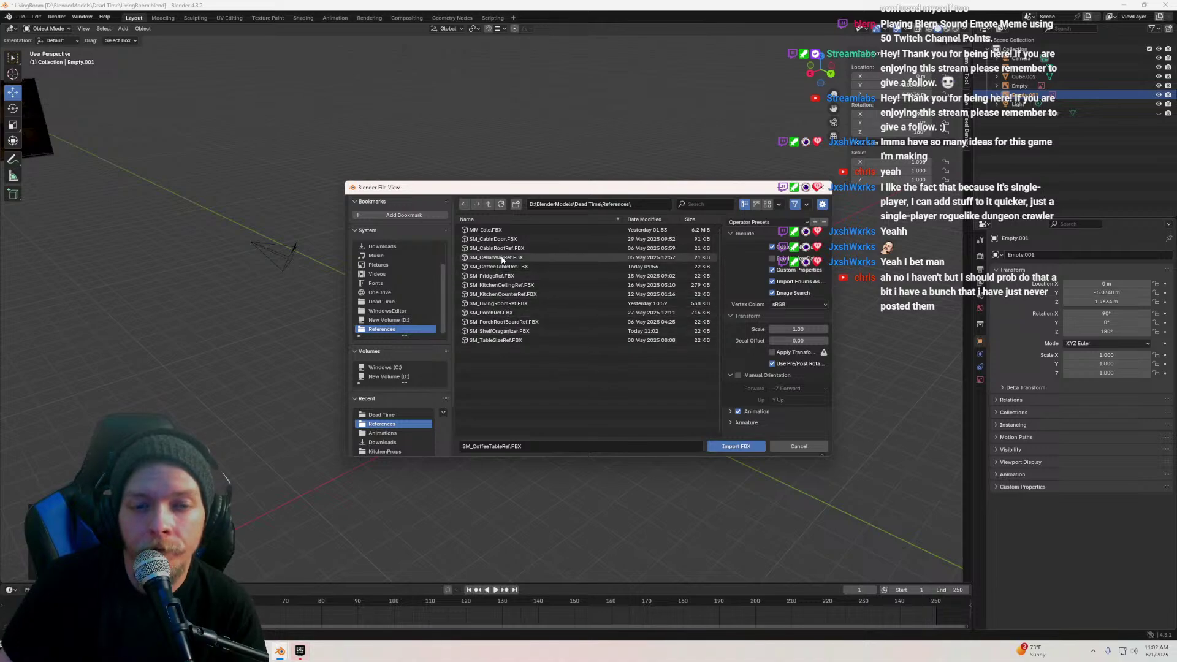
{"action": "left_click", "coordinate": [498, 331]}
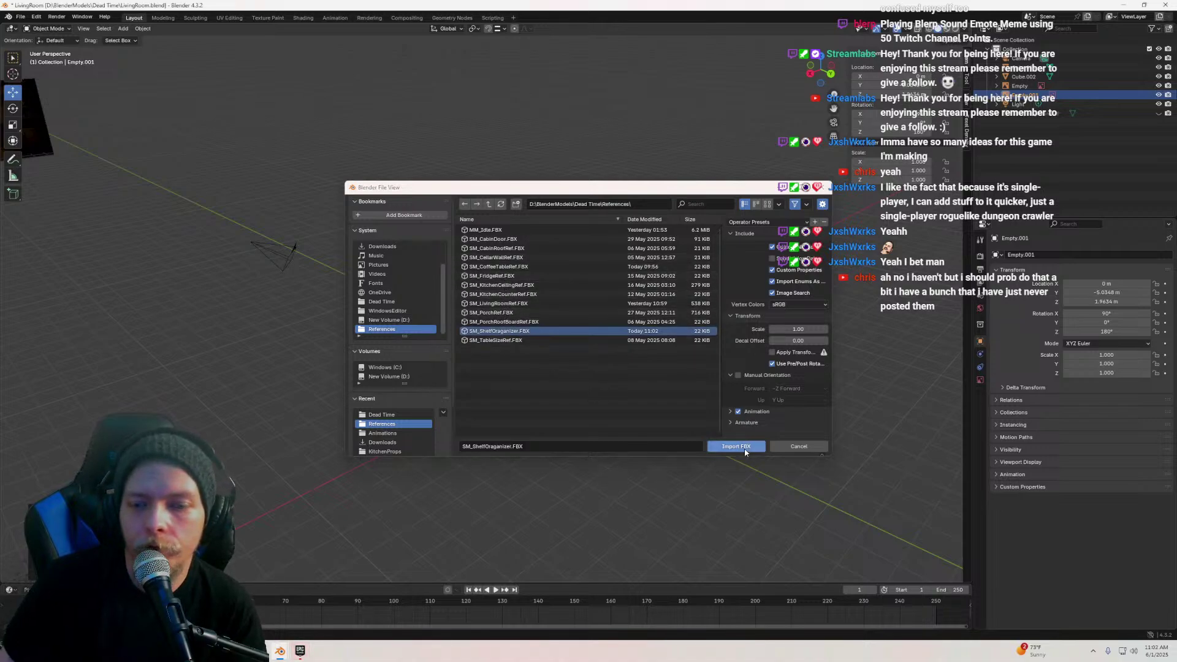
{"action": "left_click", "coordinate": [738, 447]}
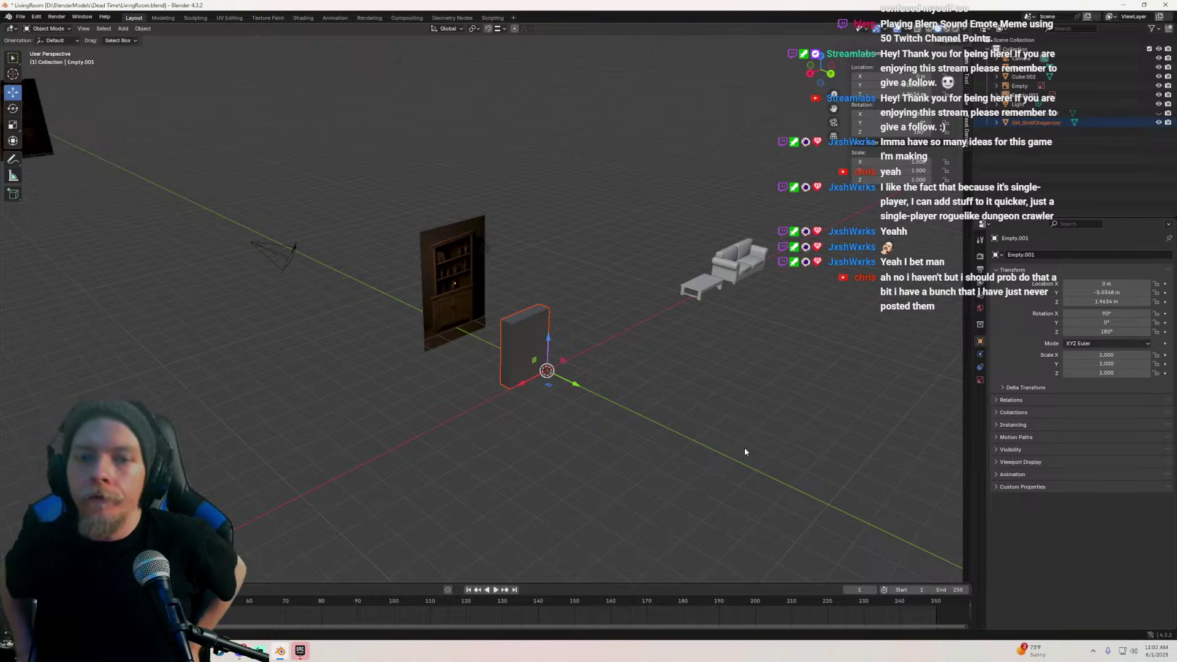
Select both triangular faces on the underside of the imported shelf block and snap the 3D cursor to them
{"action": "scroll", "coordinate": [744, 452], "scroll_direction": "up", "scroll_amount": 3}
{"action": "middle_click_drag", "start_coordinate": [745, 452], "coordinate": [573, 349]}
{"action": "scroll", "coordinate": [586, 363], "scroll_direction": "up", "scroll_amount": 2}
{"action": "left_click", "coordinate": [561, 310]}
{"action": "key", "text": "Tab"}
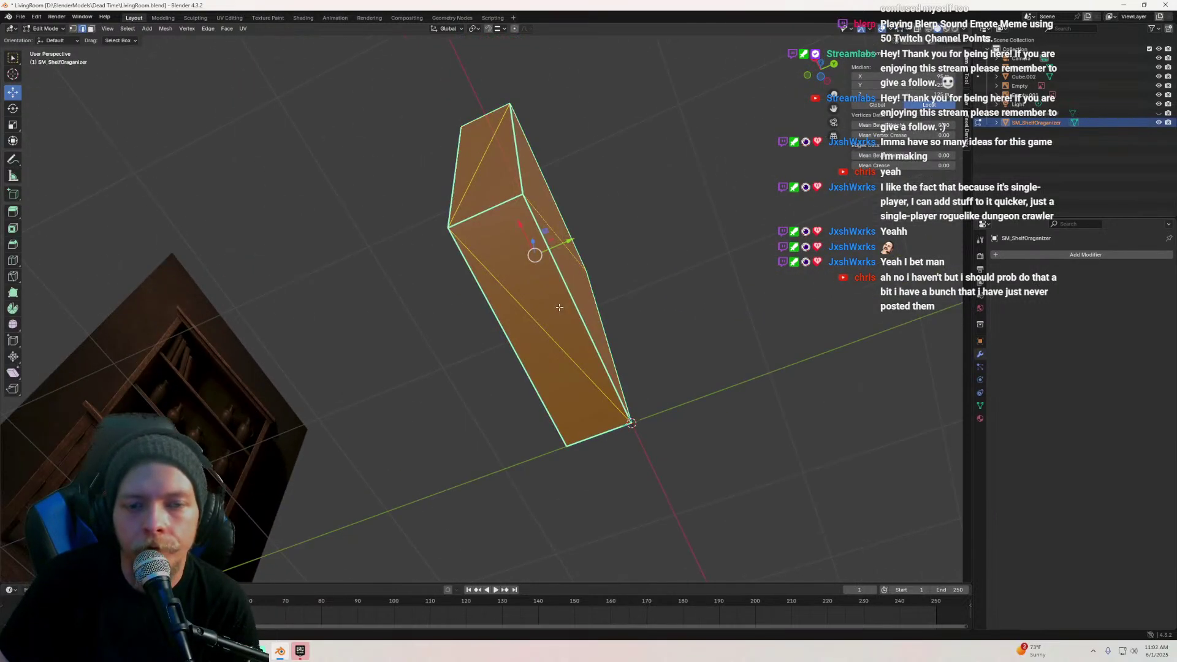
{"action": "left_click", "coordinate": [513, 283]}
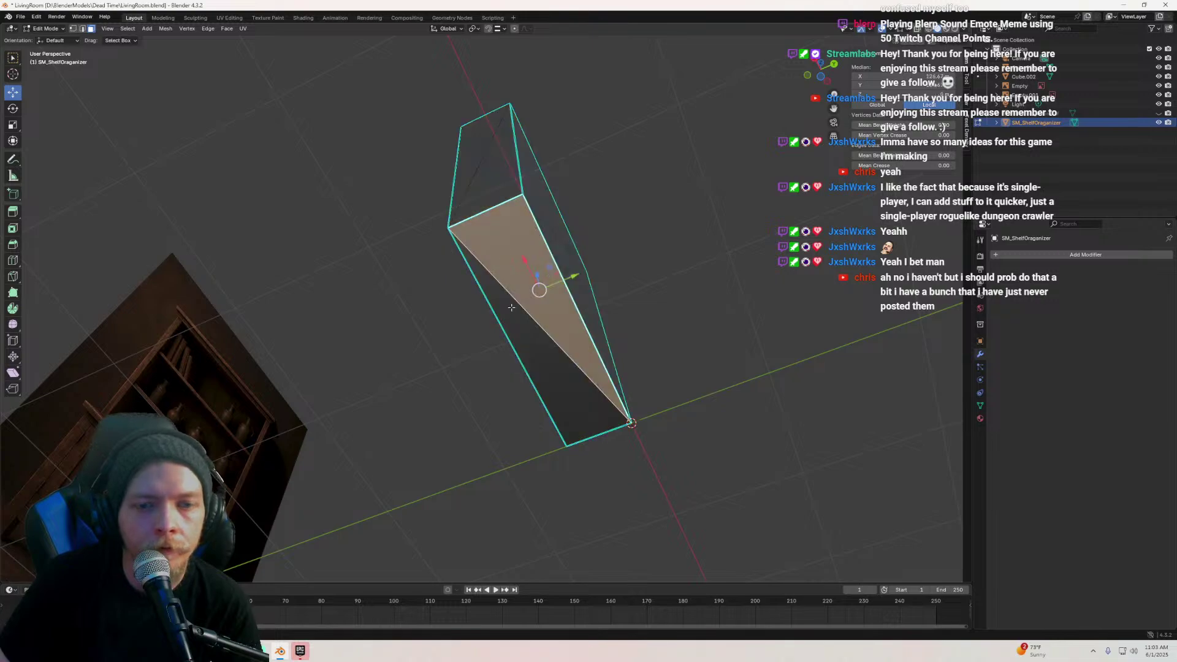
{"action": "left_click", "coordinate": [514, 318]}
{"action": "left_click", "coordinate": [541, 294], "text": "shift"}
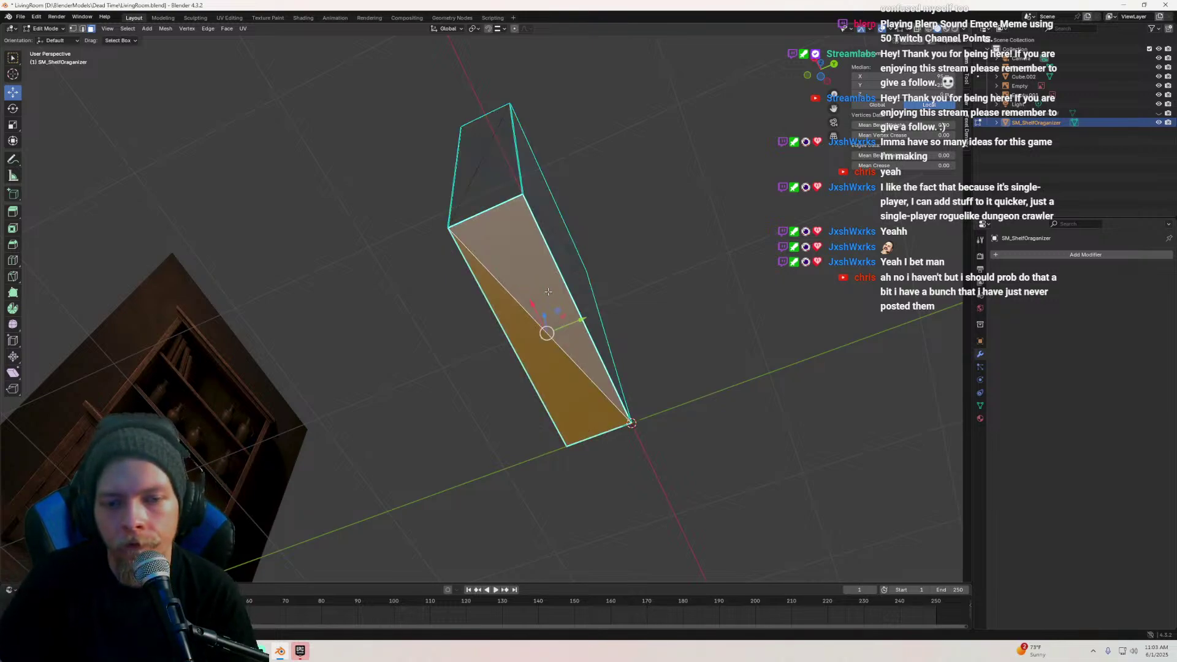
{"action": "key", "text": "shift+s"}
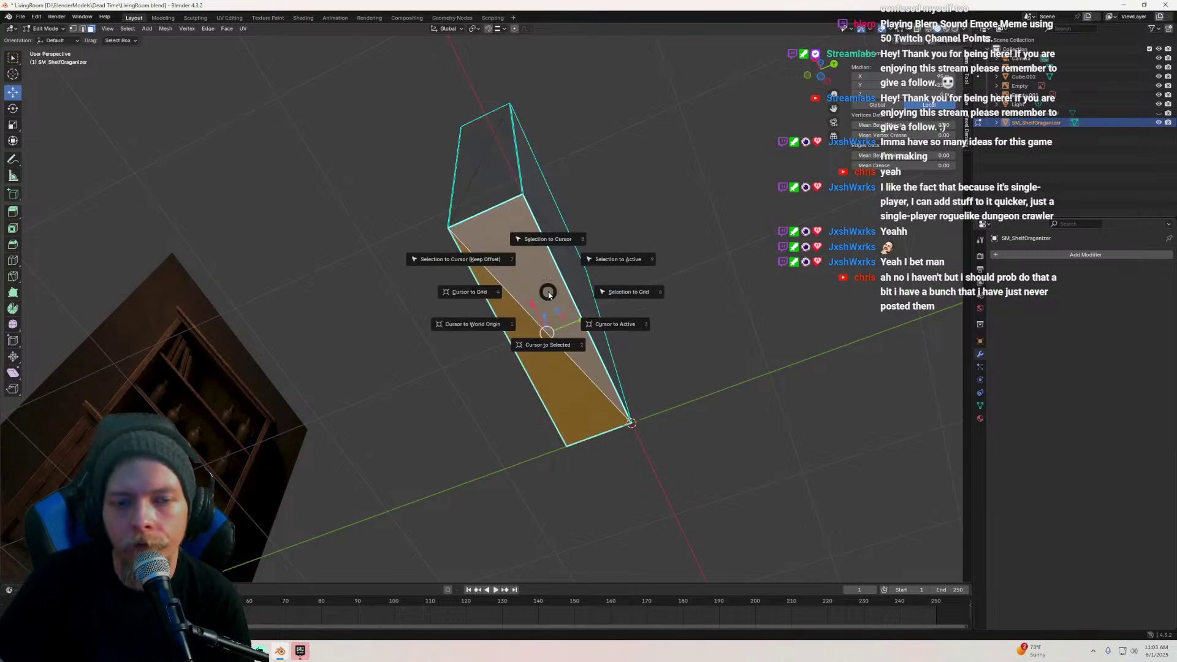
{"action": "left_click", "coordinate": [561, 356]}
Set the shelf block's origin to the 3D cursor at the centre of its underside
{"action": "middle_click_drag", "start_coordinate": [561, 356], "coordinate": [532, 384]}
{"action": "key", "text": "Tab"}
{"action": "right_click", "coordinate": [532, 385]}
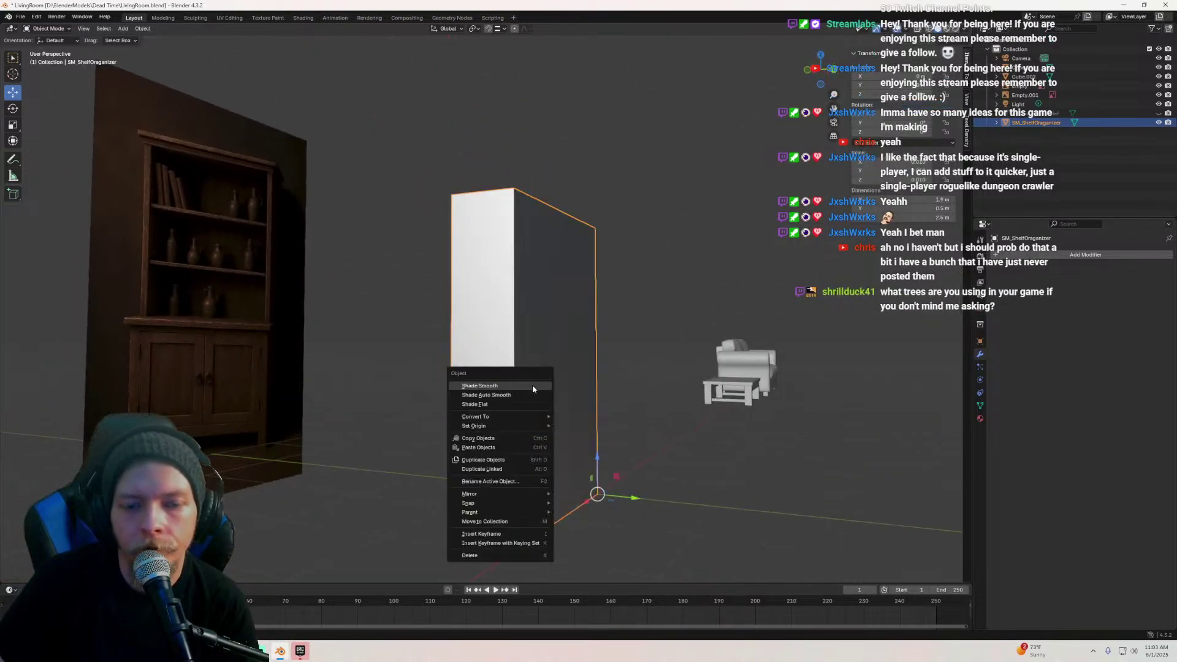
{"action": "mouse_move", "coordinate": [513, 423]}
{"action": "left_click", "coordinate": [619, 446]}
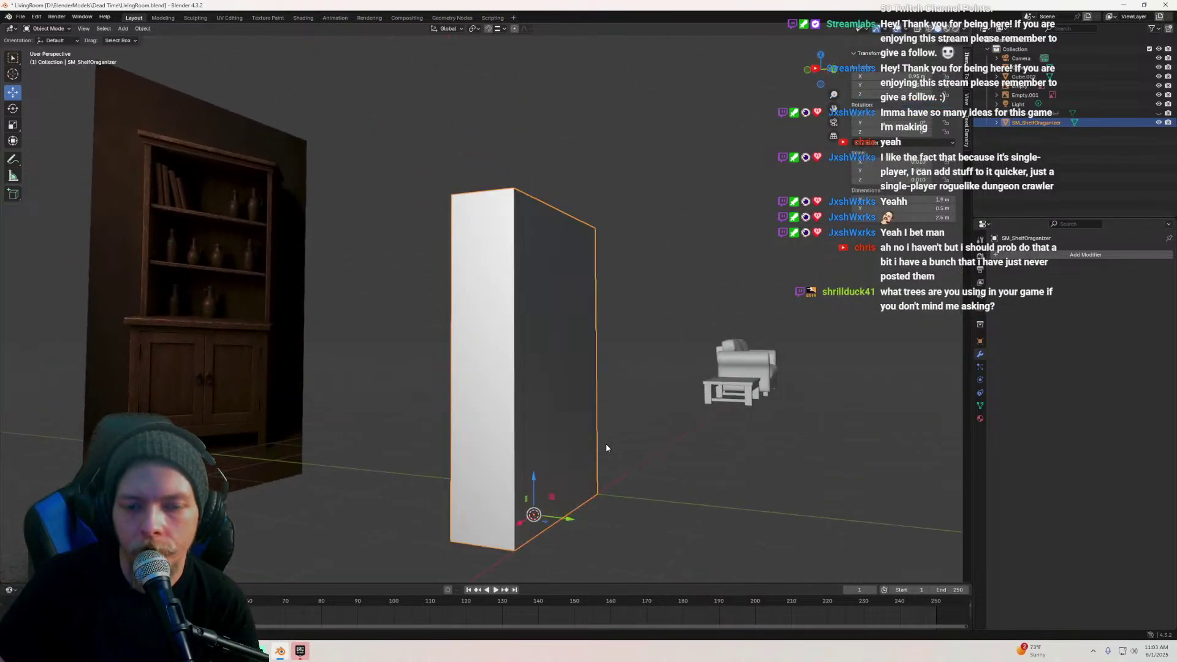
Return the 3D cursor to the world origin and snap the shelf block to it
{"action": "middle_click_drag", "start_coordinate": [601, 428], "coordinate": [599, 400]}
{"action": "key", "text": "shift+s"}
{"action": "left_click", "coordinate": [565, 422]}
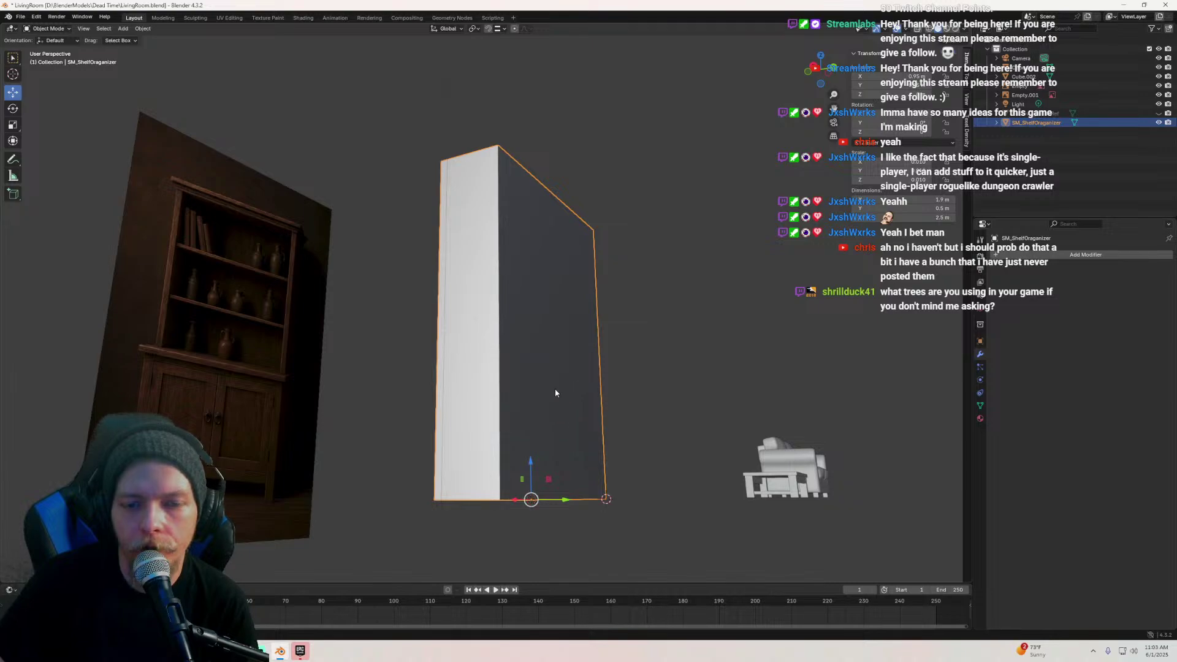
{"action": "right_click", "coordinate": [543, 320]}
{"action": "mouse_move", "coordinate": [543, 320]}
{"action": "mouse_move", "coordinate": [544, 394]}
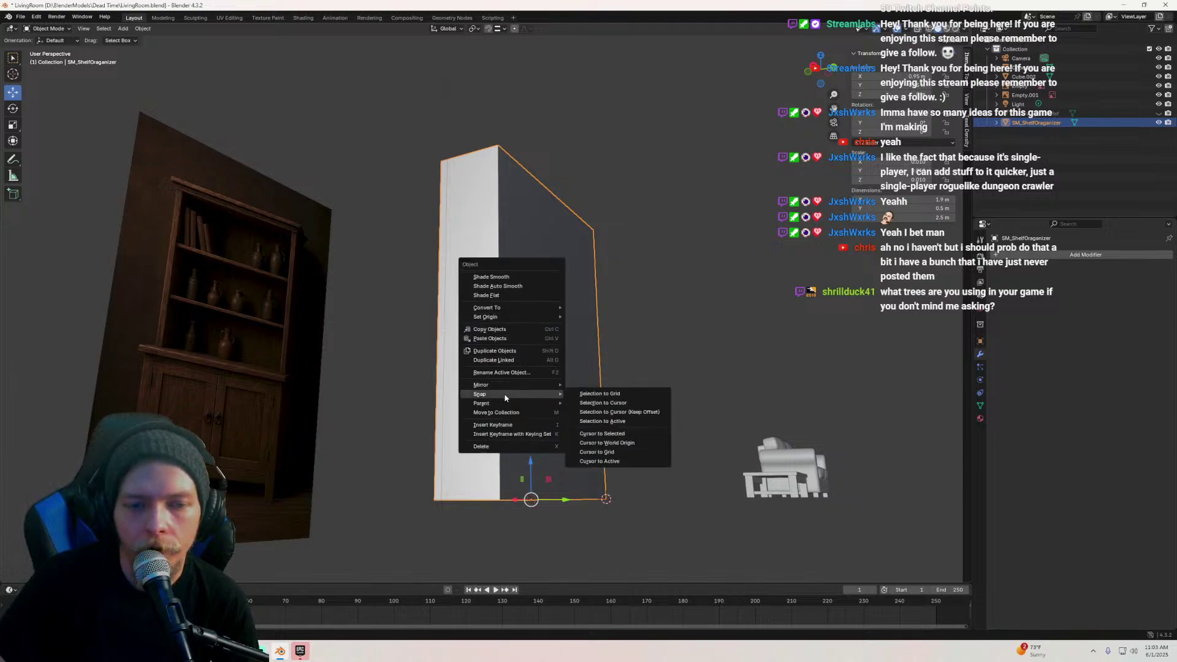
{"action": "left_click", "coordinate": [627, 402]}
{"action": "middle_click_drag", "start_coordinate": [628, 402], "coordinate": [577, 337]}
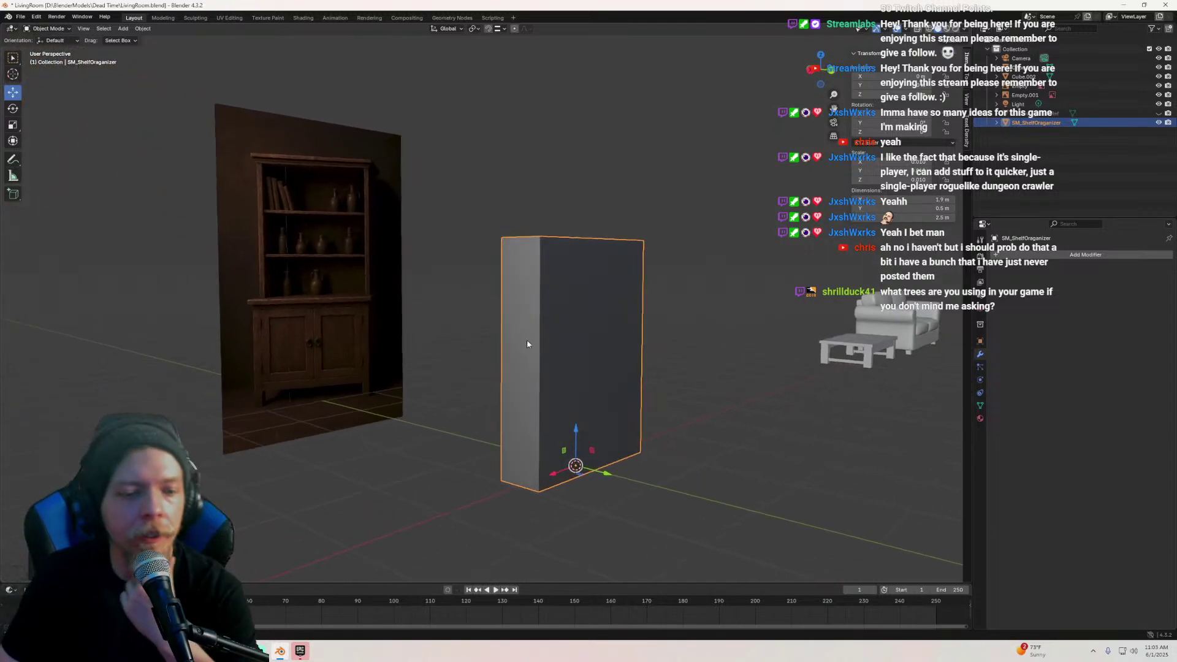
Reopen the DeadTime project from the Epic Games Launcher library and switch to its Unreal editor
{"action": "left_click", "coordinate": [300, 651]}
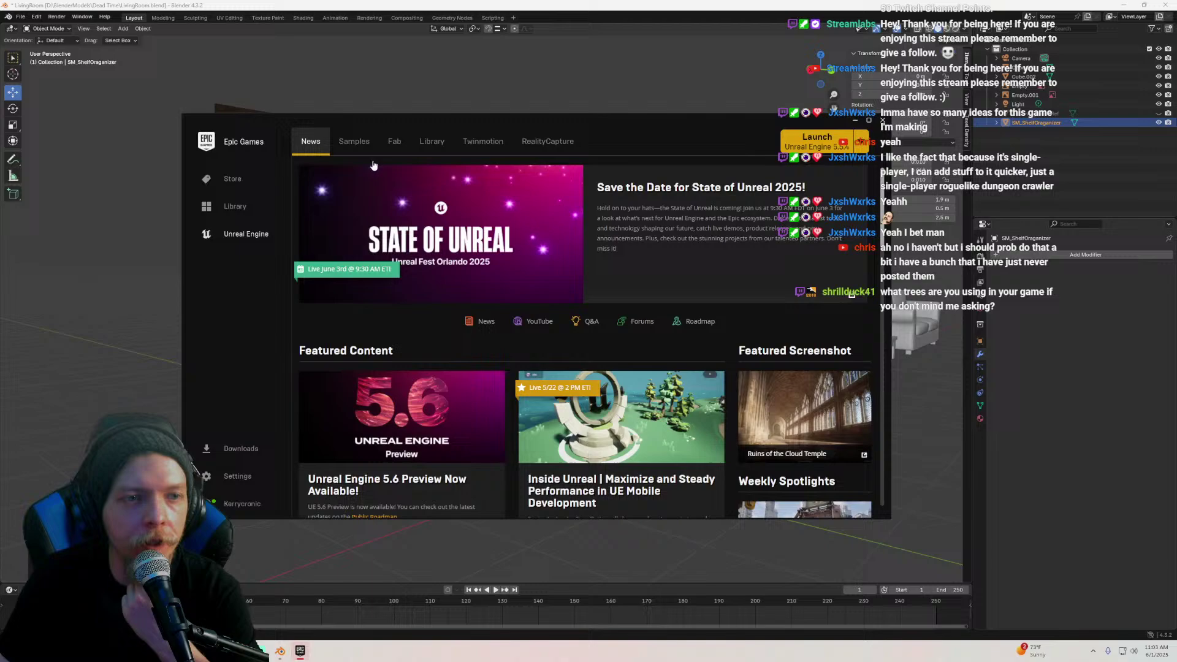
{"action": "left_click", "coordinate": [432, 141]}
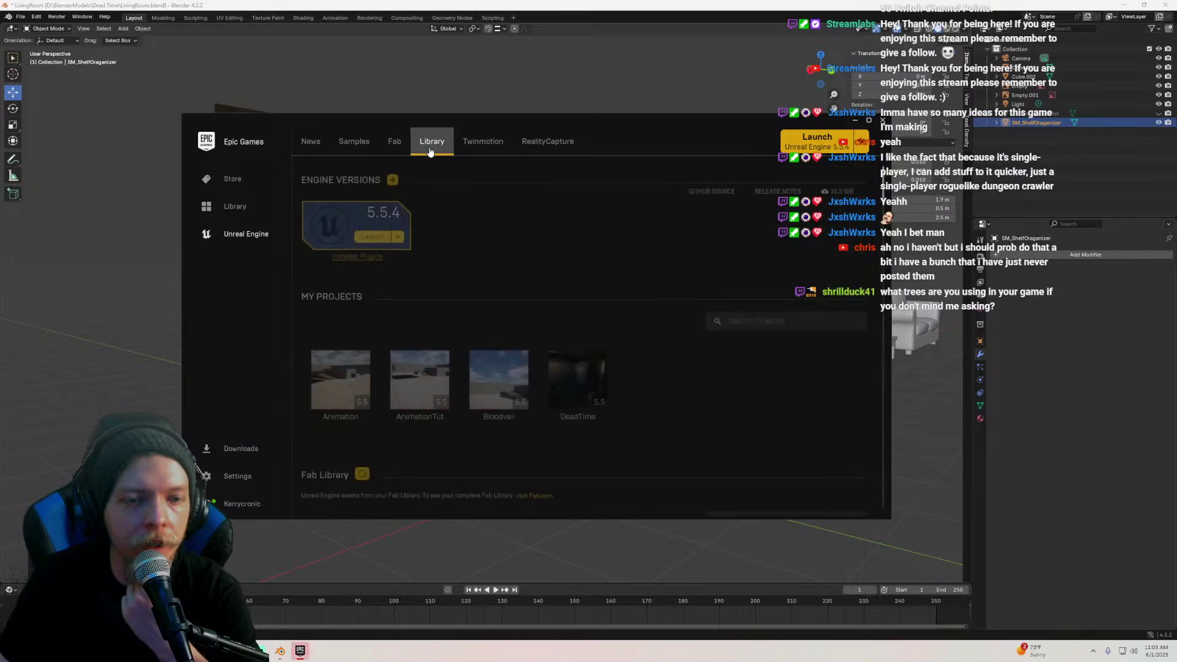
{"action": "double_click", "coordinate": [580, 393]}
{"action": "left_click", "coordinate": [857, 121]}
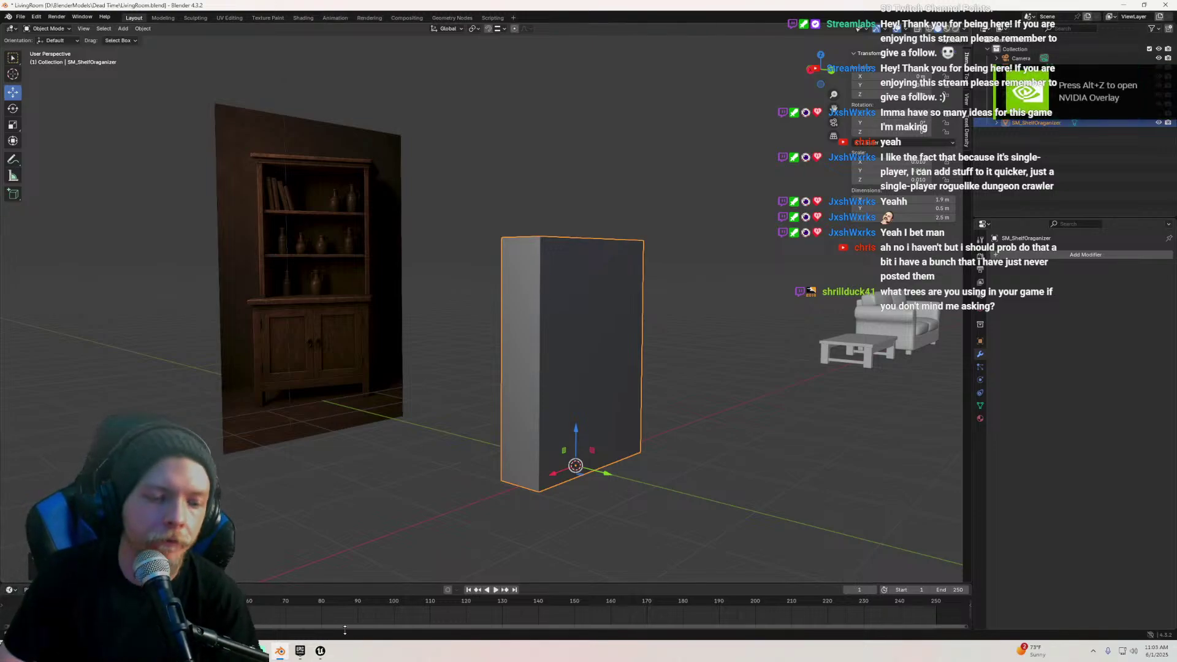
{"action": "left_click", "coordinate": [320, 652]}
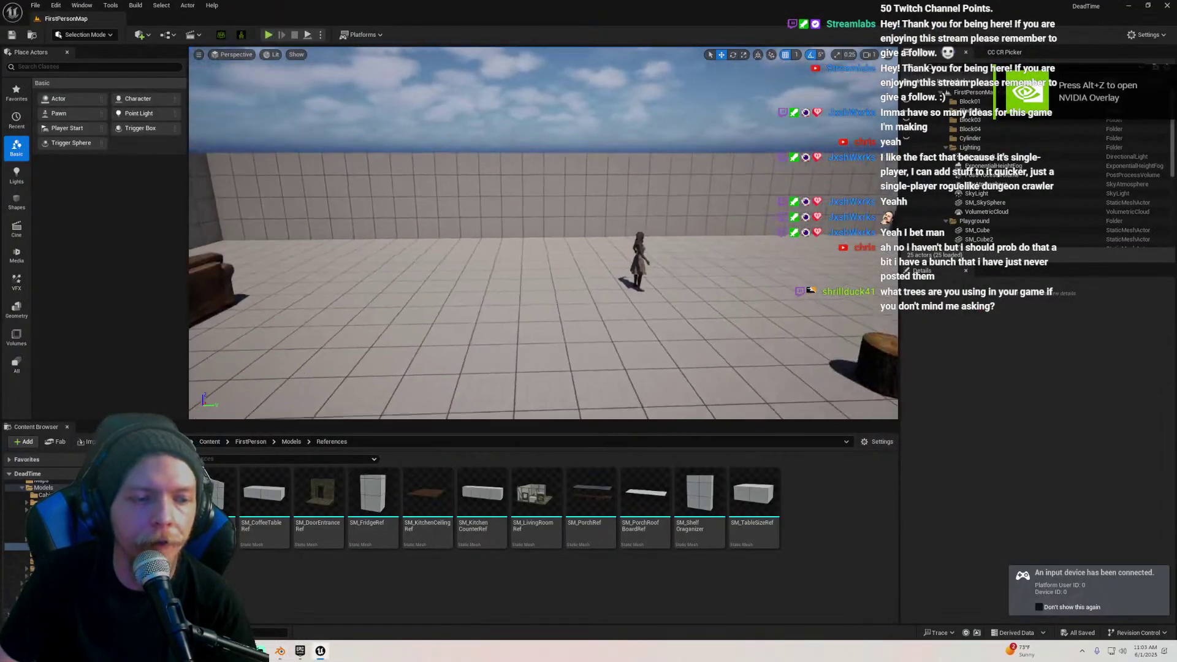
Open the Cabin level from the FirstPerson/Maps folder and close the message log
{"action": "scroll", "coordinate": [46, 542], "scroll_direction": "up", "scroll_amount": 4}
{"action": "left_click", "coordinate": [45, 546]}
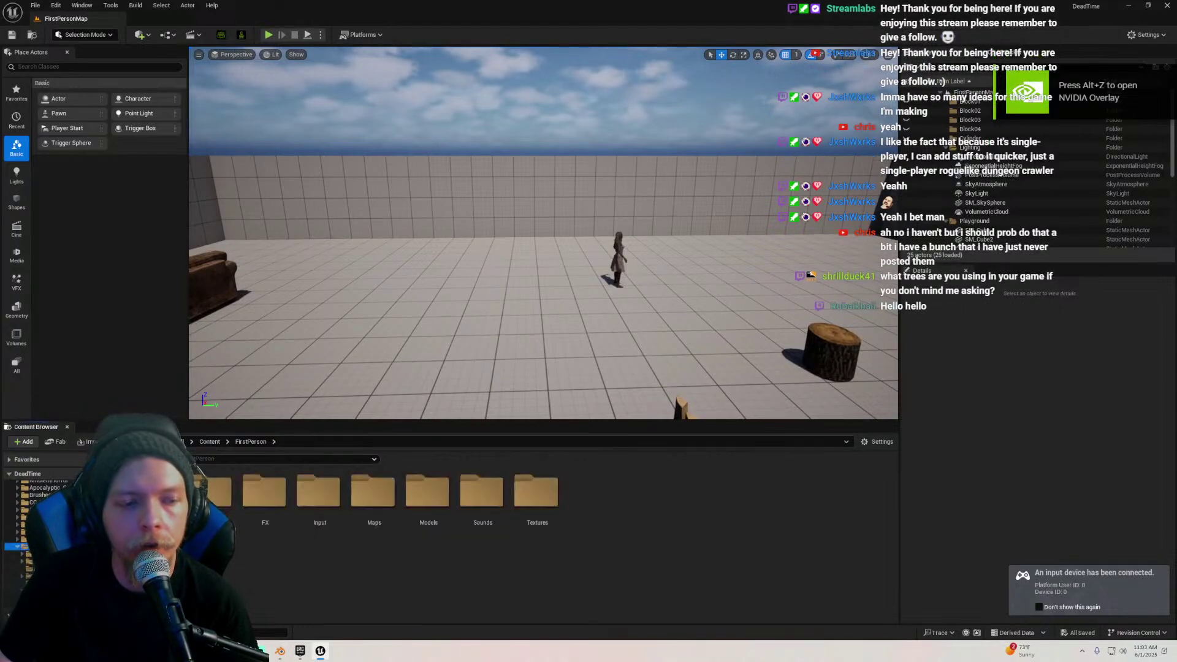
{"action": "double_click", "coordinate": [372, 491]}
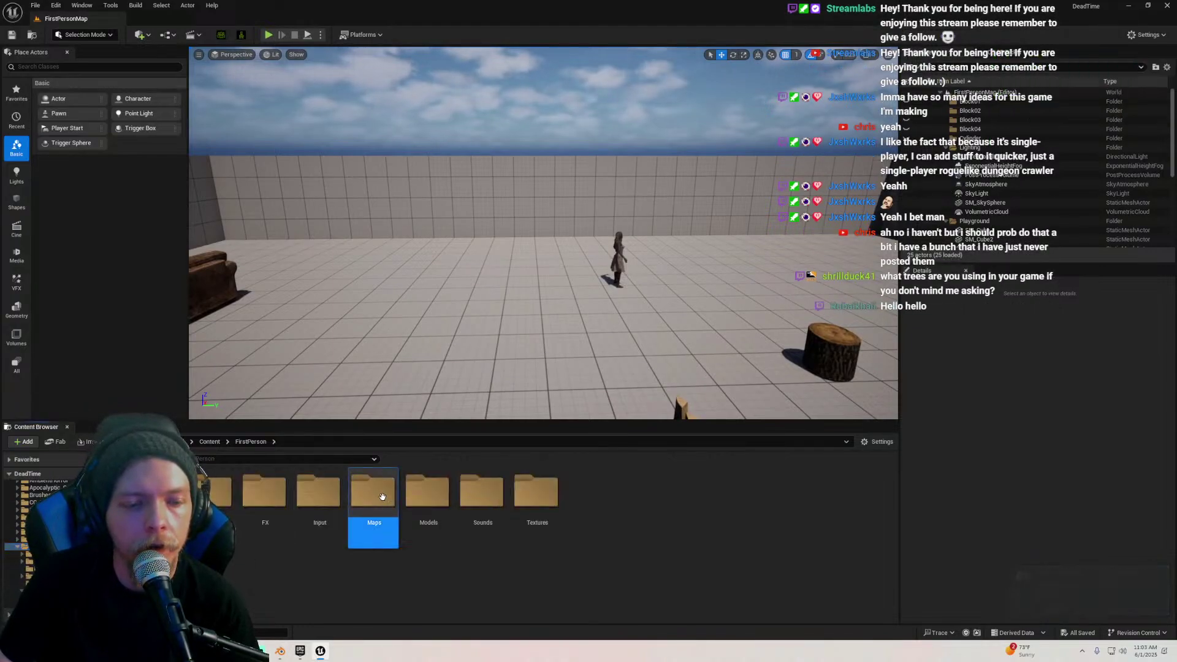
{"action": "double_click", "coordinate": [211, 493]}
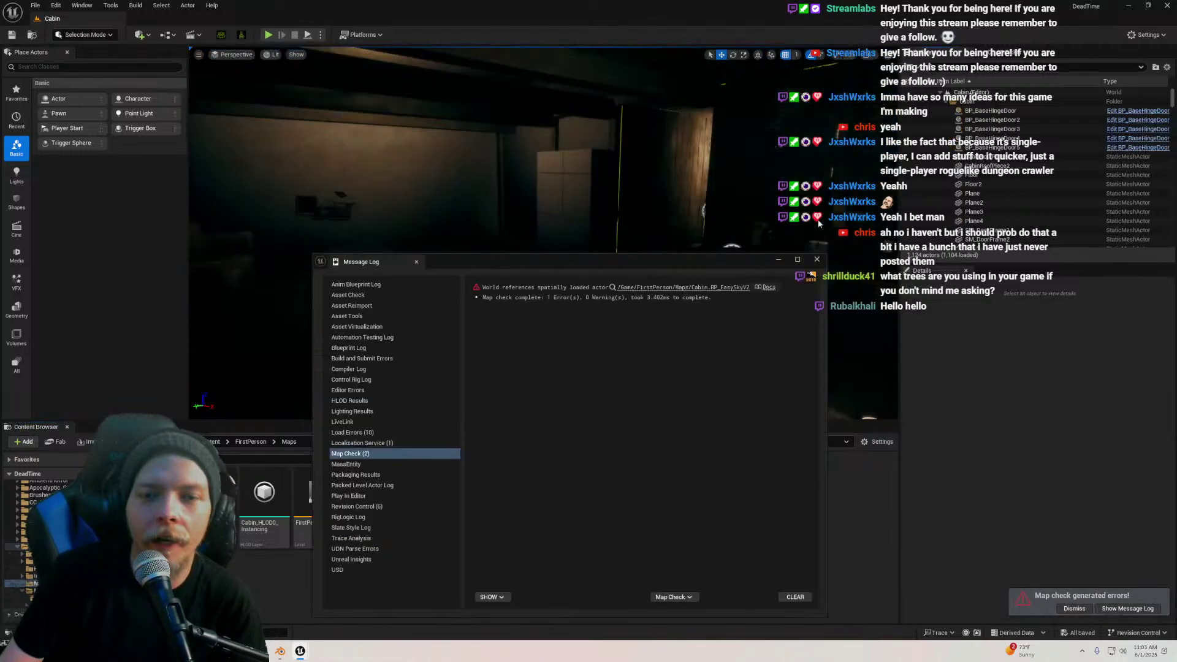
{"action": "left_click", "coordinate": [817, 259]}
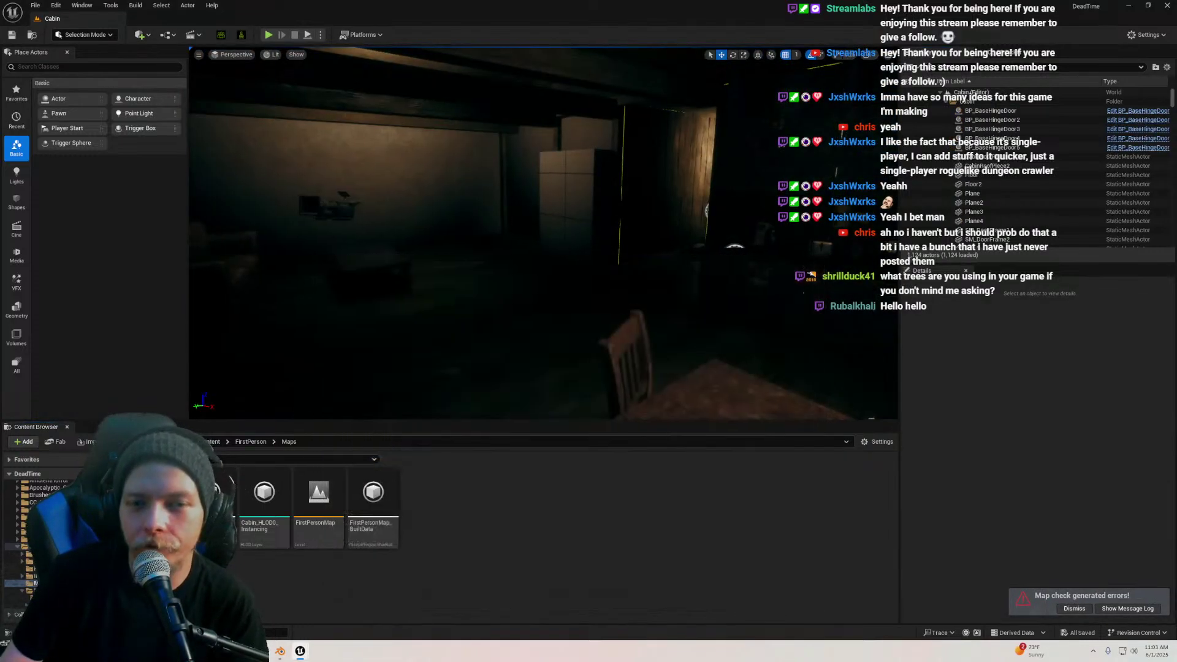
Select the outdoor pine trees and locate the static mesh used by their HISM component in the Content Browser
{"action": "right_click_drag", "start_coordinate": [668, 230], "coordinate": [815, 230]}
{"action": "key", "text": "w"}
{"action": "right_click_drag", "start_coordinate": [519, 177], "coordinate": [423, 177]}
{"action": "left_click", "coordinate": [519, 177]}
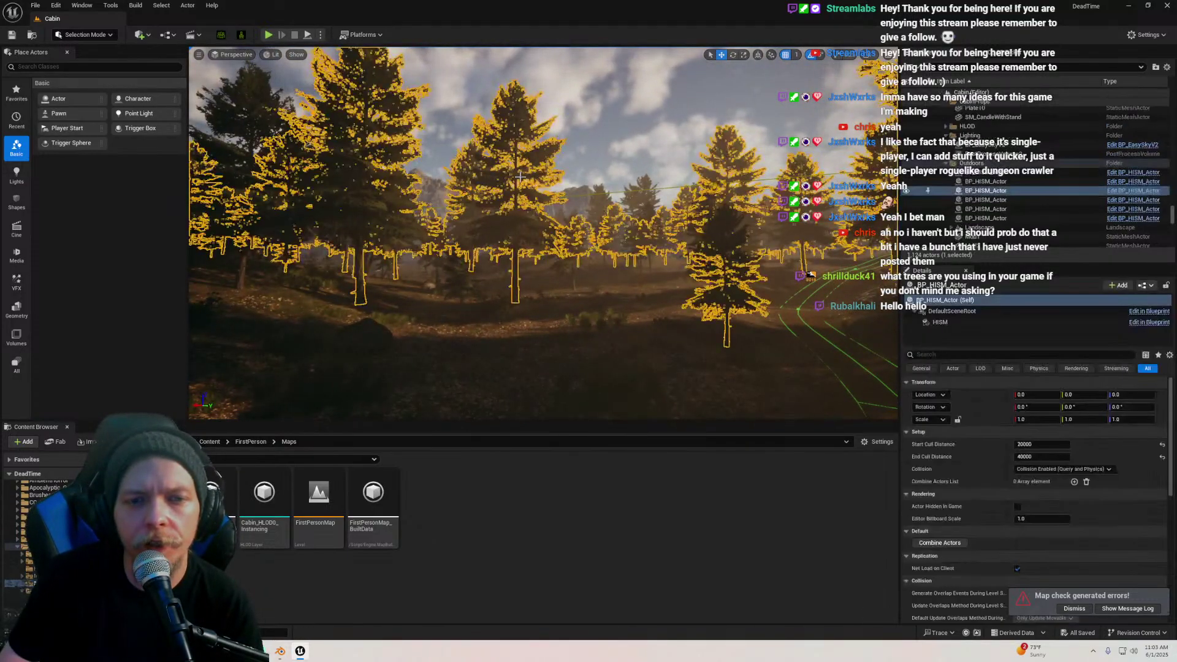
{"action": "left_click", "coordinate": [940, 322]}
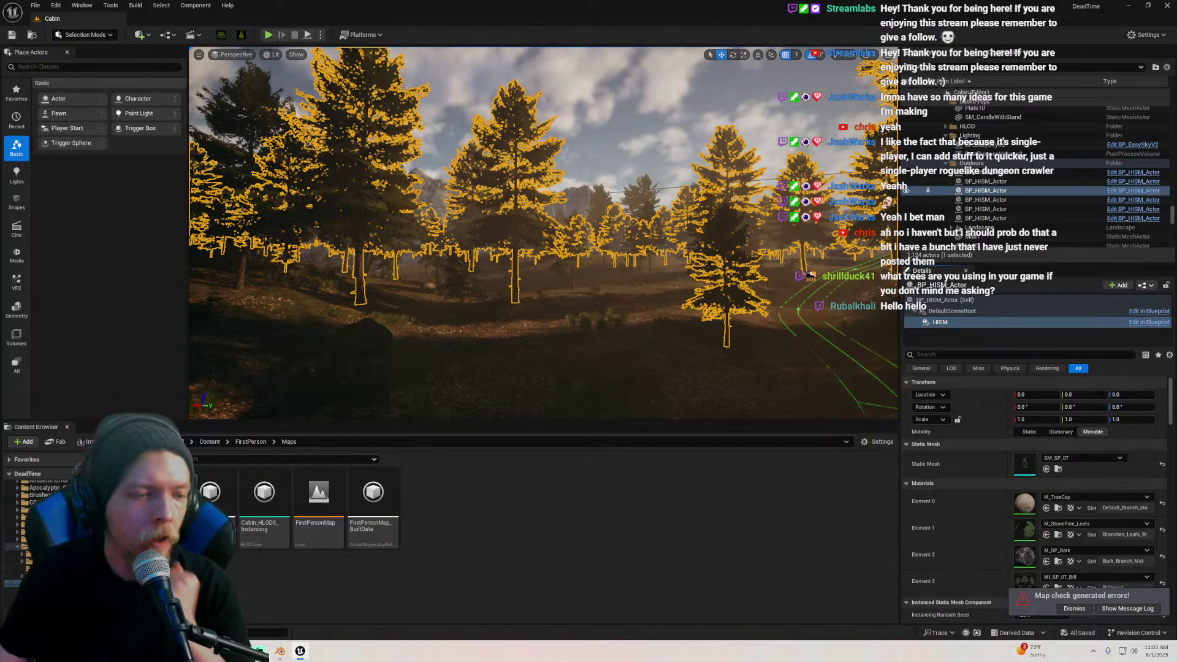
{"action": "left_click", "coordinate": [1058, 469]}
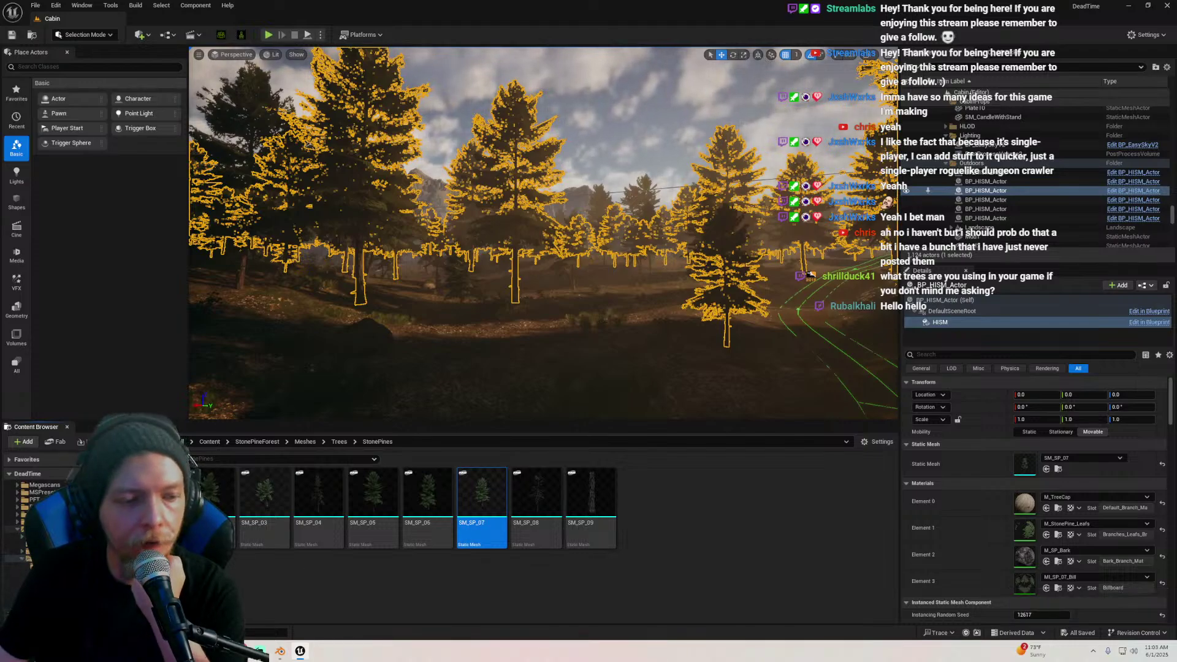
{"action": "right_click_drag", "start_coordinate": [311, 359], "coordinate": [330, 384]}
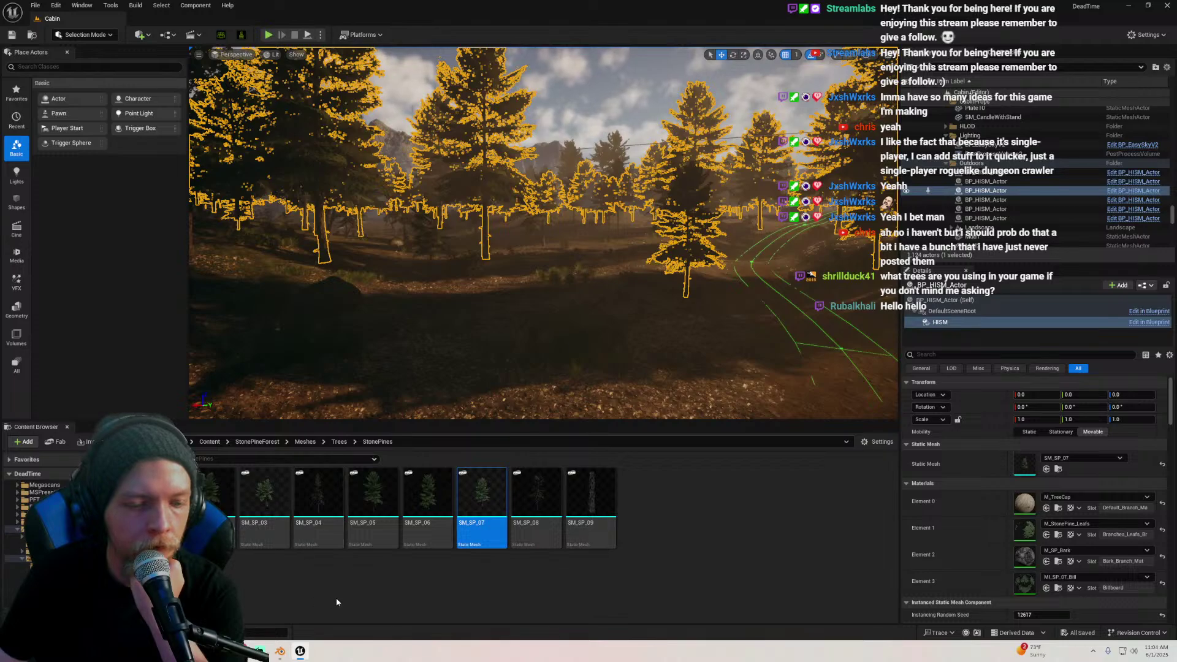
Switch to the Epic Games Launcher, search the Fab Library for Stone Pine Forest, and open its Fab page
{"action": "key", "text": "super"}
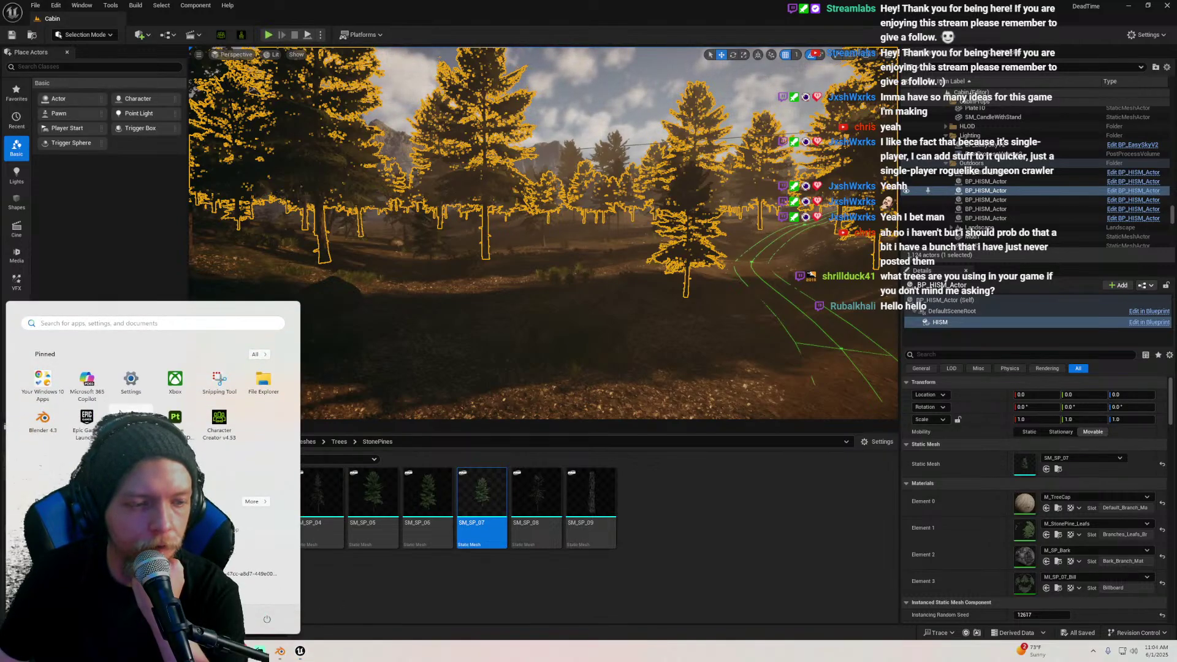
{"action": "left_click", "coordinate": [87, 418]}
{"action": "left_click", "coordinate": [432, 142]}
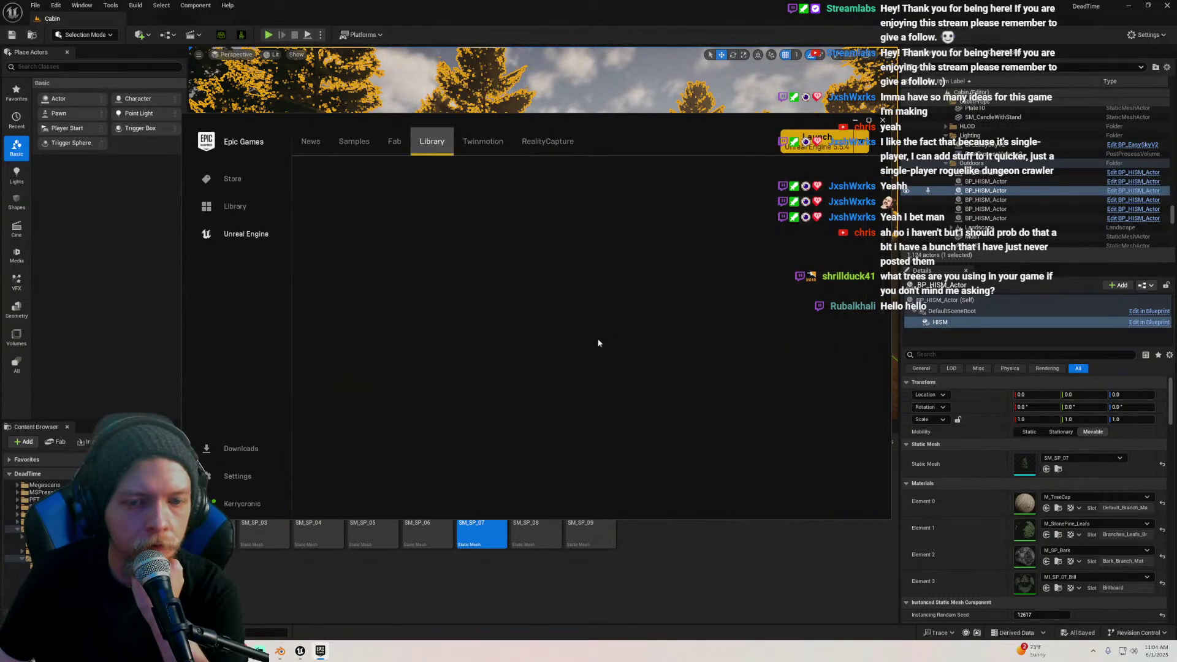
{"action": "left_click", "coordinate": [748, 375]}
{"action": "type", "text": "s"}
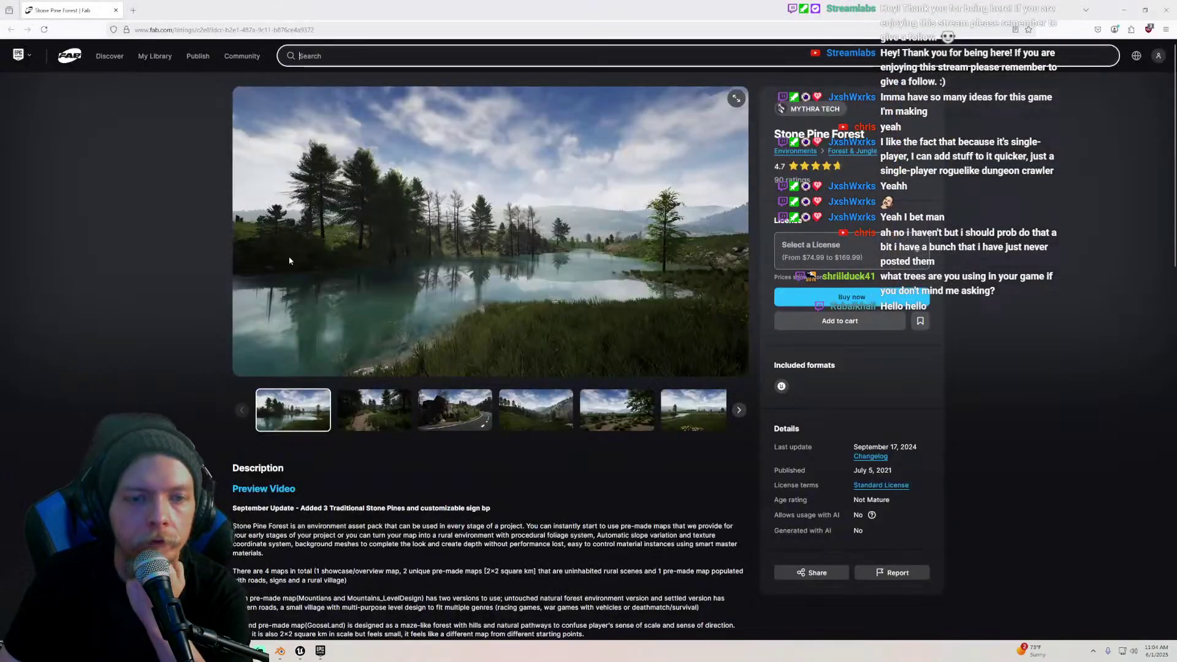
Look through the Stone Pine Forest gallery images on the Fab listing
{"action": "left_click", "coordinate": [387, 410]}
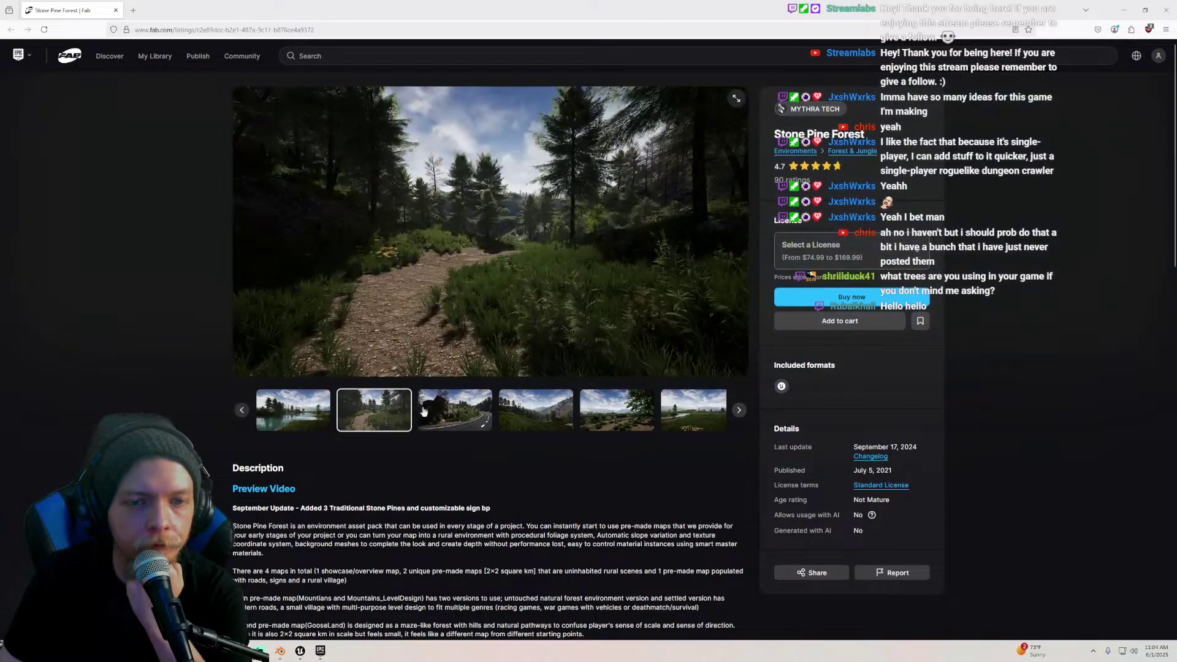
{"action": "left_click", "coordinate": [453, 417]}
{"action": "left_click", "coordinate": [534, 411]}
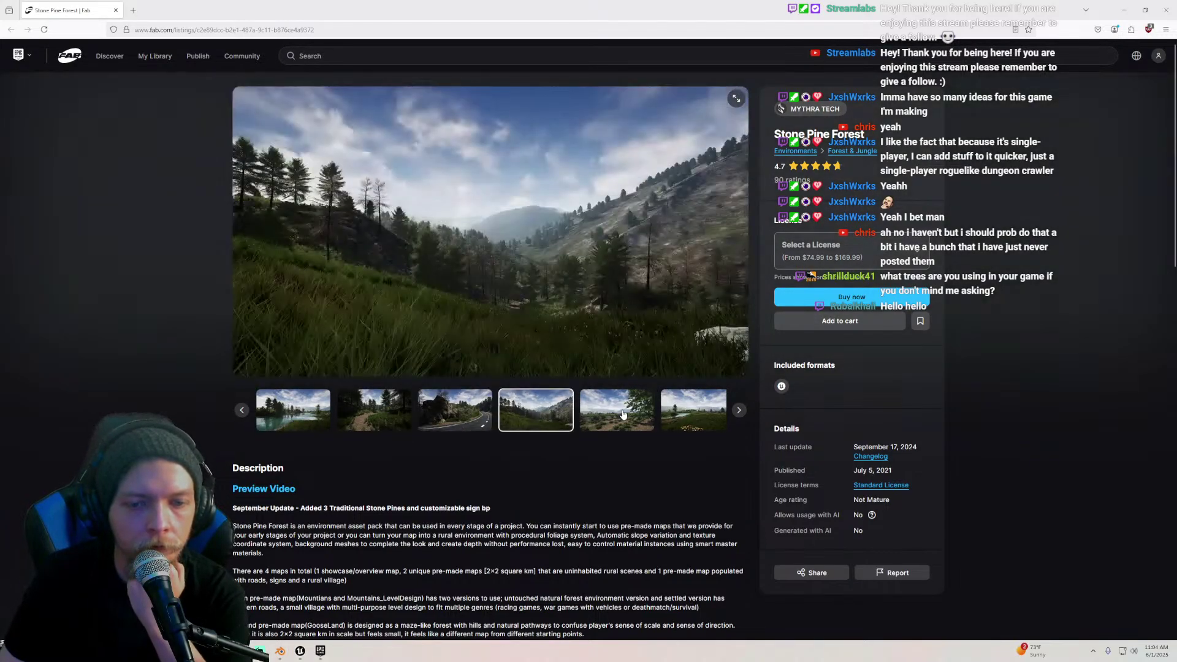
{"action": "left_click", "coordinate": [624, 414]}
{"action": "left_click", "coordinate": [739, 411]}
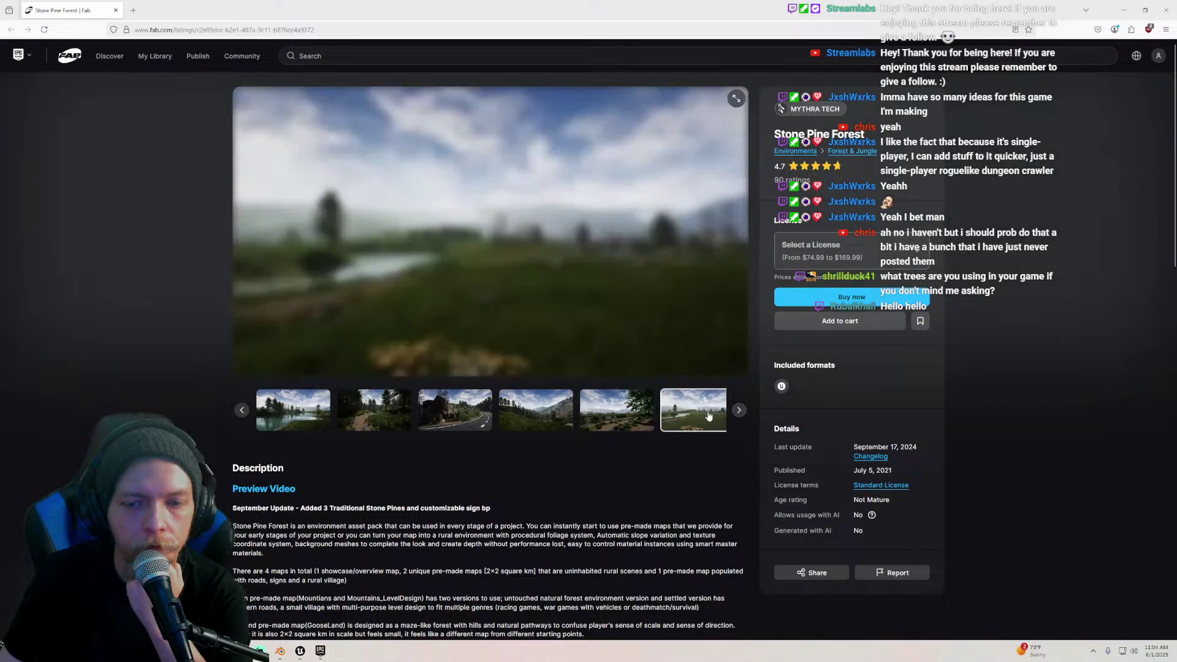
{"action": "left_click", "coordinate": [739, 411]}
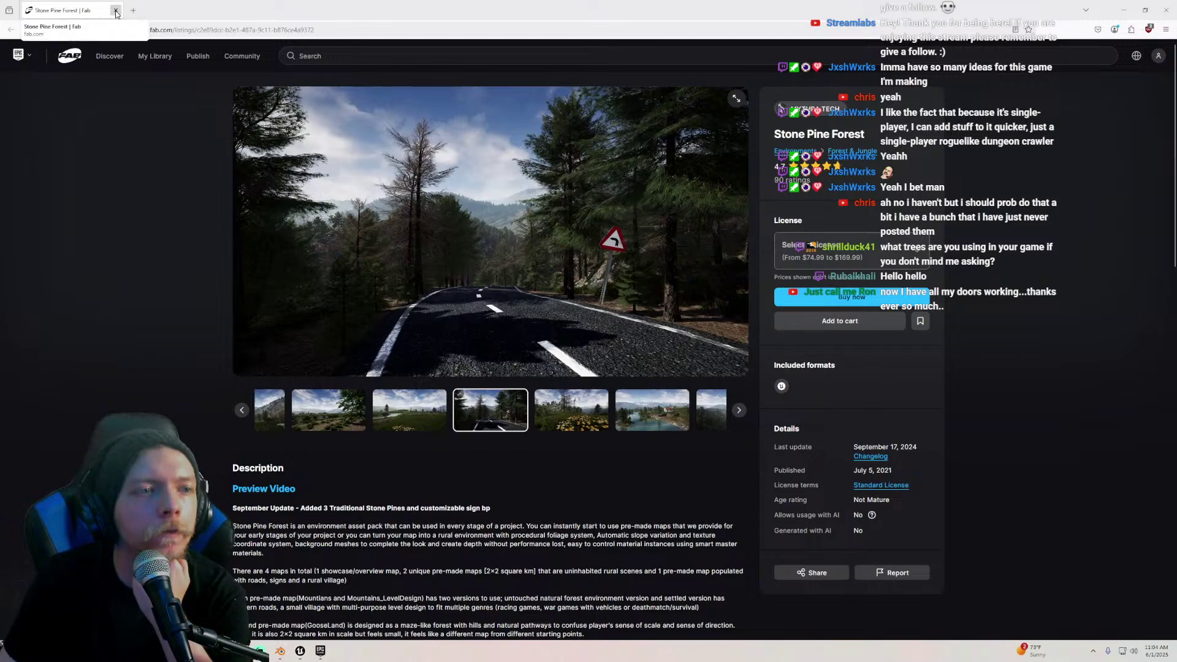
Close the Fab page, return to the Cabin level, and select the base hinge door inside the cabin
{"action": "left_click", "coordinate": [116, 10]}
{"action": "left_click", "coordinate": [789, 578]}
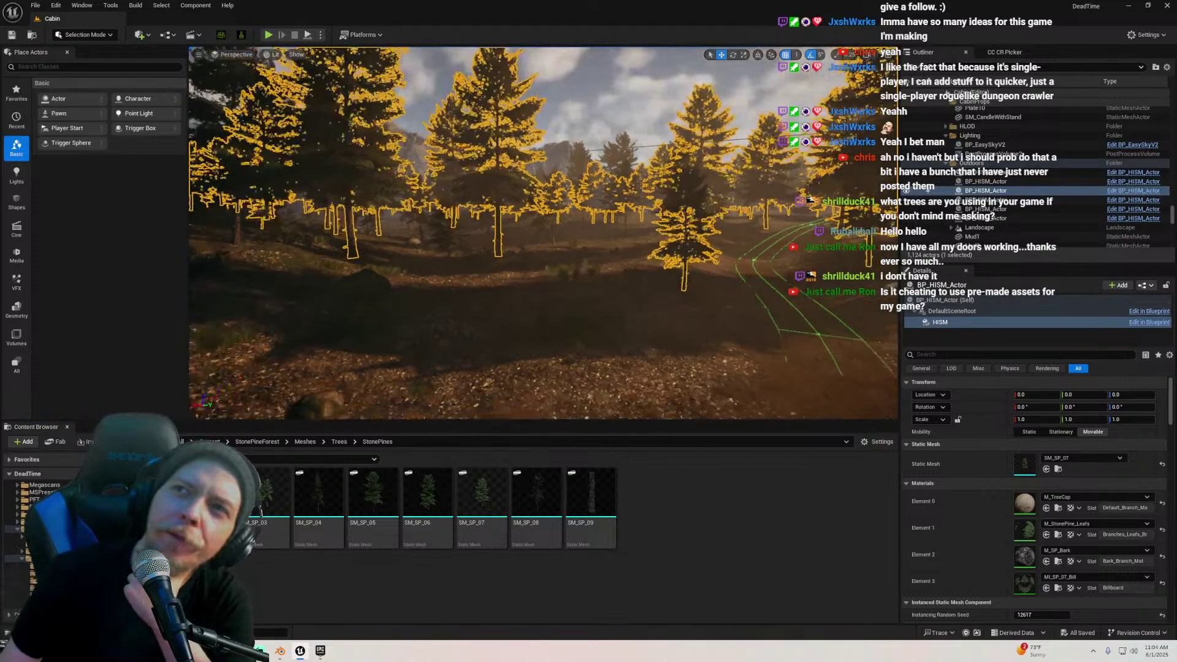
{"action": "key", "text": "w"}
{"action": "right_click_drag", "start_coordinate": [634, 248], "coordinate": [633, 246]}
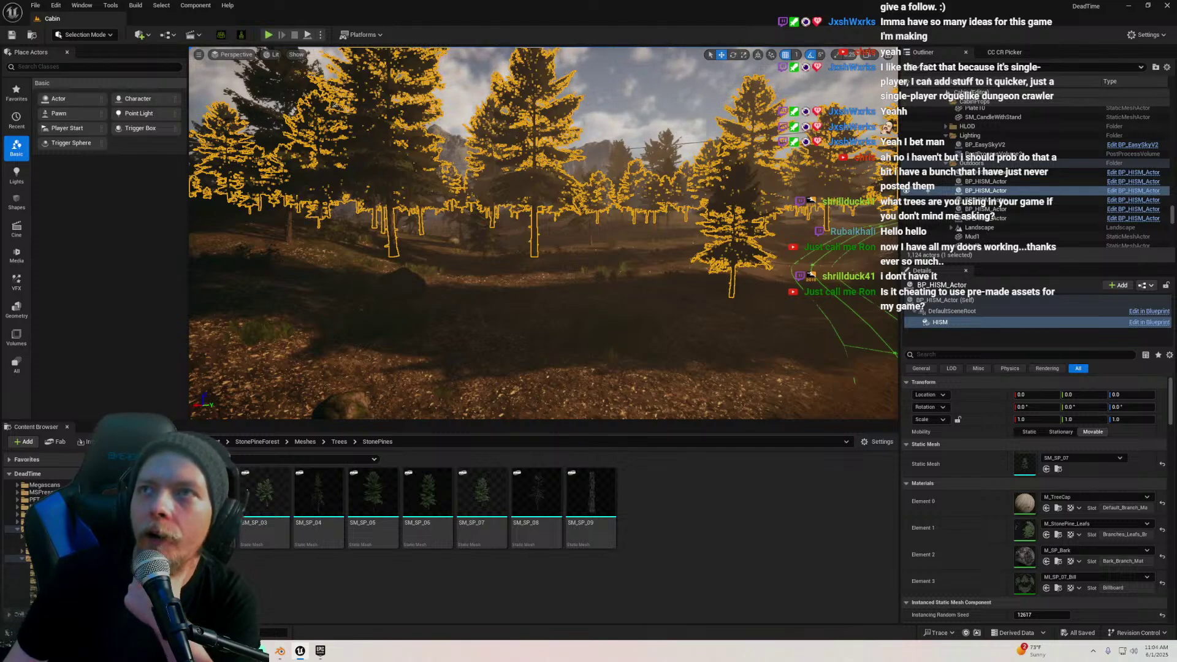
{"action": "right_click_drag", "start_coordinate": [561, 278], "coordinate": [484, 328]}
{"action": "key", "text": "w"}
{"action": "left_click", "coordinate": [564, 285]}
{"action": "key", "text": "w"}
Browse to FirstPerson/Blueprints/Objects/Doors/HingeDoors in the project content and open the BP_BaseHingeDoor blueprint
{"action": "left_click", "coordinate": [18, 530]}
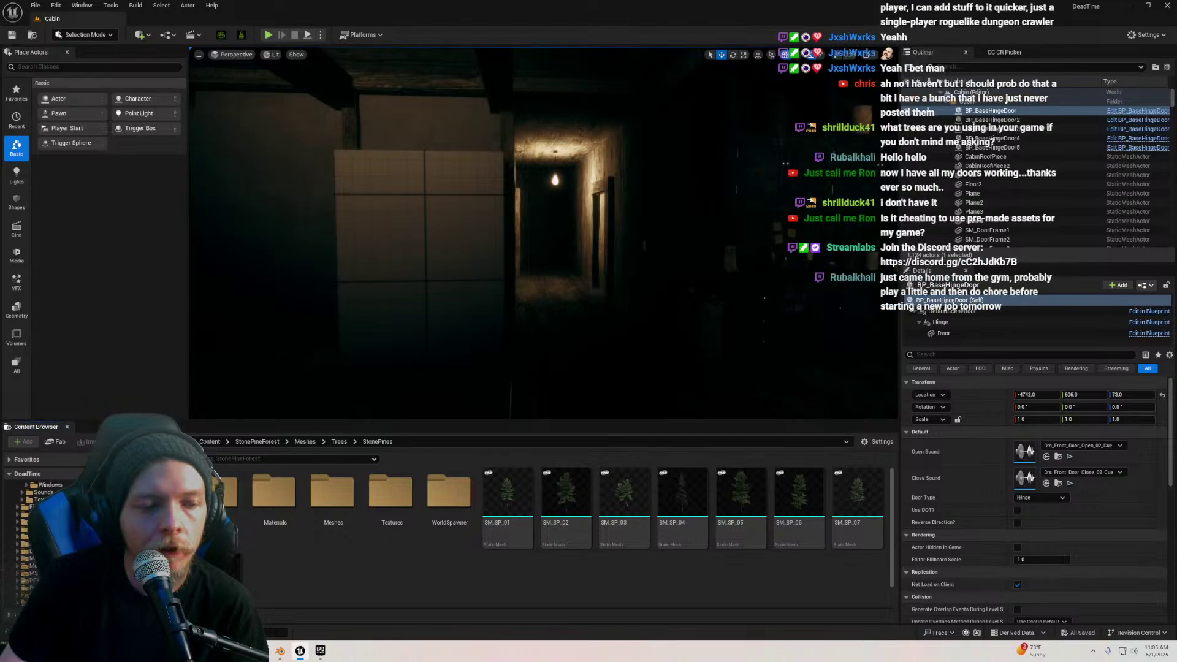
{"action": "left_click", "coordinate": [49, 506]}
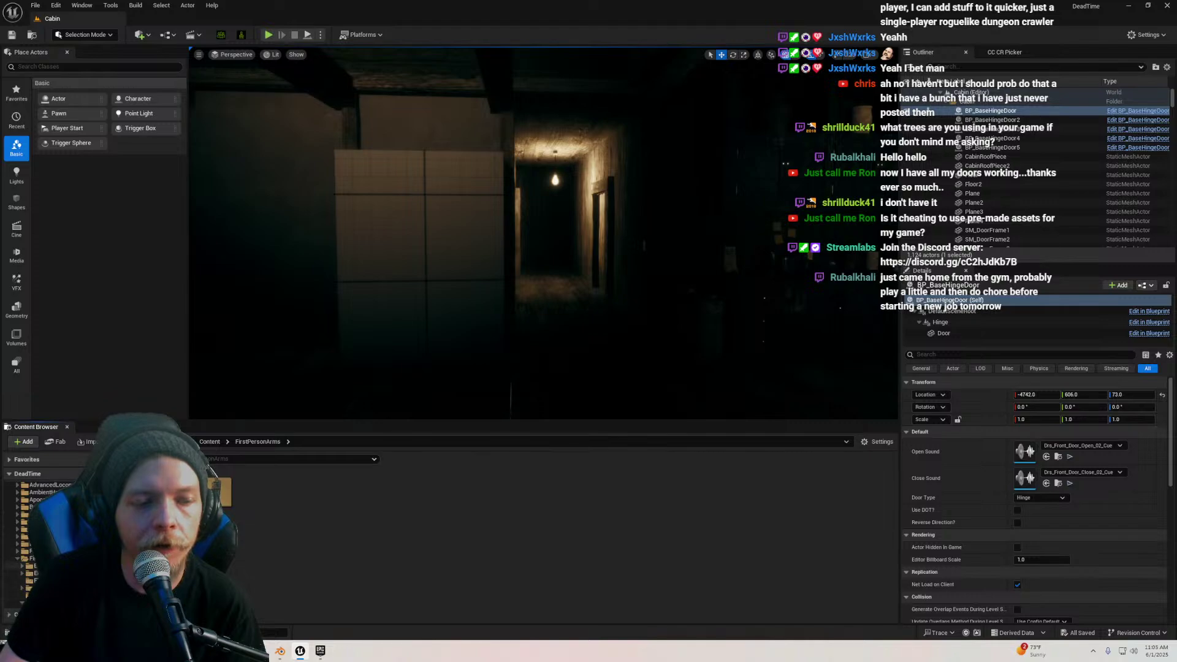
{"action": "left_click", "coordinate": [50, 558]}
{"action": "double_click", "coordinate": [214, 490]}
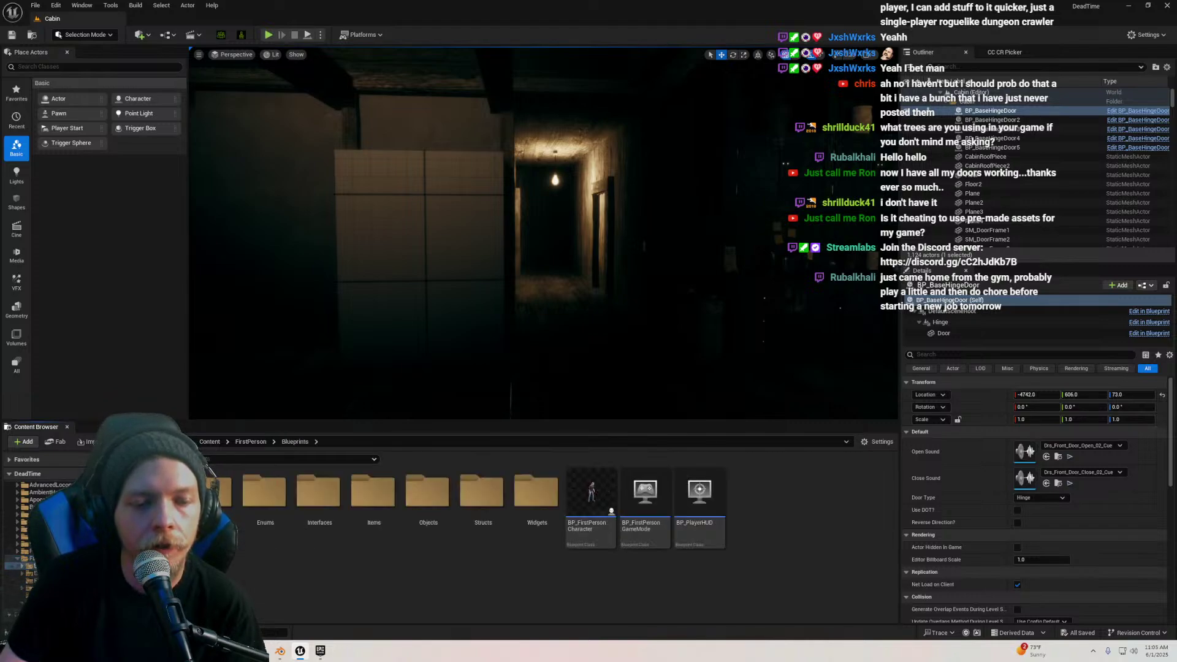
{"action": "double_click", "coordinate": [438, 495]}
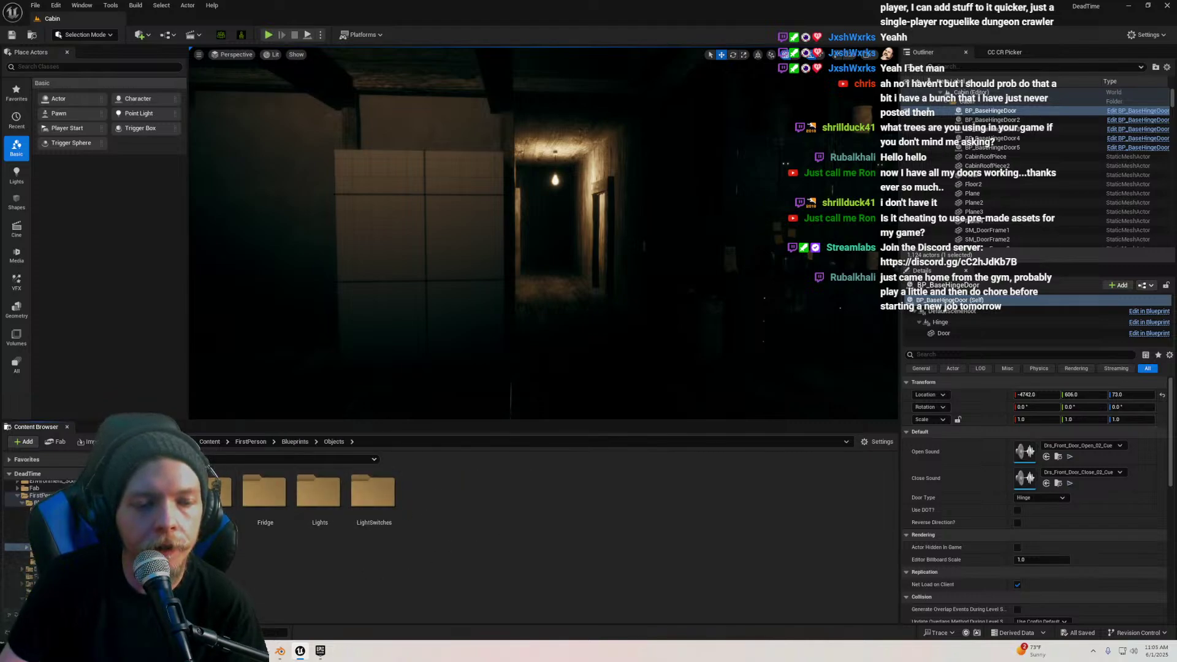
{"action": "double_click", "coordinate": [268, 509]}
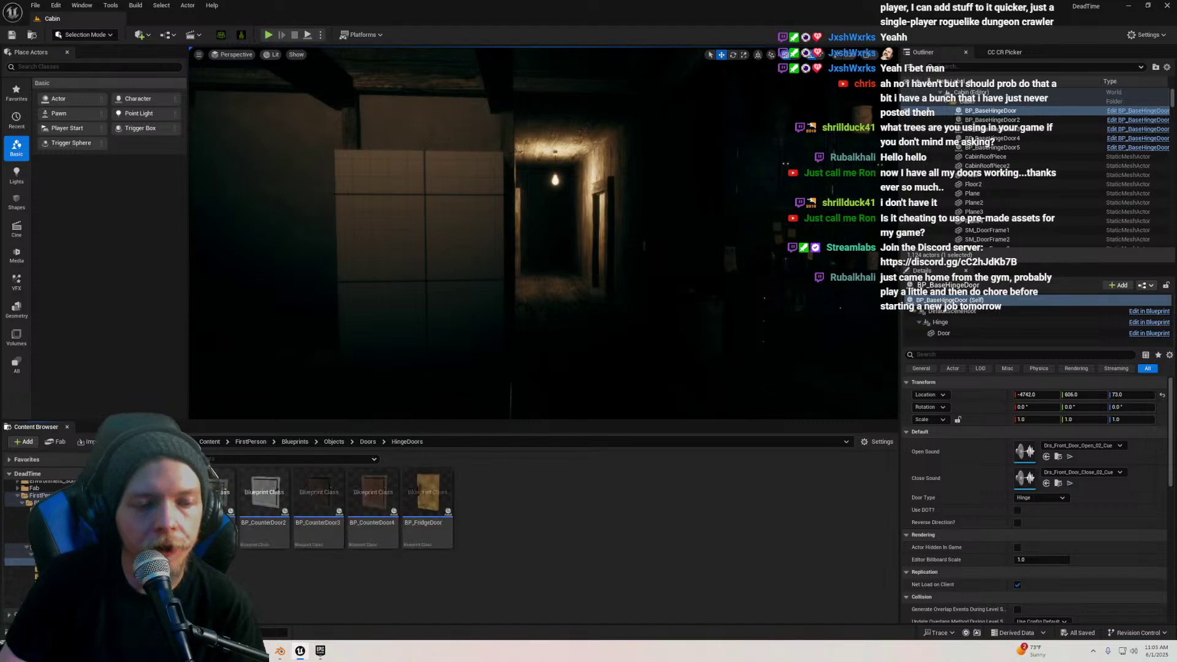
{"action": "double_click", "coordinate": [222, 504]}
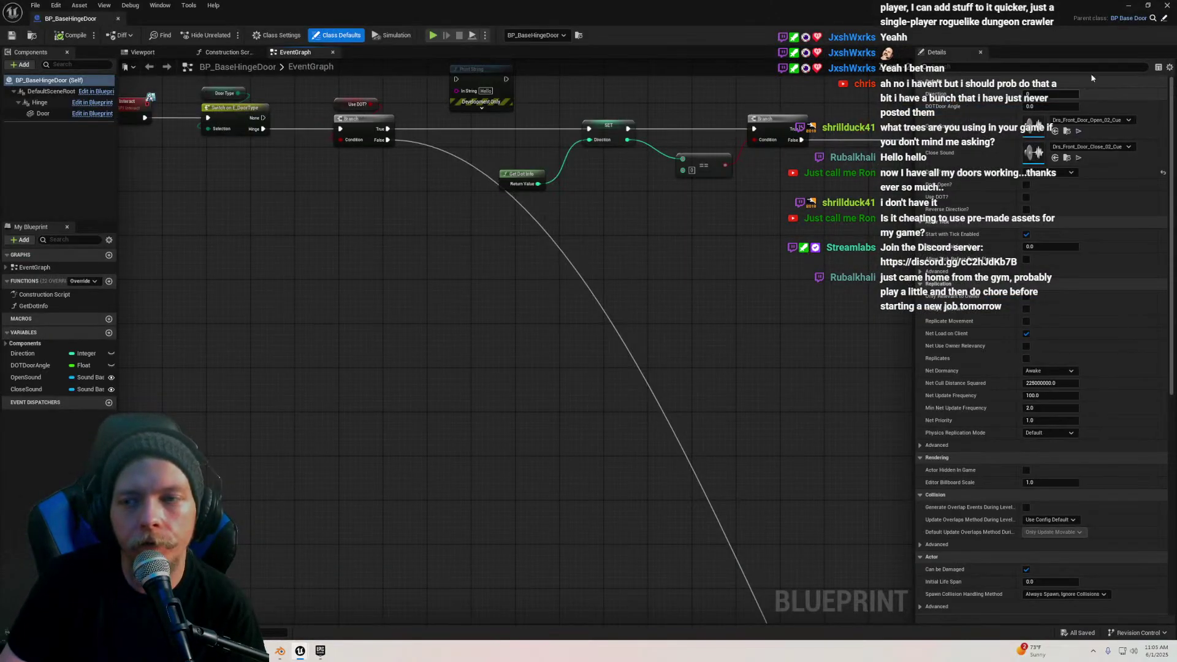
Examine the Set Direction and Reverse Direction branch nodes in the door's event graph, and minimize the blueprint editor
{"action": "right_click_drag", "start_coordinate": [415, 201], "coordinate": [403, 195]}
{"action": "scroll", "coordinate": [505, 340], "scroll_direction": "up", "scroll_amount": 8}
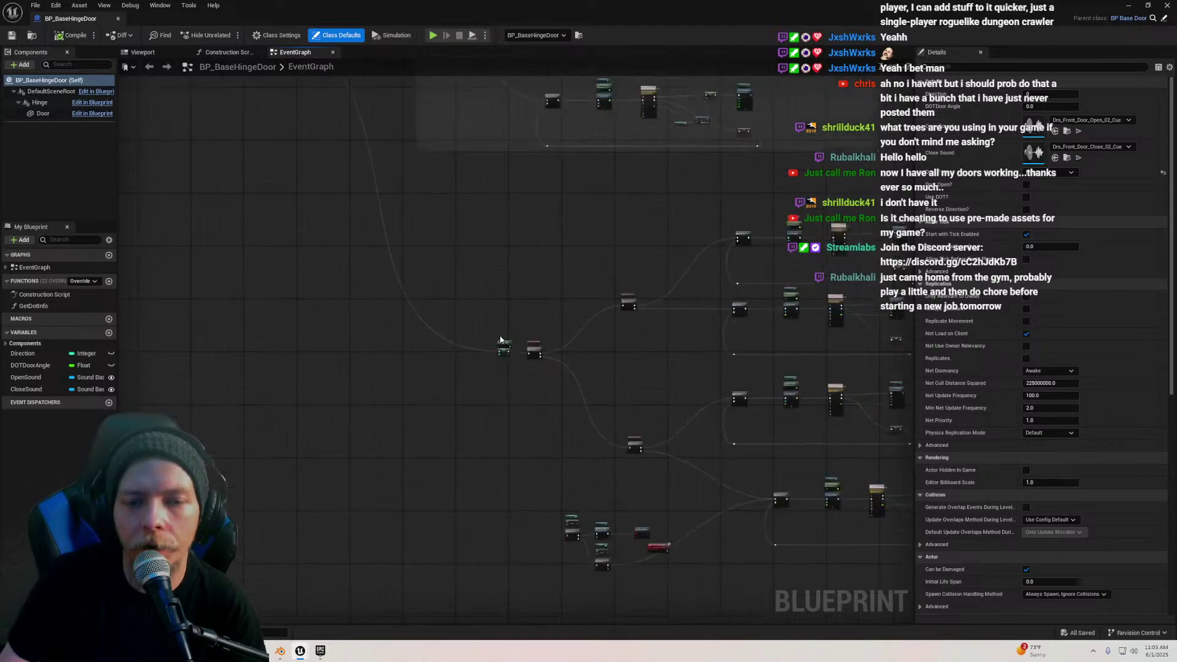
{"action": "scroll", "coordinate": [551, 386], "scroll_direction": "down", "scroll_amount": 3}
{"action": "right_click_drag", "start_coordinate": [551, 386], "coordinate": [356, 352]}
{"action": "scroll", "coordinate": [362, 349], "scroll_direction": "up", "scroll_amount": 3}
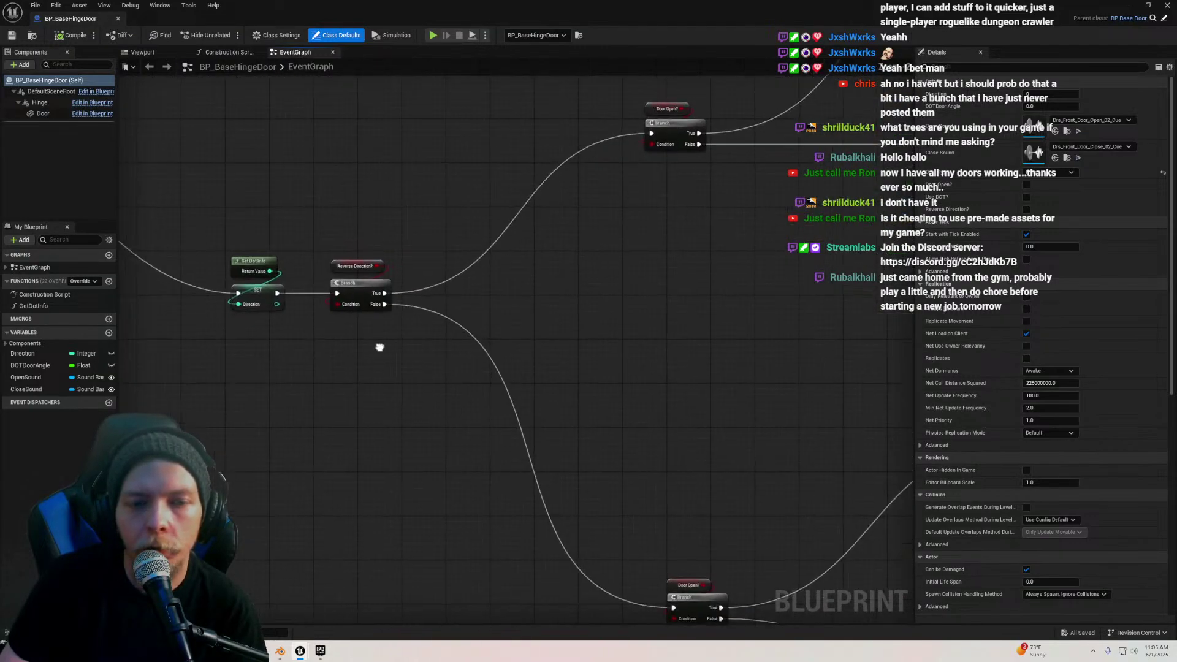
{"action": "left_click_drag", "start_coordinate": [504, 236], "coordinate": [370, 385]}
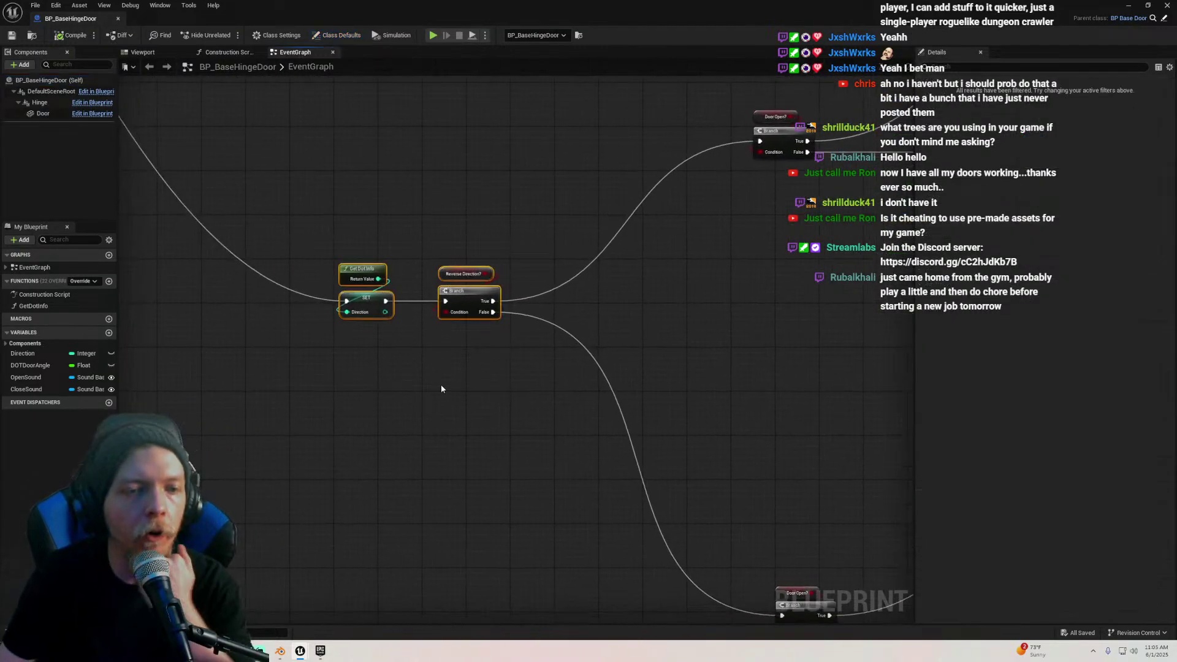
{"action": "left_click", "coordinate": [1127, 6]}
Select the kitchen fridge door, disable its Reverse Direction option, and play-test opening it
{"action": "right_click_drag", "start_coordinate": [595, 270], "coordinate": [588, 268]}
{"action": "left_click", "coordinate": [499, 255]}
{"action": "right_click_drag", "start_coordinate": [500, 255], "coordinate": [512, 254]}
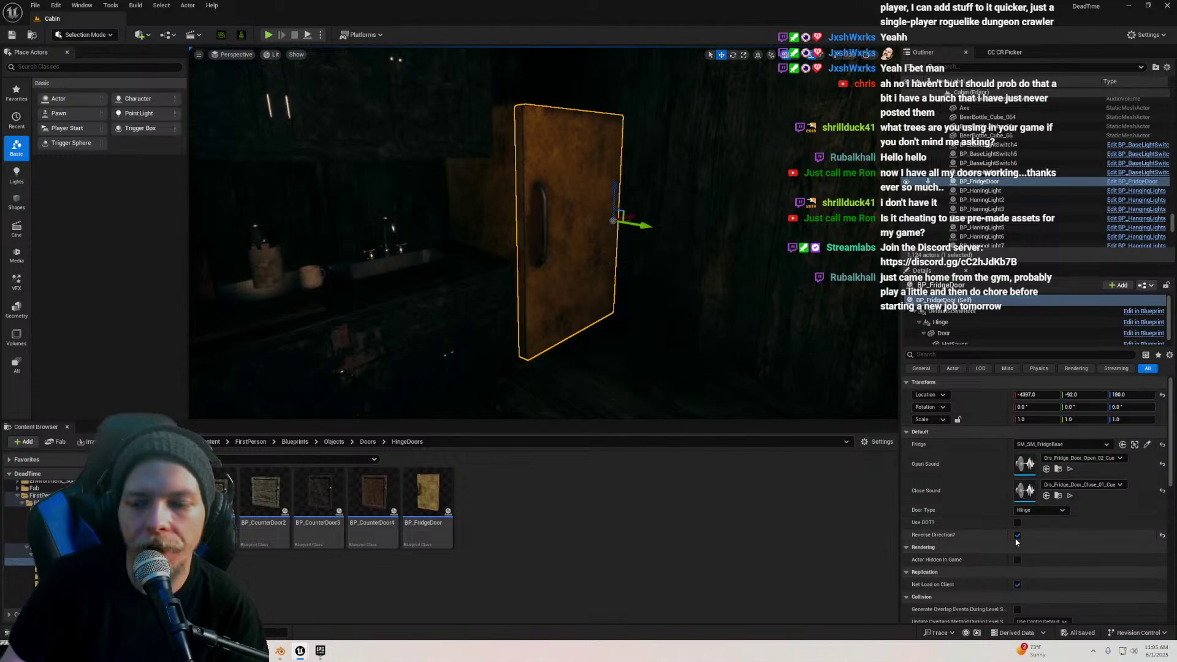
{"action": "left_click", "coordinate": [269, 35]}
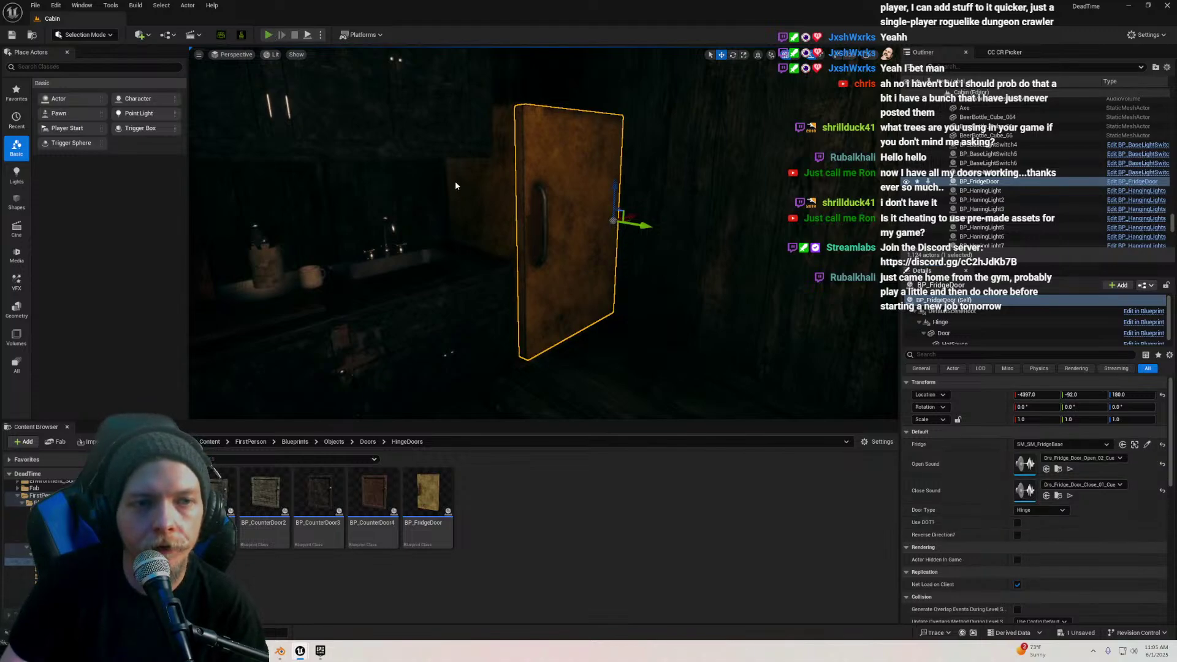
{"action": "key", "text": "e"}
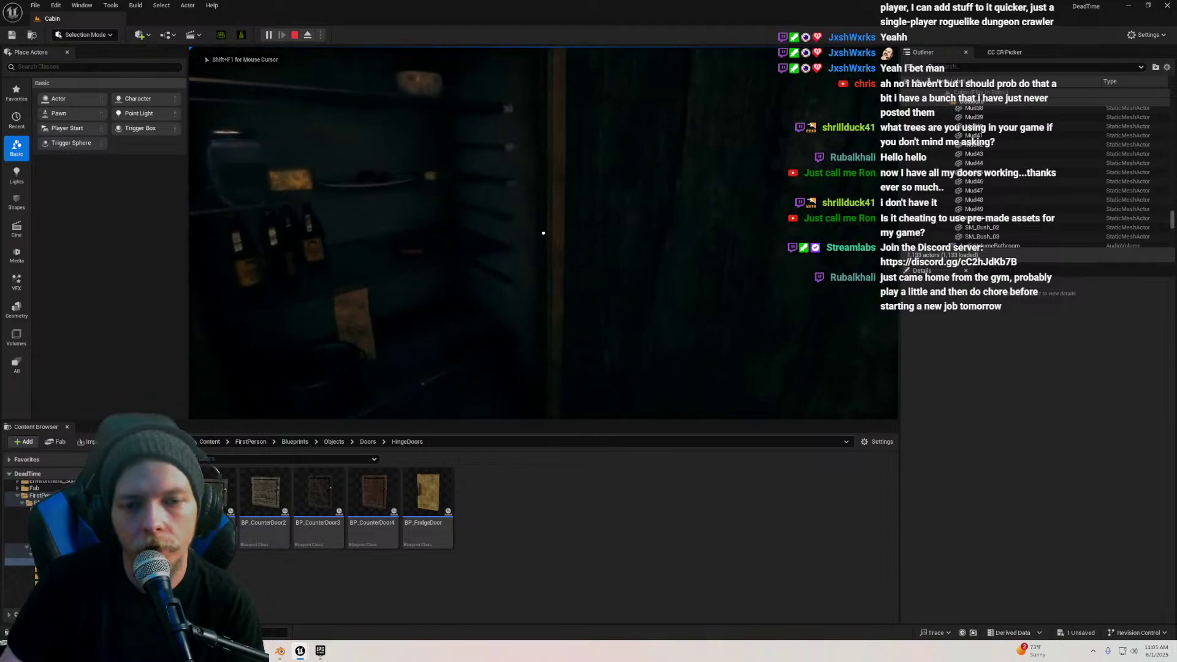
{"action": "key", "text": "Escape"}
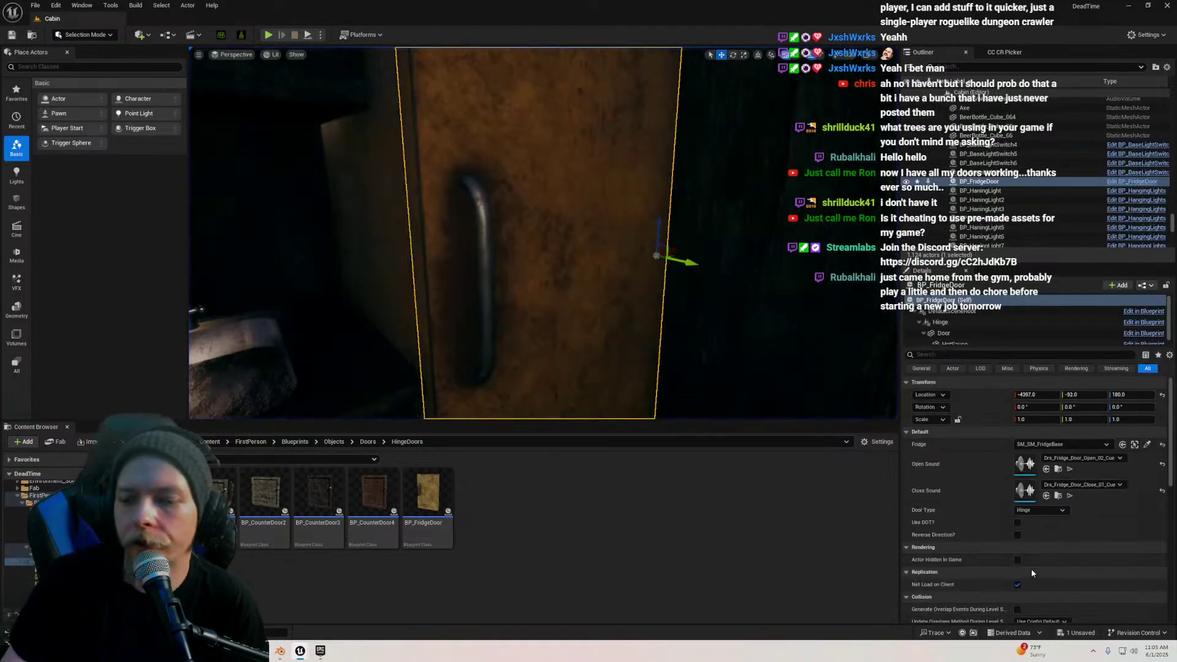
Enable Reverse Direction on the fridge door and play-test opening and closing it several times
{"action": "left_click", "coordinate": [1017, 535]}
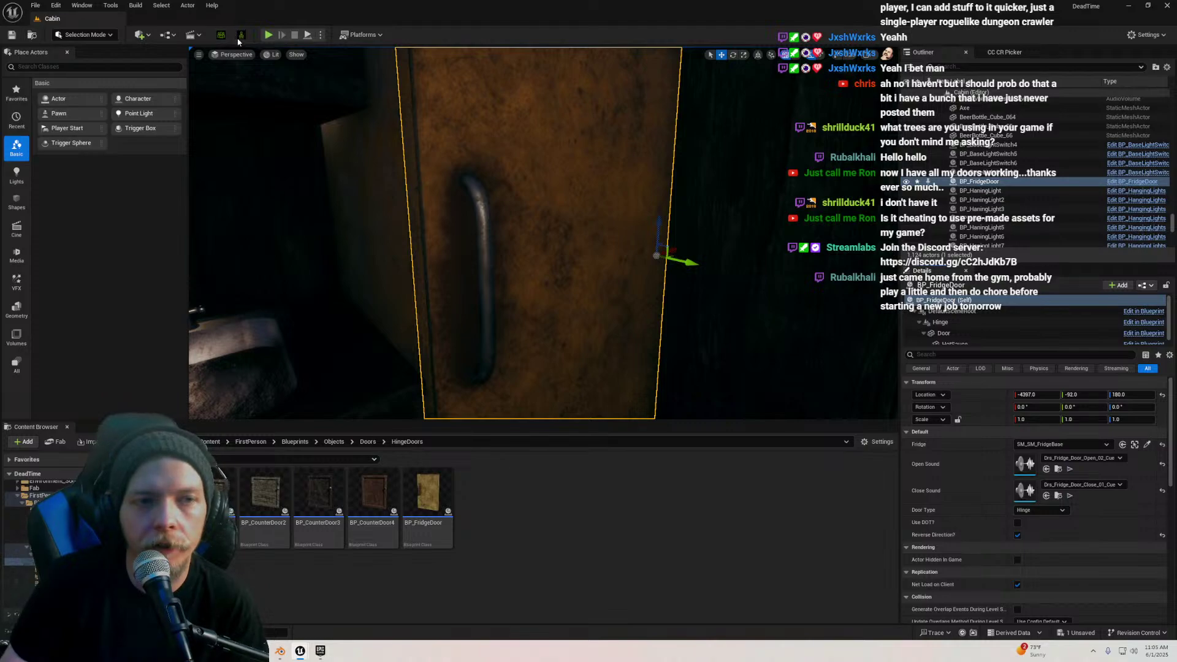
{"action": "left_click", "coordinate": [612, 266]}
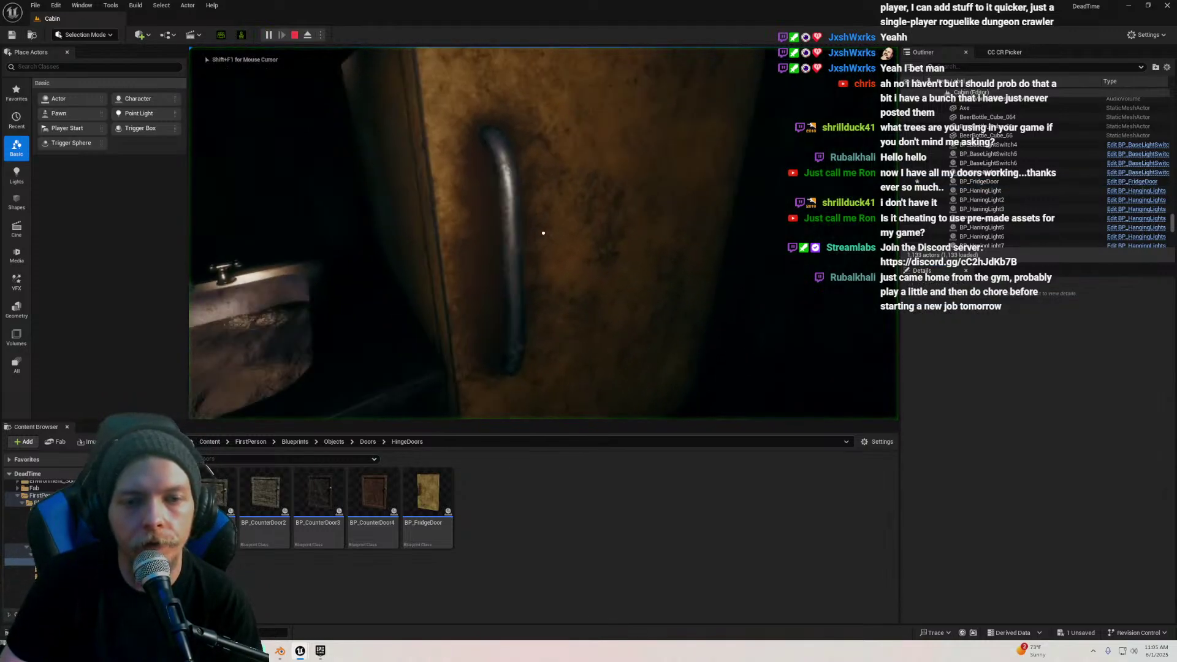
{"action": "key", "text": "e"}
{"action": "key", "text": "s"}
{"action": "key", "text": "w"}
{"action": "key", "text": "e"}
{"action": "key", "text": "s"}
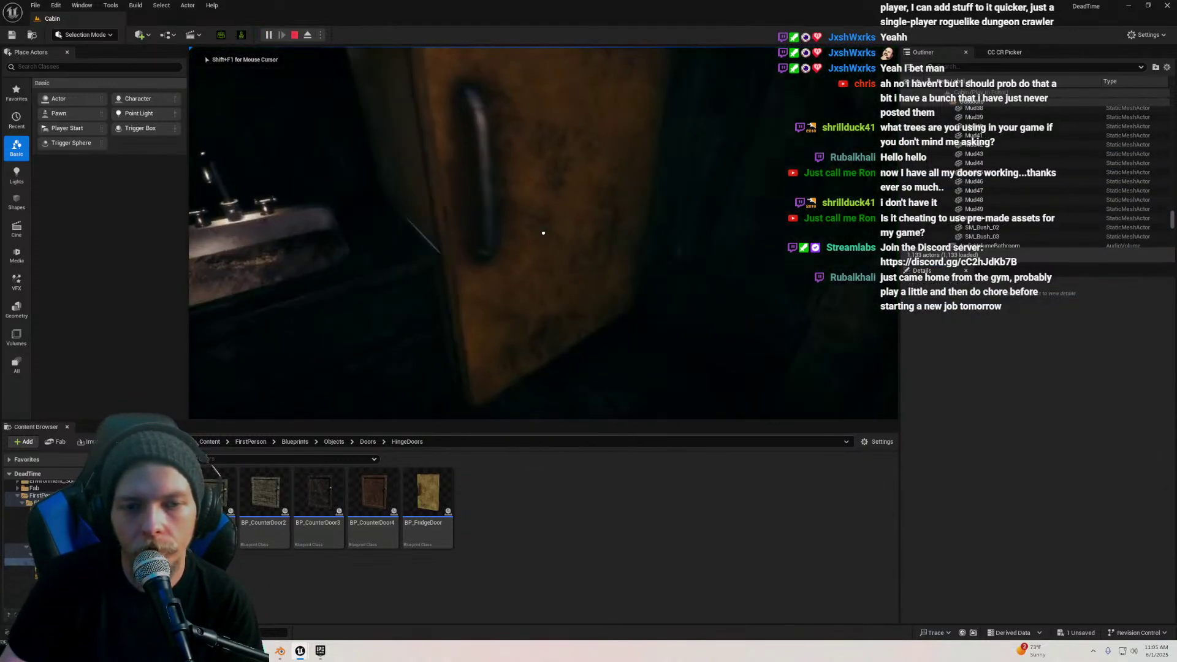
{"action": "key", "text": "e"}
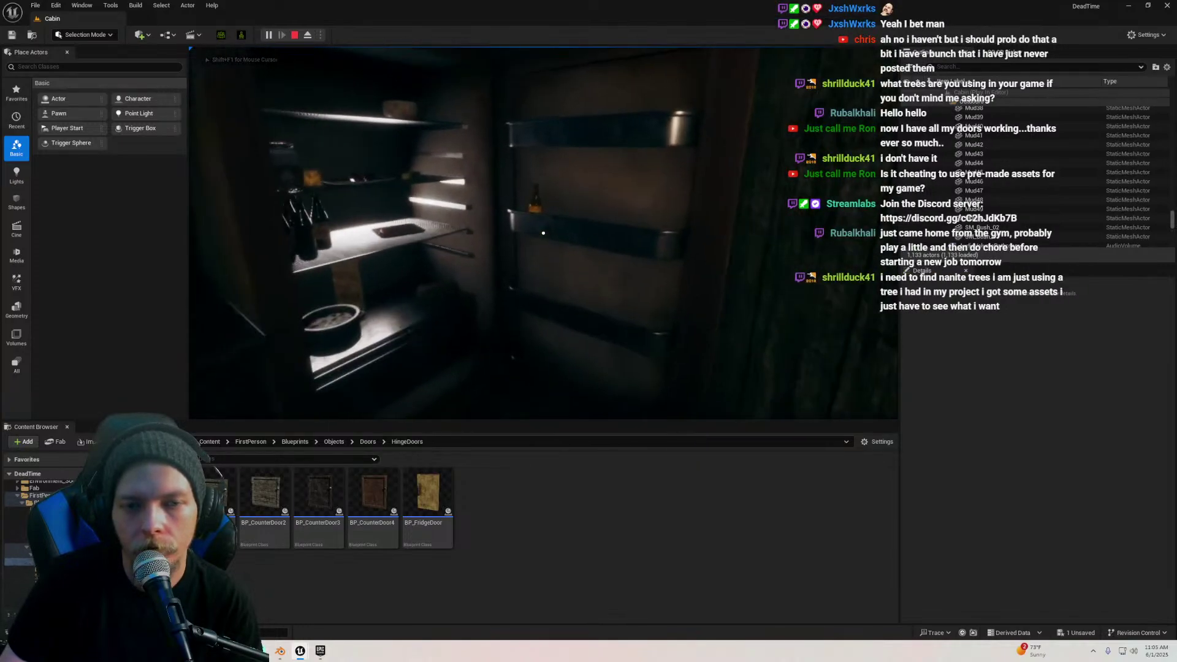
{"action": "key", "text": "e"}
{"action": "key", "text": "s"}
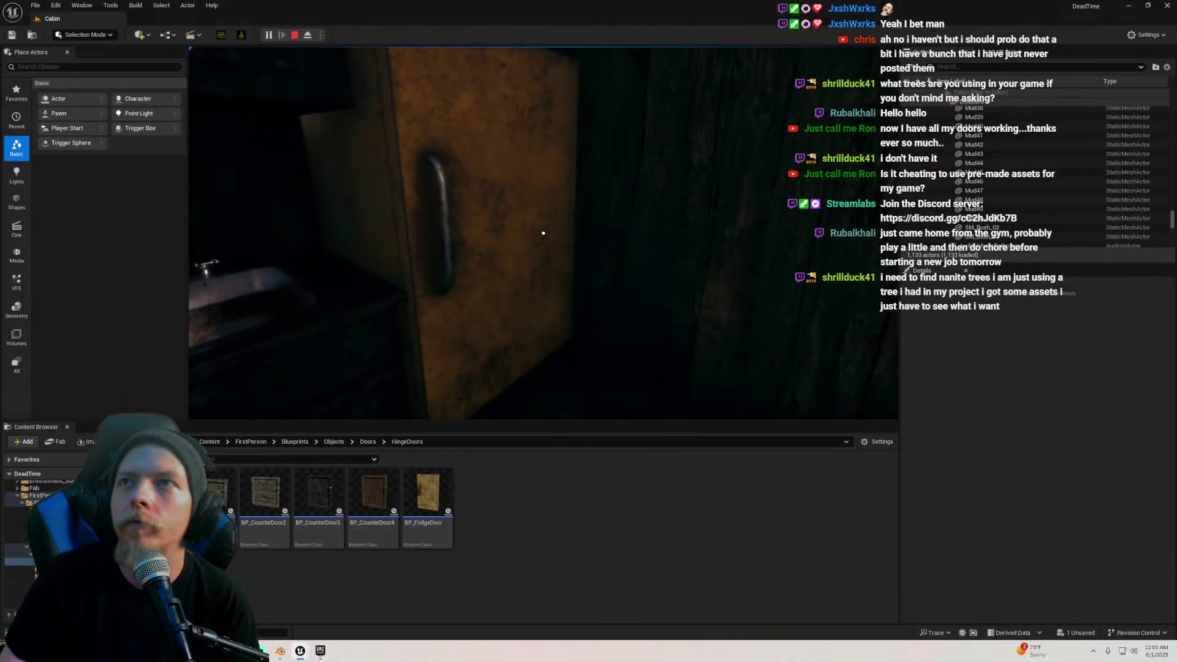
{"action": "key", "text": "Escape"}
{"action": "left_click", "coordinate": [557, 281]}
{"action": "key", "text": "s"}
{"action": "mouse_move", "coordinate": [648, 251]}
{"action": "right_mouse_down"}
{"action": "mouse_move", "coordinate": [616, 249]}
{"action": "mouse_move", "coordinate": [648, 251]}
{"action": "right_mouse_up"}
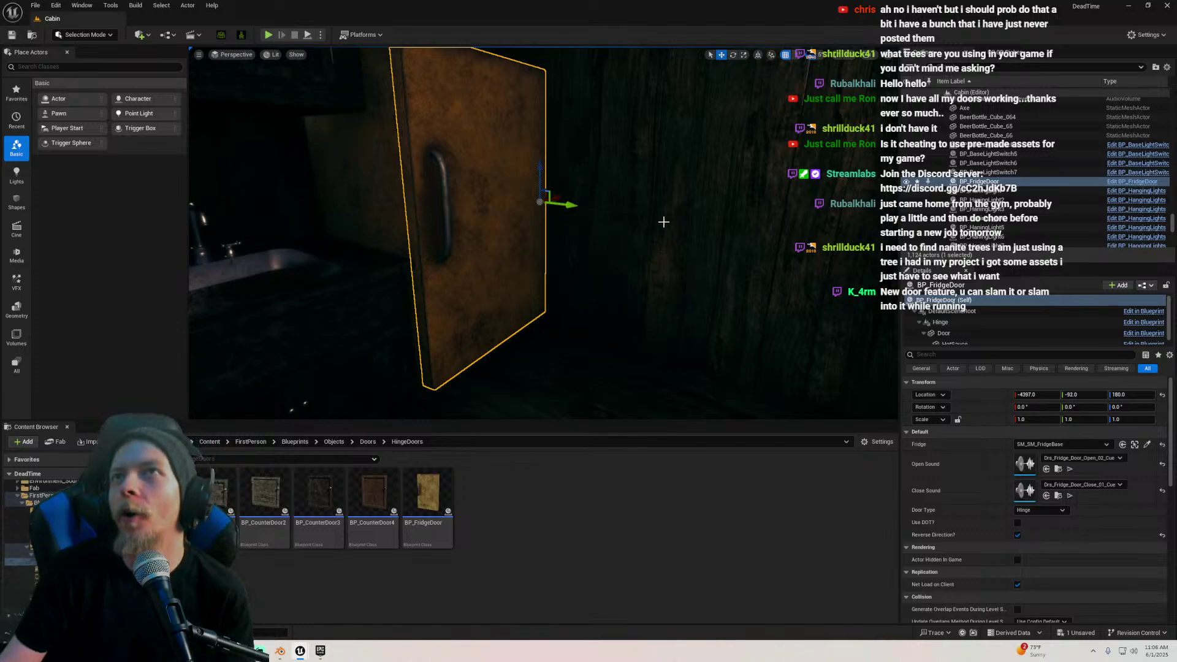
{"action": "scroll", "coordinate": [640, 222], "scroll_direction": "down", "scroll_amount": 5}
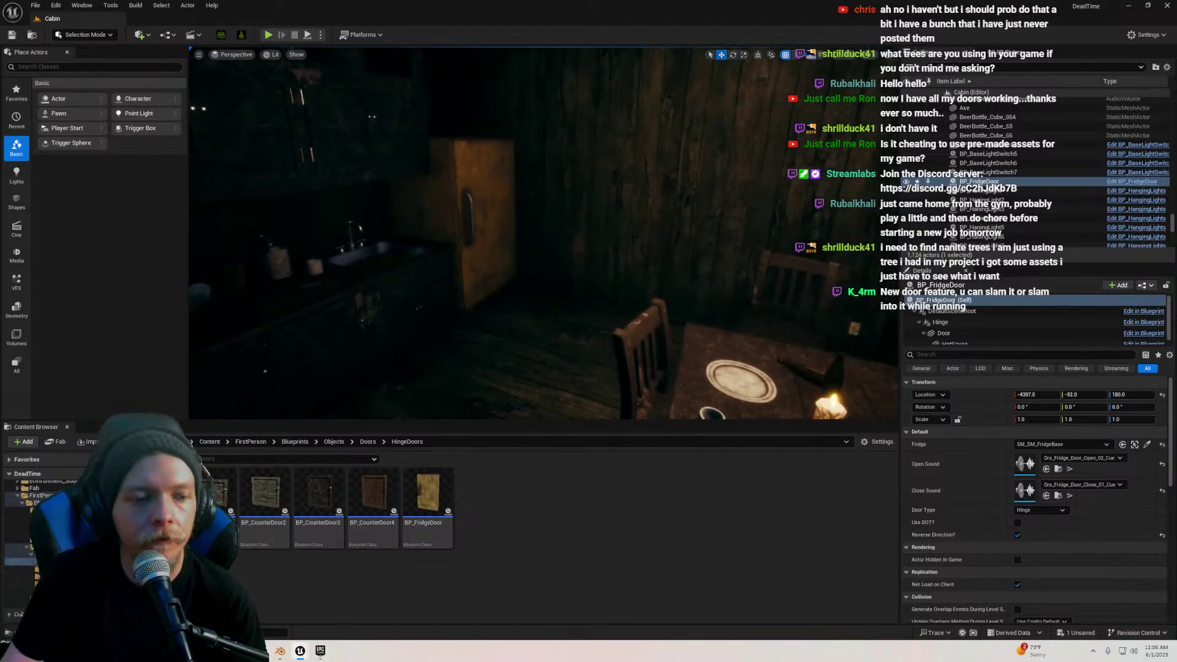
{"action": "left_click", "coordinate": [127, 442]}
{"action": "left_click", "coordinate": [661, 428]}
{"action": "mouse_move", "coordinate": [640, 343]}
{"action": "right_mouse_down"}
{"action": "mouse_move", "coordinate": [478, 349]}
{"action": "mouse_move", "coordinate": [644, 321]}
{"action": "right_mouse_up"}
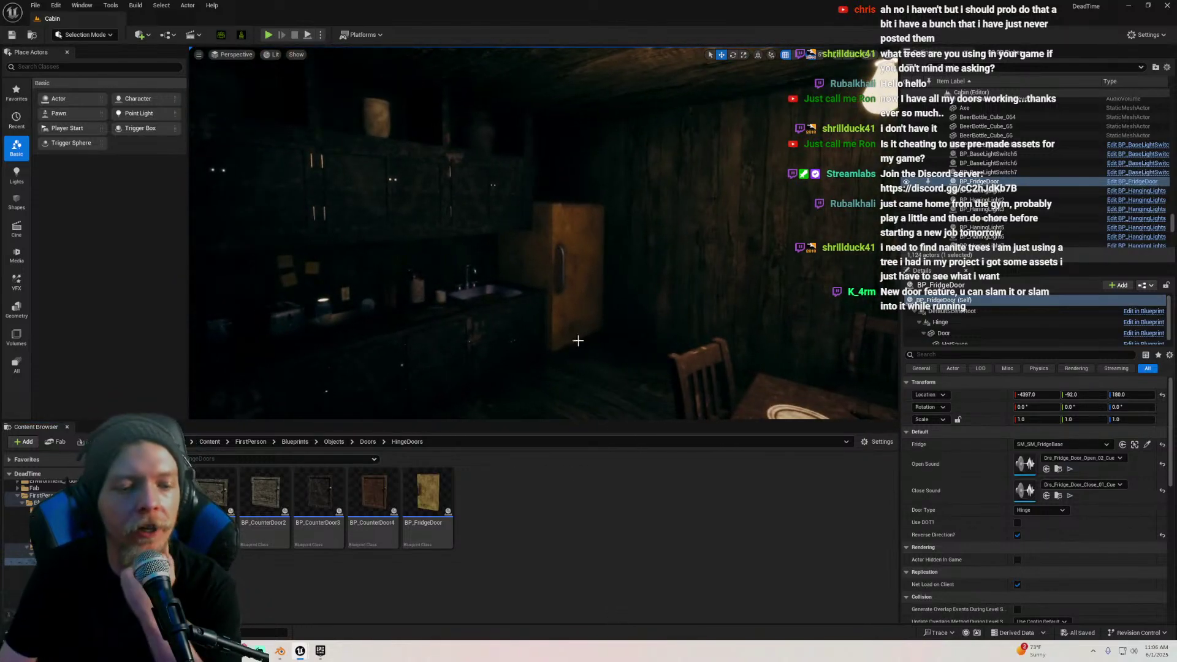
Switch to Steam, search the store for Stellar Blade, view its store page, and close the window
{"action": "key", "text": "alt+Tab"}
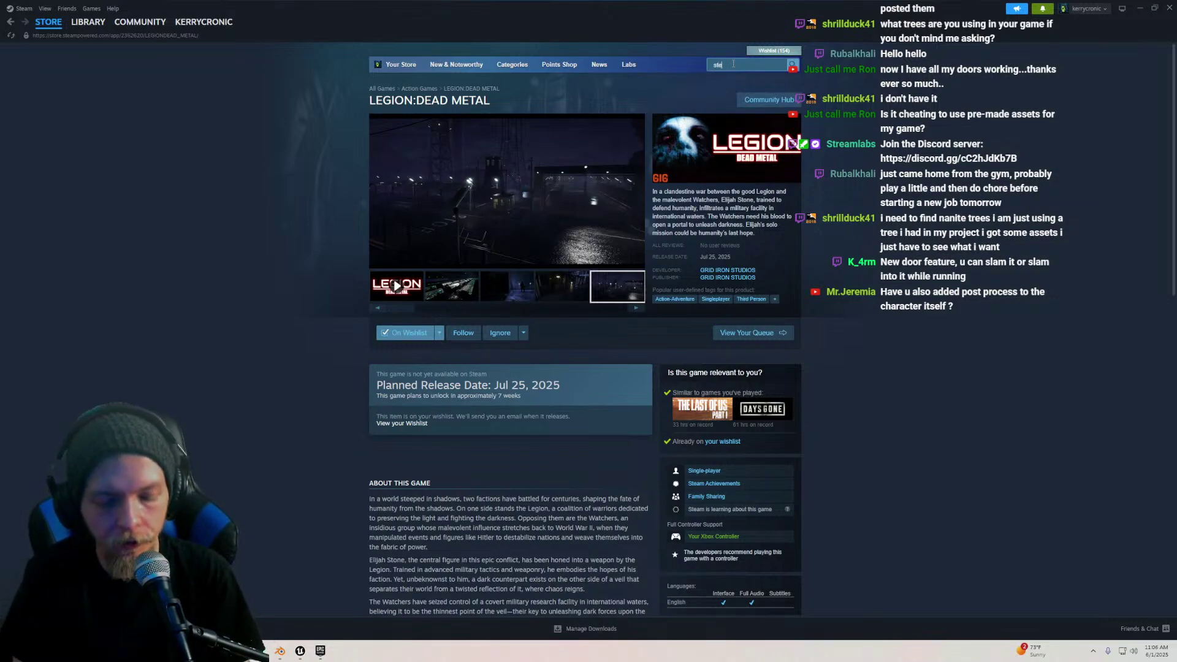
{"action": "type", "text": "ll"}
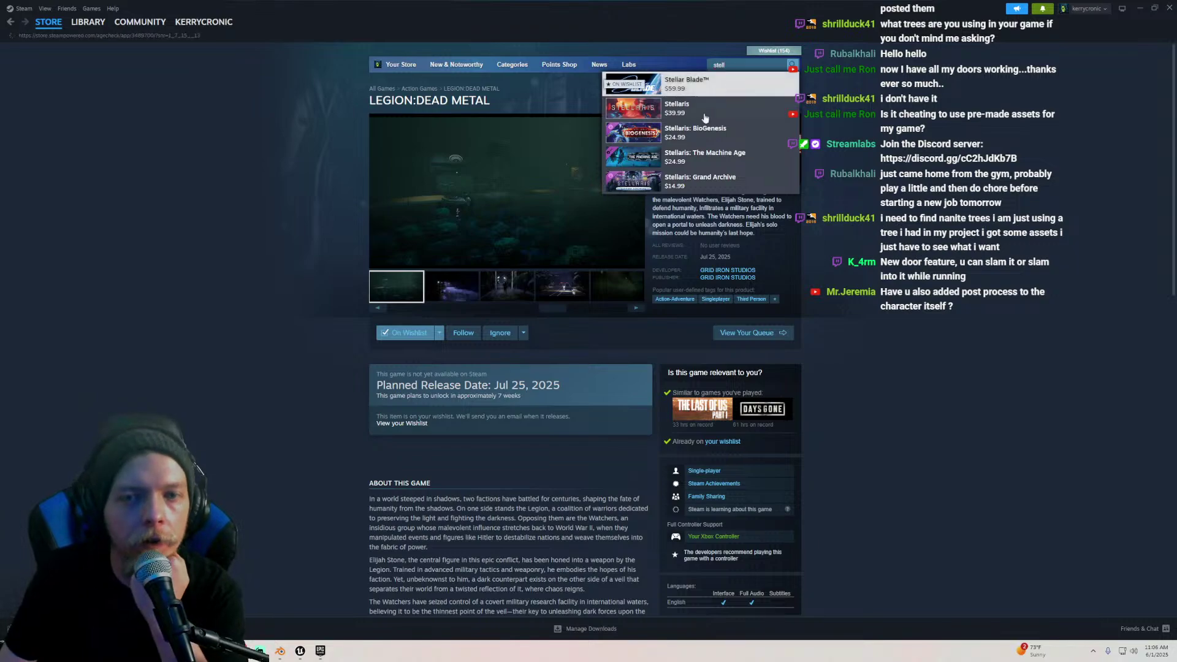
{"action": "left_click", "coordinate": [693, 84]}
{"action": "left_click", "coordinate": [565, 401]}
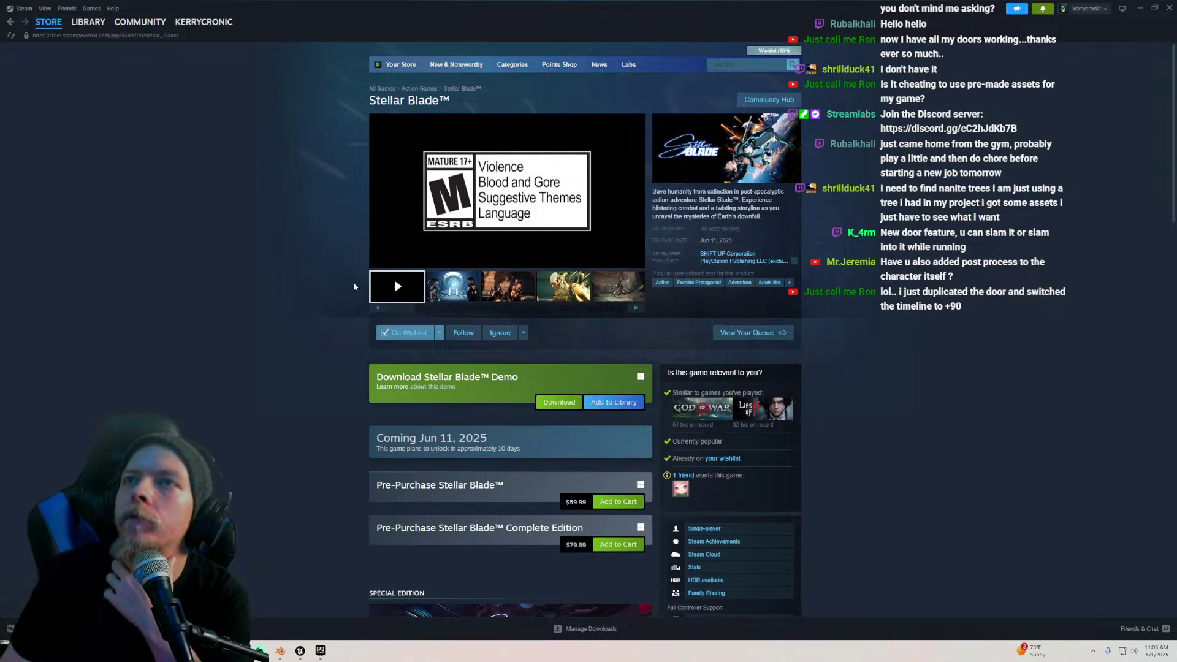
{"action": "mouse_move", "coordinate": [398, 245]}
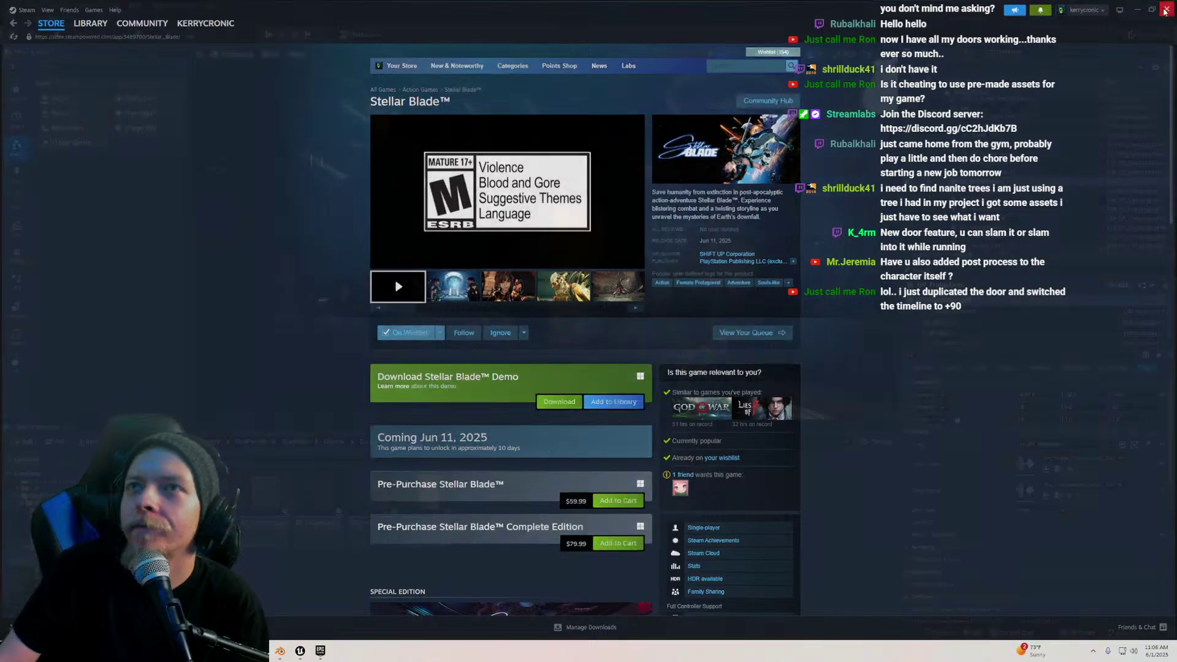
{"action": "left_click", "coordinate": [1172, 7]}
Select the HISM component of the outdoor pine trees, inspect its SM_SP_07 static mesh in the mesh editor, and close the editor
{"action": "right_click_drag", "start_coordinate": [530, 262], "coordinate": [572, 249]}
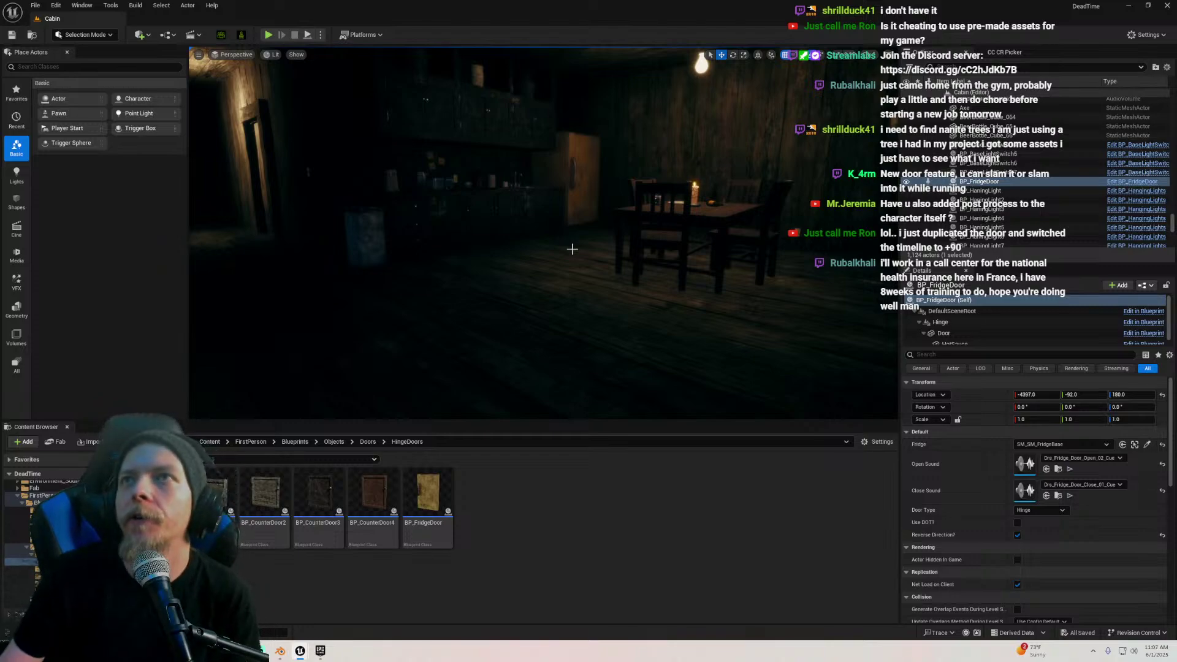
{"action": "right_click_drag", "start_coordinate": [572, 248], "coordinate": [704, 230]}
{"action": "key", "text": "w"}
{"action": "left_click", "coordinate": [689, 165]}
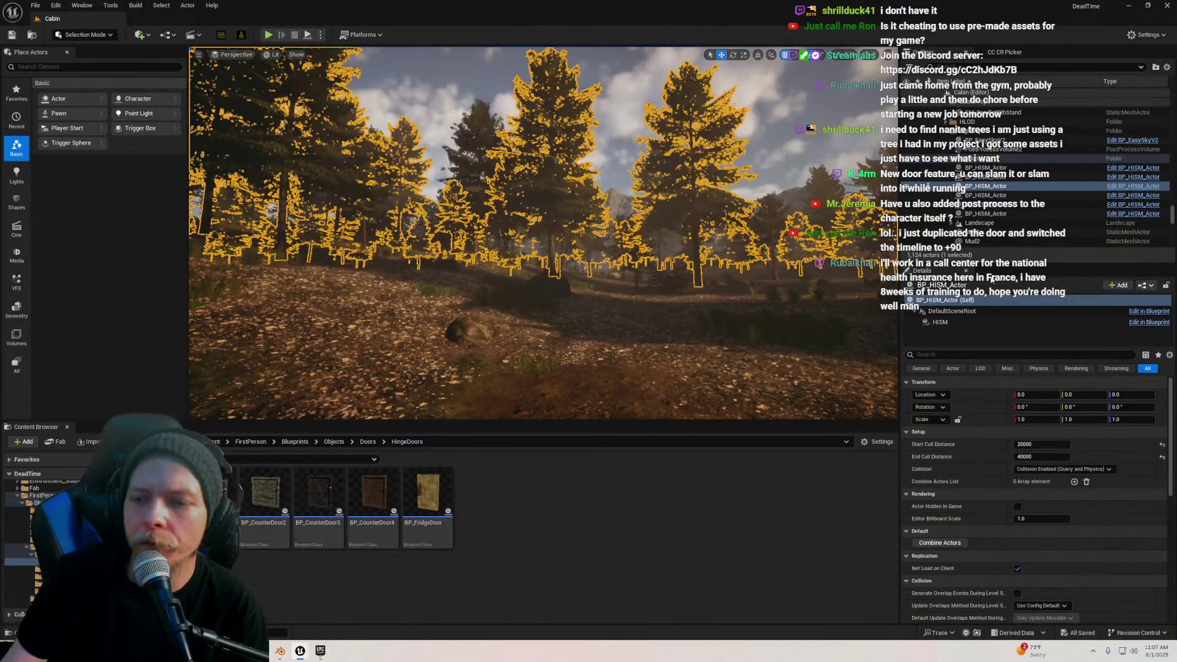
{"action": "left_click", "coordinate": [956, 321]}
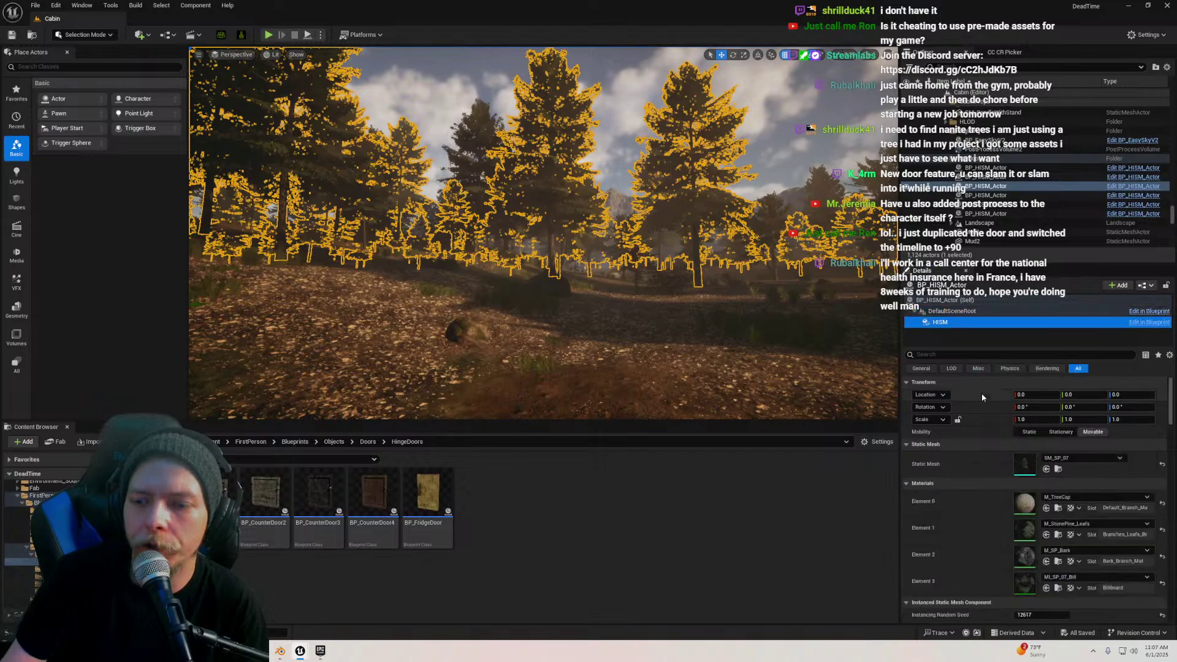
{"action": "double_click", "coordinate": [1026, 465]}
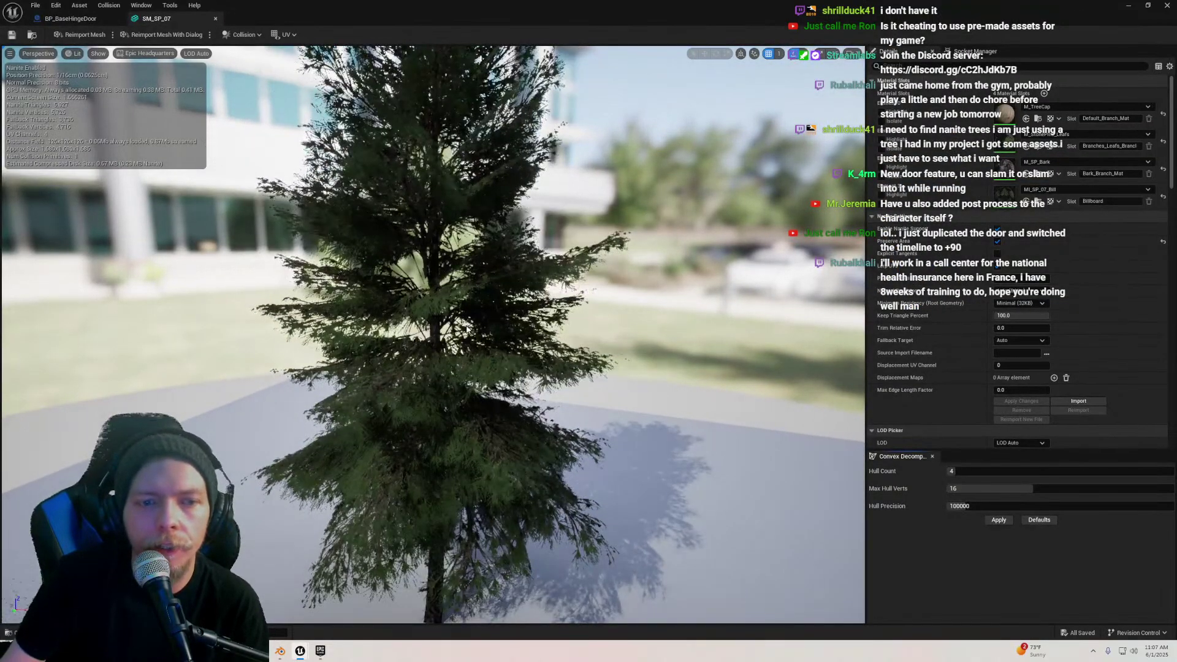
{"action": "right_click_drag", "start_coordinate": [467, 329], "coordinate": [356, 331]}
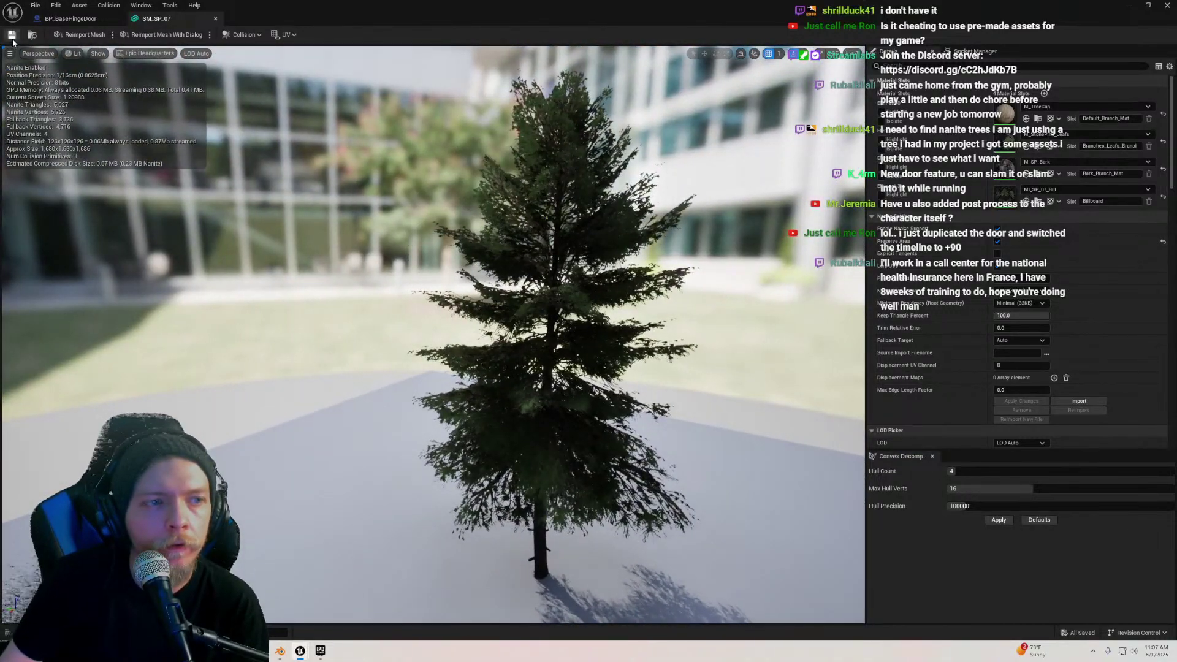
{"action": "left_click", "coordinate": [215, 19]}
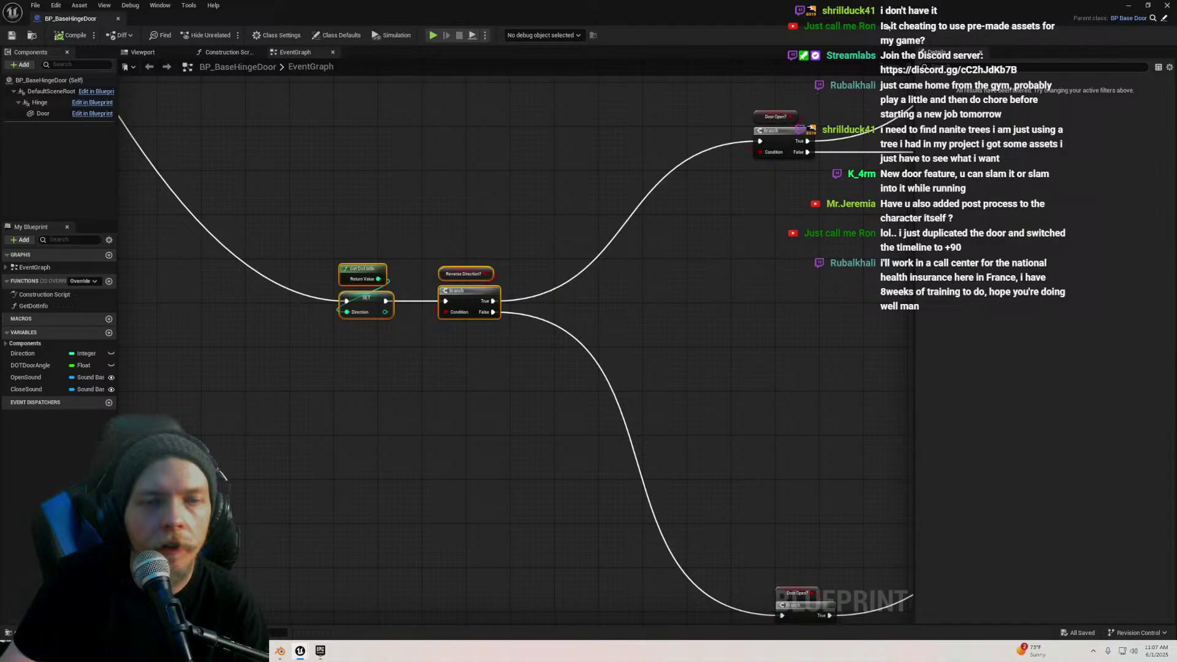
{"action": "left_click", "coordinate": [1165, 7]}
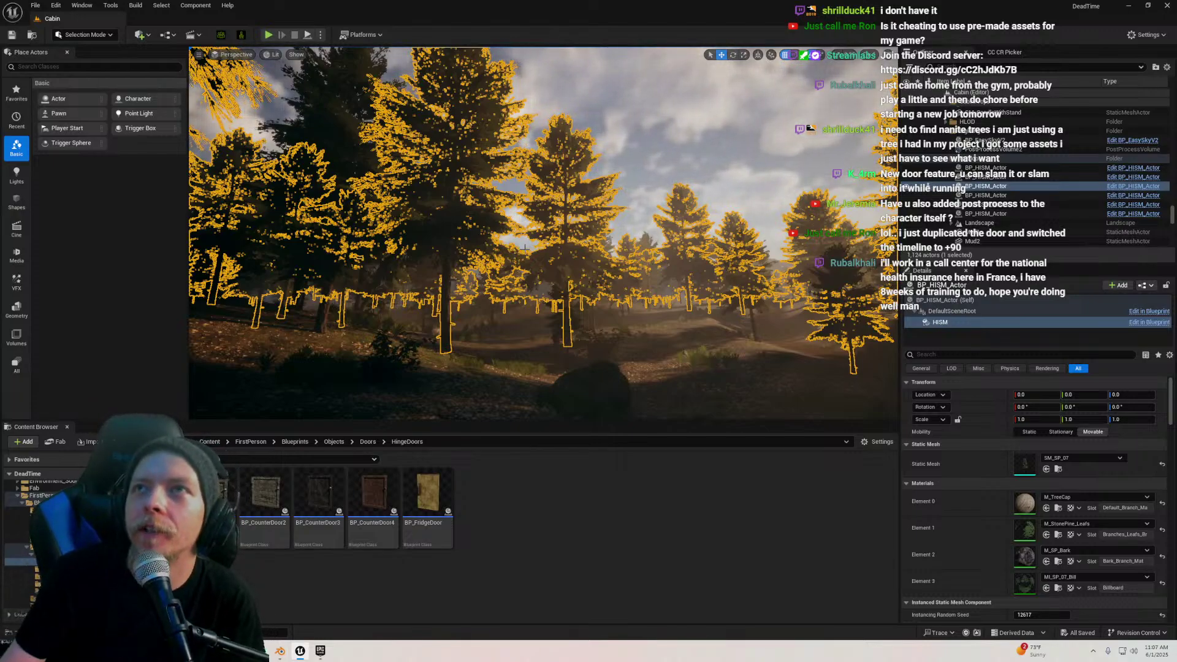
{"action": "right_click_drag", "start_coordinate": [429, 245], "coordinate": [313, 306]}
{"action": "key", "text": "w"}
{"action": "right_click_drag", "start_coordinate": [372, 112], "coordinate": [374, 114]}
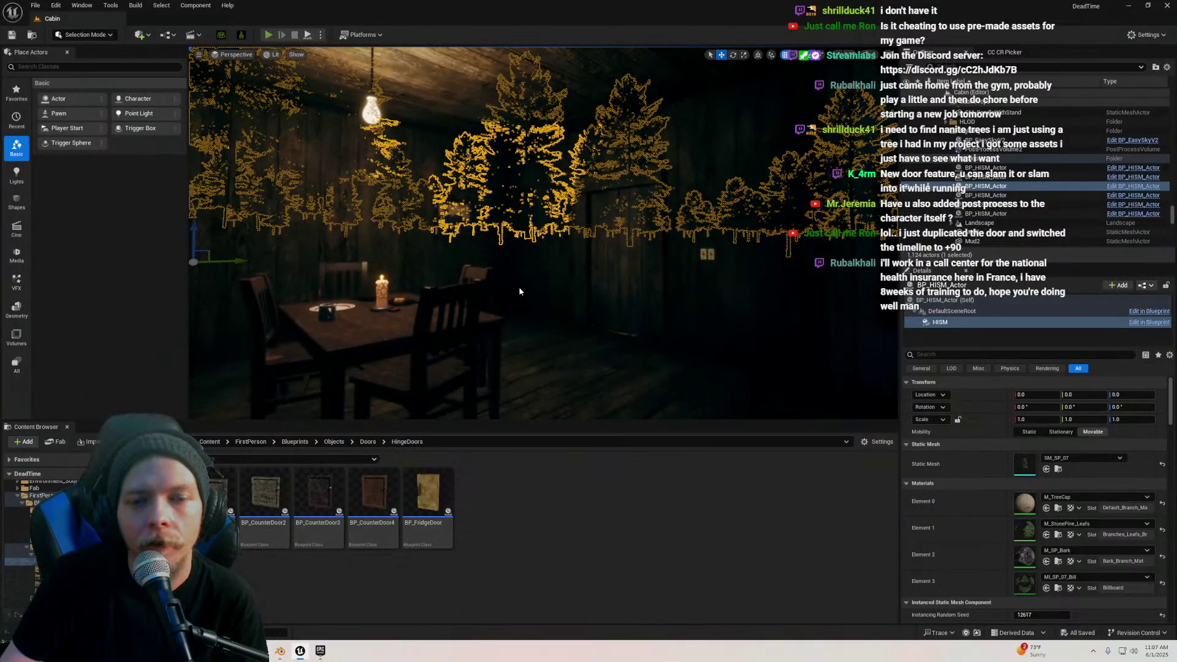
Play-test the level by opening and closing the cabin's exterior wooden door several times, and stop the simulation
{"action": "key", "text": "alt+p"}
{"action": "key", "text": "w"}
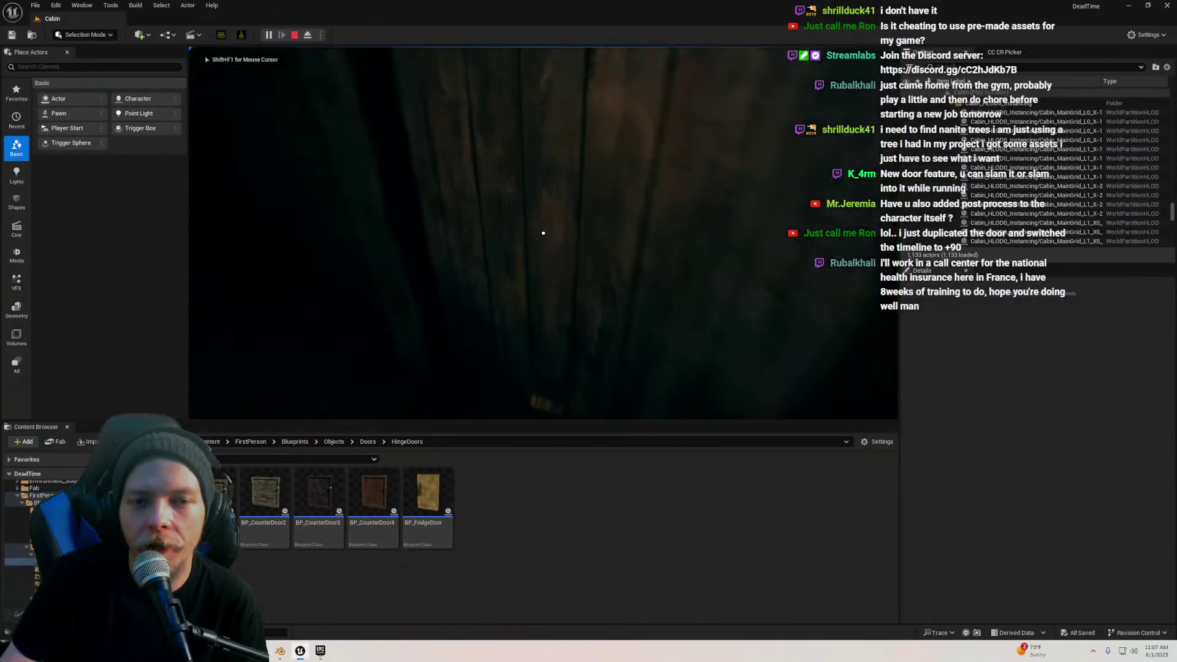
{"action": "key", "text": "e"}
{"action": "key", "text": "e"}
{"action": "key", "text": "e"}
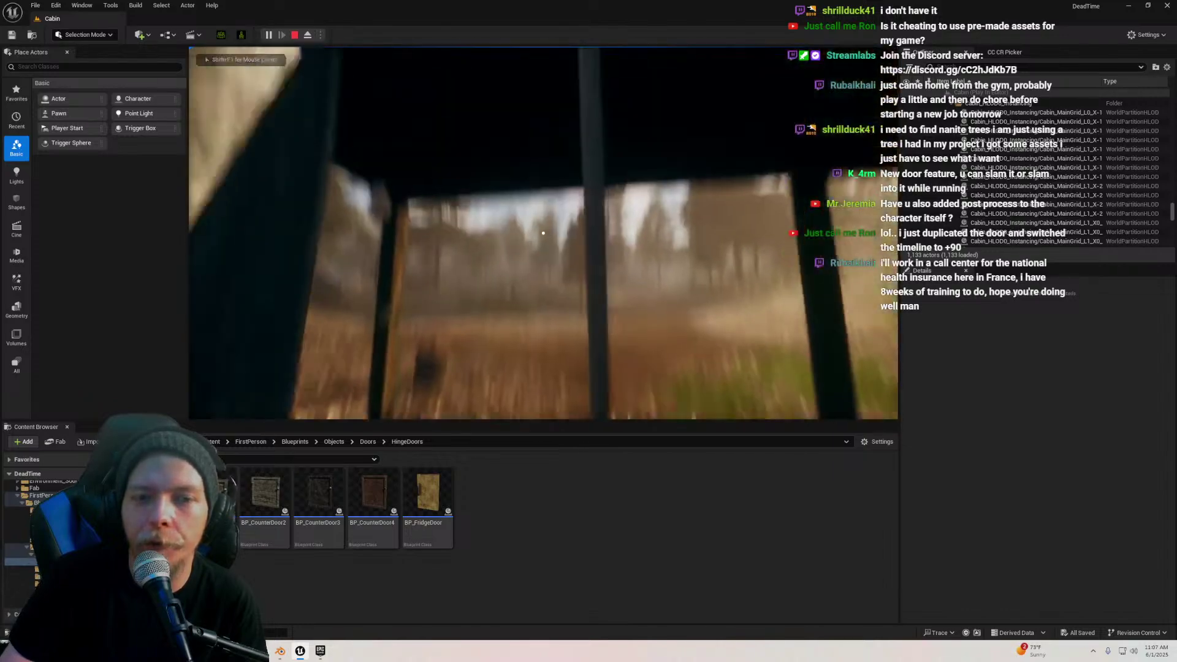
{"action": "key", "text": "e"}
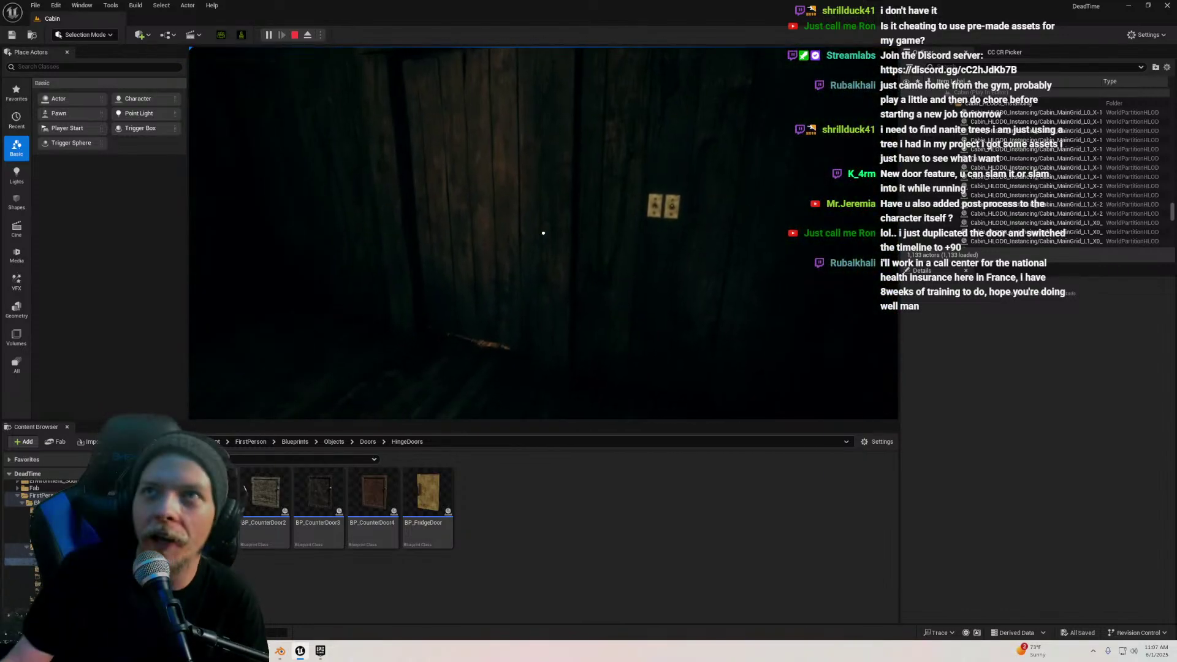
{"action": "key", "text": "w"}
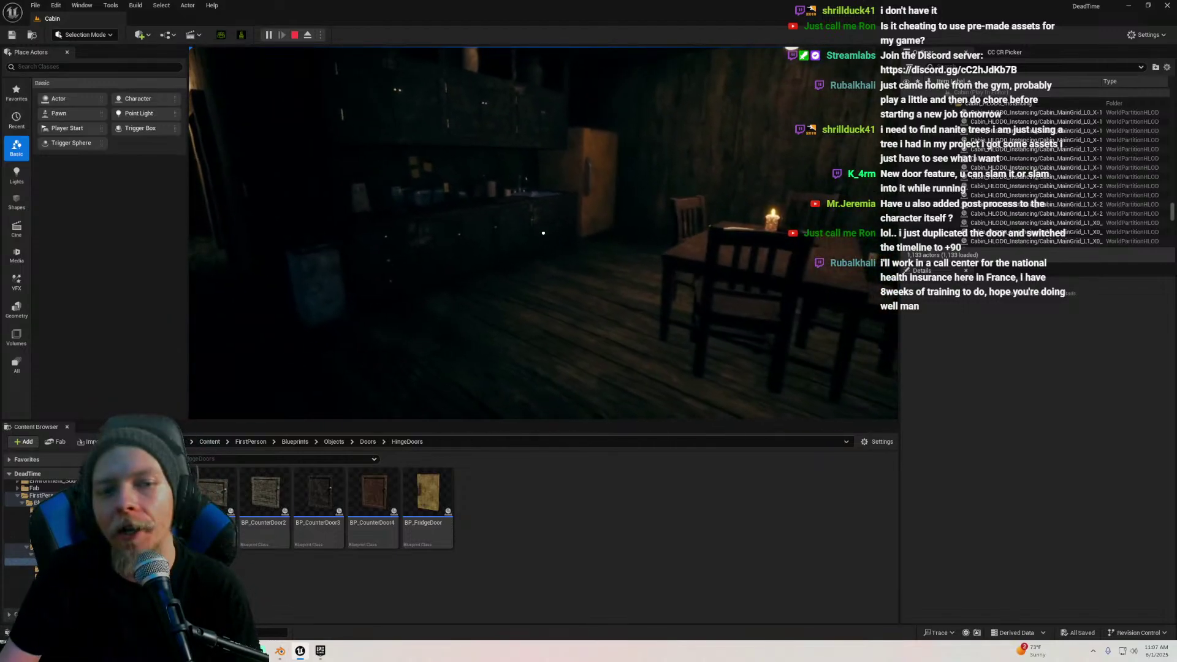
{"action": "key", "text": "Escape"}
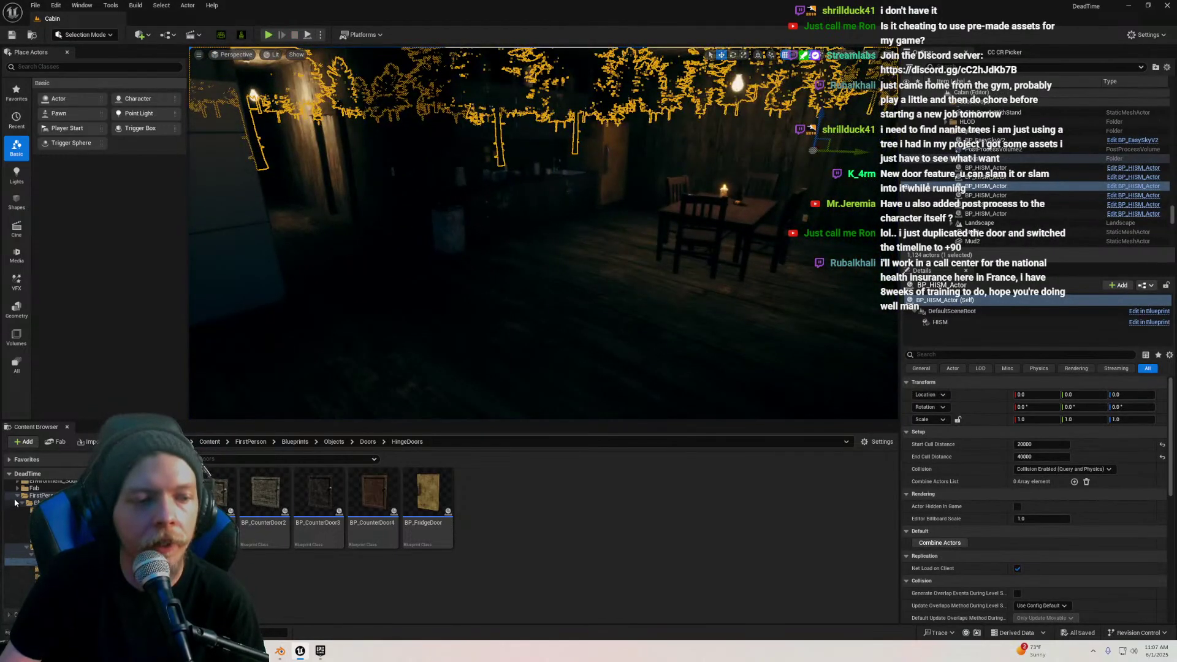
Select the outdoor sky actor BP_EasySkyV2 and examine the colour grading and global illumination settings of its PostProcess component
{"action": "left_click", "coordinate": [18, 496]}
{"action": "key", "text": "w"}
{"action": "right_click_drag", "start_coordinate": [387, 306], "coordinate": [472, 160]}
{"action": "left_click", "coordinate": [472, 160]}
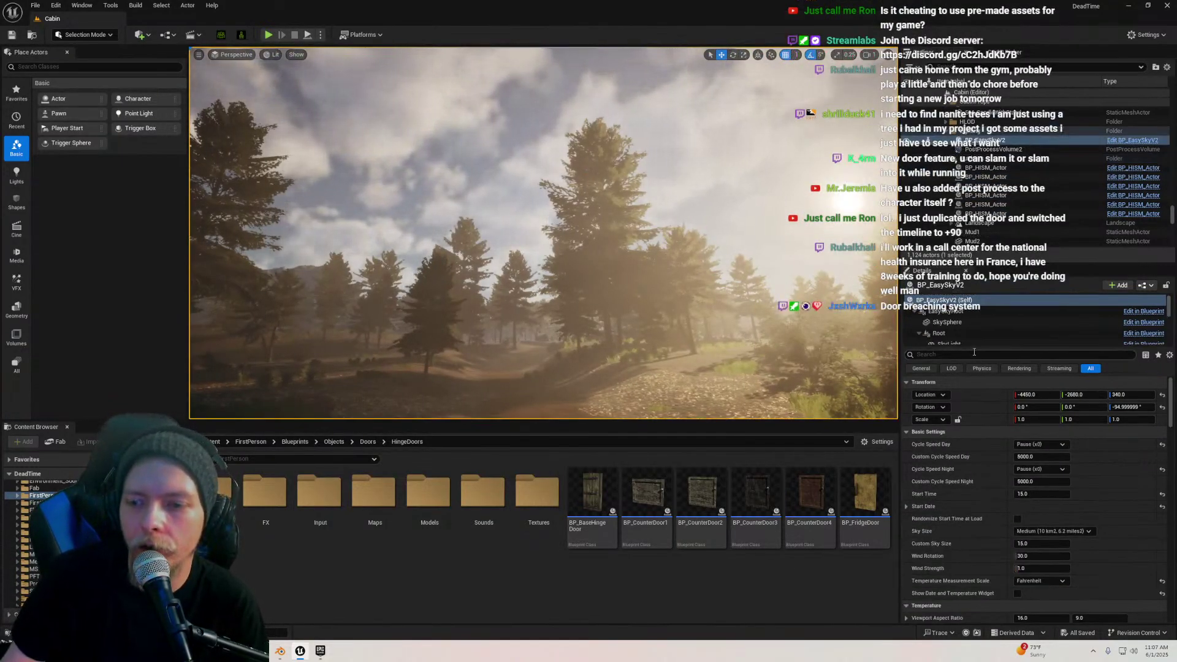
{"action": "left_click_drag", "start_coordinate": [980, 346], "coordinate": [979, 423]}
{"action": "scroll", "coordinate": [966, 372], "scroll_direction": "down", "scroll_amount": 2}
{"action": "left_click", "coordinate": [966, 371]}
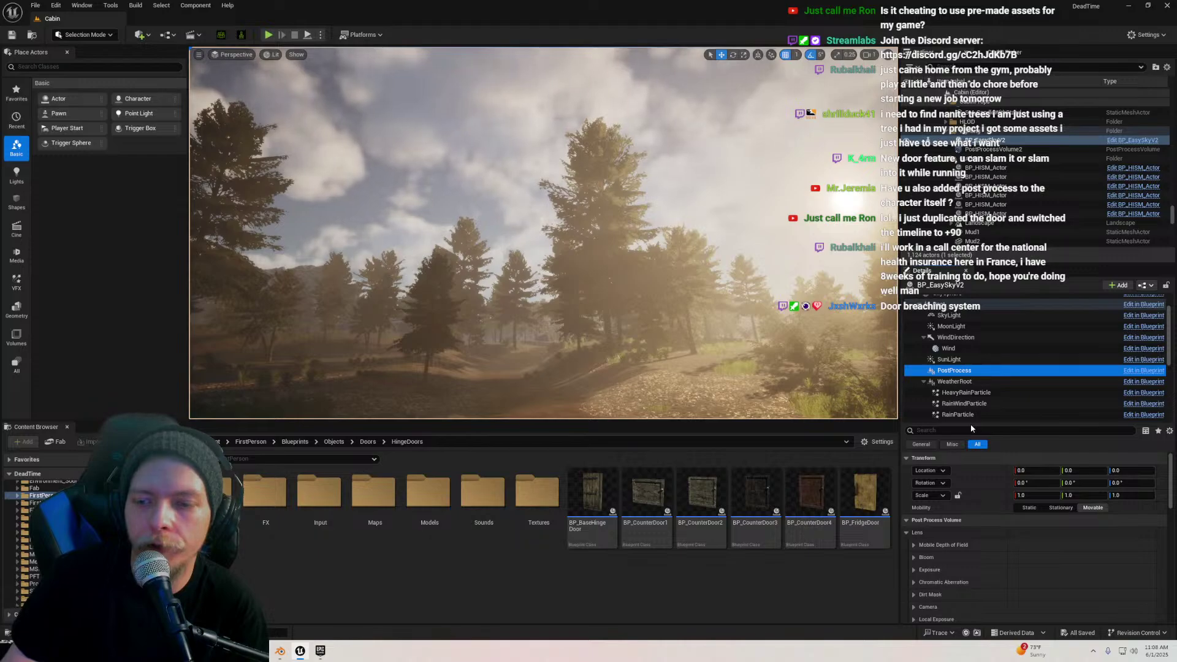
{"action": "left_click_drag", "start_coordinate": [973, 423], "coordinate": [972, 332]}
{"action": "scroll", "coordinate": [934, 492], "scroll_direction": "down", "scroll_amount": 3}
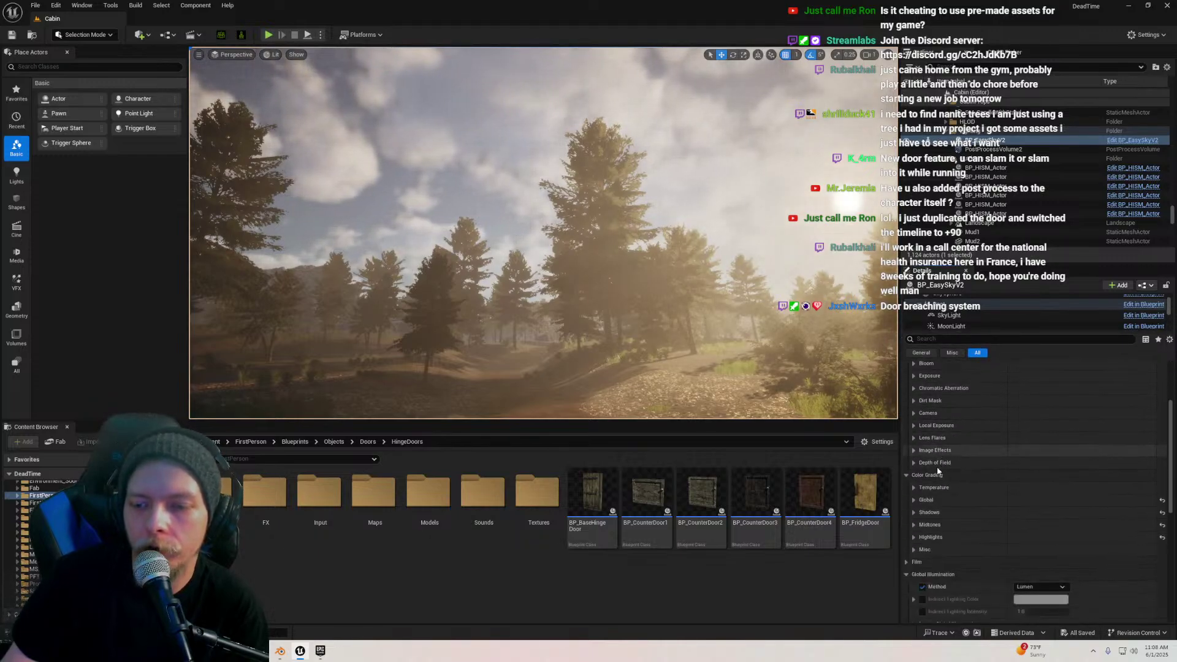
{"action": "scroll", "coordinate": [934, 493], "scroll_direction": "down", "scroll_amount": 3}
{"action": "scroll", "coordinate": [949, 464], "scroll_direction": "down", "scroll_amount": 1}
{"action": "right_click_drag", "start_coordinate": [760, 318], "coordinate": [883, 334]}
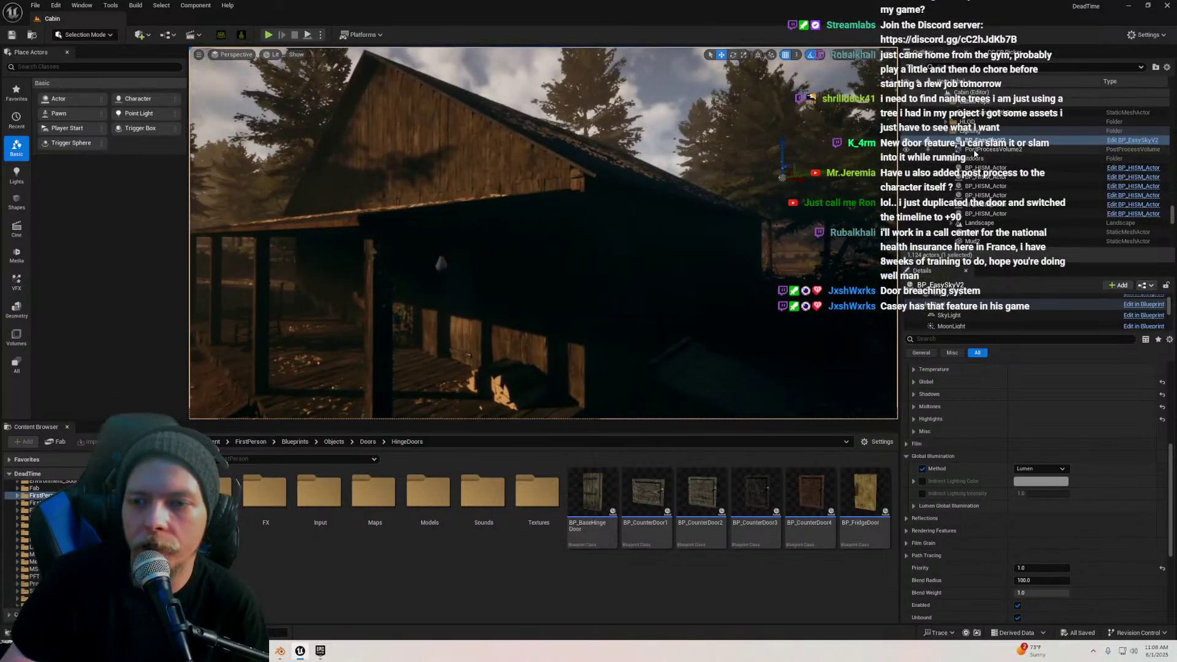
Select PostProcessVolume2, undo the accidental move, and inspect the volume's placement and look inside the cabin
{"action": "double_click", "coordinate": [991, 150]}
{"action": "right_click_drag", "start_coordinate": [543, 245], "coordinate": [533, 295]}
{"action": "key", "text": "ctrl+z"}
{"action": "mouse_move", "coordinate": [288, 105]}
{"action": "right_mouse_down"}
{"action": "mouse_move", "coordinate": [423, 106]}
{"action": "mouse_move", "coordinate": [288, 106]}
{"action": "right_mouse_up"}
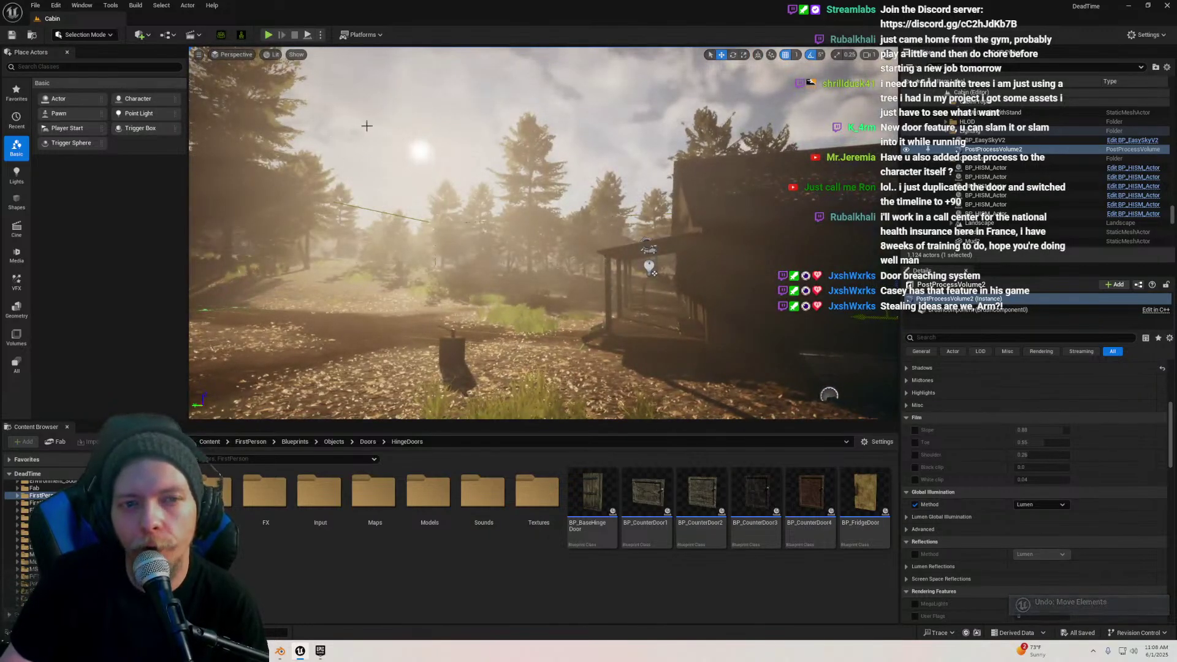
{"action": "key", "text": "f"}
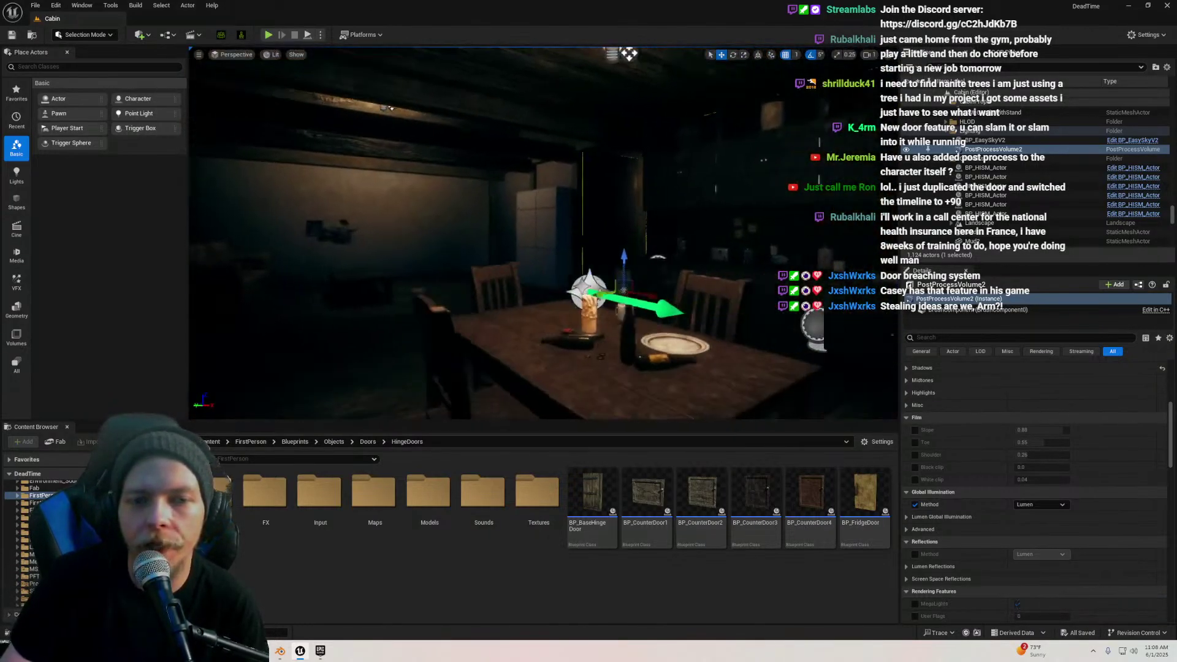
{"action": "right_click_drag", "start_coordinate": [668, 136], "coordinate": [680, 136]}
{"action": "key", "text": "d"}
{"action": "right_click_drag", "start_coordinate": [517, 226], "coordinate": [523, 223]}
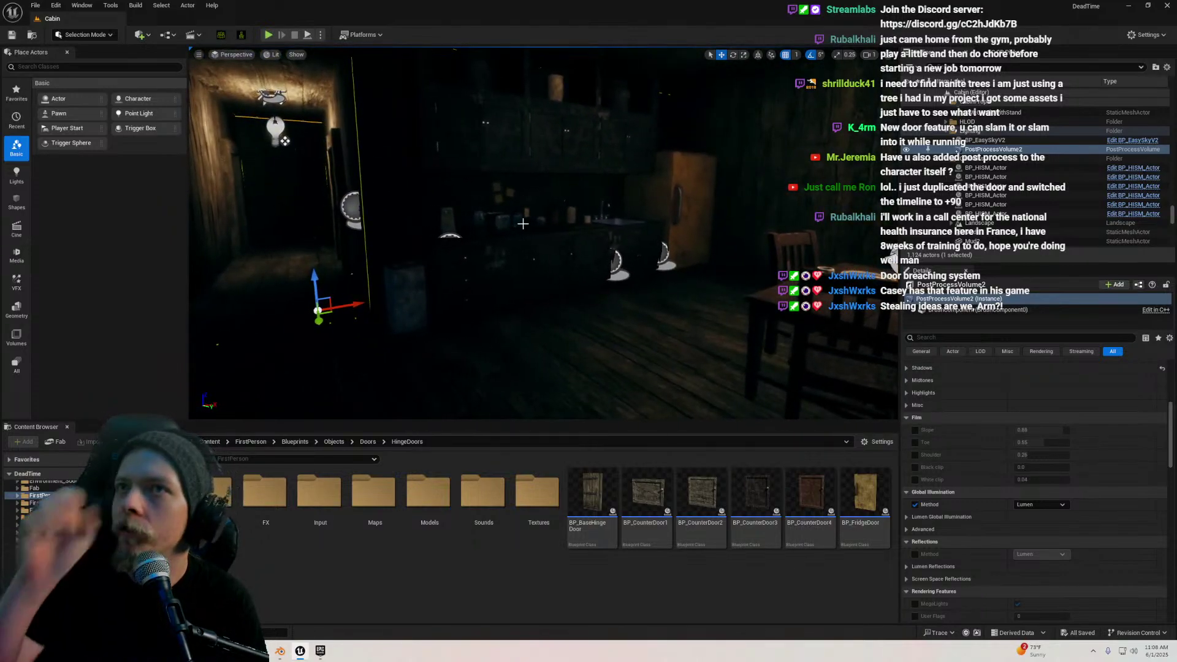
{"action": "key", "text": "w"}
{"action": "right_click_drag", "start_coordinate": [604, 256], "coordinate": [694, 258]}
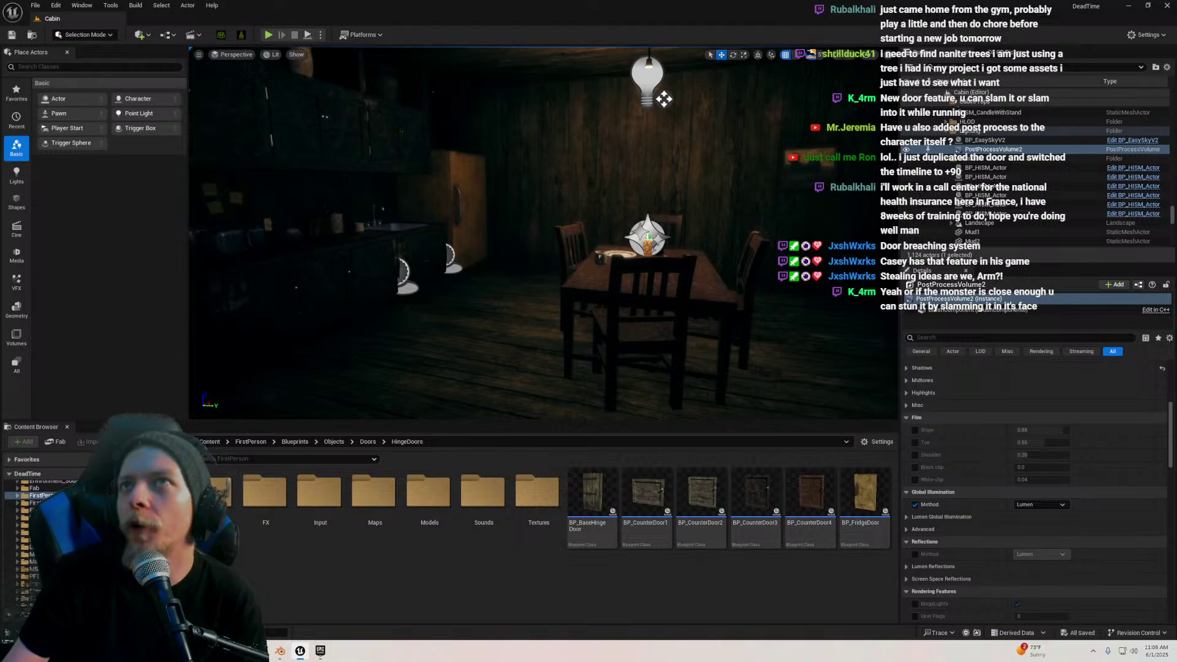
{"action": "mouse_move", "coordinate": [296, 388]}
{"action": "right_mouse_down"}
{"action": "mouse_move", "coordinate": [239, 388]}
{"action": "mouse_move", "coordinate": [307, 389]}
{"action": "mouse_move", "coordinate": [297, 389]}
{"action": "right_mouse_up"}
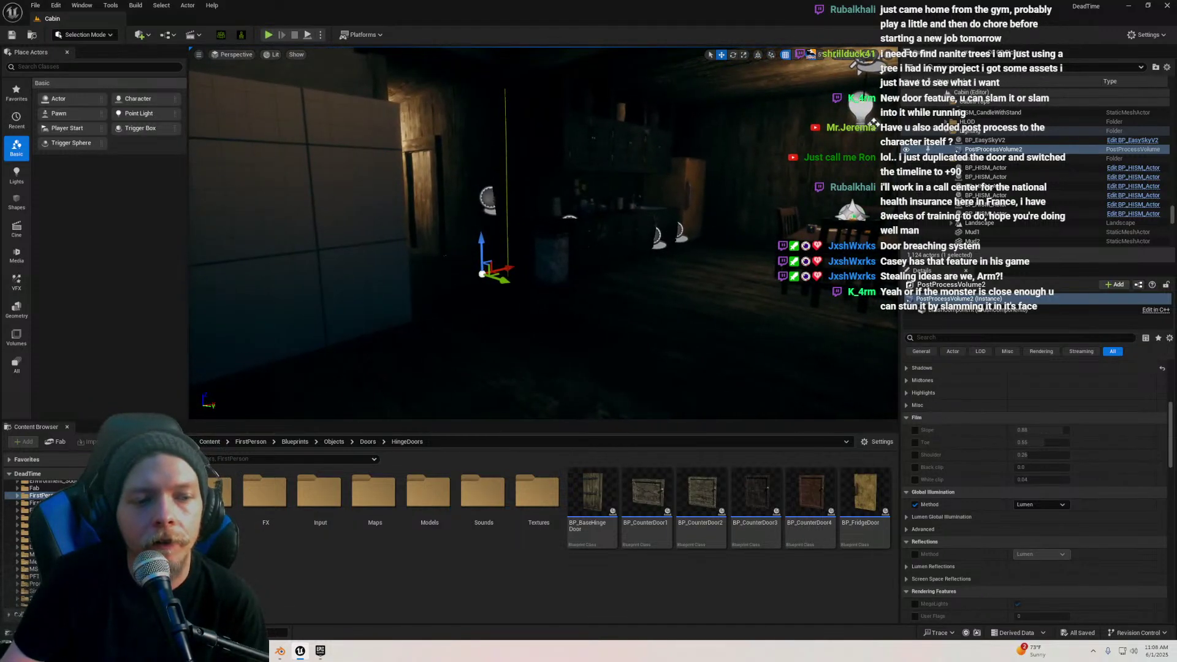
Close the Unreal editor, return to Blender, and examine the SM_ShelfOraganizer size block beside the bookcase reference image
{"action": "left_click", "coordinate": [1166, 6]}
{"action": "left_click", "coordinate": [117, 258]}
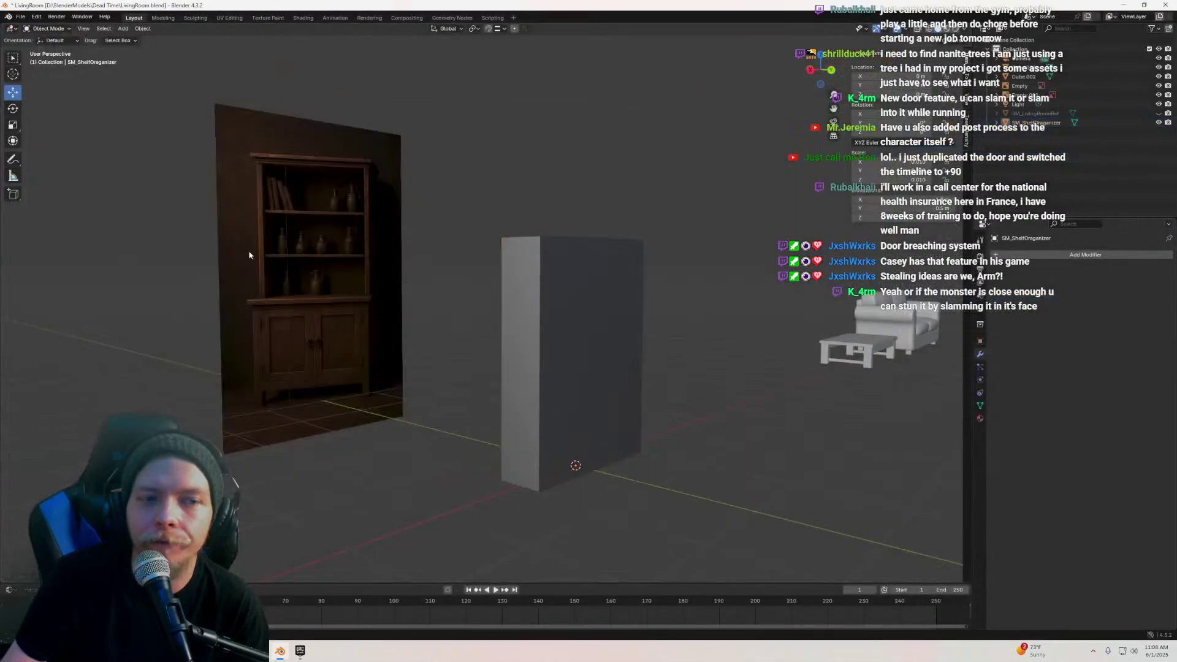
{"action": "middle_click_drag", "start_coordinate": [505, 242], "coordinate": [505, 217]}
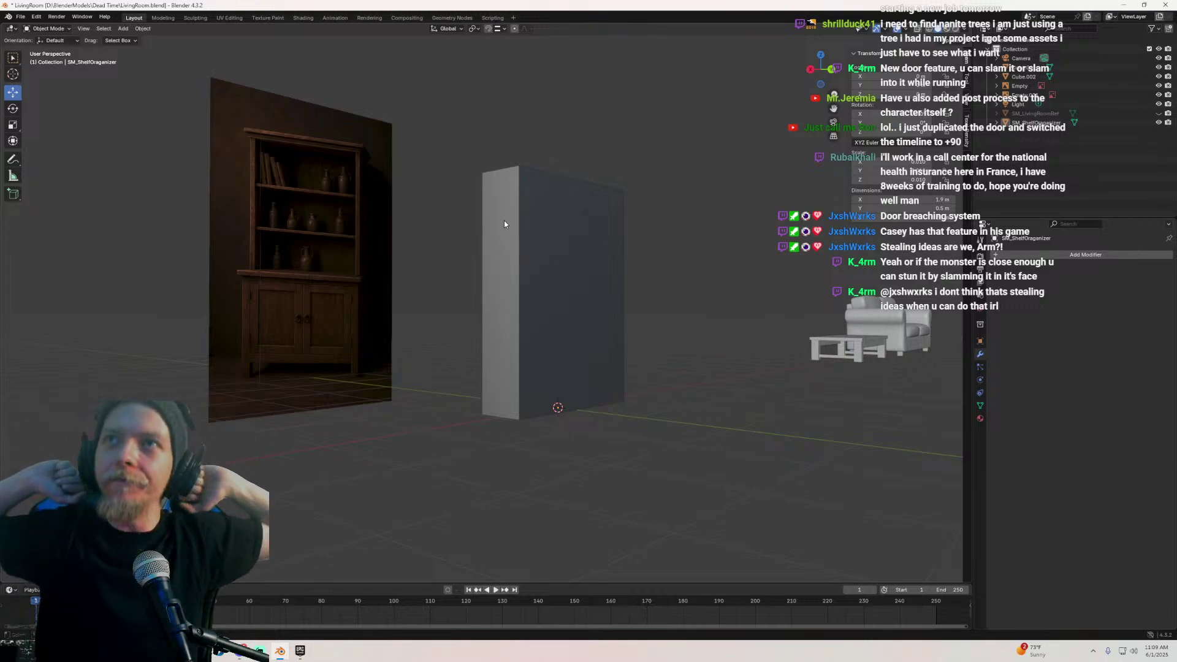
{"action": "middle_click_drag", "start_coordinate": [539, 333], "coordinate": [514, 313]}
{"action": "scroll", "coordinate": [533, 314], "scroll_direction": "up", "scroll_amount": 3}
{"action": "left_click", "coordinate": [552, 319]}
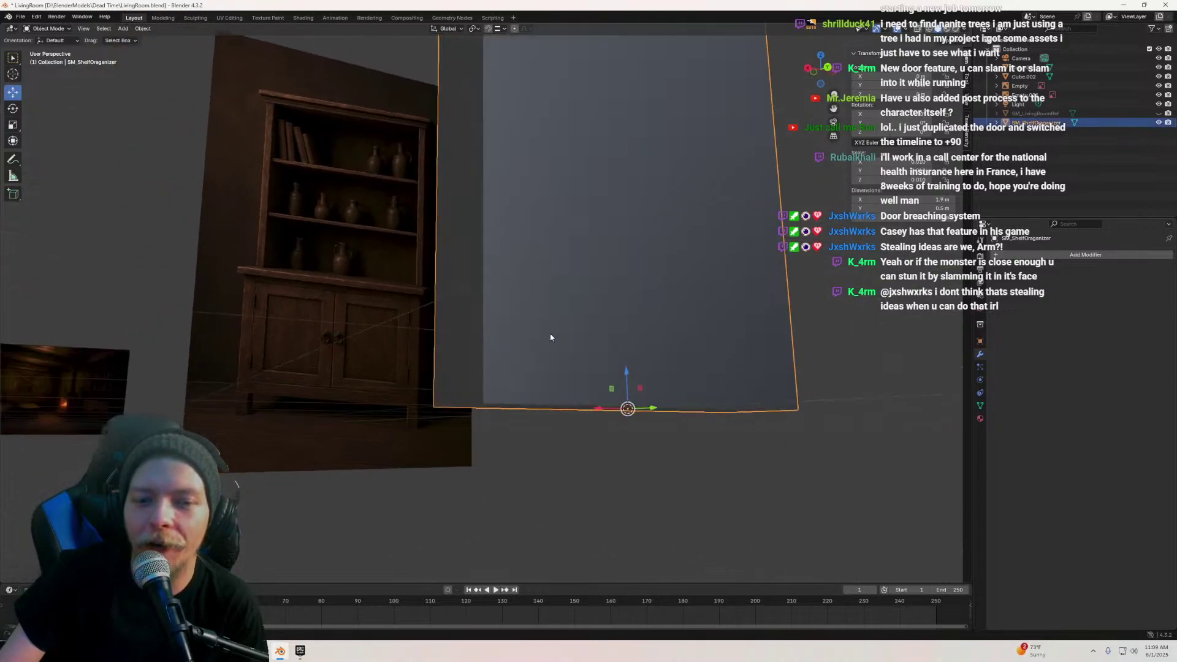
{"action": "scroll", "coordinate": [549, 337], "scroll_direction": "up", "scroll_amount": 5}
{"action": "scroll", "coordinate": [484, 356], "scroll_direction": "down", "scroll_amount": 4}
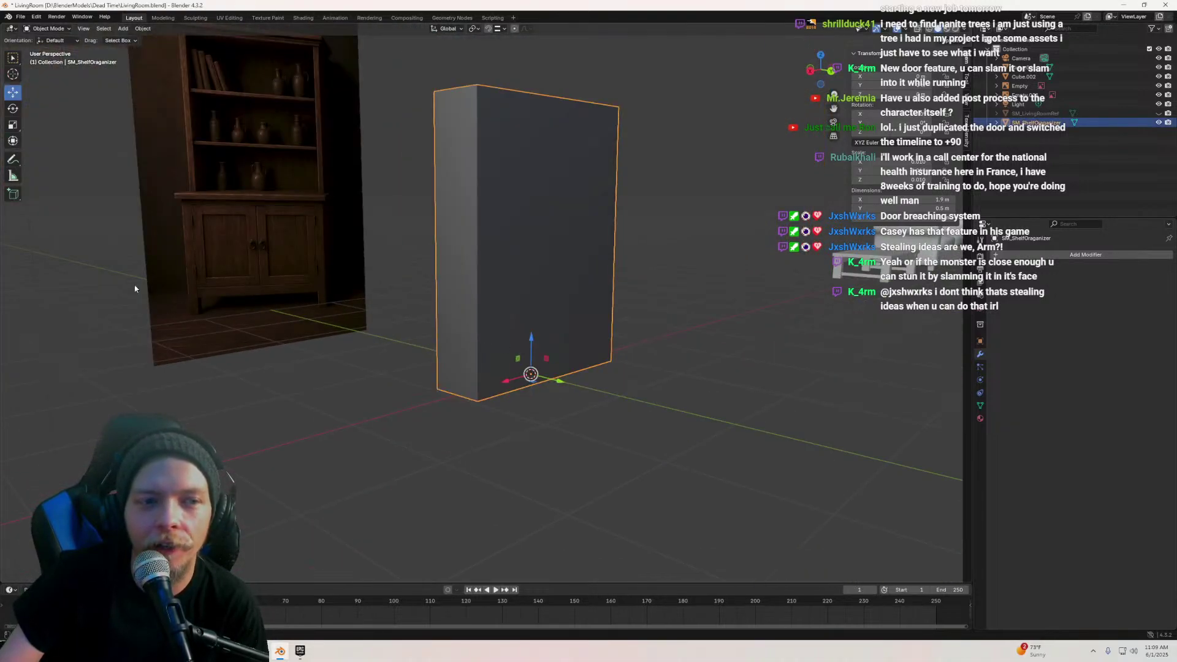
Add a new cube mesh to the scene beside the bookcase reference
{"action": "left_click", "coordinate": [122, 28]}
{"action": "mouse_move", "coordinate": [132, 38]}
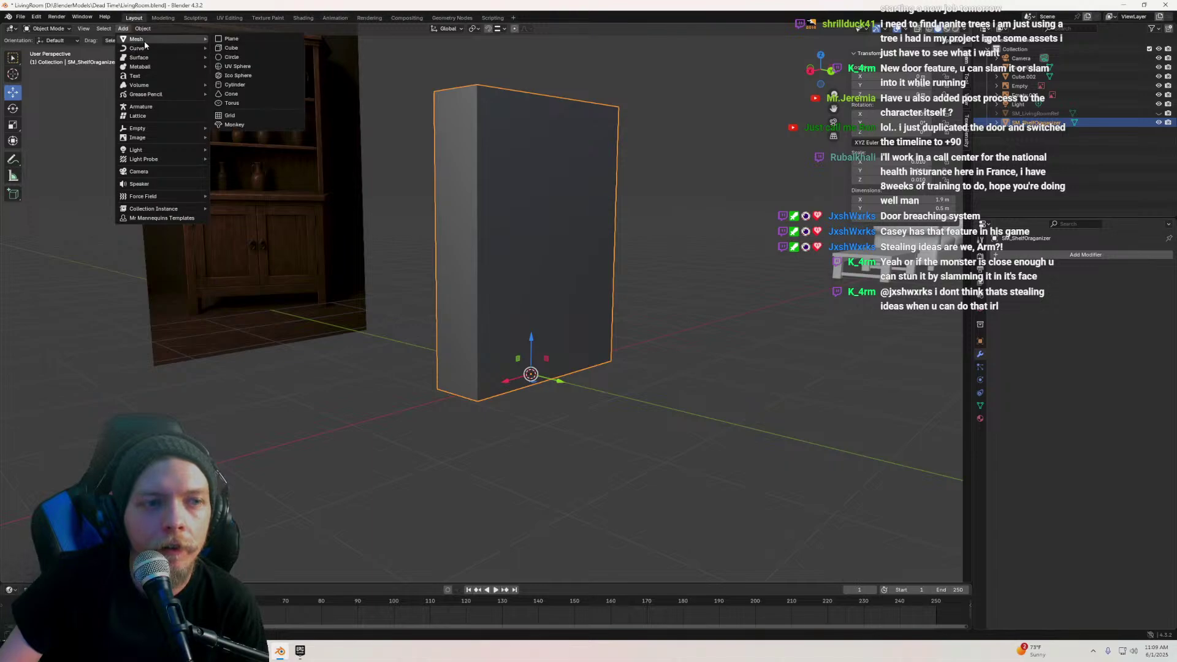
{"action": "left_click", "coordinate": [236, 49]}
{"action": "scroll", "coordinate": [465, 299], "scroll_direction": "down", "scroll_amount": 1}
{"action": "scroll", "coordinate": [465, 299], "scroll_direction": "down", "scroll_amount": 4}
{"action": "middle_click_drag", "start_coordinate": [465, 299], "coordinate": [2, 32]}
{"action": "scroll", "coordinate": [538, 325], "scroll_direction": "up", "scroll_amount": 4}
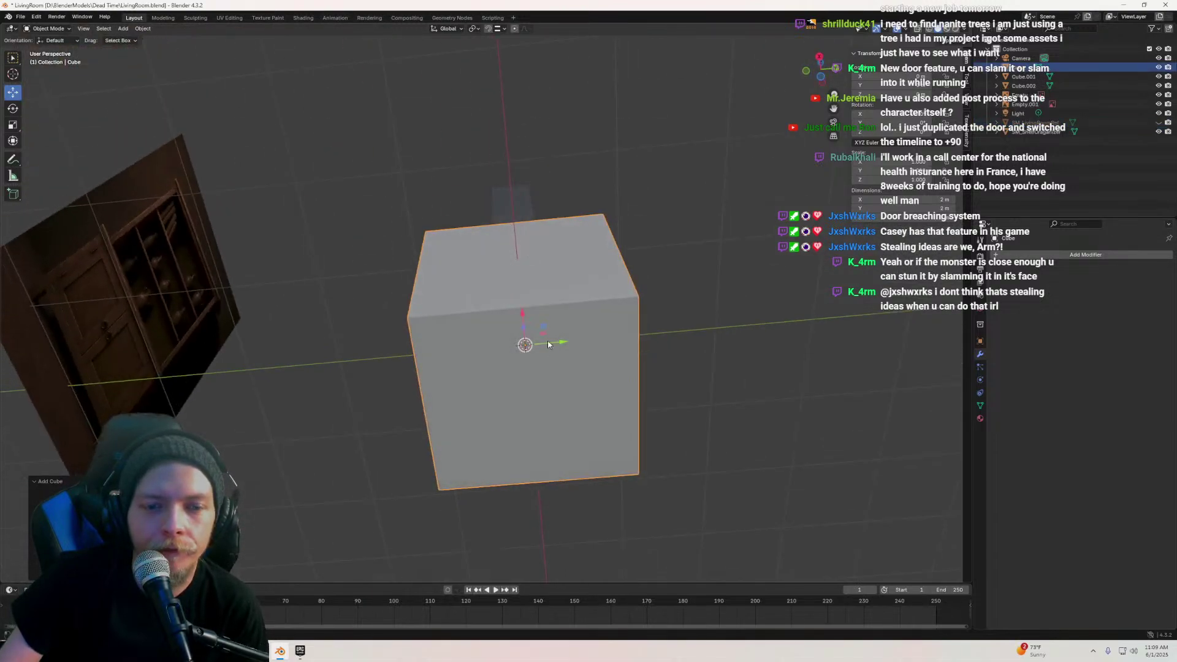
Select the cube's bottom face in Edit Mode, snap the 3D cursor to it, and return to Object Mode
{"action": "key", "text": "Tab"}
{"action": "left_click", "coordinate": [531, 425]}
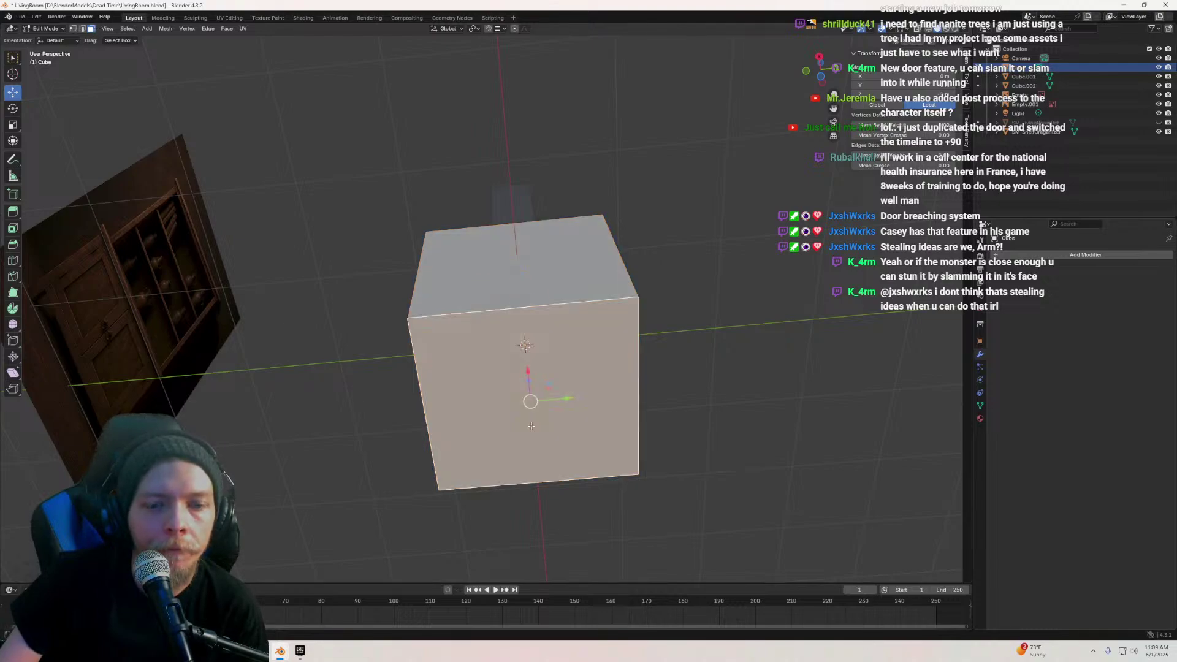
{"action": "key", "text": "ctrl+Tab"}
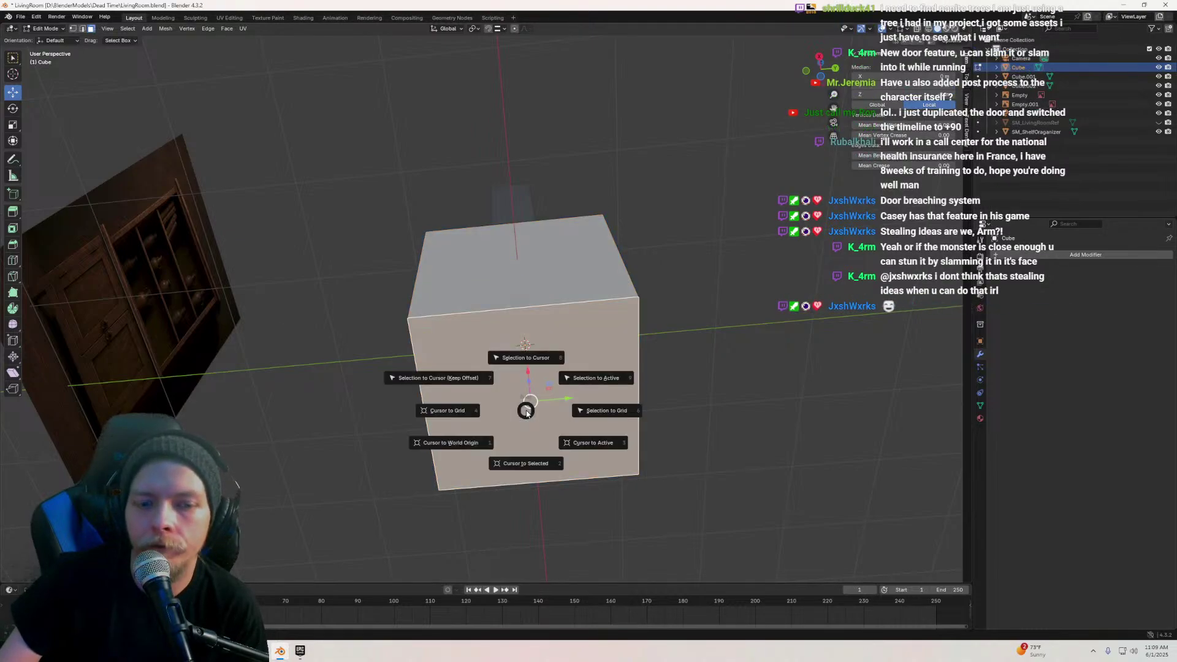
{"action": "left_click", "coordinate": [526, 457]}
{"action": "middle_click_drag", "start_coordinate": [521, 452], "coordinate": [506, 432]}
Try to snap the cube to the 3D cursor, and undo it
{"action": "right_click", "coordinate": [507, 430]}
{"action": "mouse_move", "coordinate": [506, 431]}
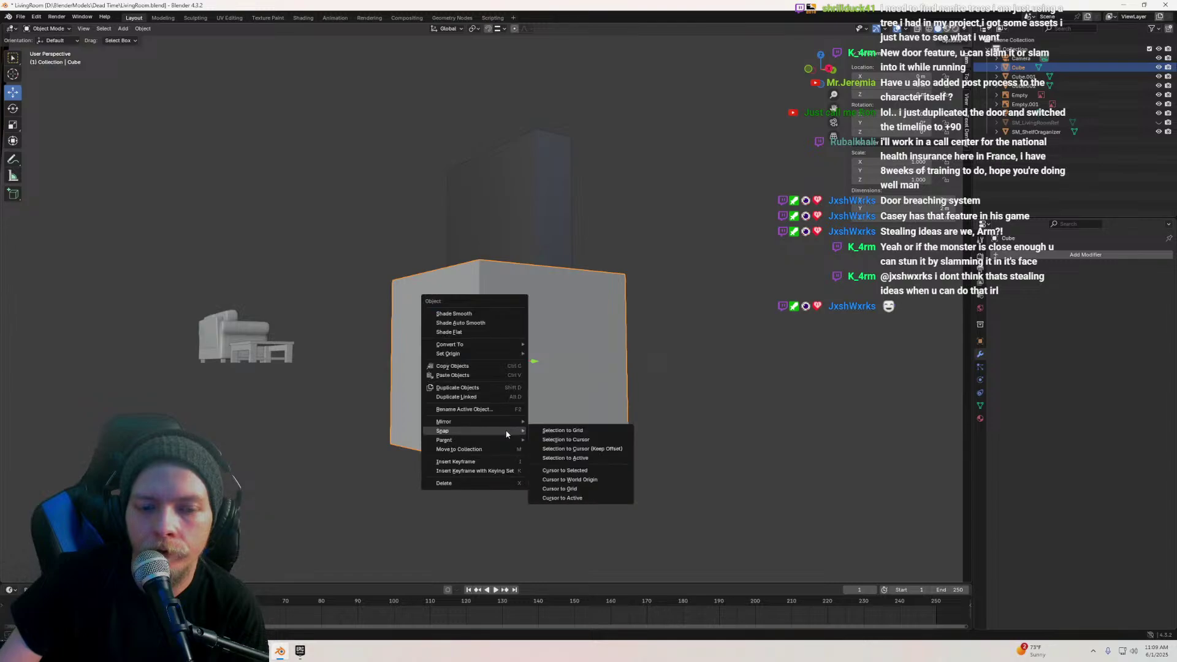
{"action": "left_click", "coordinate": [572, 440]}
{"action": "key", "text": "ctrl+z"}
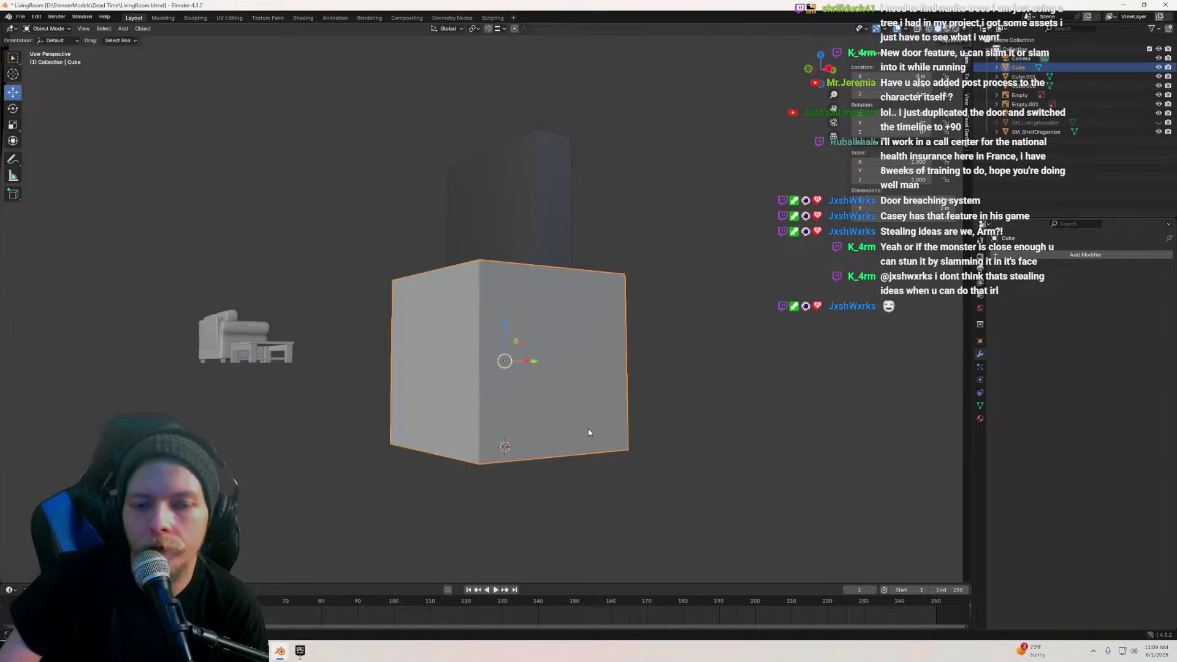
Set the cube's origin to the 3D cursor at its bottom face
{"action": "right_click", "coordinate": [576, 407]}
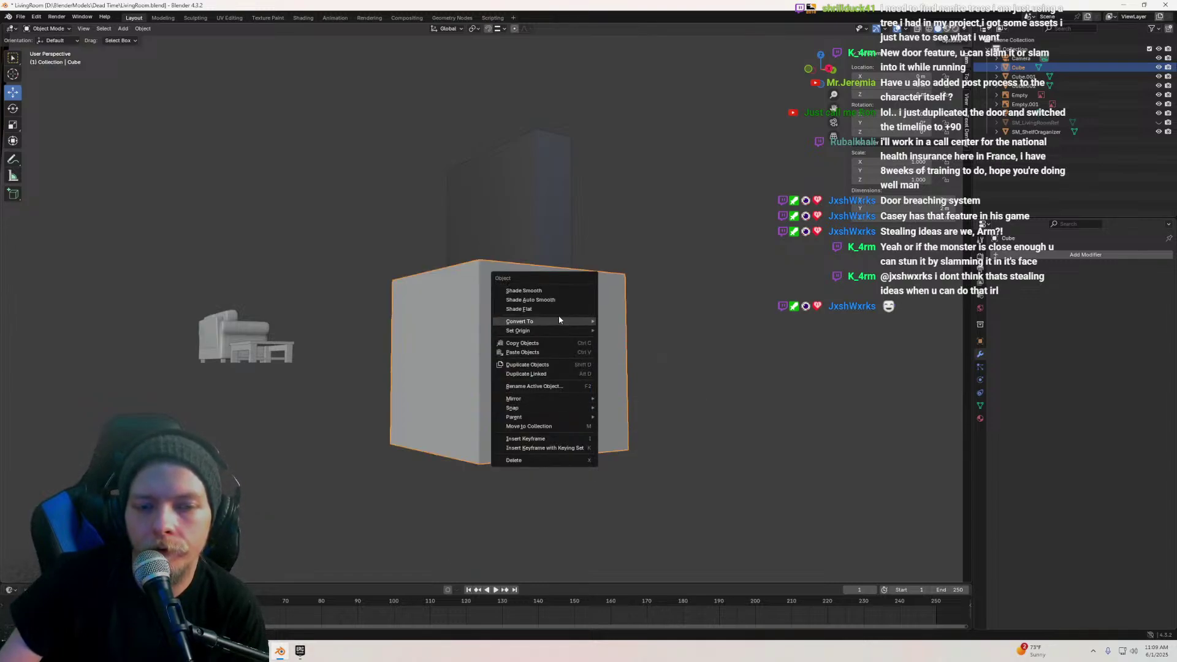
{"action": "mouse_move", "coordinate": [554, 329]}
{"action": "left_click", "coordinate": [637, 350]}
Reset the 3D cursor to the world origin and snap the cube to the cursor
{"action": "key", "text": "shift+s"}
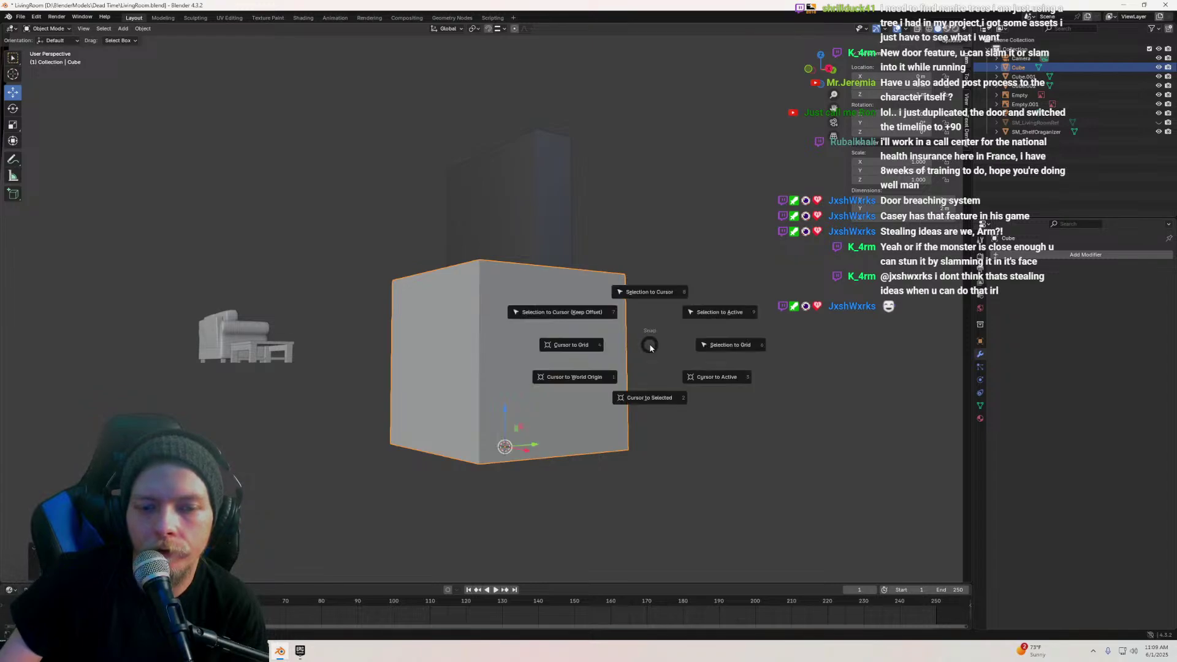
{"action": "right_click", "coordinate": [596, 373]}
{"action": "mouse_move", "coordinate": [559, 452]}
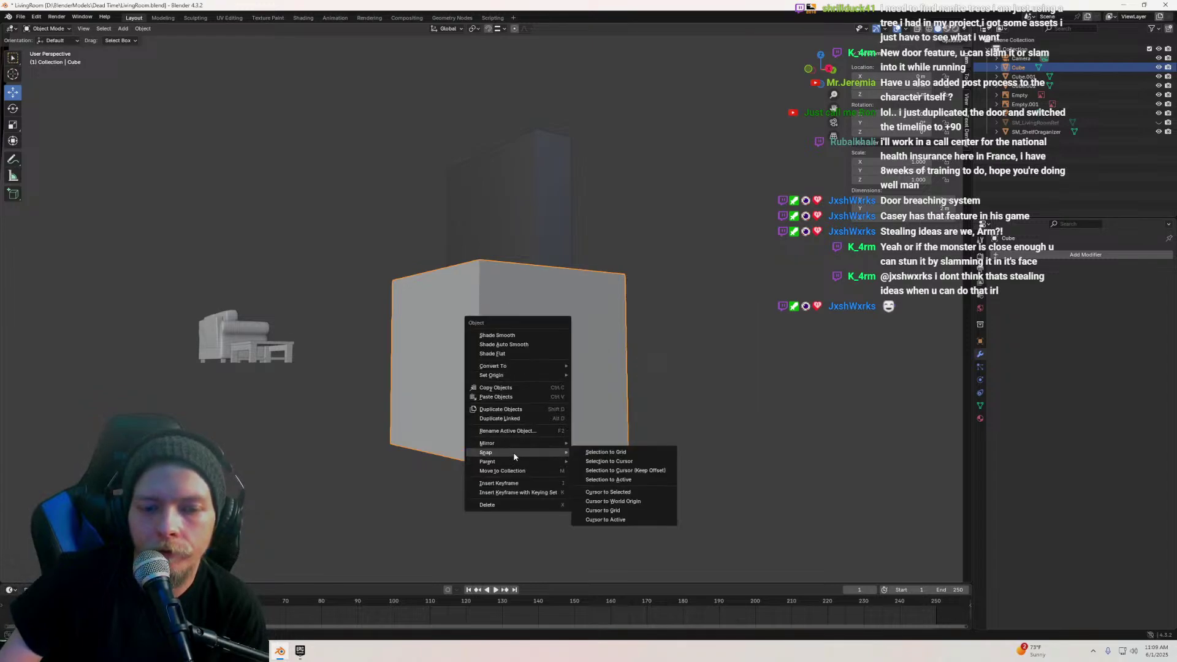
{"action": "left_click", "coordinate": [595, 462]}
{"action": "middle_click_drag", "start_coordinate": [595, 462], "coordinate": [568, 319]}
{"action": "scroll", "coordinate": [557, 313], "scroll_direction": "up", "scroll_amount": 5}
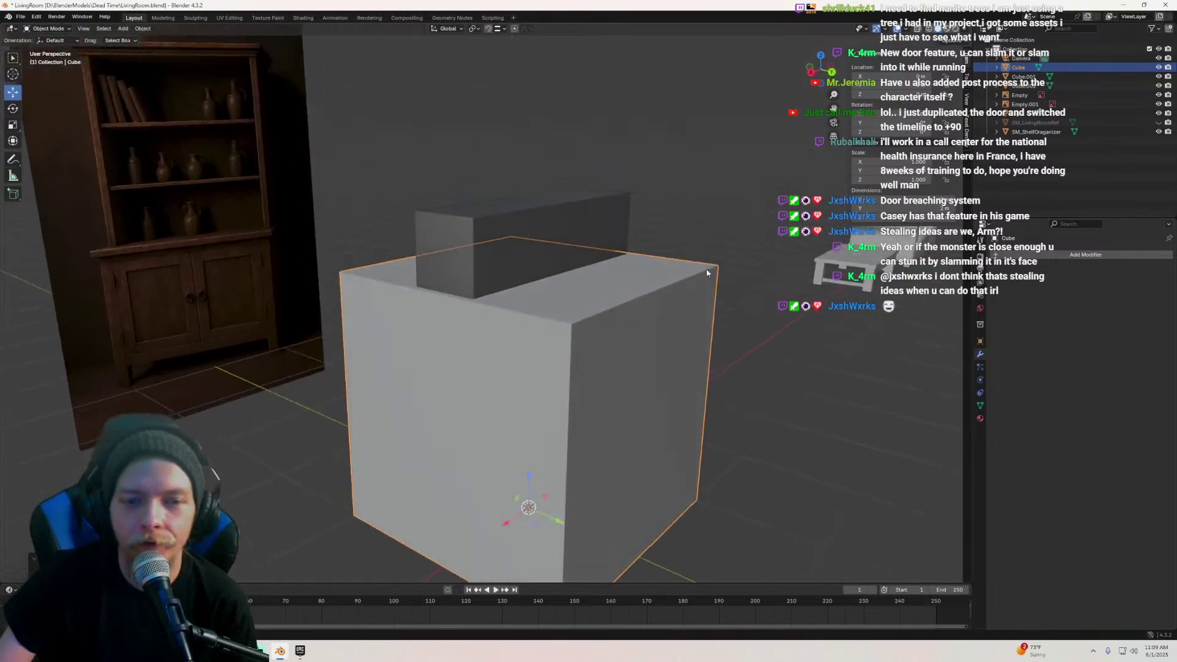
Scale the cube down uniformly in several passes to a small block about 0.097 m wide at the size block's base
{"action": "key", "text": "s"}
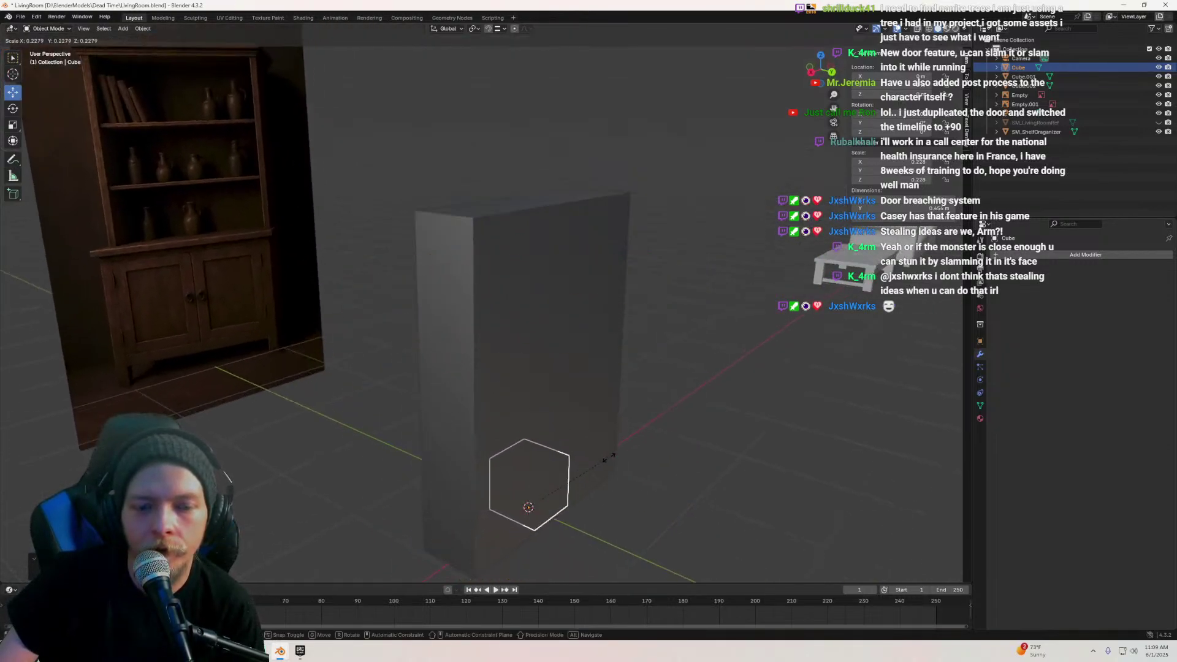
{"action": "left_click", "coordinate": [615, 454]}
{"action": "middle_click_drag", "start_coordinate": [615, 455], "coordinate": [613, 288], "text": "shift"}
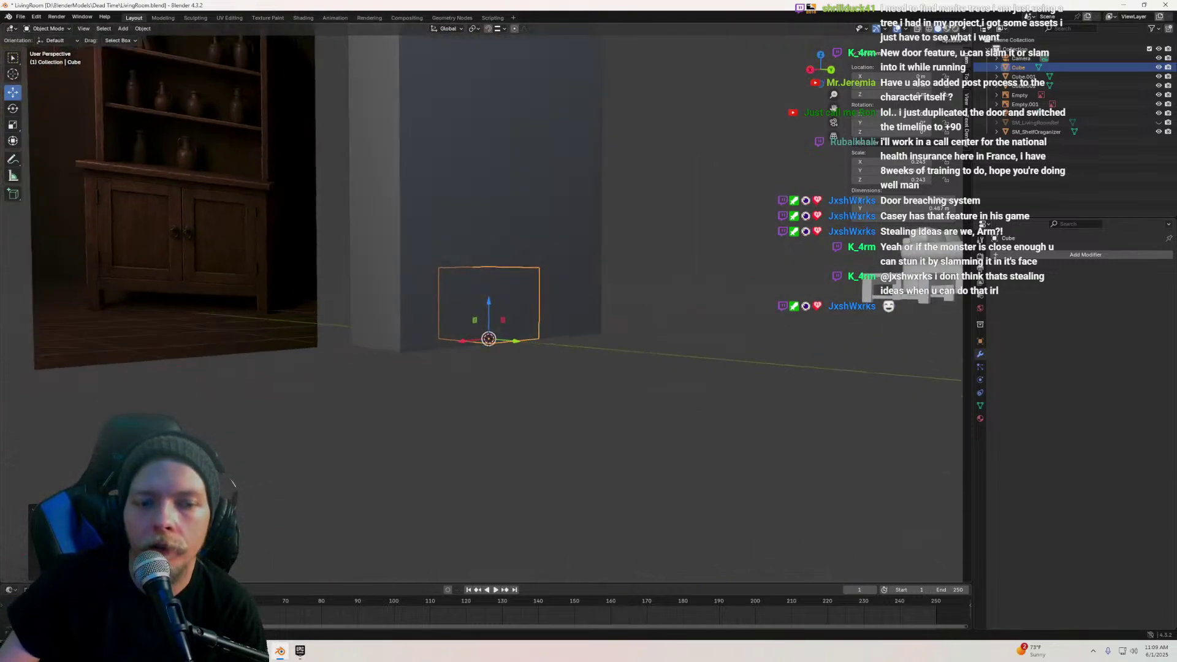
{"action": "key", "text": "s"}
{"action": "left_click", "coordinate": [531, 308]}
{"action": "scroll", "coordinate": [515, 316], "scroll_direction": "up", "scroll_amount": 4}
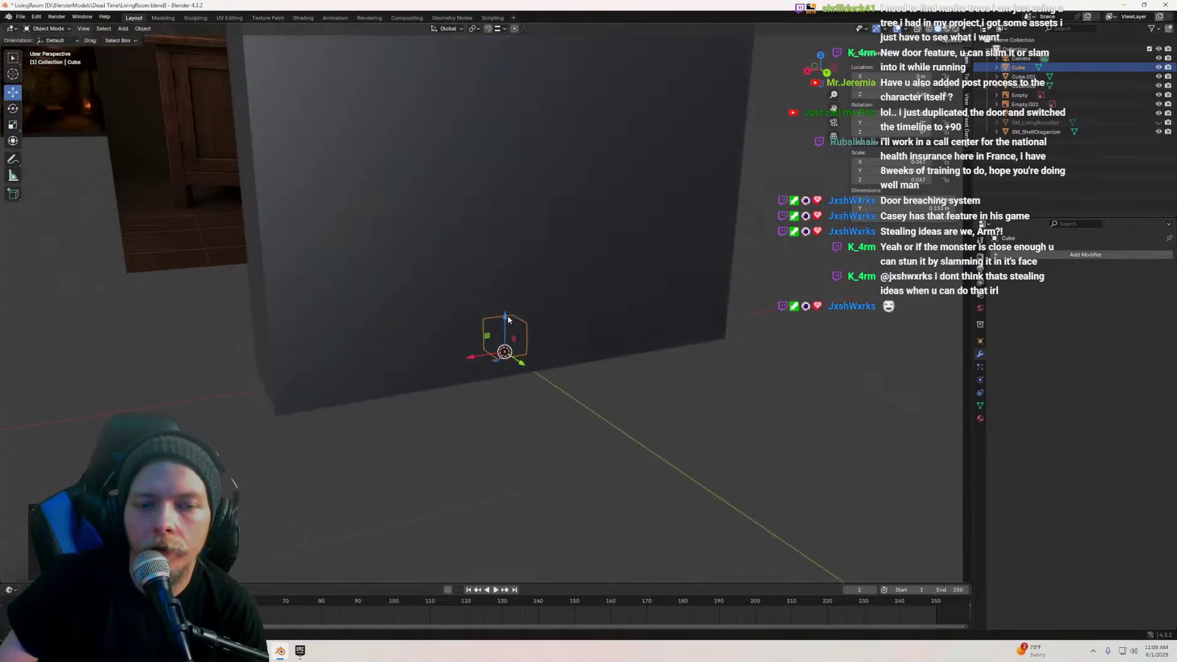
{"action": "key", "text": "s"}
{"action": "left_click", "coordinate": [538, 319]}
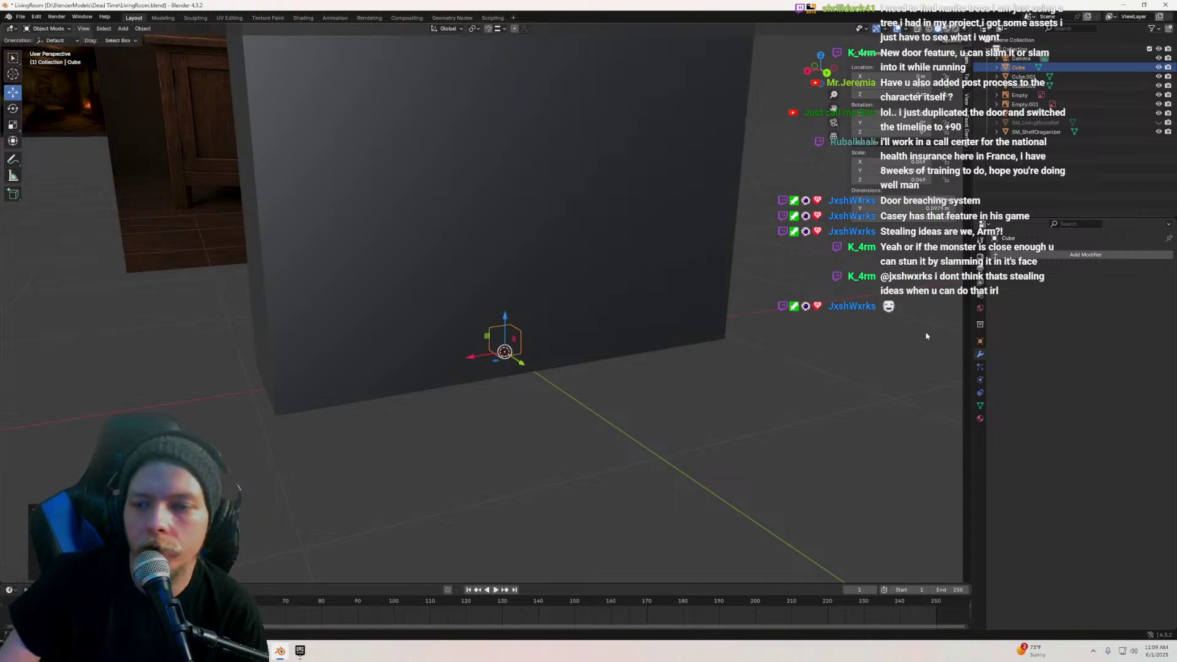
Add a Bevel modifier to the small cube, raise its segment count, and set the amount to 0.05 m
{"action": "left_click", "coordinate": [1096, 261]}
{"action": "mouse_move", "coordinate": [1069, 241]}
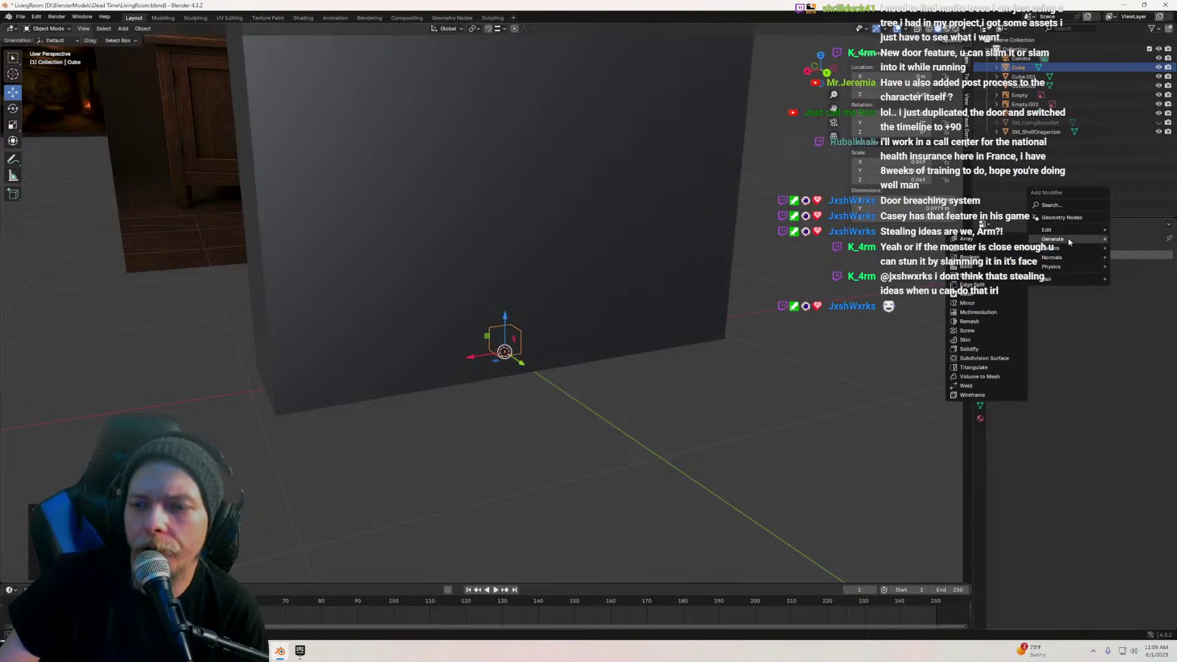
{"action": "left_click", "coordinate": [966, 248]}
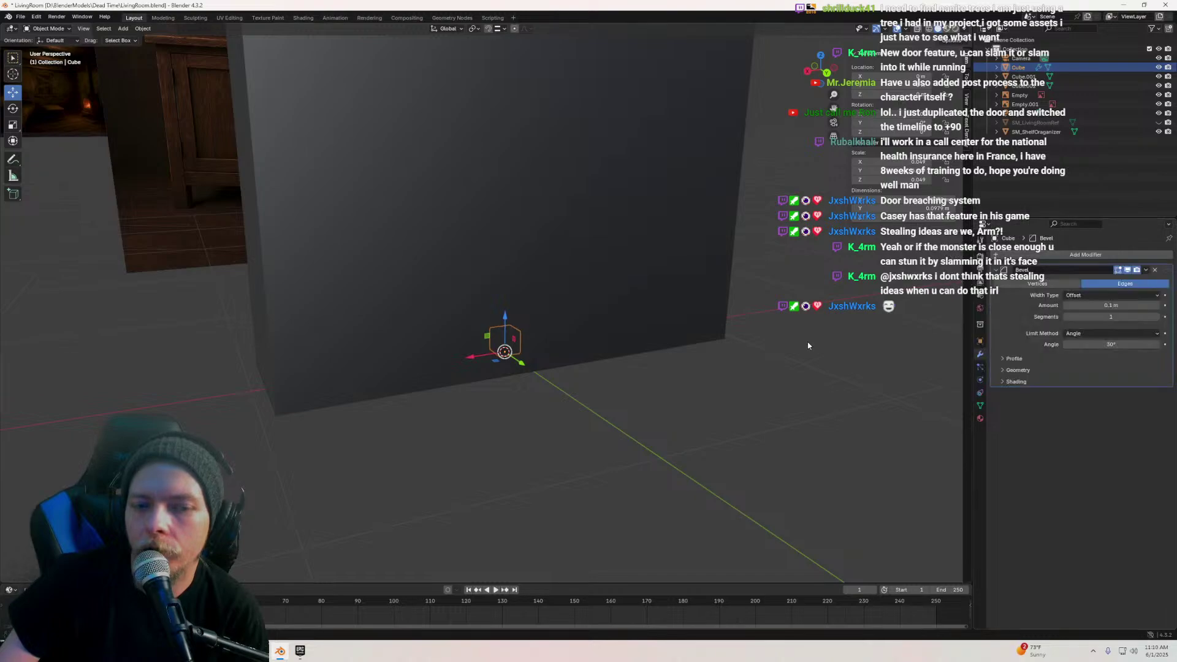
{"action": "left_click_drag", "start_coordinate": [1100, 314], "coordinate": [1129, 309]}
{"action": "left_click", "coordinate": [1128, 308]}
{"action": "type", "text": "0.05"}
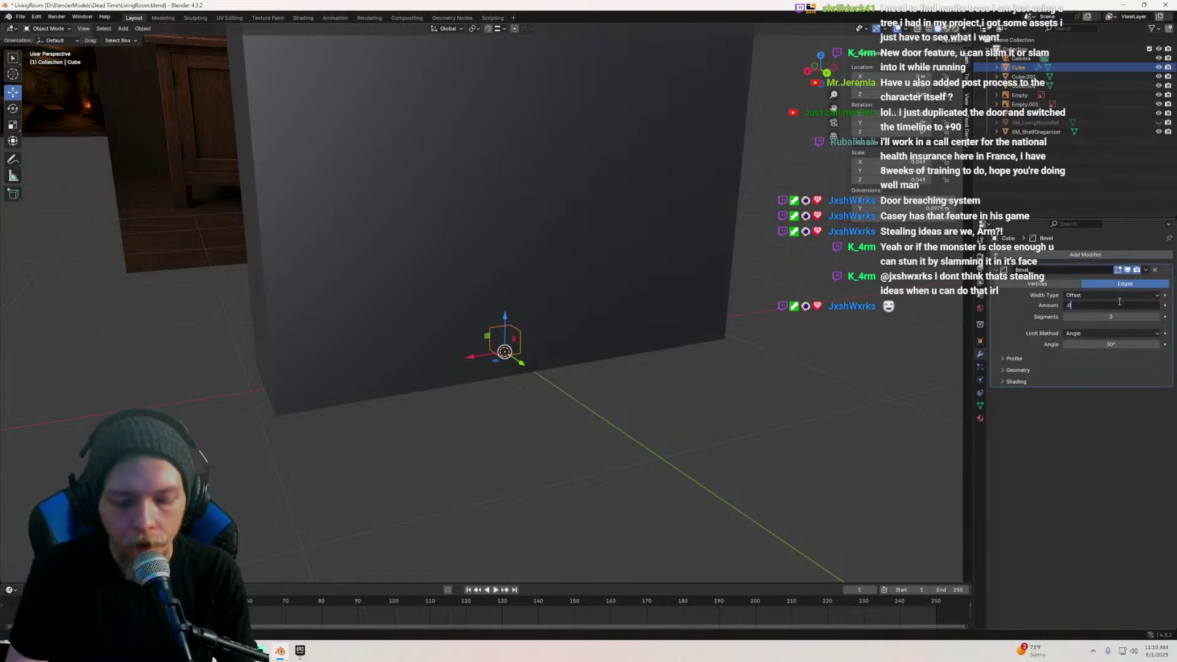
{"action": "key", "text": "Return"}
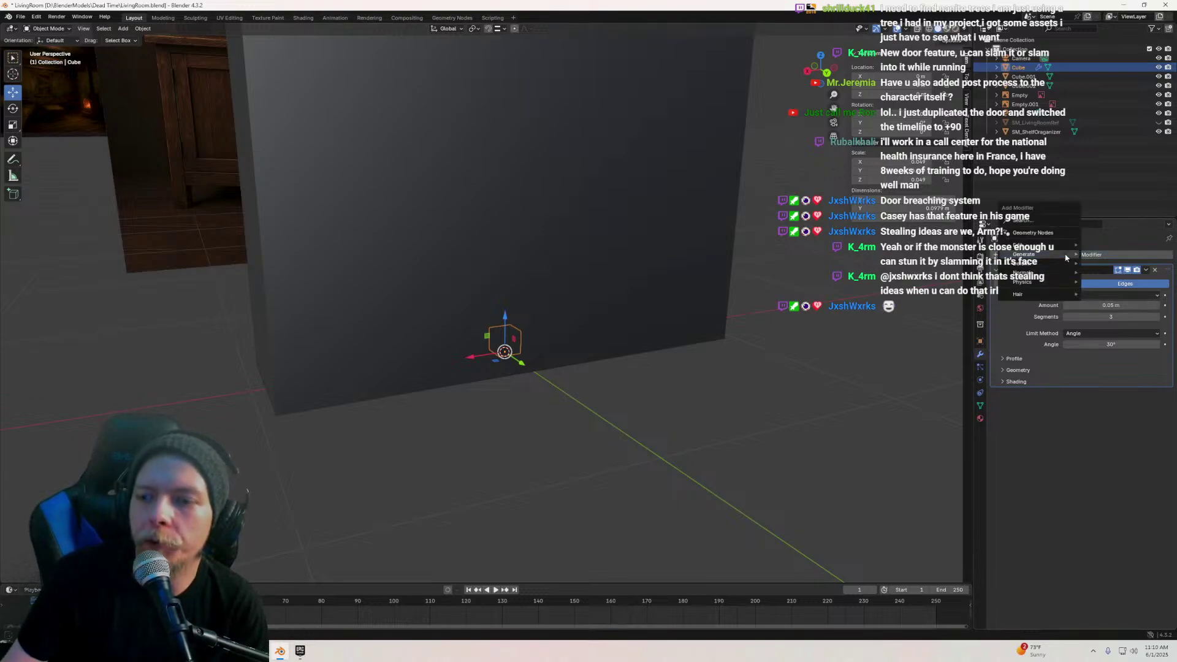
Add a Mirror modifier on the X axis to the small cube
{"action": "left_click", "coordinate": [1064, 254]}
{"action": "mouse_move", "coordinate": [1064, 252]}
{"action": "left_click", "coordinate": [1116, 319]}
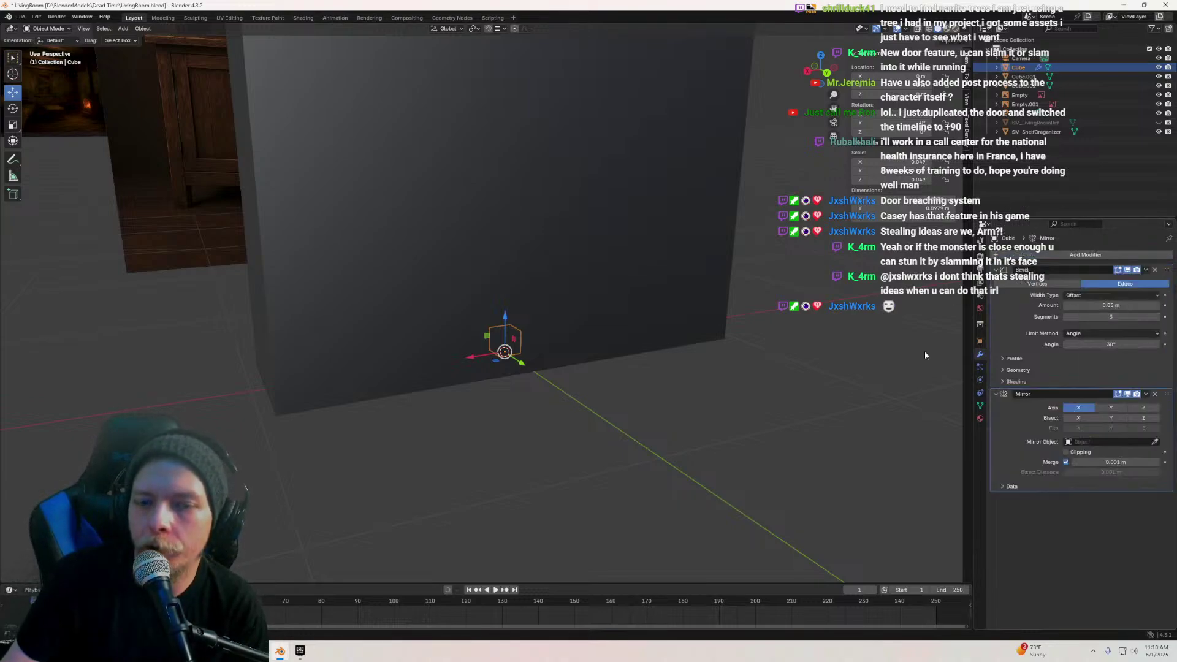
In Edit Mode, move the cube's mesh with snapping to a bottom corner of the size block and mirror it across Y as well
{"action": "key", "text": "Tab"}
{"action": "left_click_drag", "start_coordinate": [474, 347], "coordinate": [299, 385]}
{"action": "middle_click_drag", "start_coordinate": [300, 384], "coordinate": [411, 343]}
{"action": "left_click", "coordinate": [489, 30]}
{"action": "middle_click_drag", "start_coordinate": [503, 215], "coordinate": [569, 375]}
{"action": "scroll", "coordinate": [548, 281], "scroll_direction": "up", "scroll_amount": 6}
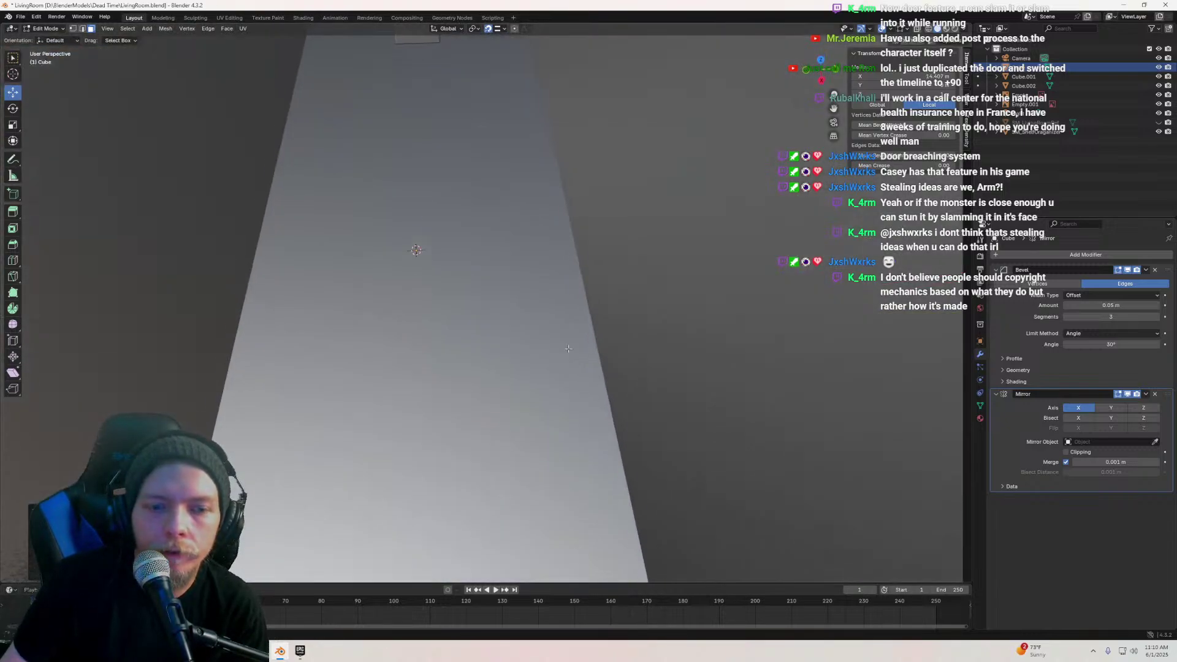
{"action": "scroll", "coordinate": [533, 268], "scroll_direction": "down", "scroll_amount": 4}
{"action": "middle_click_drag", "start_coordinate": [533, 264], "coordinate": [520, 301]}
{"action": "left_click_drag", "start_coordinate": [458, 425], "coordinate": [665, 361]}
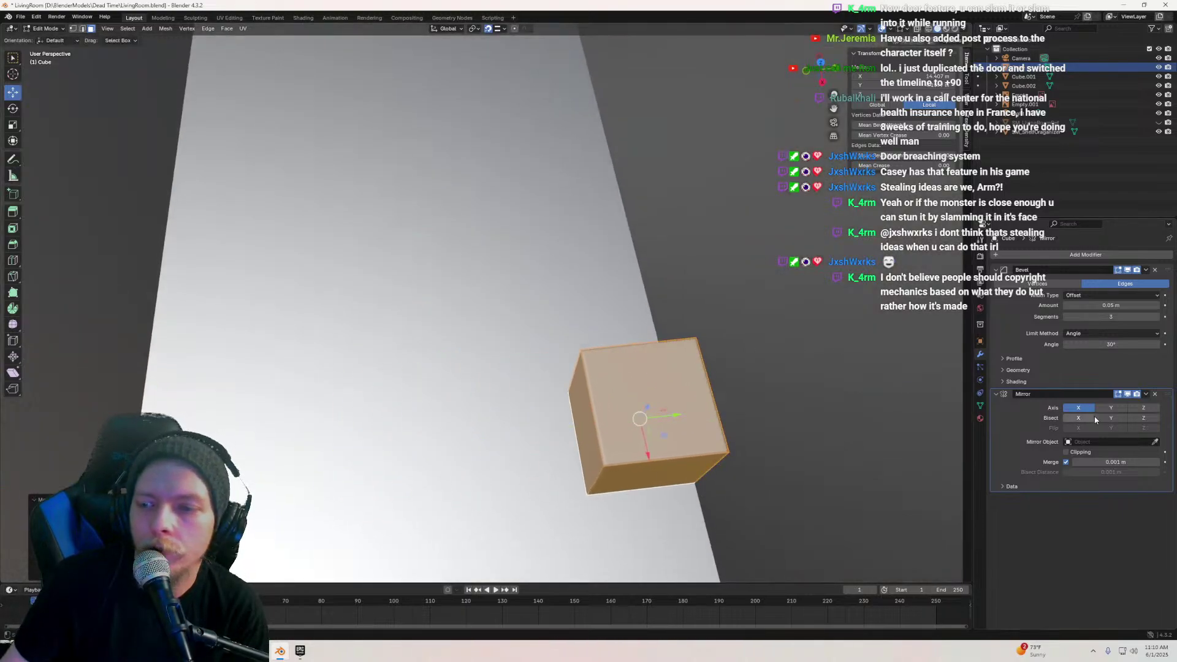
{"action": "left_click", "coordinate": [1110, 408]}
{"action": "middle_click_drag", "start_coordinate": [573, 346], "coordinate": [599, 342]}
{"action": "middle_click_drag", "start_coordinate": [549, 291], "coordinate": [486, 372]}
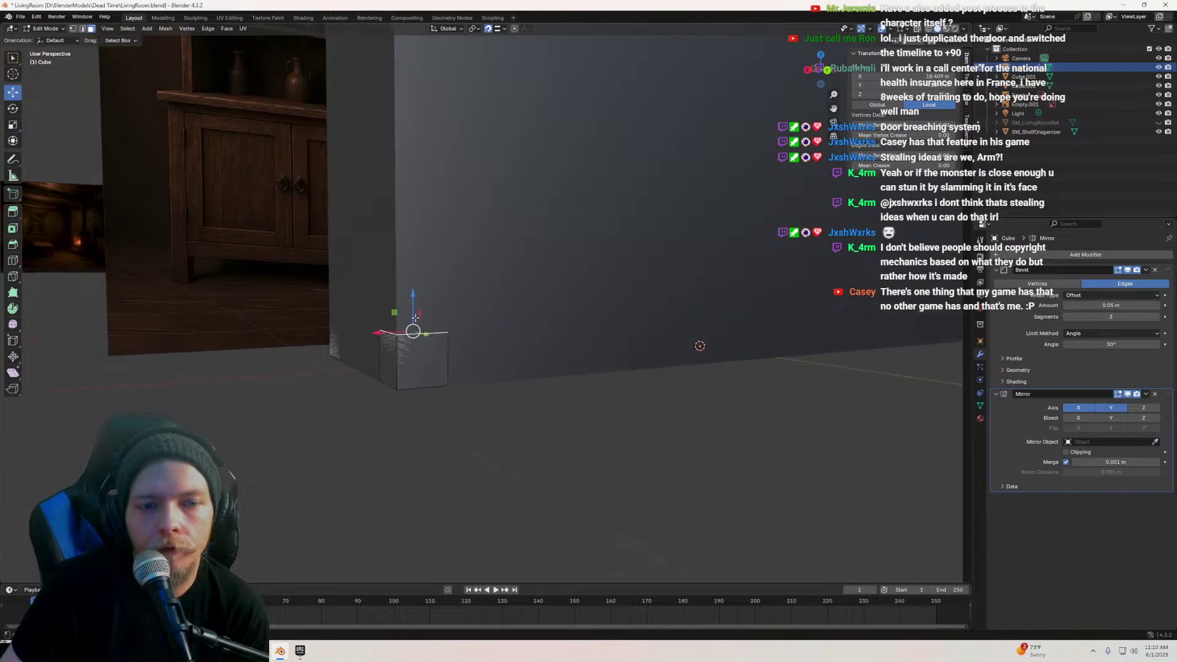
Raise the top face of the corner foot slightly and scale the selected geometry down a little
{"action": "left_click_drag", "start_coordinate": [414, 299], "coordinate": [415, 282]}
{"action": "scroll", "coordinate": [546, 288], "scroll_direction": "down", "scroll_amount": 7}
{"action": "middle_click_drag", "start_coordinate": [550, 287], "coordinate": [604, 273]}
{"action": "key", "text": "s"}
{"action": "right_click", "coordinate": [646, 265]}
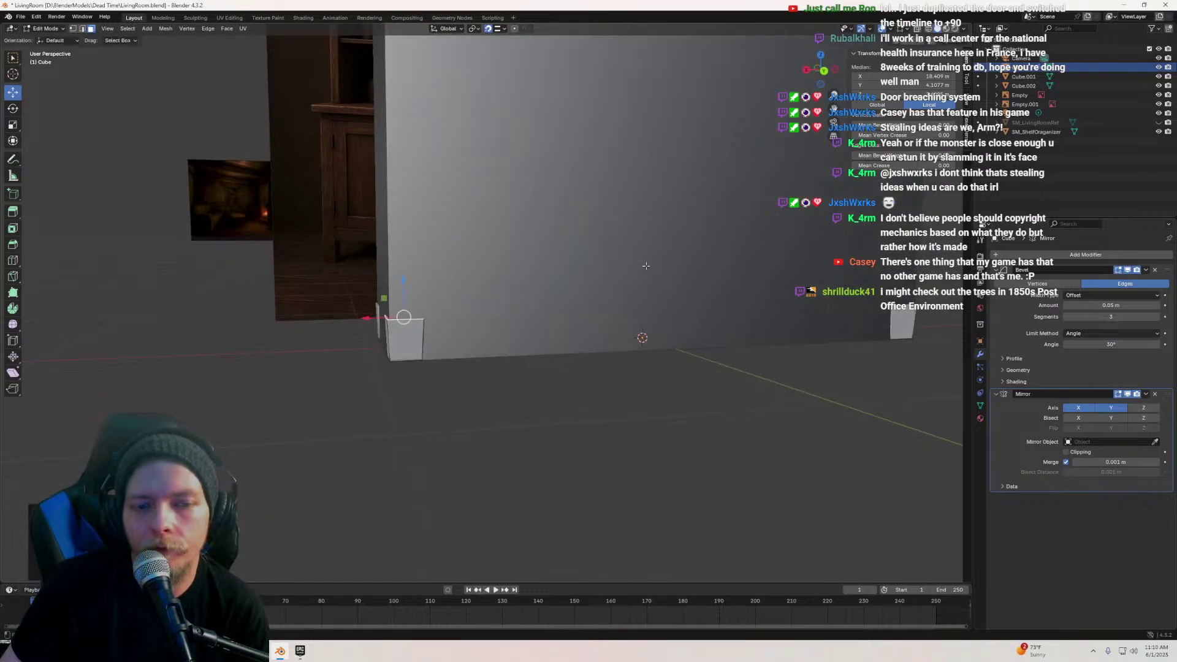
{"action": "key", "text": "s"}
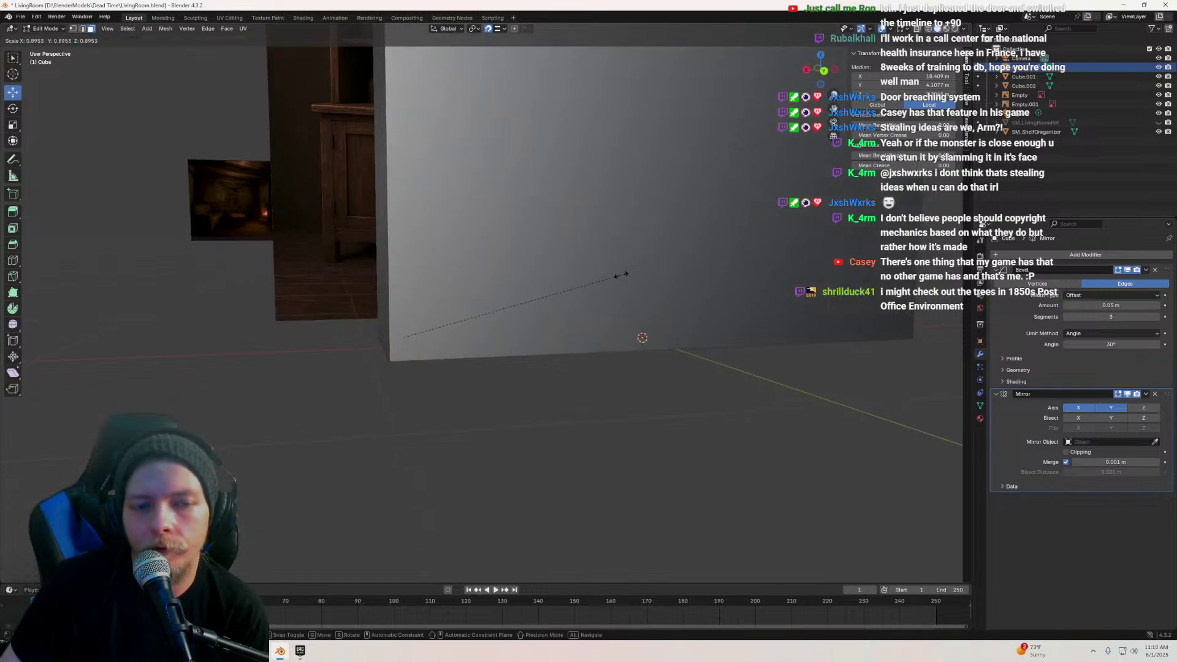
{"action": "left_click", "coordinate": [620, 275]}
Shift the foot's geometry vertically so it sticks out at the underside of the size block
{"action": "middle_click_drag", "start_coordinate": [621, 275], "coordinate": [529, 384]}
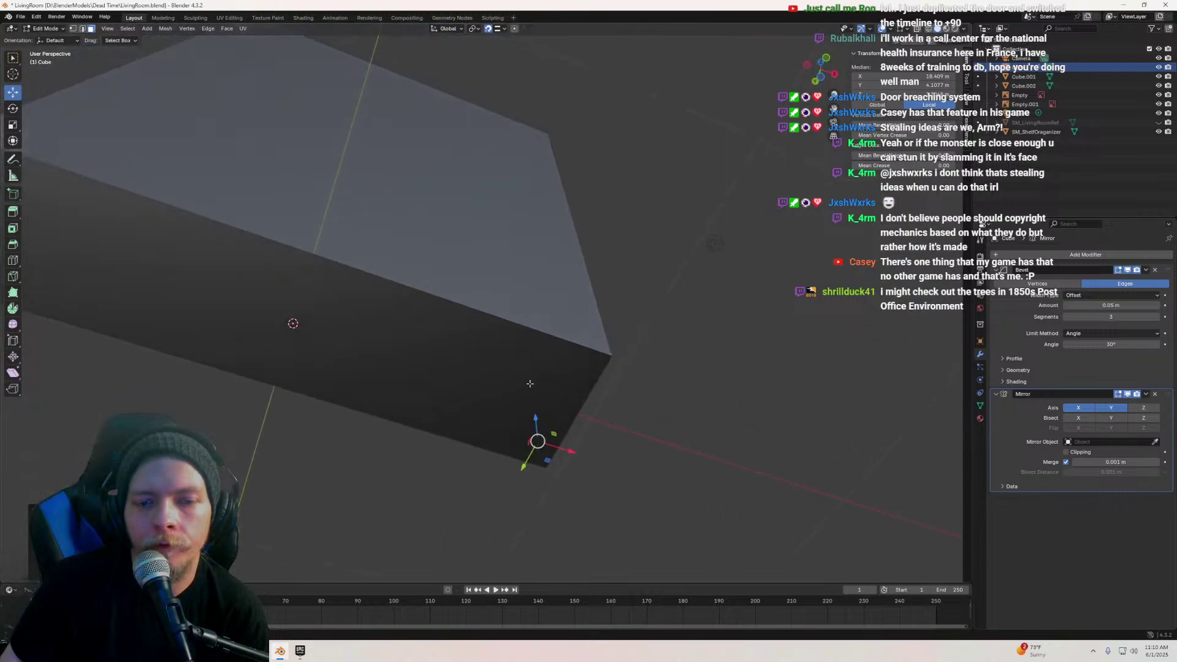
{"action": "middle_click_drag", "start_coordinate": [532, 457], "coordinate": [520, 288]}
{"action": "left_click_drag", "start_coordinate": [458, 331], "coordinate": [462, 363]}
{"action": "middle_click_drag", "start_coordinate": [463, 363], "coordinate": [488, 391]}
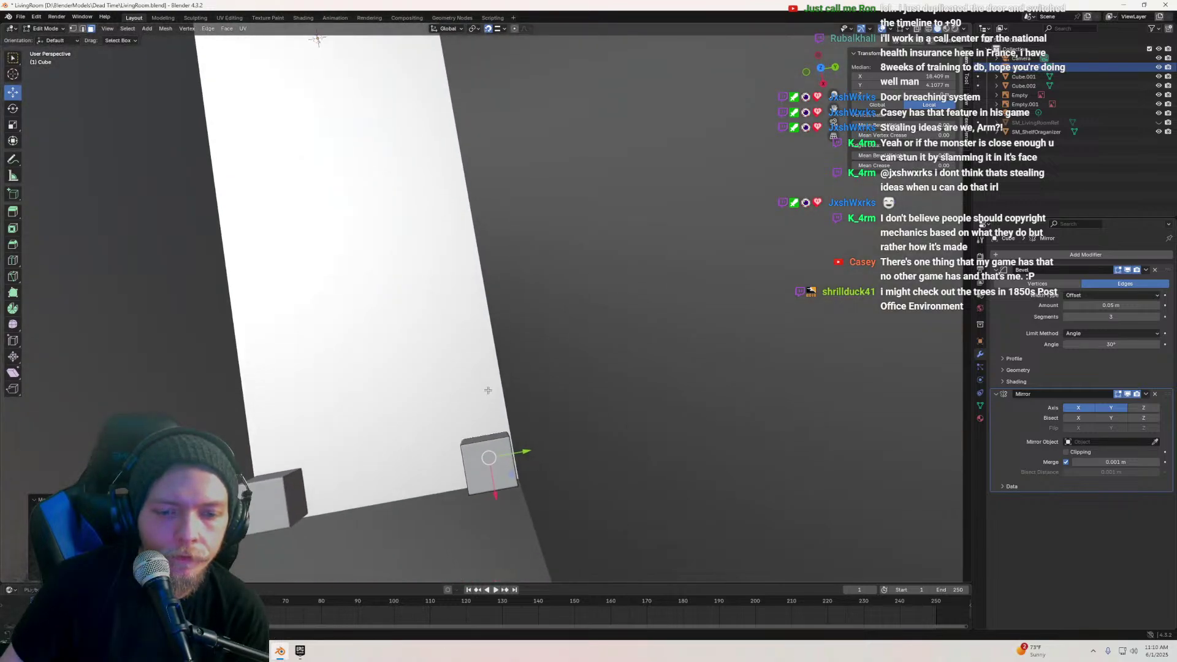
{"action": "key", "text": "a"}
{"action": "middle_click_drag", "start_coordinate": [522, 456], "coordinate": [470, 396]}
{"action": "key", "text": "Tab"}
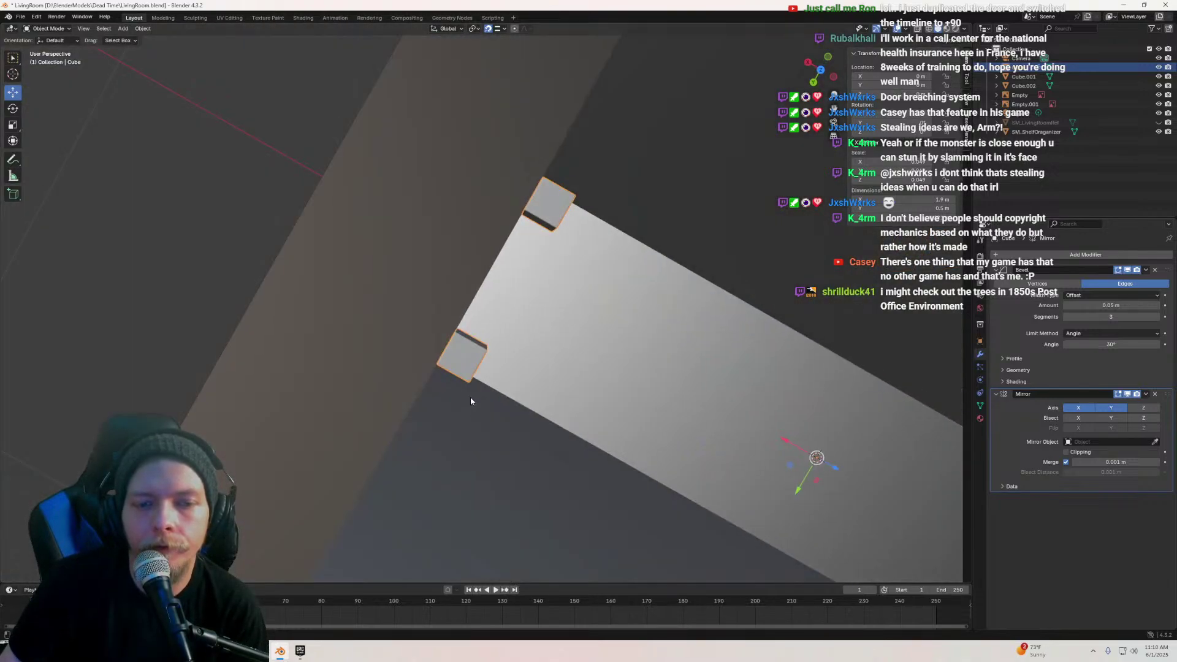
Fine-tune the foot's geometry at the size block's bottom corner in Edit Mode and return to Object Mode
{"action": "key", "text": "Tab"}
{"action": "scroll", "coordinate": [498, 358], "scroll_direction": "up", "scroll_amount": 3}
{"action": "middle_click_drag", "start_coordinate": [499, 358], "coordinate": [533, 335]}
{"action": "left_click_drag", "start_coordinate": [503, 335], "coordinate": [505, 360]}
{"action": "scroll", "coordinate": [500, 361], "scroll_direction": "down", "scroll_amount": 5}
{"action": "middle_click_drag", "start_coordinate": [460, 359], "coordinate": [532, 368]}
{"action": "scroll", "coordinate": [435, 356], "scroll_direction": "down", "scroll_amount": 5}
{"action": "key", "text": "Tab"}
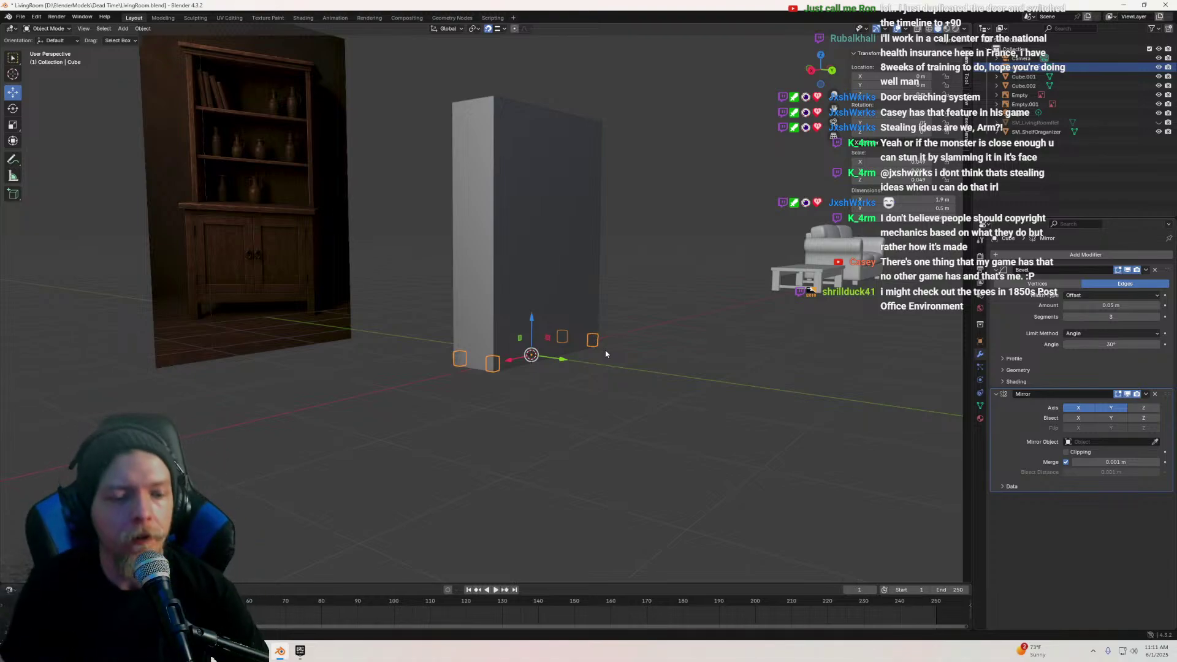
Switch to the Epic Games Launcher, open the Fab marketplace, and search "1850s post" to open the 1850s Post Office Environment listing
{"action": "left_click", "coordinate": [300, 650]}
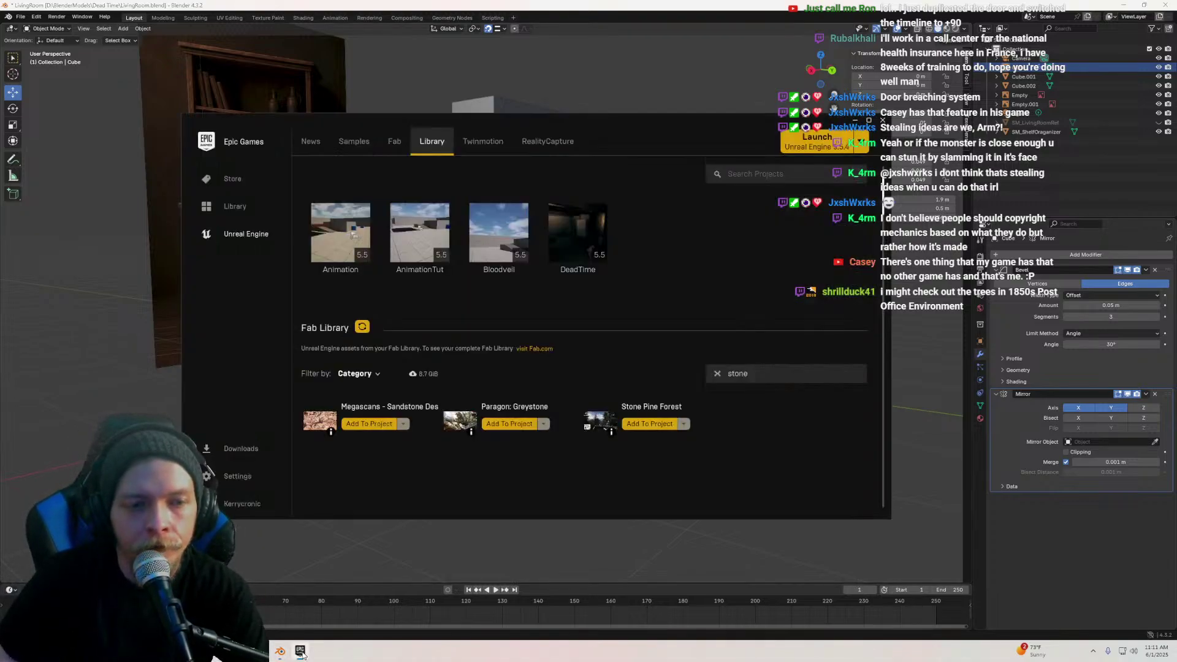
{"action": "left_click", "coordinate": [404, 143]}
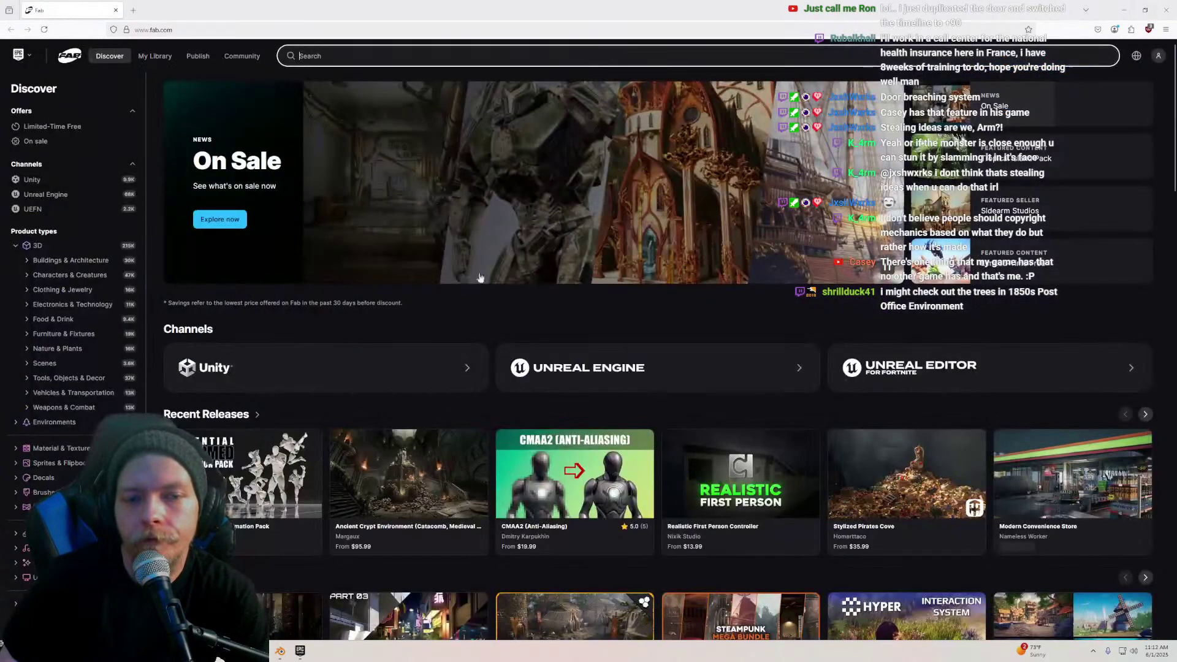
{"action": "left_click", "coordinate": [760, 56]}
{"action": "type", "text": "1850"}
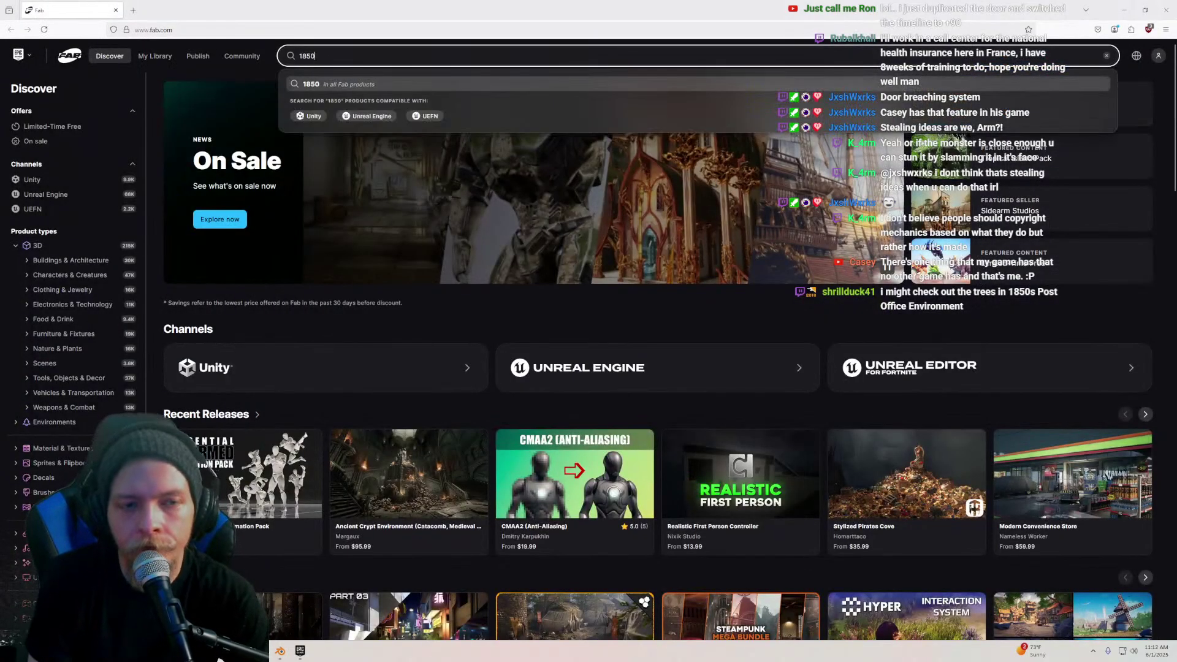
{"action": "type", "text": "s post"}
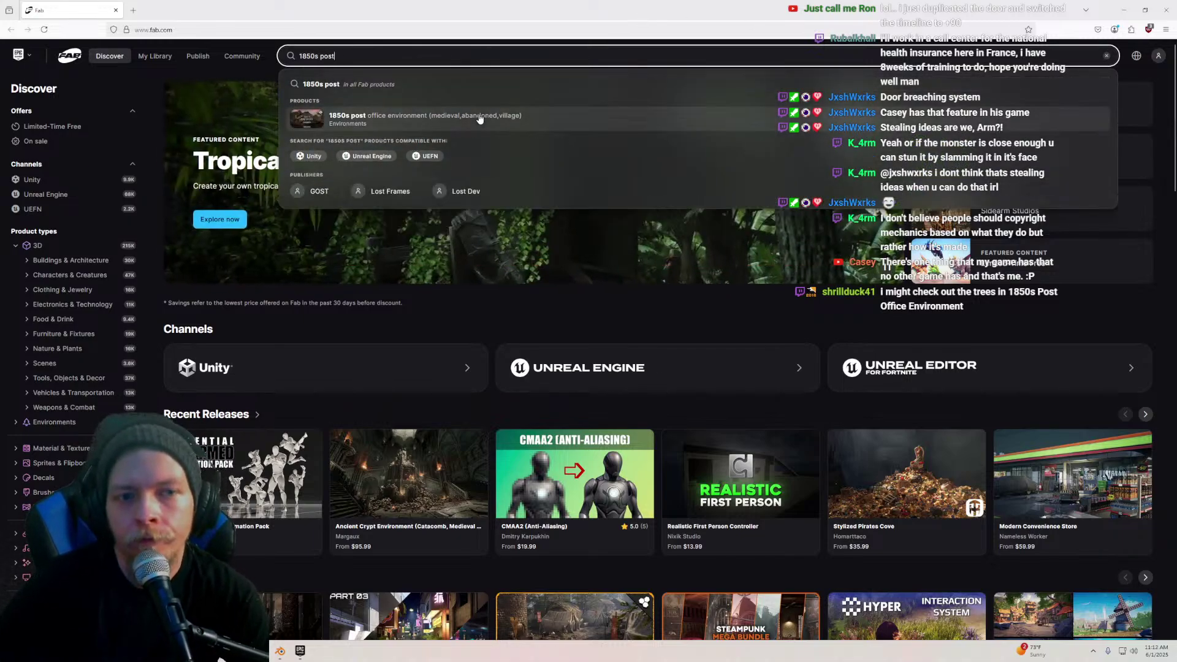
{"action": "left_click", "coordinate": [446, 118]}
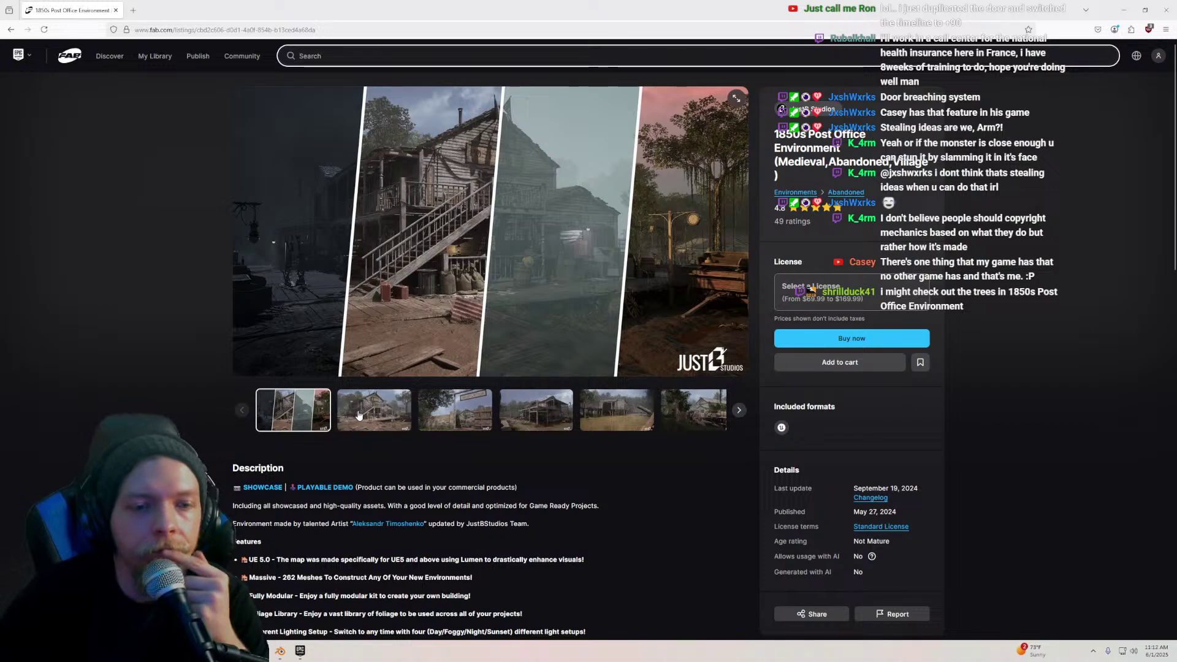
Examine the listing's gallery images of the buildings and trees, close the page and return to Blender
{"action": "left_click", "coordinate": [351, 425]}
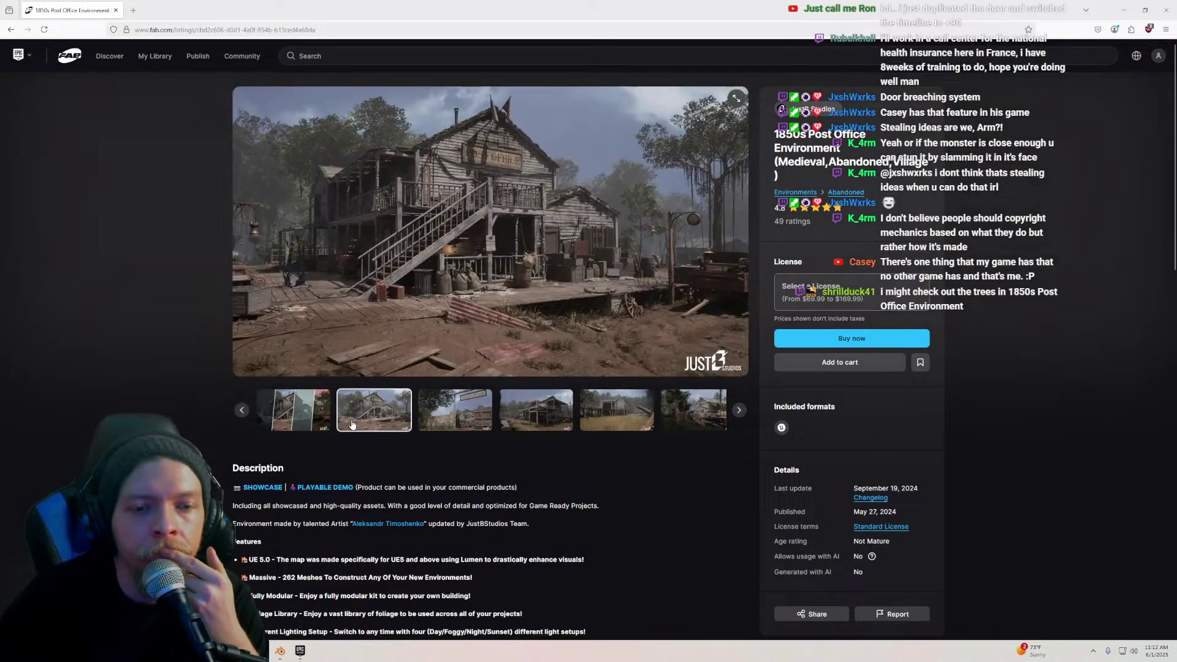
{"action": "left_click", "coordinate": [429, 418]}
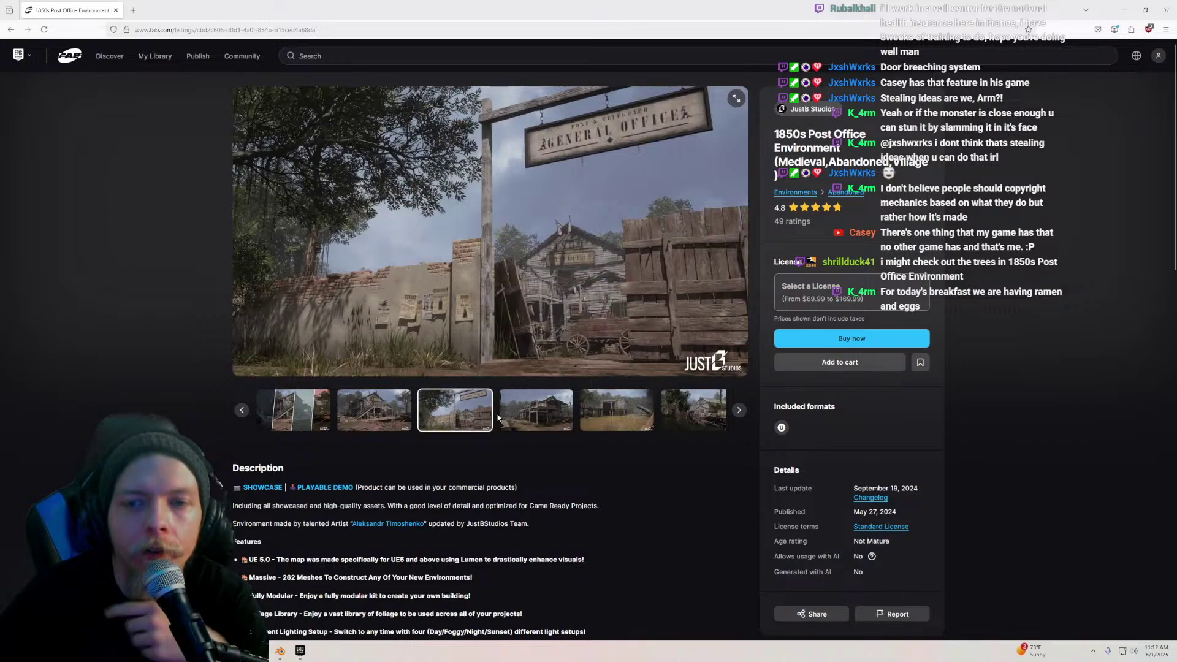
{"action": "left_click", "coordinate": [540, 416]}
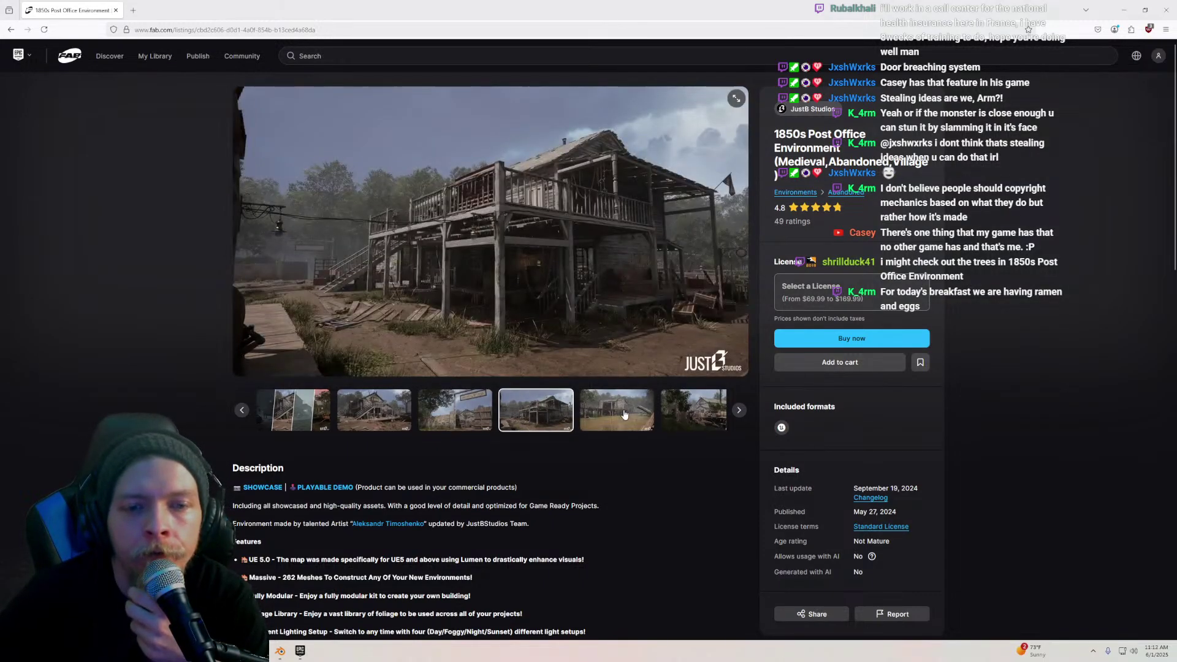
{"action": "left_click", "coordinate": [624, 415]}
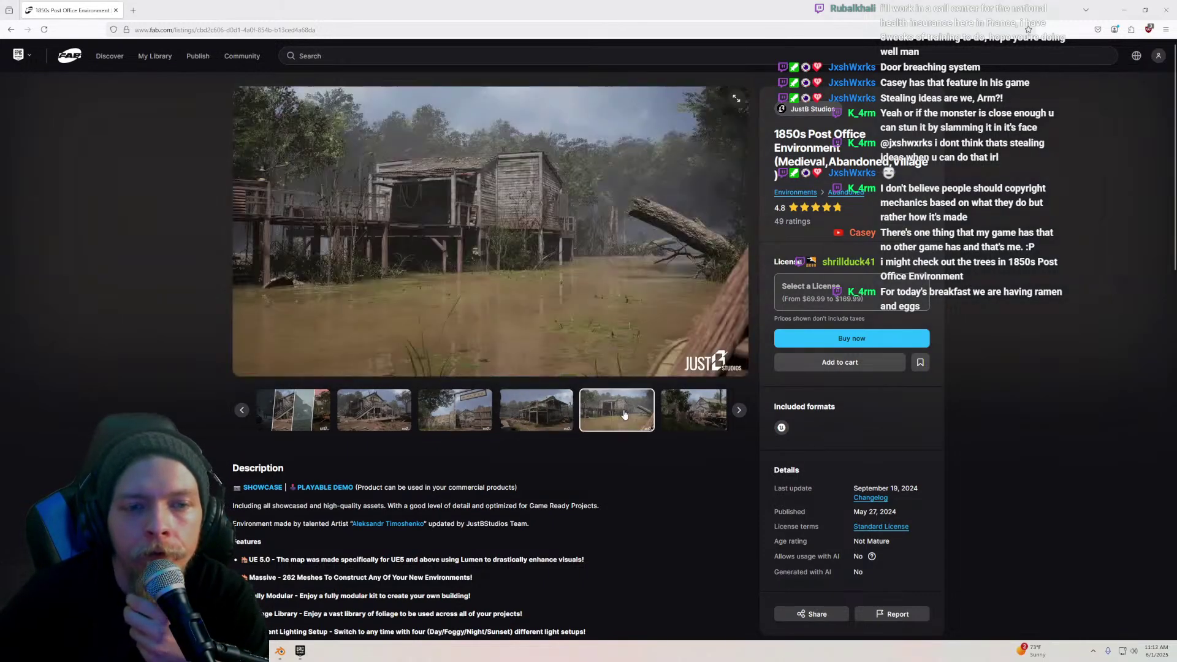
{"action": "left_click", "coordinate": [115, 10]}
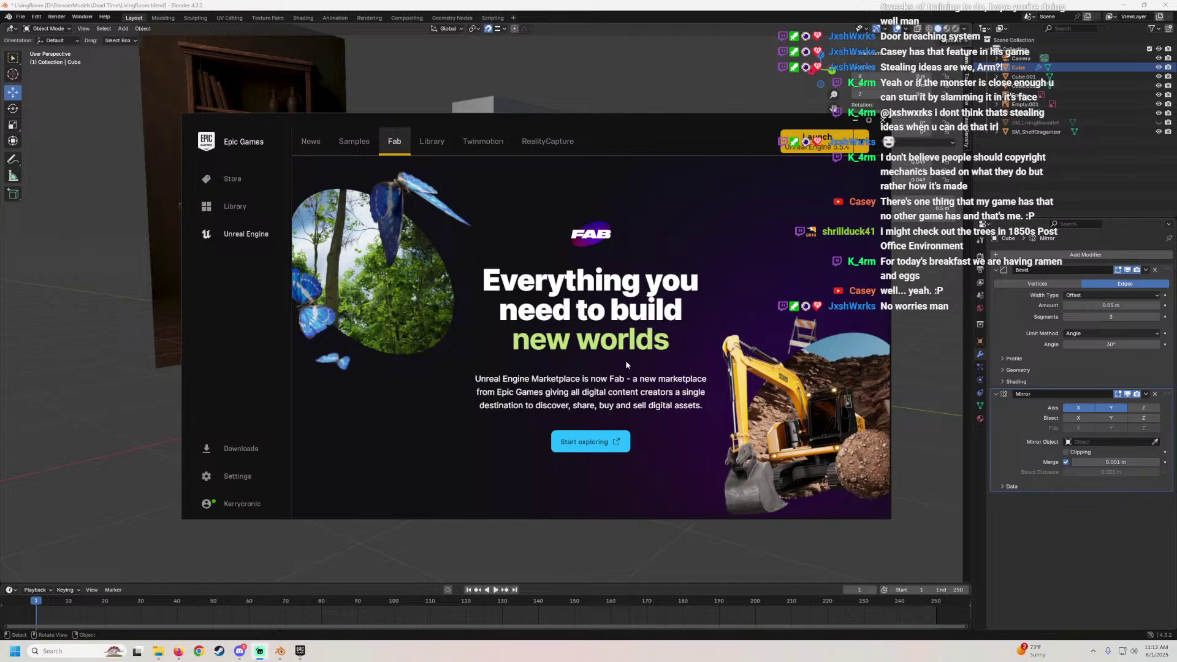
{"action": "left_click", "coordinate": [132, 403]}
{"action": "middle_click_drag", "start_coordinate": [263, 401], "coordinate": [436, 373]}
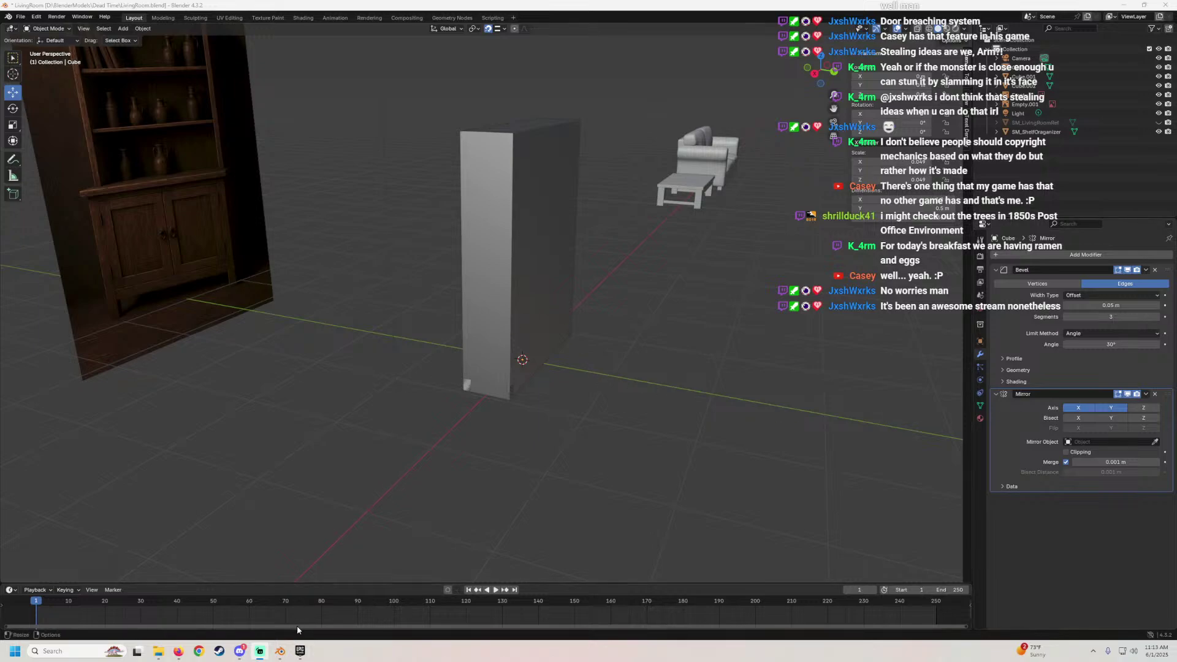
{"action": "left_click", "coordinate": [244, 655]}
{"action": "left_click", "coordinate": [245, 656]}
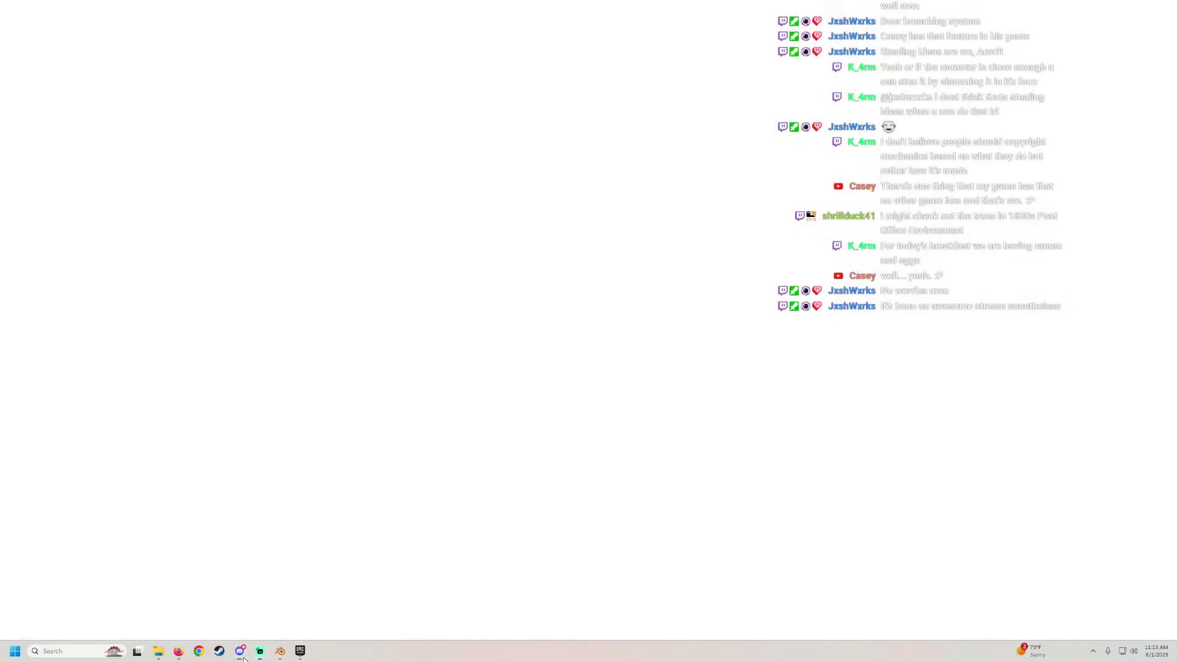
{"action": "mouse_move", "coordinate": [260, 655]}
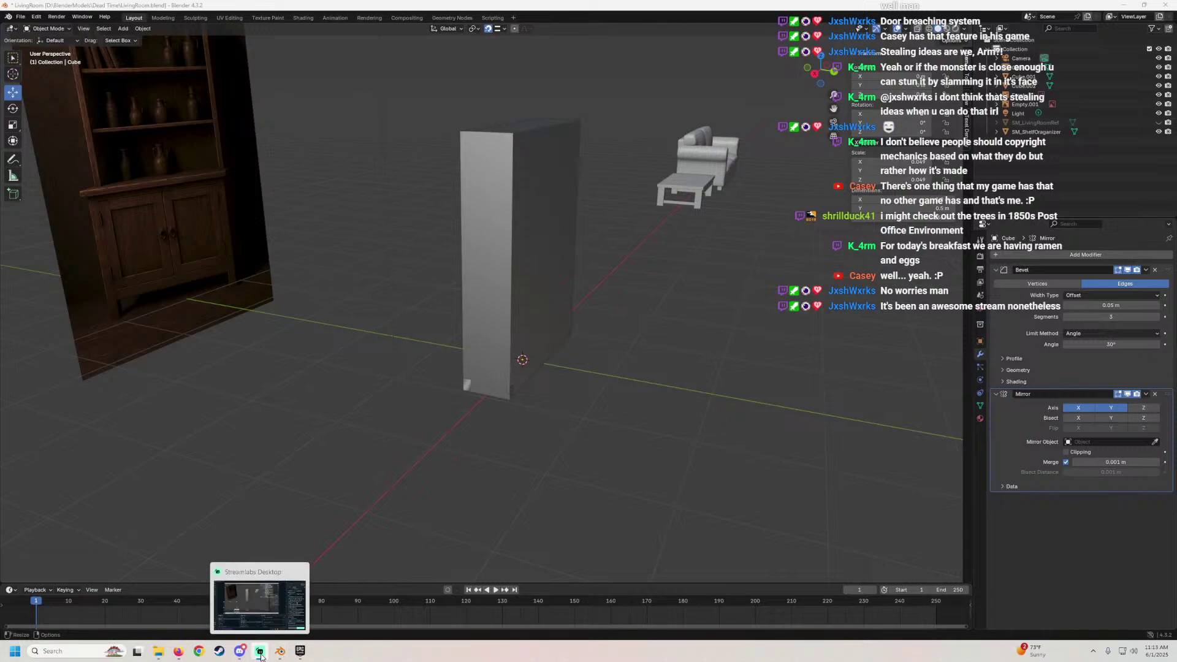